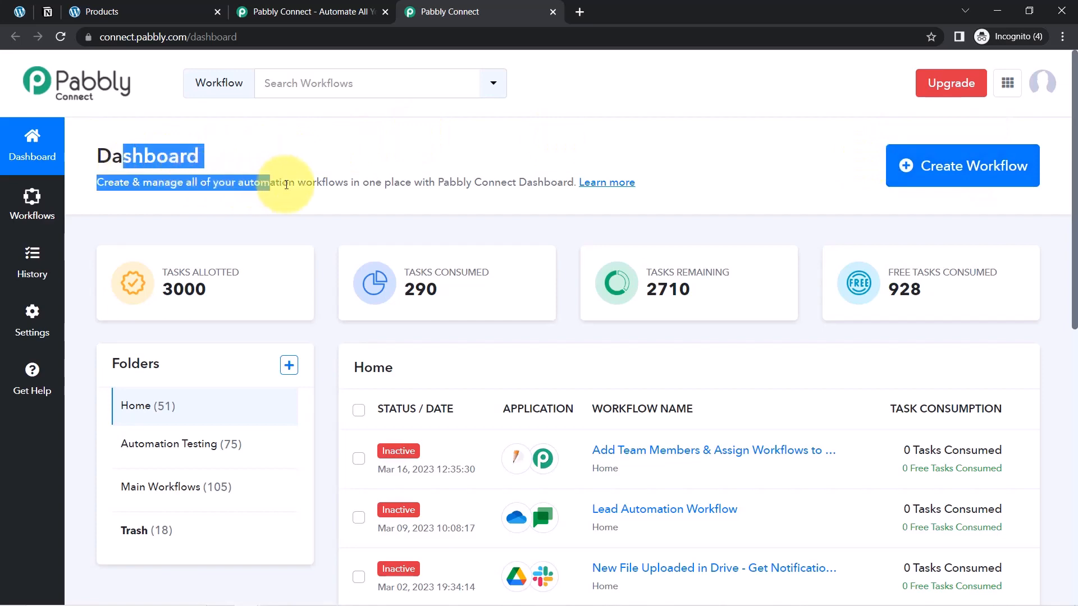
Look at the free sign-up option on the Pabbly Connect landing page and return to the dashboard
left_click(330, 12)
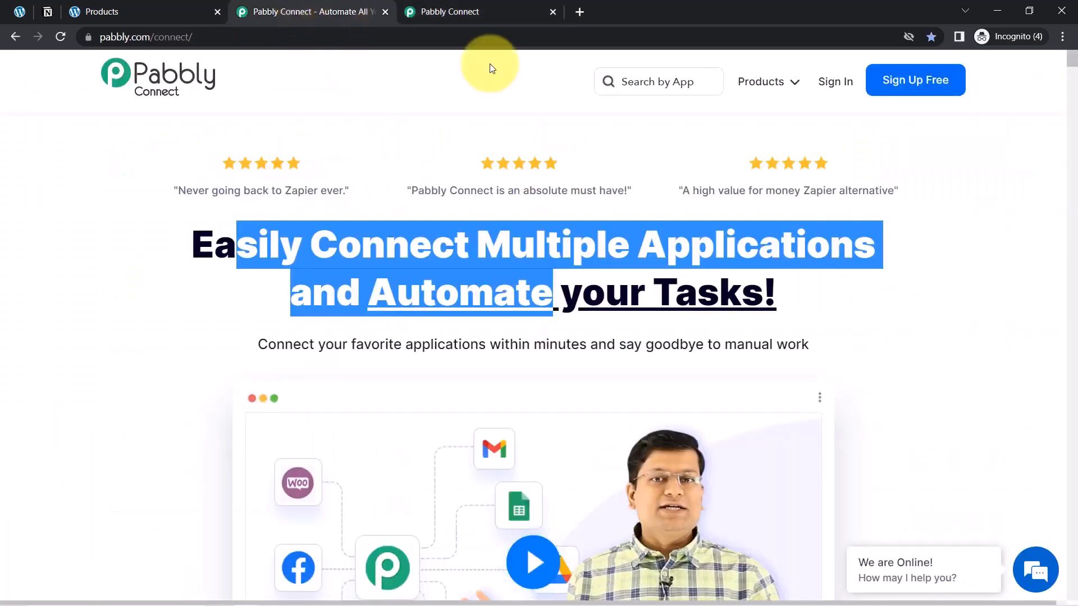
left_click(954, 149)
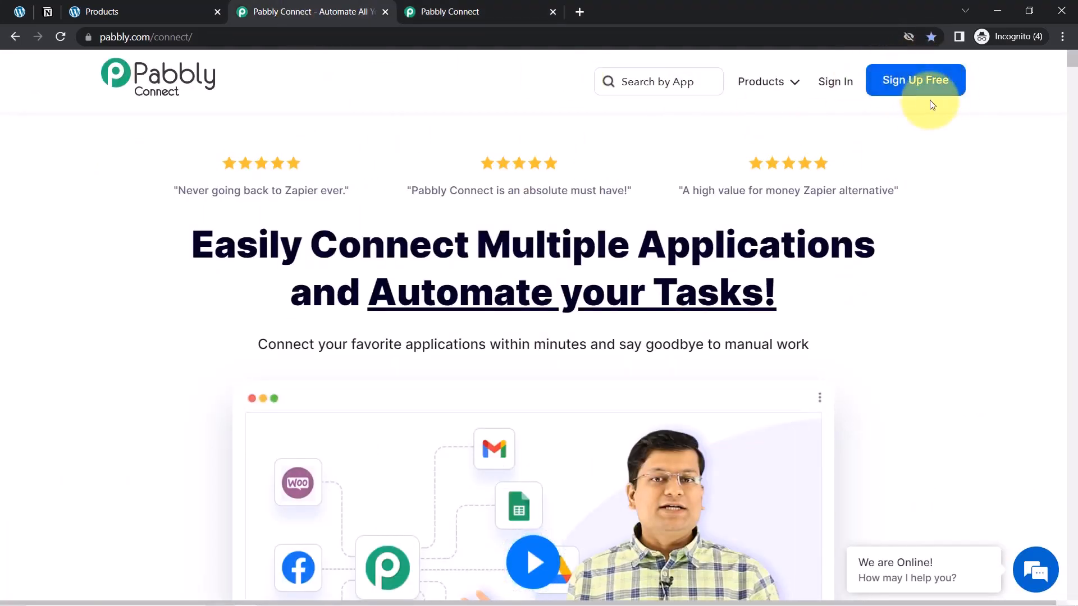
left_click(437, 6)
Create a workflow named "When Order Placed in WooCommerce Store - Add Order Details in Notion"
left_click(987, 170)
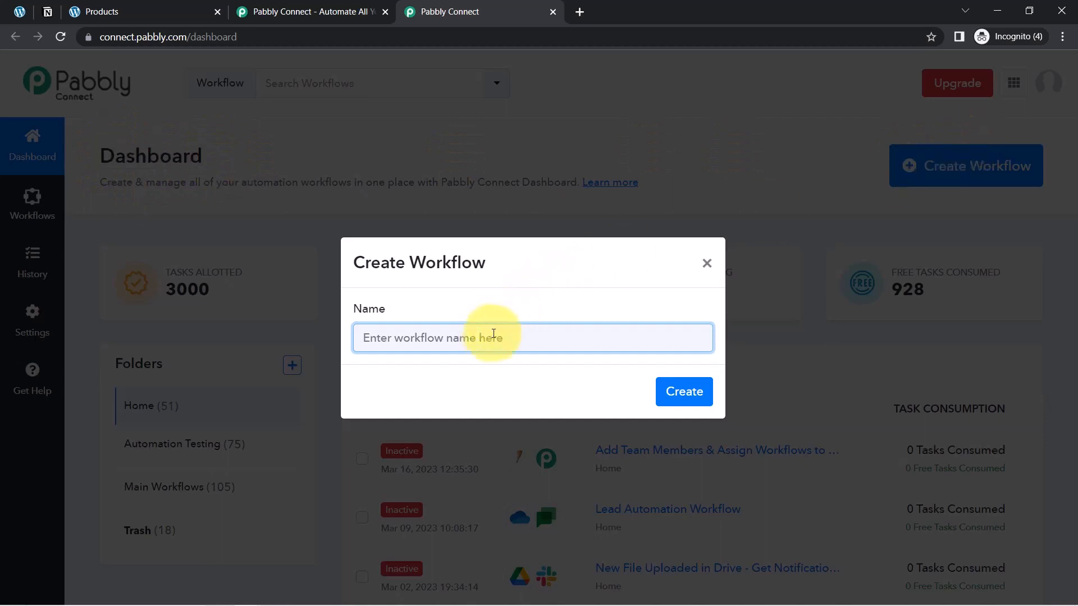
left_click_drag(494, 333, 308, 352)
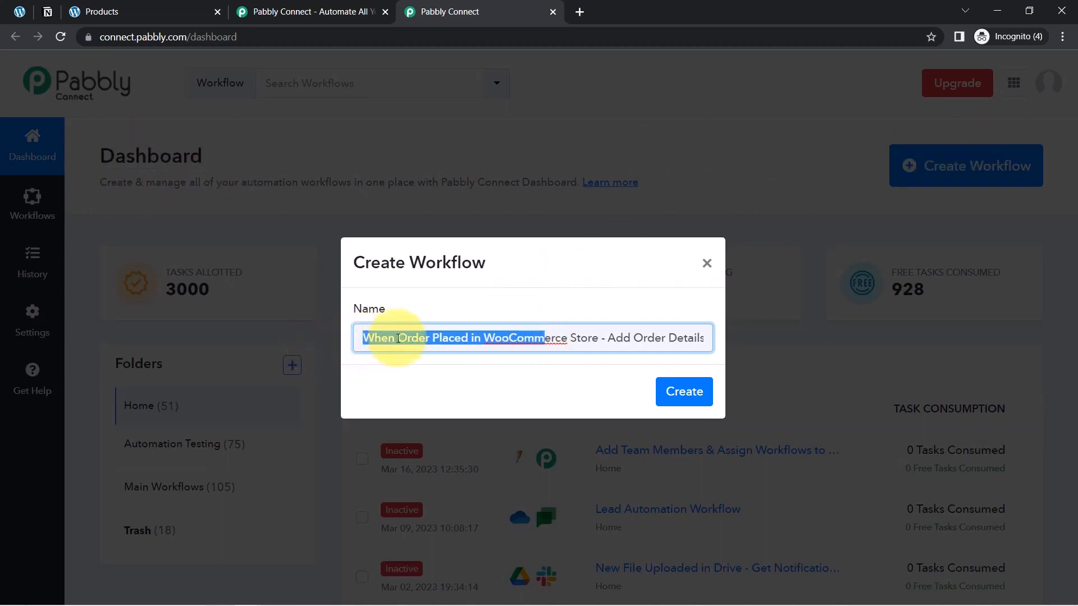
left_click(409, 339)
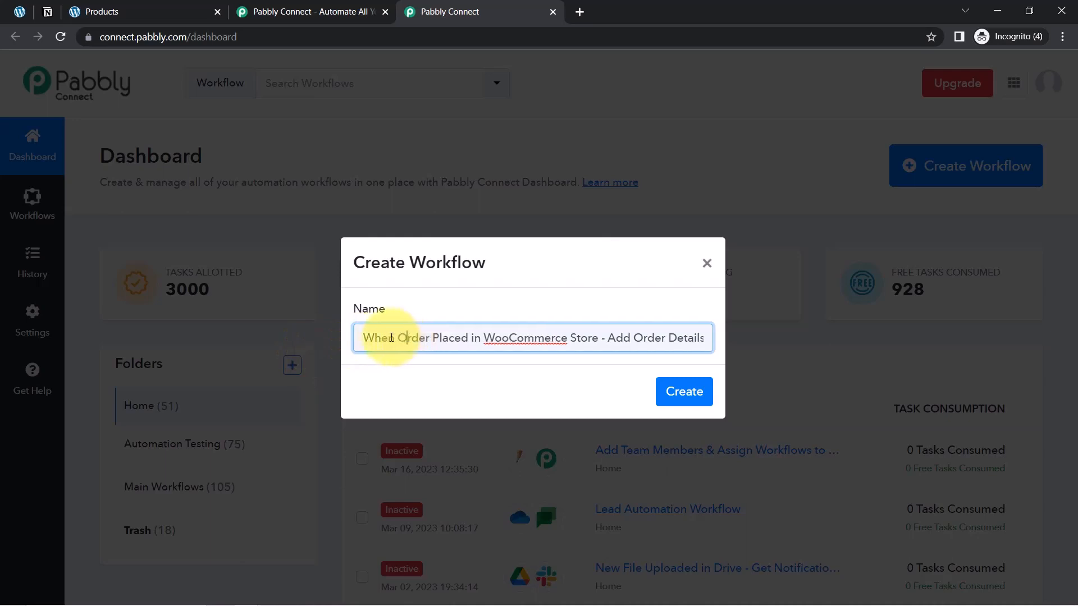
left_click_drag(429, 340, 479, 337)
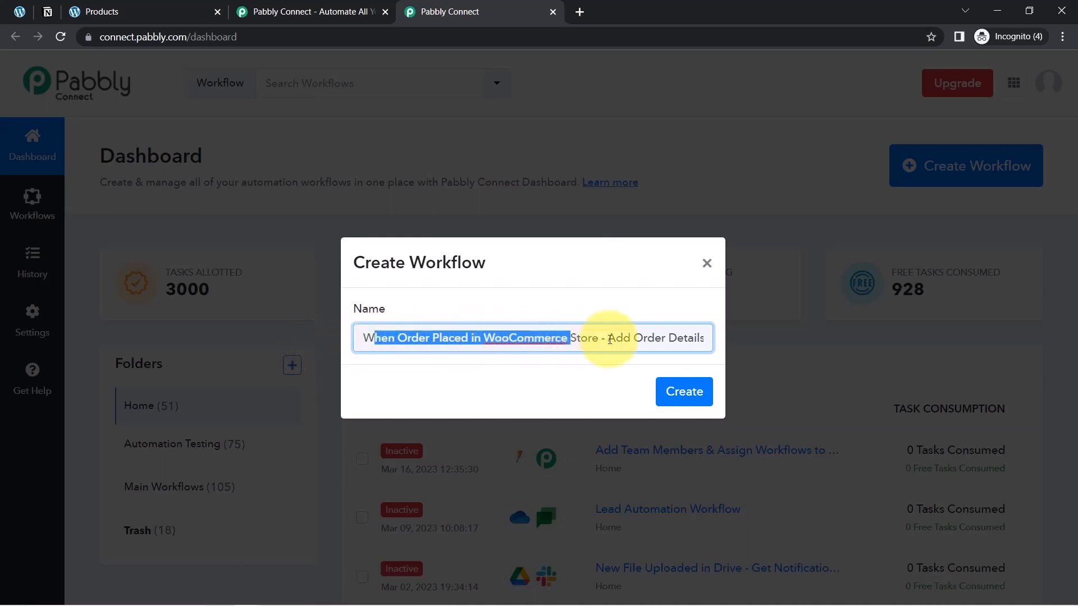
left_click_drag(633, 337, 704, 337)
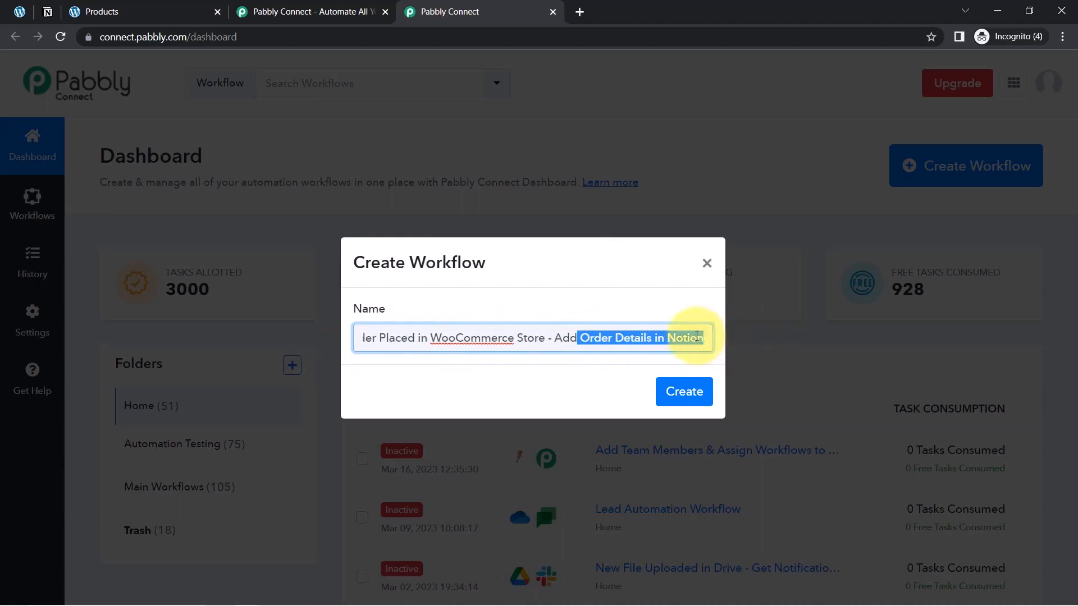
left_click(693, 391)
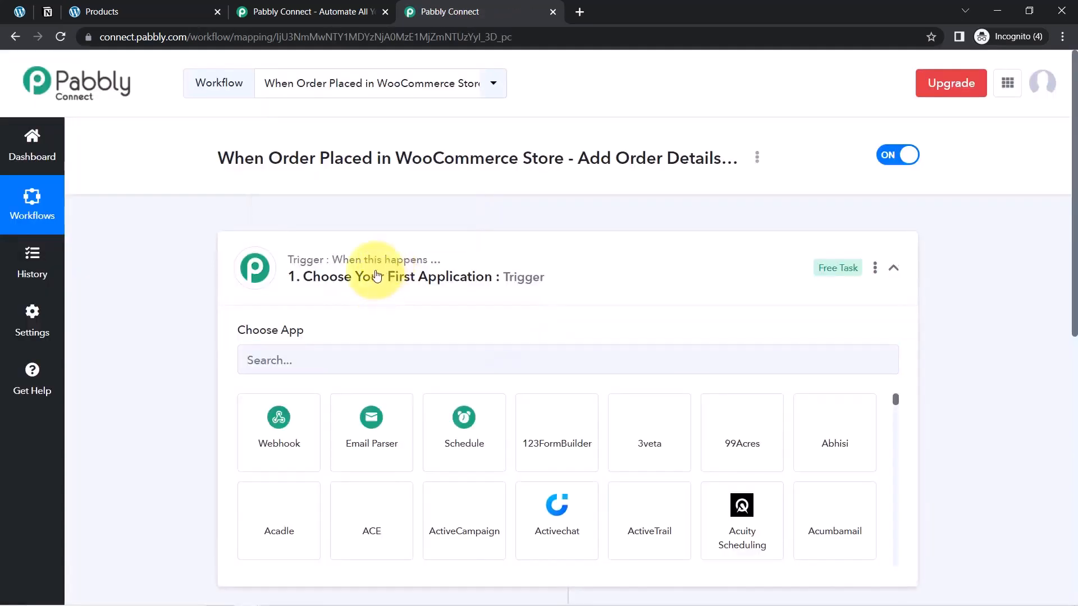
left_click(377, 276)
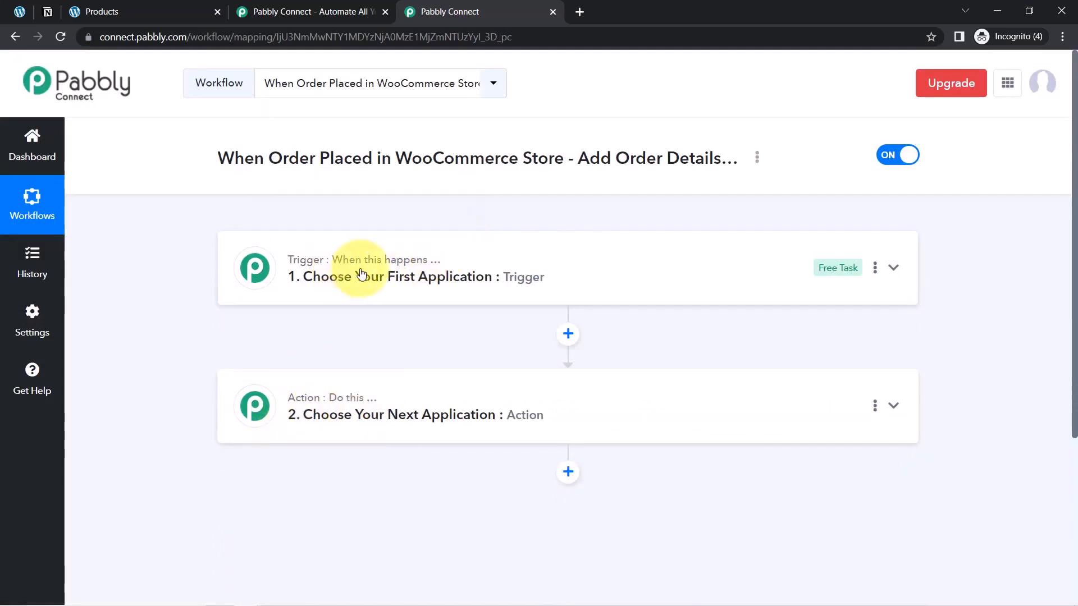
mouse_move(359, 400)
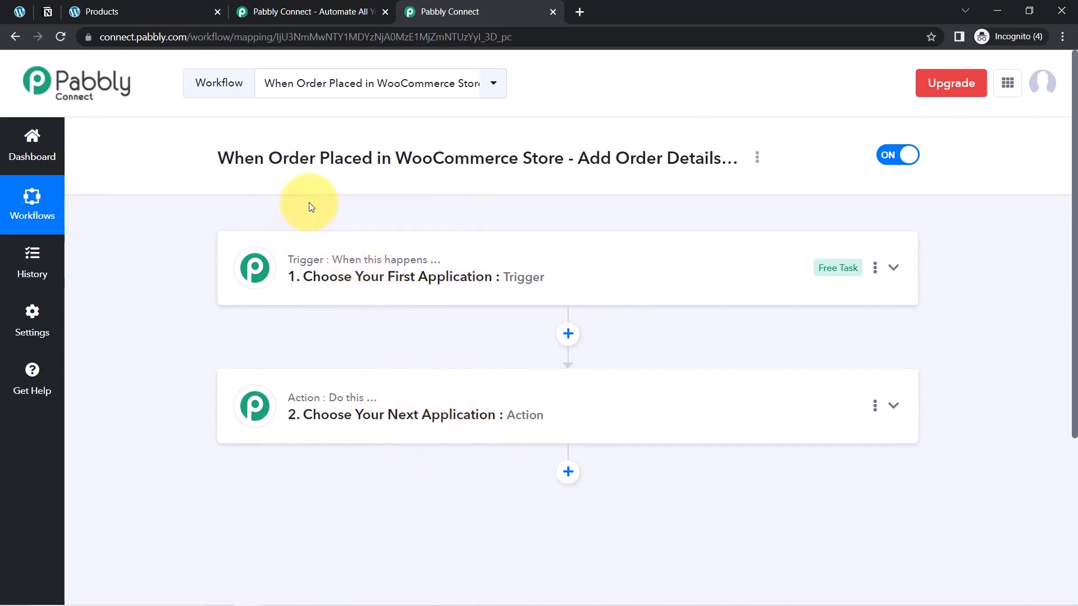
triple_click(650, 167)
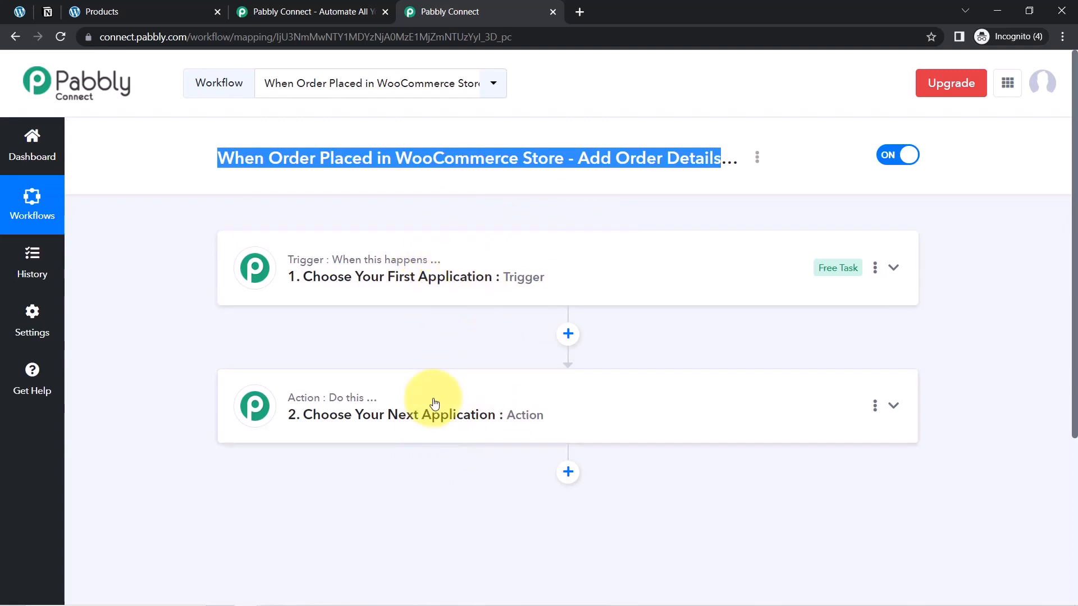
Choose WooCommerce as the workflow's trigger application
left_click(426, 269)
left_click(284, 357)
type("w")
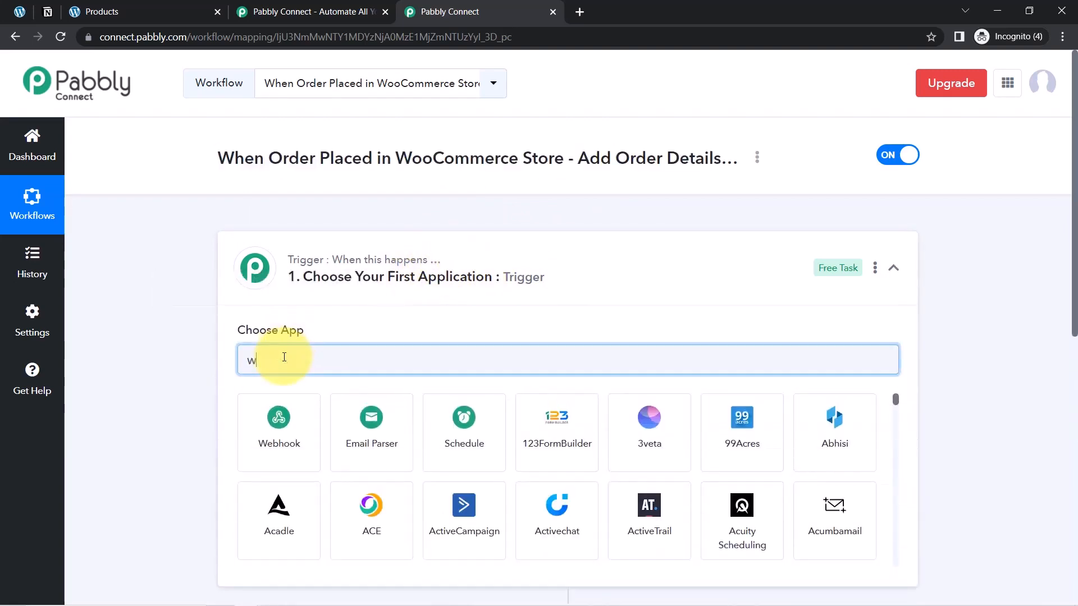
type("ooco")
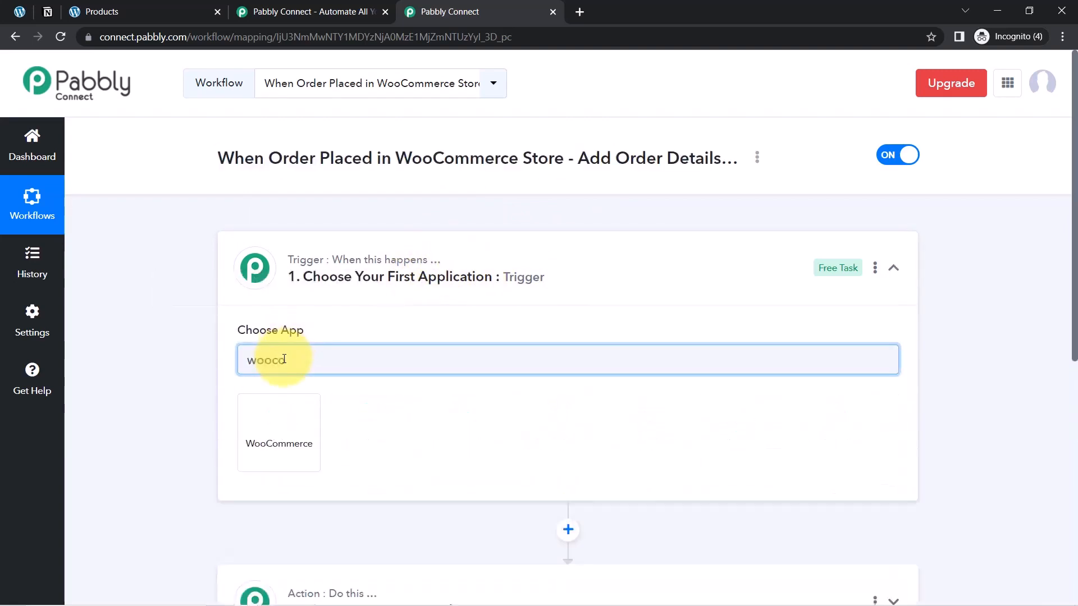
left_click(282, 442)
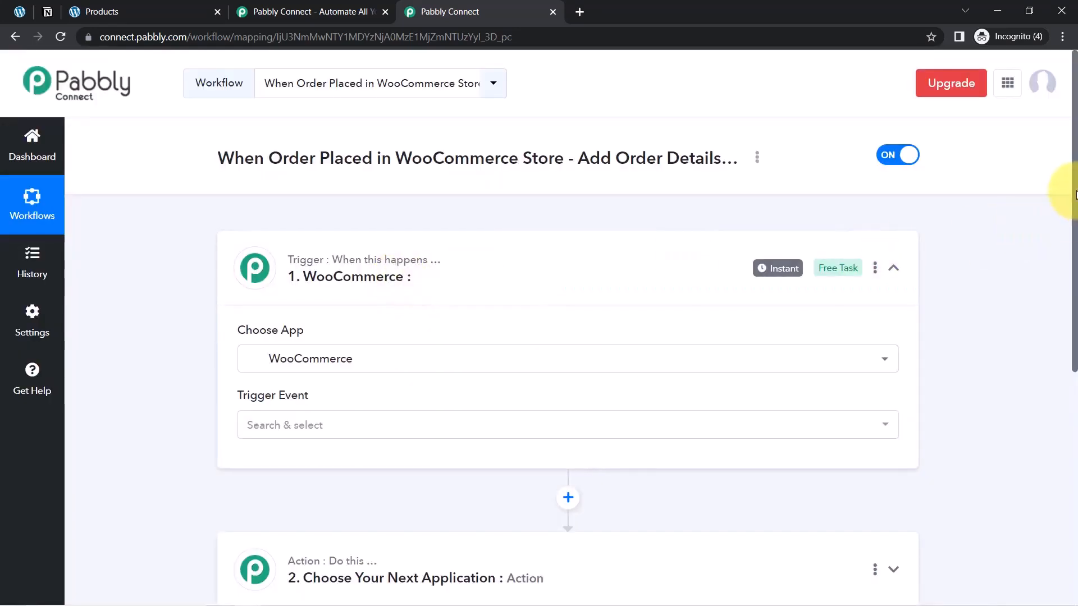
Choose Notion as the application for the workflow's action step
left_click_drag(1076, 194, 1061, 312)
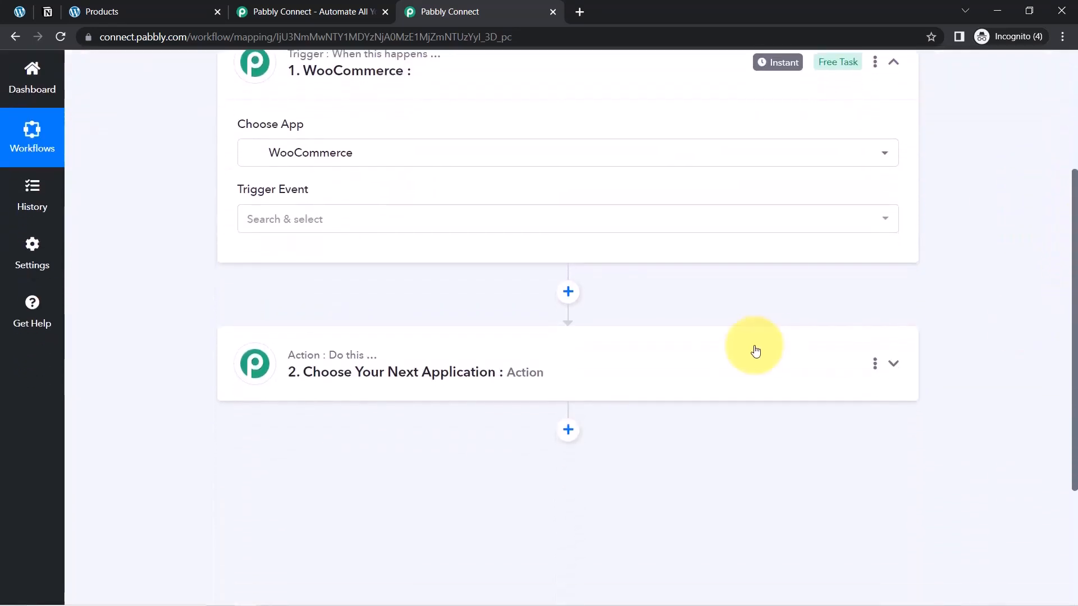
left_click(422, 372)
left_click(267, 463)
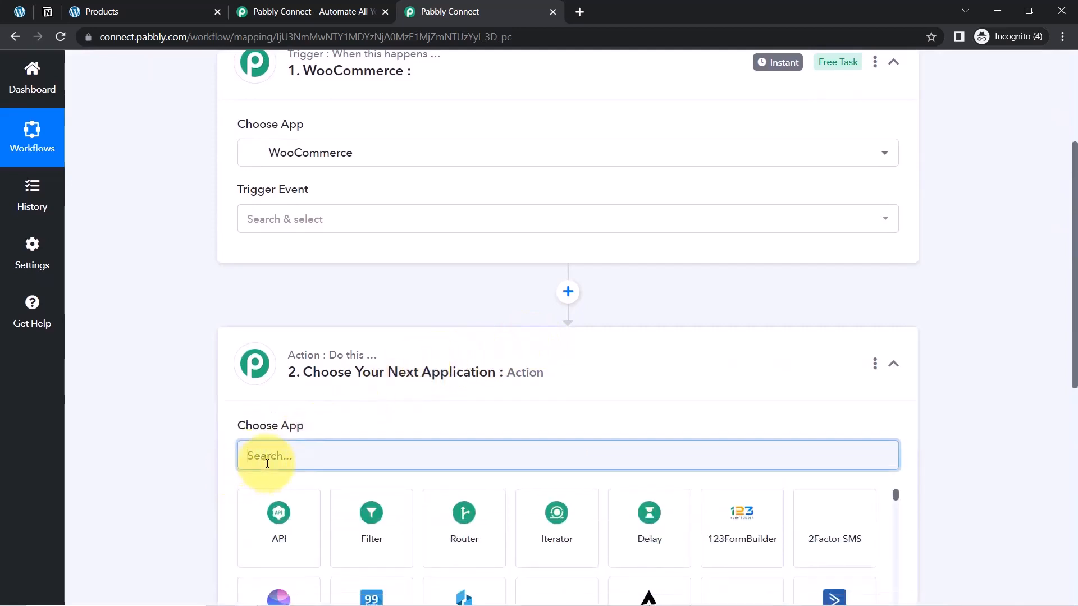
type("noti")
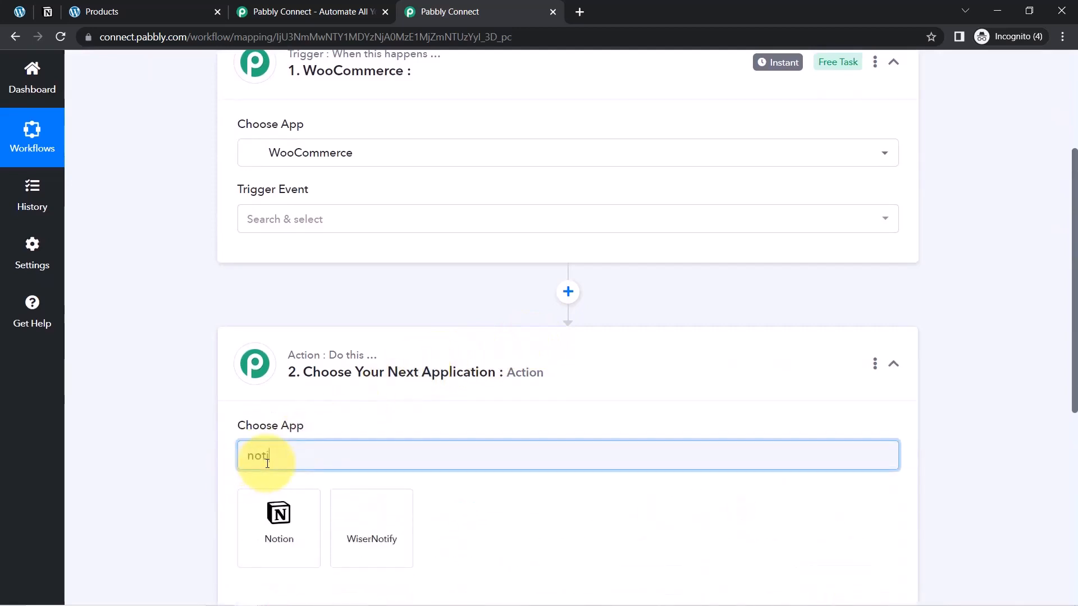
left_click(281, 548)
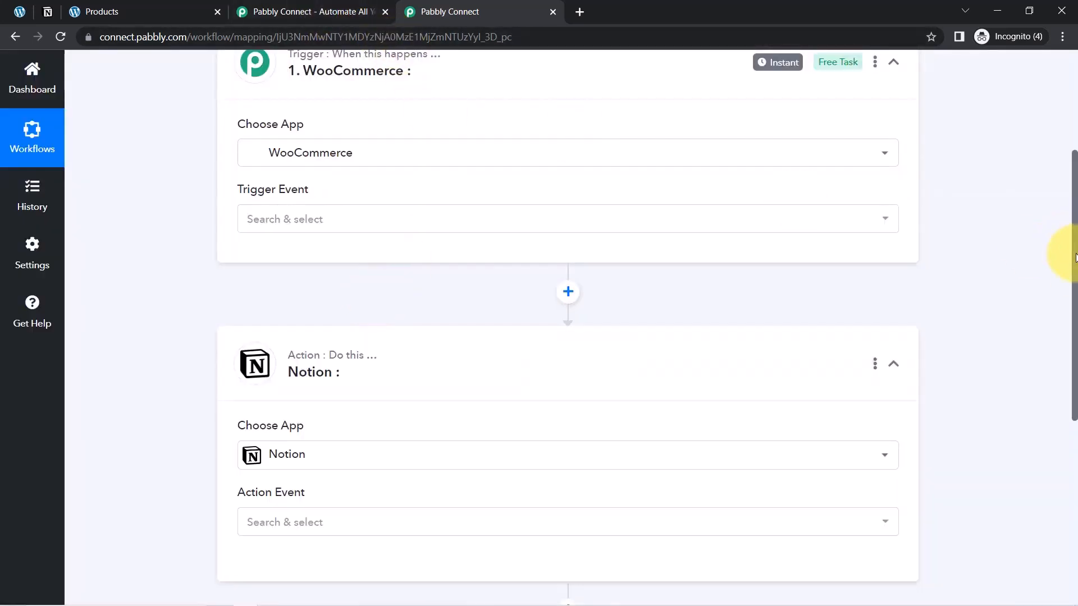
Set the WooCommerce trigger event to New Order Created
left_click_drag(1075, 256, 1070, 171)
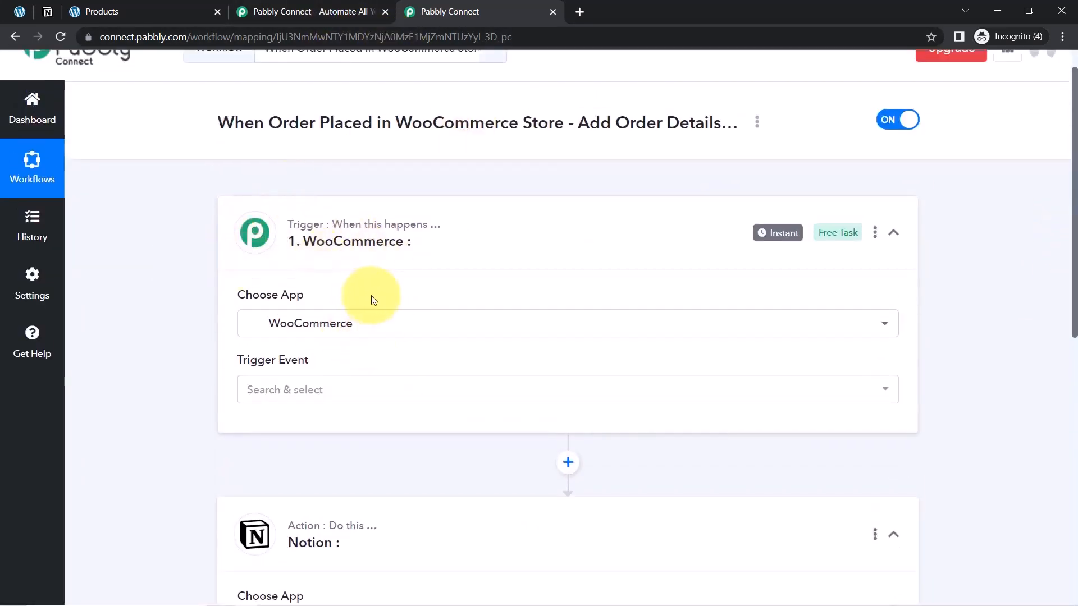
left_click(278, 396)
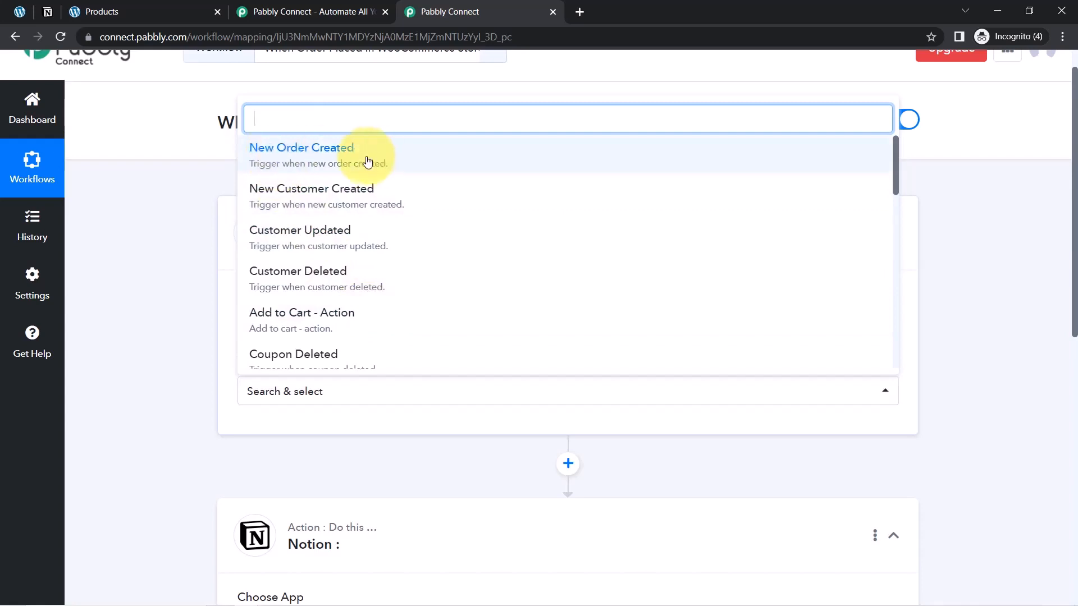
left_click(346, 166)
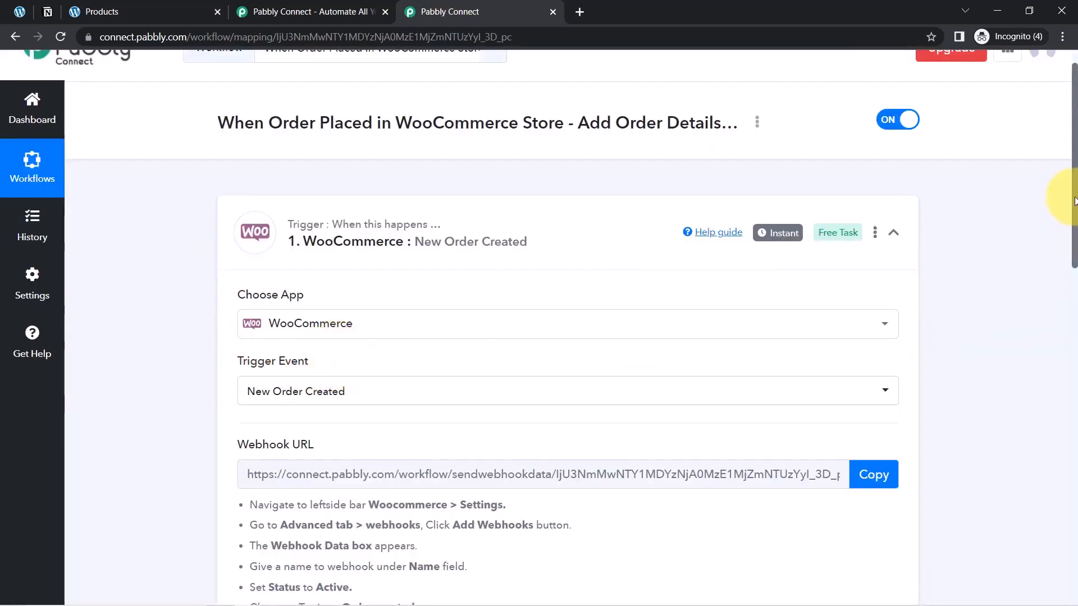
Review the webhook setup instructions for the WooCommerce trigger and copy its webhook URL
left_click_drag(1076, 199, 1075, 248)
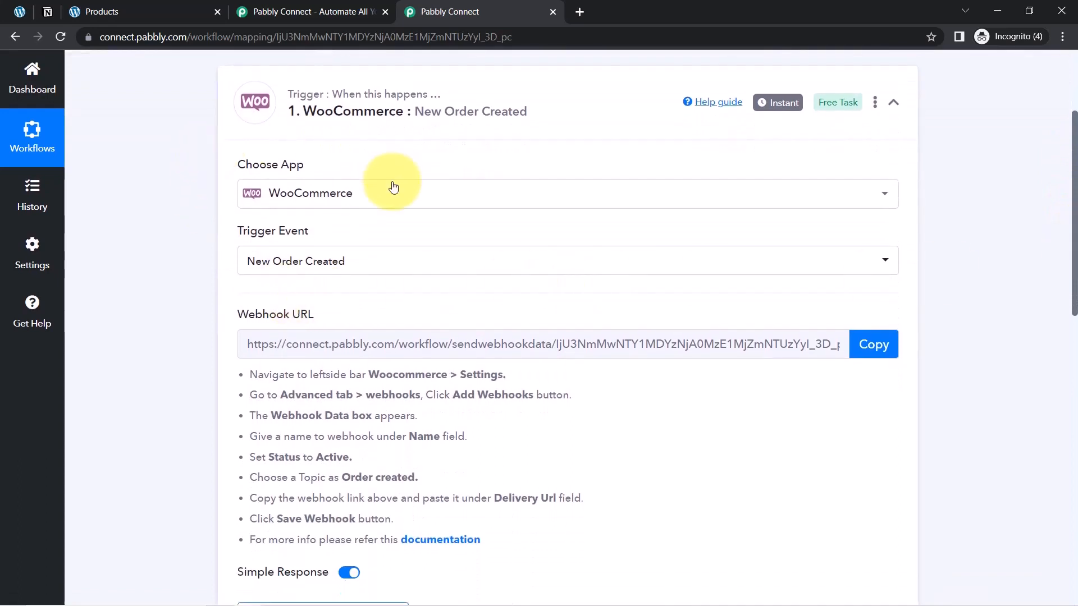
left_click_drag(242, 380, 400, 520)
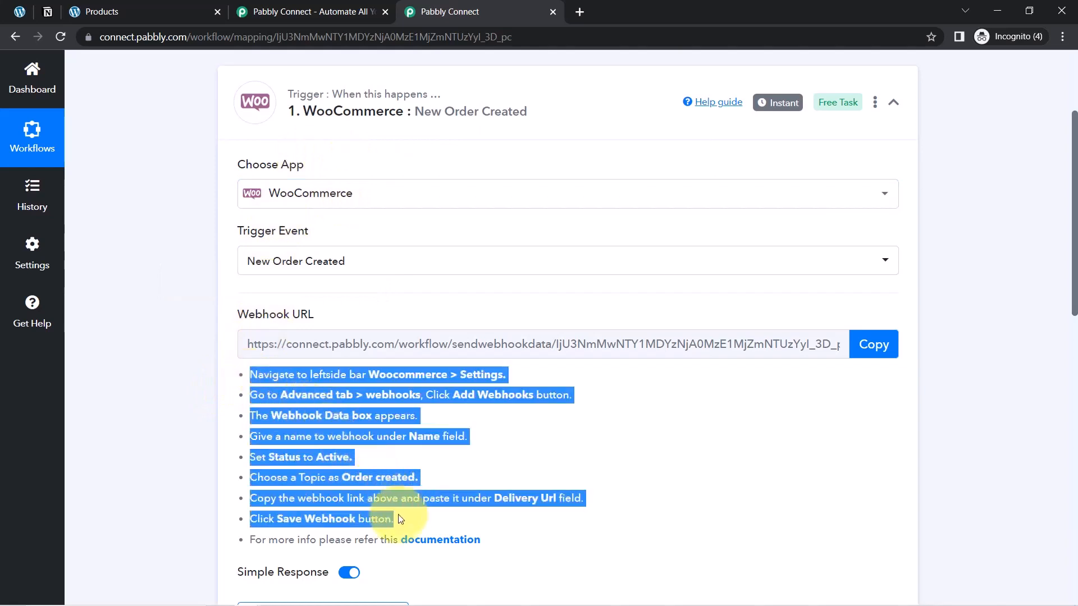
left_click(362, 461)
mouse_move(257, 320)
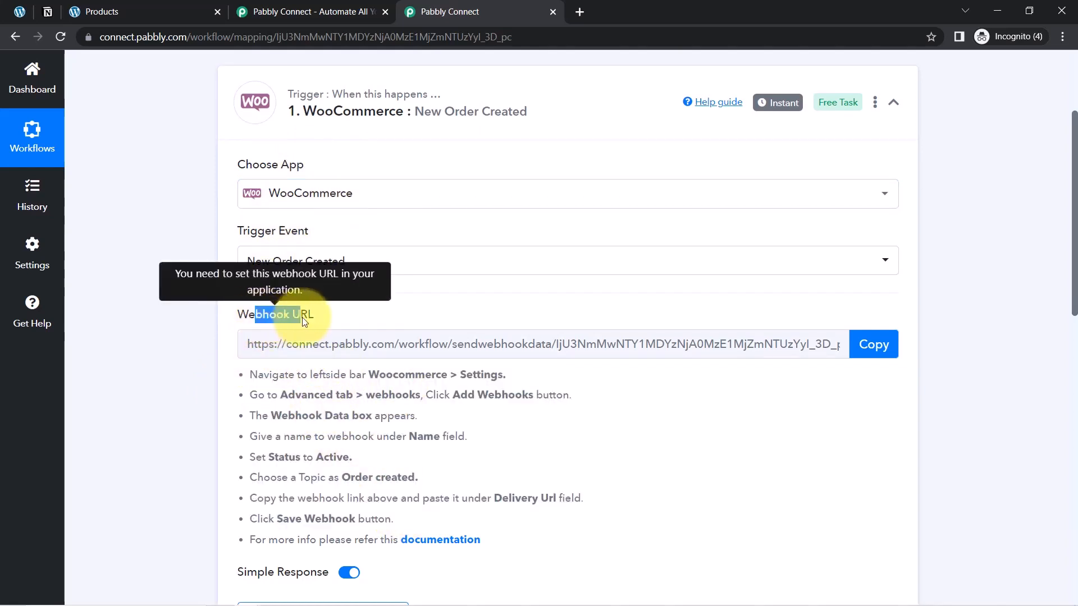
left_click(870, 345)
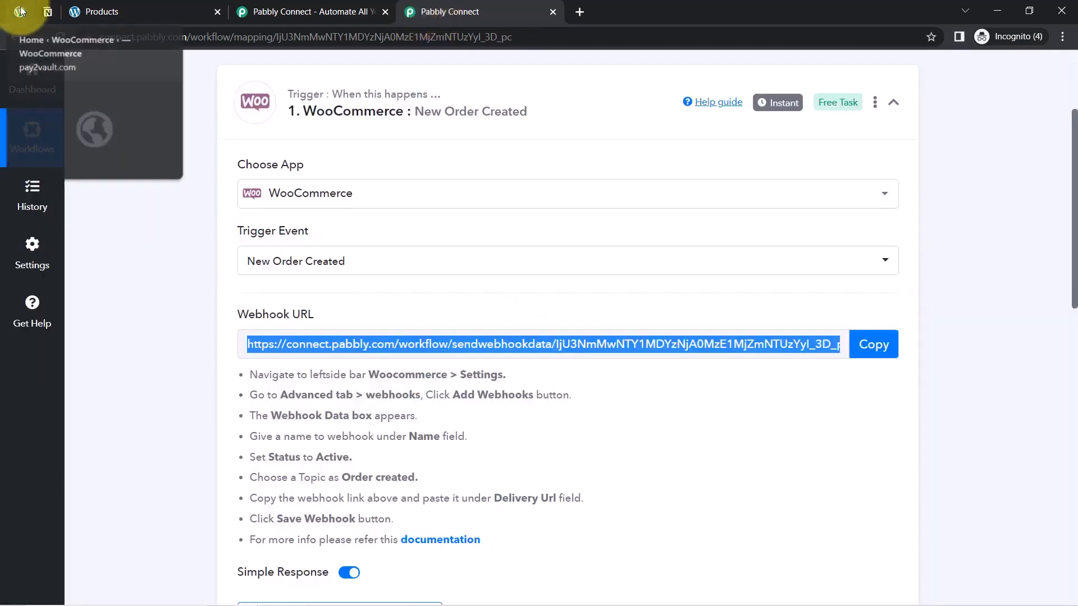
Switch to the WordPress admin site and open the webhooks section of WooCommerce's advanced settings
left_click(20, 12)
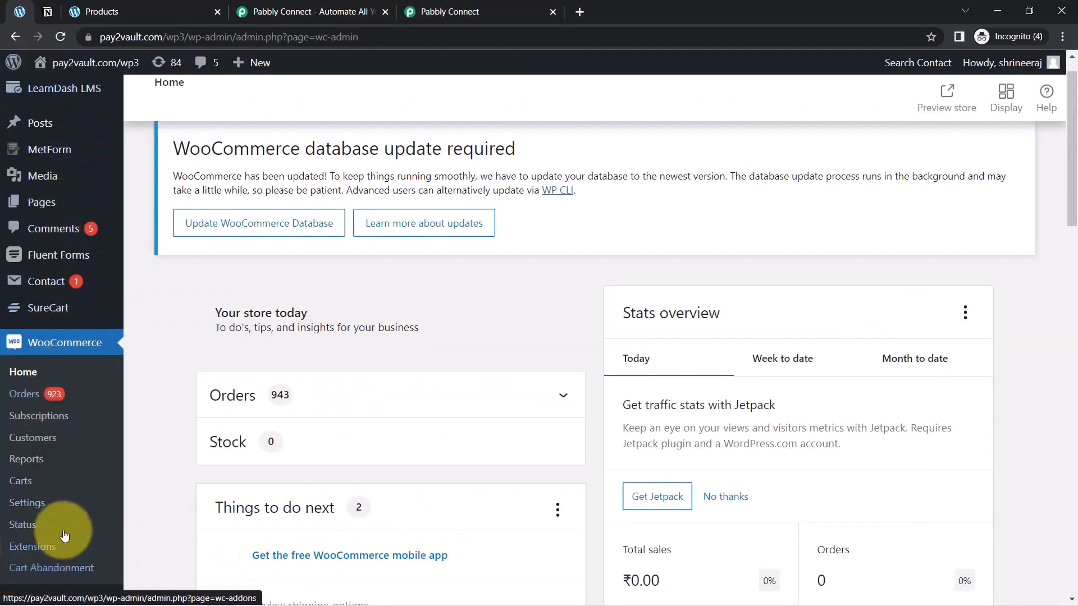
left_click(27, 509)
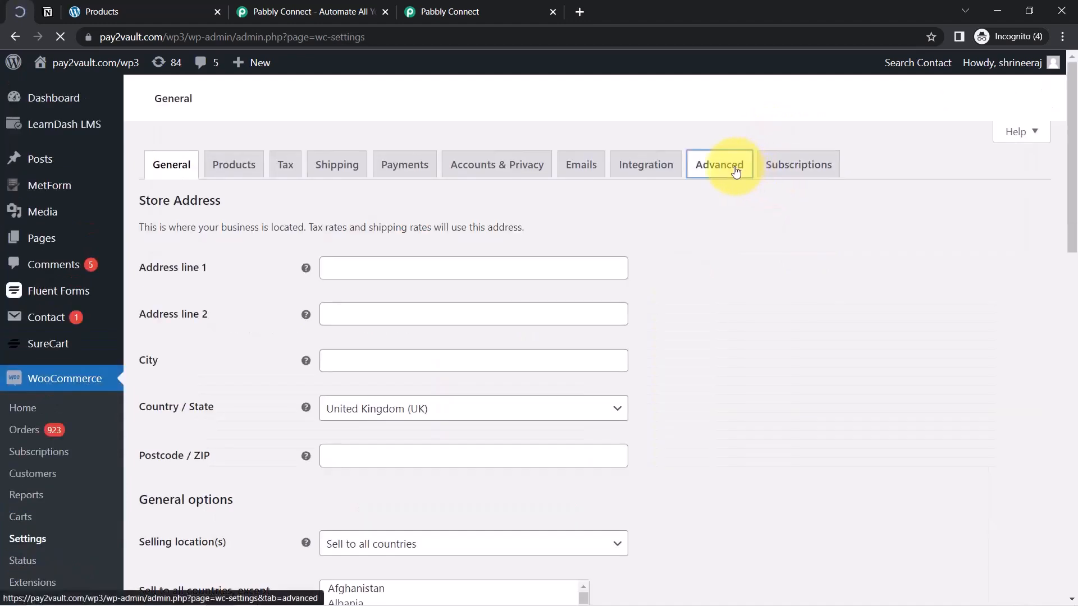
left_click(730, 149)
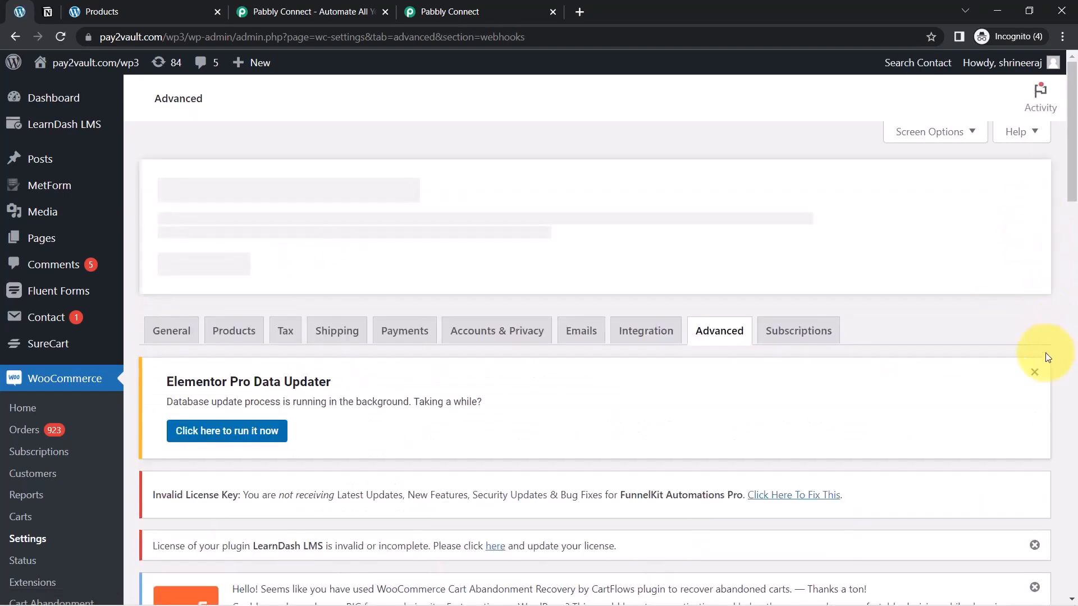
Dismiss the admin notices above the webhook list and start adding a new webhook
left_click(1036, 375)
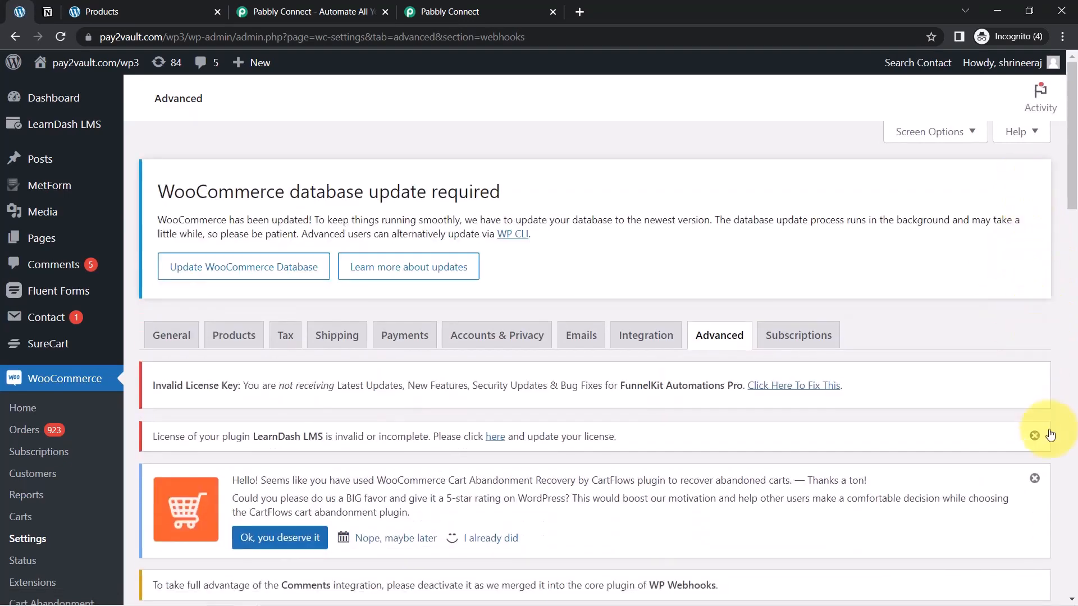
left_click(1036, 437)
scroll(1064, 164, "down", 8)
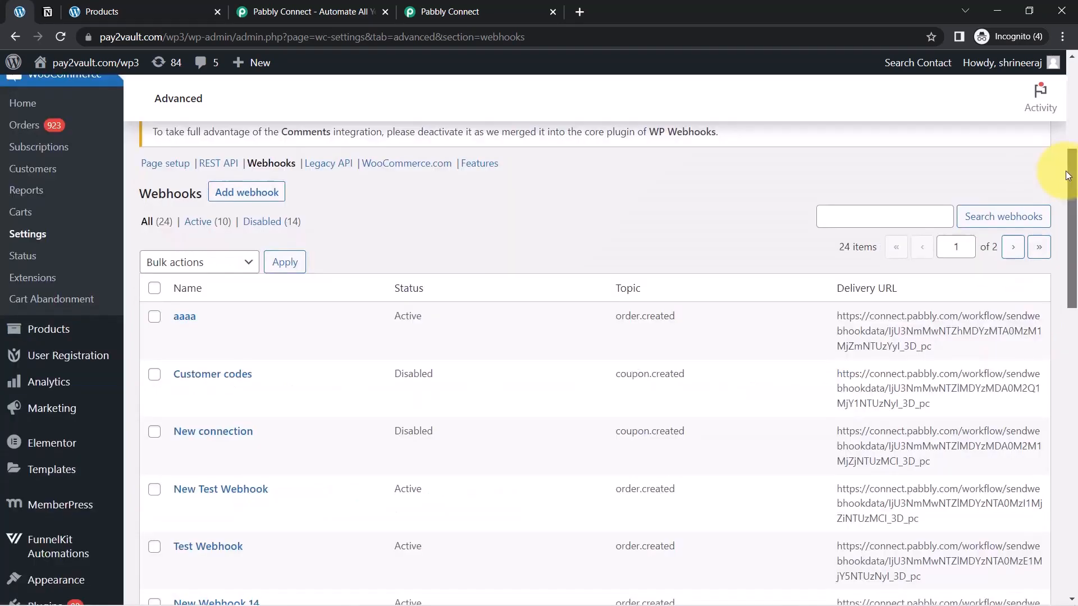
left_click(247, 190)
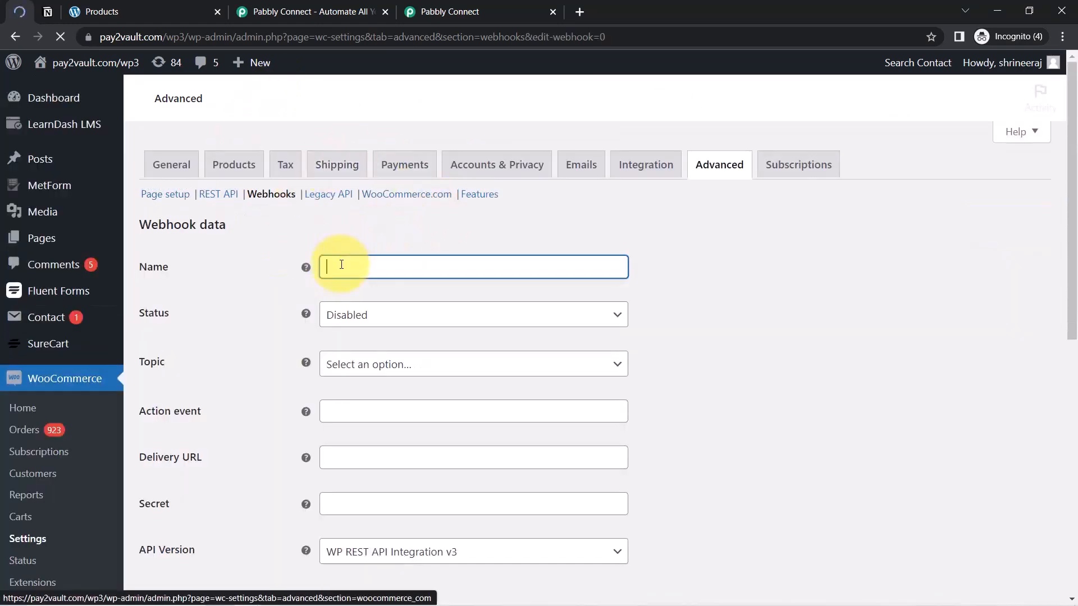
Name the new webhook "Connection with Notion" and set its status to Active
type("Conne")
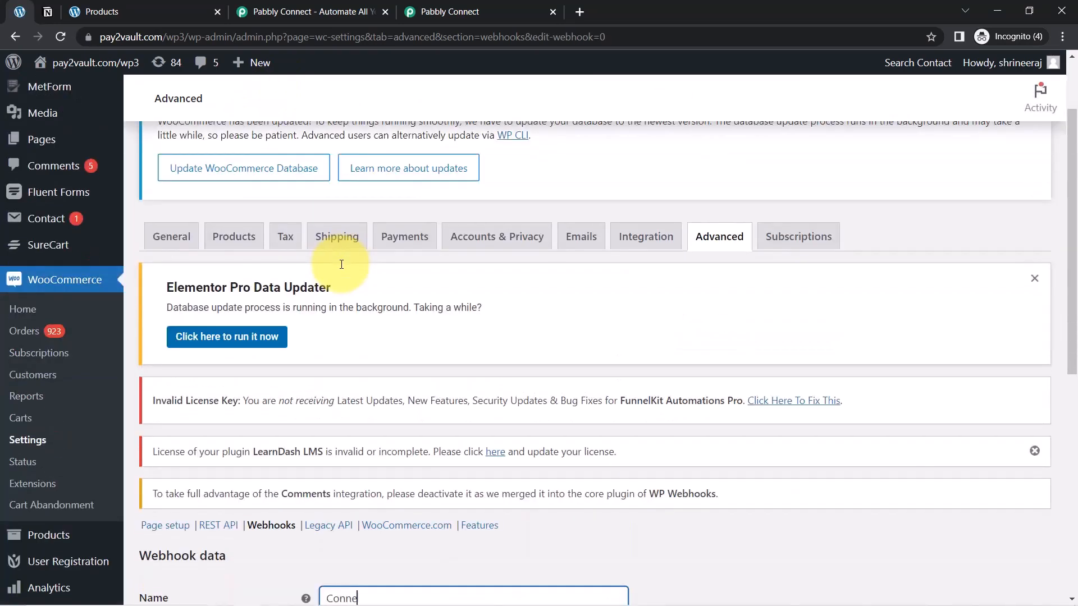
left_click_drag(1070, 179, 1052, 349)
type("ction with Notion")
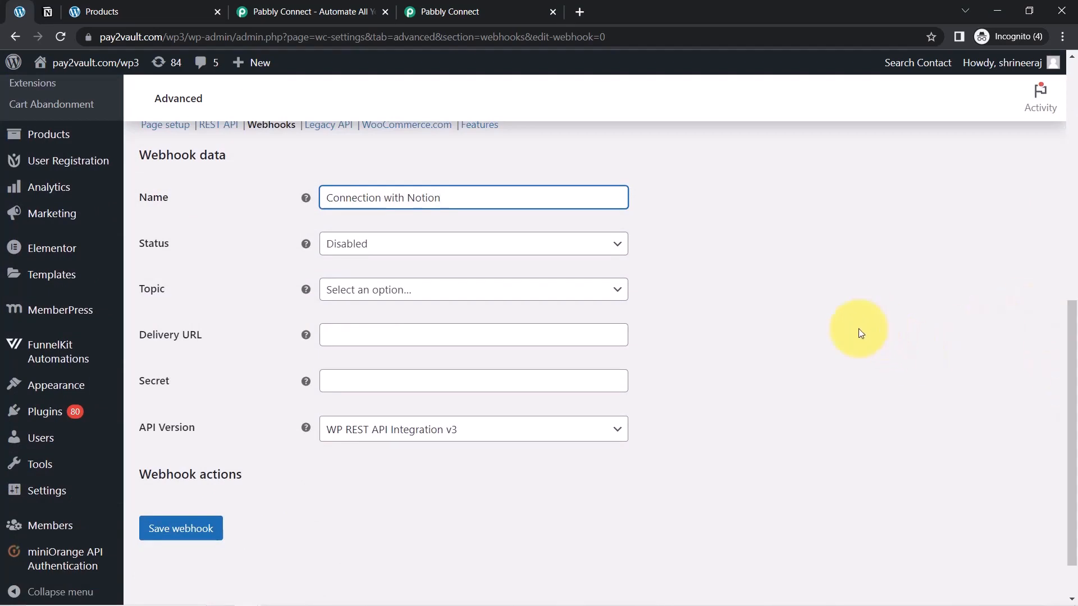
left_click(365, 245)
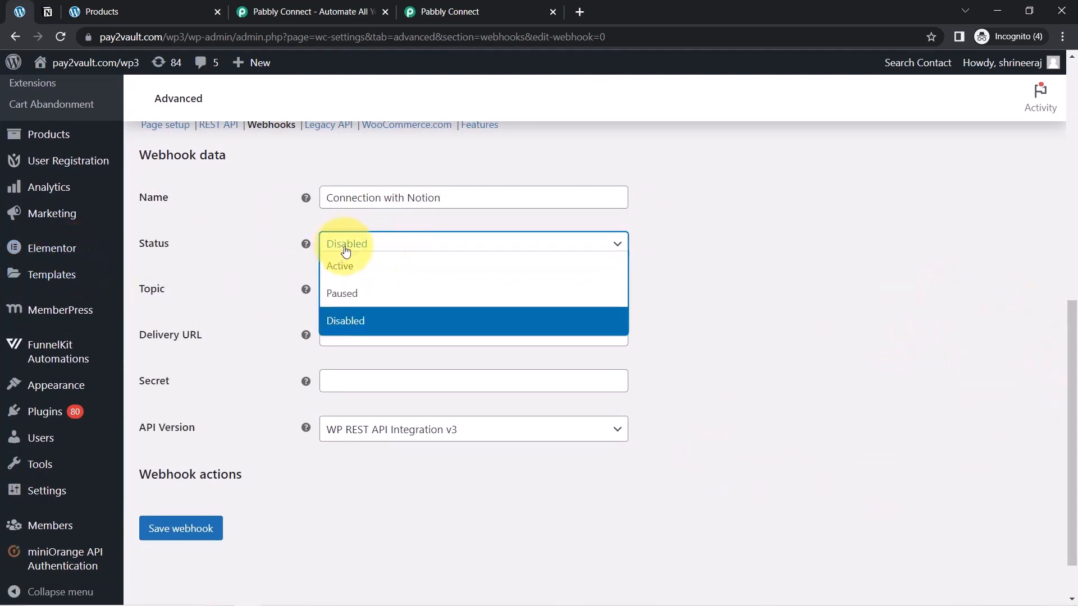
left_click(341, 268)
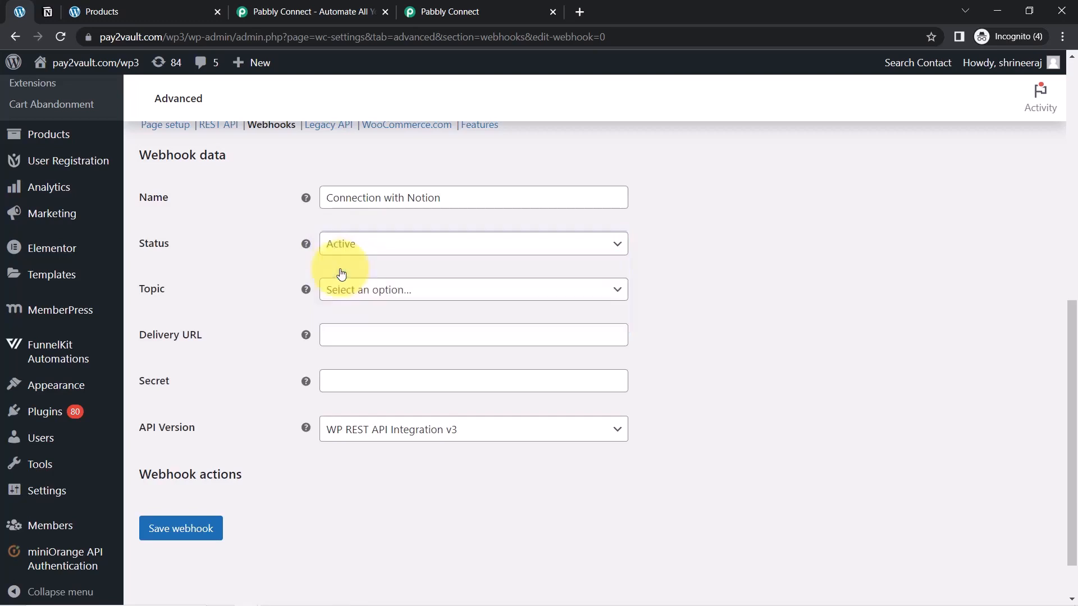
Set the webhook's topic to Order created and paste the copied Pabbly webhook URL as its delivery URL
left_click(350, 292)
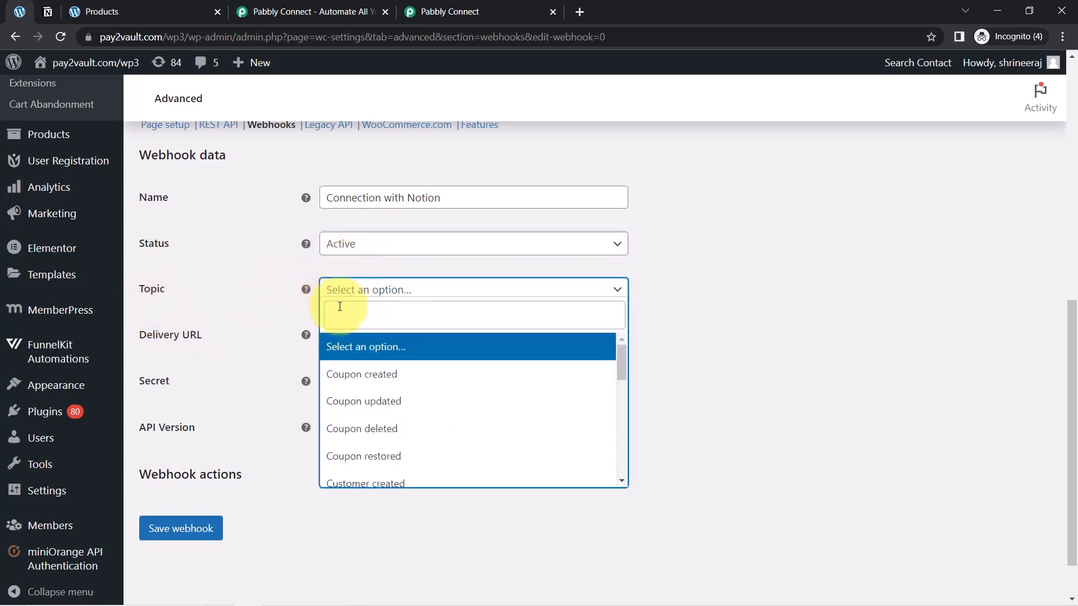
left_click(342, 321)
type("orde")
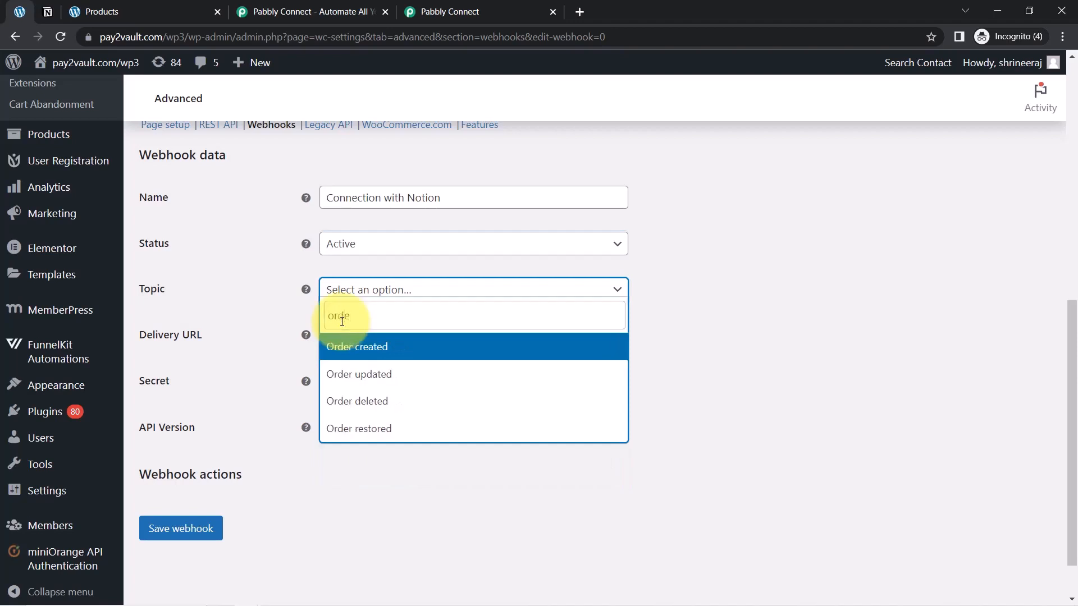
left_click(356, 346)
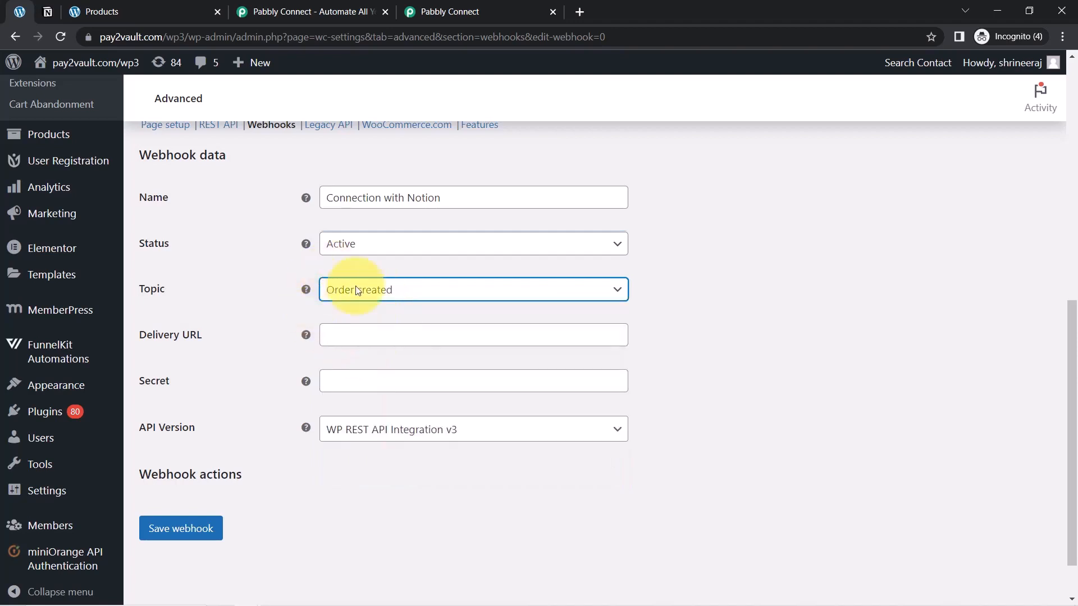
left_click(365, 332)
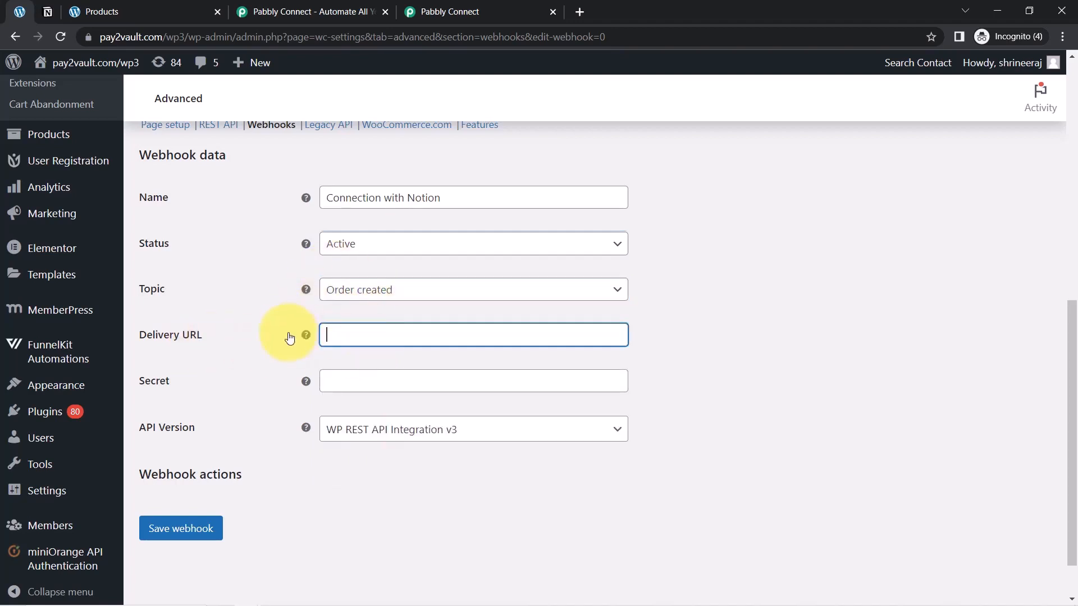
key("ctrl+v")
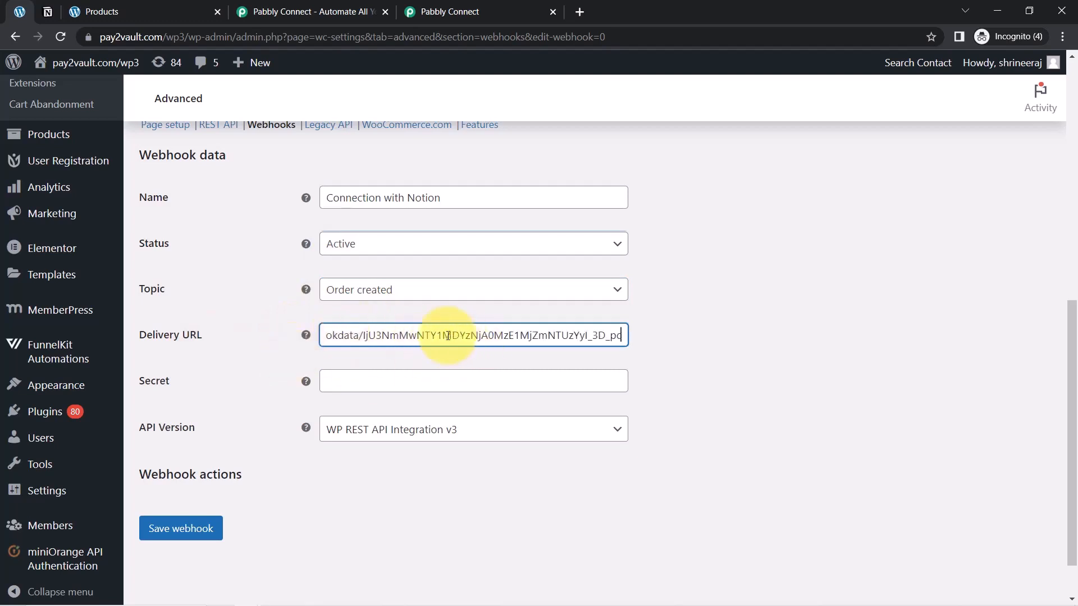
Close the extra Pabbly Connect browser page and return to the WooCommerce webhook form
left_click(501, 6)
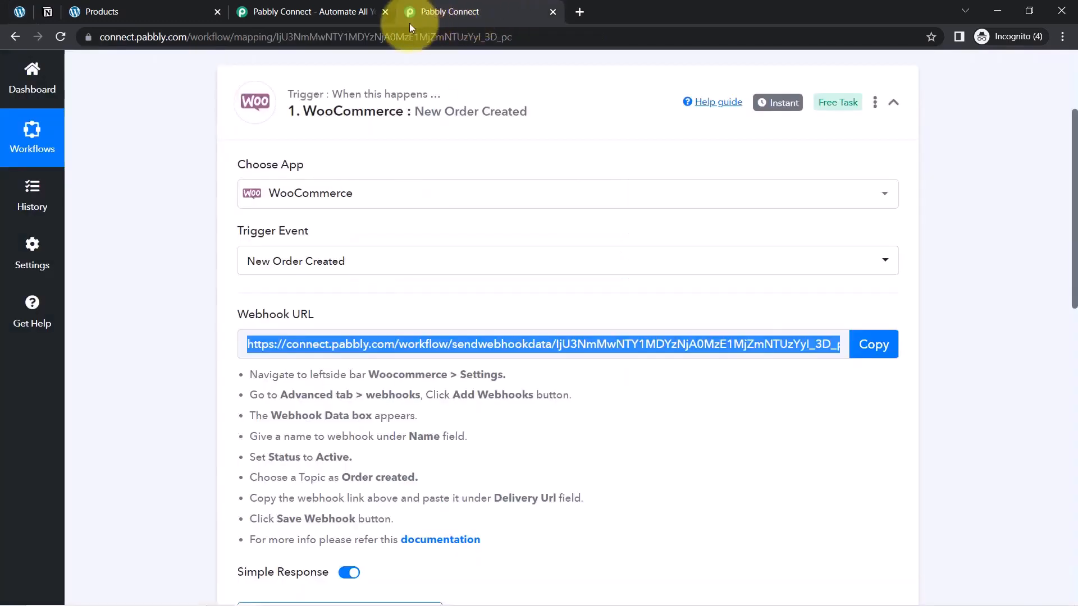
left_click(384, 12)
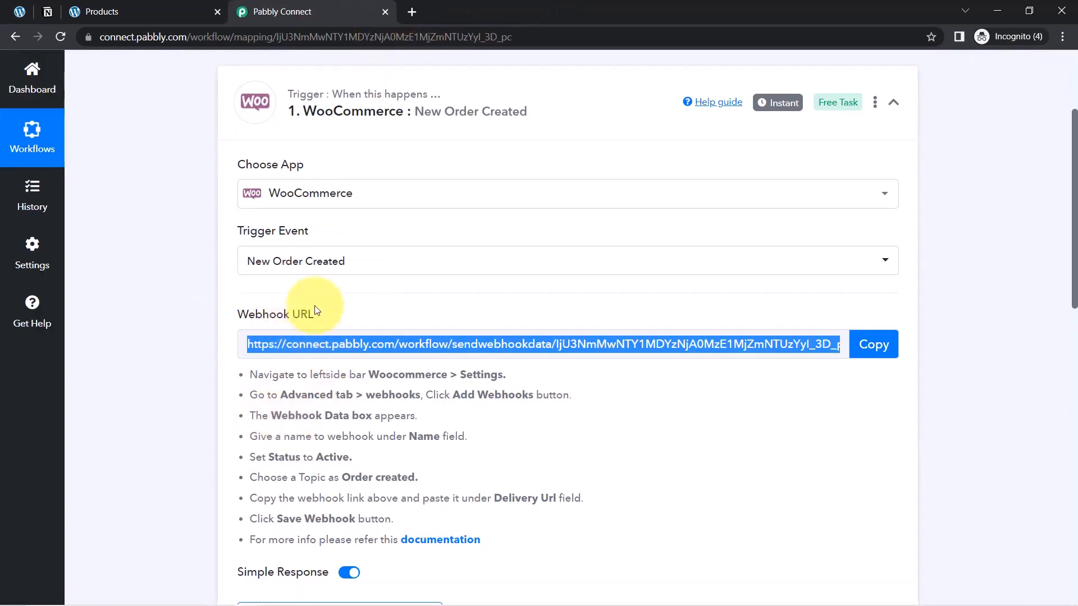
left_click(19, 11)
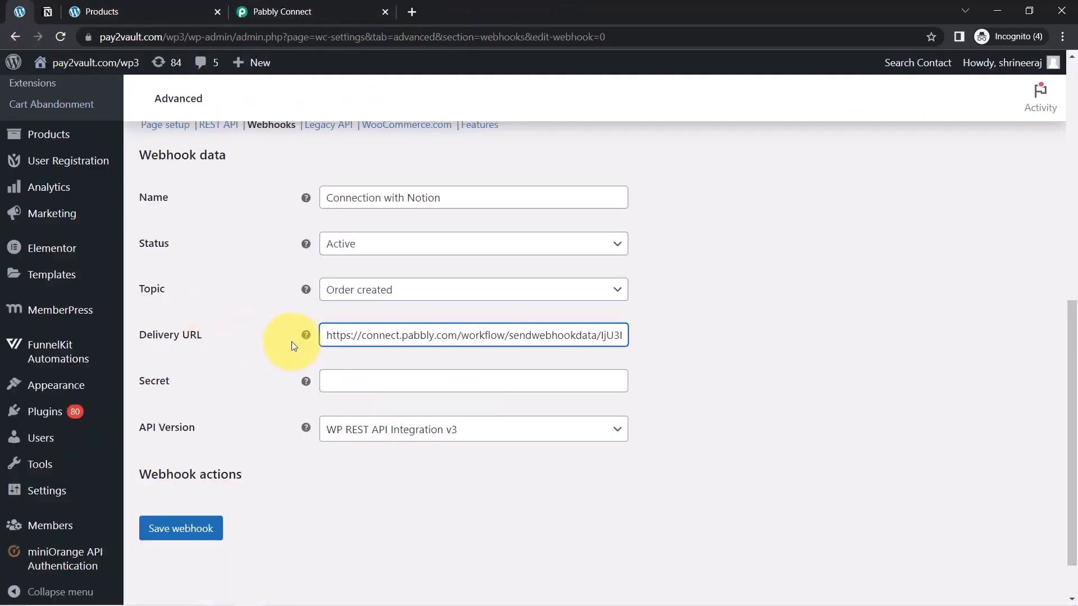
Save the webhook with its API version left as is and check the notice above the webhook data
left_click_drag(161, 430, 198, 441)
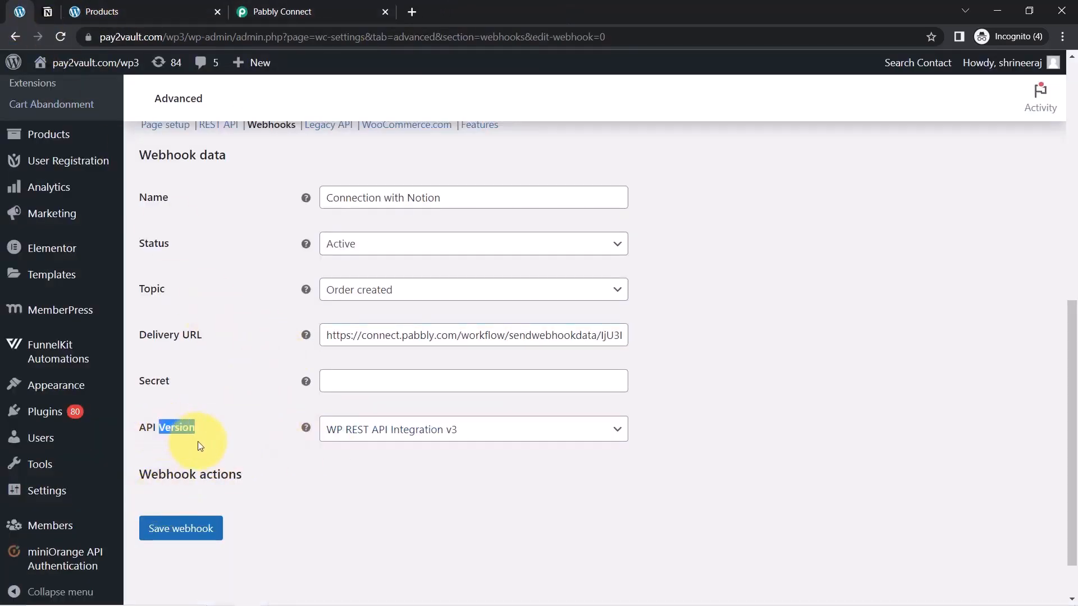
left_click(161, 538)
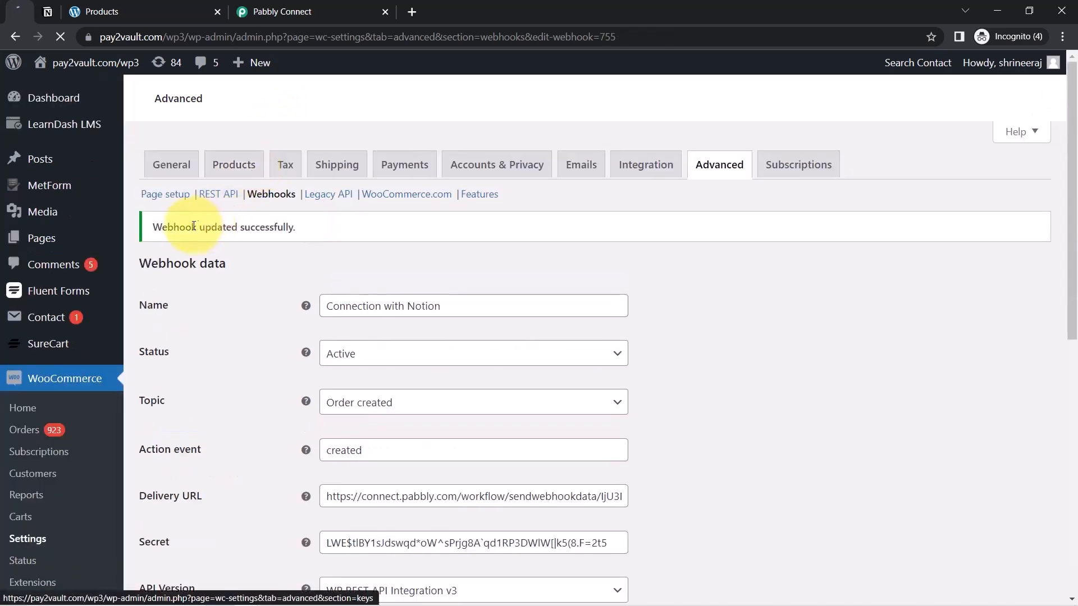
left_click_drag(179, 226, 236, 226)
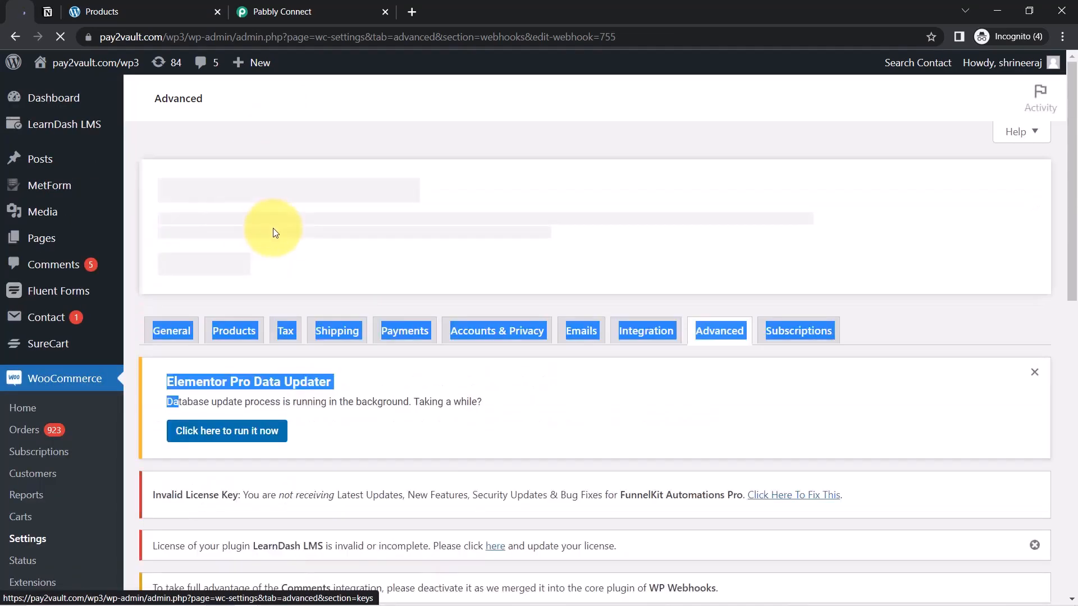
left_click_drag(1063, 192, 1063, 336)
scroll(1063, 335, "down", 3)
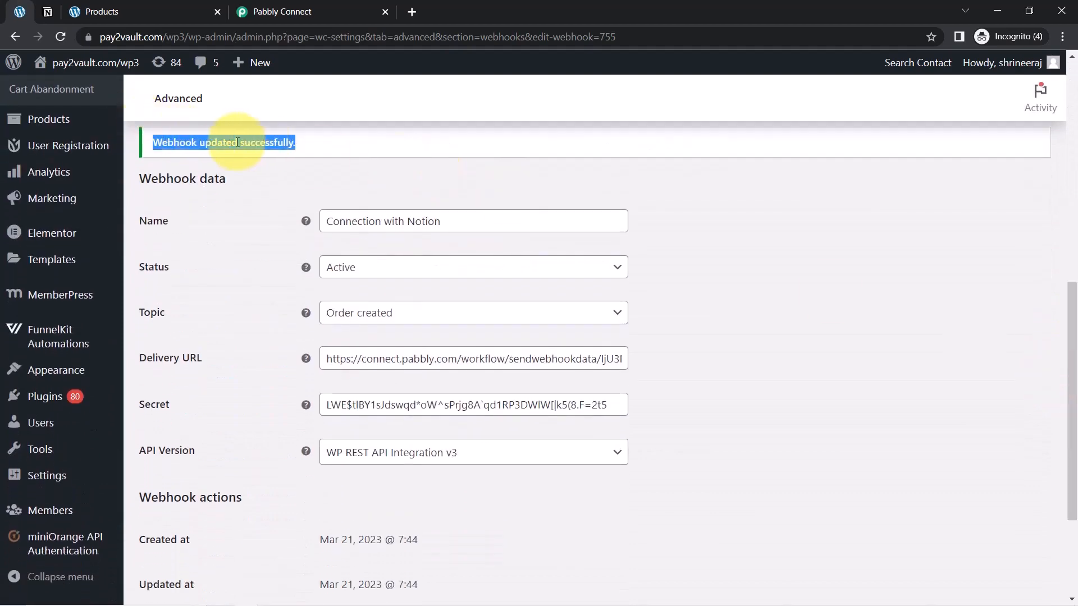
Switch to the Pabbly Connect workflow, start re-capturing the WooCommerce trigger's webhook response and read the note about sending a test record
left_click(278, 7)
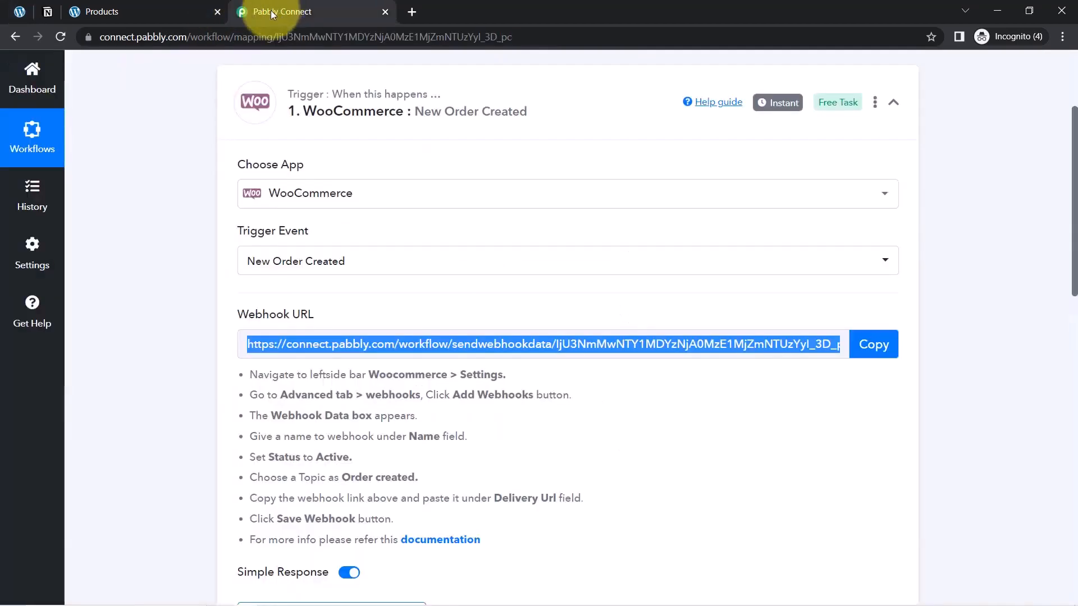
left_click_drag(1075, 235, 1066, 337)
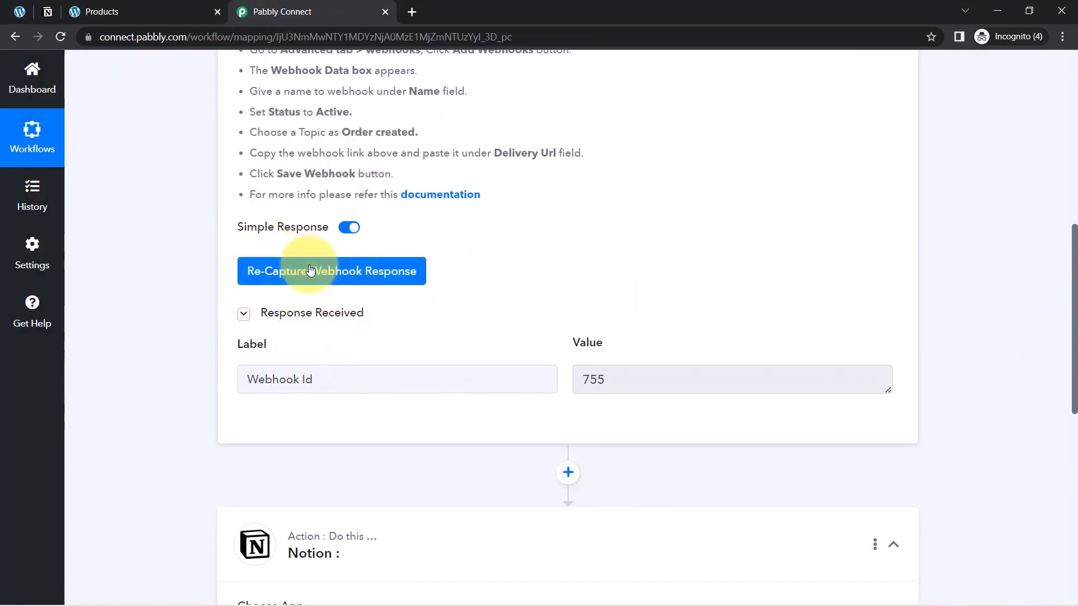
left_click(291, 271)
left_click(470, 422)
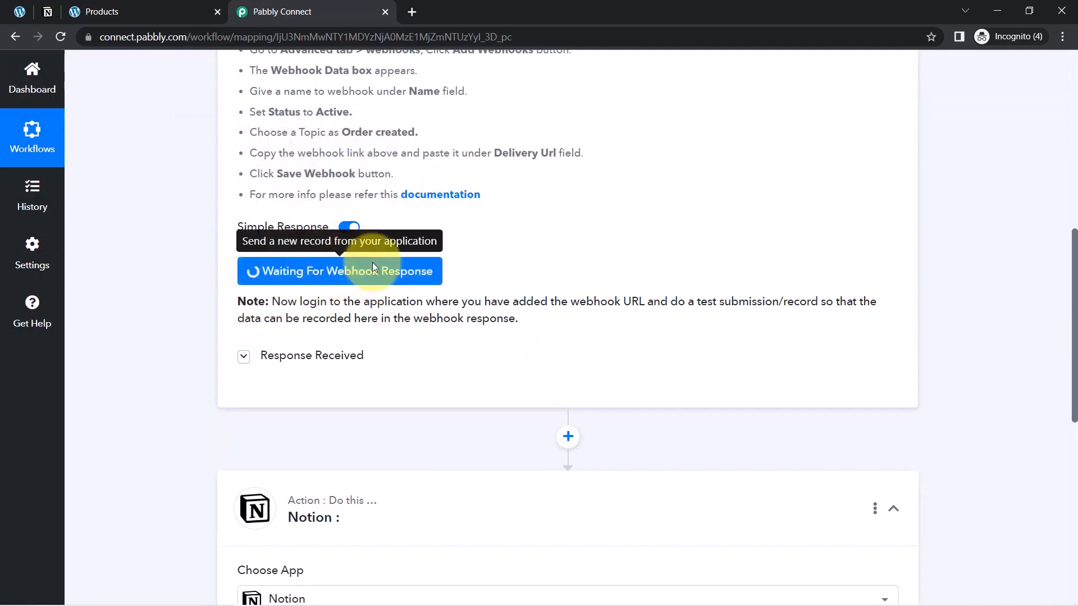
left_click_drag(317, 304, 527, 321)
left_click(552, 318)
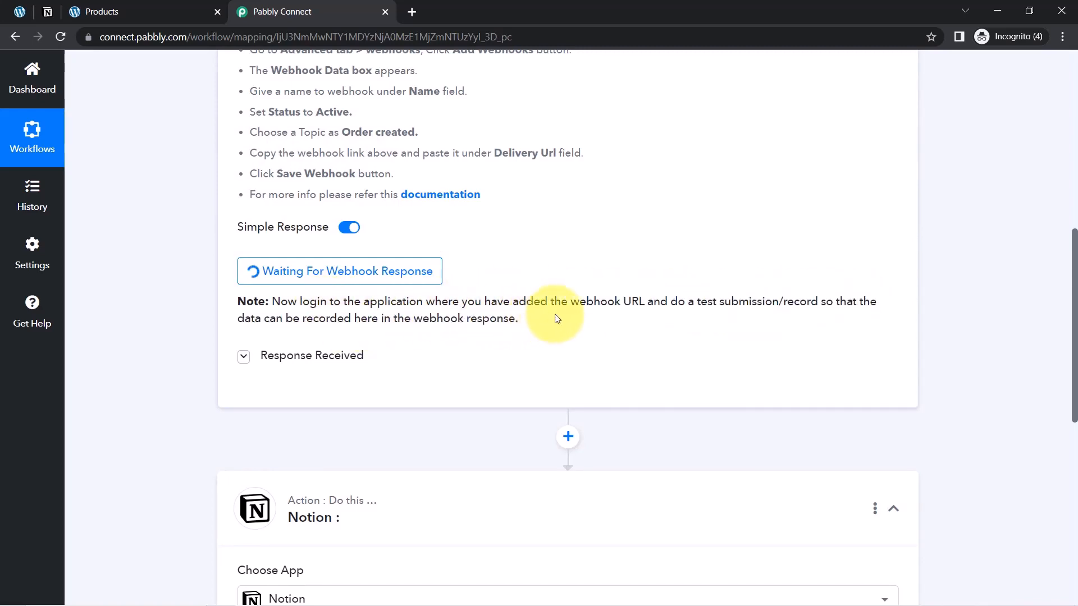
left_click_drag(693, 301, 809, 298)
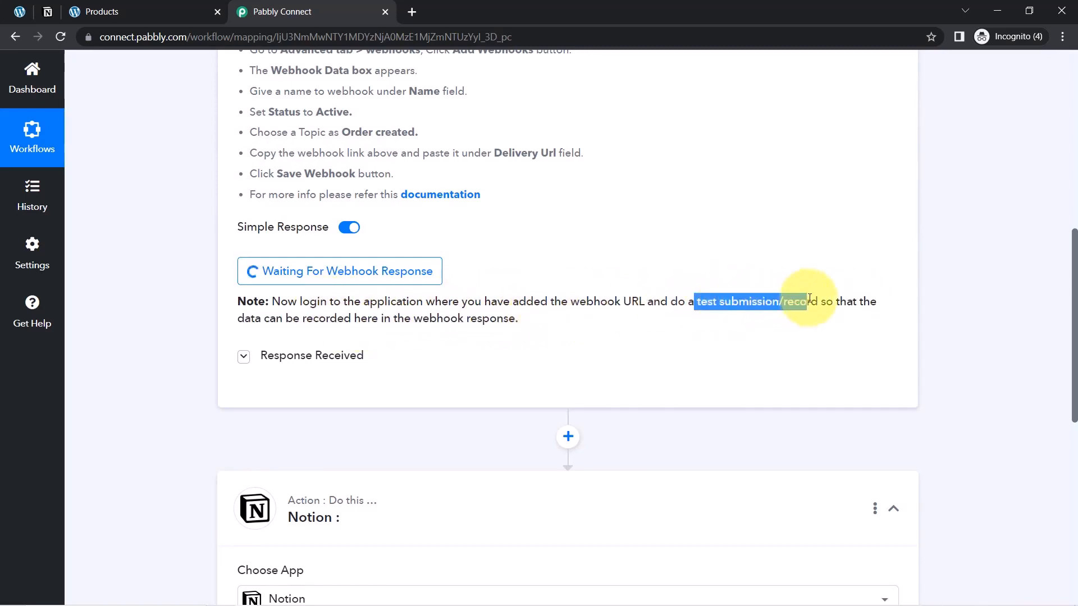
left_click_drag(1075, 315, 1043, 191)
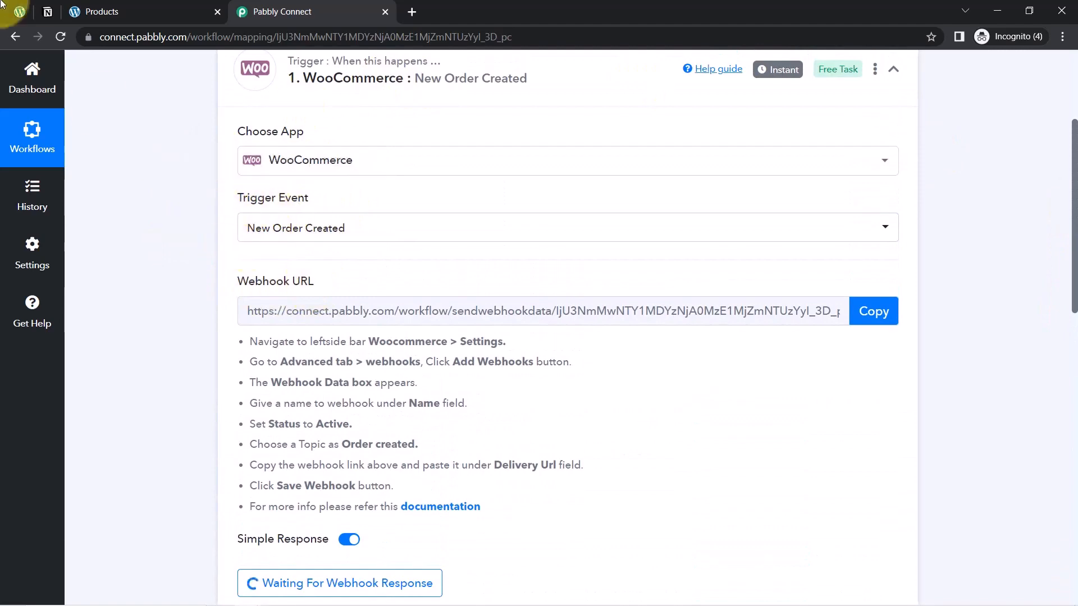
Switch to the store's shop page, add the Microphone to the cart and proceed to checkout
left_click(120, 7)
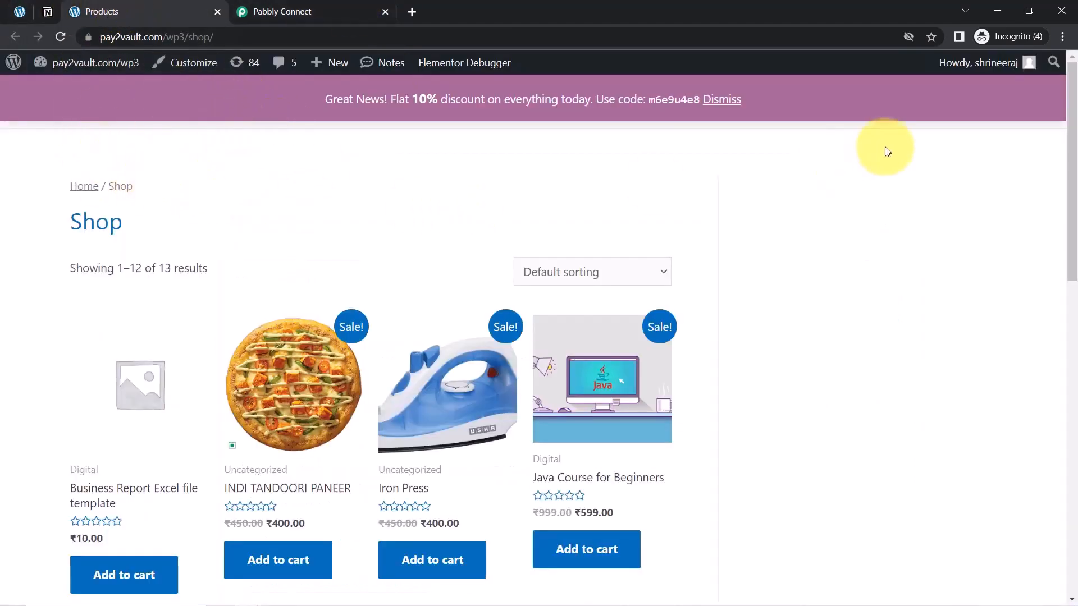
left_click_drag(1074, 108, 1074, 314)
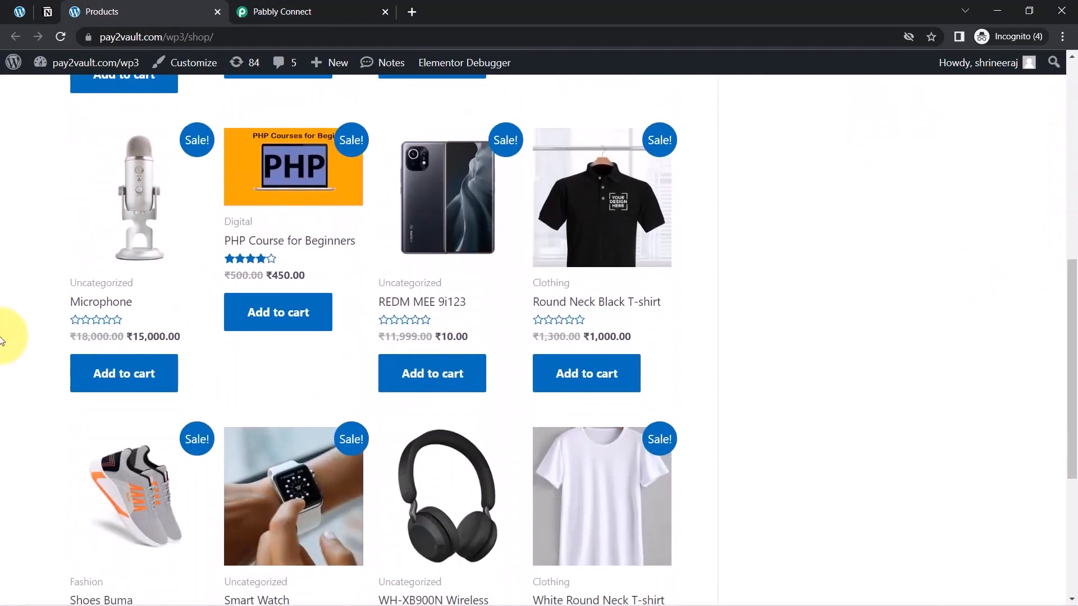
left_click(90, 373)
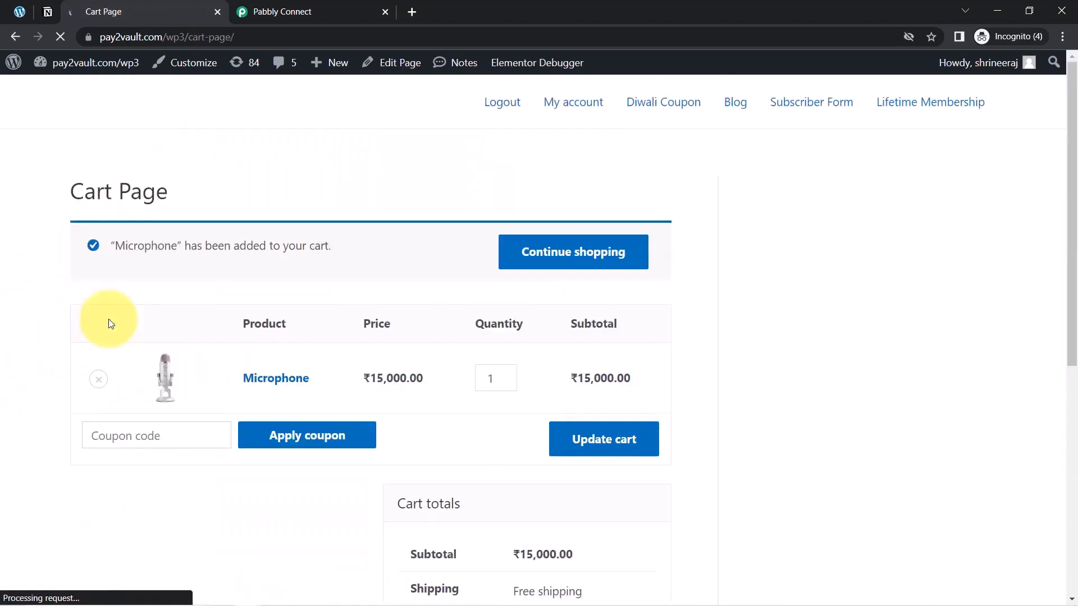
left_click_drag(1075, 181, 1069, 411)
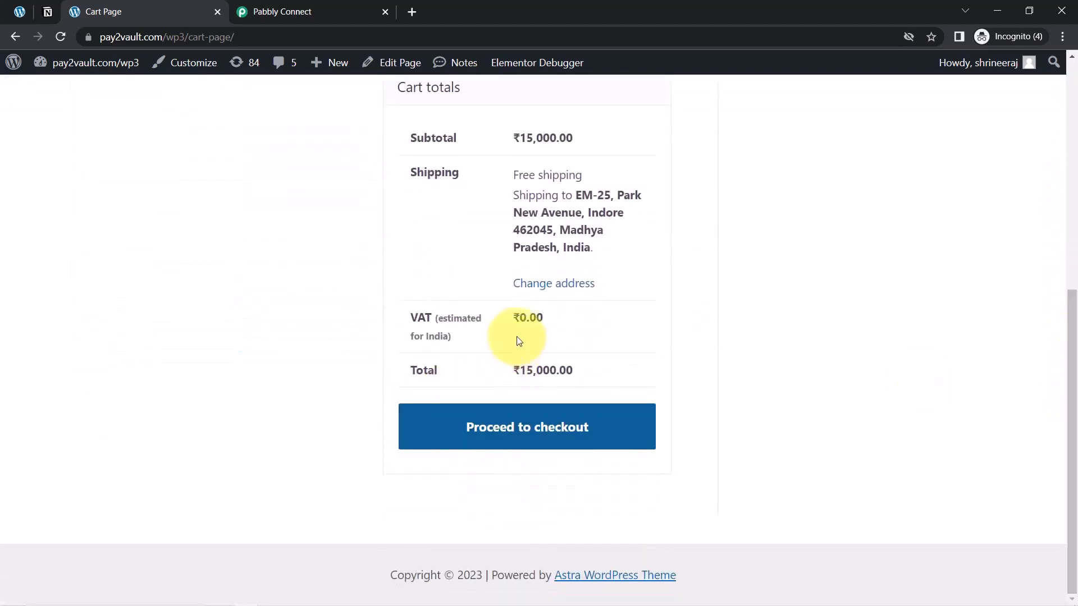
left_click(494, 428)
Review the prefilled billing details on the checkout page and place the test order
left_click_drag(1059, 144, 1062, 168)
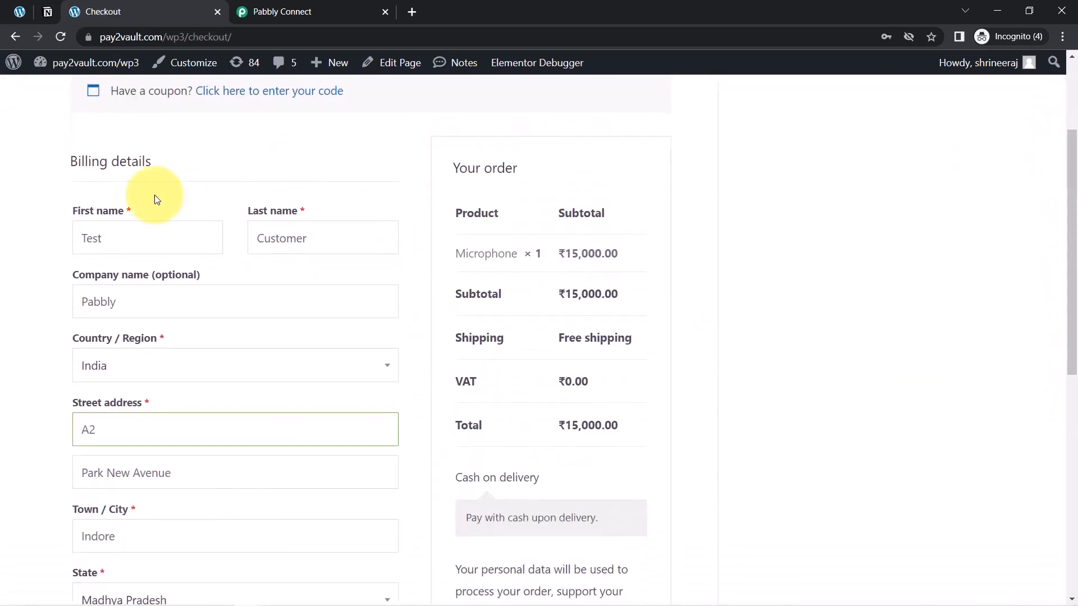
double_click(88, 240)
left_click(311, 238)
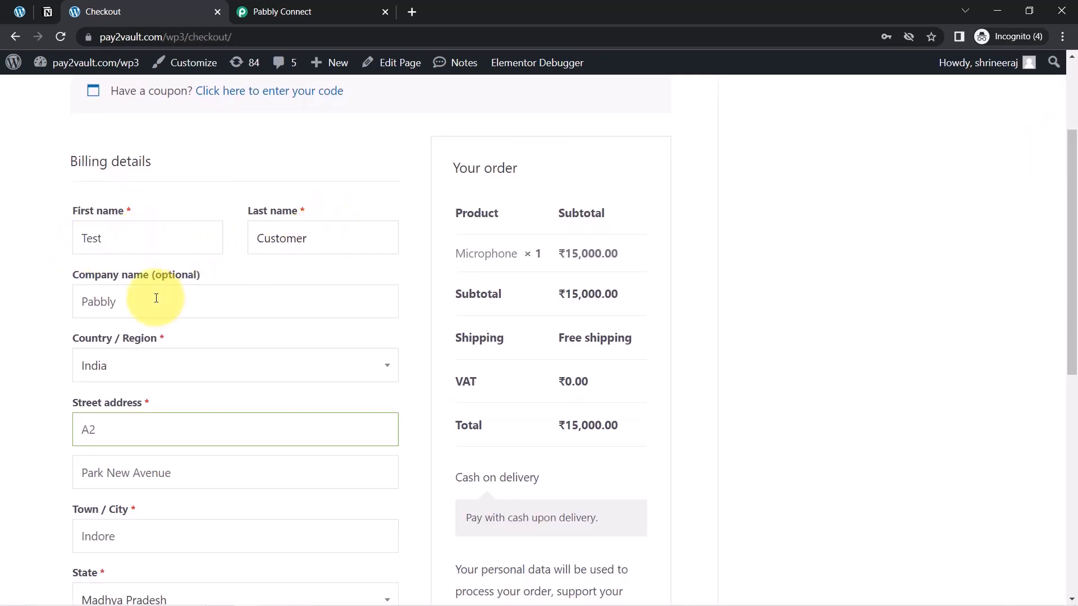
left_click_drag(79, 274, 181, 286)
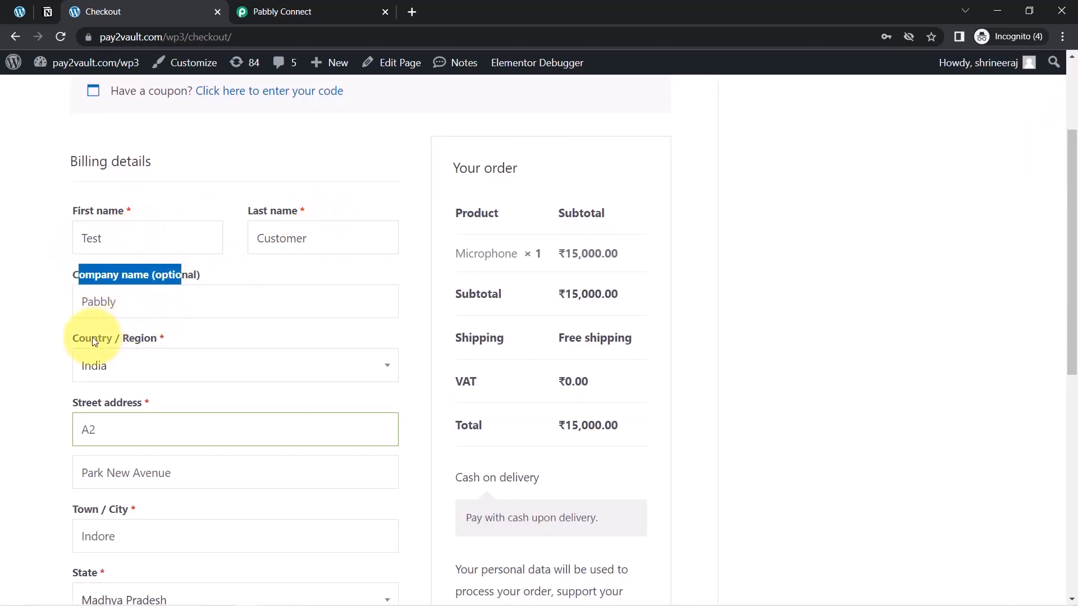
left_click_drag(94, 338, 153, 341)
left_click_drag(83, 403, 150, 403)
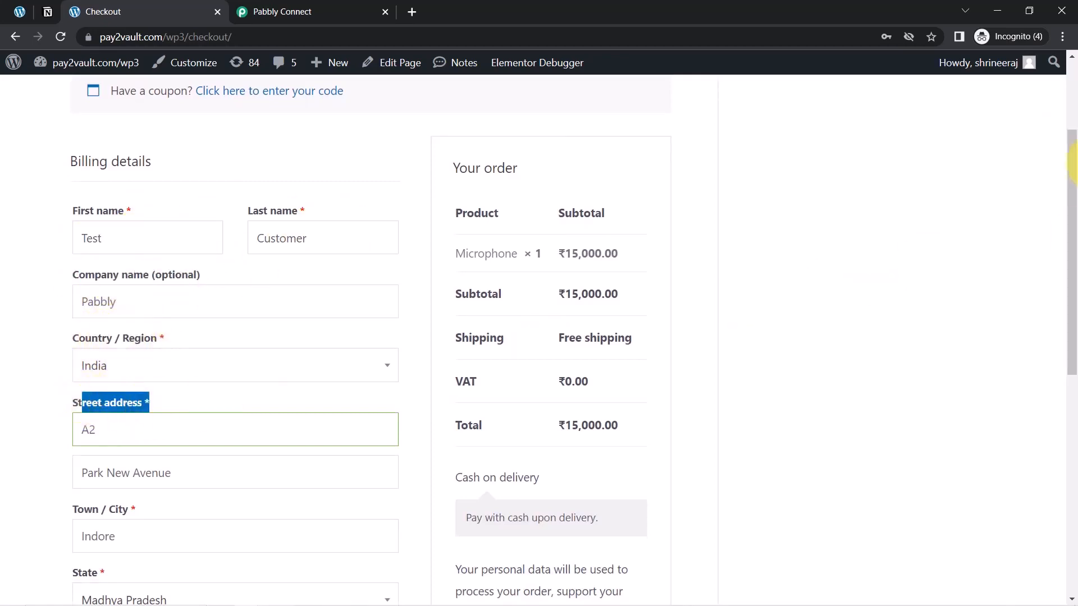
left_click_drag(1071, 145, 1063, 384)
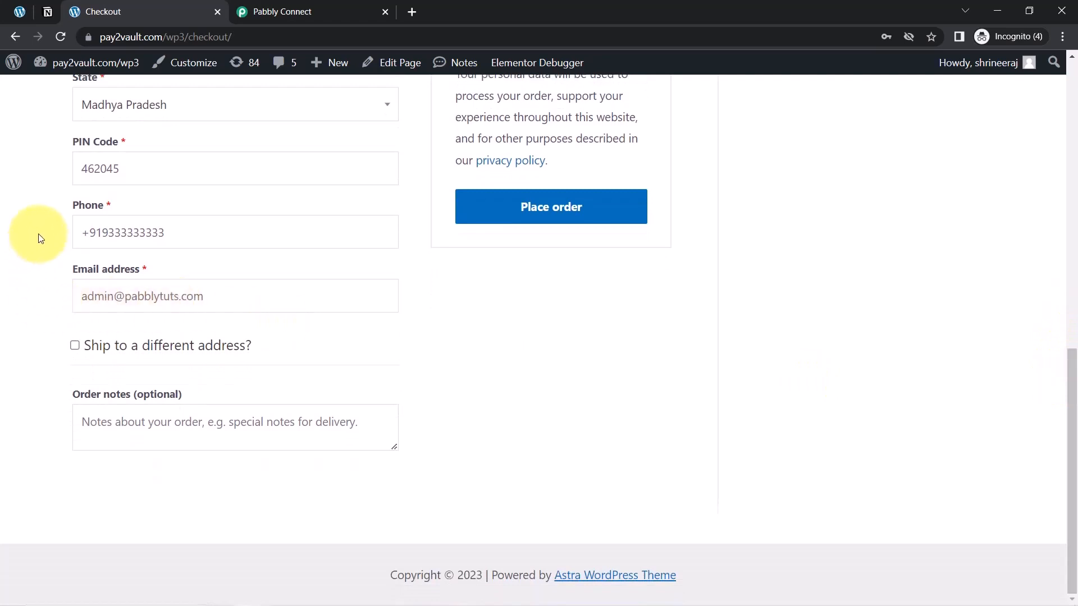
left_click_drag(74, 205, 121, 213)
left_click_drag(78, 270, 176, 310)
left_click(13, 362)
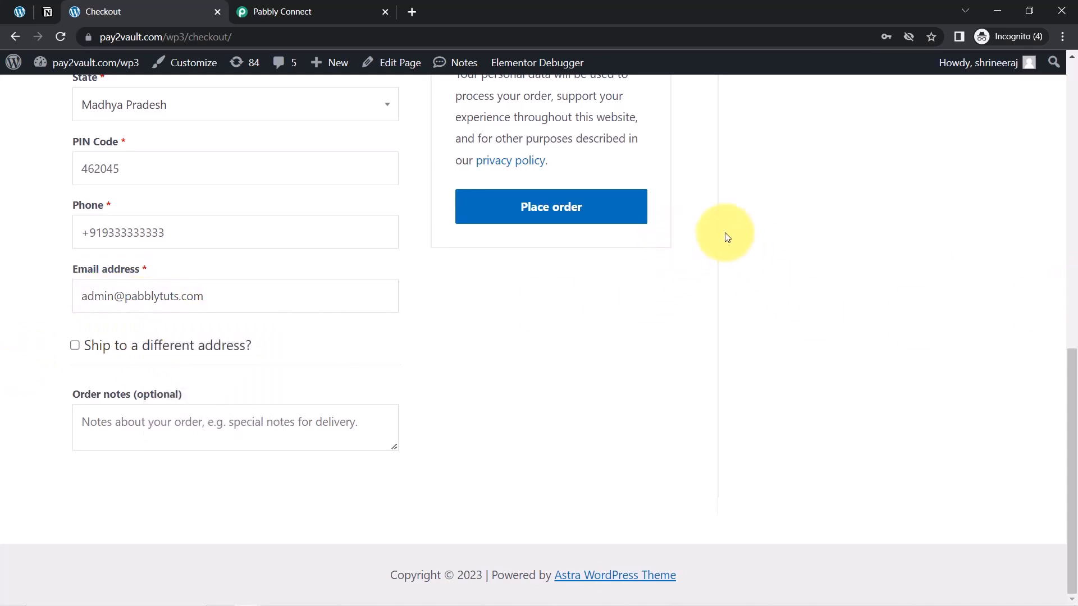
left_click(559, 210)
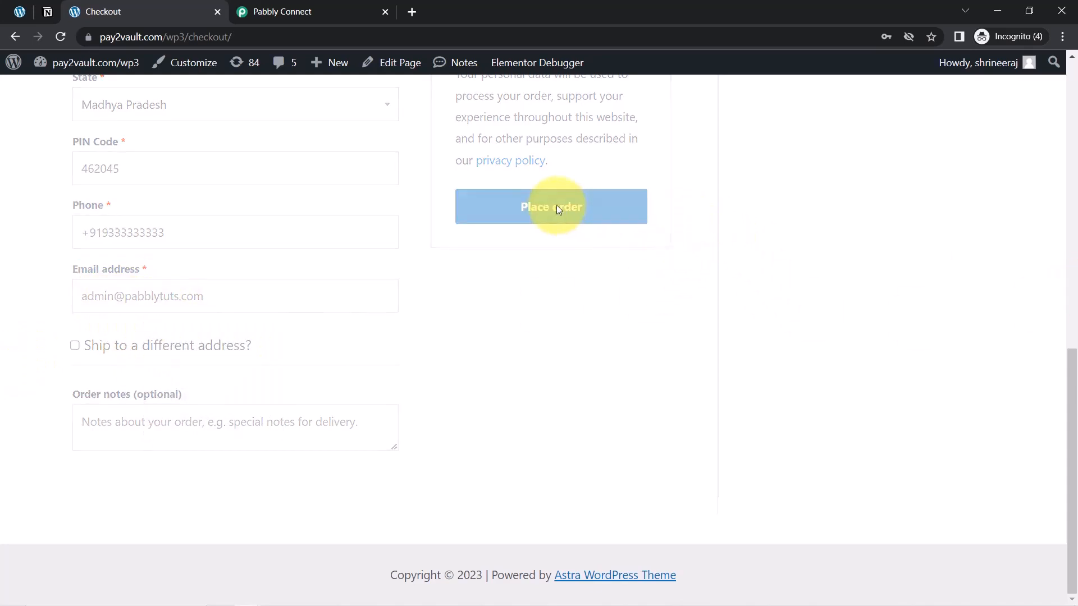
Check the Pabbly Connect workflow for the test order's webhook response, looking back at the checkout page in between
left_click(280, 12)
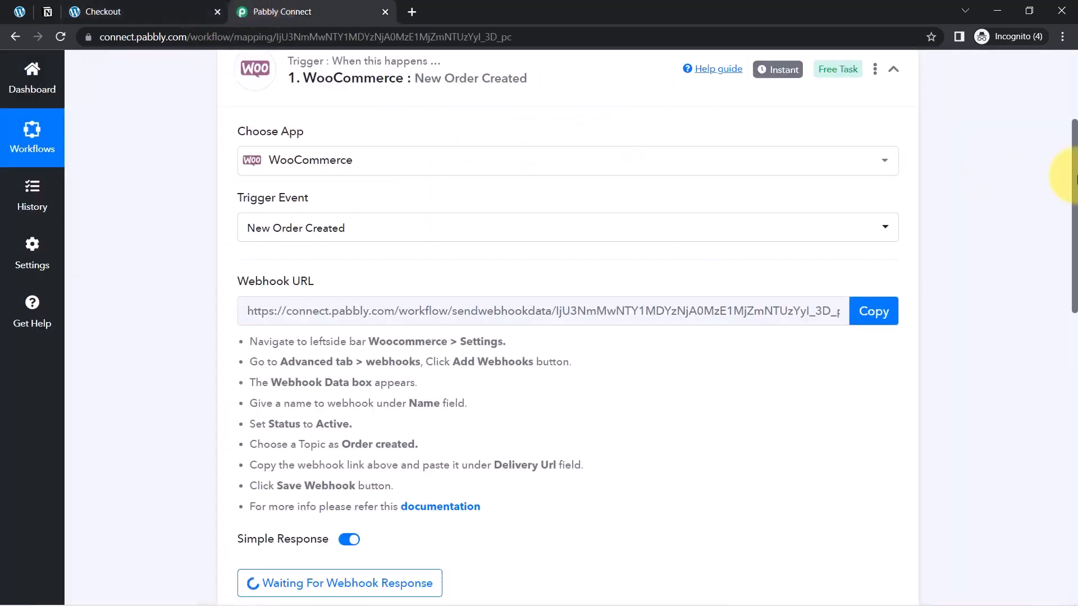
left_click_drag(1076, 177, 1067, 313)
left_click(161, 10)
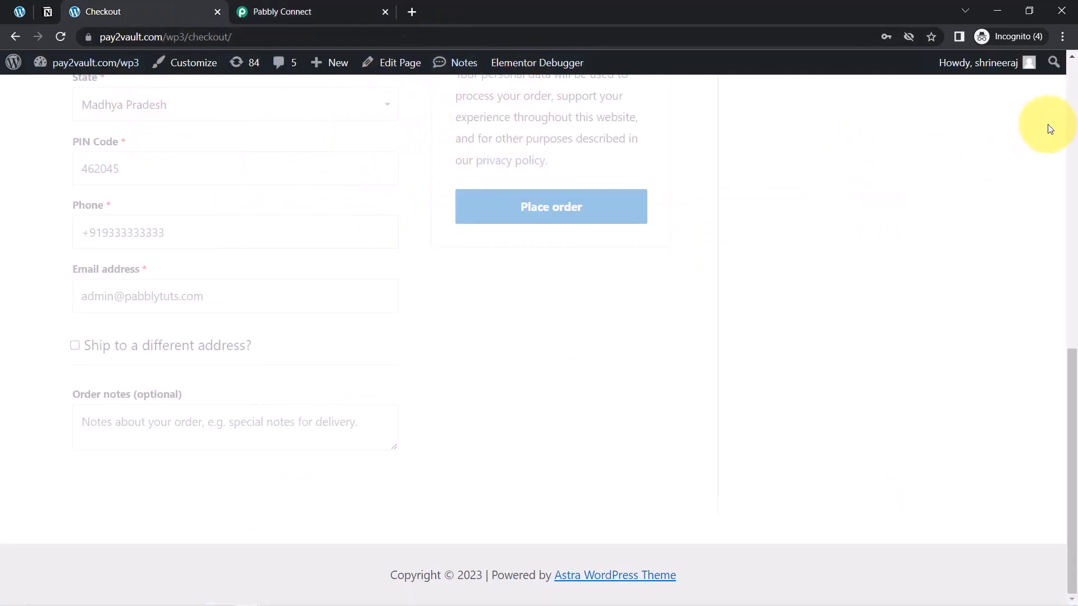
left_click_drag(123, 231, 250, 219)
left_click(305, 6)
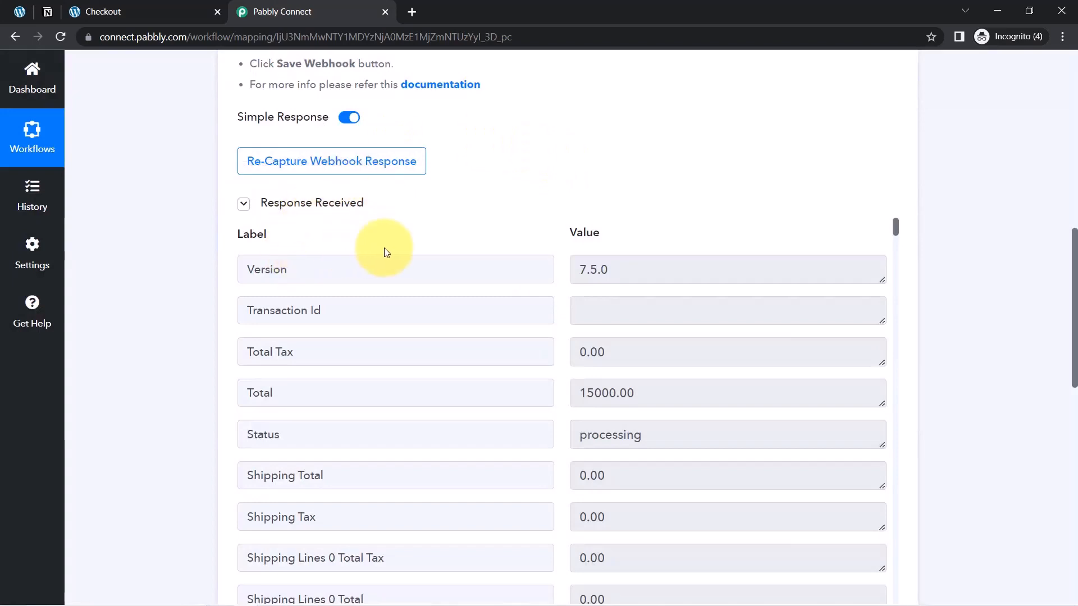
Review the order total, order status, shipping total and shipped item in the received WooCommerce webhook response
left_click_drag(1075, 242, 1076, 278)
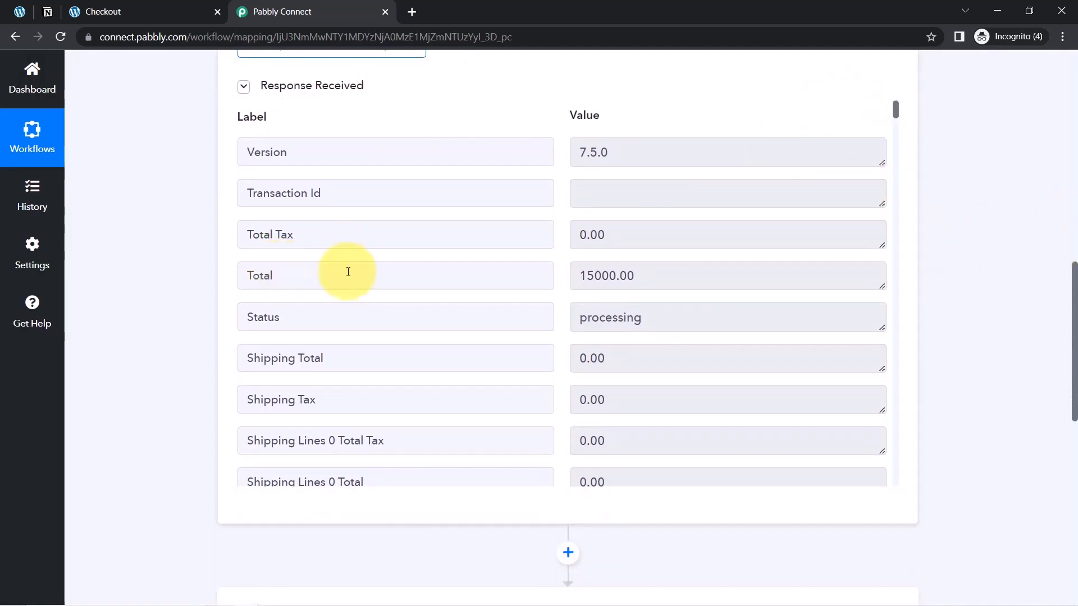
left_click_drag(636, 275, 583, 278)
left_click_drag(652, 306, 547, 321)
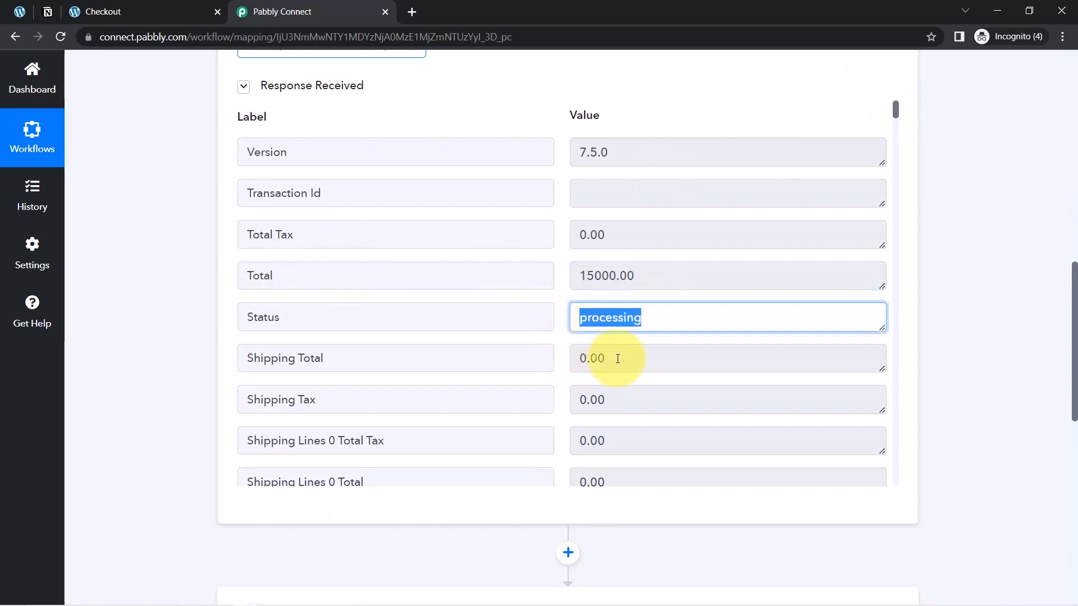
left_click_drag(618, 359, 598, 359)
left_click_drag(899, 113, 897, 130)
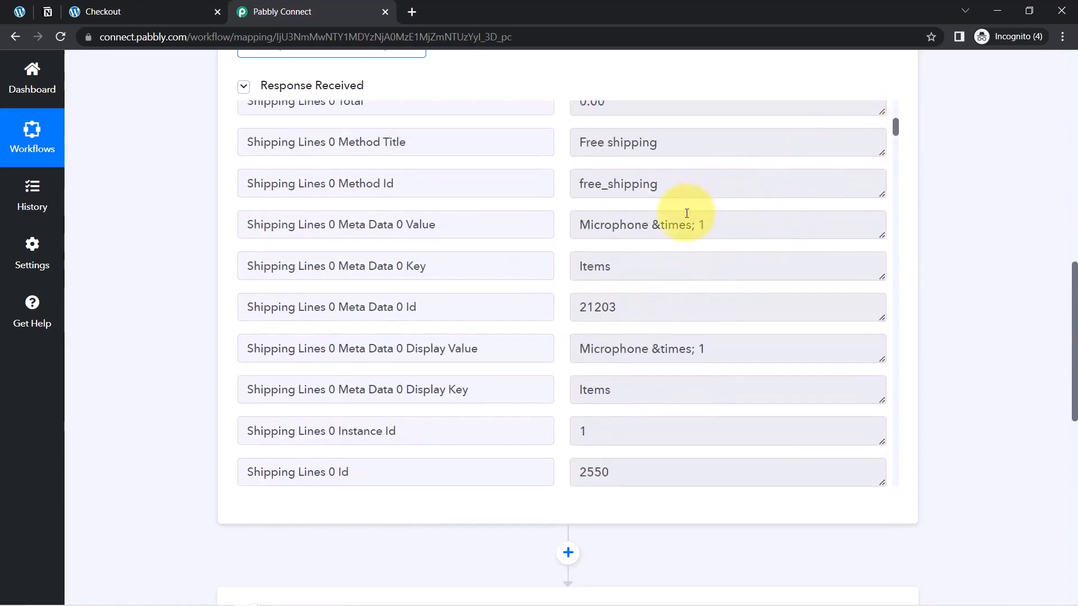
left_click_drag(587, 152, 895, 151)
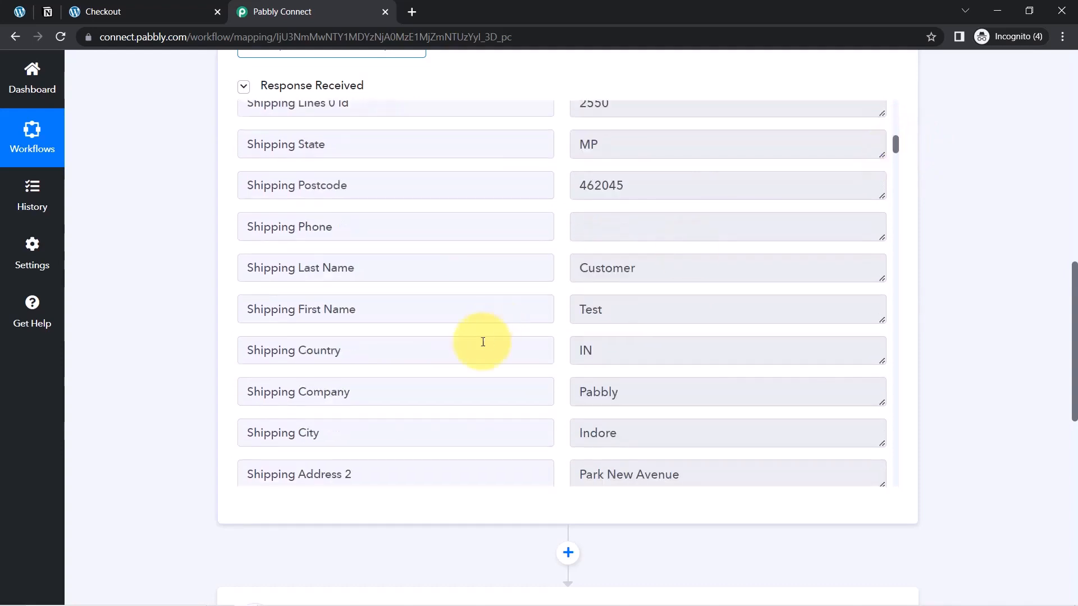
Check the customer's shipping first and last name, country, company and city in the webhook response
double_click(598, 309)
left_click_drag(635, 269, 588, 269)
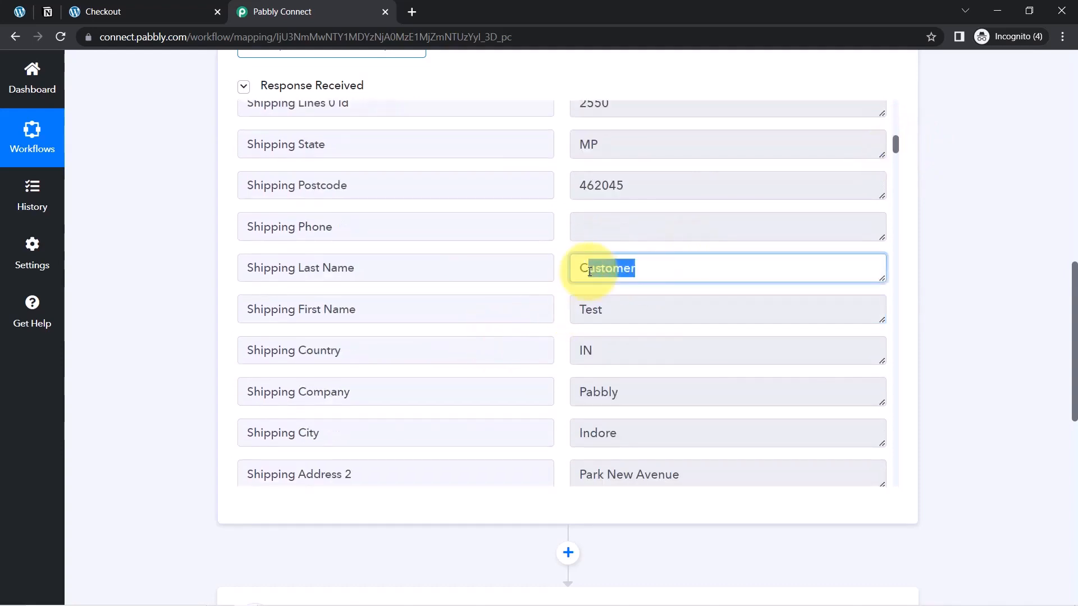
left_click(614, 345)
double_click(606, 387)
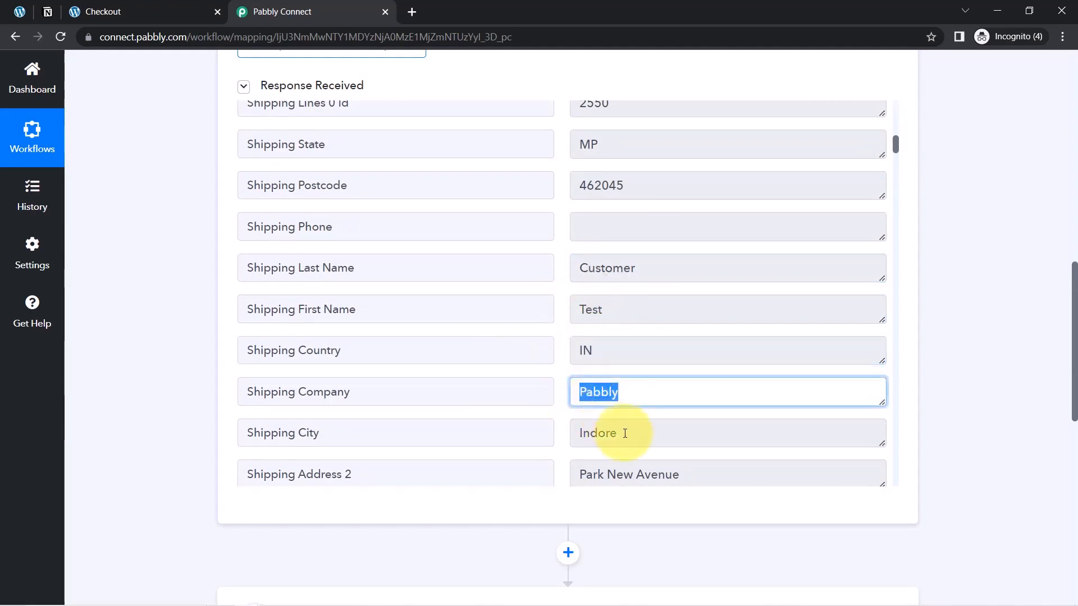
left_click_drag(625, 433, 590, 433)
Search the webhook response for "micro" and check the Line Items 0 Name label and its value
left_click_drag(895, 139, 895, 449)
key("ctrl+f")
type("micro")
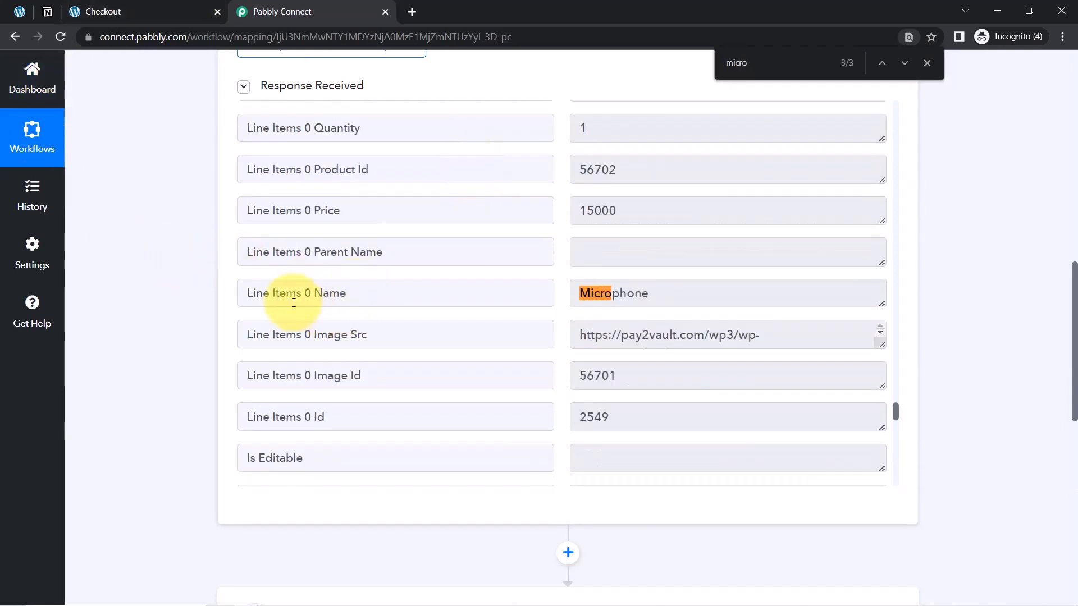
left_click_drag(274, 293, 338, 295)
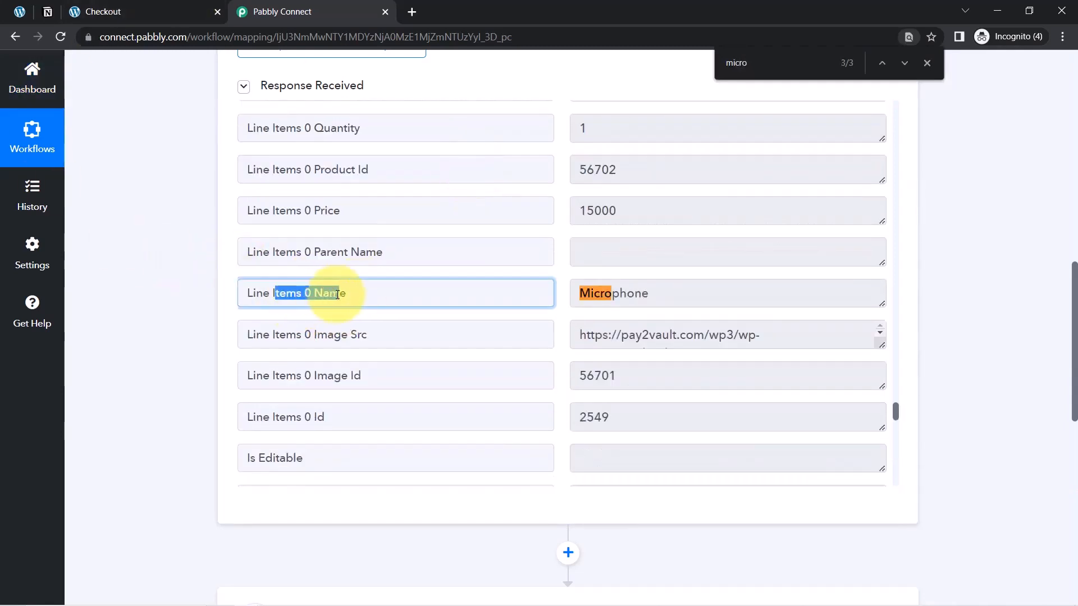
double_click(640, 291)
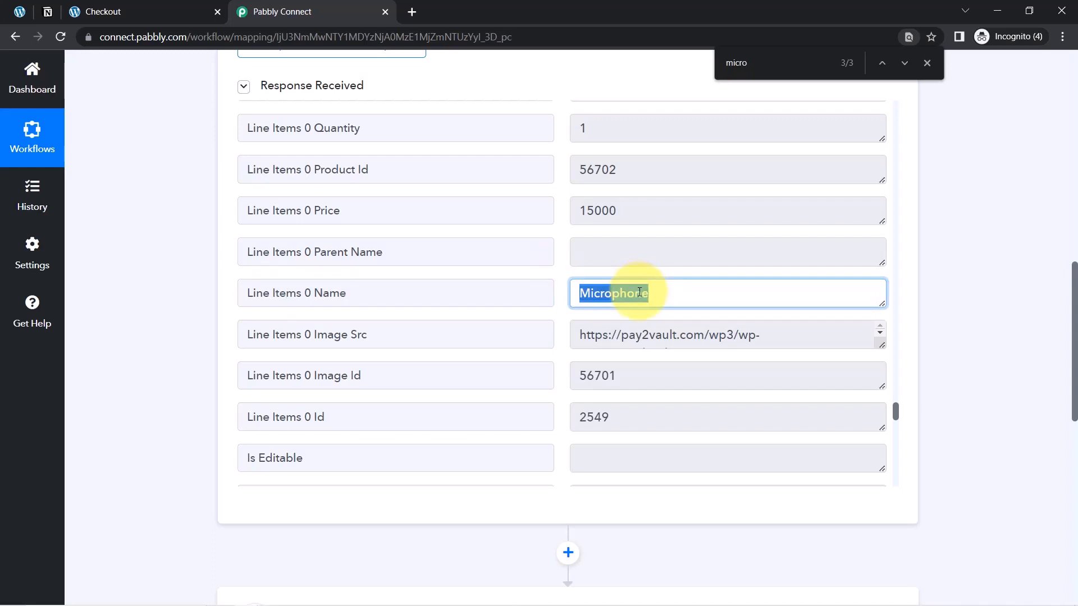
Search the webhook response for "date", check the Date Modified Gmt value and close the search
key("ctrl+f")
type("date")
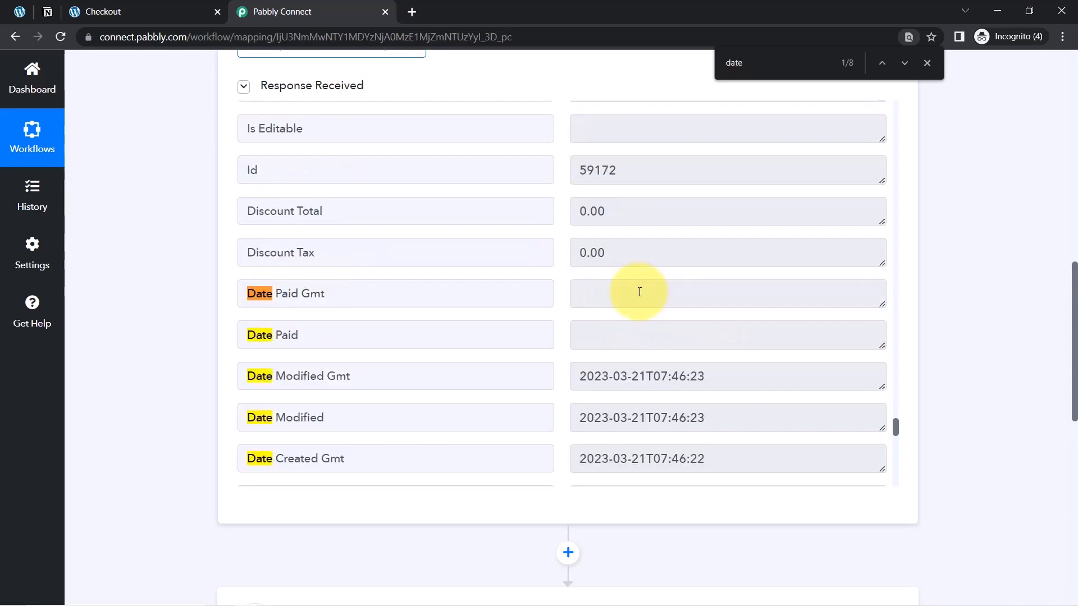
left_click_drag(679, 371, 584, 376)
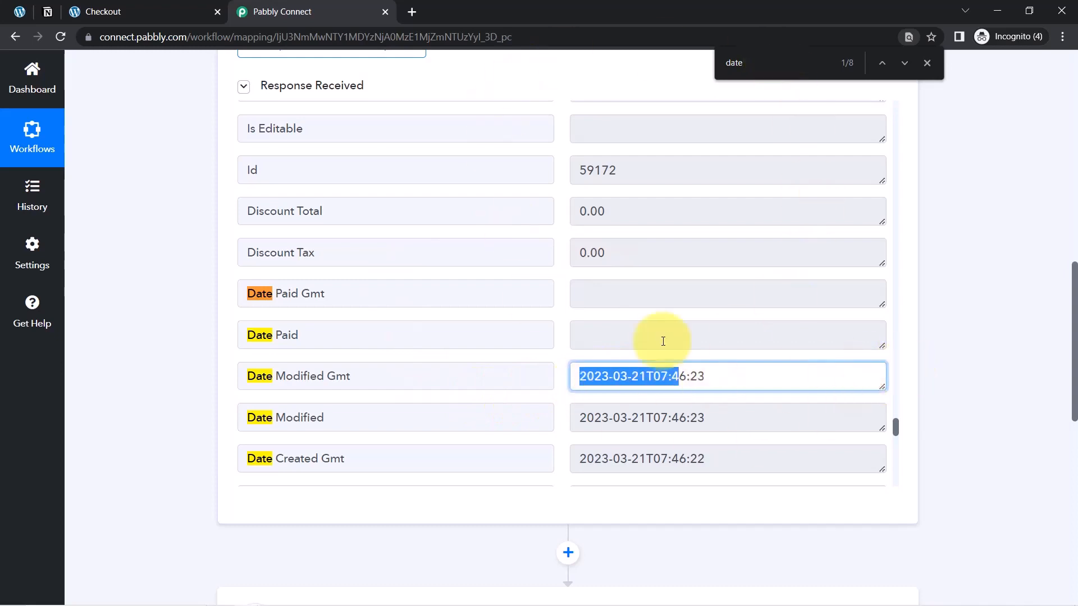
left_click(927, 64)
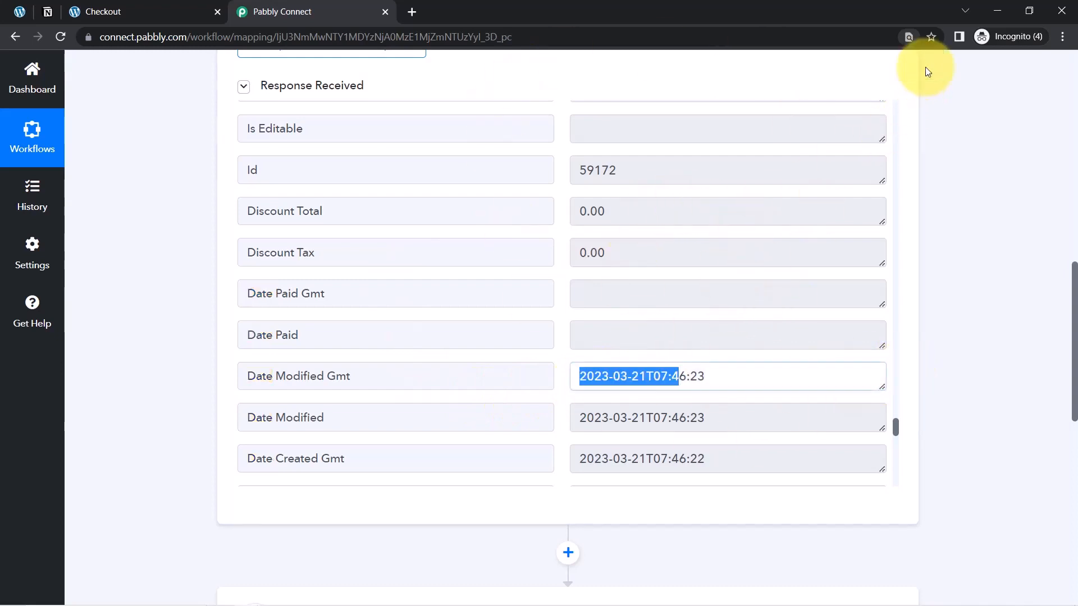
Review the order confirmation on the checkout page, then return to the workflow and check the WooCommerce trigger's Instant label
left_click_drag(1074, 279, 1072, 51)
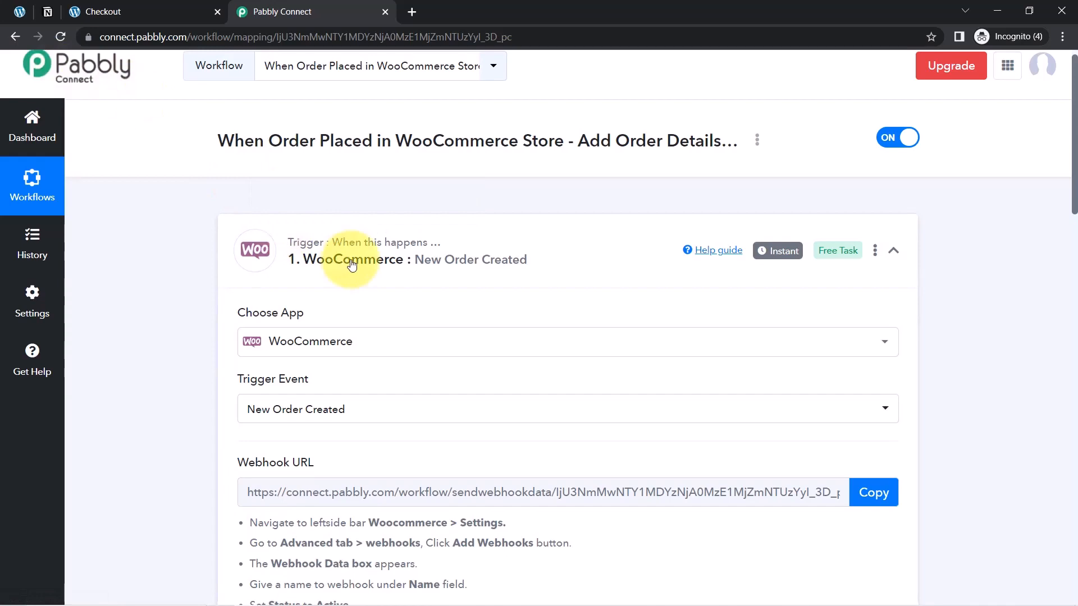
left_click(140, 11)
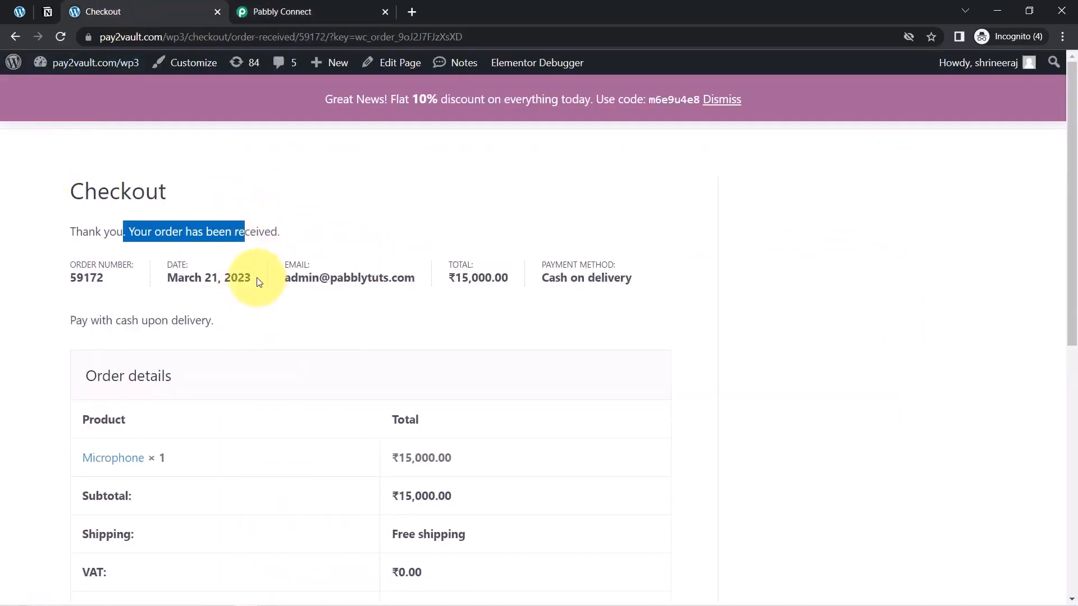
left_click(264, 12)
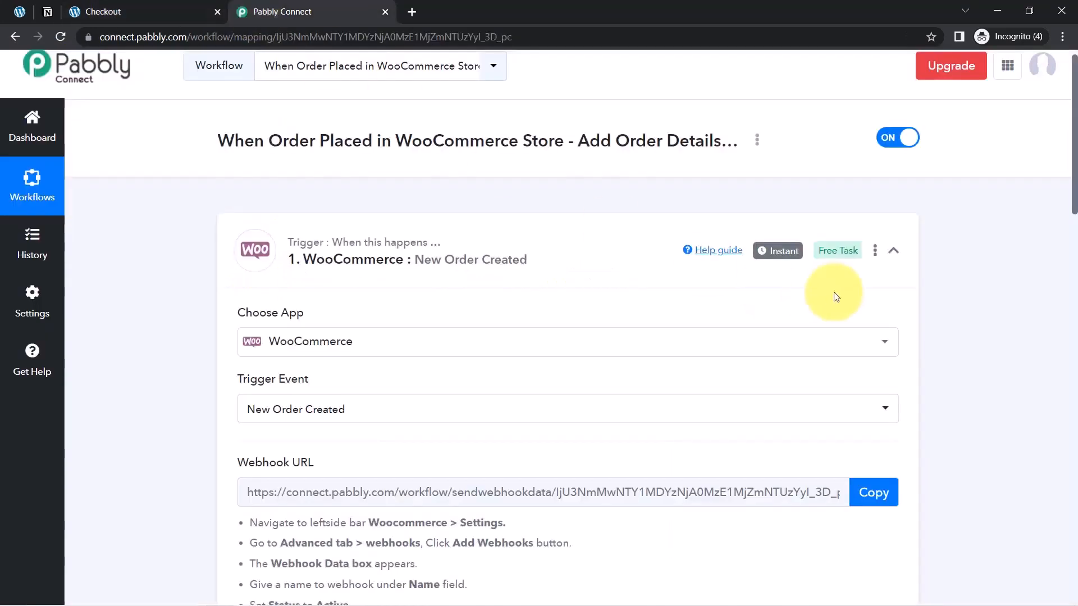
mouse_move(779, 256)
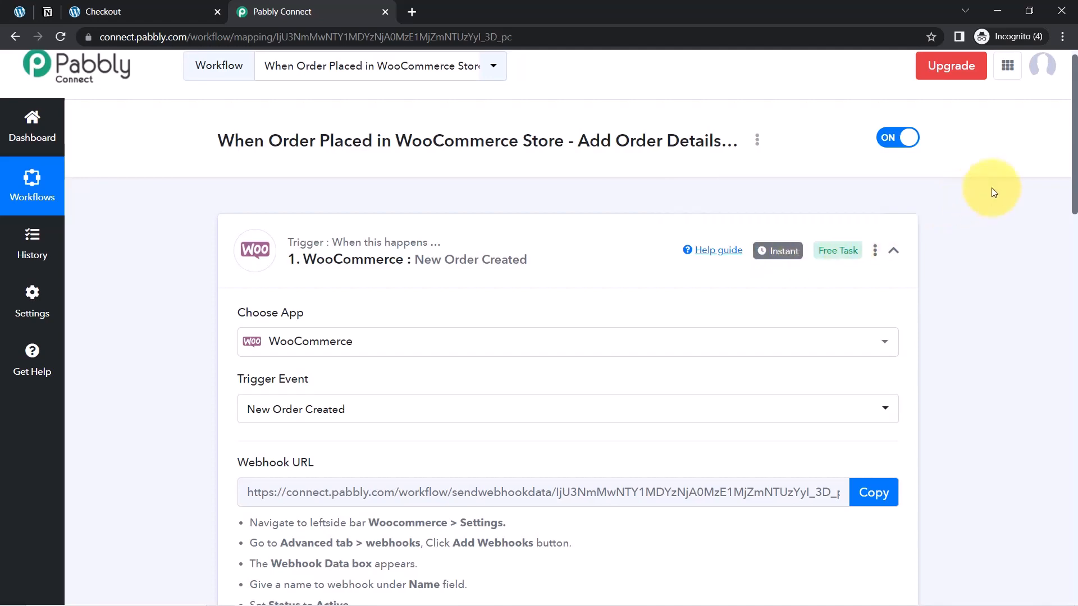
Set the Notion action's event to Create Database Item
left_click_drag(1074, 154, 1075, 505)
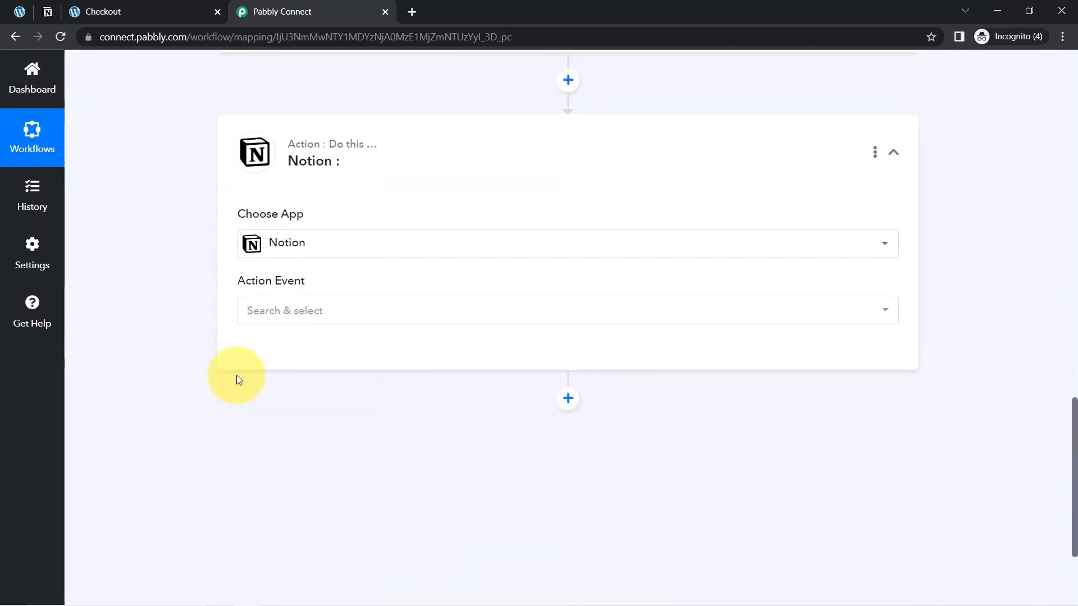
left_click(258, 310)
left_click(330, 397)
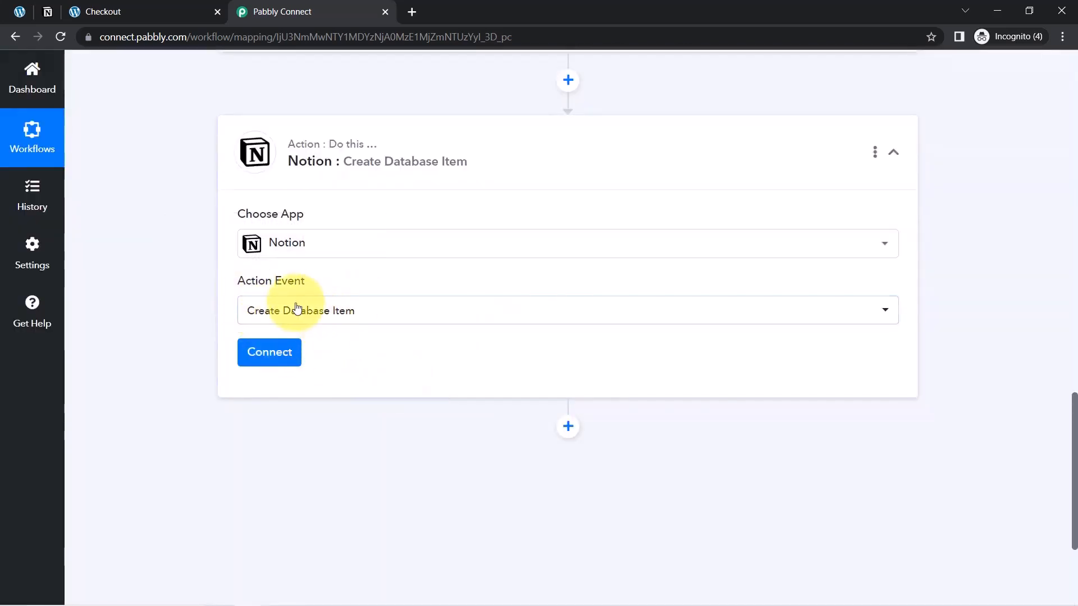
Start adding a new Notion connection for the action and request authorization from Notion
left_click(267, 359)
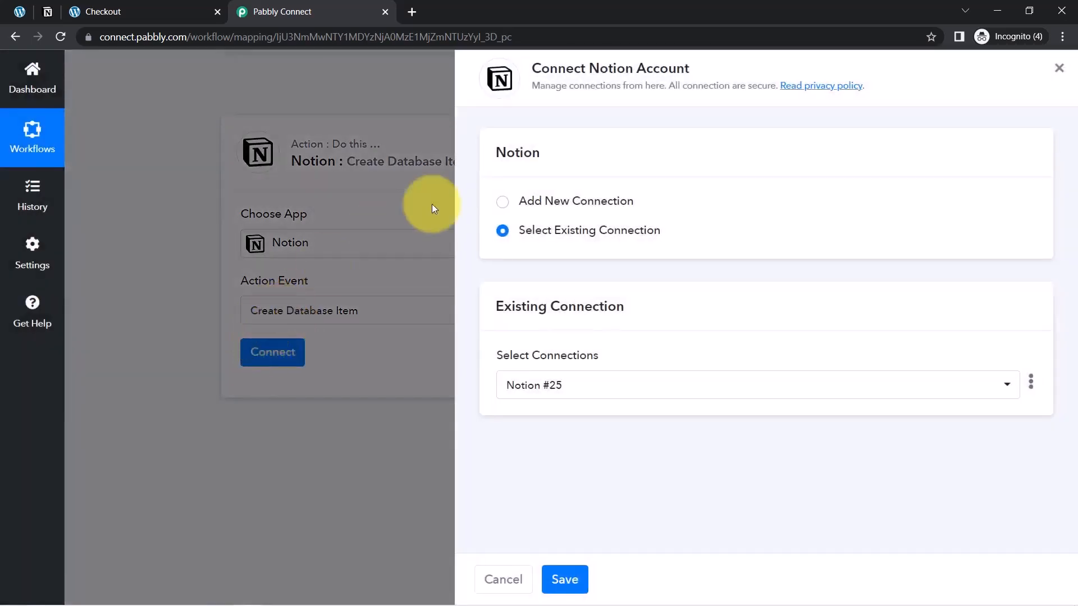
left_click(590, 201)
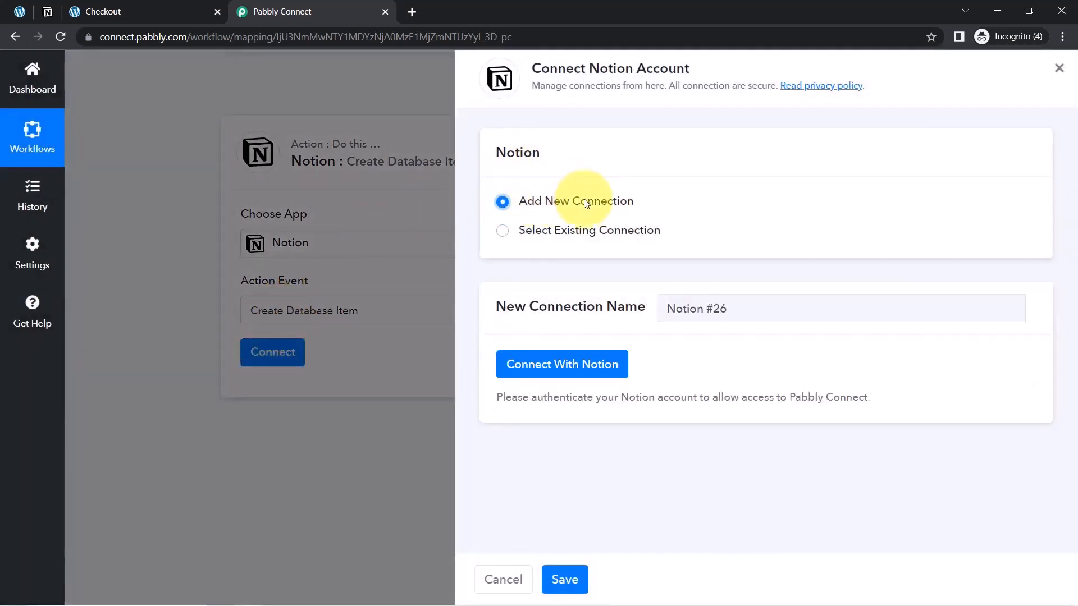
left_click(521, 361)
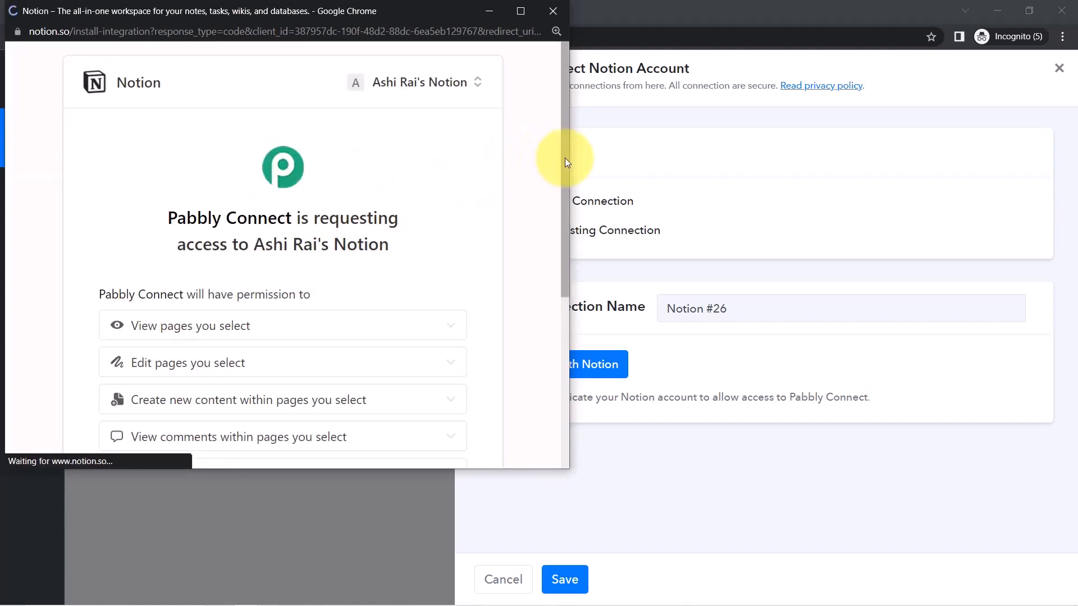
Grant Pabbly Connect access to all pages of the Notion workspace
scroll(561, 197, "down", 4)
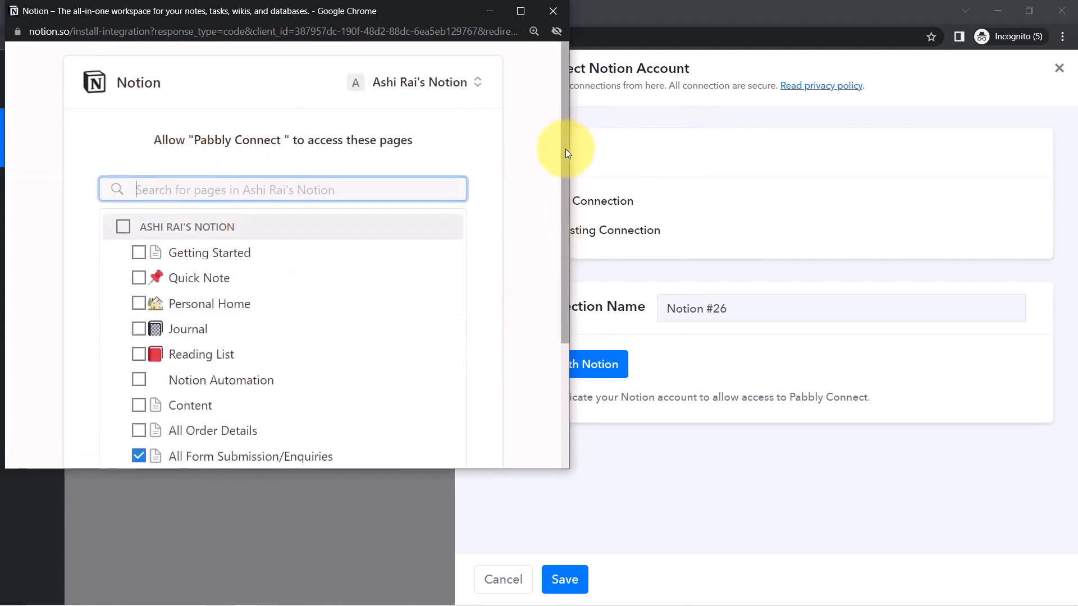
scroll(561, 208, "down", 2)
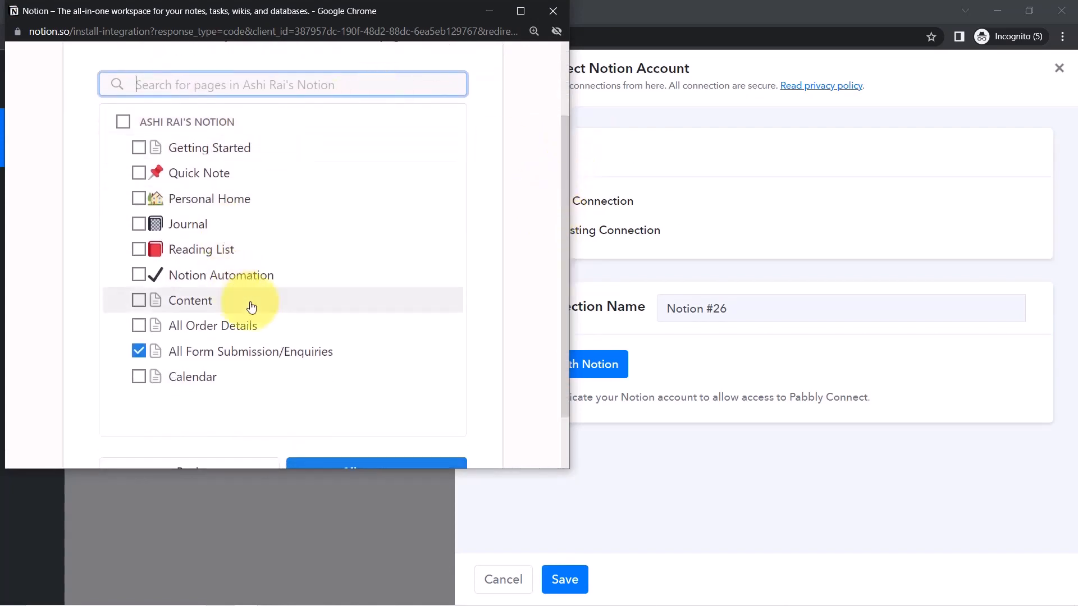
left_click_drag(566, 141, 552, 172)
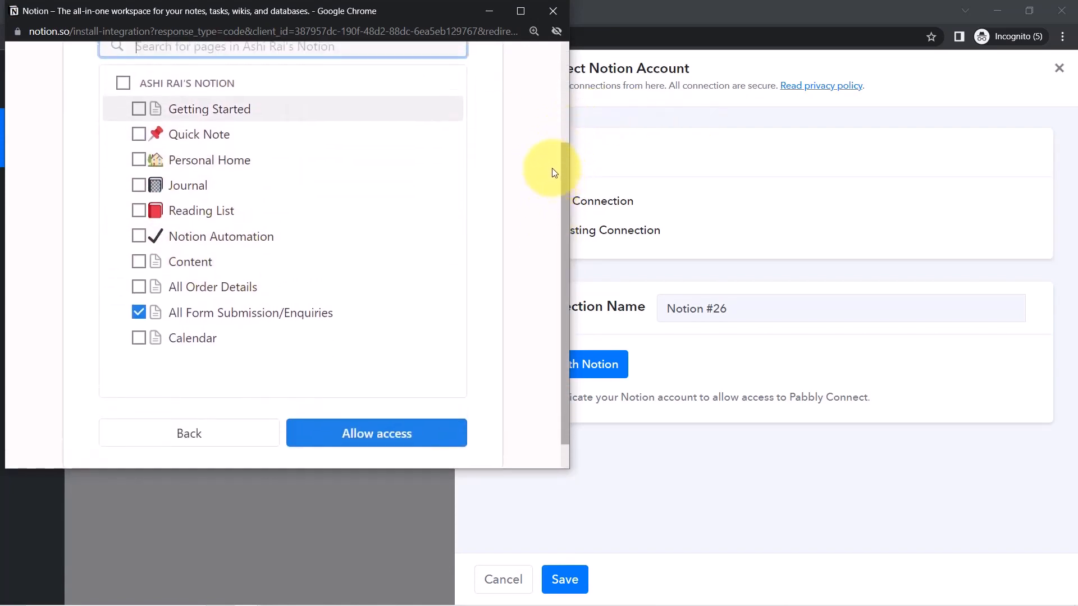
left_click(124, 84)
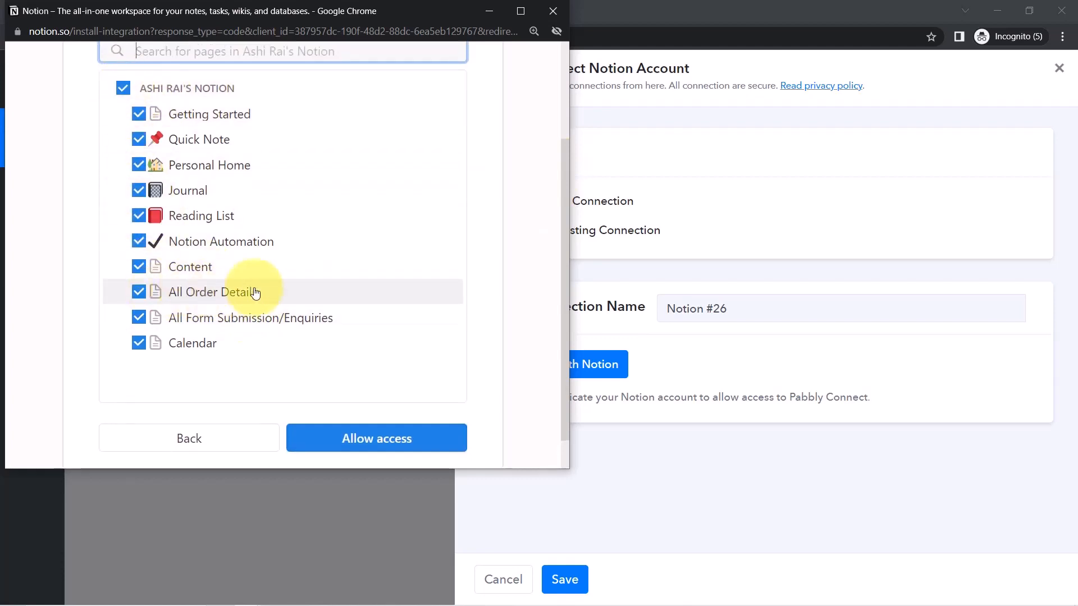
left_click(324, 436)
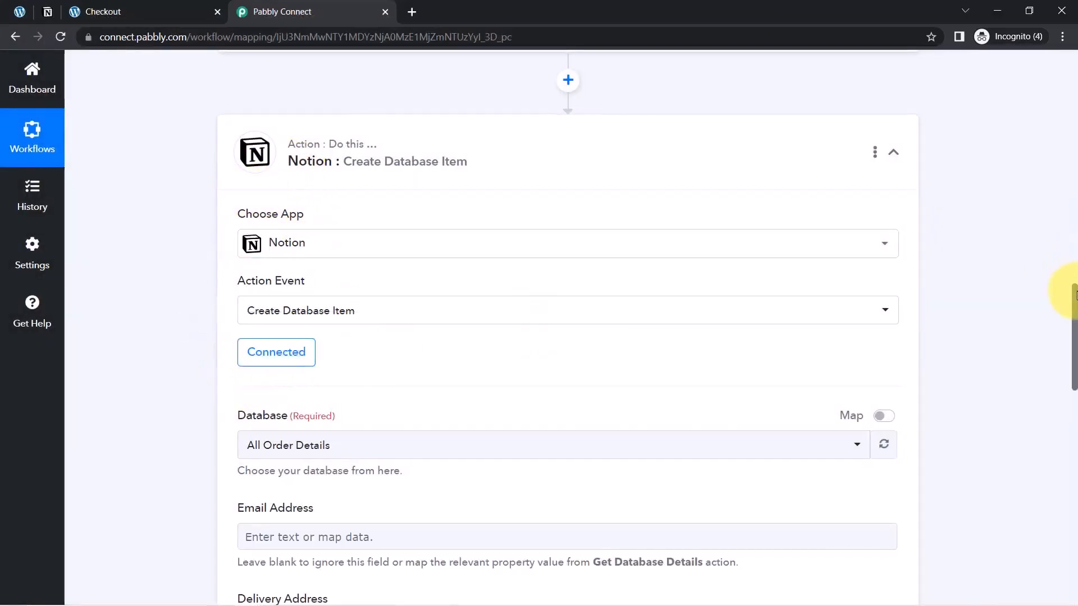
Check the action's database selection against the All Order Details page in Notion's page list, then return to the workflow
scroll(1061, 308, "down", 3)
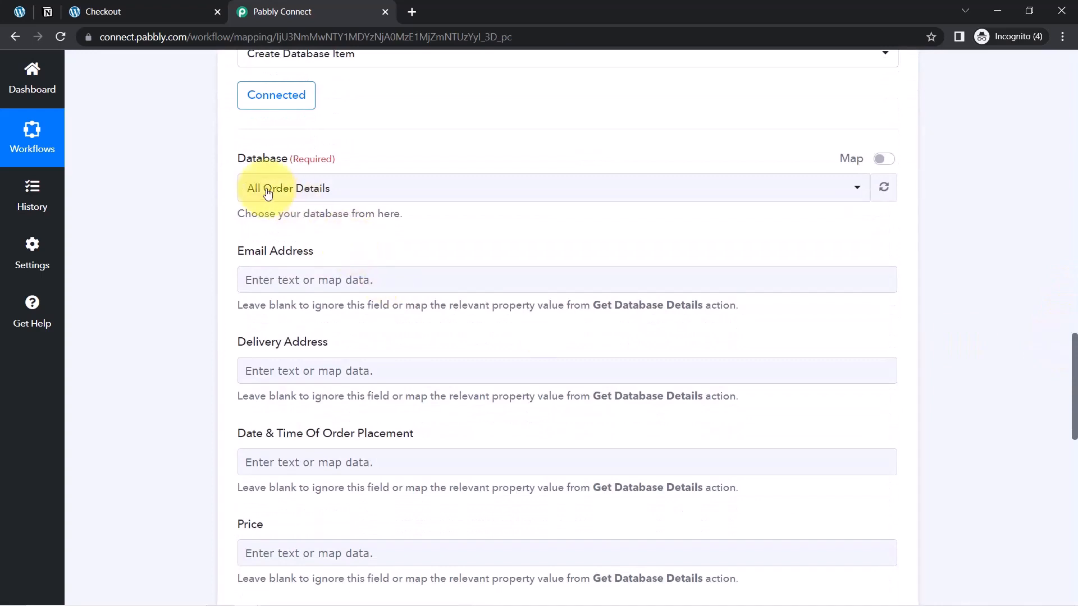
left_click(312, 186)
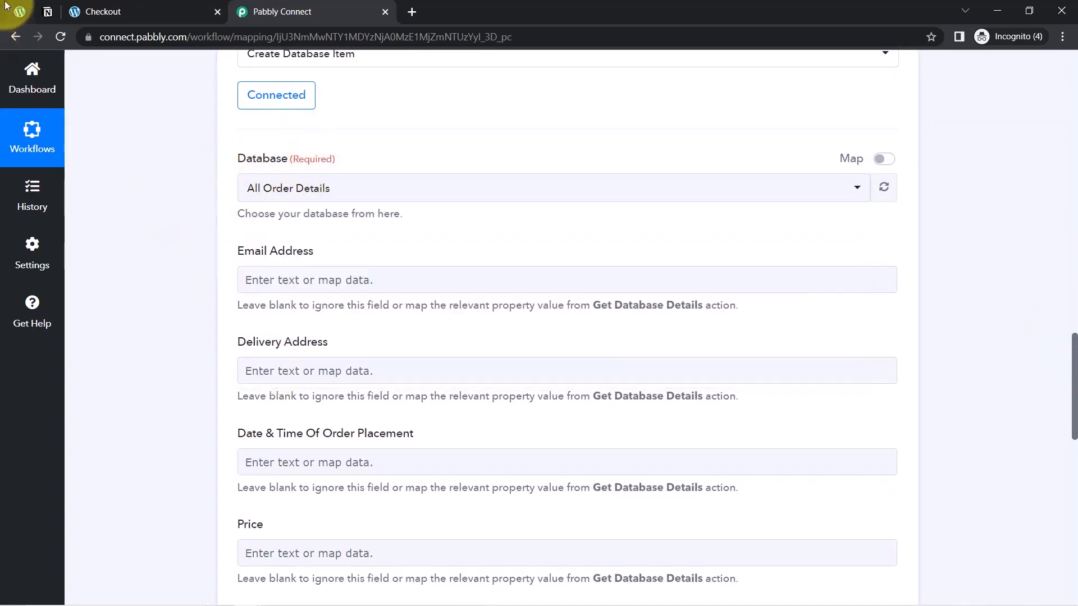
left_click(48, 12)
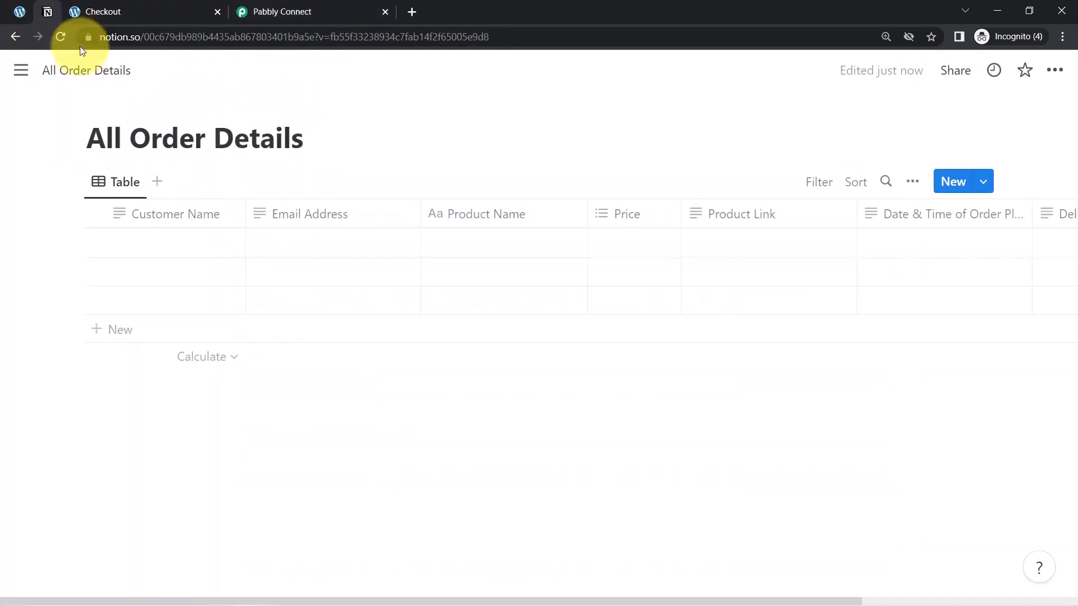
left_click(21, 71)
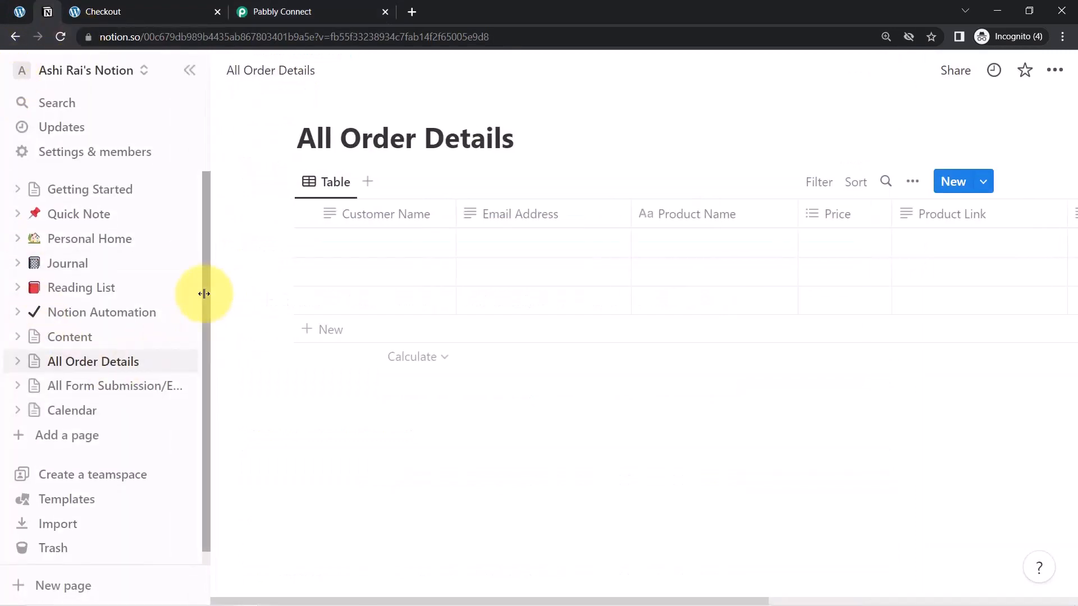
scroll(191, 359, "down", 1)
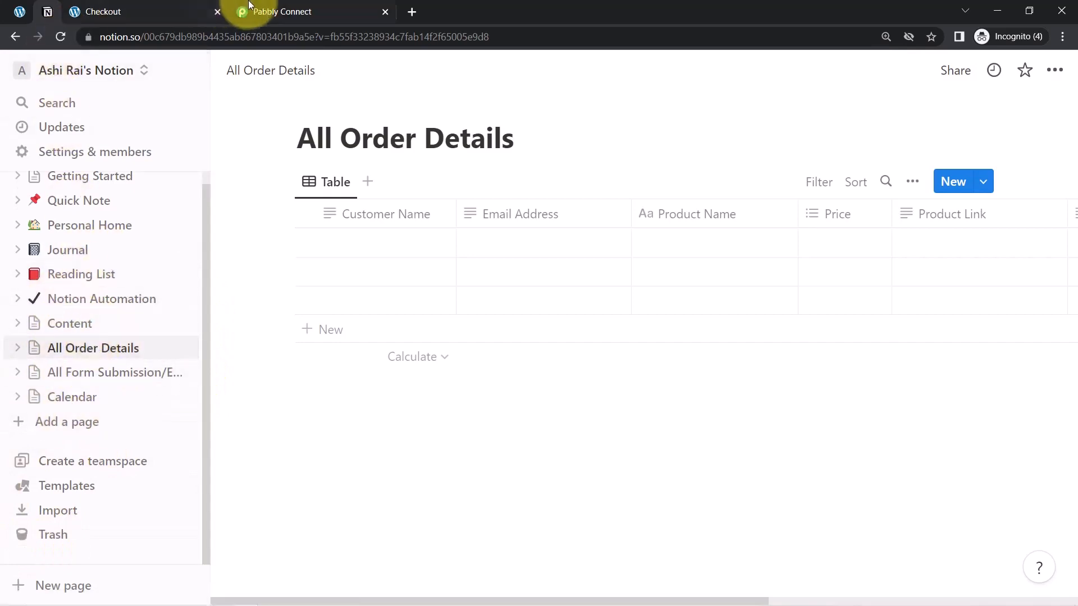
left_click(281, 12)
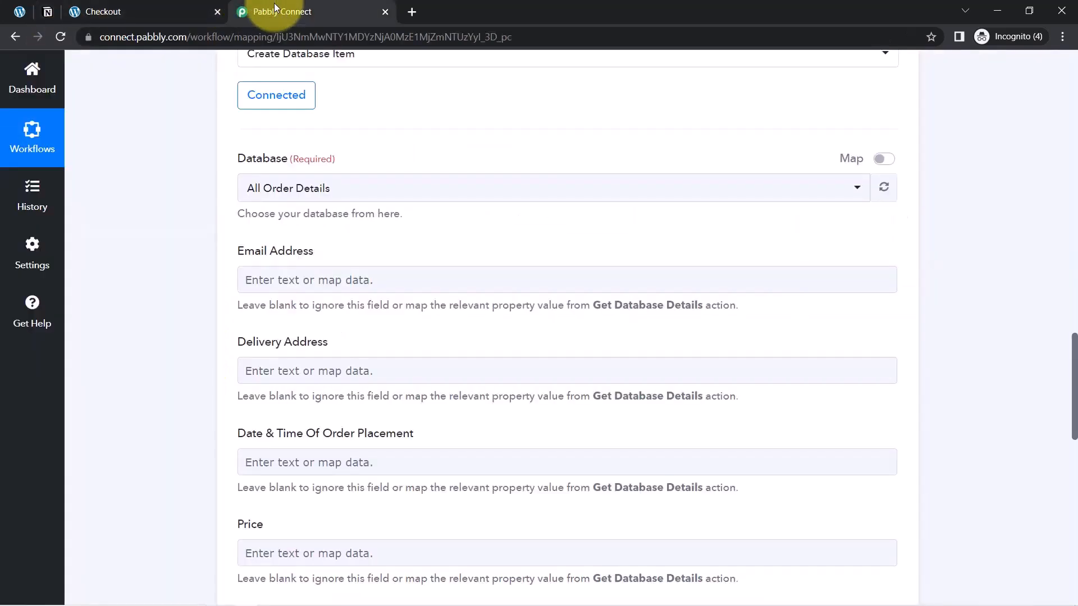
Close the Checkout page and compare Notion's All Order Details page with the database options available in the action
left_click(218, 11)
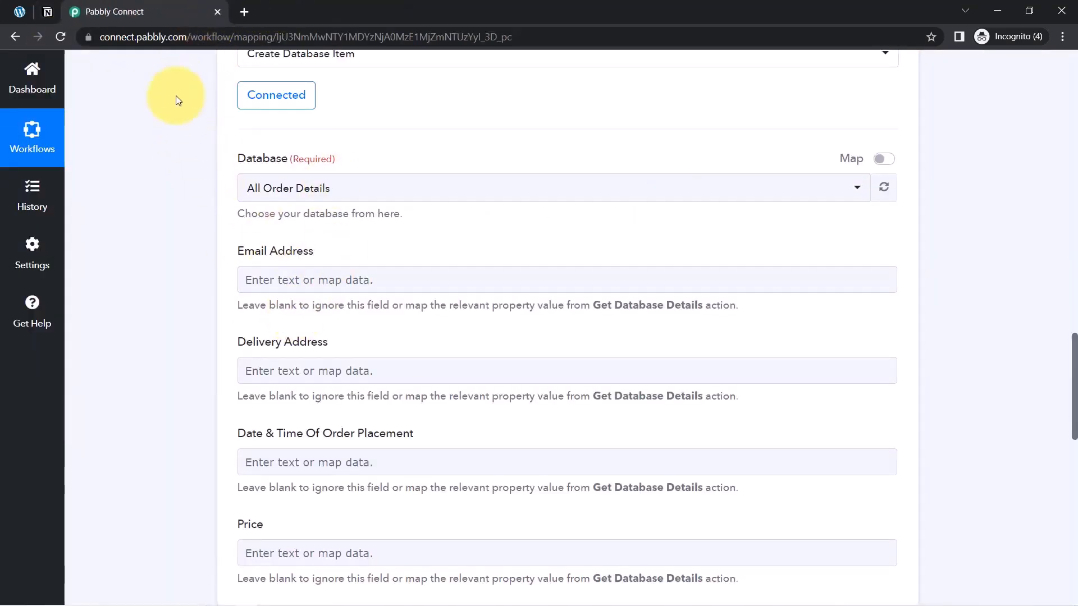
left_click(41, 14)
left_click_drag(360, 137, 484, 137)
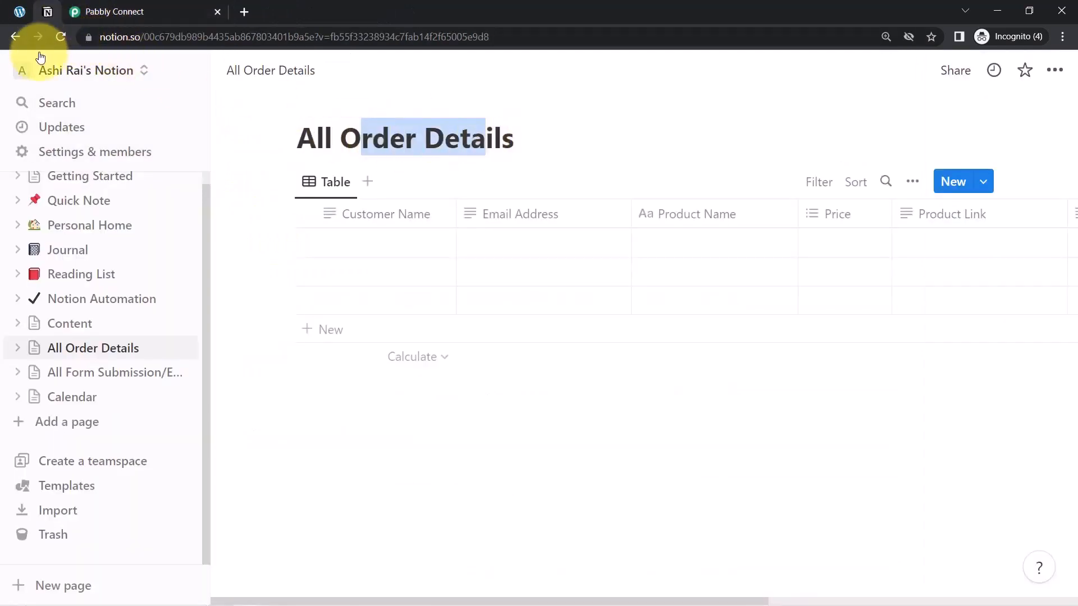
left_click(106, 11)
left_click(261, 191)
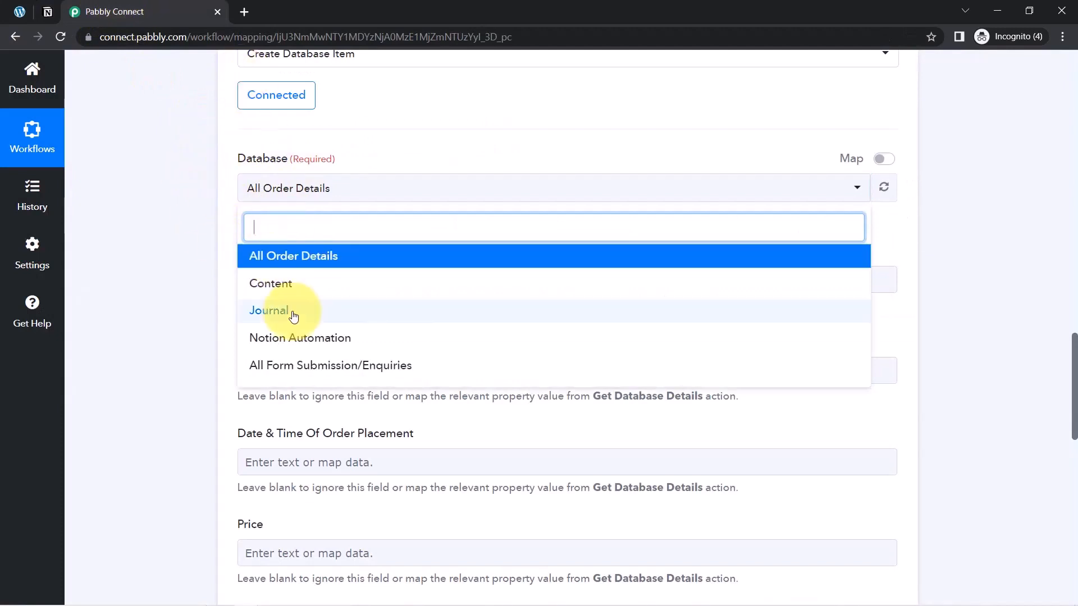
left_click(158, 234)
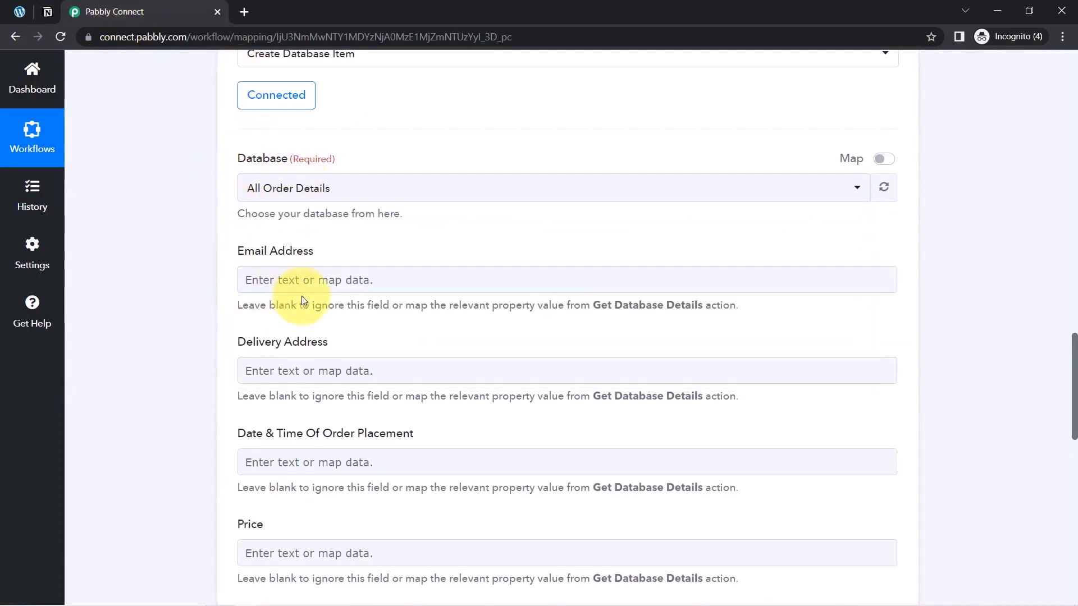
Compare the Notion action's mapping fields with all column headings of the All Order Details table in Notion
left_click_drag(238, 252, 298, 269)
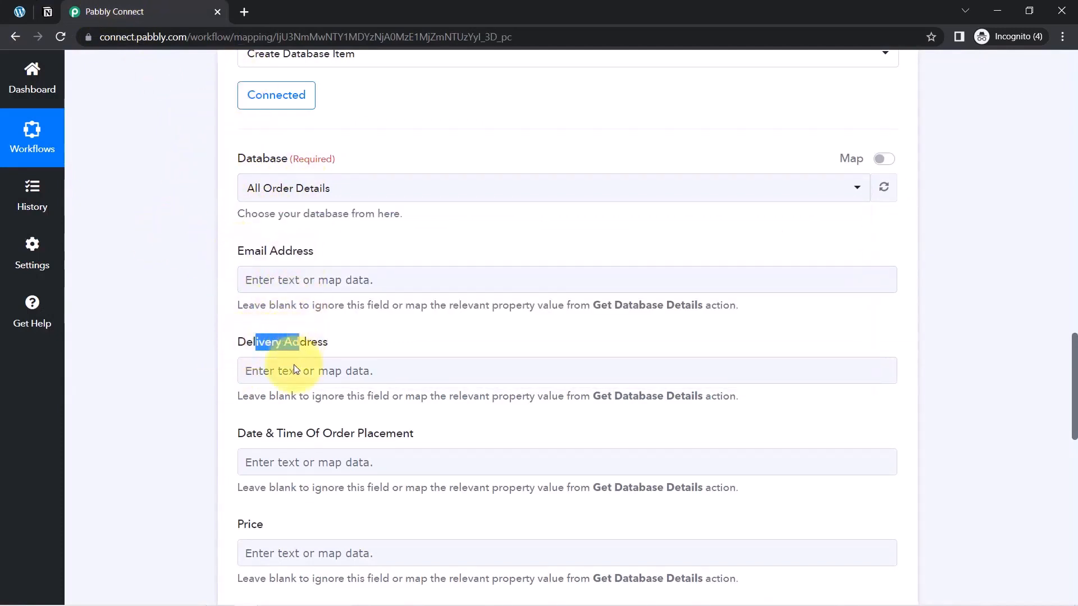
left_click(275, 456)
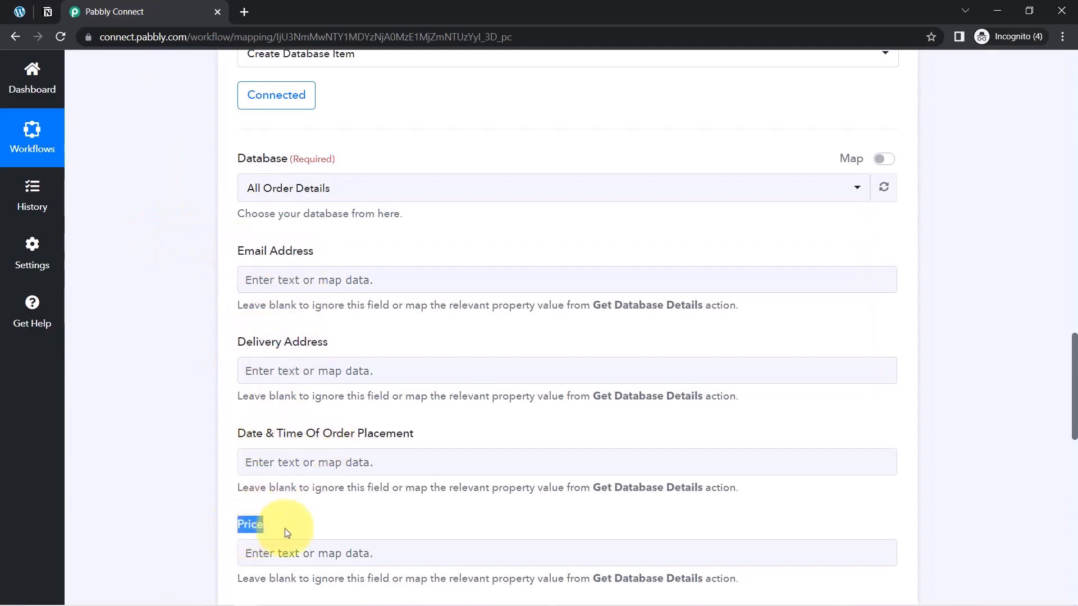
left_click(491, 274)
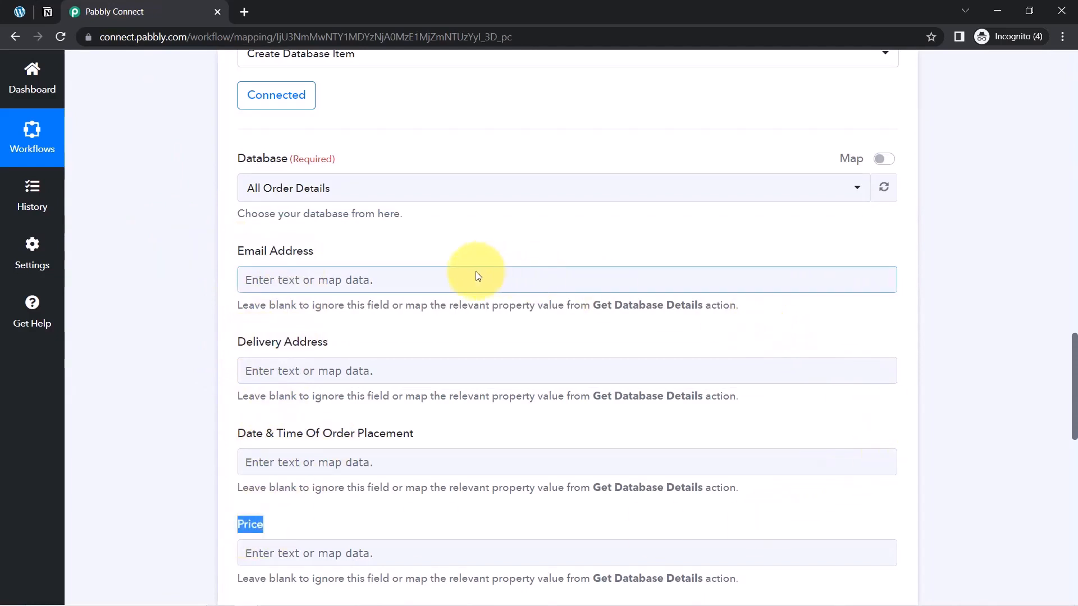
left_click(45, 10)
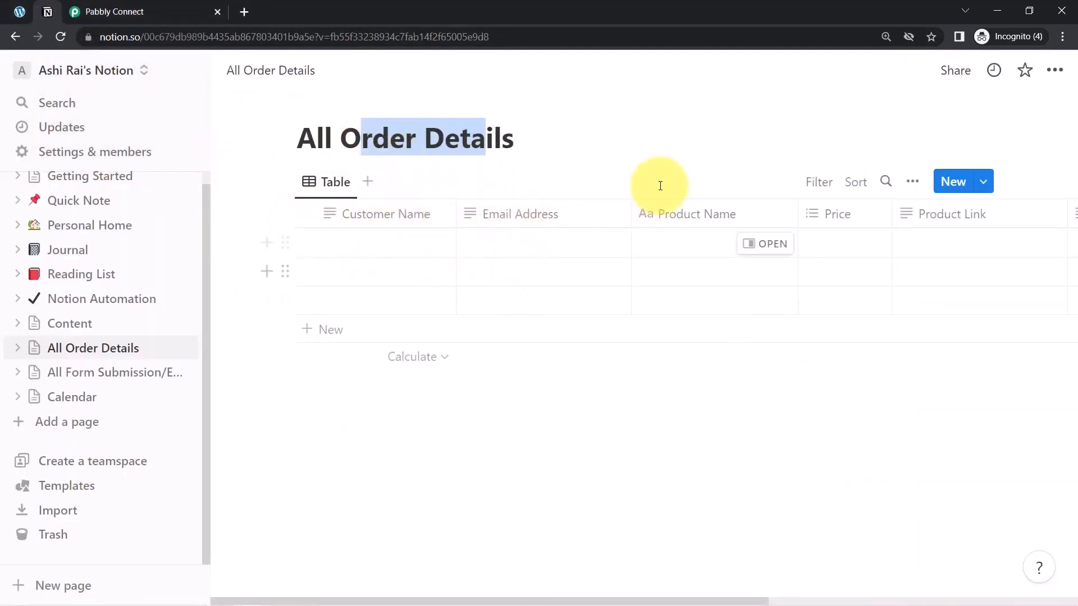
left_click(199, 77)
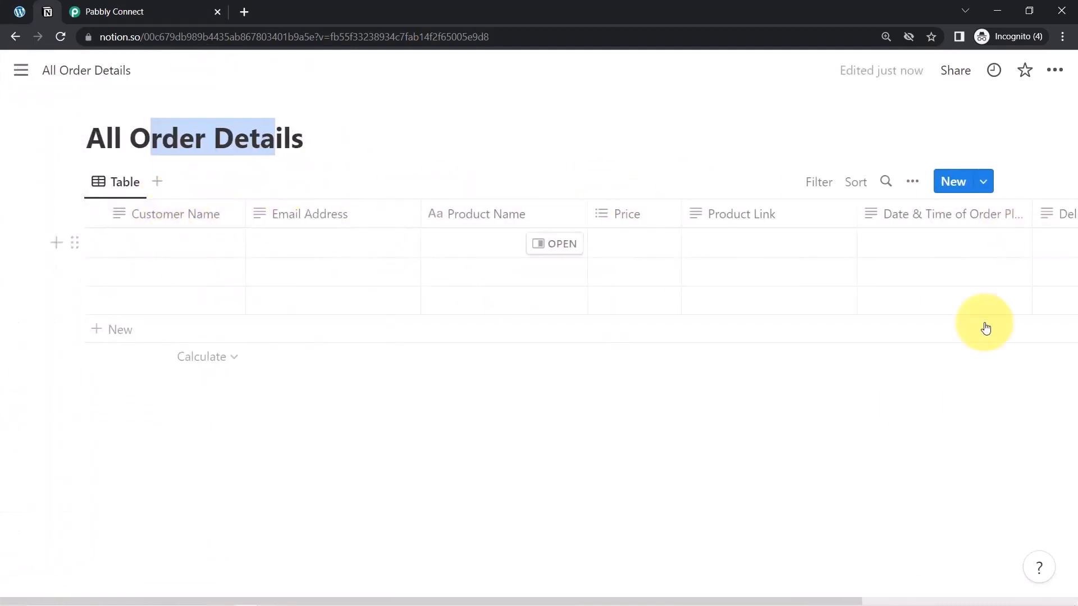
left_click_drag(718, 602, 979, 601)
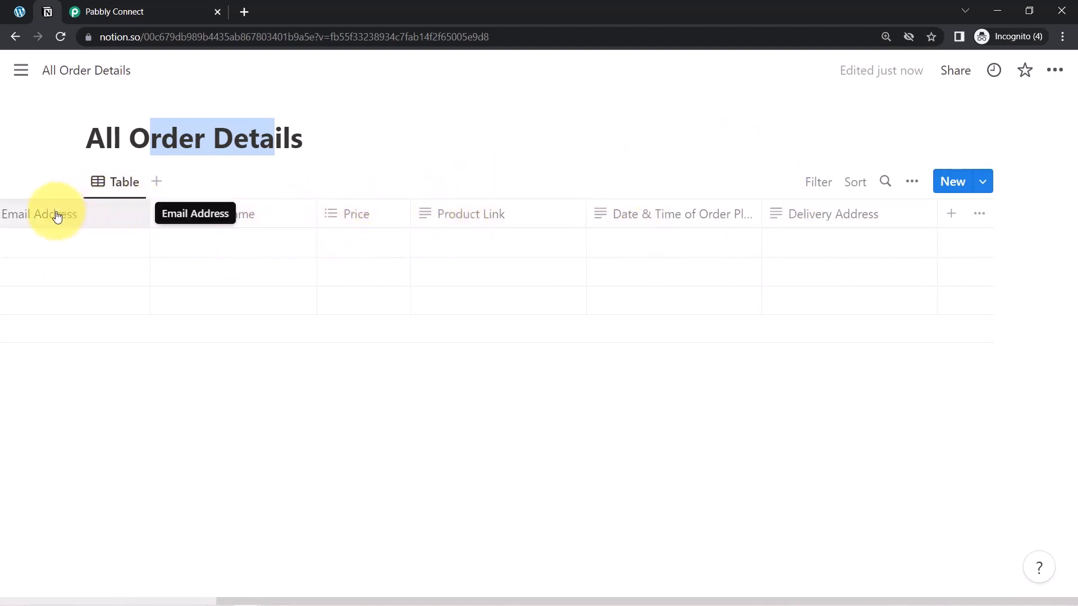
left_click_drag(285, 599, 1, 601)
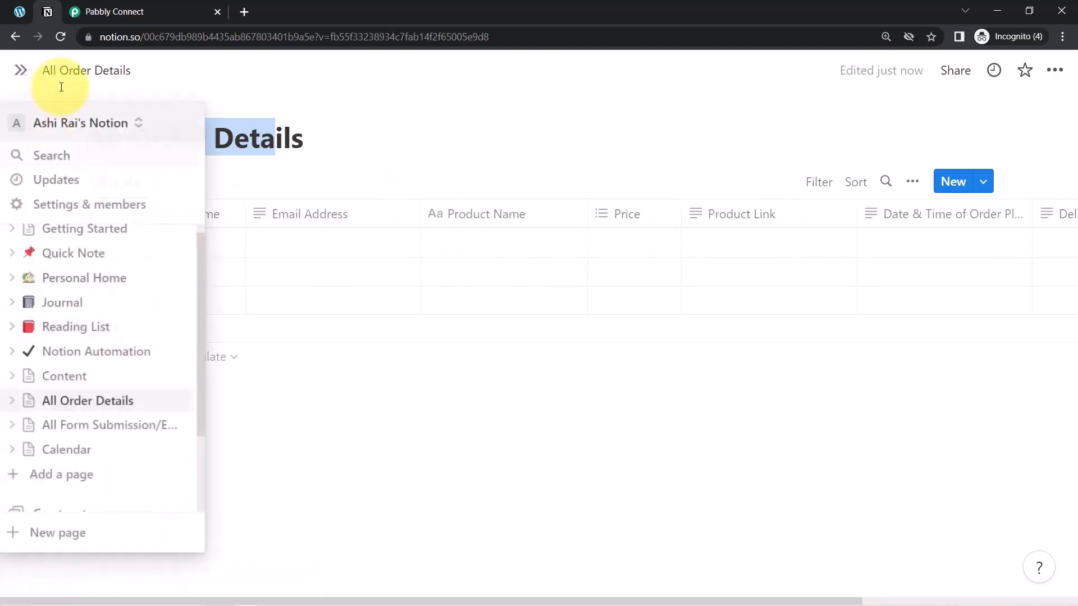
Review the action's mapping fields from Email Address down to Content and recheck them against the Notion table
left_click(135, 12)
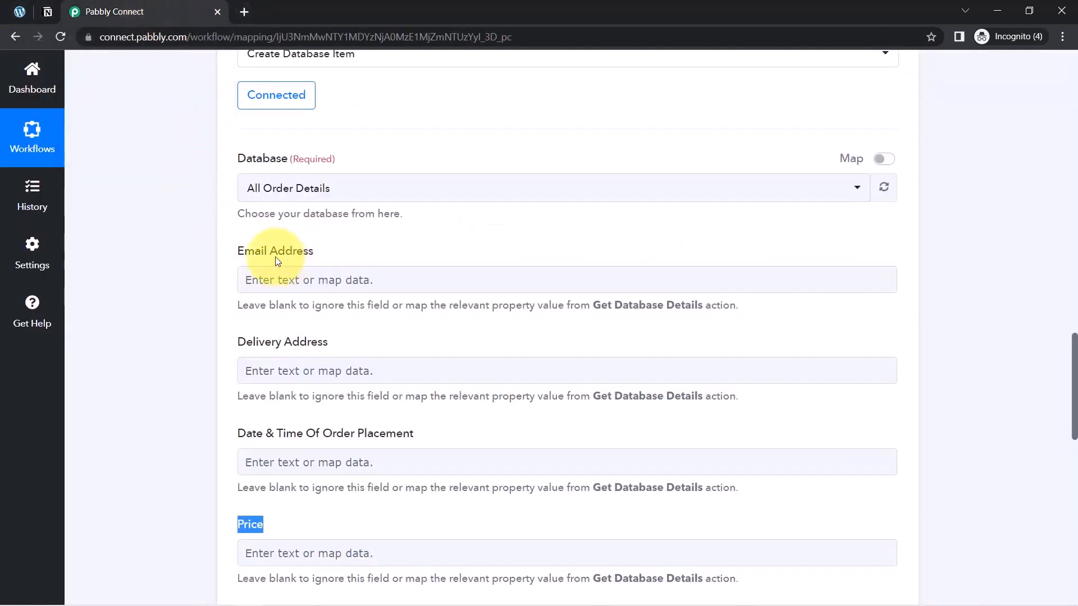
left_click_drag(245, 253, 292, 342)
left_click_drag(252, 434, 287, 436)
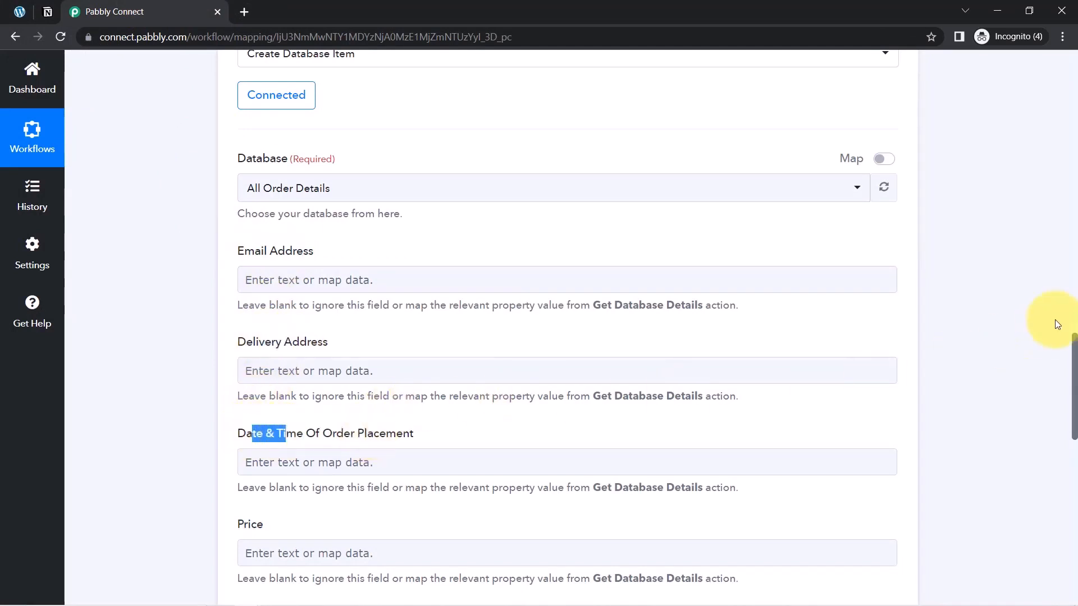
left_click_drag(1075, 345, 1075, 445)
left_click_drag(252, 376, 301, 383)
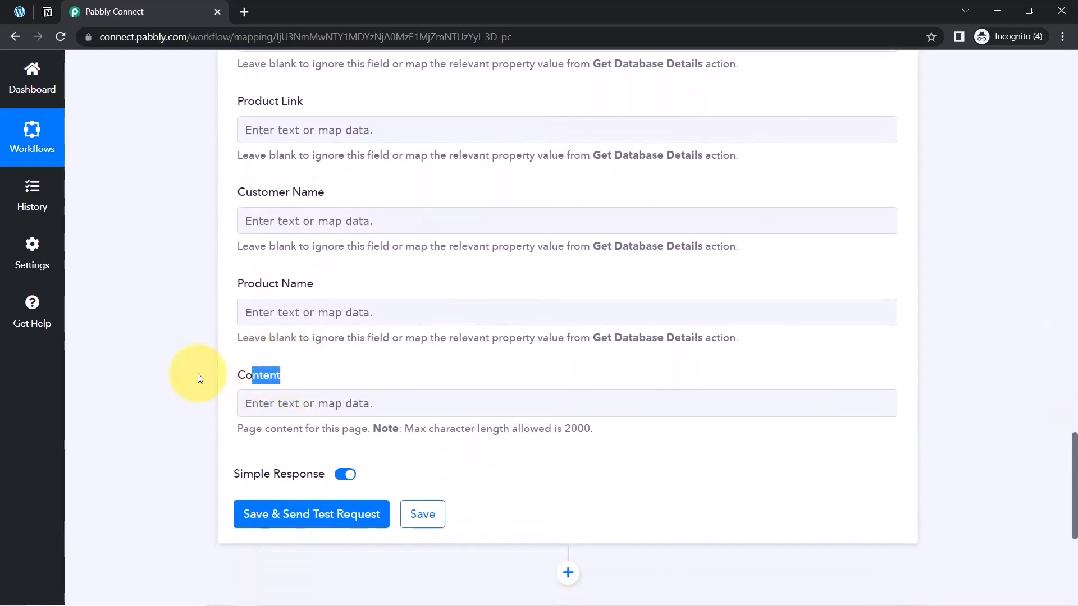
left_click_drag(1075, 485, 1060, 405)
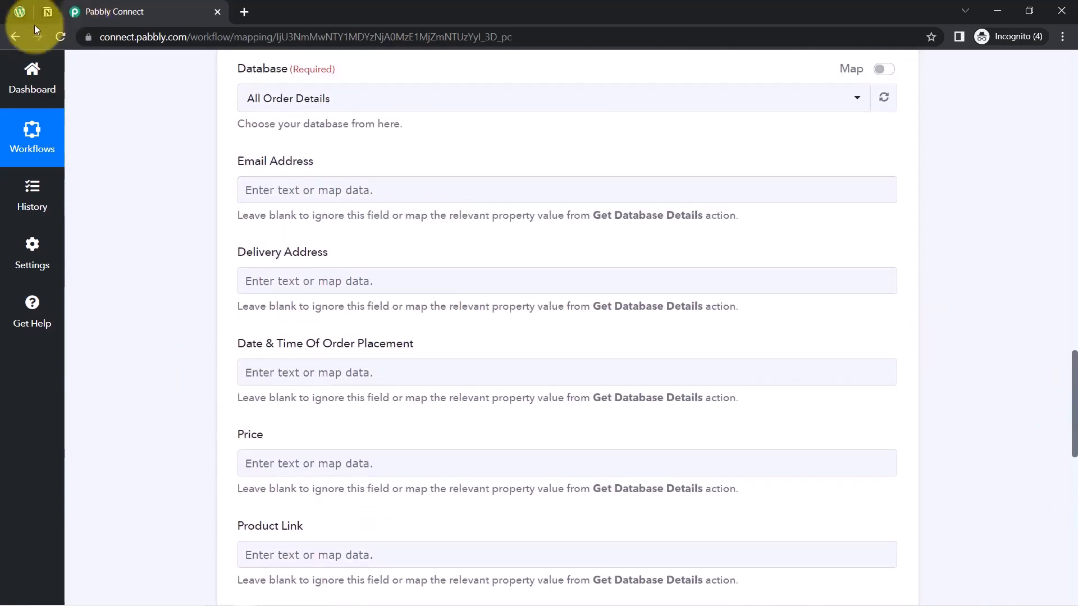
left_click(37, 10)
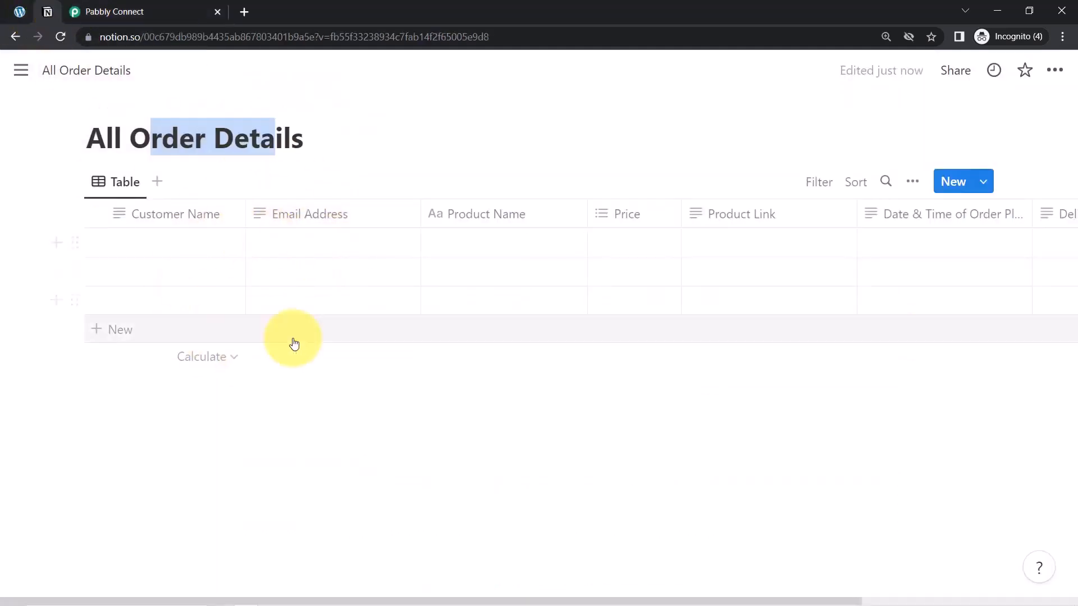
left_click(128, 16)
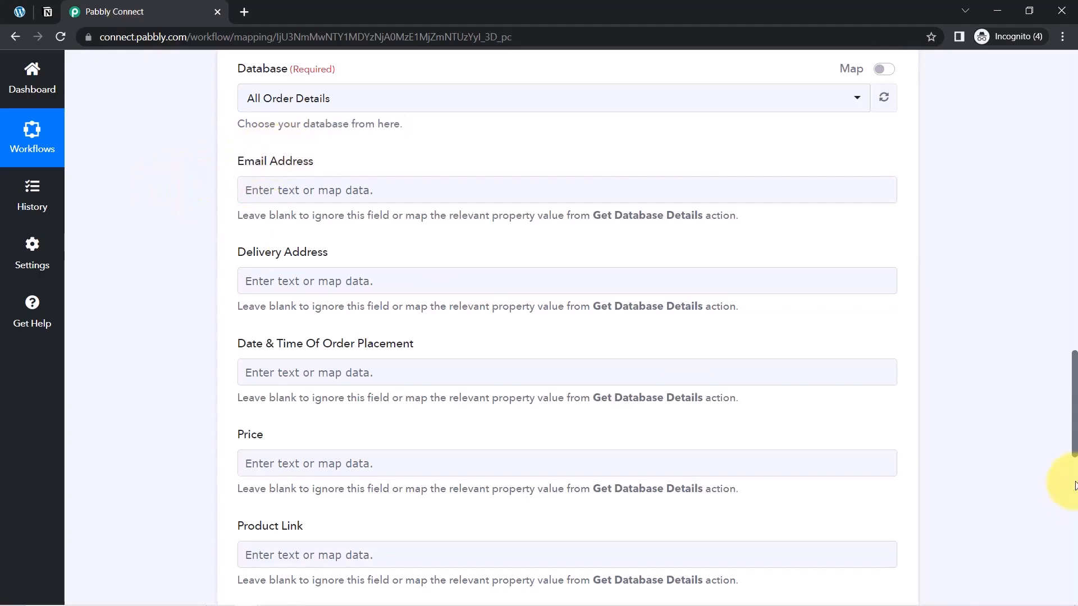
Examine the order data in the WooCommerce trigger's received response, down to the billing details
scroll(1073, 449, "up", 12)
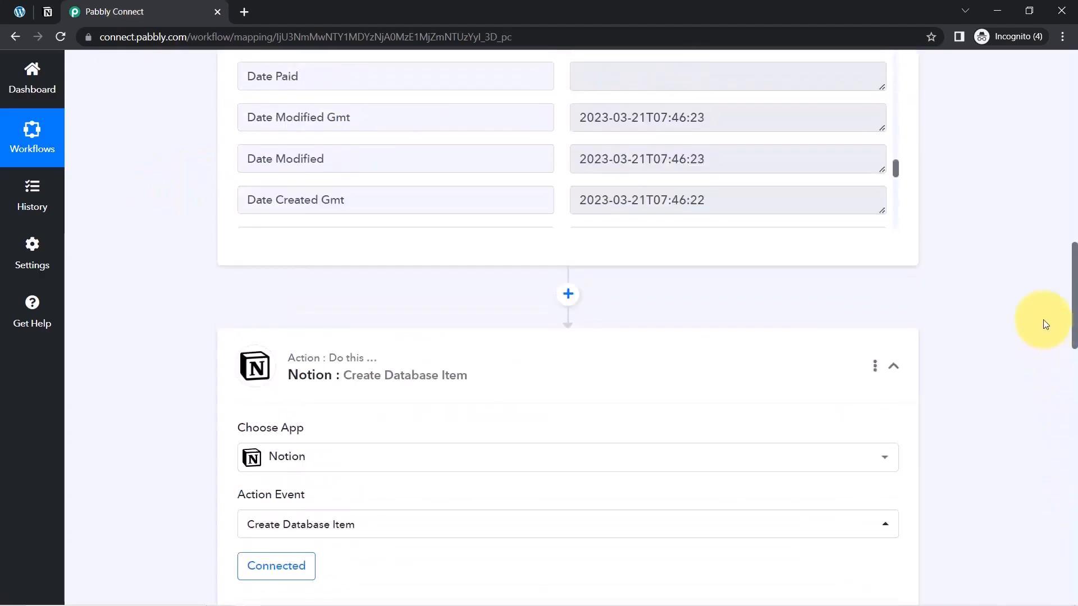
scroll(1042, 298, "up", 1)
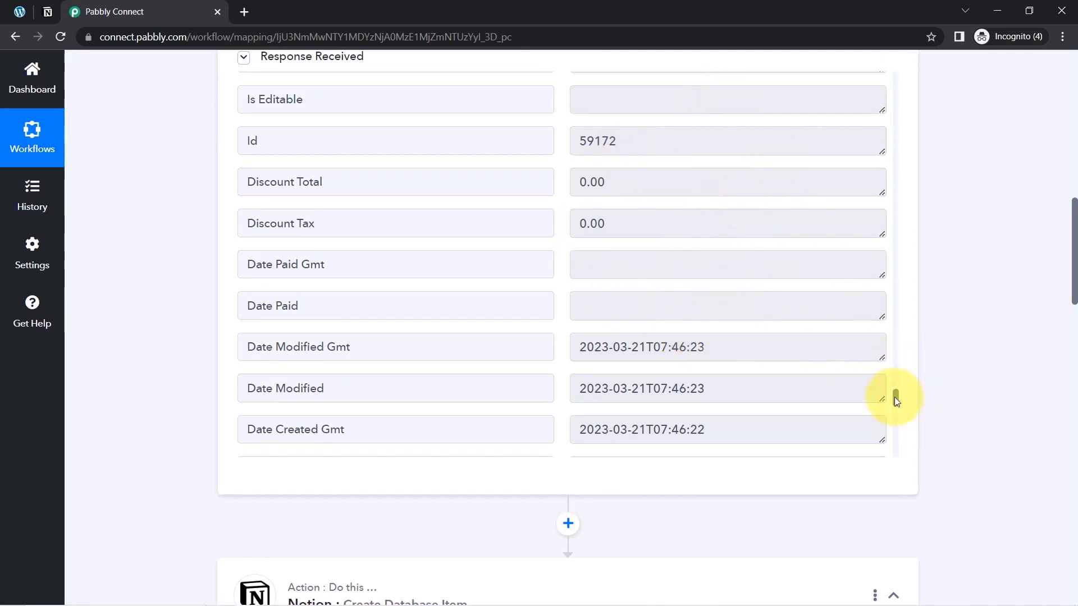
left_click_drag(896, 399, 897, 426)
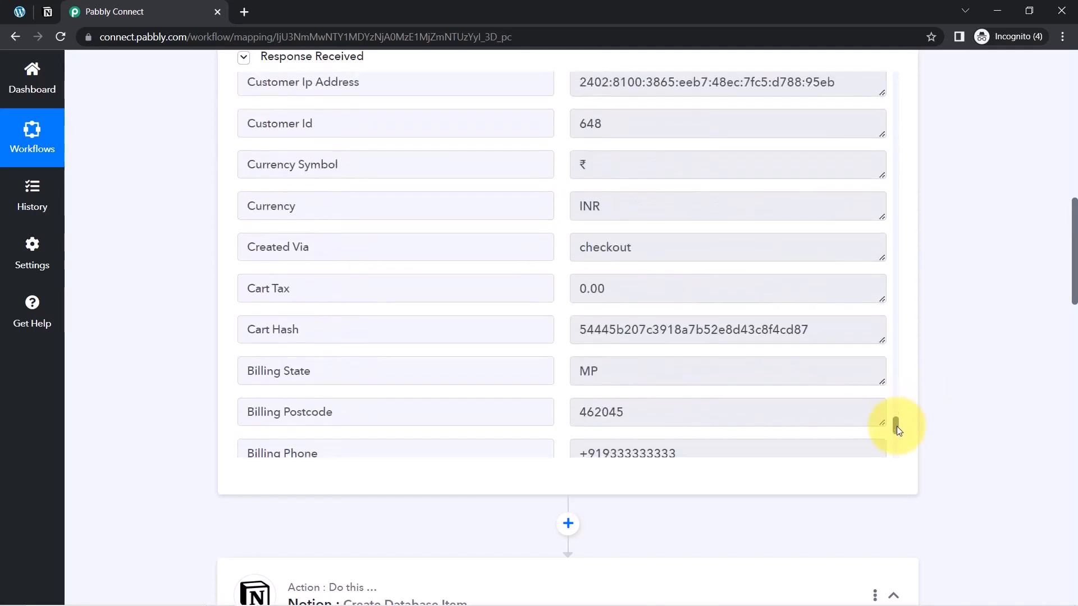
Search the WooCommerce order data for "@" and map Billing Email to the Notion action's Email Address field
left_click_drag(1075, 247, 1076, 400)
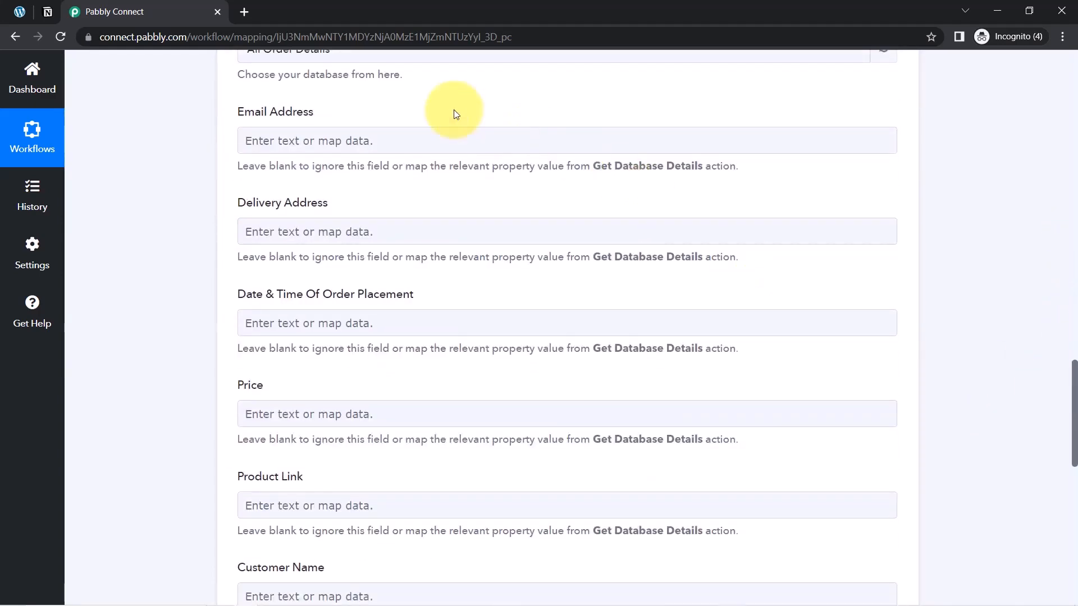
left_click(297, 140)
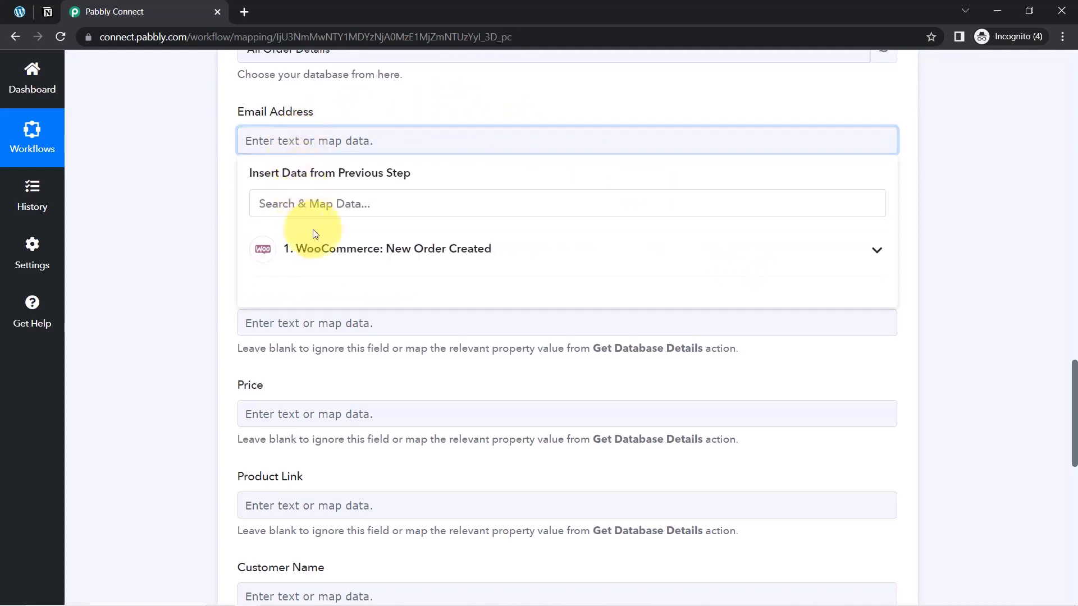
left_click(305, 256)
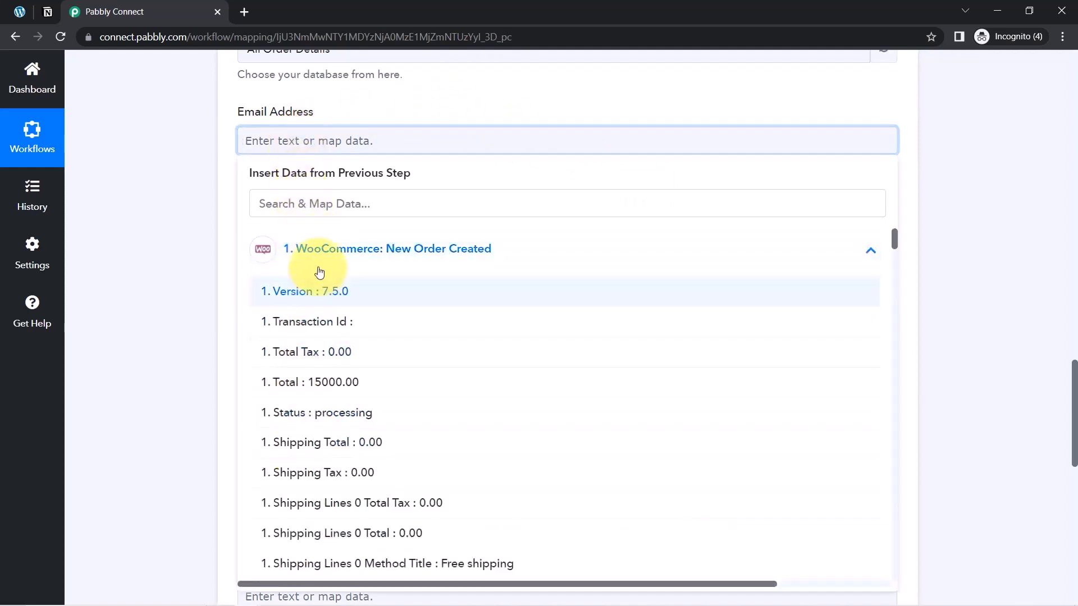
left_click(278, 205)
type("@")
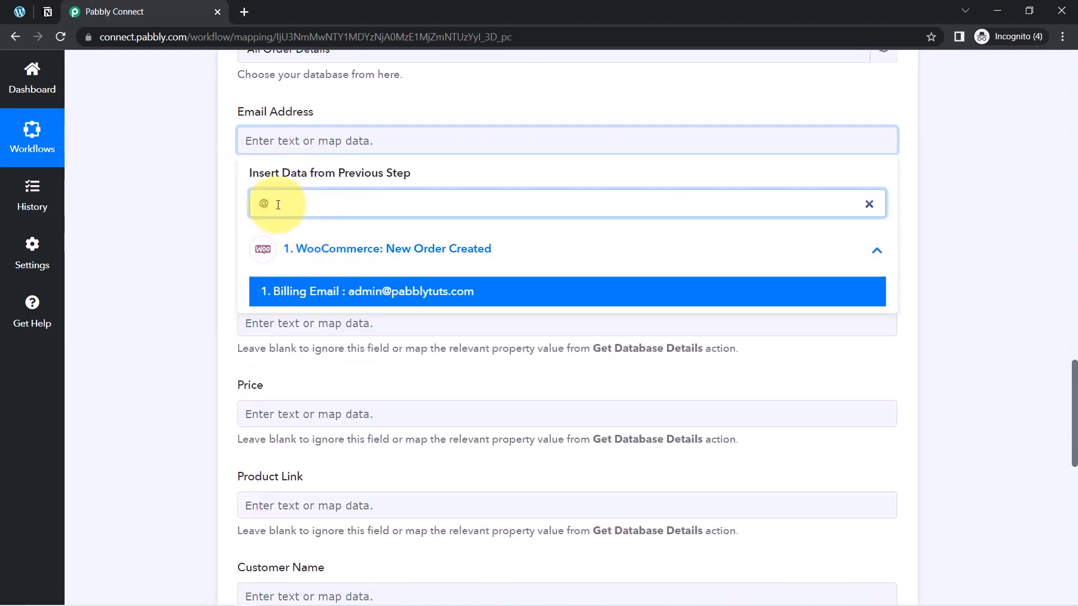
left_click(404, 288)
left_click(203, 193)
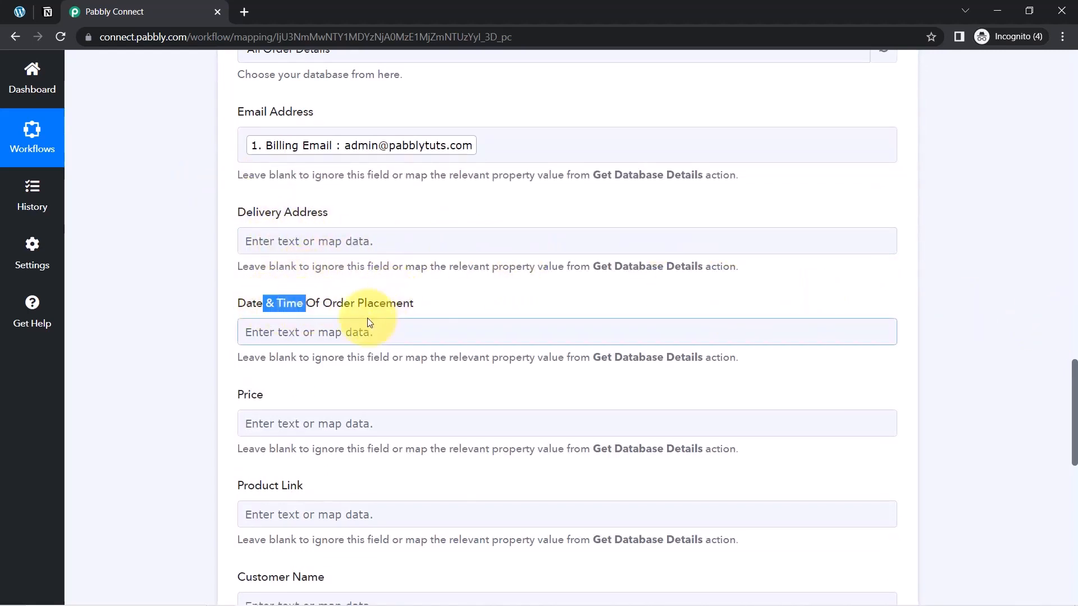
Search the order data for "date" and map Date Created Gmt to the Date & Time Of Order Placement field
left_click(355, 326)
left_click(289, 394)
type("date")
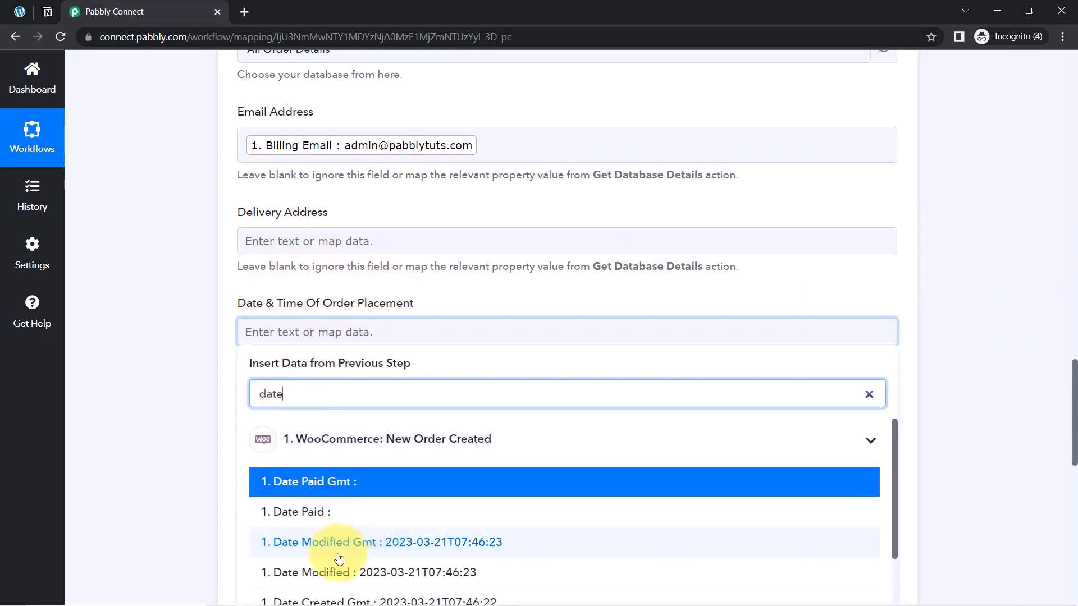
left_click_drag(1076, 432, 1074, 459)
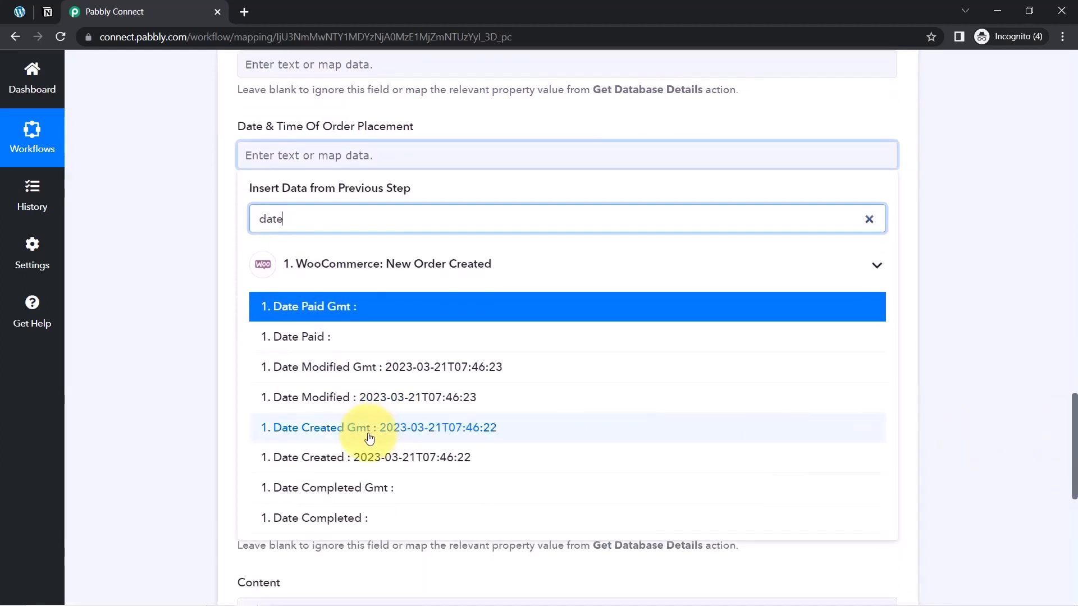
left_click(417, 436)
left_click(173, 271)
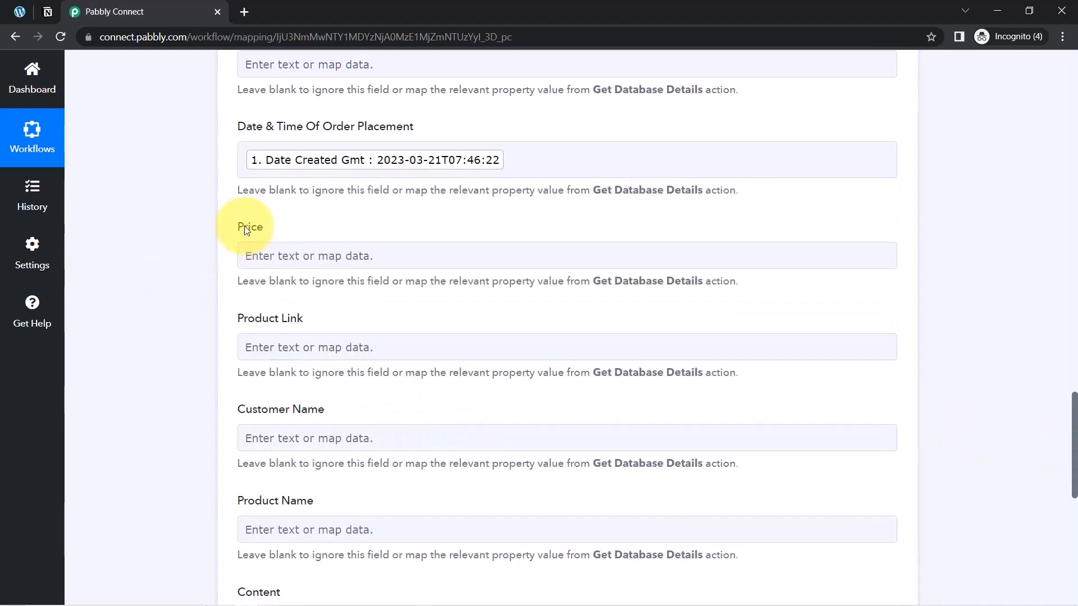
Search the order data for "15" and map the order's Total to the Price field
left_click(264, 258)
left_click(268, 320)
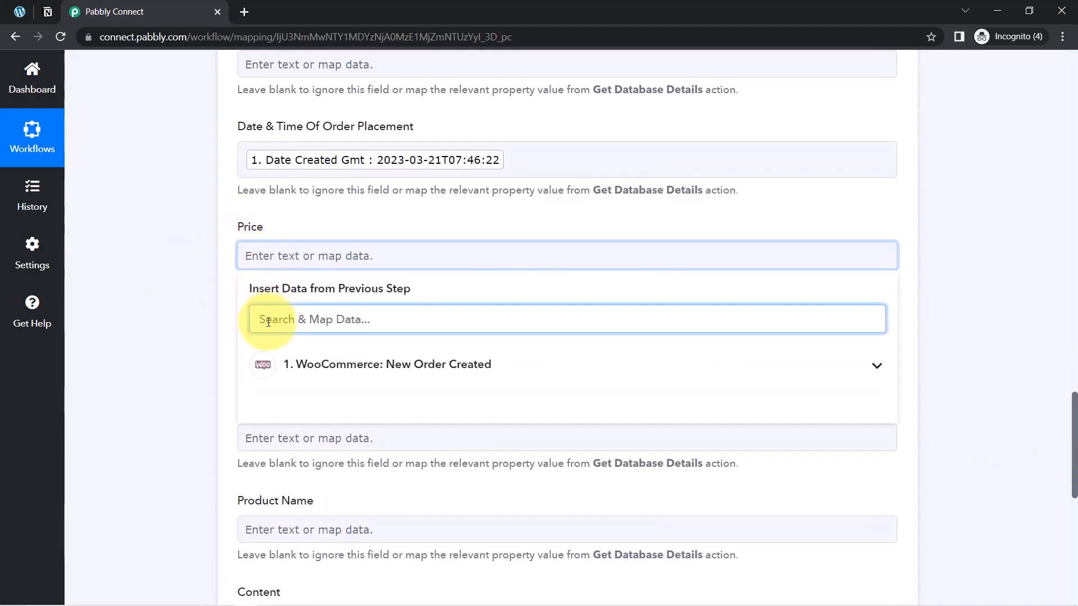
type("15")
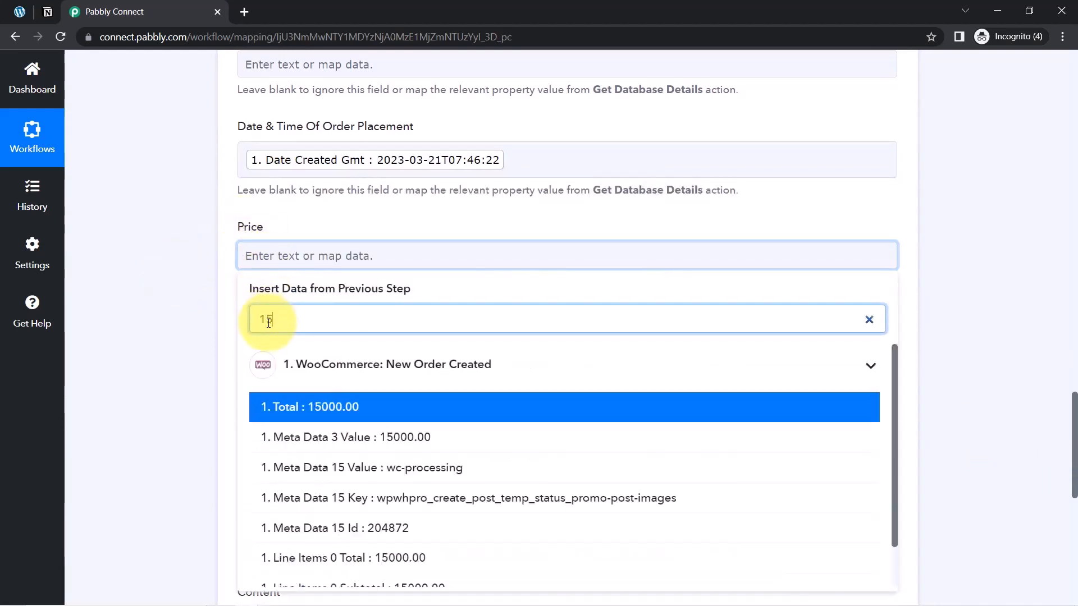
left_click(318, 408)
left_click(212, 344)
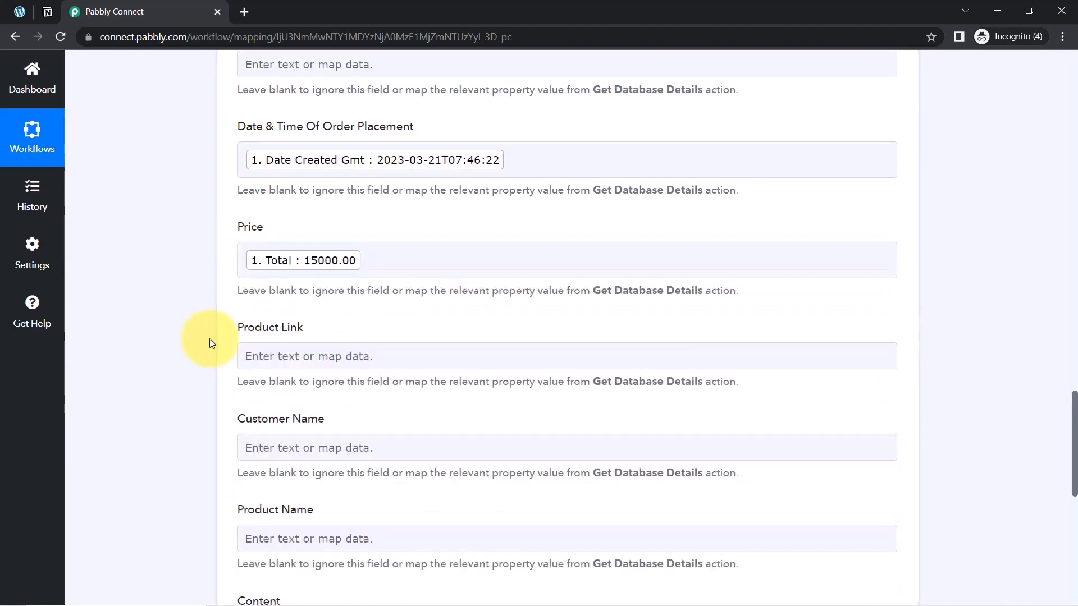
Skip the Product Link field and open the WooCommerce data choices for the Customer Name field
left_click_drag(247, 328, 282, 373)
left_click(261, 421)
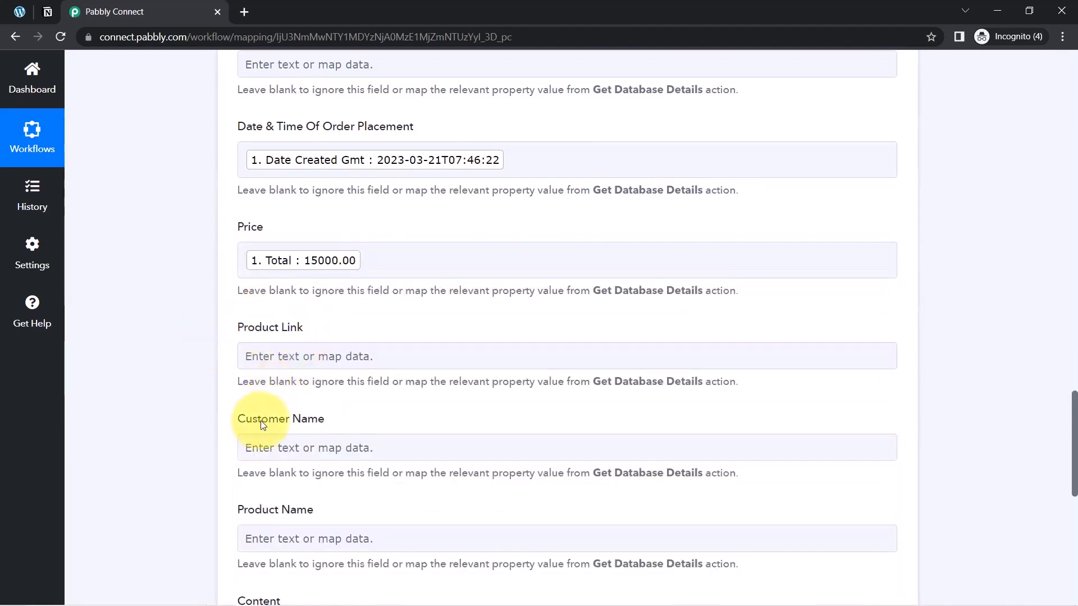
left_click(261, 457)
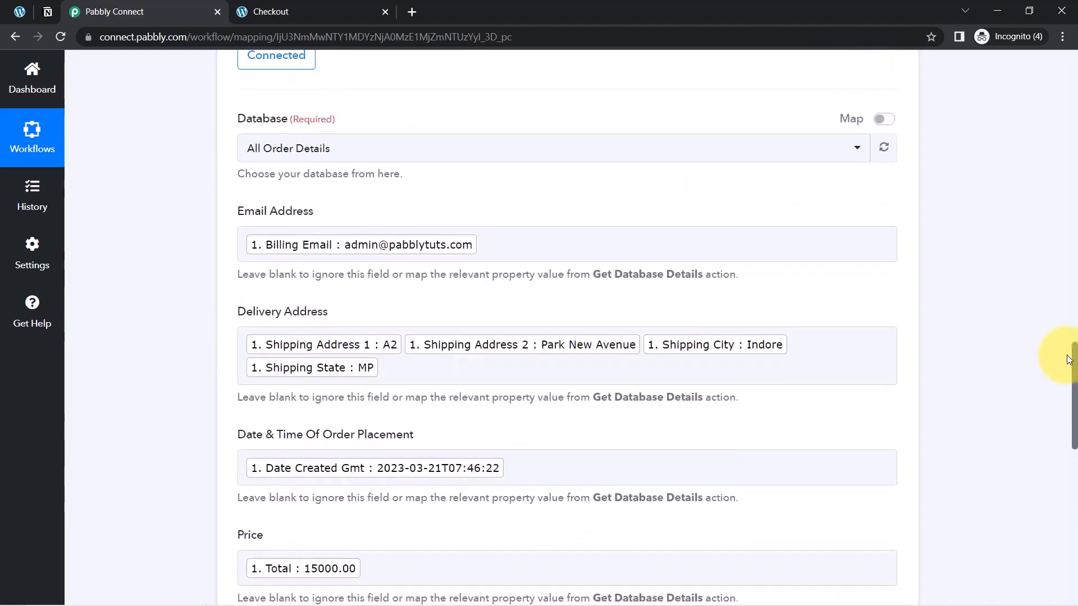
Review the order data mapped to the Notion fields, including the shipping entries in Delivery Address
scroll(1068, 368, "down", 1)
scroll(1069, 369, "down", 1)
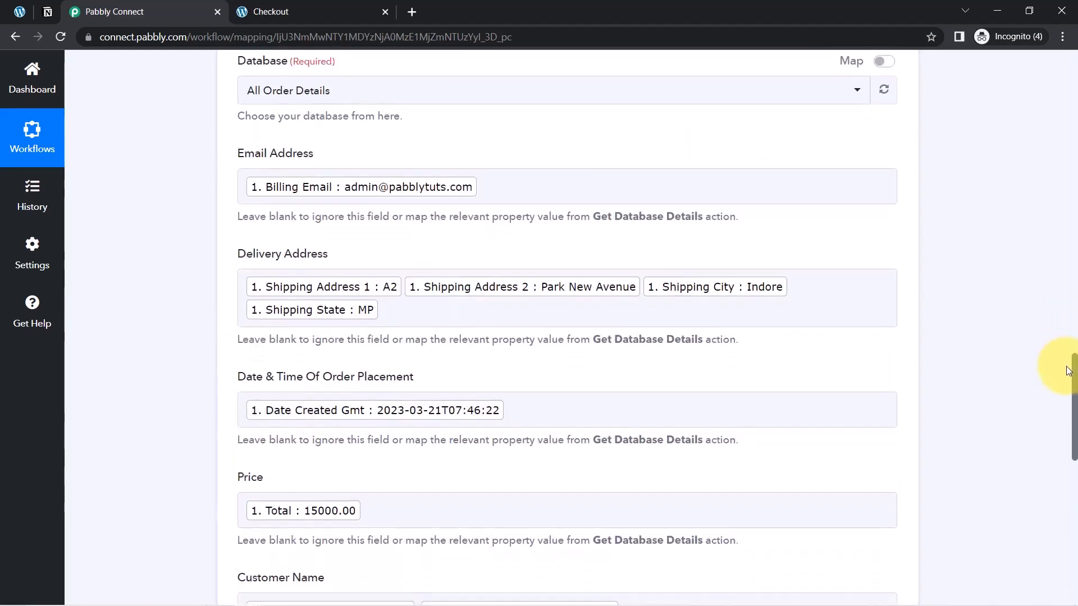
scroll(1068, 373, "down", 3)
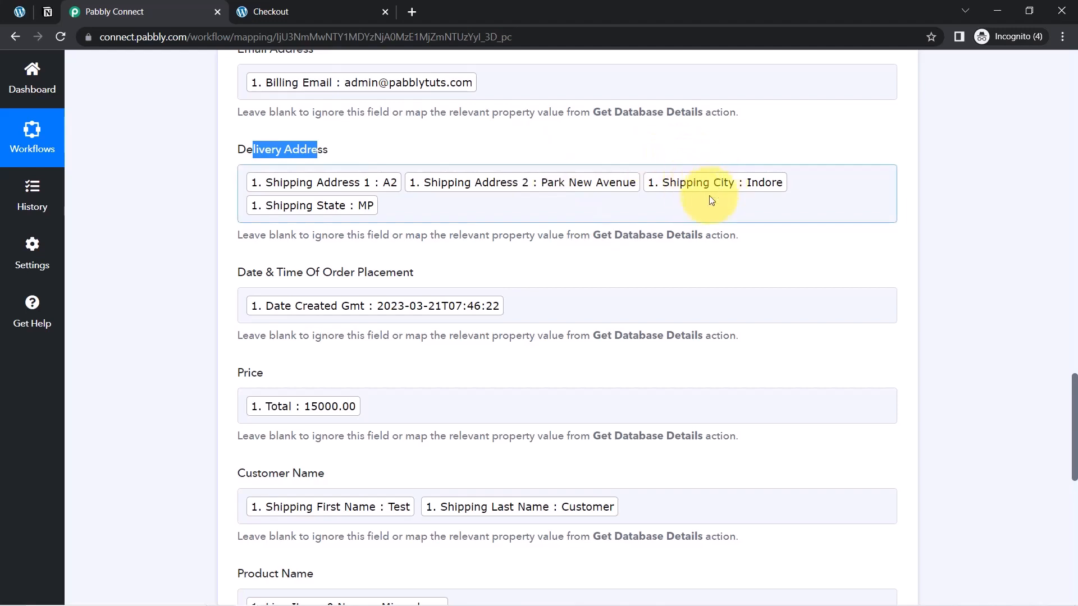
Search the order data for the shipping postcode and add Shipping Postcode to the Delivery Address field's mapping
left_click(411, 207)
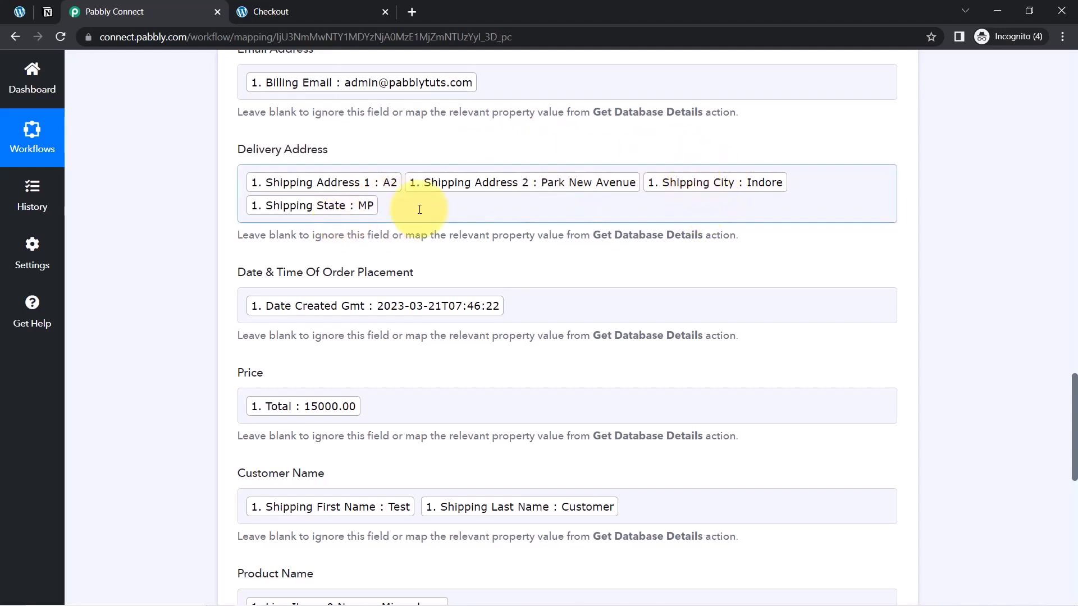
left_click(421, 209)
left_click(313, 280)
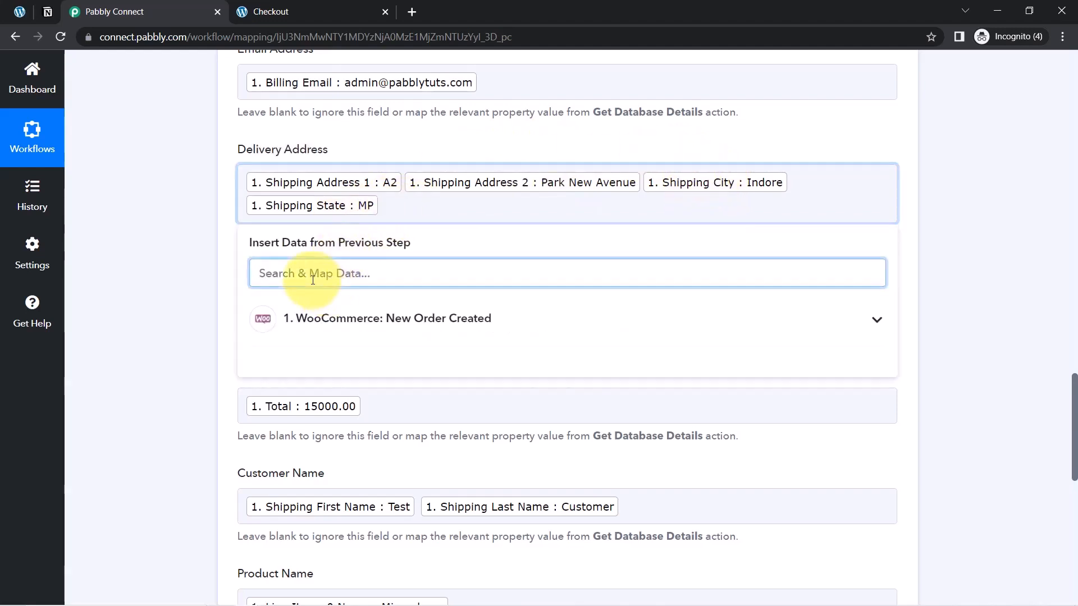
type("462")
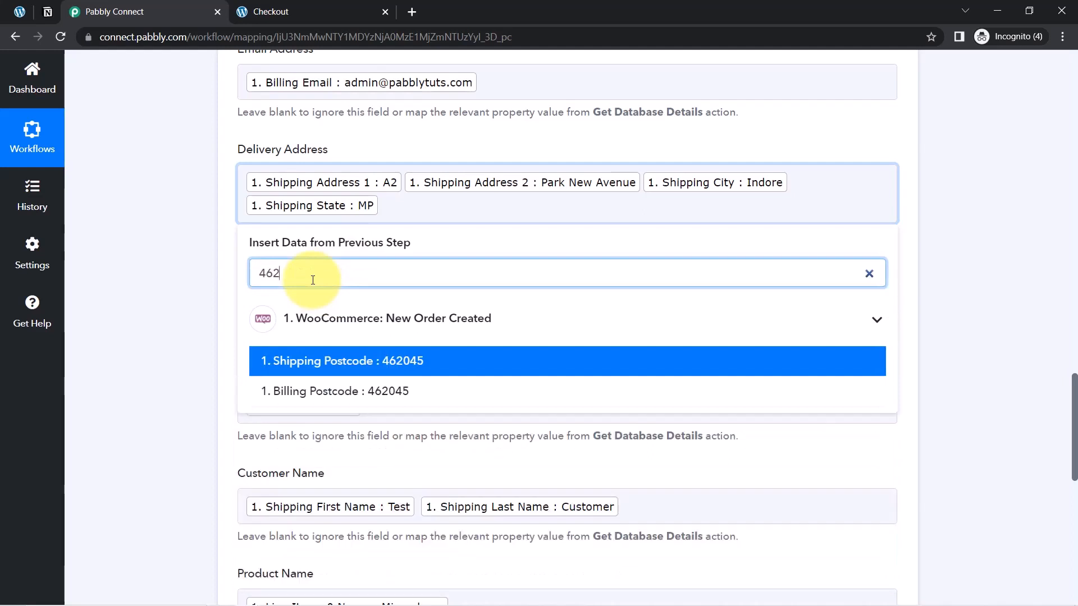
left_click(368, 368)
left_click(184, 326)
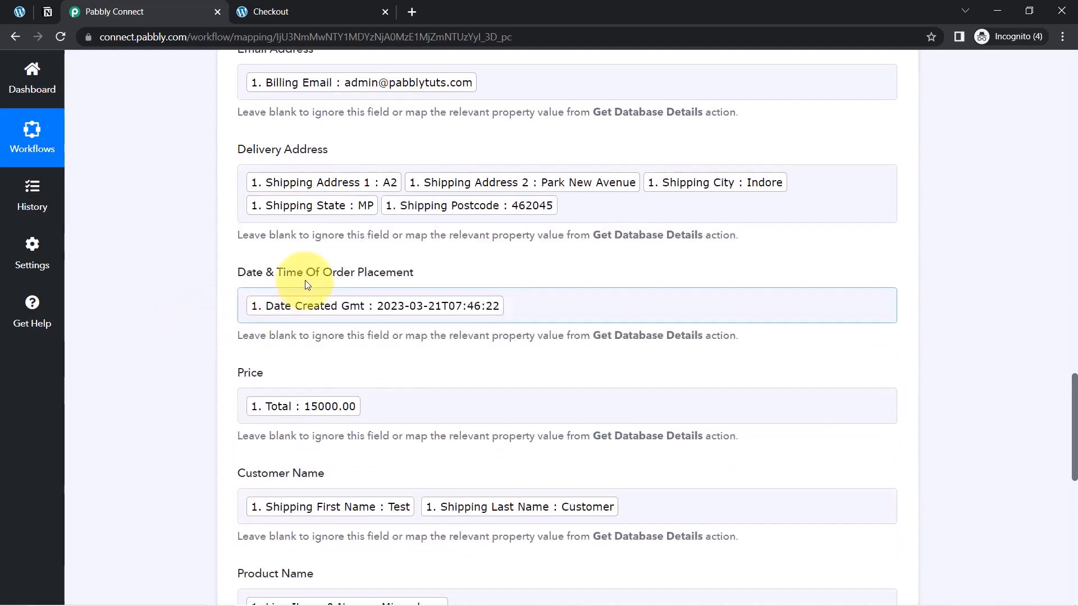
Save the Notion action and send its test request, then check the All Order Details database in Notion
left_click_drag(251, 373, 289, 378)
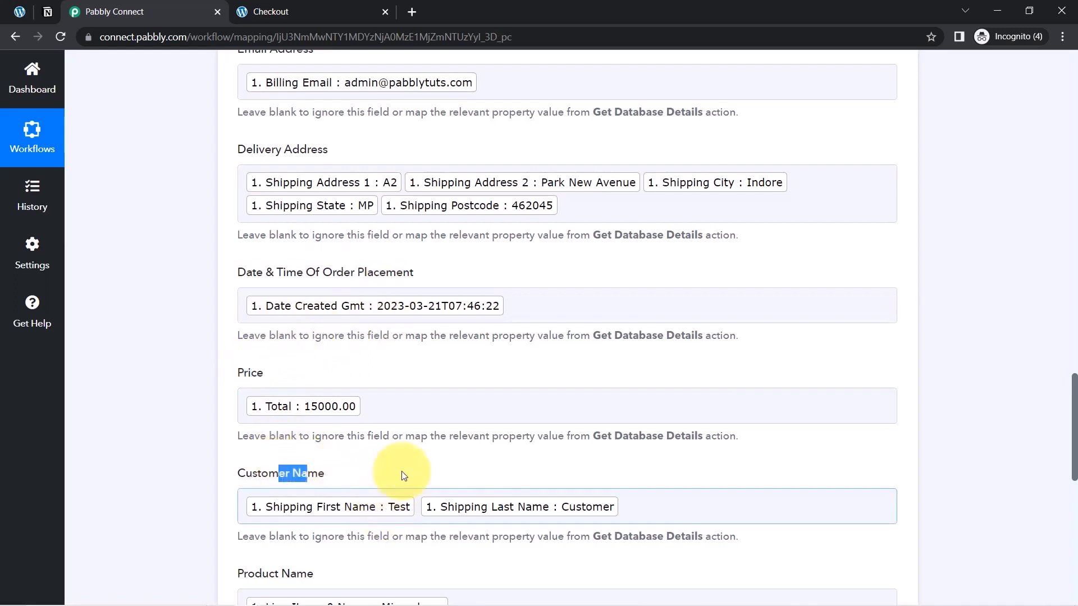
left_click(417, 479)
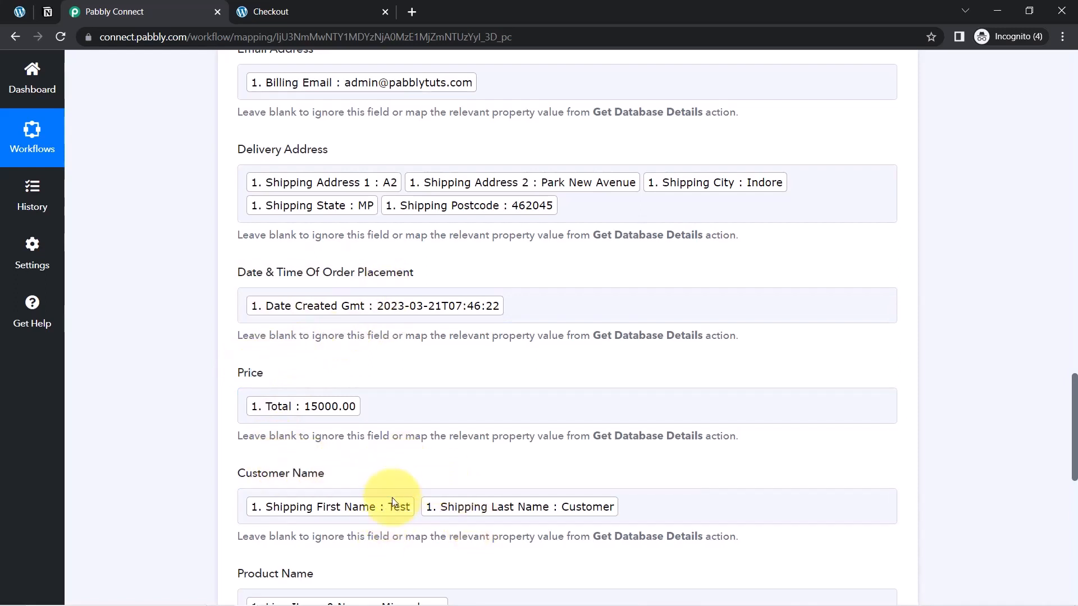
left_click_drag(1076, 432, 1075, 519)
left_click(300, 373)
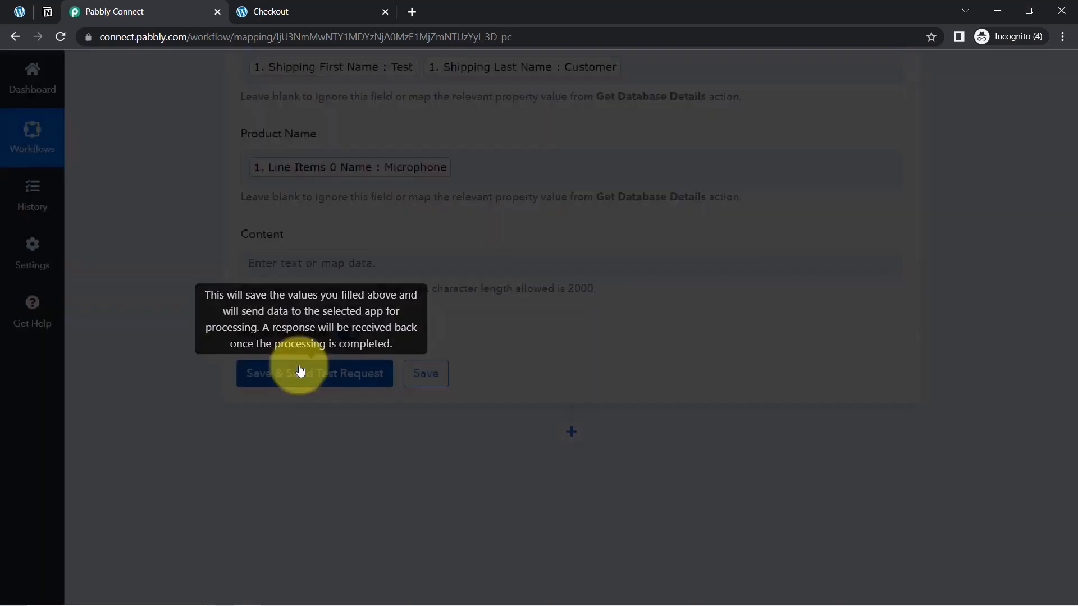
left_click(47, 11)
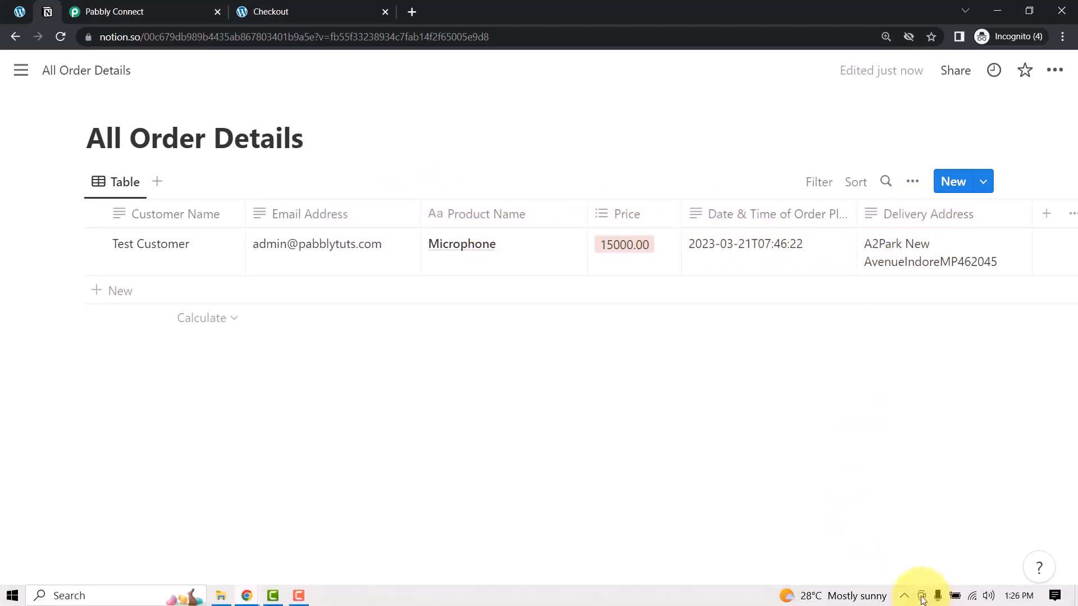
left_click_drag(890, 601, 805, 600)
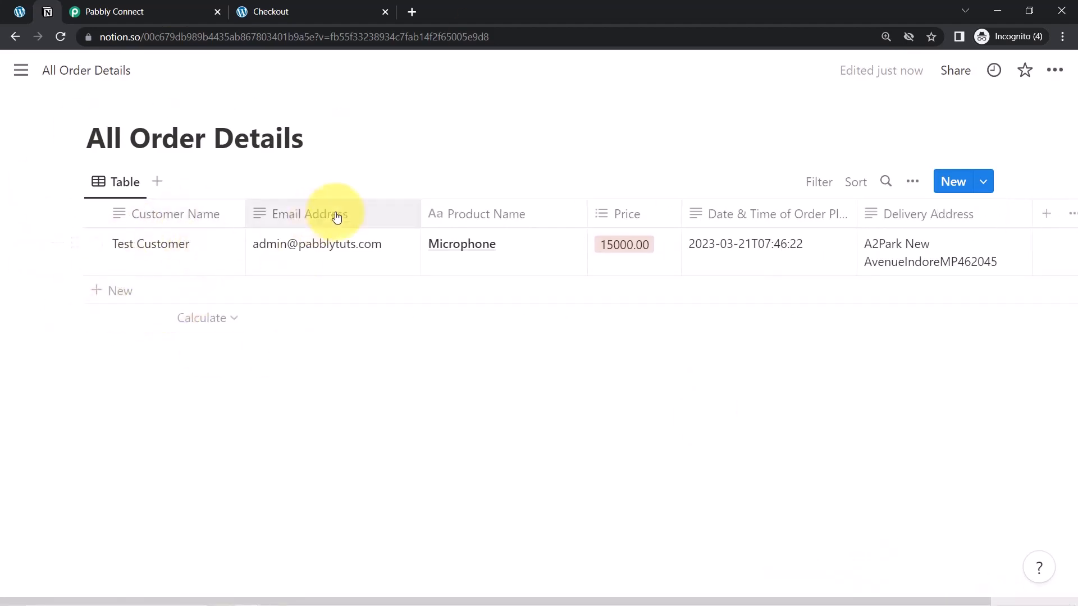
Open the WooCommerce store in a new tab from the WordPress admin and view its Shop page
left_click(17, 11)
mouse_move(58, 69)
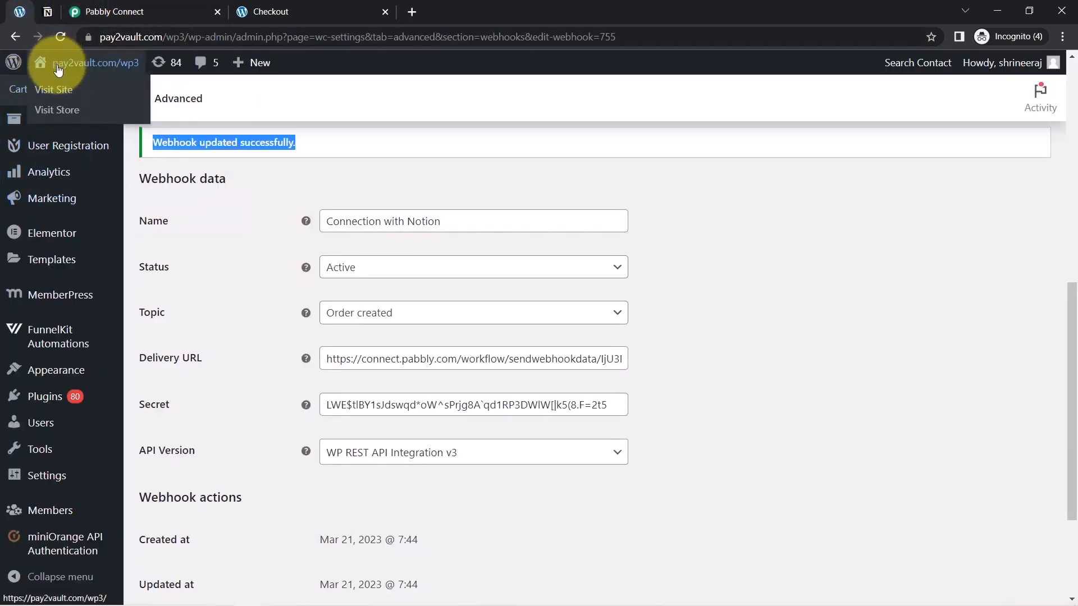
right_click(61, 111)
left_click(75, 118)
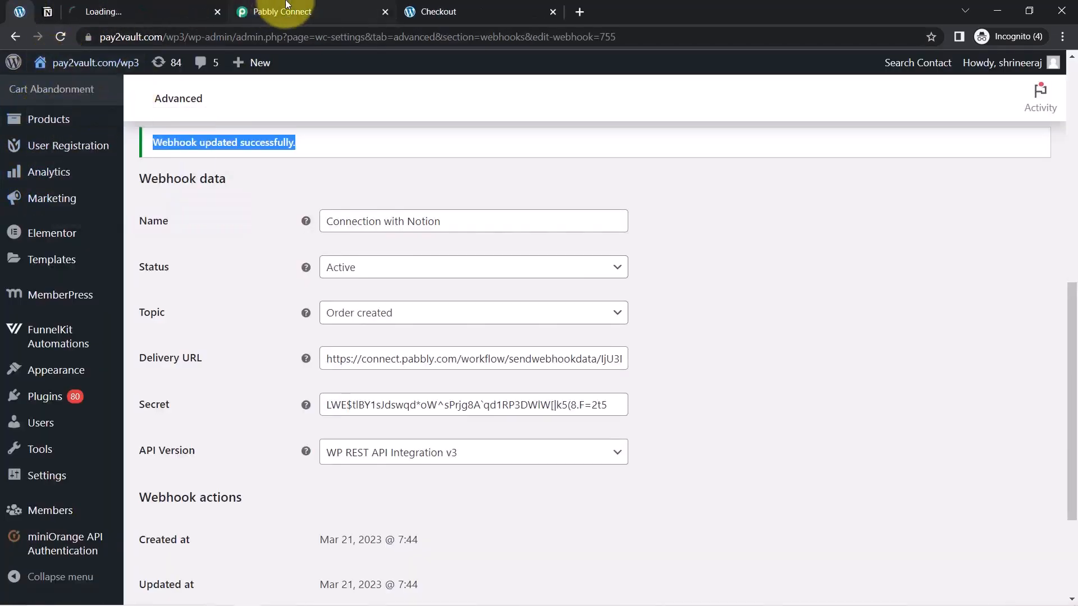
left_click(132, 8)
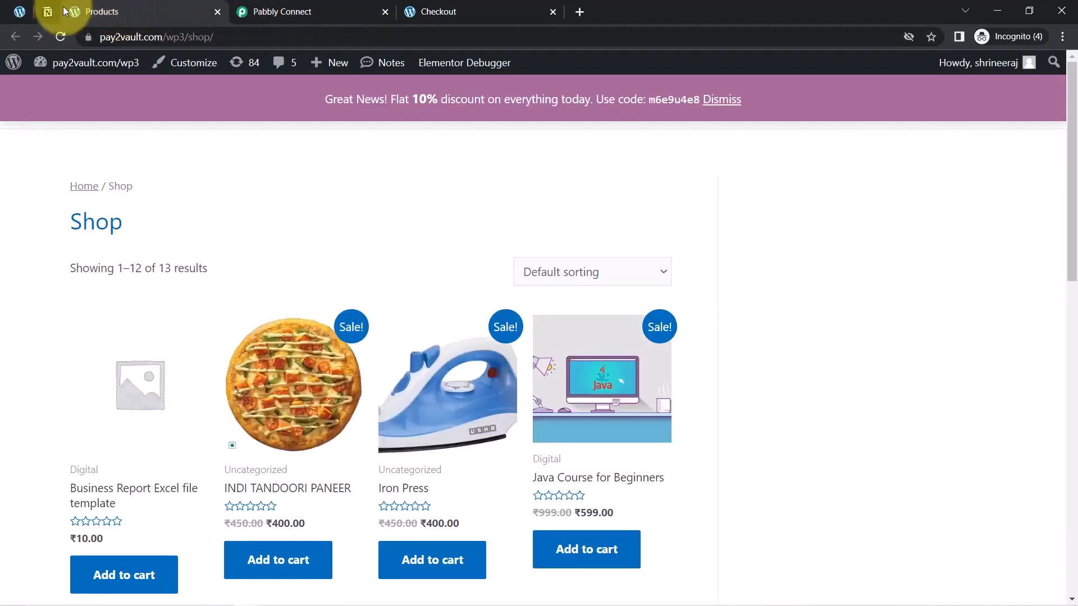
Check the order row in the Notion database, then return to Pabbly Connect and collapse the Notion action
left_click(48, 11)
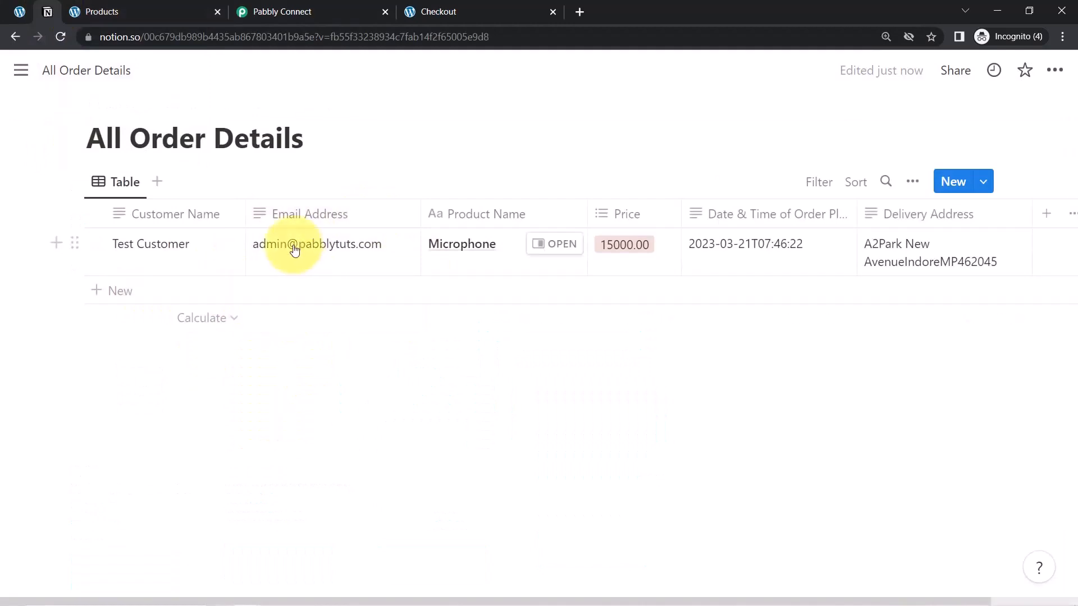
left_click(298, 6)
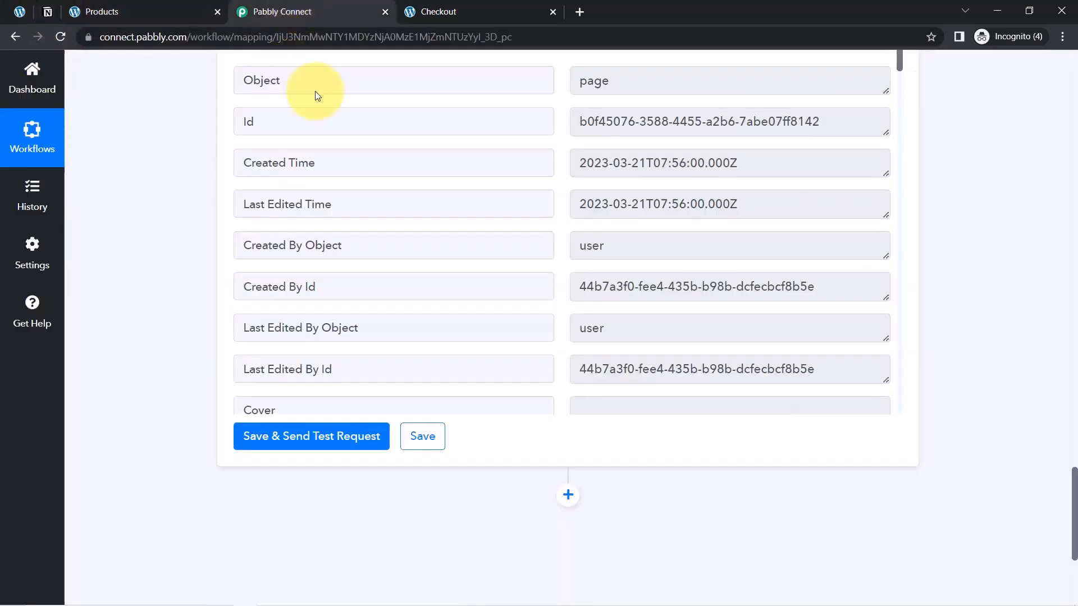
left_click_drag(1074, 547, 1036, 136)
mouse_move(337, 231)
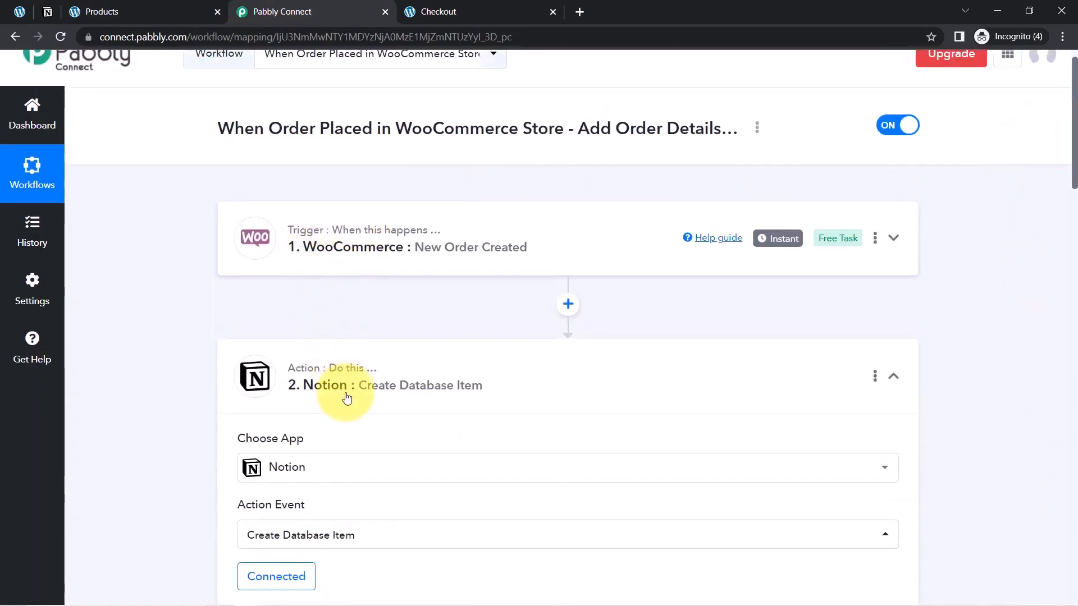
left_click(322, 381)
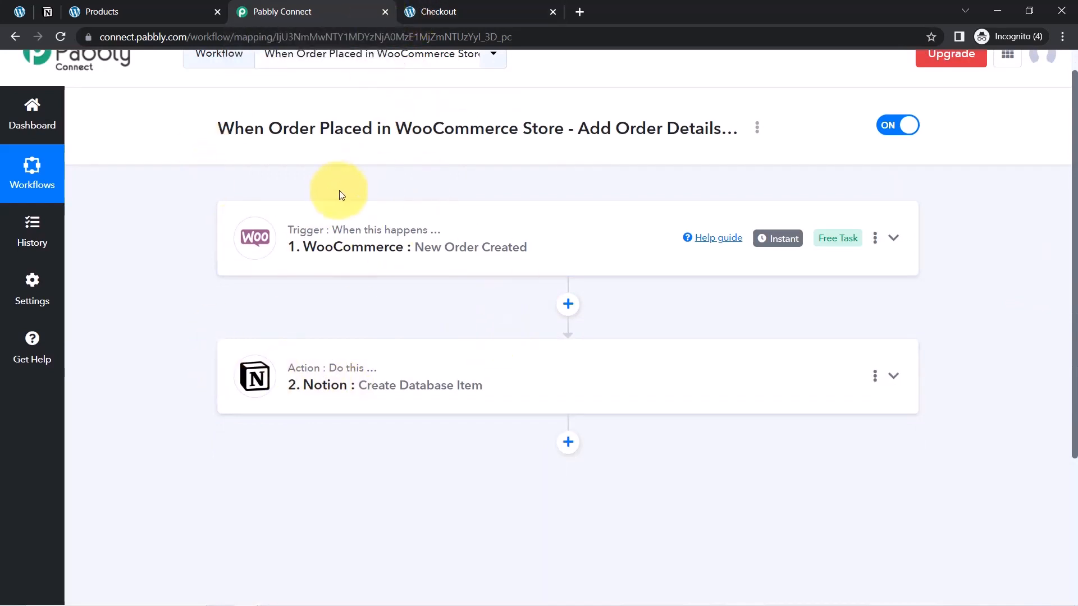
Open the workflow's sharing option, select the share link and close the Share Workflow dialog
left_click_drag(220, 130, 557, 148)
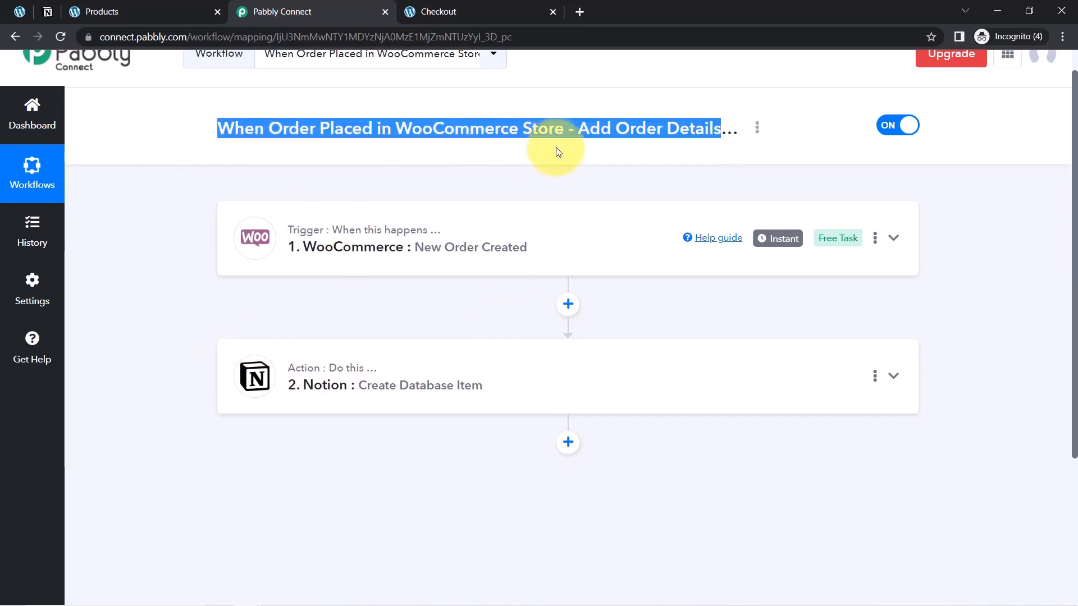
left_click(756, 126)
left_click(757, 127)
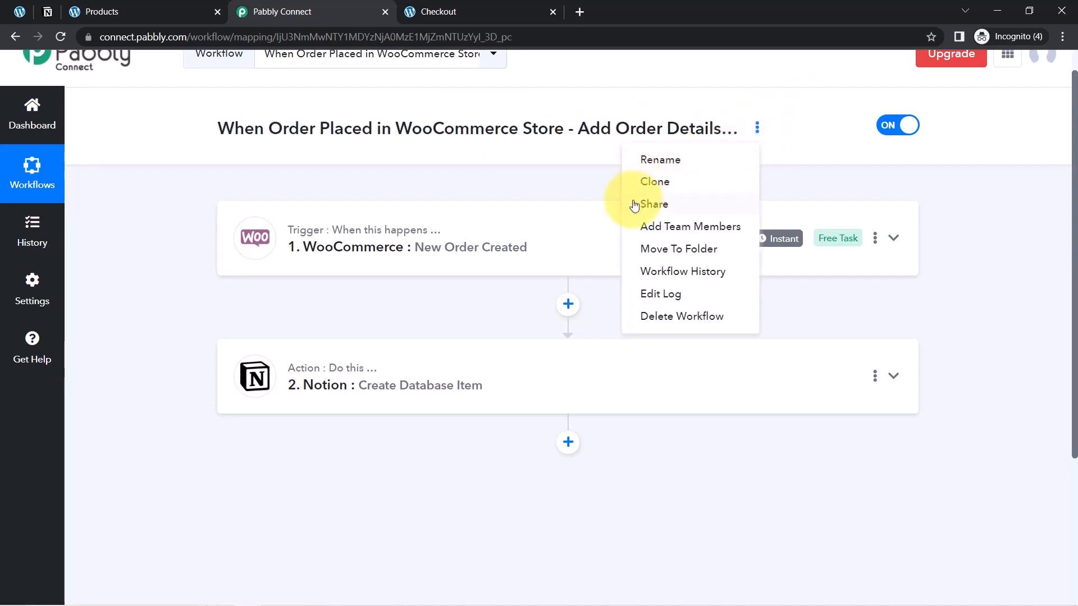
left_click(634, 204)
double_click(474, 323)
left_click(473, 323)
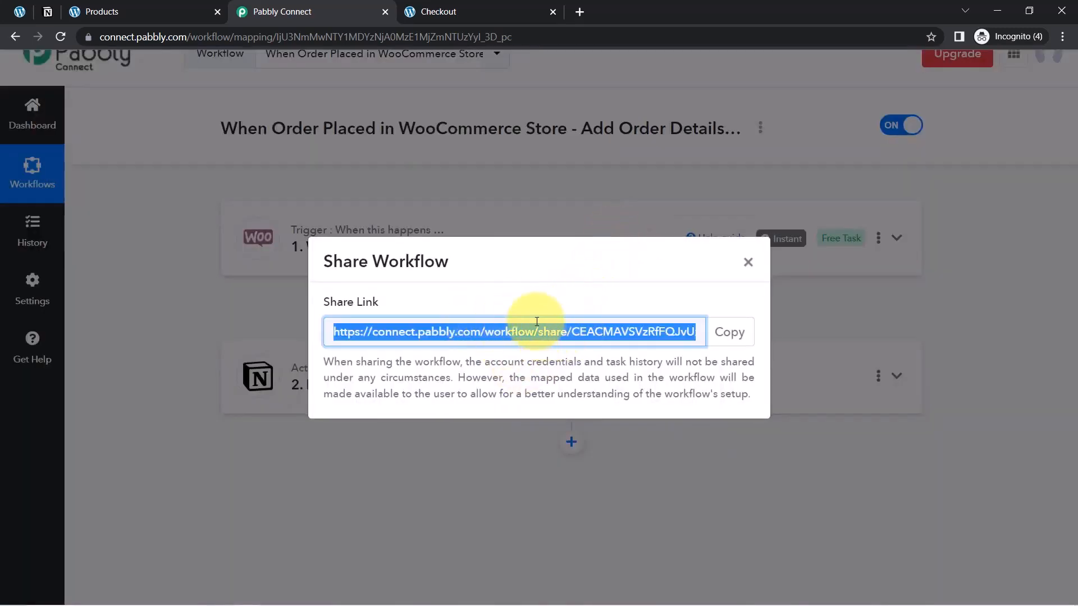
left_click(747, 262)
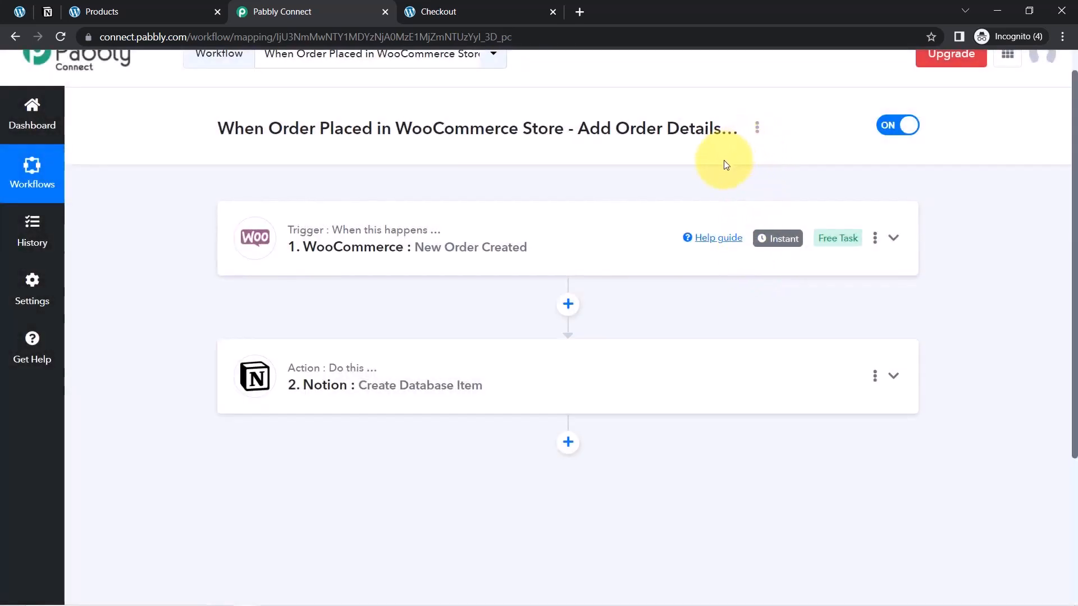
Turn the WooCommerce-to-Notion workflow off and confirm the change
left_click(897, 126)
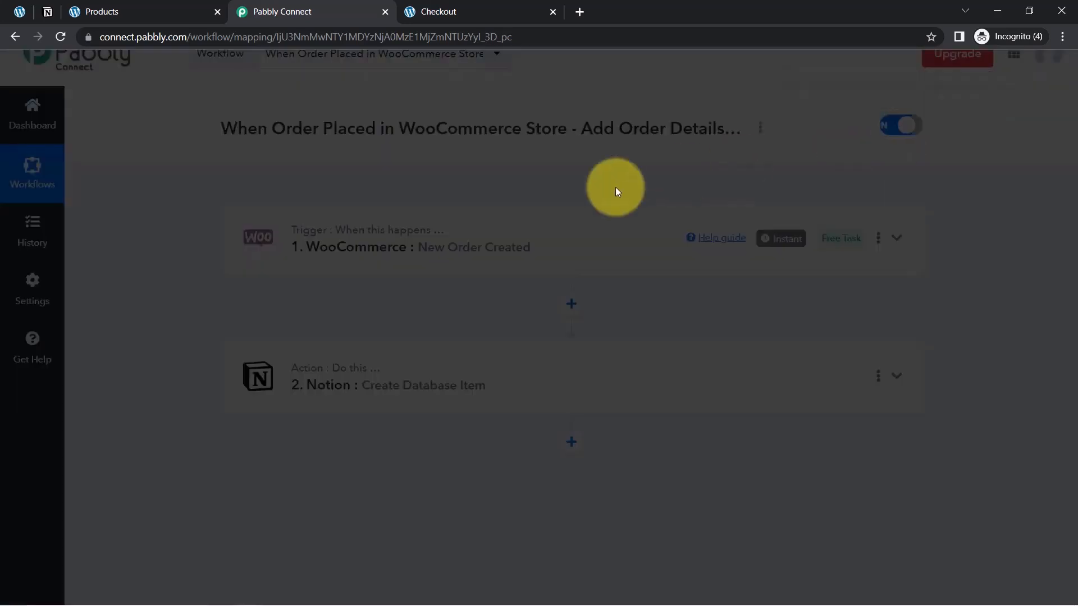
left_click(508, 395)
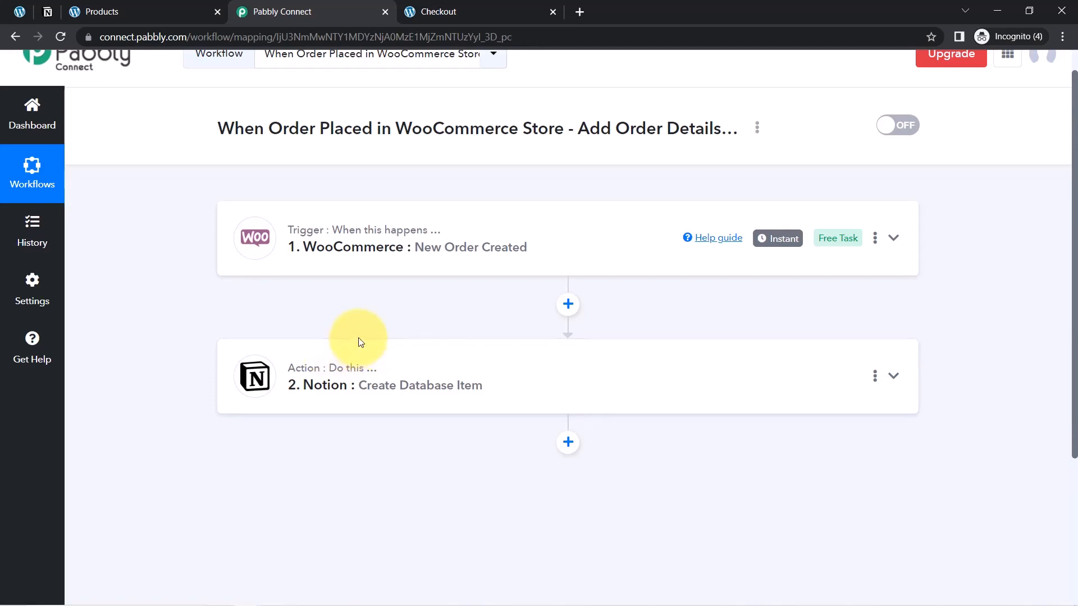
Expand the Notion action and review its mappings for email, delivery address and order placement time against the store's Shop page
left_click(337, 380)
left_click_drag(1075, 160, 1064, 307)
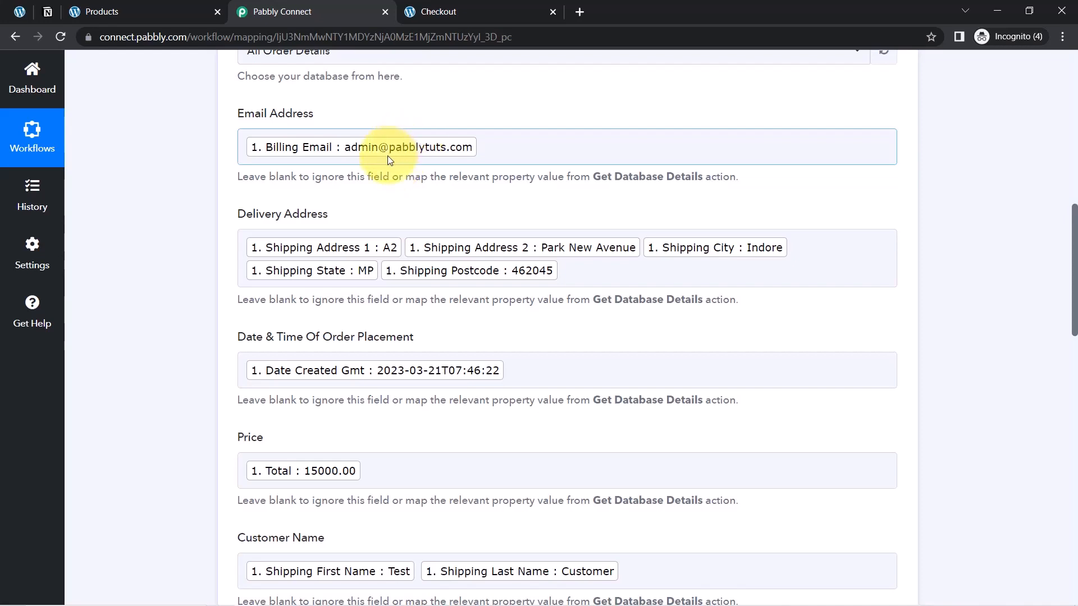
left_click(191, 8)
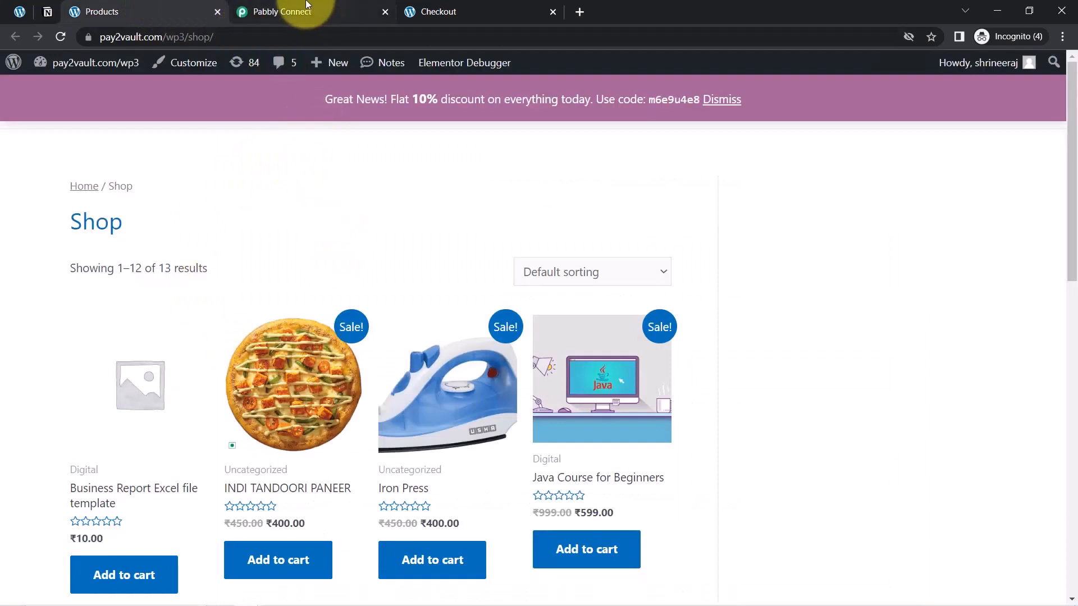
left_click(307, 7)
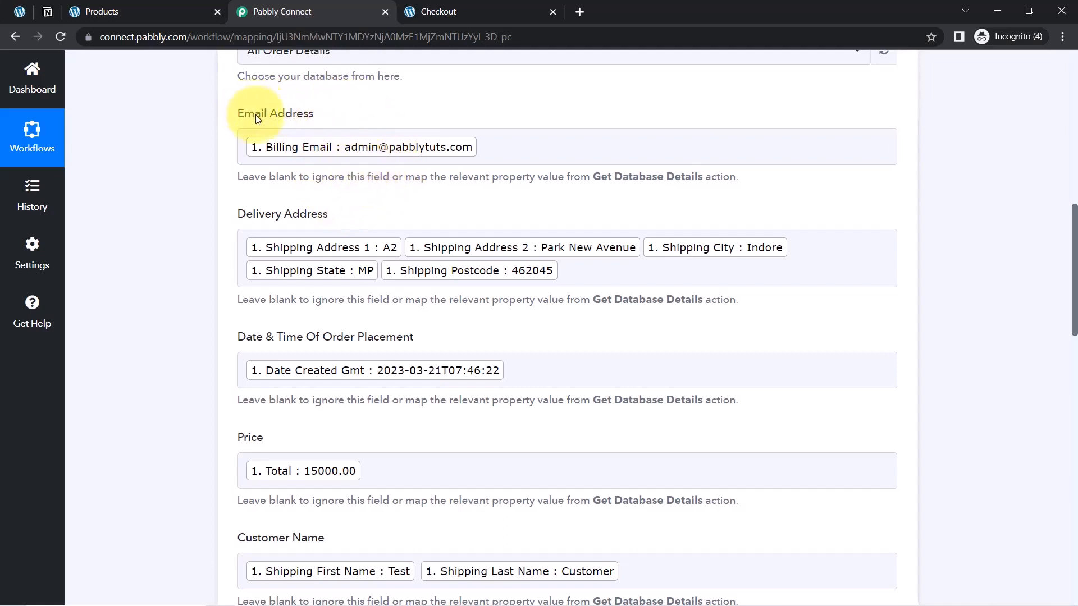
left_click_drag(256, 115, 293, 115)
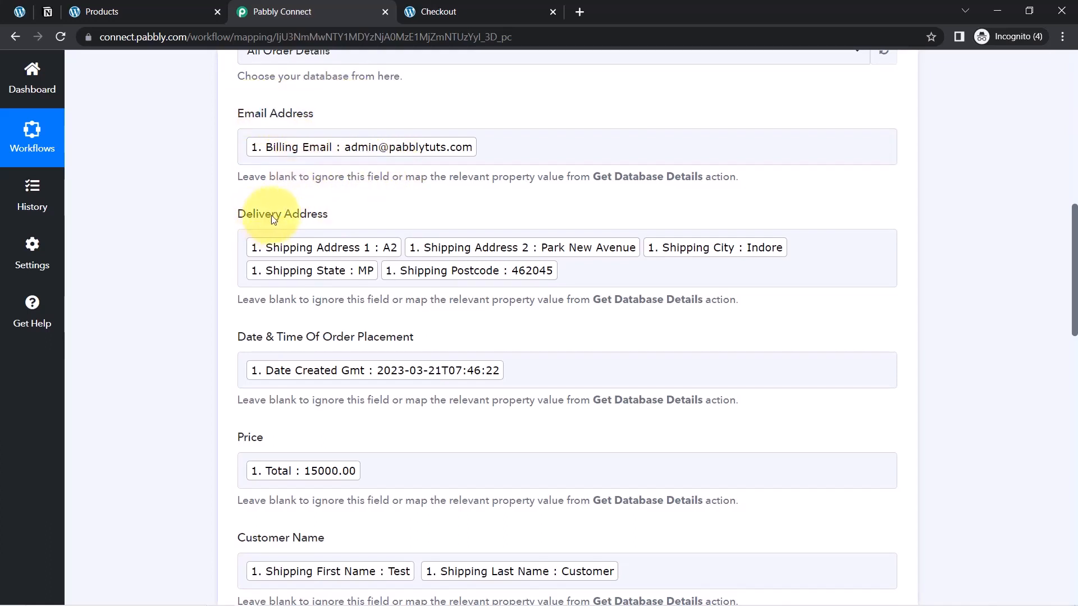
left_click_drag(328, 214, 258, 214)
left_click_drag(258, 338, 296, 338)
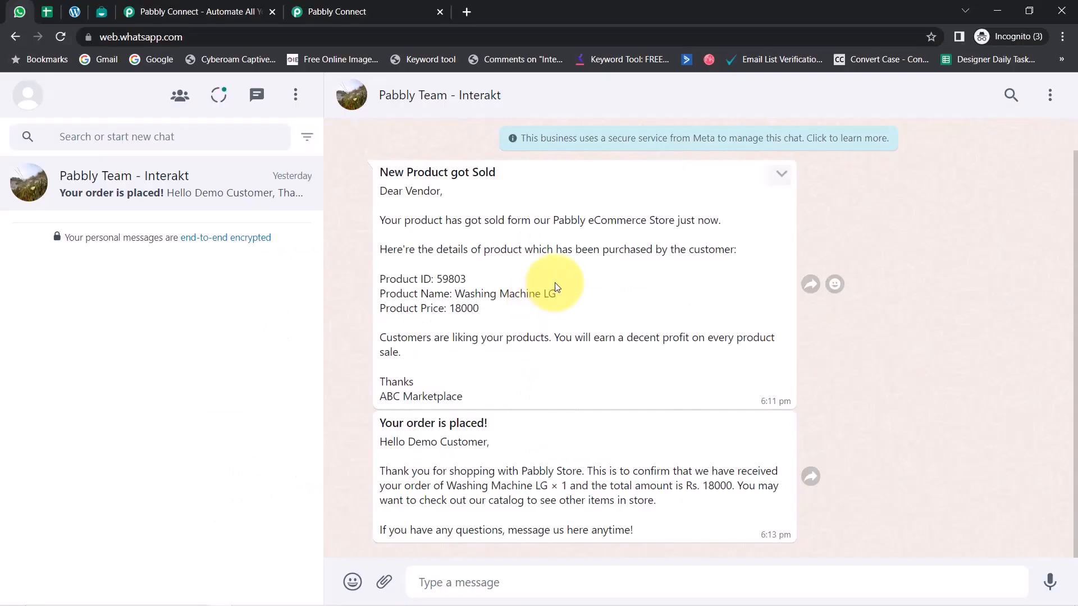
Examine the WhatsApp messages sent to the vendor about the sold product and to the customer about the placed order
left_click_drag(395, 173, 582, 530)
left_click_drag(399, 192, 443, 193)
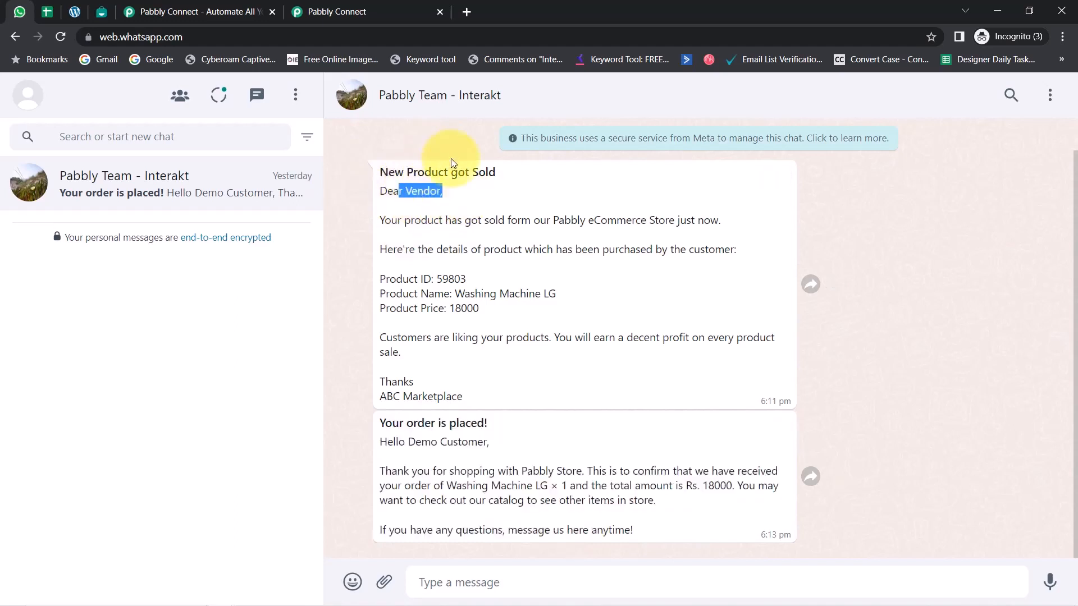
left_click_drag(396, 443, 512, 449)
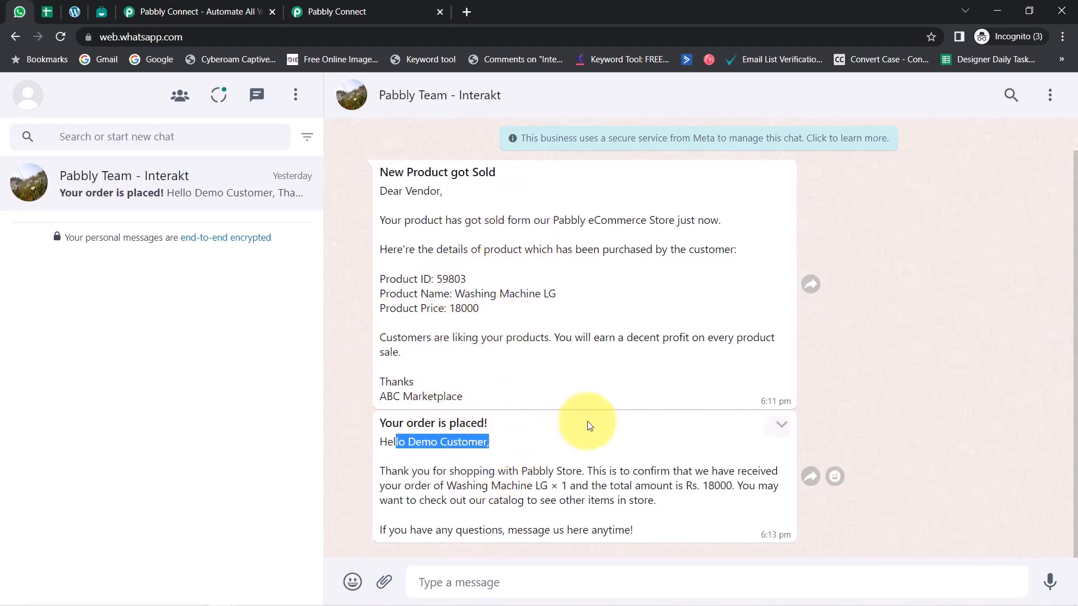
Switch to the Interakt template library and the WooCommerce Products list to view both
left_click(101, 12)
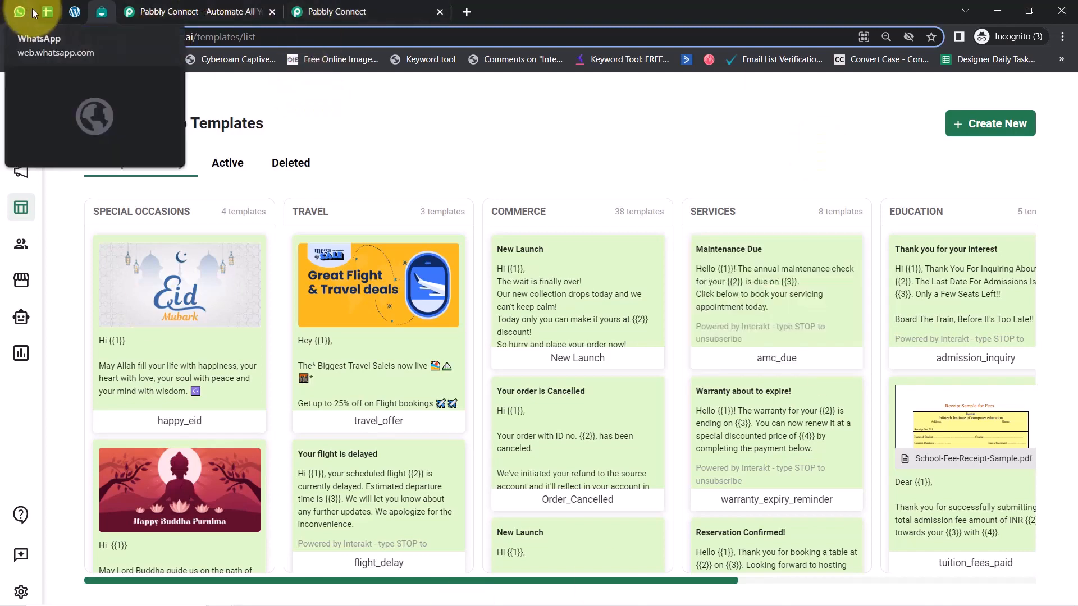
left_click(74, 15)
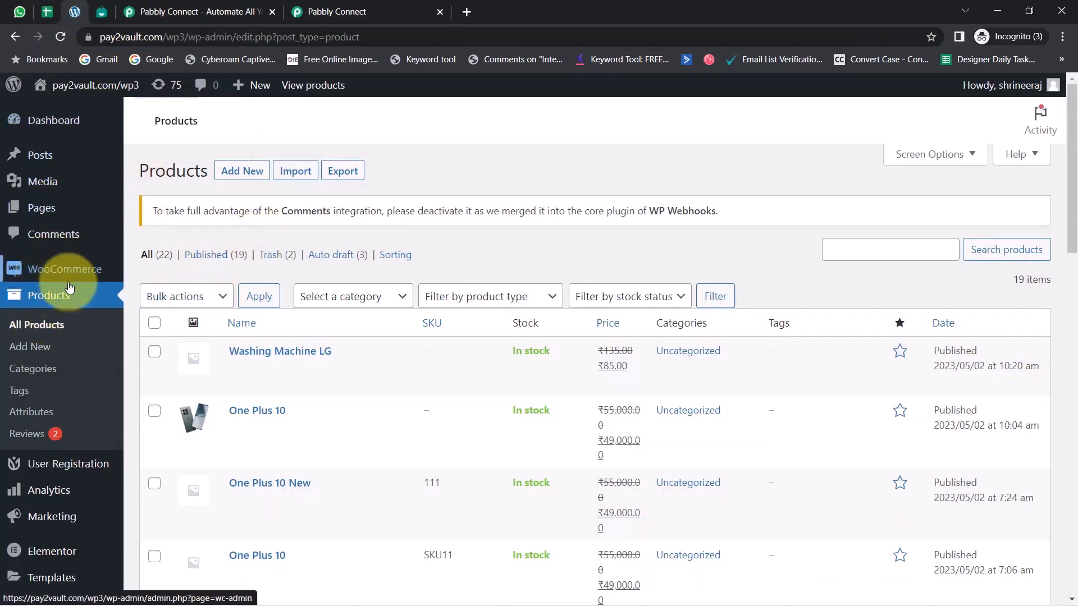
mouse_move(66, 281)
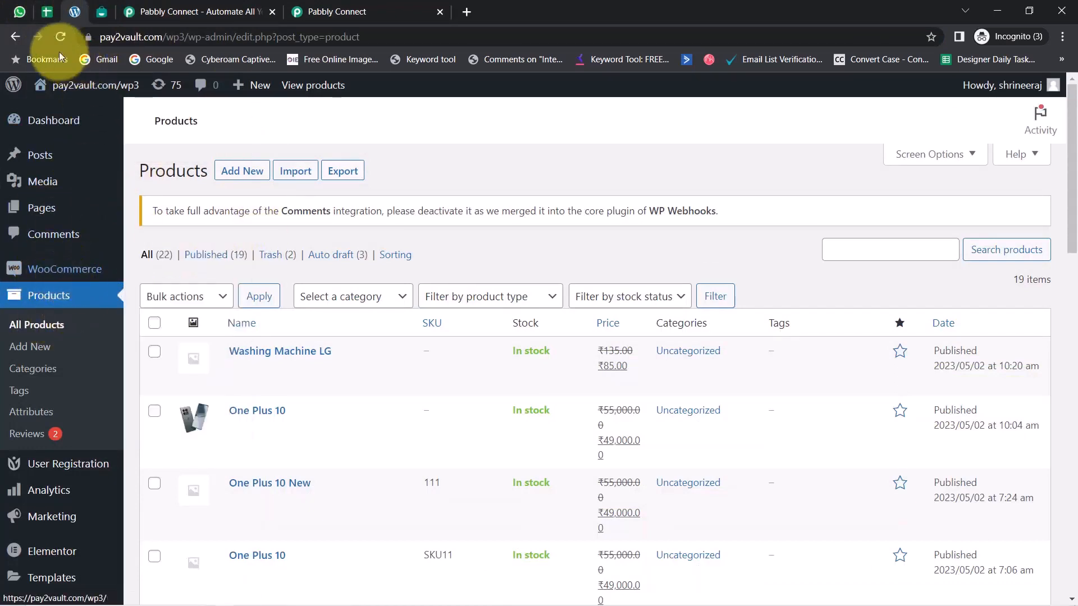
Switch to the Product Details Google Sheet and examine the Vendor and Name columns of the product rows
left_click(46, 12)
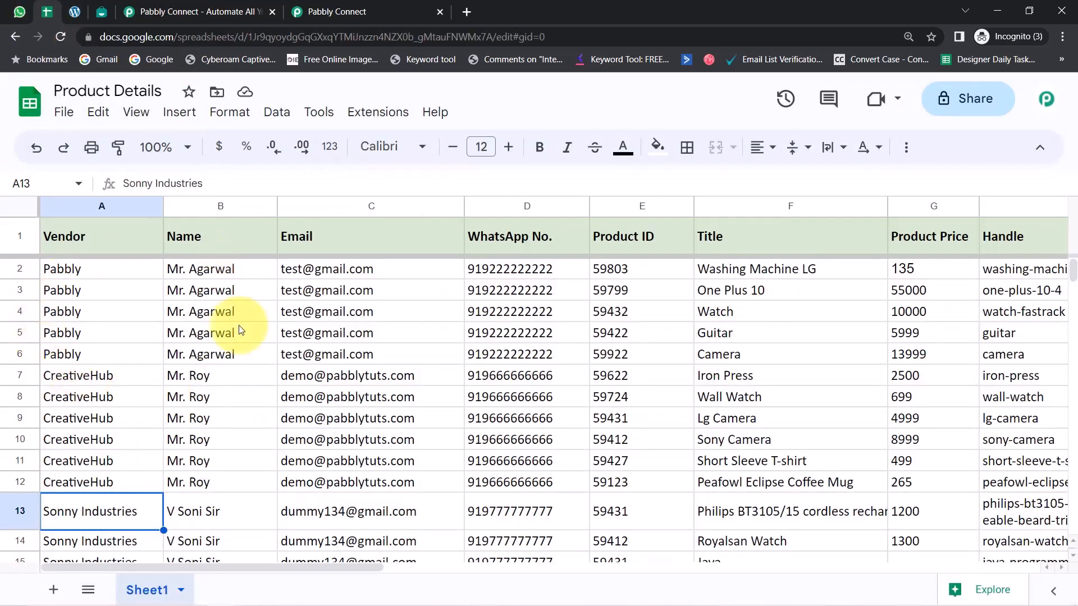
left_click(184, 311)
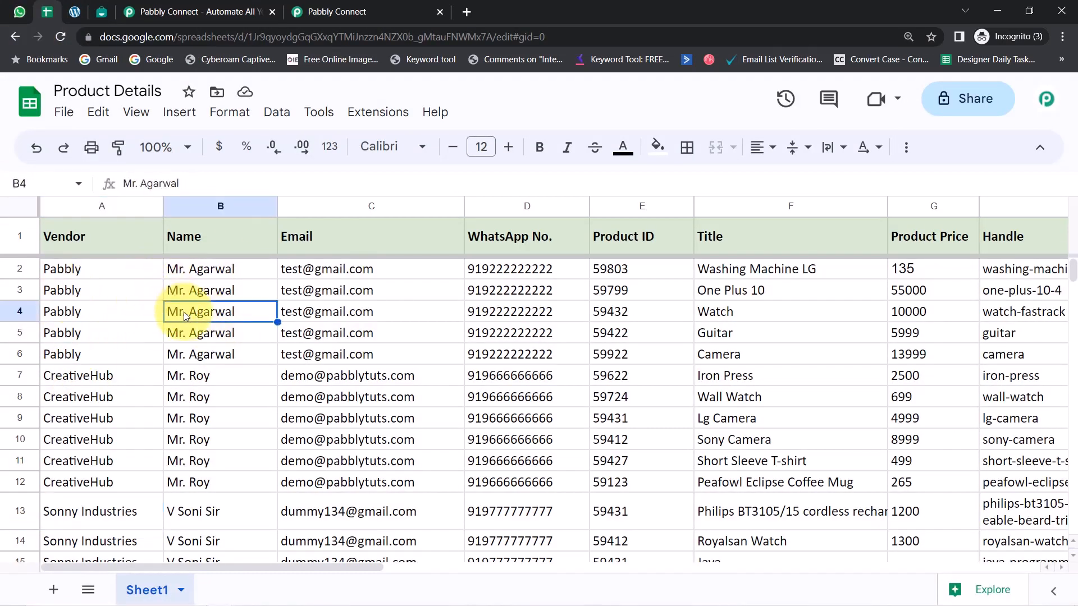
left_click(102, 312)
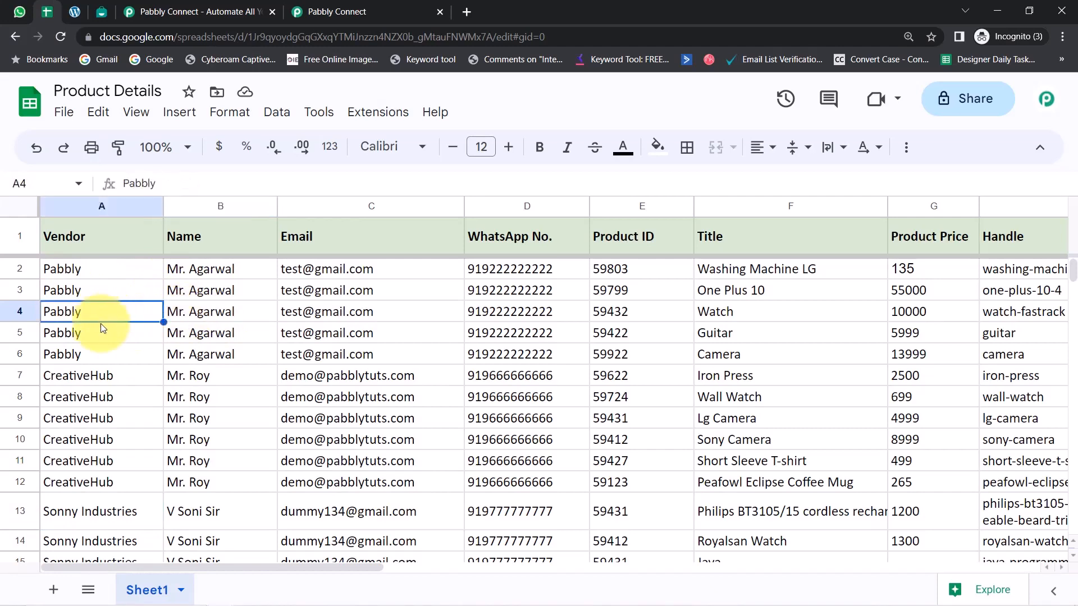
Review the CreativeHub and Sonny Industries vendor rows, the Interakt template library, the WooCommerce Products list and the sheet's Email column
left_click(82, 402)
left_click(73, 511)
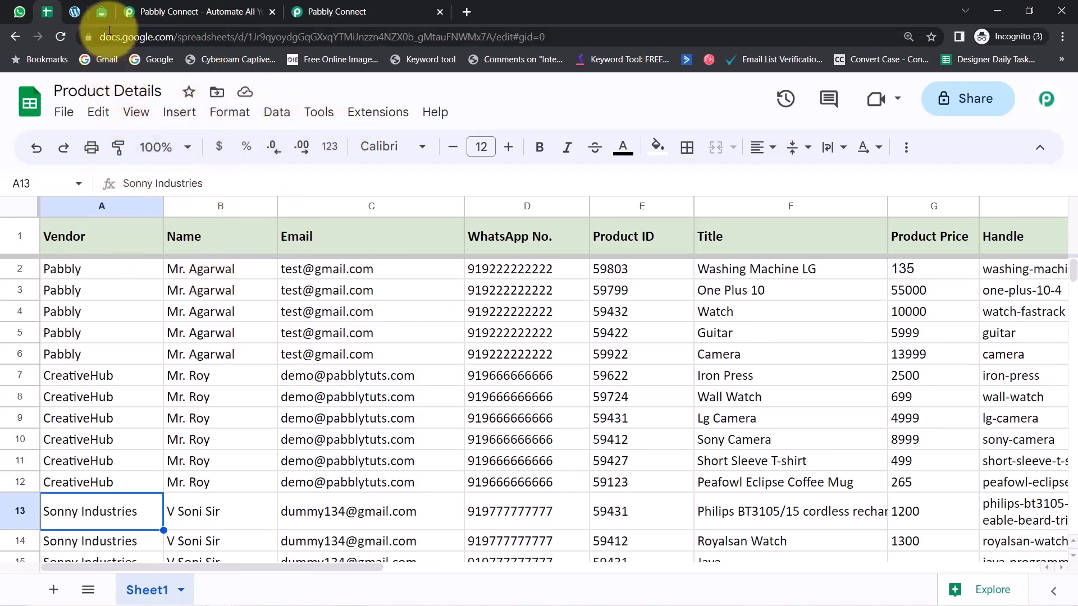
left_click(101, 11)
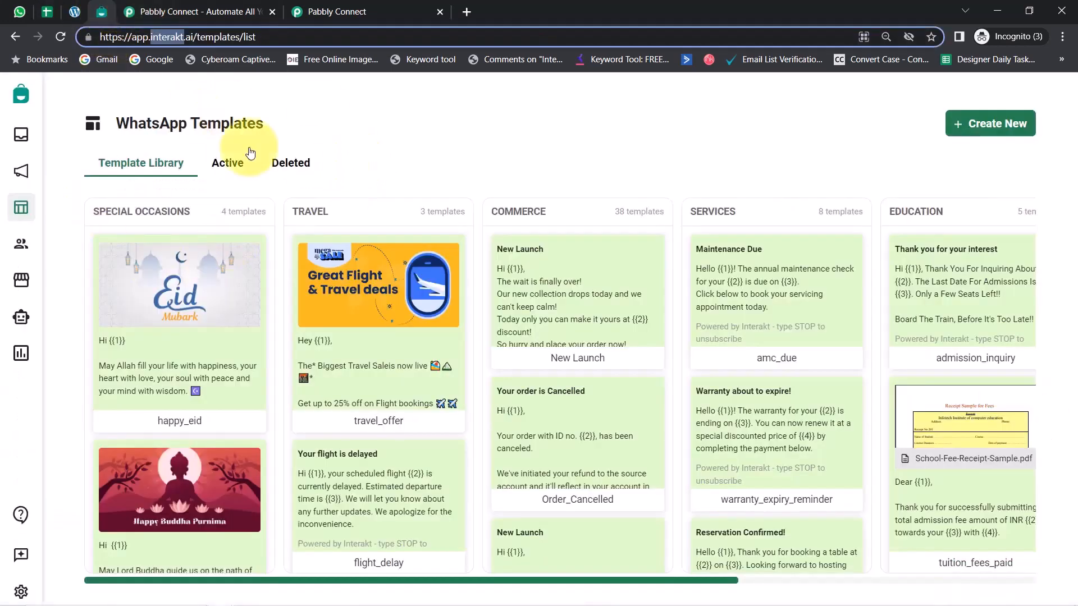
left_click(63, 12)
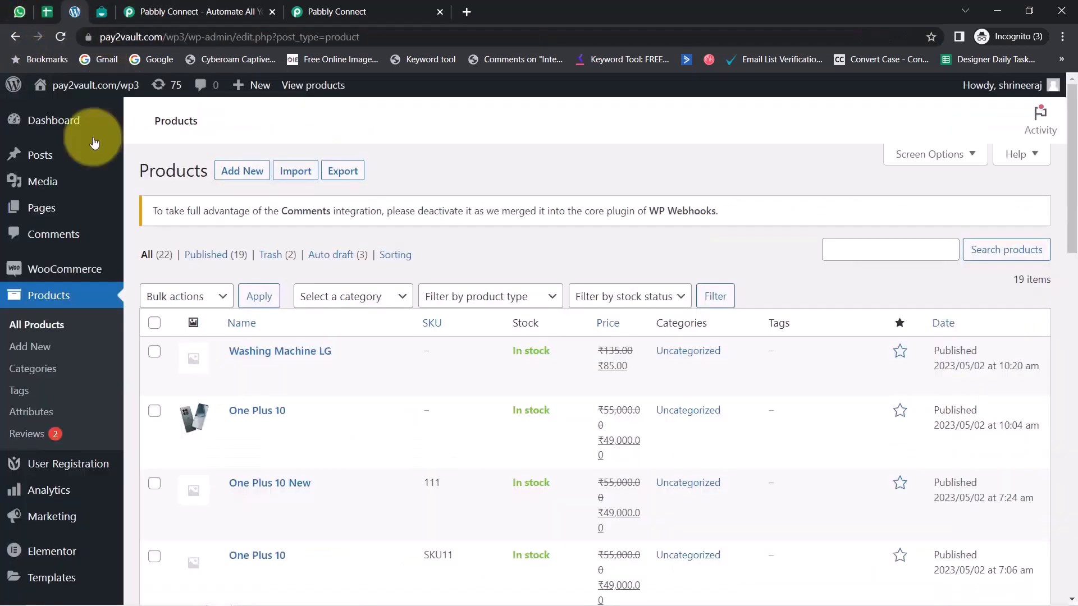
left_click(45, 12)
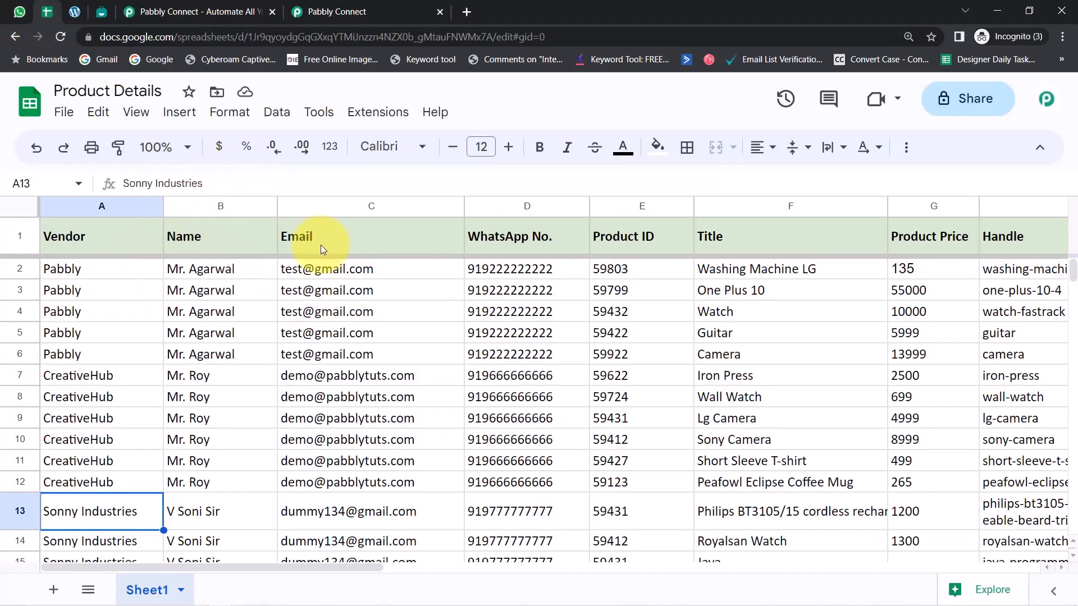
mouse_move(318, 281)
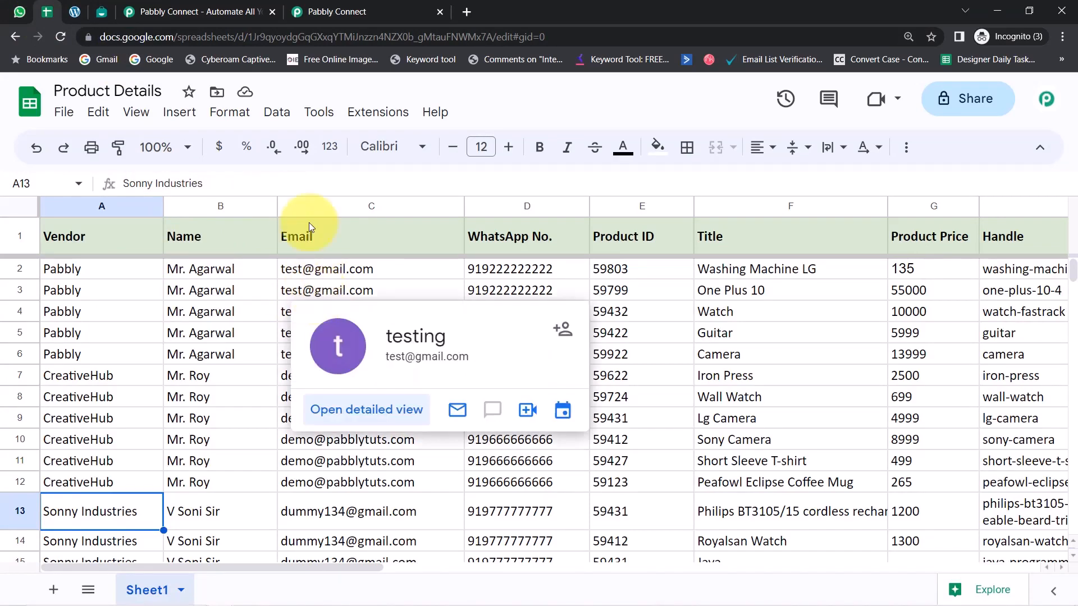
View the Pabbly Connect landing page with its sign-up option and the Pabbly Connect dashboard's heading and description
left_click(182, 12)
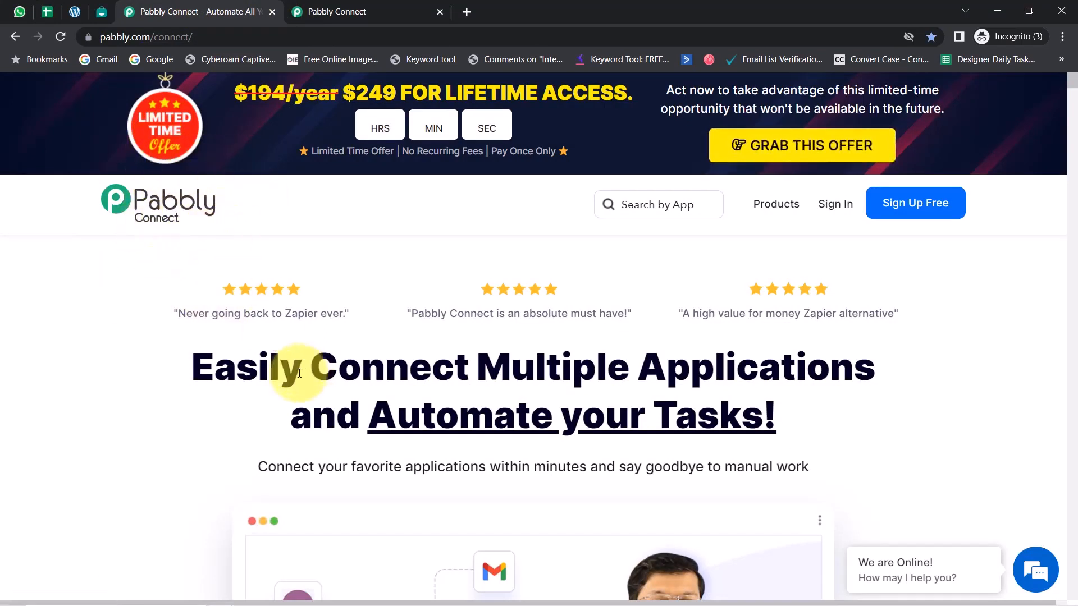
left_click_drag(216, 368, 738, 429)
left_click(347, 12)
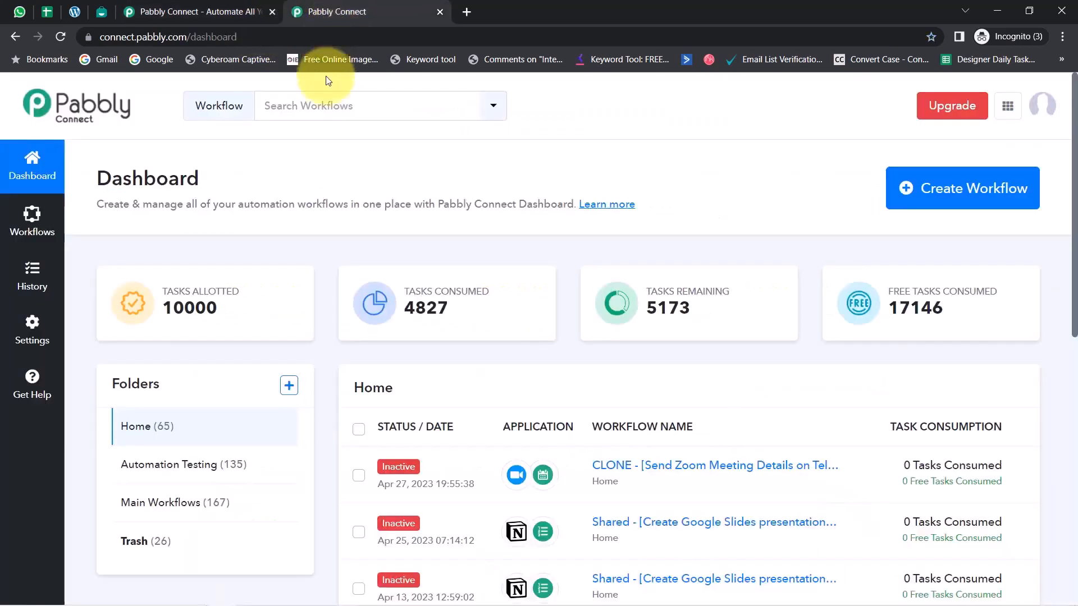
left_click_drag(121, 183, 533, 210)
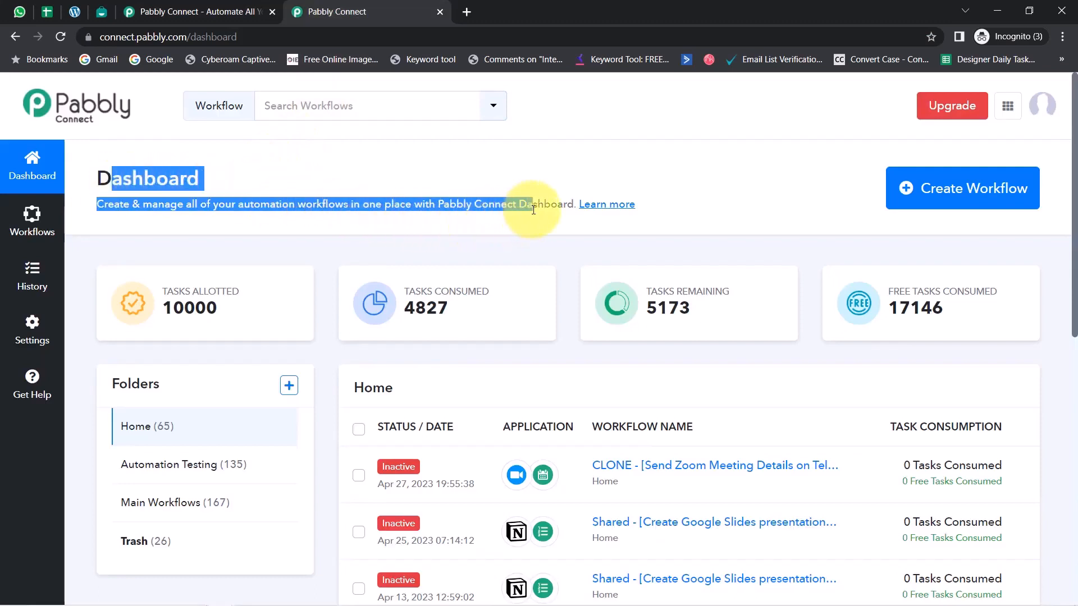
left_click(161, 5)
left_click(326, 366)
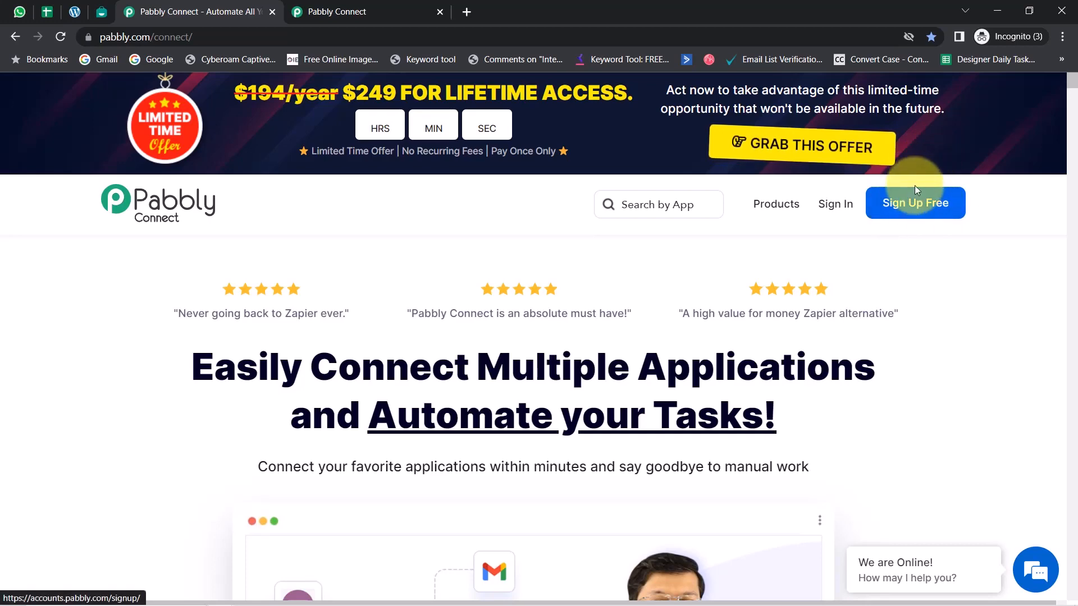
left_click(338, 7)
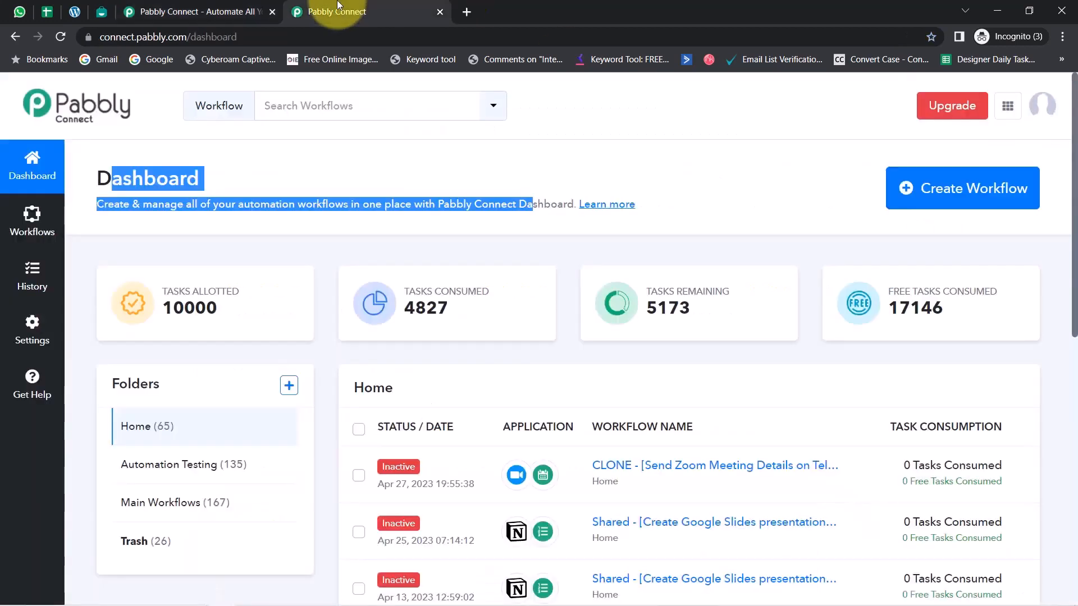
left_click(194, 188)
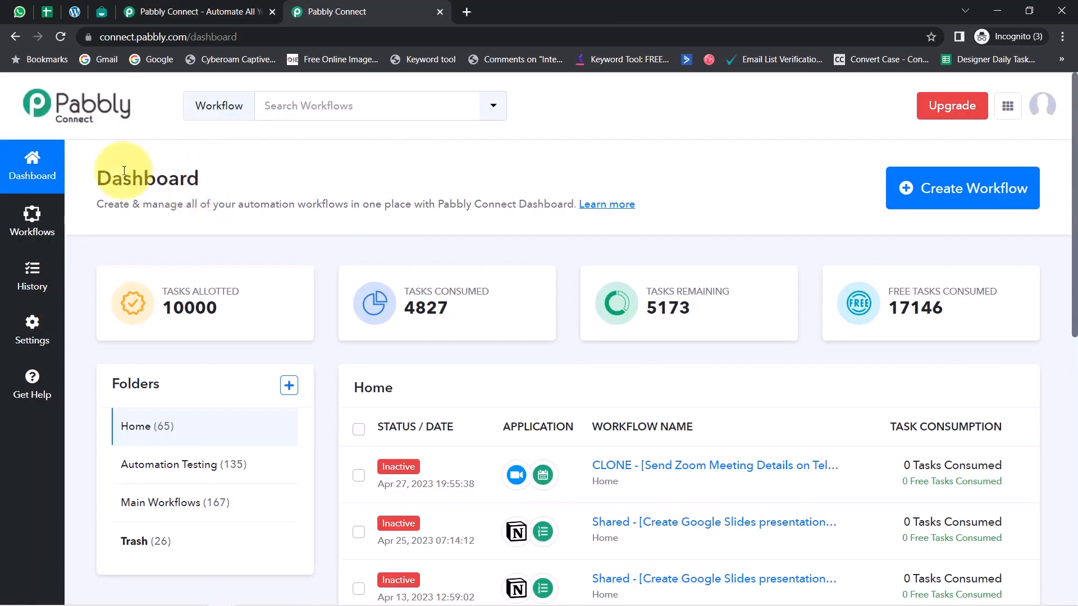
left_click_drag(96, 174, 335, 204)
left_click(343, 204)
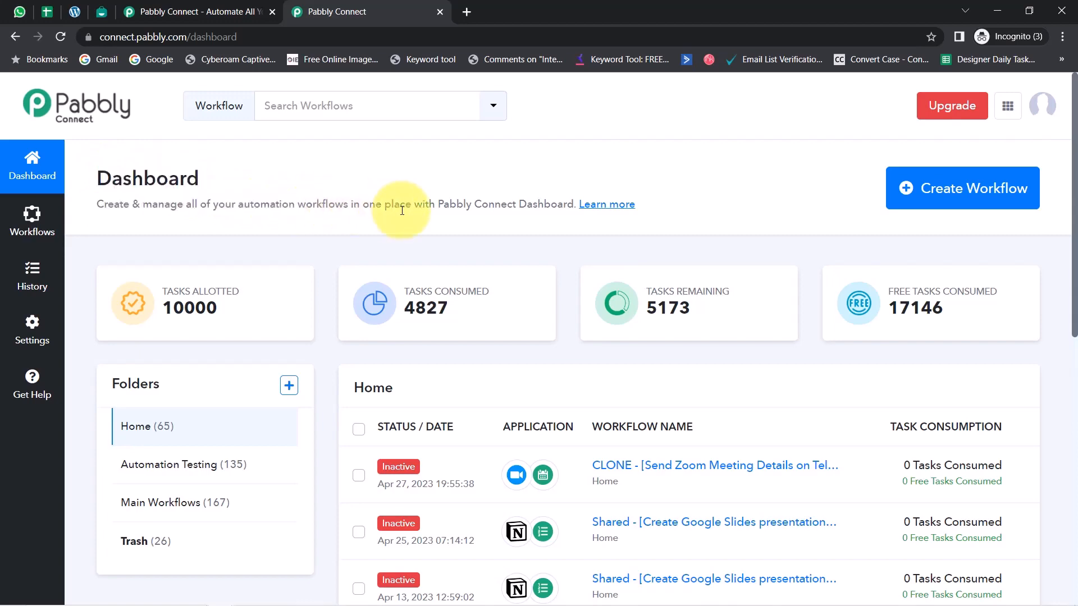
Create a new workflow named "Send Order Confirmation on WhatsApp to Vendor & Customer"
left_click(965, 195)
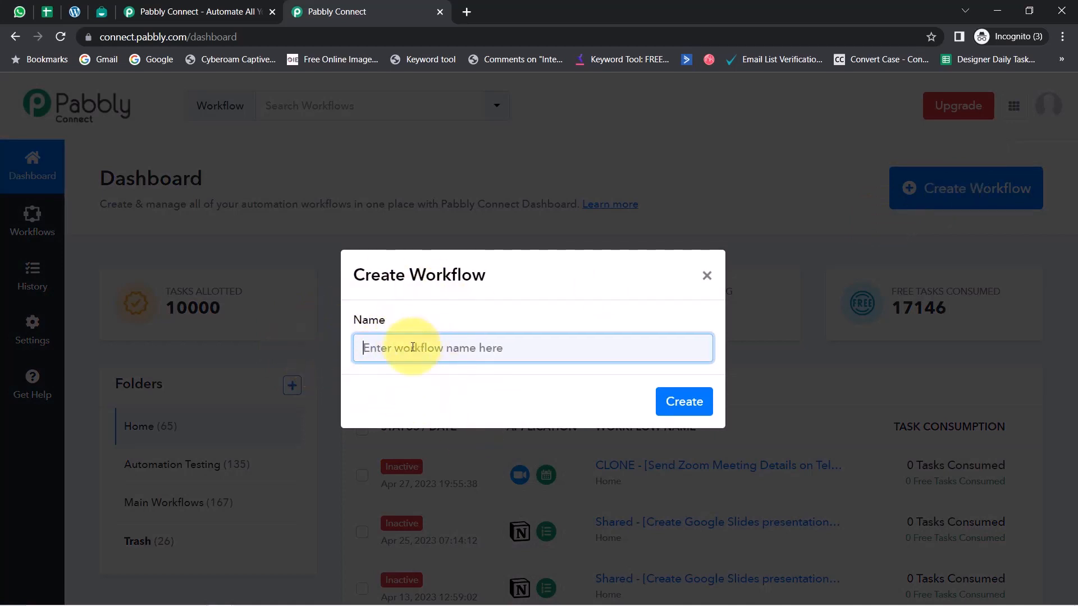
type("Send Order Confirmation on WhatsApp to Vendor & Customer")
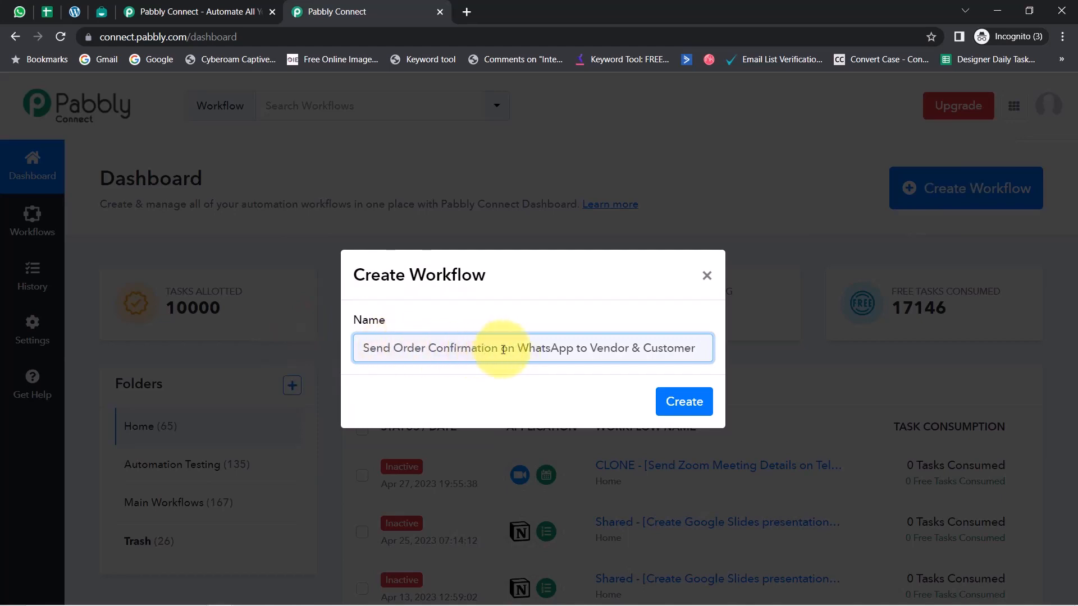
left_click_drag(587, 349, 674, 353)
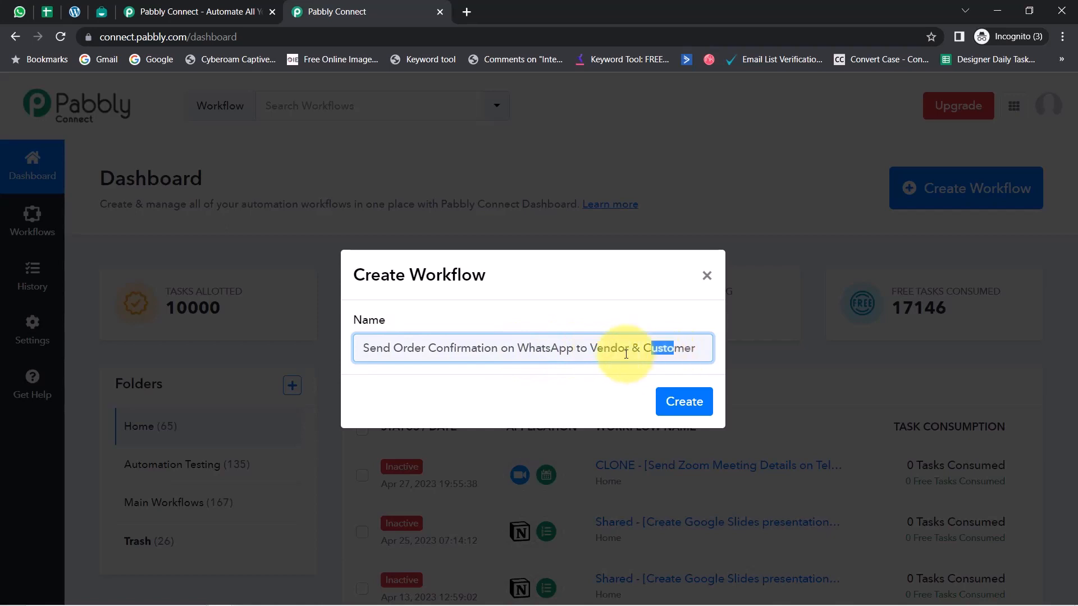
left_click(598, 350)
left_click(684, 402)
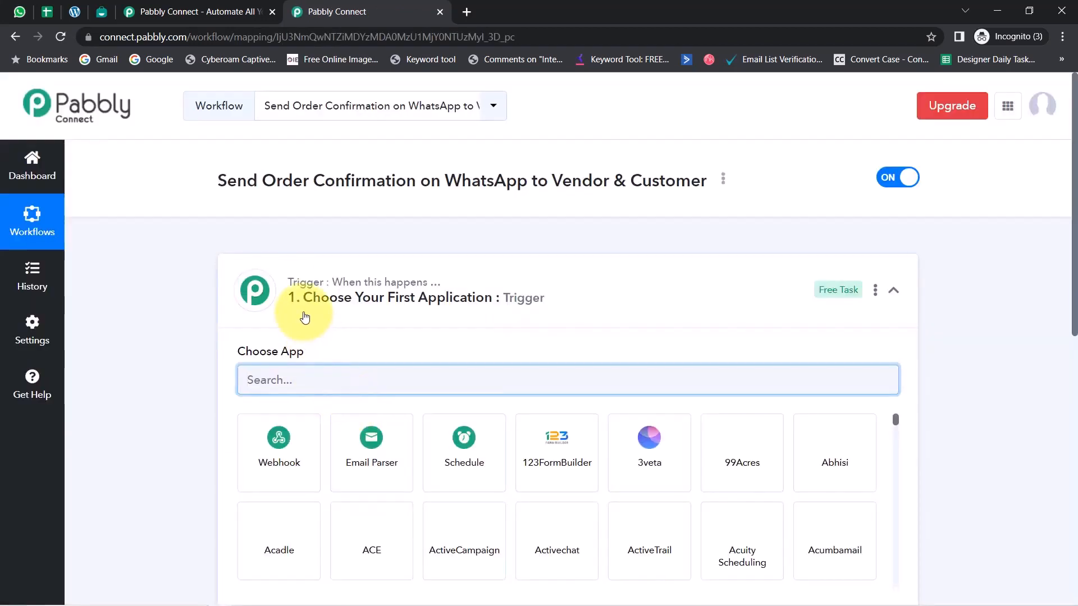
Choose WooCommerce as the trigger application of the new workflow
left_click(306, 297)
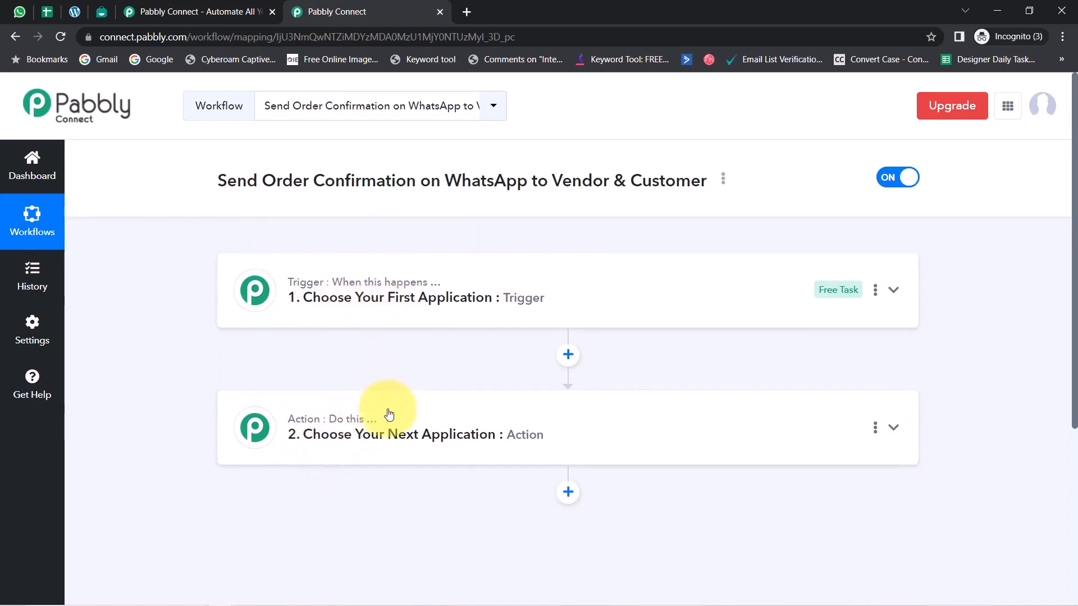
mouse_move(370, 418)
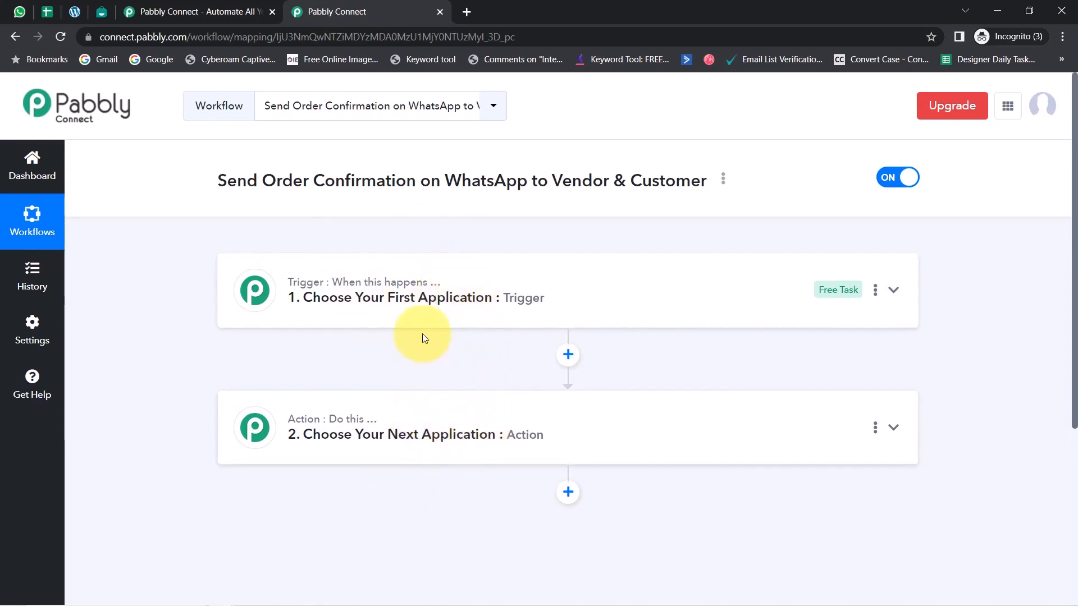
left_click(439, 308)
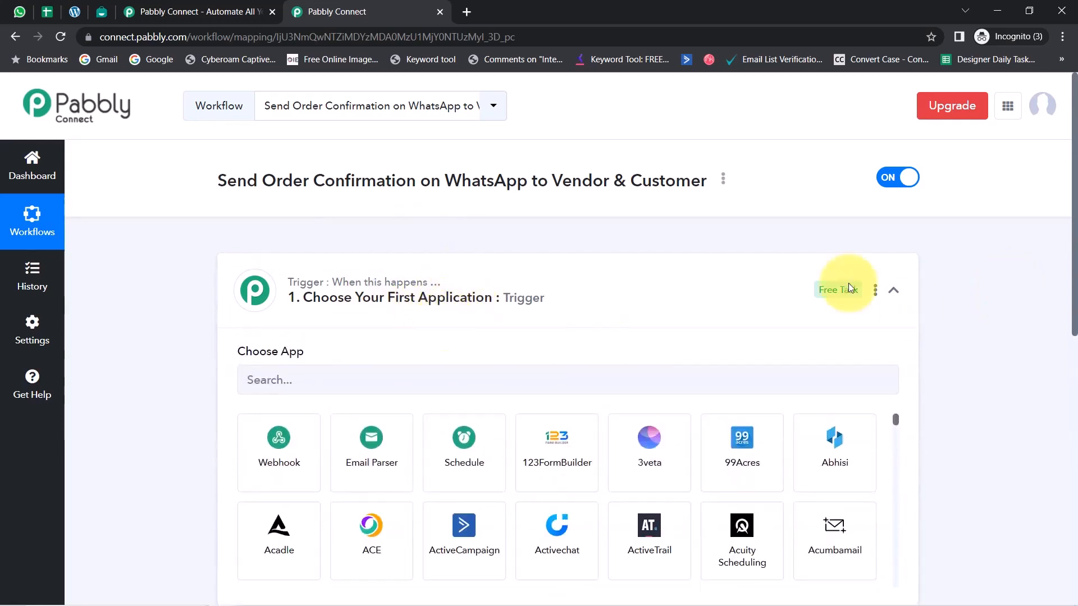
left_click_drag(246, 181, 620, 174)
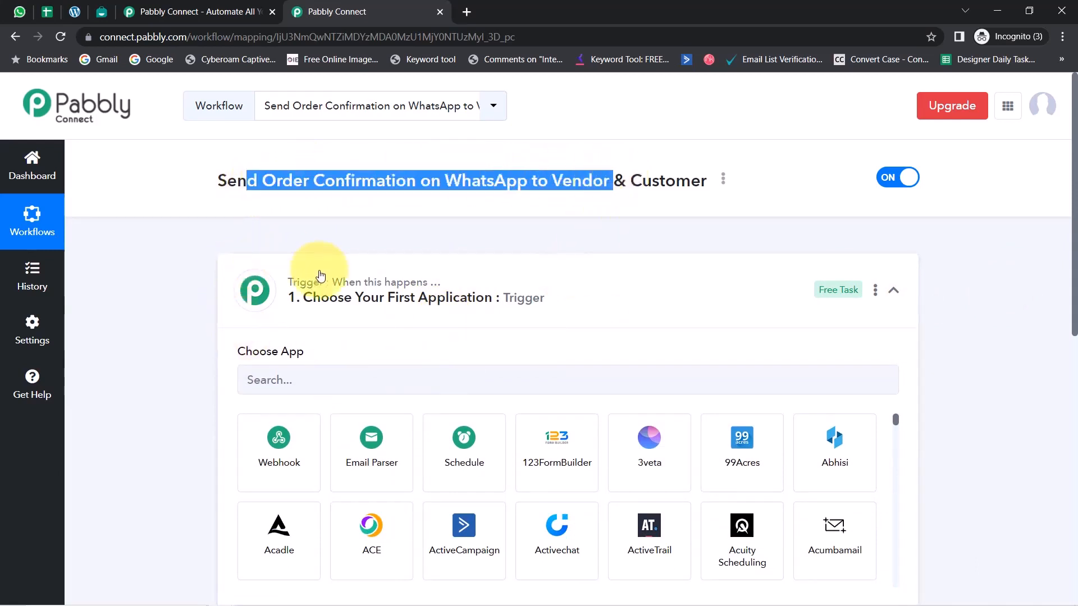
left_click(272, 370)
type("wooco")
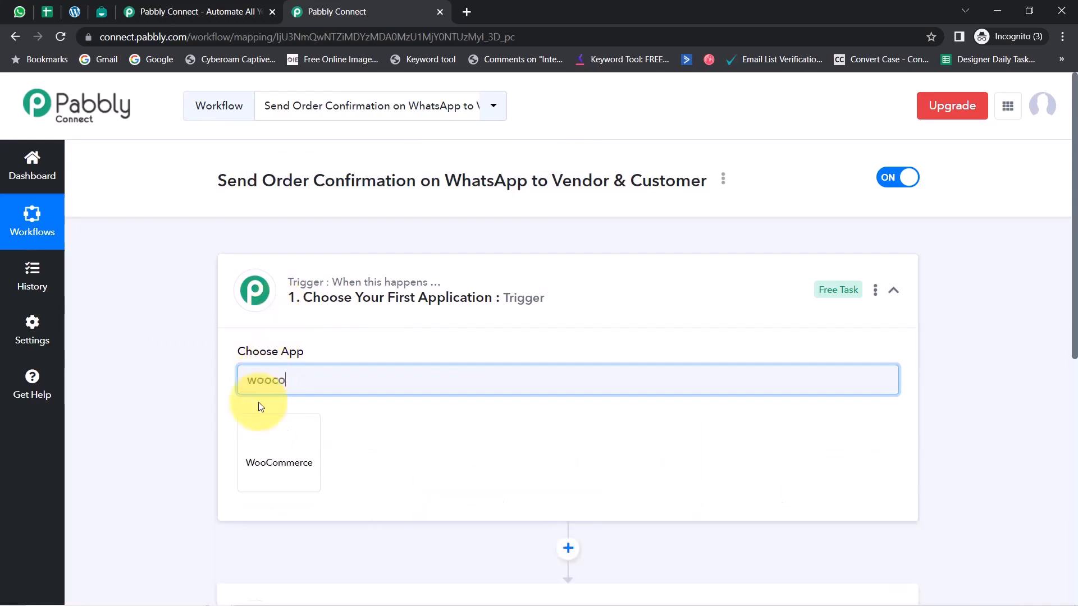
left_click(260, 425)
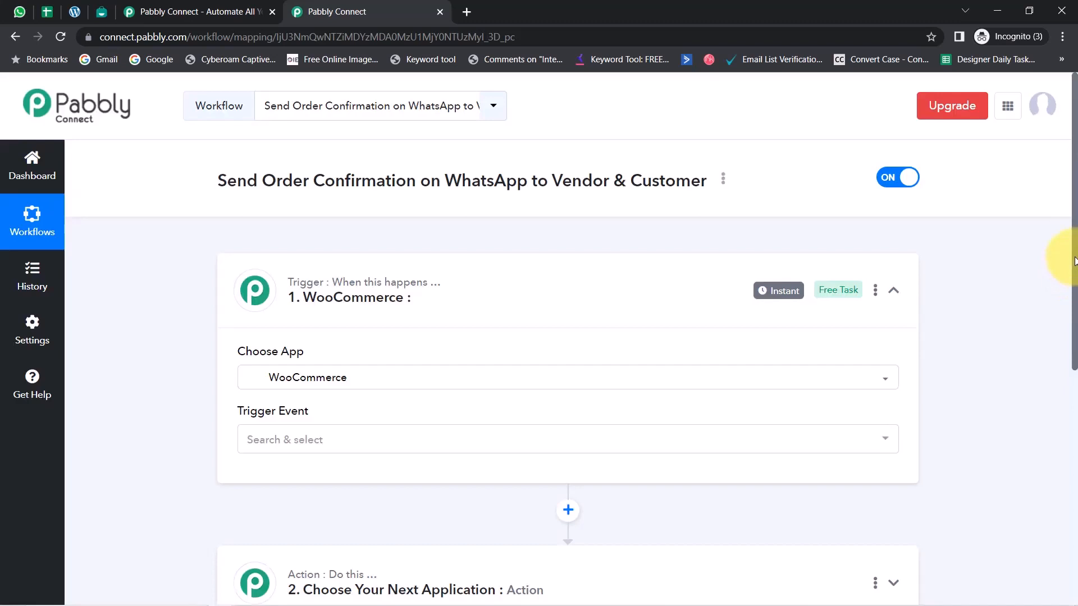
Expand the workflow's action section and choose Interakt as the action application
left_click_drag(1075, 260, 690, 396)
left_click(353, 343)
left_click(272, 409)
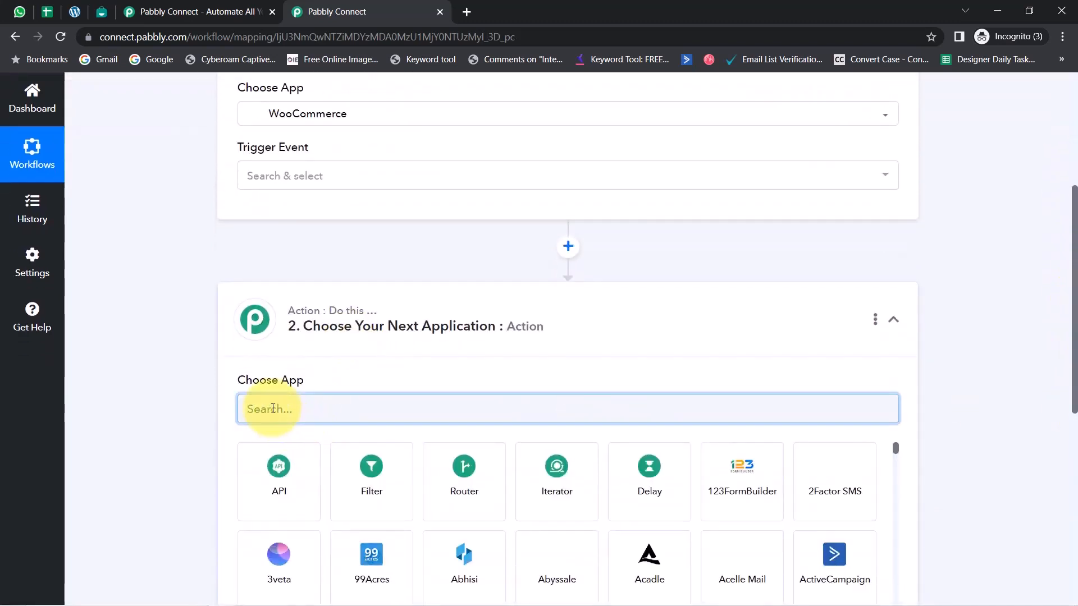
type("inte")
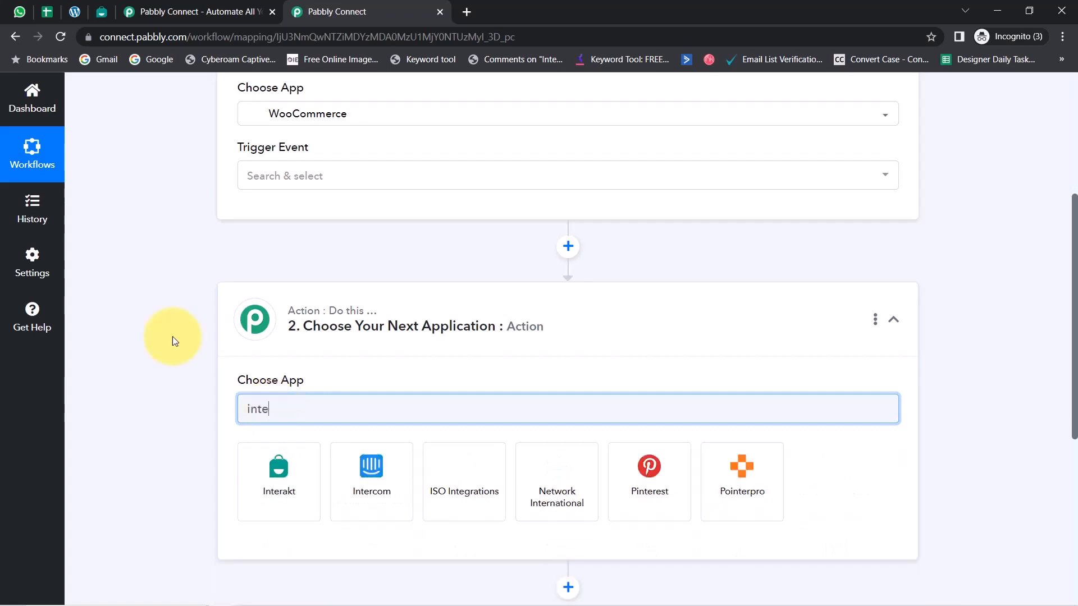
left_click(264, 491)
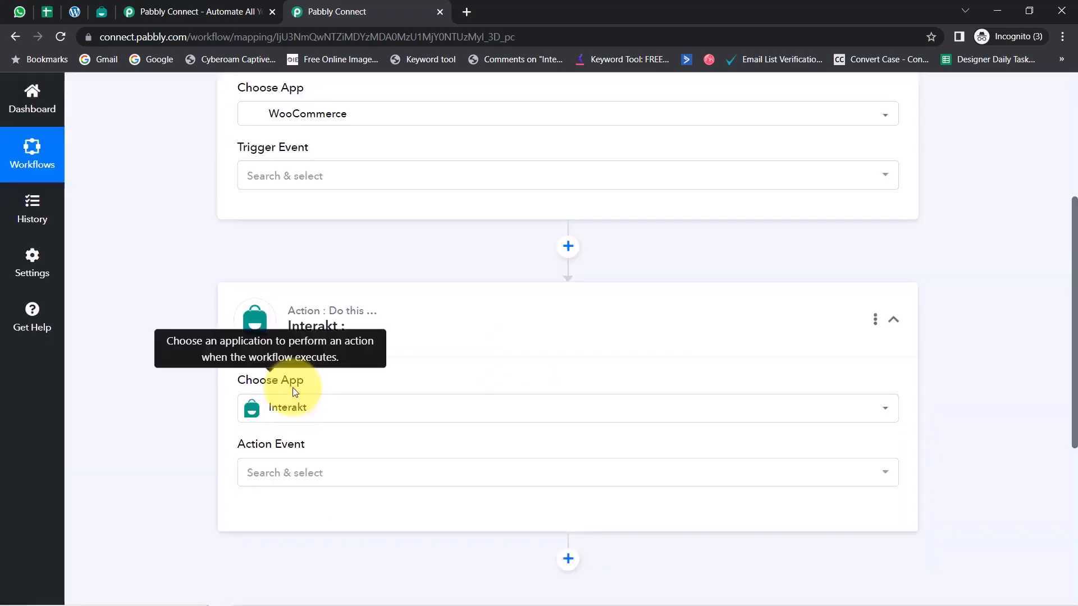
Set the WooCommerce trigger event to New Order Created
scroll(1054, 313, "up", 5)
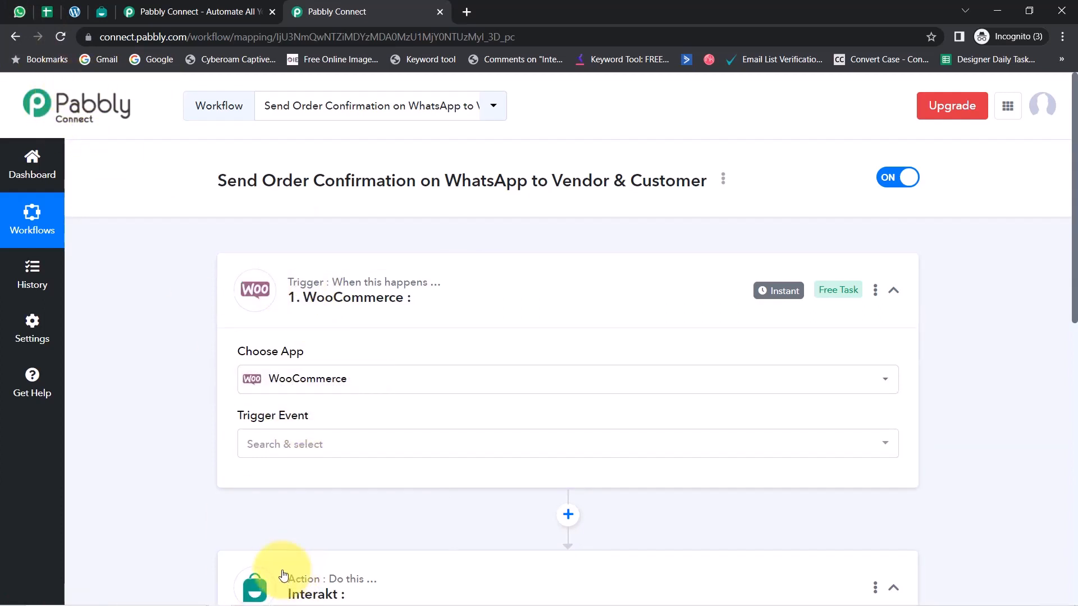
left_click(290, 451)
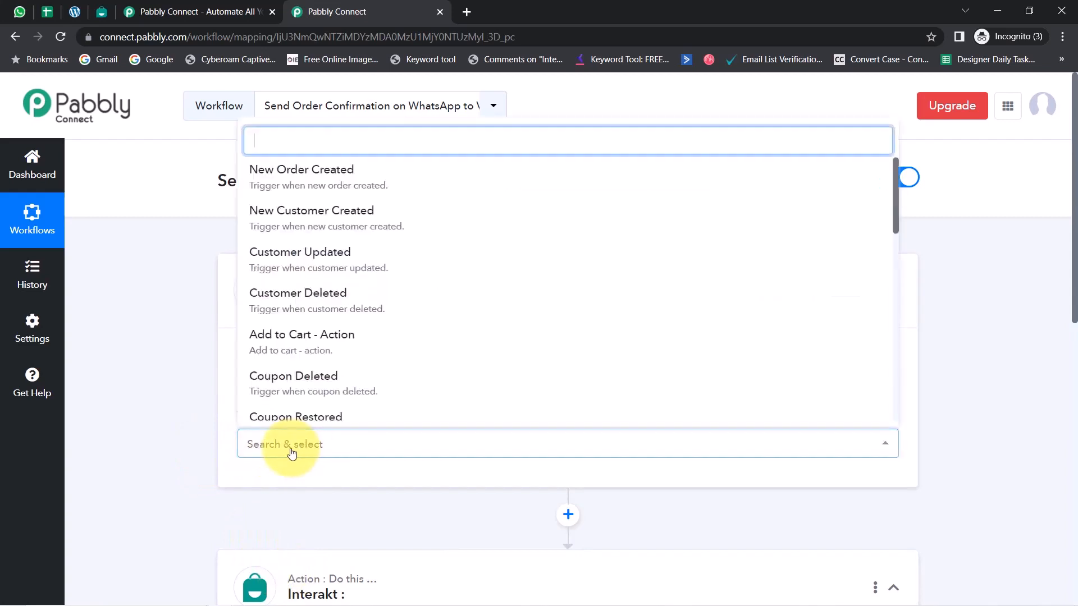
left_click(299, 182)
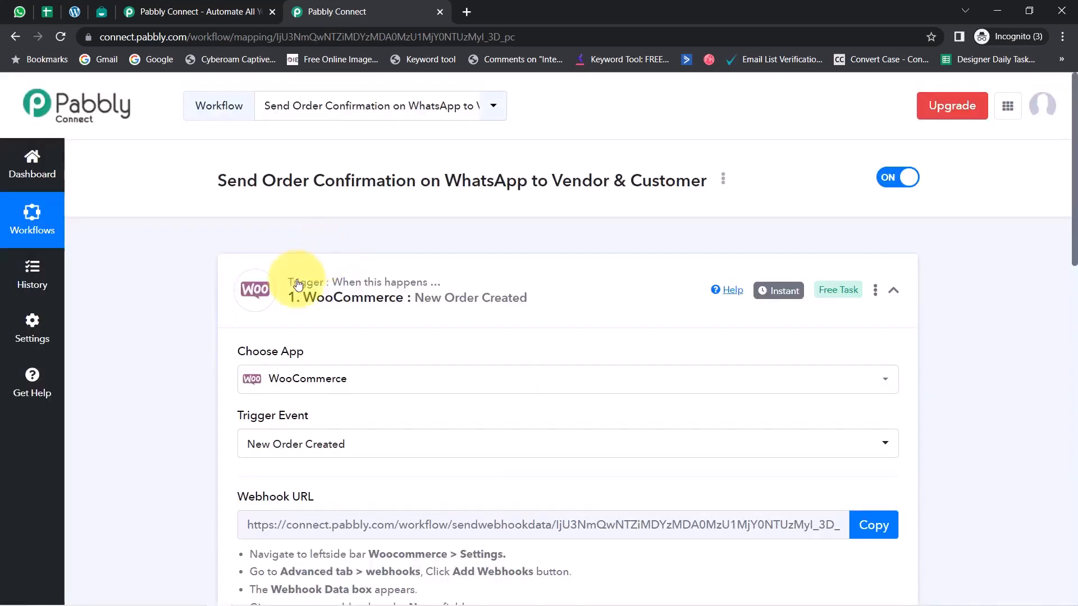
Review the webhook setup instructions under the WooCommerce trigger and copy its webhook URL
left_click_drag(1075, 247, 1068, 339)
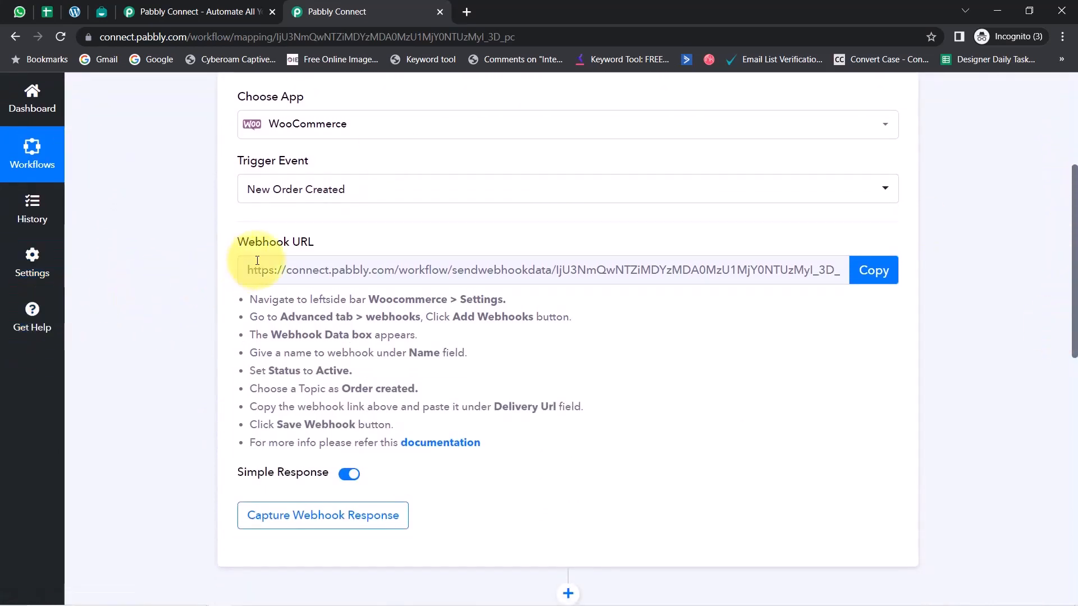
left_click_drag(234, 245, 333, 248)
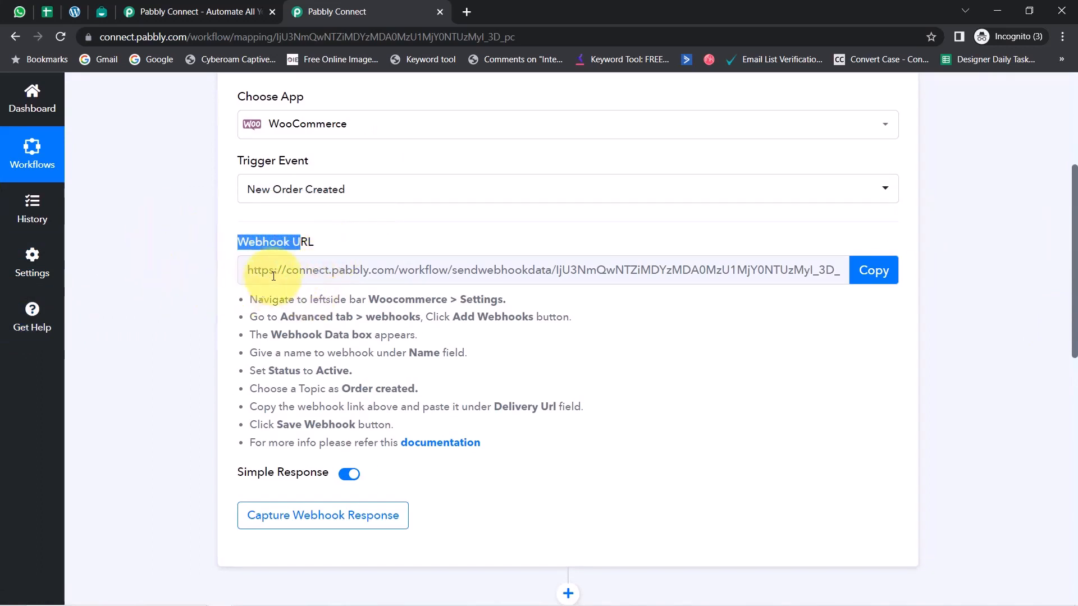
left_click_drag(252, 302, 377, 442)
left_click(327, 369)
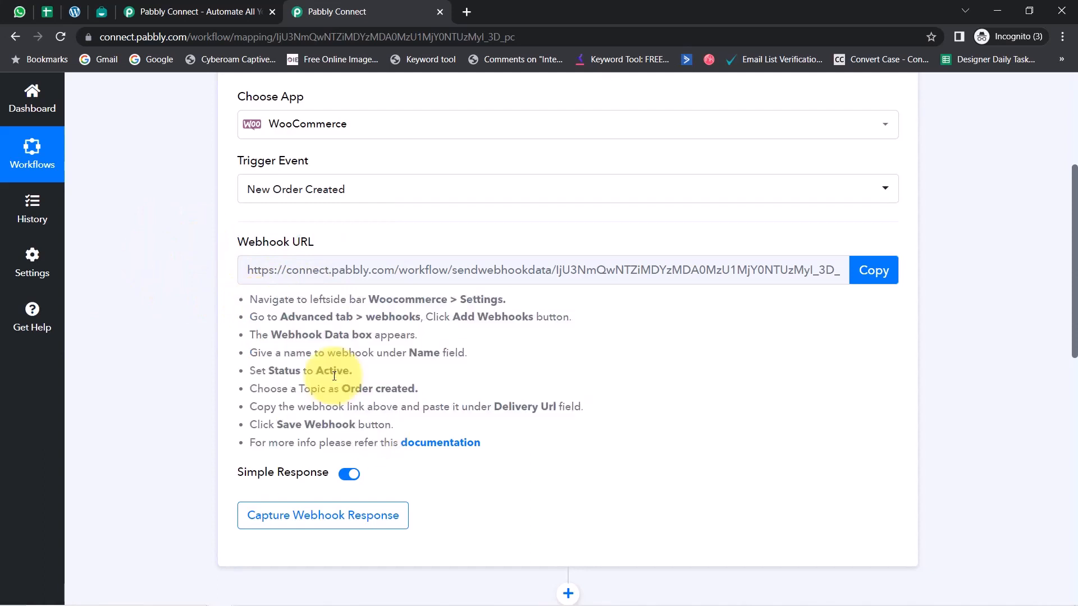
left_click(870, 270)
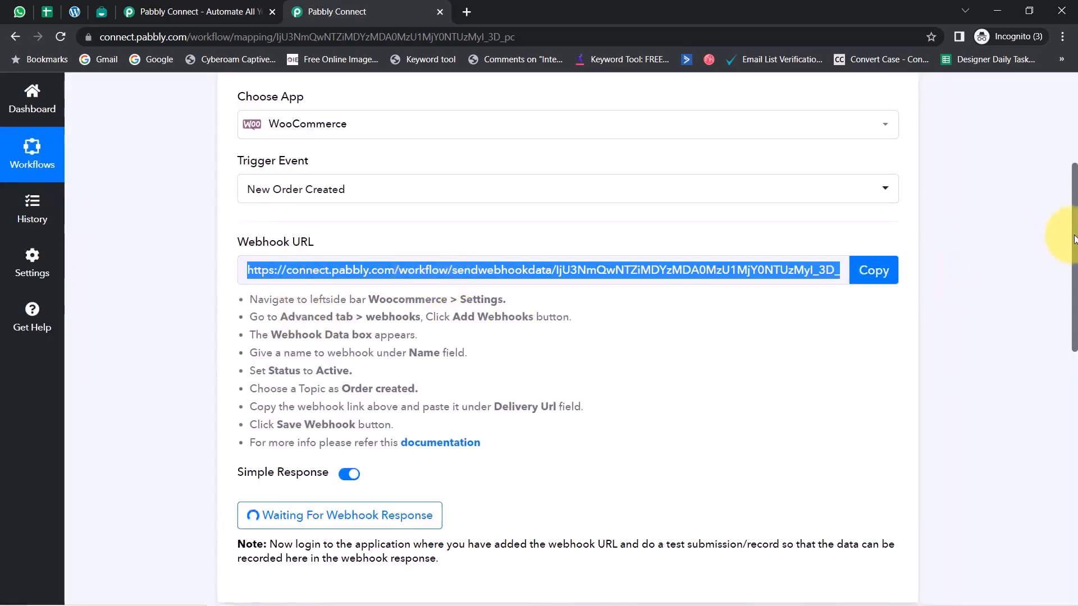
In the WordPress store's WooCommerce advanced settings, start adding a new webhook
scroll(1074, 239, "down", 3)
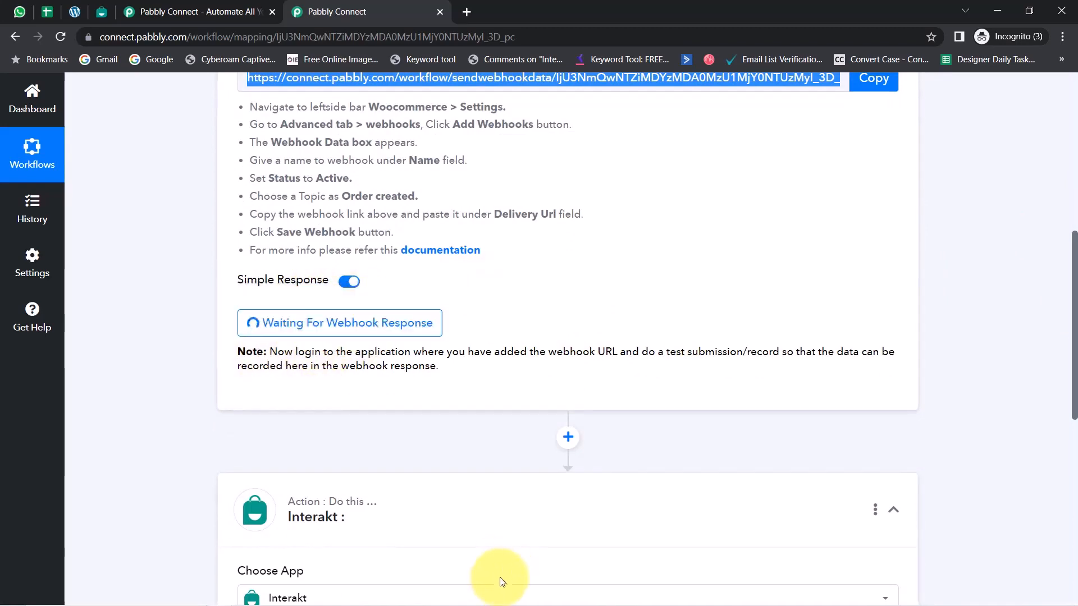
left_click(79, 18)
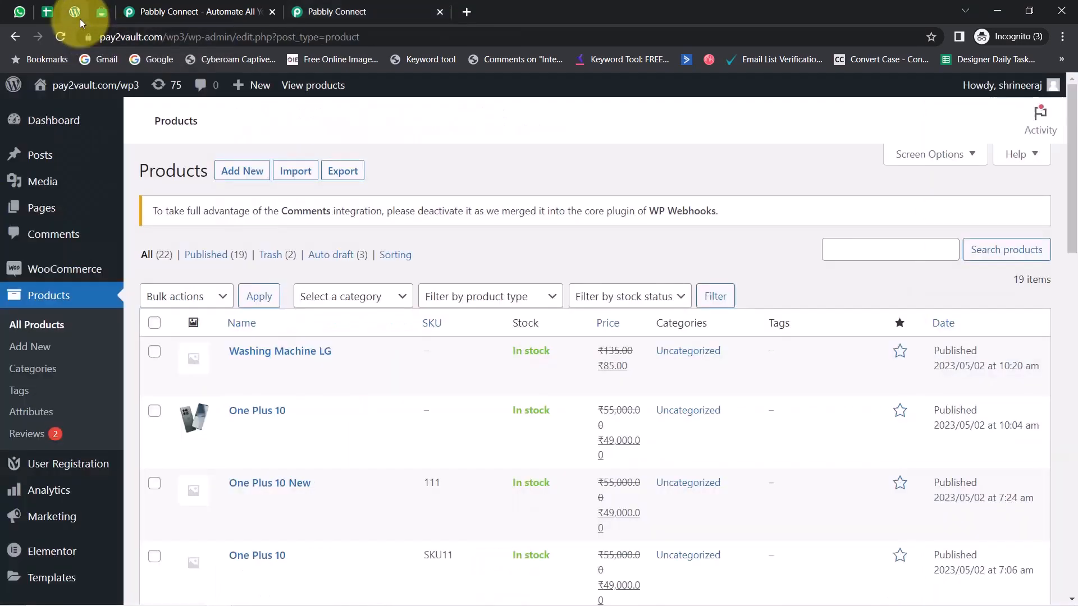
scroll(187, 396, "down", 1)
scroll(187, 396, "down", 2)
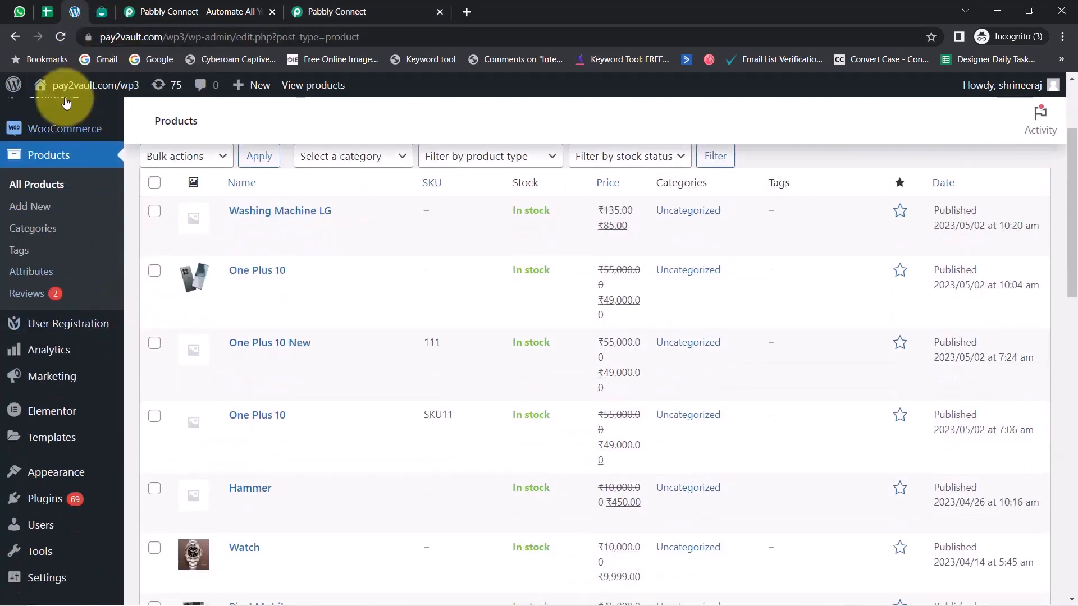
mouse_move(36, 138)
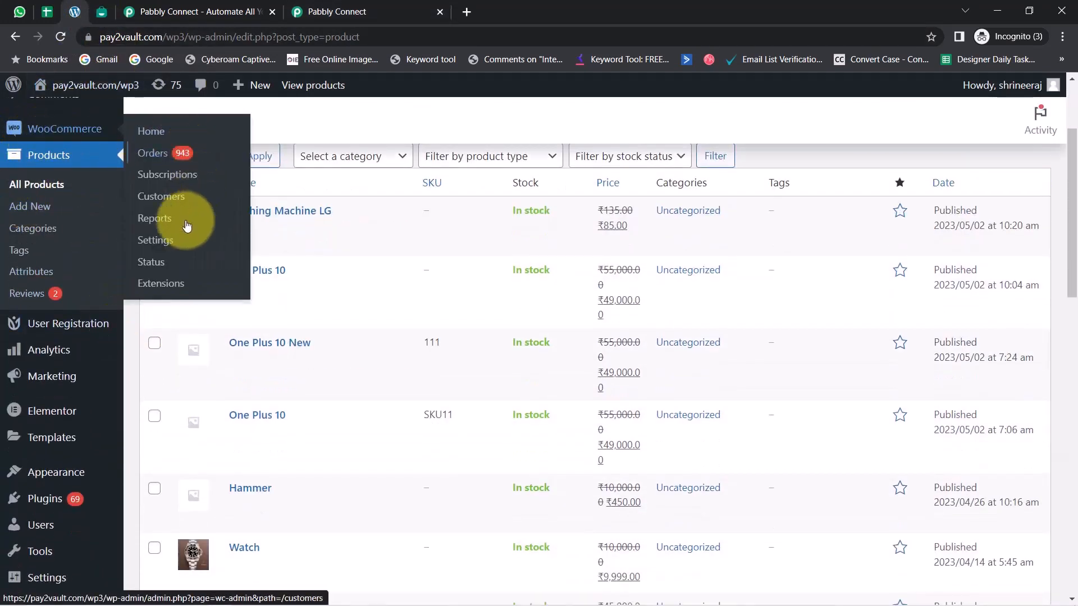
left_click(168, 248)
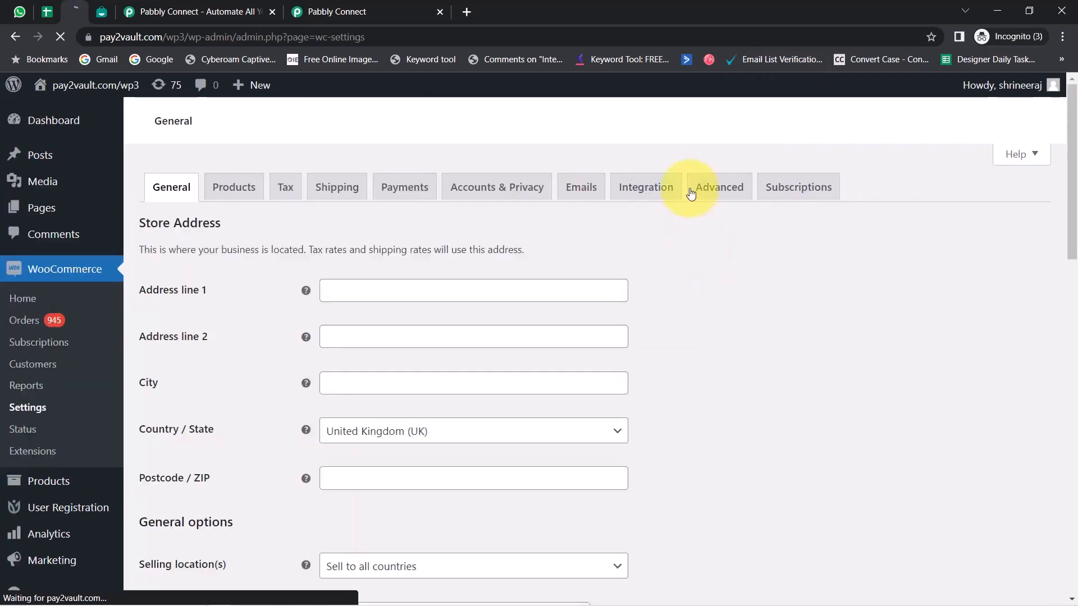
left_click(700, 204)
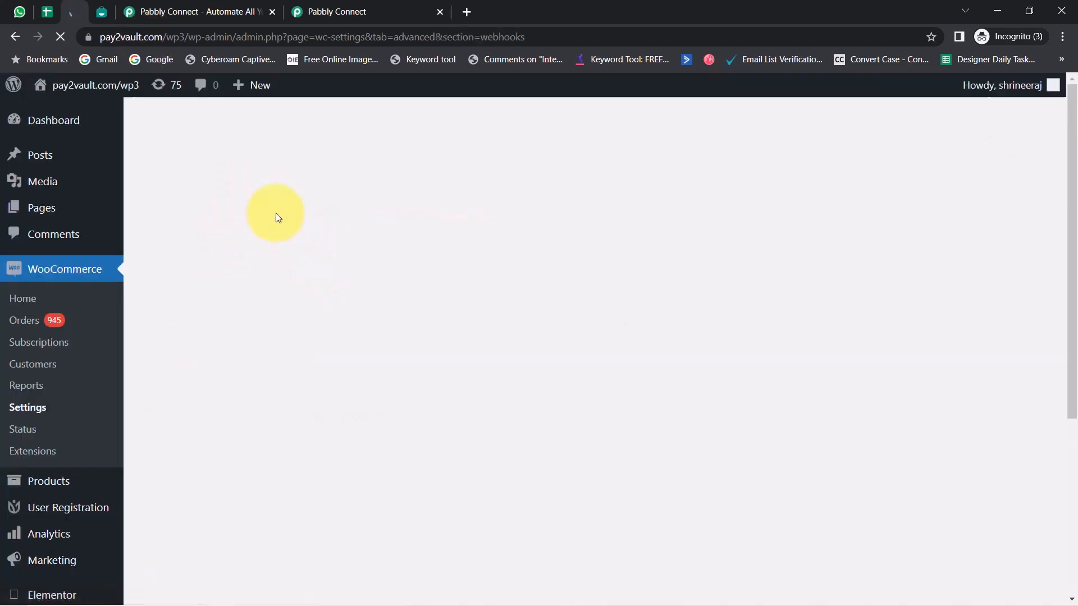
left_click(231, 254)
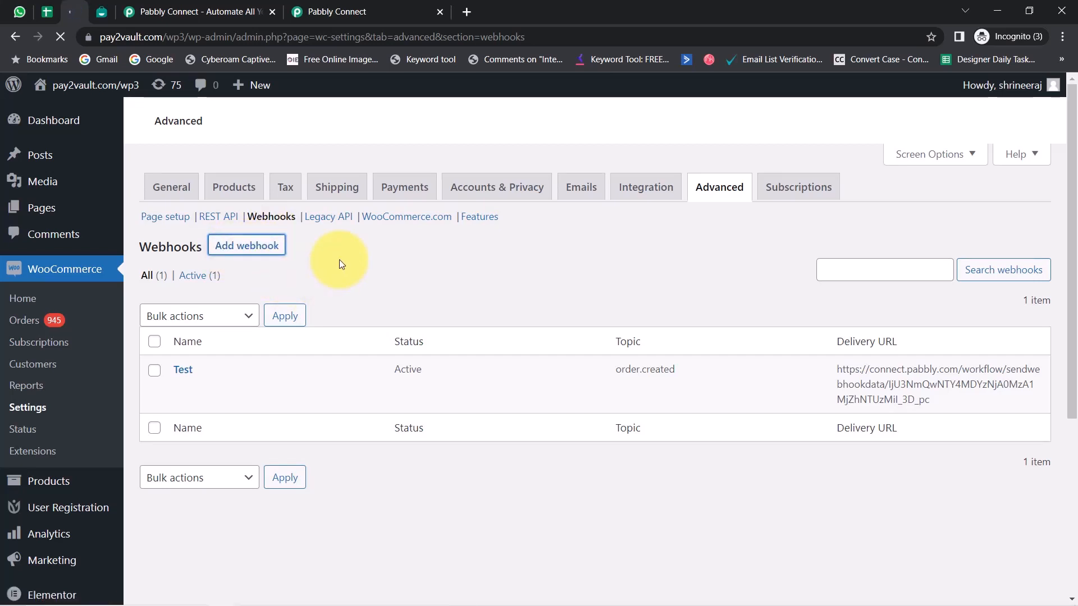
Name the webhook "Connection with Interakt", set its status to Active and its topic to Order created
left_click(363, 289)
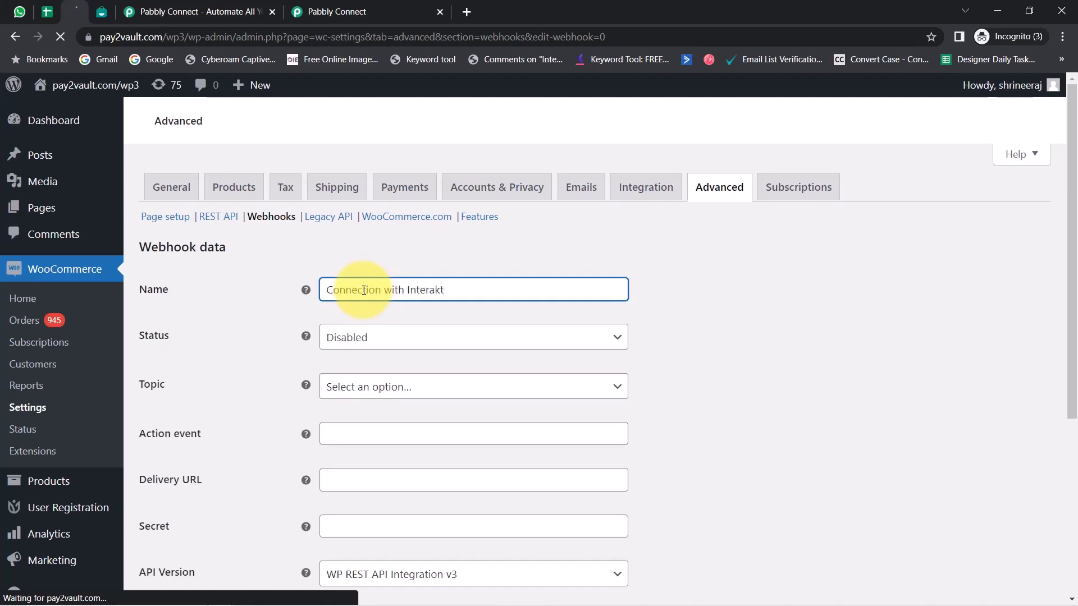
left_click(364, 344)
left_click(353, 344)
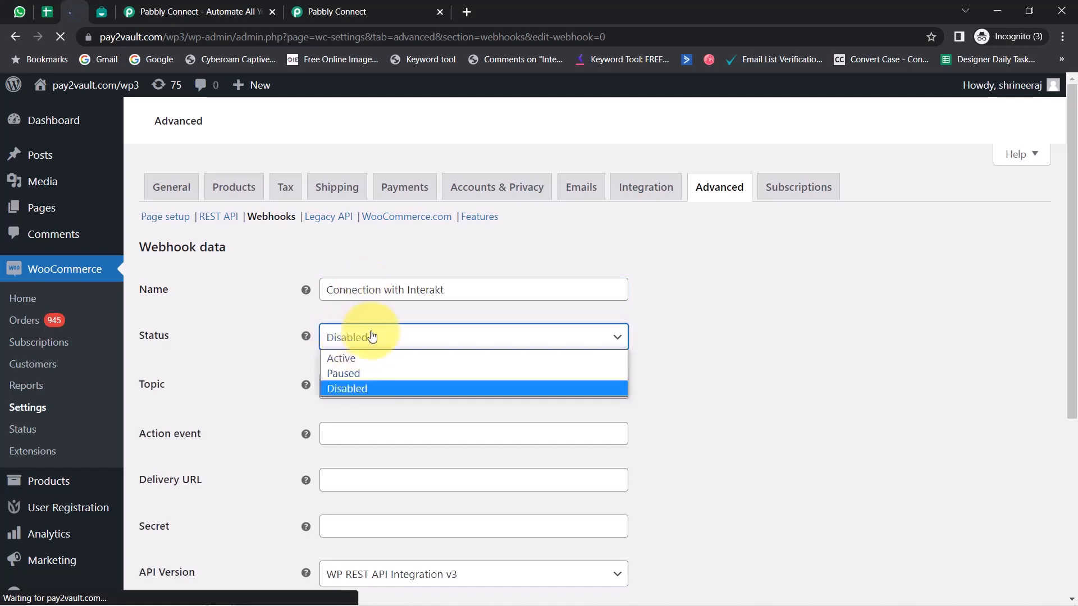
left_click(349, 358)
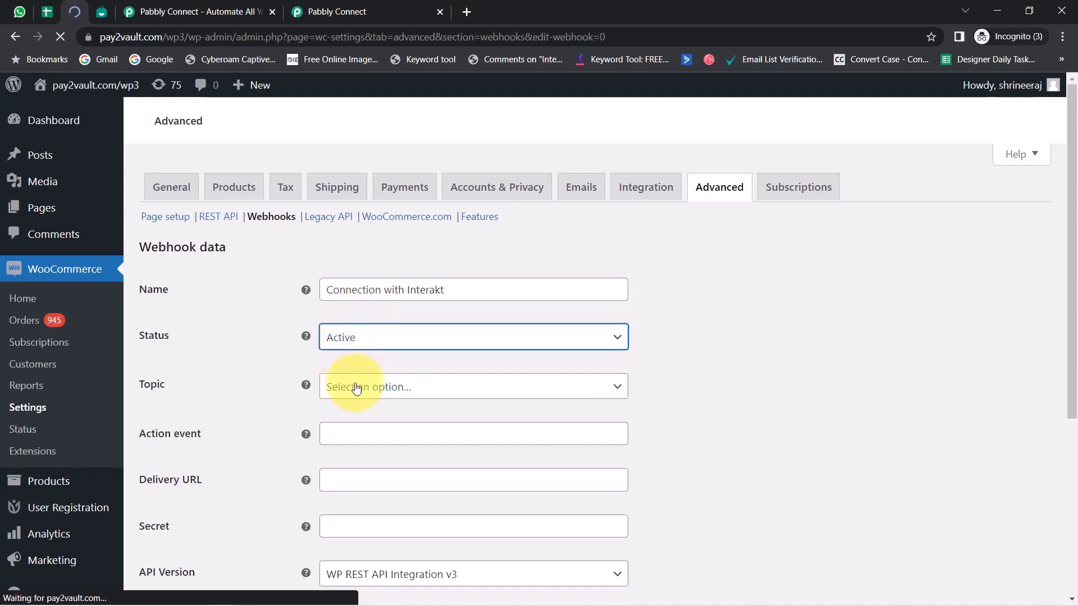
left_click(356, 386)
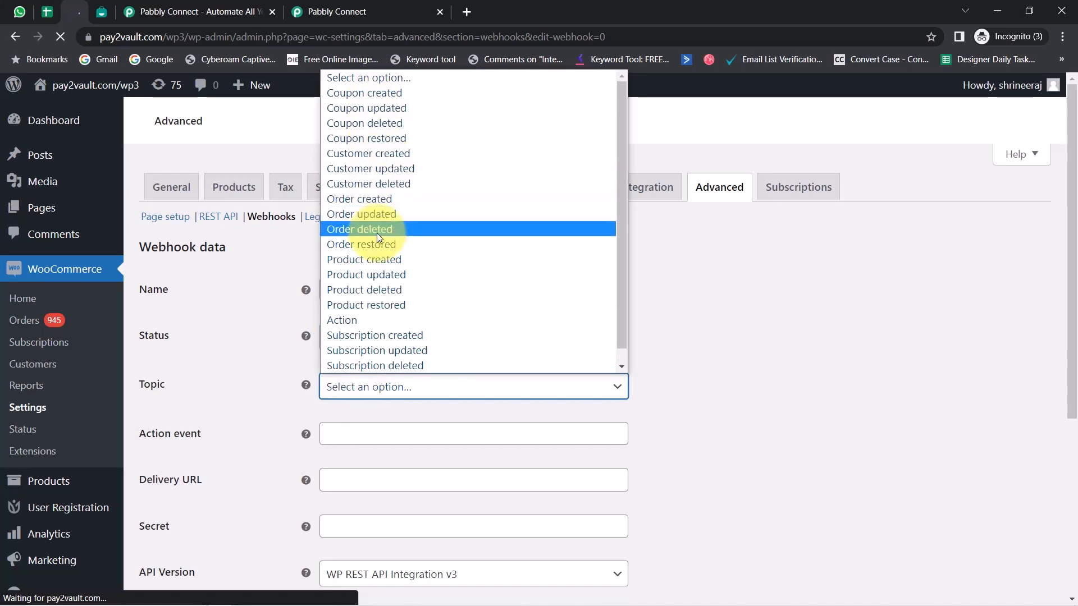
left_click(334, 201)
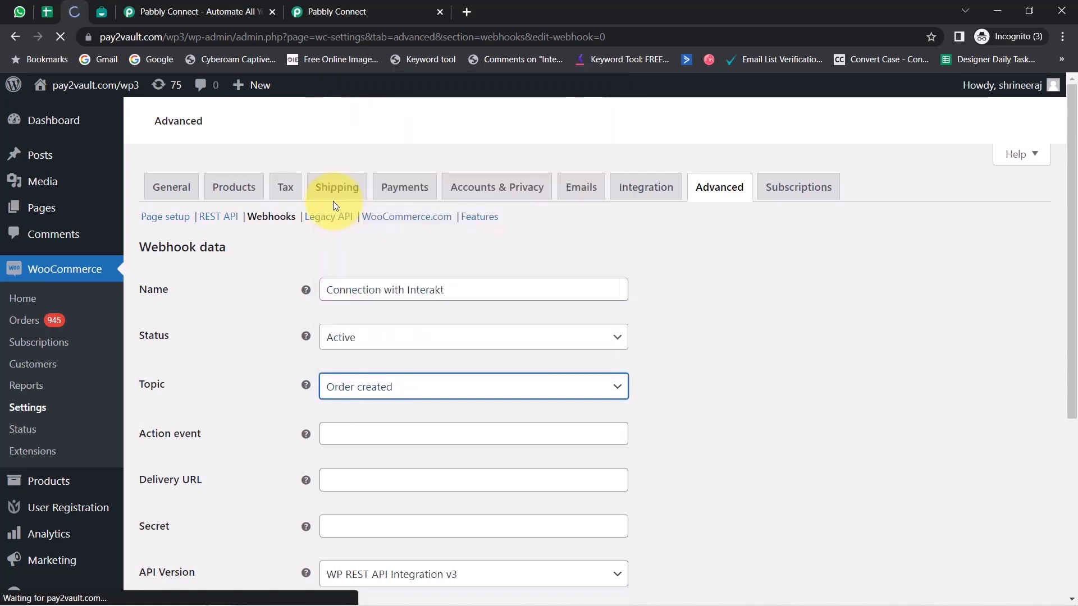
Paste the webhook URL from the Pabbly Connect trigger as the webhook's delivery URL and save the webhook
left_click(334, 7)
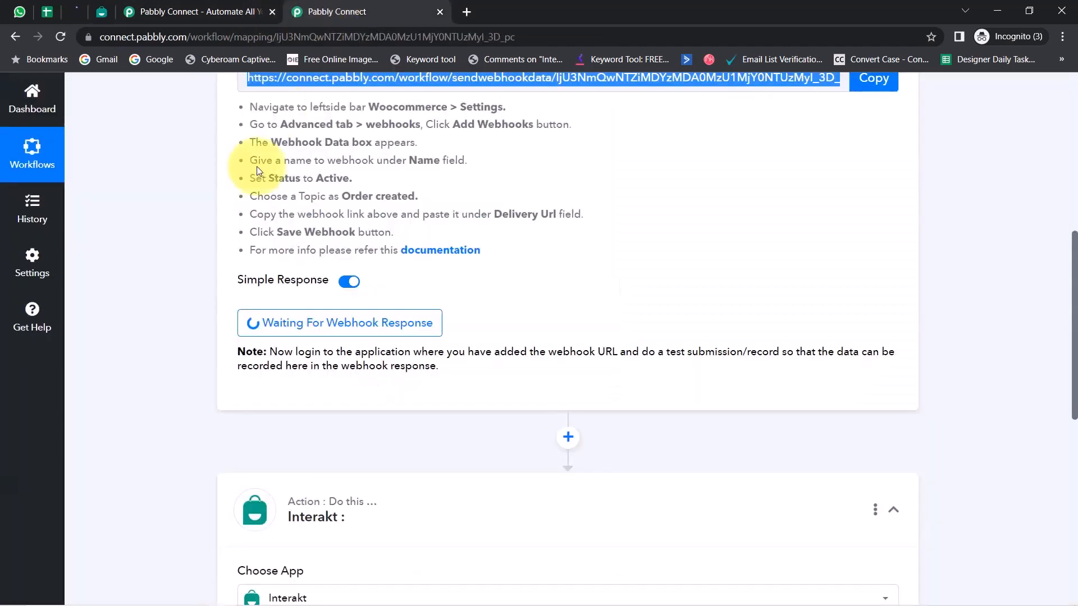
scroll(1069, 320, "up", 3)
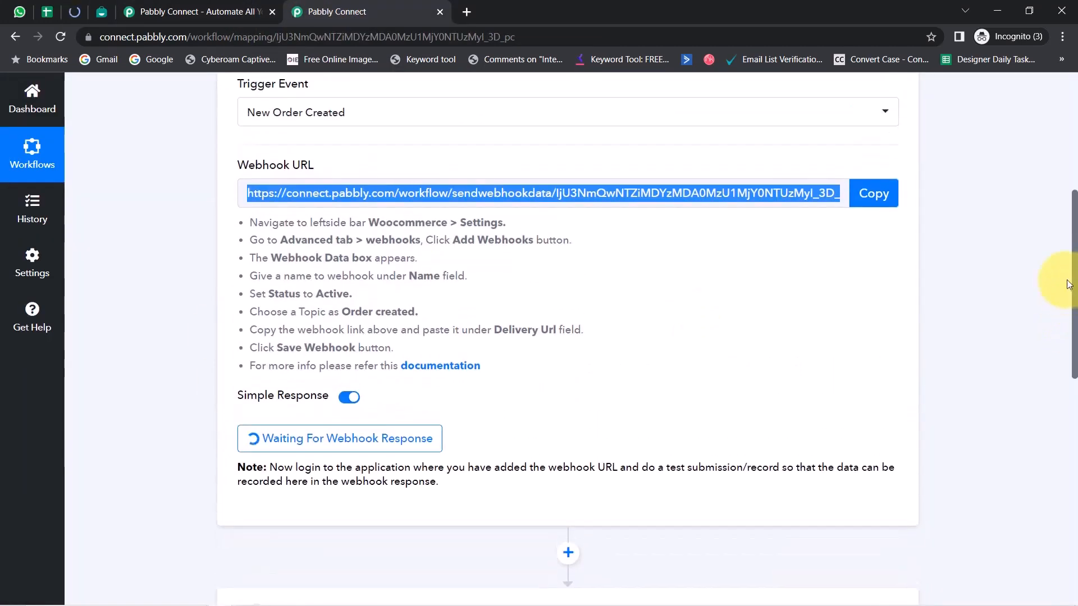
left_click(71, 13)
scroll(233, 319, "down", 2)
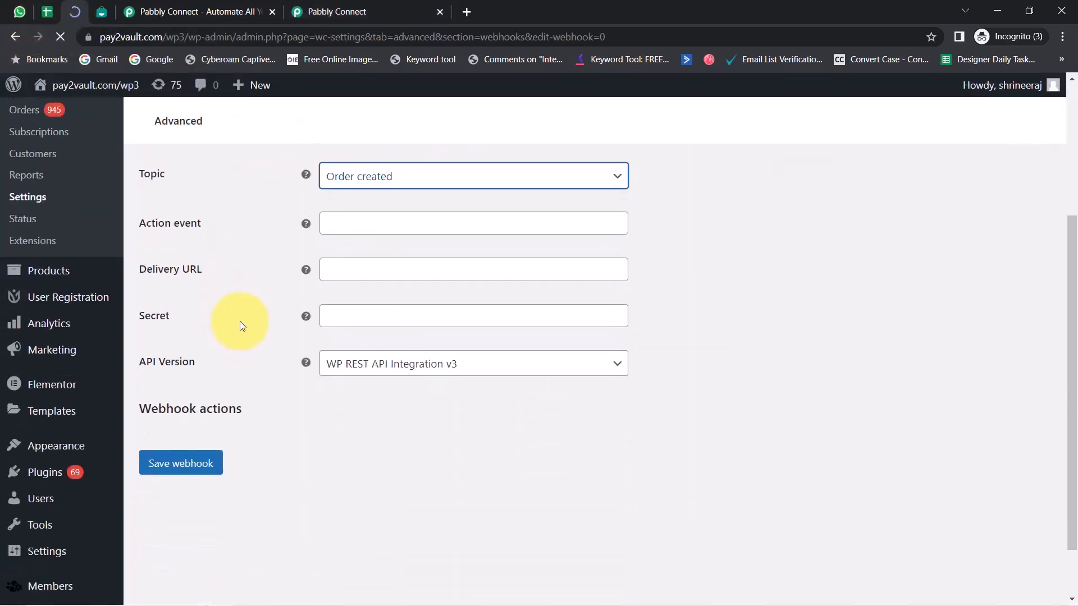
left_click(336, 269)
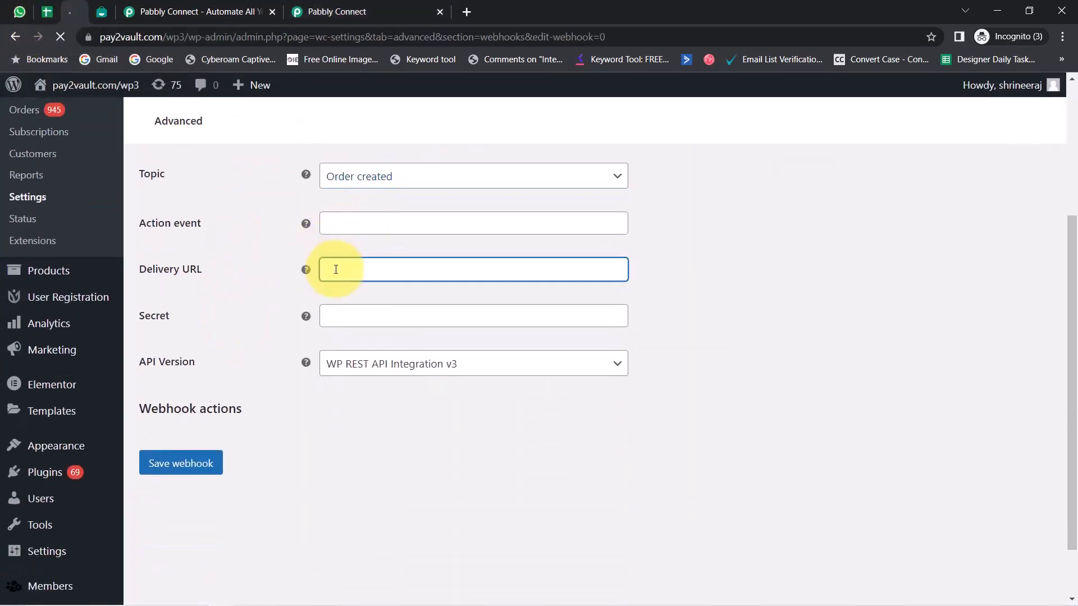
key("ctrl+v")
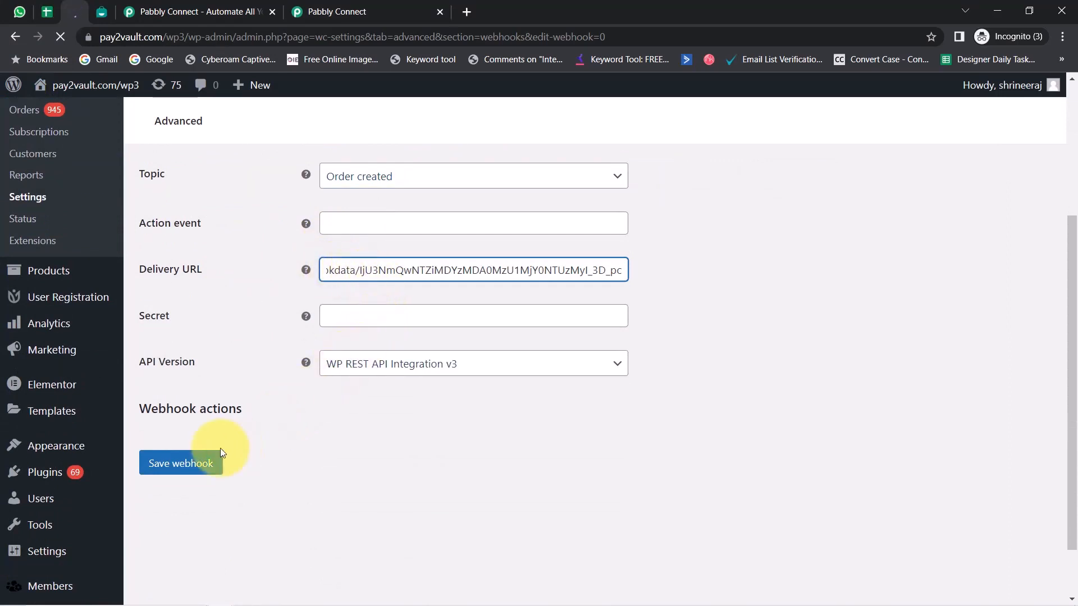
left_click(181, 465)
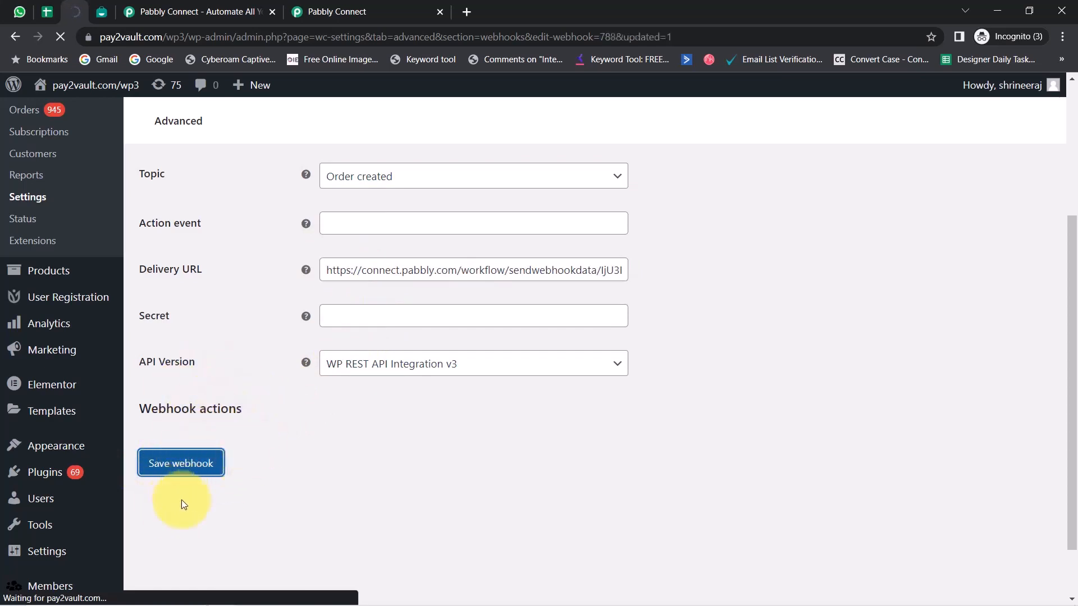
left_click_drag(162, 250, 266, 260)
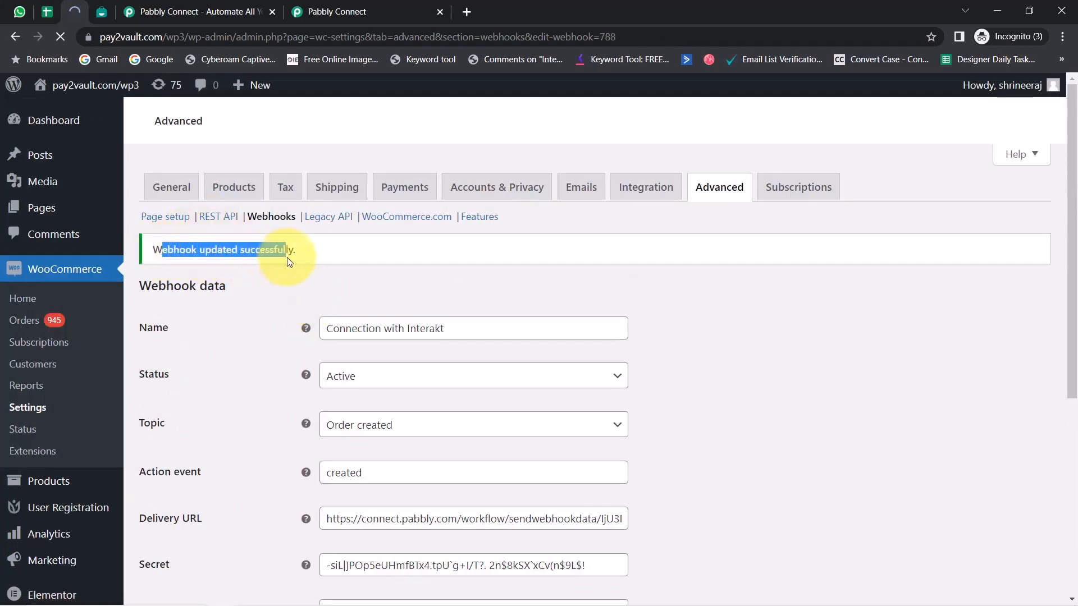
Recapture the WooCommerce trigger's webhook response in Pabbly Connect and read the note about making a test submission
left_click(306, 12)
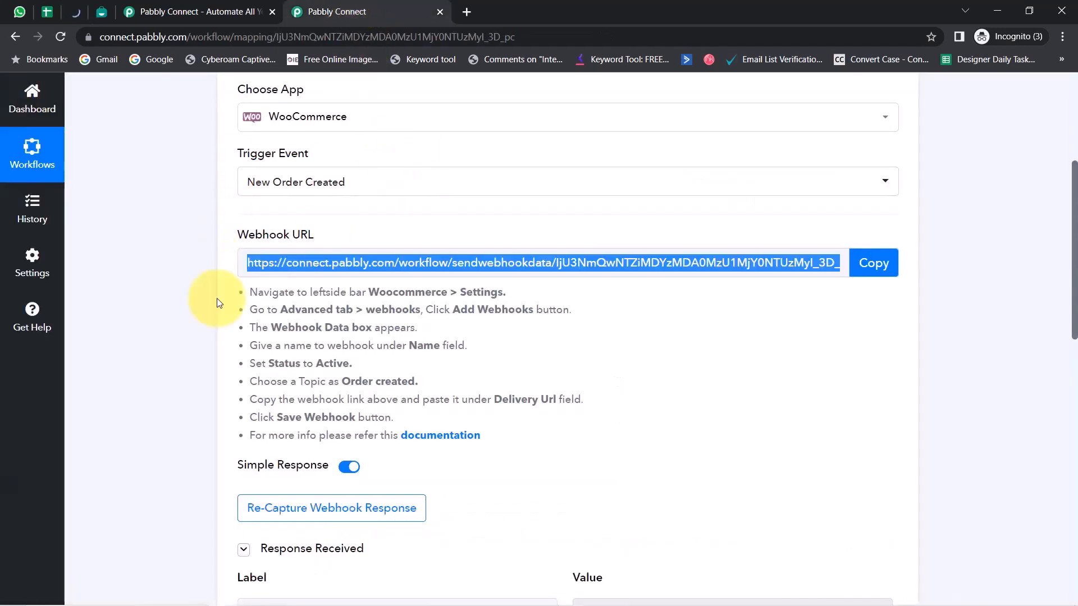
left_click_drag(1074, 306, 1074, 374)
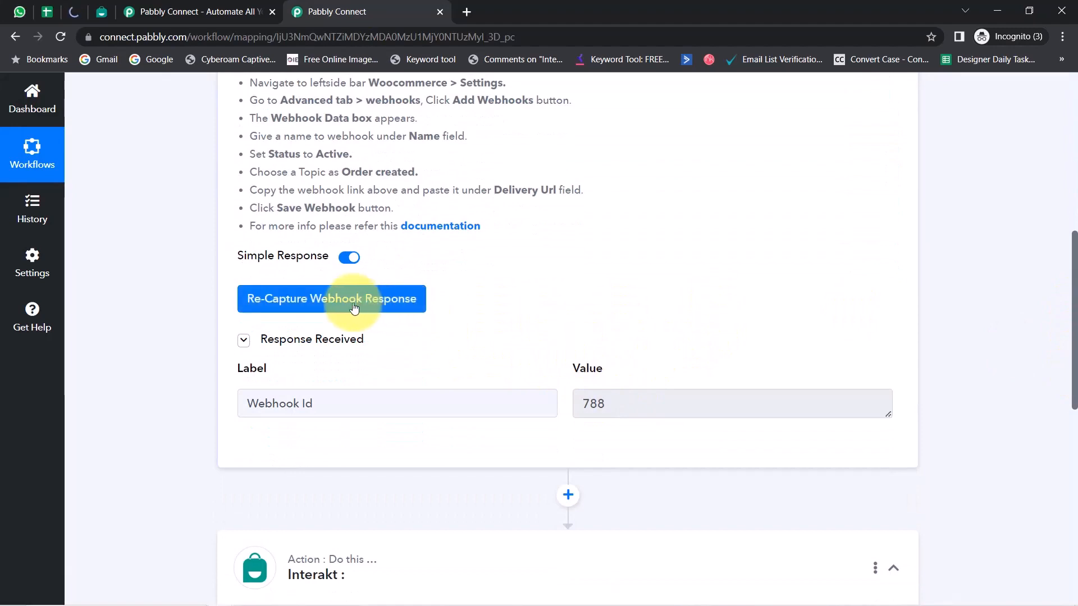
left_click(308, 305)
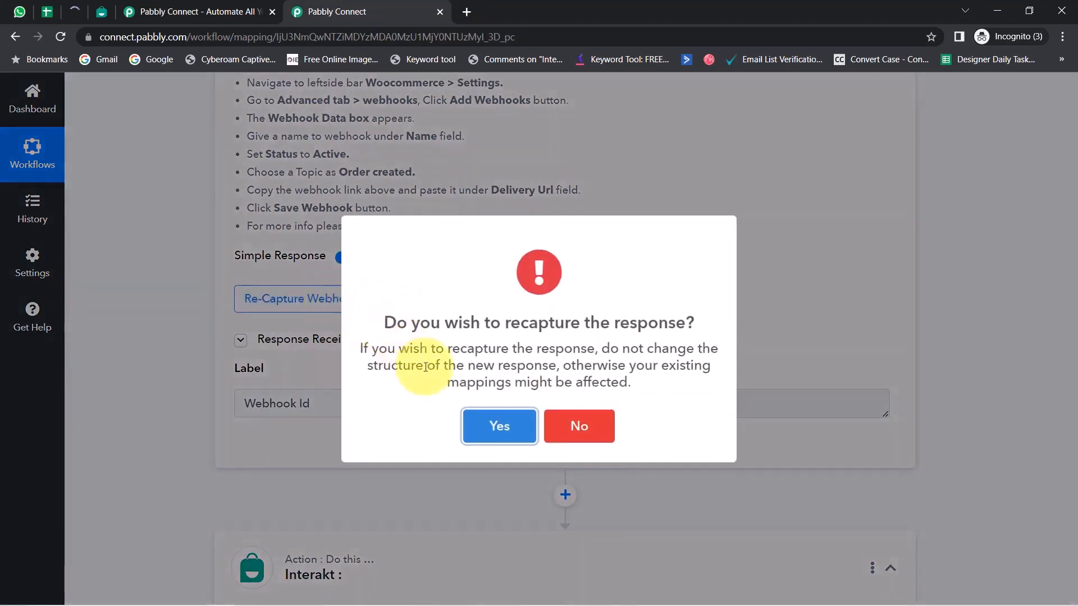
left_click(467, 428)
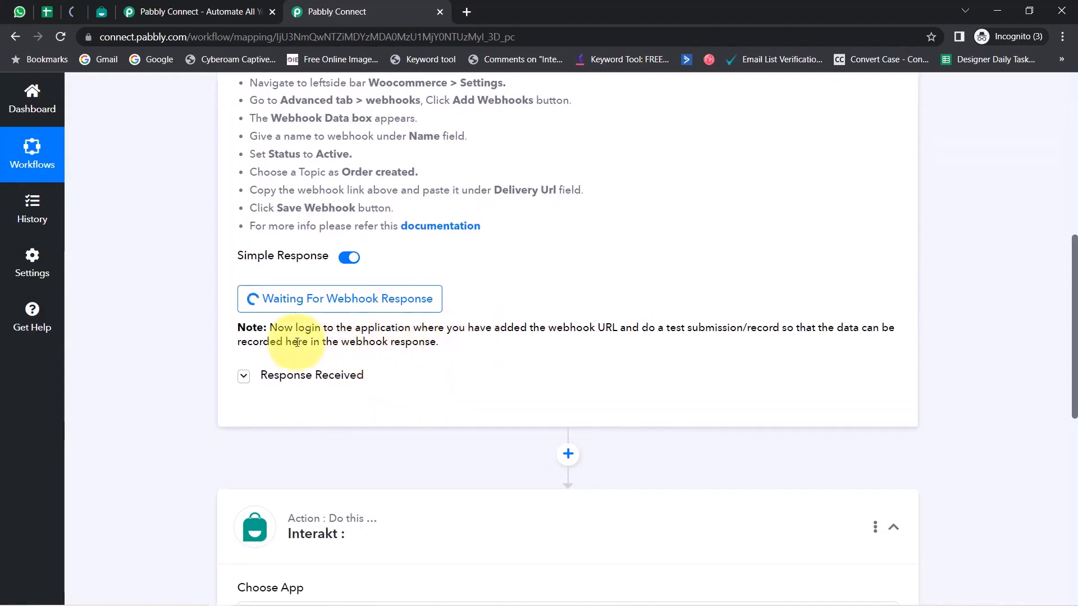
left_click_drag(301, 325, 464, 345)
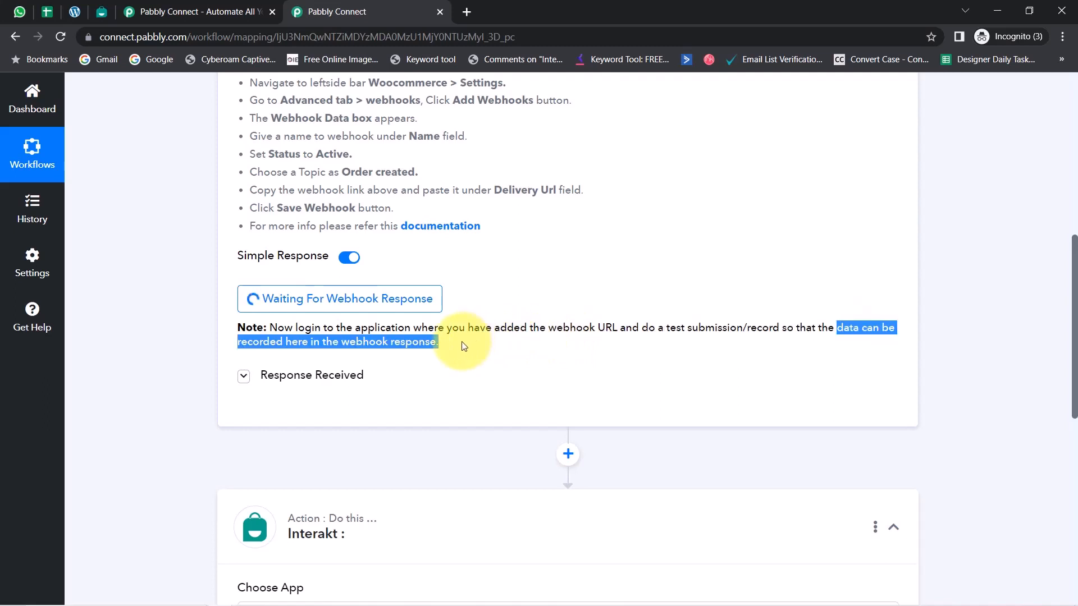
left_click(448, 346)
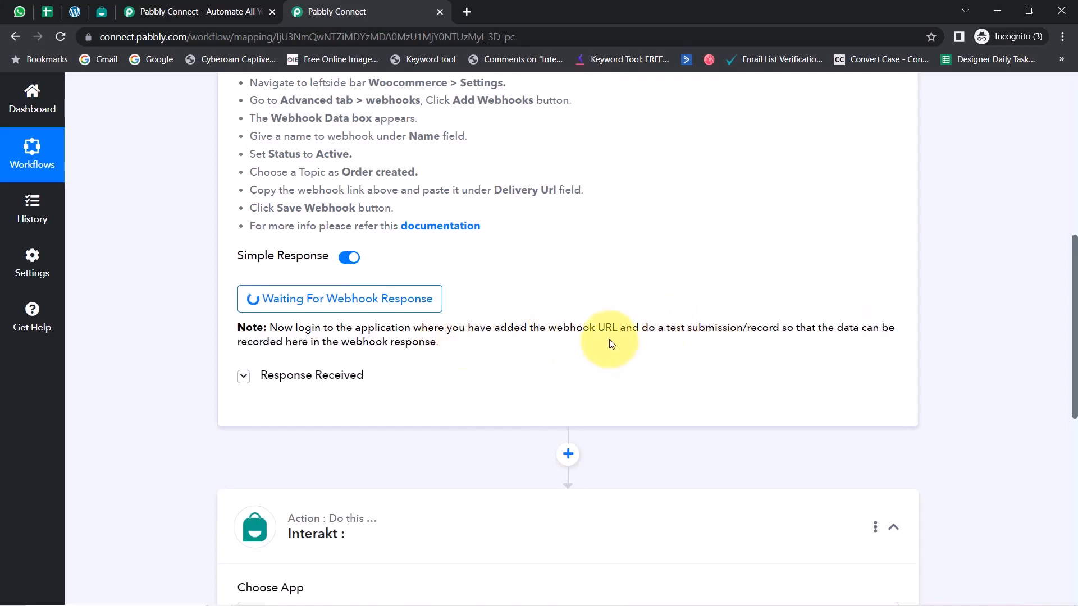
left_click_drag(640, 327, 781, 333)
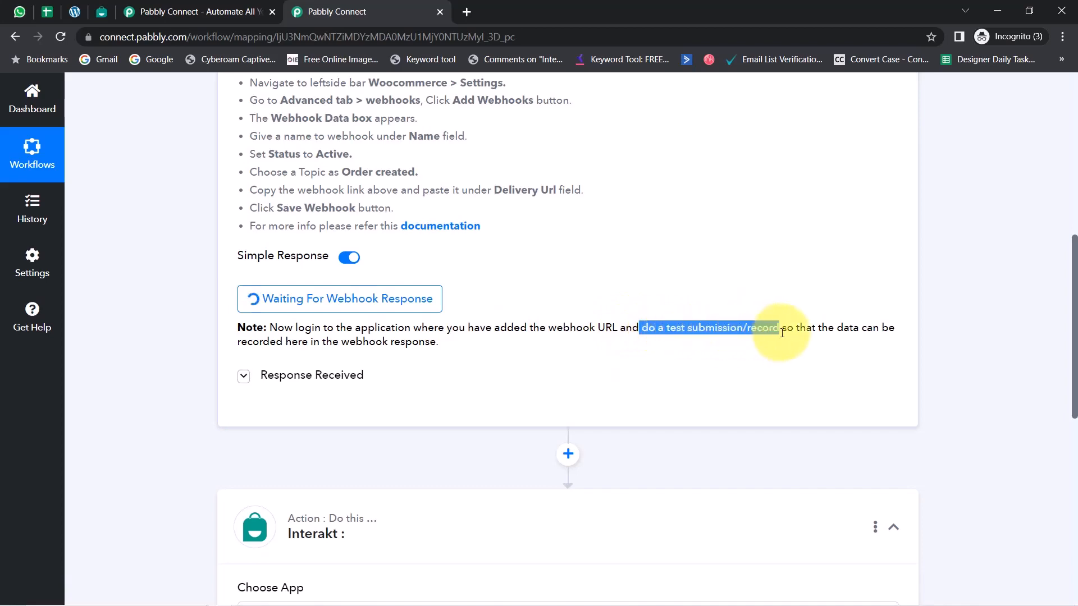
left_click_drag(1074, 358, 1073, 245)
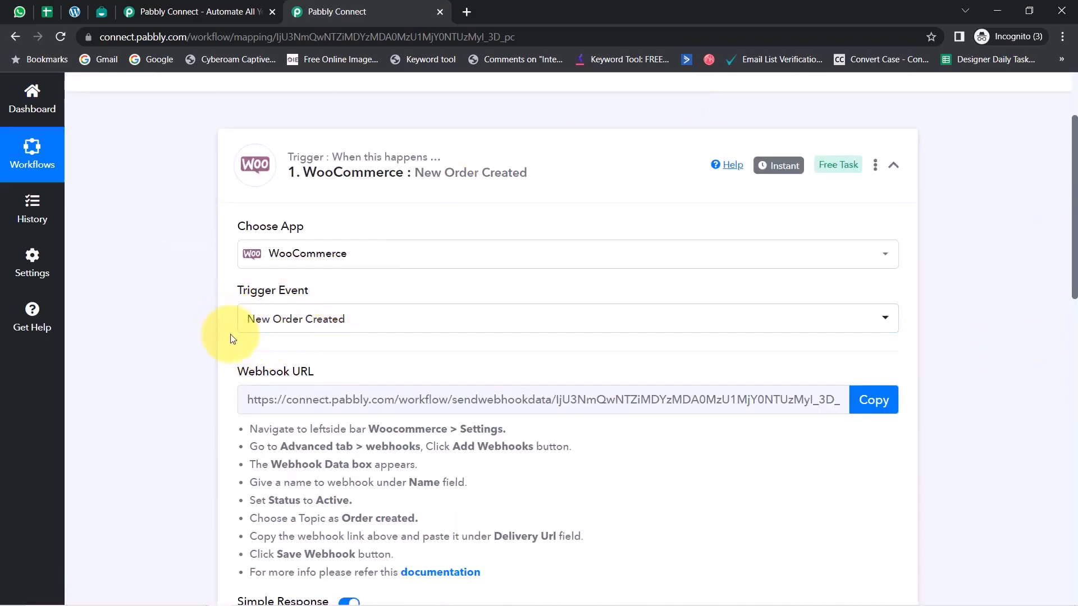
Open the WordPress store's shop page in a new tab and close the Pabbly Connect landing page
left_click(74, 11)
right_click(49, 128)
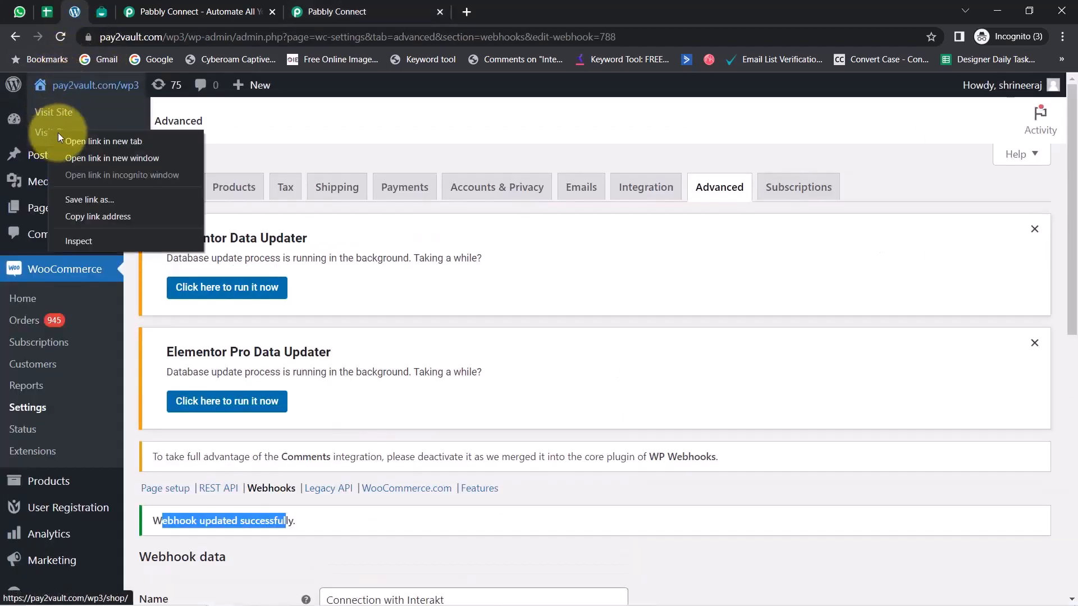
left_click(75, 145)
left_click(173, 7)
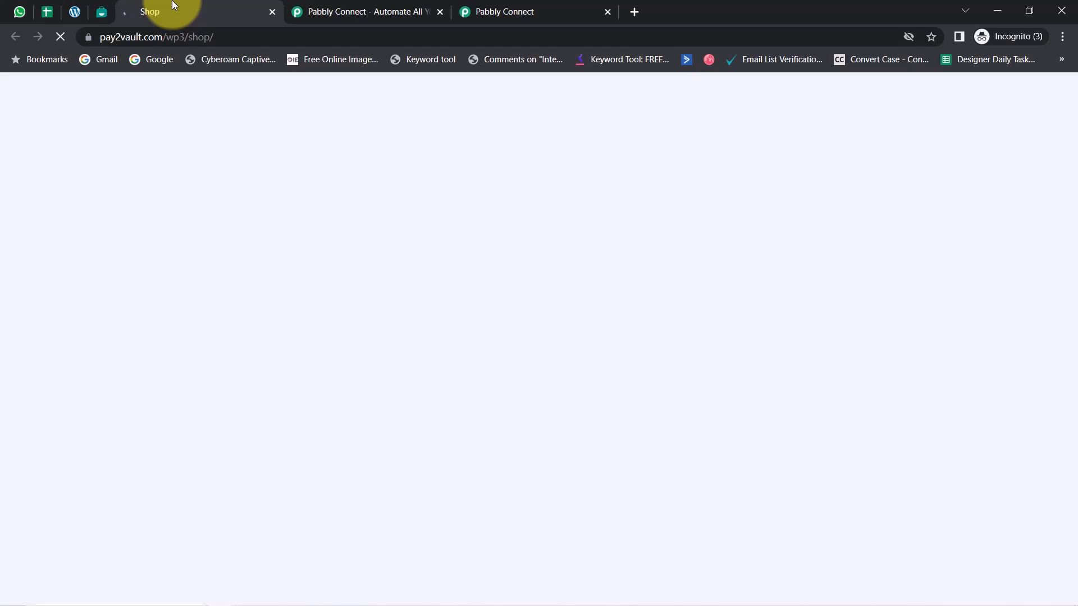
left_click(472, 22)
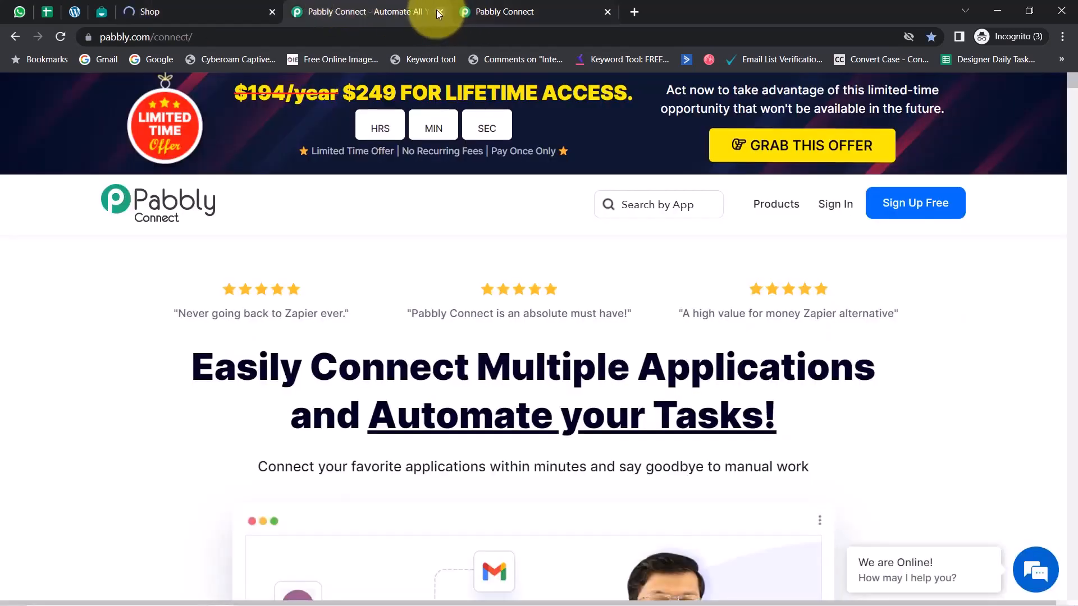
left_click(440, 11)
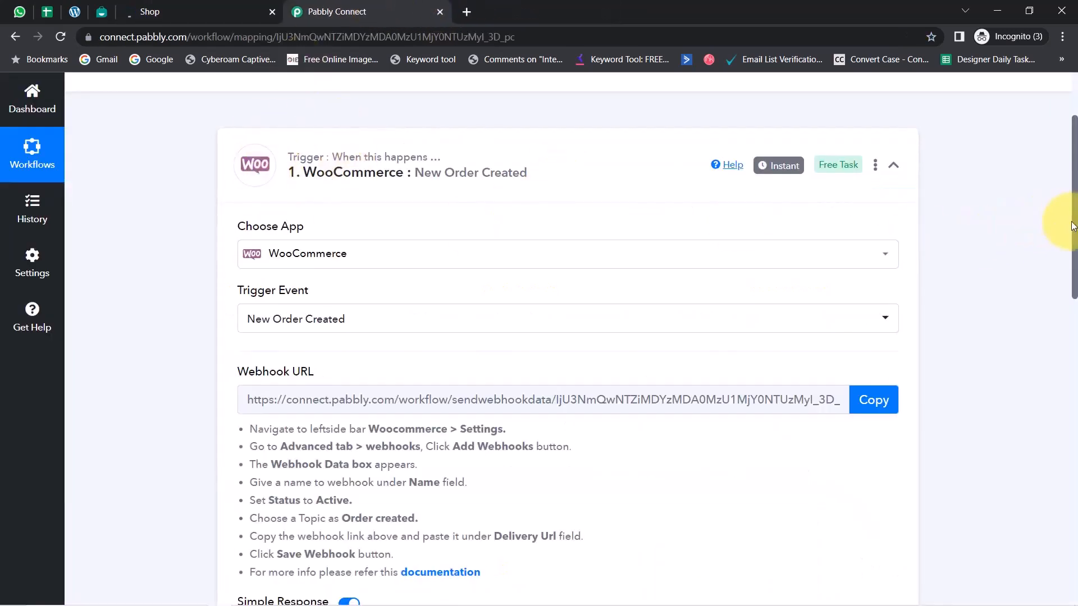
scroll(1071, 224, "down", 7)
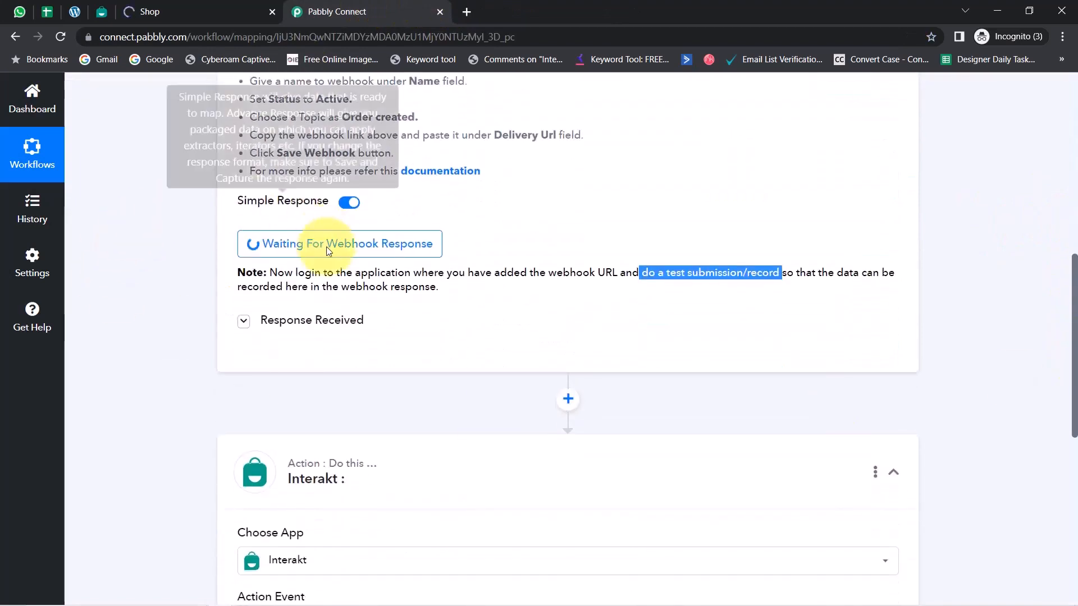
On the shop page, add the One Plus 10 with the product photo to the cart
left_click(150, 8)
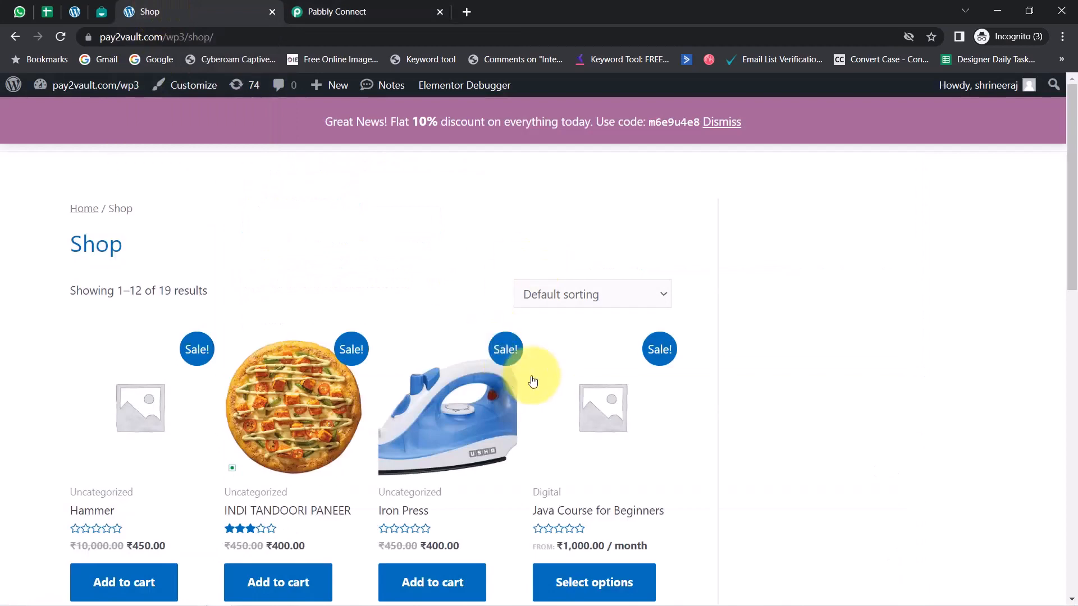
scroll(535, 379, "down", 10)
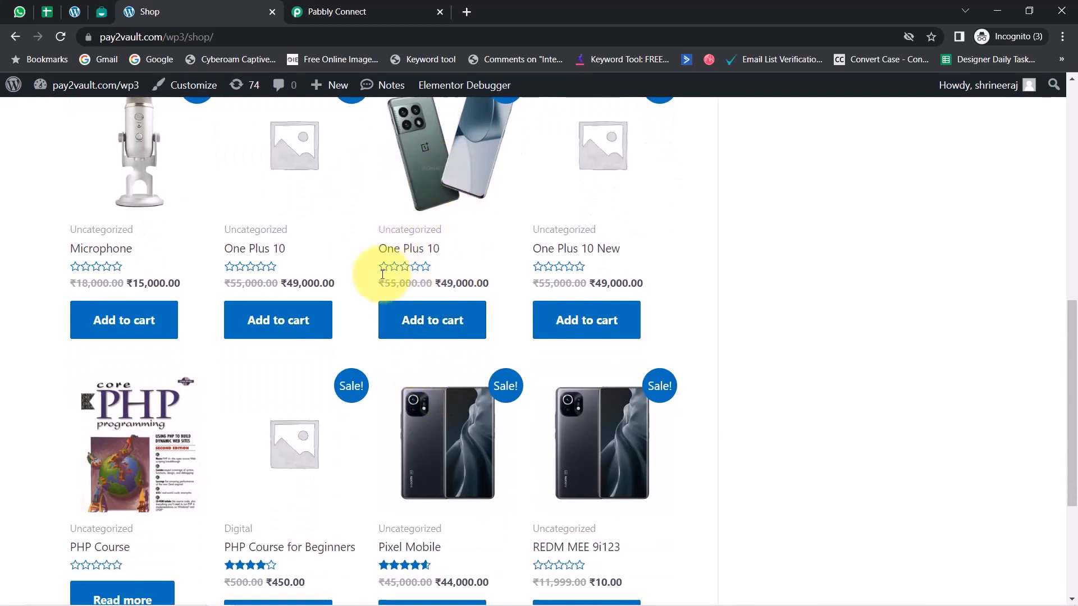
left_click(435, 323)
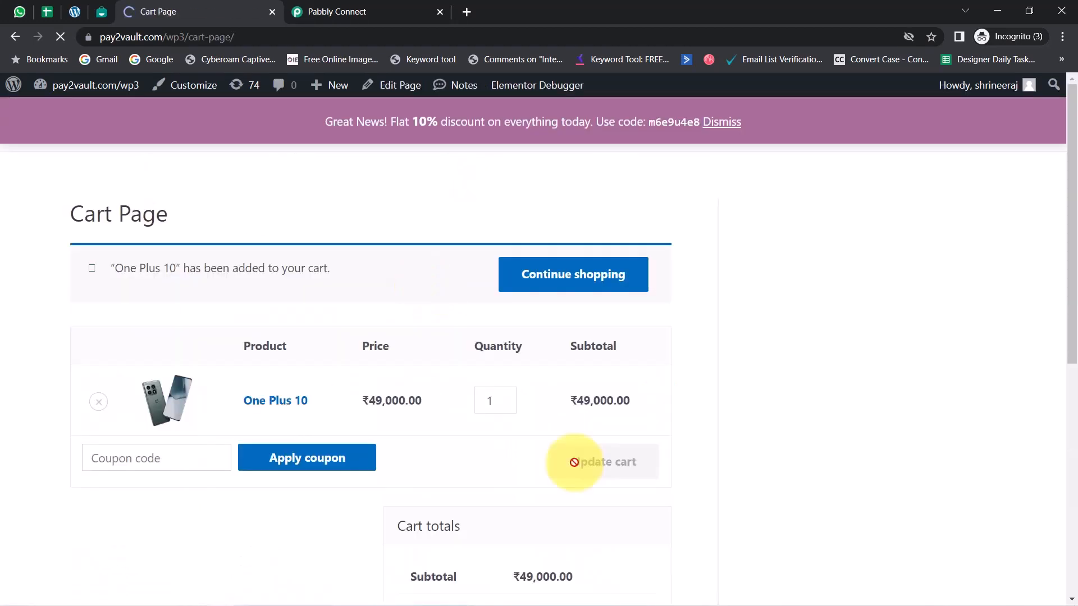
Proceed from the cart to checkout and review the customer's first and last name in the billing details
scroll(569, 464, "down", 5)
left_click(489, 524)
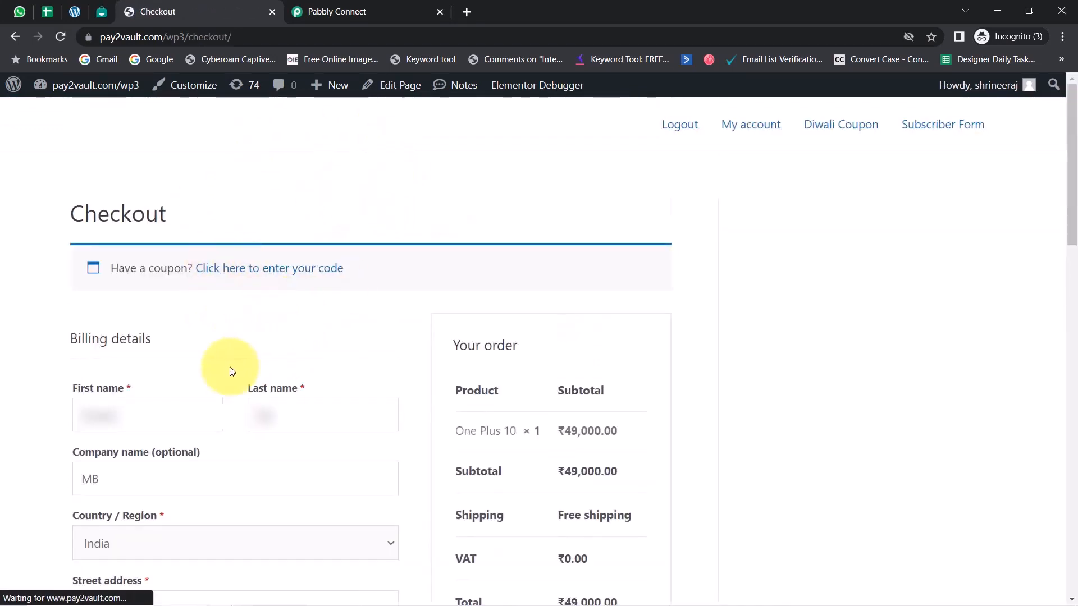
left_click_drag(1069, 150, 1075, 219)
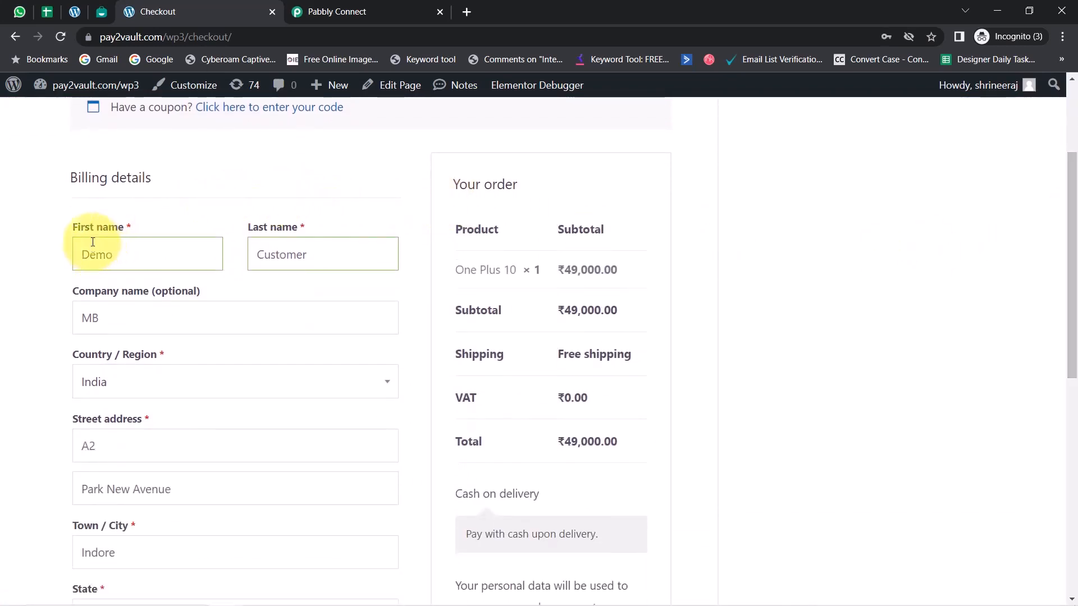
double_click(140, 258)
left_click_drag(257, 254, 286, 253)
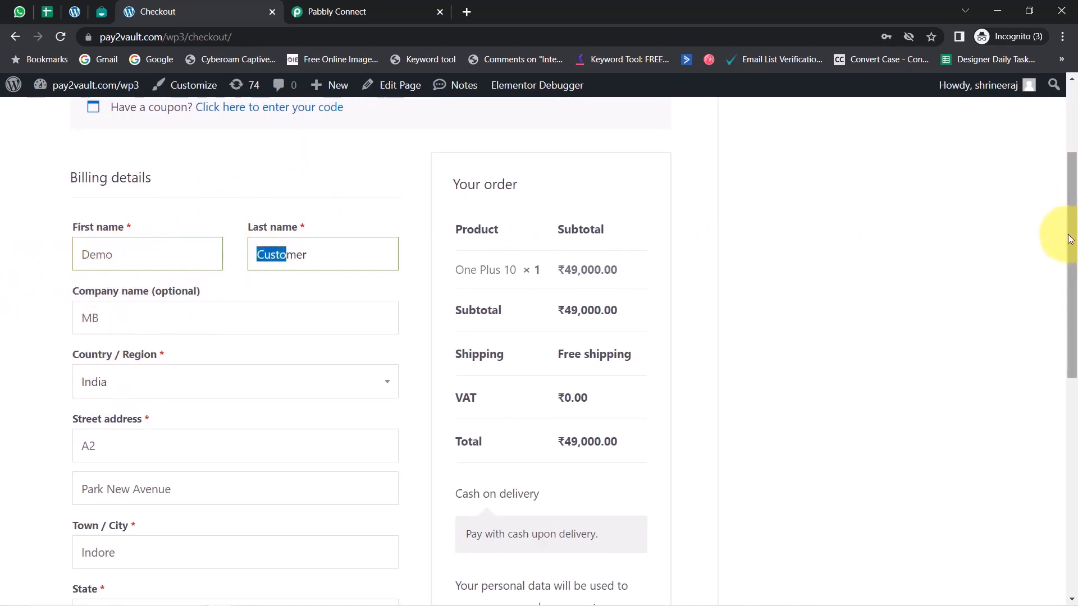
Check the billing phone and email address, place the One Plus 10 order, and read the order confirmation
left_click_drag(1073, 239, 1074, 412)
left_click_drag(109, 312, 192, 327)
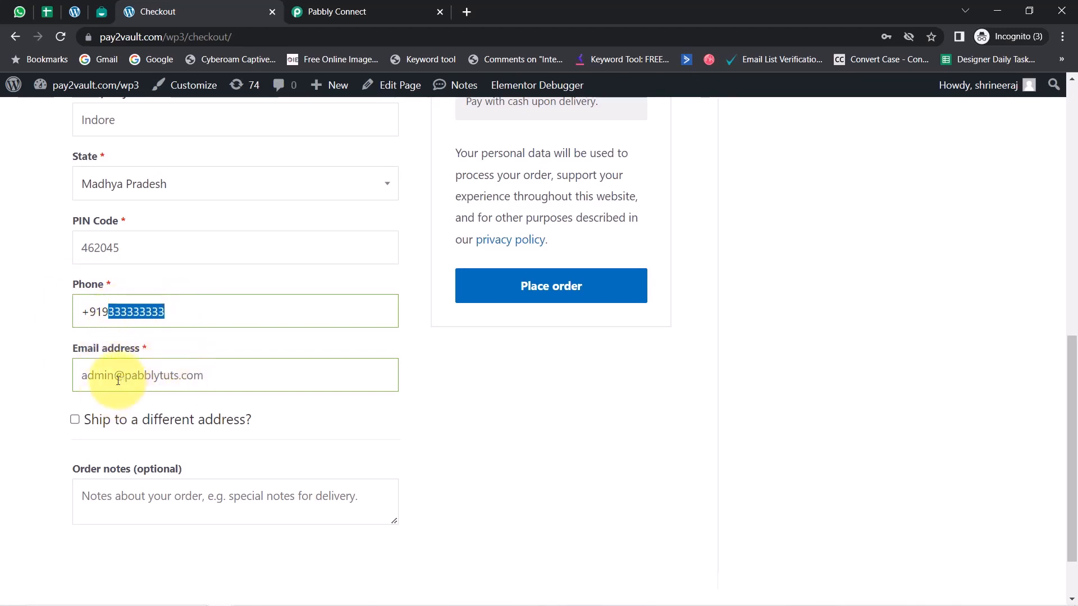
left_click_drag(94, 377, 219, 386)
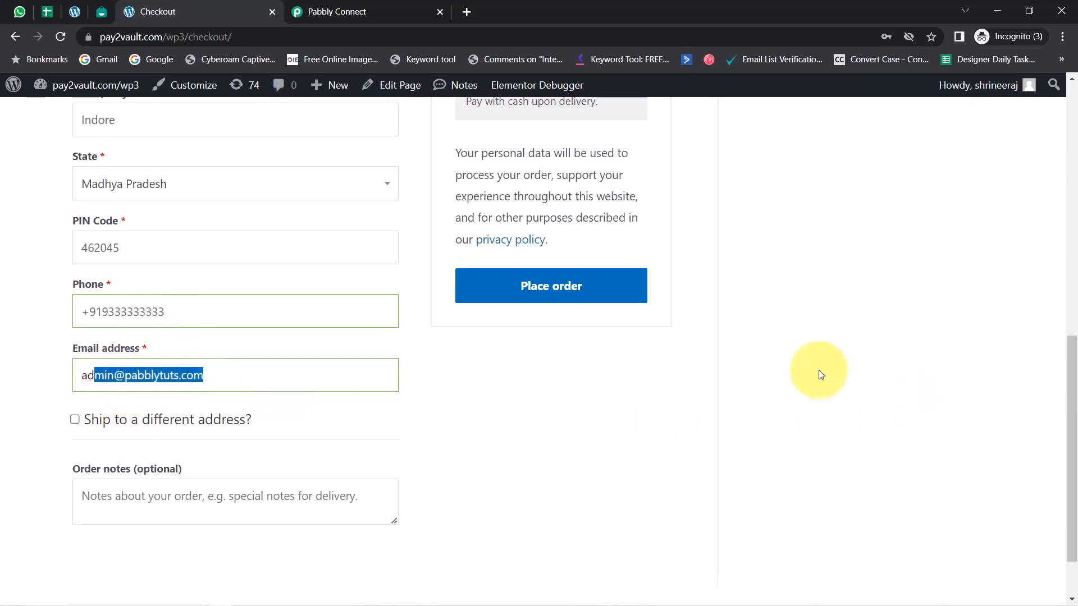
left_click(518, 293)
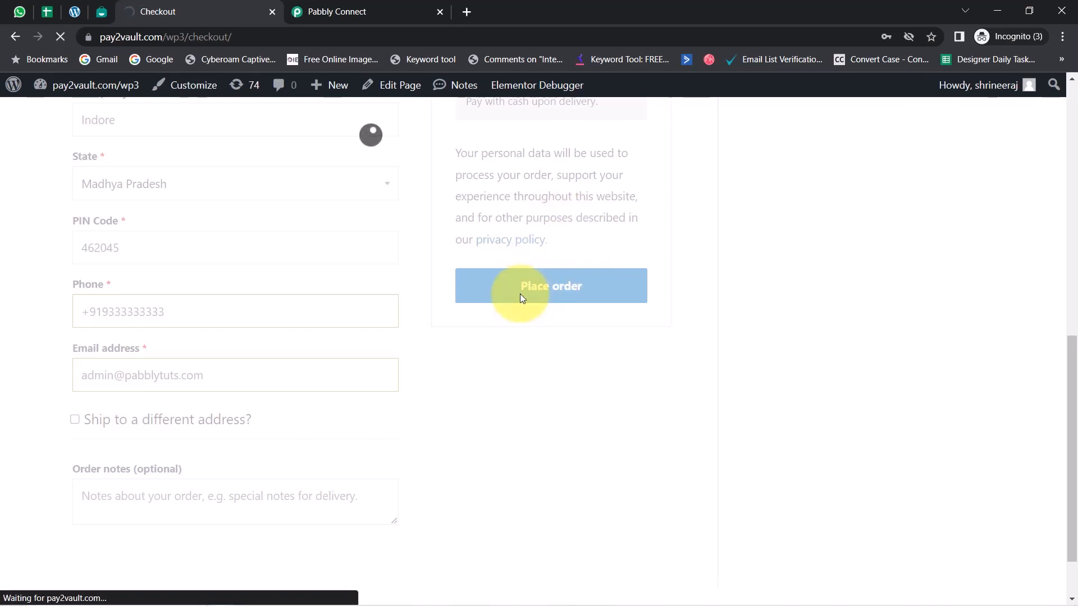
left_click_drag(76, 254, 270, 254)
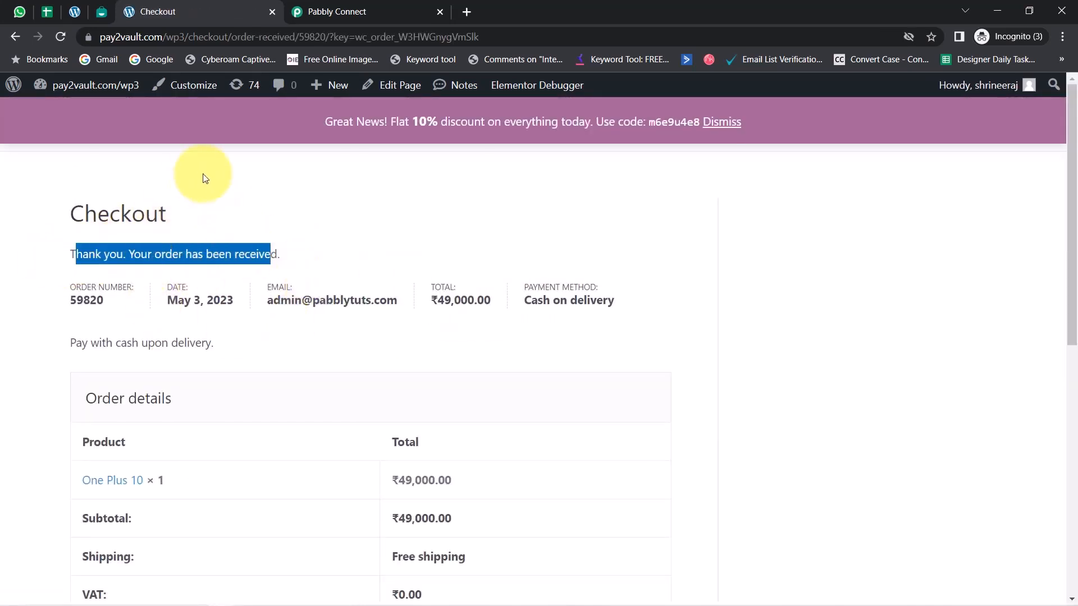
Switch to the Pabbly Connect workflow and examine the shipping postcode and shipping name fields in the received webhook response
left_click(317, 12)
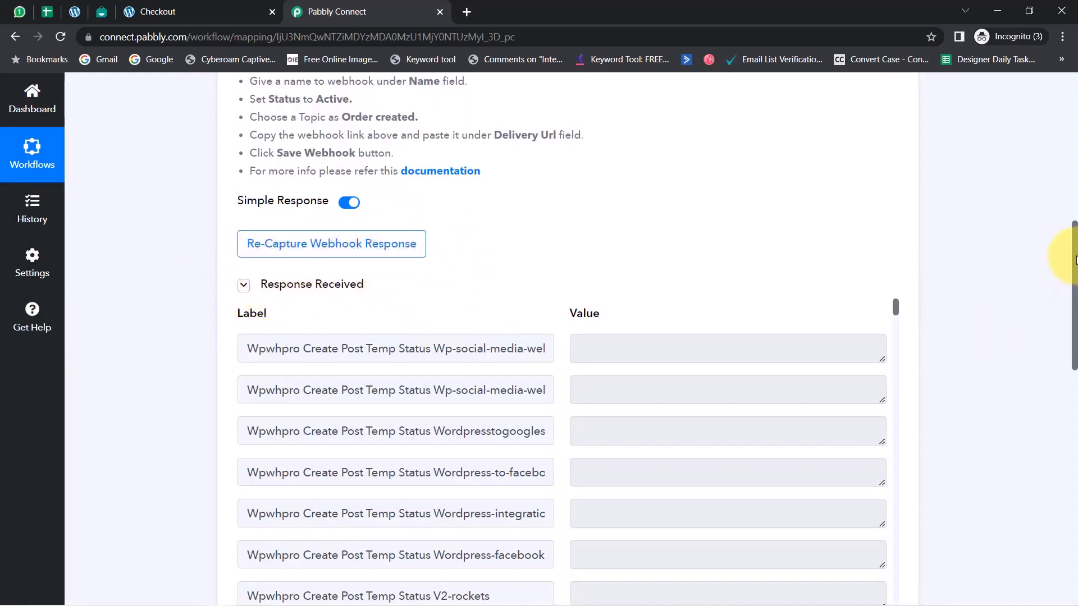
scroll(1070, 261, "down", 1)
left_click_drag(893, 235, 897, 349)
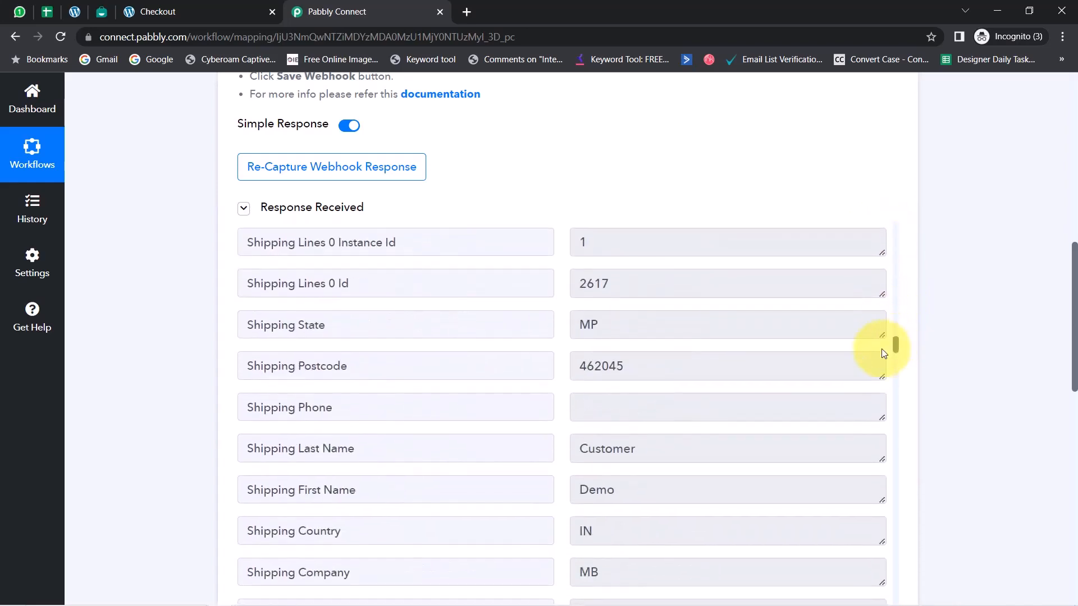
left_click_drag(281, 331, 335, 361)
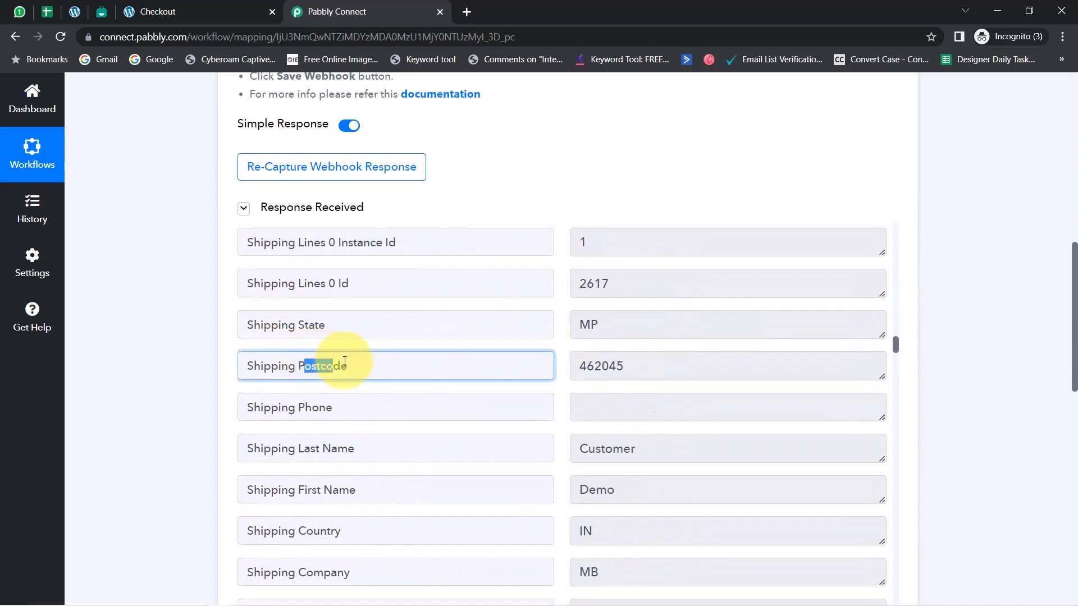
left_click_drag(607, 490, 548, 489)
left_click_drag(641, 453, 546, 447)
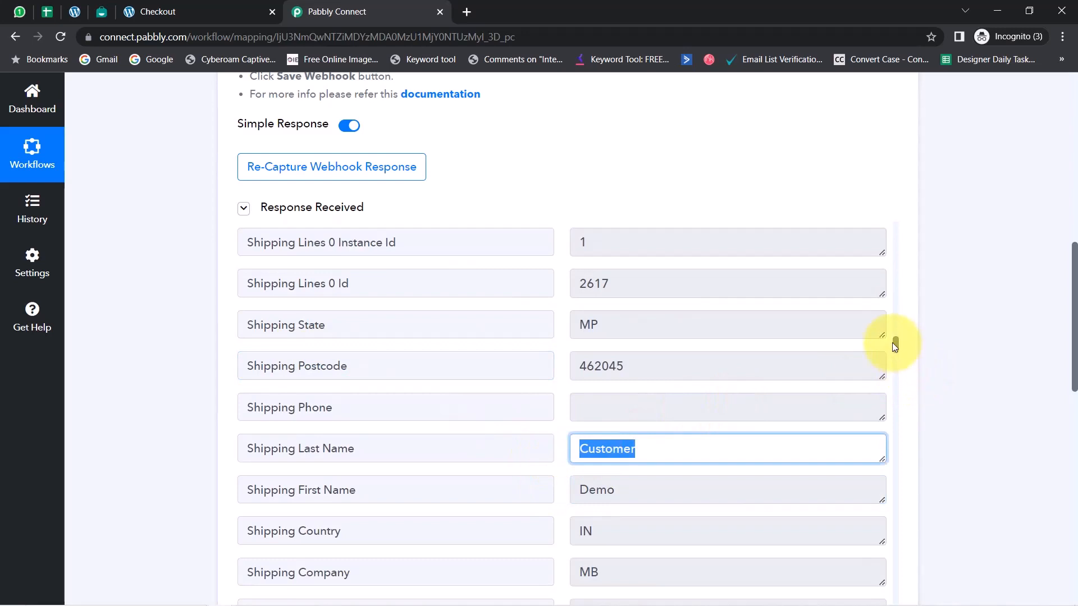
Examine the line item subtotal and product name in the received webhook response
left_click_drag(895, 345, 895, 402)
left_click_drag(586, 335, 637, 335)
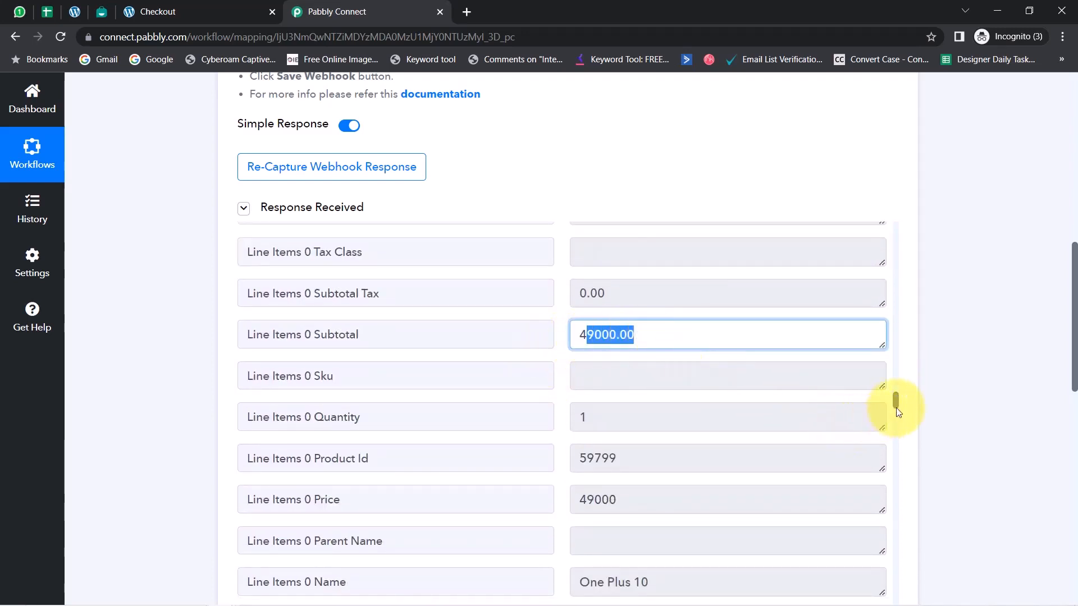
left_click_drag(896, 405, 896, 414)
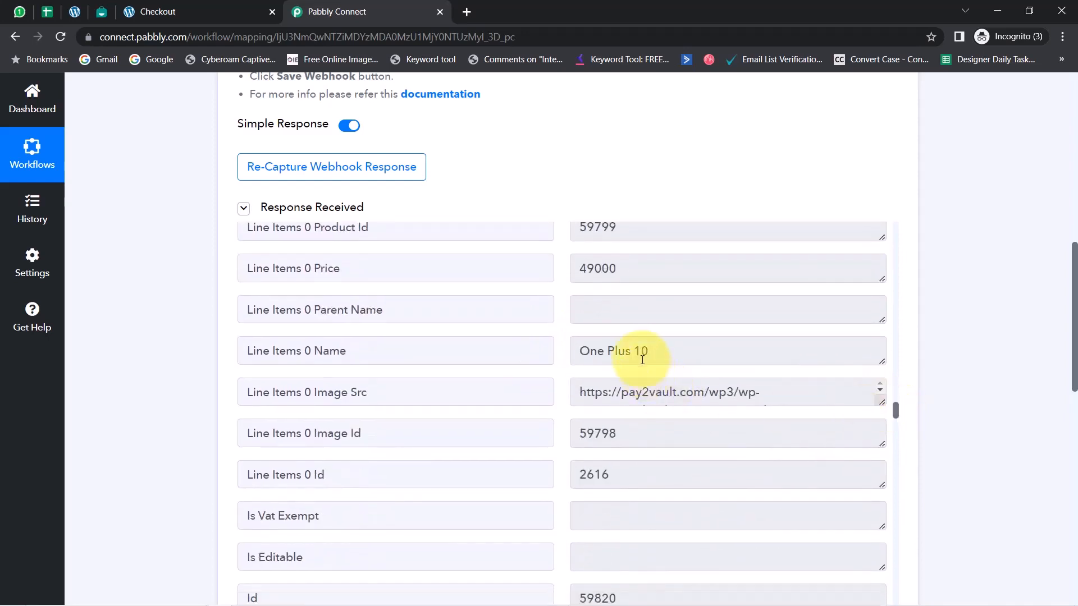
left_click_drag(645, 369, 534, 361)
Examine the billing phone, name and email fields in the received webhook response
left_click_drag(897, 414, 895, 463)
left_click_drag(587, 318, 640, 320)
left_click_drag(594, 356, 623, 358)
left_click_drag(580, 396, 681, 440)
left_click_drag(594, 440, 724, 441)
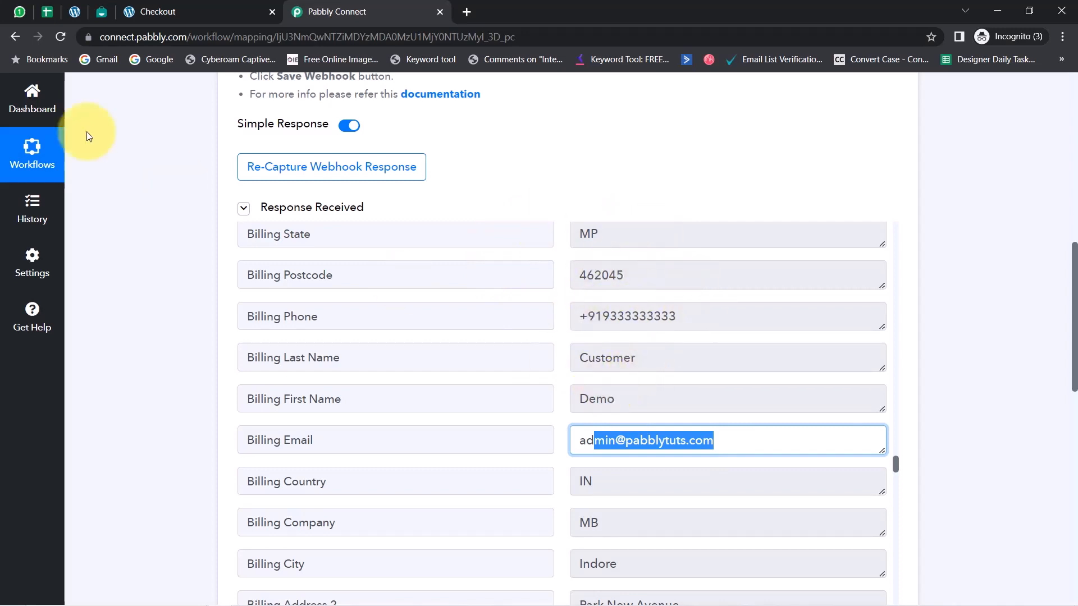
Switch to the Product Details sheet in Google Sheets and examine the One Plus 10 row's vendor, name, email and WhatsApp number
left_click(44, 15)
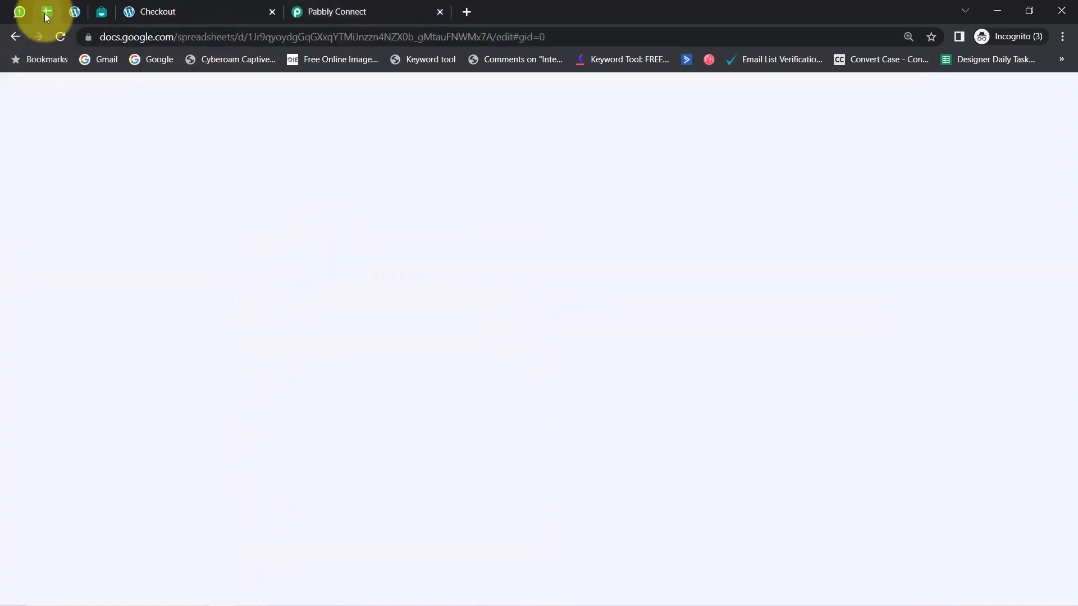
left_click(665, 331)
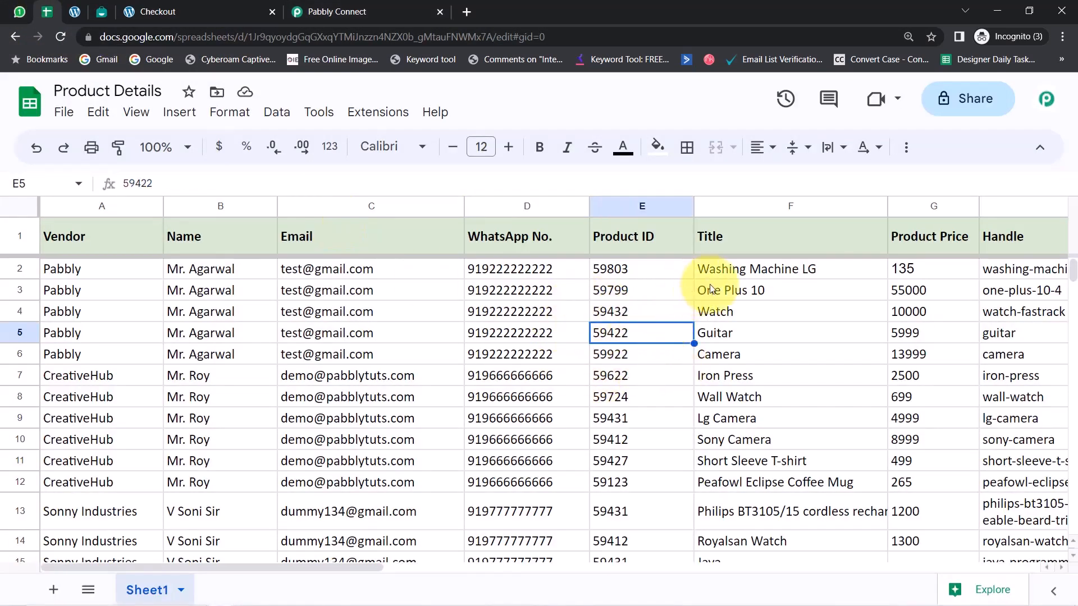
left_click(739, 290)
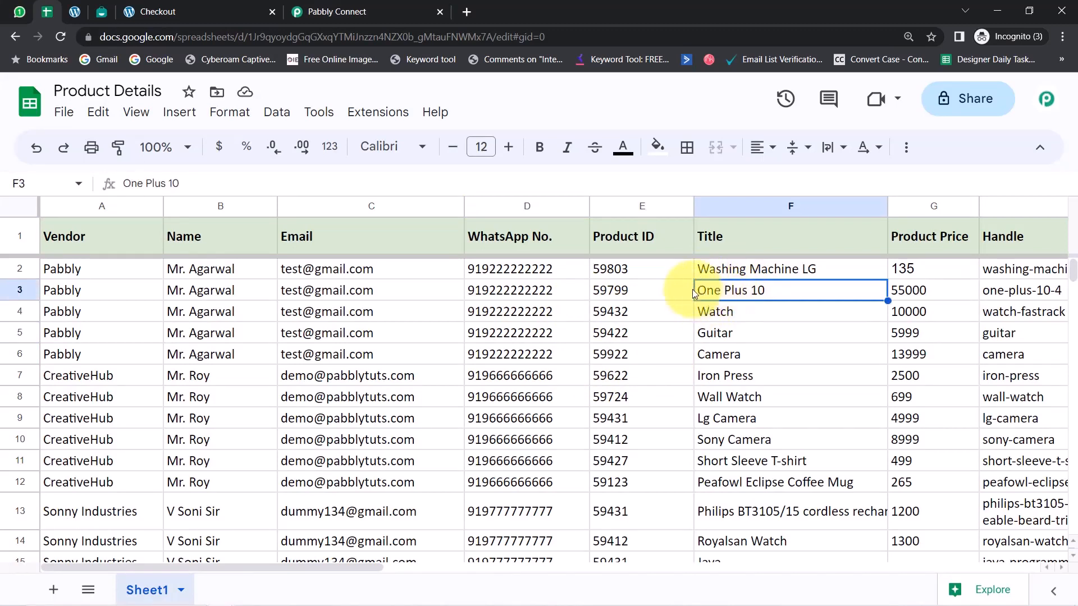
left_click(69, 292)
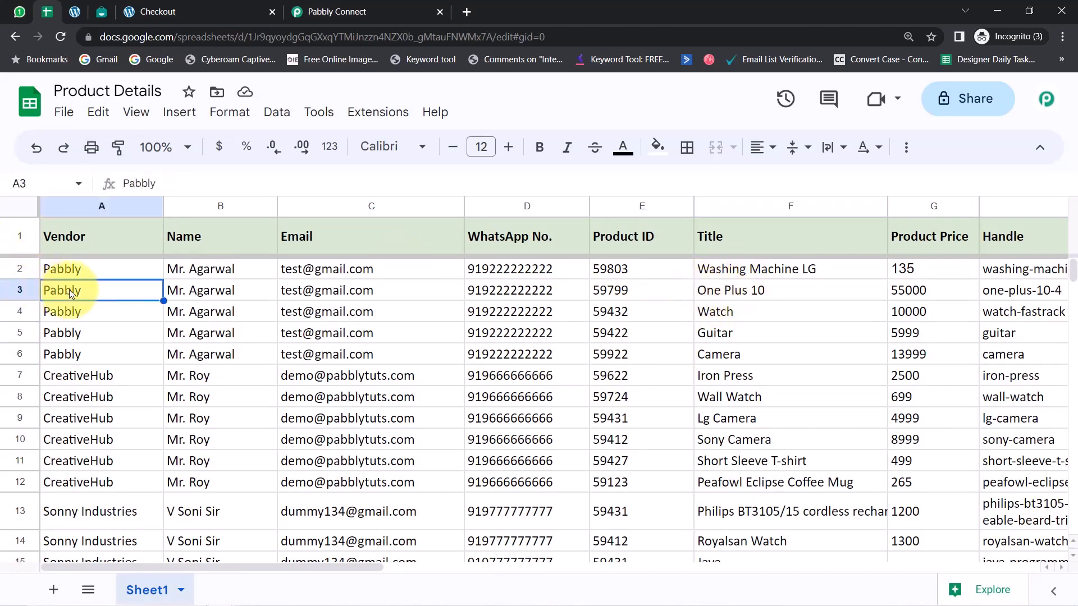
left_click(198, 294)
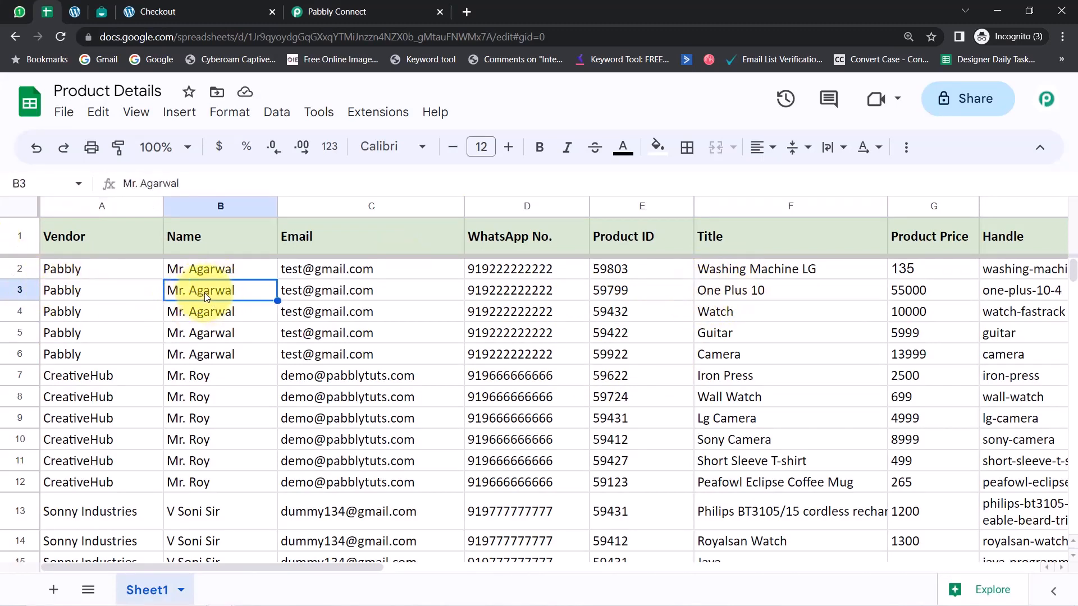
left_click(308, 290)
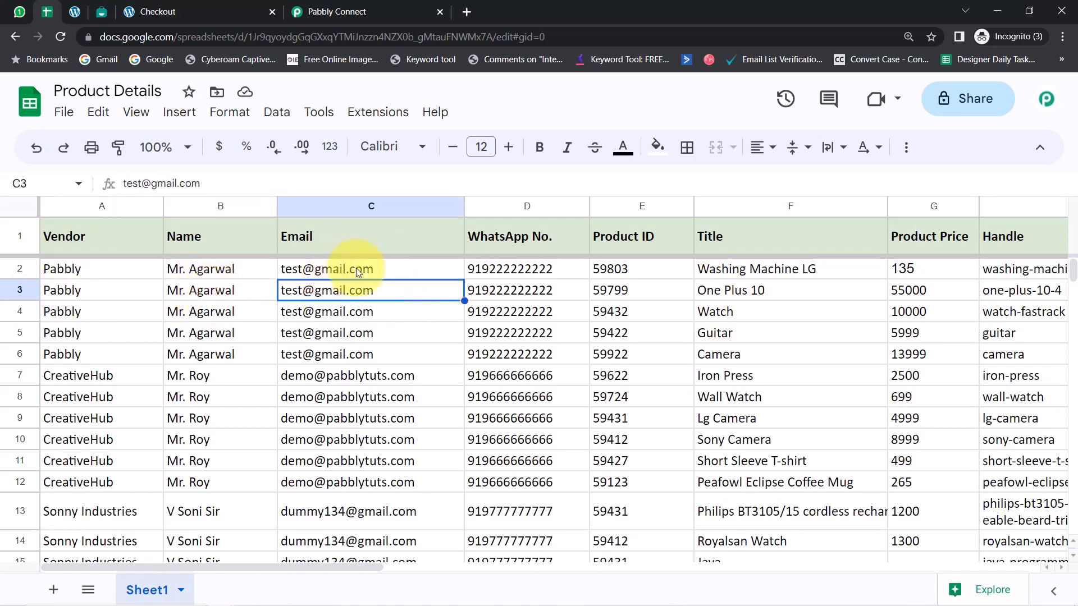
mouse_move(393, 290)
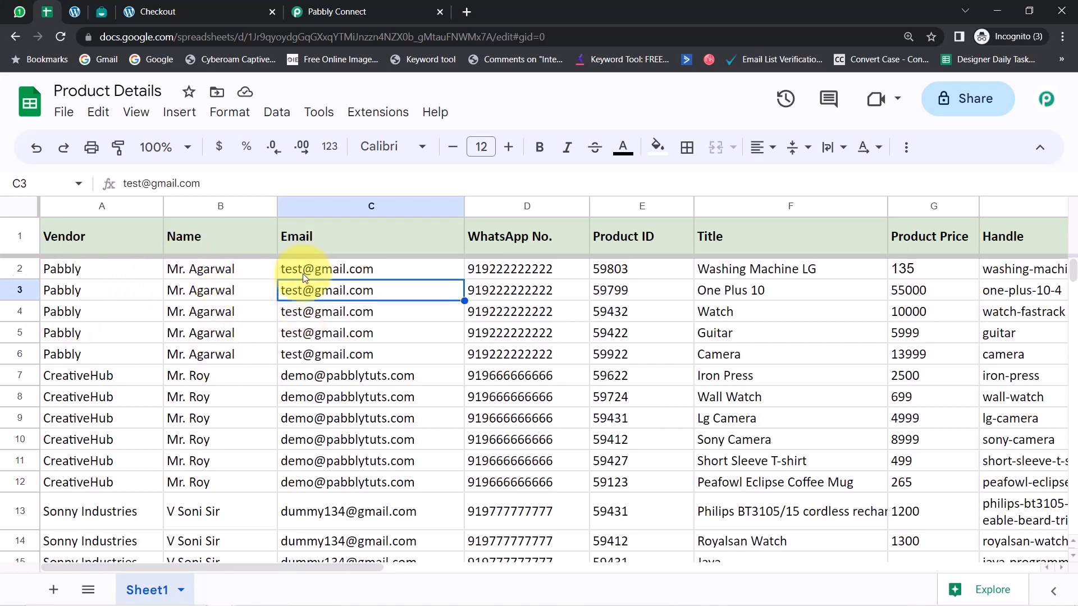
left_click(482, 290)
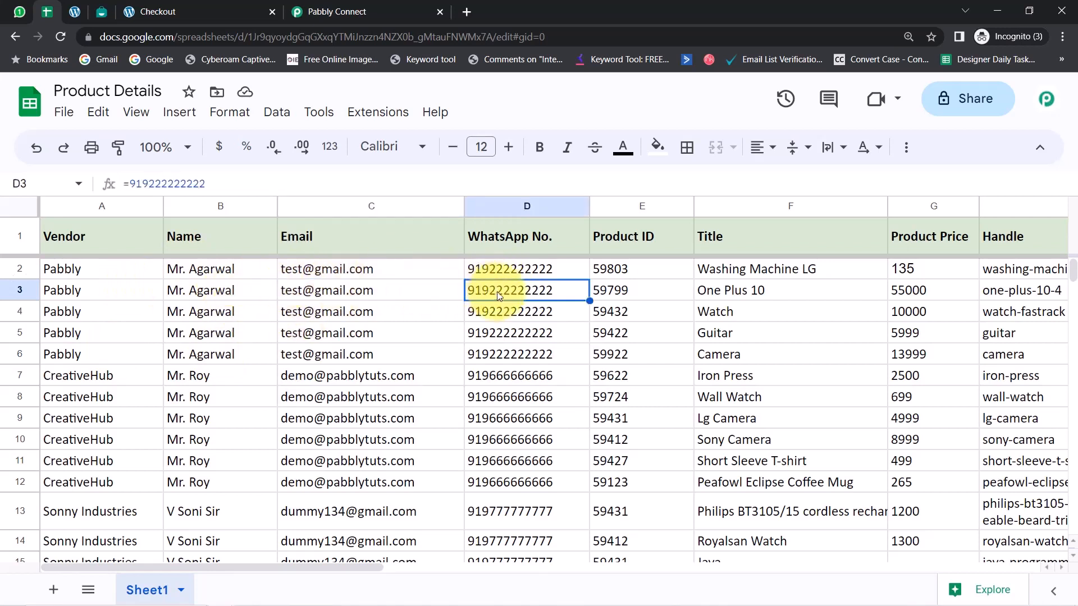
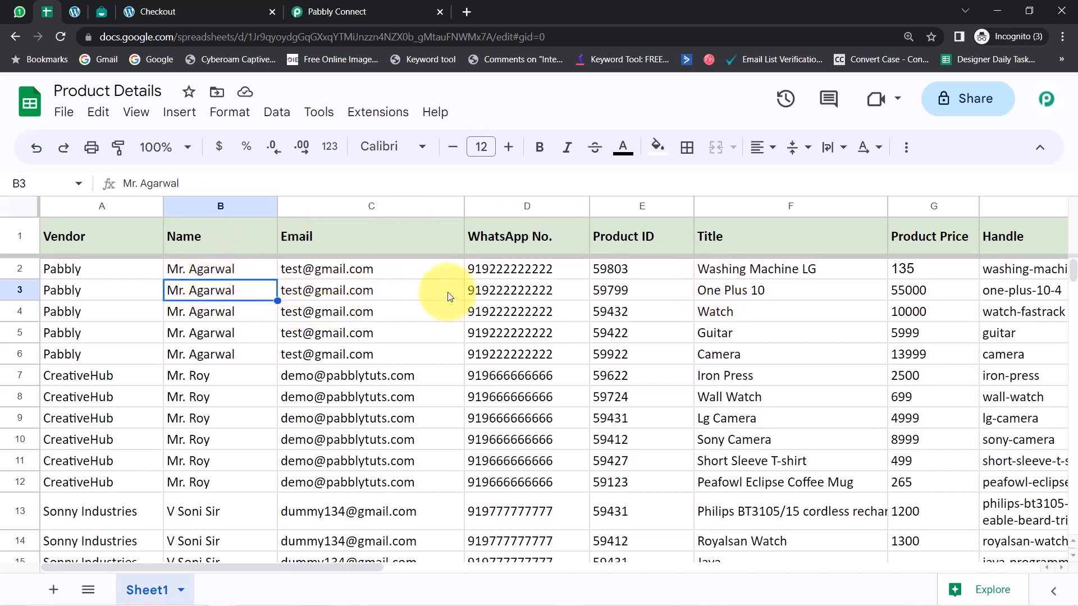
Switch to the Pabbly Connect workflow and insert a Google Sheets action directly after the webhook trigger
left_click(488, 293)
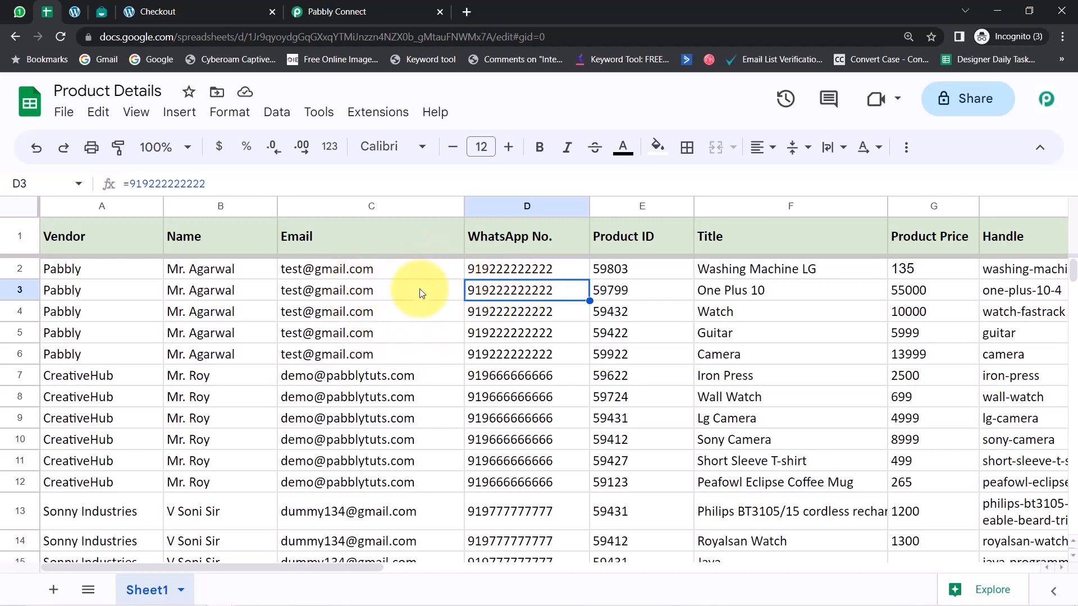
left_click(337, 11)
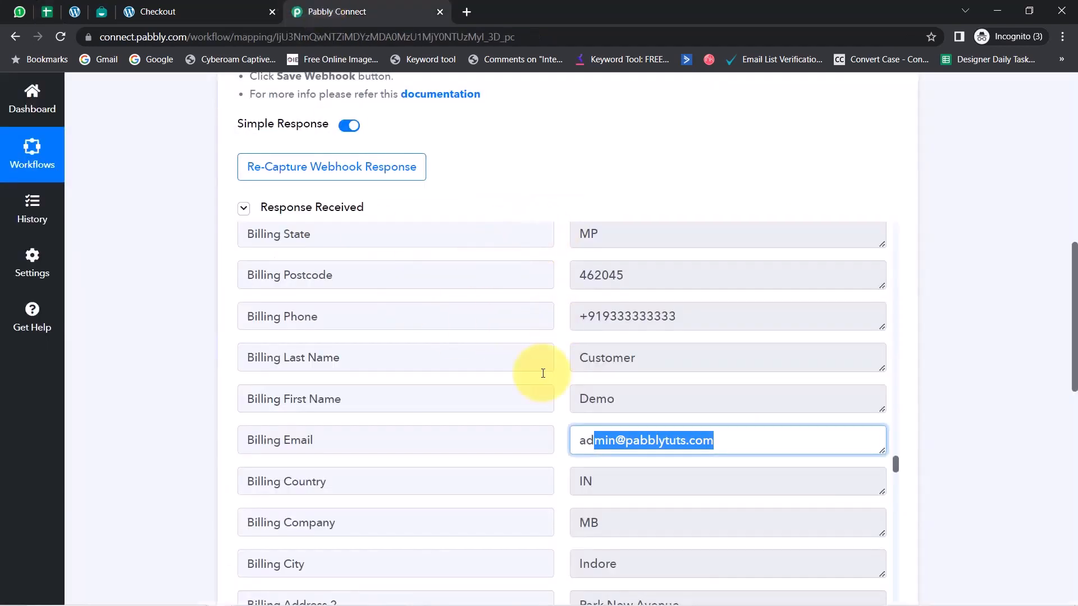
left_click_drag(1075, 295, 1052, 422)
left_click(569, 221)
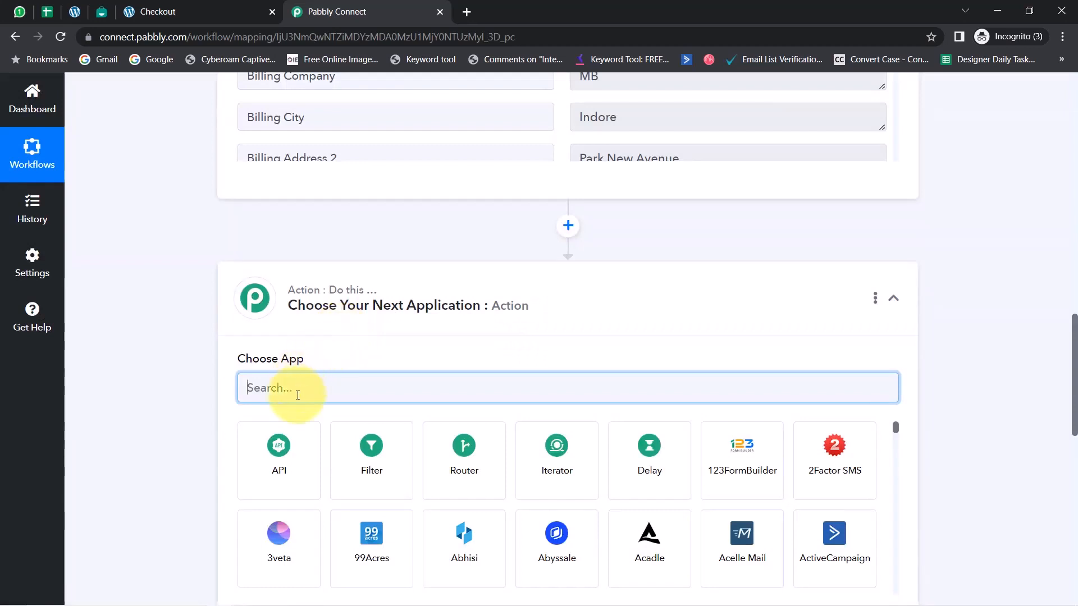
type("google shee")
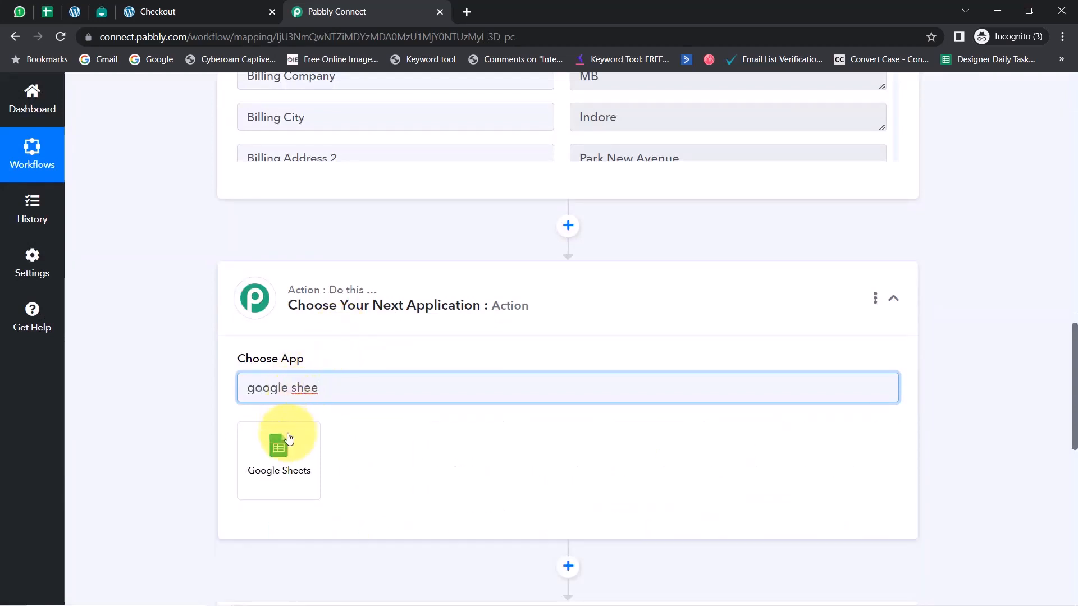
left_click(281, 441)
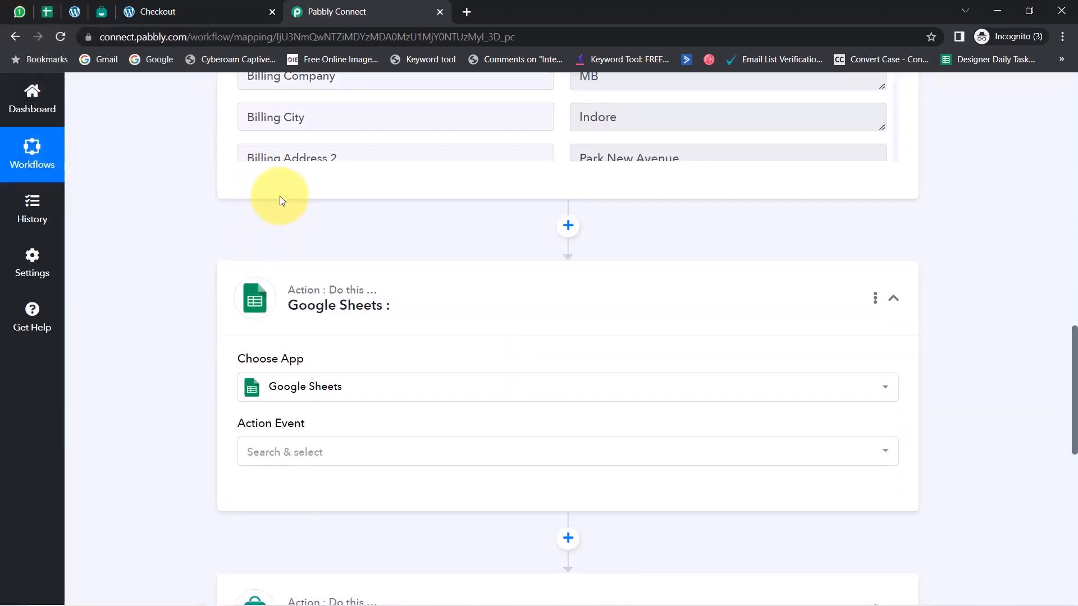
Set the Google Sheets action event to Lookup Spreadsheet Rows
left_click(277, 450)
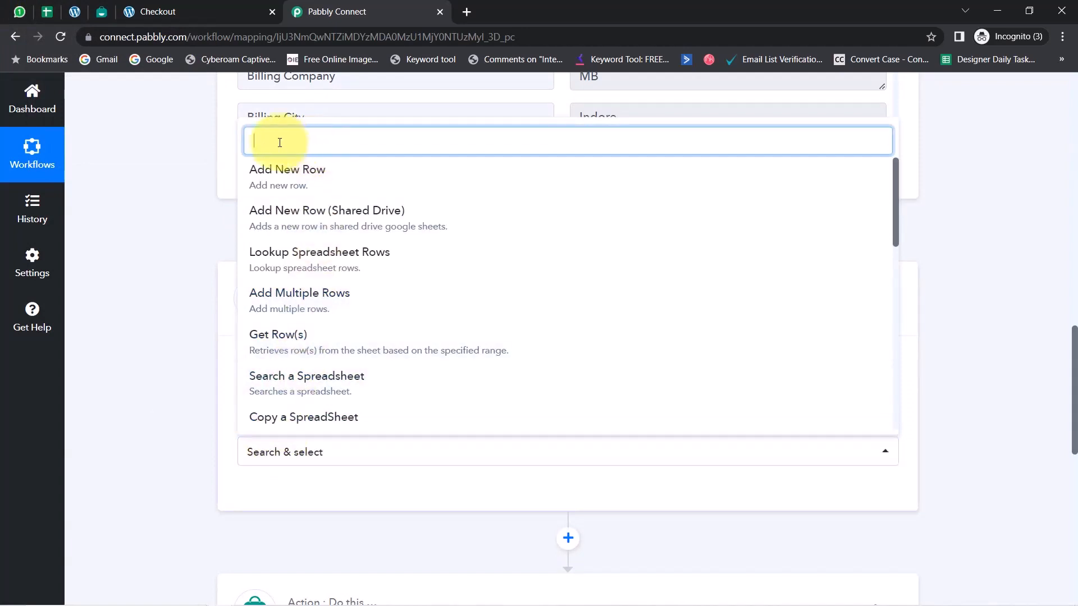
type("look")
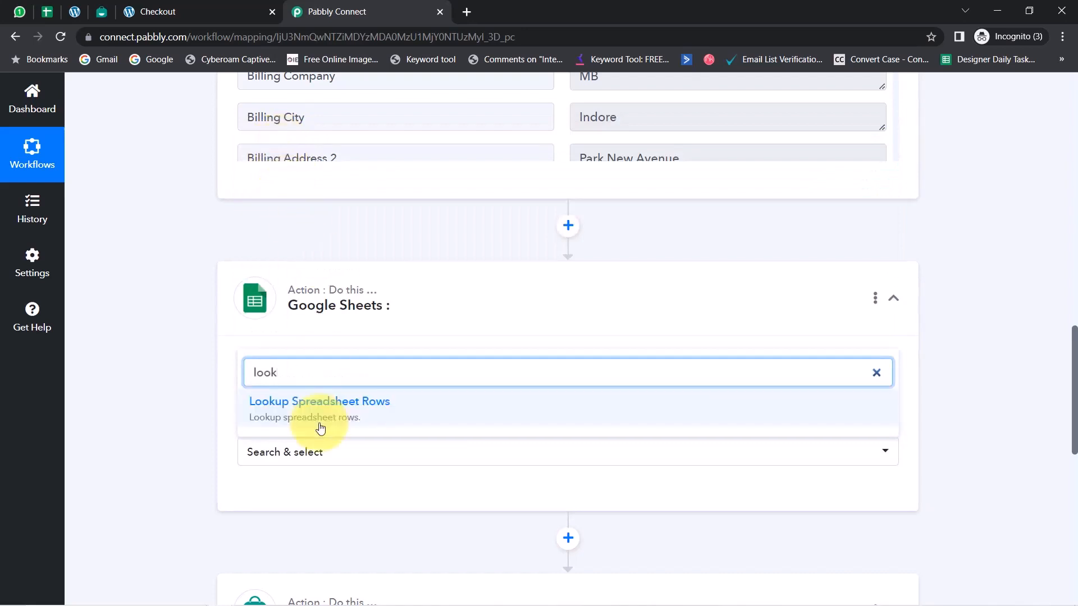
left_click(307, 408)
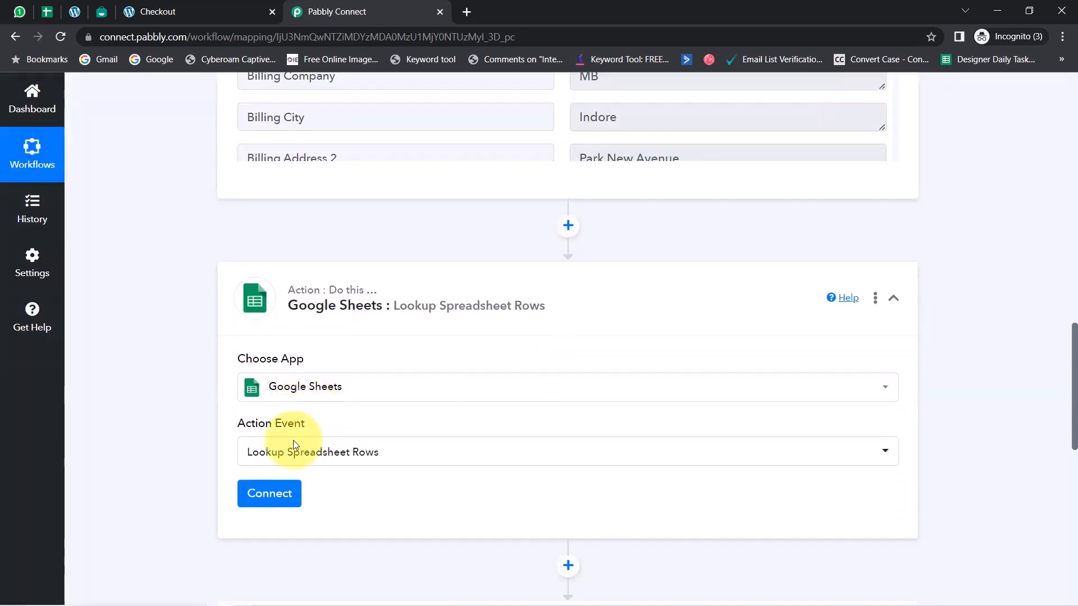
Connect the Google Sheets action using the existing connection Google Sheets #3 and save it
left_click(272, 496)
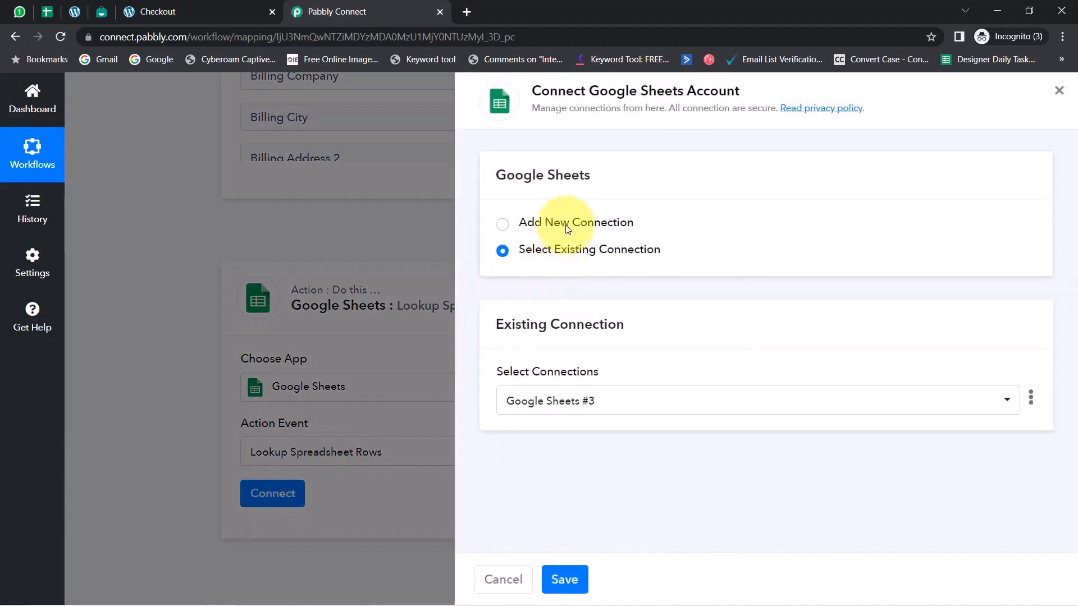
left_click(568, 227)
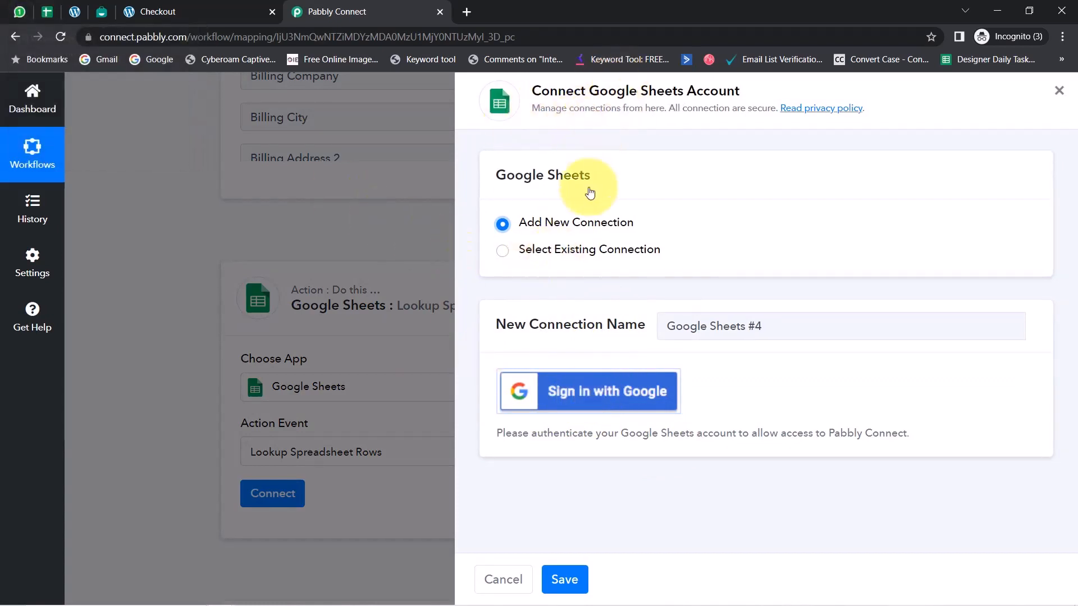
left_click(567, 256)
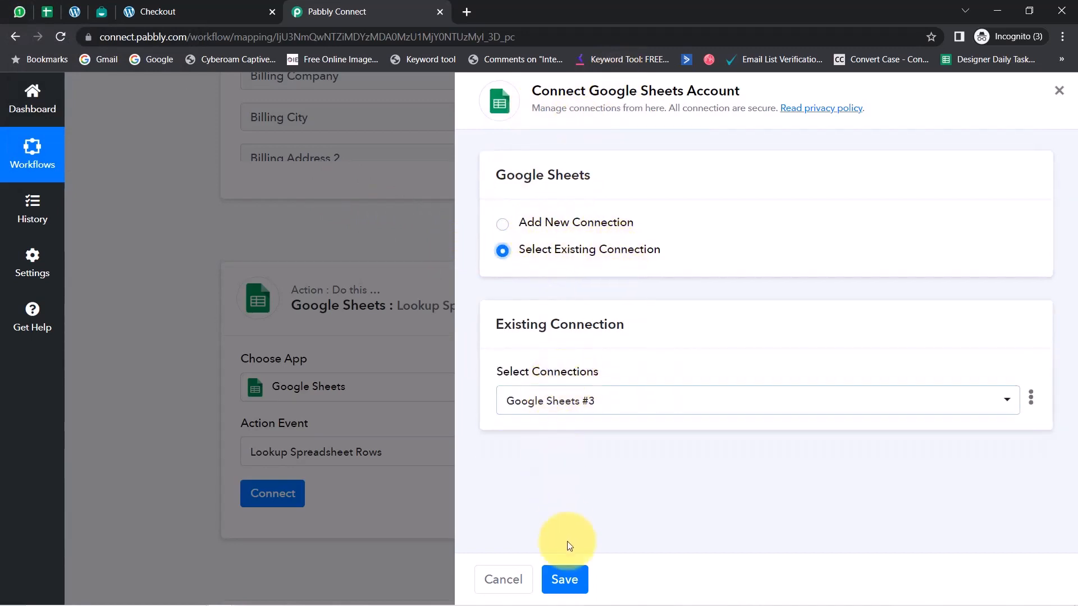
left_click(567, 576)
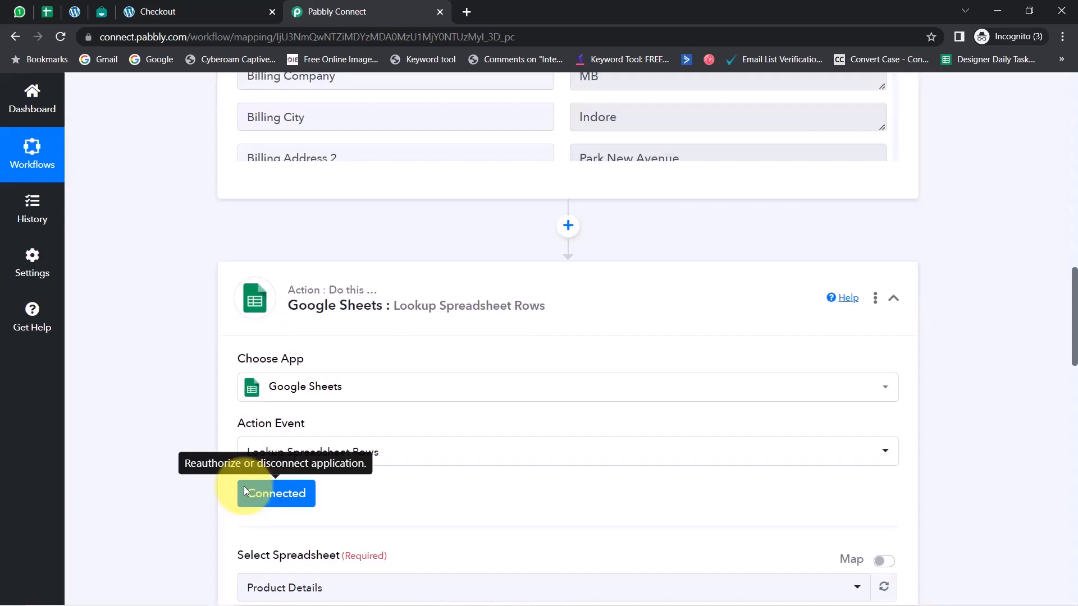
Select Product Details as the lookup spreadsheet, checking its title against the open Google Sheets file
left_click_drag(1074, 331, 1074, 392)
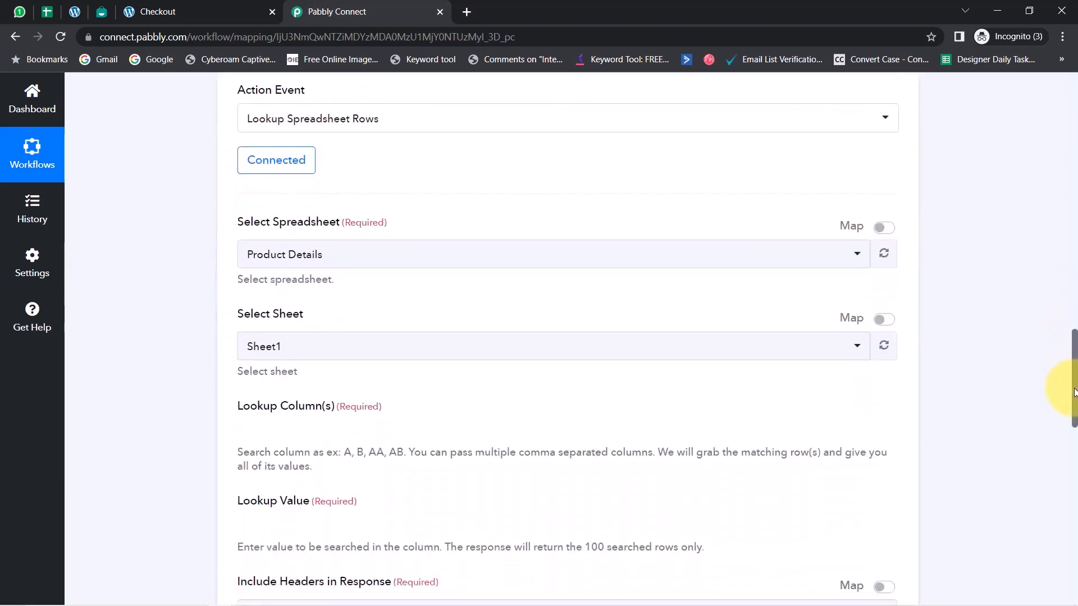
left_click(358, 253)
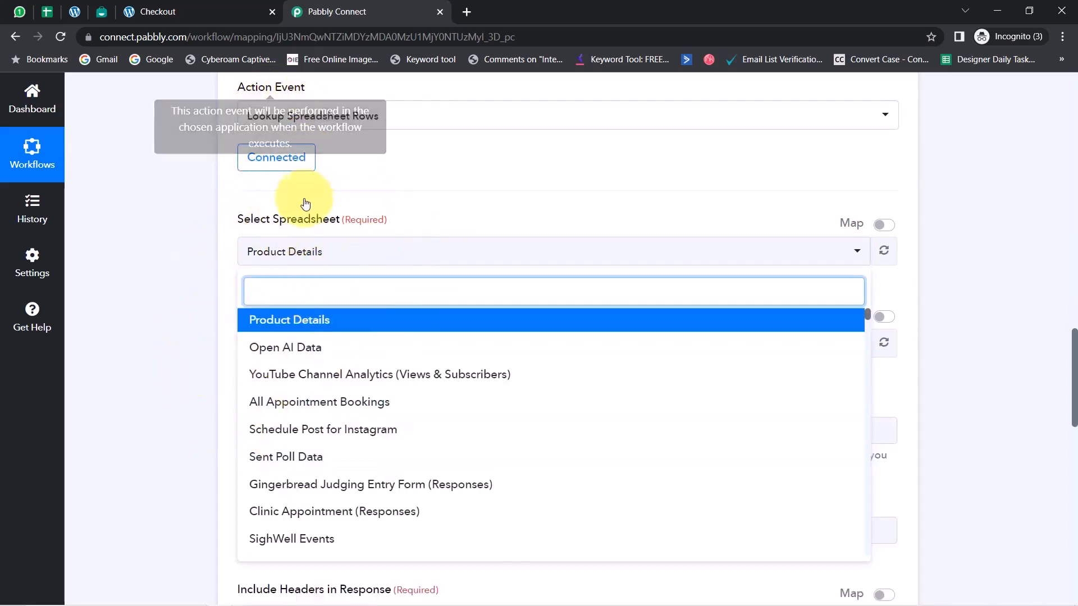
left_click(48, 13)
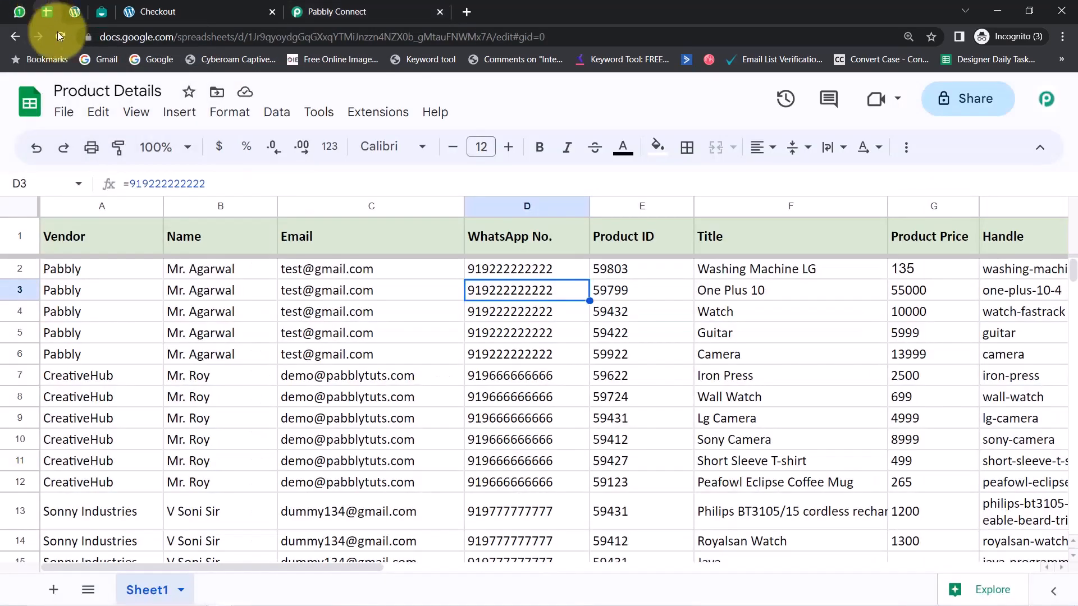
left_click_drag(68, 90, 149, 93)
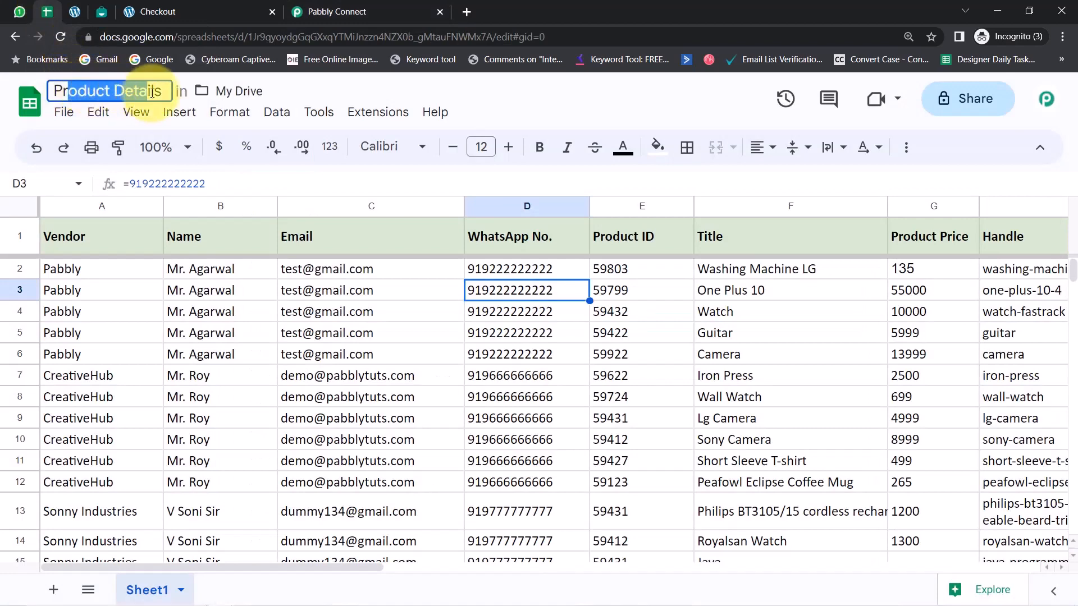
left_click(337, 11)
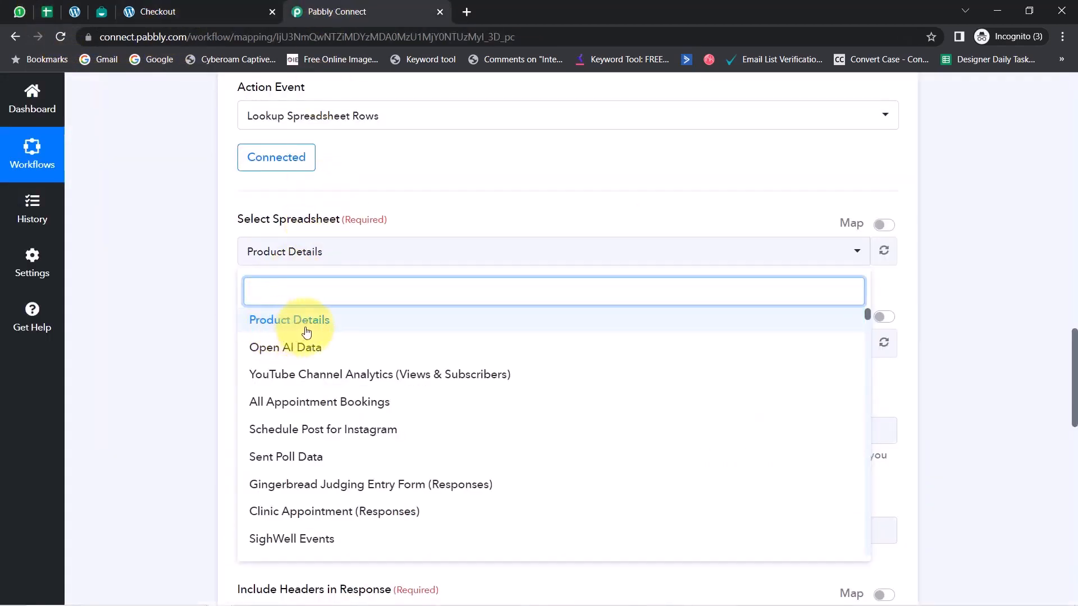
left_click(279, 329)
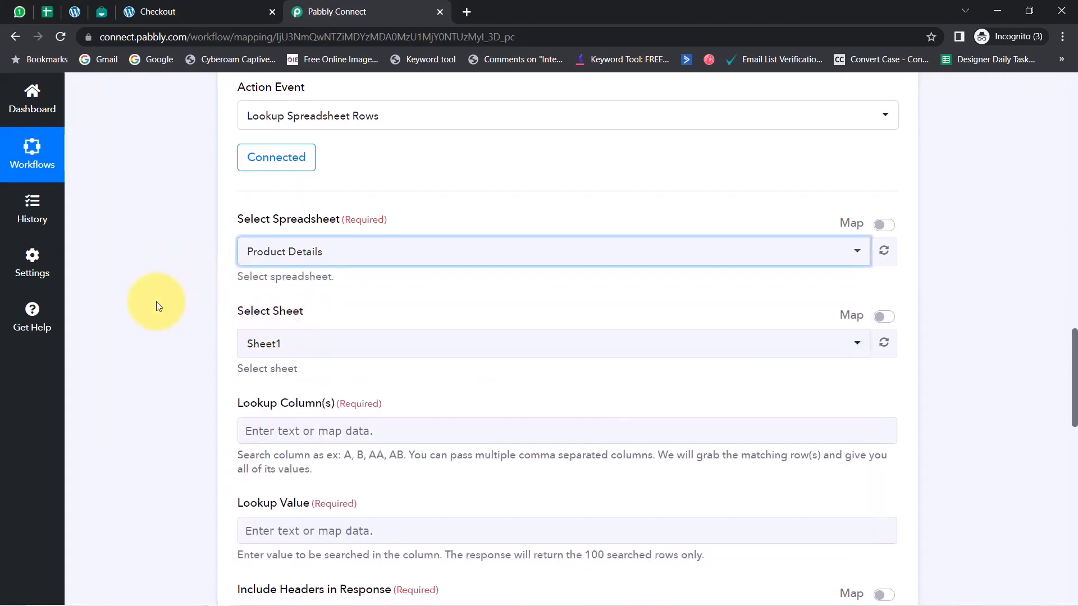
Keep Sheet1 as the lookup sheet, checking it against the sheet name in the Google Sheets file
left_click(260, 345)
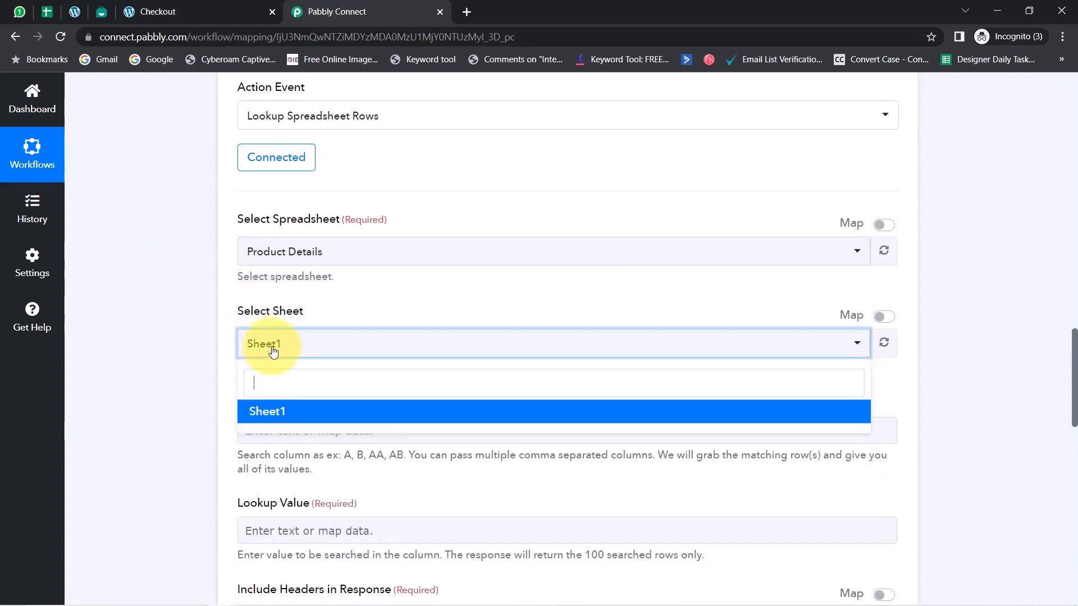
left_click(190, 310)
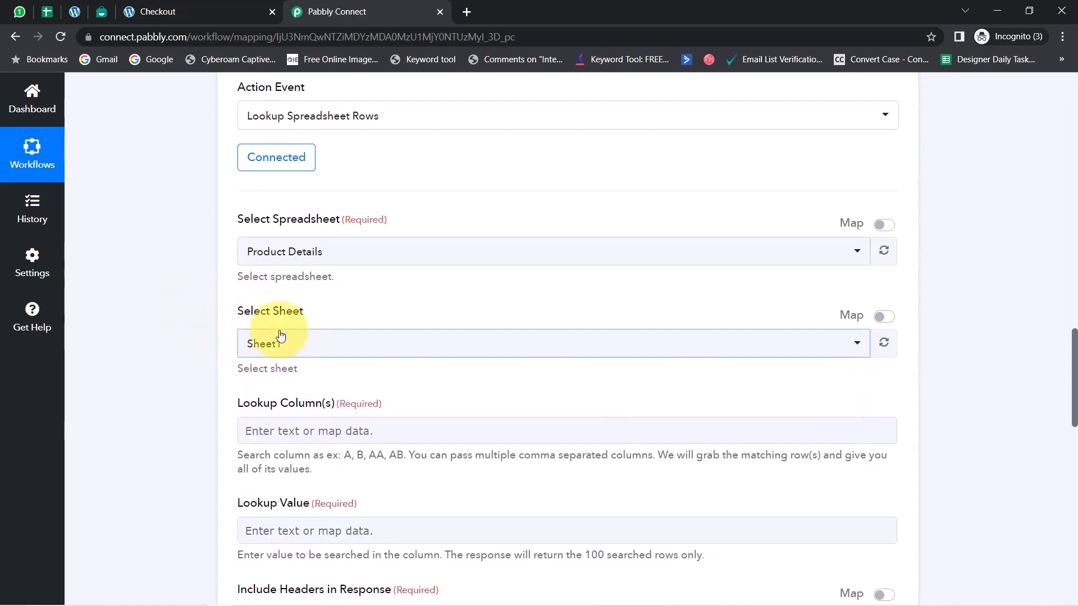
left_click(42, 9)
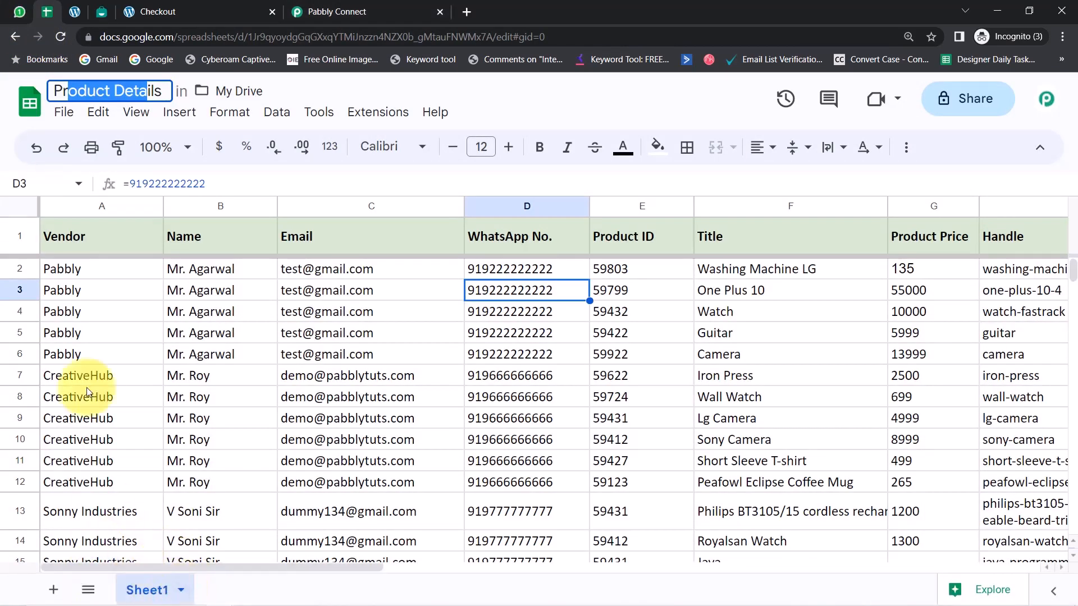
left_click(174, 312)
left_click(393, 9)
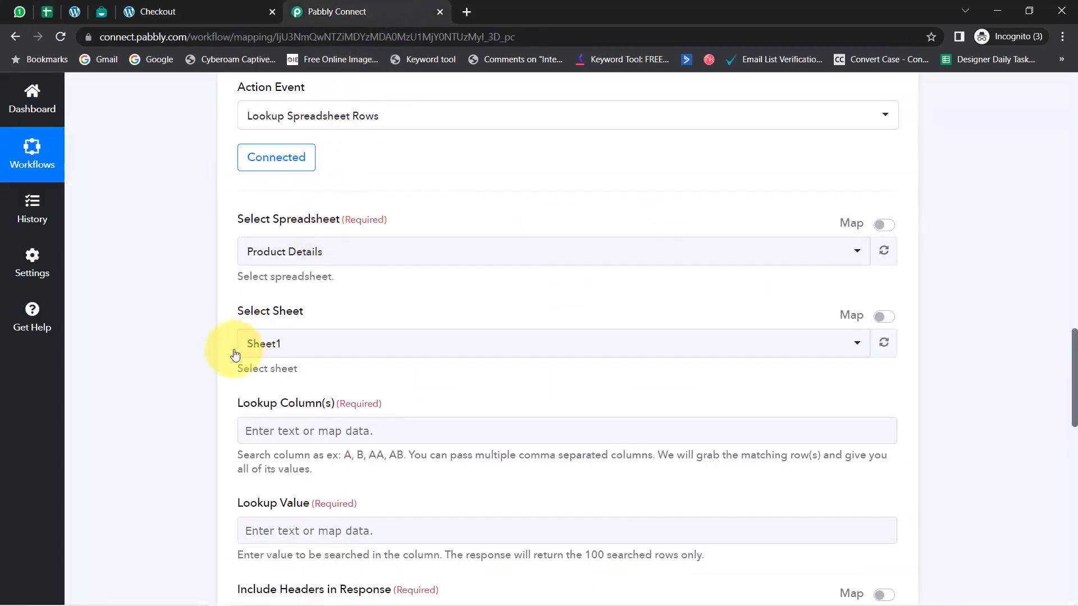
Review the Lookup Column(s) field, then return to the received webhook response and search it for "one plus"
scroll(210, 369, "down", 3)
left_click_drag(246, 267, 307, 265)
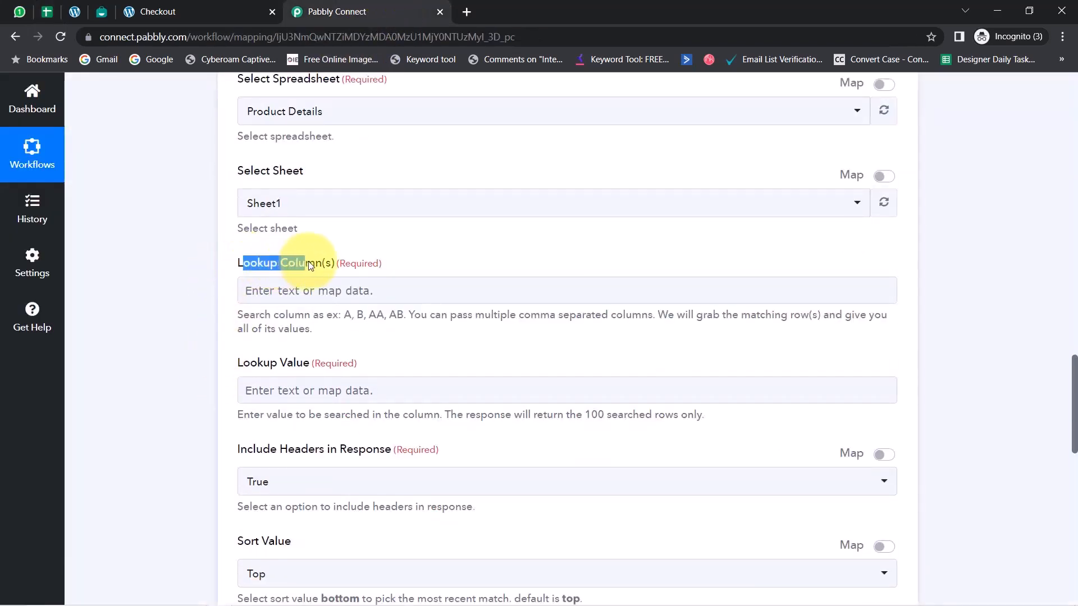
scroll(1052, 356, "up", 8)
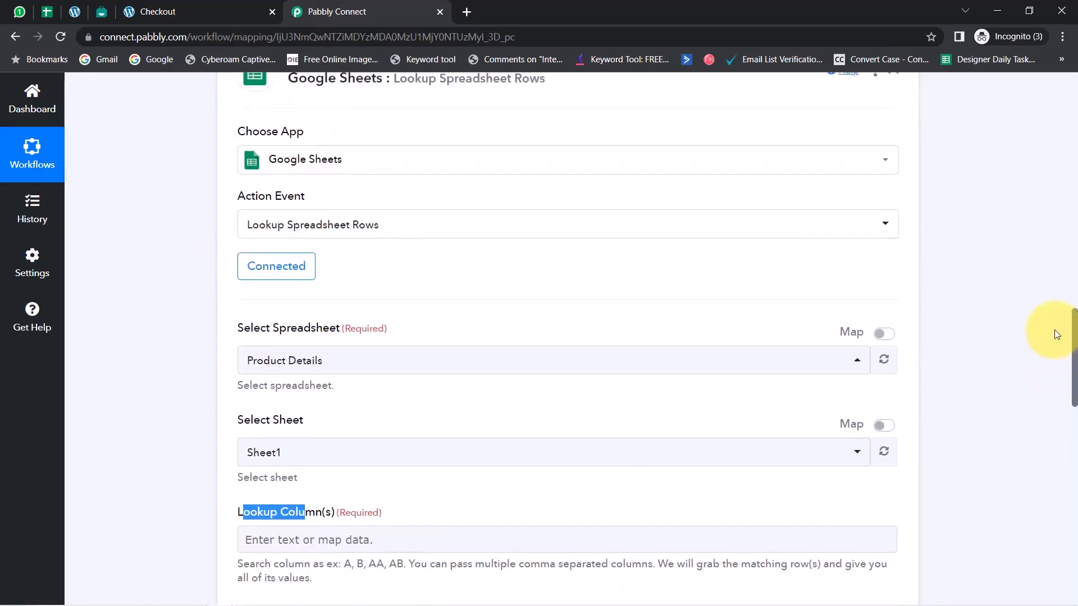
scroll(1045, 299, "up", 8)
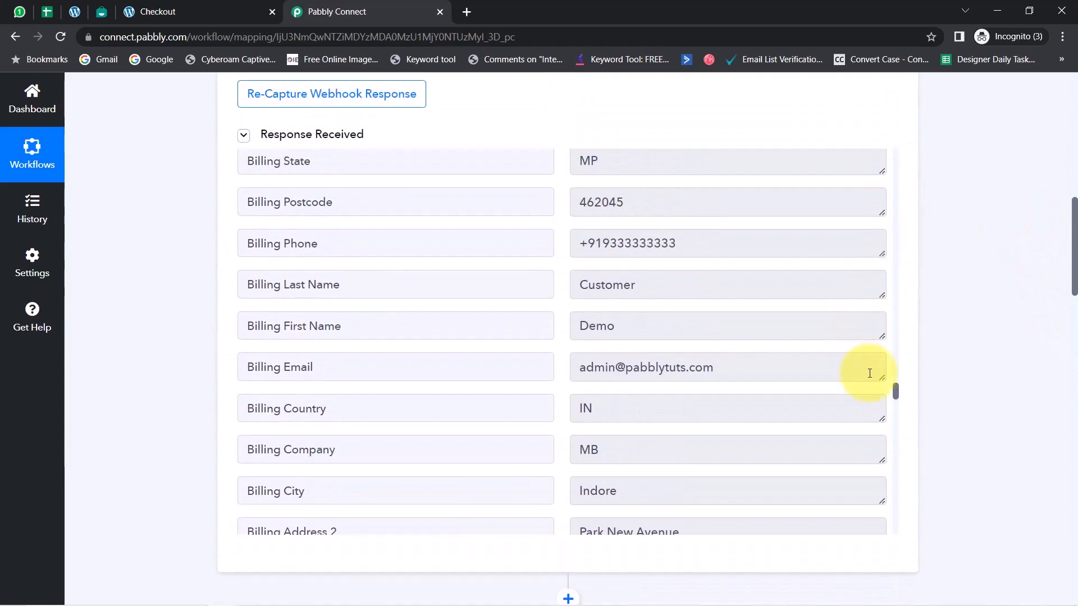
mouse_move(897, 393)
left_mouse_down()
mouse_move(897, 363)
mouse_move(894, 393)
left_mouse_up()
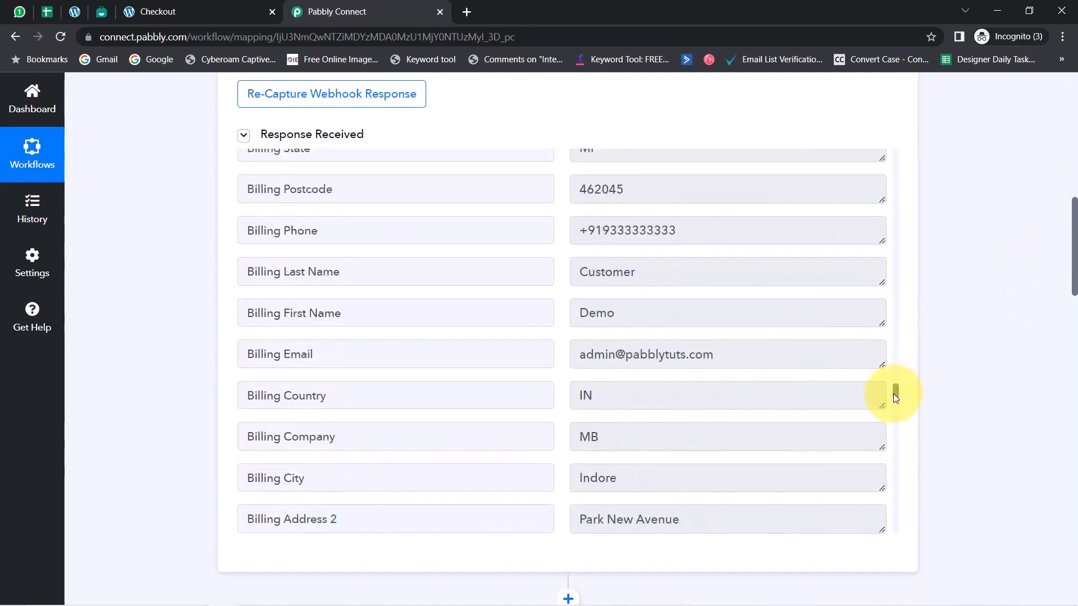
key("ctrl+f")
type("in")
key("BackSpace")
key("BackSpace")
type("one plus")
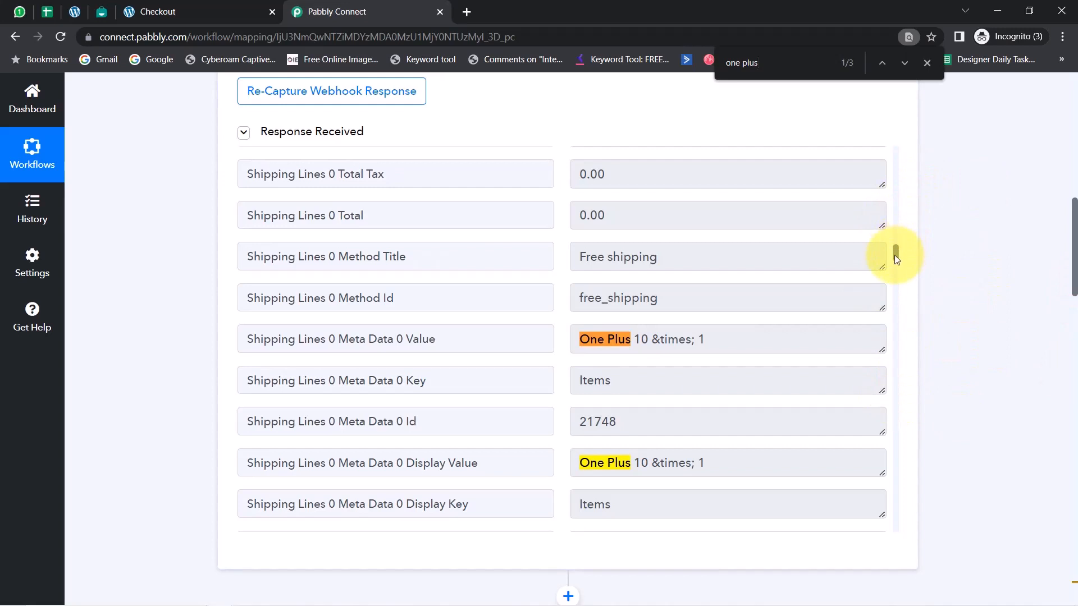
Search the webhook response for "product id" and highlight the line item's Product Id value
scroll(895, 255, "down", 2)
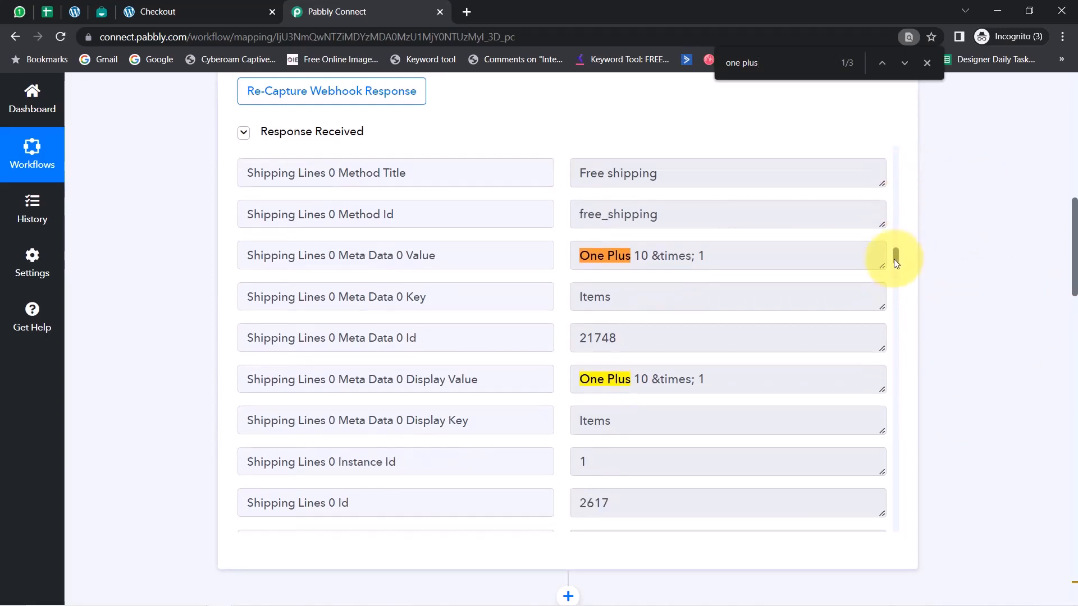
type("roduct id")
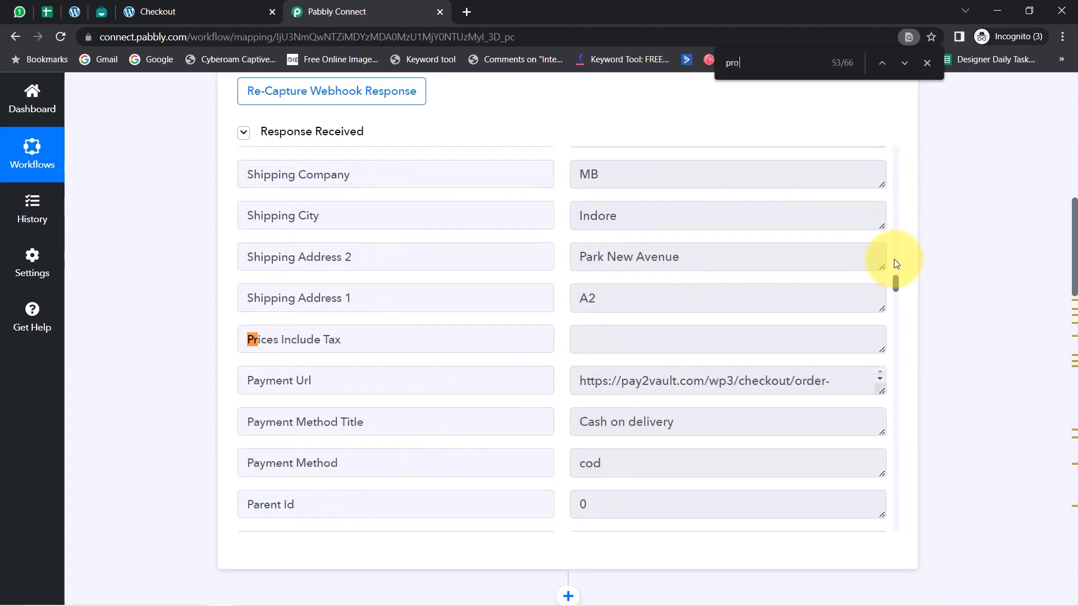
left_click(654, 347)
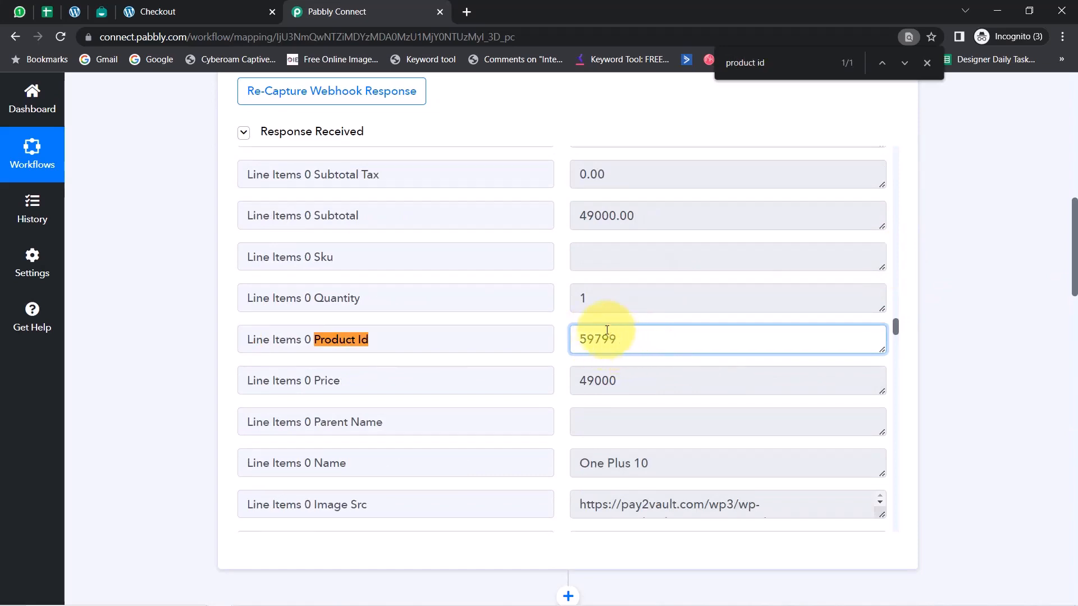
left_click_drag(624, 335, 574, 334)
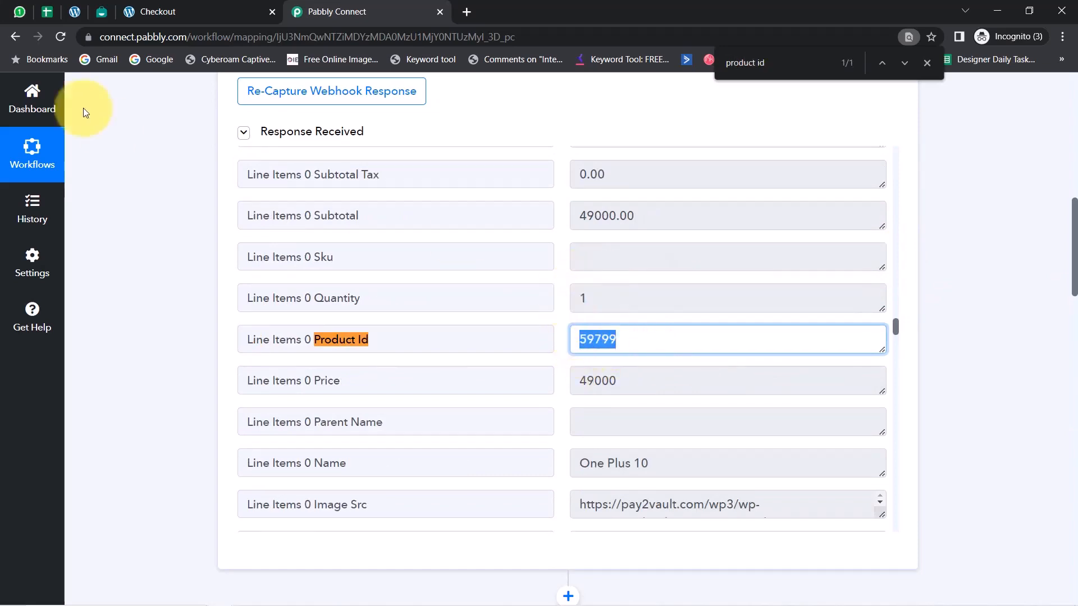
Switch to the Product Details sheet and examine the Product ID and Title columns, including the One Plus 10 row's product ID
left_click(47, 11)
left_click(519, 354)
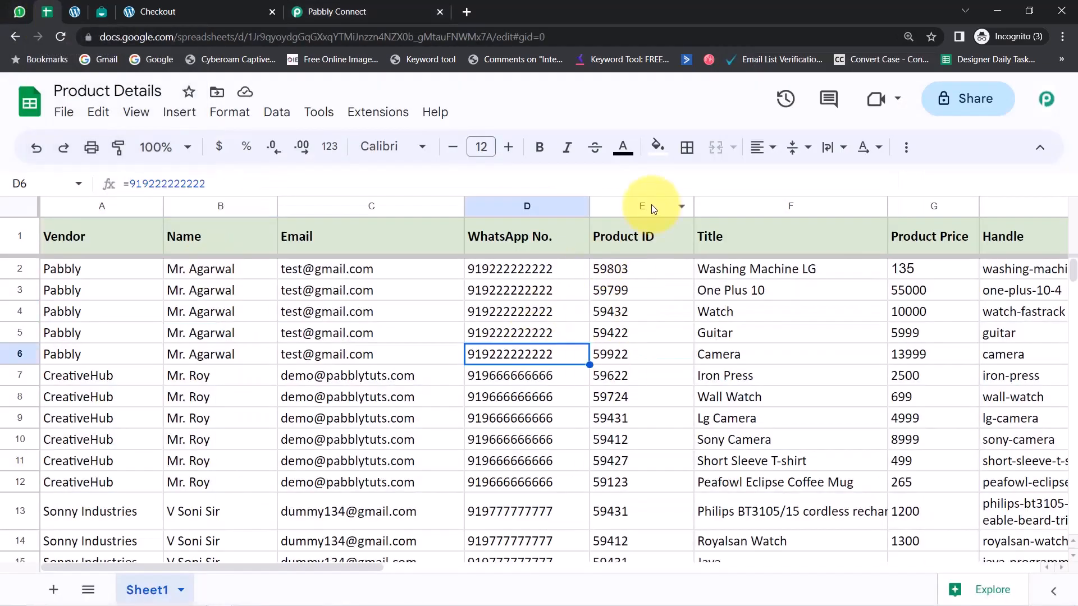
left_click(635, 208)
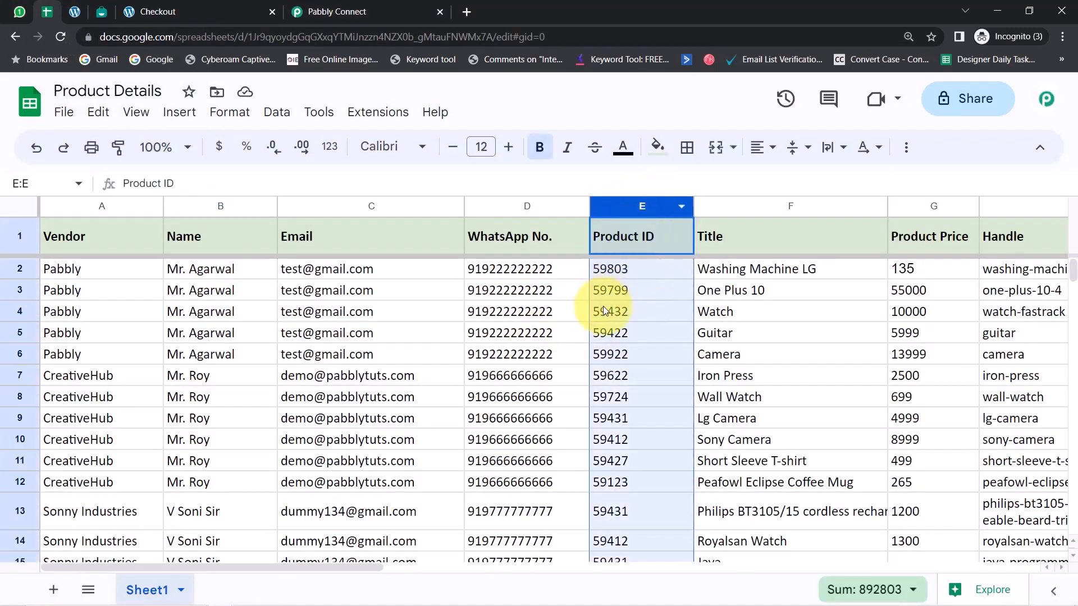
left_click(728, 209)
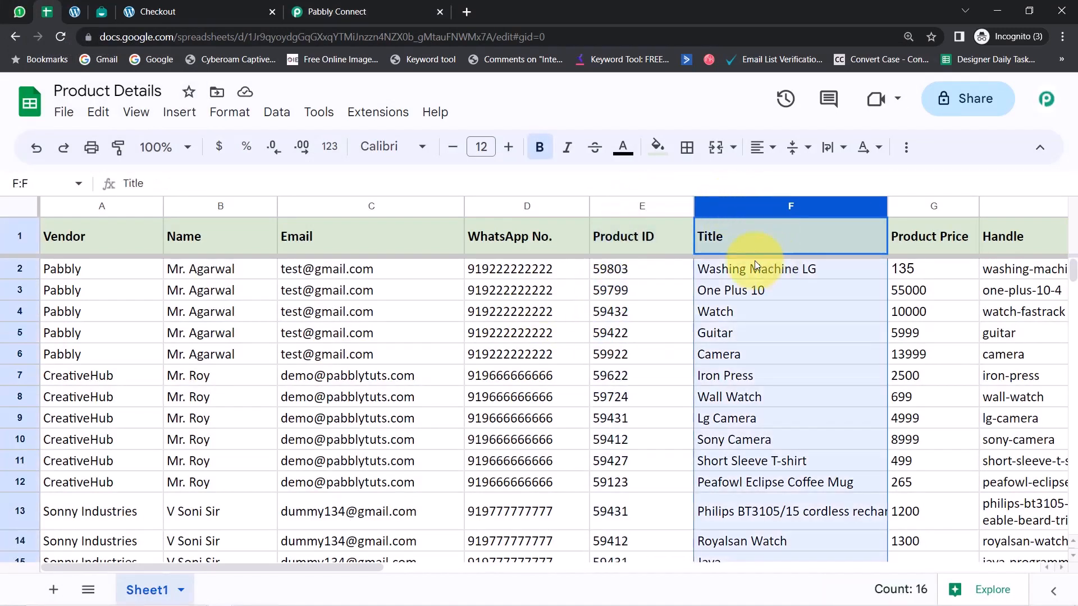
left_click(606, 292)
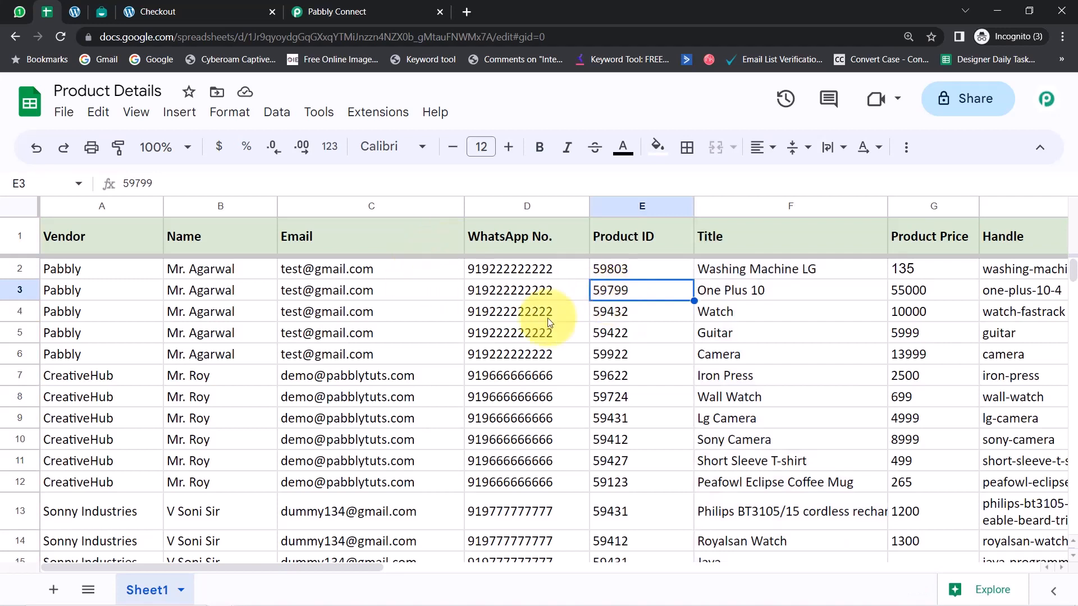
Check the WhatsApp number in the One Plus 10 row, then return to the webhook response's line item Product Id value
left_click(506, 298)
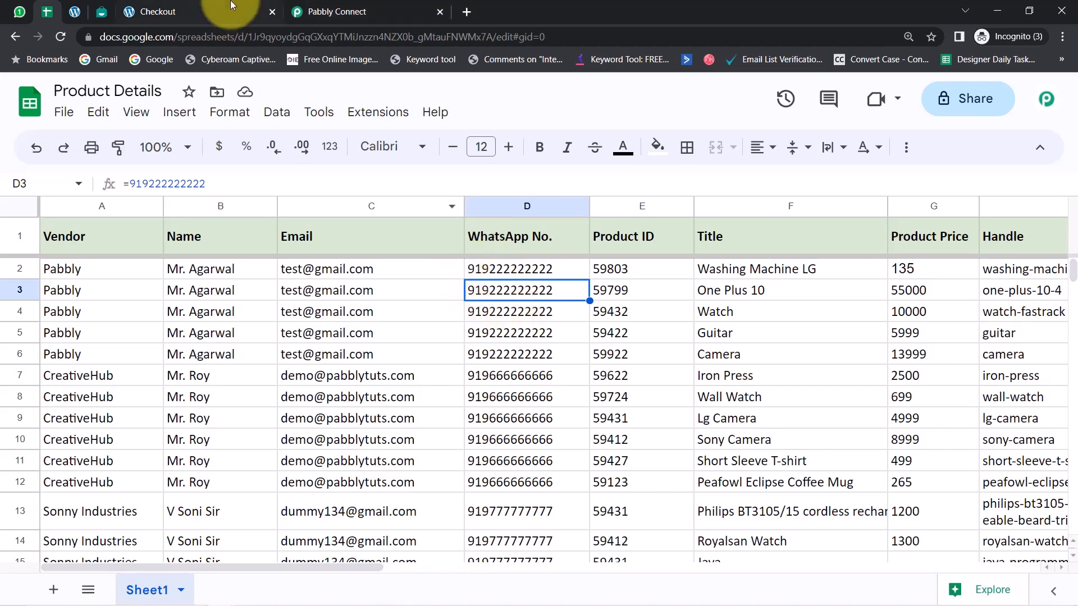
left_click(314, 11)
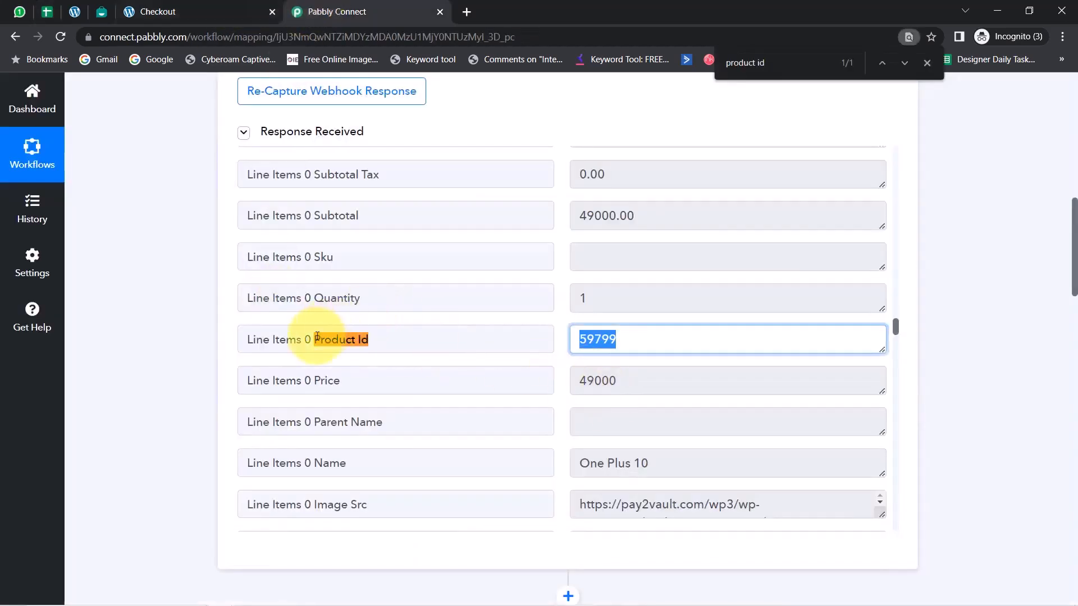
left_click(661, 347)
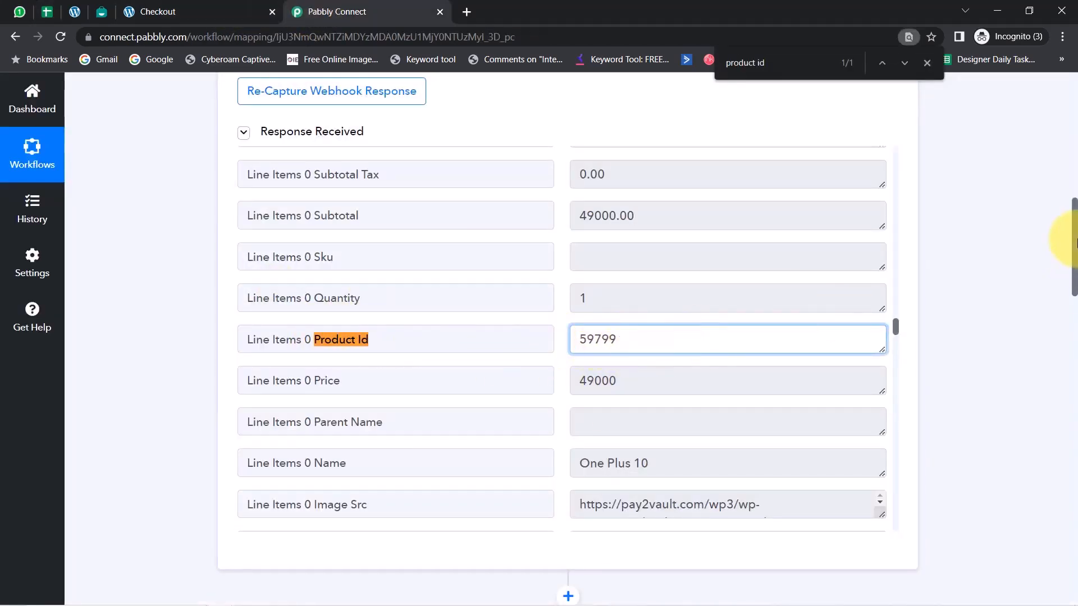
Set the lookup column to E, checking it against the Product ID column in the Product Details sheet
left_click_drag(1075, 242, 1059, 418)
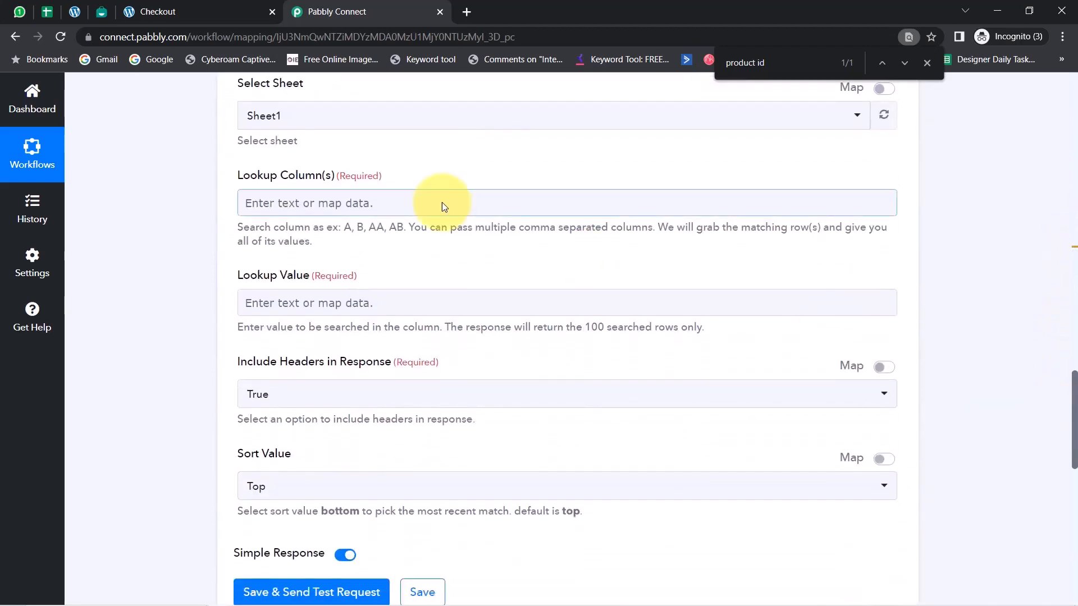
left_click(47, 11)
left_click(259, 334)
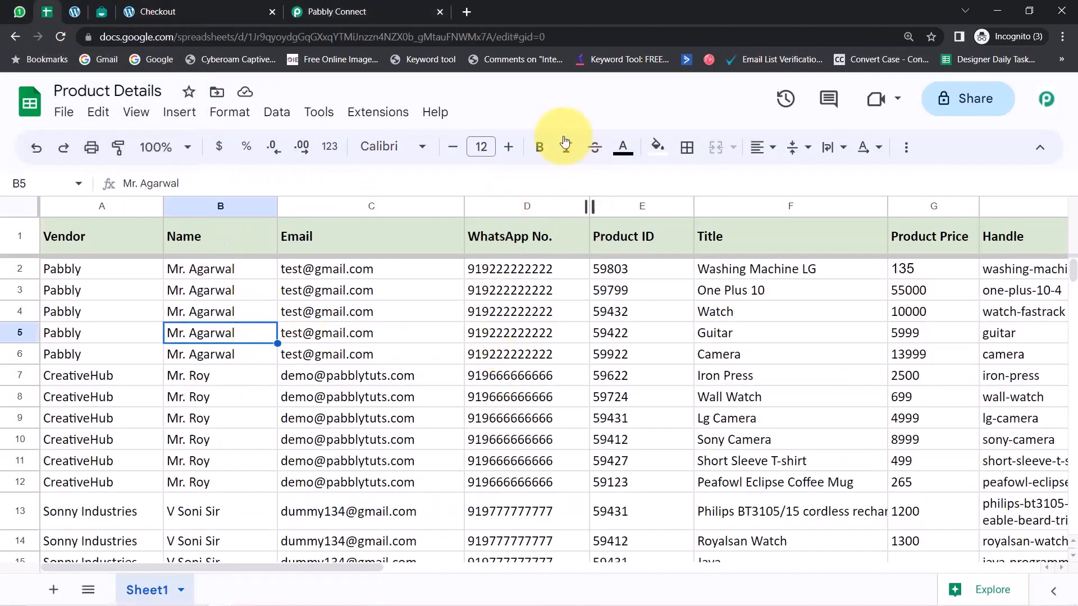
left_click(635, 210)
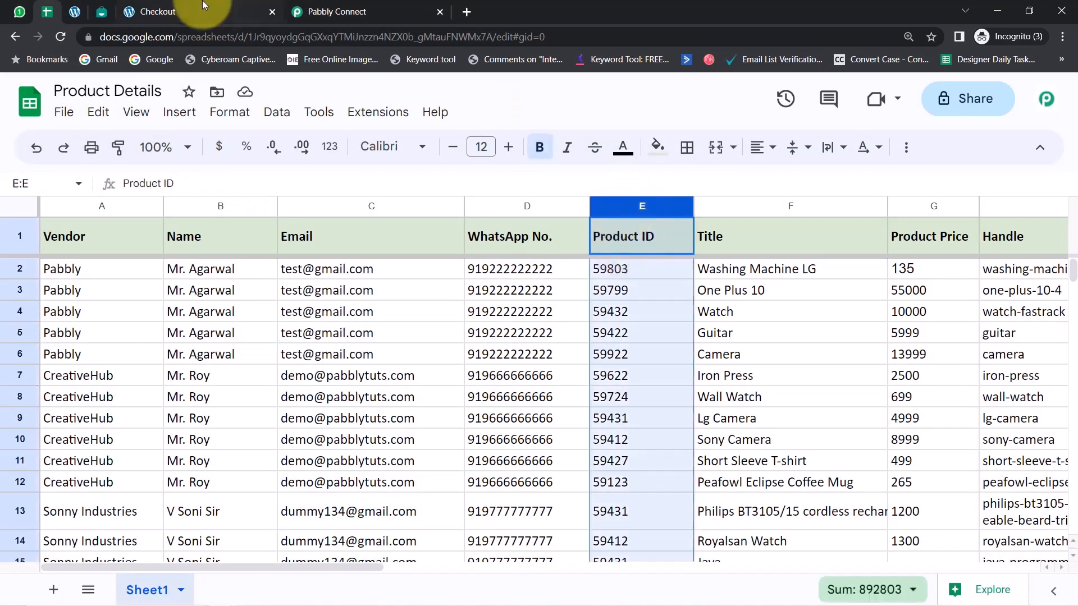
left_click_drag(314, 11, 212, 11)
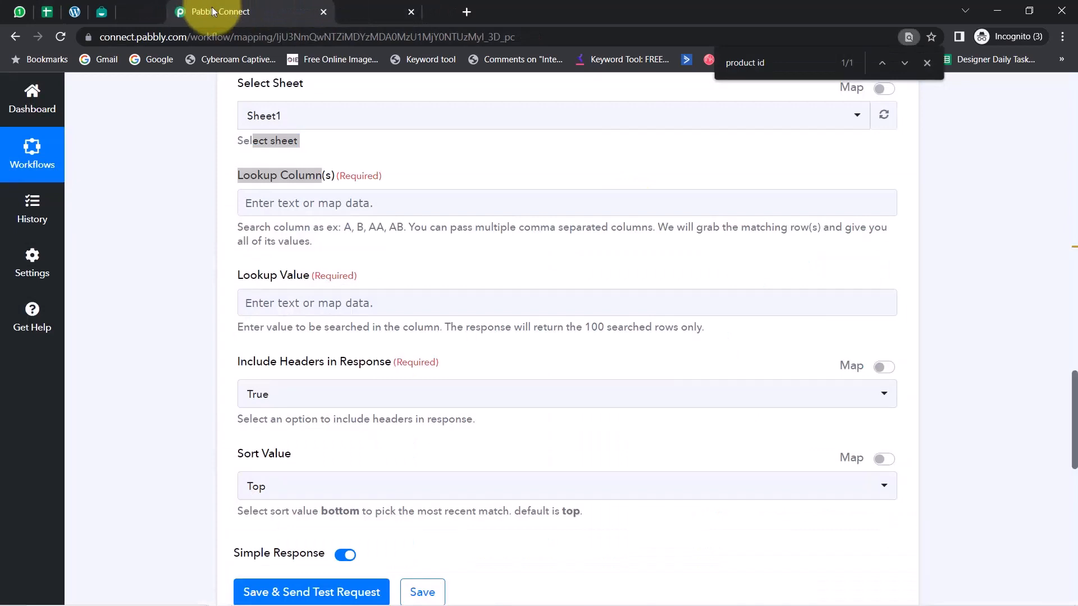
left_click(259, 209)
type("E")
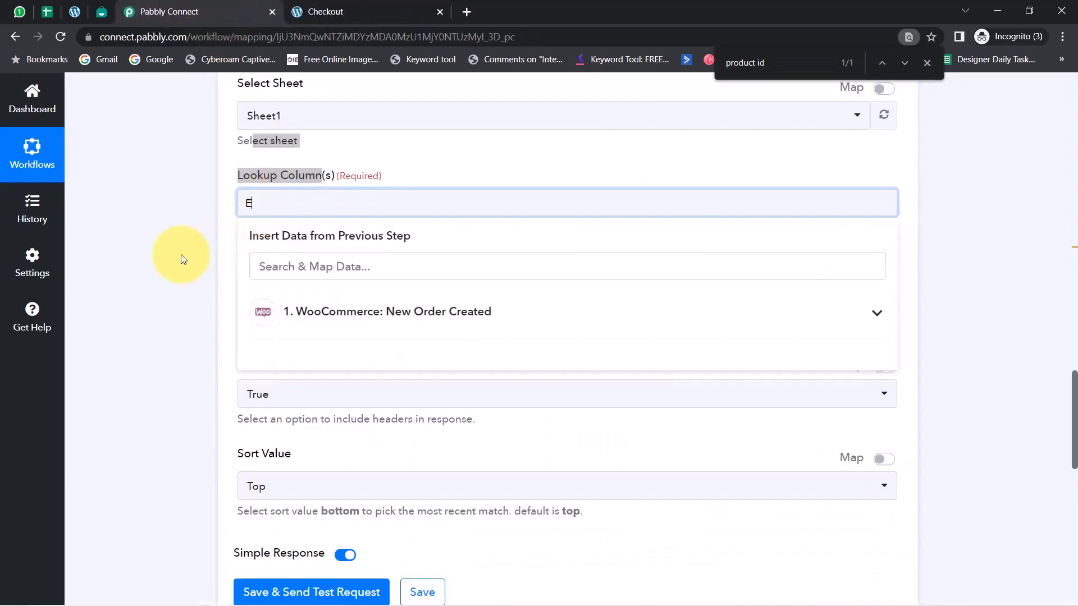
Map the lookup value to Line Items 0 Product Id from the WooCommerce New Order Created data, finding it by searching "produ"
left_click_drag(244, 276, 268, 276)
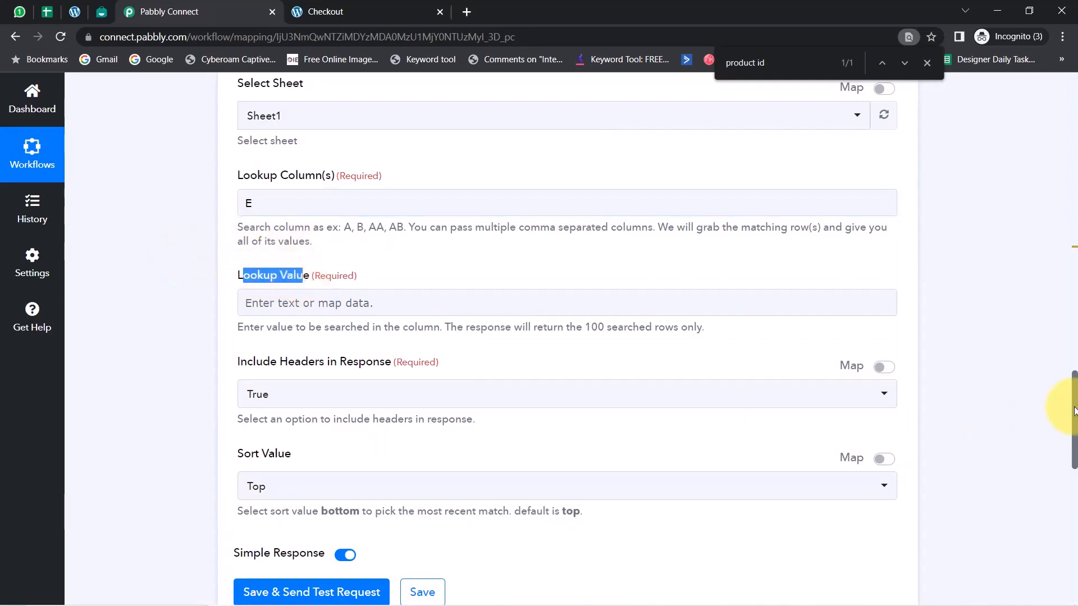
left_click_drag(1073, 388, 1046, 392)
scroll(1047, 398, "down", 5)
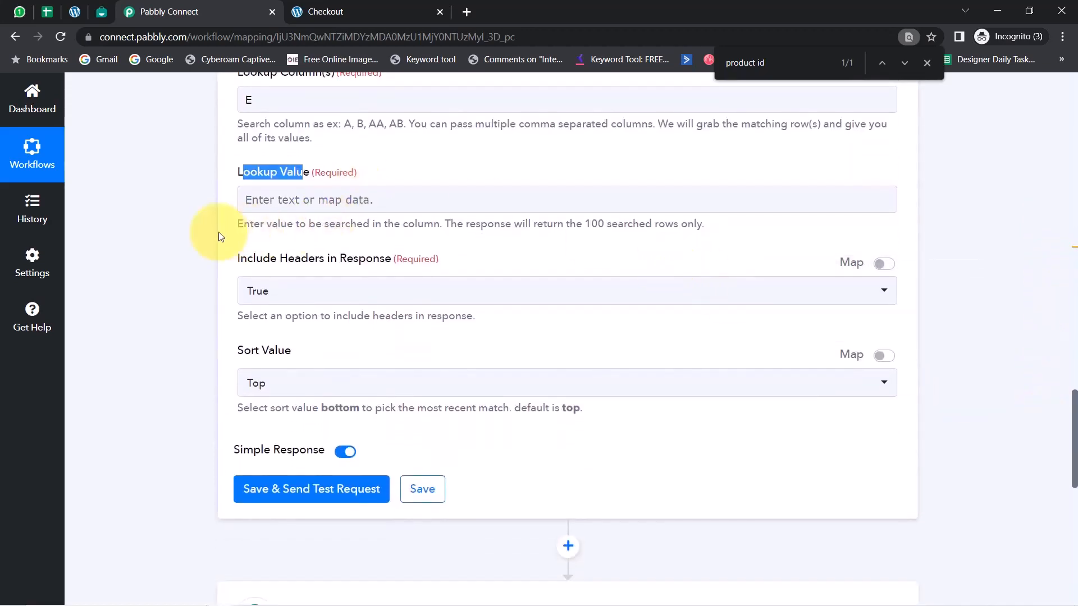
left_click(244, 195)
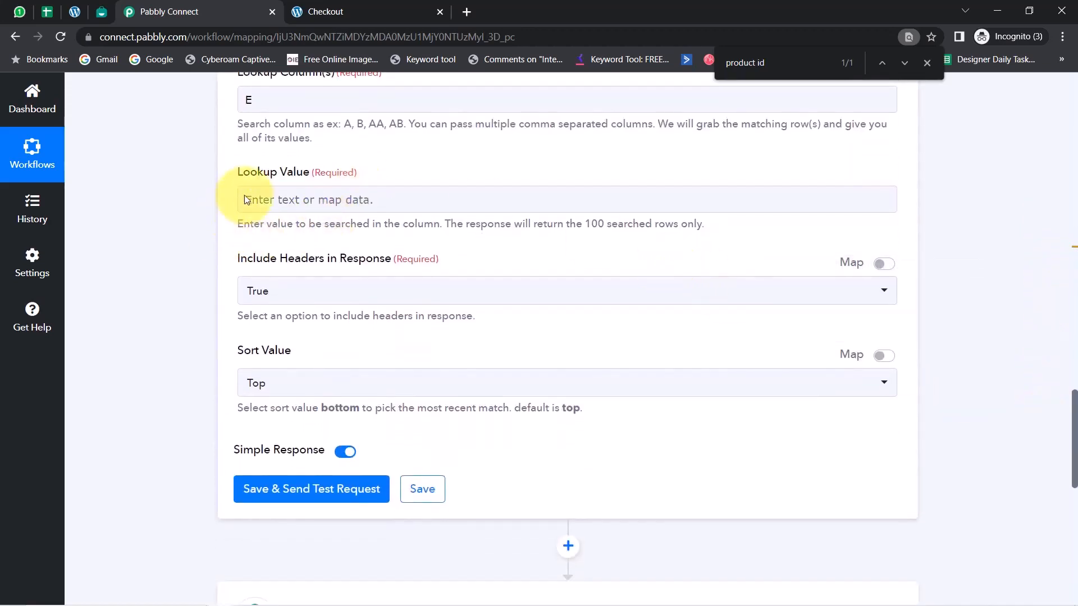
left_click(301, 206)
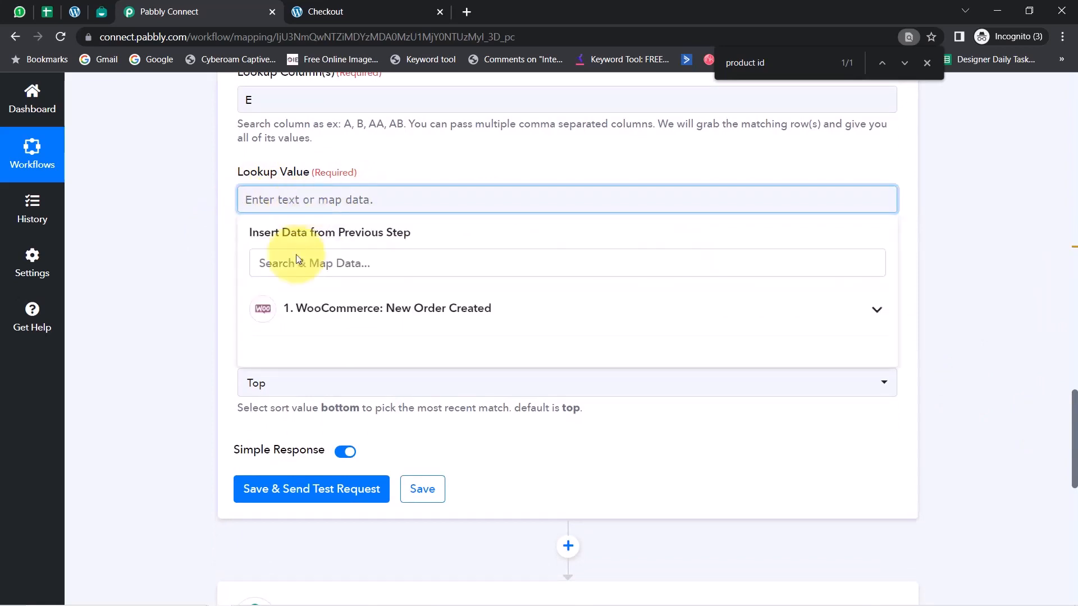
left_click(370, 321)
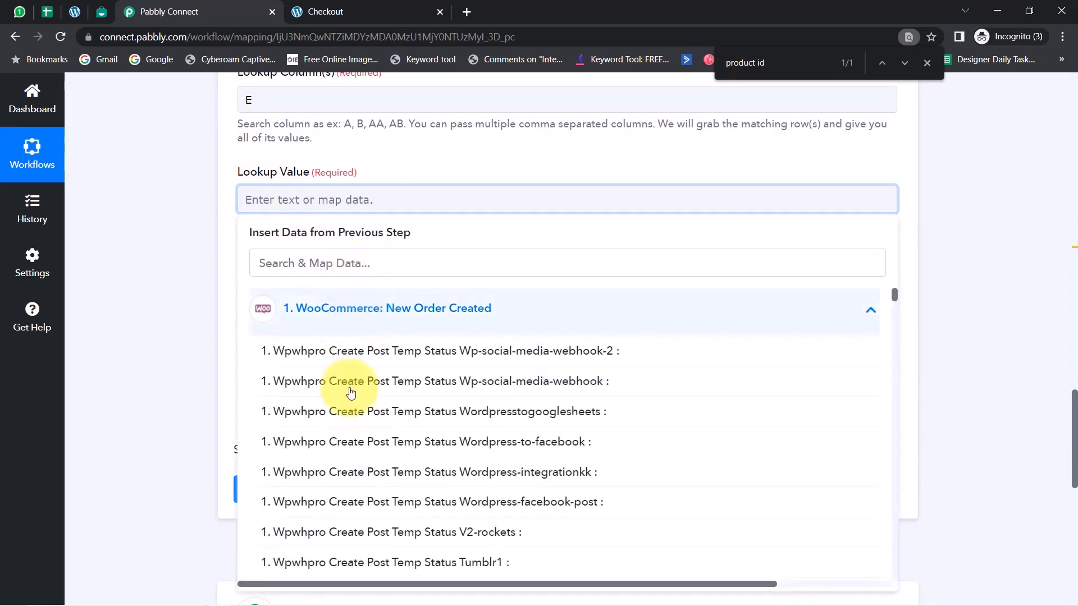
left_click(331, 271)
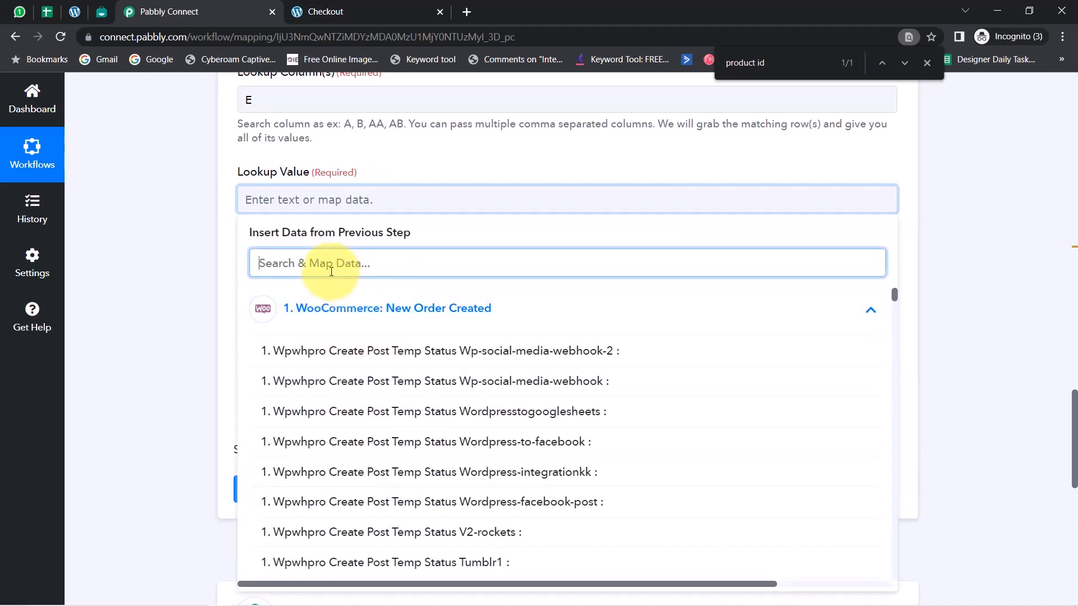
type("produ")
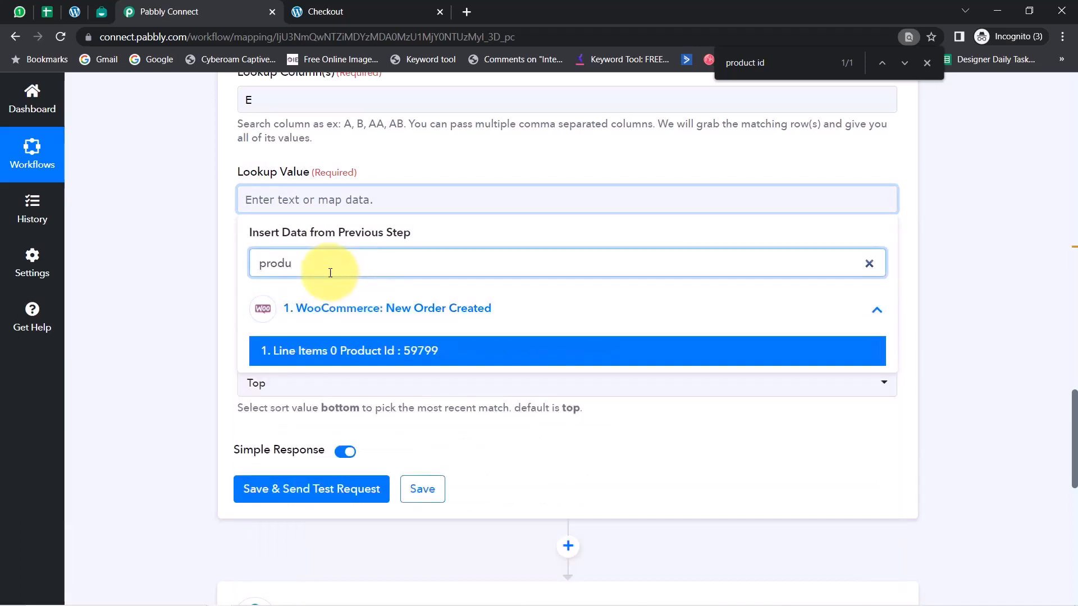
left_click(358, 348)
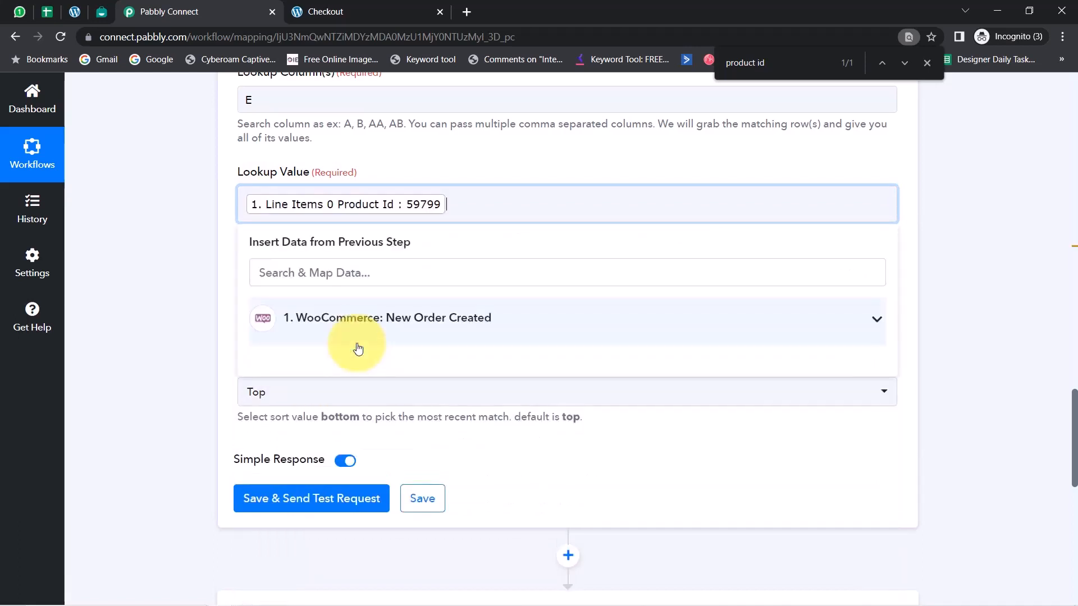
left_click(187, 346)
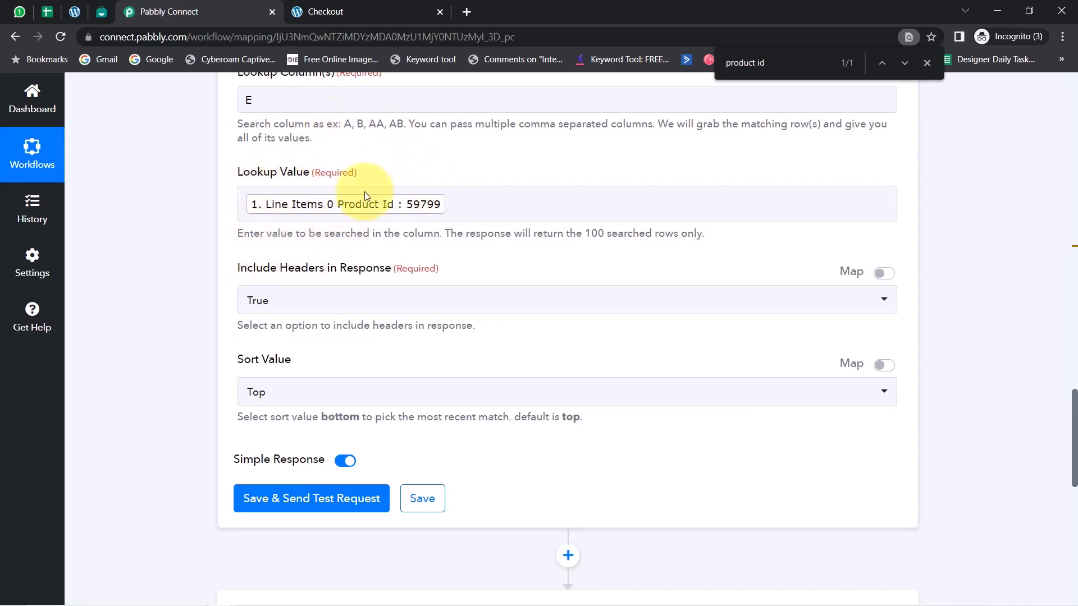
Review the mapped lookup value and glance at the WooCommerce webhook settings in WordPress, returning to the Pabbly Connect workflow
left_click(455, 212)
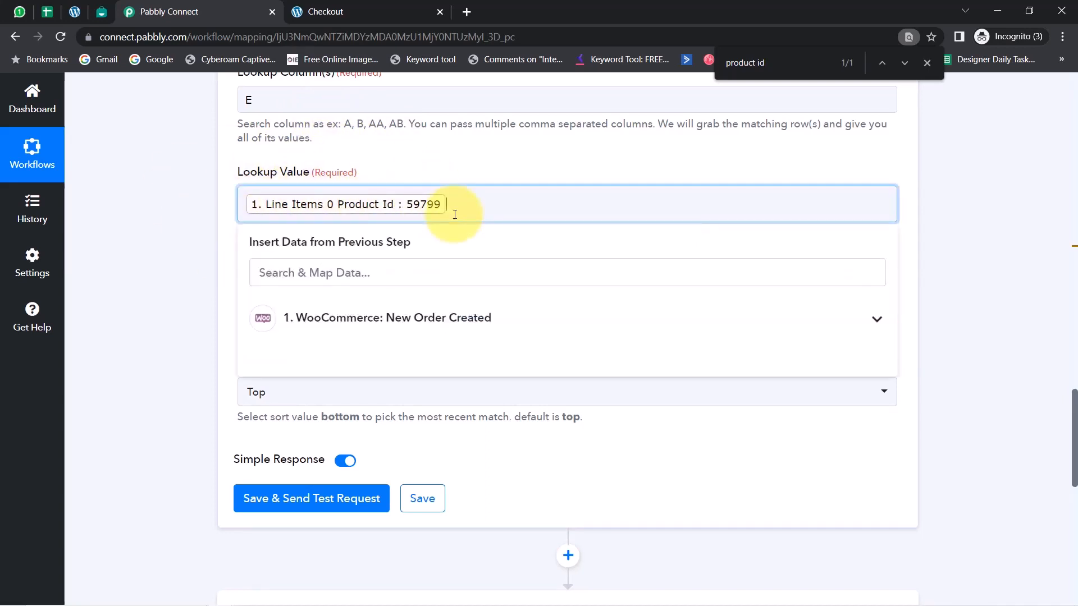
left_click(168, 272)
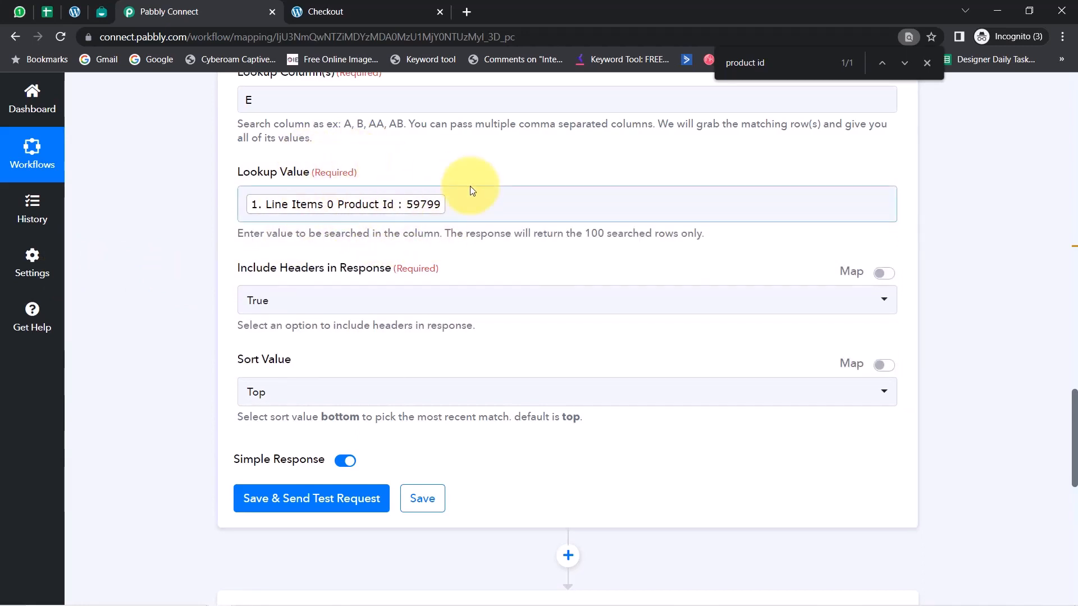
left_click(72, 12)
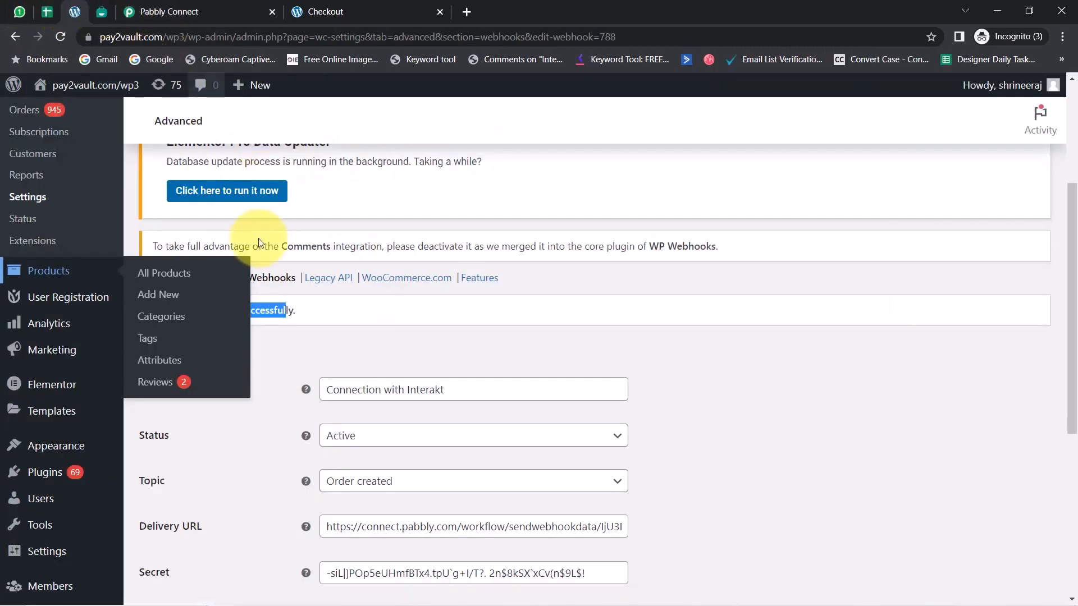
left_click(247, 10)
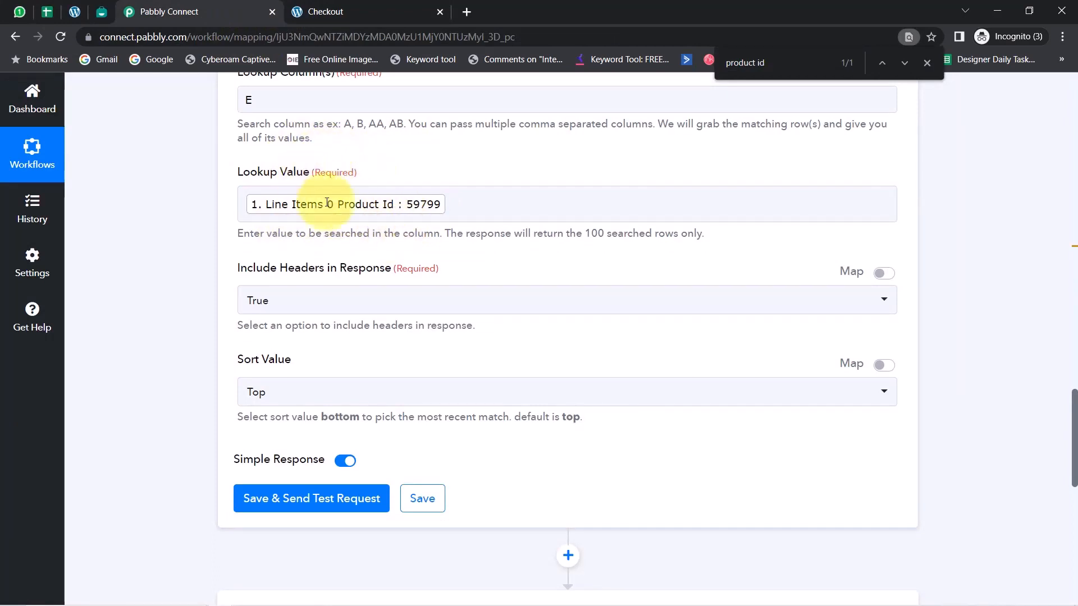
Save the lookup step with a test request and check it against the One Plus 10 row in the Product Details sheet
left_click(296, 498)
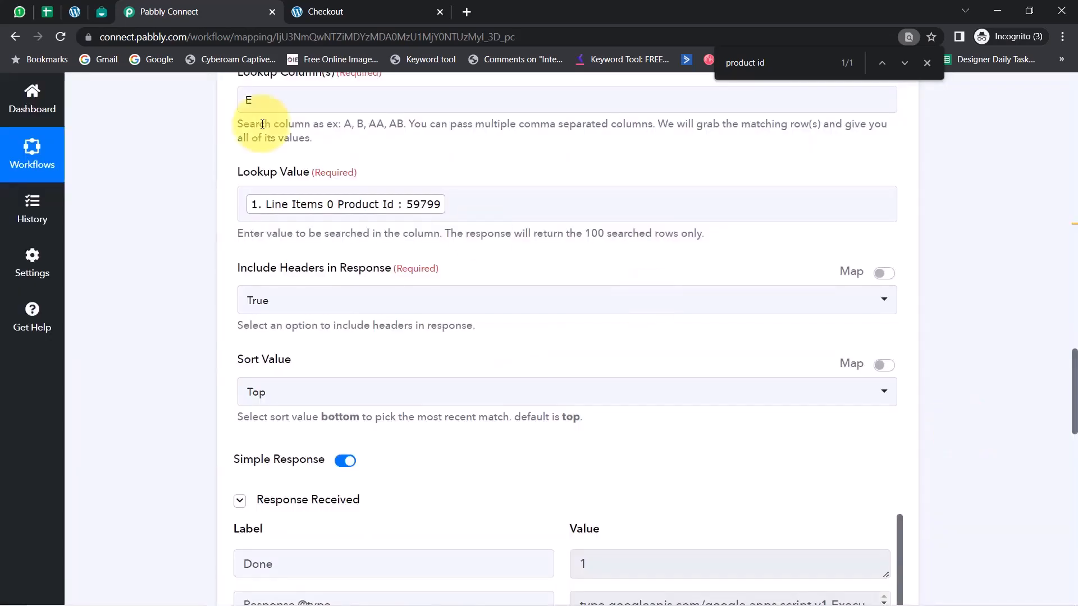
left_click(49, 13)
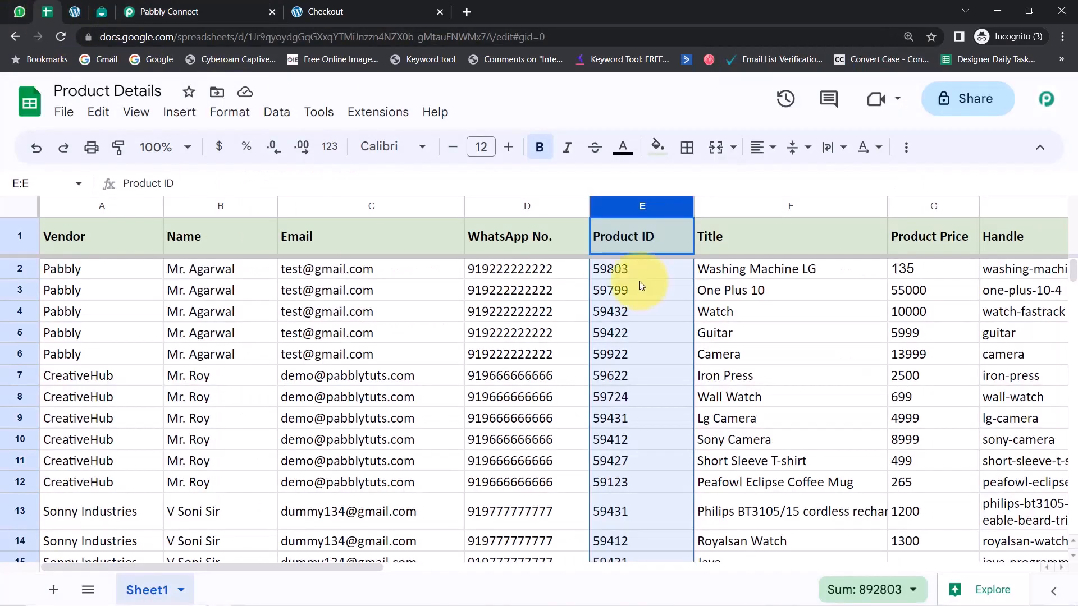
left_click(597, 293)
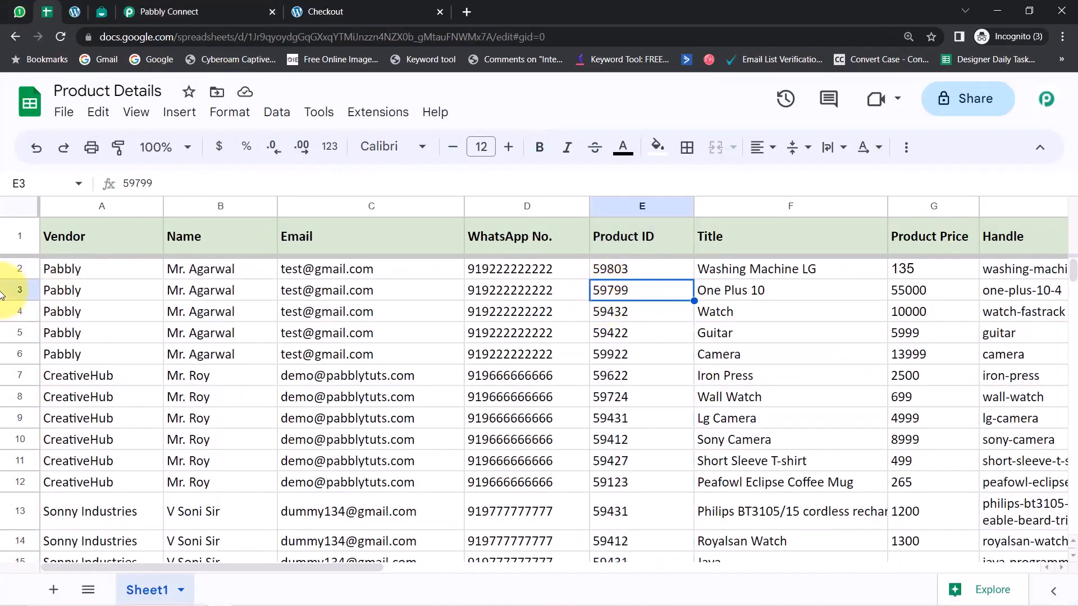
left_click(18, 284)
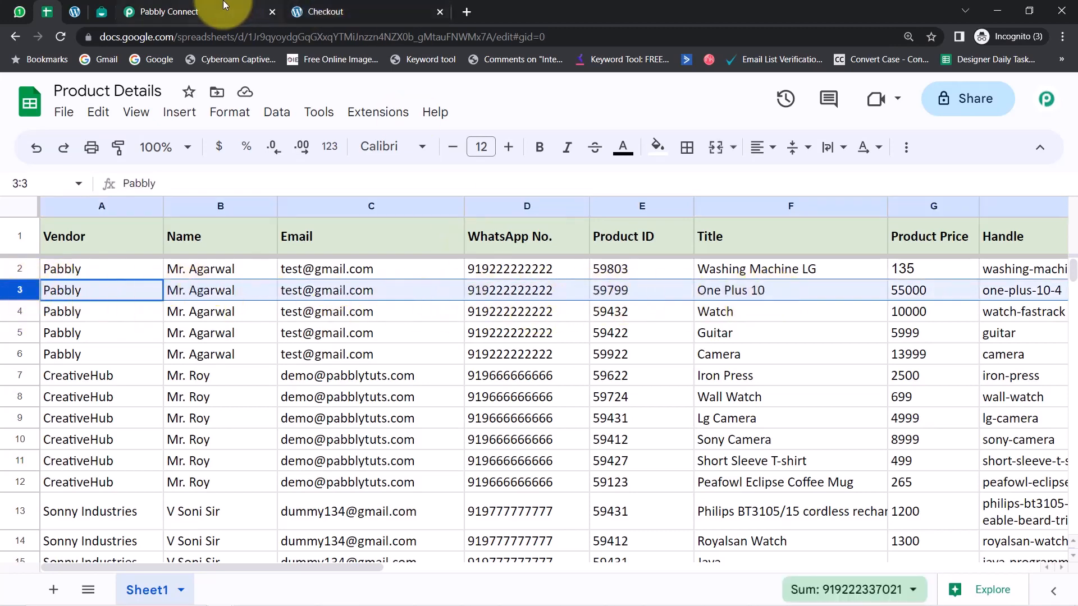
Return to Pabbly Connect and examine the lookup response's vendor, name, email, WhatsApp number and product ID values
left_click(185, 11)
left_click_drag(1075, 373, 1075, 439)
double_click(415, 283)
double_click(595, 283)
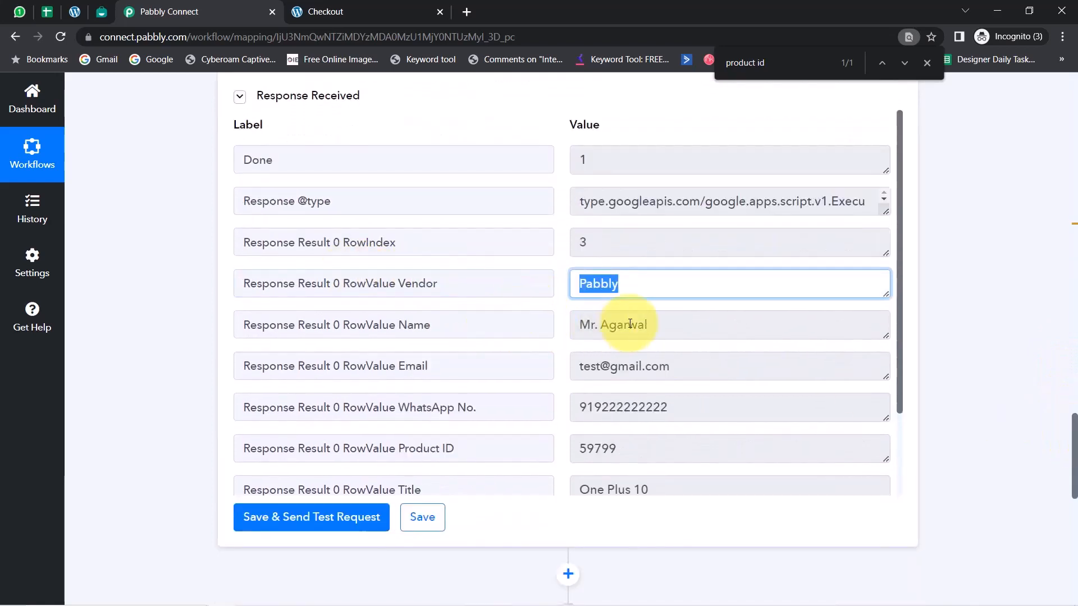
left_click_drag(628, 325, 590, 325)
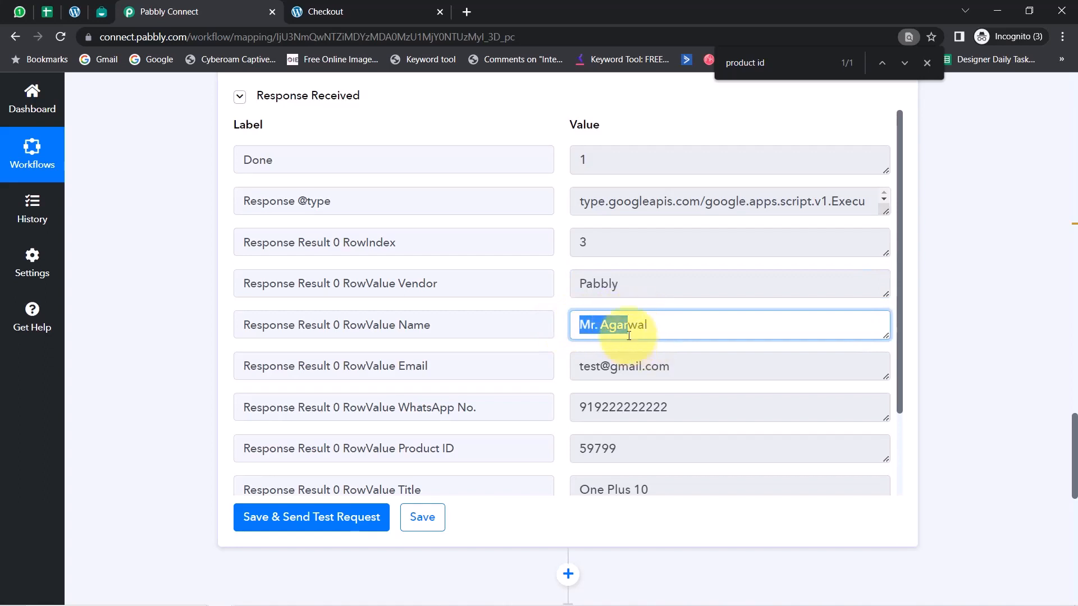
left_click_drag(590, 366, 666, 377)
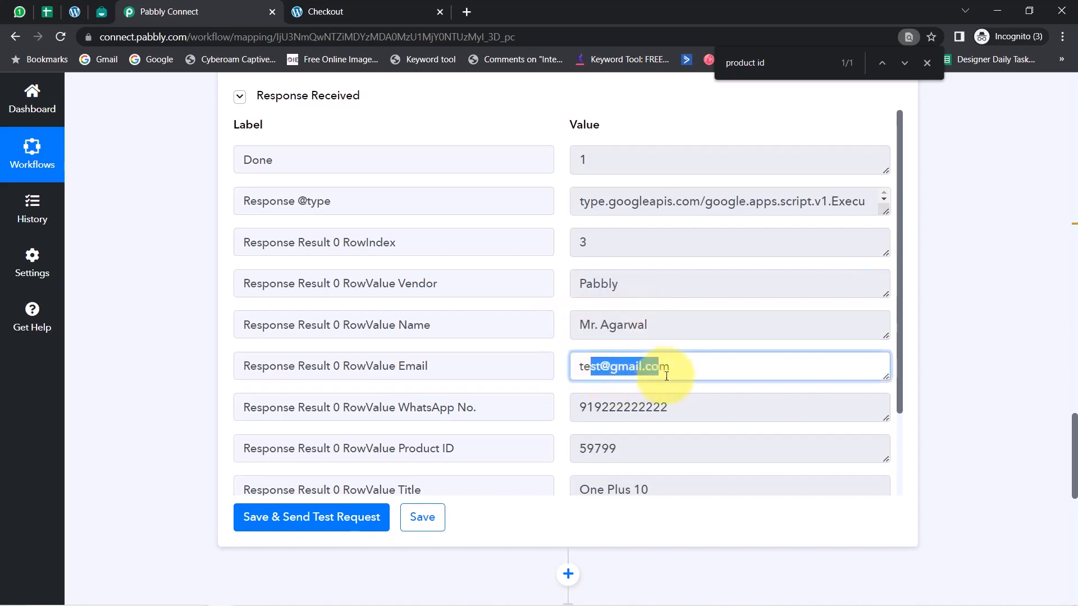
left_click_drag(609, 407, 693, 409)
left_click_drag(597, 451, 662, 445)
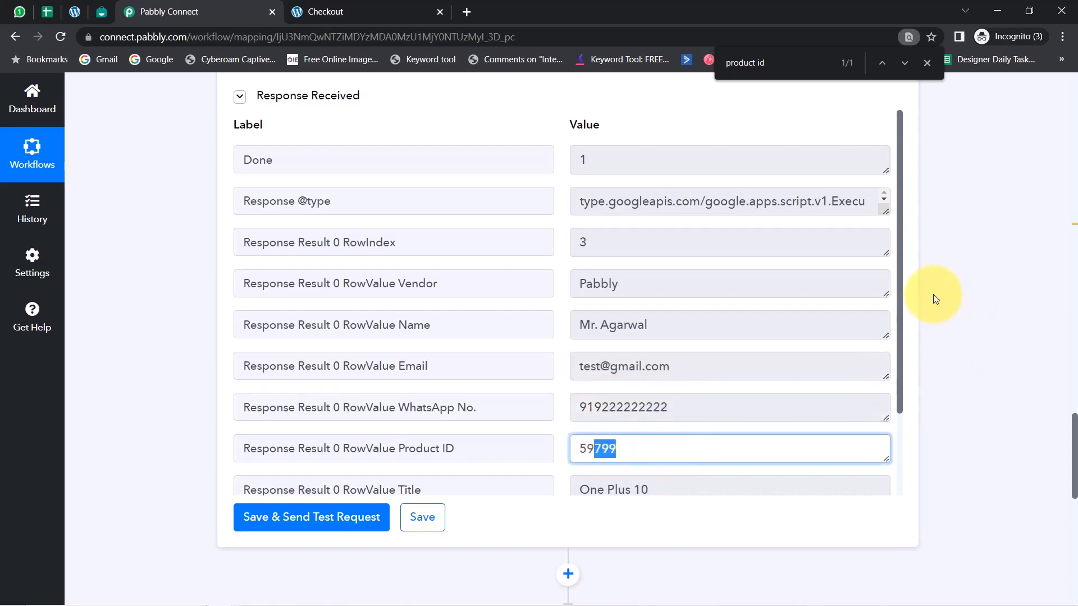
scroll(899, 277, "down", 2)
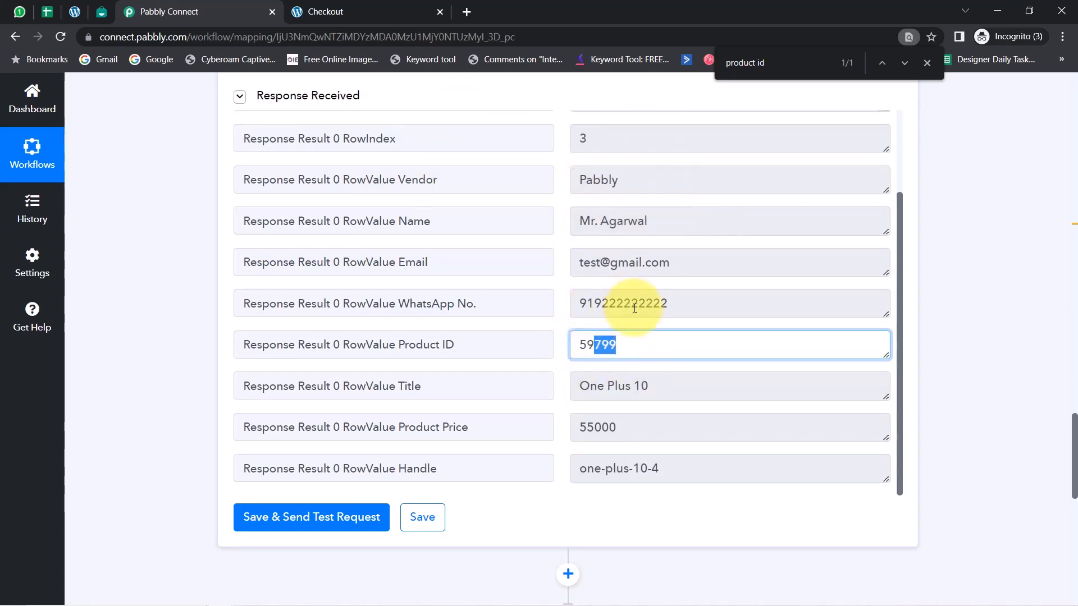
left_click_drag(594, 303, 713, 305)
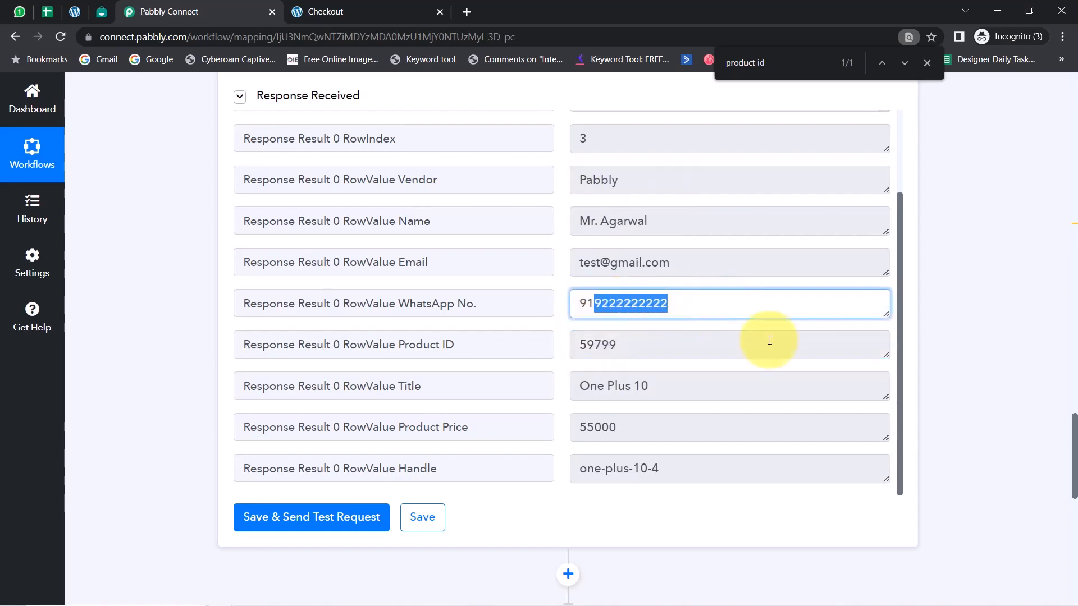
Look through the webhook response and search the page for "9", highlighting the WhatsApp number in the lookup response
left_click_drag(1074, 433, 1047, 212)
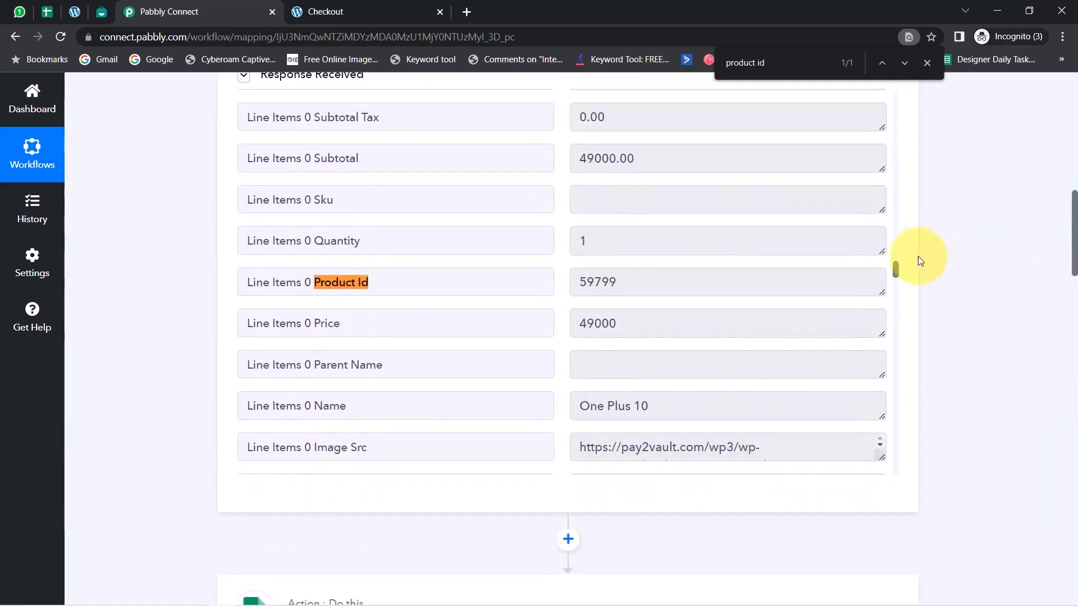
left_click_drag(895, 271, 896, 302)
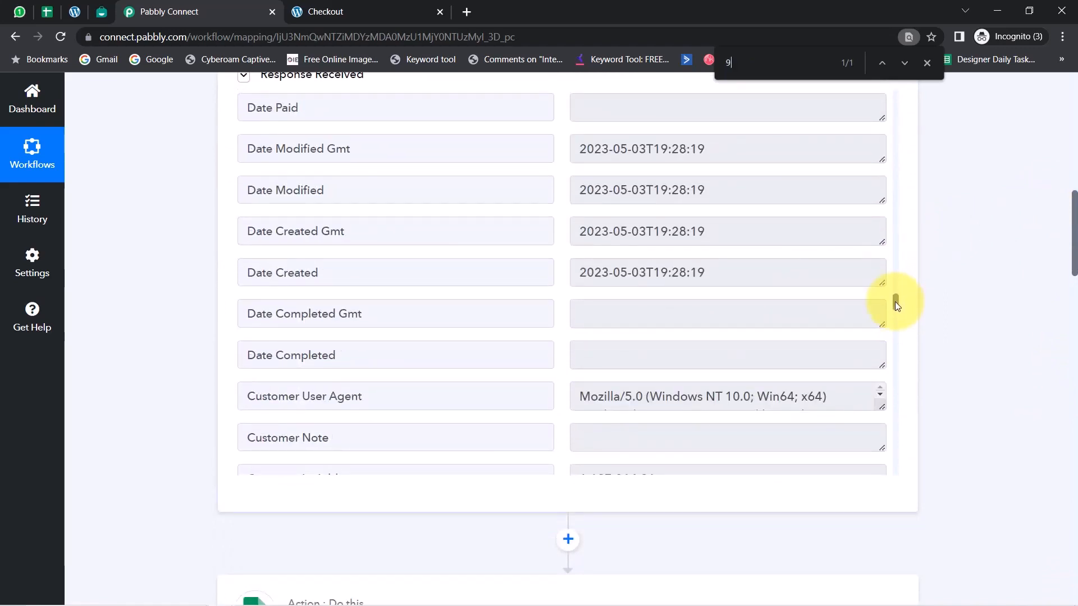
key("Return")
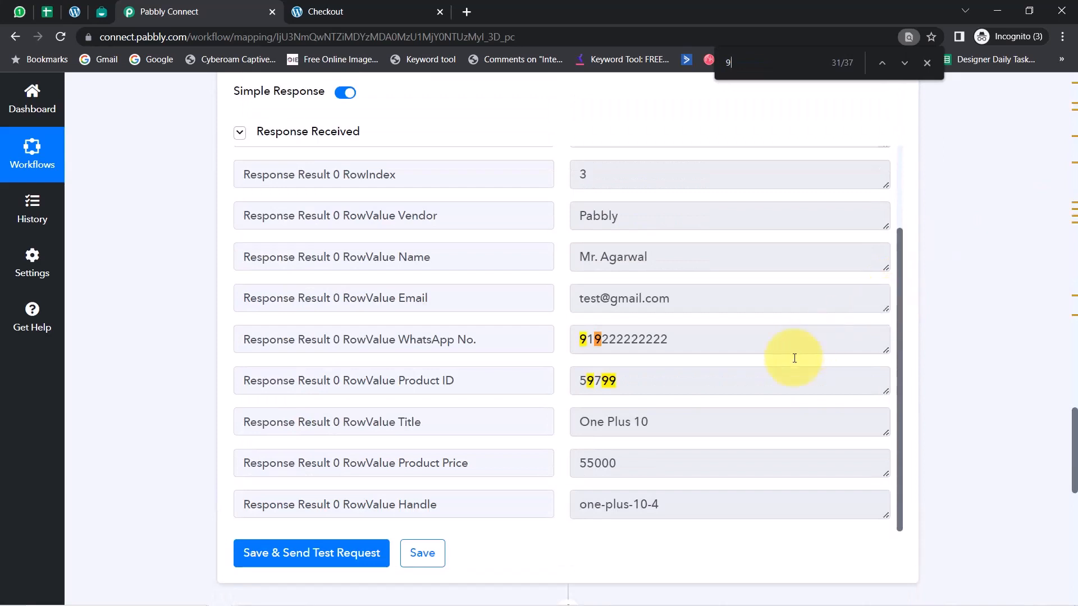
left_click_drag(610, 340, 664, 342)
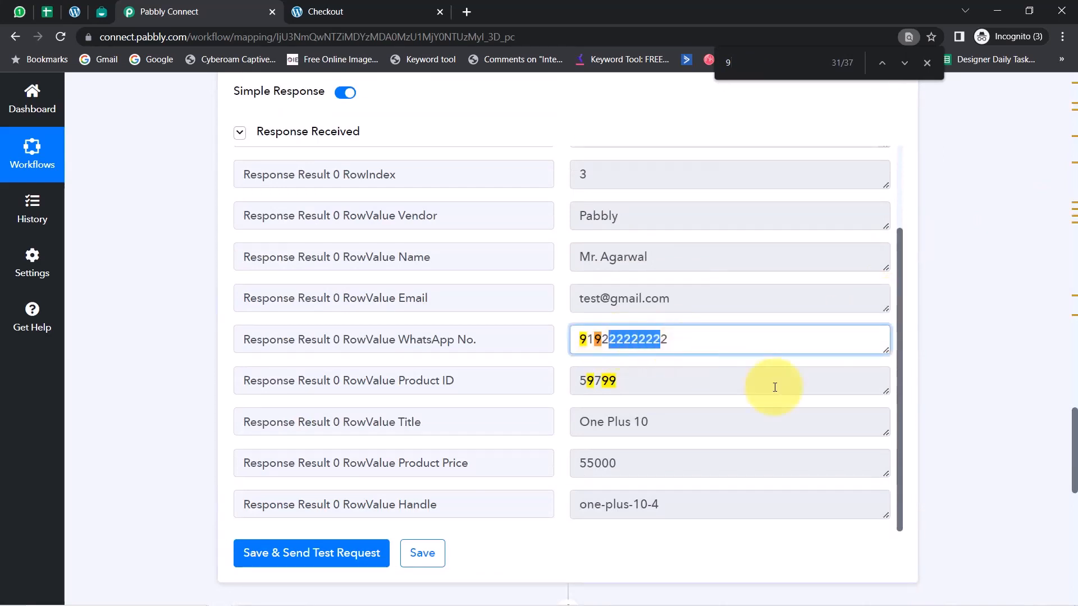
Set the action event of the Interakt step to Send WhatsApp Template Message
left_click_drag(1073, 420, 1071, 480)
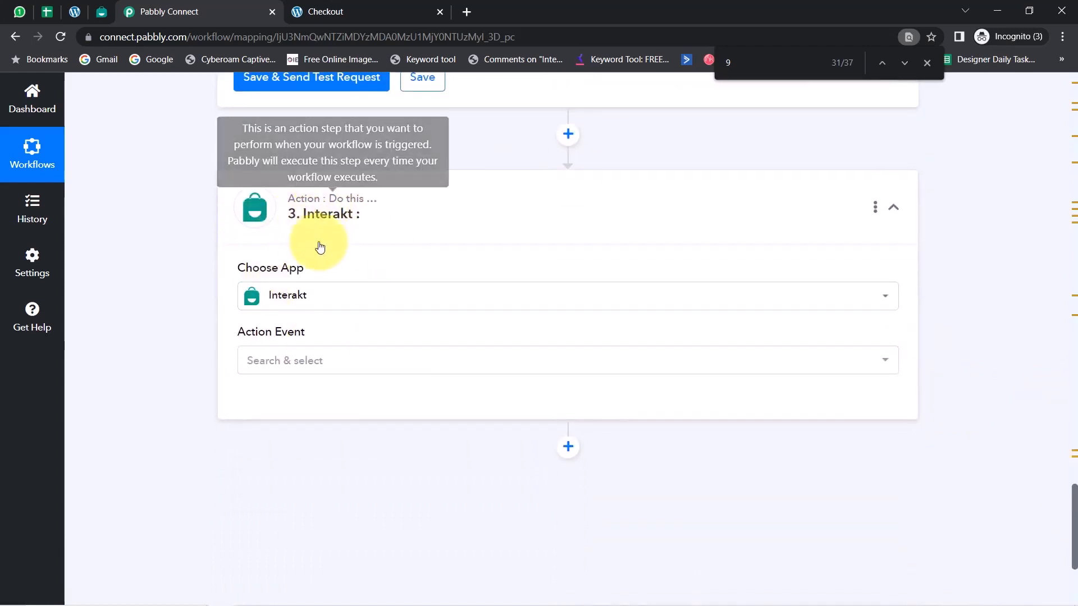
left_click(310, 363)
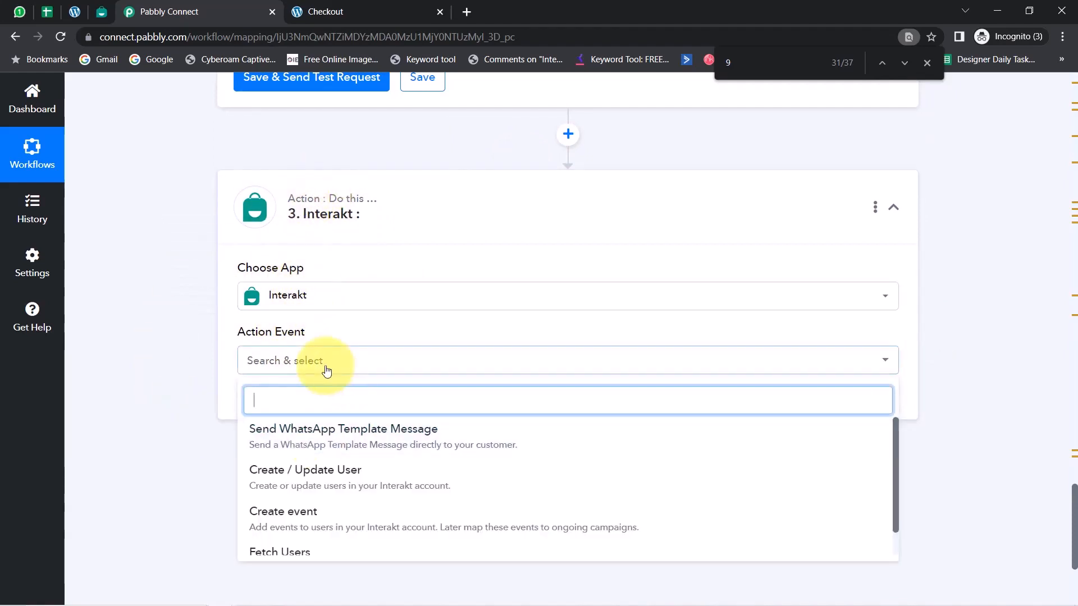
left_click(306, 433)
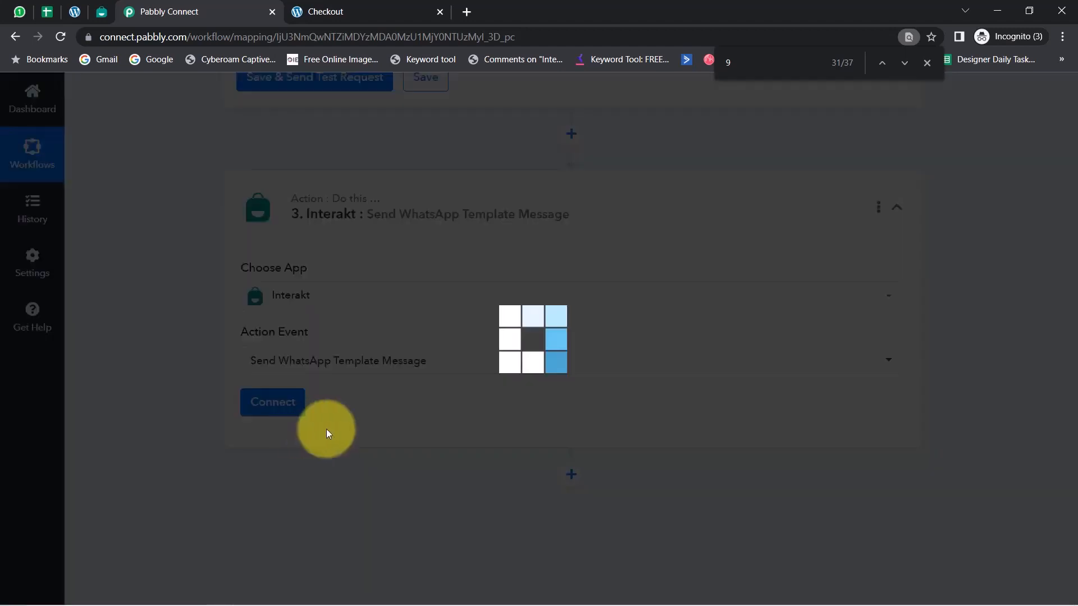
Start adding a new Interakt connection and copy the account's secret key from Interakt's Developer Settings page
left_click(291, 402)
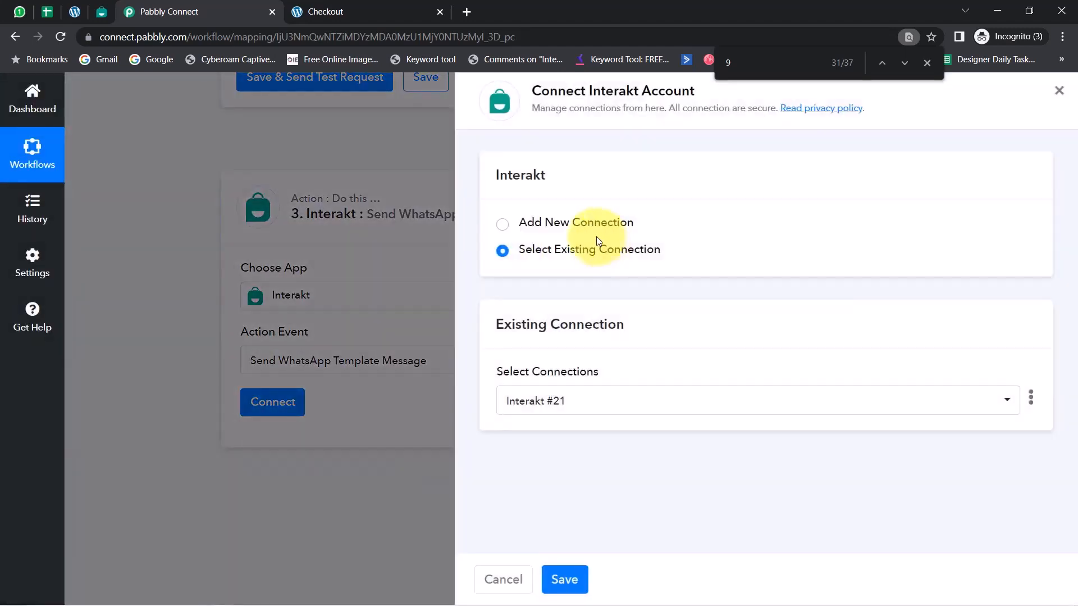
left_click(575, 222)
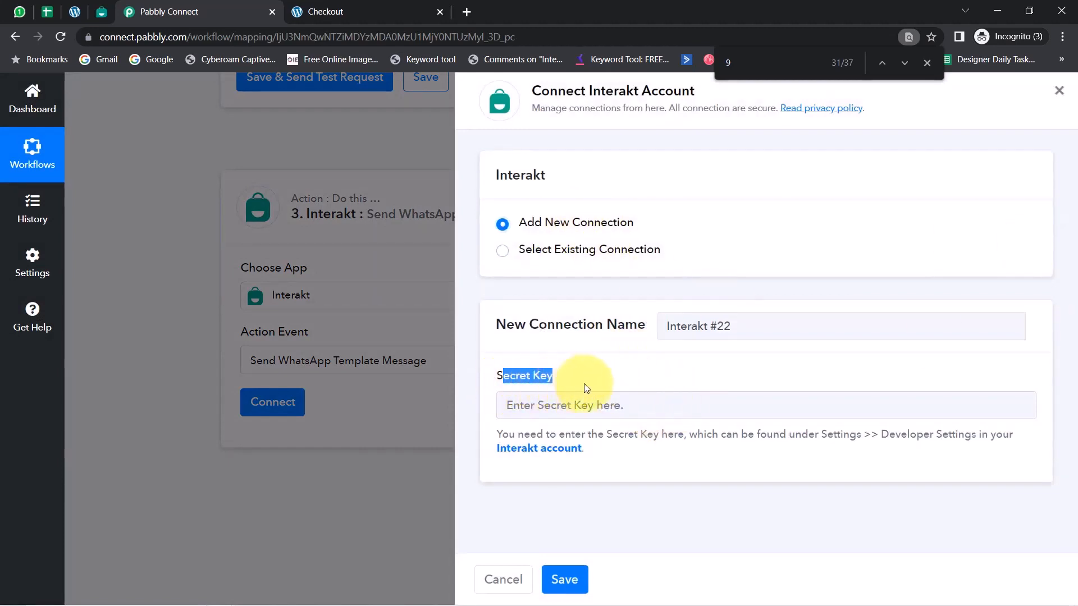
right_click(550, 451)
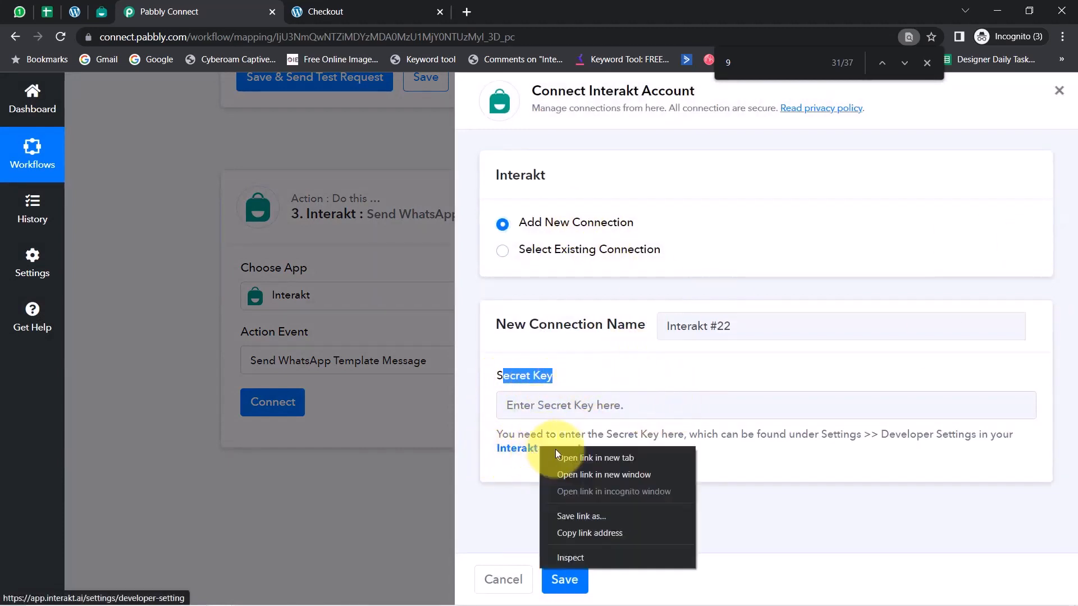
left_click(575, 458)
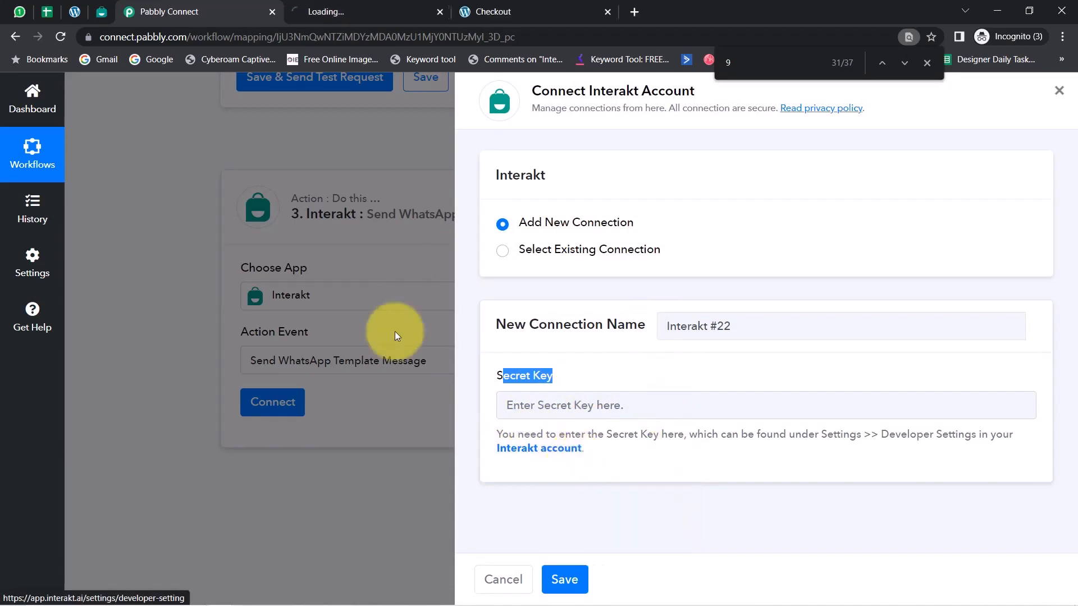
left_click(361, 5)
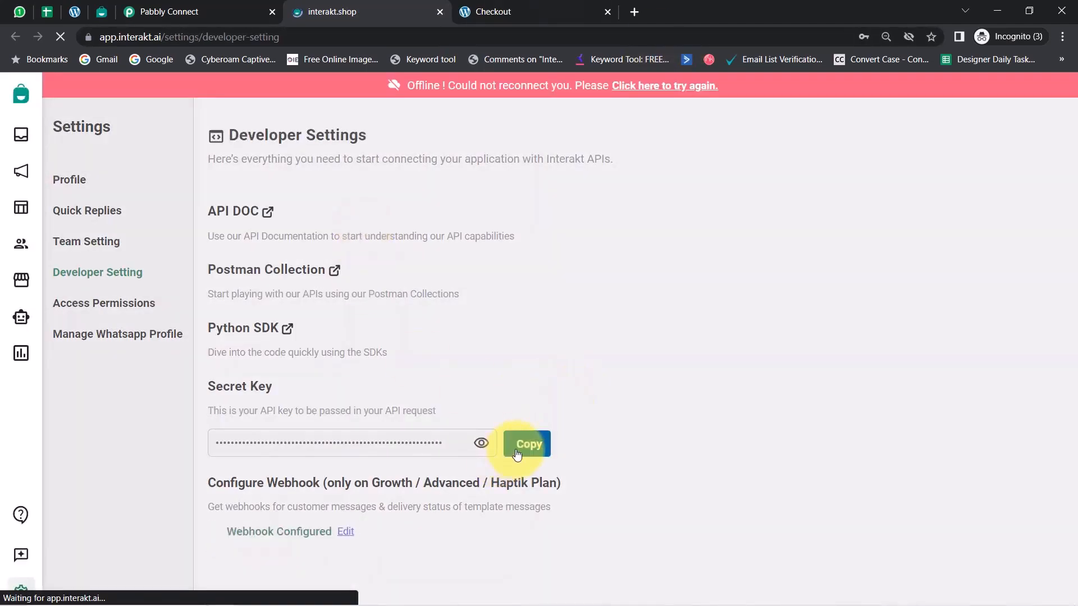
left_click(525, 449)
Return to Pabbly Connect, paste the Interakt secret key into the new connection and save it
left_click(208, 6)
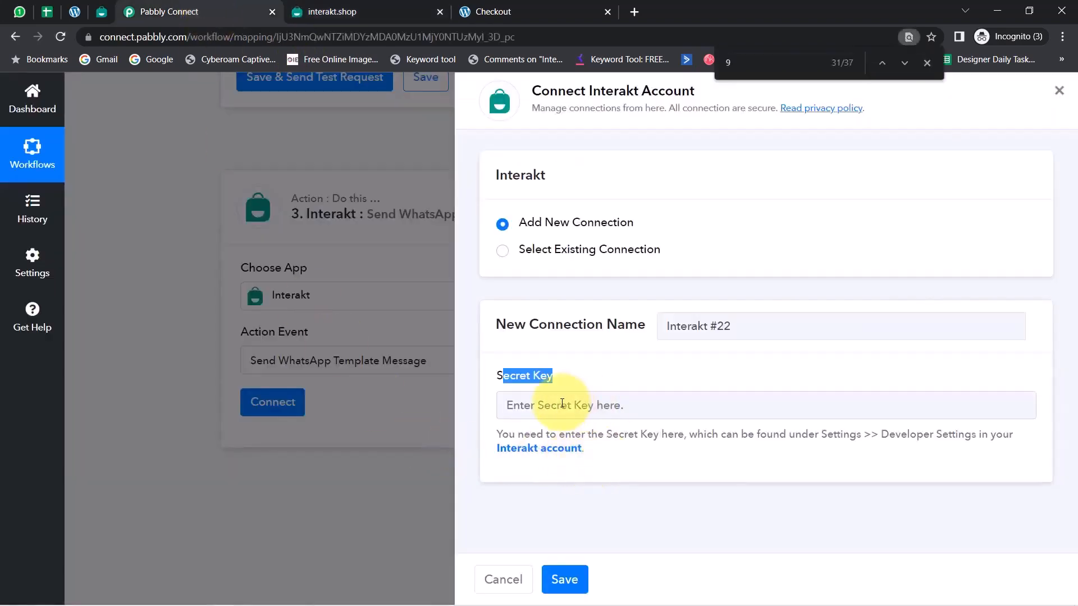
left_click(541, 403)
key("ctrl+v")
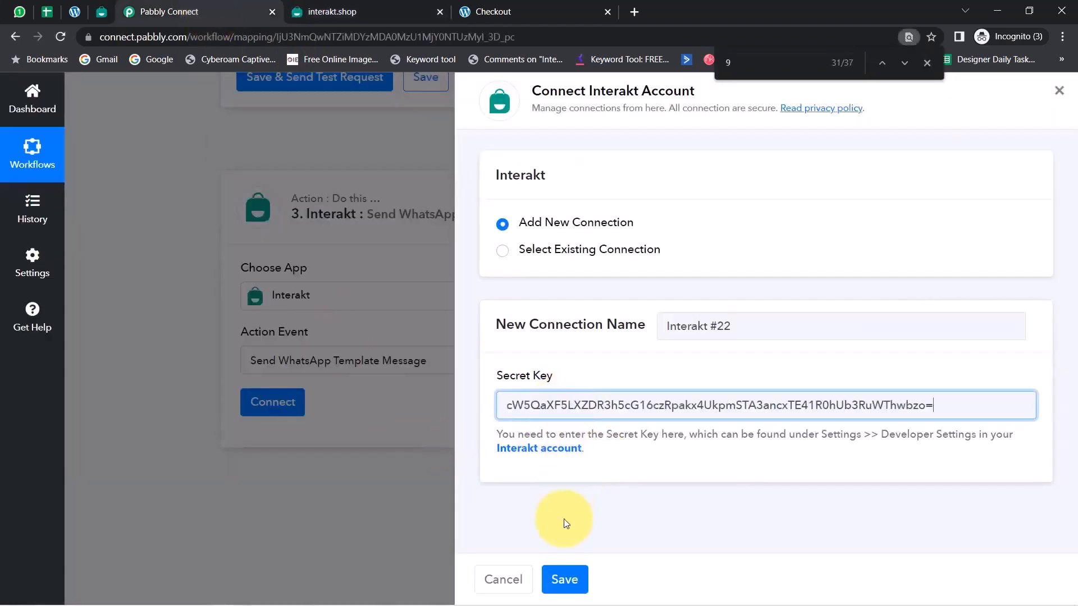
left_click(565, 581)
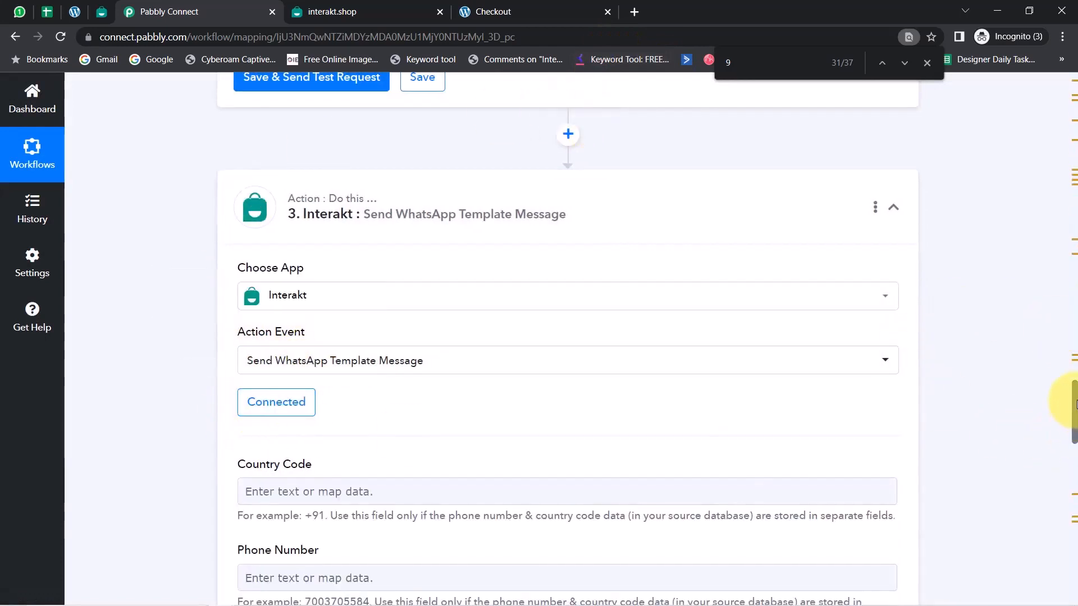
Examine the Interakt step's phone number fields and the important note on which of them are mandatory
left_click_drag(1075, 408, 1076, 445)
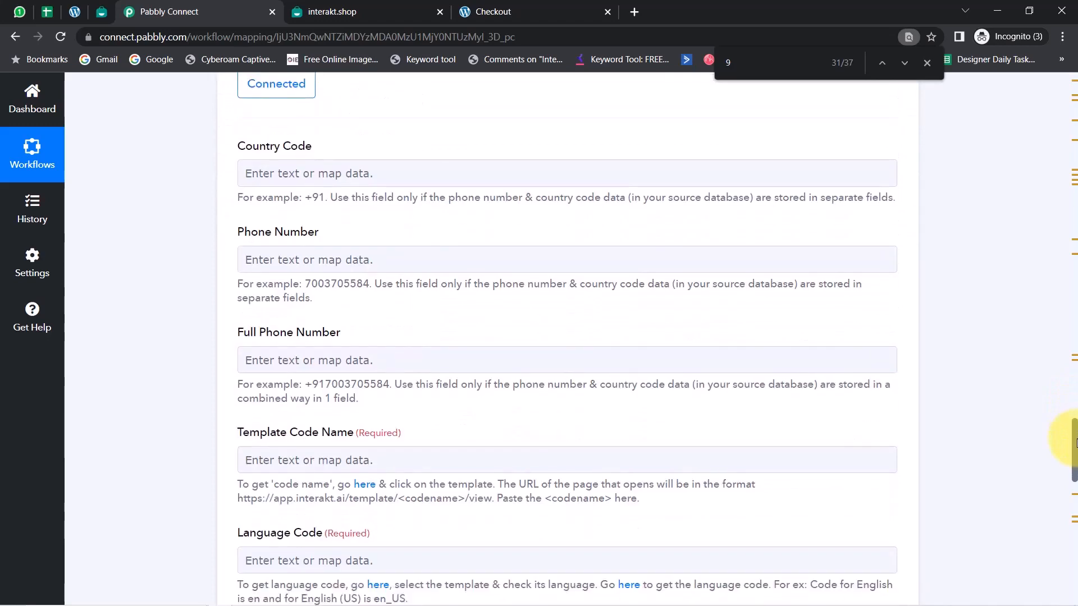
left_click_drag(300, 233, 314, 234)
left_click(244, 324)
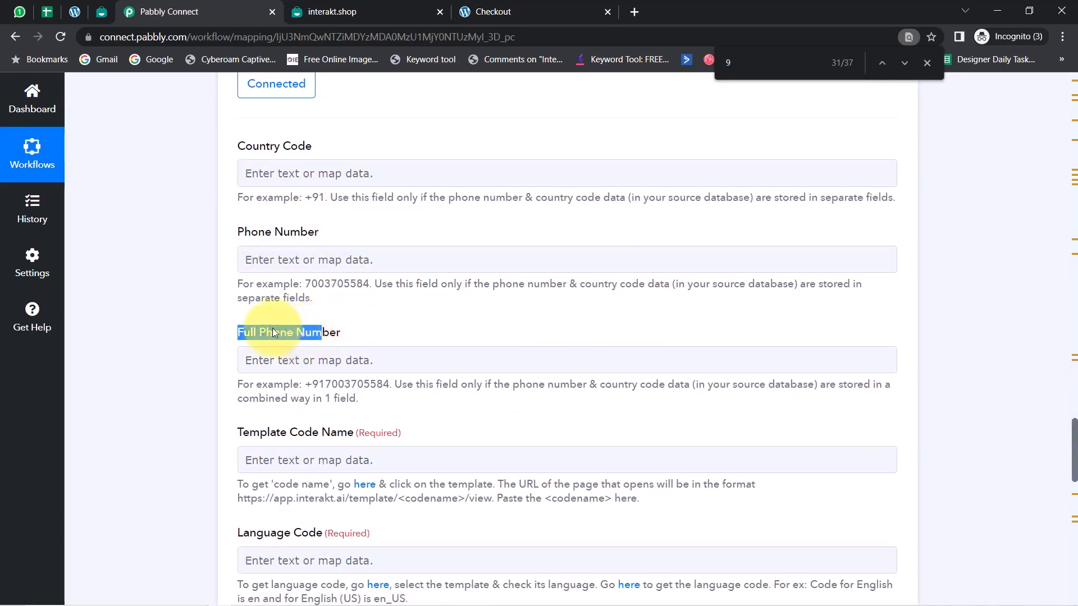
left_click(119, 267)
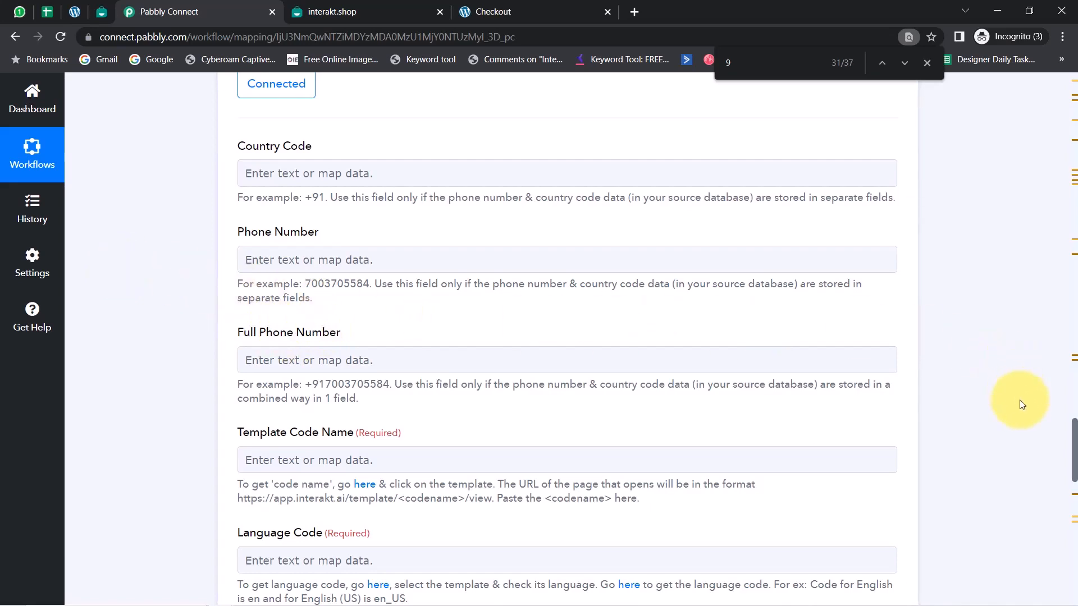
left_click_drag(1075, 437, 1070, 527)
left_click_drag(364, 346, 500, 345)
left_click(274, 368)
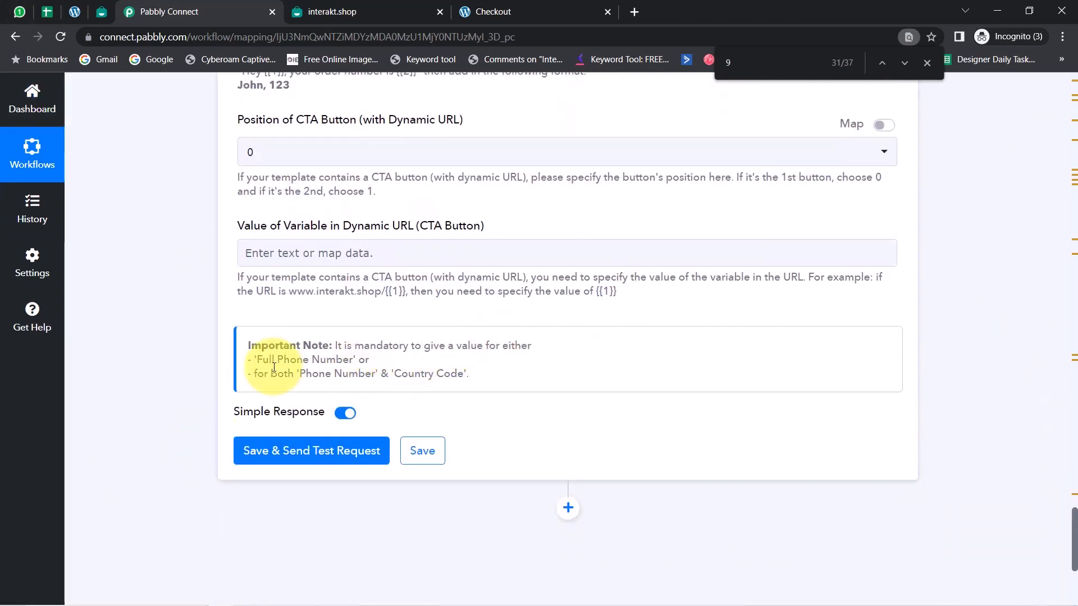
left_click_drag(262, 359, 393, 357)
left_click_drag(271, 374, 905, 385)
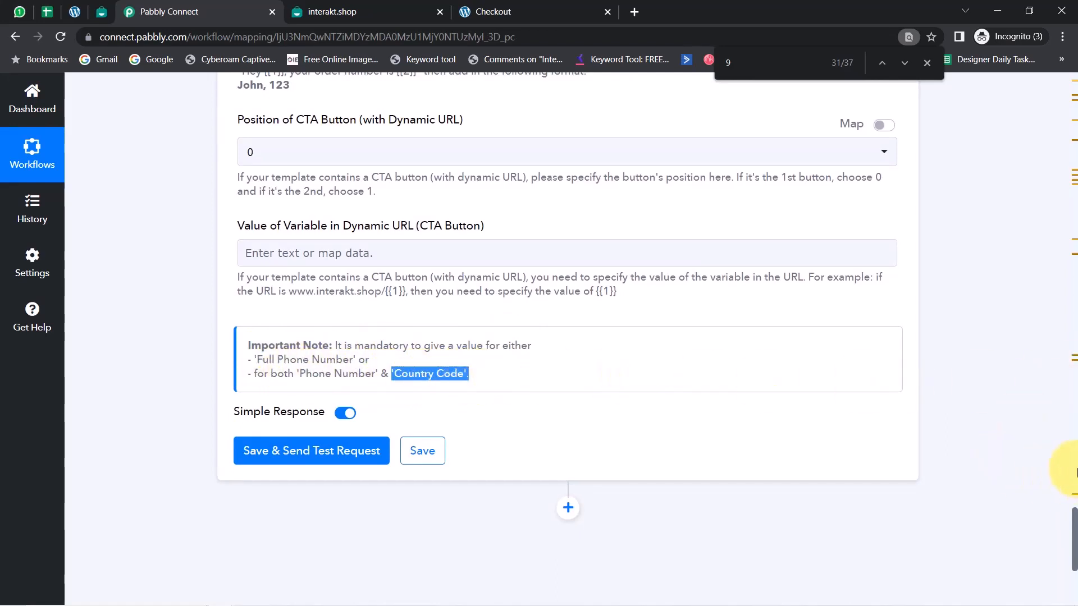
Check the vendor's WhatsApp number in the lookup response, highlighting the country code and the number portion
left_click_drag(1074, 531, 1043, 360)
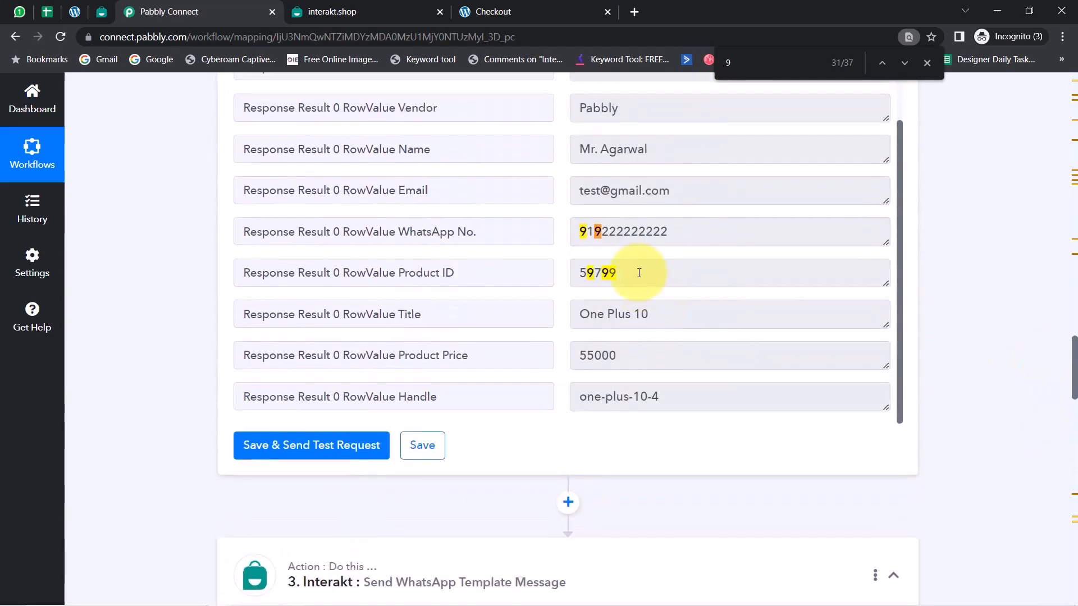
double_click(596, 235)
double_click(582, 232)
left_click_drag(596, 232, 702, 234)
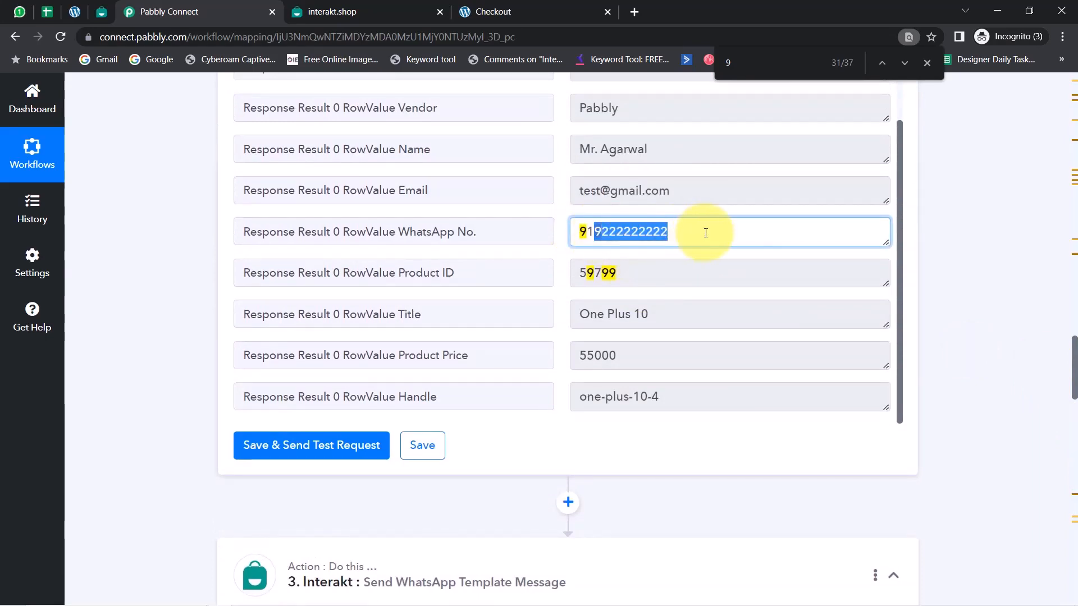
Compare the Country Code, Phone Number and Full Phone Number fields, glancing at the data mapping list for Phone Number
left_click_drag(1073, 349, 1073, 435)
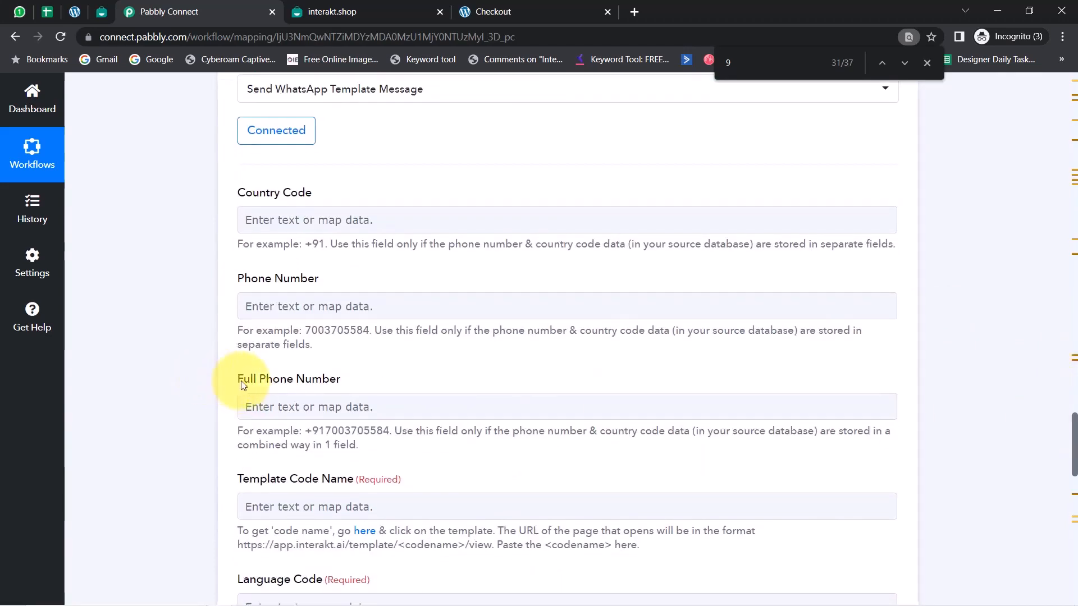
left_click_drag(236, 385, 311, 377)
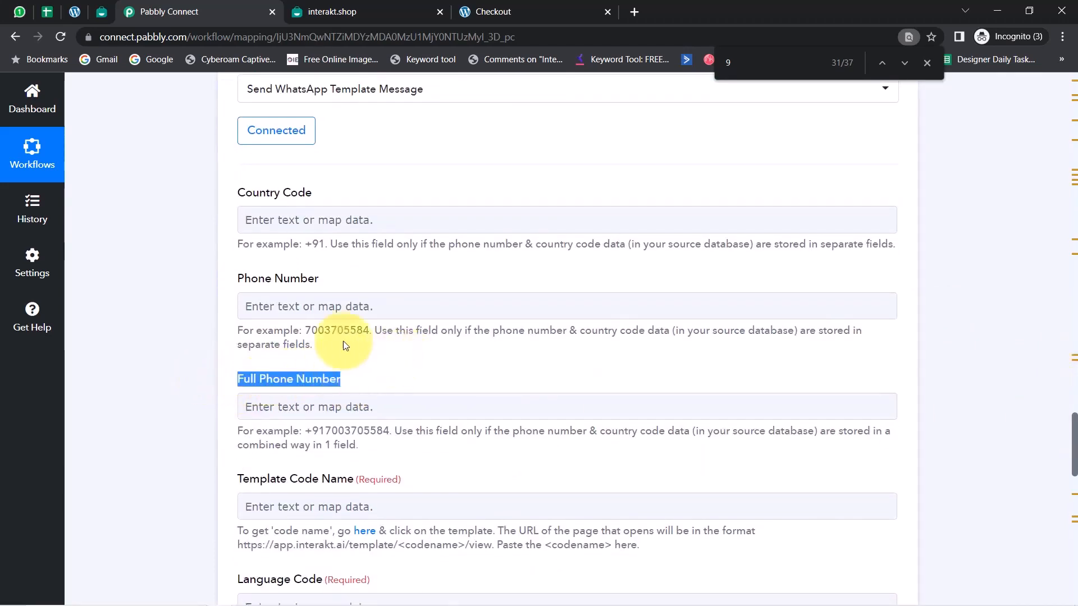
left_click_drag(306, 331, 363, 331)
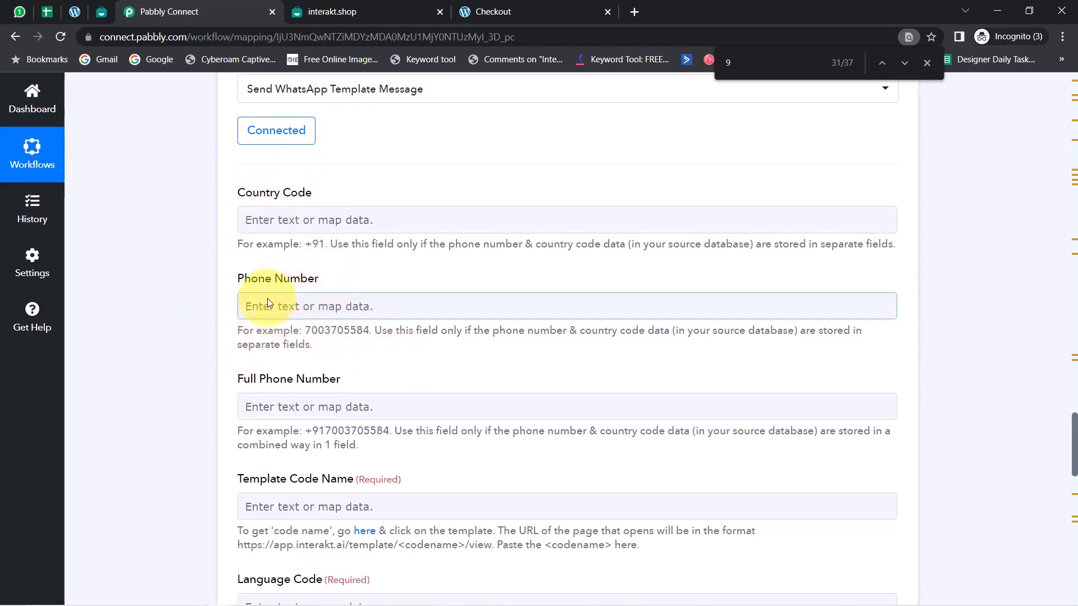
left_click(251, 307)
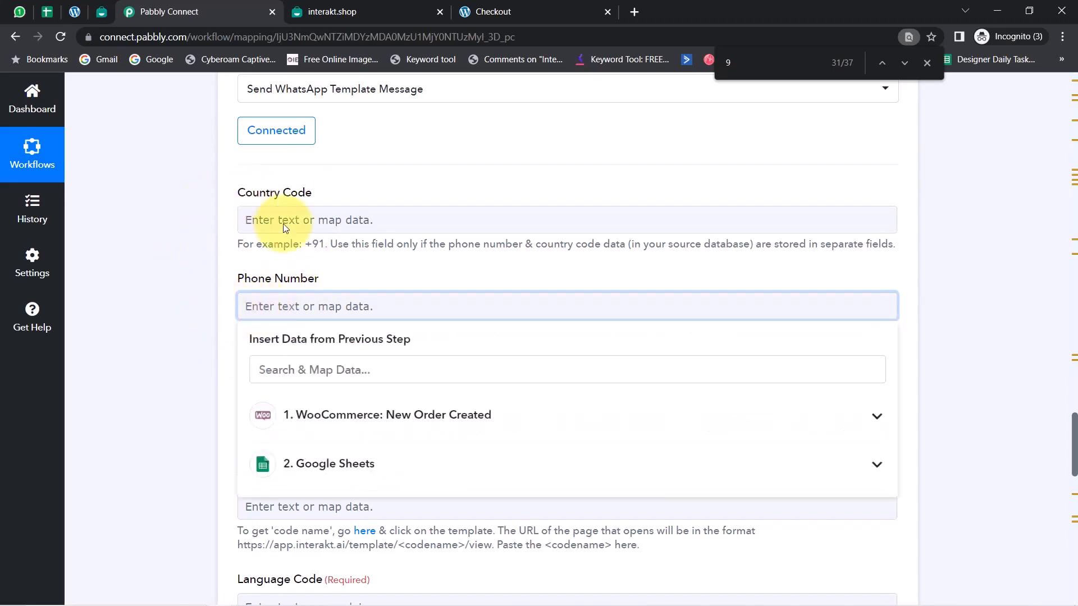
left_click(290, 241)
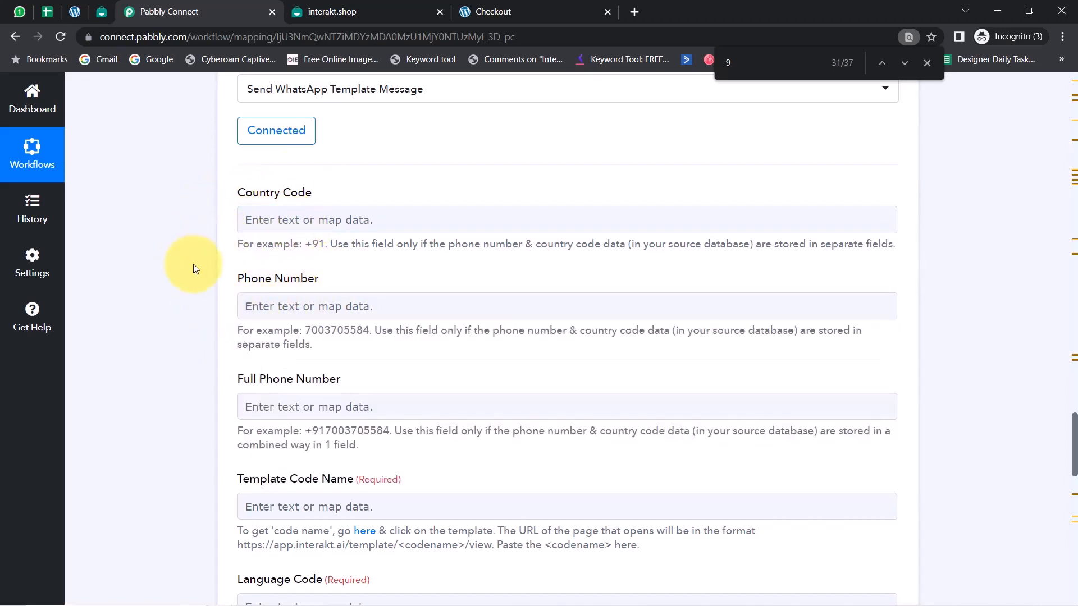
left_click_drag(245, 377, 362, 386)
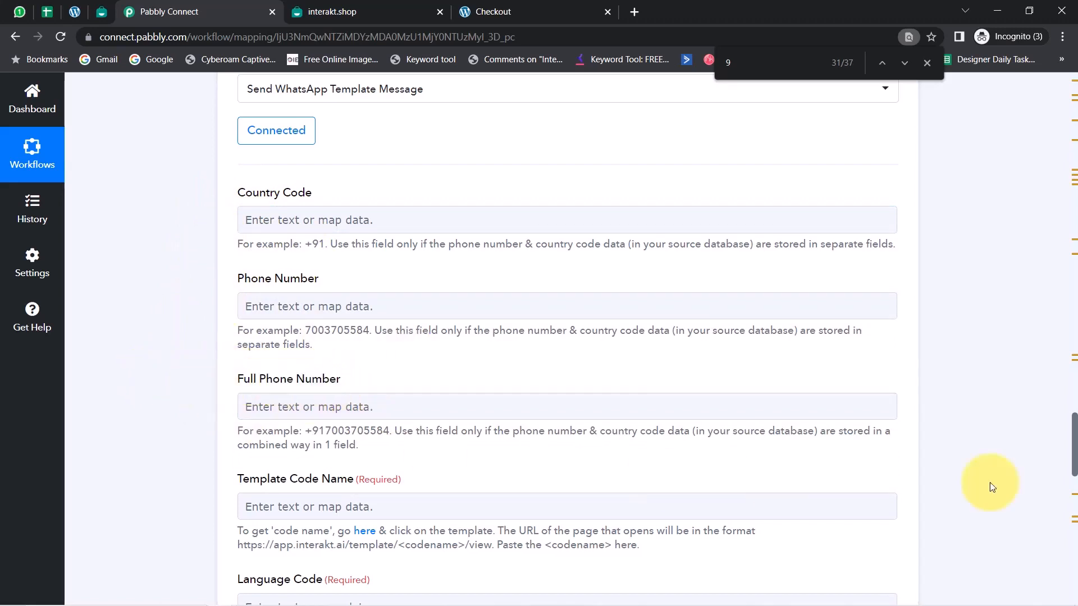
Switch to Interakt's WhatsApp Templates, look at the blank new template form and go back to the template list
left_click_drag(1076, 435, 1075, 385)
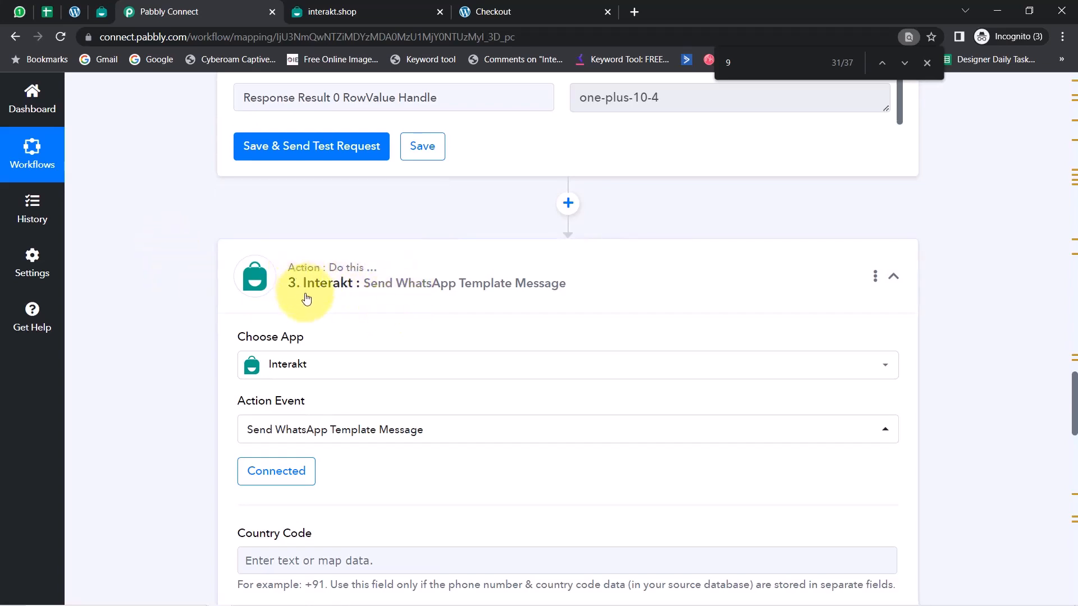
left_click(101, 11)
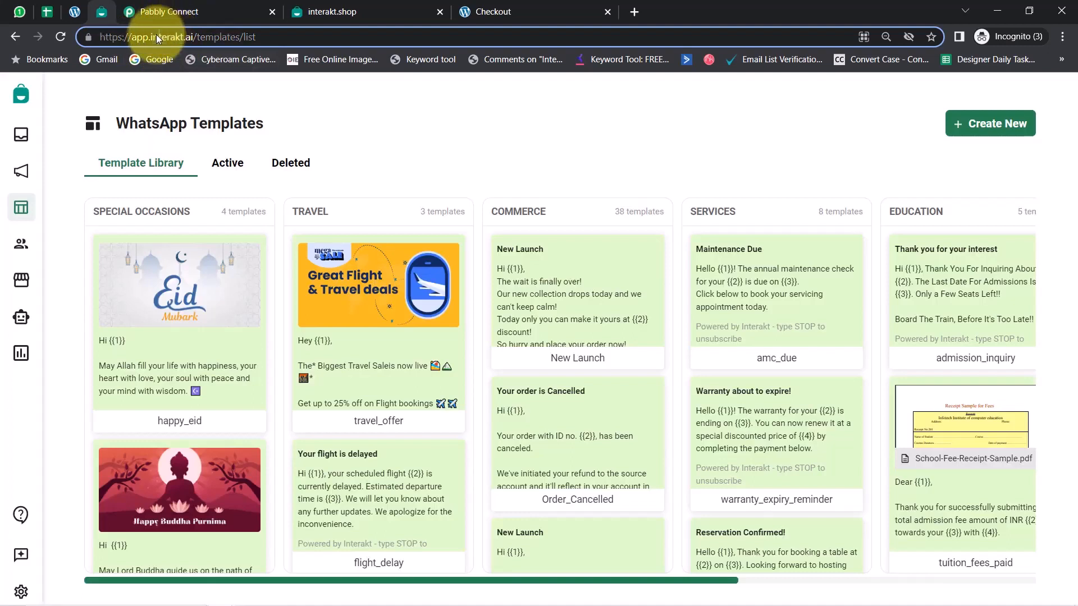
left_click_drag(160, 36, 190, 37)
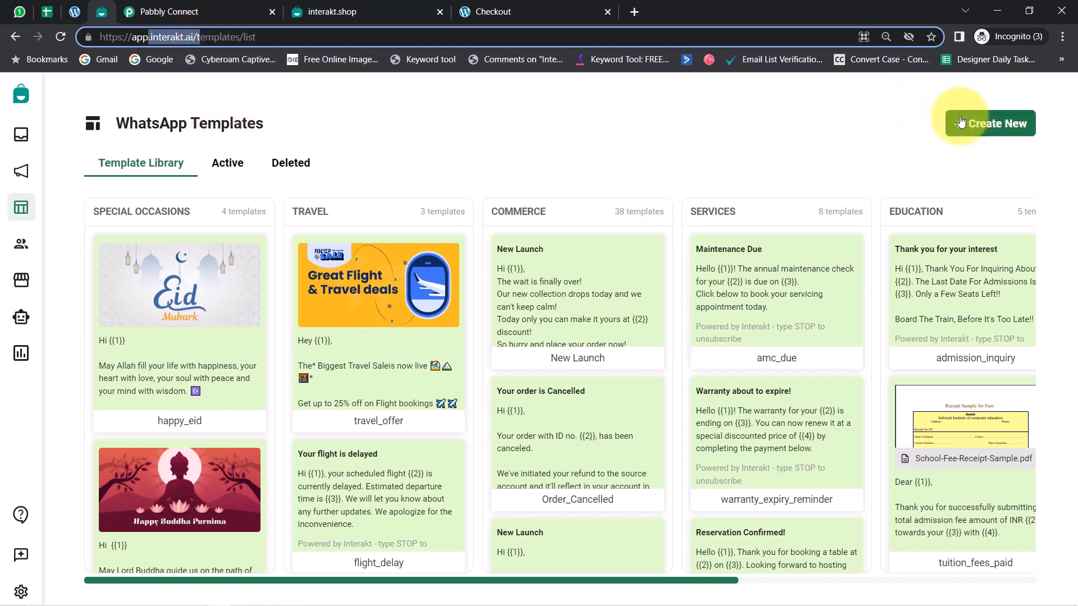
left_click(977, 125)
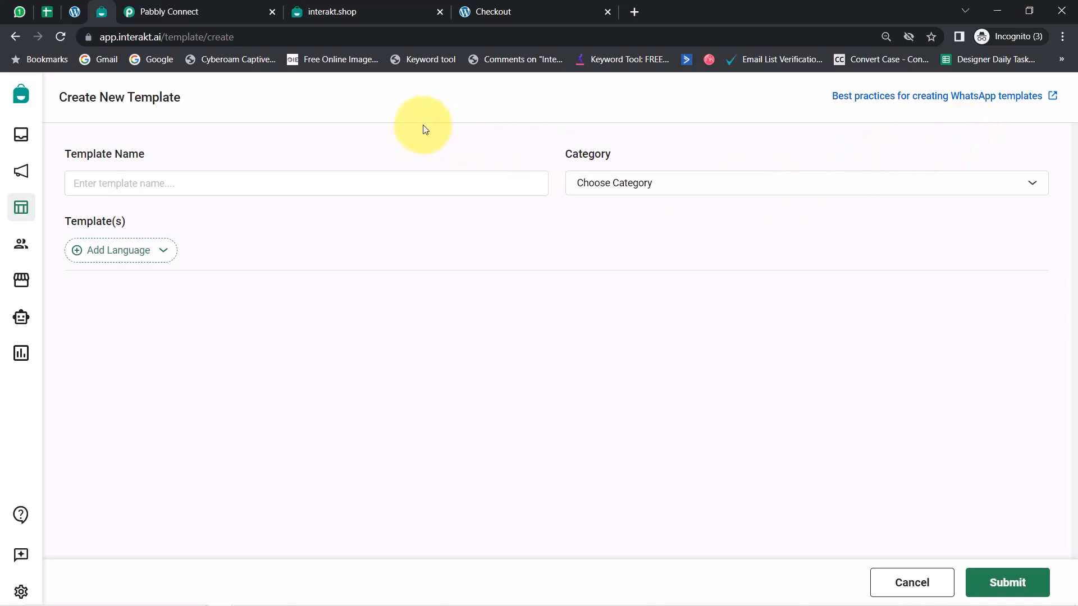
left_click_drag(53, 95, 201, 95)
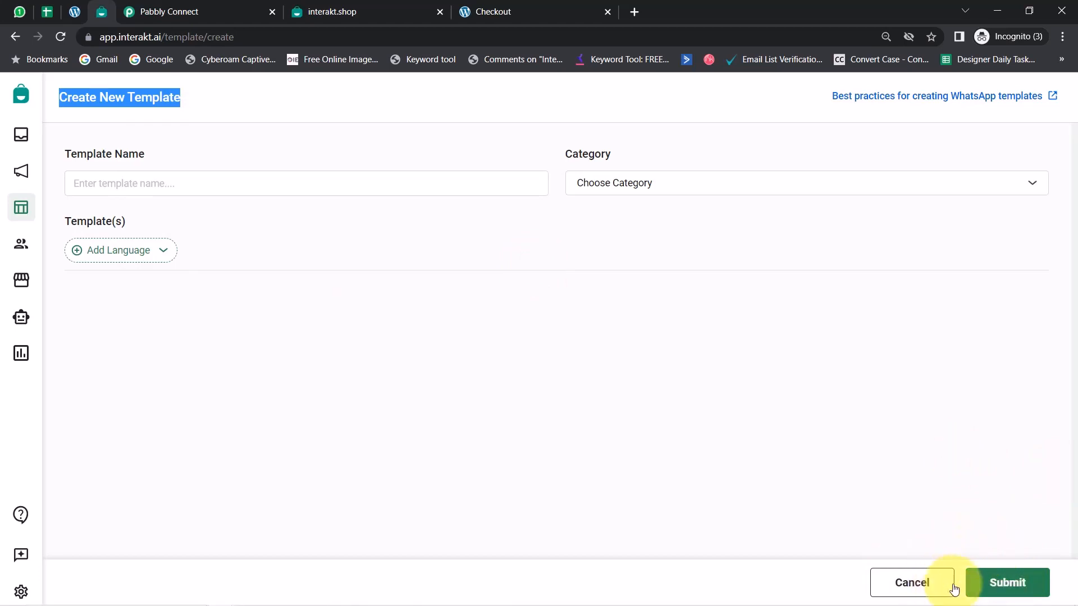
left_click(907, 590)
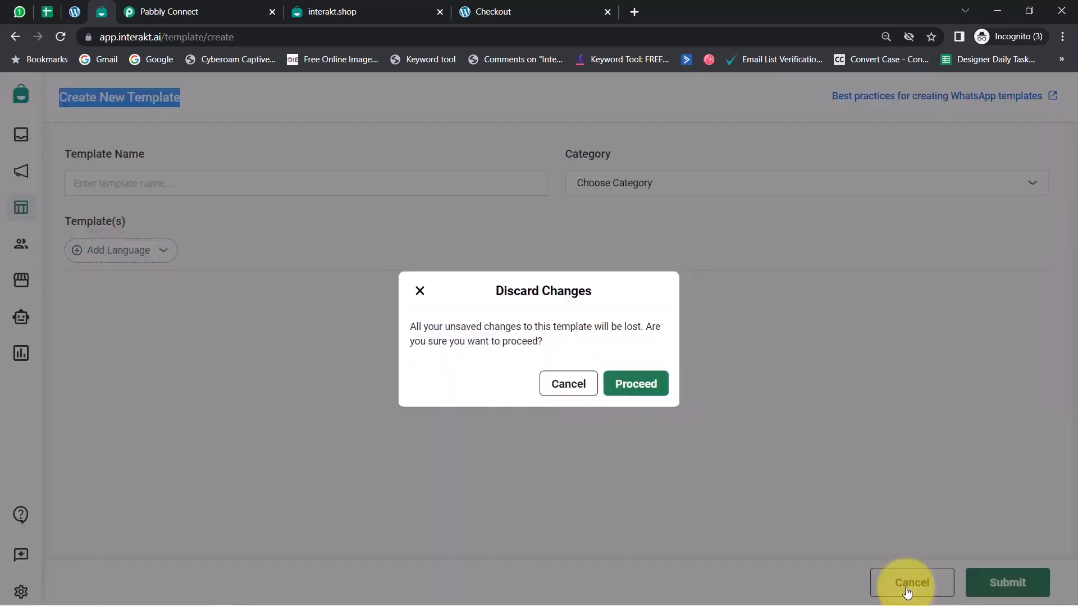
left_click(576, 388)
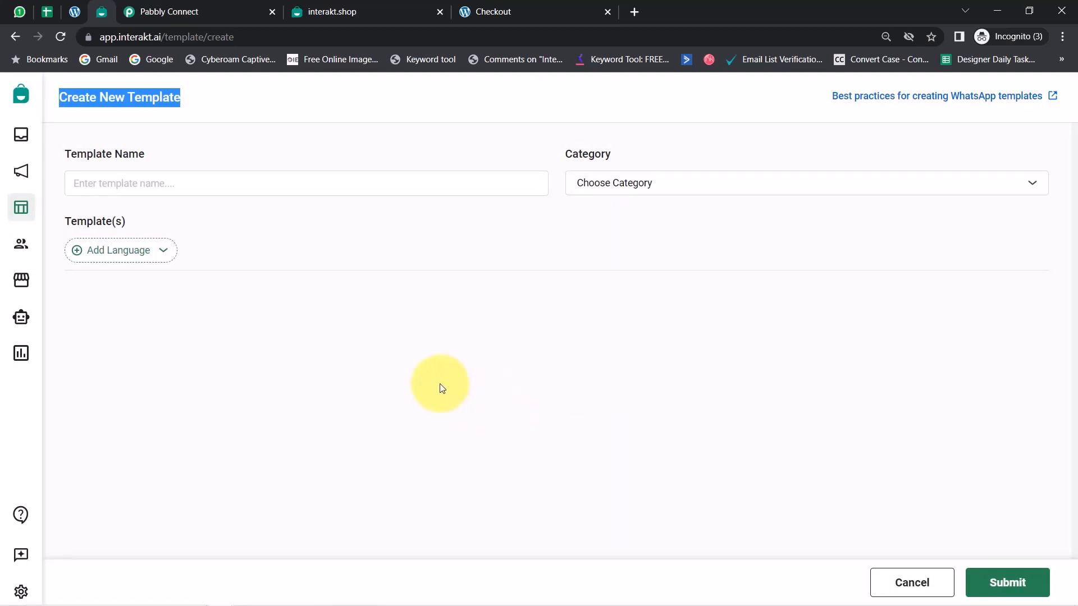
left_click(15, 36)
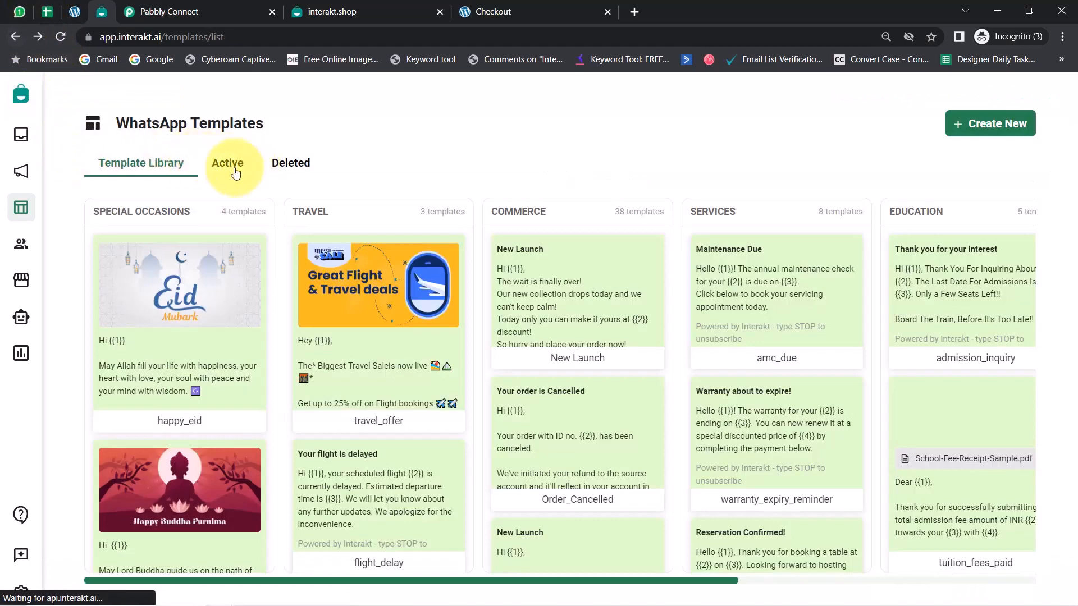
Look through the active WhatsApp templates, checking the status filter options and the approval status markers beside the languages
left_click(246, 171)
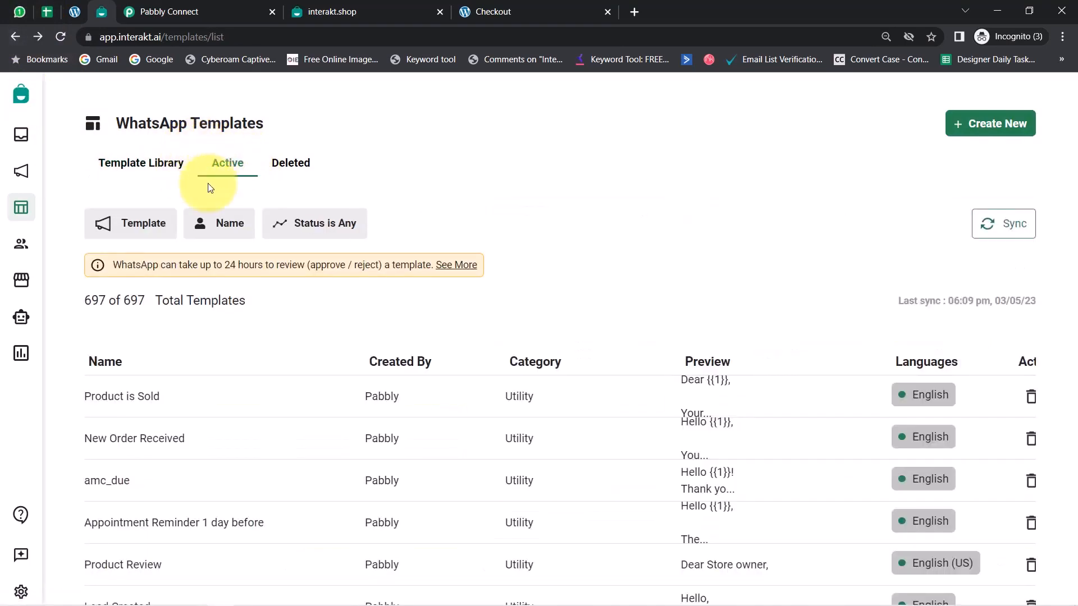
scroll(630, 193, "down", 2)
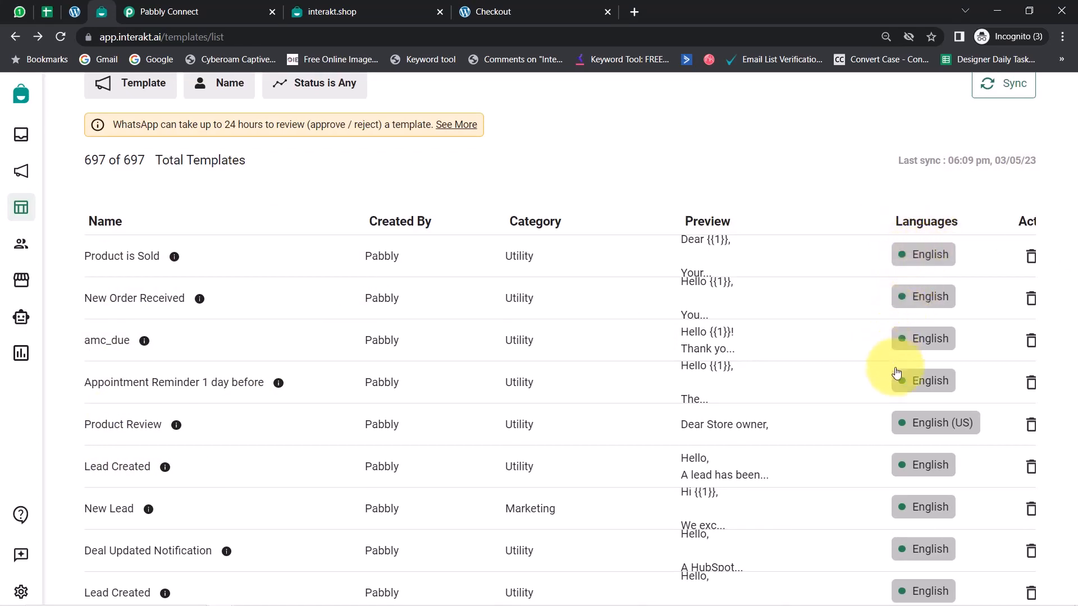
left_click(286, 91)
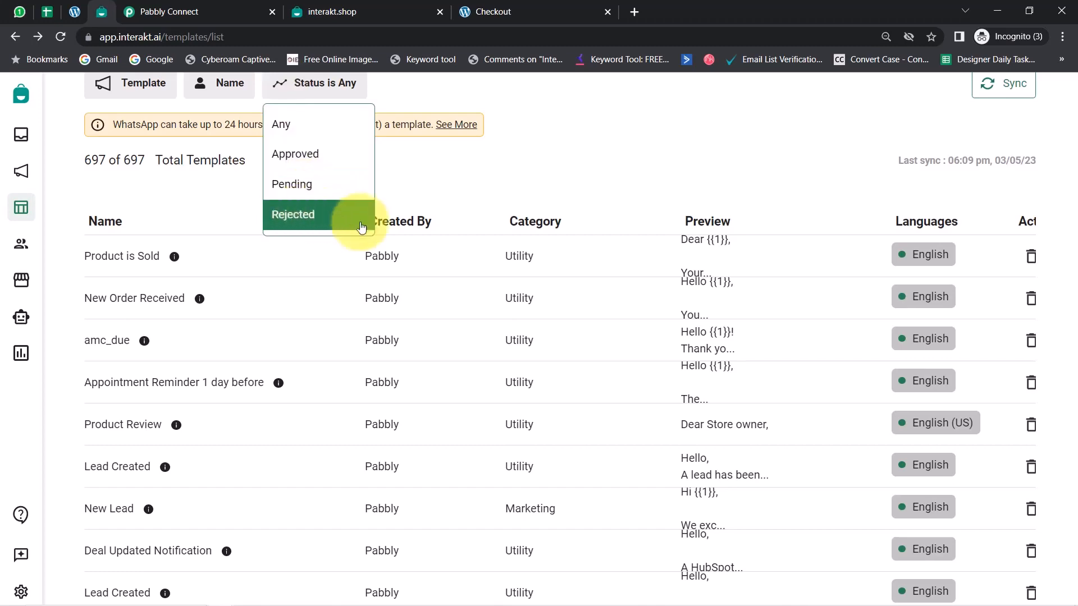
left_click(801, 255)
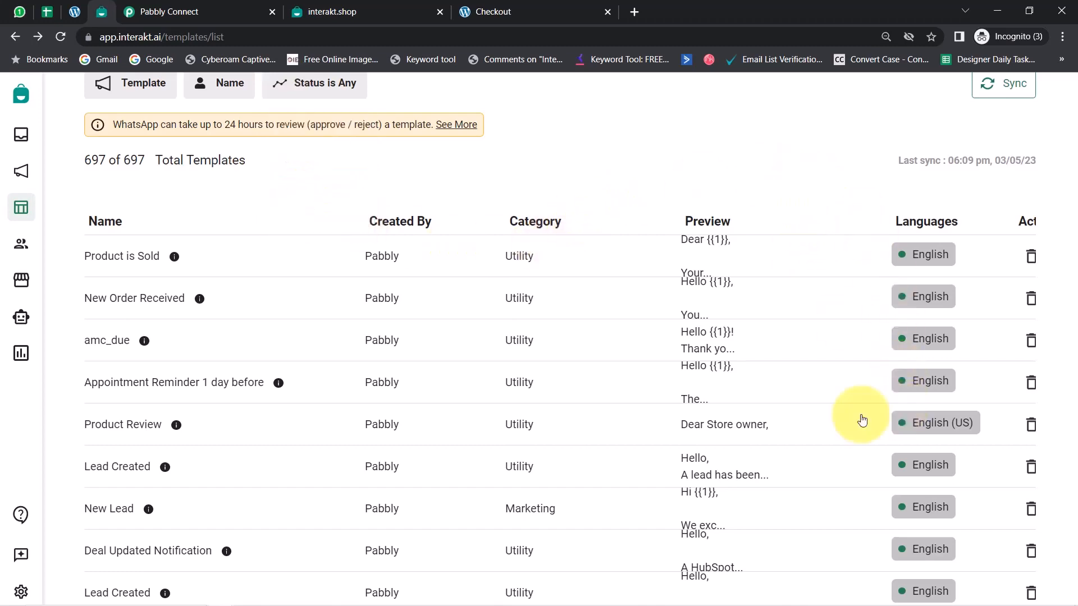
scroll(910, 477, "down", 6)
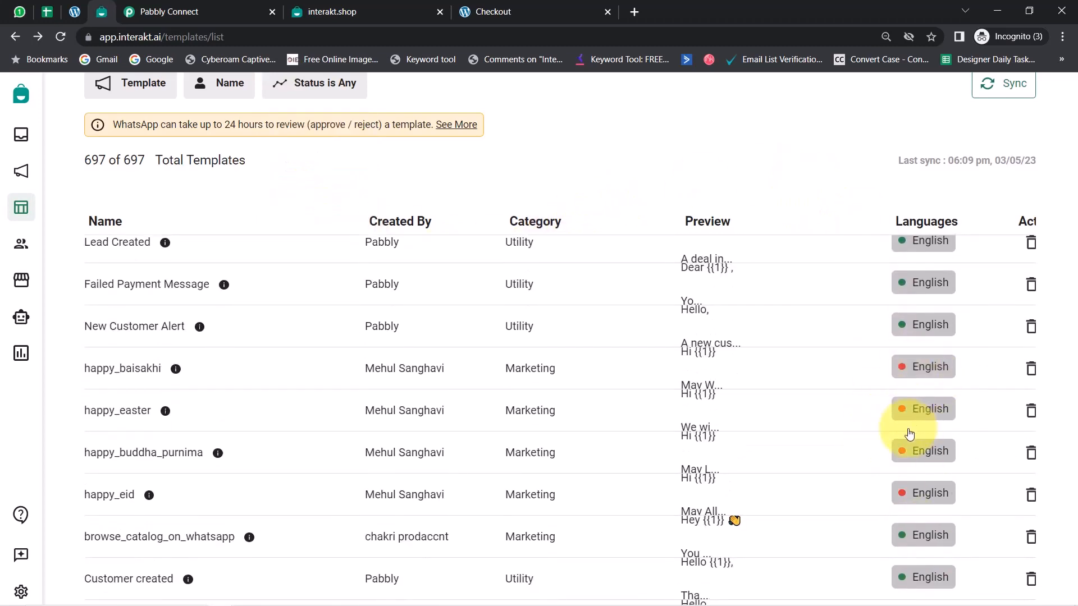
scroll(909, 449, "down", 8)
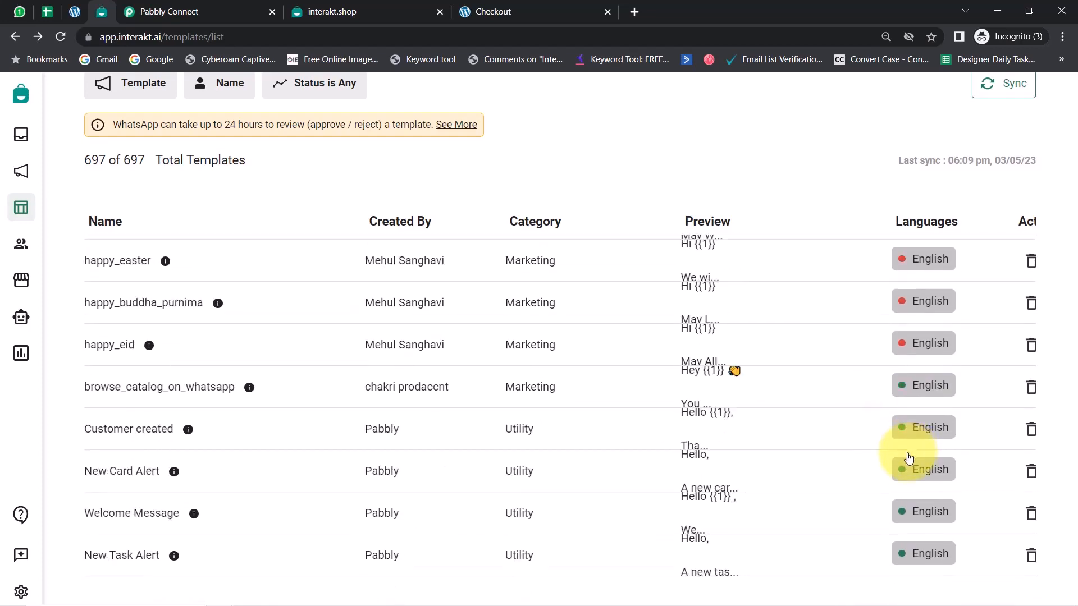
scroll(907, 460, "down", 5)
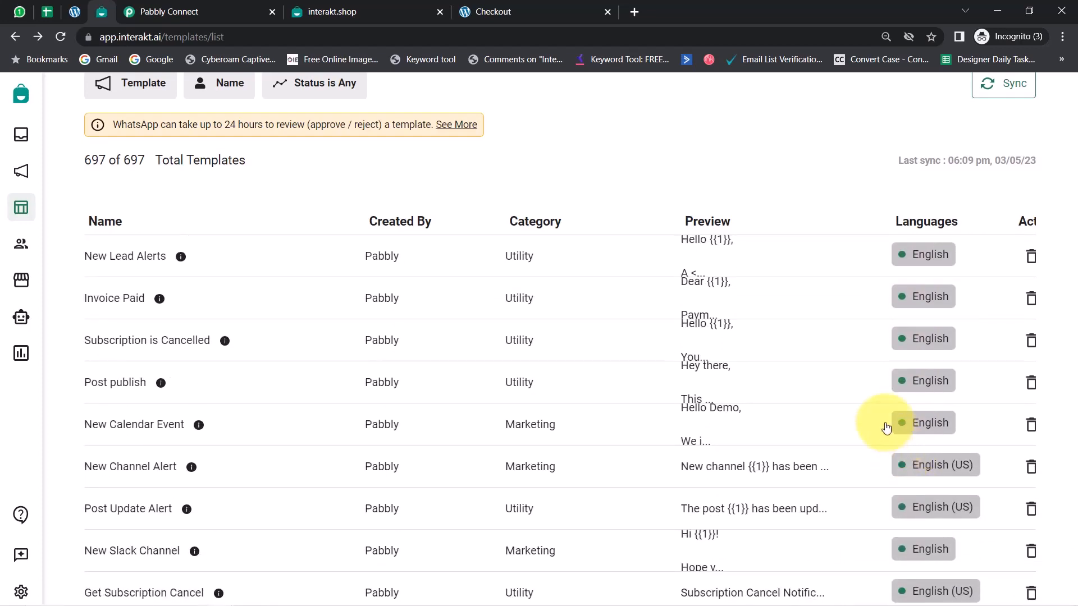
scroll(886, 428, "up", 14)
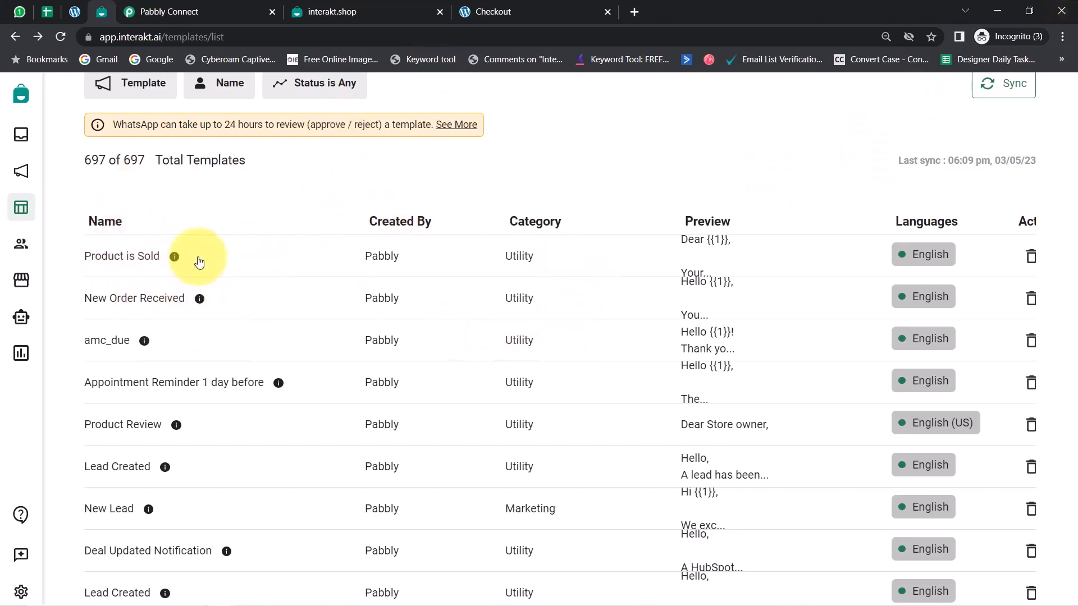
Filter the active templates to those whose name contains "order"
left_click(238, 98)
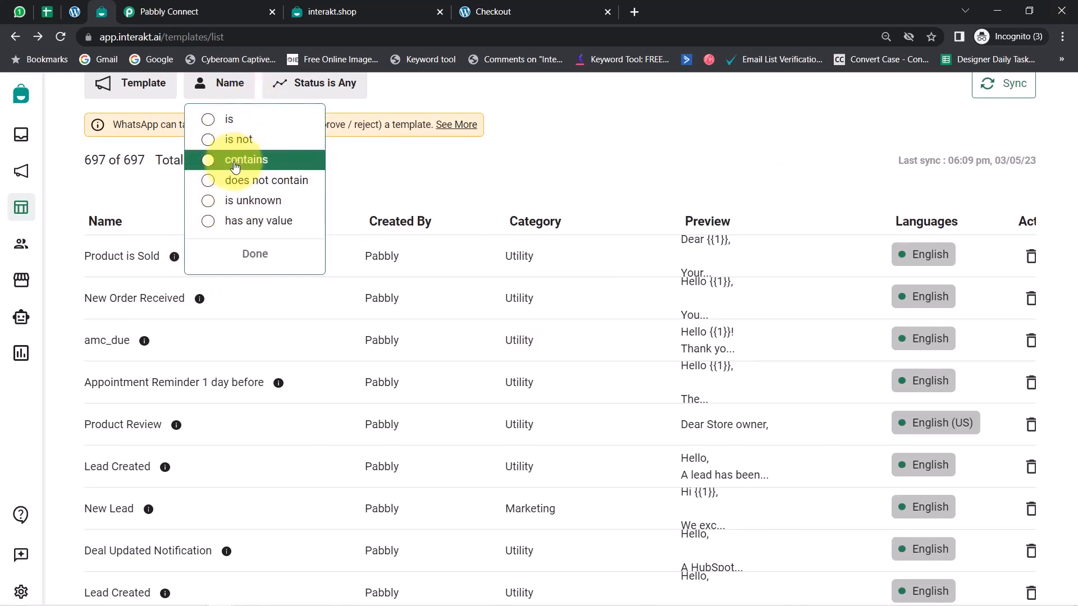
left_click(235, 164)
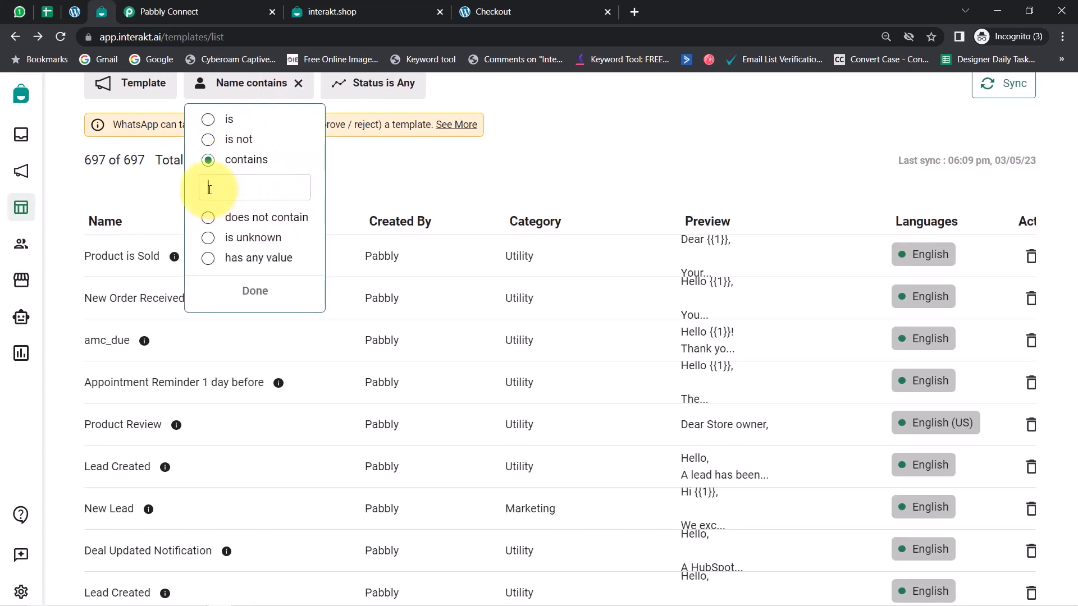
type("order")
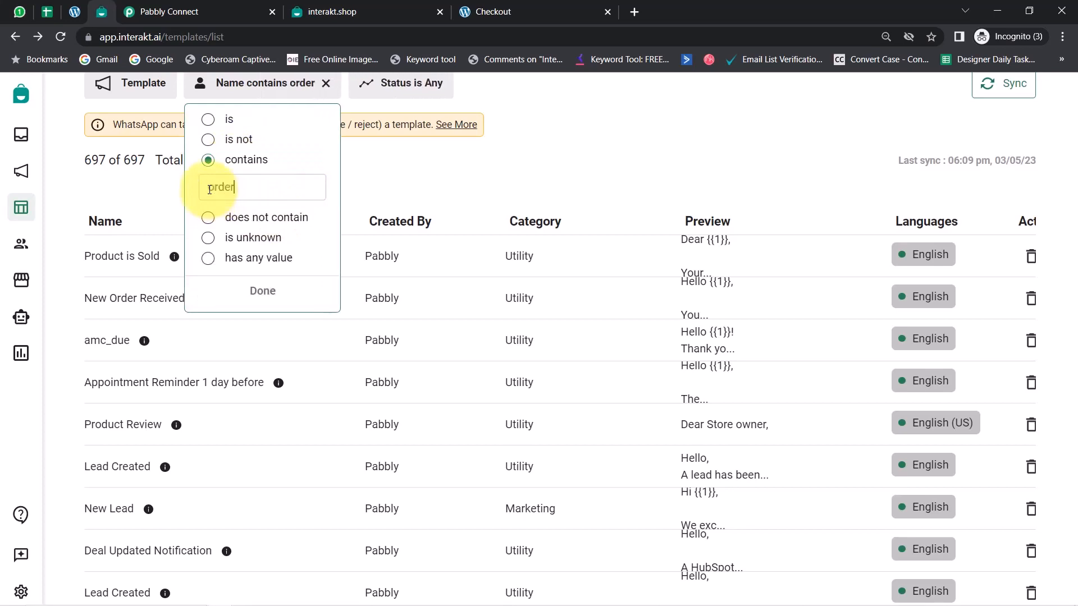
left_click(263, 291)
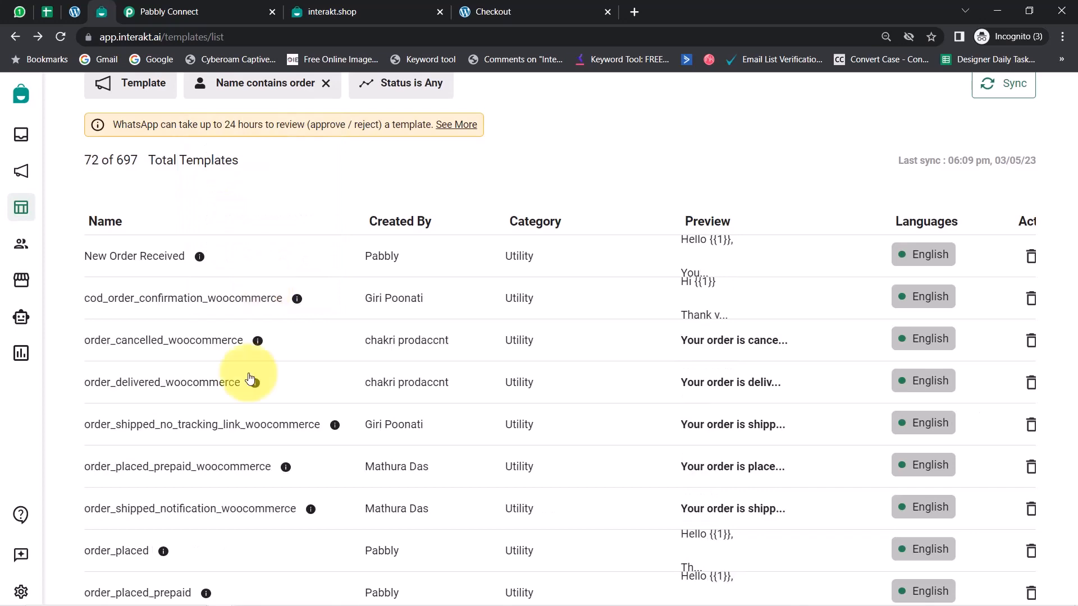
Open the order_placed_prepaid template and examine its name, optional header and body message
scroll(250, 378, "down", 1)
scroll(250, 377, "down", 1)
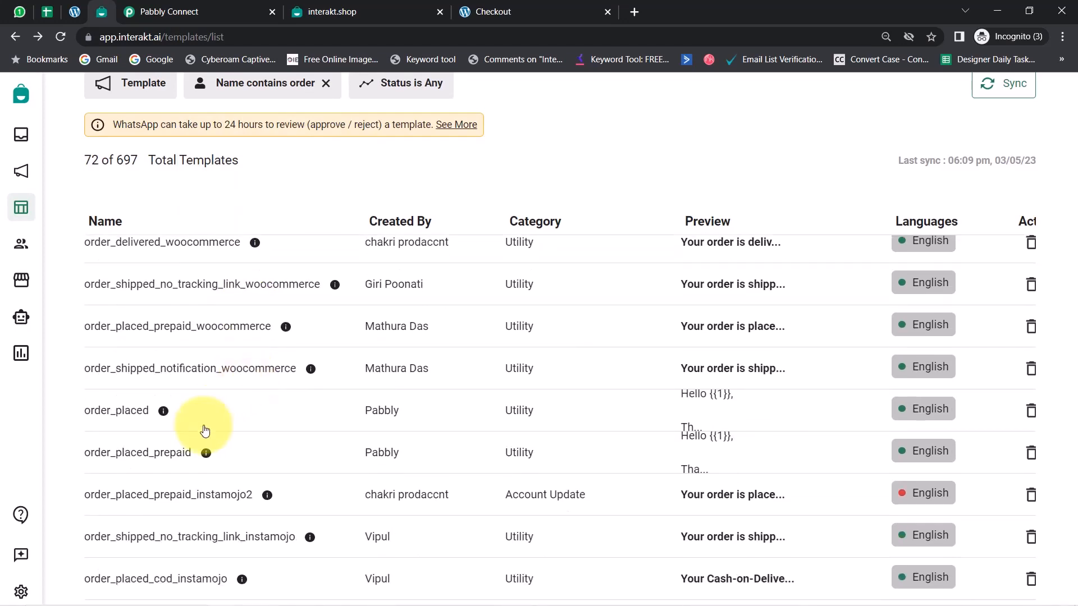
left_click(155, 460)
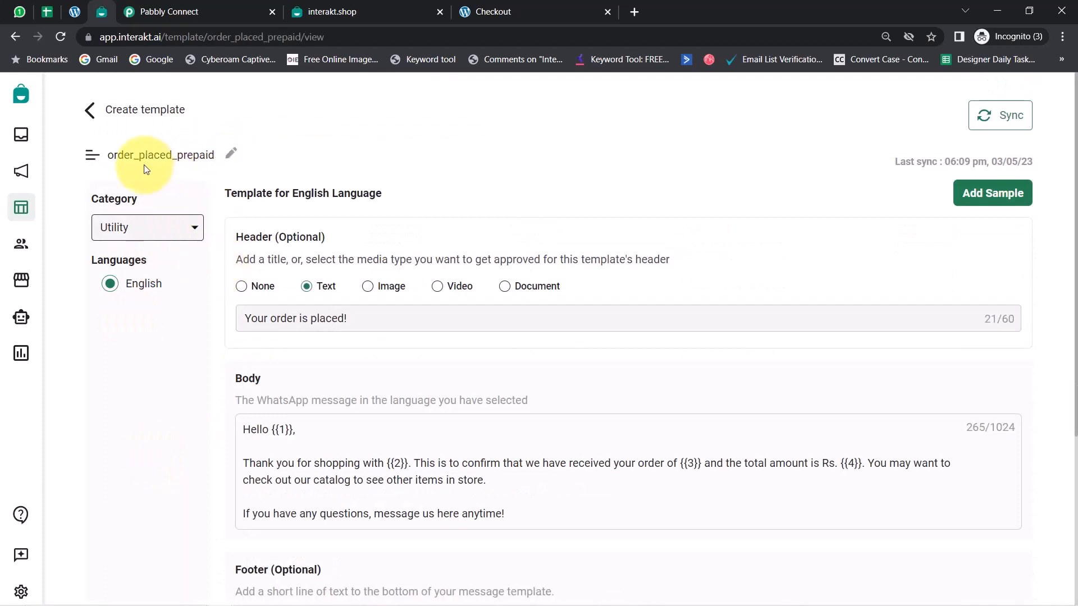
left_click_drag(111, 154, 212, 156)
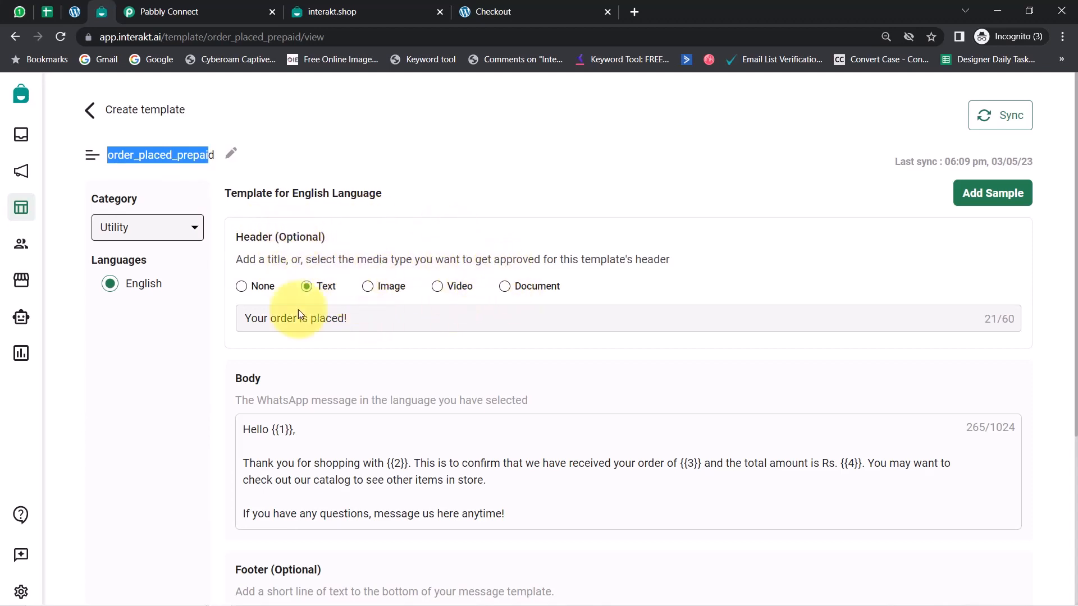
left_click_drag(275, 237, 332, 234)
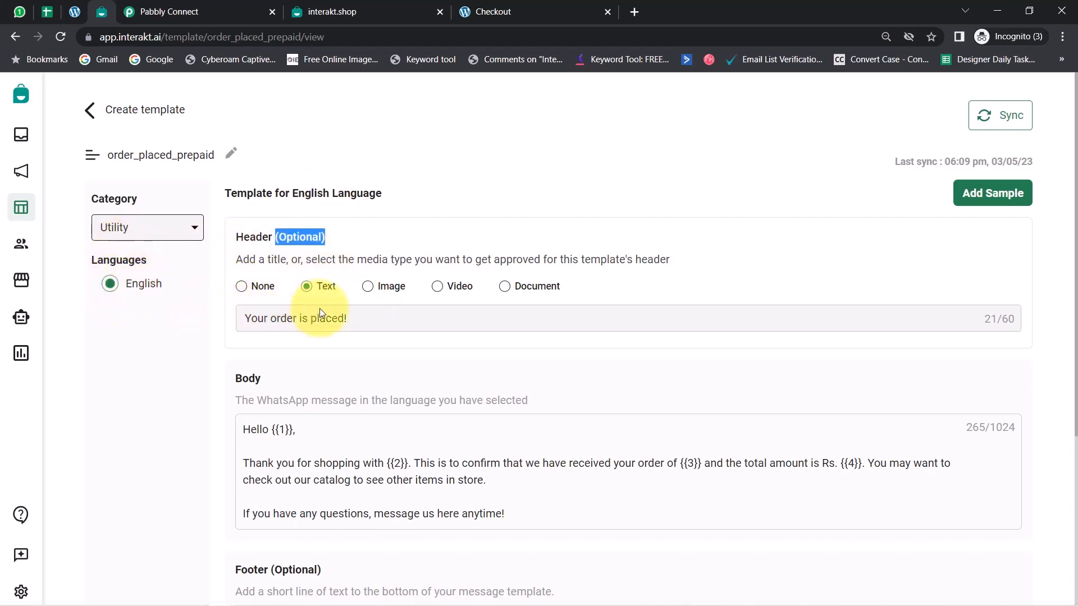
scroll(292, 309, "down", 2)
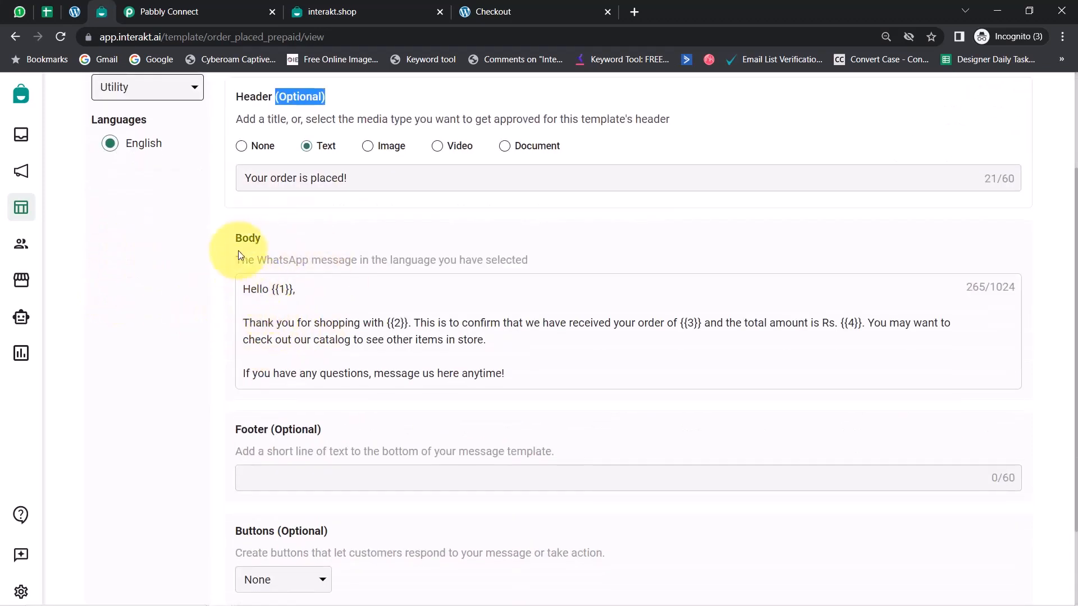
left_click_drag(257, 289, 493, 380)
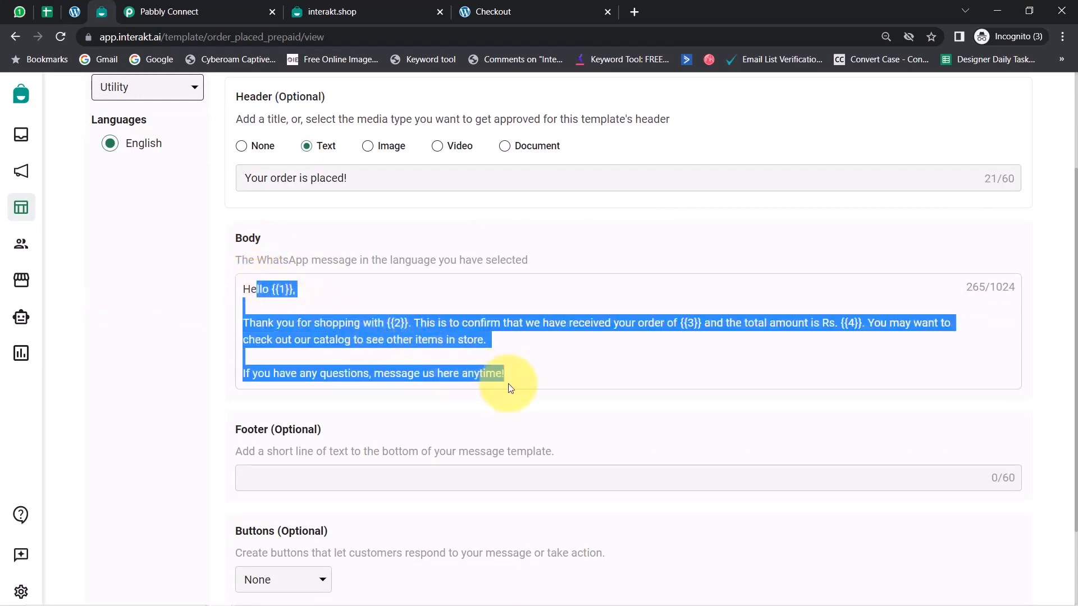
Examine the placeholders {{1}}, {{2}}, {{3}} and {{4}} in the template's body text
left_click(272, 307)
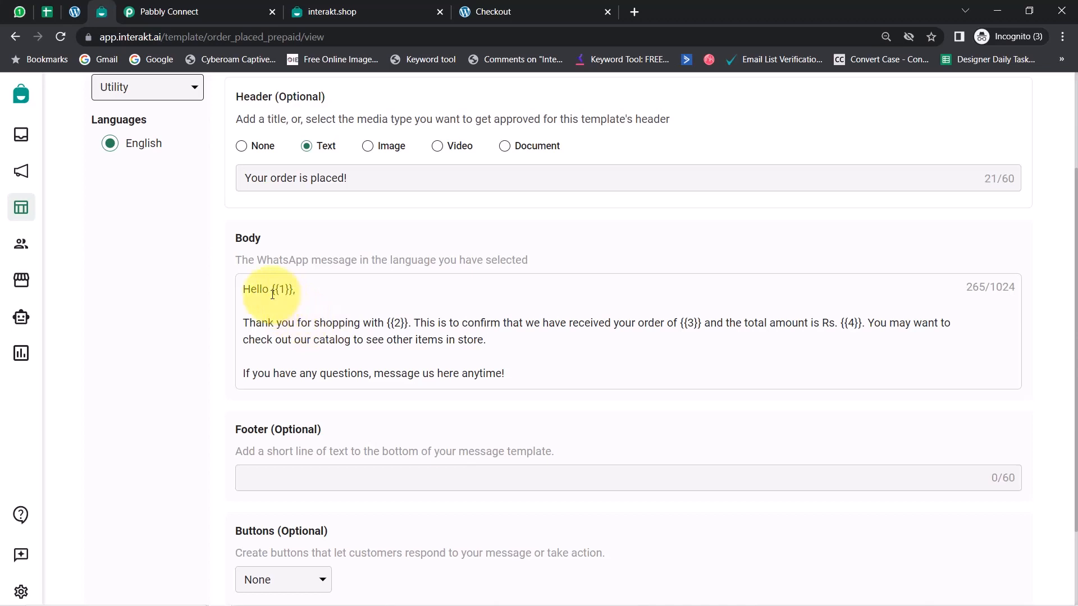
left_click_drag(271, 290, 296, 290)
left_click_drag(388, 321, 410, 322)
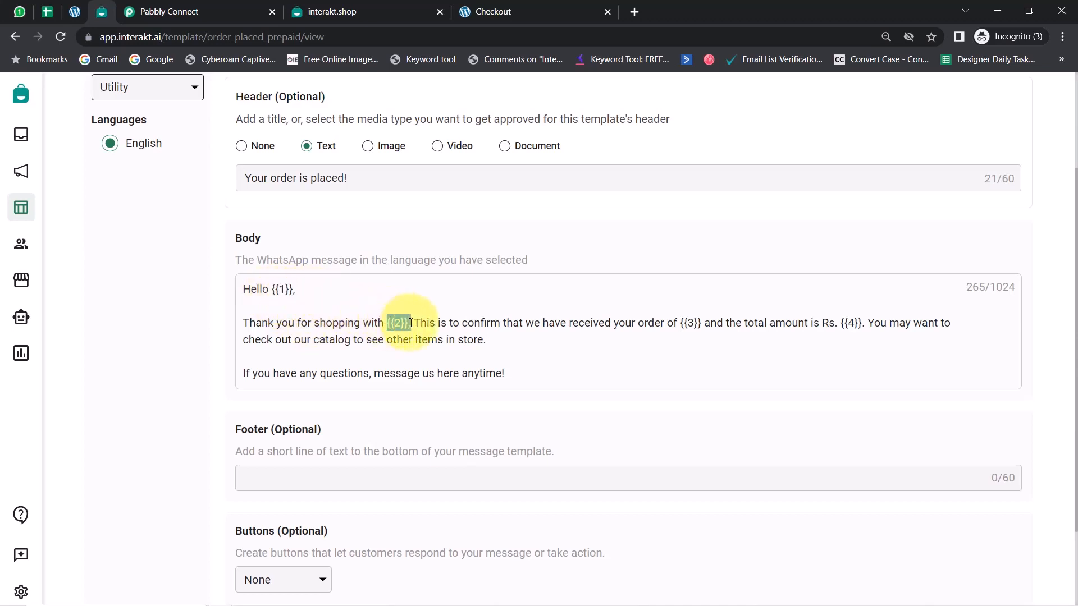
left_click(345, 313)
left_click_drag(268, 289, 313, 301)
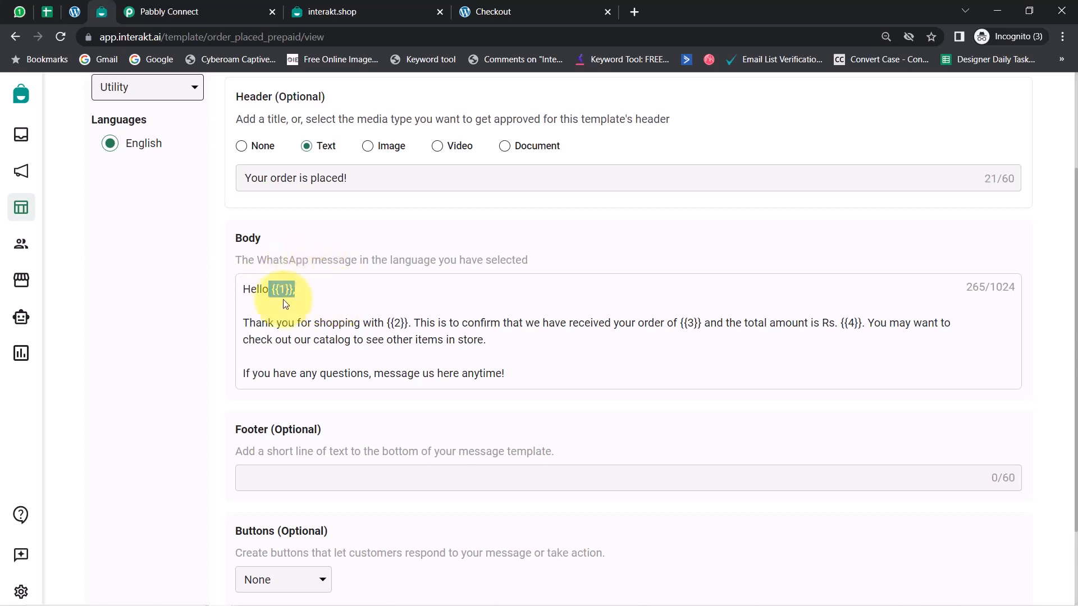
left_click(402, 327)
left_click_drag(273, 292, 312, 293)
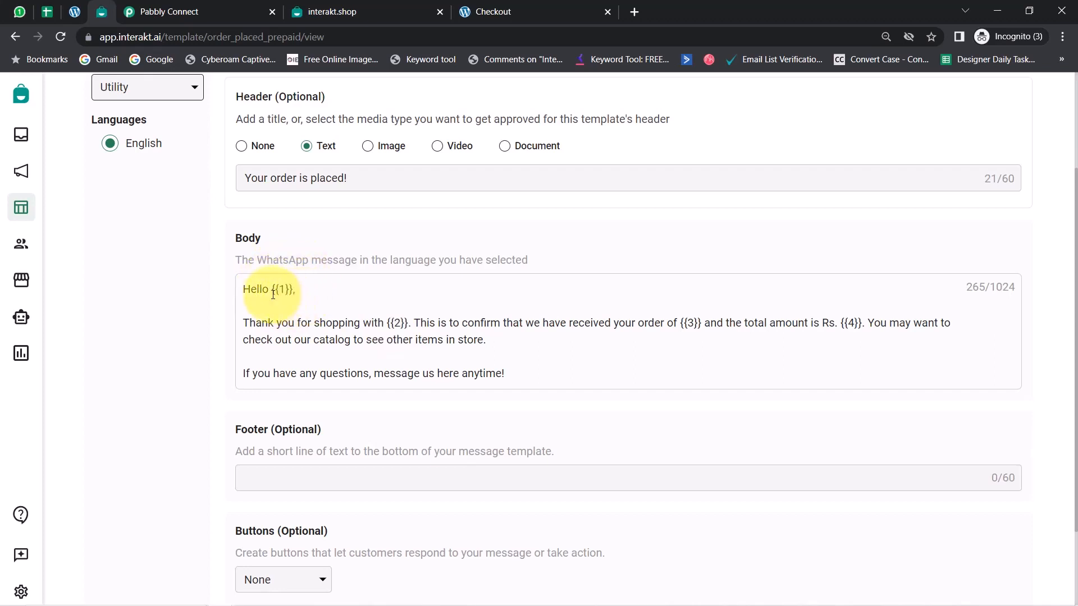
left_click_drag(277, 290, 296, 290)
left_click_drag(380, 323, 415, 324)
left_click_drag(655, 323, 700, 324)
left_click_drag(836, 324, 860, 325)
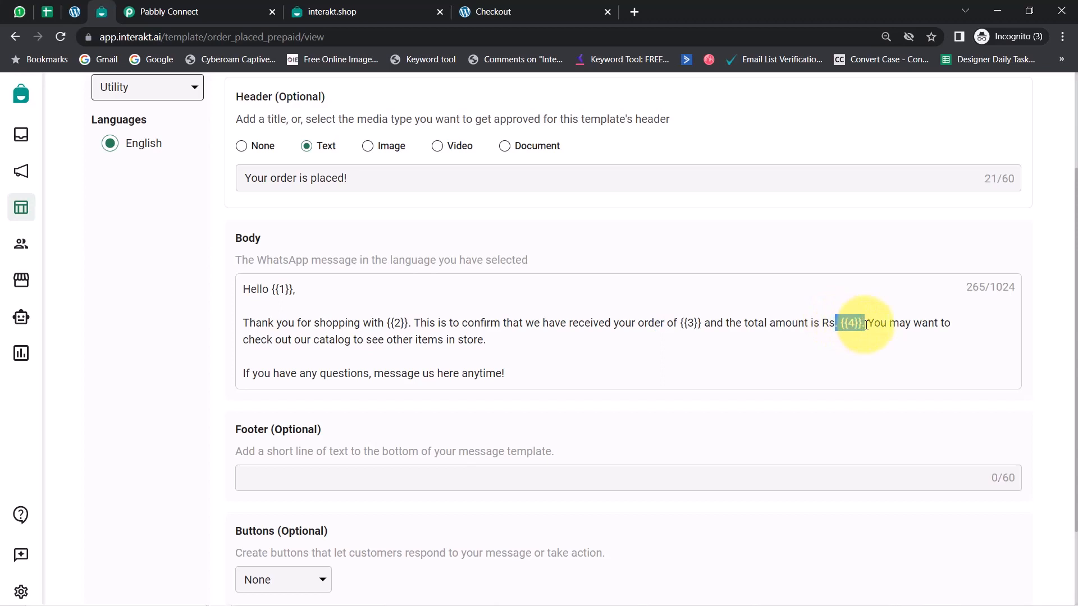
Read the template's whole body message, including the catalog suggestion and the closing line about questions
double_click(319, 34)
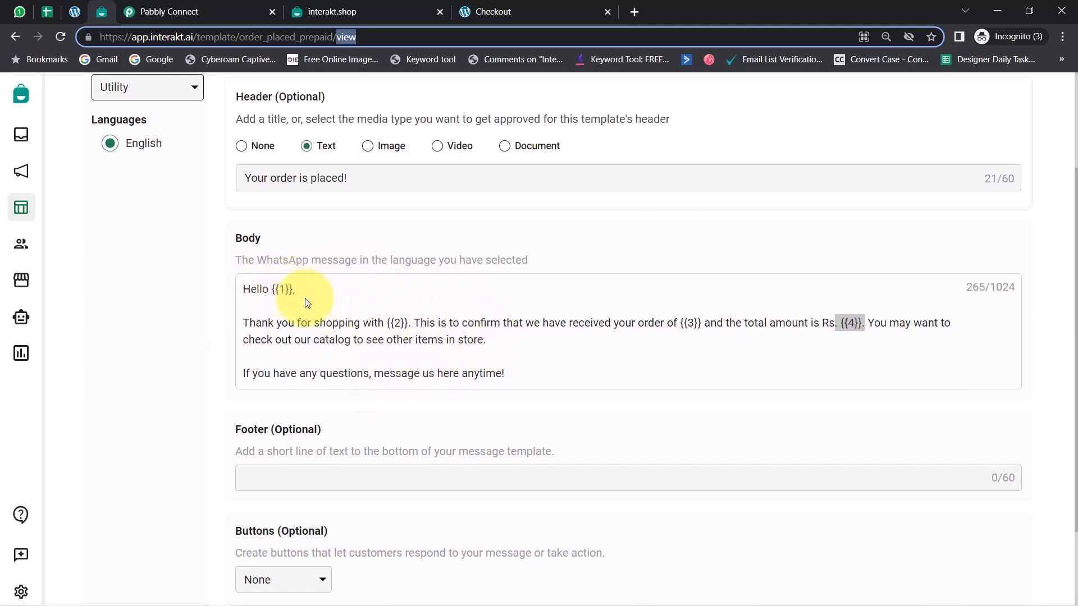
left_click(272, 303)
left_click_drag(272, 289, 373, 349)
left_click(878, 328)
left_click_drag(383, 351, 457, 352)
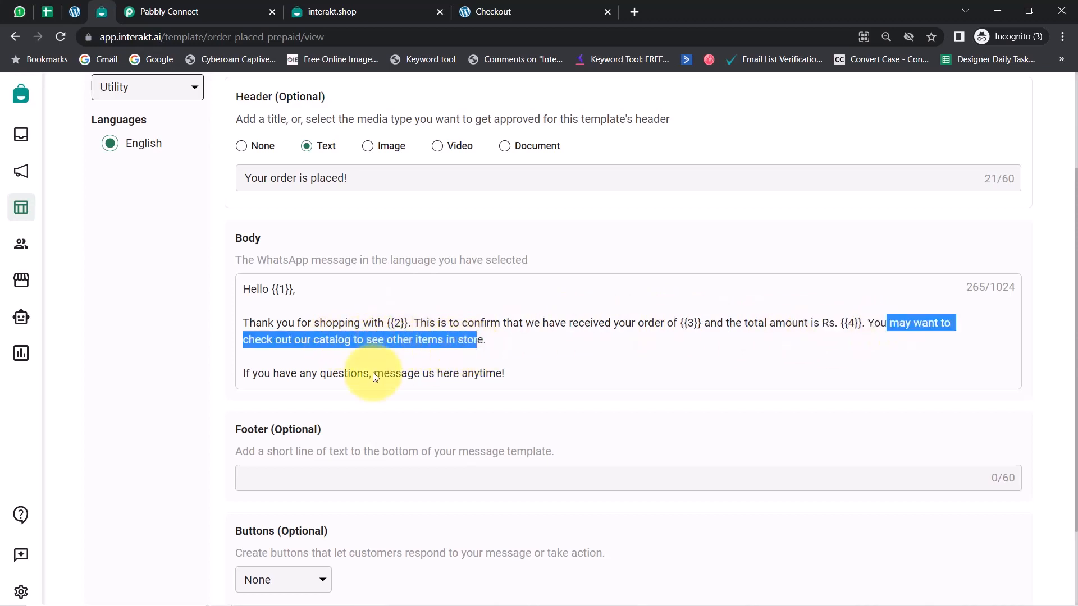
left_click_drag(264, 374, 460, 376)
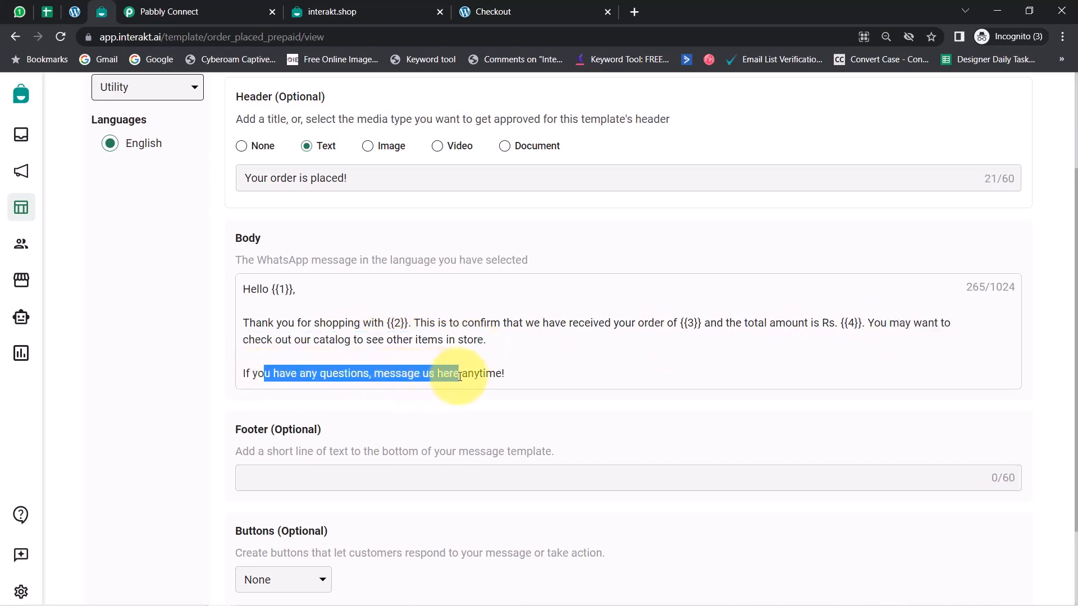
left_click(437, 340)
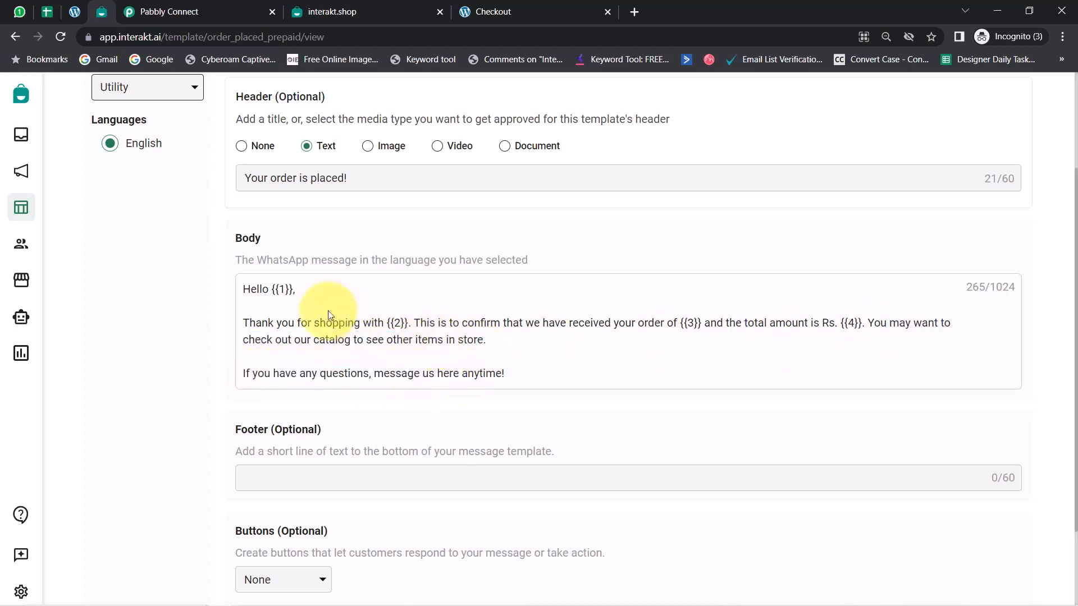
left_click_drag(258, 290, 518, 382)
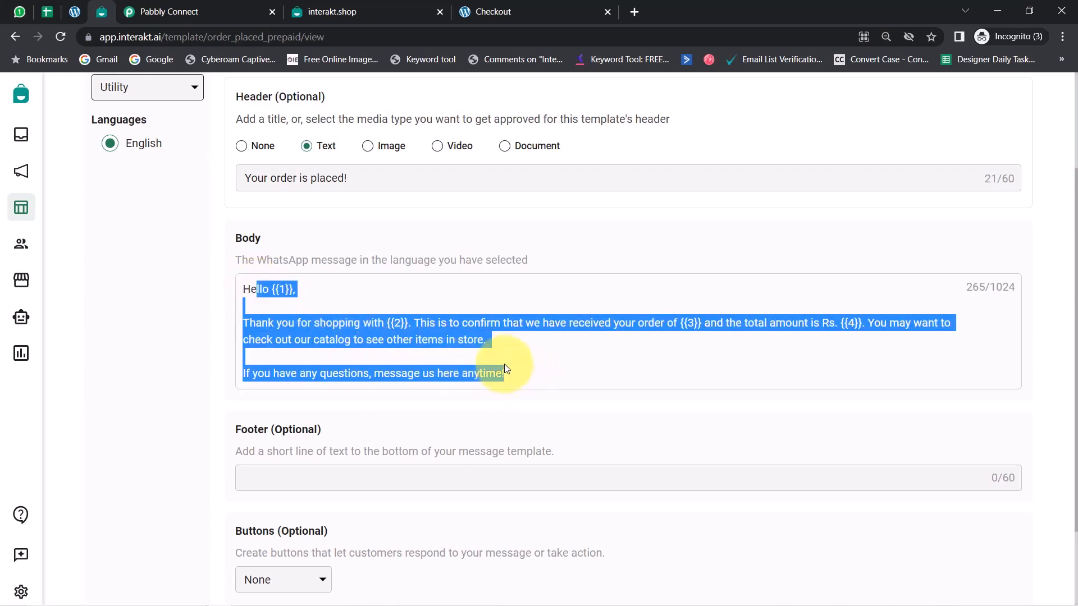
Check the template's optional Footer and Buttons sections and its approval status
scroll(494, 368, "down", 1)
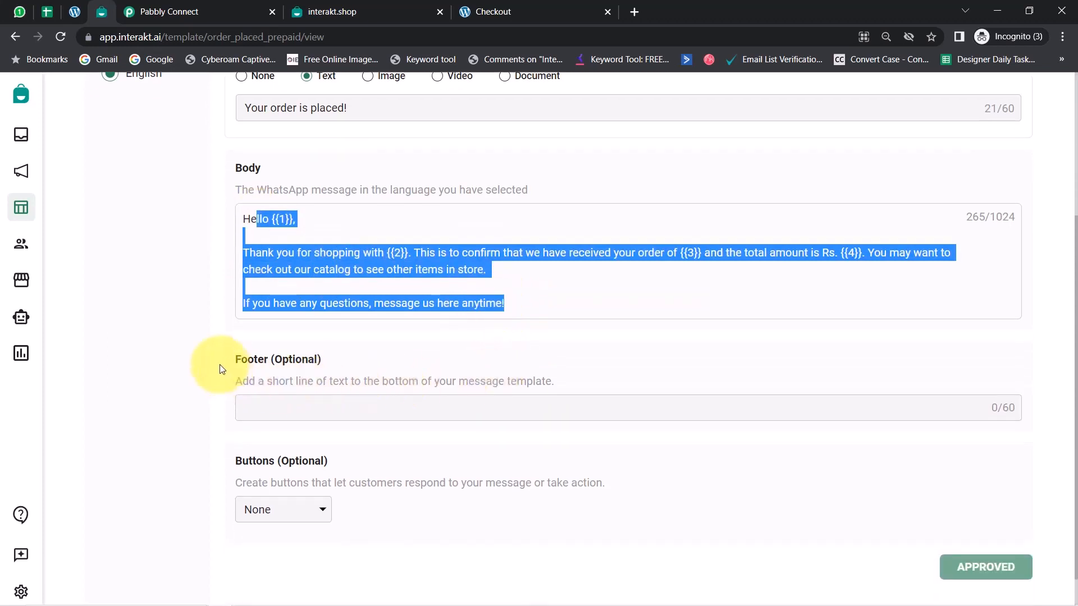
left_click_drag(230, 361, 321, 359)
left_click_drag(236, 464, 273, 465)
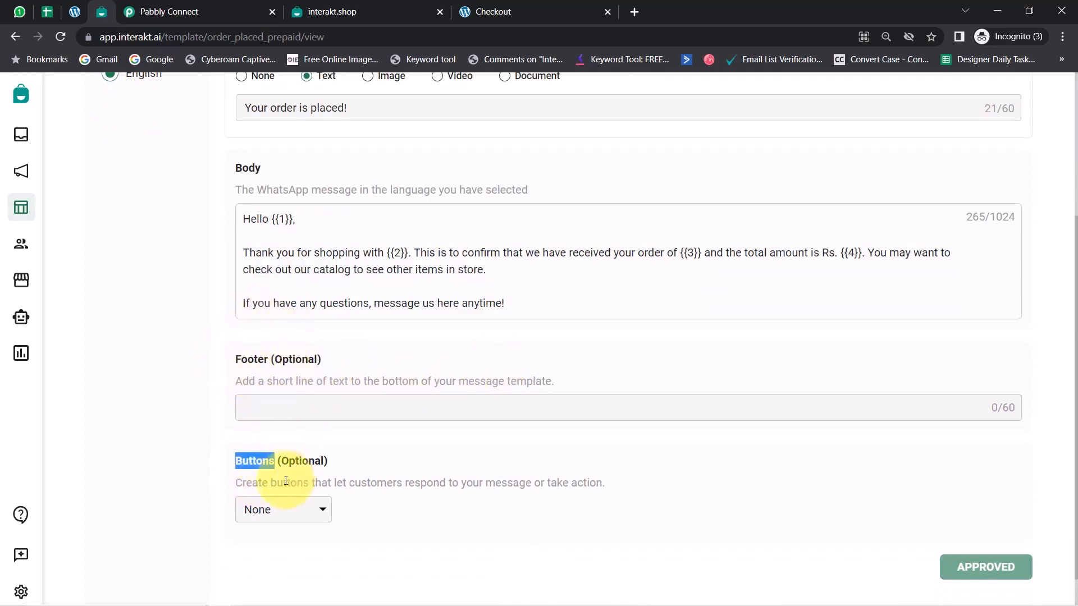
left_click_drag(318, 360, 275, 360)
double_click(303, 461)
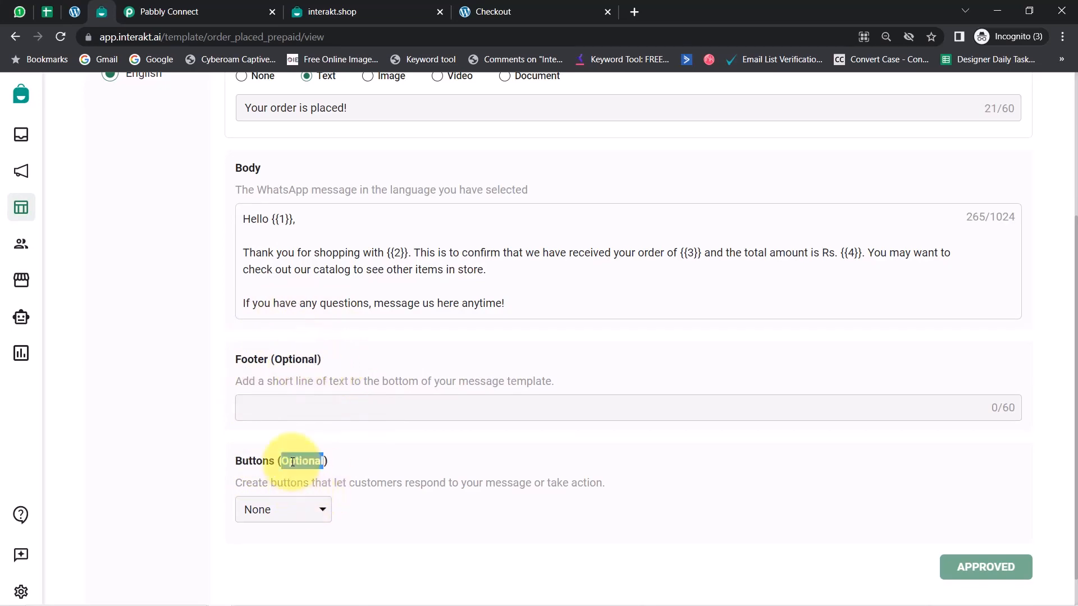
scroll(383, 489, "up", 3)
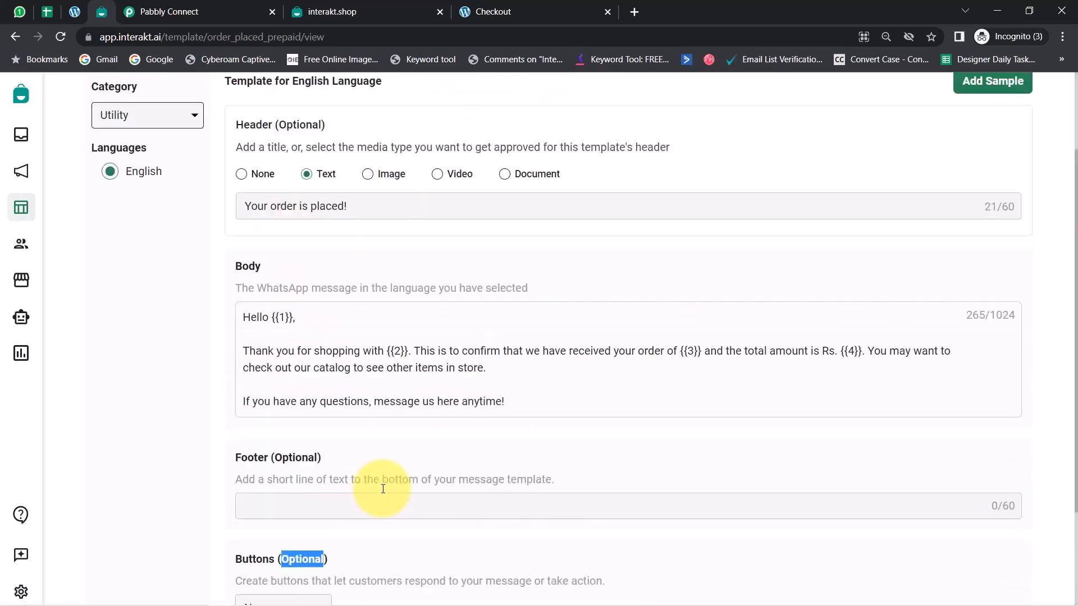
scroll(499, 505, "down", 2)
scroll(555, 457, "up", 3)
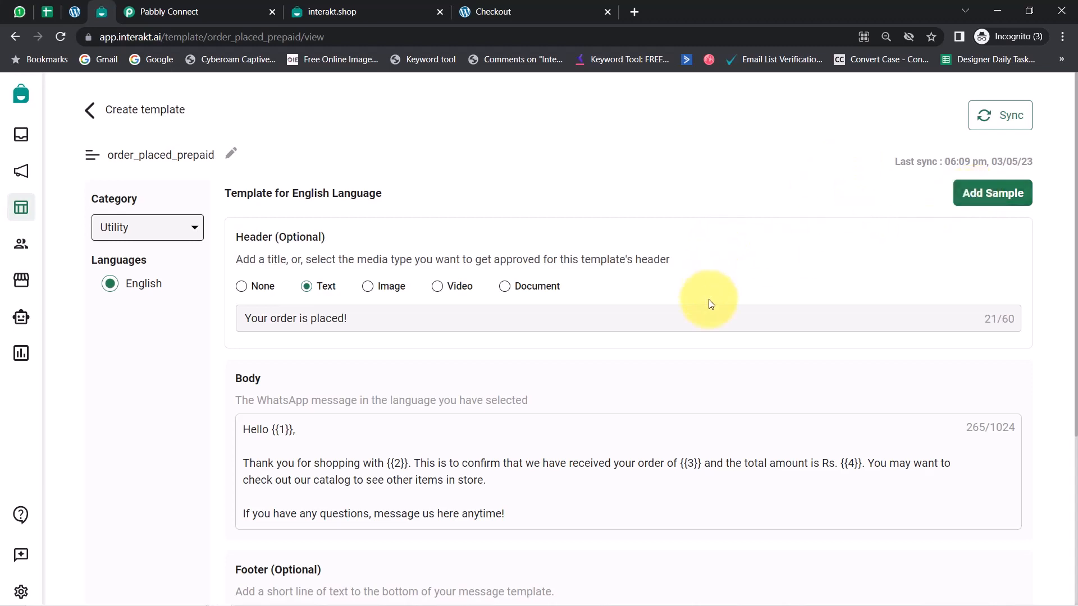
Review the greeting, shop, order and total amount variables in the body message once more
scroll(709, 314, "down", 1)
left_click_drag(262, 359, 304, 360)
left_click_drag(372, 395, 420, 397)
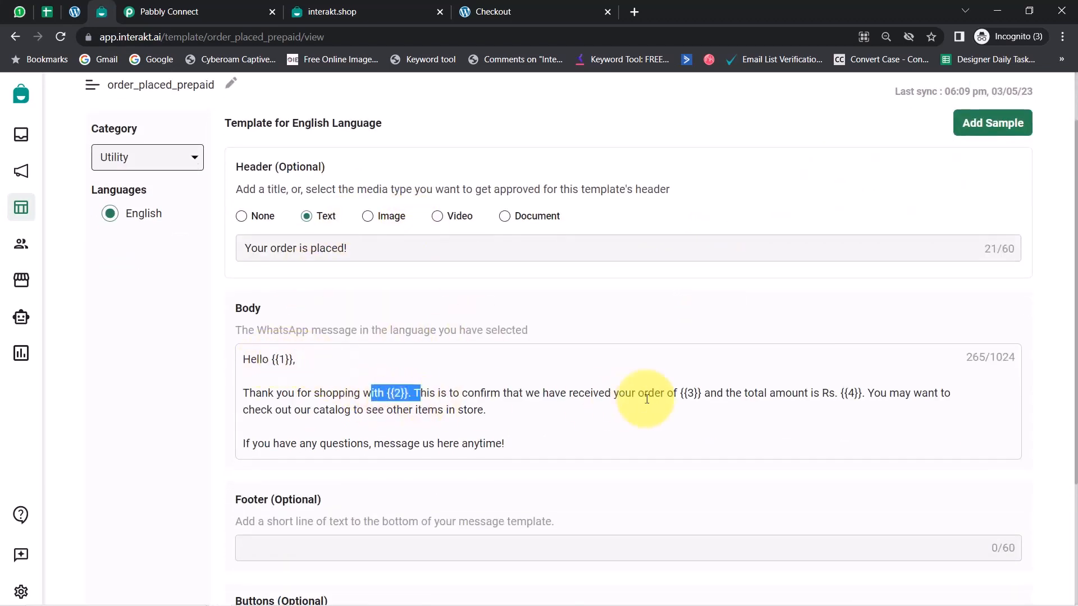
left_click_drag(667, 394, 703, 394)
left_click_drag(823, 394, 861, 394)
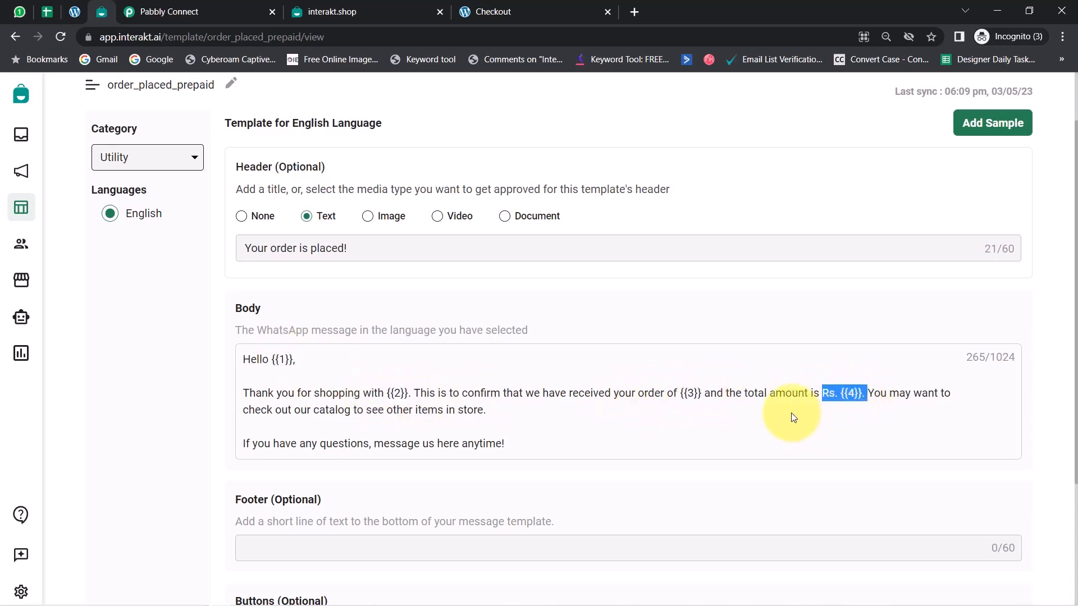
Copy the code name order_placed_prepaid from the Interakt template's URL into the Template Code Name field in Pabbly Connect
scroll(528, 425, "down", 2)
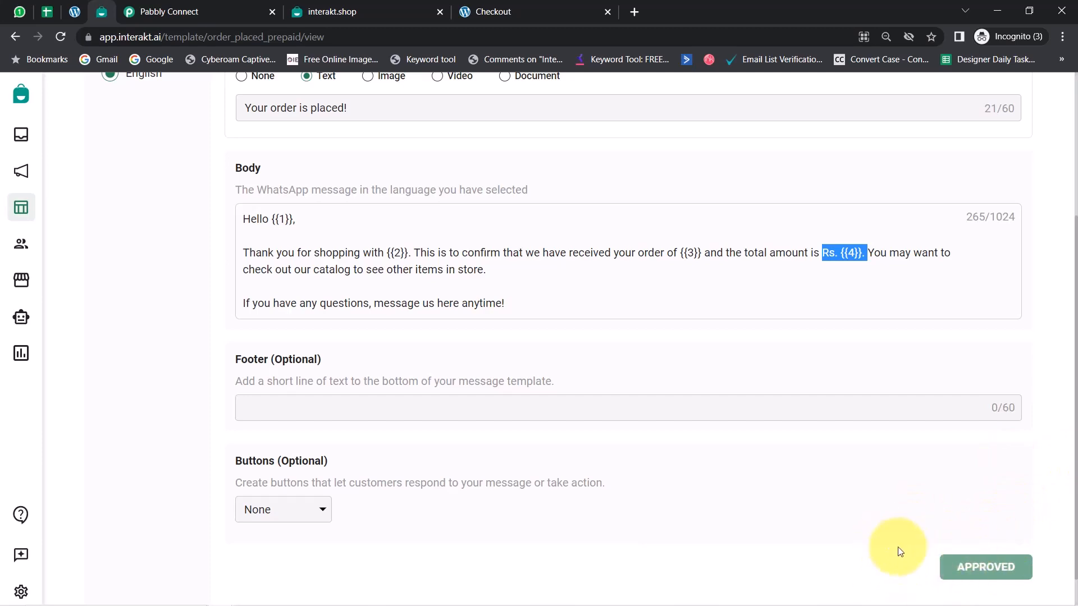
scroll(629, 385, "up", 3)
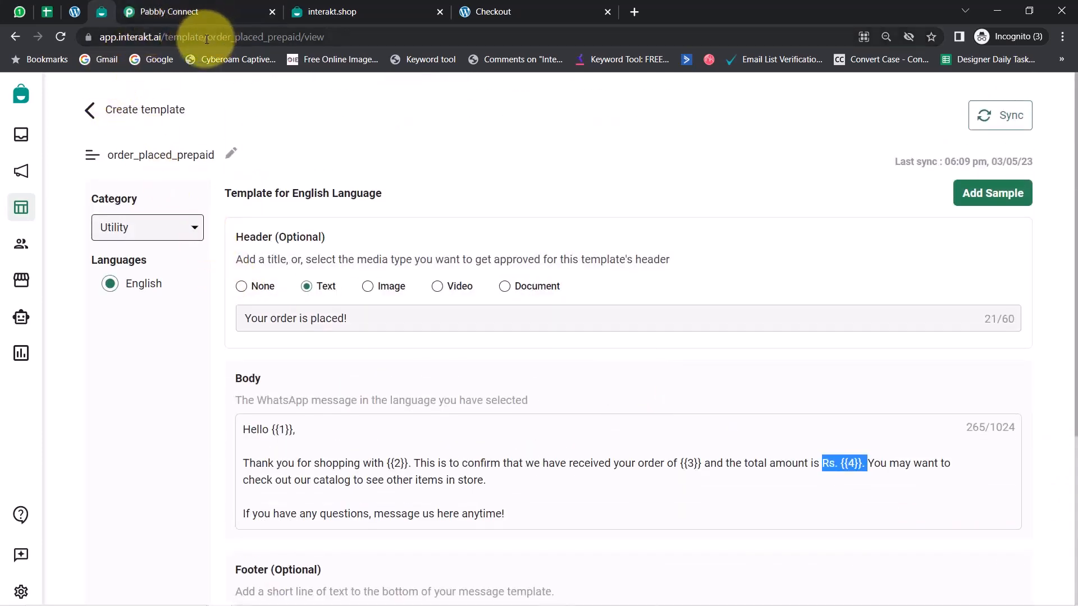
left_click_drag(208, 38, 300, 37)
key("ctrl+c")
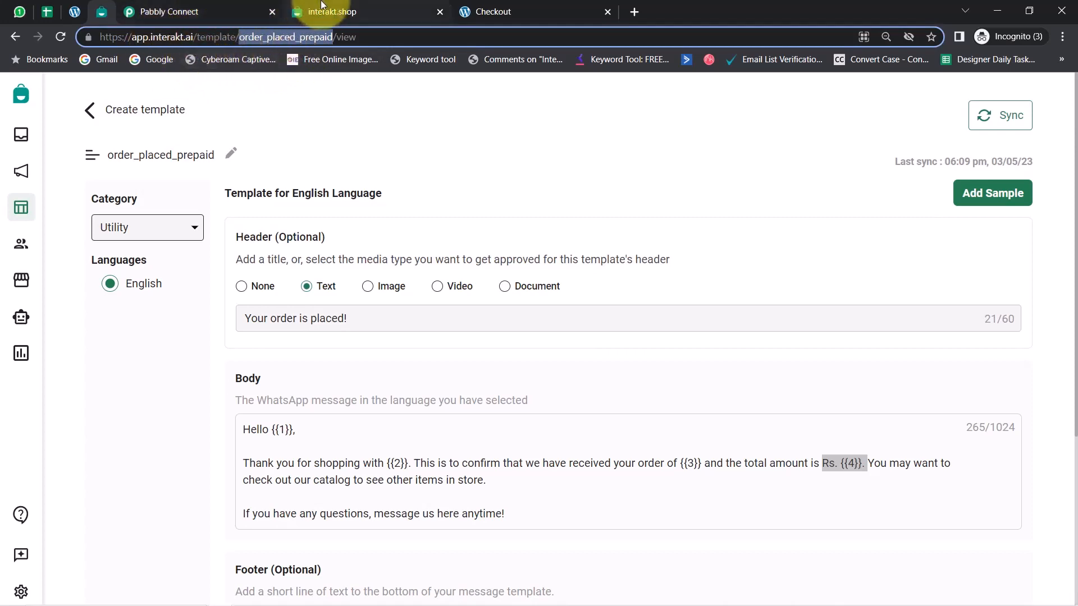
left_click(225, 11)
scroll(230, 393, "down", 3)
scroll(230, 393, "down", 5)
left_click_drag(233, 338, 357, 327)
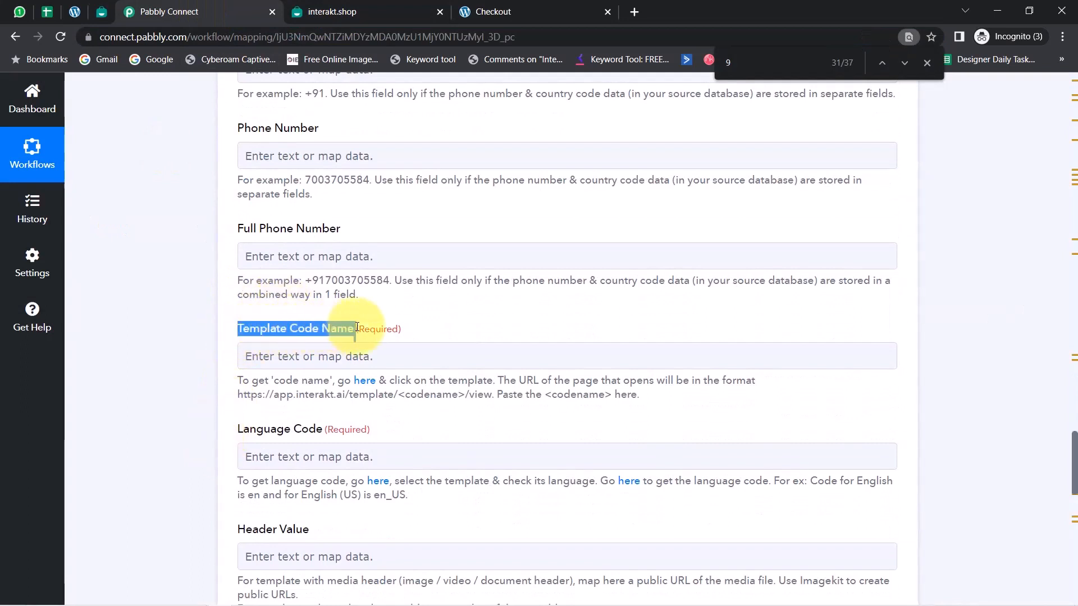
left_click(274, 358)
key("ctrl+v")
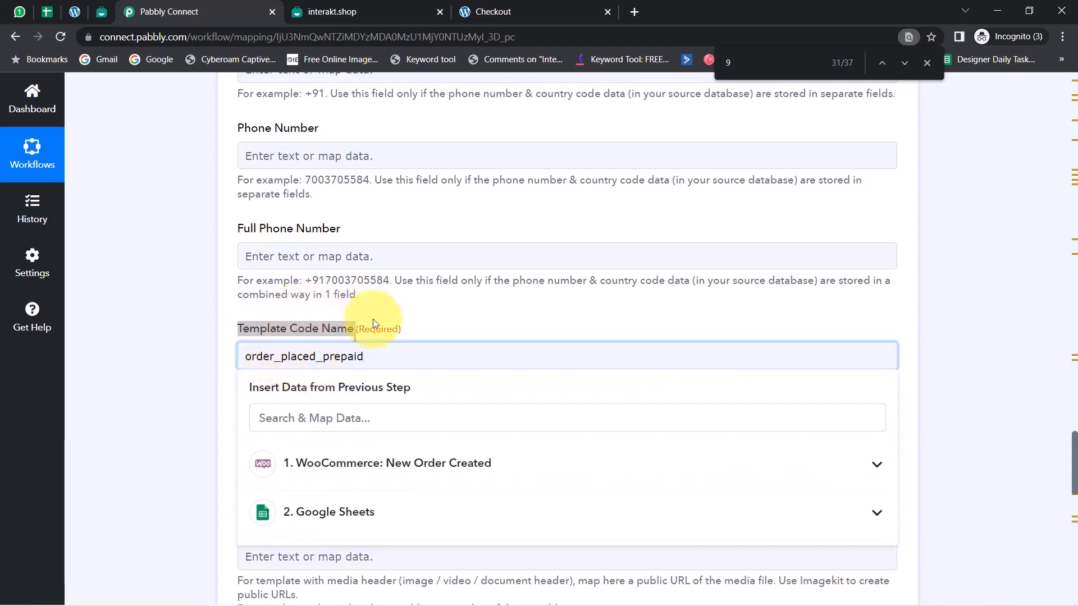
left_click(207, 371)
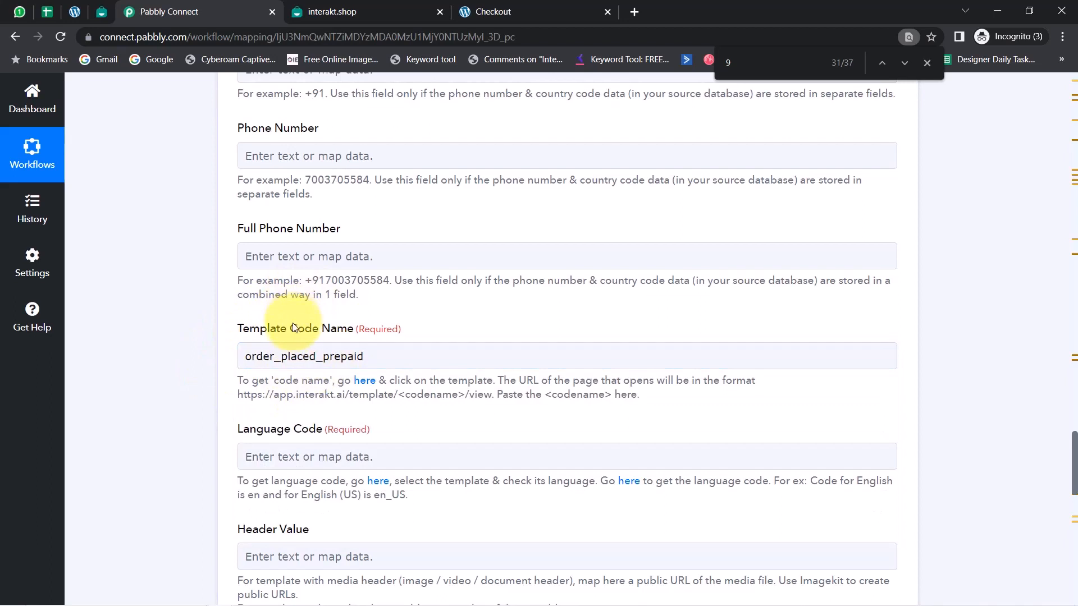
Map the Full Phone Number to the Billing Phone from the WooCommerce new order data
left_click_drag(273, 228, 357, 235)
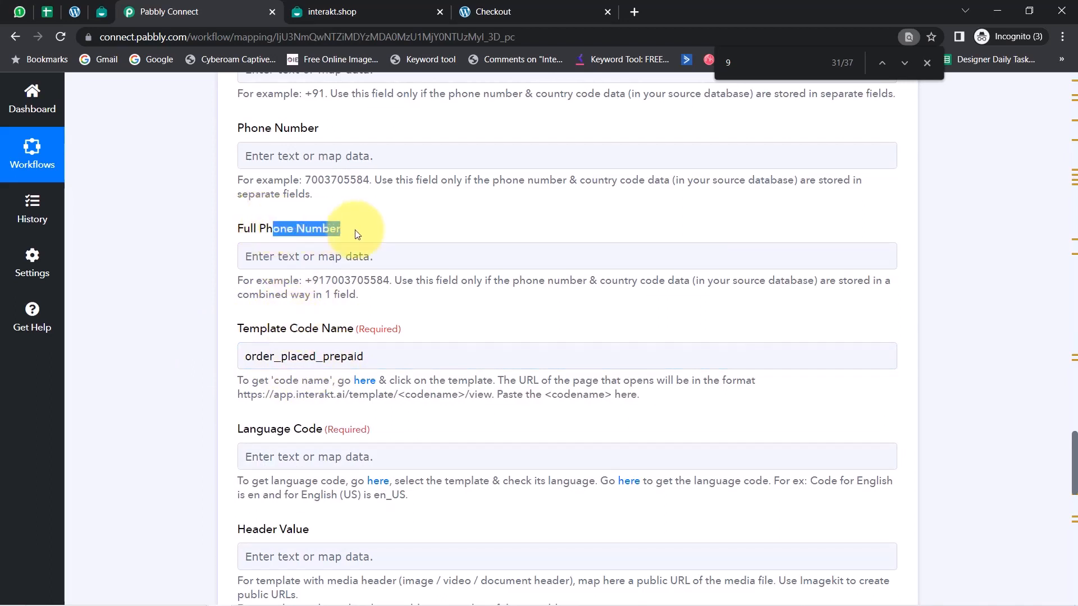
left_click(218, 284)
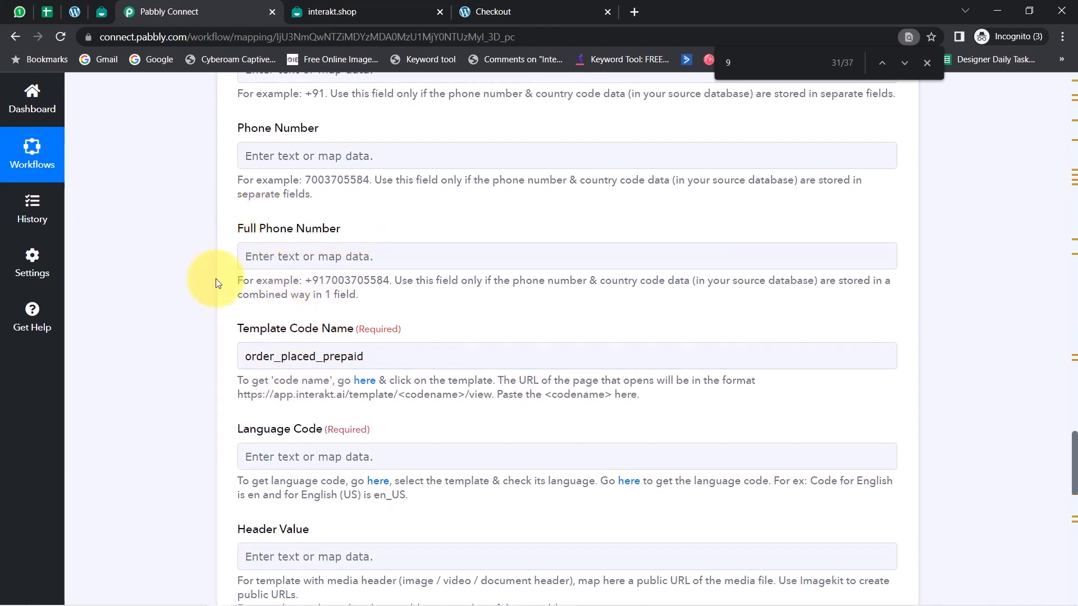
left_click(308, 259)
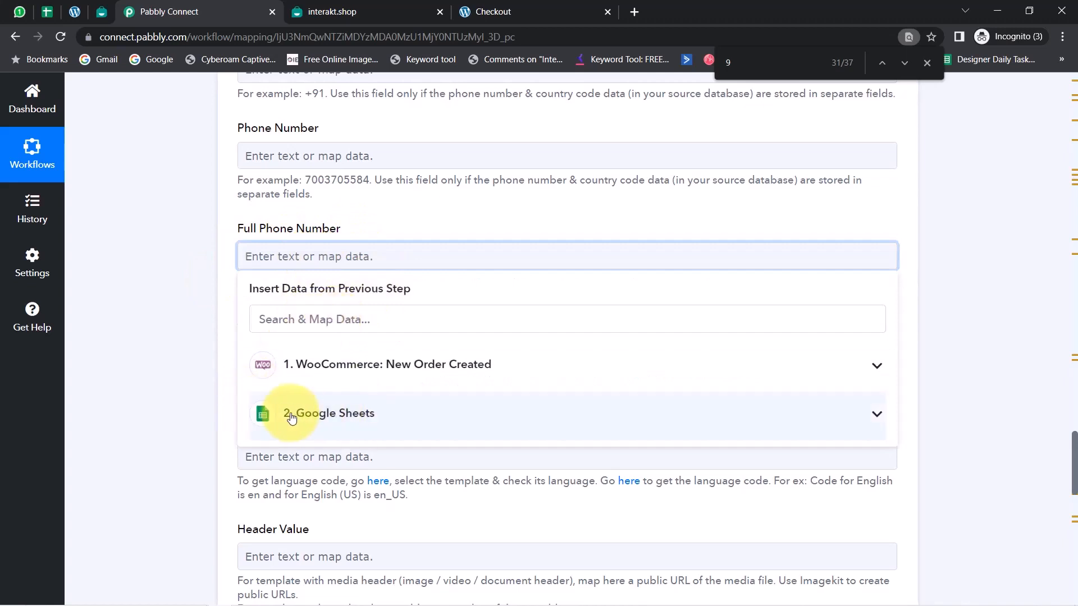
left_click(343, 366)
left_click(310, 325)
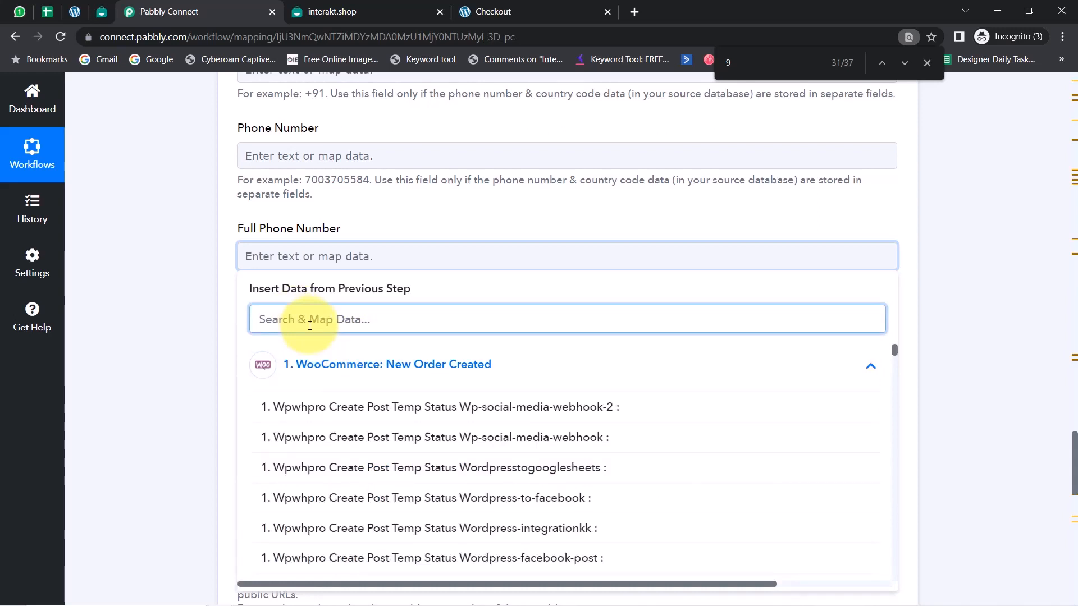
type("9")
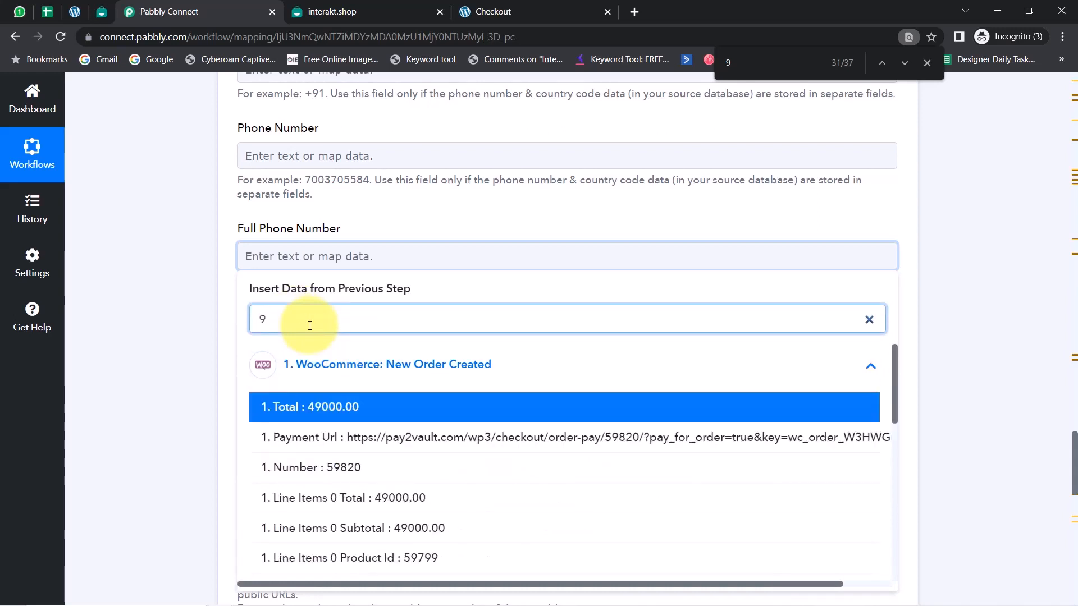
left_click_drag(893, 390, 894, 522)
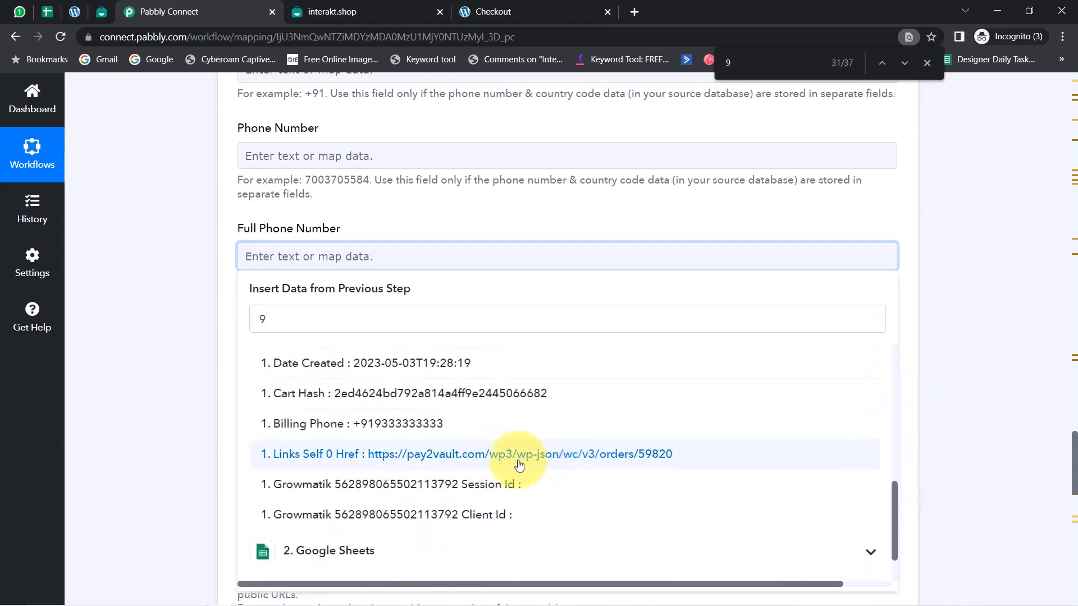
left_click(393, 429)
left_click(188, 461)
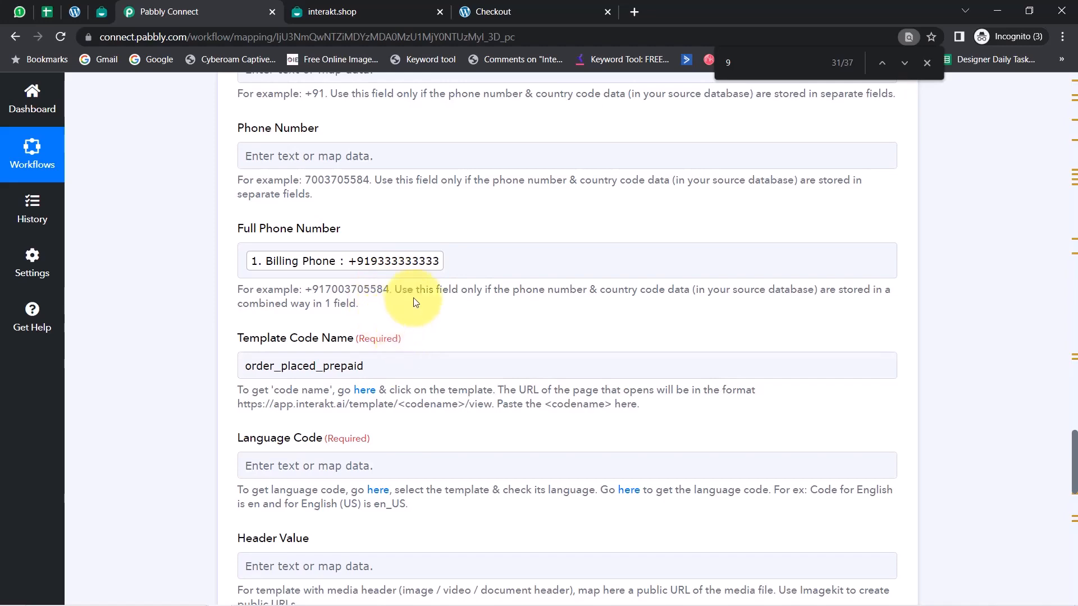
Check the template's language in Interakt and set the Language Code to en in Pabbly Connect
scroll(488, 401, "down", 2)
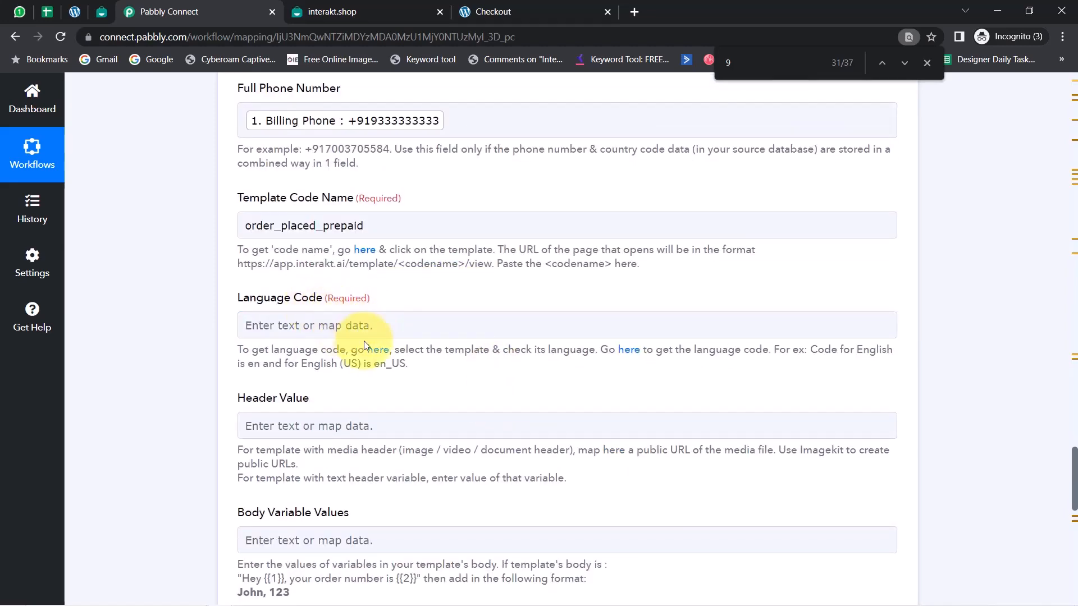
scroll(363, 342, "down", 1)
left_click_drag(241, 227, 321, 234)
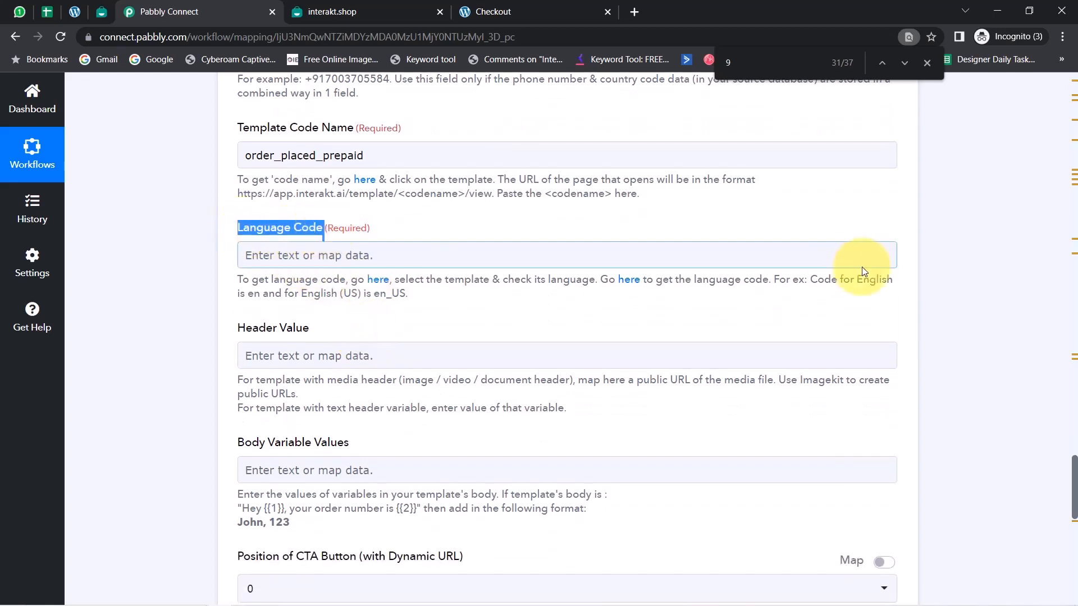
double_click(874, 282)
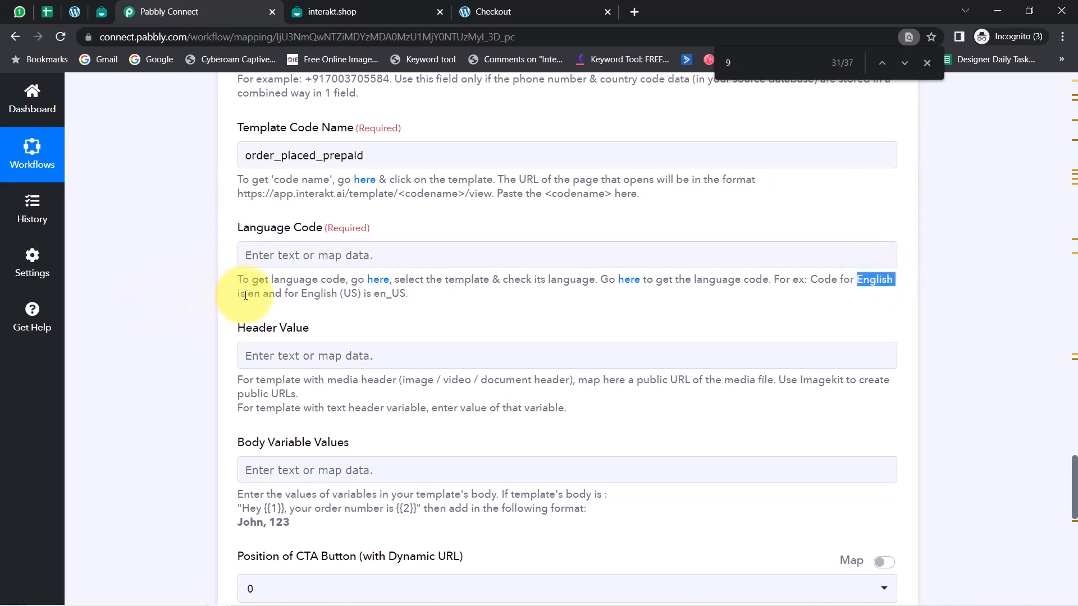
left_click_drag(308, 295, 361, 296)
left_click(288, 263)
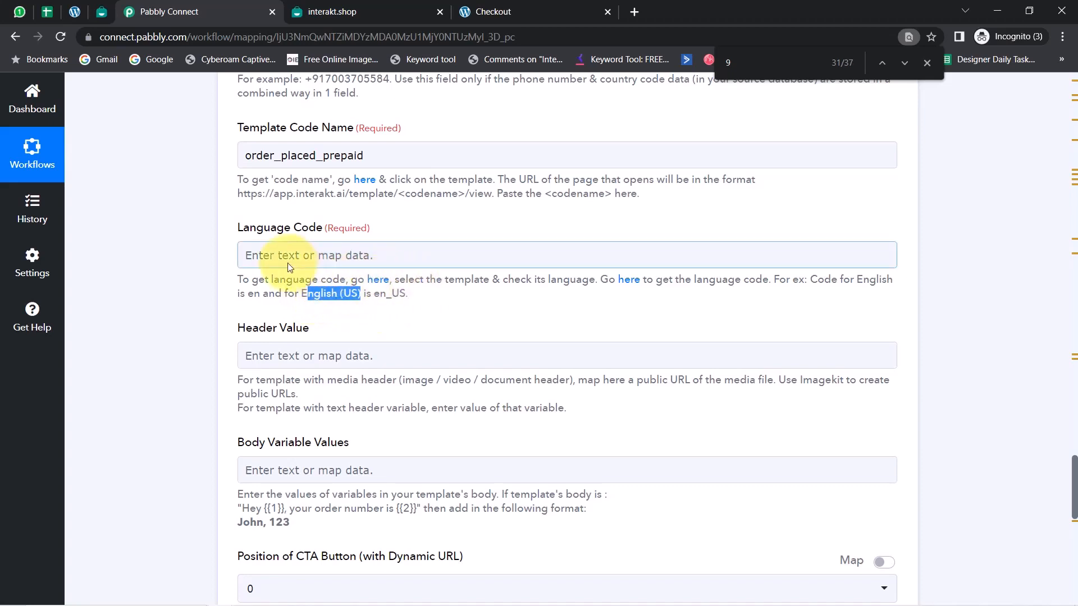
left_click(102, 11)
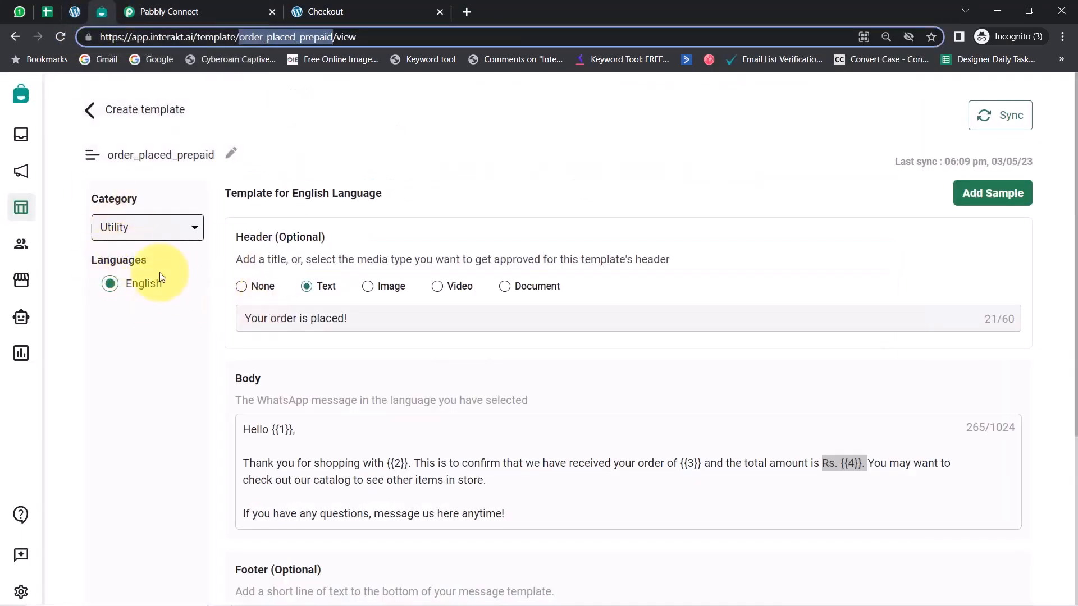
left_click(197, 12)
type("en")
left_click(163, 314)
Copy the header text "Your order is placed!" from the Interakt template into the Header Value field in Pabbly Connect
scroll(233, 359, "down", 1)
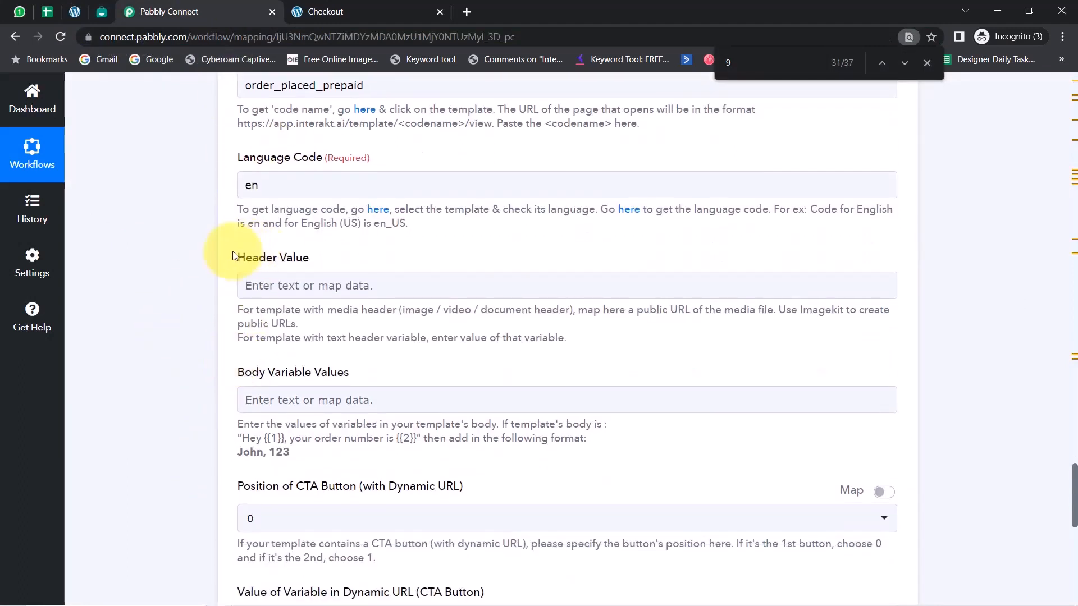
left_click_drag(243, 259, 321, 263)
left_click_drag(245, 372, 320, 374)
scroll(310, 253, "down", 2)
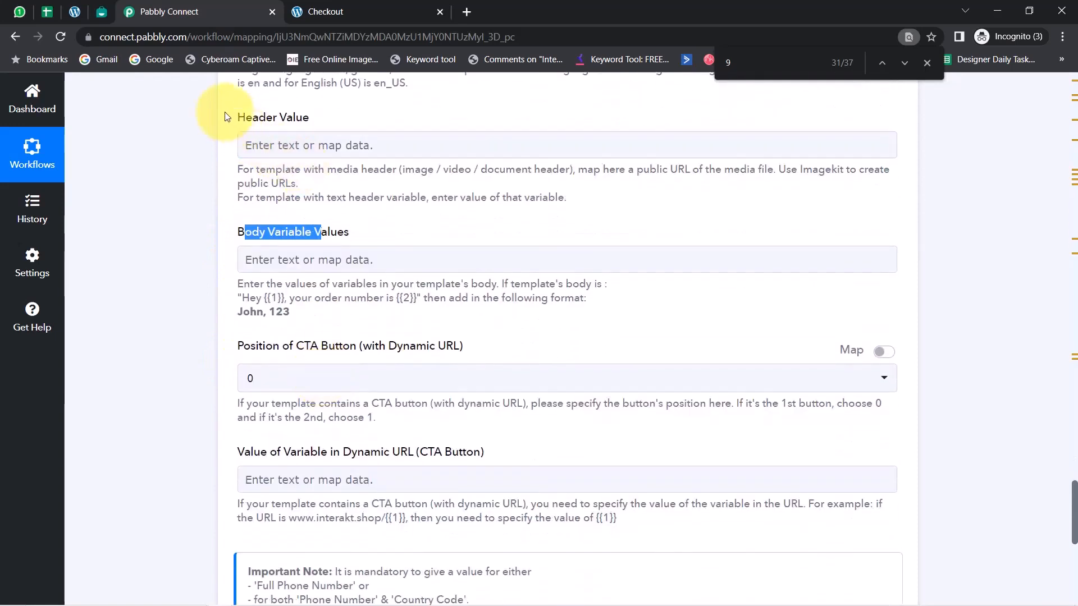
left_click_drag(252, 118, 286, 118)
left_click(91, 18)
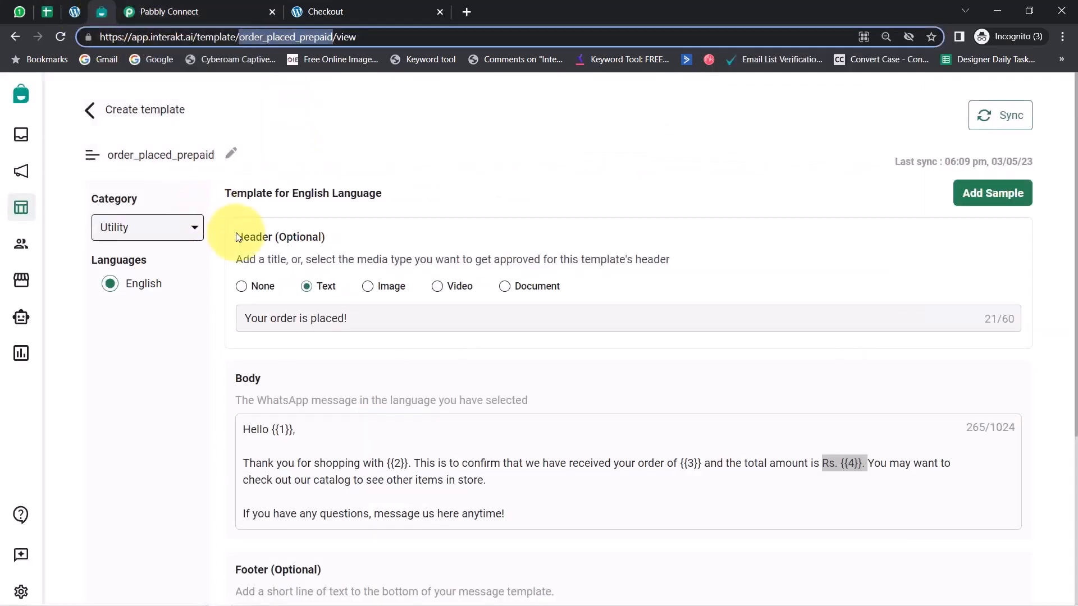
triple_click(267, 316)
key("ctrl+c")
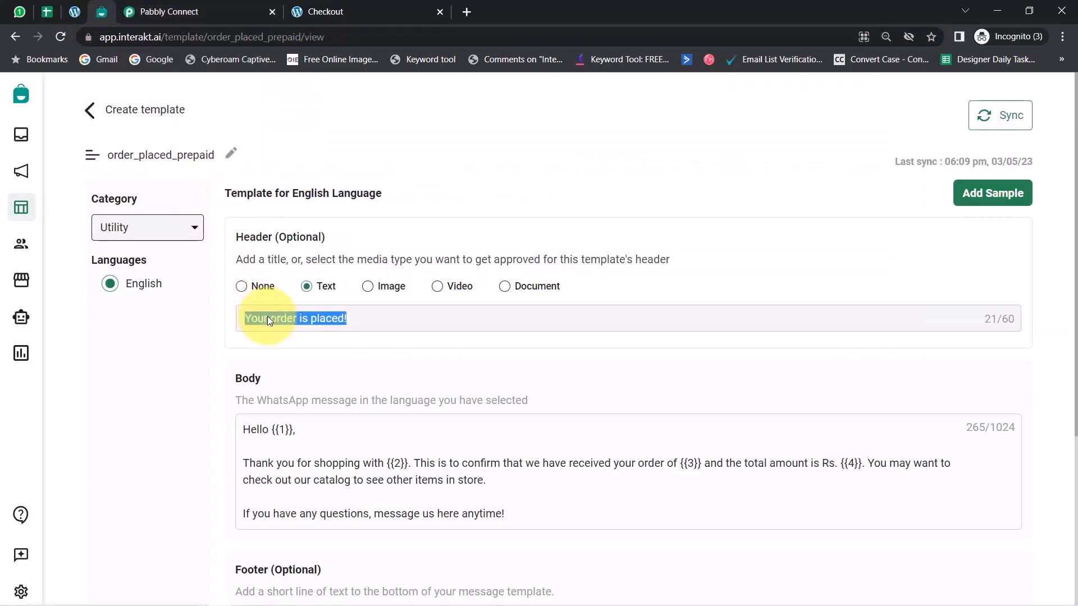
left_click(169, 11)
left_click(251, 149)
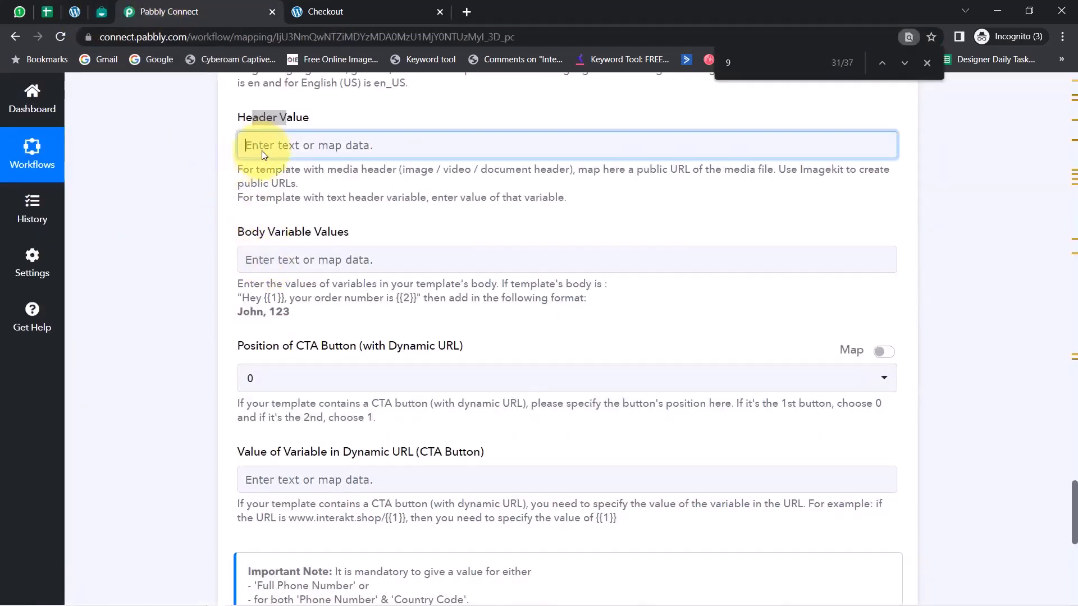
key("ctrl+v")
triple_click(324, 146)
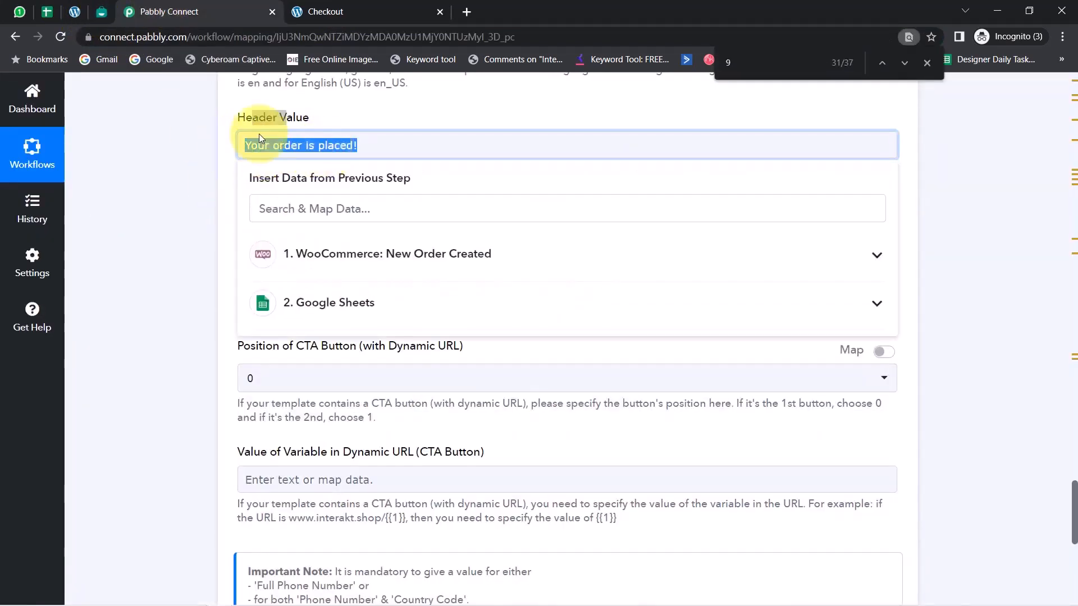
left_click(231, 229)
Check the Body Variable Values requirement against variables {{1}} to {{4}} in the Interakt template's body
scroll(208, 258, "up", 5)
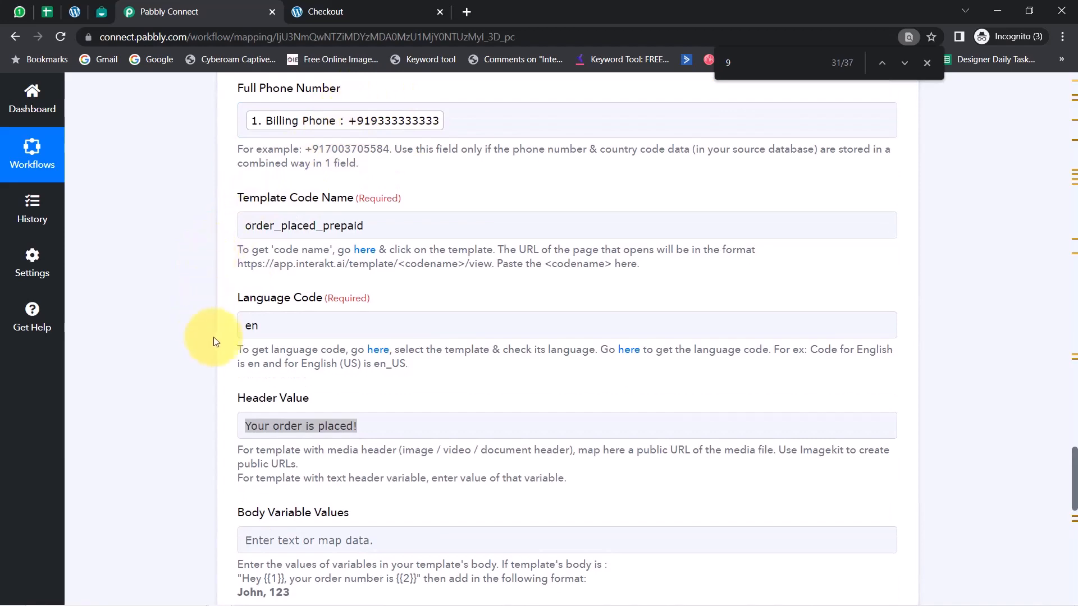
scroll(218, 343, "down", 5)
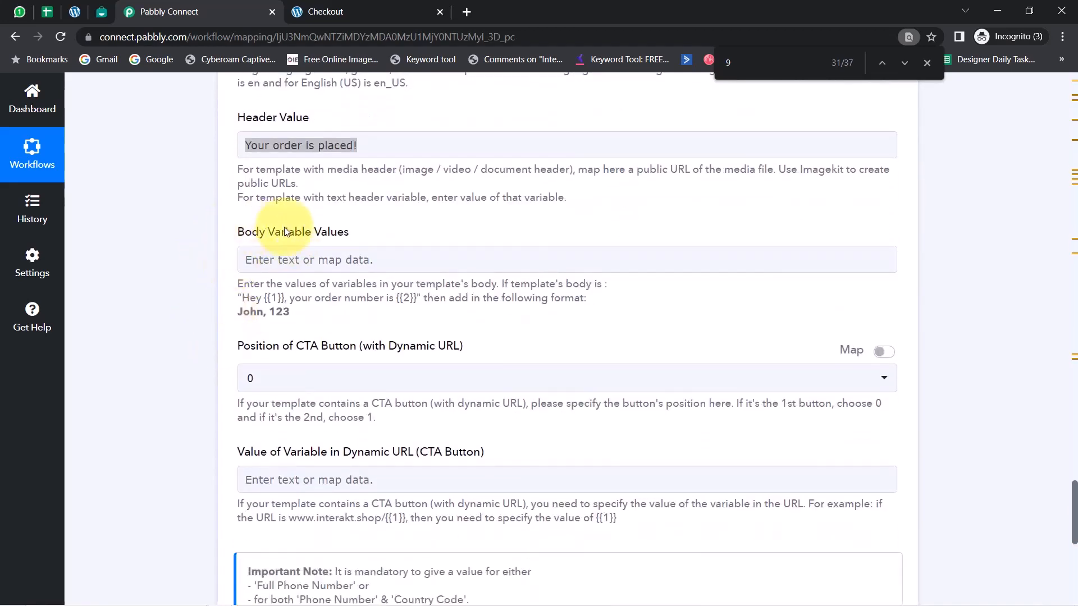
left_click_drag(252, 231, 350, 233)
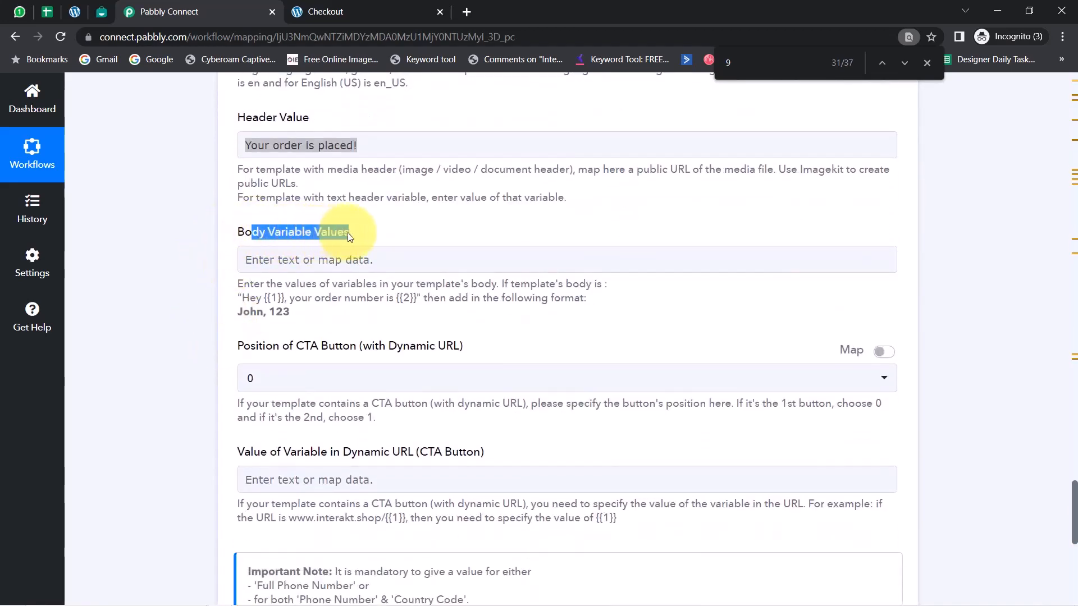
left_click(98, 8)
left_click(303, 447)
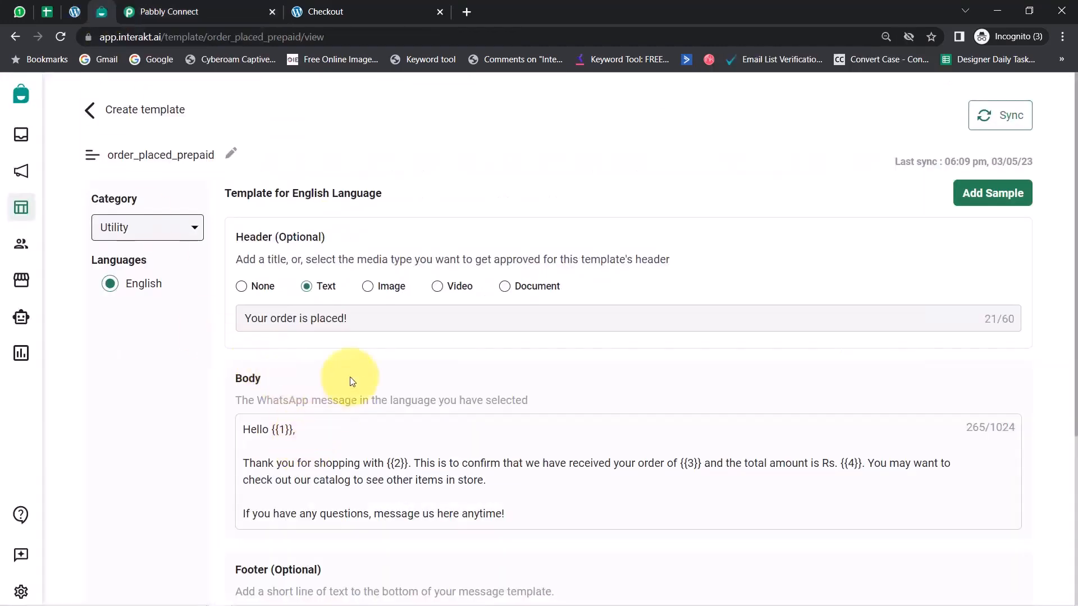
scroll(337, 371, "down", 3)
left_click_drag(262, 290, 305, 293)
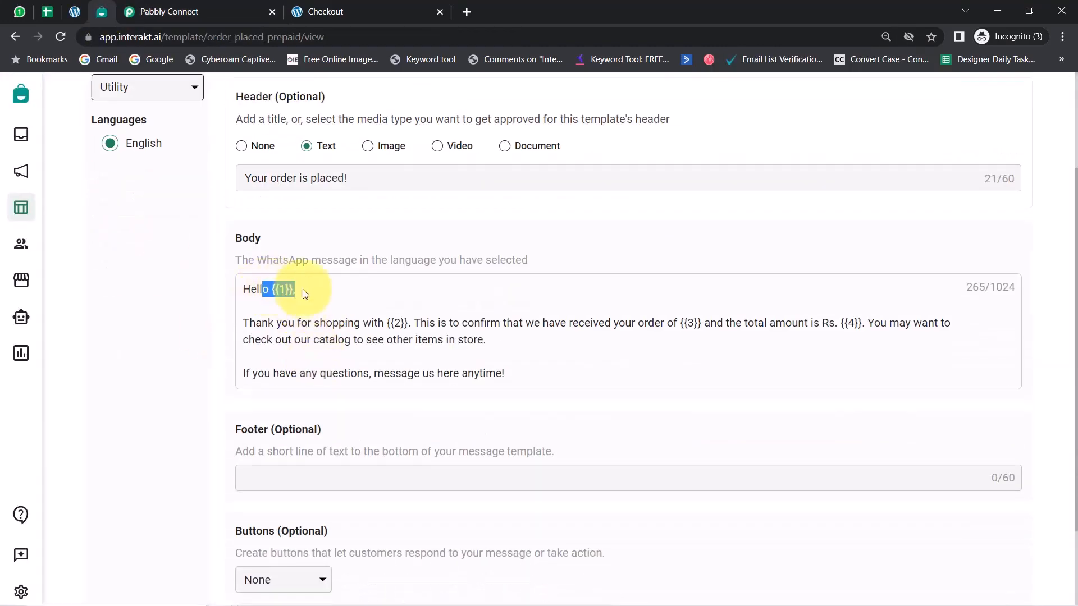
left_click_drag(360, 323, 889, 323)
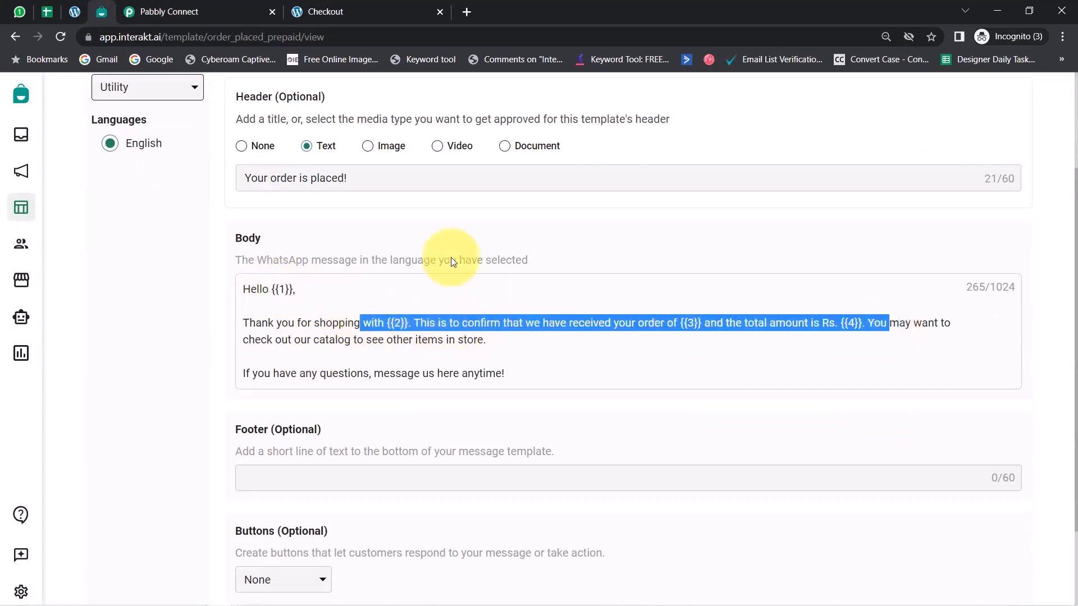
left_click(281, 293)
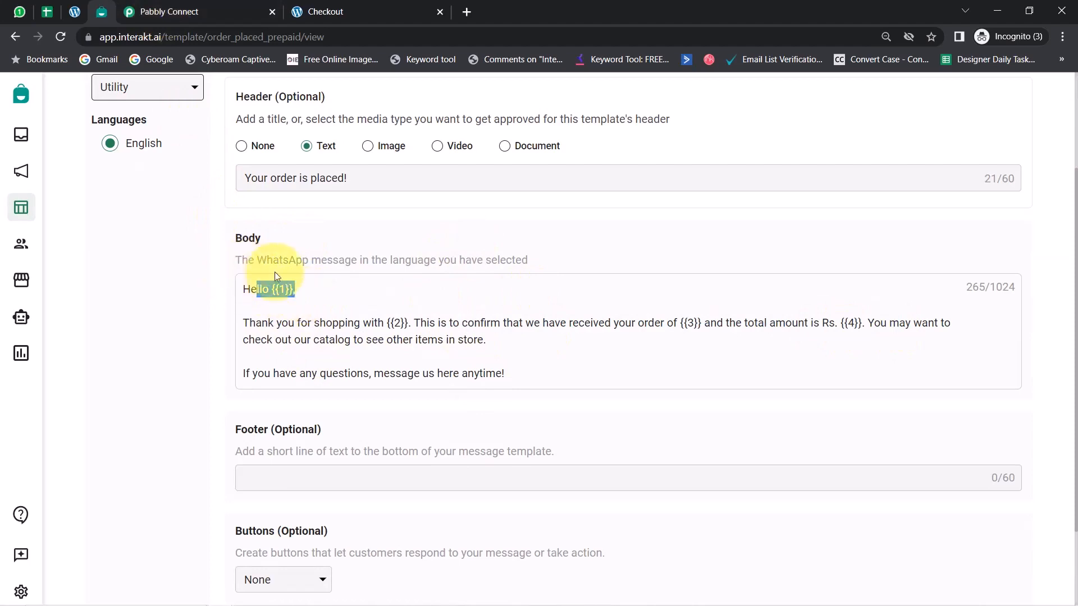
In Pabbly Connect, map the WooCommerce Shipping First Name as the first entry in Body Variable Values
left_click(168, 11)
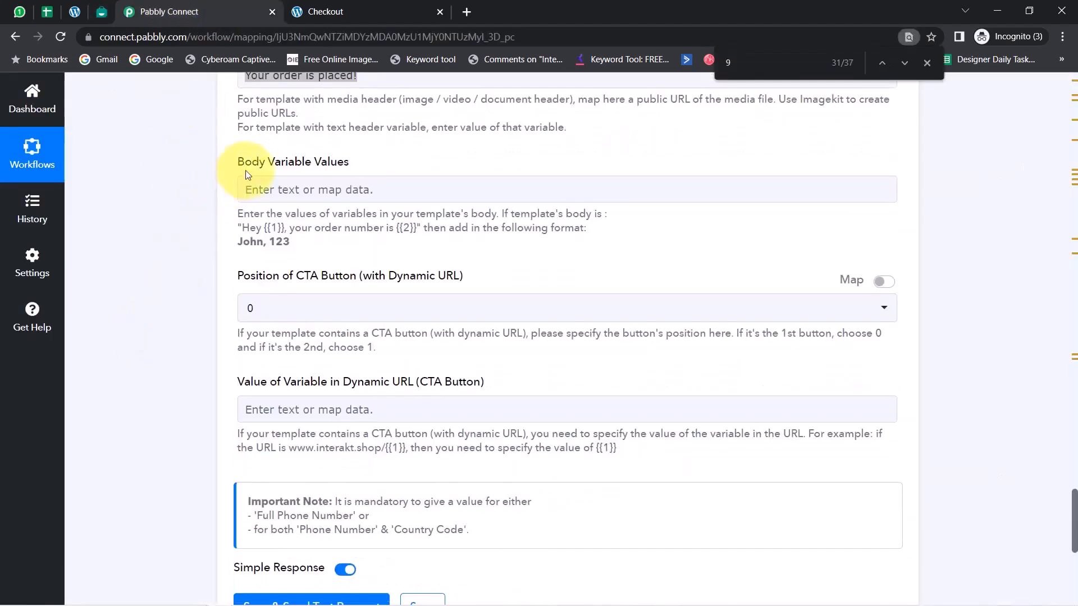
left_click(266, 191)
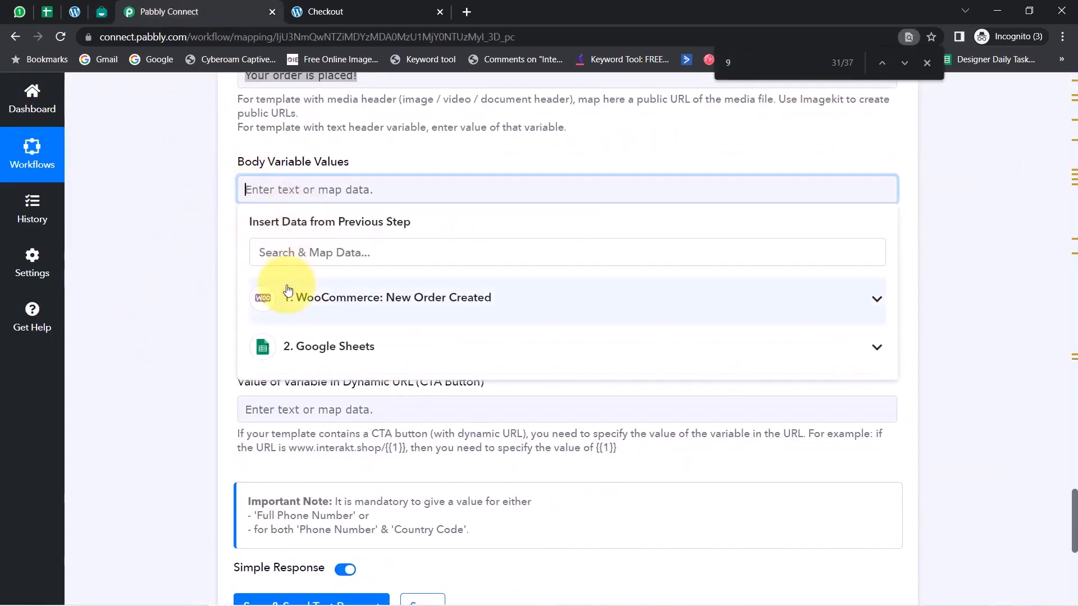
left_click(272, 252)
type("dam")
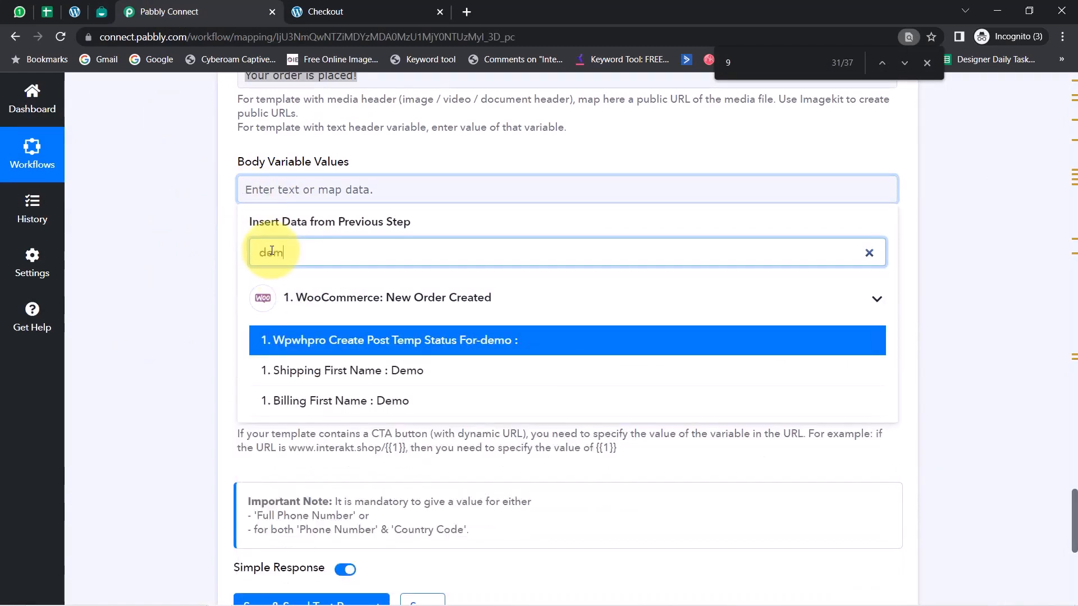
left_click(349, 373)
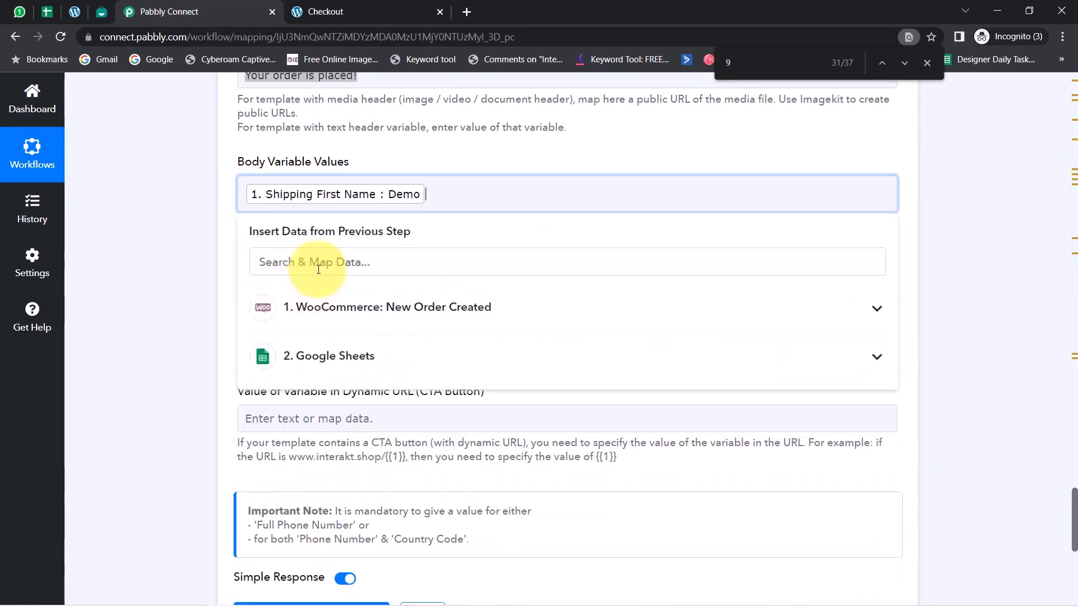
Add the WooCommerce Shipping Last Name after the first name in Body Variable Values, followed by a comma
left_click(317, 269)
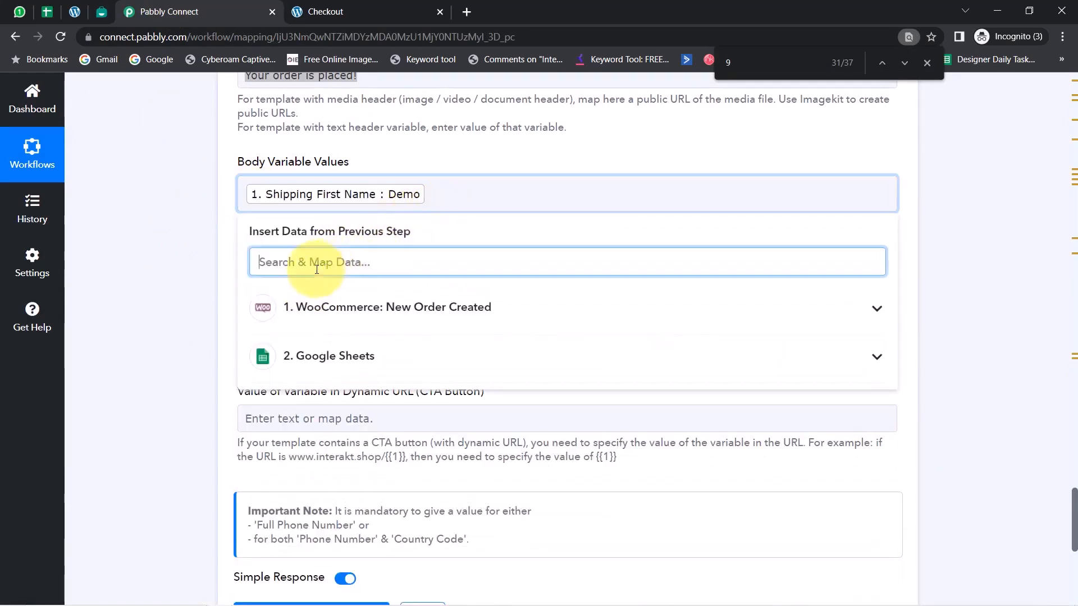
type("cus")
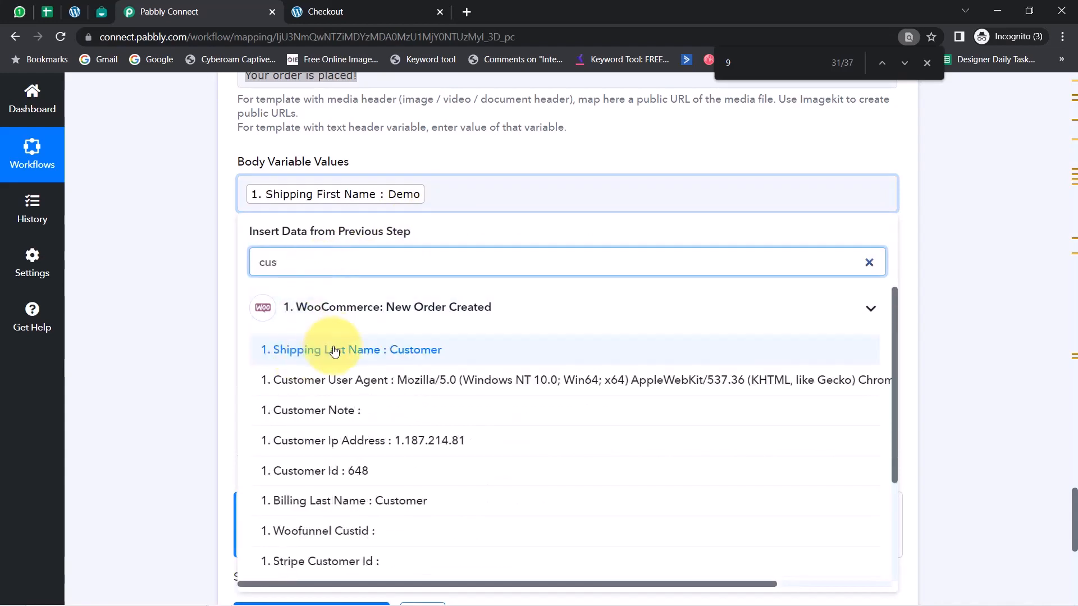
left_click(289, 350)
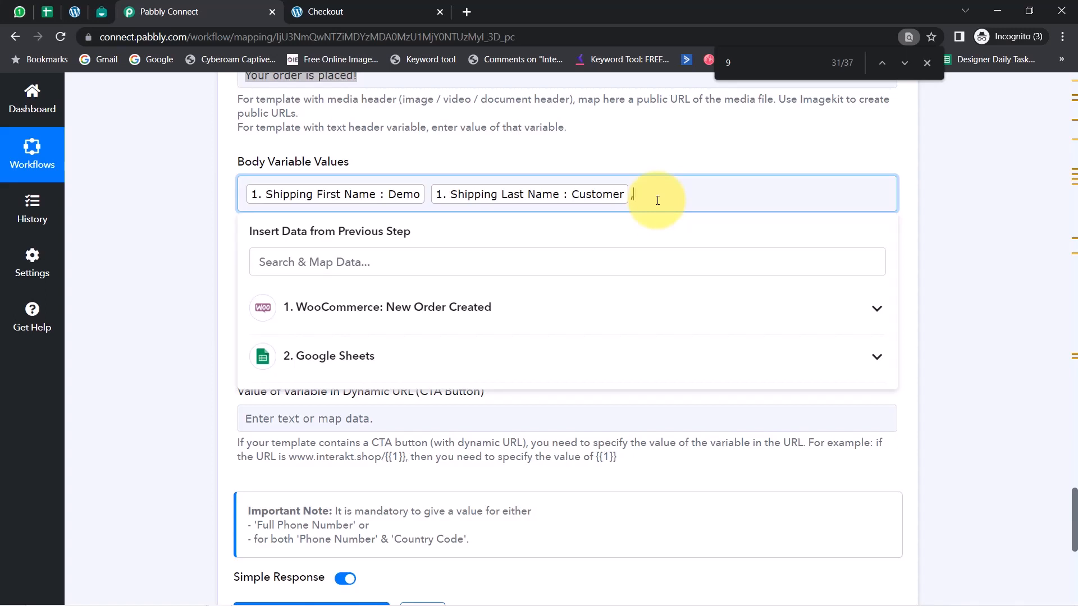
left_click(151, 330)
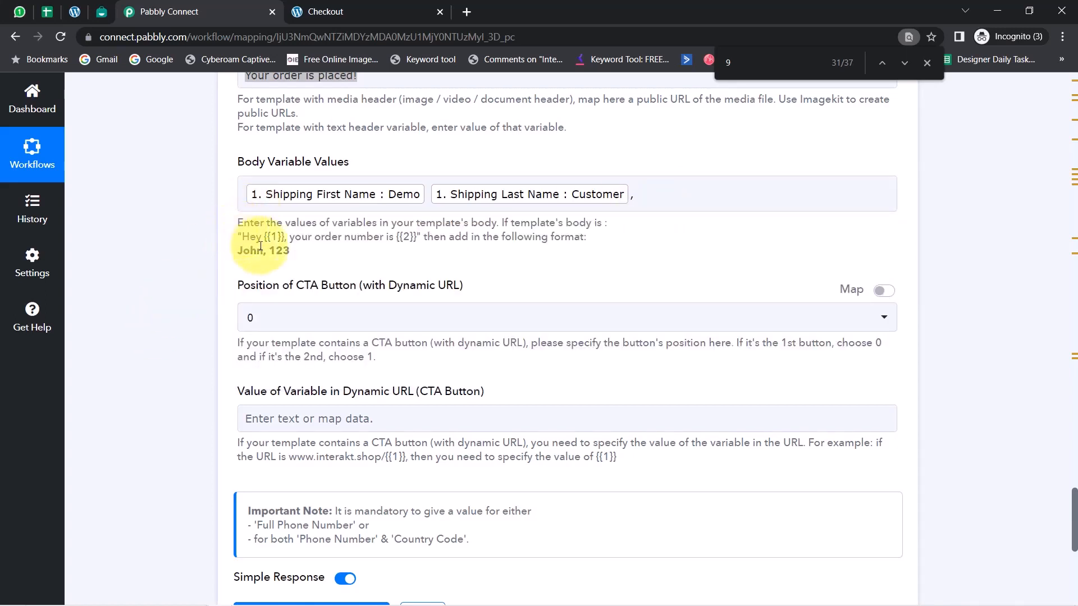
Check the body variable format example and variable {{2}} in Interakt, and enter "Pabbly Store," as the second body value in Pabbly Connect
left_click_drag(257, 238, 284, 237)
left_click_drag(386, 238, 430, 236)
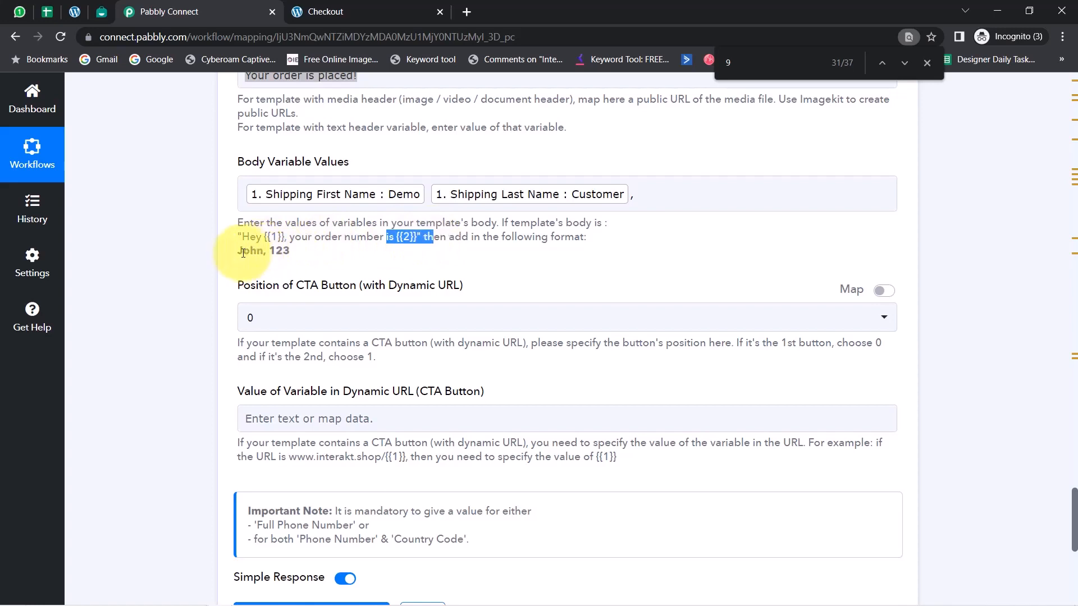
left_click_drag(240, 253, 288, 253)
left_click(637, 193)
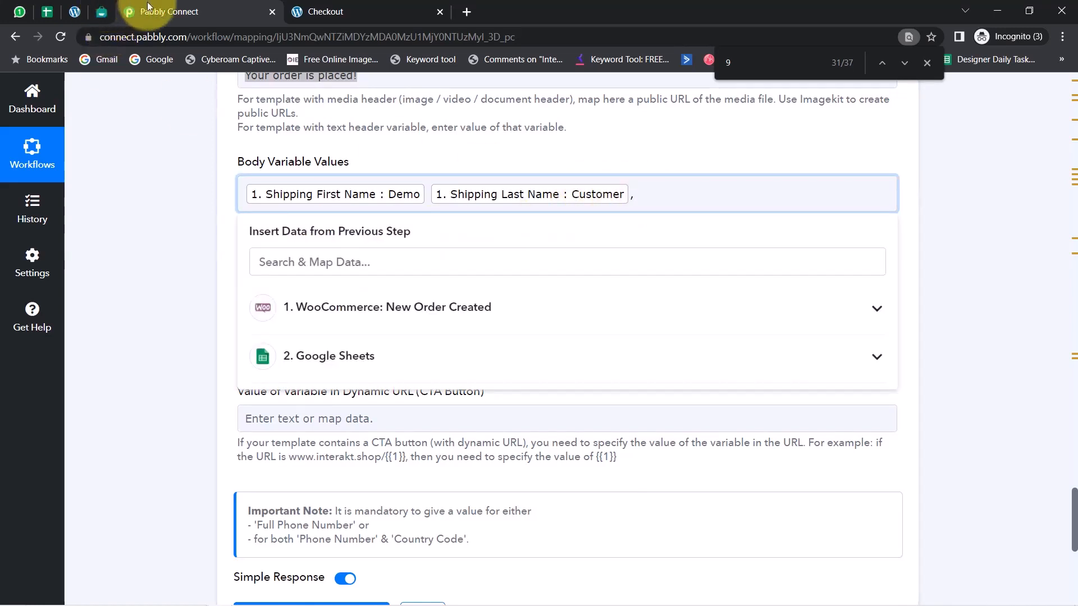
left_click(102, 11)
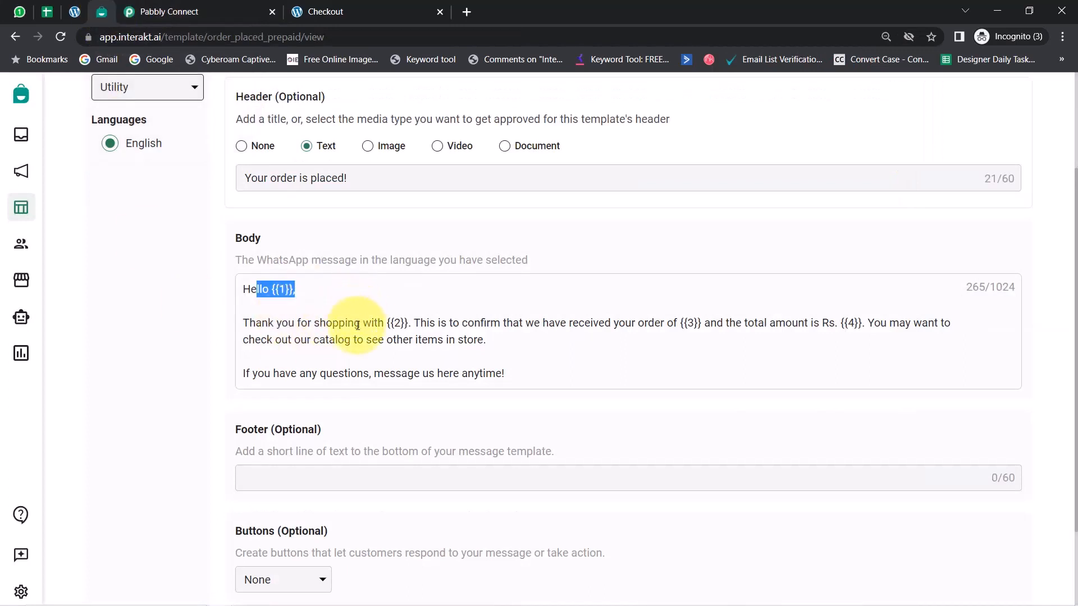
left_click(151, 5)
left_click(650, 184)
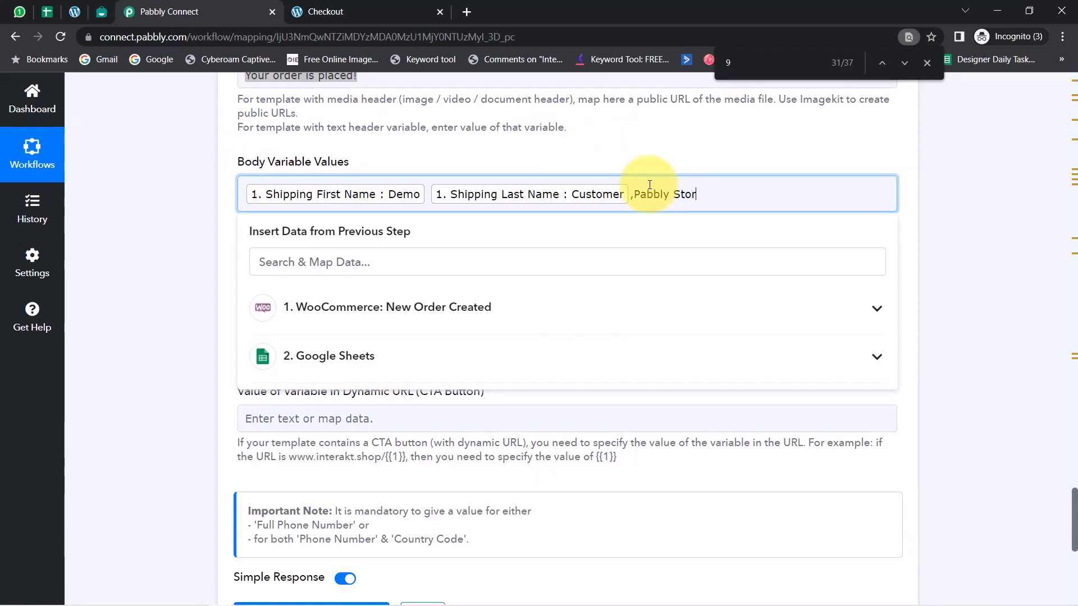
type("Pabbly Store,")
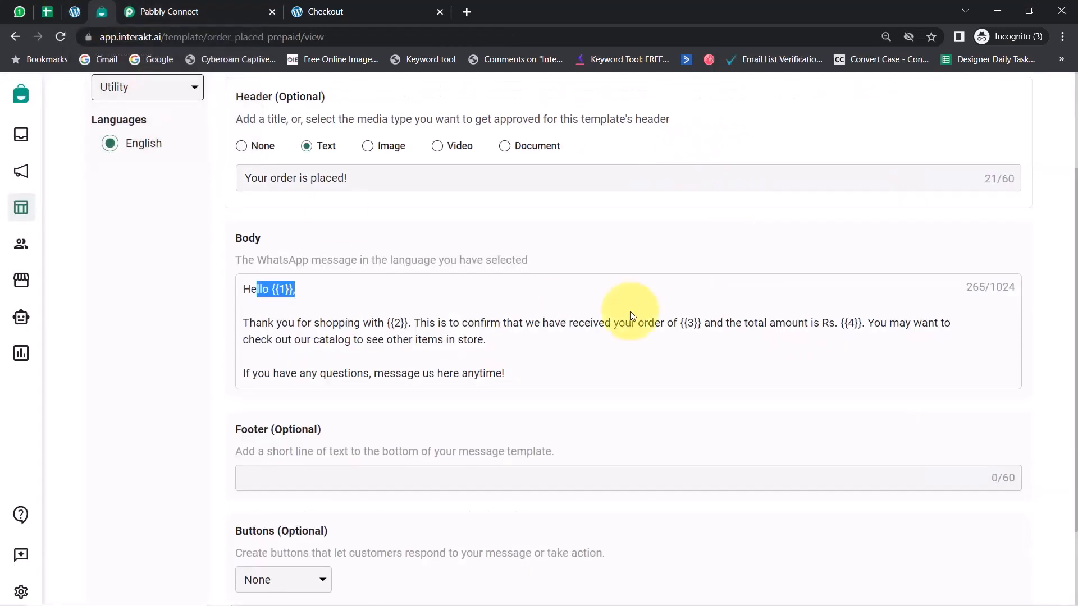
Check variables {{3}} and {{4}} in the Interakt template, and map WooCommerce Line Items 0 Name as the third body value in Pabbly Connect
left_click(103, 11)
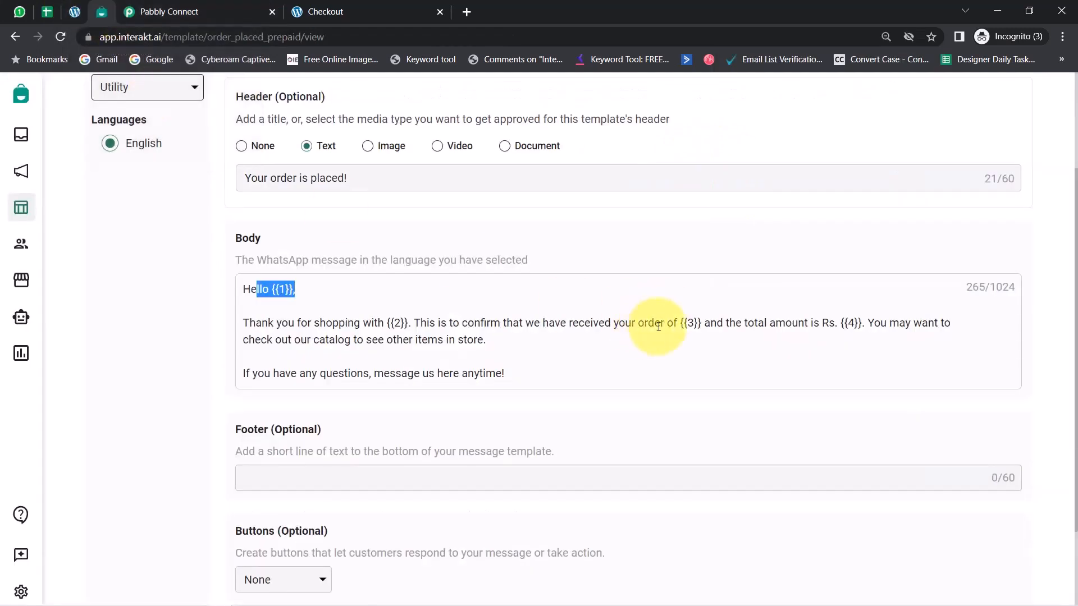
left_click_drag(653, 326, 728, 326)
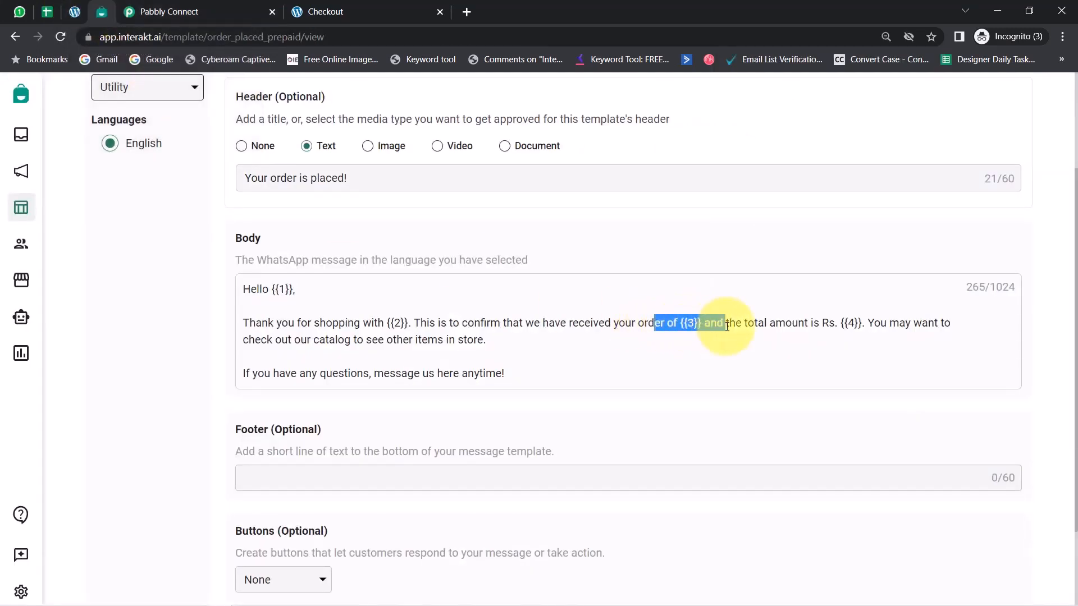
left_click_drag(823, 329, 868, 328)
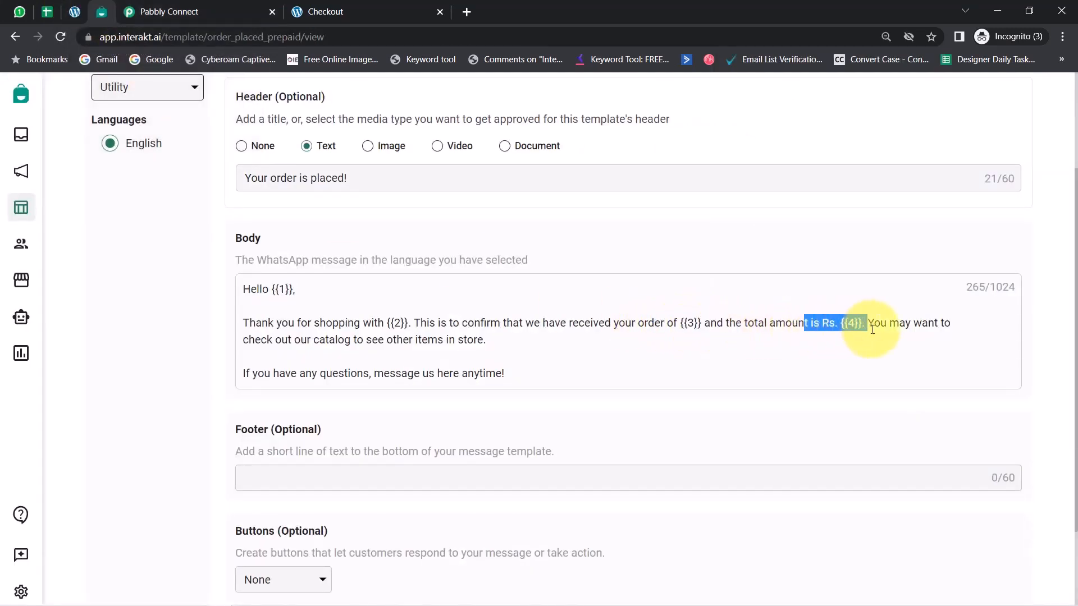
left_click(237, 17)
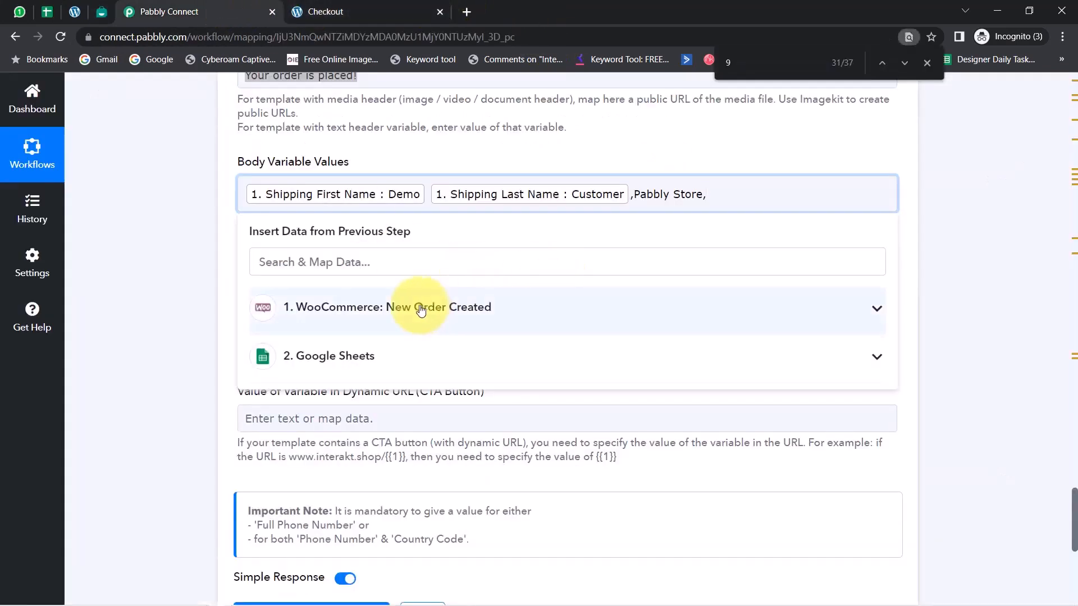
left_click(342, 250)
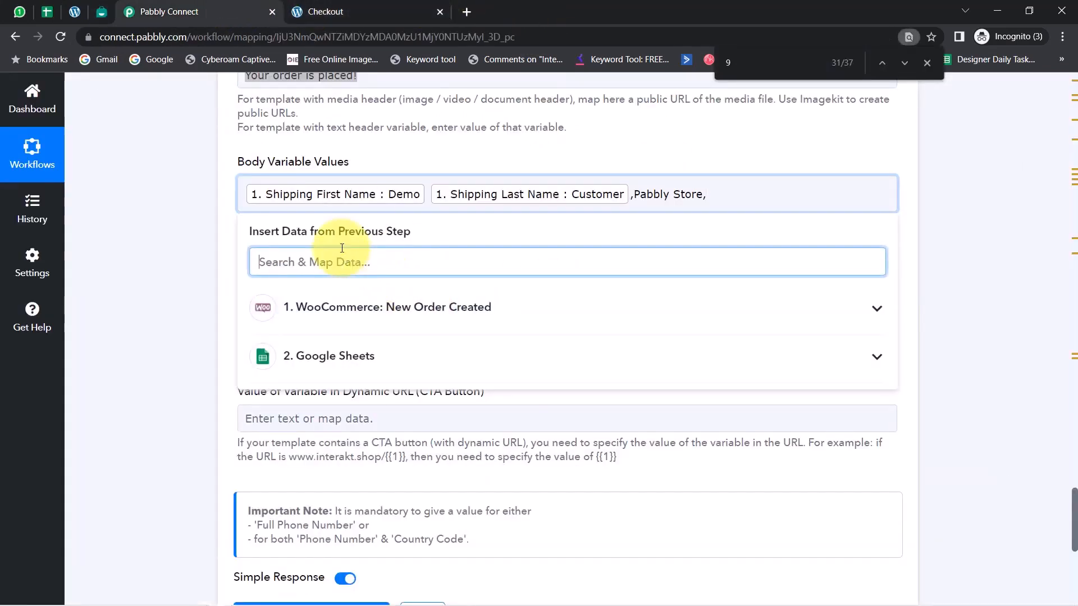
type("o")
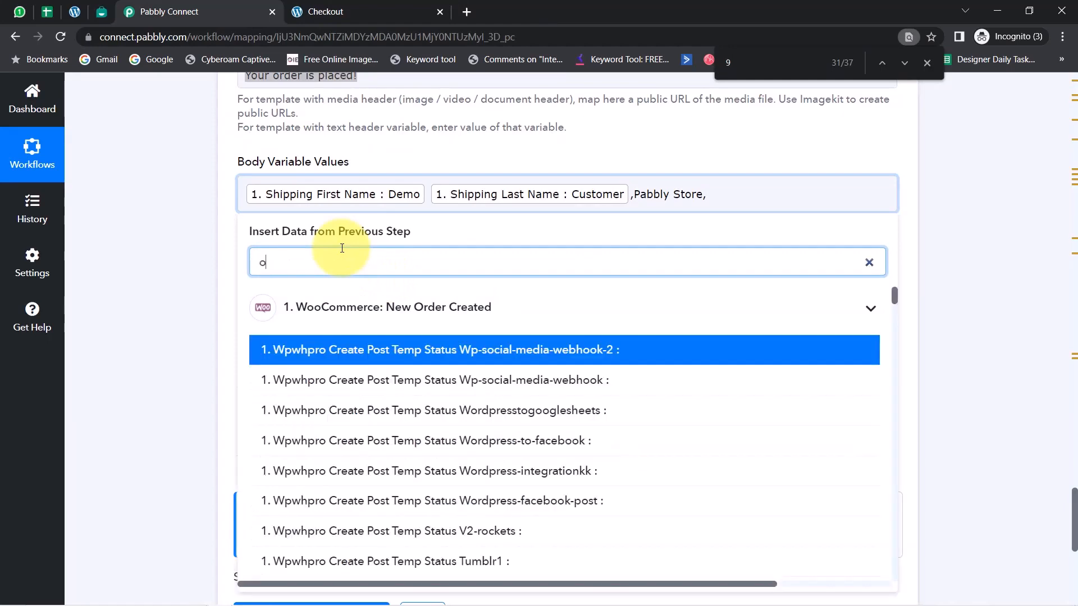
type("ne pl")
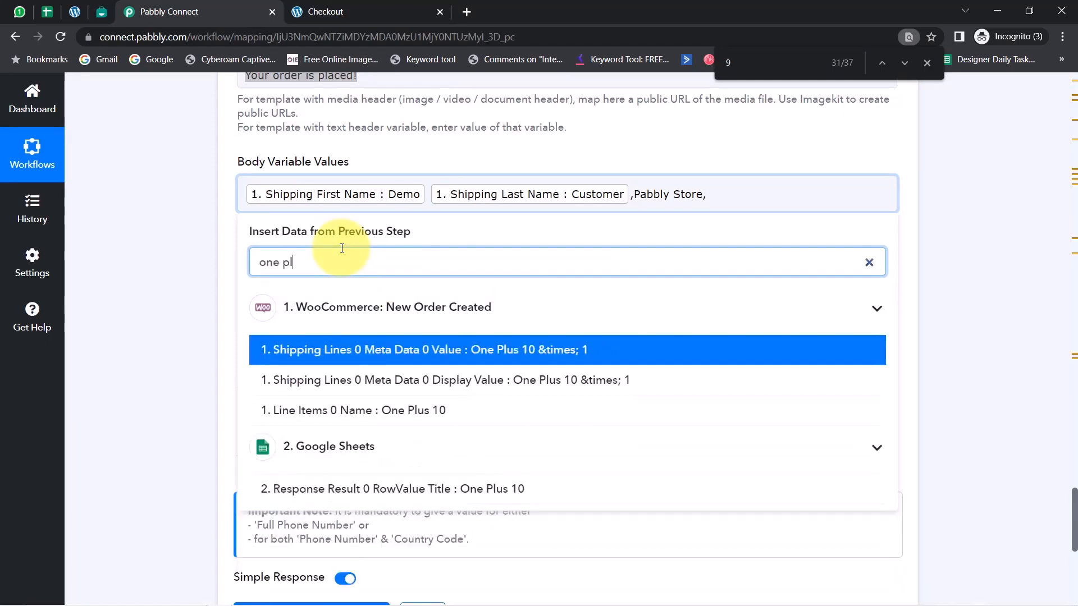
left_click(415, 416)
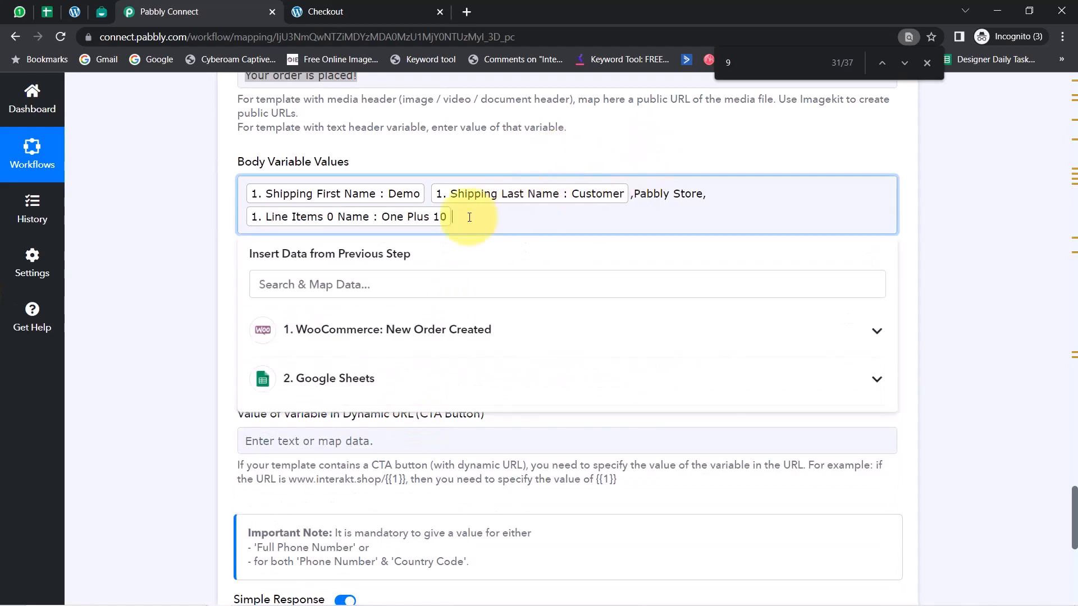
Add a comma and map the WooCommerce order Total as the fourth entry in Body Variable Values
left_click(390, 284)
type("49")
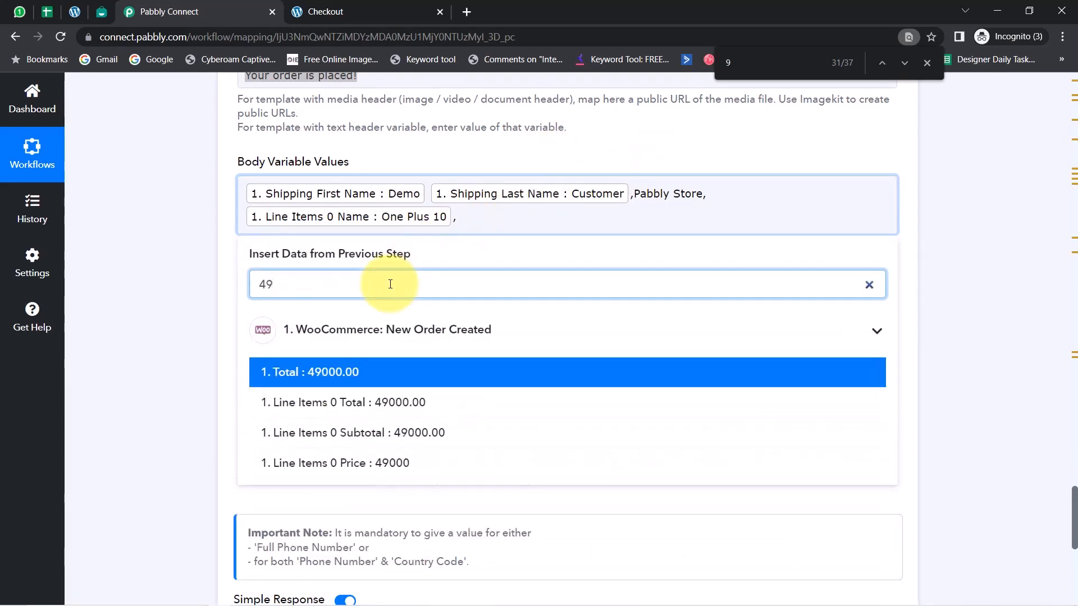
left_click(287, 373)
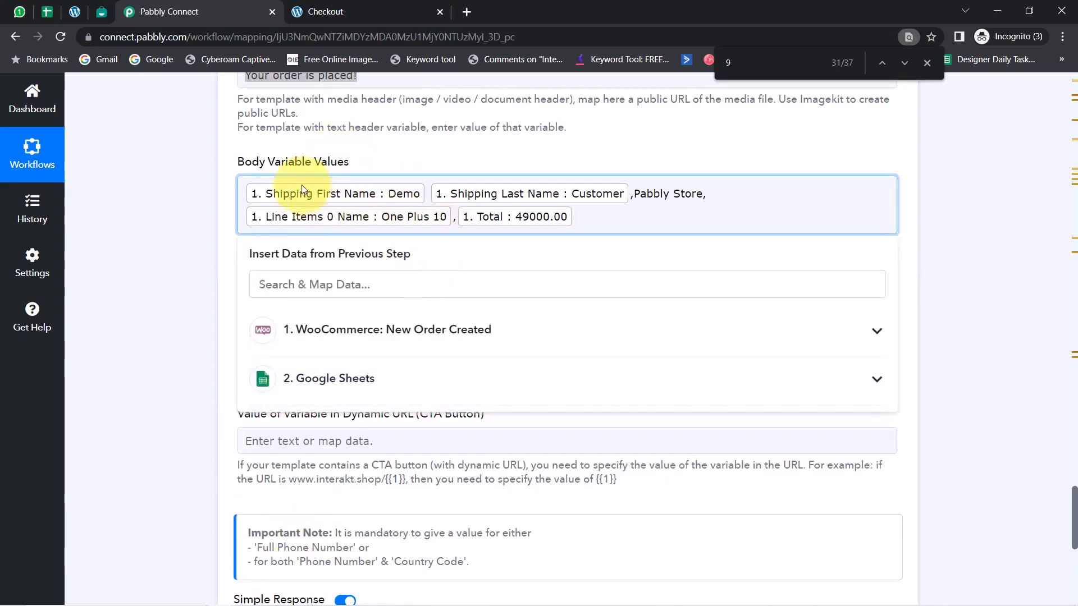
left_click_drag(274, 163, 354, 163)
left_click(146, 274)
Review the optional CTA button position and dynamic URL variable fields of the Interakt action
scroll(159, 323, "down", 1)
scroll(160, 326, "down", 1)
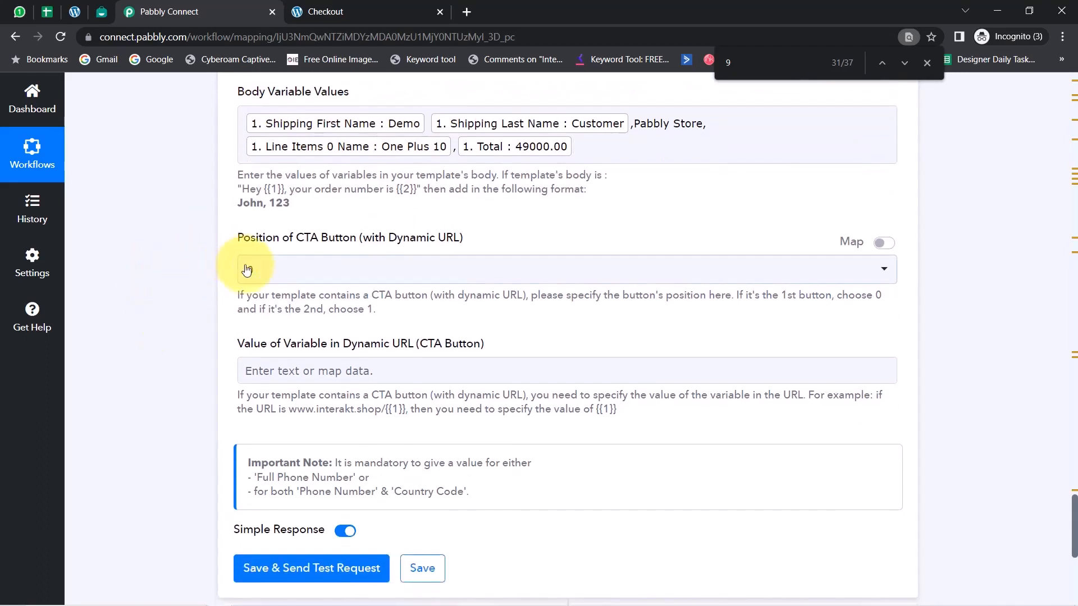
left_click(247, 270)
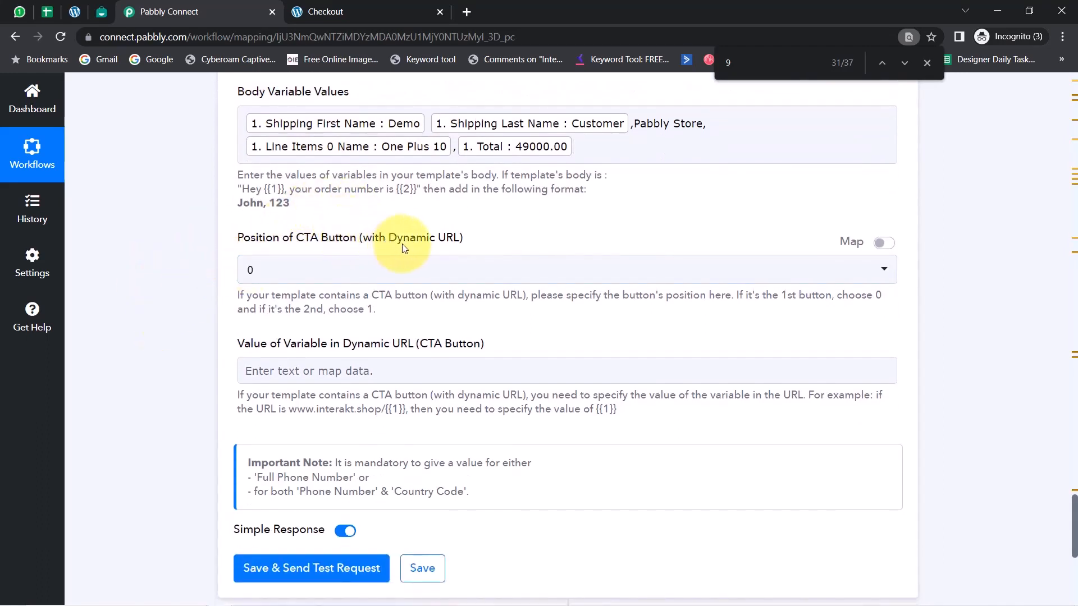
left_click_drag(391, 248, 418, 245)
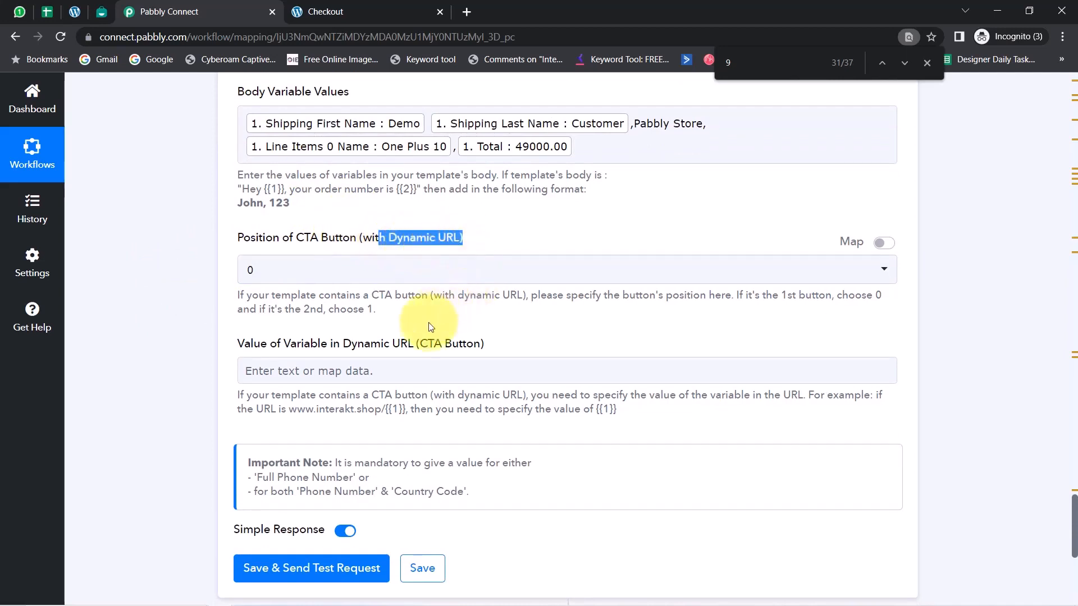
left_click_drag(429, 344, 448, 342)
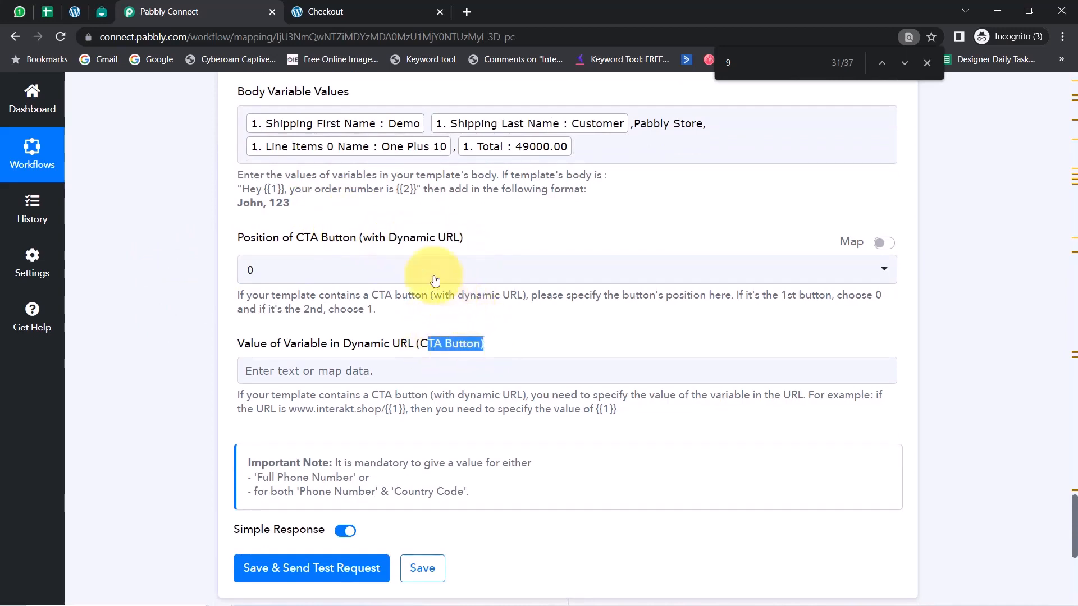
scroll(305, 334, "down", 3)
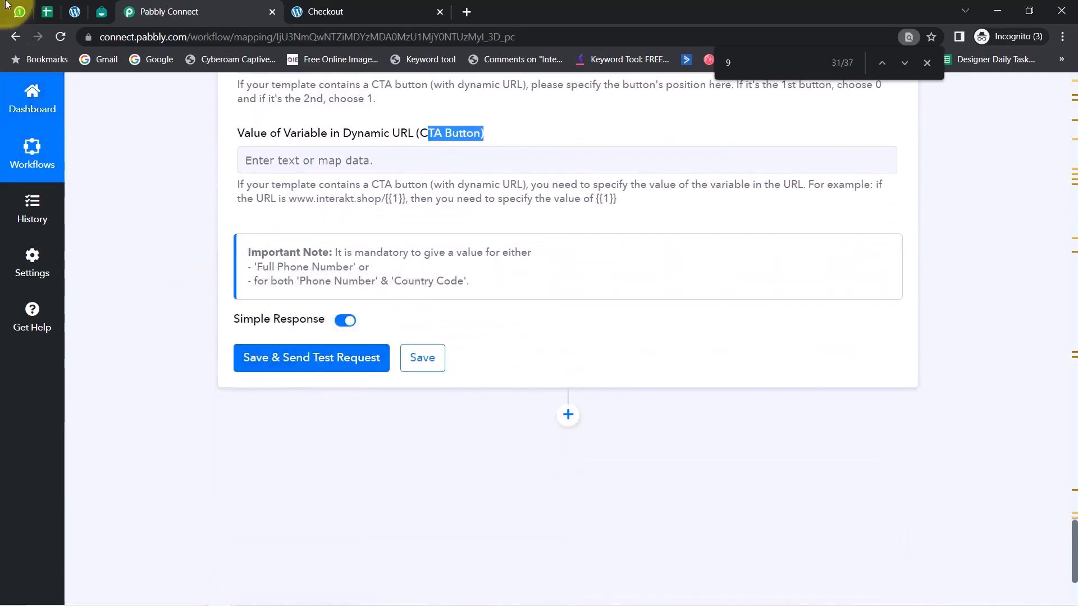
In WhatsApp Web, clear all messages from the Pabbly Team - Interakt chat
left_click(21, 17)
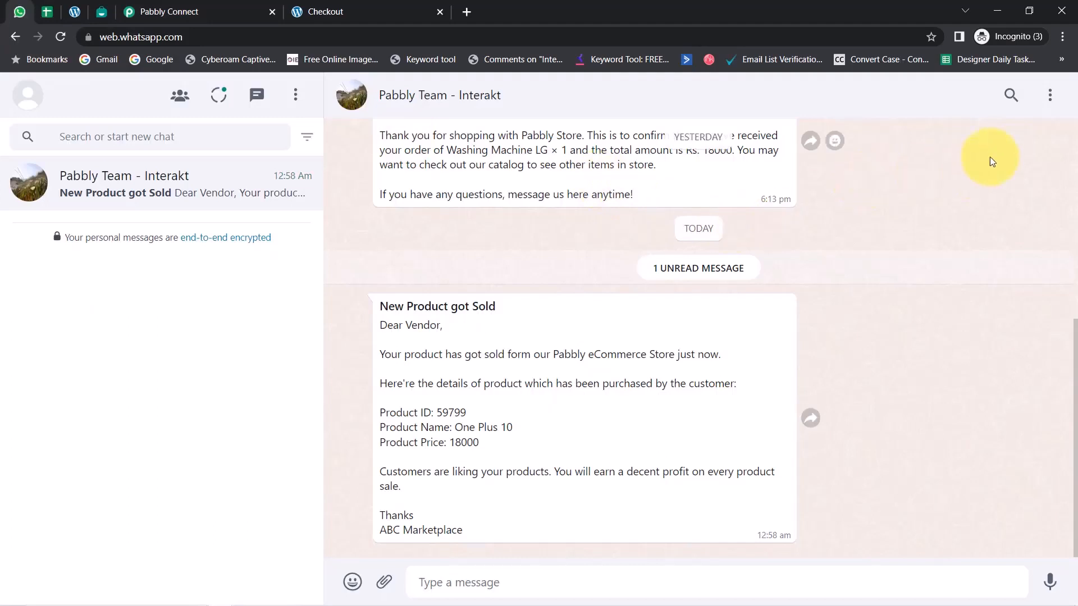
left_click(1051, 102)
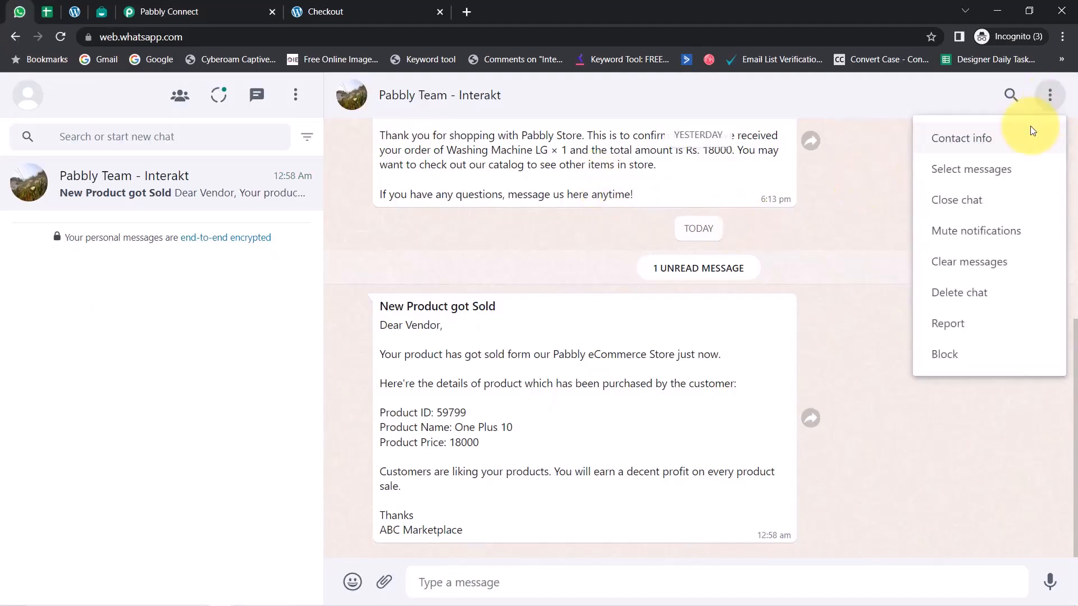
left_click(947, 264)
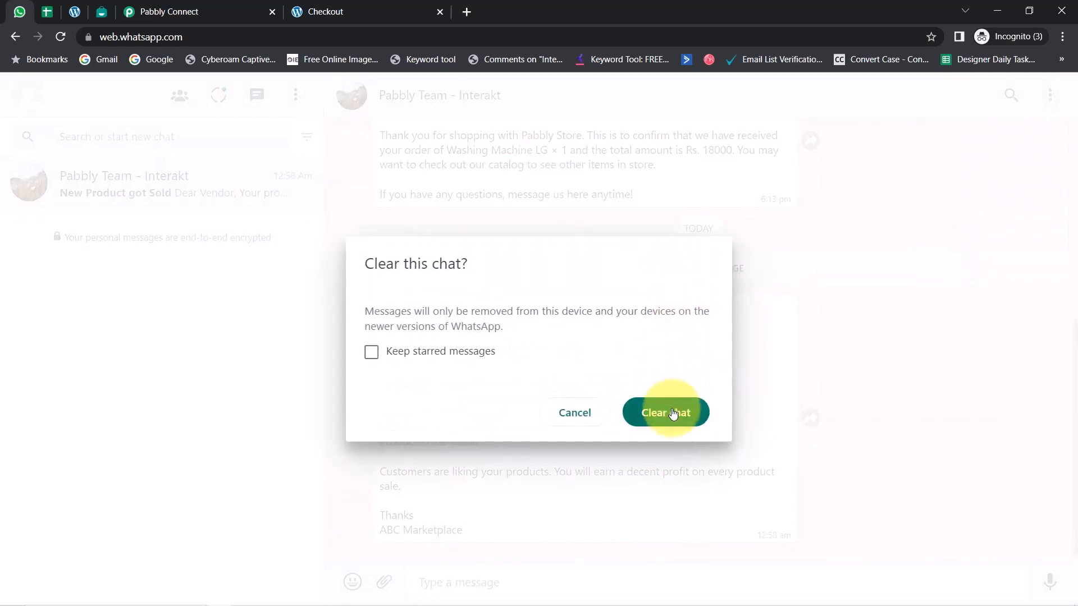
left_click(673, 414)
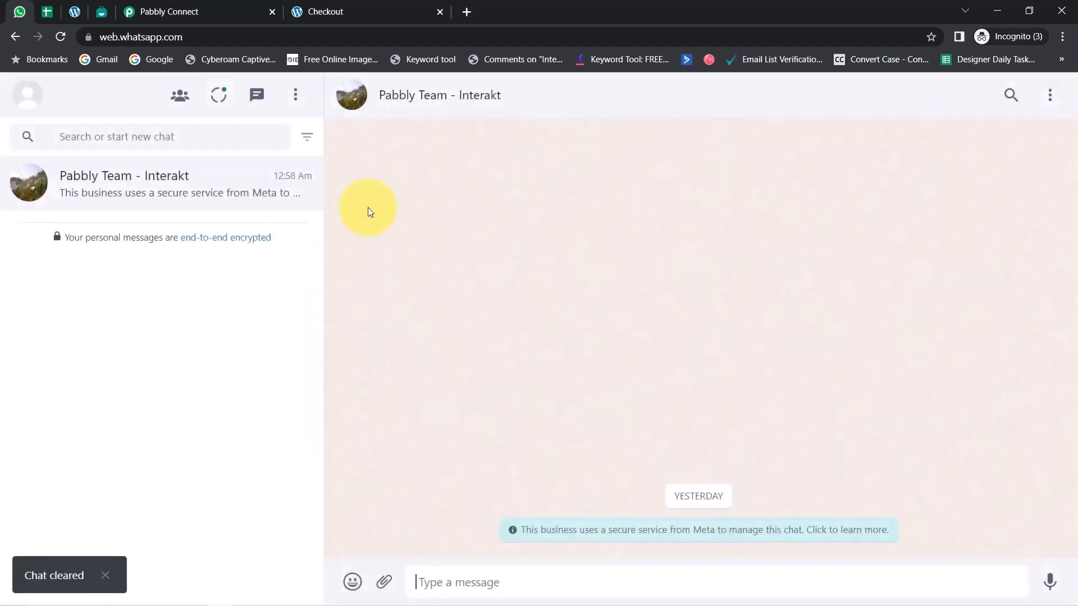
In Pabbly Connect, remove the mapped Billing Phone from the Full Phone Number field
left_click(212, 11)
scroll(256, 298, "up", 7)
scroll(359, 146, "up", 3)
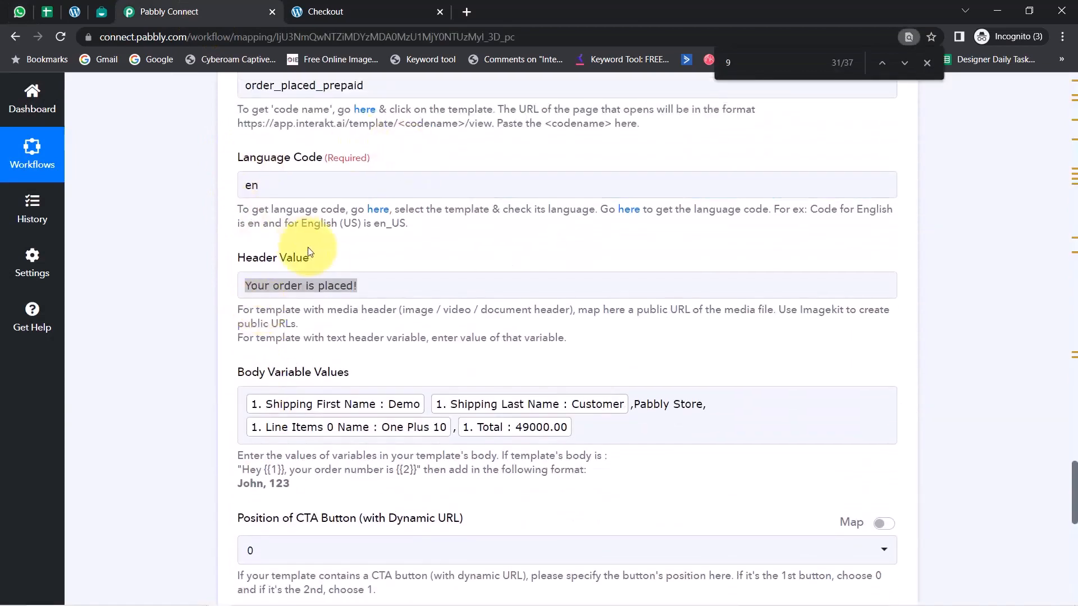
scroll(357, 219, "up", 2)
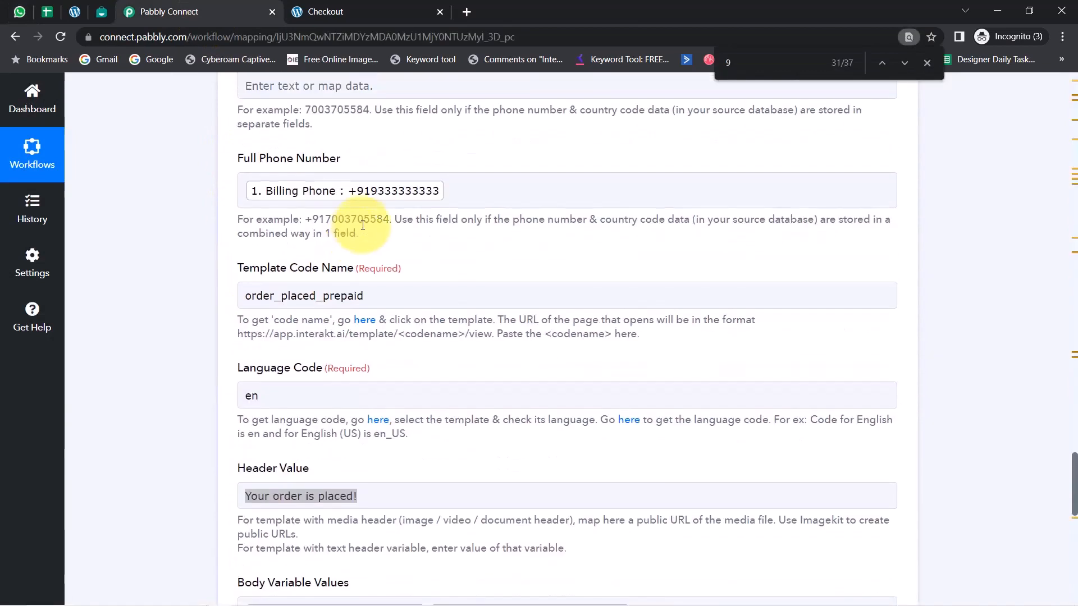
left_click(471, 193)
key("BackSpace")
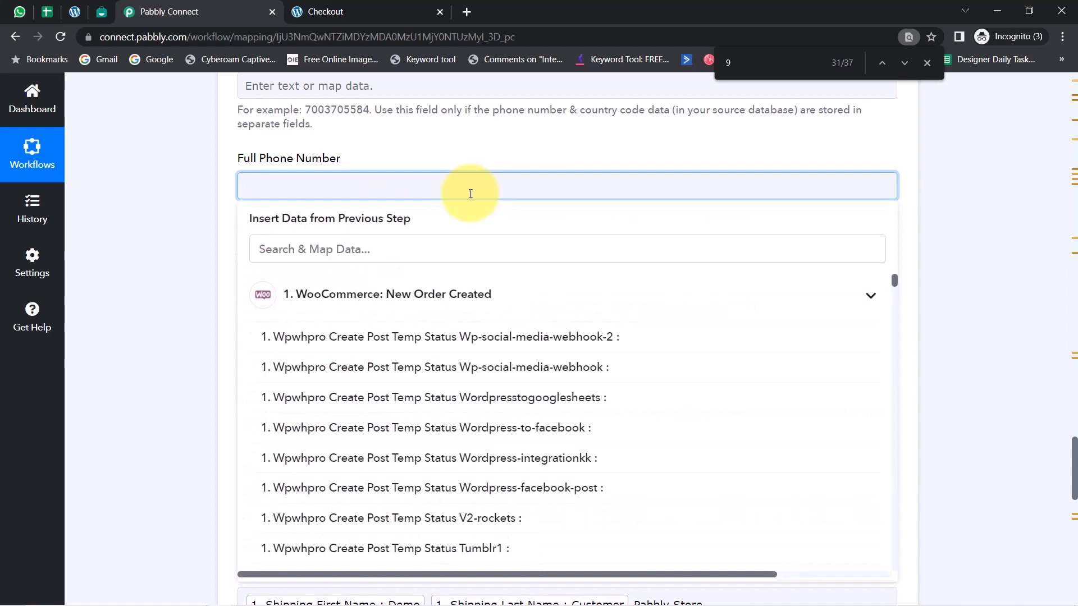
Review the message body and variable {{1}} of the order_placed_prepaid template in Interakt, and return to Pabbly Connect
left_click(101, 12)
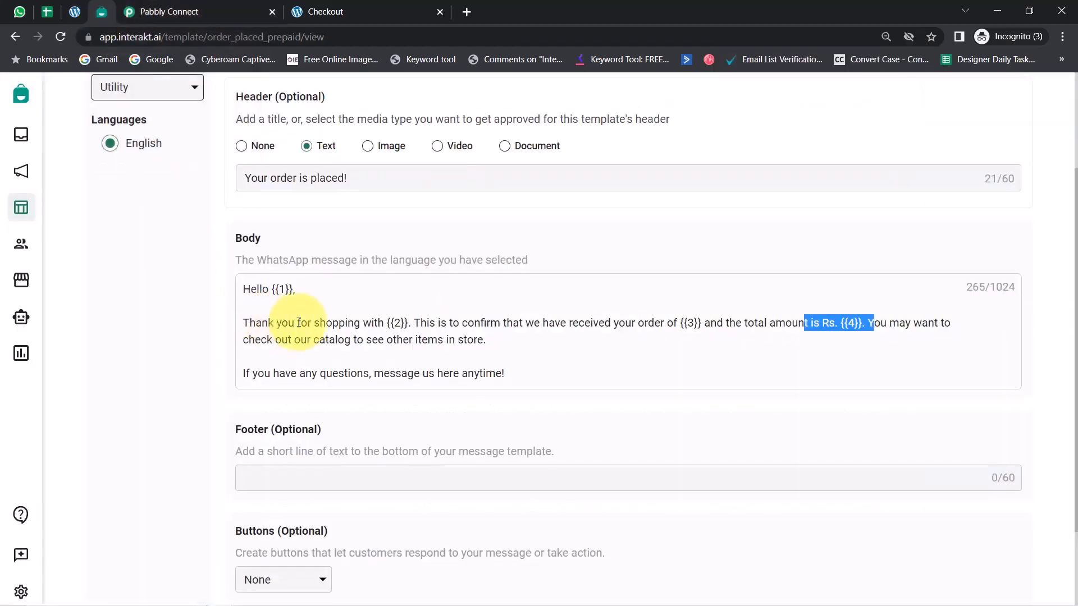
left_click_drag(260, 292, 507, 380)
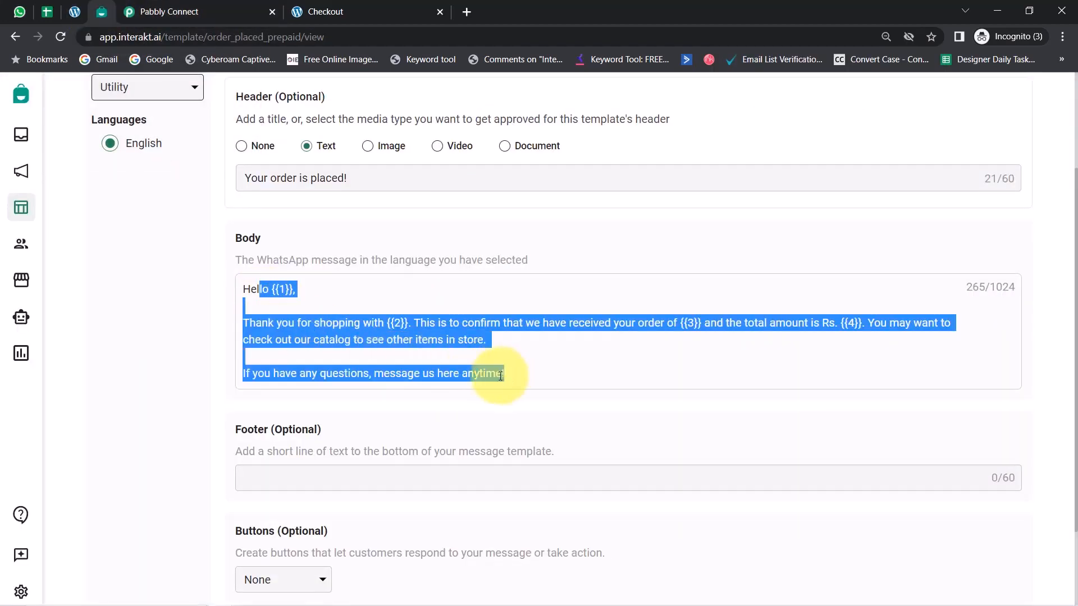
left_click(501, 356)
left_click_drag(271, 289, 295, 289)
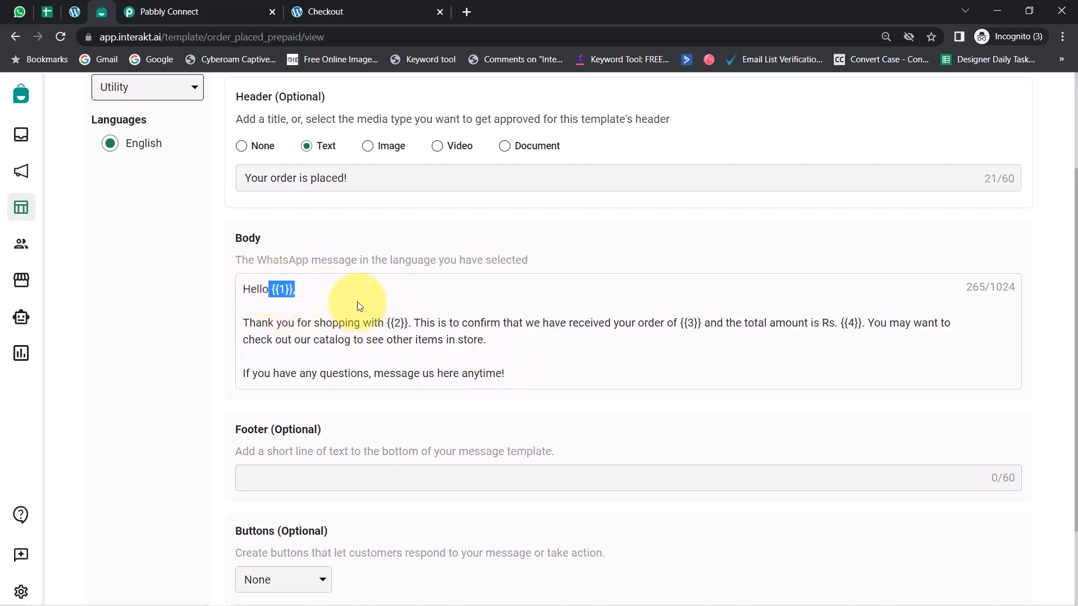
left_click(207, 12)
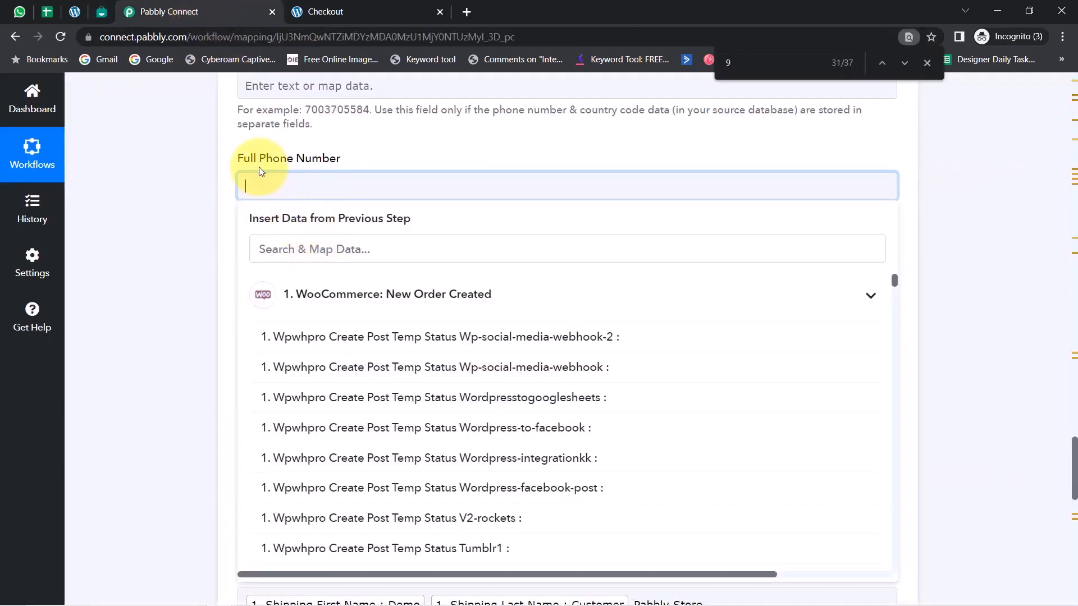
Save the Interakt action and send its test request for the order_placed_prepaid template message
left_click(173, 234)
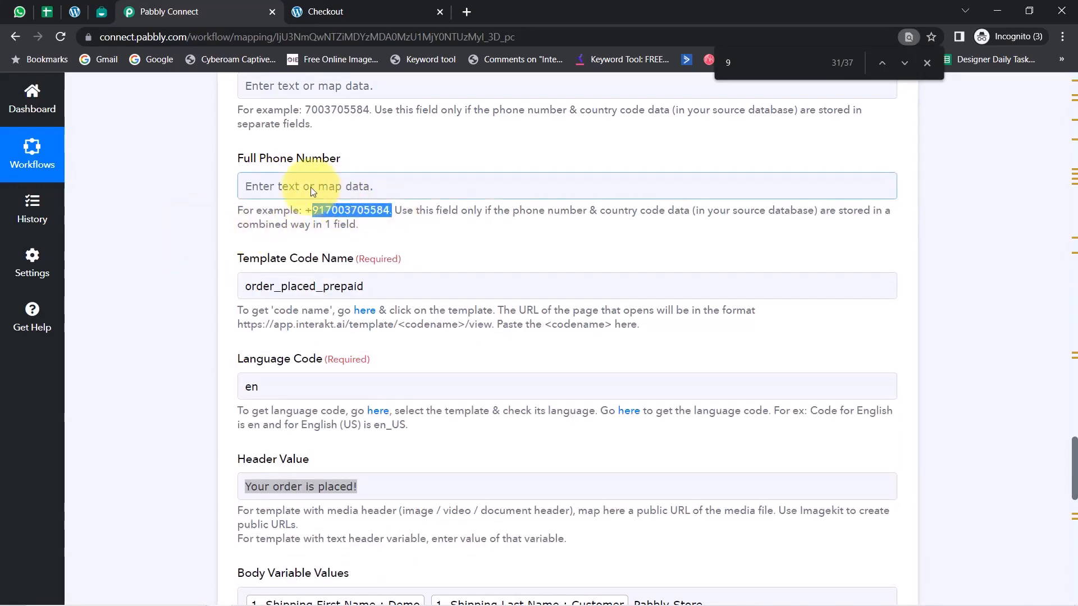
scroll(313, 191, "down", 8)
left_click(359, 496)
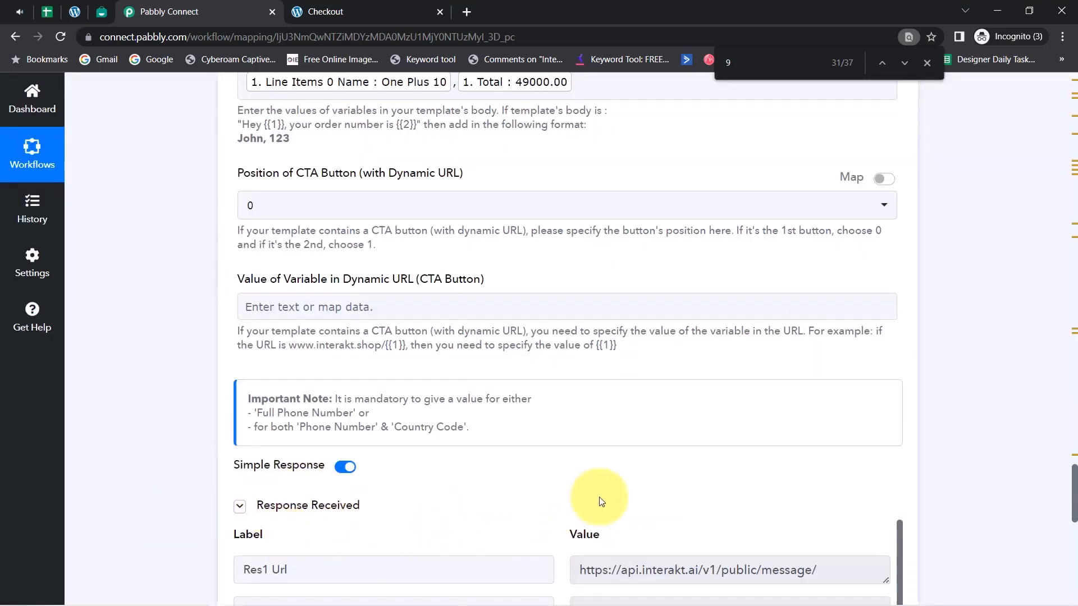
In WhatsApp Web, examine the received order message's header, customer name, product and total amount at 125% zoom
left_click(19, 12)
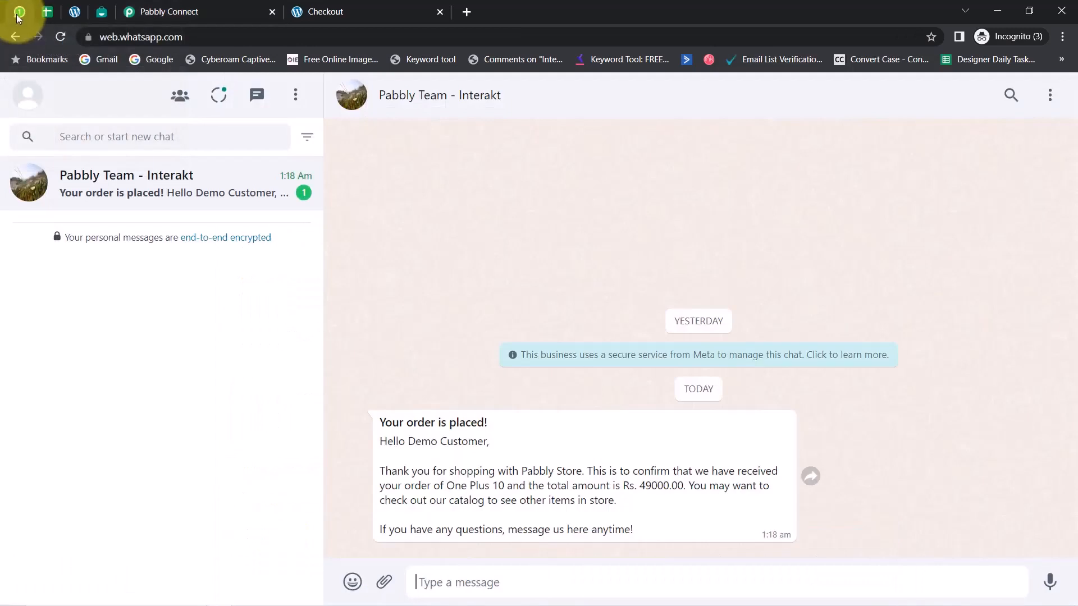
left_click(1063, 36)
left_click(1019, 151)
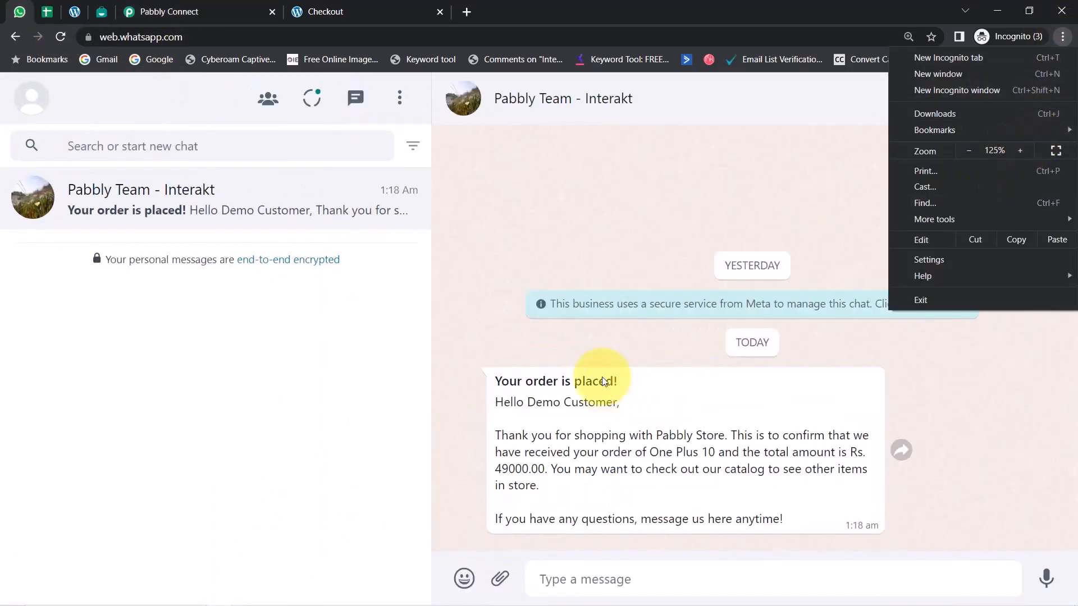
left_click(590, 378)
left_click_drag(537, 383, 630, 380)
left_click_drag(535, 402, 624, 403)
left_click_drag(556, 436, 647, 452)
left_click_drag(649, 452, 707, 452)
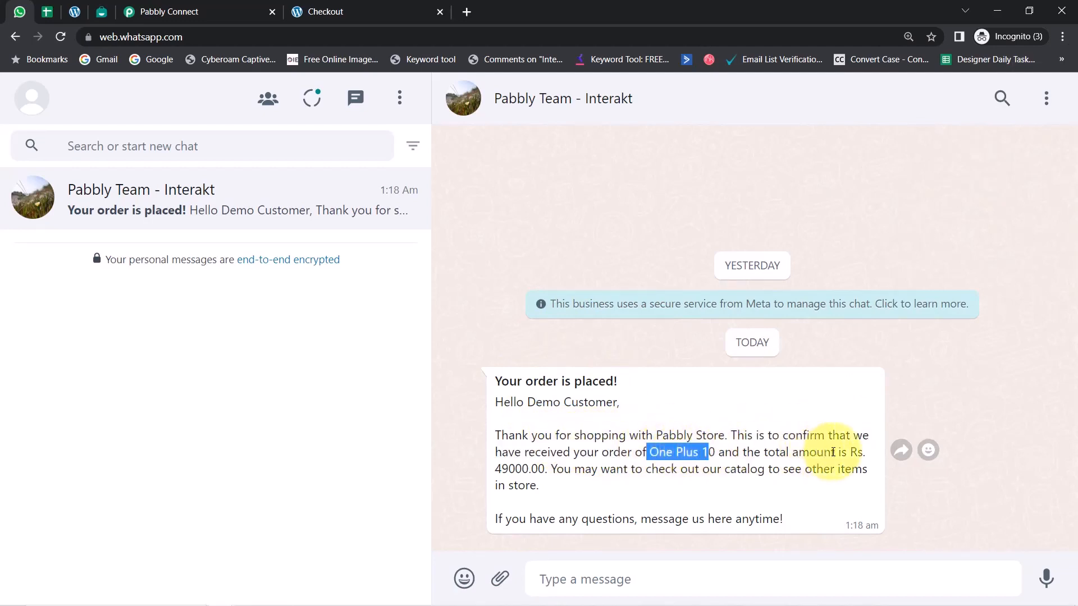
left_click_drag(843, 452, 543, 468)
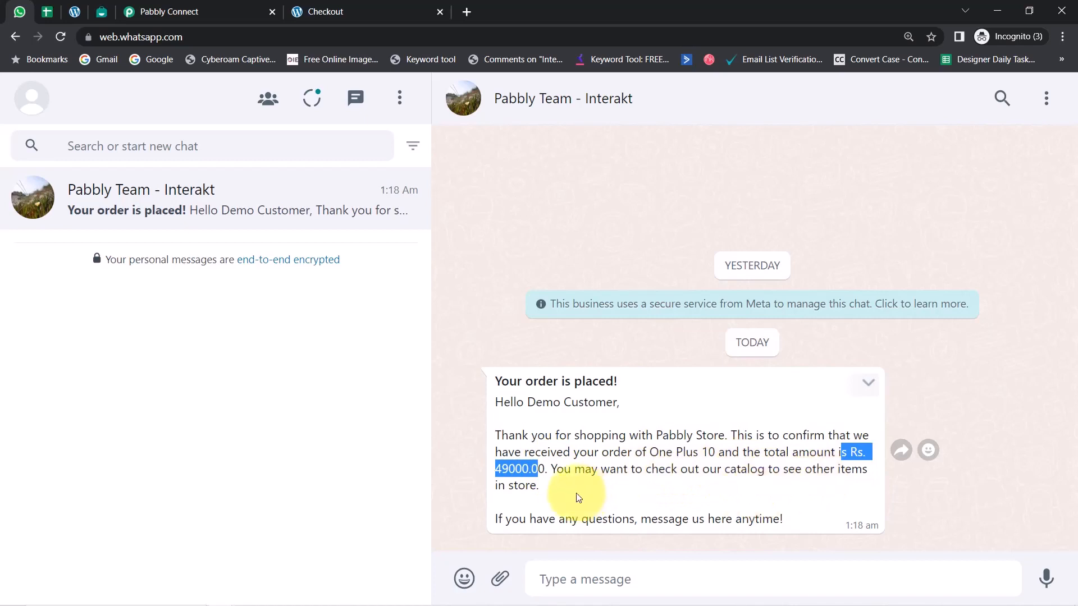
left_click_drag(518, 519, 653, 522)
left_click(671, 519)
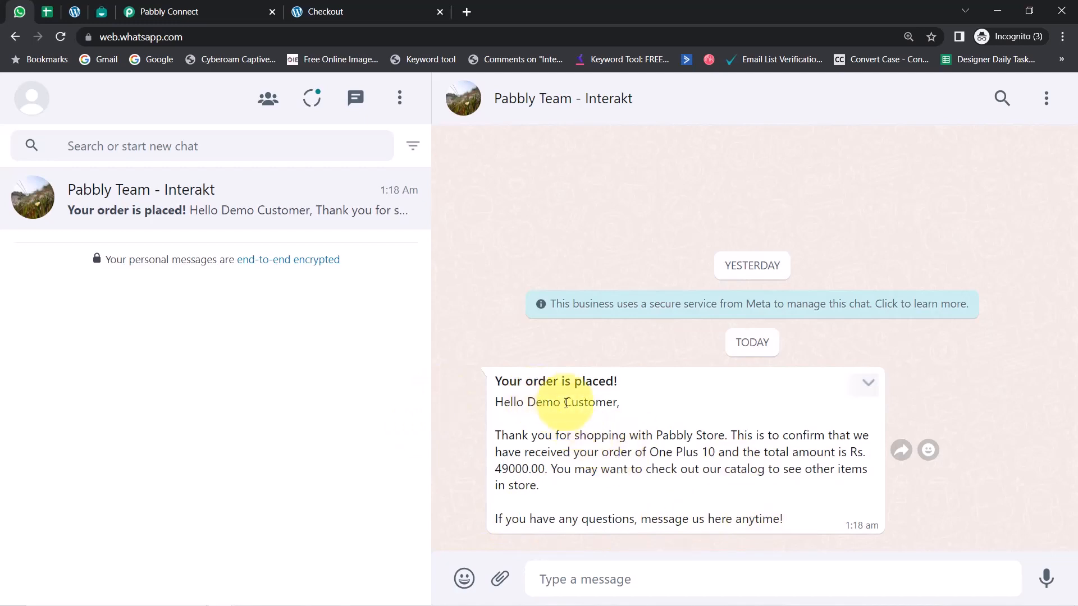
left_click_drag(536, 402, 616, 407)
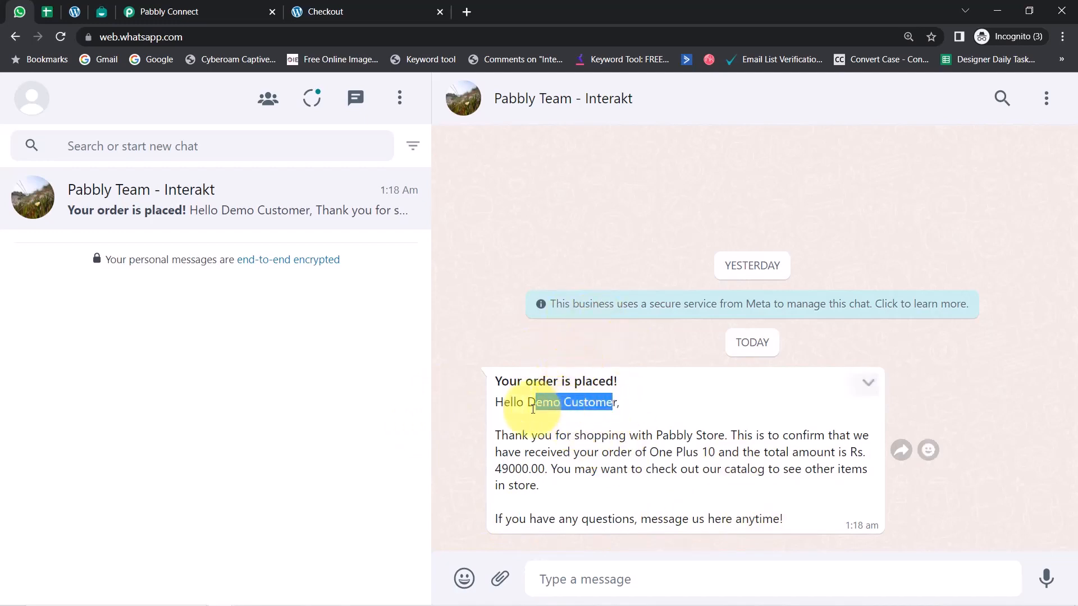
Return to Pabbly Connect and collapse the Interakt, Google Sheets and WooCommerce steps of the workflow
left_click(207, 5)
scroll(376, 233, "up", 10)
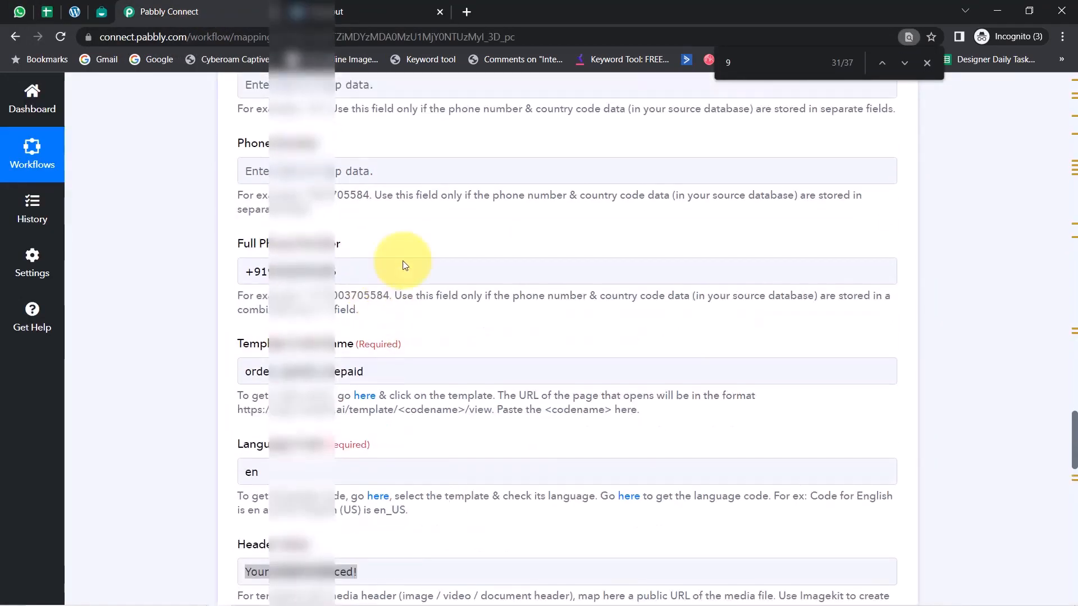
scroll(379, 261, "up", 6)
left_click(381, 158)
scroll(399, 281, "up", 5)
scroll(400, 281, "up", 2)
scroll(185, 274, "up", 5)
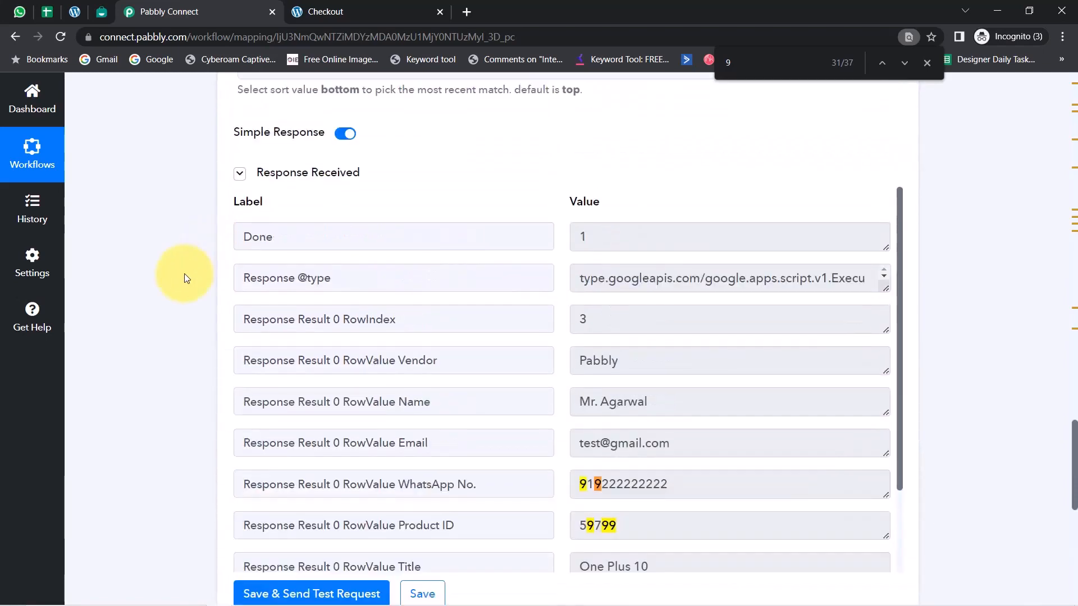
scroll(184, 274, "up", 20)
scroll(184, 274, "down", 6)
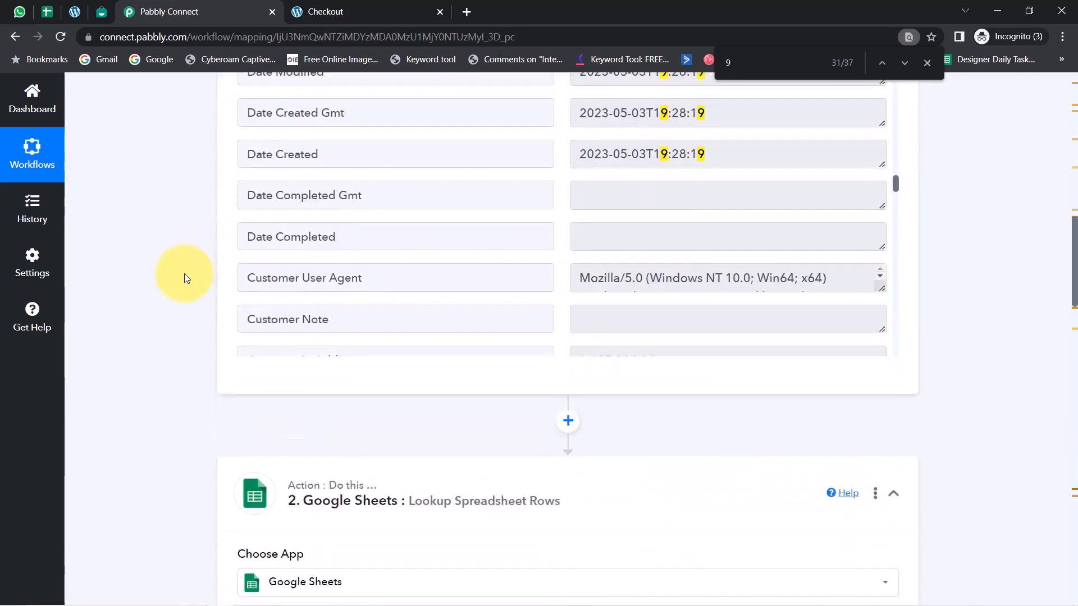
scroll(184, 274, "down", 5)
left_click(318, 224)
scroll(157, 319, "up", 20)
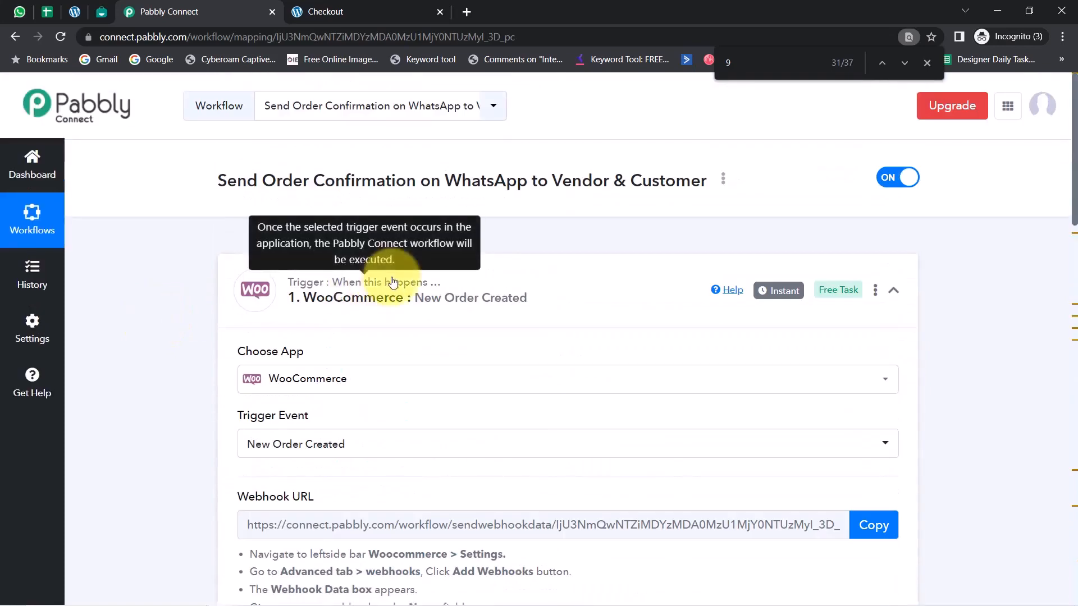
left_click(393, 283)
Duplicate the Interakt Send WhatsApp Template Message action directly below itself as step 4
scroll(356, 331, "down", 1)
scroll(355, 349, "down", 4)
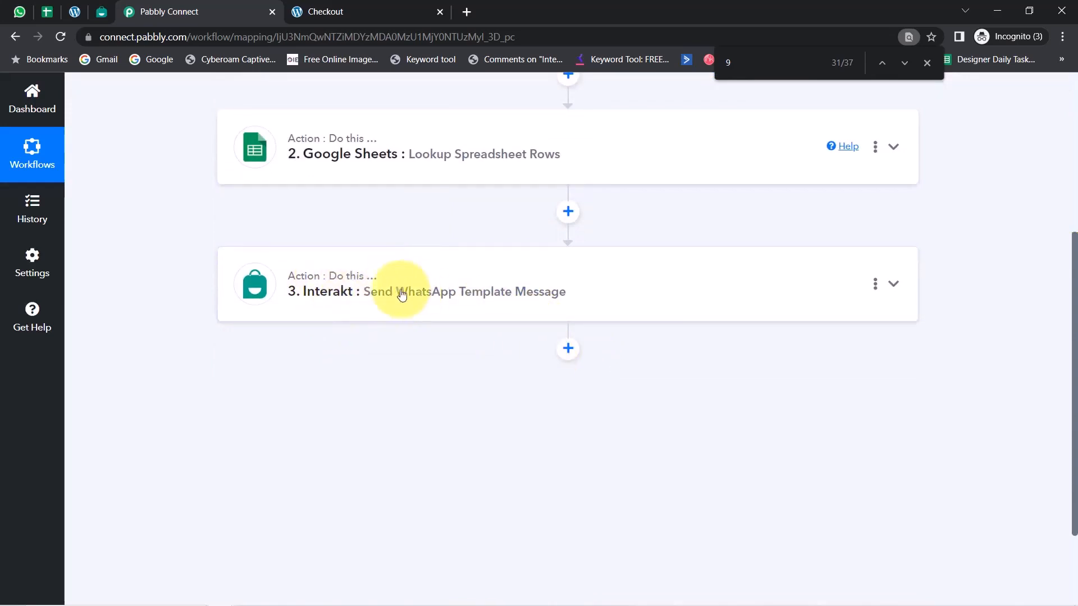
left_click(876, 286)
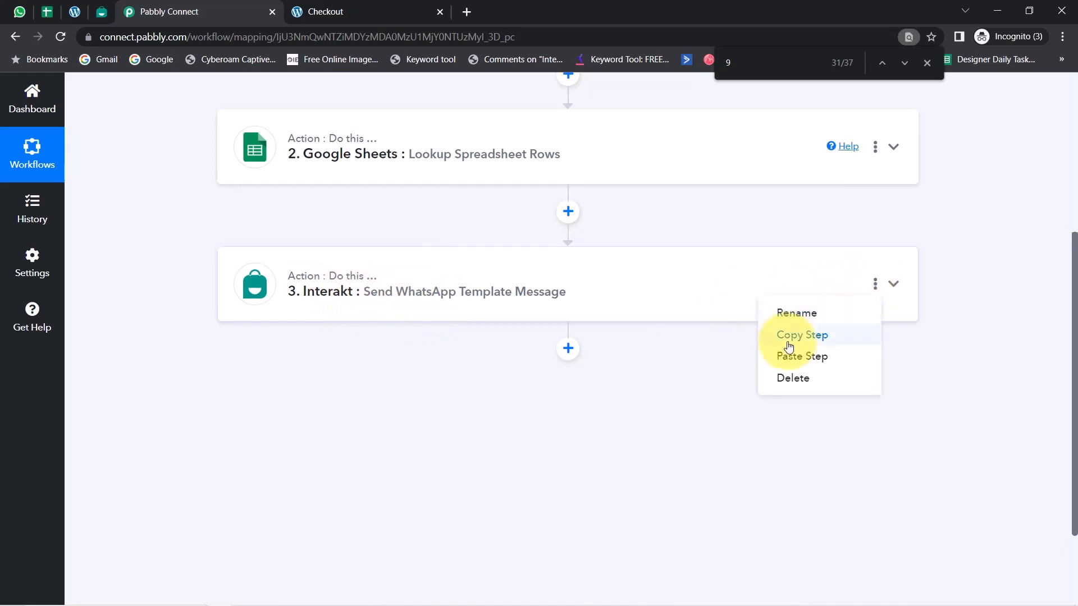
left_click(806, 341)
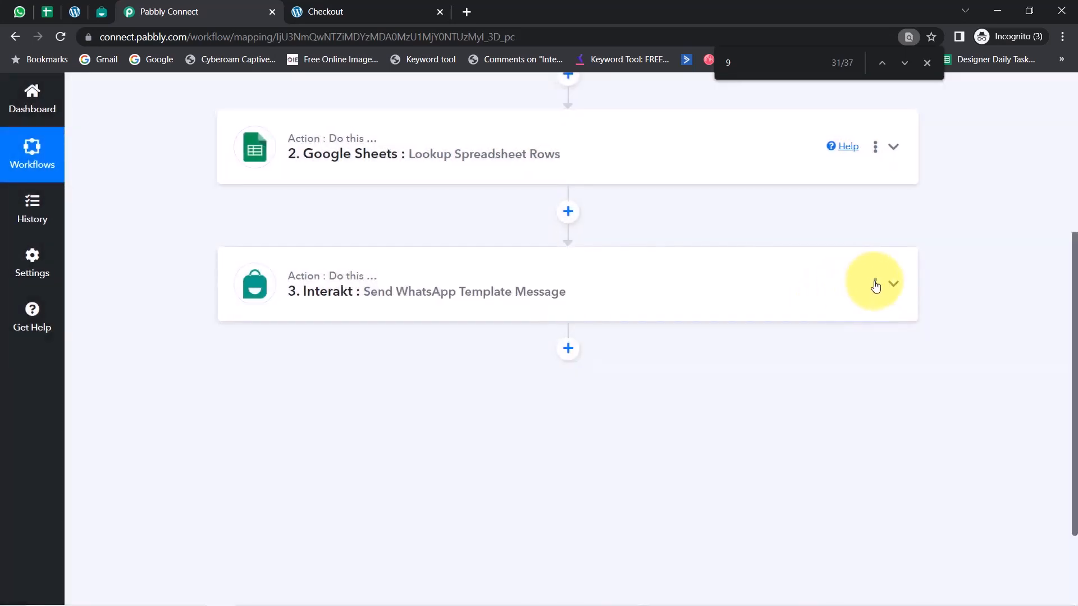
left_click(875, 286)
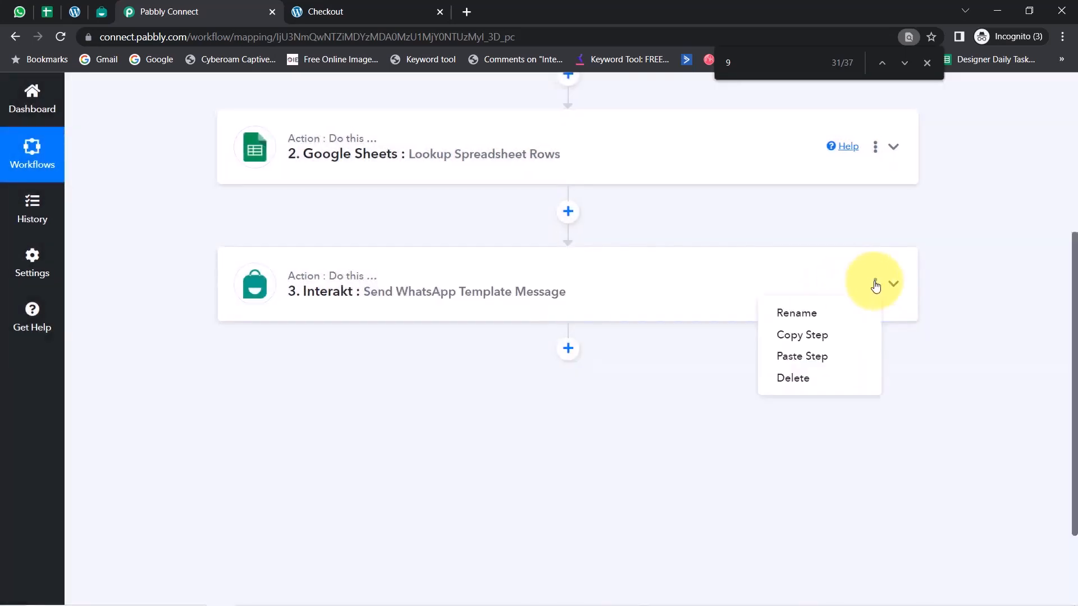
left_click(801, 359)
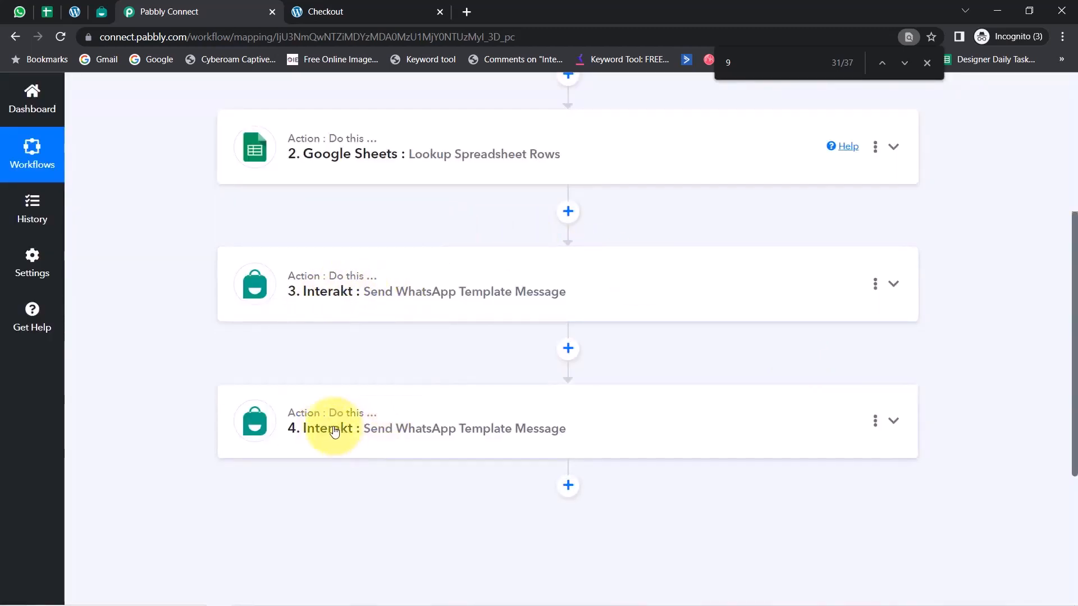
Expand the duplicated Interakt action in step 4 and clear its Template Code Name
left_click(354, 426)
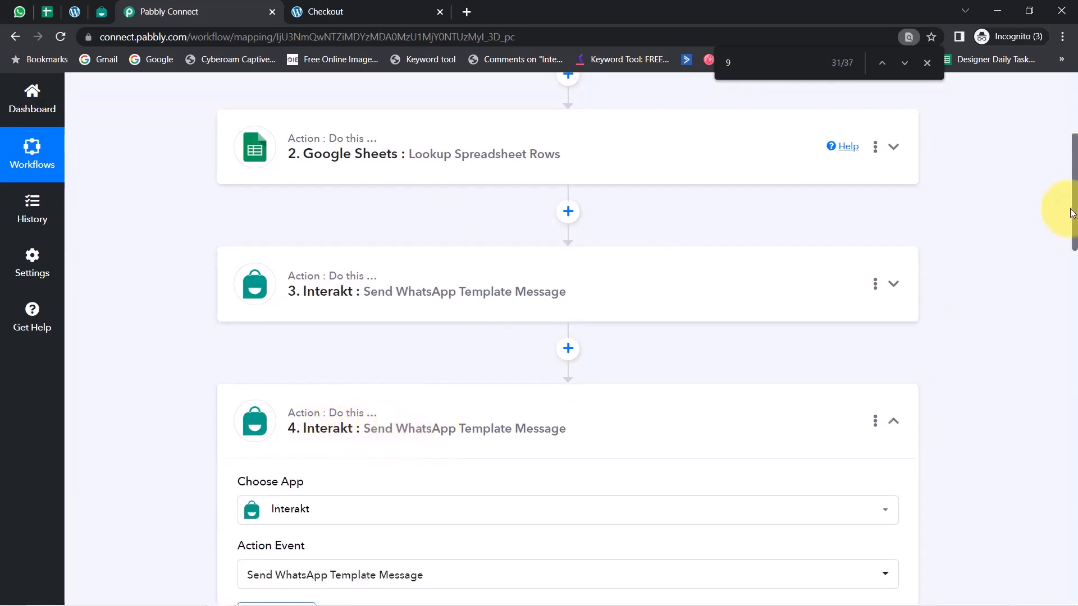
left_click_drag(1075, 213, 1071, 401)
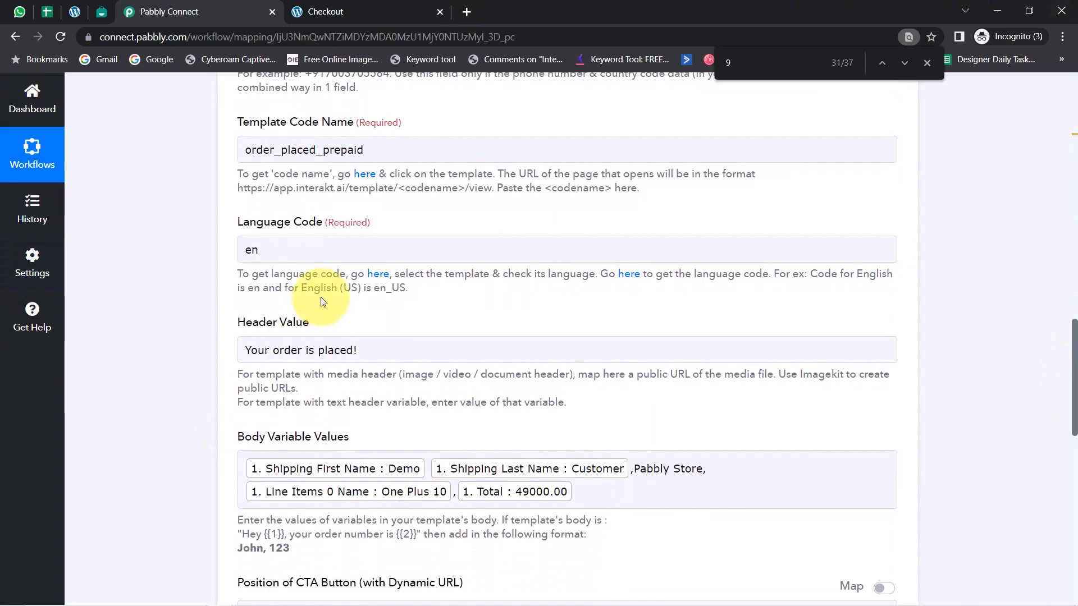
left_click(307, 149)
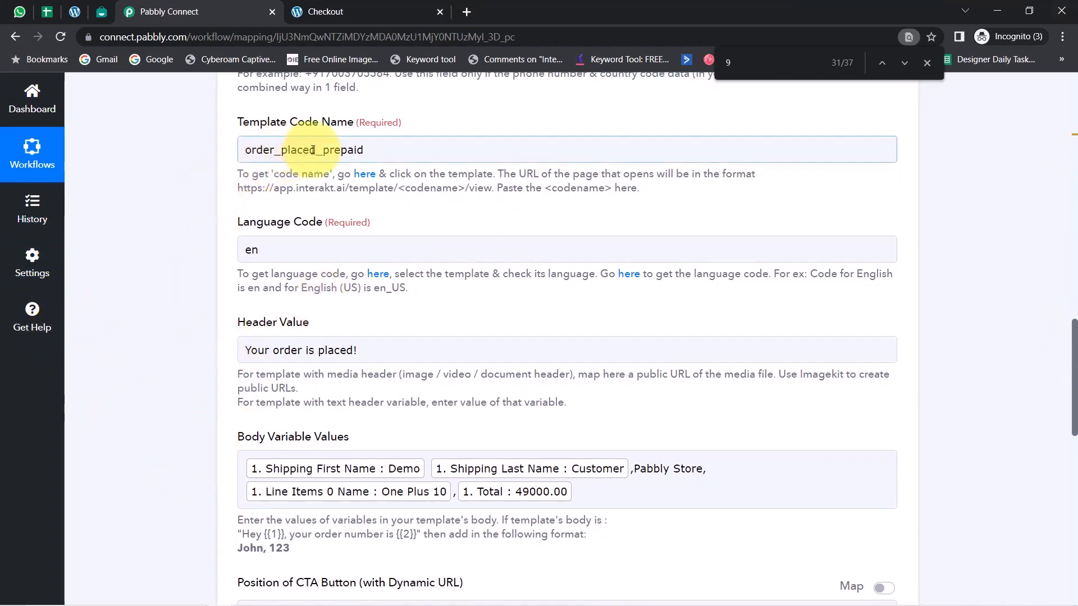
double_click(324, 153)
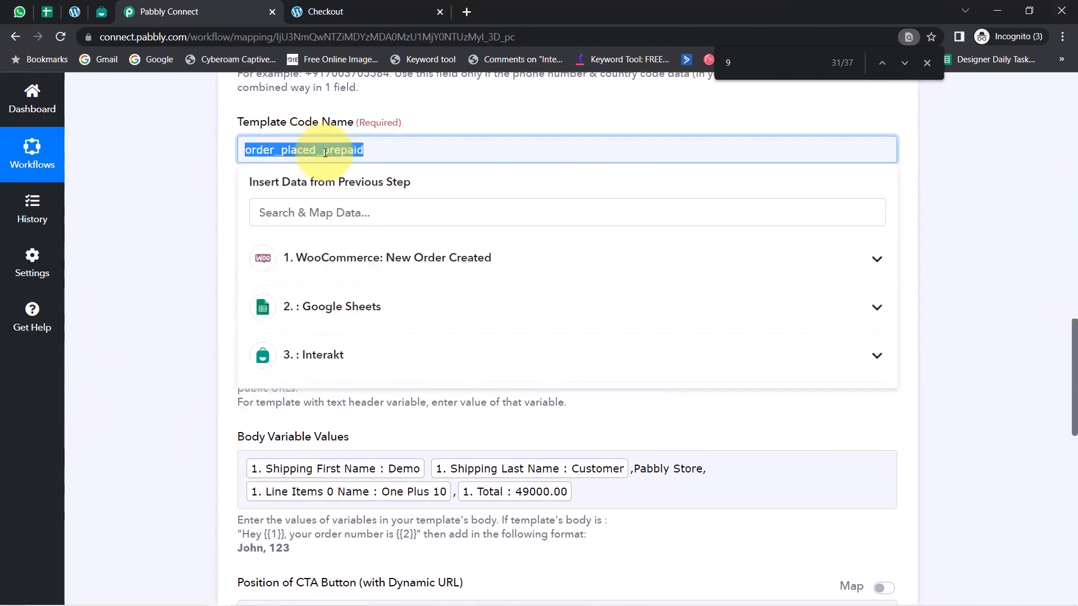
In Interakt, reload the active templates, open the Product is Sold template and copy its code name product_is_sold from the page address
left_click(93, 12)
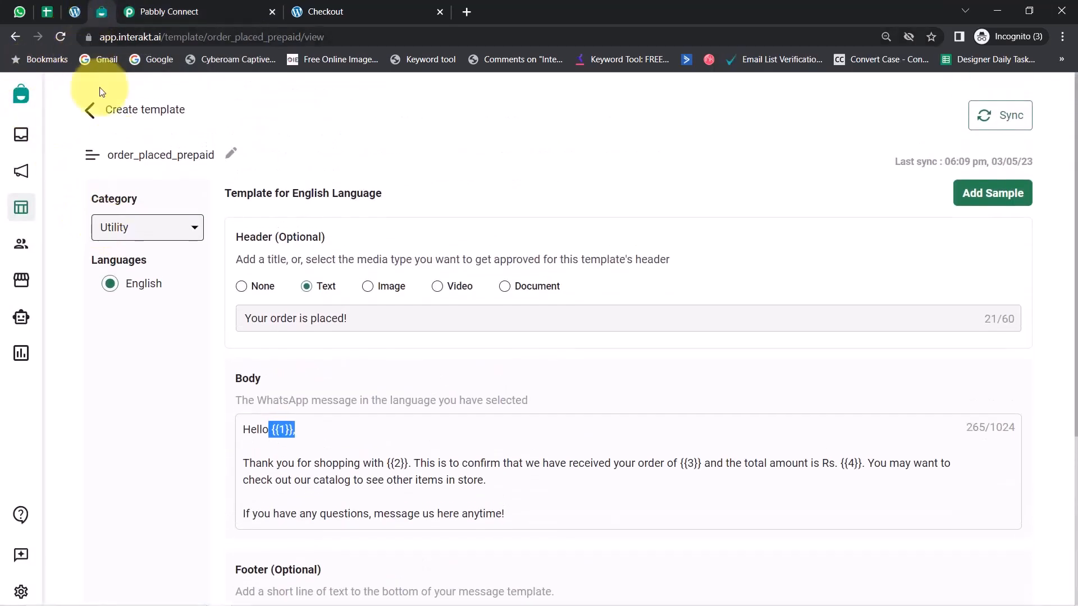
left_click(90, 101)
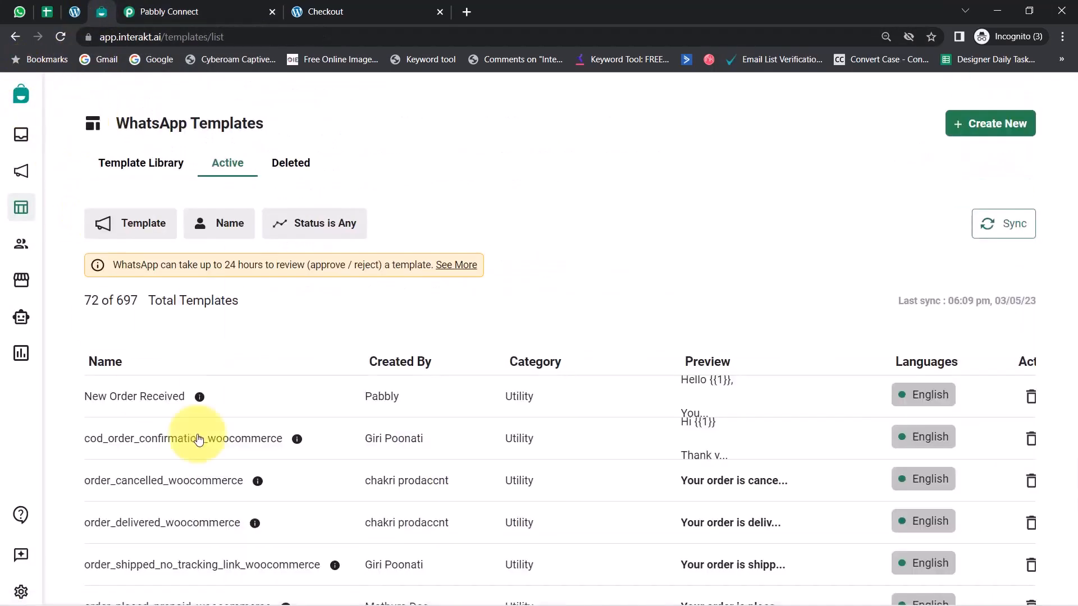
scroll(296, 303, "down", 3)
scroll(237, 215, "up", 3)
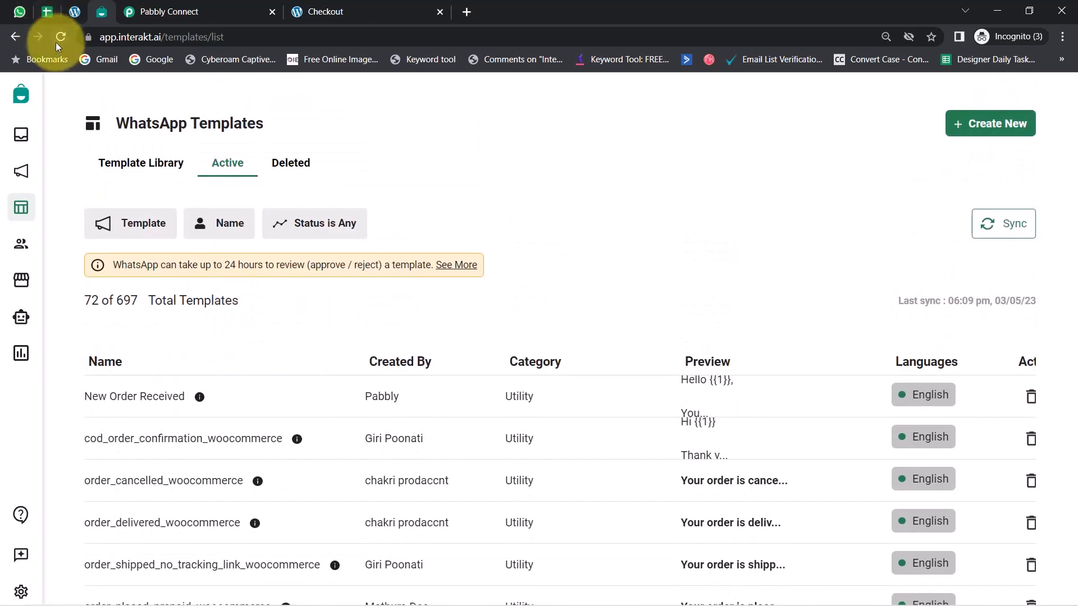
left_click(59, 38)
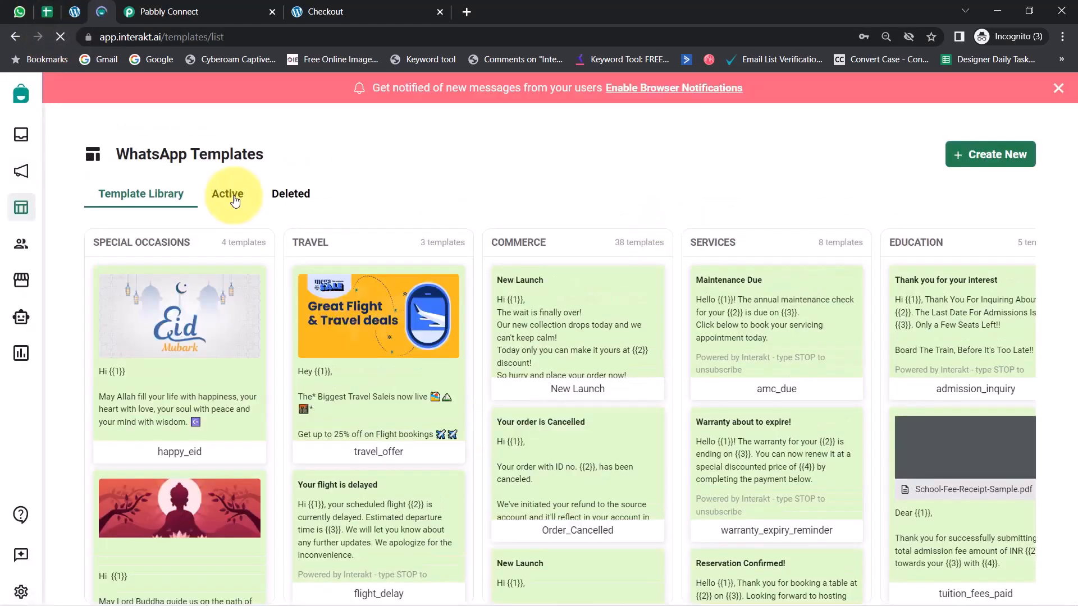
left_click(235, 201)
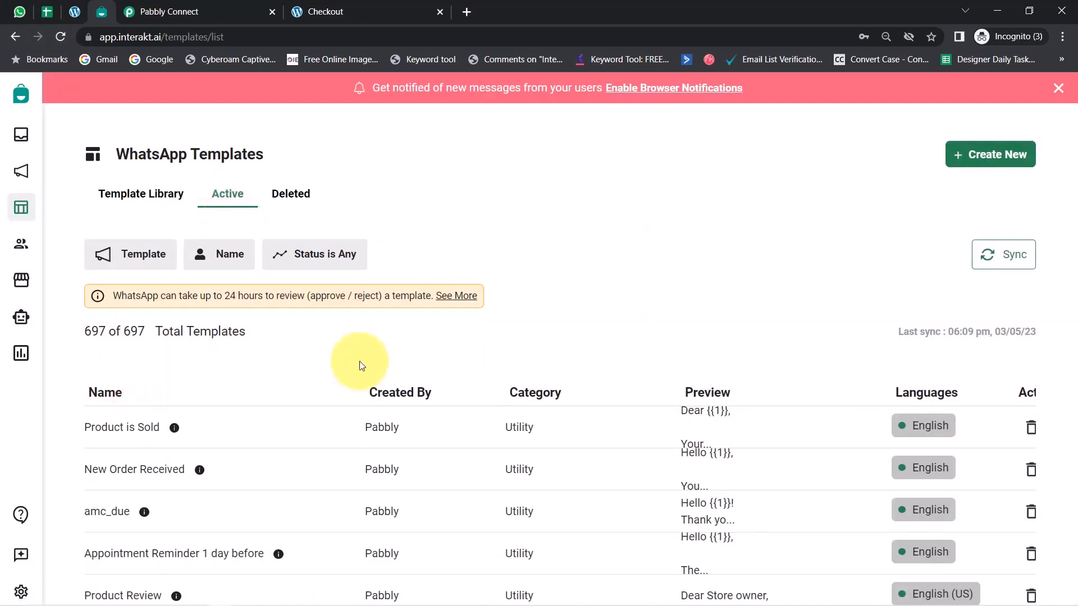
left_click(105, 435)
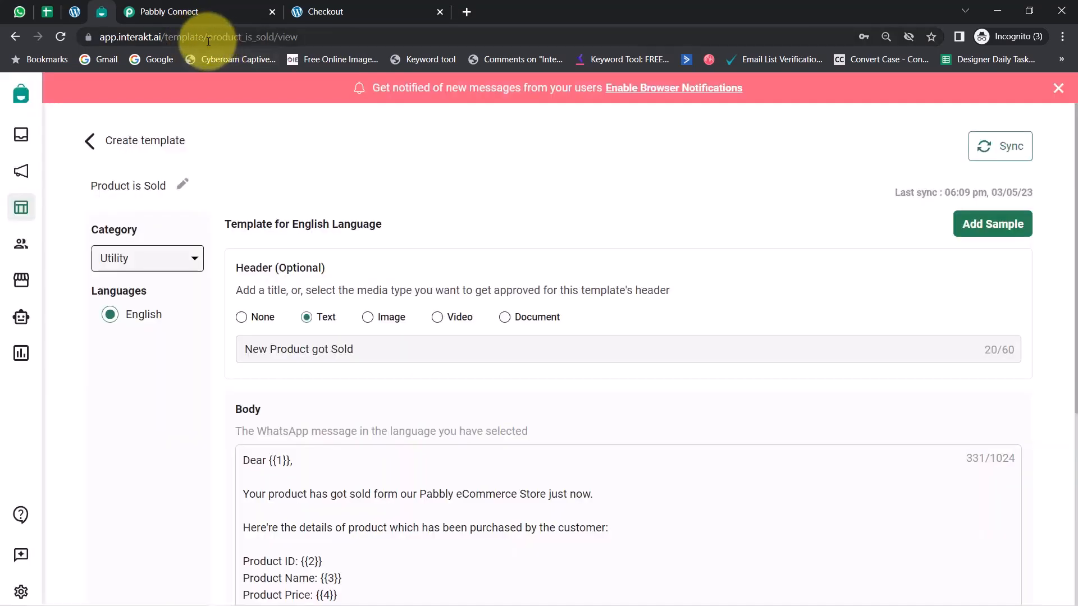
left_click_drag(208, 41, 277, 38)
Review the Product is Sold template's header, message body and variables {{1}} to {{4}}, and its footer and button settings
scroll(325, 301, "down", 1)
scroll(325, 301, "down", 4)
scroll(340, 297, "up", 3)
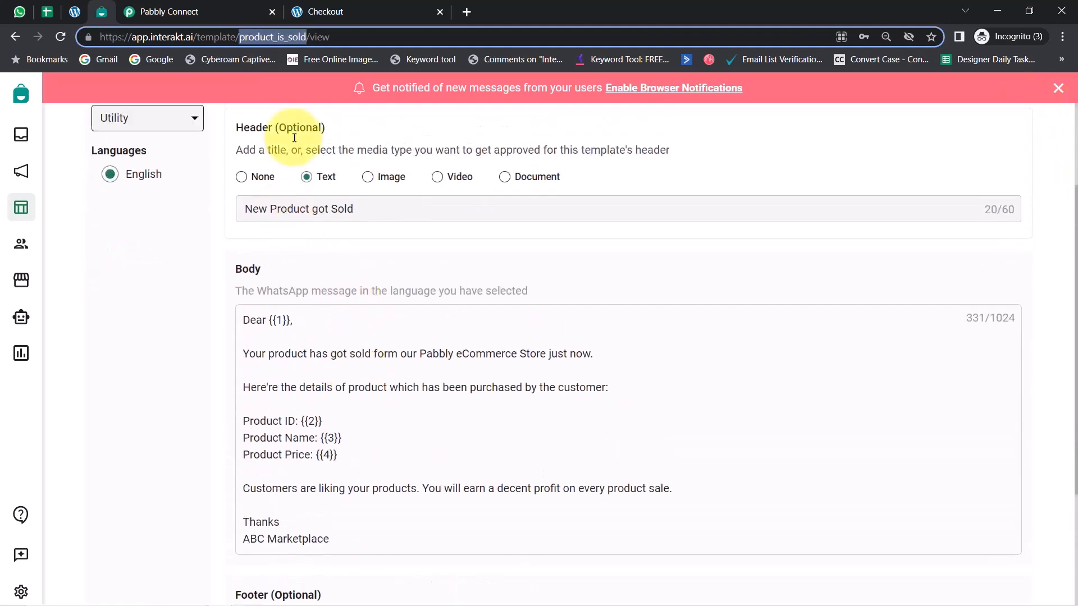
scroll(320, 173, "up", 2)
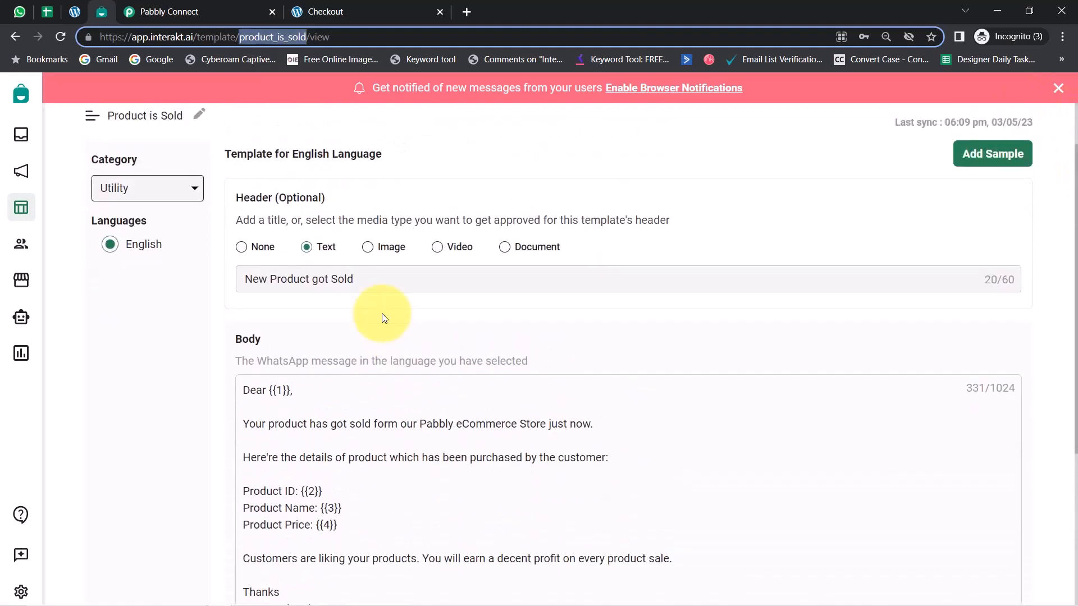
left_click_drag(253, 279, 338, 274)
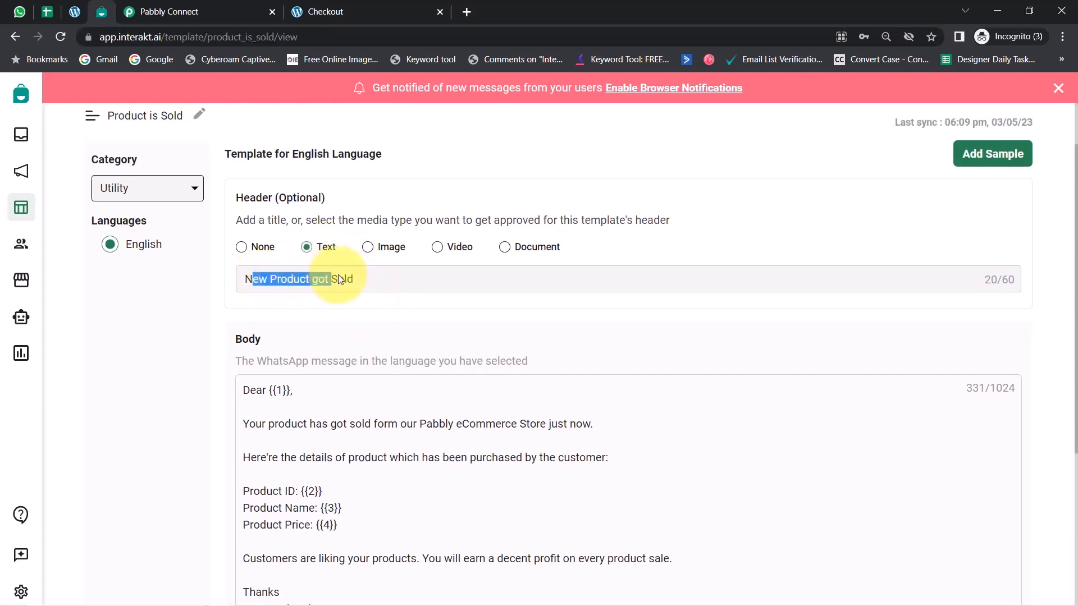
left_click(377, 280)
scroll(380, 289, "down", 2)
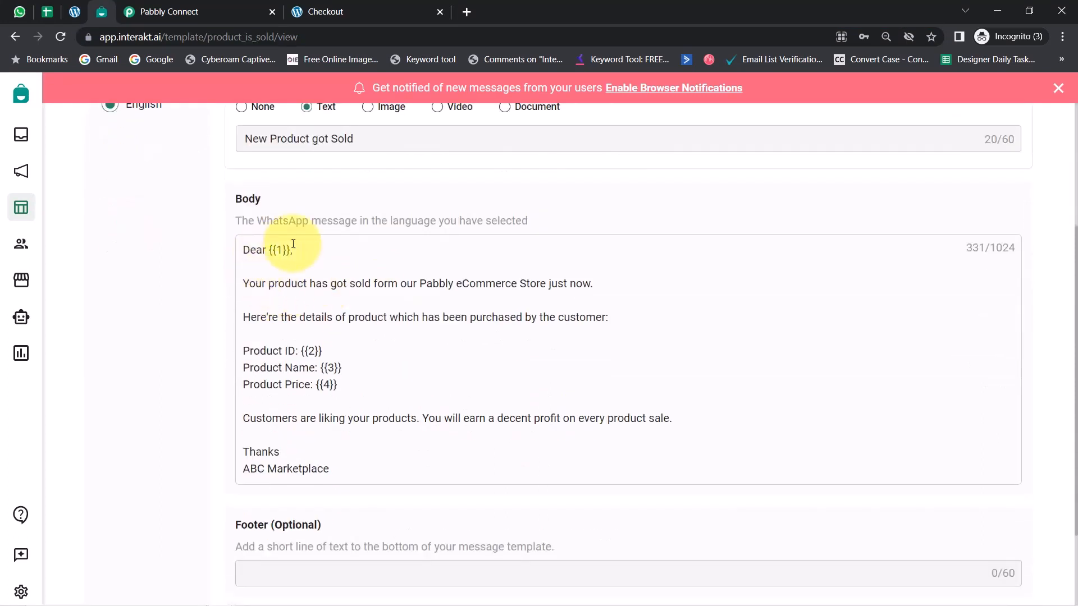
left_click_drag(263, 251, 320, 247)
left_click_drag(268, 283, 583, 281)
left_click_drag(272, 317, 600, 317)
left_click_drag(279, 351, 358, 386)
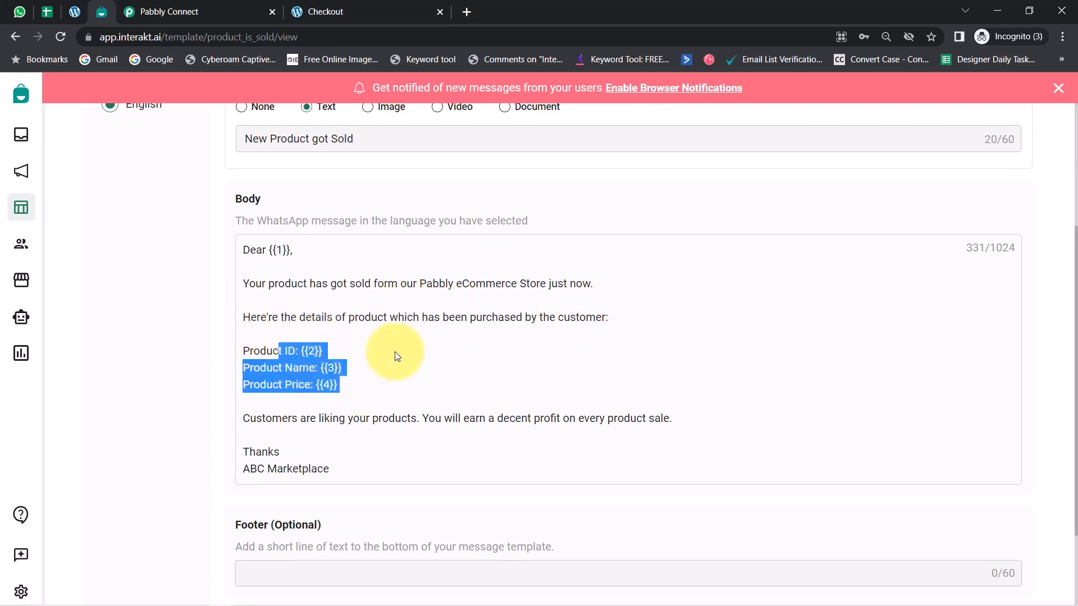
scroll(386, 391, "up", 1)
scroll(397, 420, "down", 3)
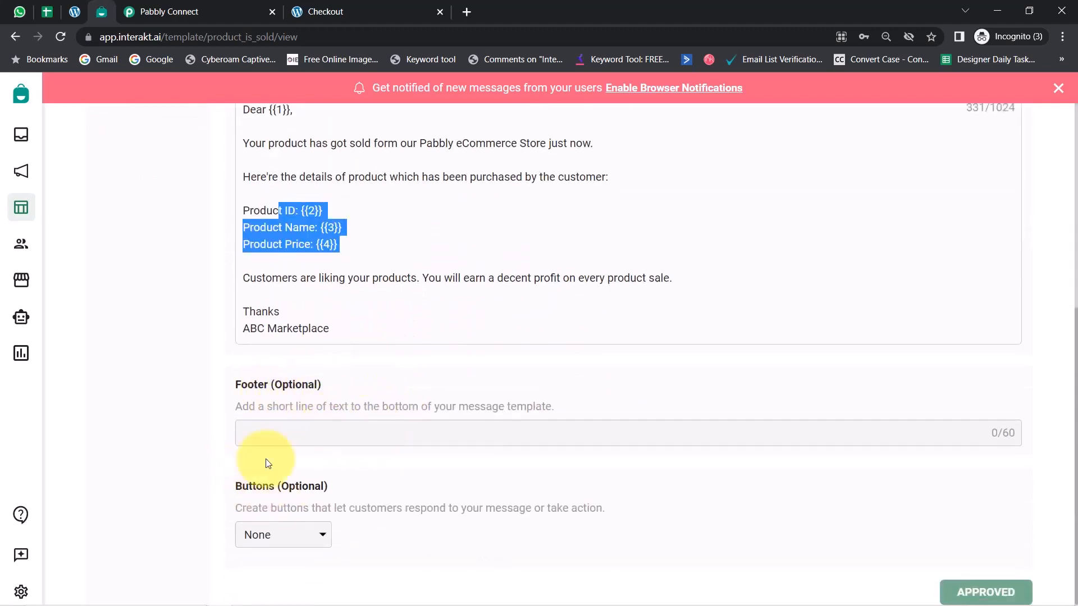
In Pabbly Connect, set the Template Code Name of the step 4 Interakt action to product_is_sold
left_click(191, 8)
left_click(260, 160)
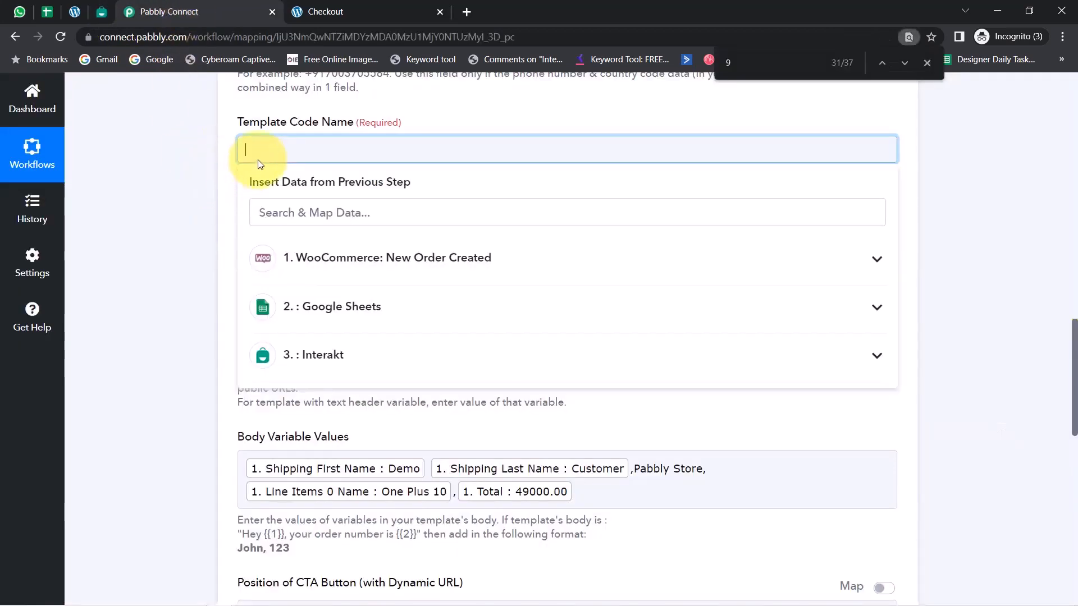
left_click(208, 193)
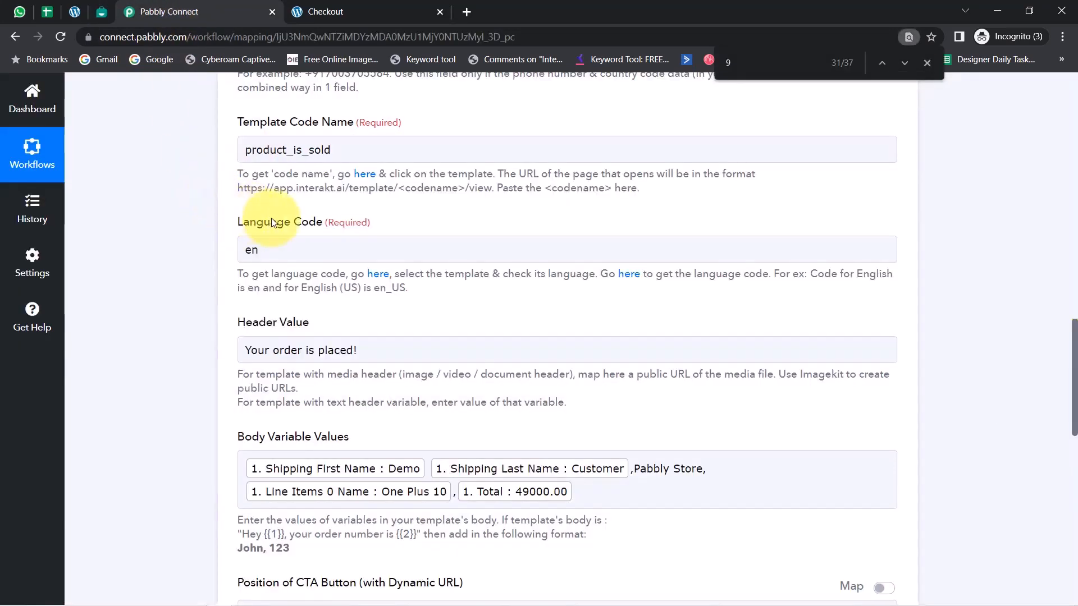
Check the Product is Sold template's language in Interakt against the Language Code of the step 4 action in Pabbly Connect
left_click(101, 11)
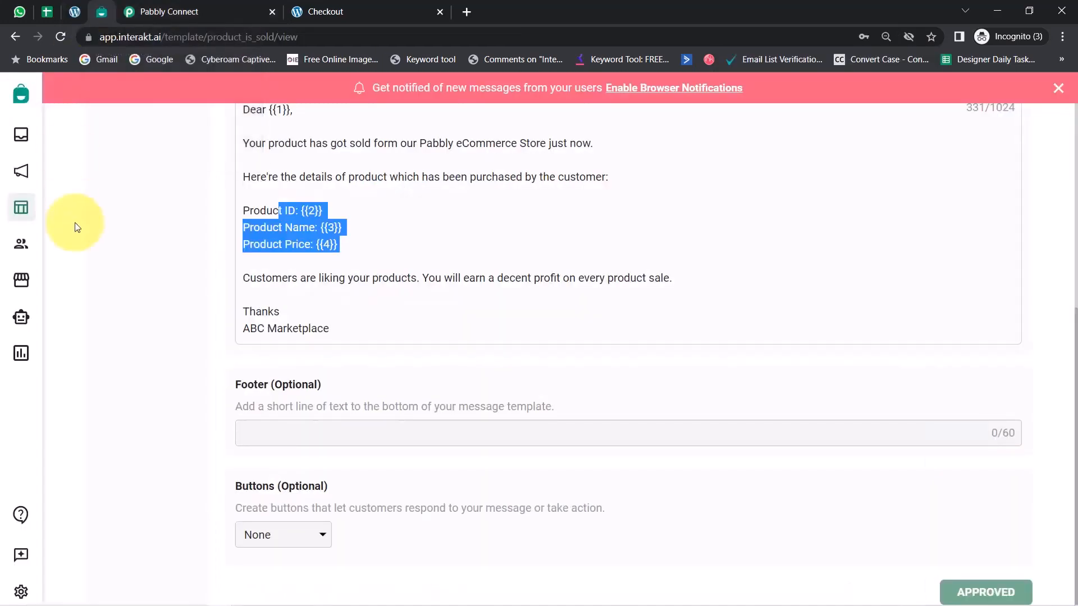
scroll(146, 288, "up", 4)
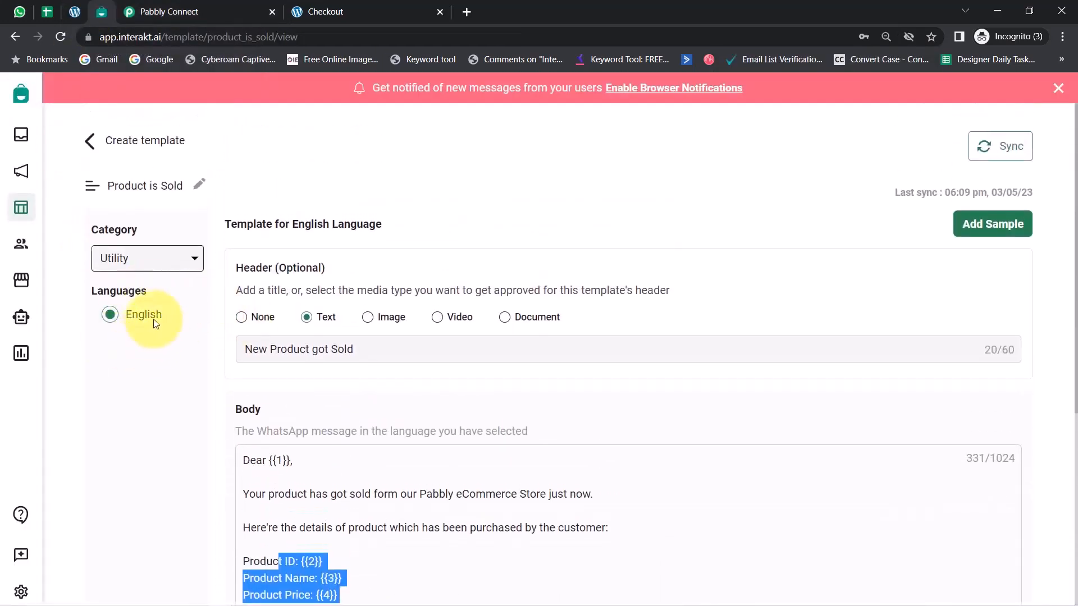
left_click(163, 11)
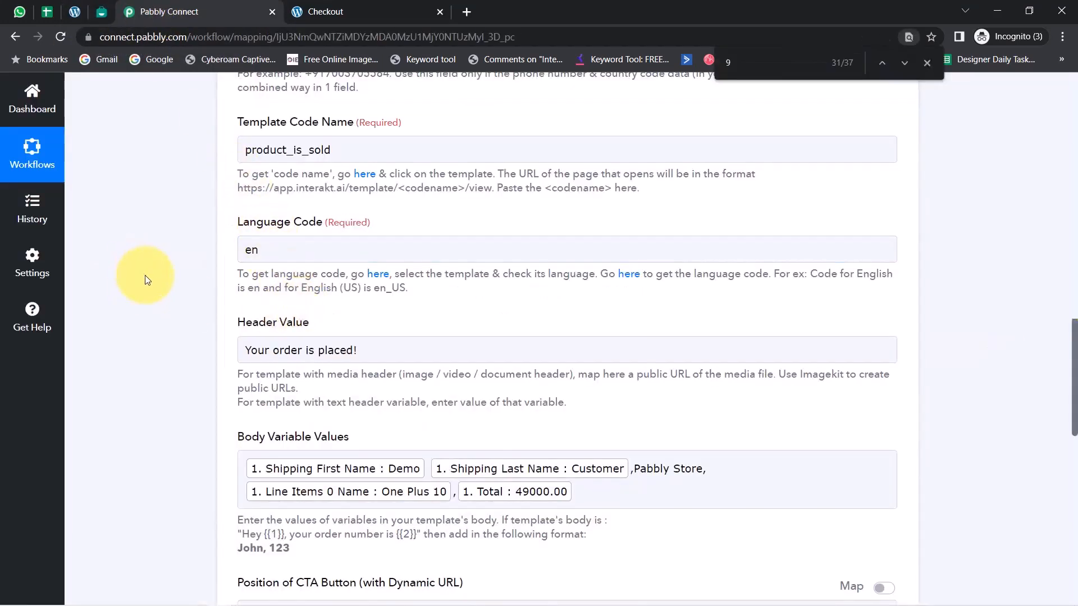
Replace the step 4 Header Value with "New Product got Sold", copied from the Interakt template's header
scroll(143, 274, "down", 1)
double_click(300, 277)
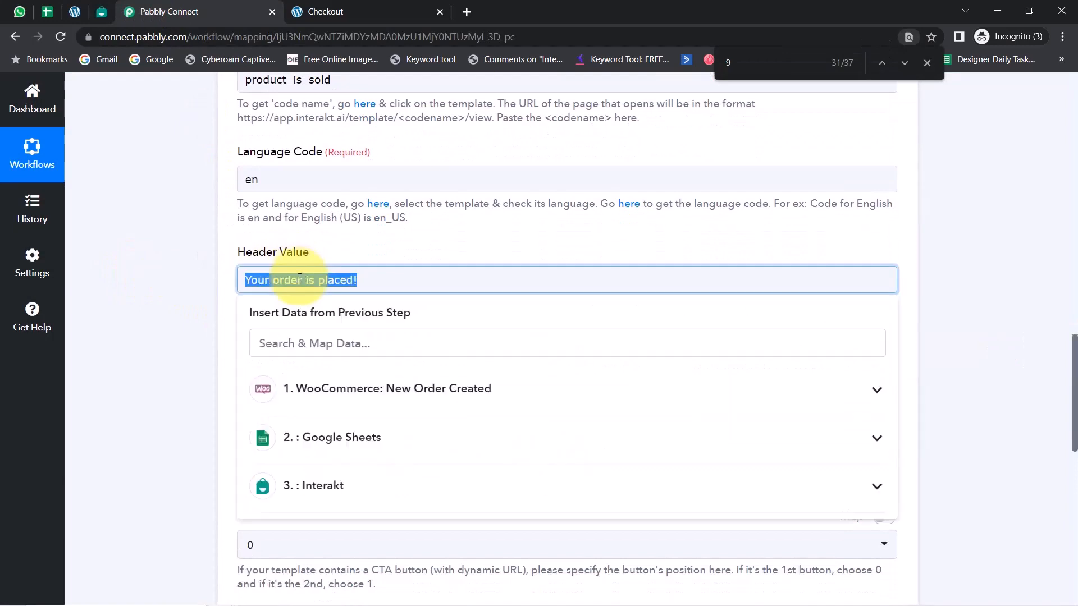
key("BackSpace")
left_click(101, 11)
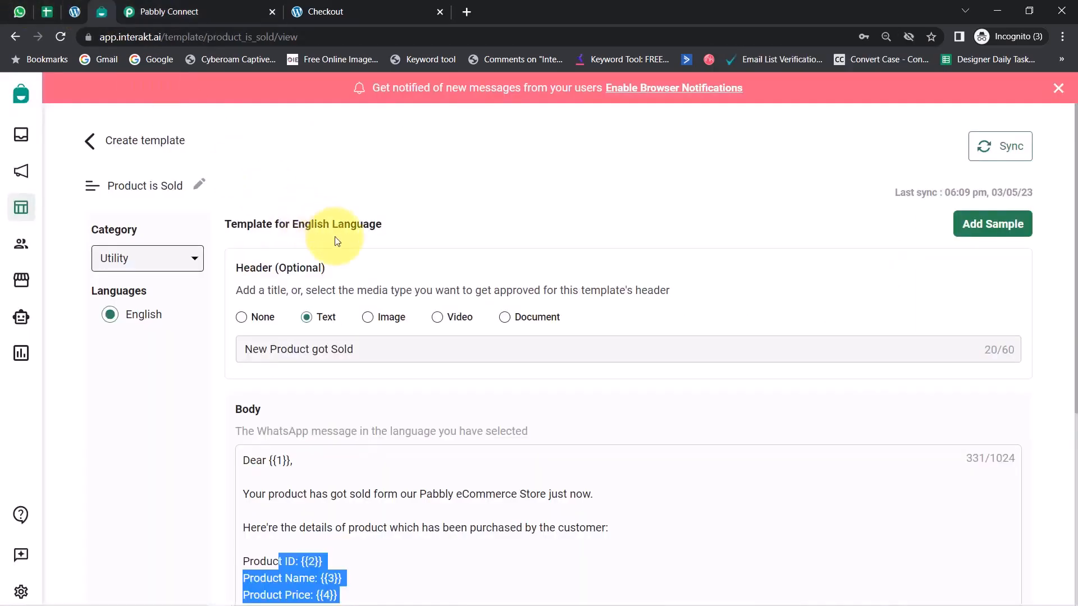
triple_click(314, 348)
key("ctrl+c")
left_click(168, 12)
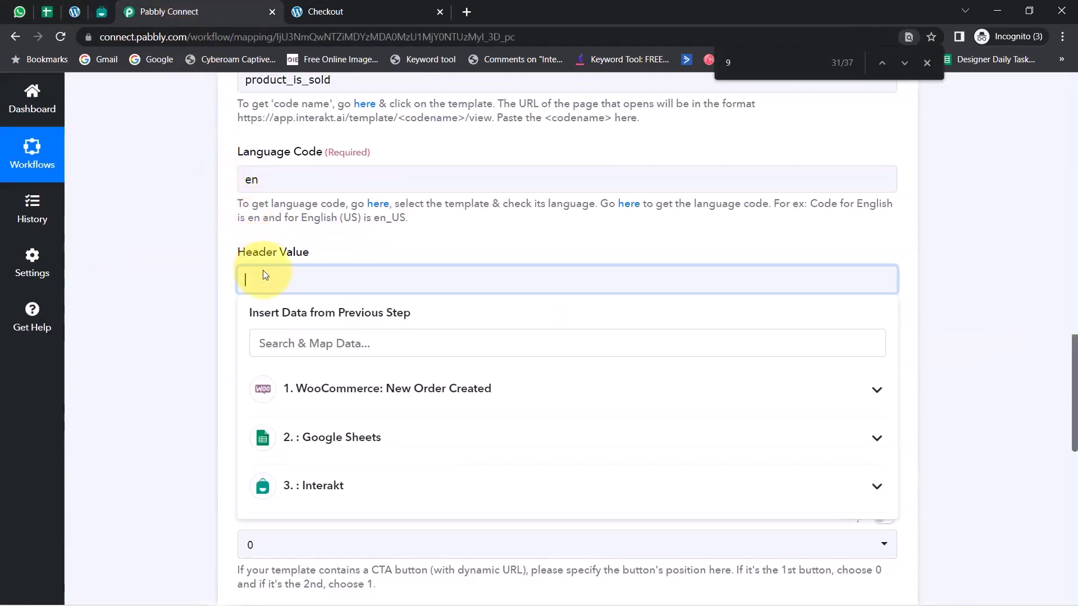
key("ctrl+v")
Clear all mapped fields and text from Body Variable Values in the step 4 Interakt action
scroll(581, 282, "down", 2)
left_click(581, 281)
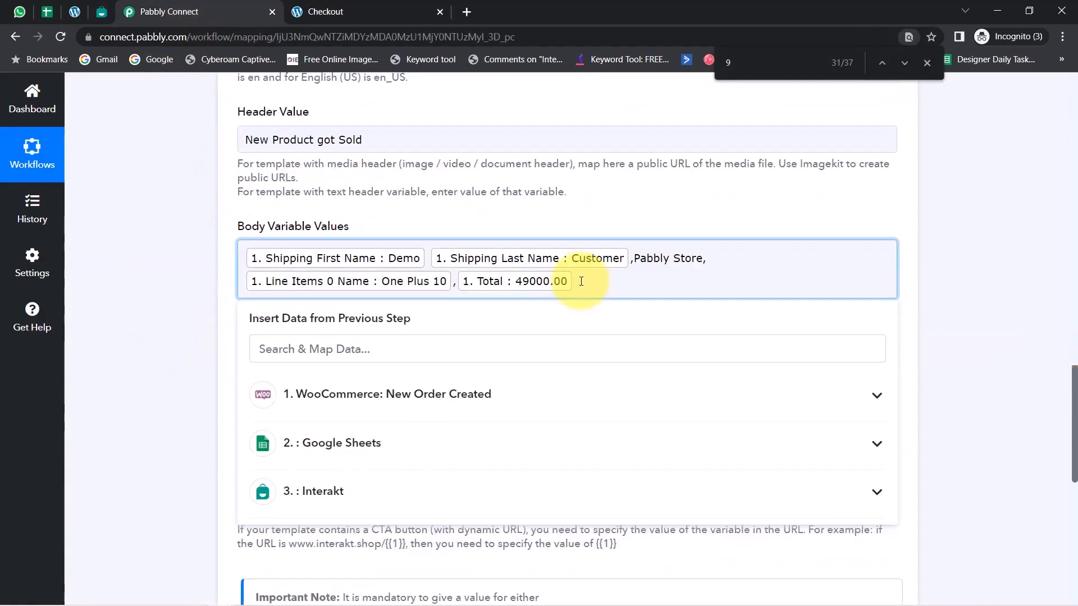
key("BackSpace")
key("BackSpace")
key("BackSpace")
key("BackSpace")
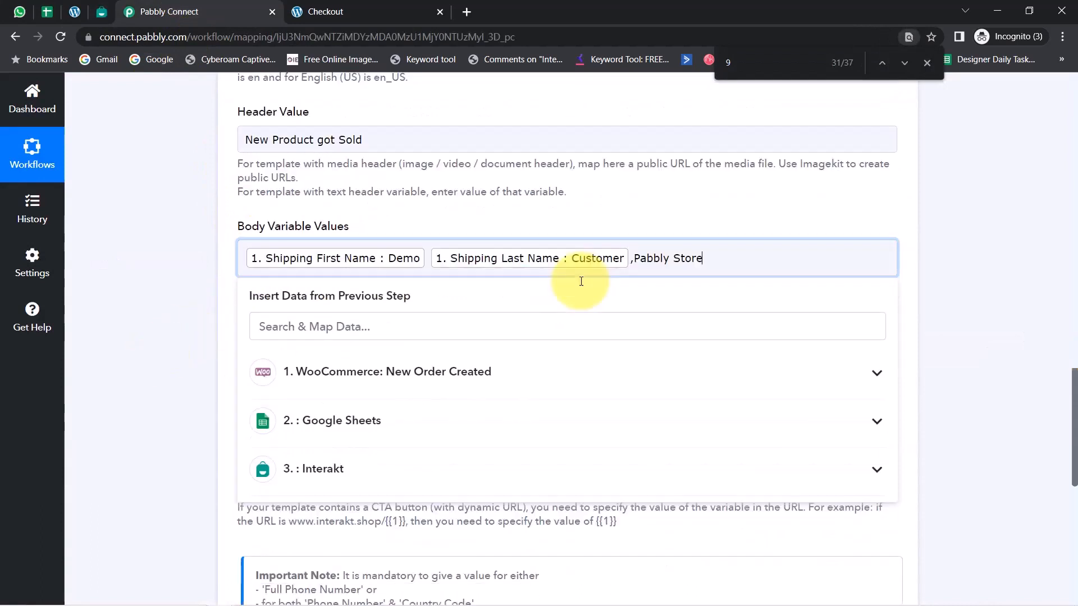
key("BackSpace")
key("BackSpace")
key("BackSpace")
key("BackSpace")
key("BackSpace")
key("BackSpace")
key("BackSpace")
key("BackSpace")
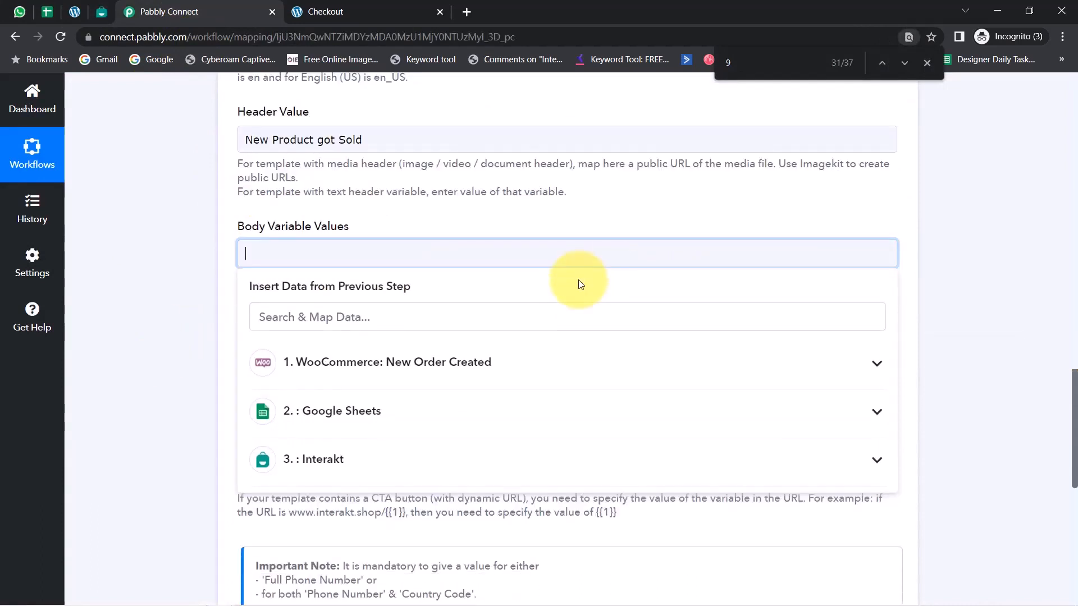
Check variable {{1}} in the Interakt template and map Google Sheets Response Result 0 RowValue Name as the first body value, followed by a comma
left_click(104, 12)
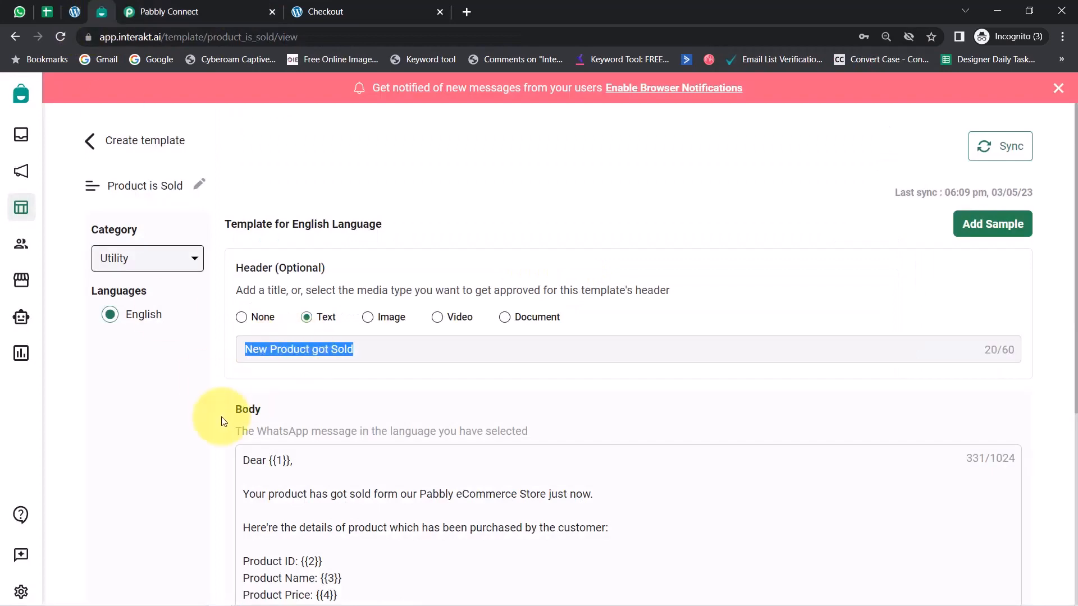
left_click_drag(247, 391, 293, 391)
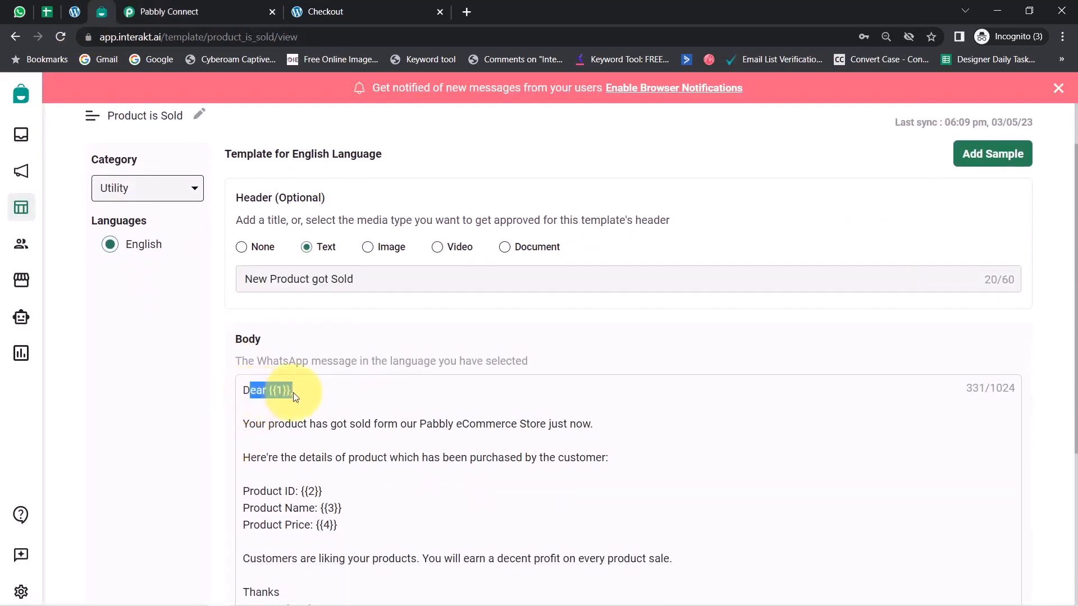
left_click(163, 11)
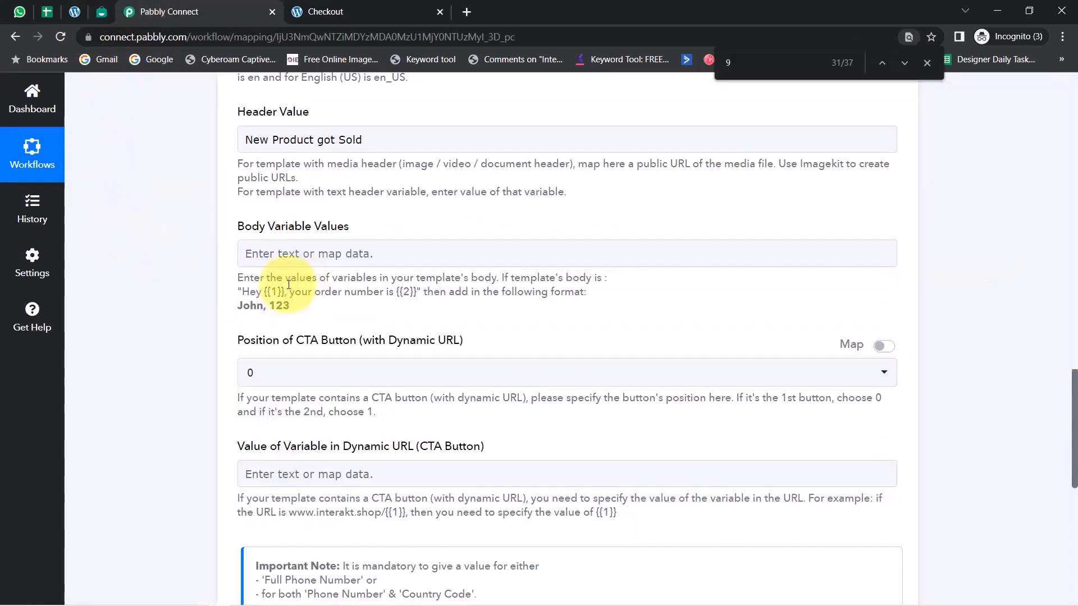
left_click(261, 254)
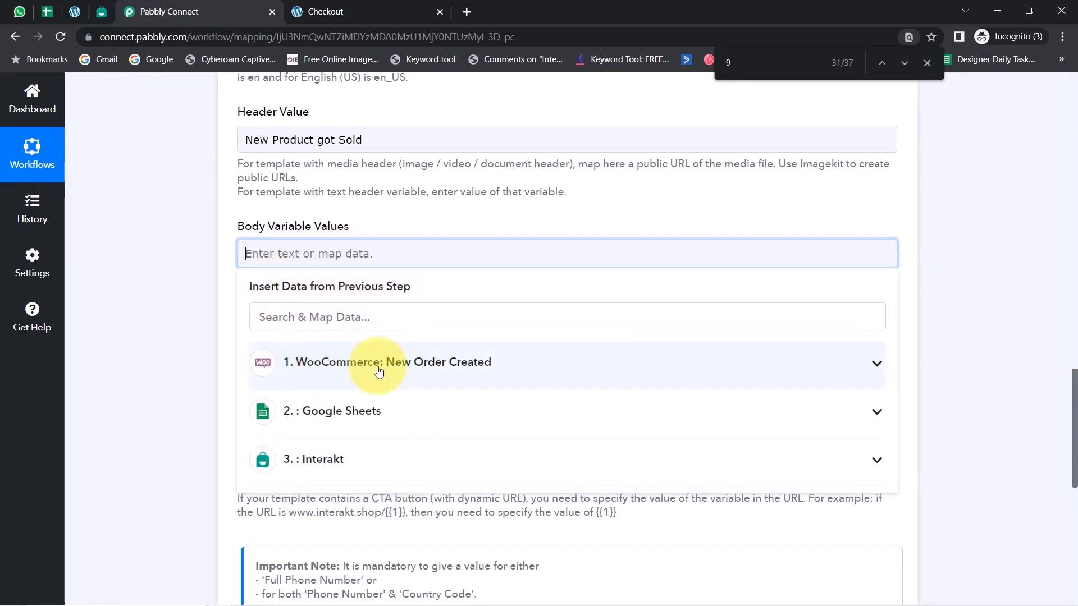
left_click(336, 415)
scroll(393, 438, "down", 1)
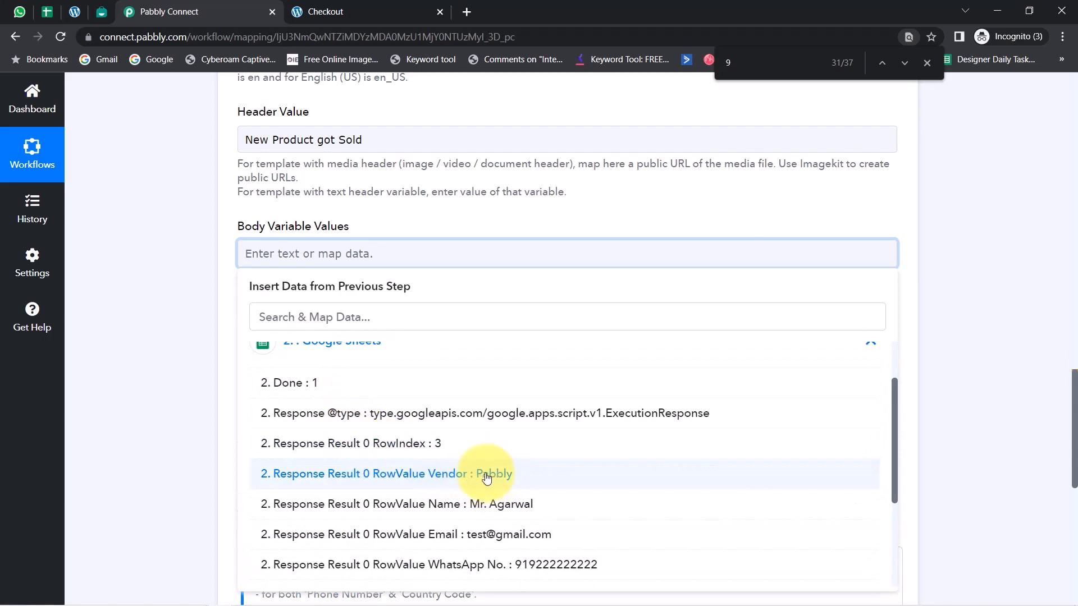
left_click(493, 504)
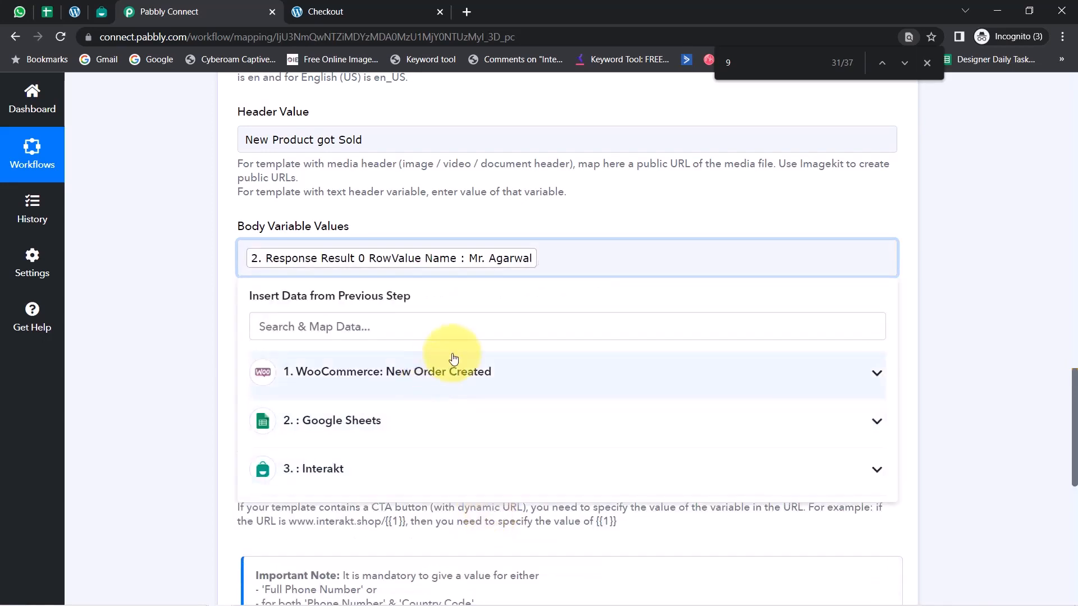
Check variables {{2}} to {{4}} in the Interakt template and add Google Sheets RowValue Product ID as the second body value
left_click(101, 12)
scroll(326, 365, "down", 2)
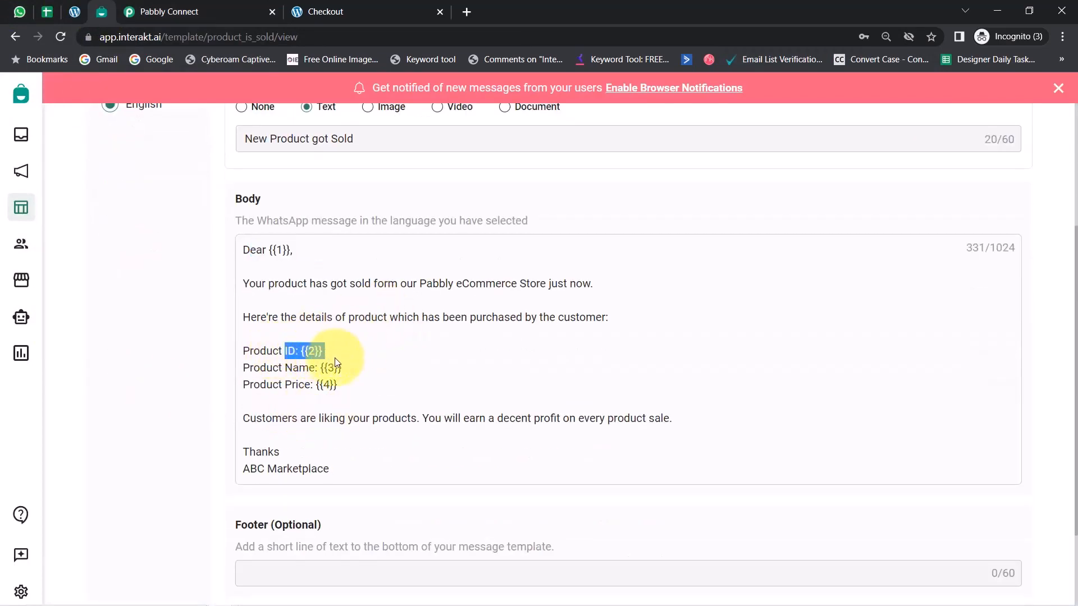
left_click_drag(343, 368, 356, 389)
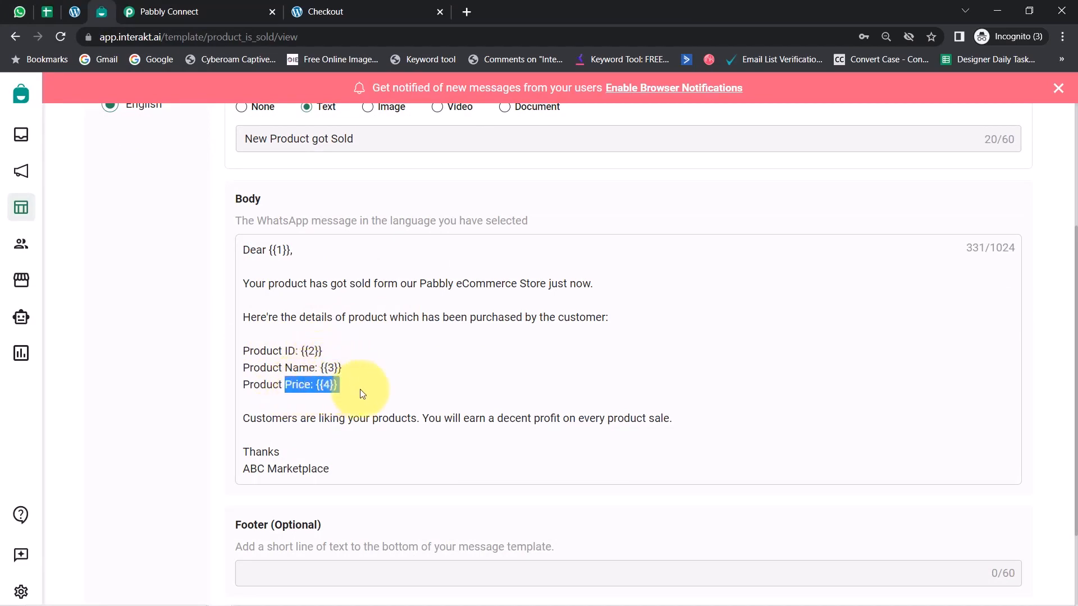
left_click(162, 7)
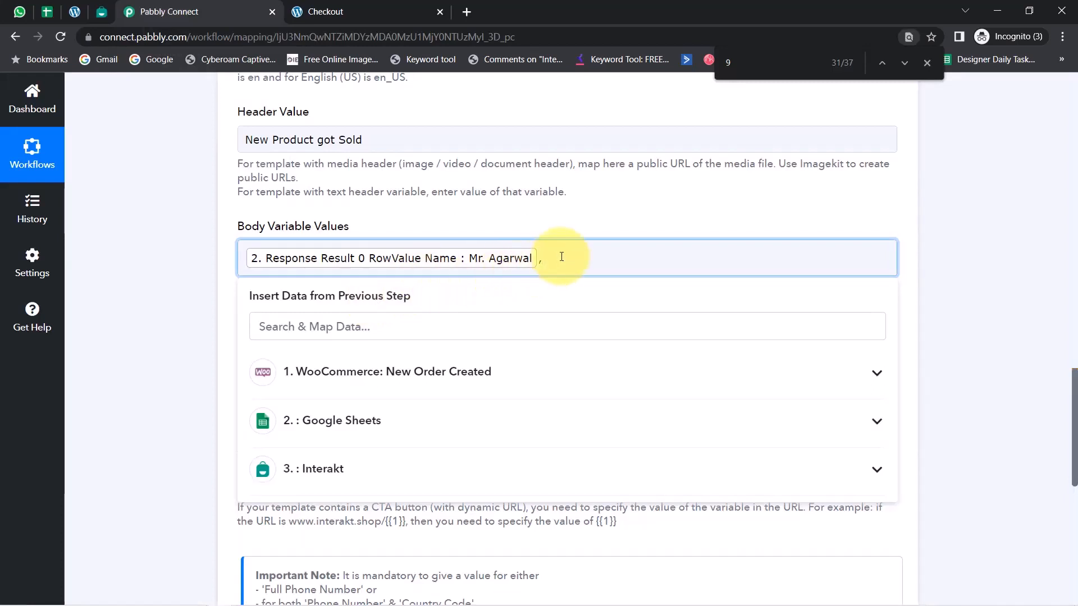
left_click(445, 315)
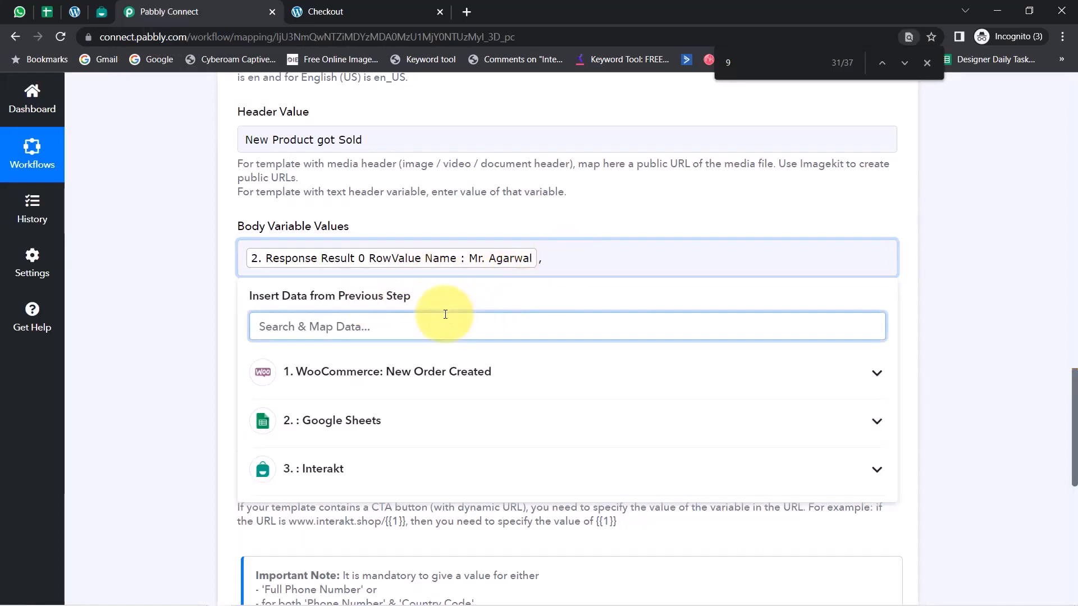
type("produ")
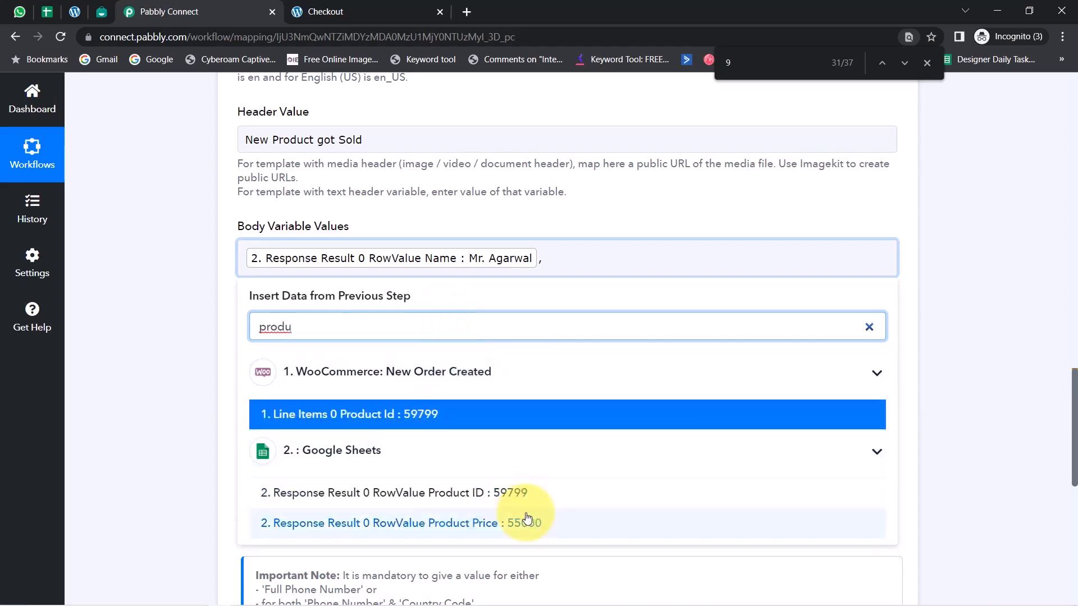
left_click(506, 498)
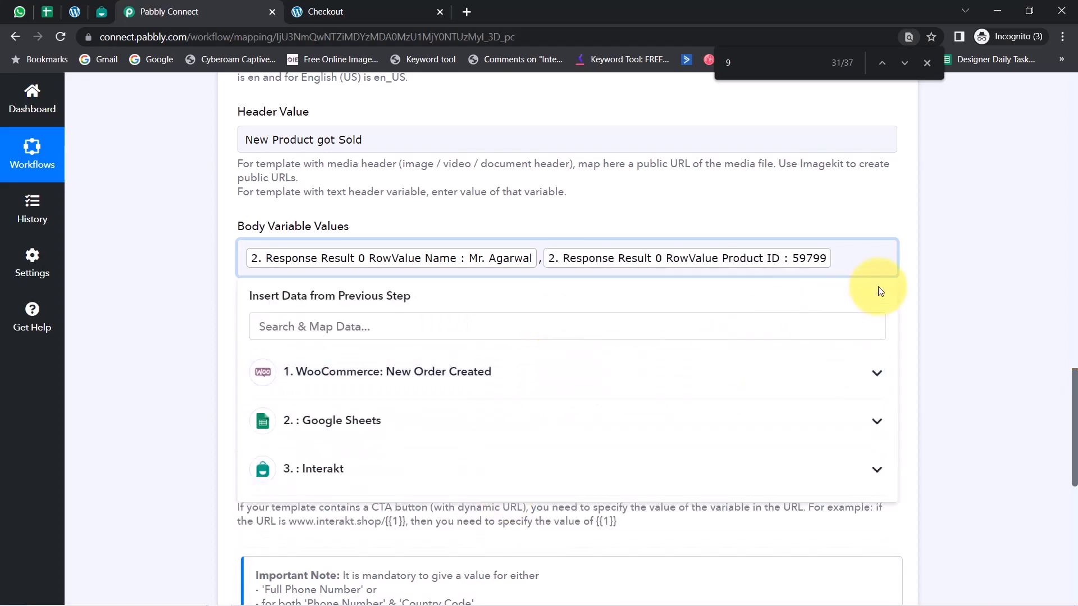
Add Google Sheets RowValue Title as the third body value, with commas separating it from its neighbours
left_click(271, 325)
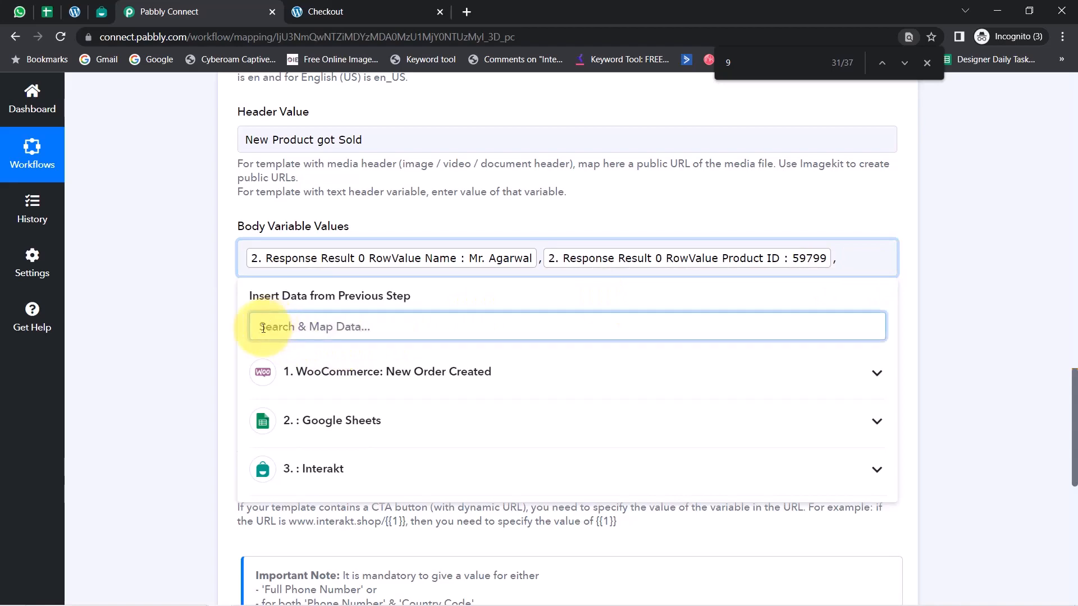
type("one pl")
left_click(474, 493)
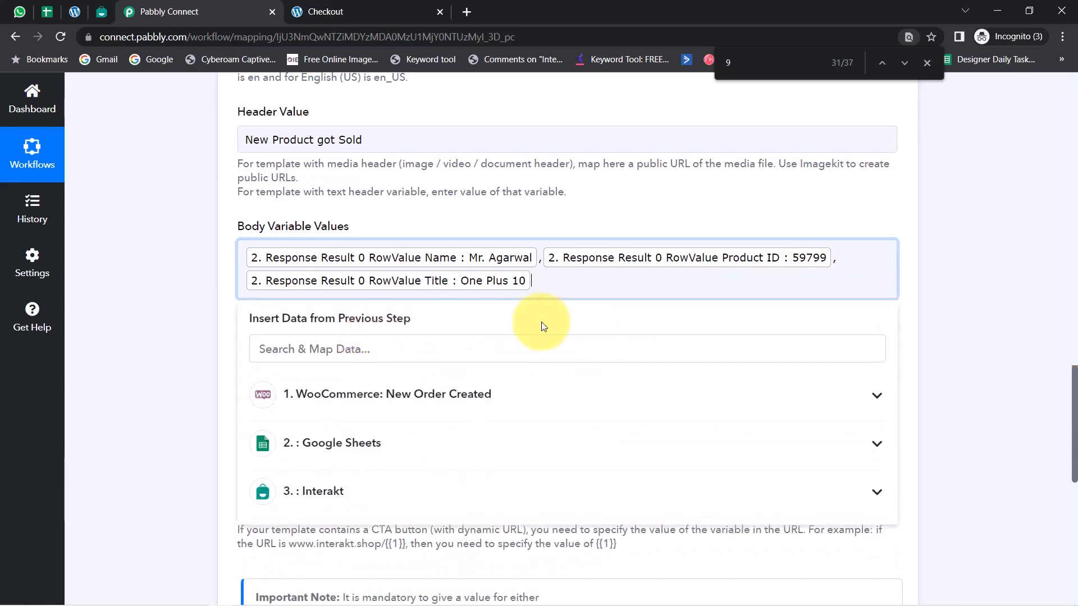
type(",")
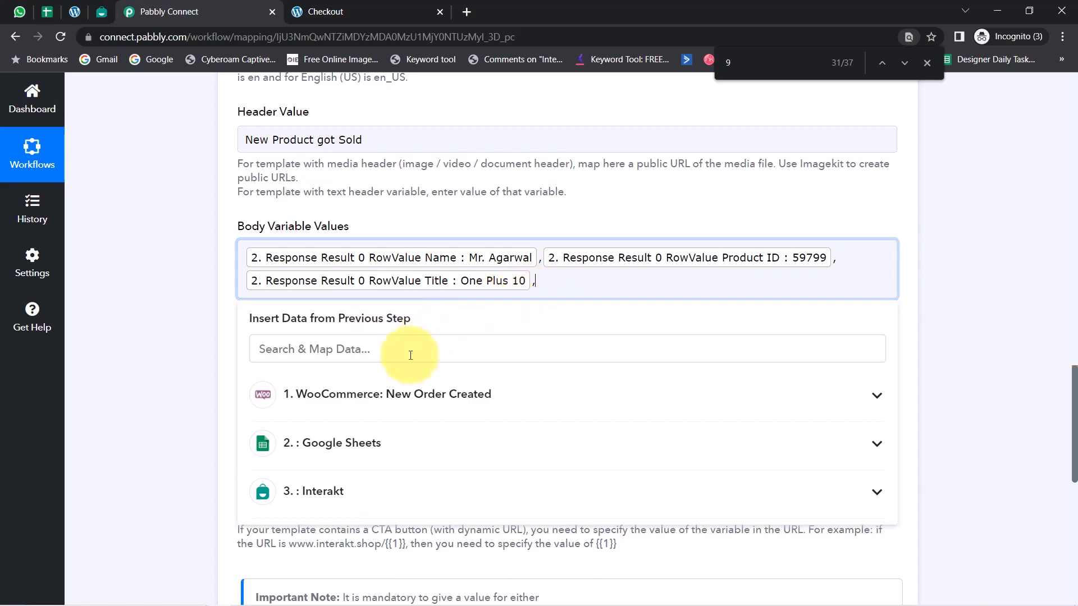
Map the WooCommerce order Total as the fourth body value for the product price
left_click(362, 351)
type("49")
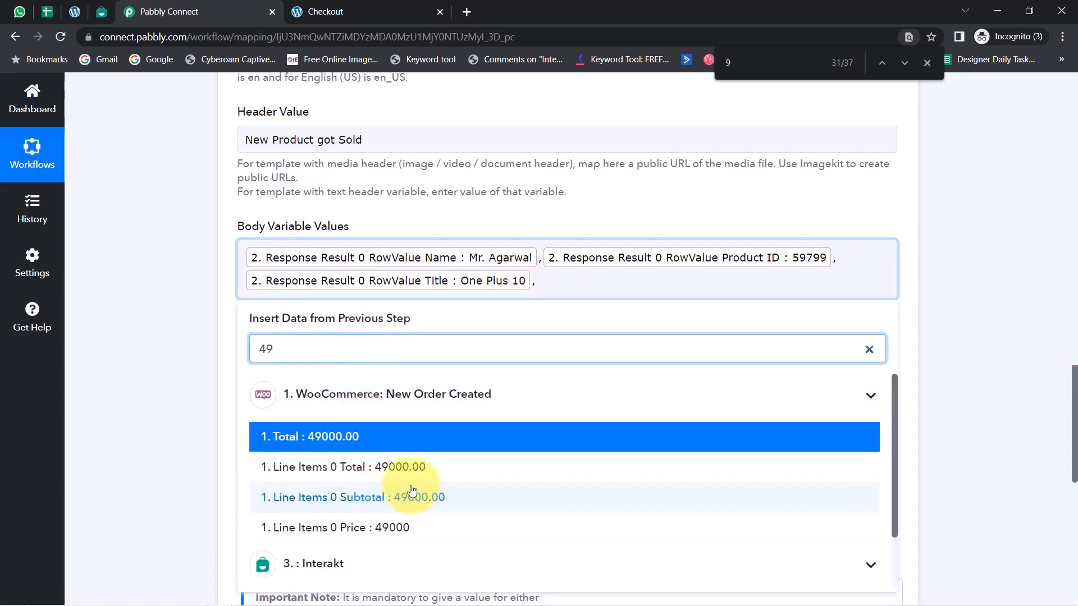
left_click(326, 435)
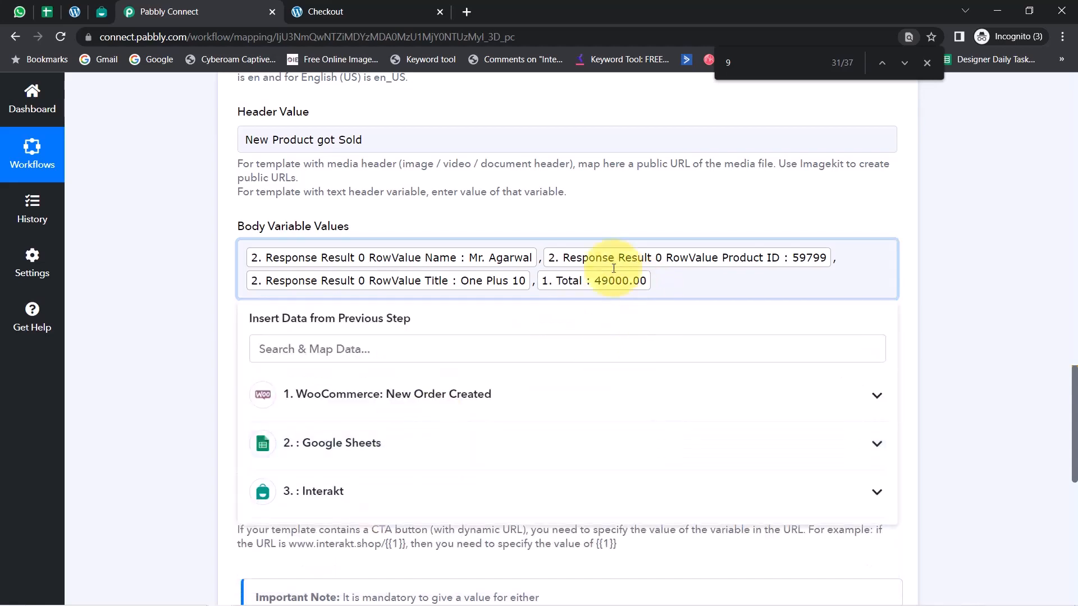
left_click(165, 360)
Look over the completed step 4 fields, save the Interakt action and send a test request
scroll(253, 470, "down", 4)
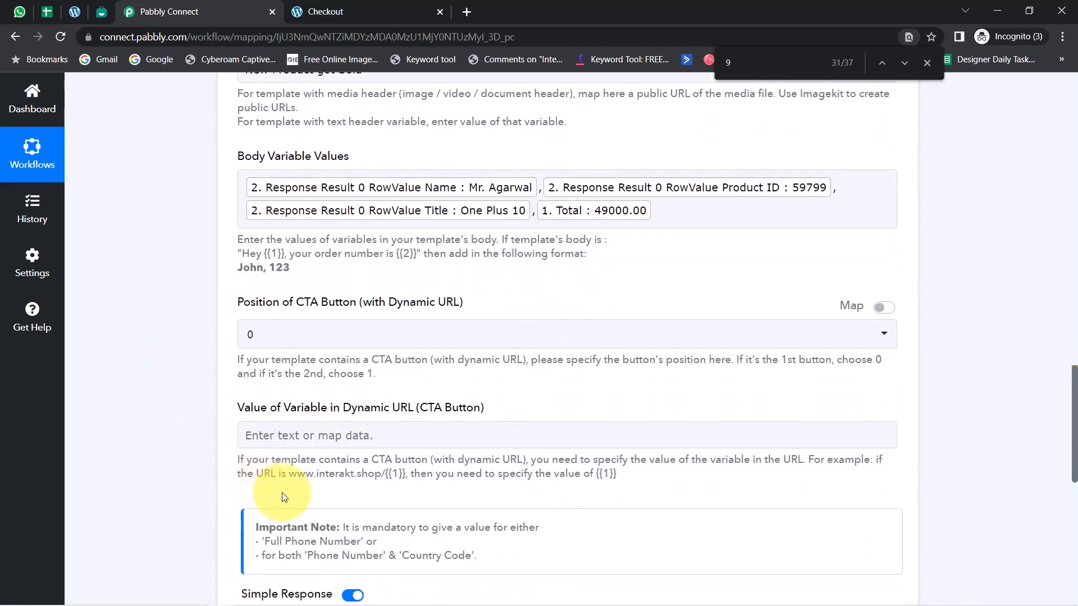
scroll(365, 466, "up", 5)
scroll(422, 460, "up", 5)
scroll(469, 365, "down", 14)
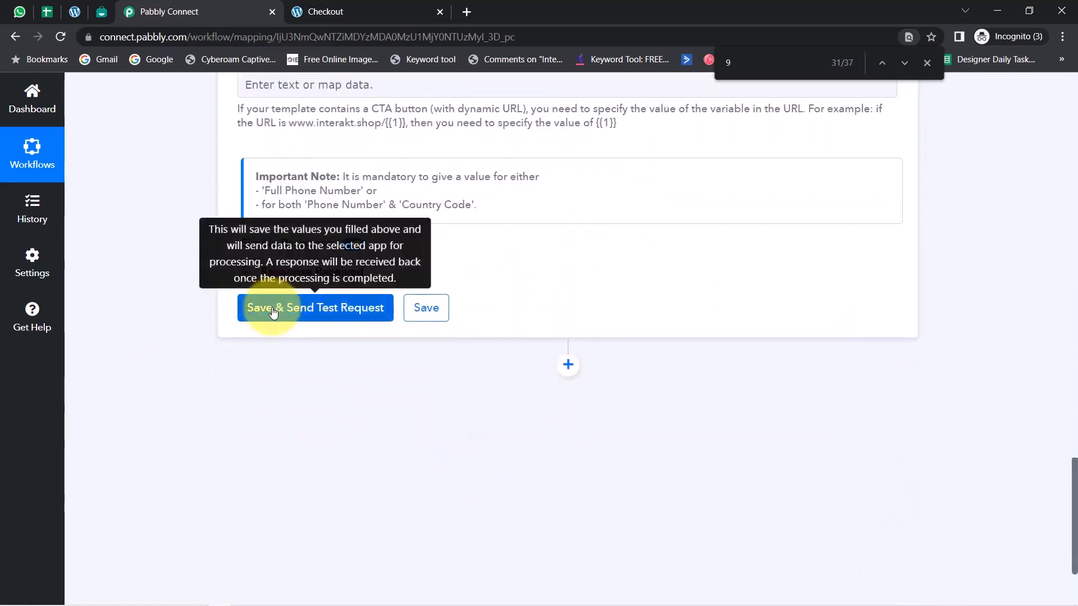
left_click(272, 313)
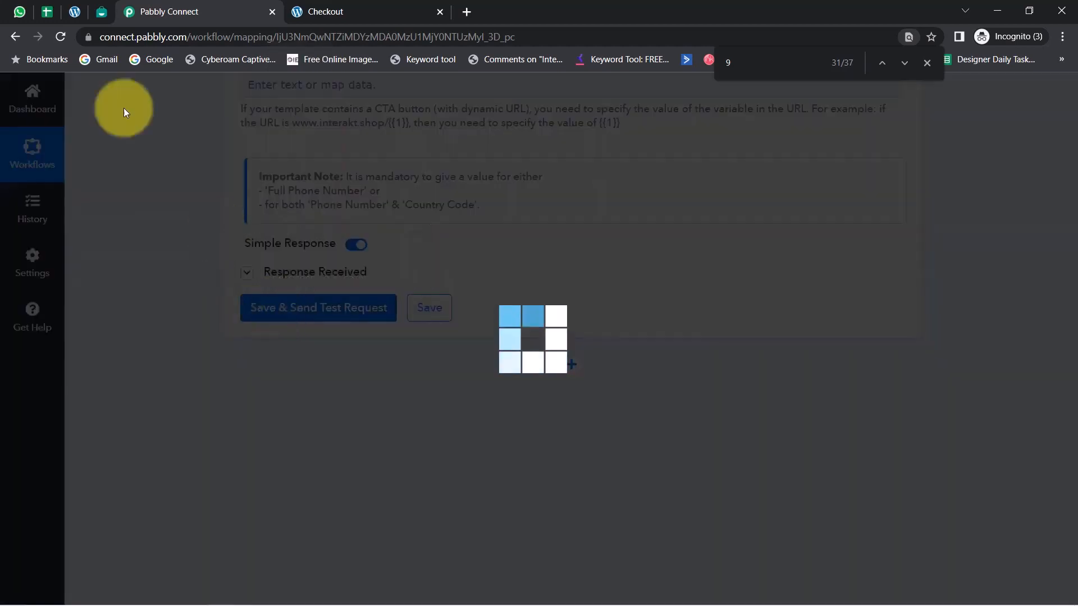
In WhatsApp Web, examine the received New Product got Sold message's greeting, product details and closing, and the earlier customer order message
left_click(22, 11)
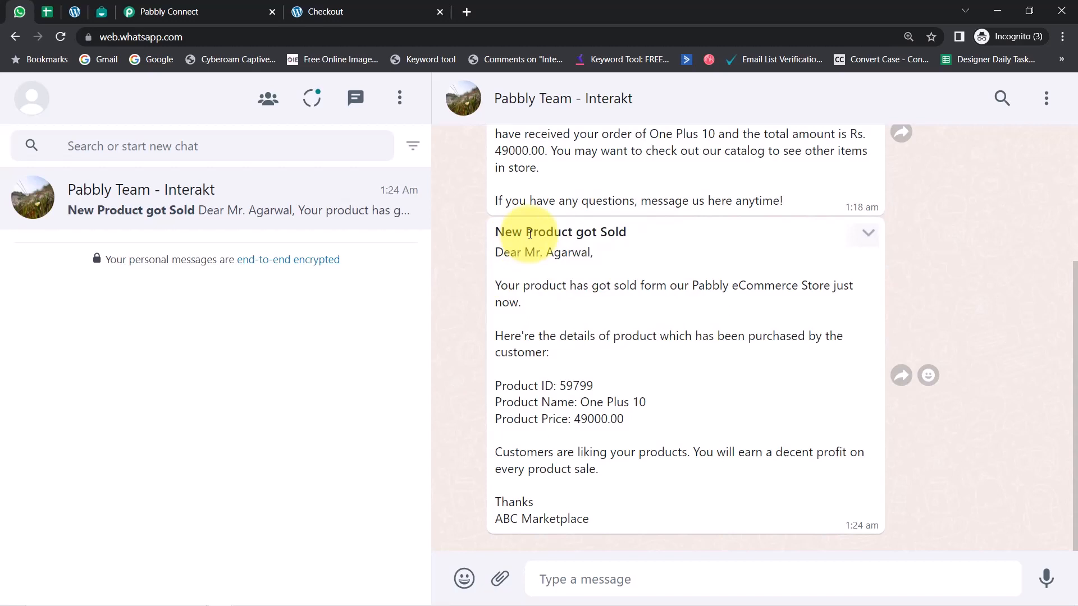
left_click_drag(503, 232, 627, 232)
left_click(625, 235)
left_click_drag(521, 252, 591, 254)
left_click_drag(495, 286, 546, 306)
left_click_drag(519, 340, 602, 356)
left_click_drag(541, 386, 624, 403)
left_click_drag(550, 420, 639, 420)
left_click_drag(554, 453, 695, 453)
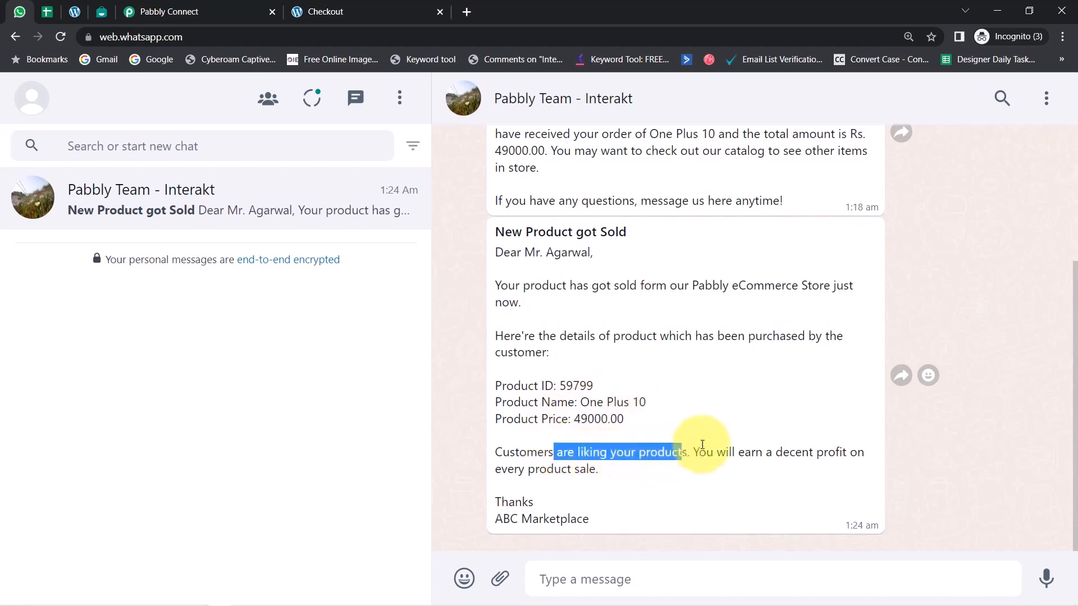
left_click(726, 446)
left_click_drag(772, 455, 610, 480)
left_click_drag(495, 519, 531, 518)
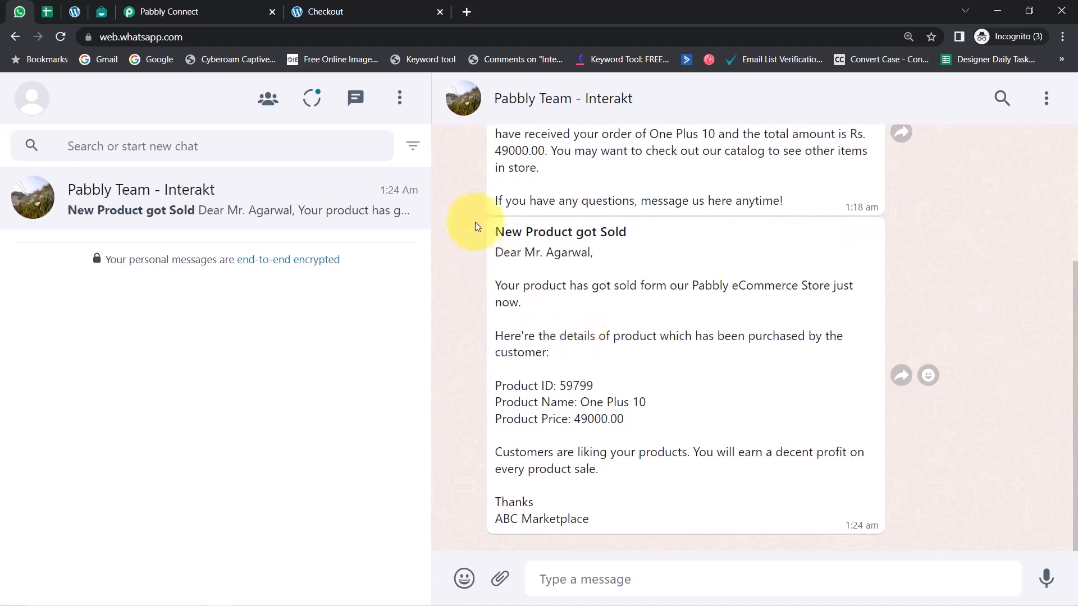
left_click_drag(1076, 353, 1076, 254)
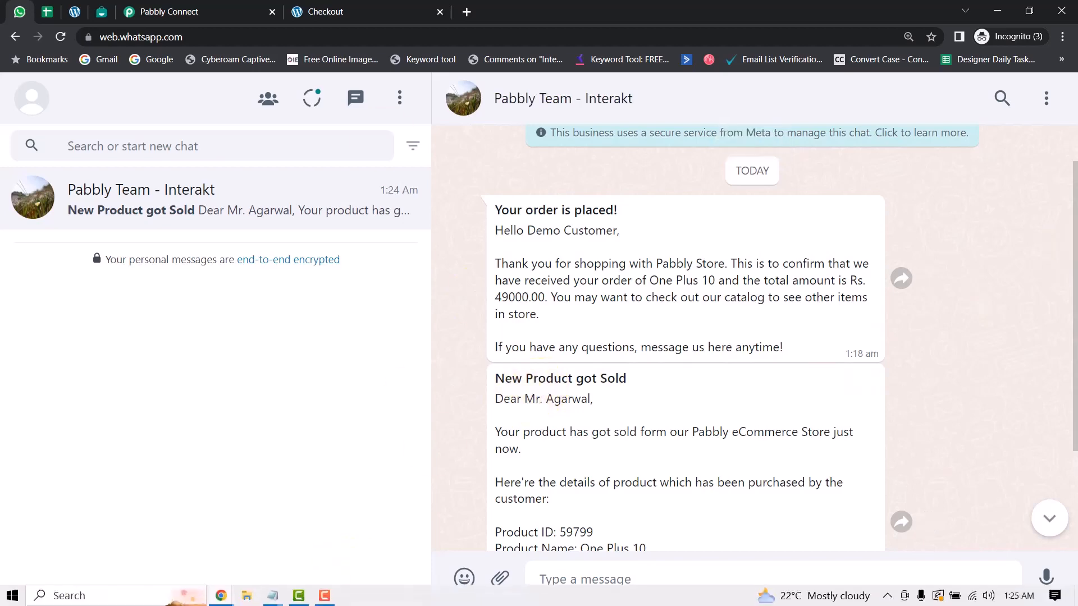
Return to Pabbly Connect and review the step 4 response and settings, and the workflow's steps from the WooCommerce trigger onward
left_click(162, 11)
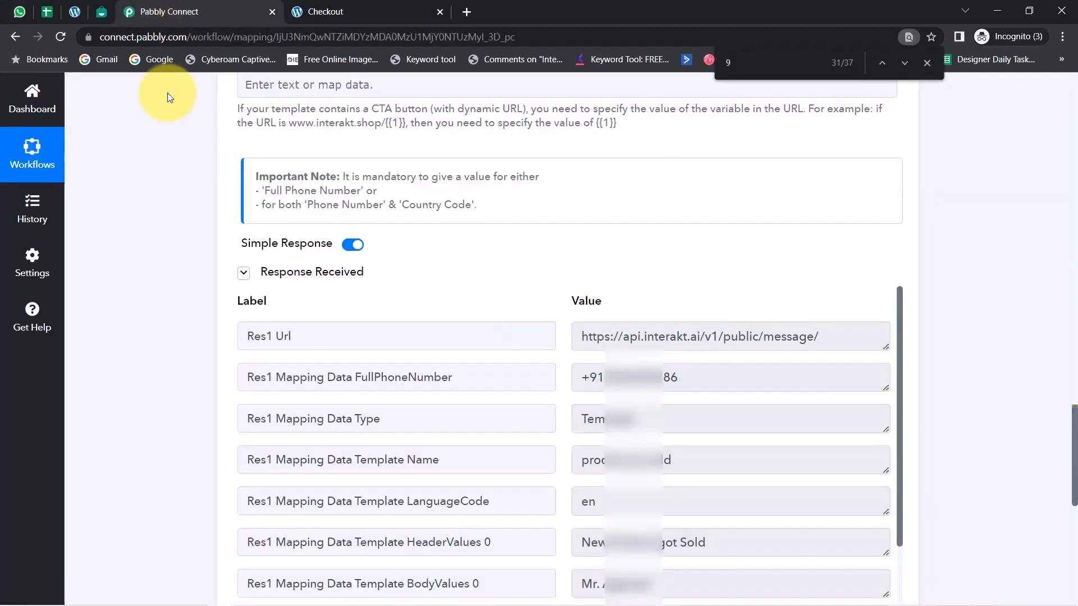
scroll(1070, 440, "up", 4)
scroll(1064, 434, "up", 8)
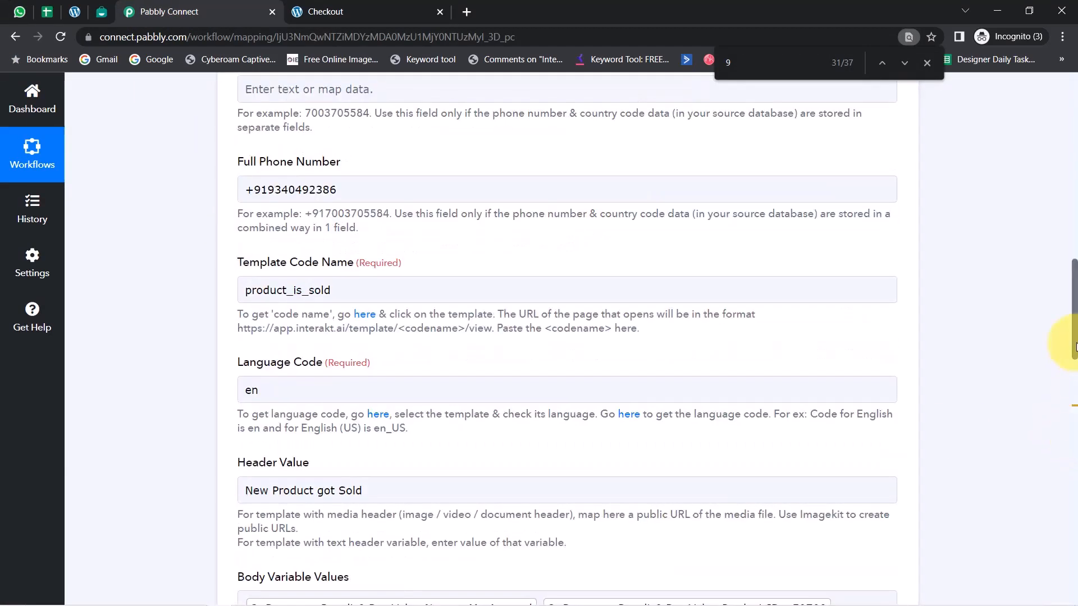
left_click_drag(1073, 334, 1075, 107)
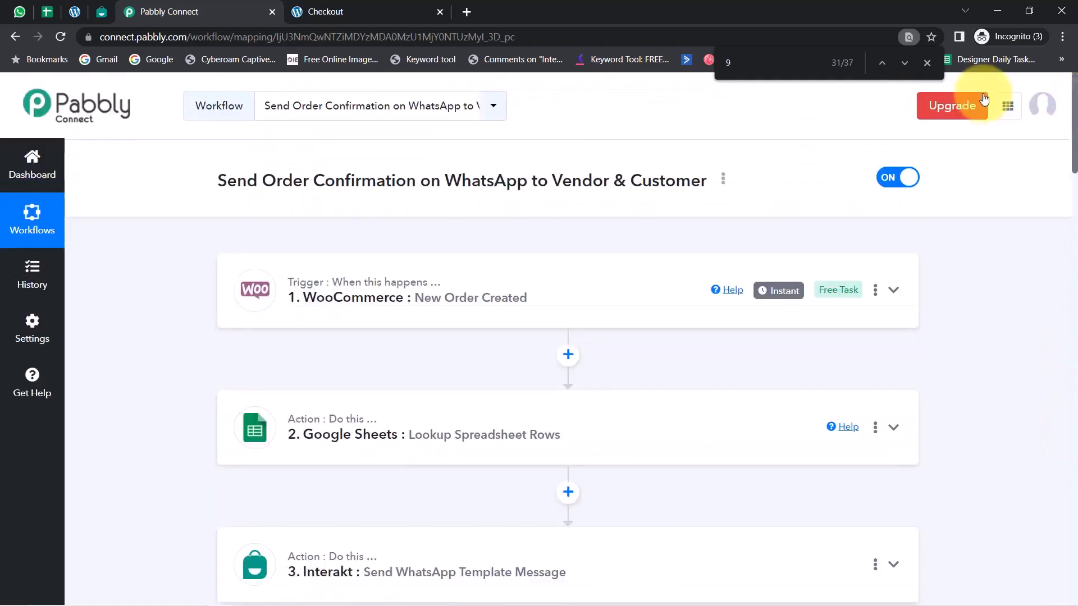
Close the in-page search and collapse the step 4 Interakt action to show the workflow outline from the trigger
left_click(927, 63)
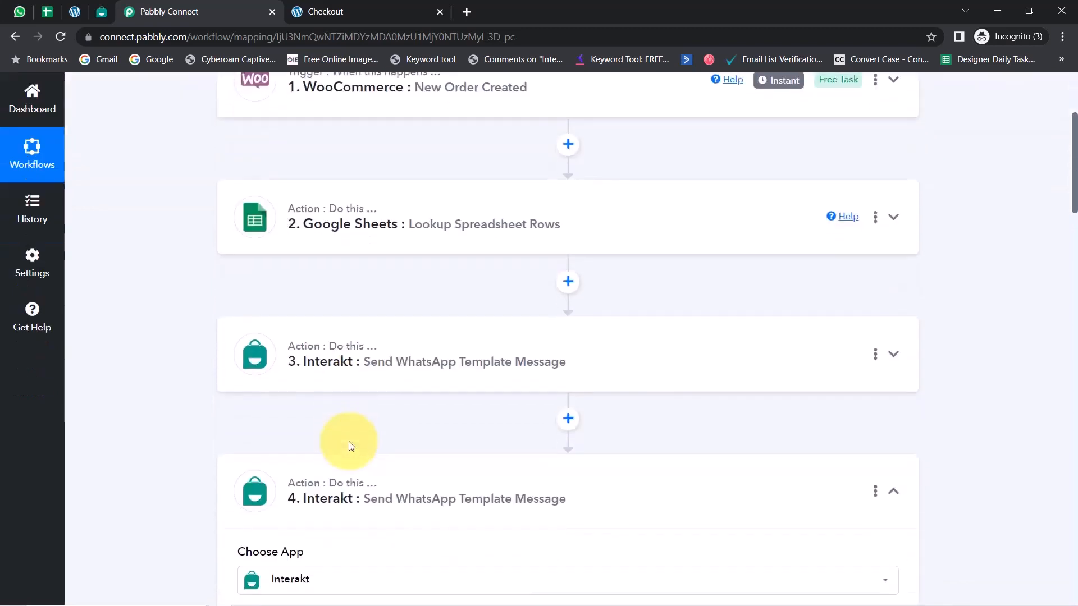
left_click(289, 487)
scroll(367, 411, "up", 4)
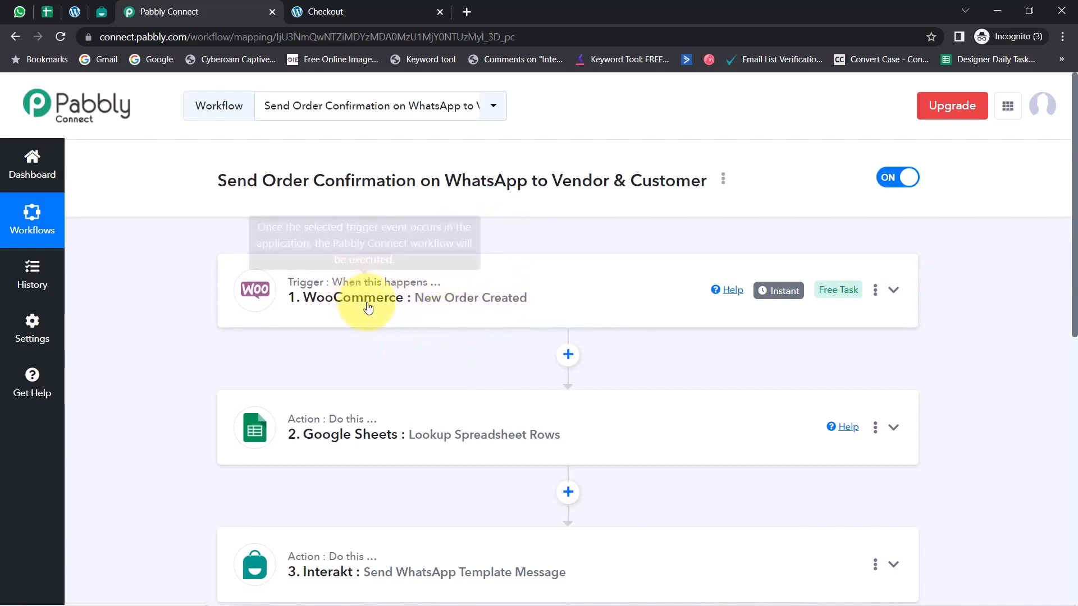
mouse_move(773, 290)
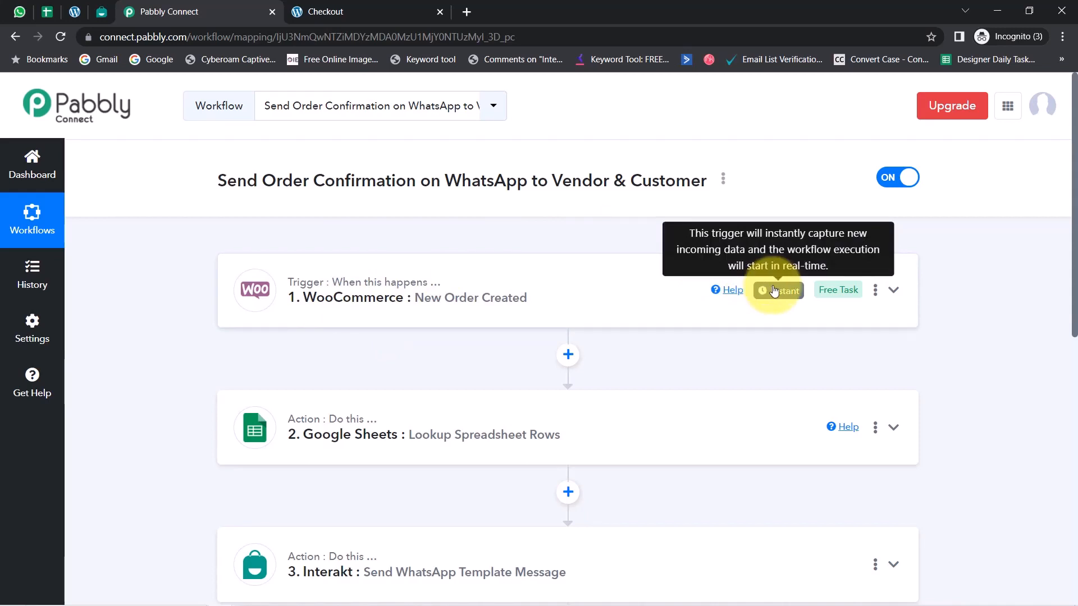
Review the WooCommerce trigger's webhook response and the Google Sheets lookup's vendor and product values, and collapse both steps
left_click(474, 292)
scroll(497, 430, "down", 5)
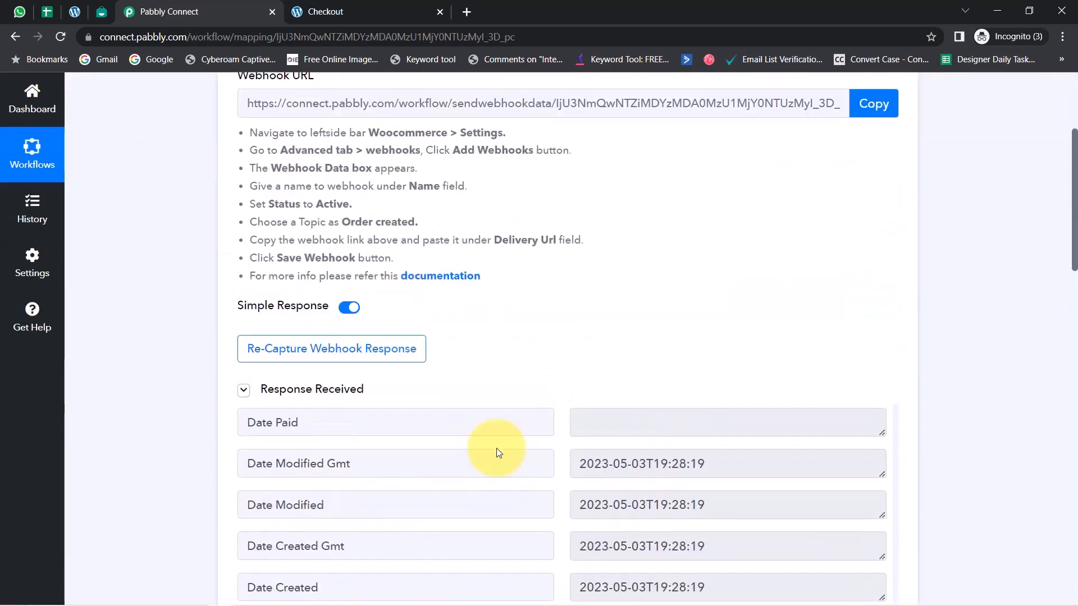
left_click_drag(1073, 279, 1056, 458)
left_click(382, 285)
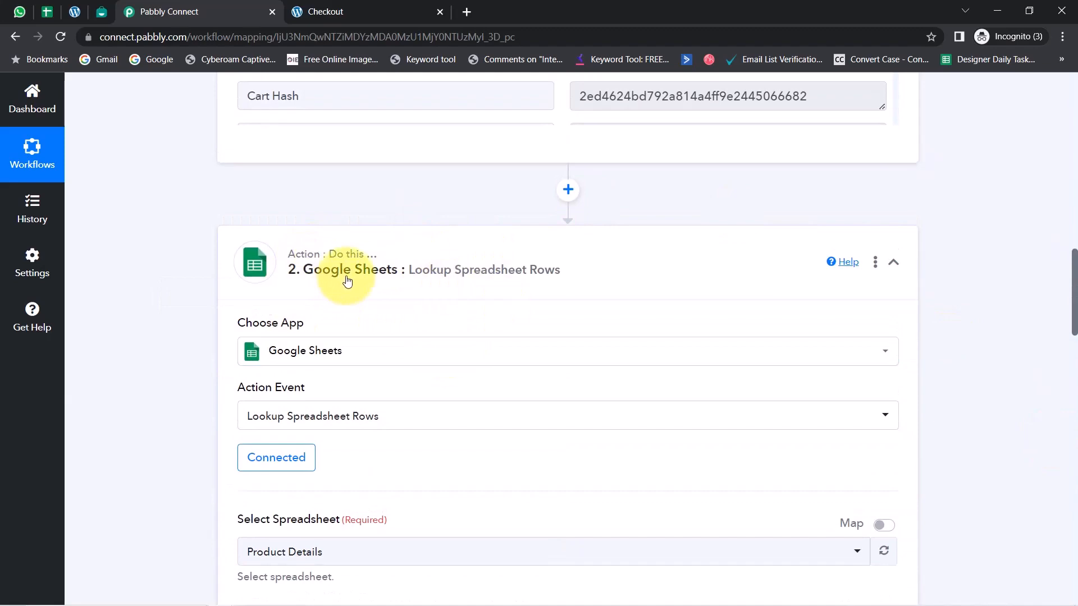
scroll(204, 425, "down", 8)
scroll(205, 425, "down", 8)
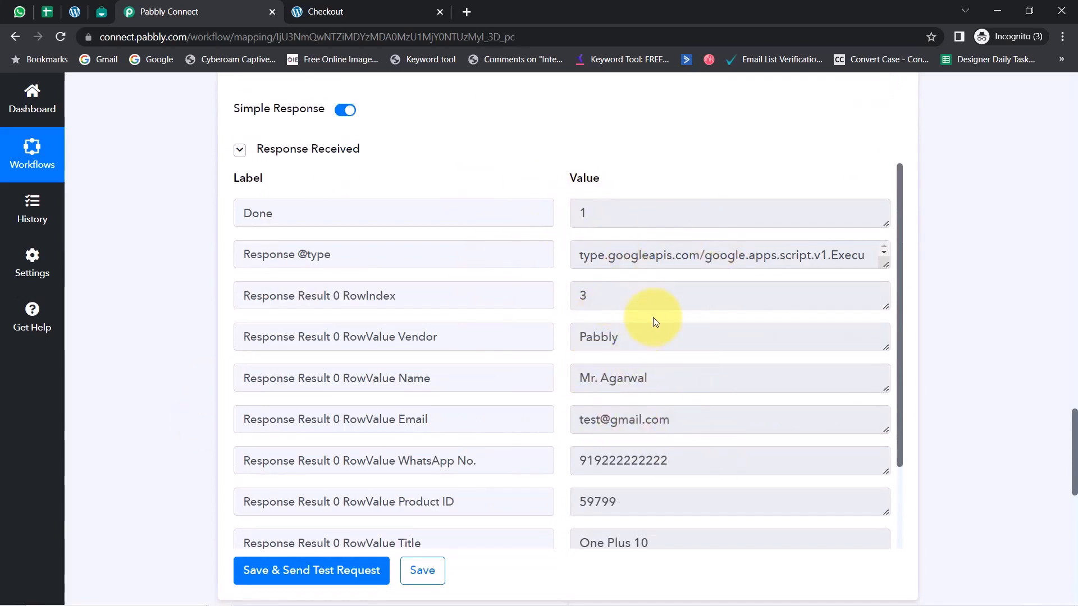
scroll(725, 401, "down", 8)
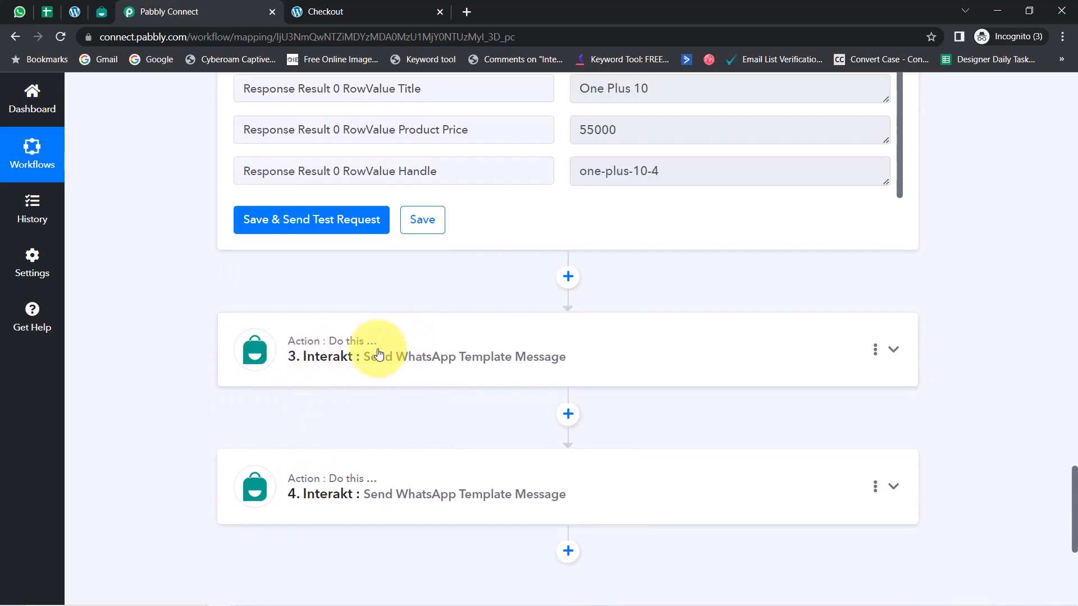
scroll(387, 413, "up", 5)
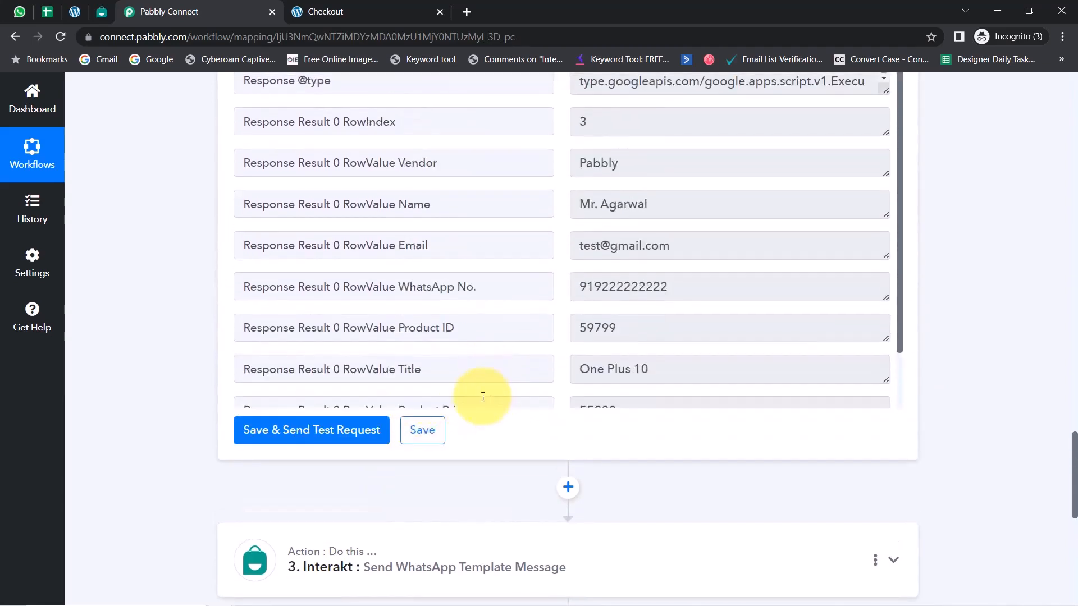
scroll(162, 326, "up", 20)
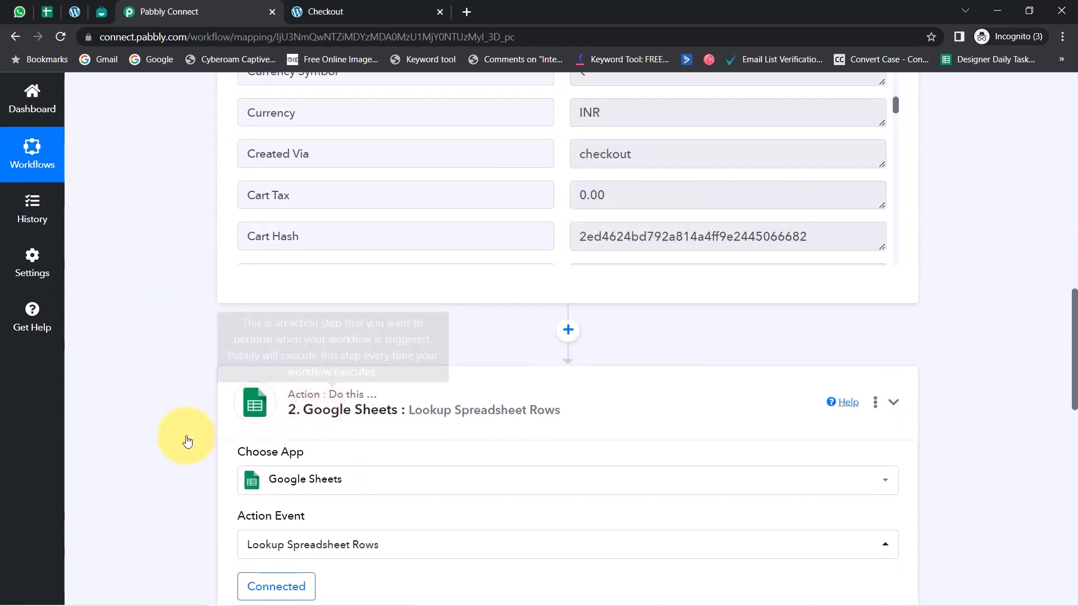
scroll(132, 377, "up", 10)
scroll(133, 376, "up", 5)
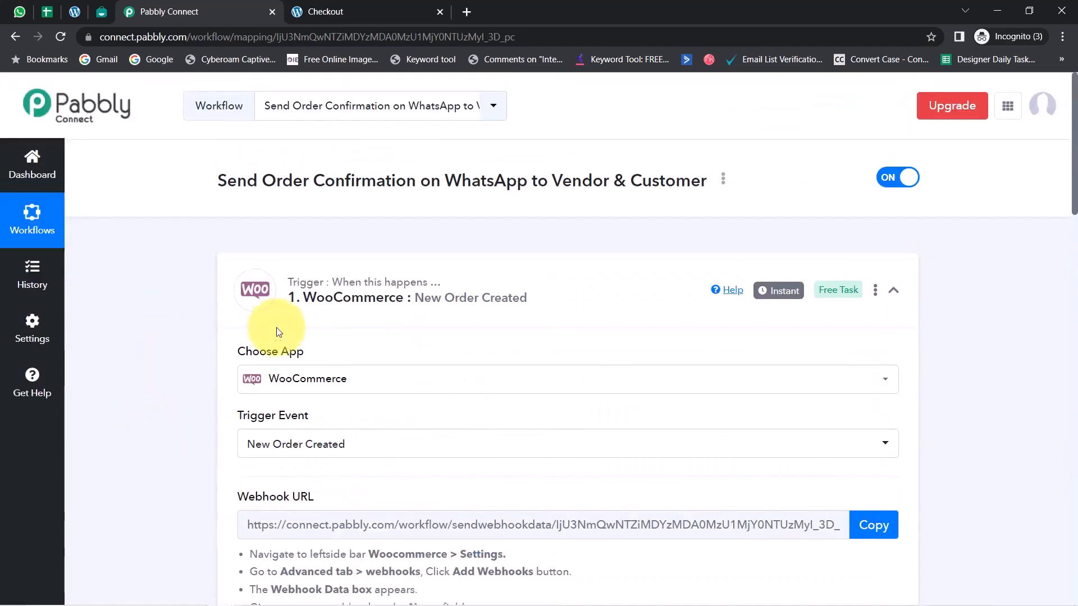
left_click(439, 293)
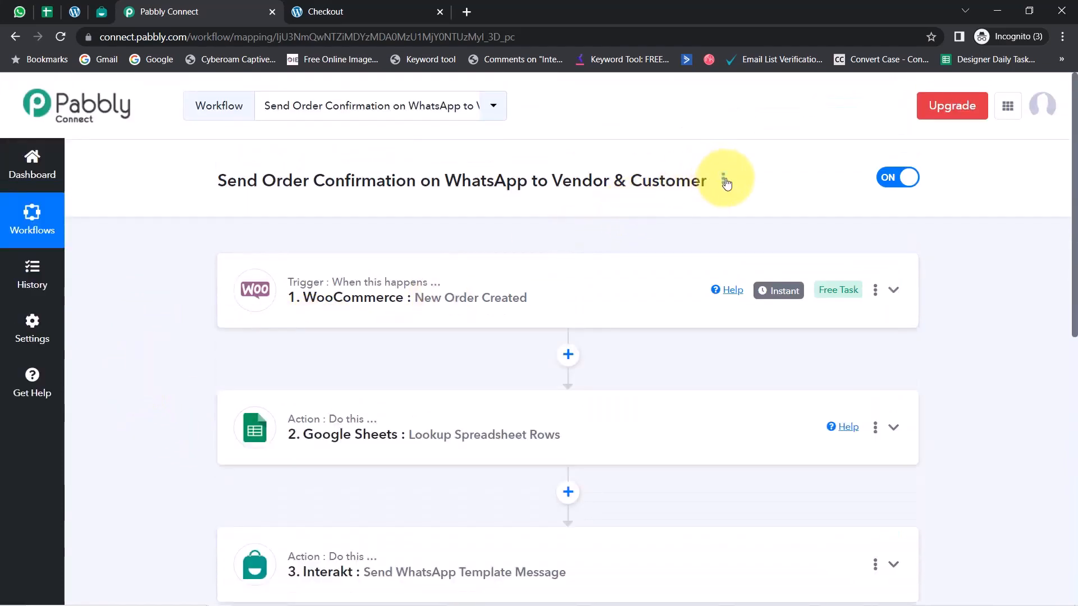
Open the sharing dialog for the Send Order Confirmation on WhatsApp to Vendor & Customer workflow and copy its share link
left_click(724, 181)
left_click(649, 249)
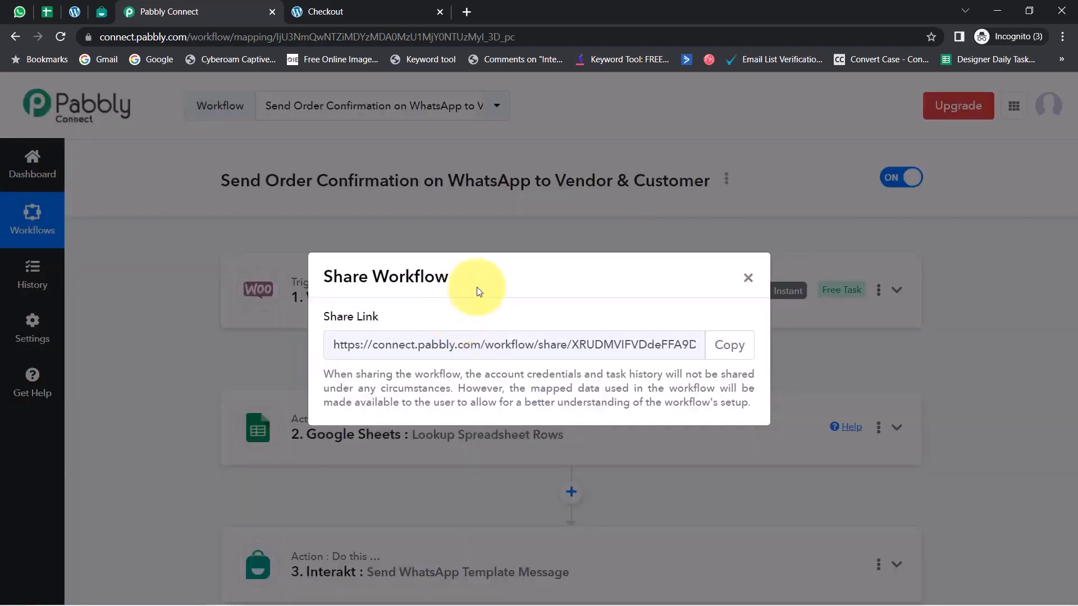
left_click(716, 348)
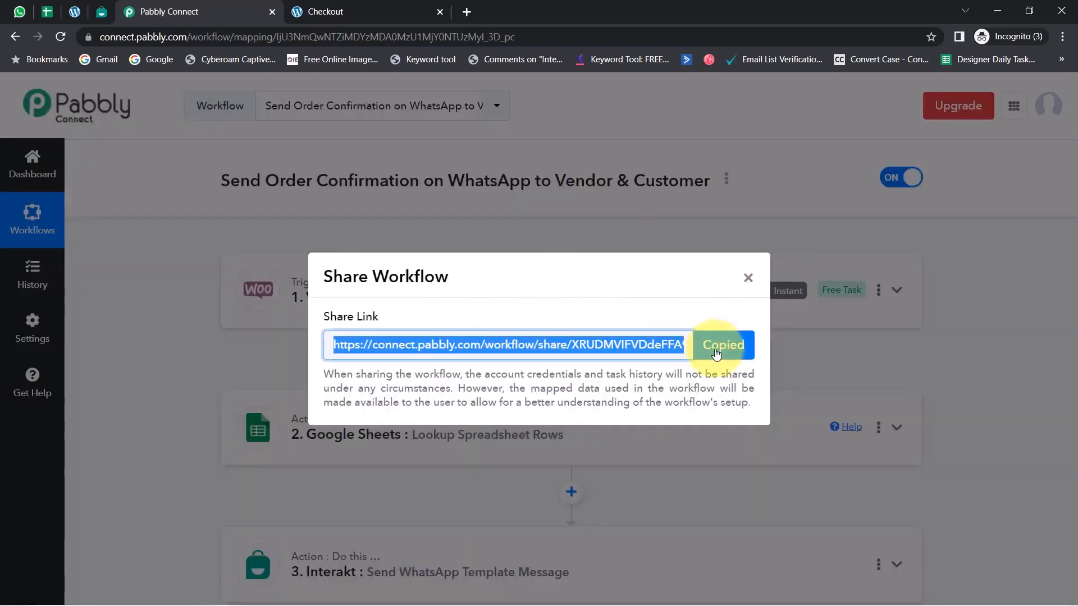
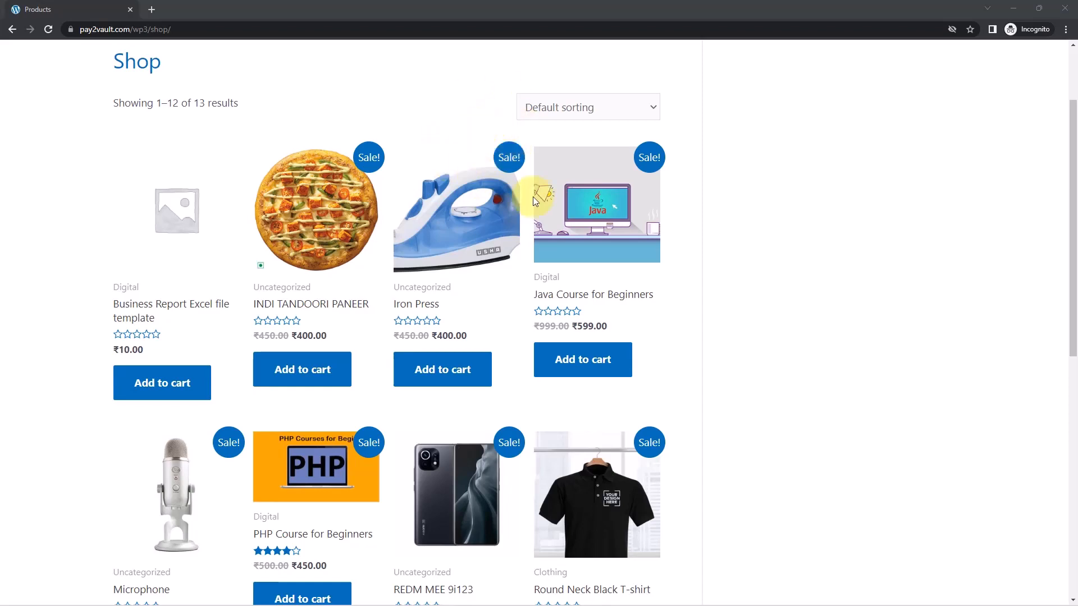
Review the WooCommerce shop's products, the Twilio console and the Parampara business profile in Google Search
left_click(1028, 8)
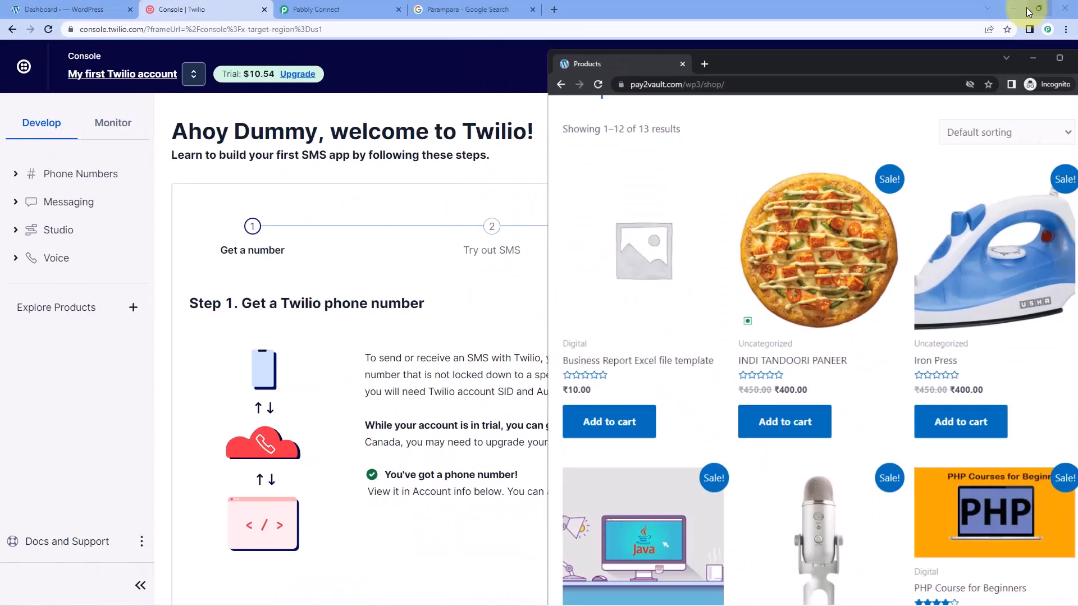
left_click_drag(969, 69, 798, 70)
left_click(888, 58)
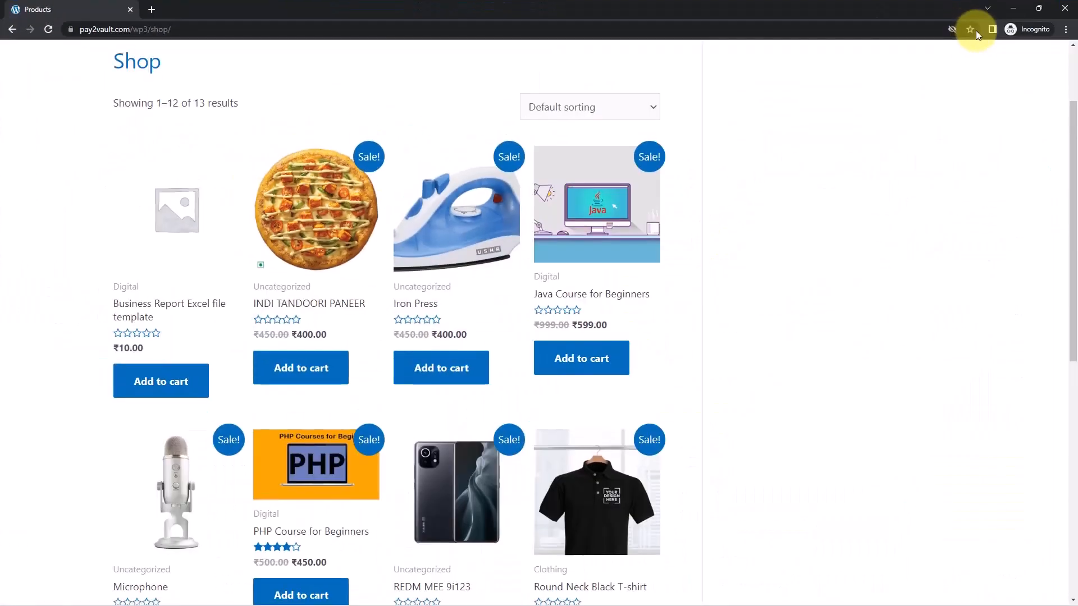
left_click(1013, 8)
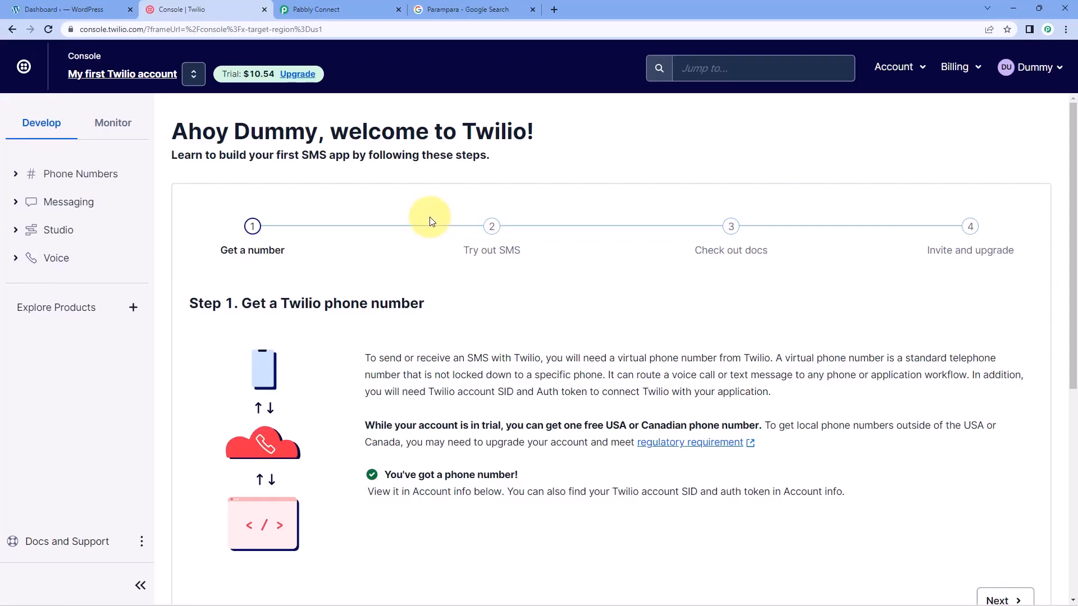
left_click(455, 9)
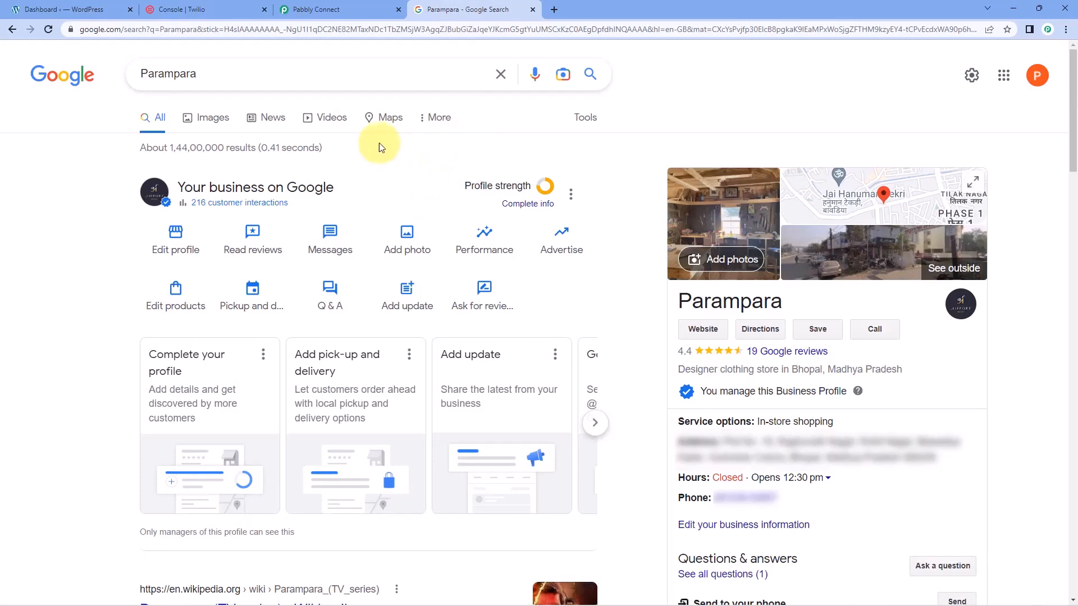
left_click(233, 12)
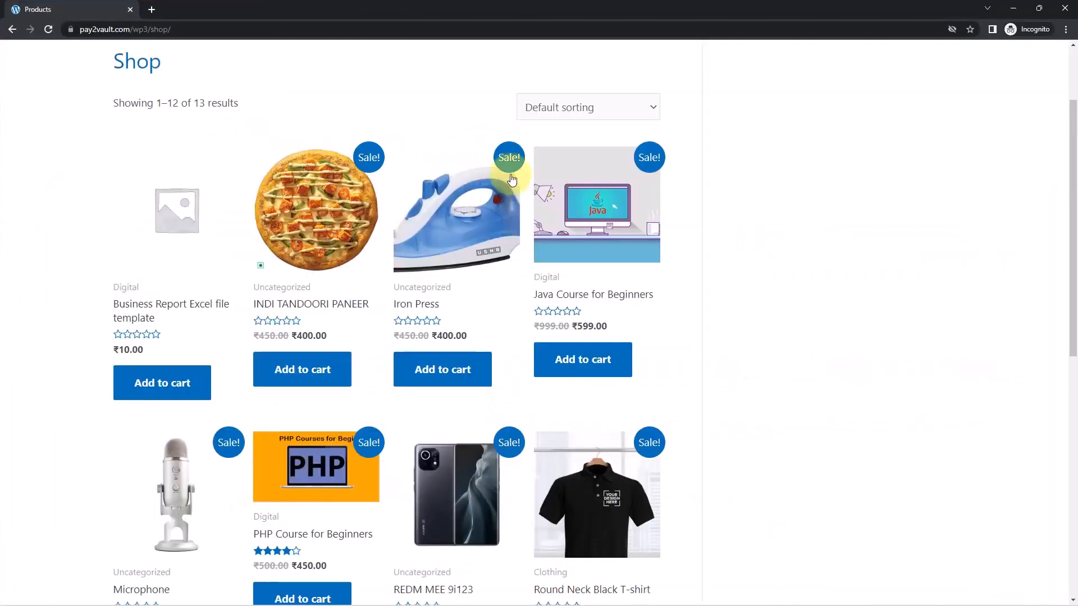
left_click(1013, 9)
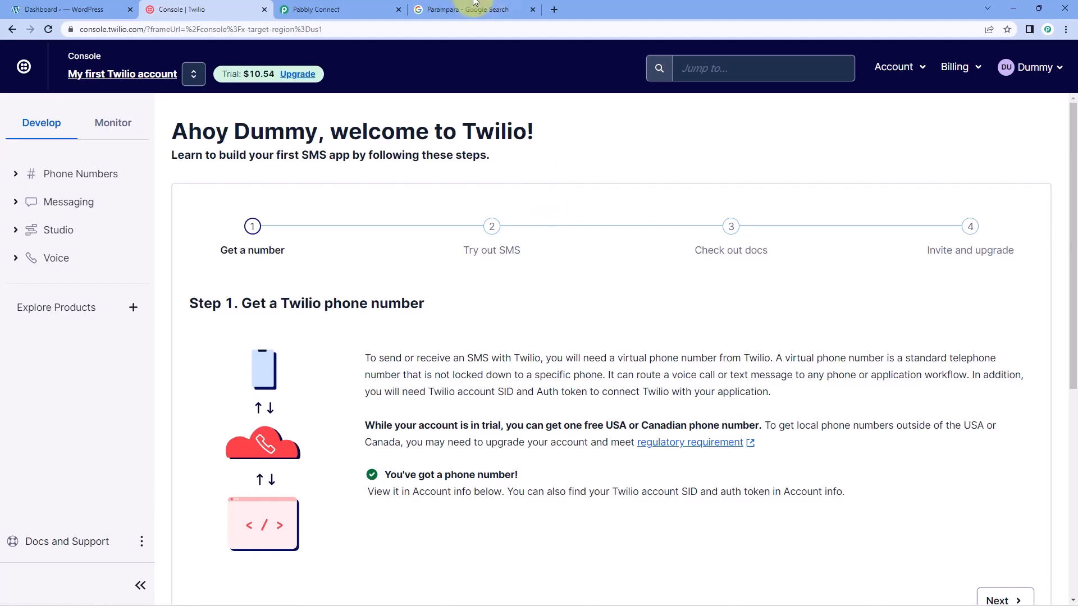
left_click(476, 10)
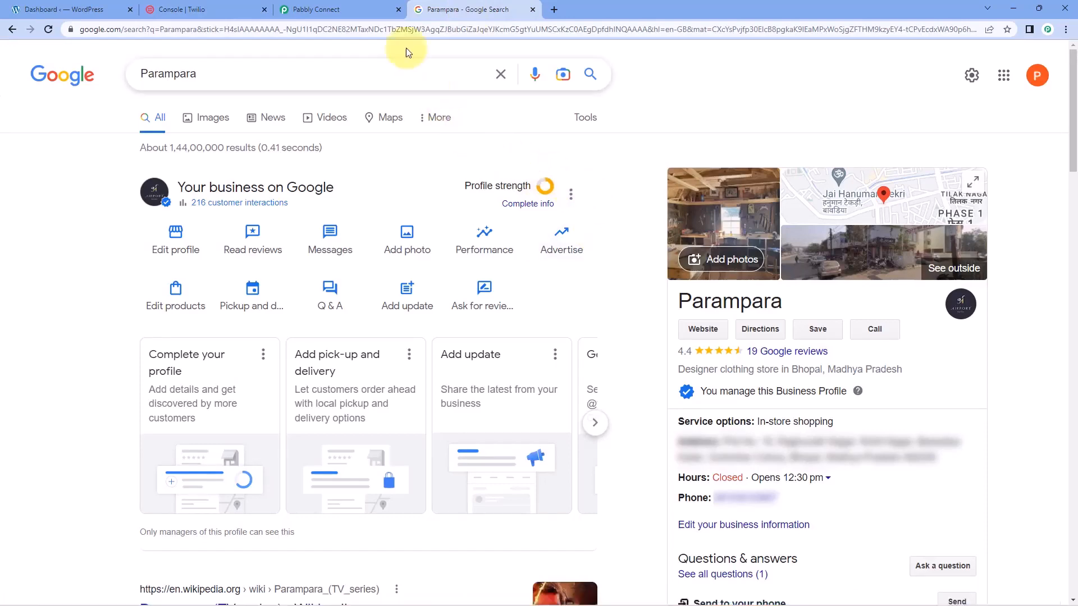
Switch to Pabbly Connect and create a workflow named WooCommerce to Twilio
left_click(356, 9)
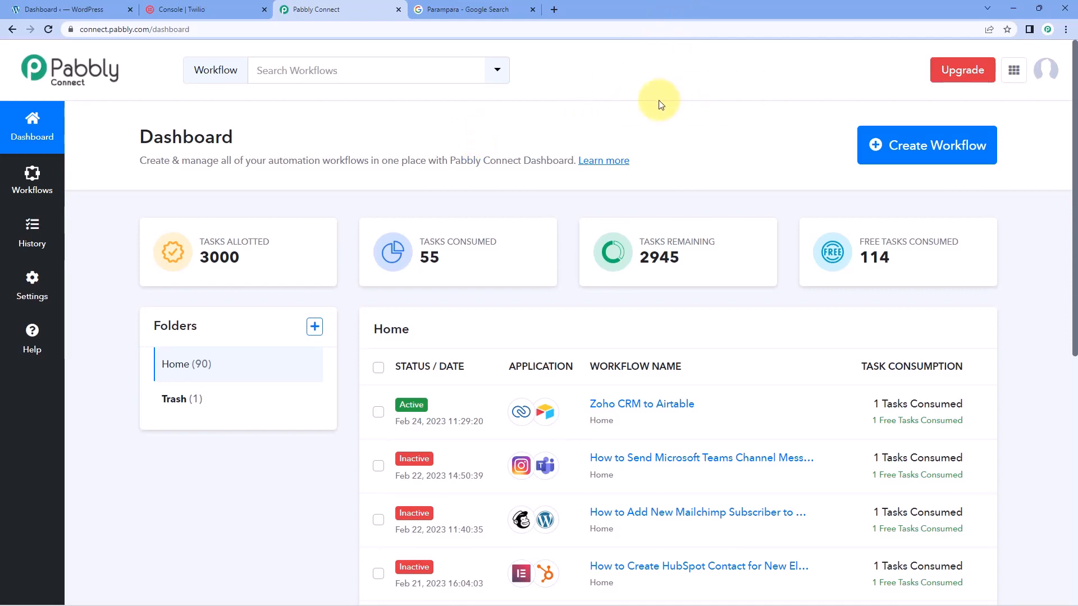
left_click(934, 152)
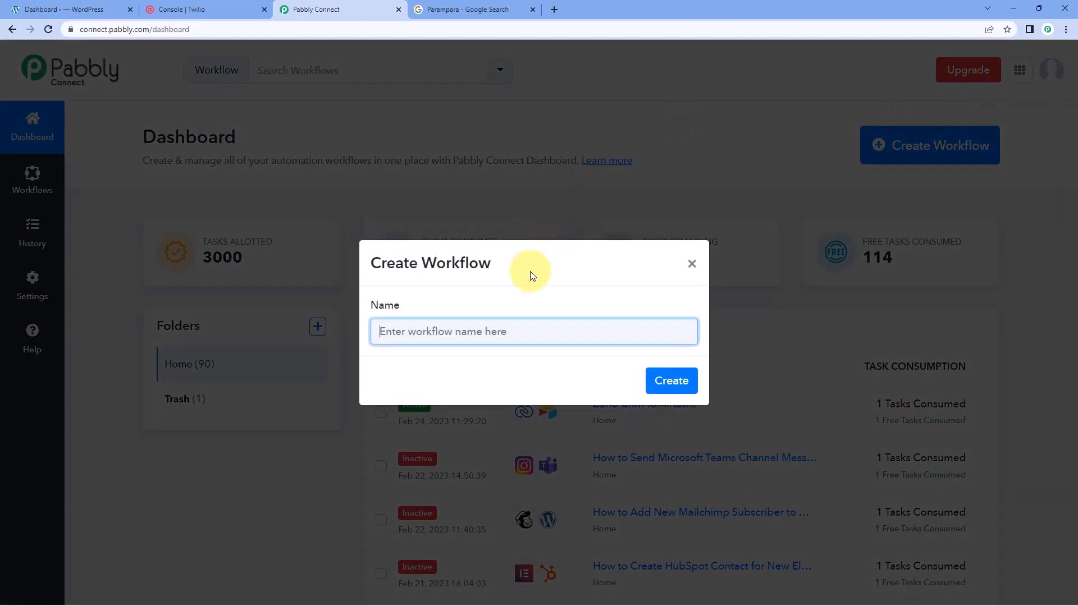
type("WooC")
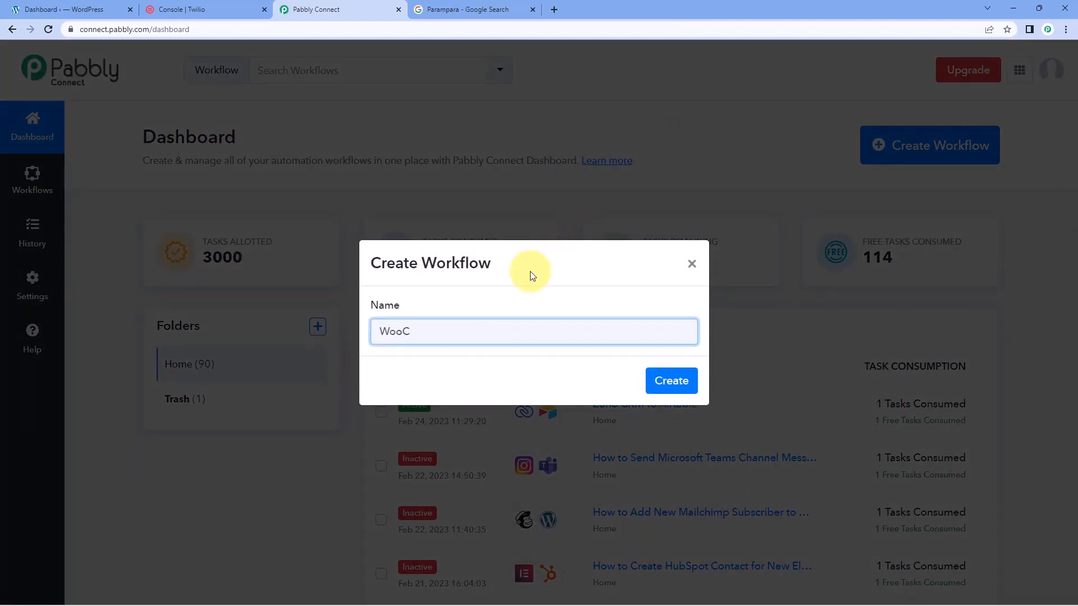
type("ommerce to Twilio")
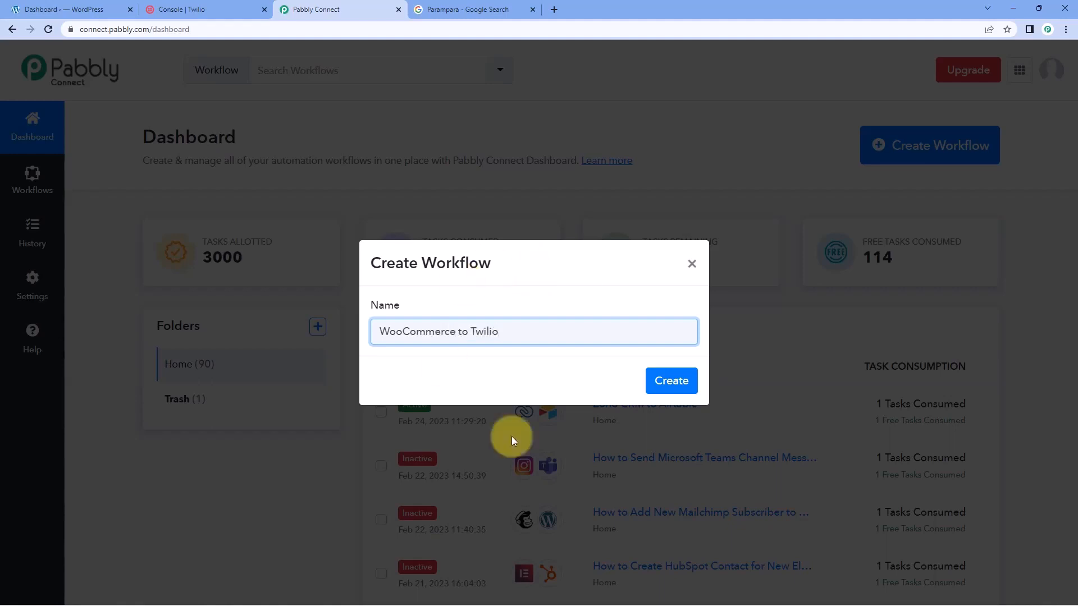
left_click(683, 387)
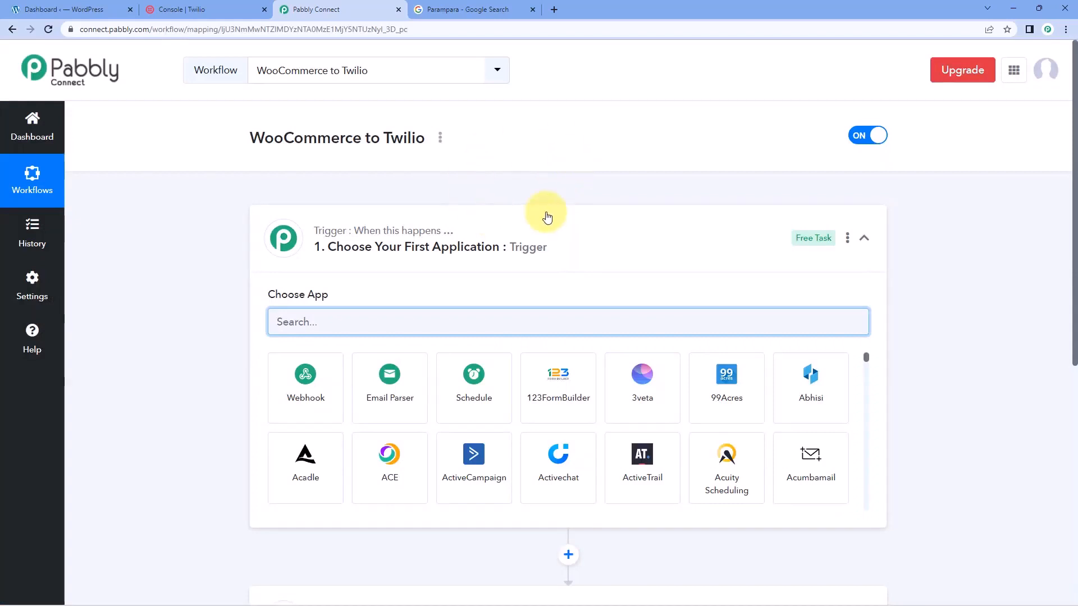
Expand the new workflow's trigger step to show its application choices
left_click(545, 215)
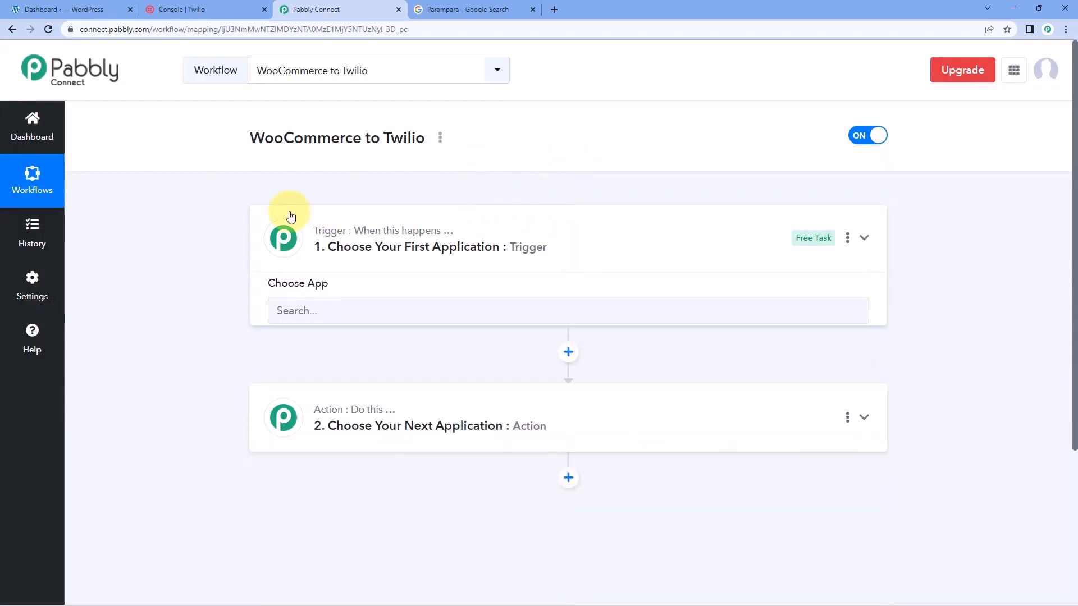
scroll(200, 235, "down", 1)
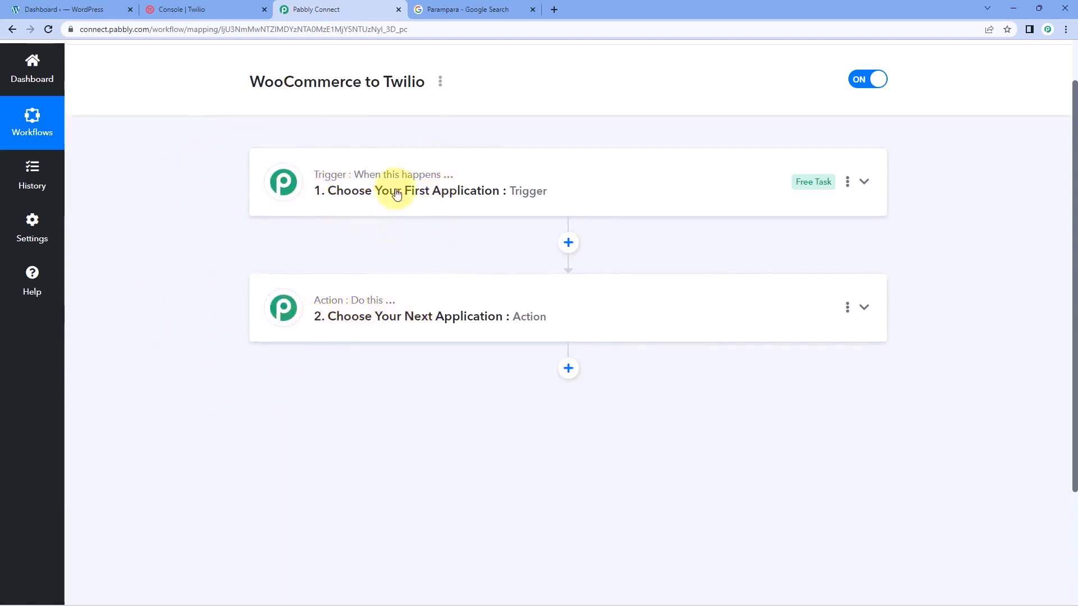
left_click(490, 163)
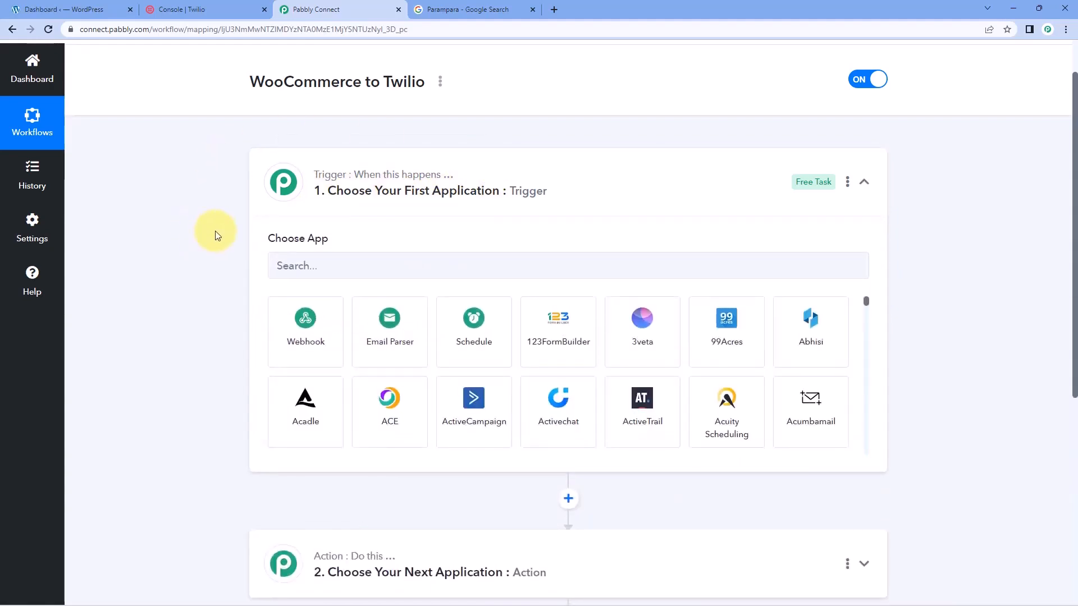
Review the WordPress dashboard, the Twilio console and the Parampara Google page, and return to the Pabbly Connect workflow
left_click(84, 9)
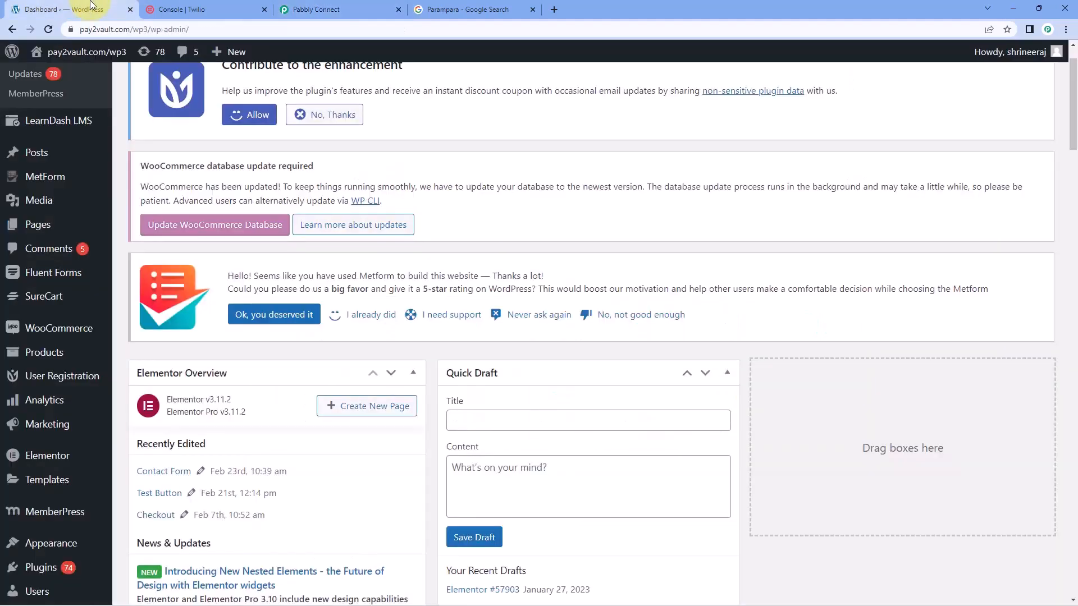
scroll(342, 166, "up", 1)
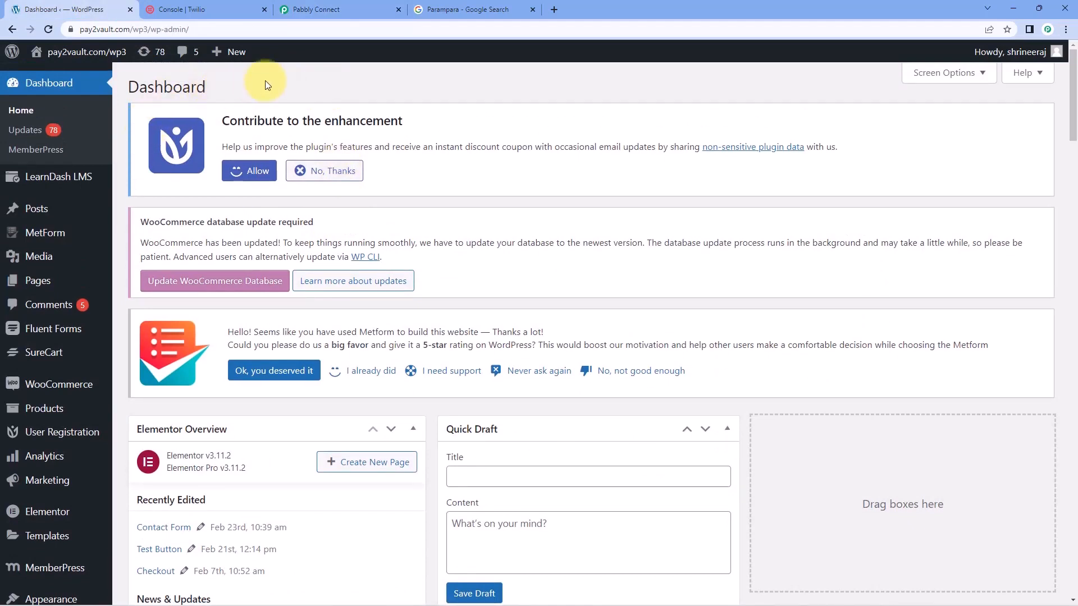
left_click(337, 9)
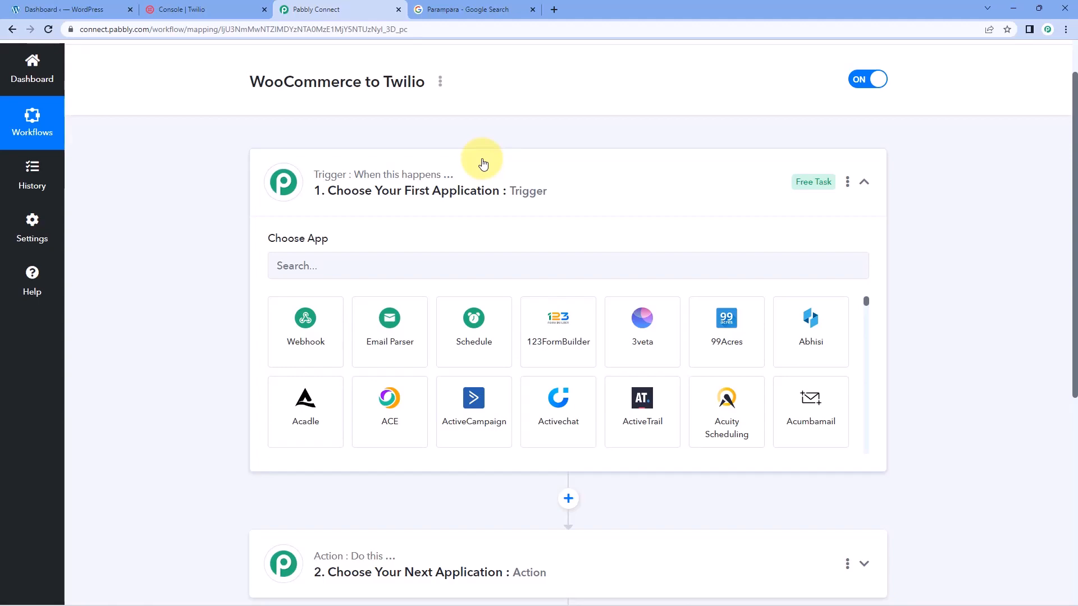
left_click(213, 10)
left_click(357, 9)
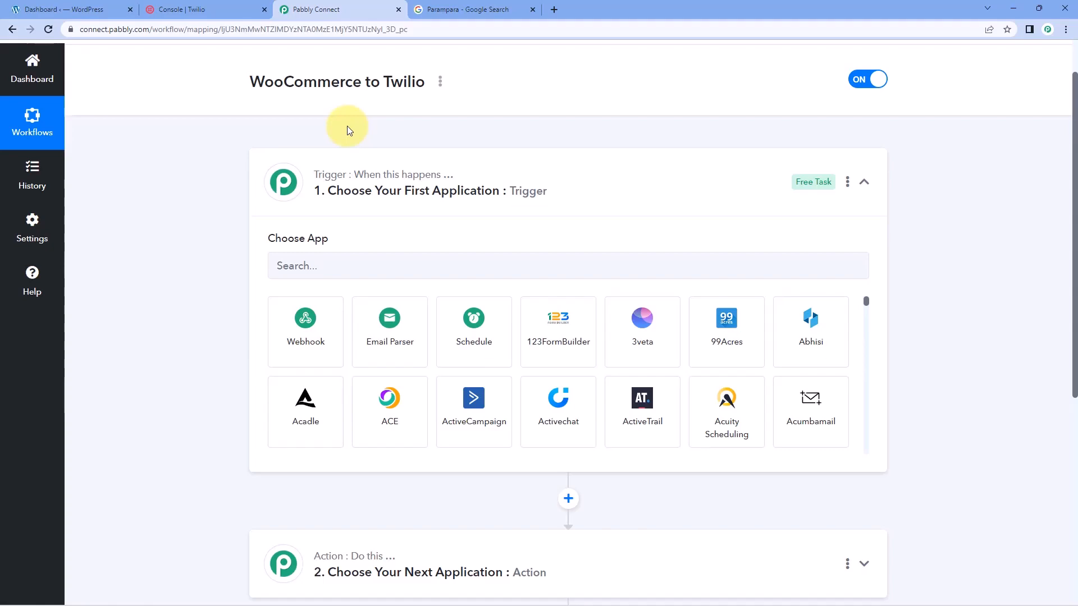
left_click(500, 9)
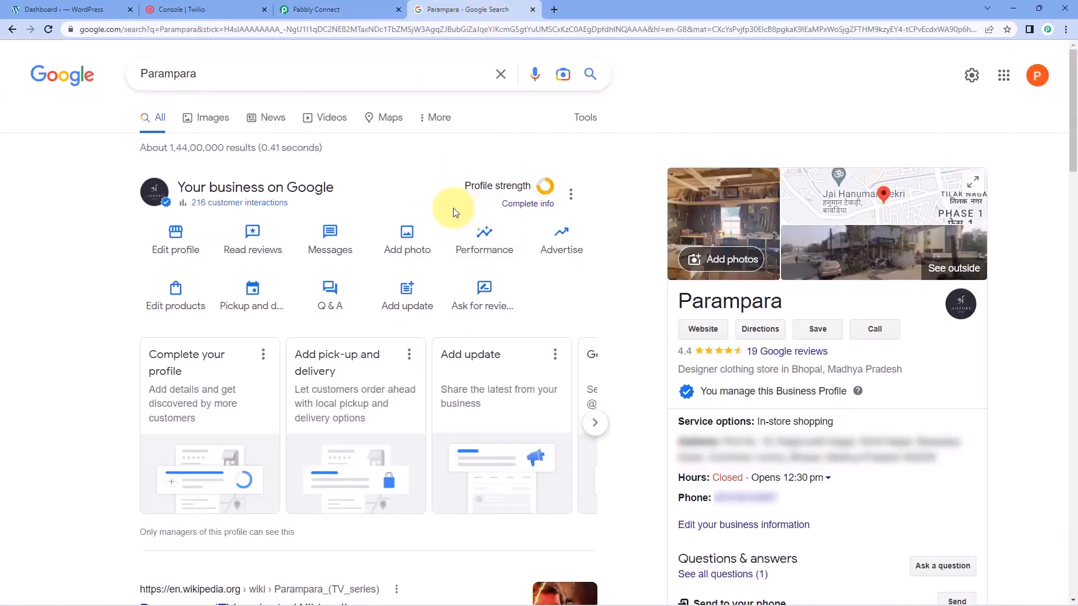
left_click(359, 9)
Find WooCommerce among the applications and choose it as the workflow's trigger app
scroll(171, 135, "down", 1)
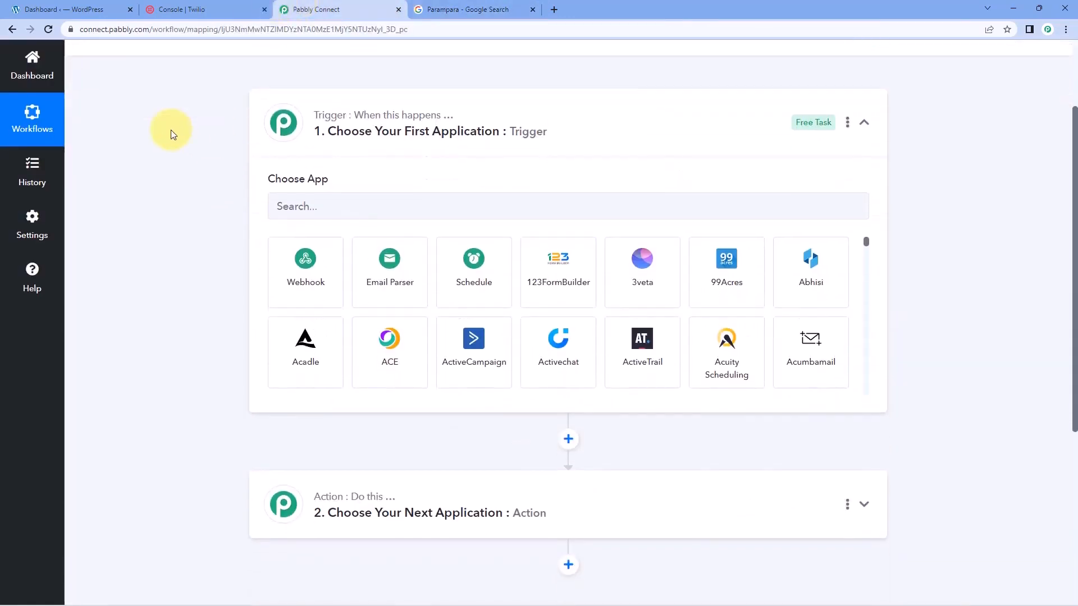
scroll(171, 134, "down", 1)
left_click(329, 152)
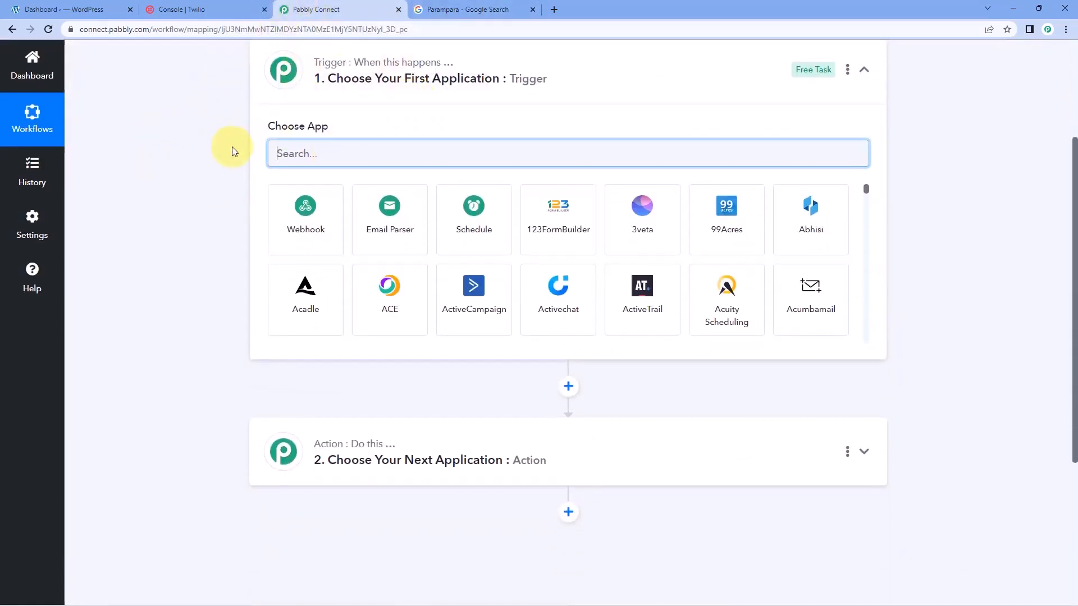
type("WooCommer")
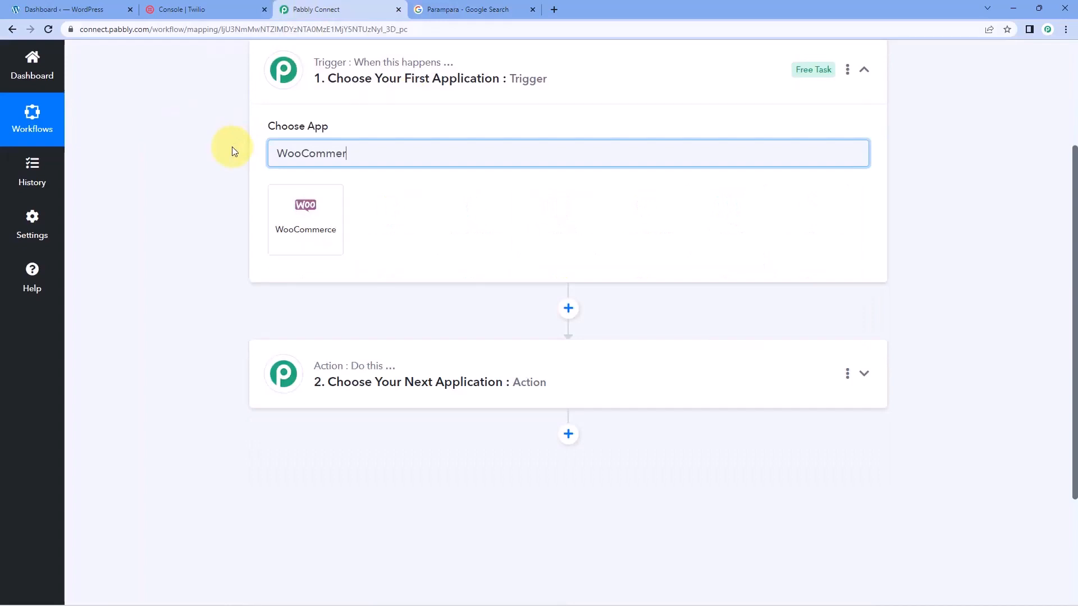
type("ce")
left_click(323, 201)
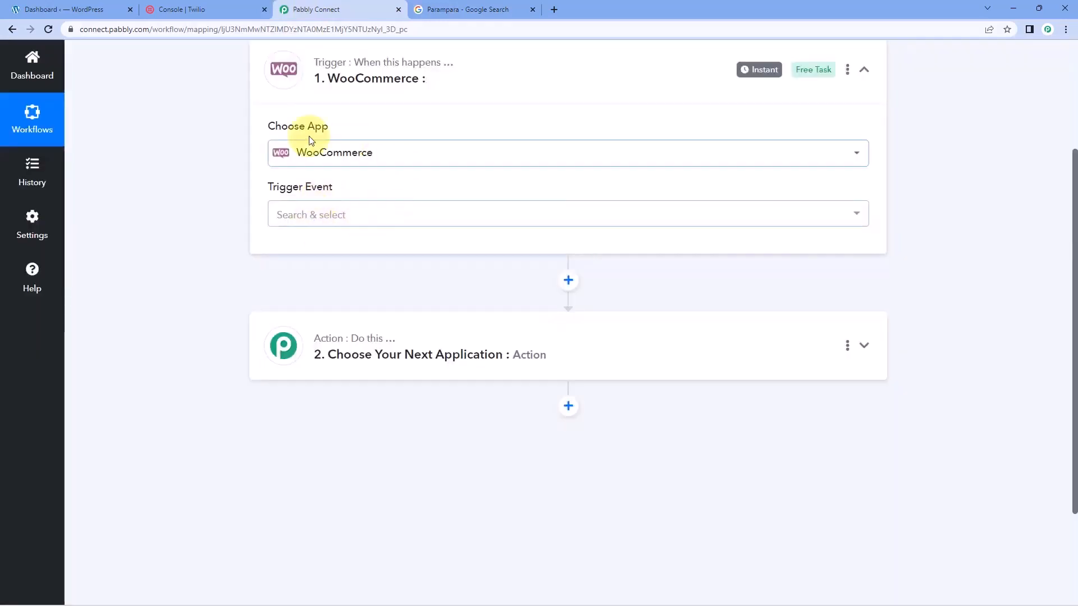
Set the trigger event to New Order Created, read the webhook setup instructions and copy the webhook URL
left_click(378, 213)
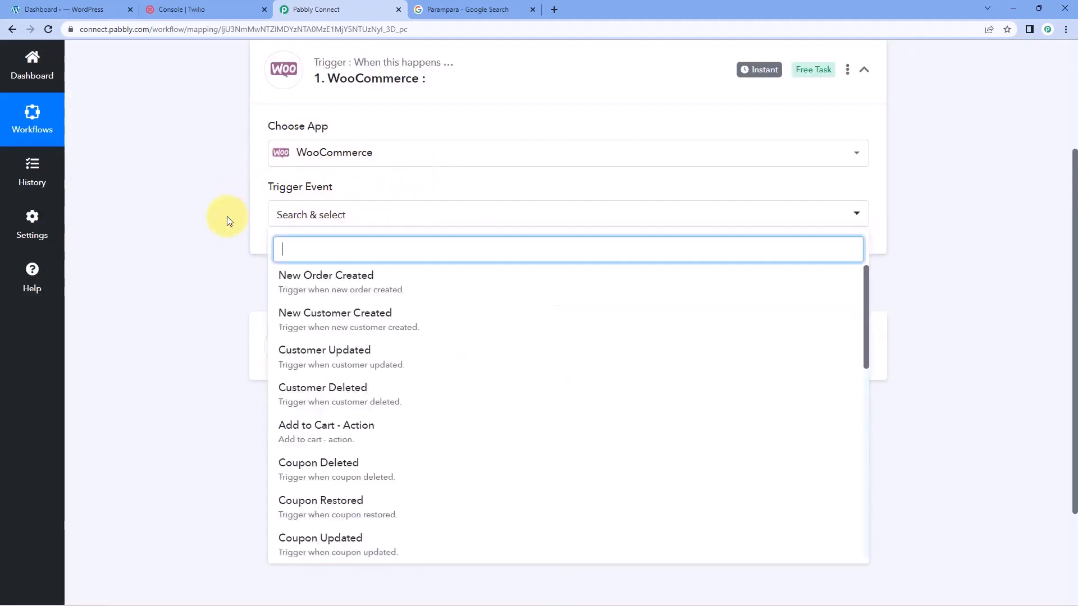
scroll(227, 221, "down", 1)
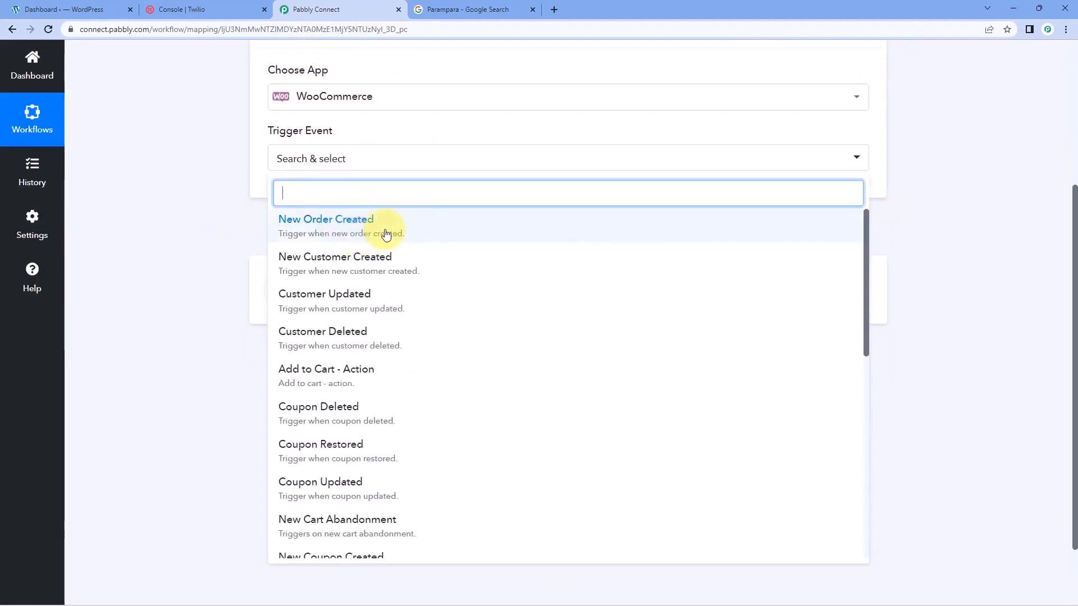
left_click(387, 234)
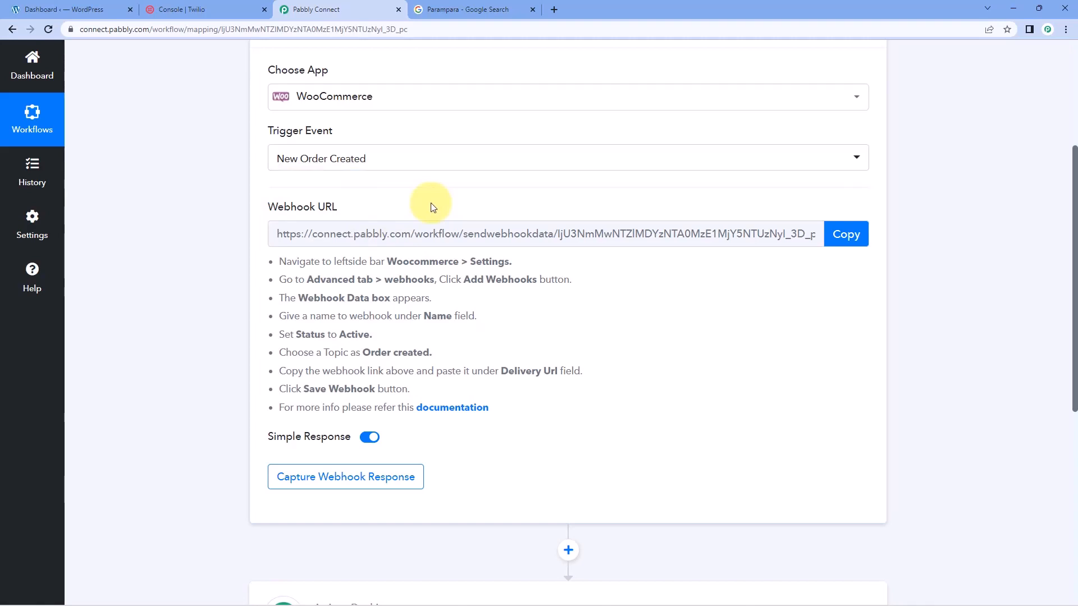
left_click_drag(279, 264, 498, 399)
left_click(576, 340)
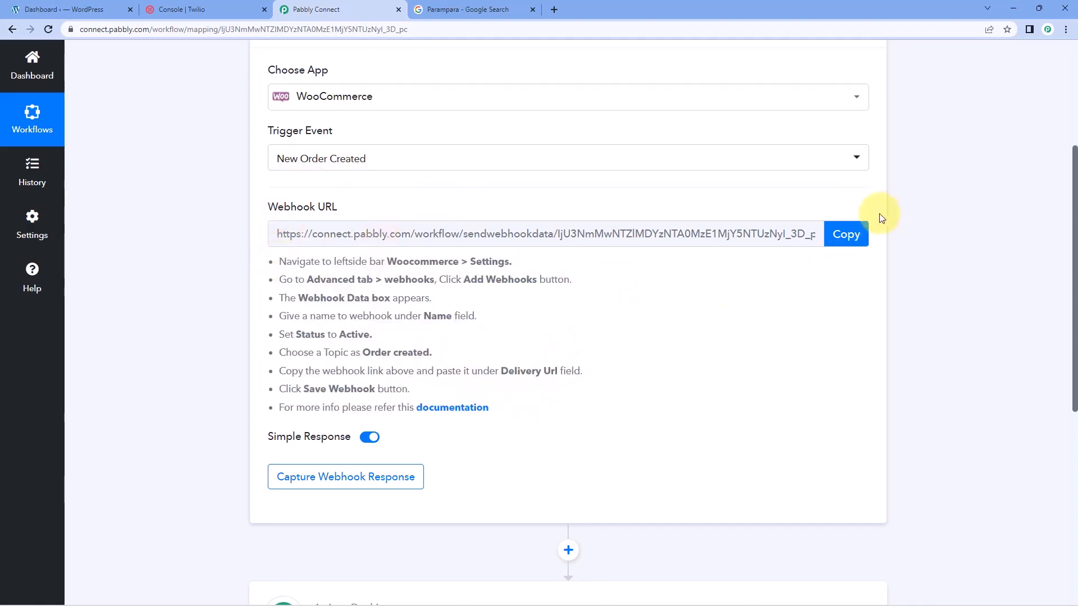
left_click(848, 233)
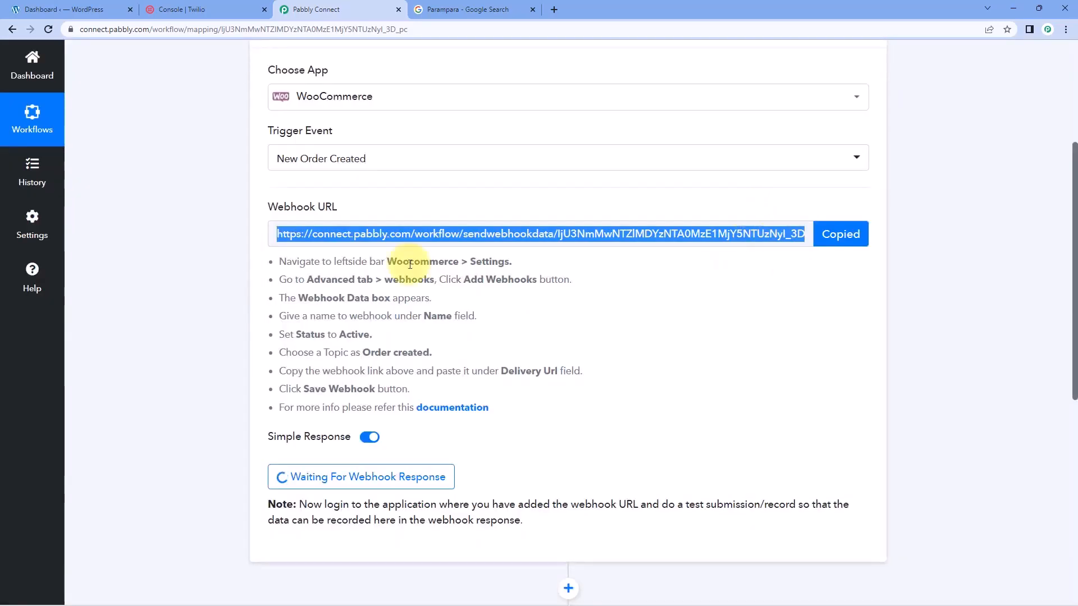
Switch to the WordPress admin and open the Webhooks section of WooCommerce's advanced settings
left_click(66, 6)
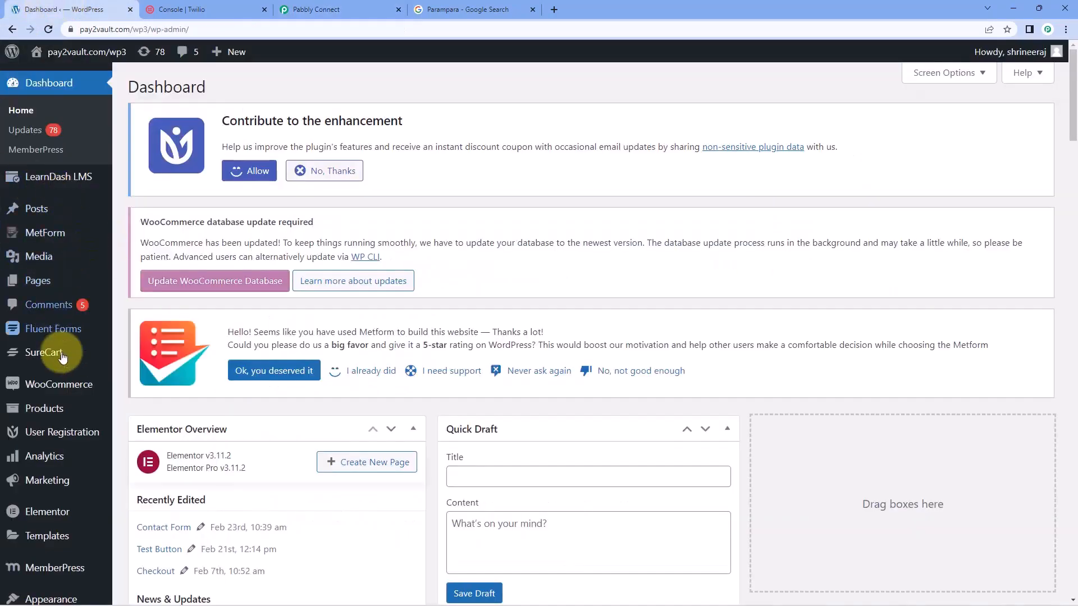
mouse_move(75, 392)
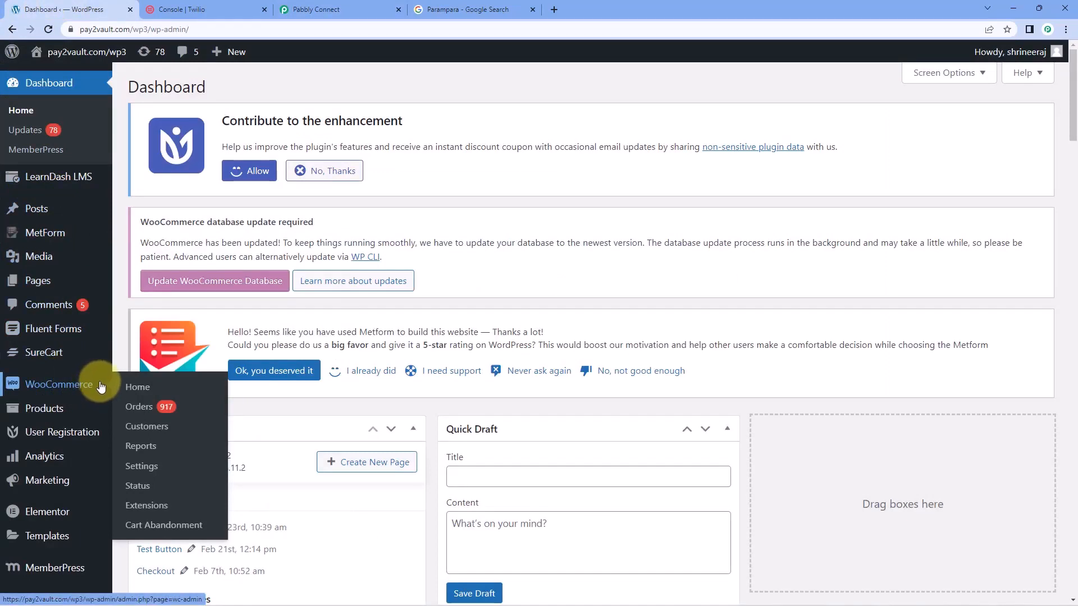
left_click(159, 468)
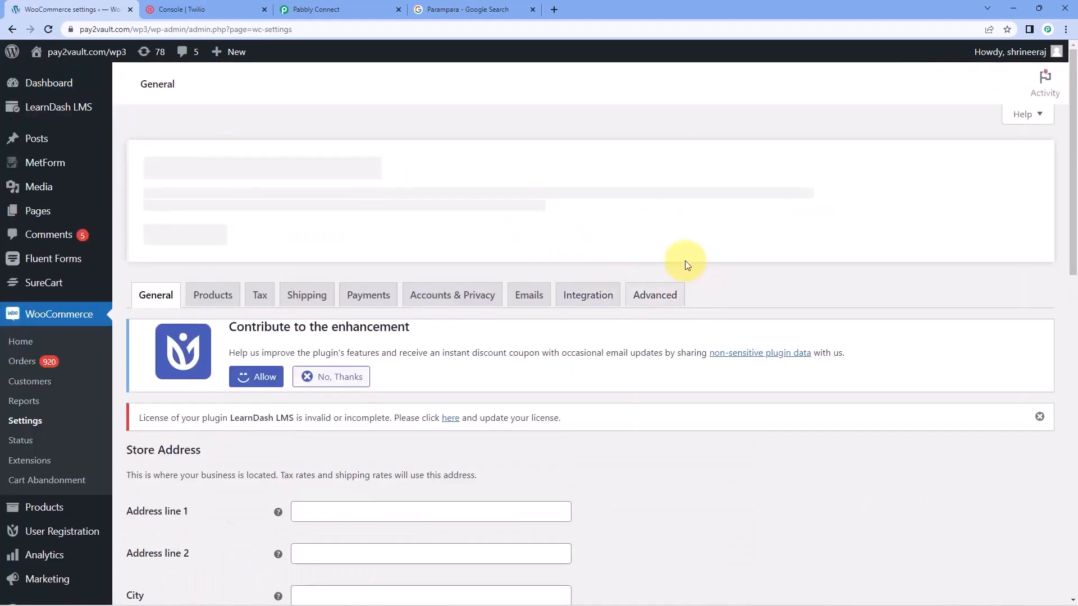
left_click(655, 302)
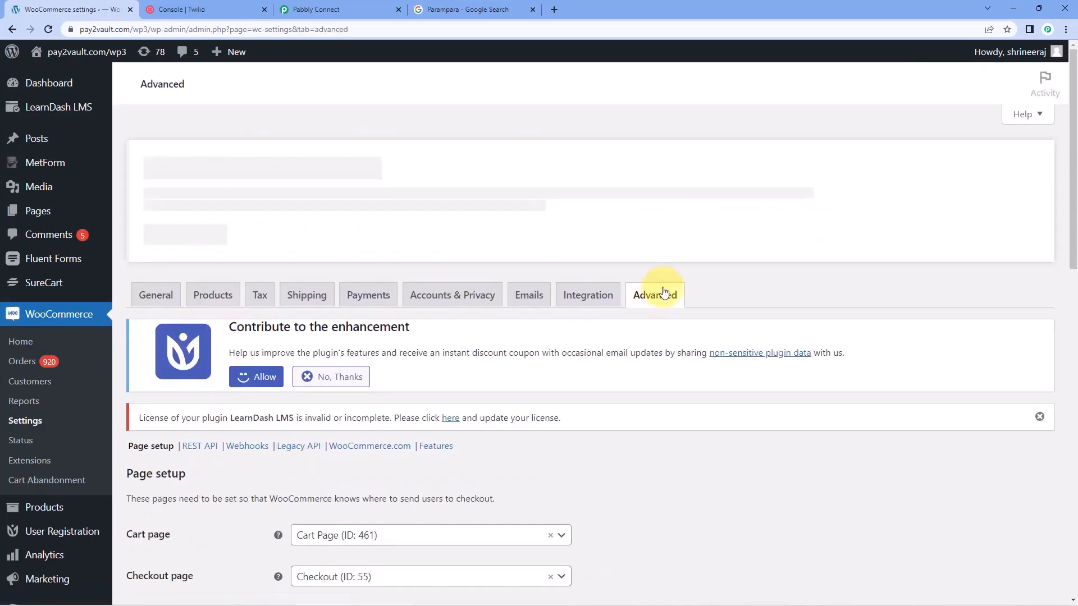
scroll(317, 341, "down", 1)
scroll(317, 341, "down", 3)
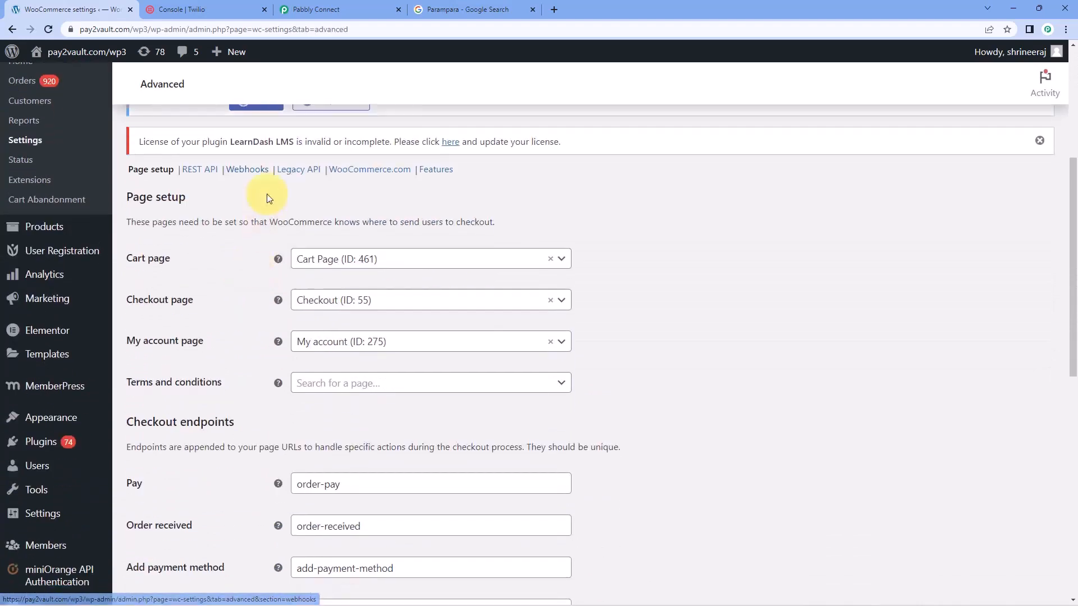
left_click(250, 173)
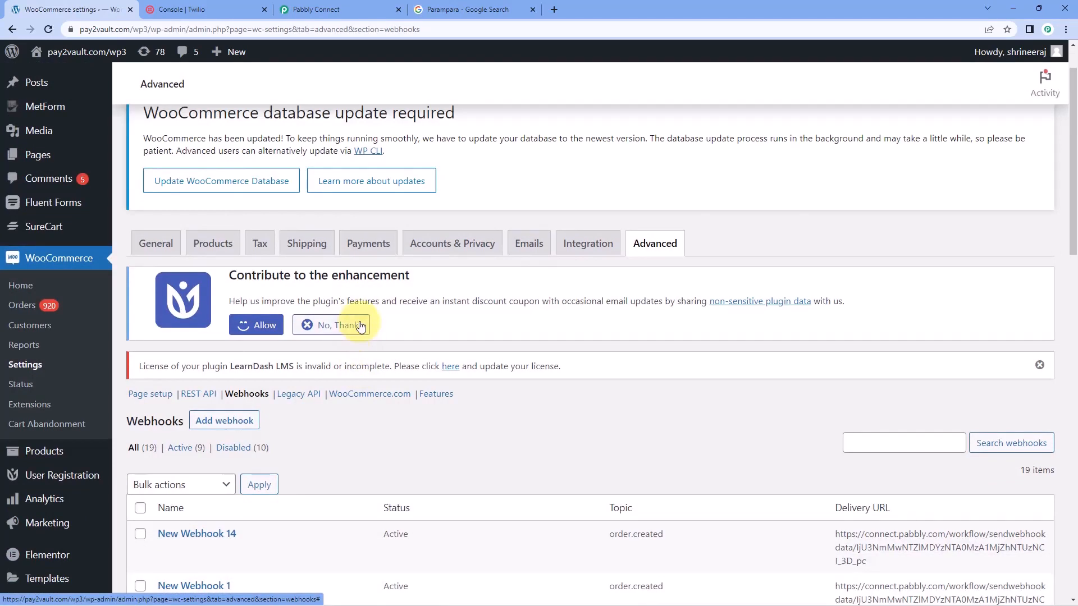
Dismiss the plugin data-sharing and LearnDash LMS license notices and look through the existing webhooks
left_click(354, 320)
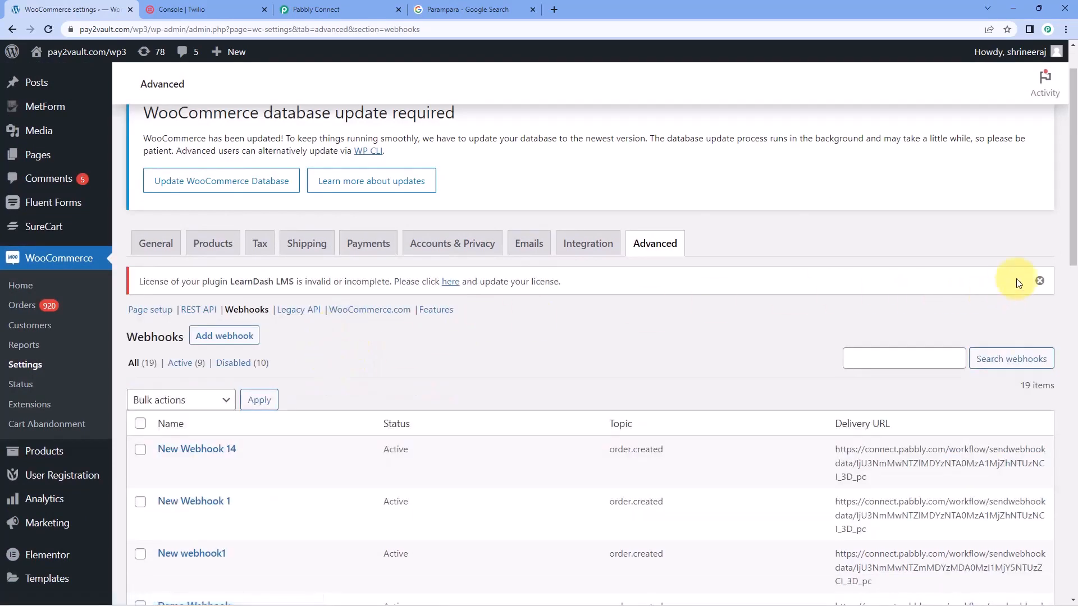
left_click(1040, 281)
scroll(523, 265, "down", 7)
scroll(530, 258, "down", 4)
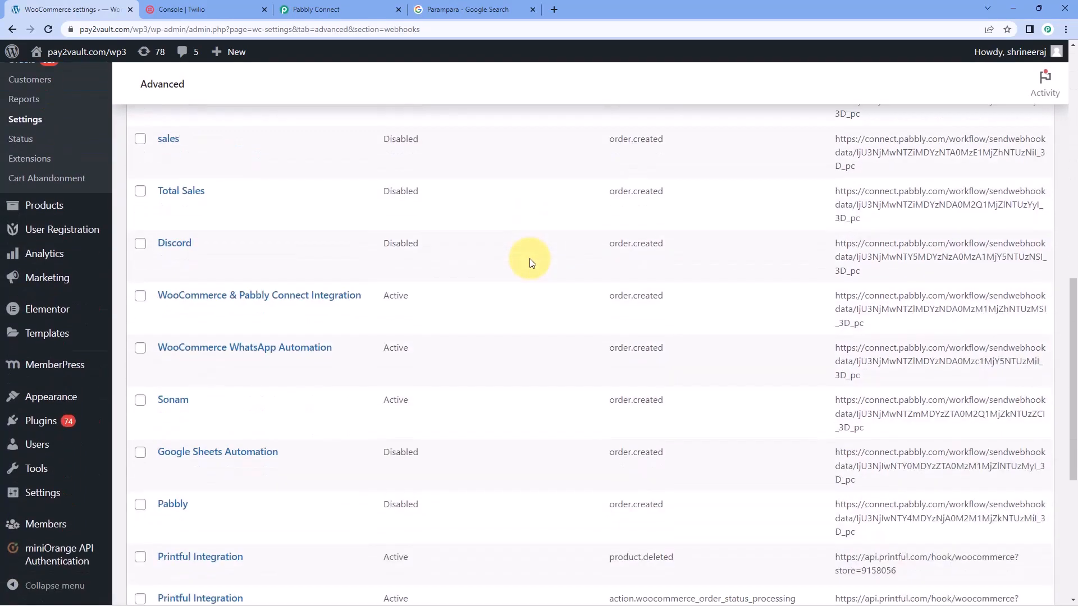
scroll(530, 258, "up", 7)
scroll(493, 264, "up", 2)
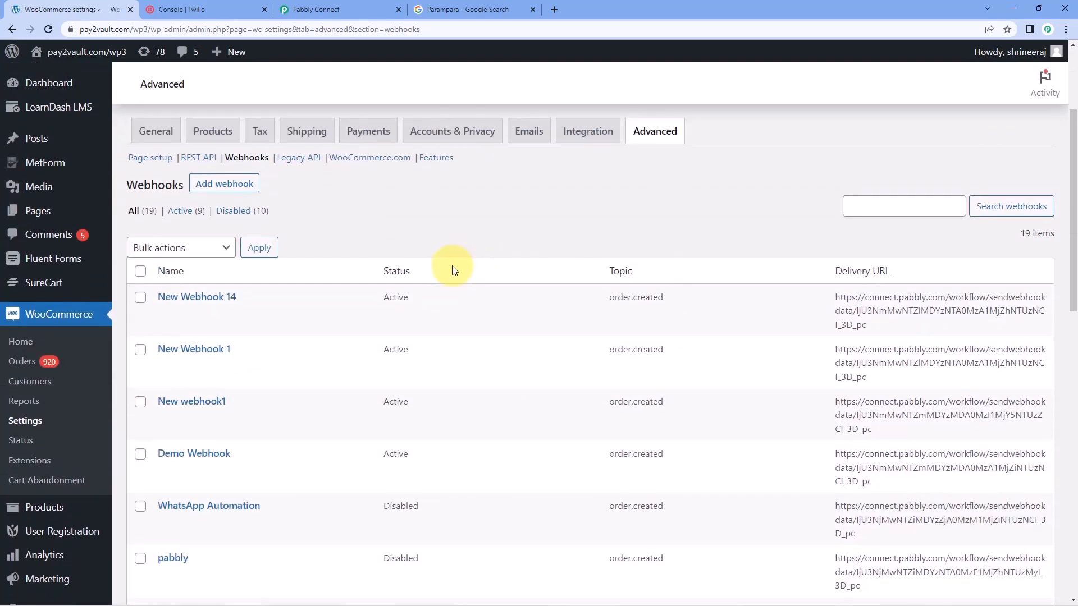
Add a new webhook and name it "Test Webhook"
left_click(250, 183)
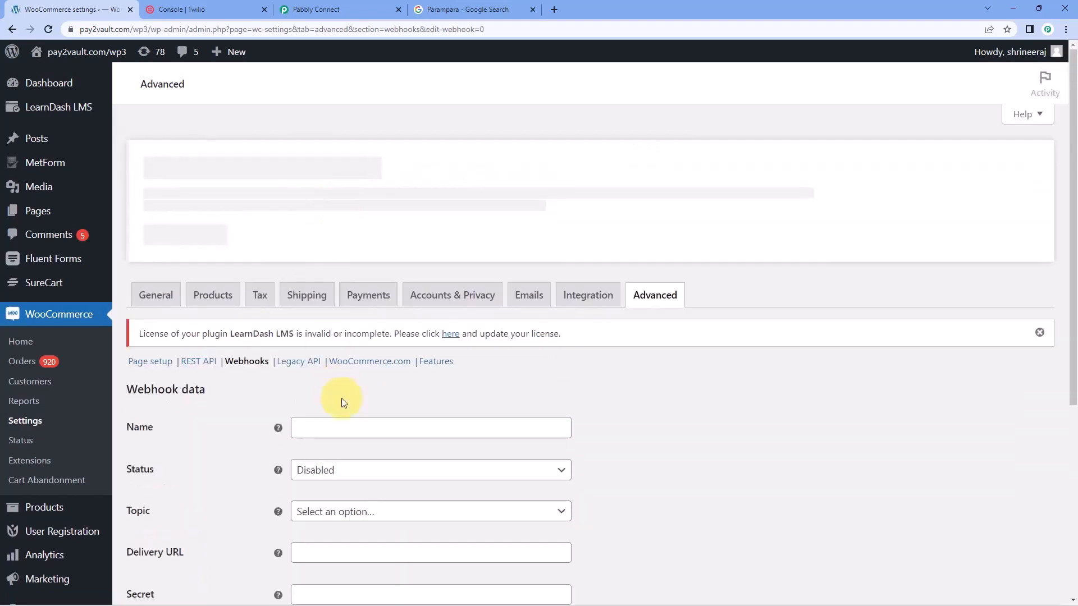
scroll(281, 322, "down", 2)
scroll(260, 277, "down", 2)
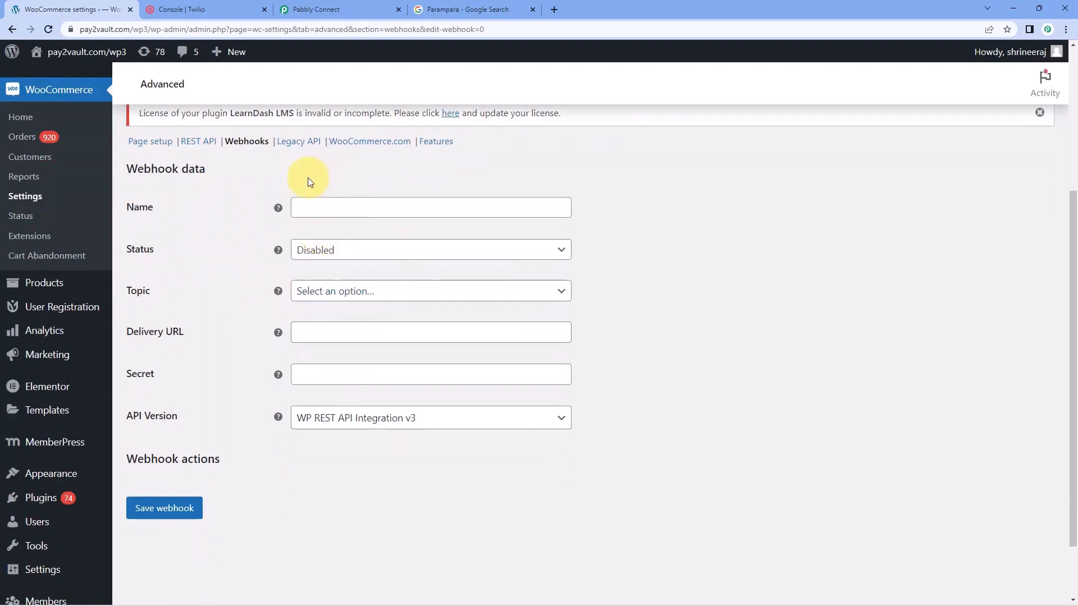
scroll(307, 177, "down", 1)
left_click(383, 153)
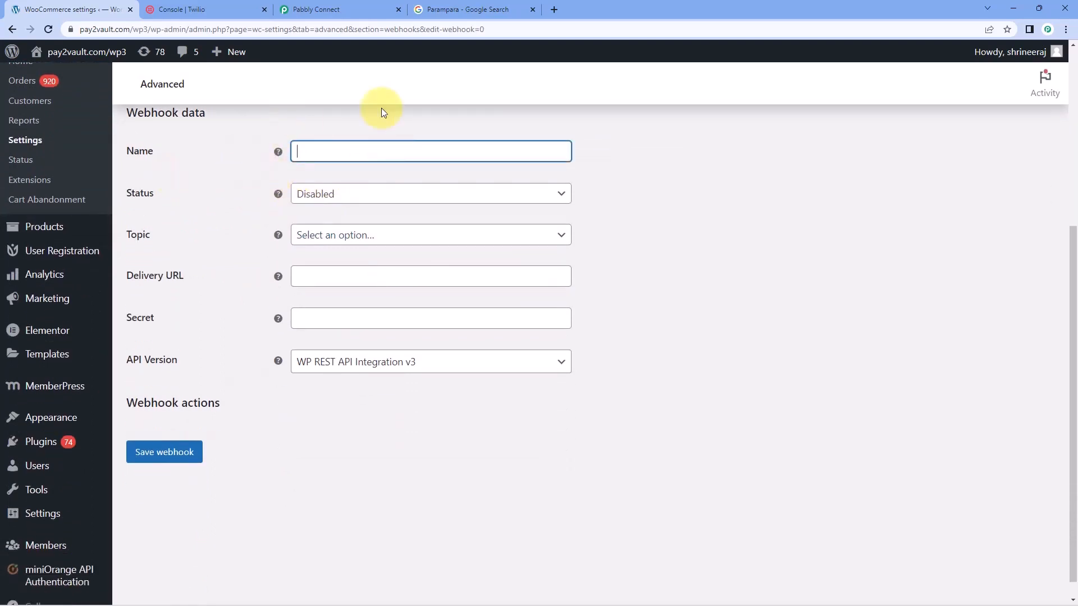
type("Test webhooks")
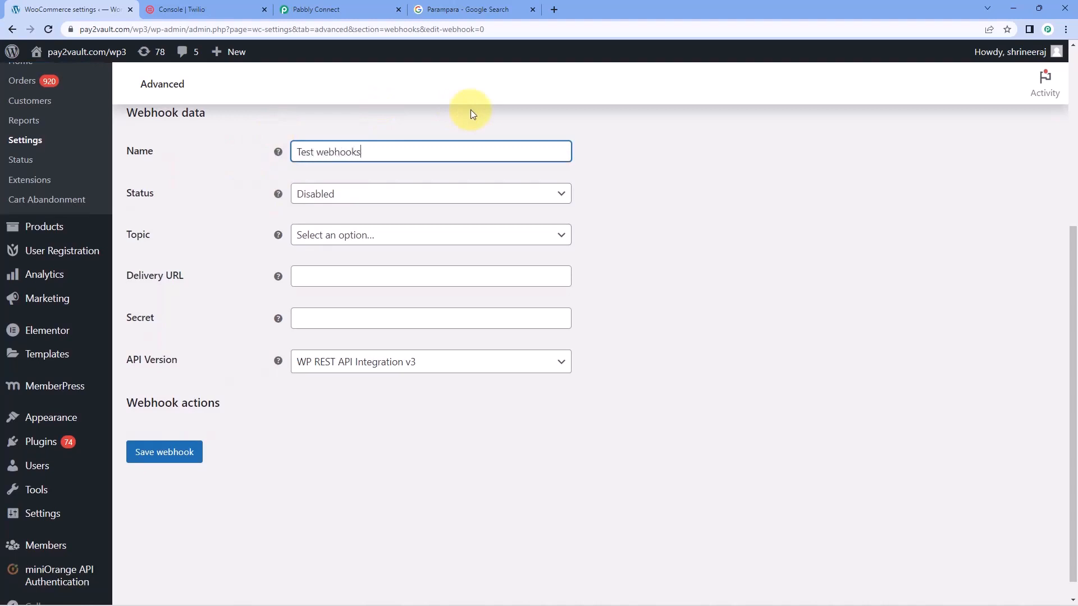
left_click(324, 149)
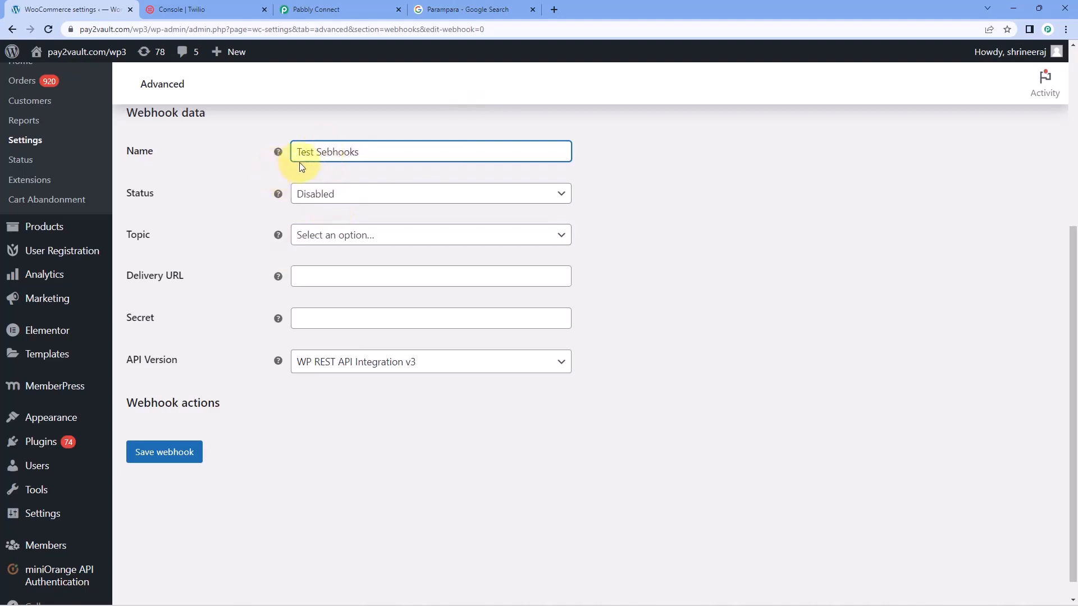
key("BackSpace")
type("W")
left_click(388, 147)
key("BackSpace")
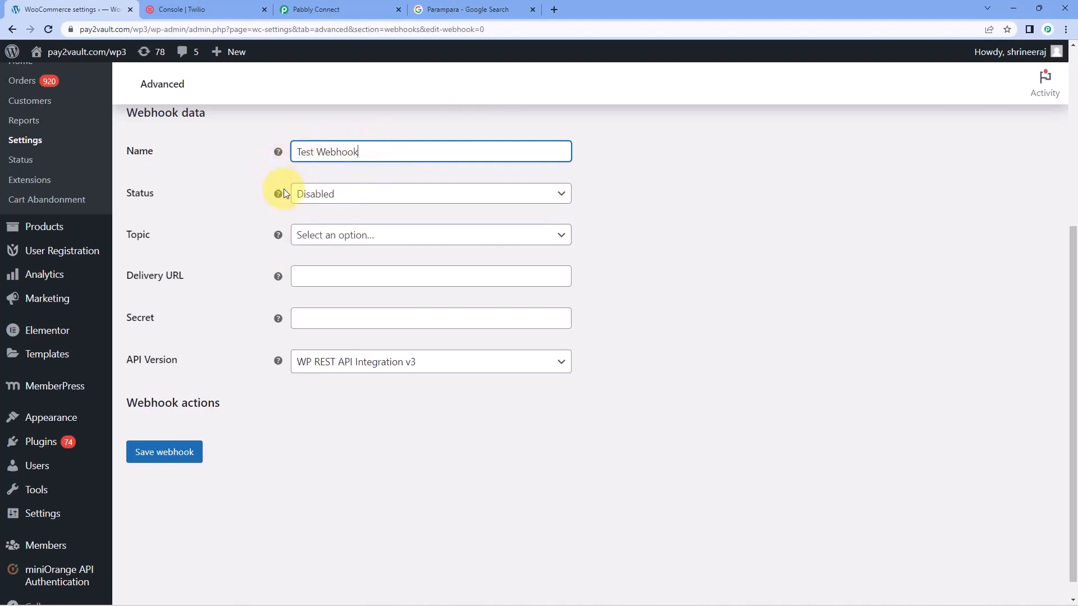
Set the webhook's status to Active and its topic to Order created, checking the topic against the Pabbly Connect instructions
left_click(365, 196)
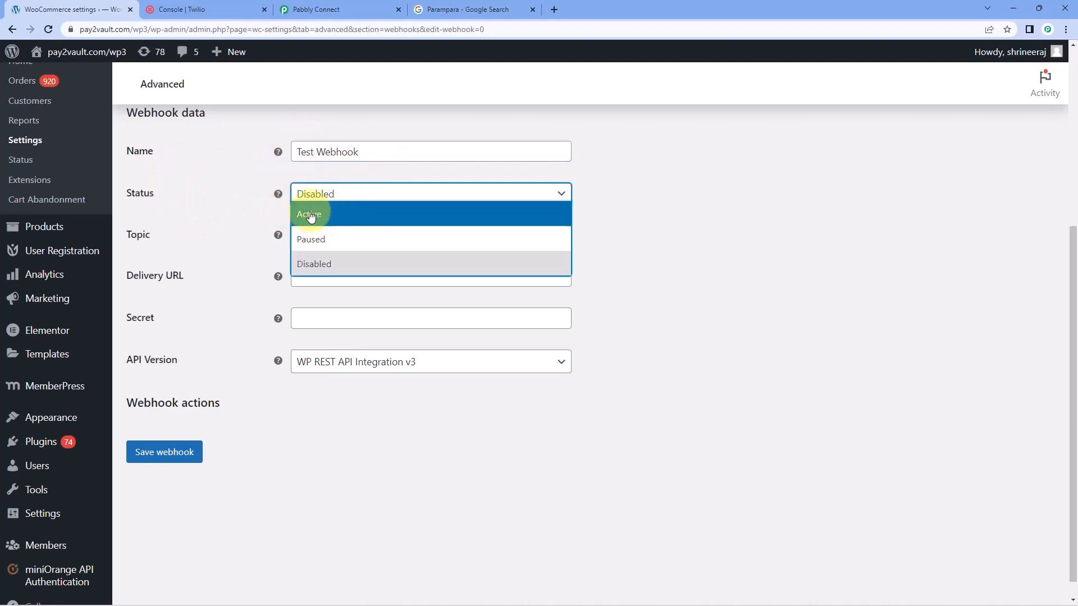
left_click(326, 212)
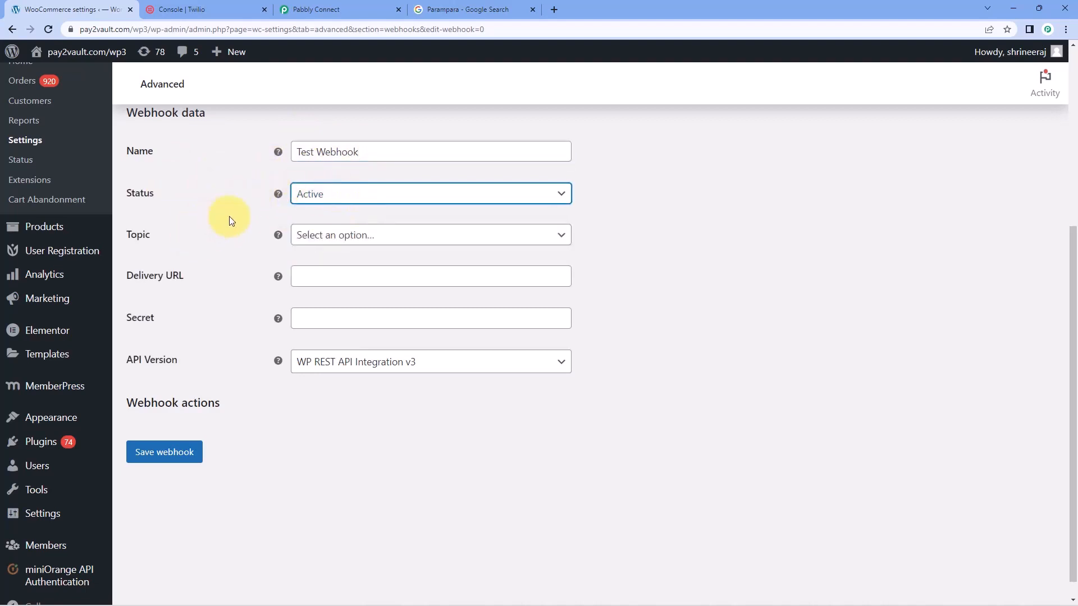
left_click(401, 236)
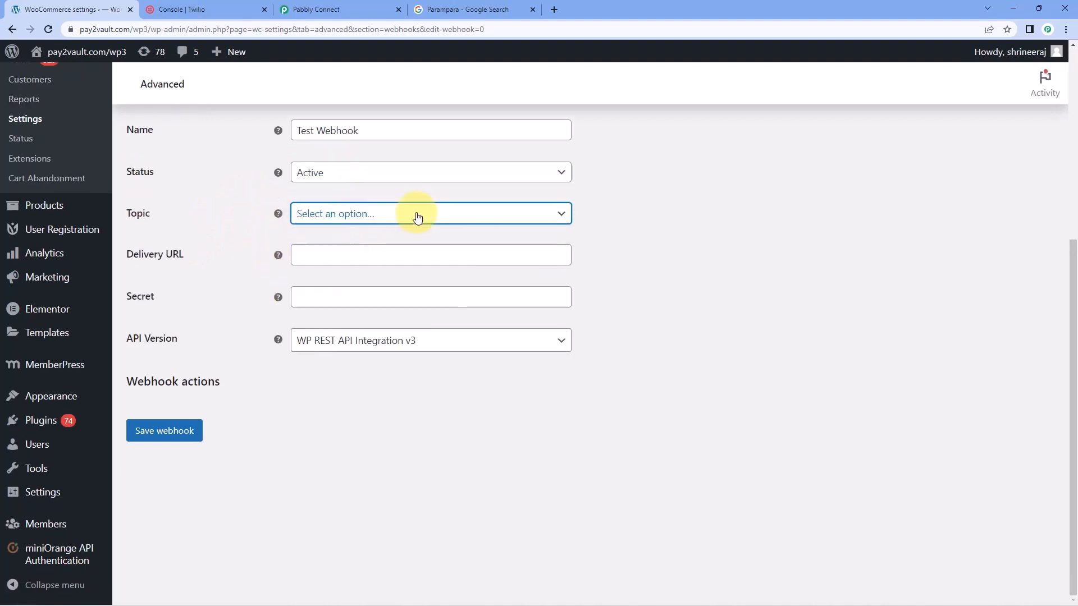
scroll(408, 281, "down", 2)
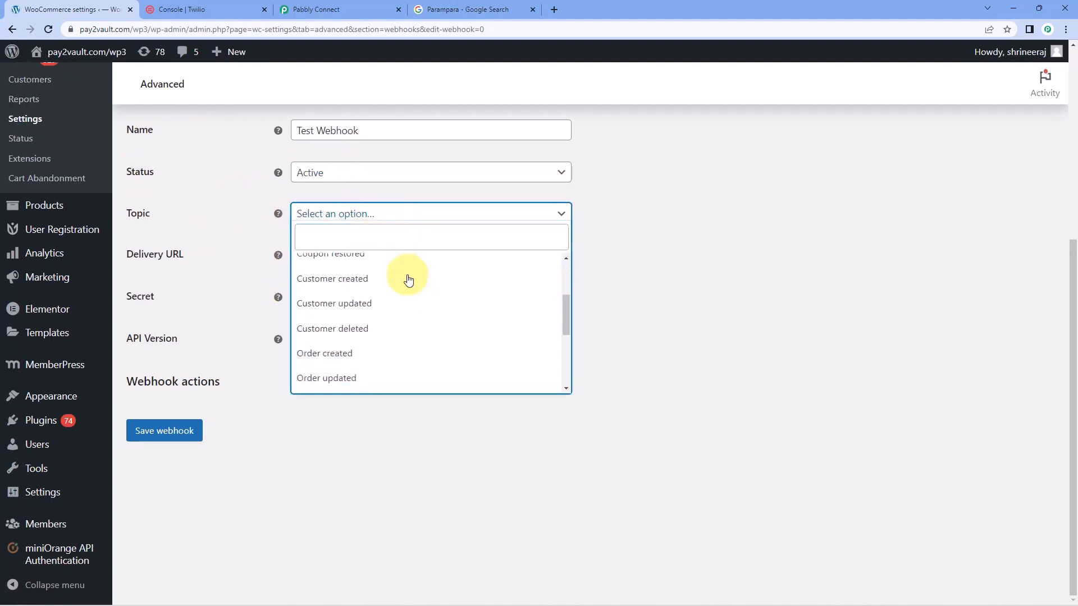
scroll(408, 281, "down", 2)
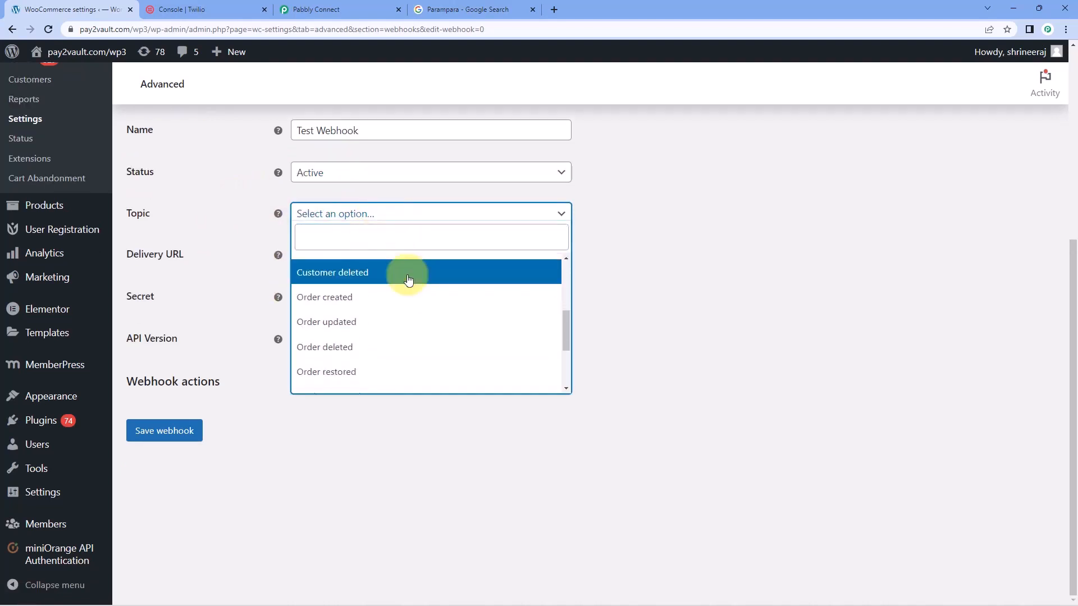
scroll(408, 279, "down", 2)
scroll(387, 275, "up", 2)
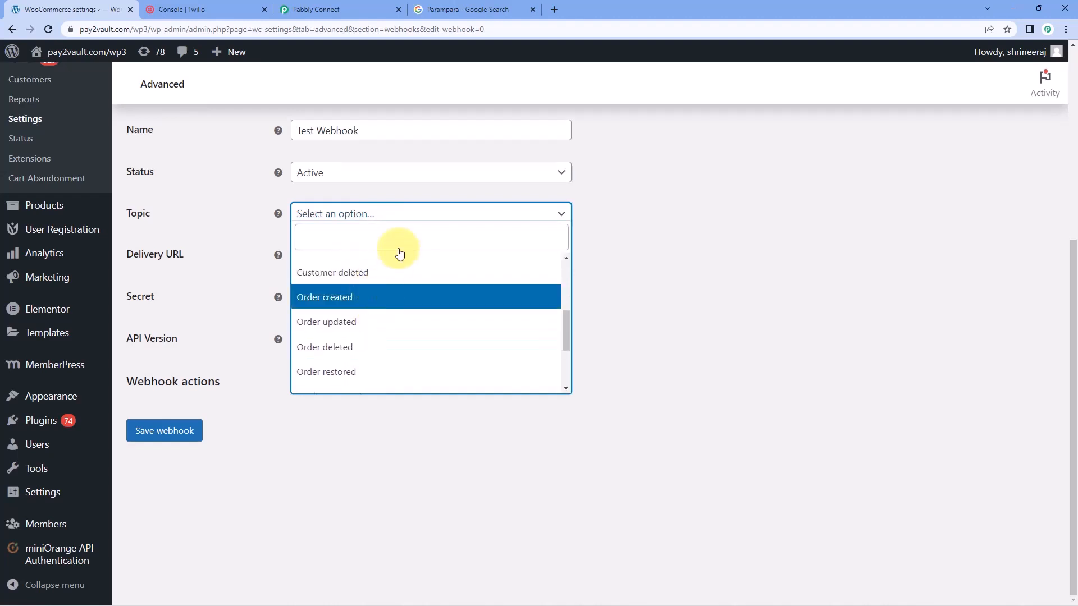
left_click(345, 9)
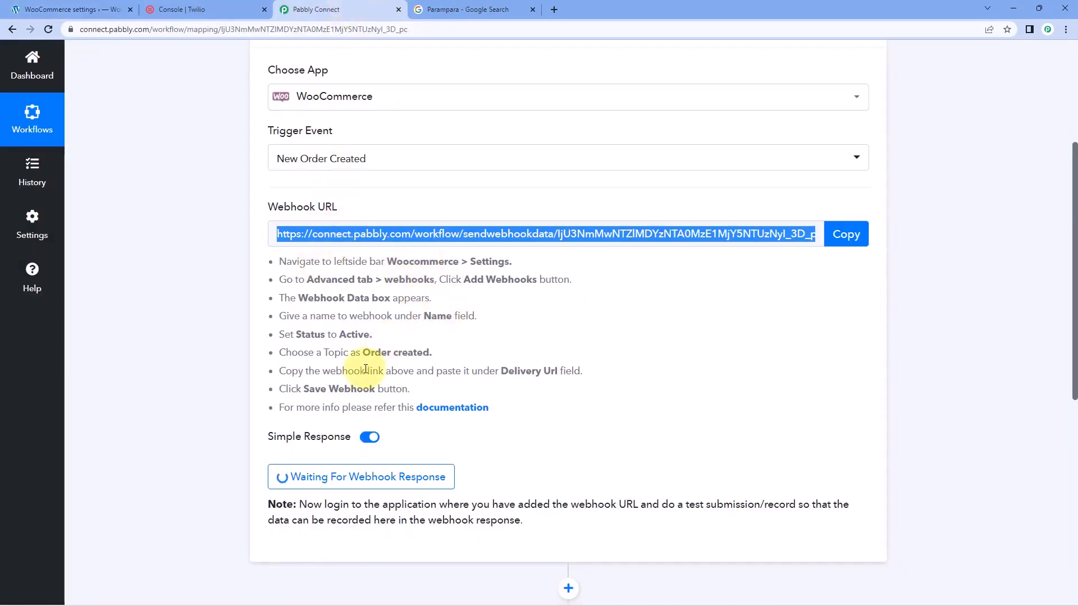
left_click_drag(363, 353, 432, 353)
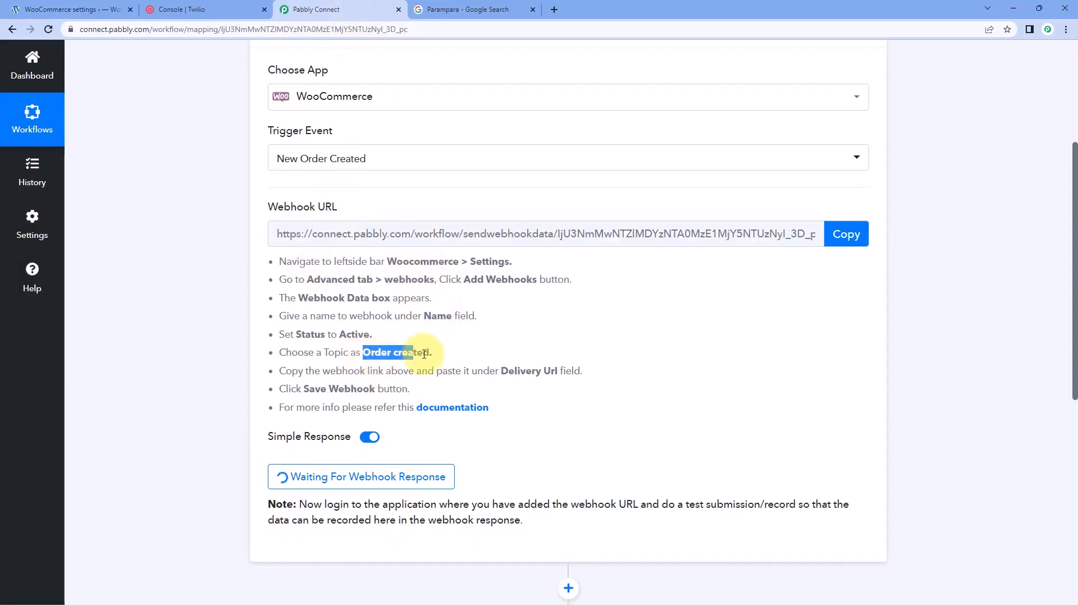
left_click(79, 9)
left_click(342, 300)
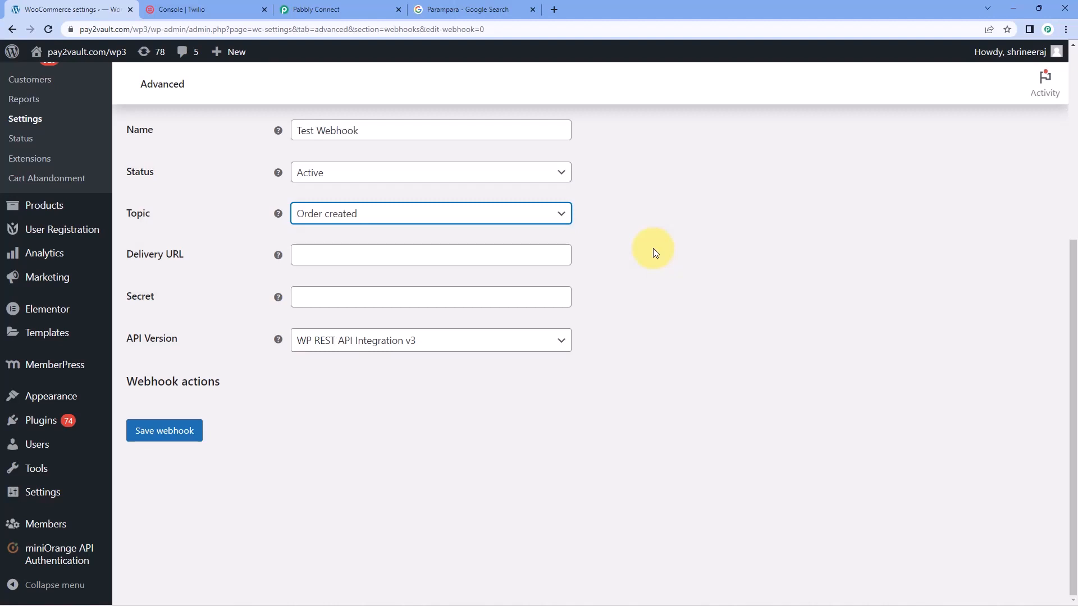
Copy the webhook URL from the Pabbly Connect workflow, paste it as the WooCommerce webhook's delivery URL and save the webhook
left_click(304, 254)
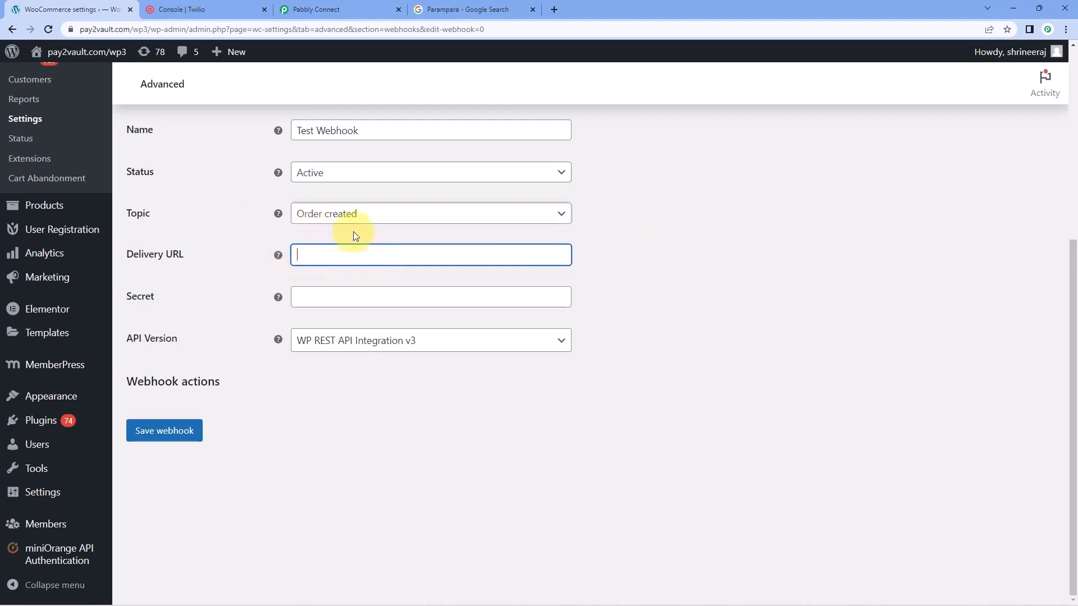
left_click(312, 10)
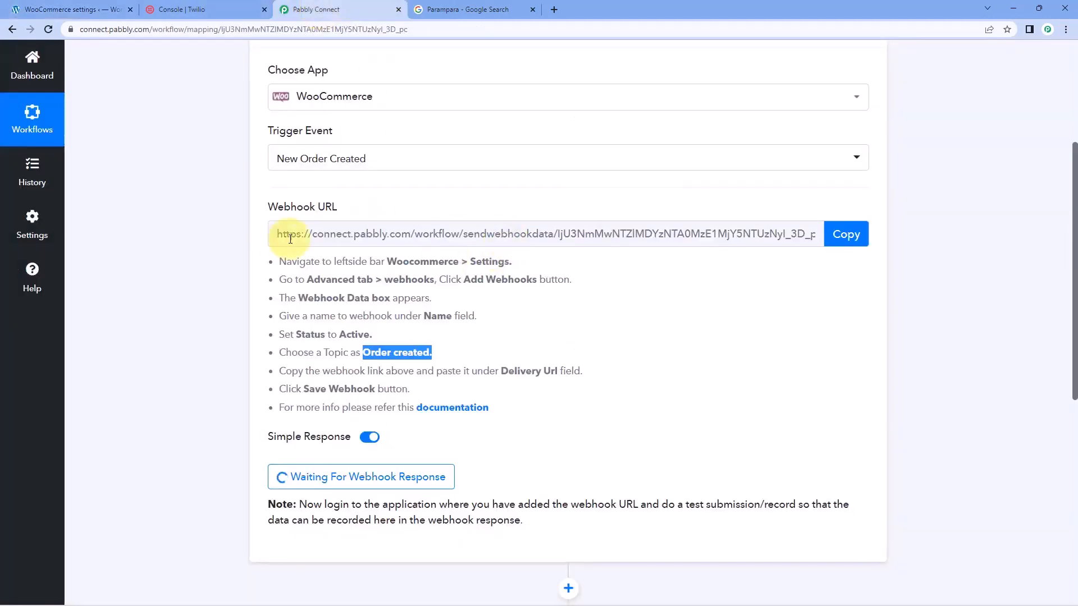
left_click(847, 236)
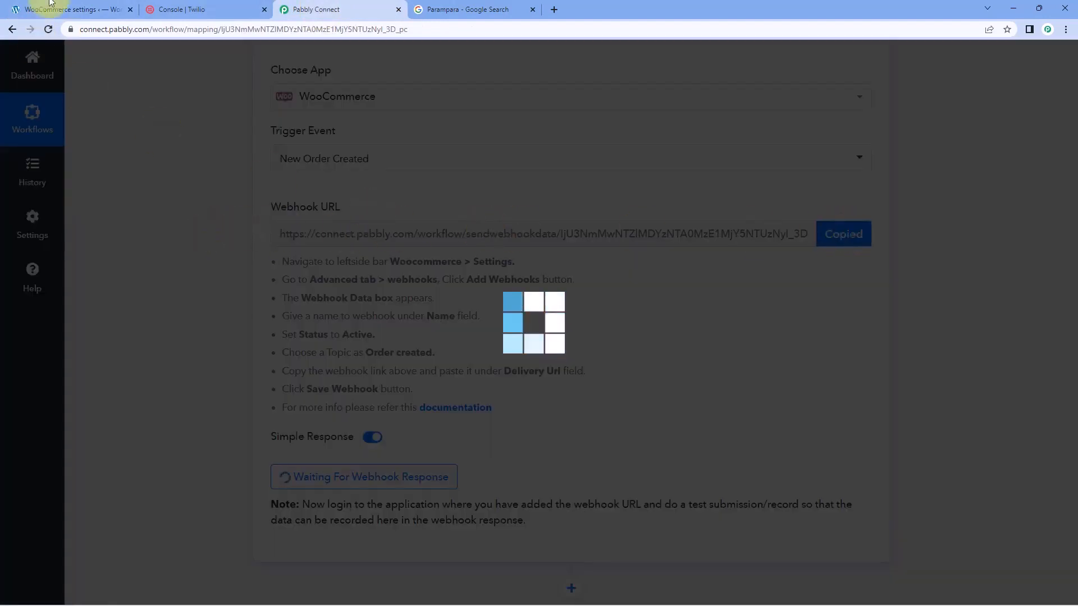
left_click(45, 10)
right_click(318, 256)
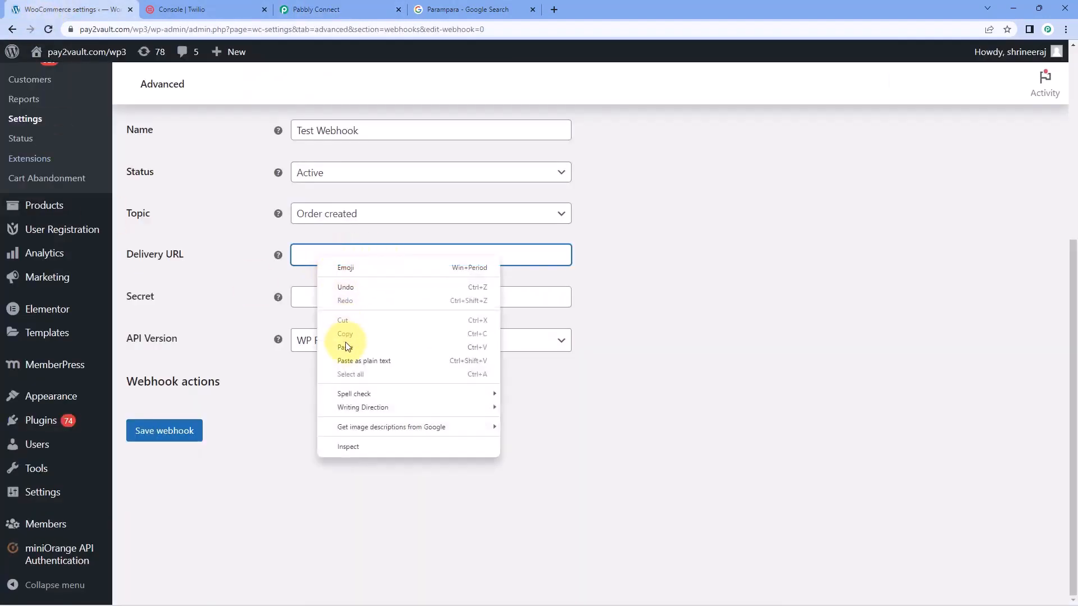
left_click(344, 343)
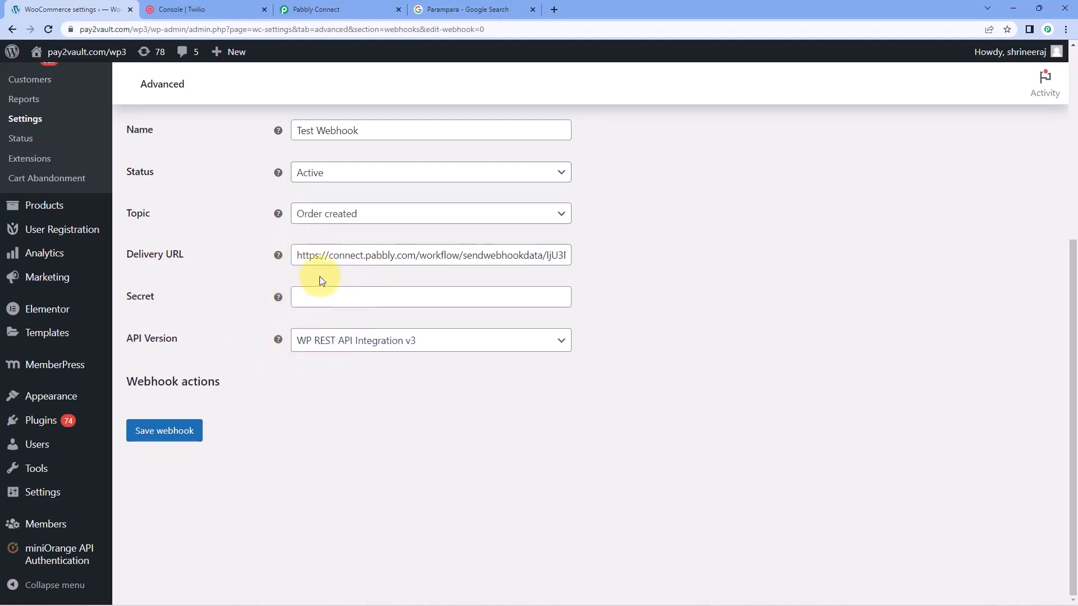
left_click(176, 435)
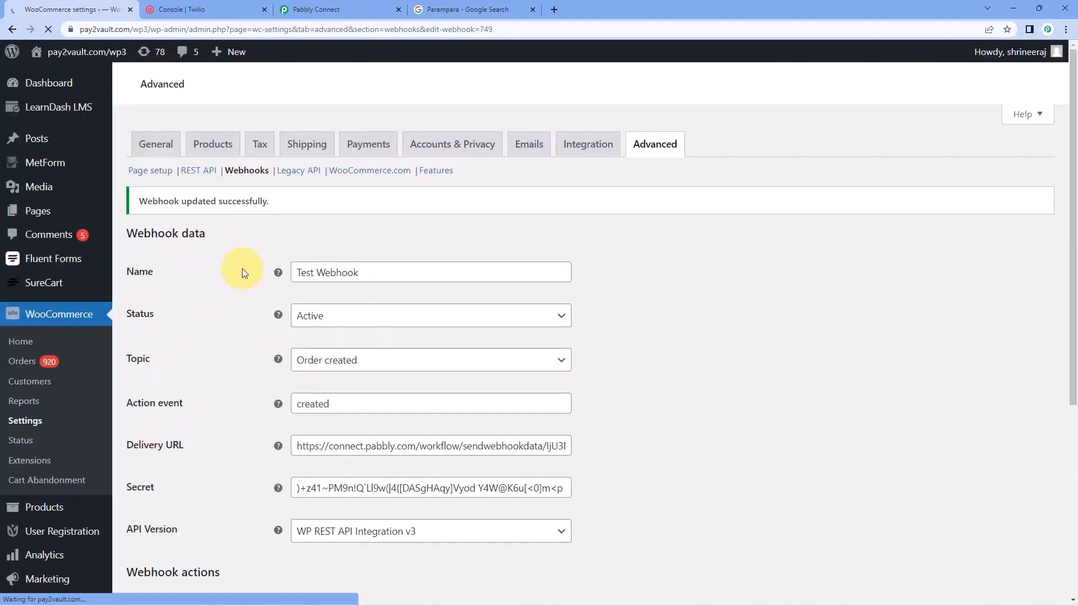
Review the saved webhook's data in WooCommerce and the webhook response received in the Pabbly Connect workflow
scroll(248, 315, "down", 3)
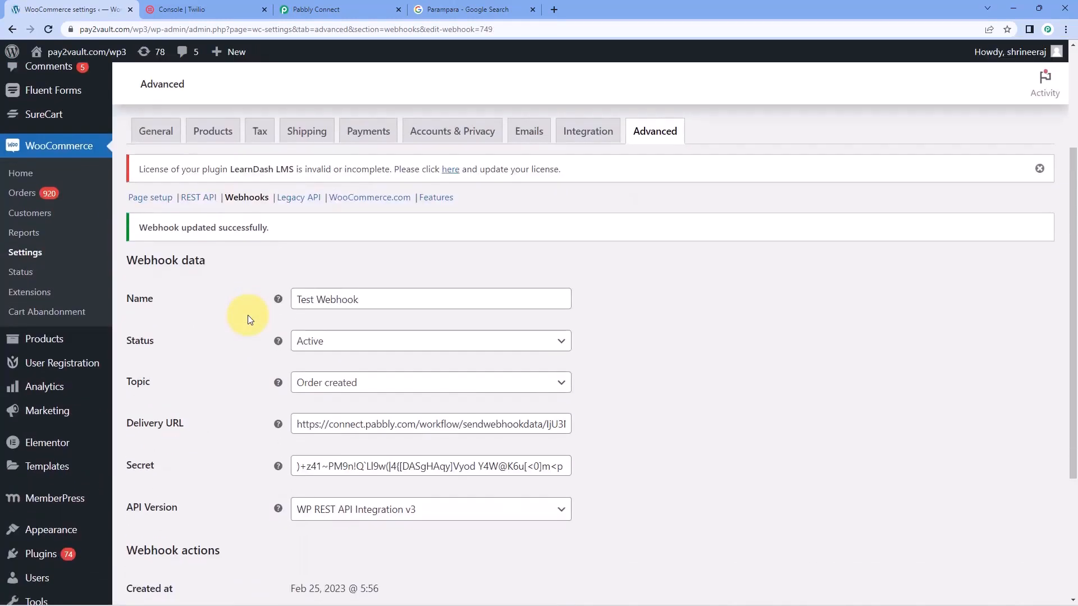
scroll(248, 317, "down", 1)
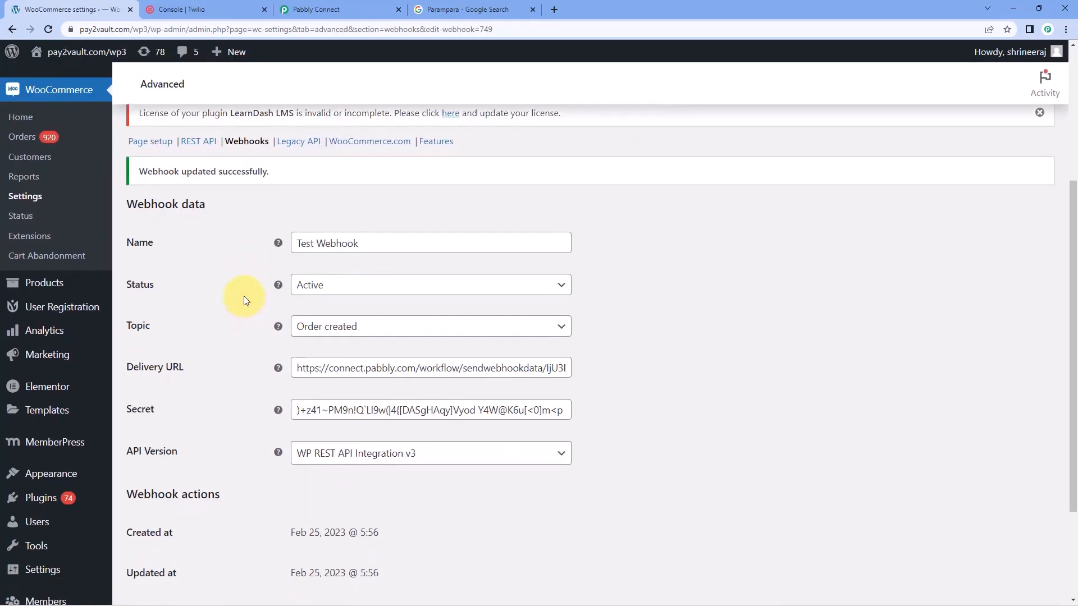
left_click(337, 10)
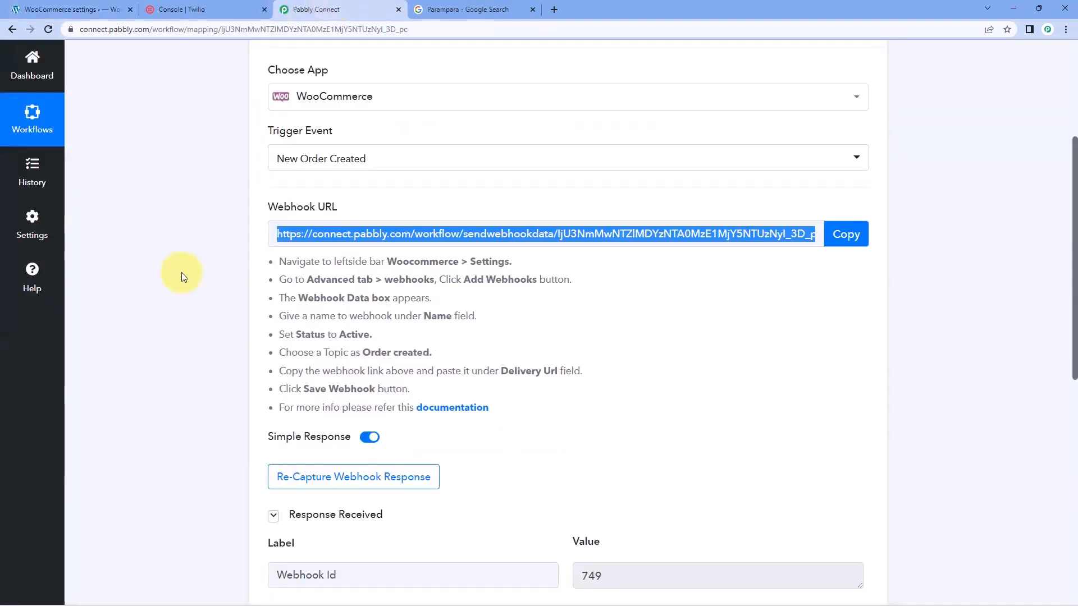
scroll(181, 272, "down", 1)
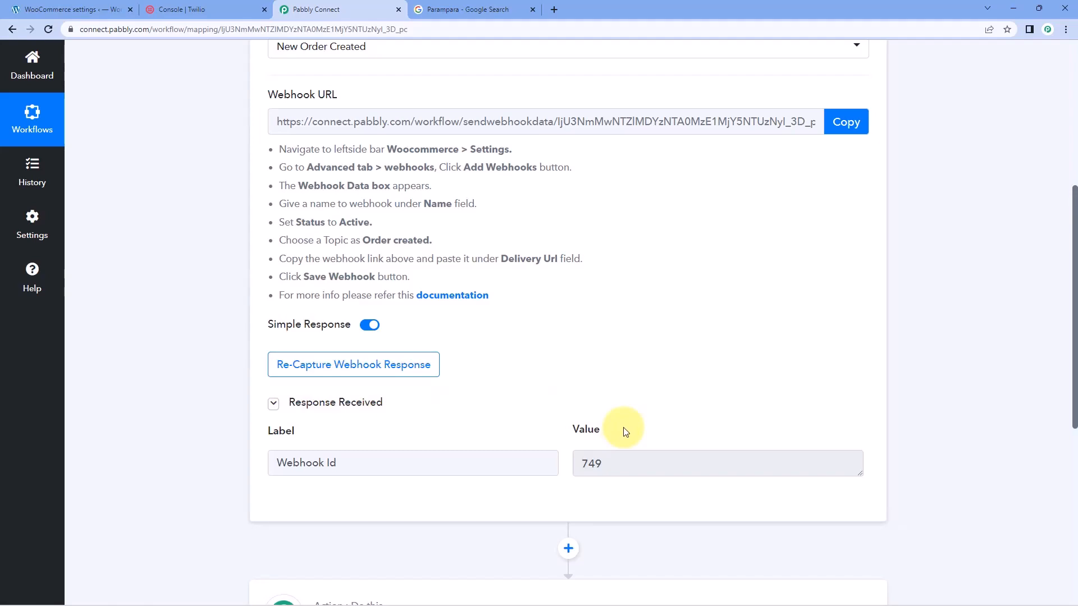
left_click(84, 9)
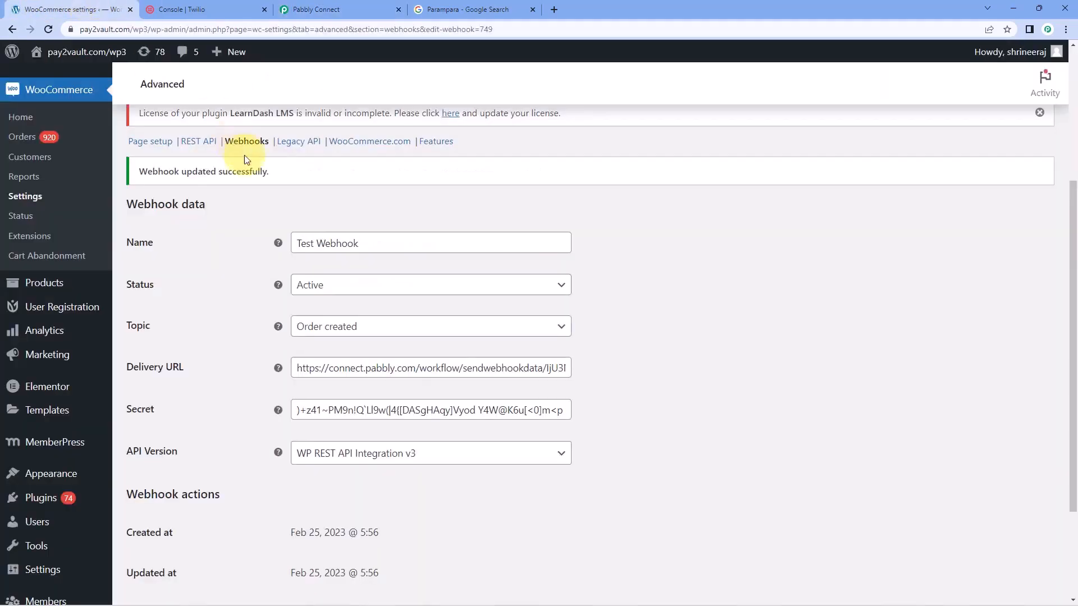
Return to the Pabbly Connect workflow and start re-capturing the webhook response
left_click(331, 9)
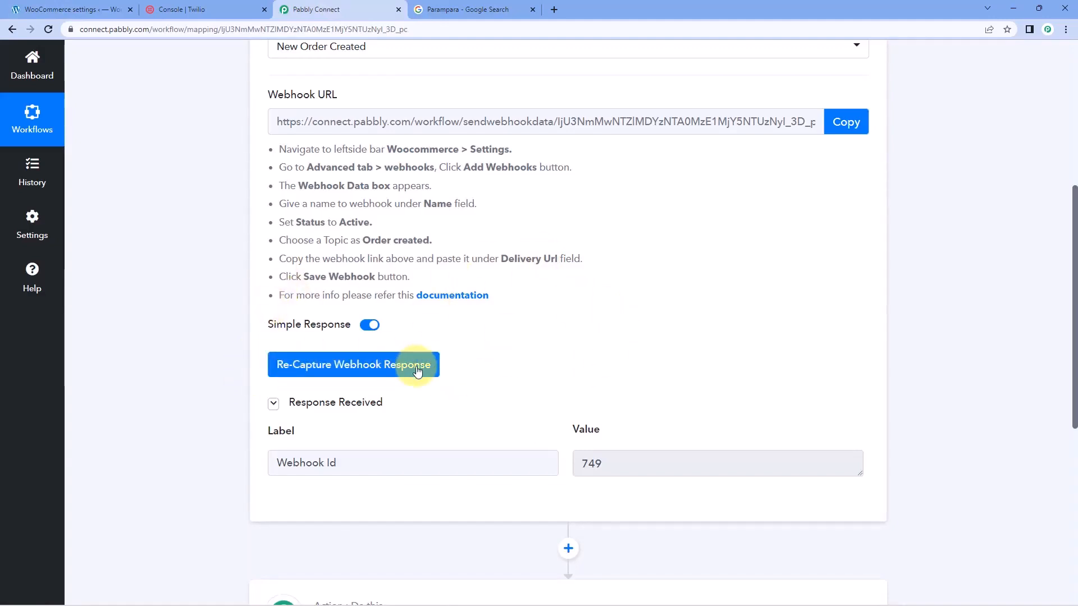
left_click(331, 362)
left_click(500, 398)
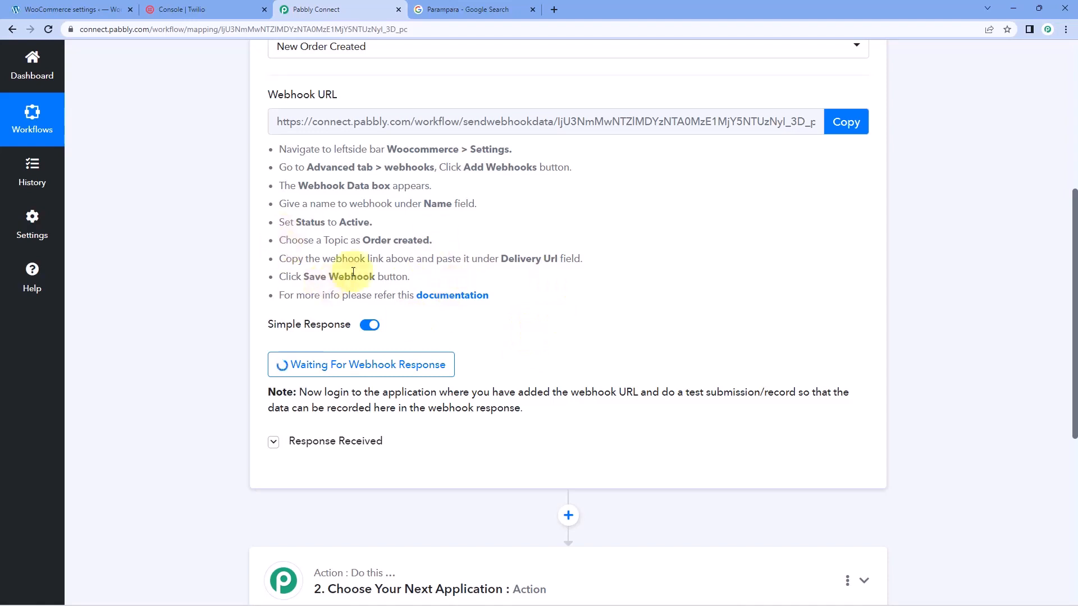
Switch to the store's shop page, add the Iron Press to the cart and proceed to the checkout's billing details
scroll(213, 275, "up", 1)
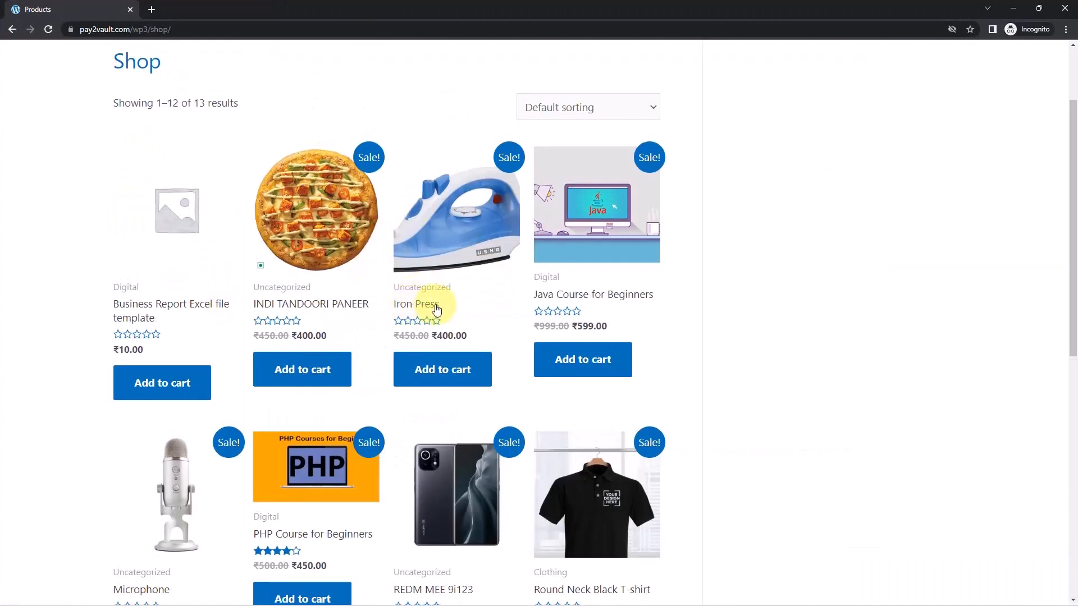
left_click(450, 376)
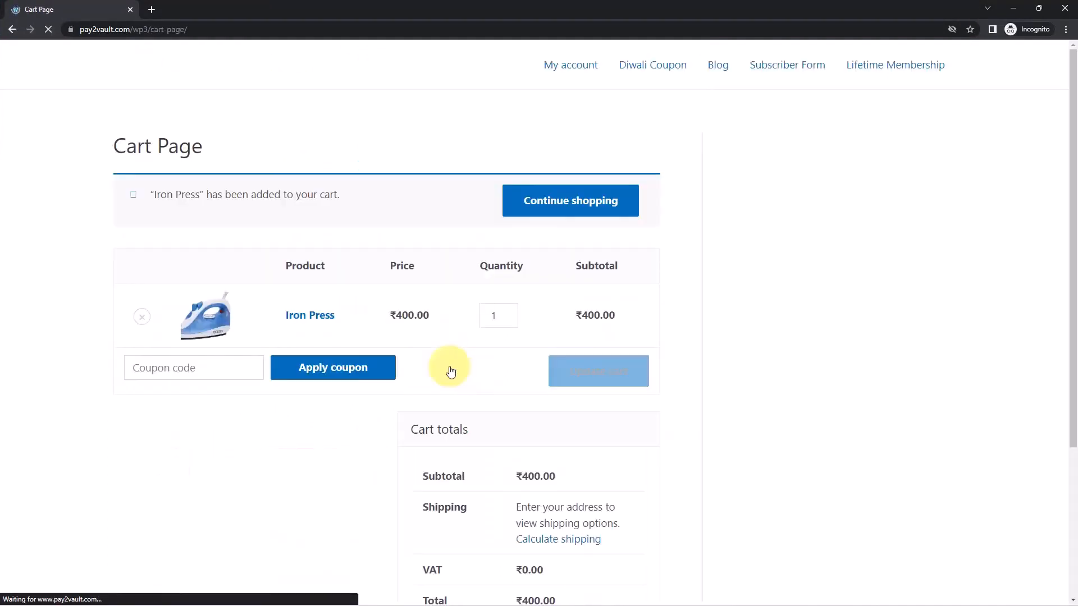
scroll(517, 307, "down", 4)
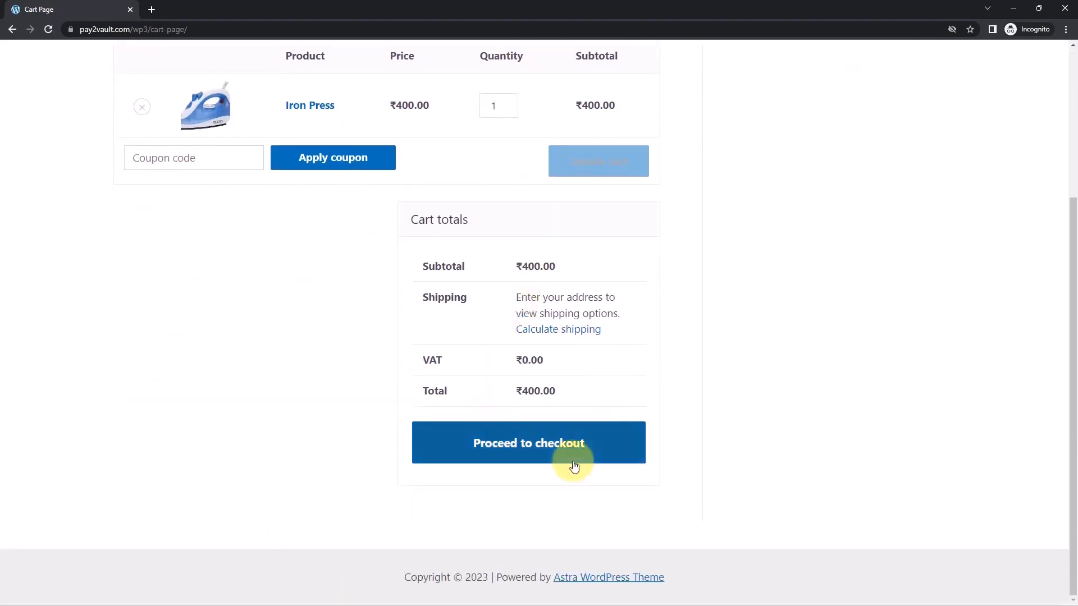
left_click(618, 443)
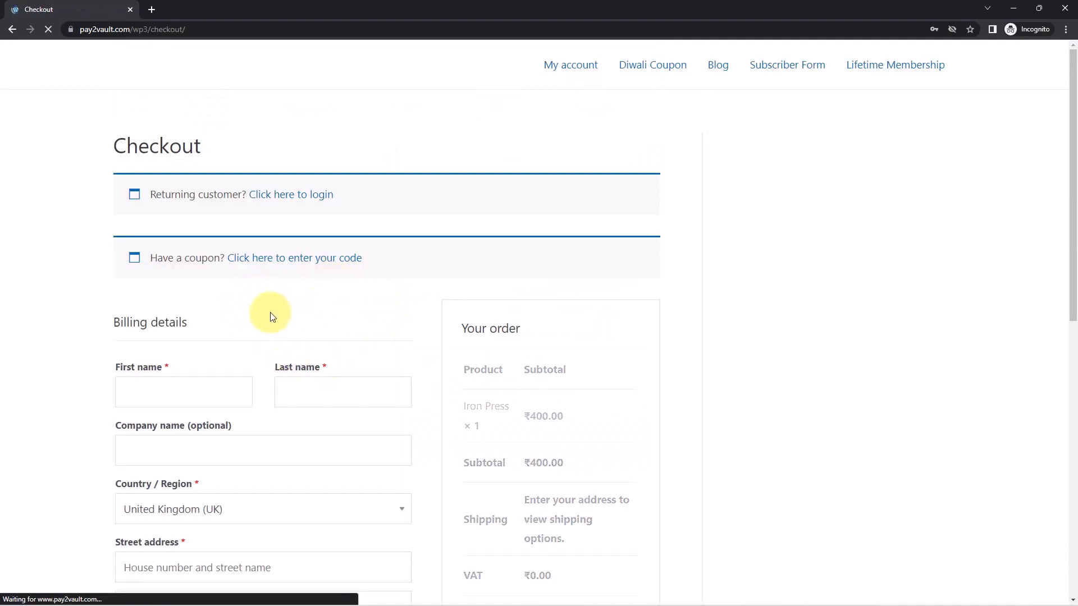
scroll(345, 305, "down", 2)
scroll(101, 236, "down", 1)
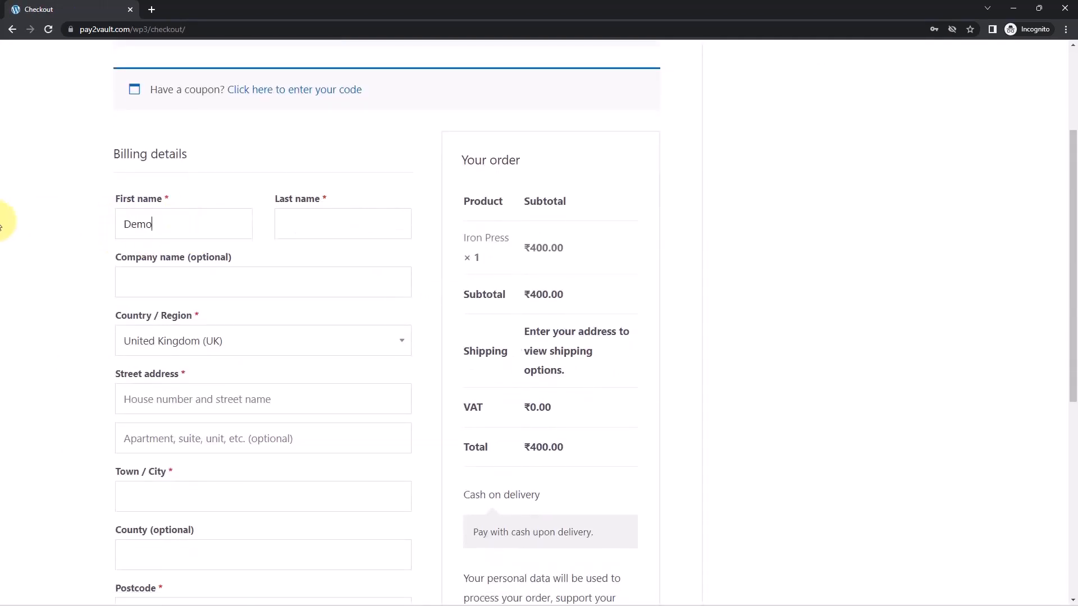
Fill in the customer's last name in the billing details, enter Pabbly as the company name and select India as the country
key("Tab")
type("Us")
key("Tab")
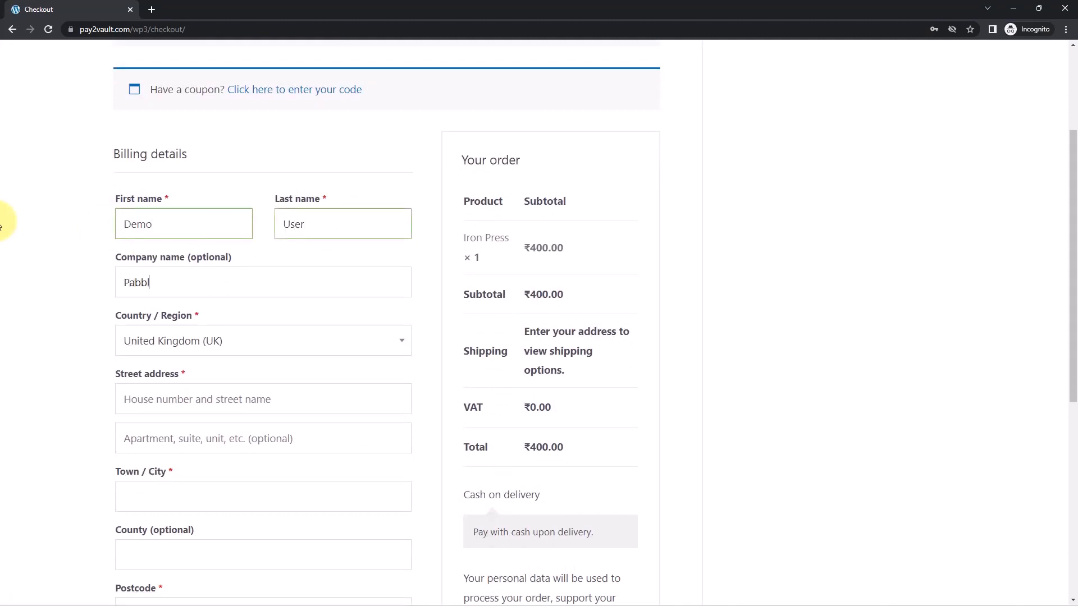
key("Tab")
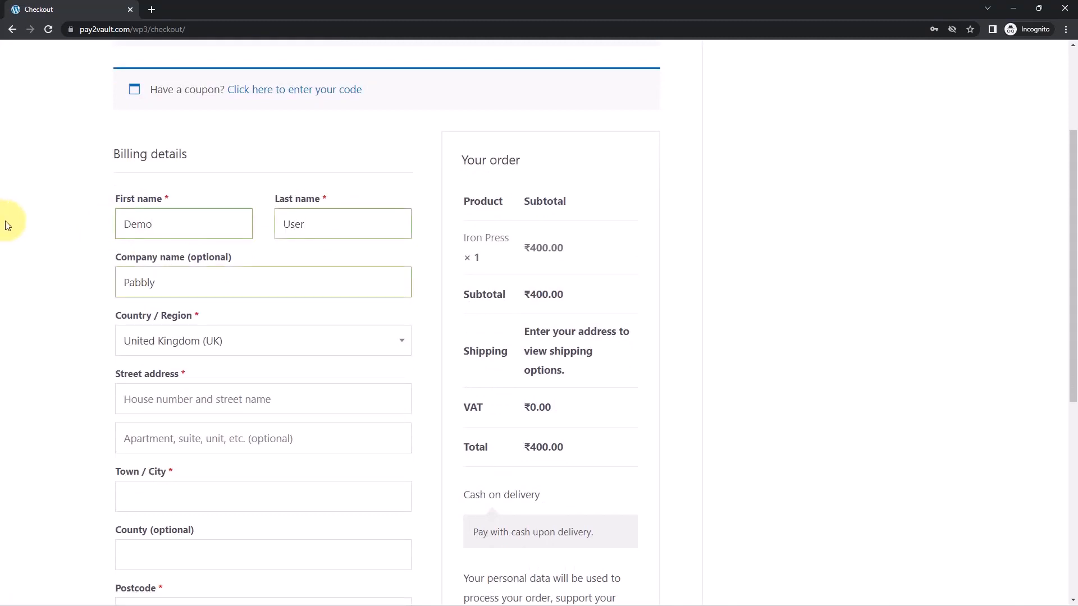
left_click(165, 349)
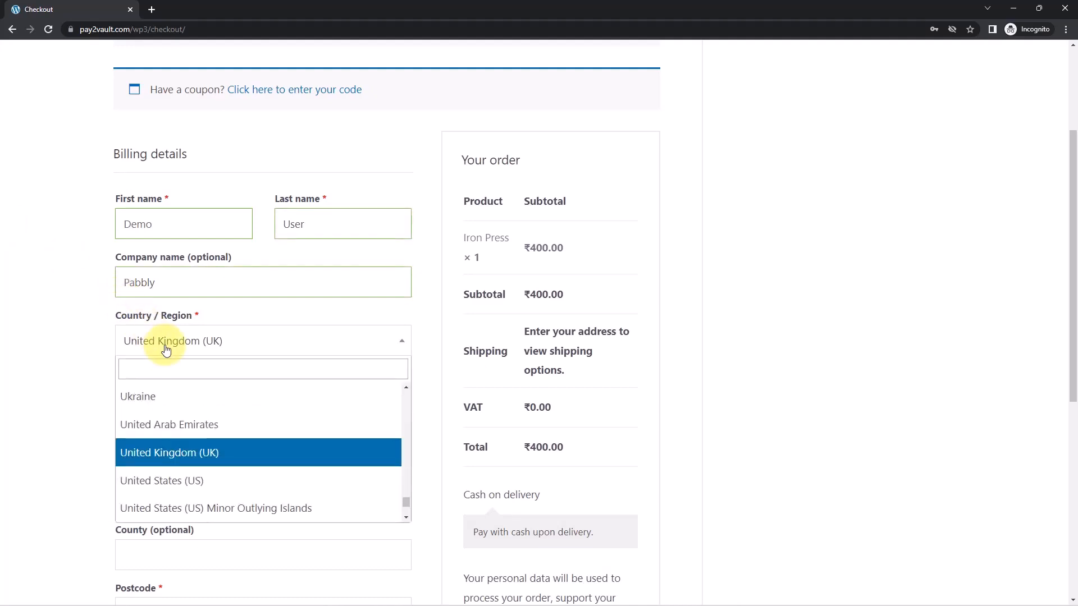
type("ind")
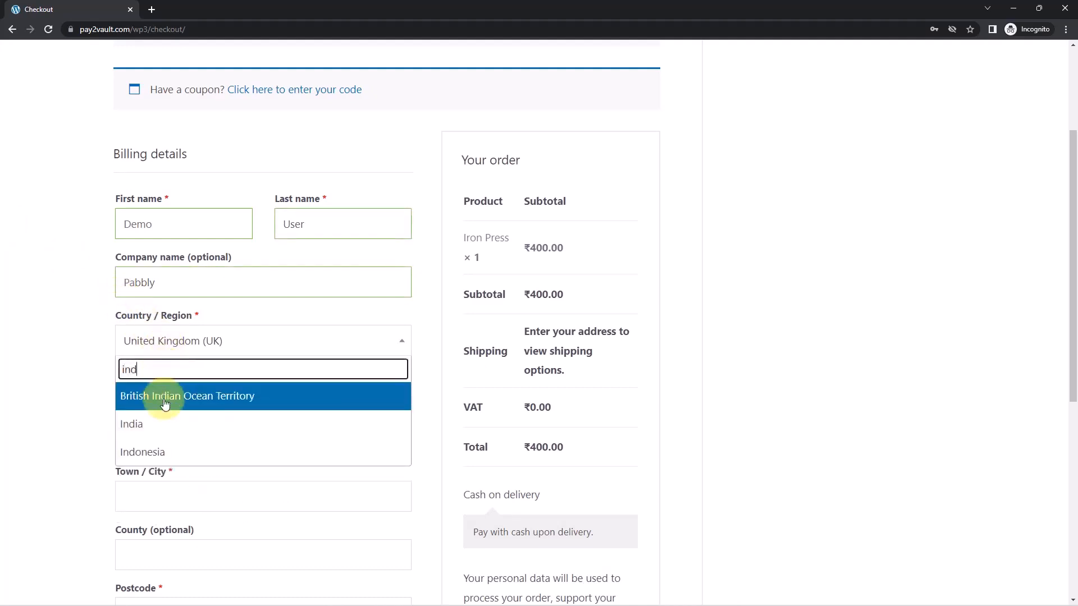
left_click(155, 425)
Fill in both lines of the customer's street address and the town or city in the billing details
scroll(87, 405, "down", 2)
left_click(215, 296)
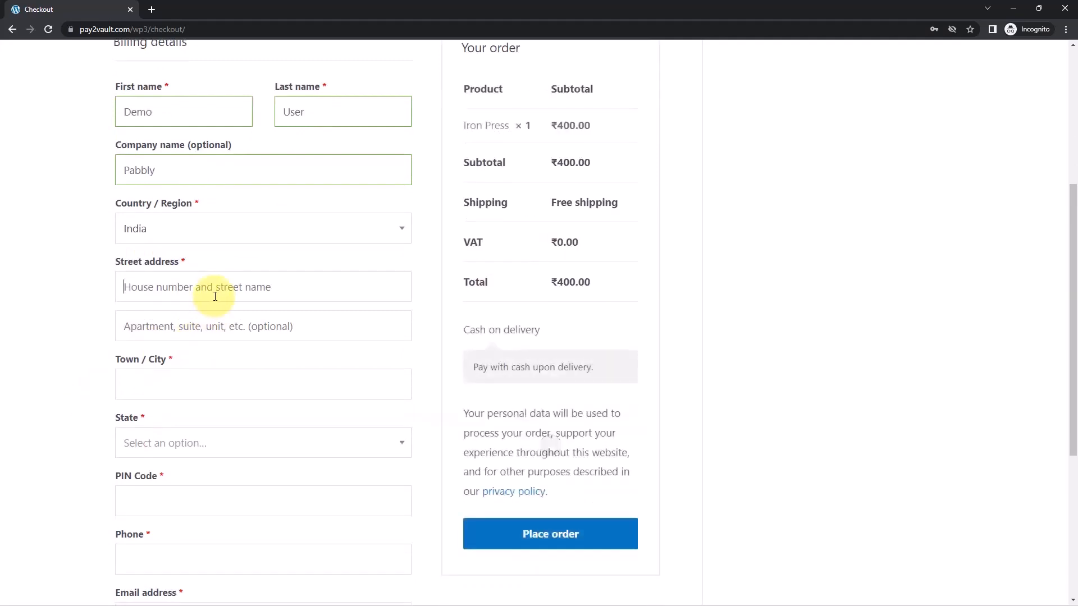
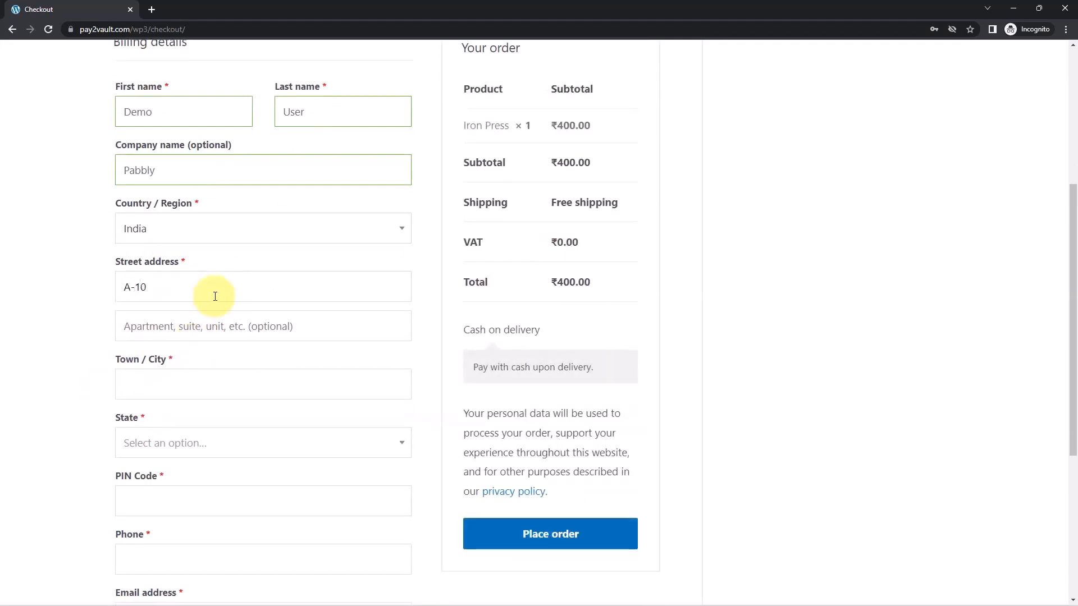
left_click(205, 337)
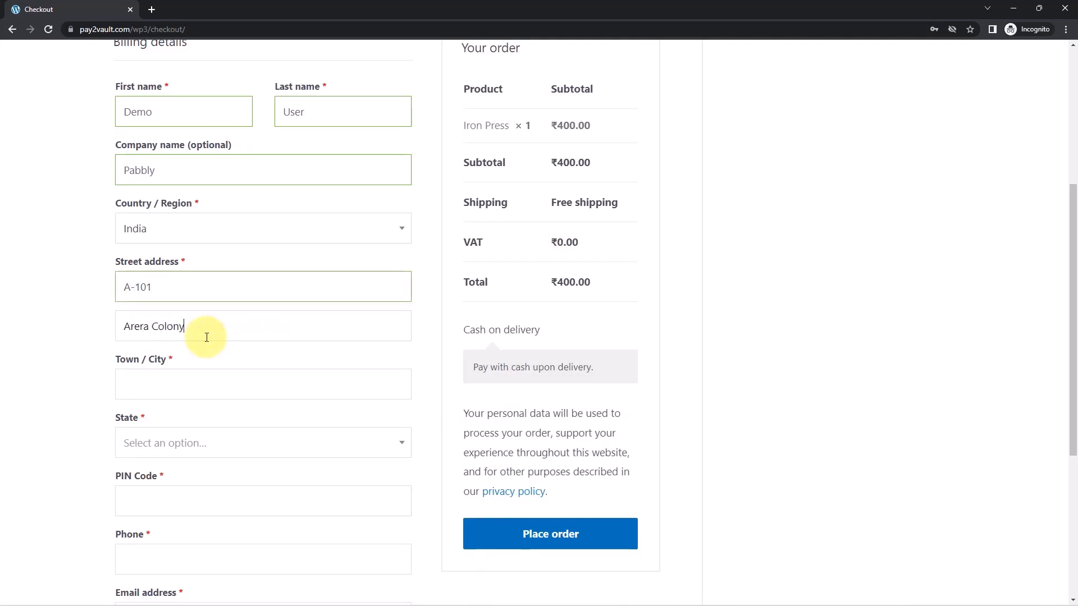
left_click(177, 384)
type("Bhopal")
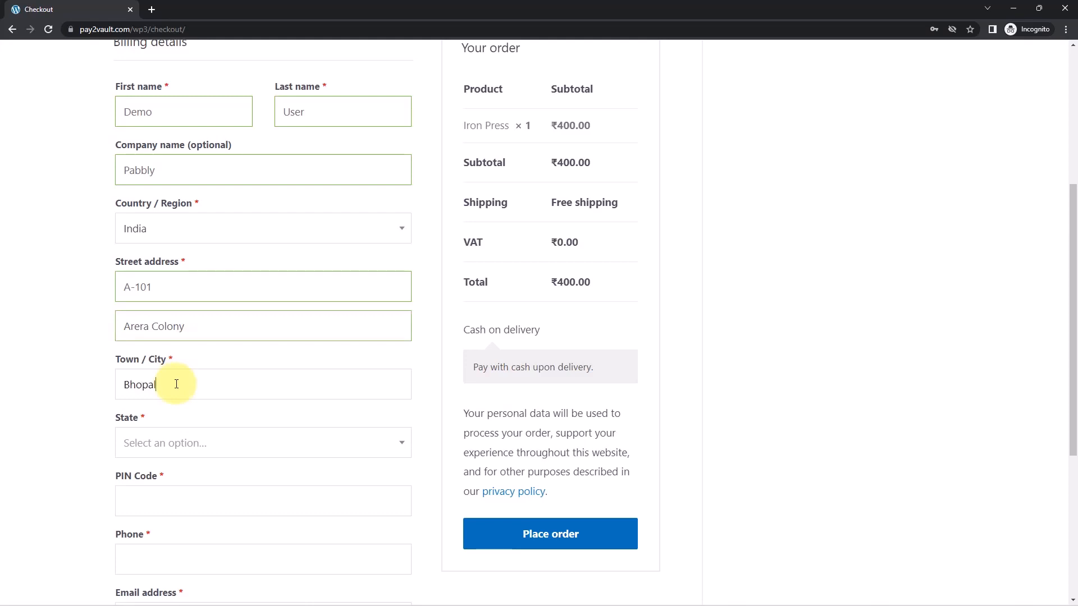
Select Madhya Pradesh as the billing state and enter the customer's postal code
scroll(176, 384, "down", 2)
left_click(231, 327)
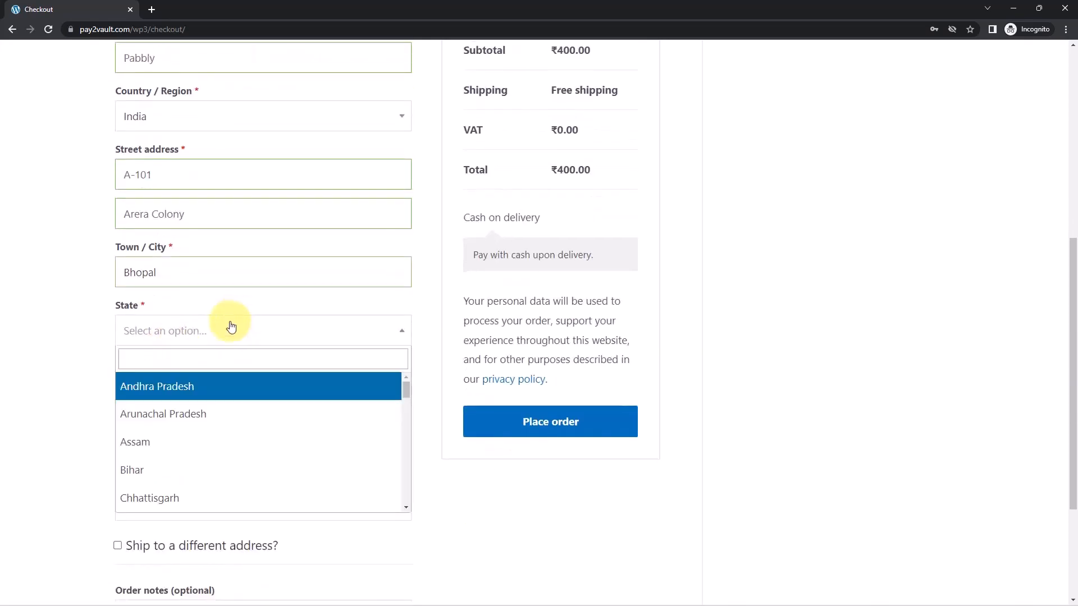
scroll(349, 470, "down", 2)
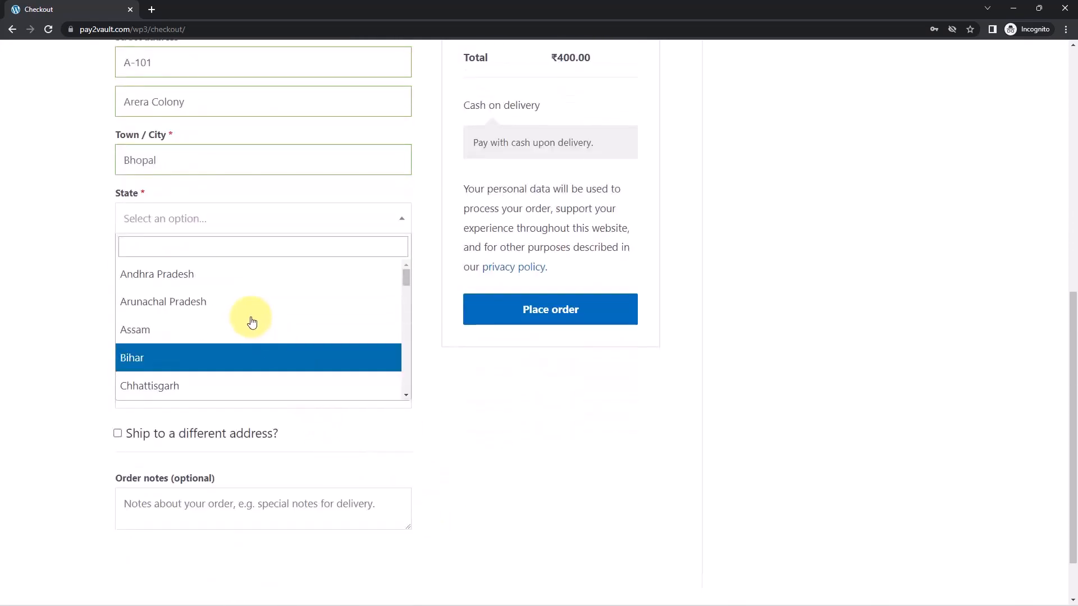
scroll(250, 317, "down", 6)
scroll(213, 318, "down", 1)
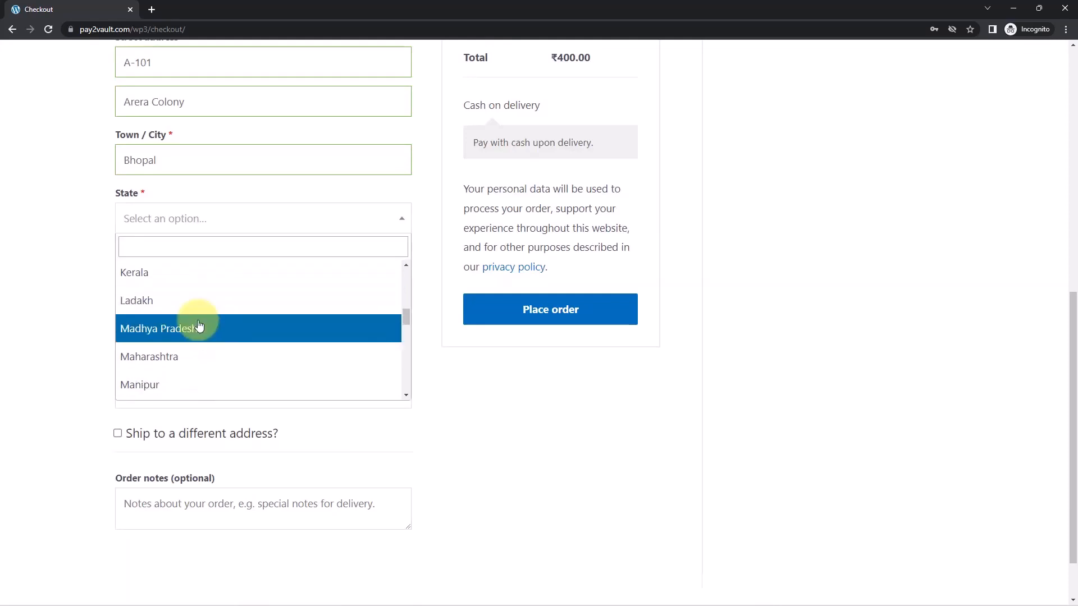
left_click(200, 327)
left_click(161, 276)
type("4620")
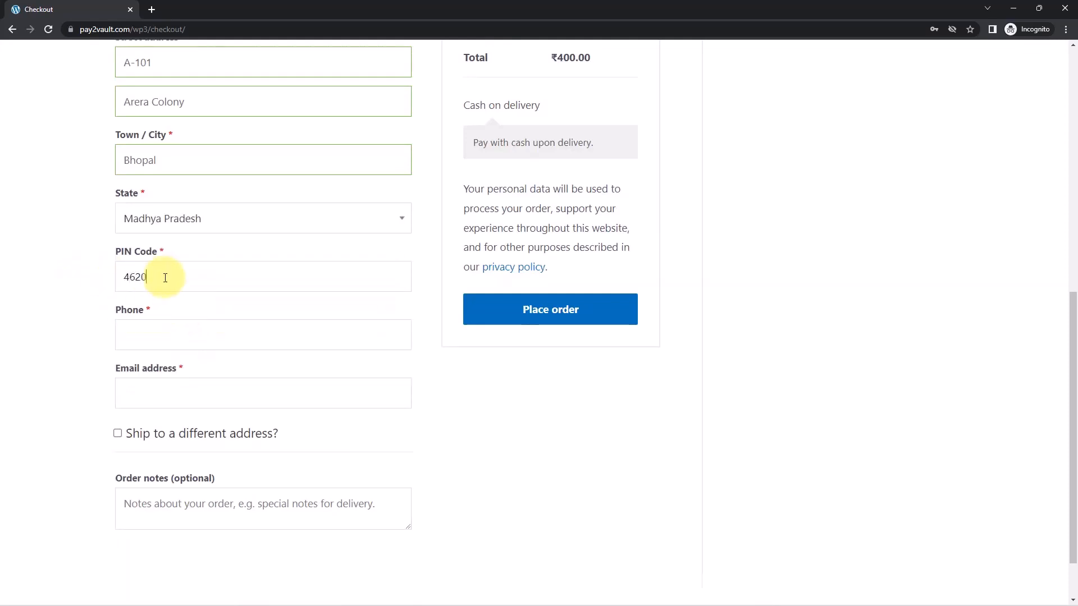
type("16")
Fill in the customer's phone number and e-mail address, and place the cash-on-delivery order
left_click(181, 337)
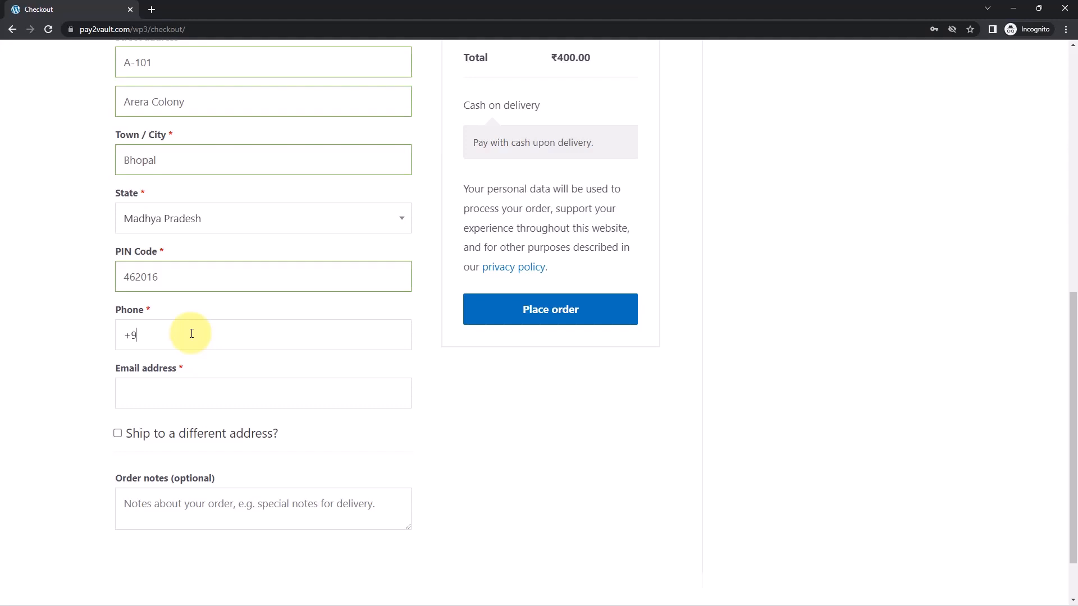
type("?????")
left_click(160, 384)
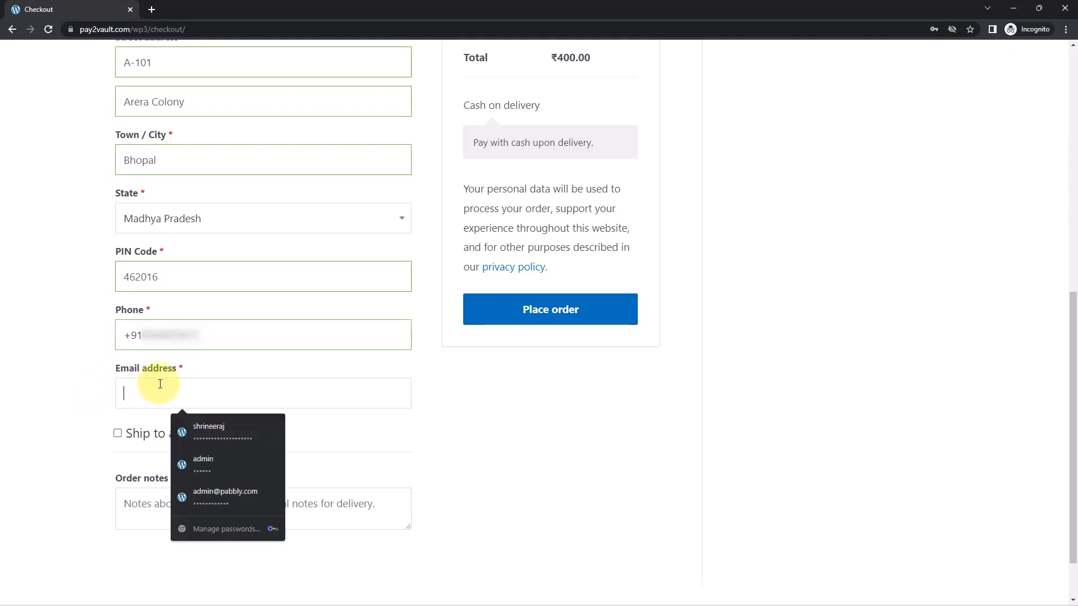
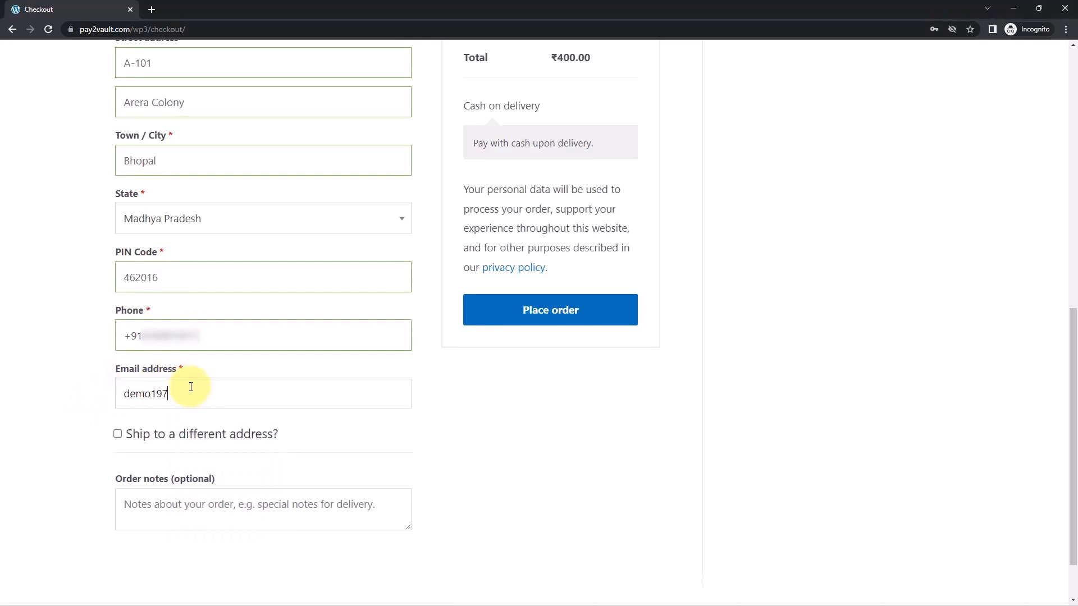
left_click(602, 310)
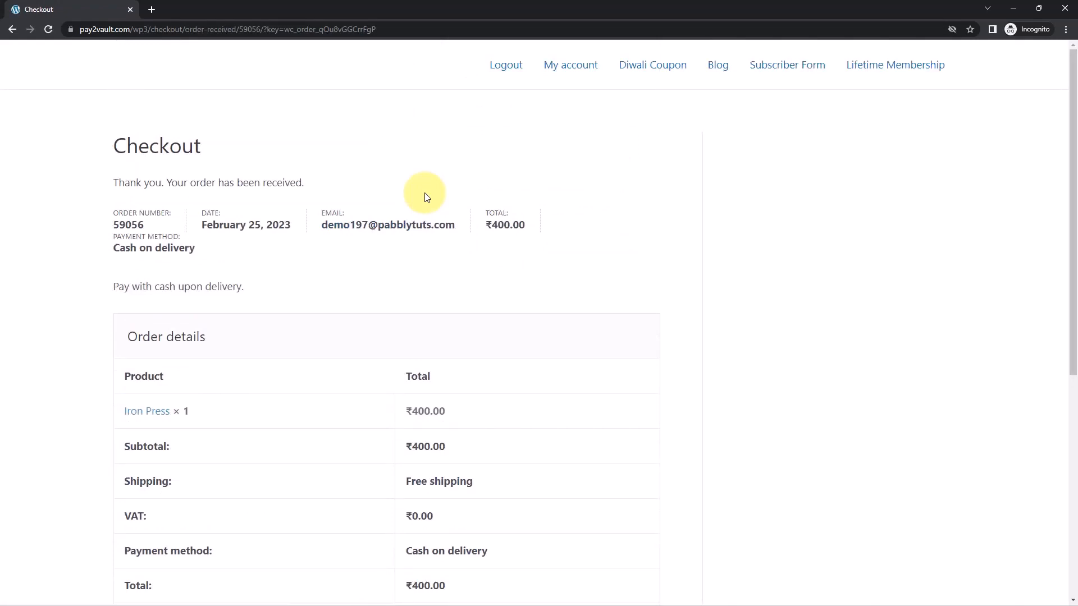
Check the order confirmation and switch back to the Pabbly Connect workflow to view the received webhook response
scroll(404, 168, "down", 1)
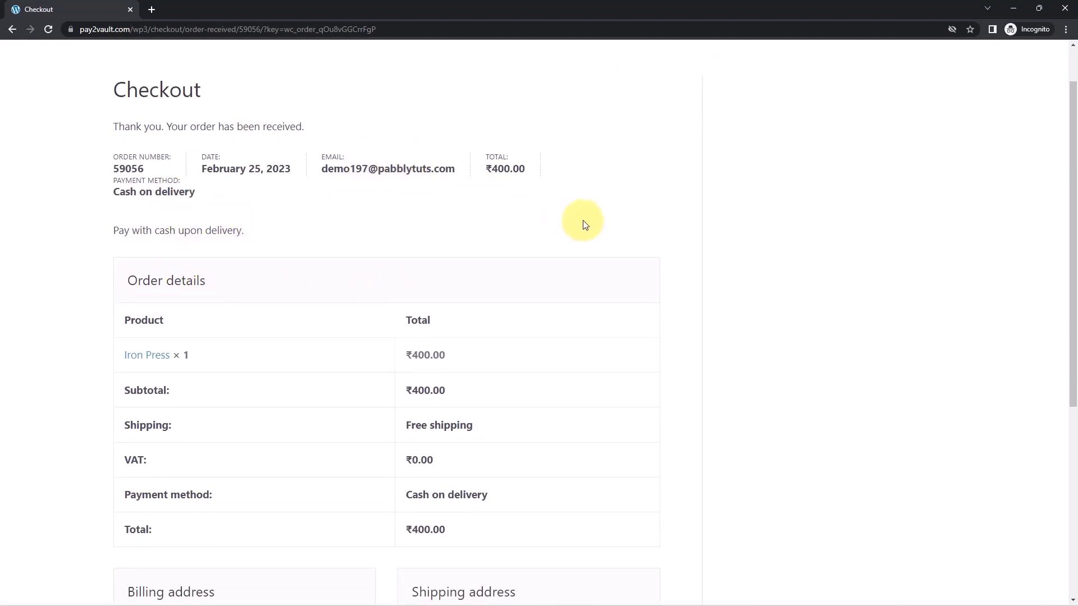
left_click(1015, 8)
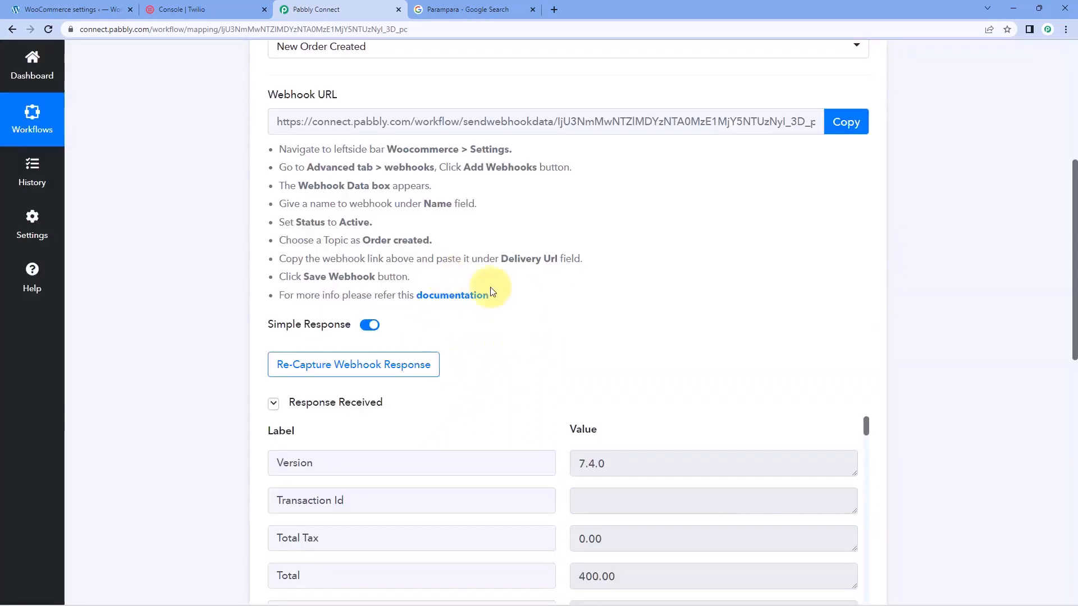
scroll(445, 323, "down", 1)
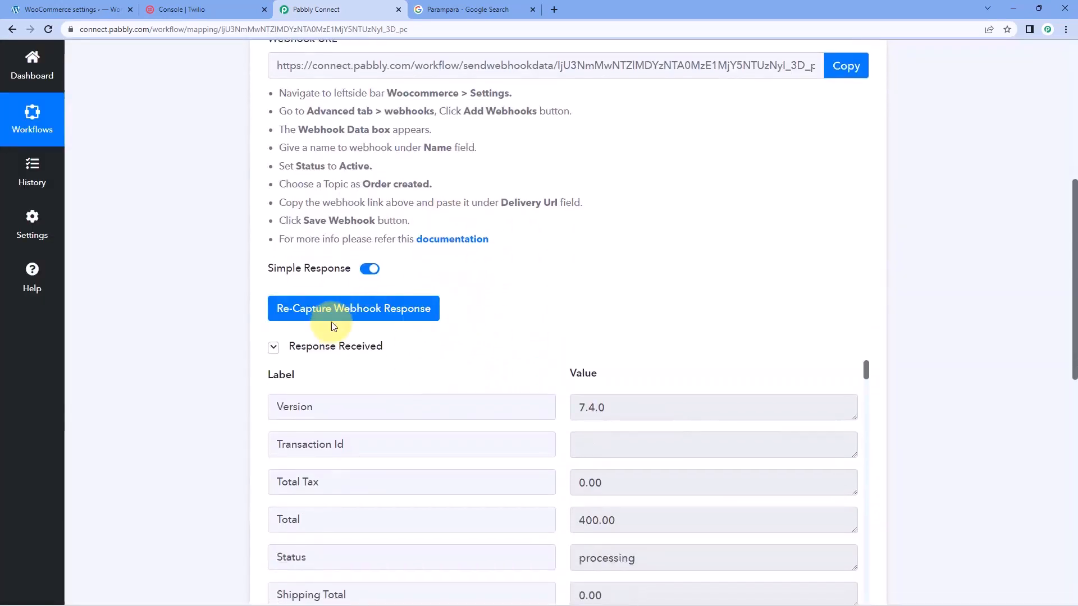
scroll(334, 326, "down", 1)
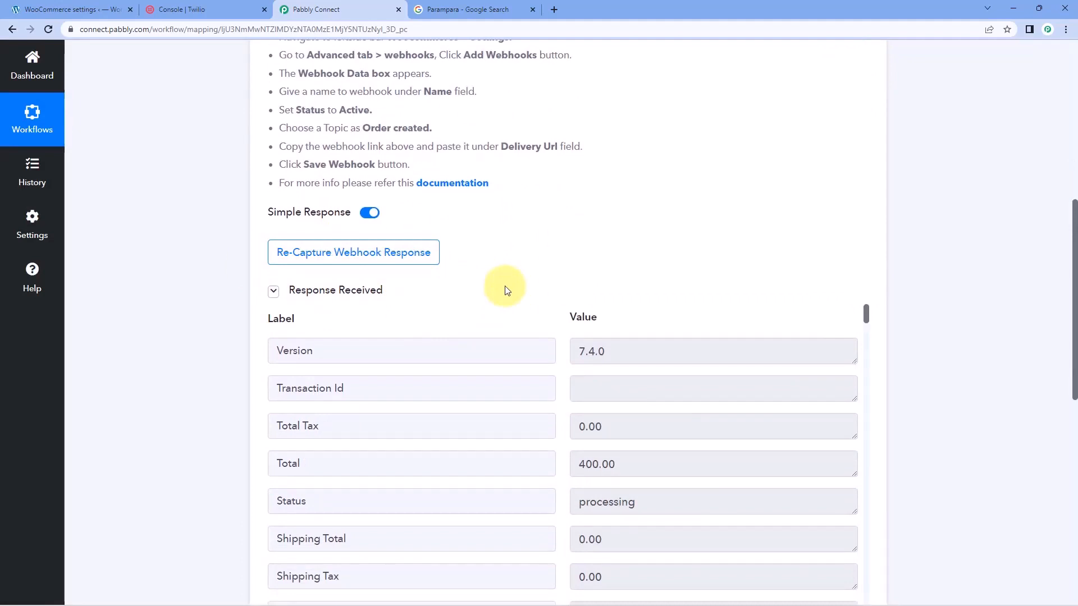
scroll(523, 269, "down", 2)
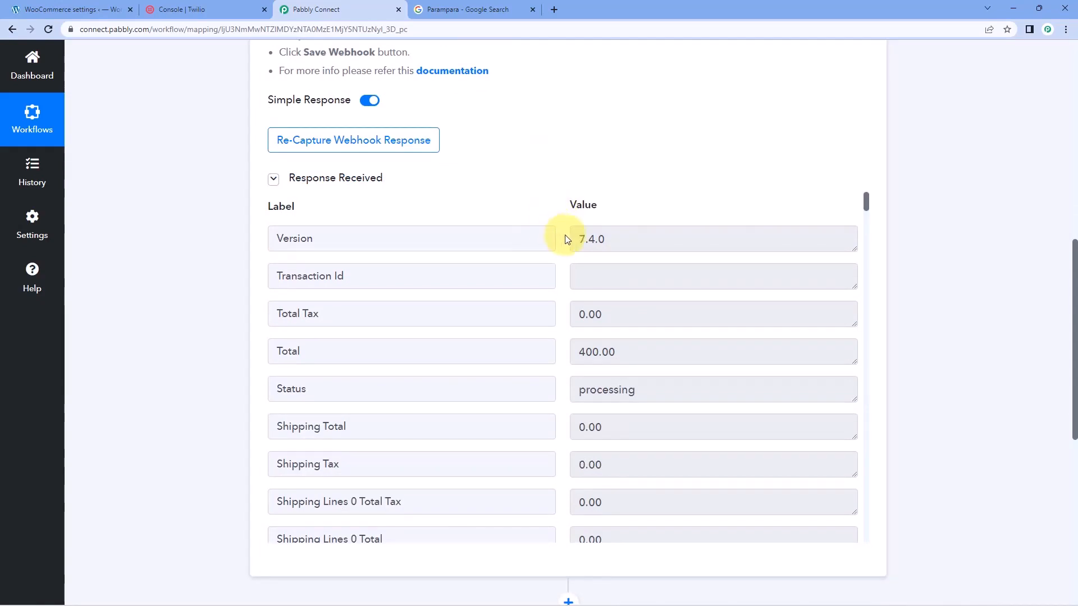
Examine the order total and the shipping name, company and address fields in the received webhook response
left_click_drag(671, 353, 631, 352)
left_click(555, 336)
scroll(548, 343, "down", 1)
scroll(548, 343, "down", 6)
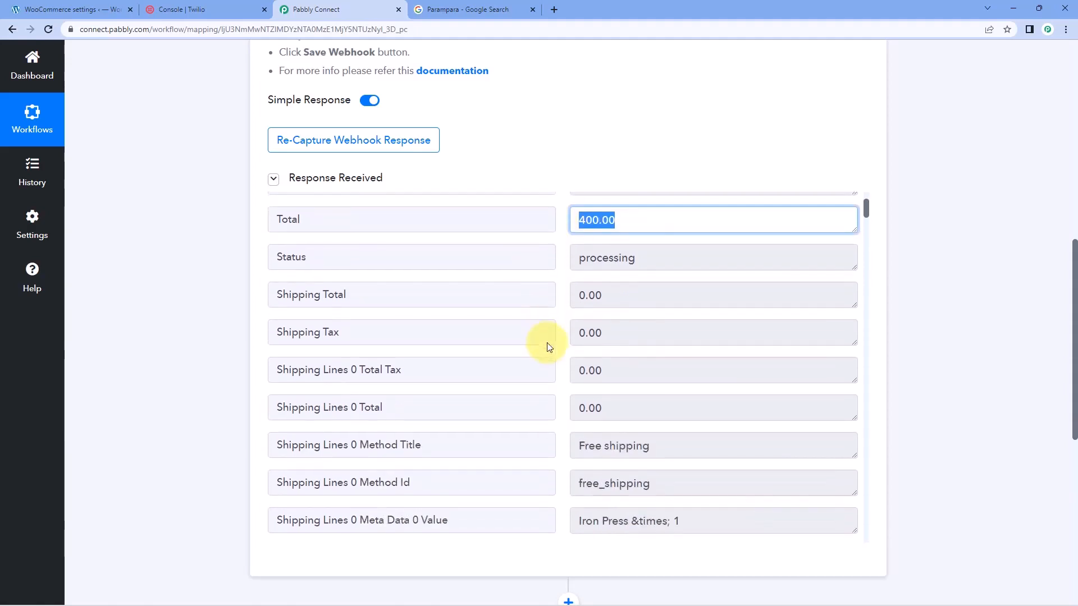
scroll(549, 330, "down", 6)
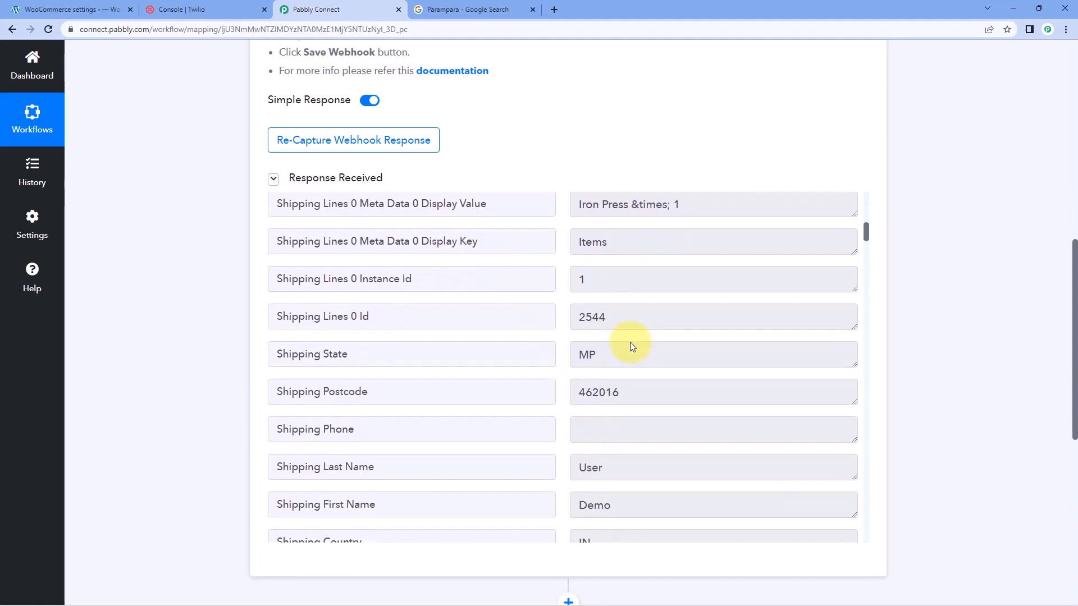
double_click(592, 355)
left_click_drag(634, 392, 555, 376)
scroll(553, 354, "down", 2)
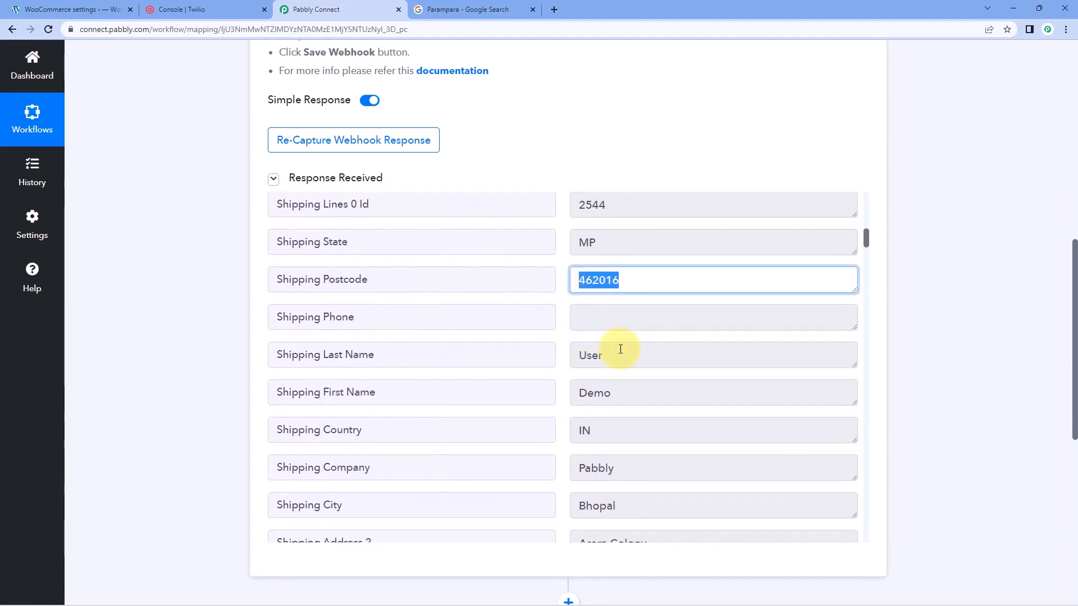
left_click(559, 400)
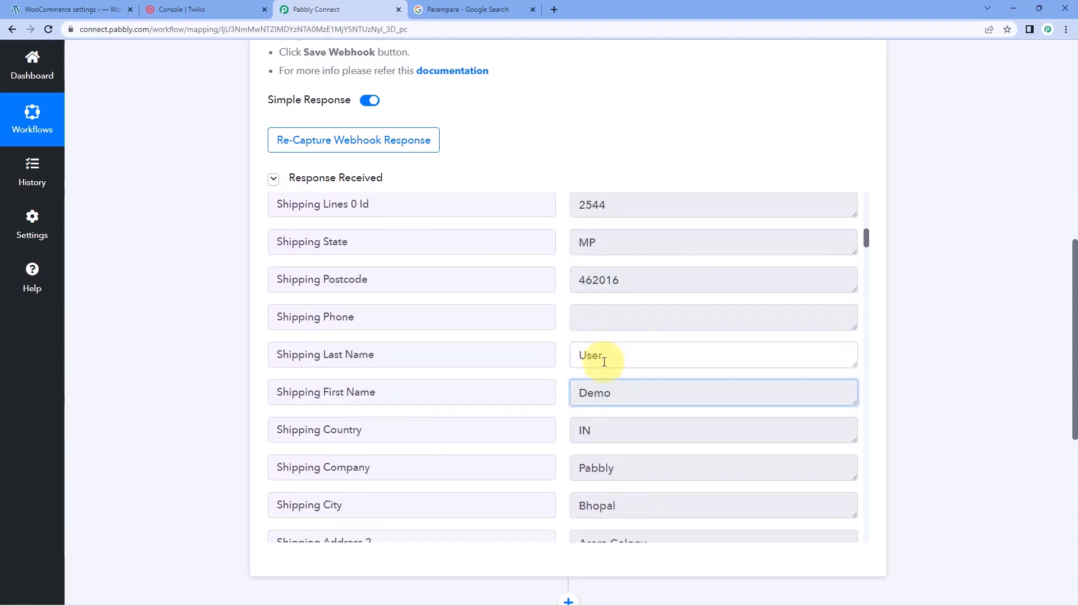
left_click_drag(618, 355, 551, 361)
scroll(571, 386, "down", 2)
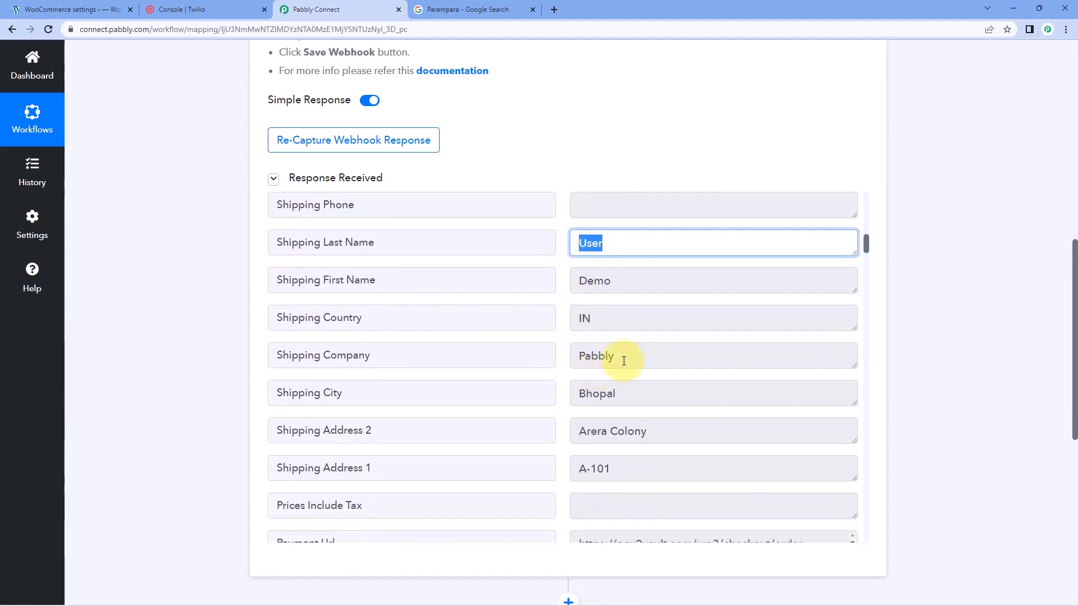
left_click_drag(621, 356, 553, 362)
left_click_drag(624, 393, 561, 394)
left_click_drag(689, 433, 558, 436)
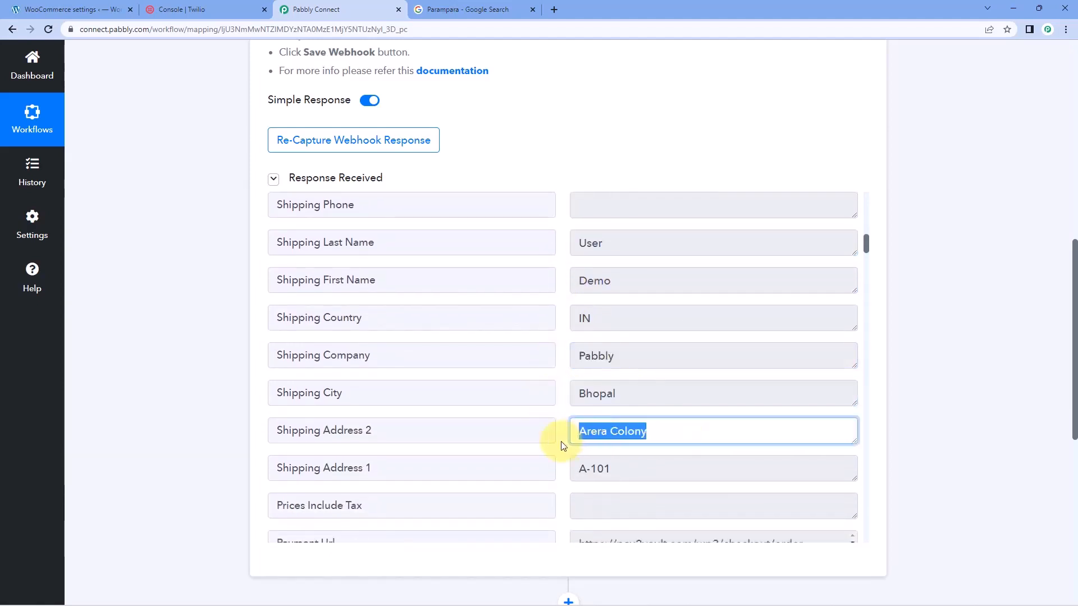
scroll(548, 429, "down", 4)
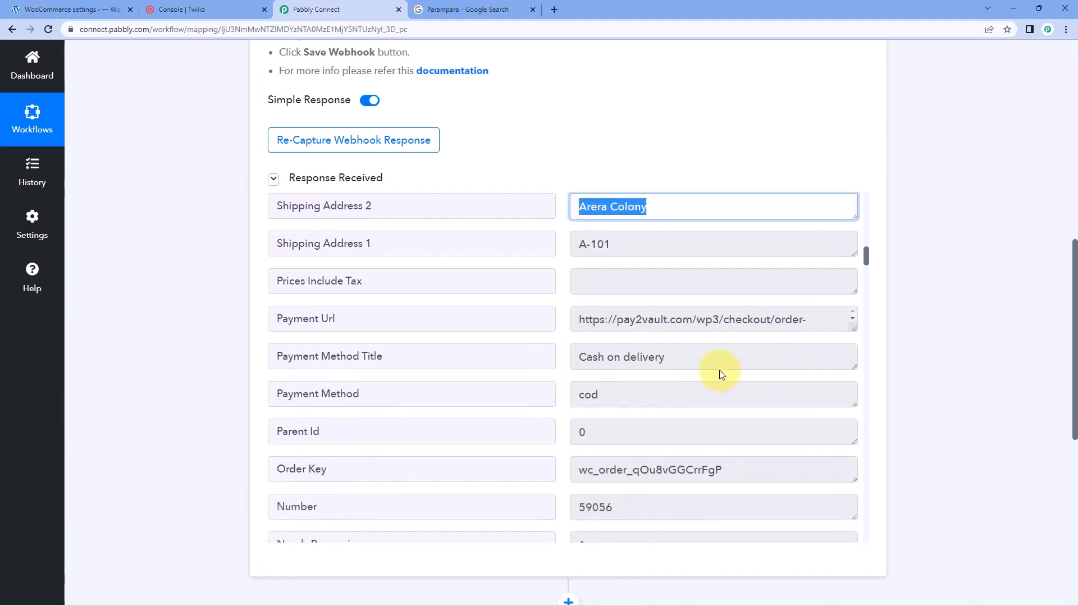
Examine the payment method, metadata and line item product name in the received webhook response
left_click_drag(705, 359, 578, 362)
scroll(563, 373, "down", 3)
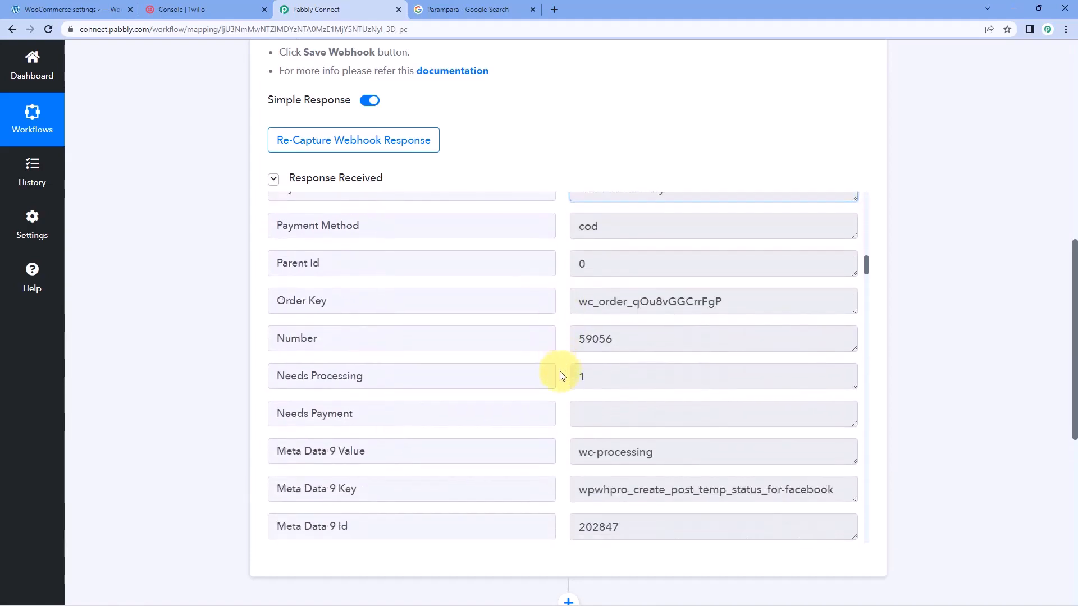
scroll(562, 375, "down", 8)
scroll(562, 375, "down", 11)
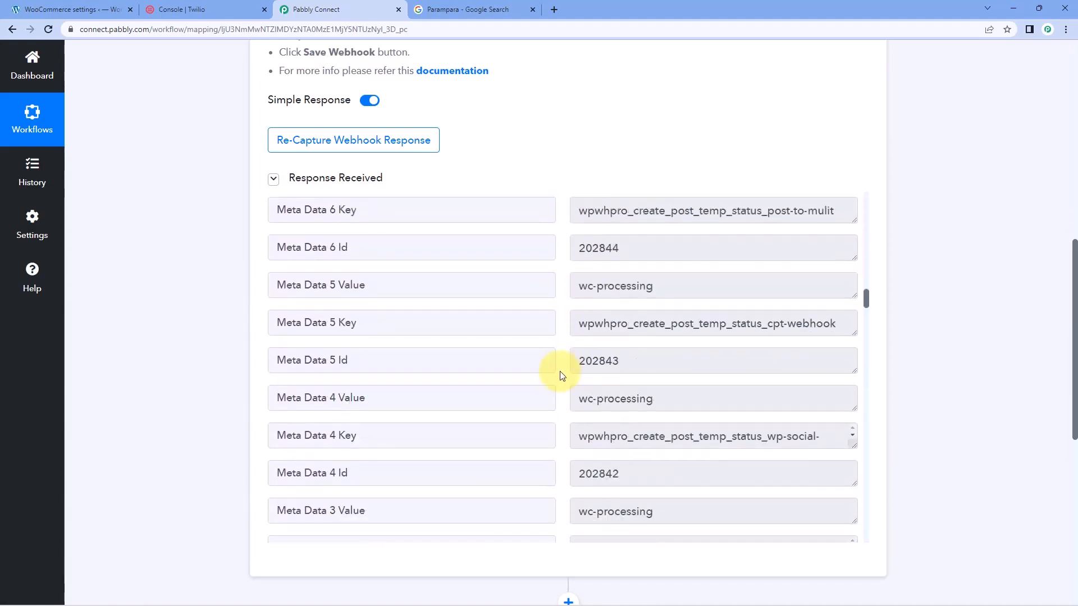
scroll(562, 375, "down", 14)
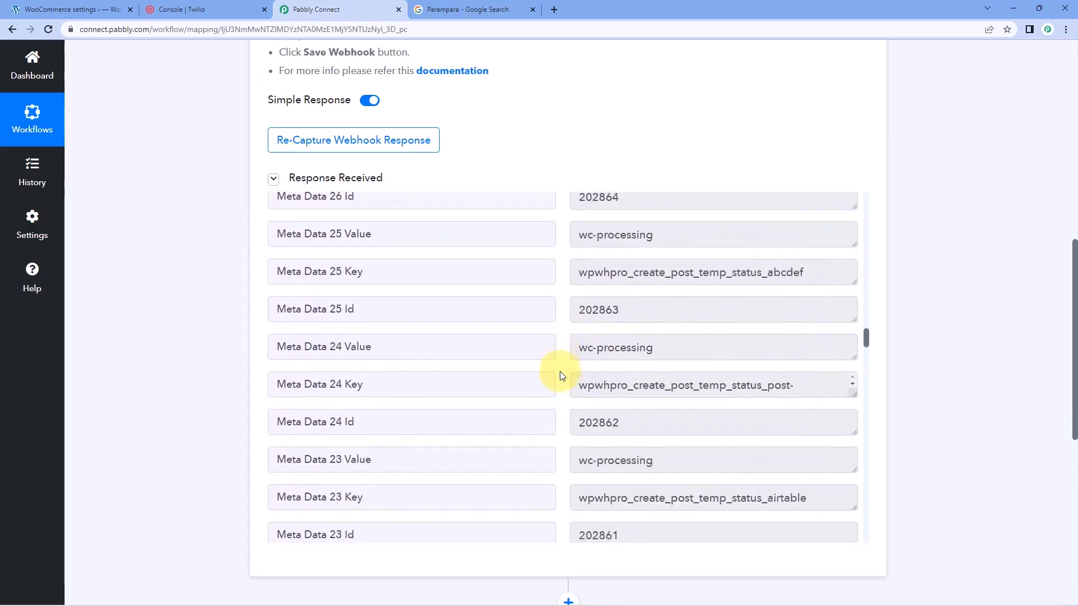
scroll(562, 375, "down", 16)
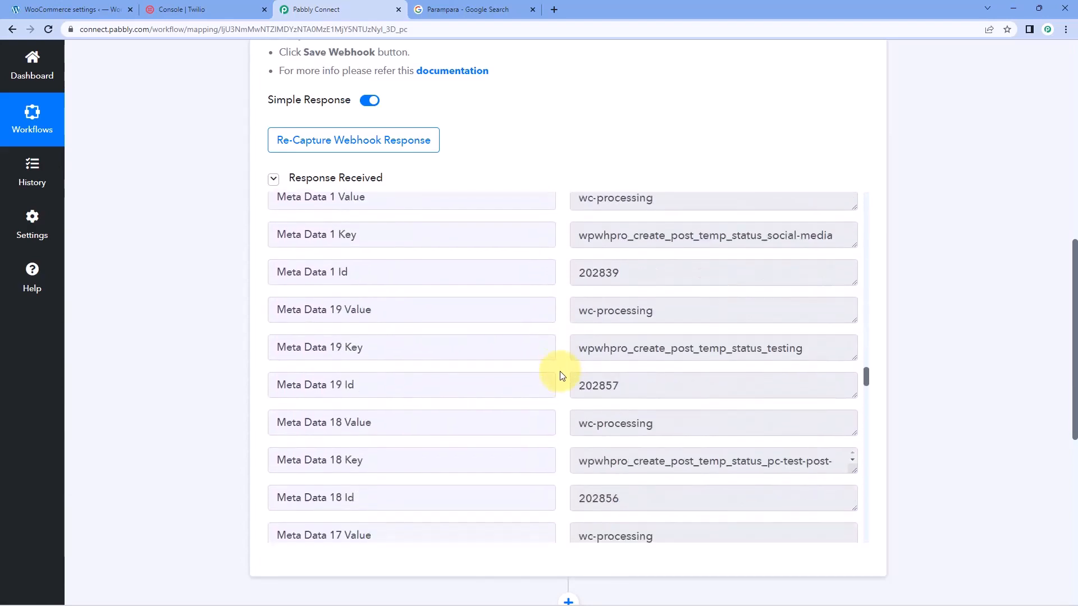
scroll(562, 375, "down", 20)
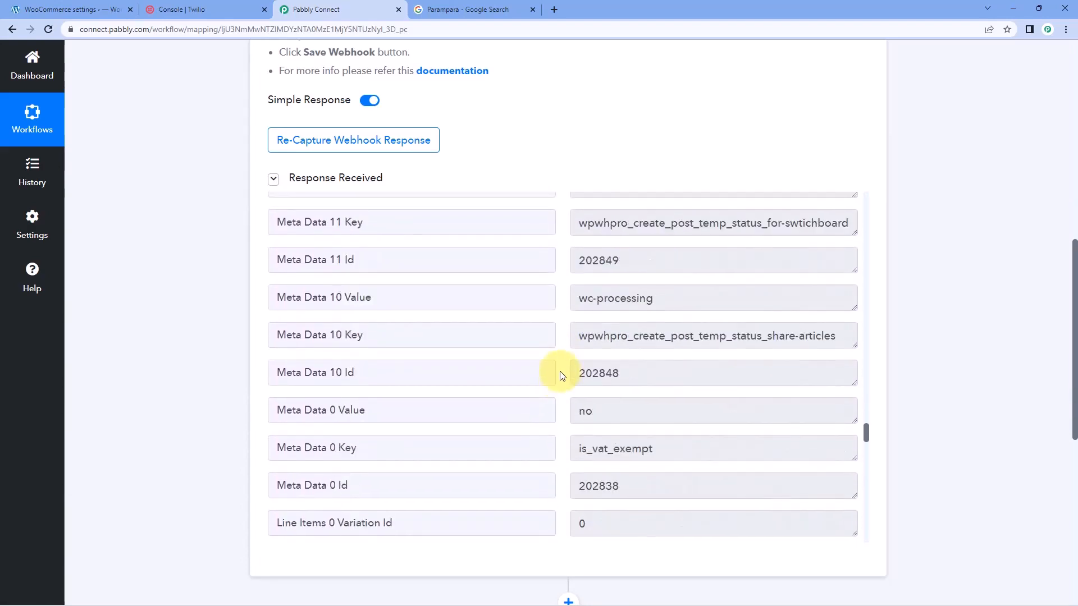
left_click_drag(633, 322, 562, 320)
scroll(548, 338, "down", 4)
scroll(554, 346, "down", 2)
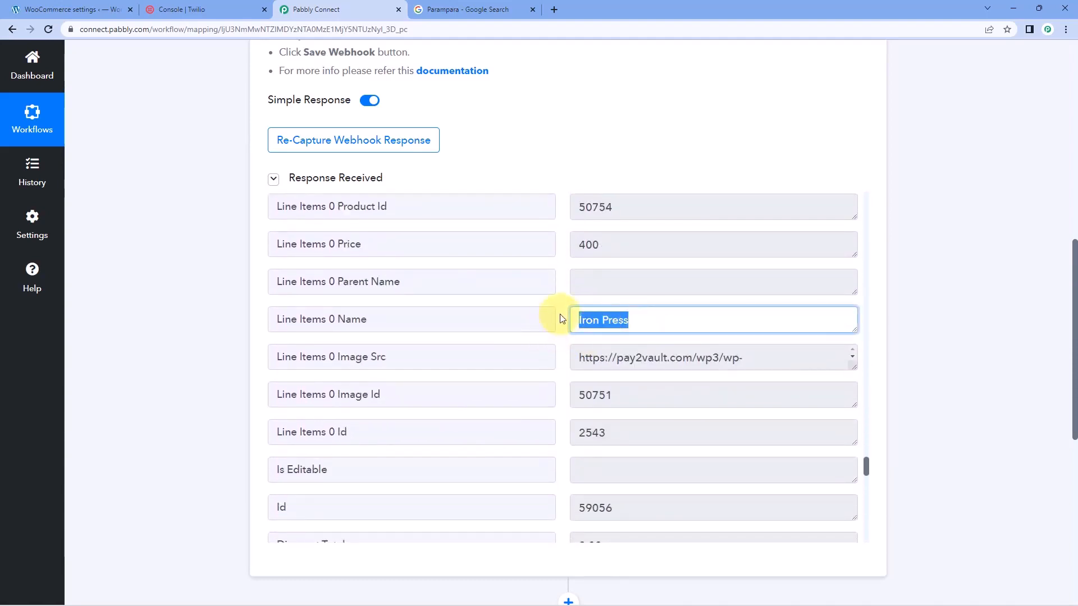
scroll(563, 319, "down", 8)
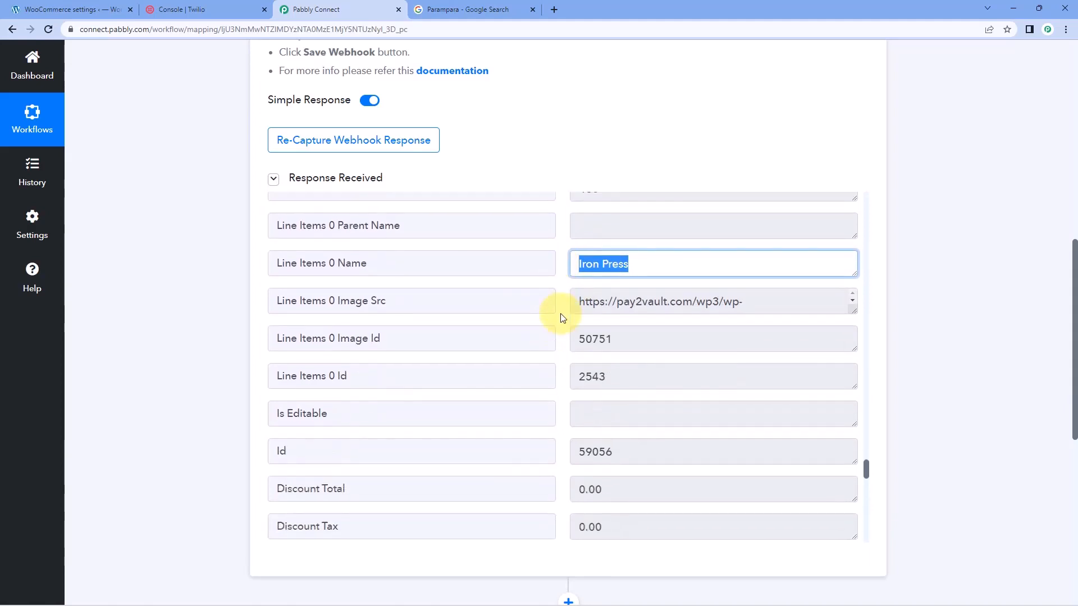
Examine the billing phone, e-mail, first name and last name fields in the received webhook response
scroll(562, 320, "down", 8)
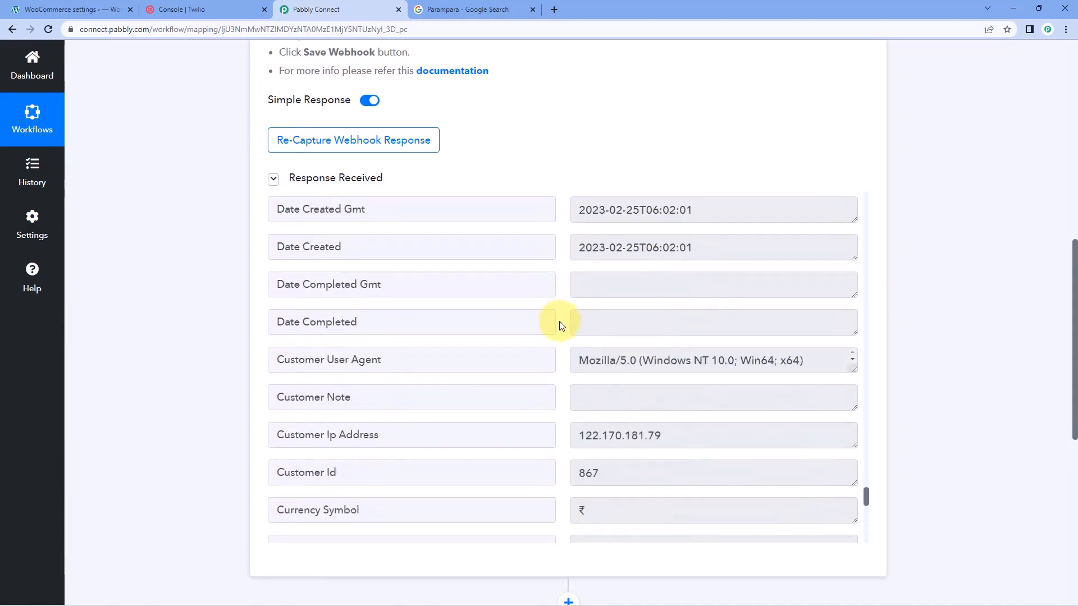
scroll(618, 360, "down", 1)
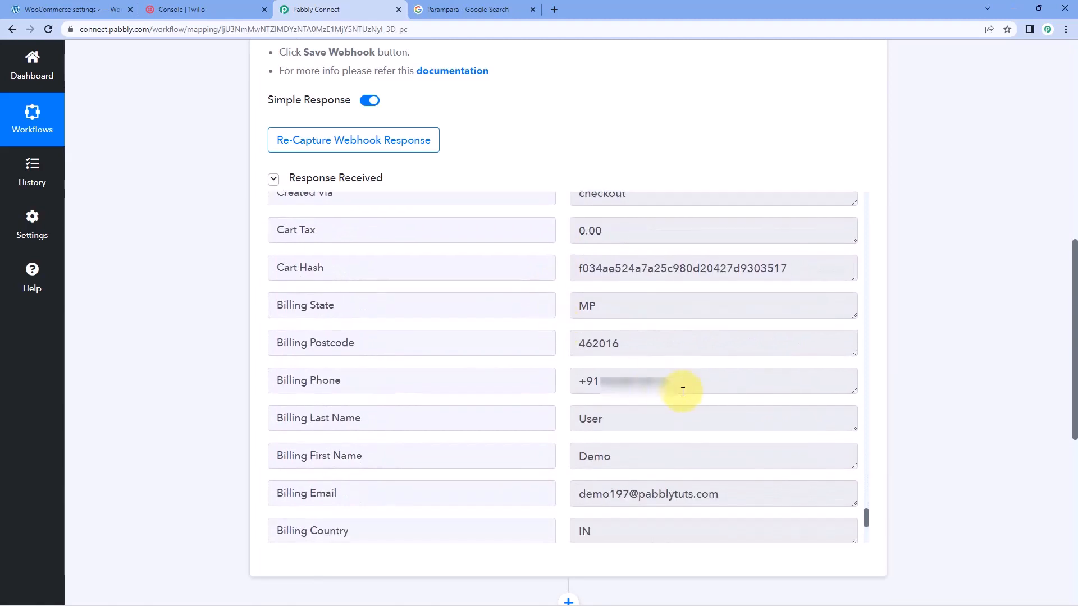
left_click_drag(682, 381, 562, 383)
left_click_drag(743, 492, 534, 494)
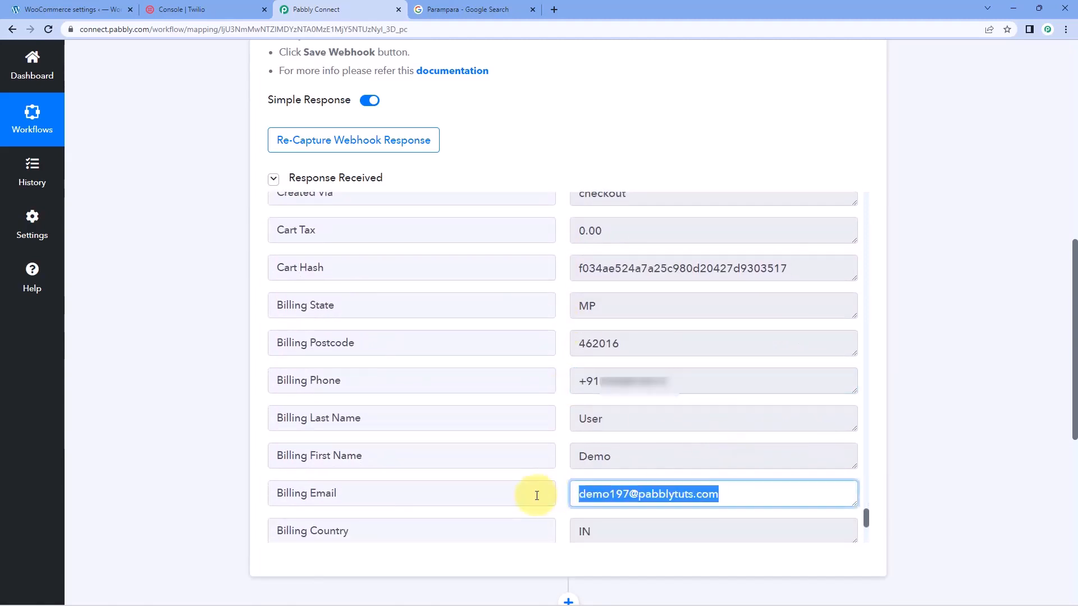
left_click_drag(638, 454, 629, 361)
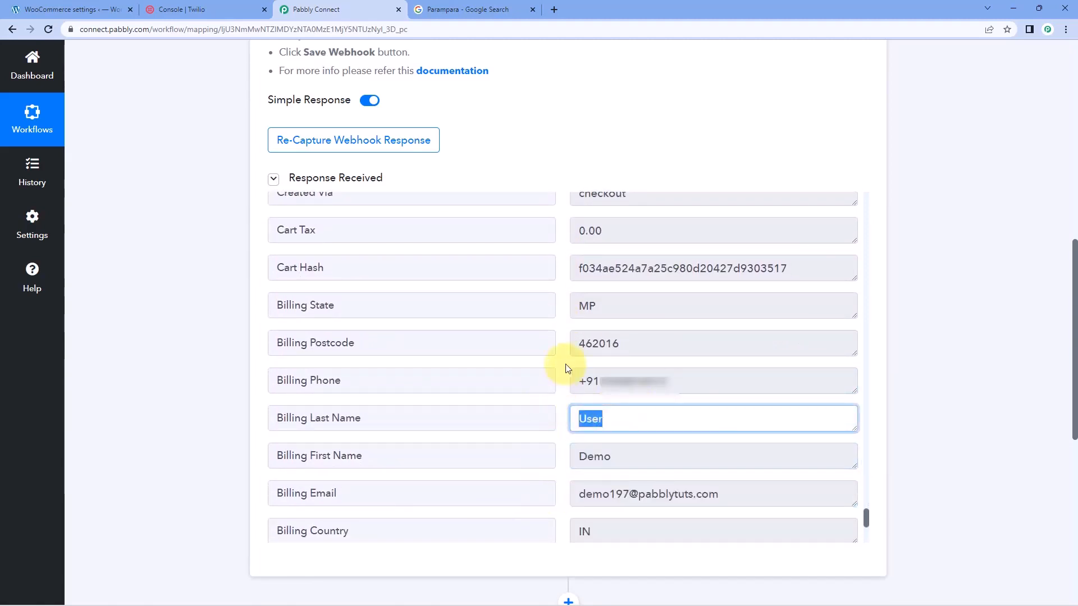
left_click(568, 361)
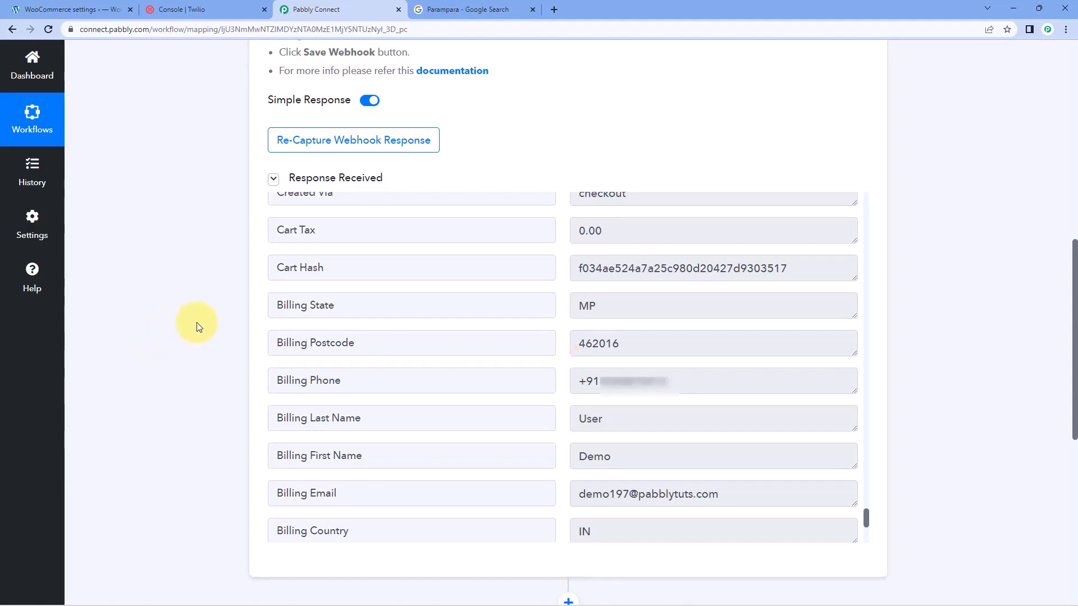
Choose Twilio as the application for the workflow's action step, and glance at the Twilio console before returning to the workflow
scroll(200, 321, "down", 8)
left_click(441, 215)
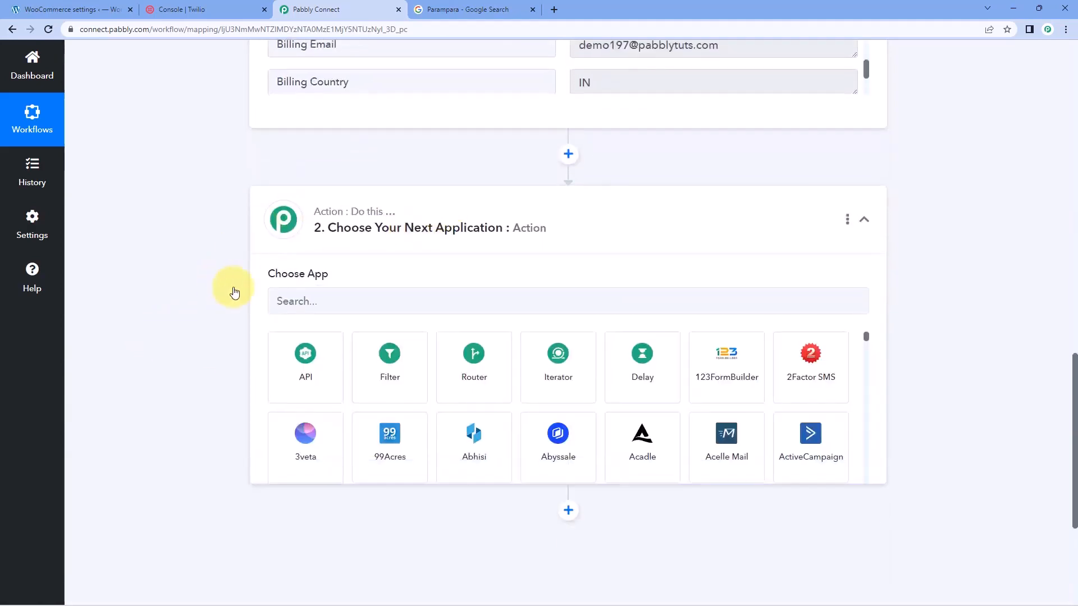
type("Twilio")
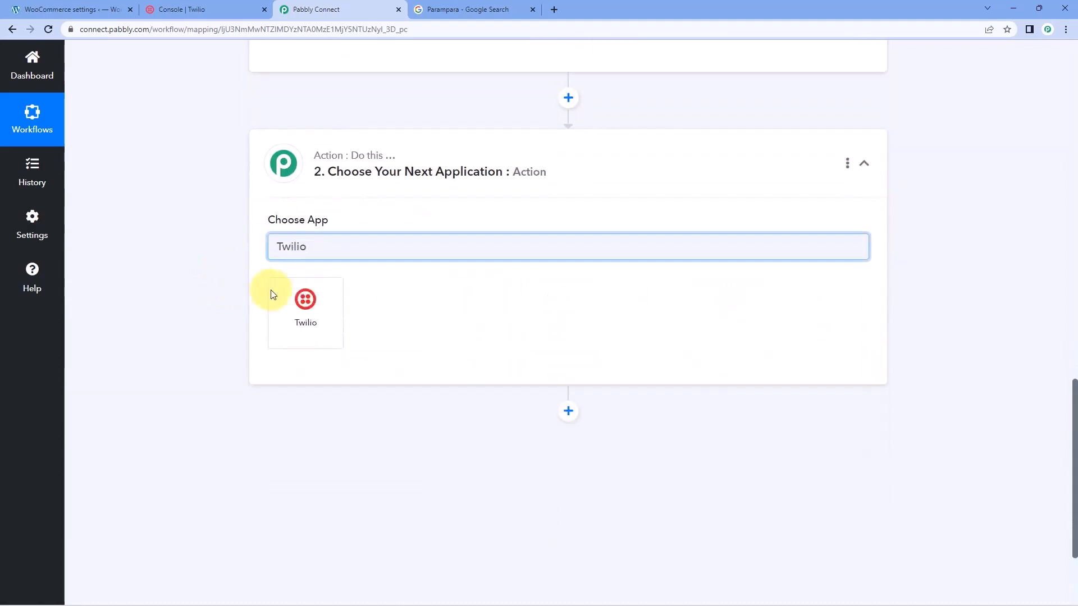
left_click(306, 301)
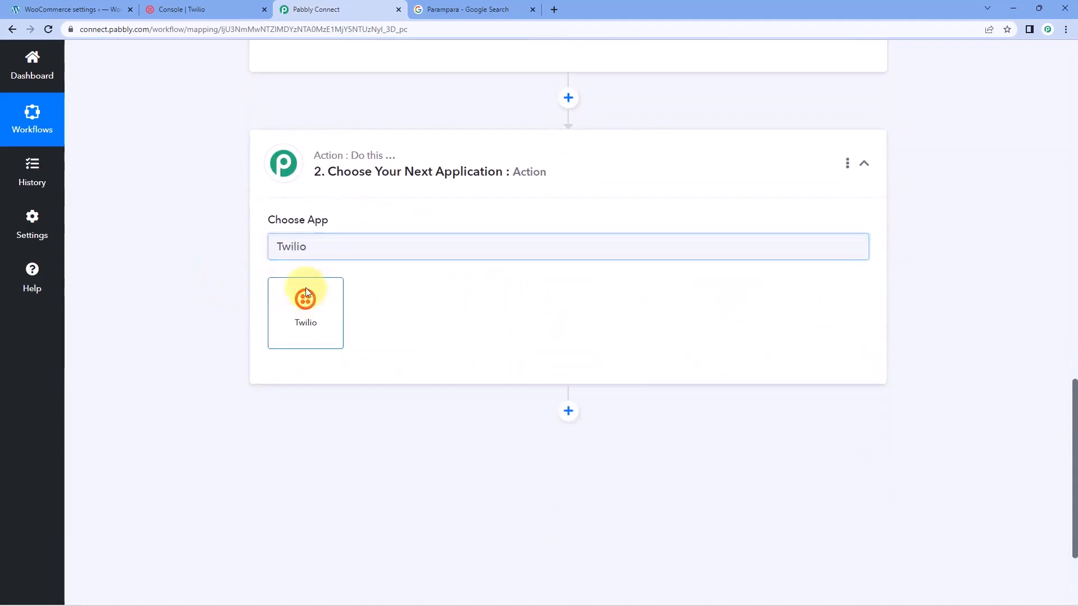
left_click(190, 16)
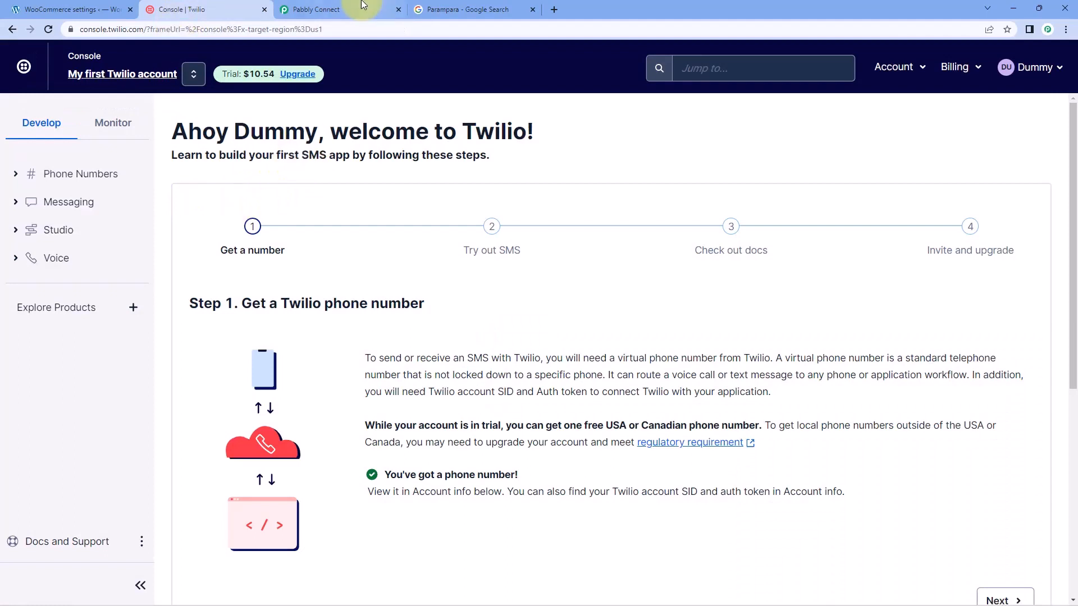
left_click(344, 9)
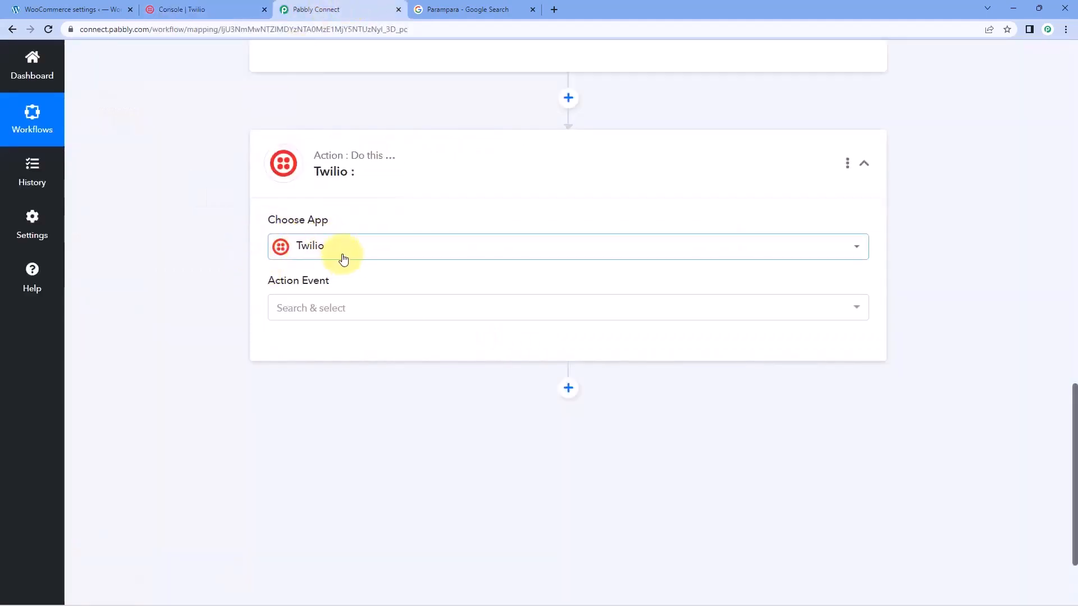
Set the Twilio action event to Send SMS Message and start adding a new Twilio connection
left_click(373, 312)
scroll(242, 292, "down", 1)
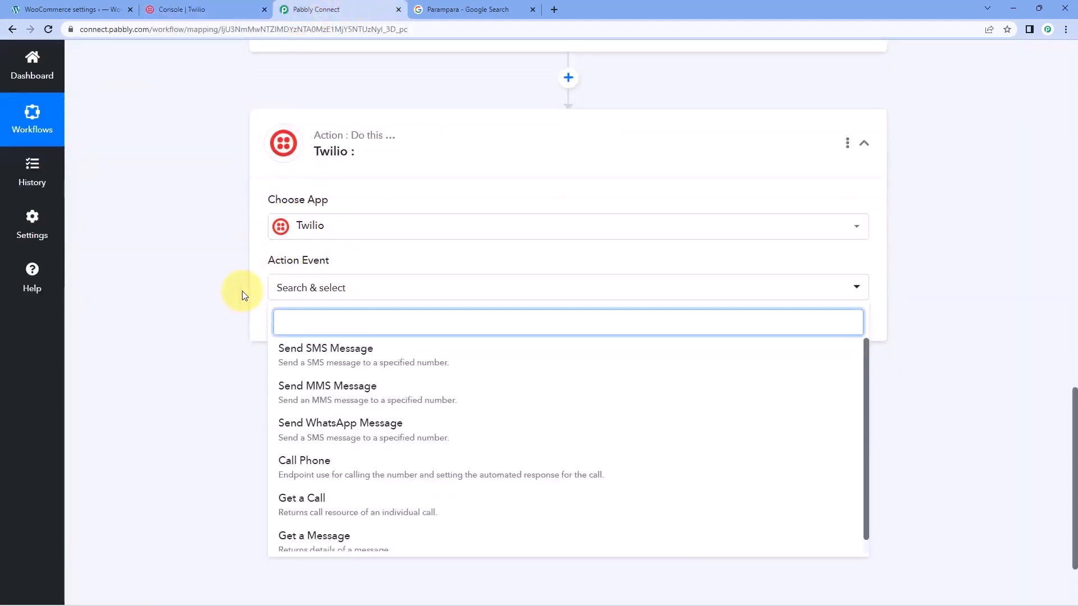
left_click(409, 313)
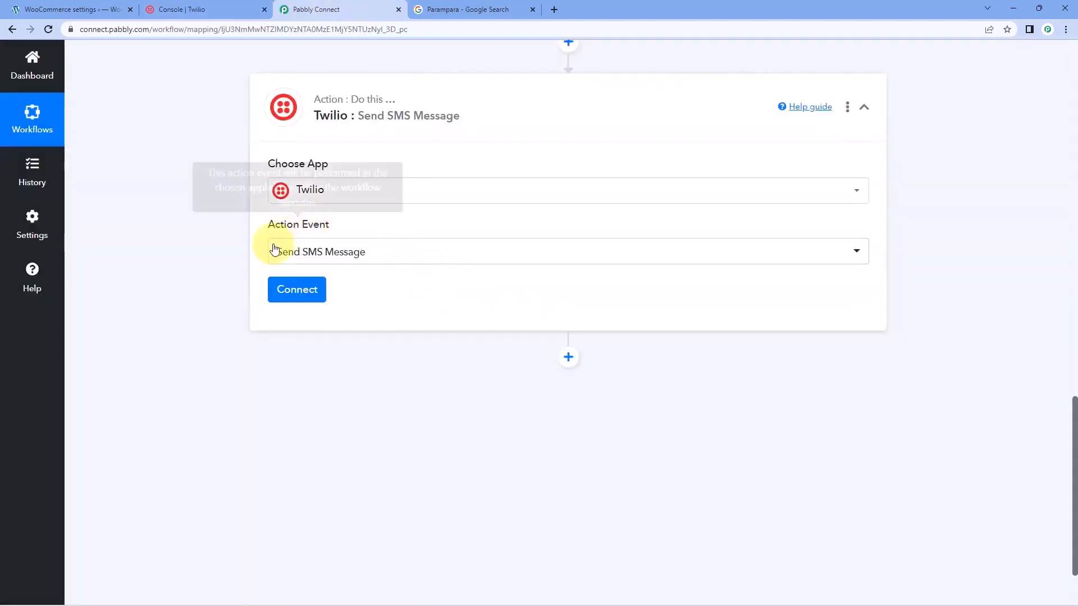
left_click(313, 294)
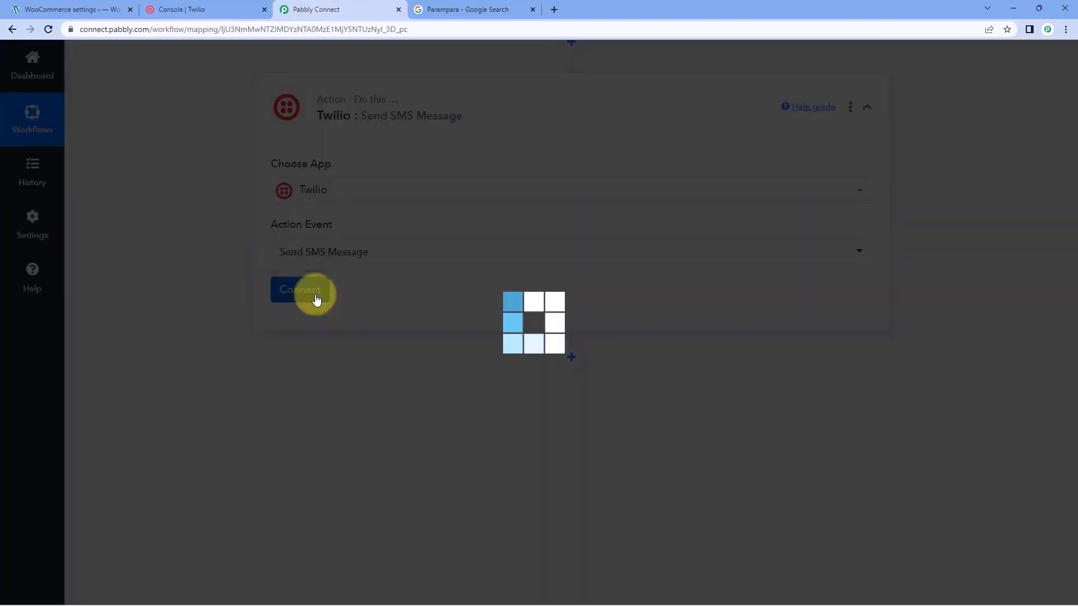
left_click(498, 180)
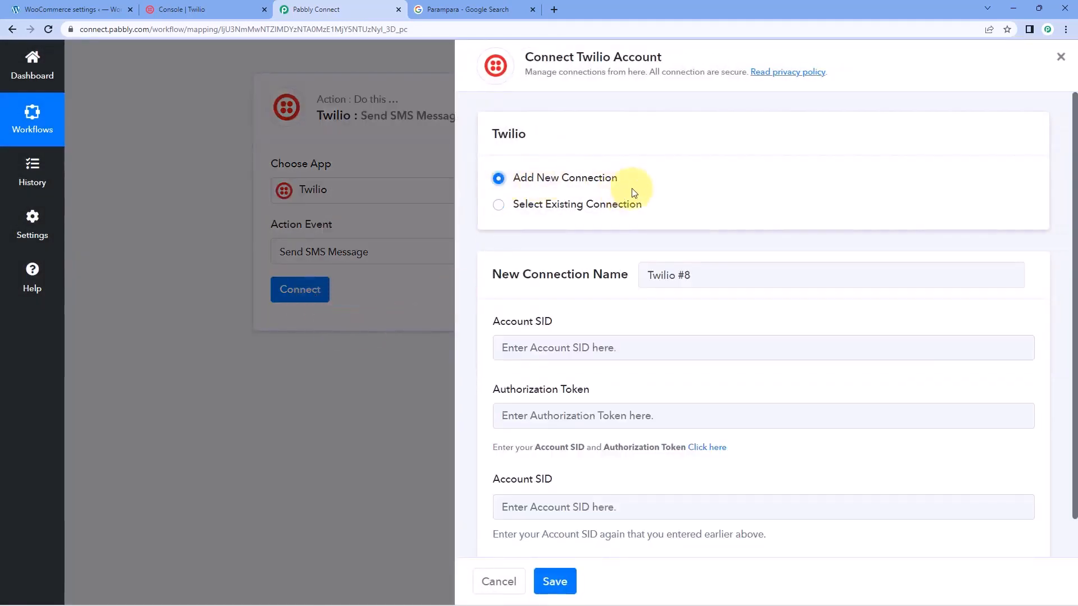
scroll(681, 190, "down", 1)
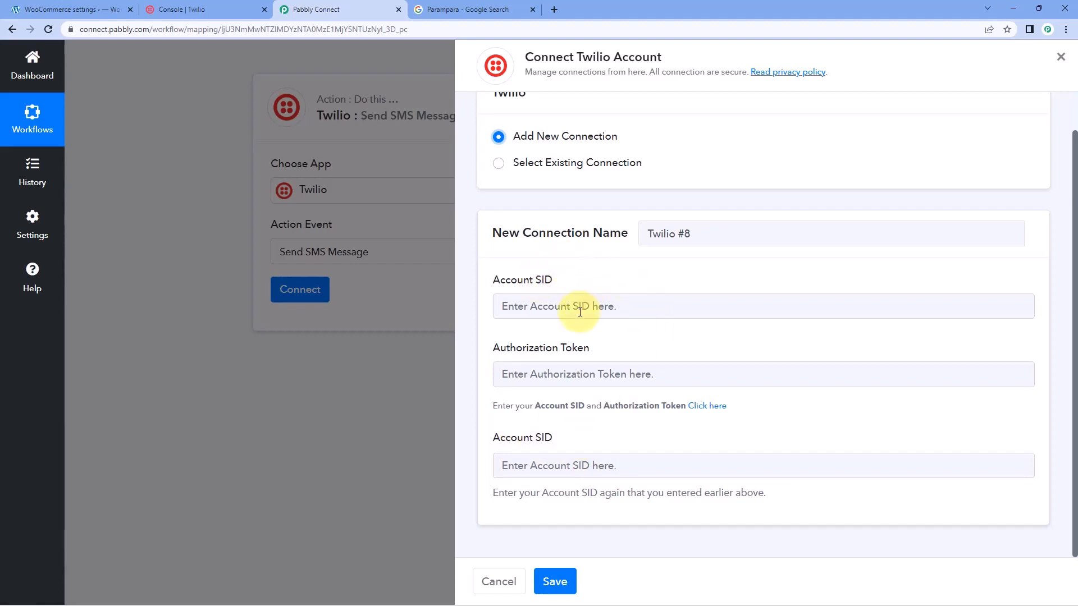
Copy the Account SID from the Twilio console and paste it into both Account SID fields of the new Pabbly Connect connection
left_click(251, 6)
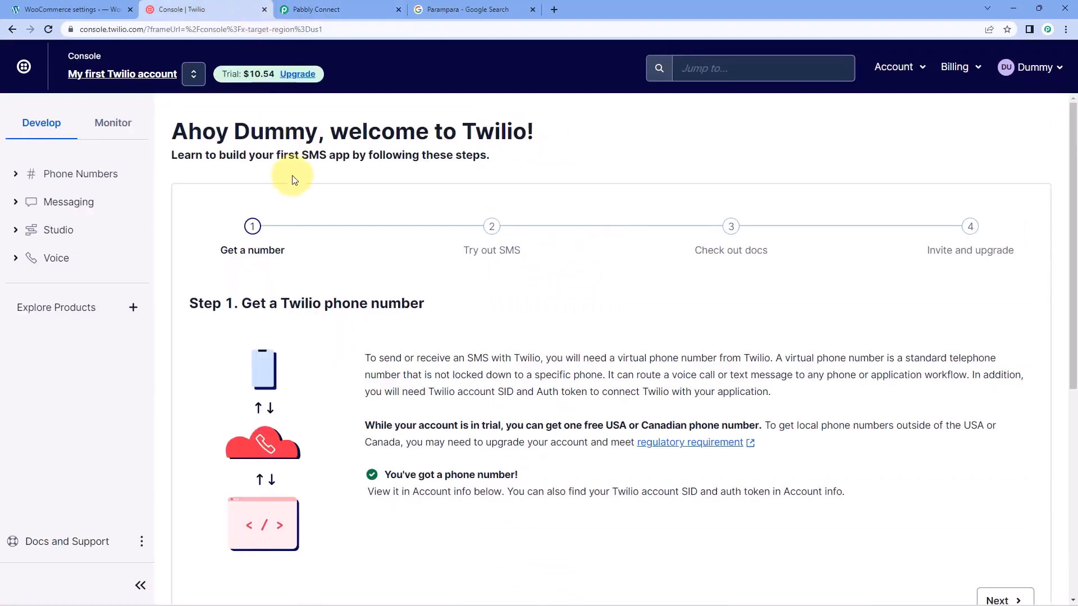
scroll(303, 189, "down", 5)
scroll(315, 200, "down", 2)
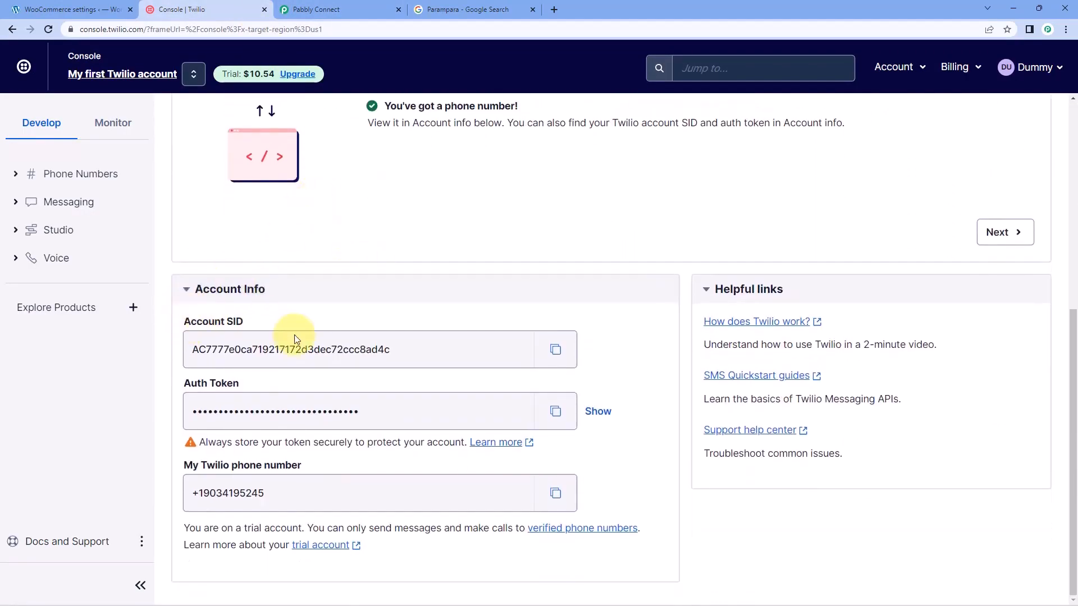
left_click(556, 350)
left_click(409, 7)
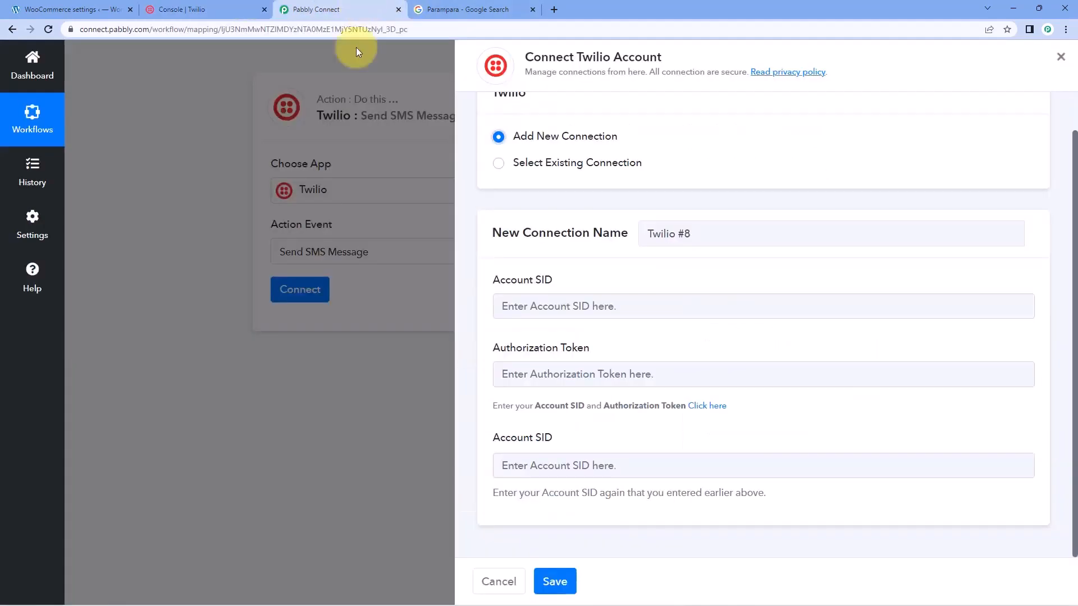
left_click(519, 306)
right_click(527, 312)
left_click(572, 404)
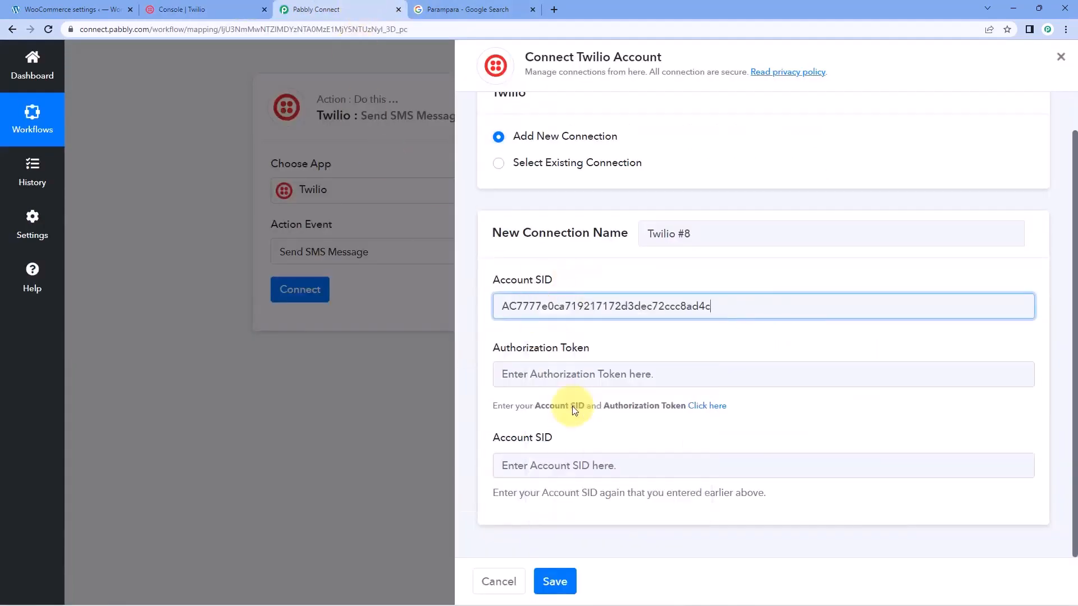
left_click(517, 466)
right_click(535, 459)
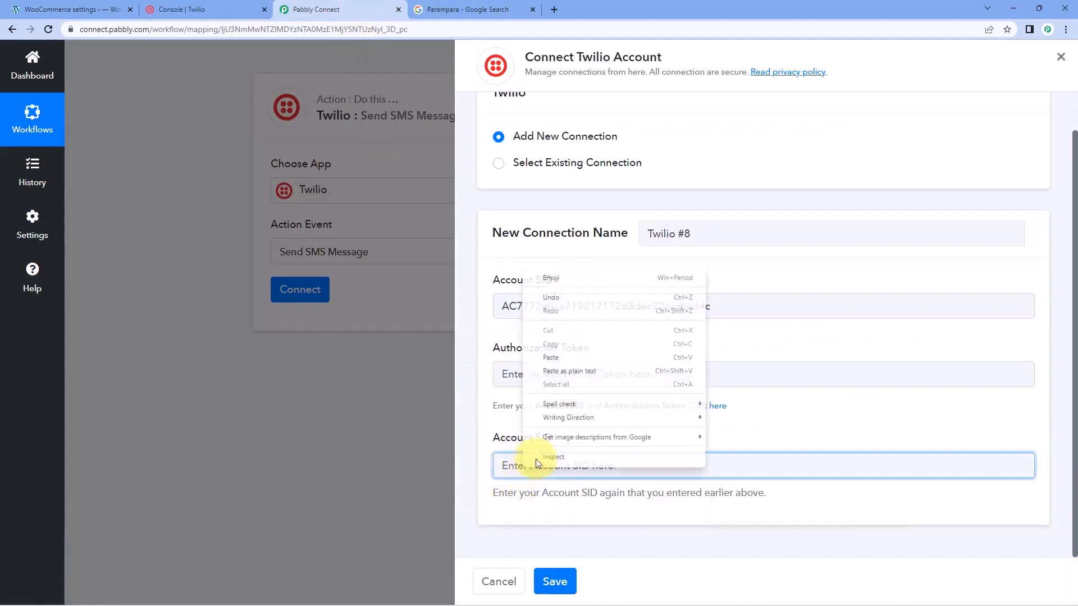
left_click(550, 358)
Copy the Auth Token from the Twilio console, paste it into the connection's Authorization Token field, and save the connection
left_click(227, 5)
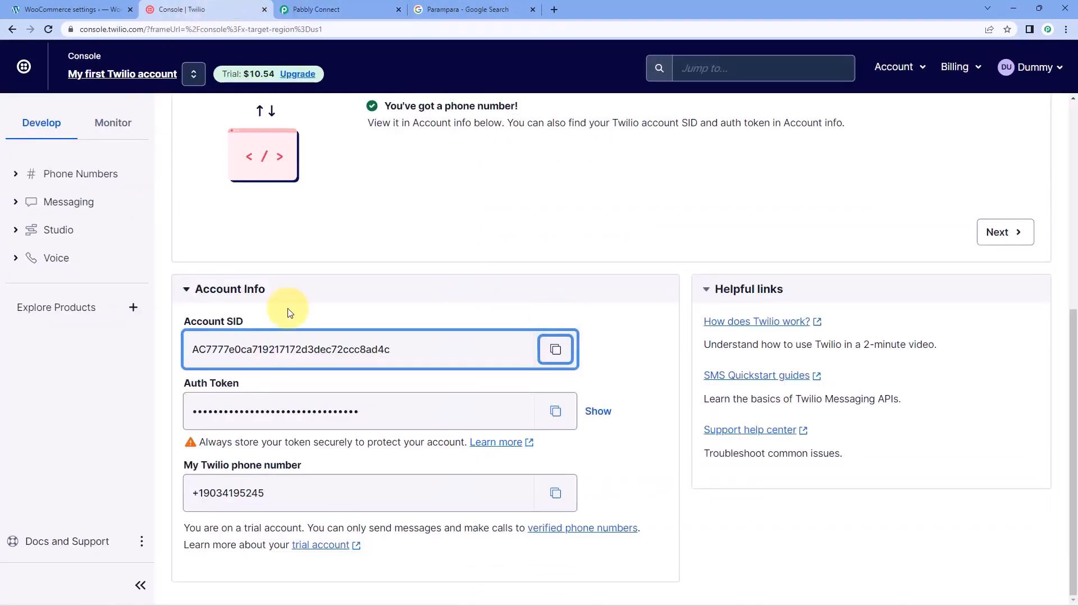
left_click(570, 410)
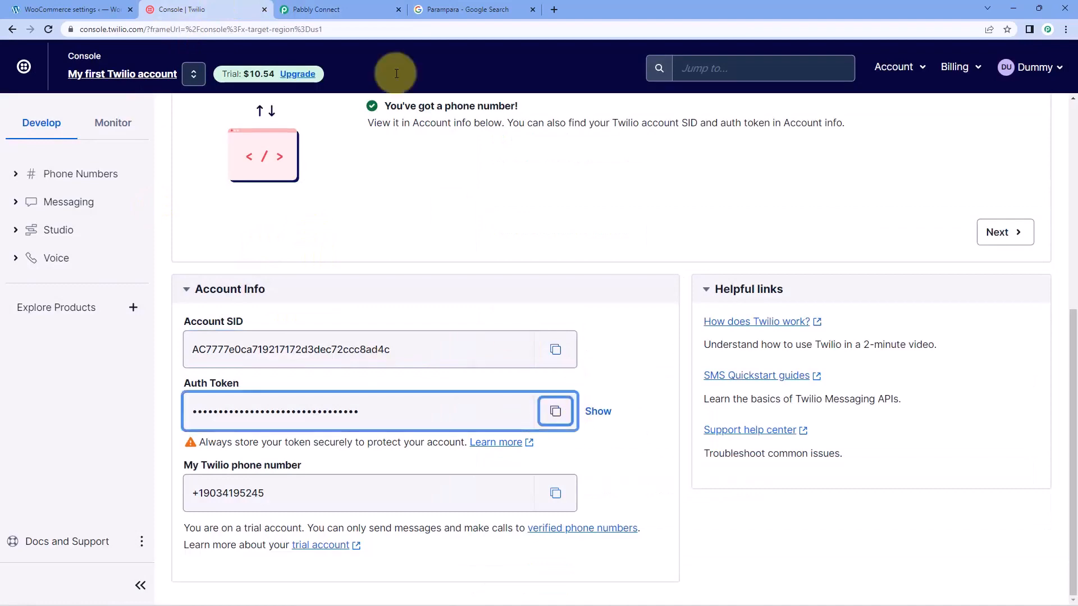
left_click(359, 10)
left_click(572, 373)
right_click(572, 374)
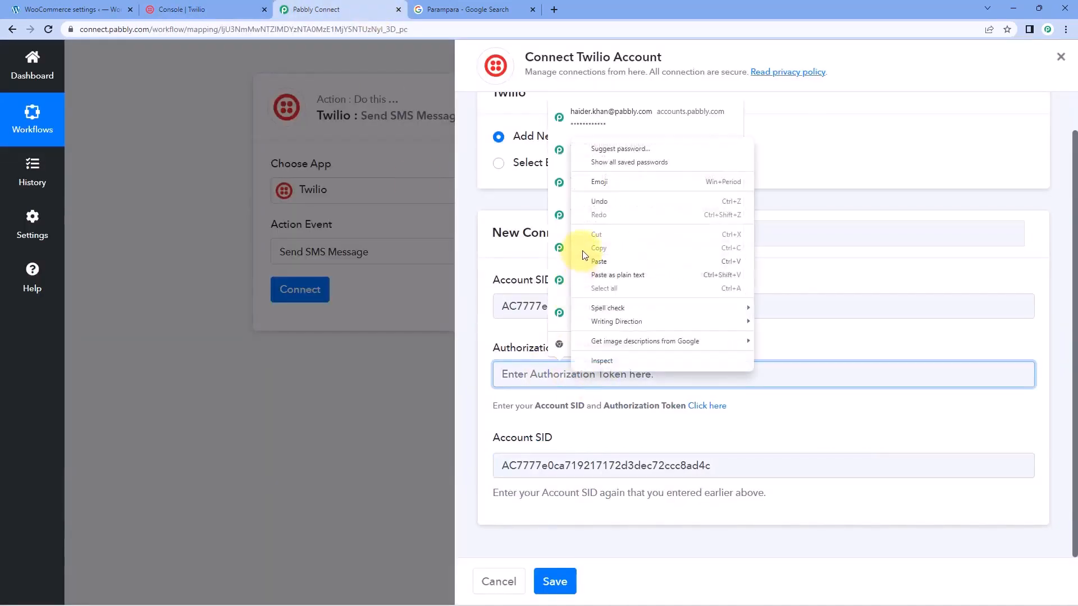
left_click(599, 261)
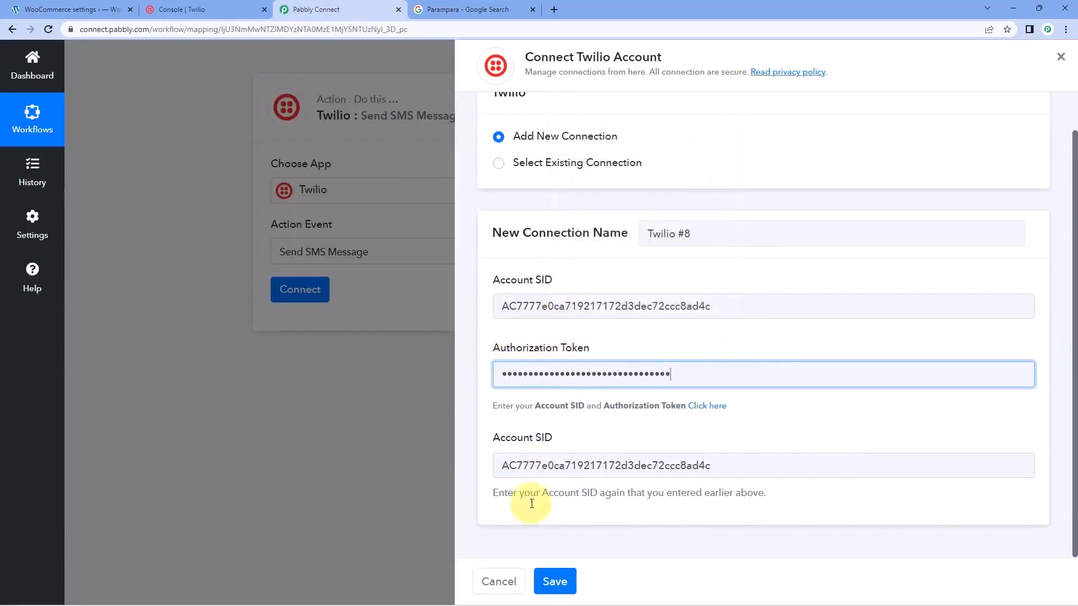
left_click(554, 582)
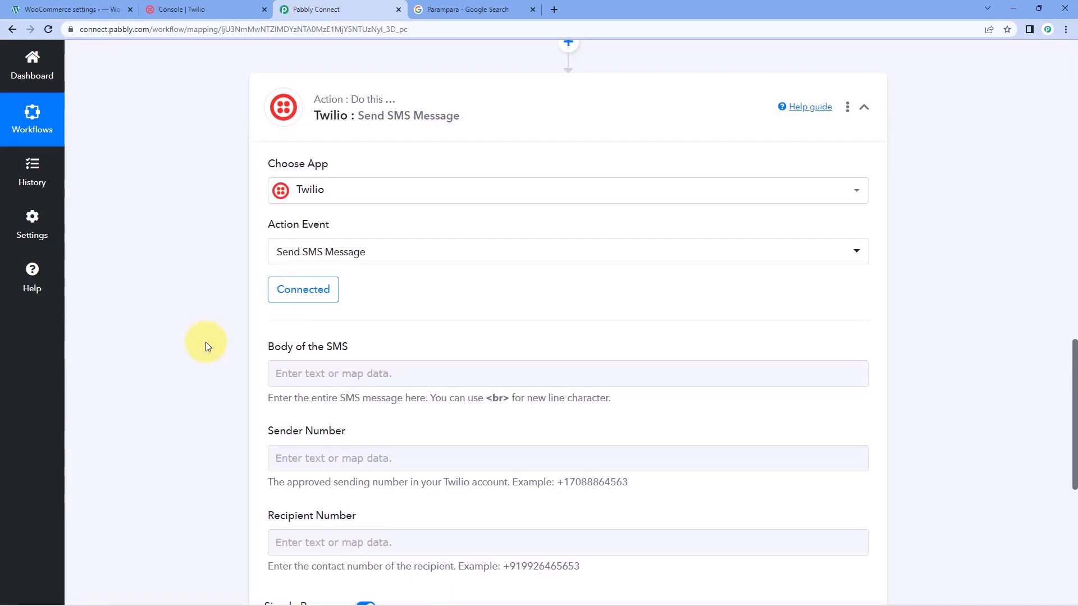
Start the body of the SMS with the greeting "Hello"
scroll(206, 342, "down", 2)
left_click(306, 272)
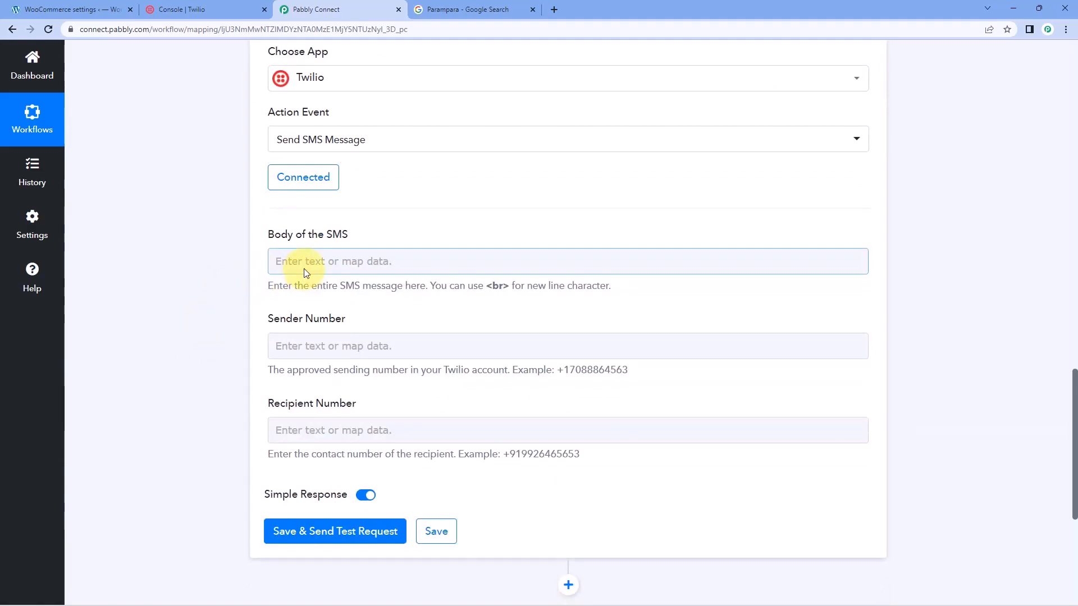
left_click(306, 272)
type("Hello")
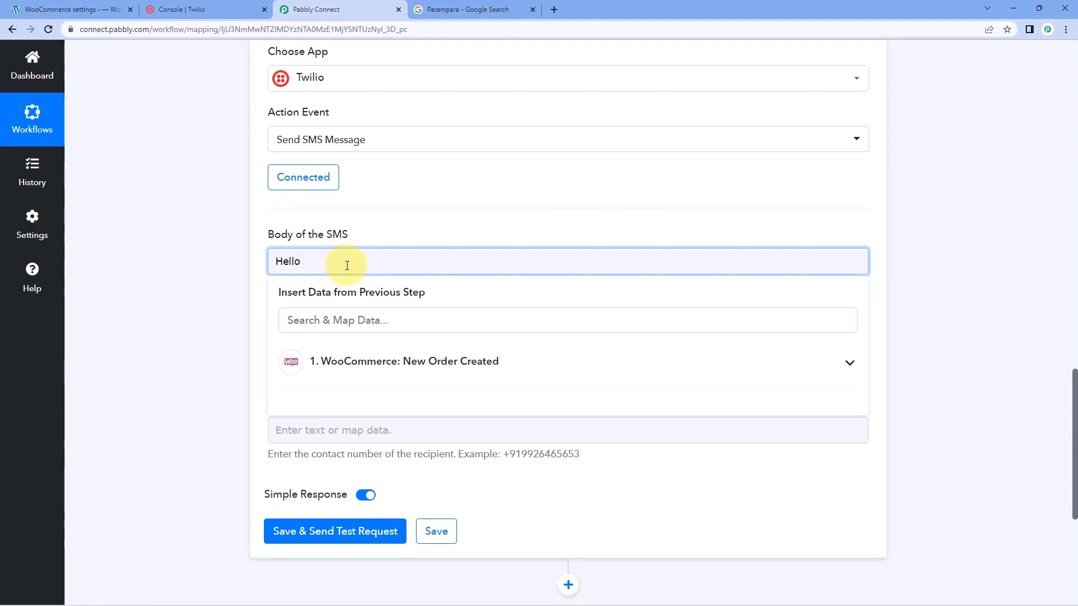
Examine the Billing First Name field in the WooCommerce webhook response
scroll(505, 234, "up", 8)
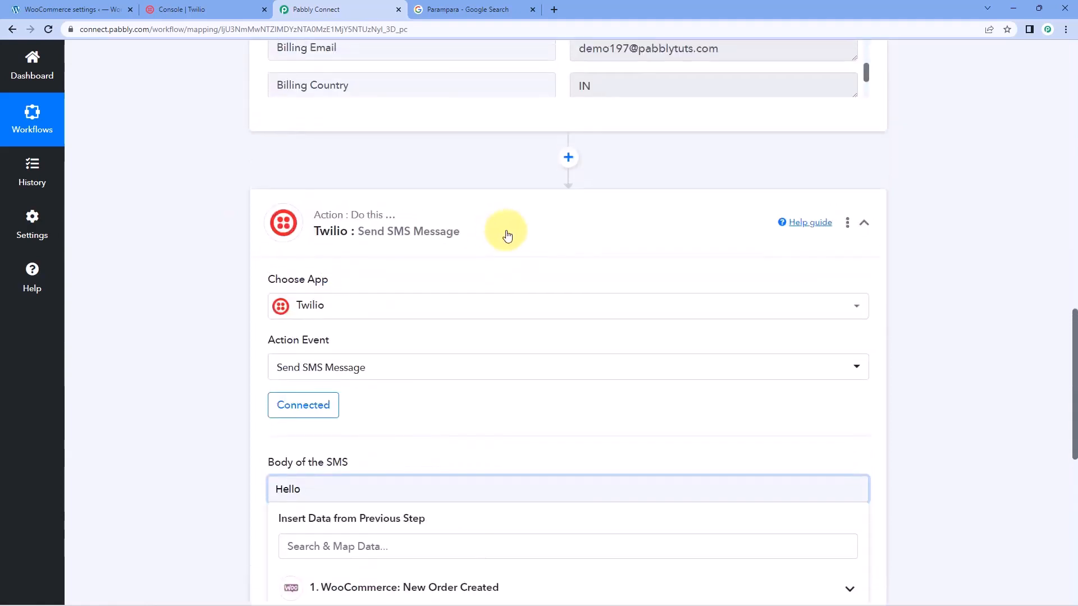
left_click(655, 234)
key("ctrl+a")
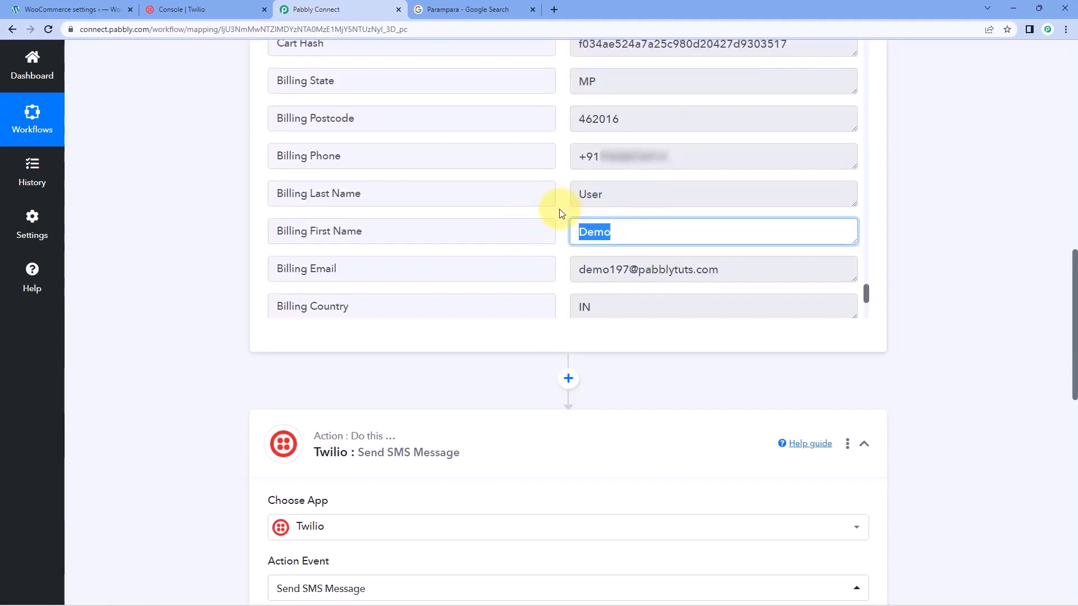
left_click(623, 230)
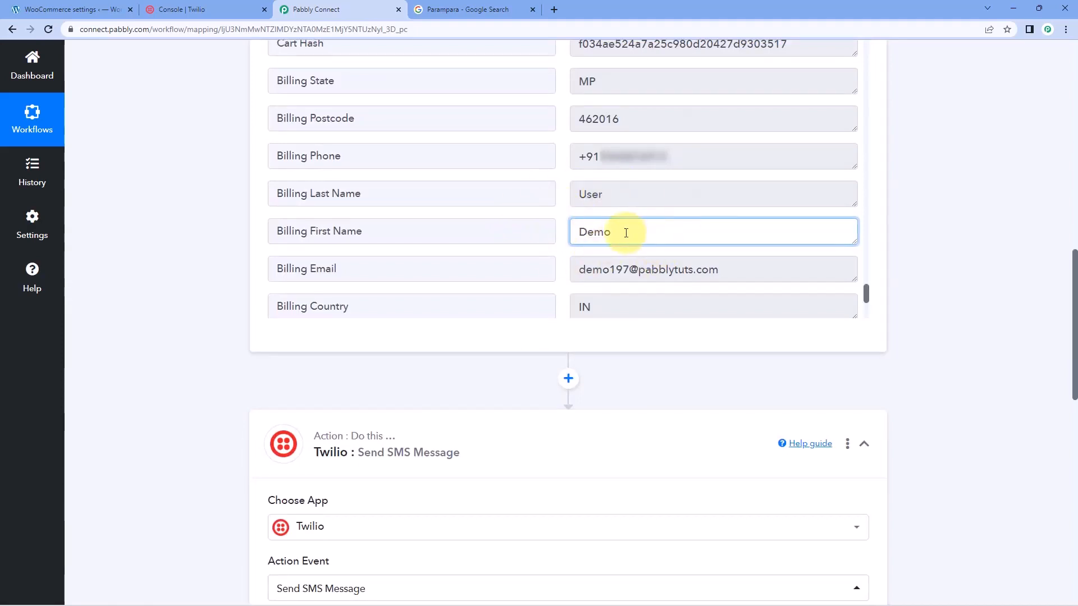
left_click_drag(626, 233, 549, 233)
left_click(565, 227)
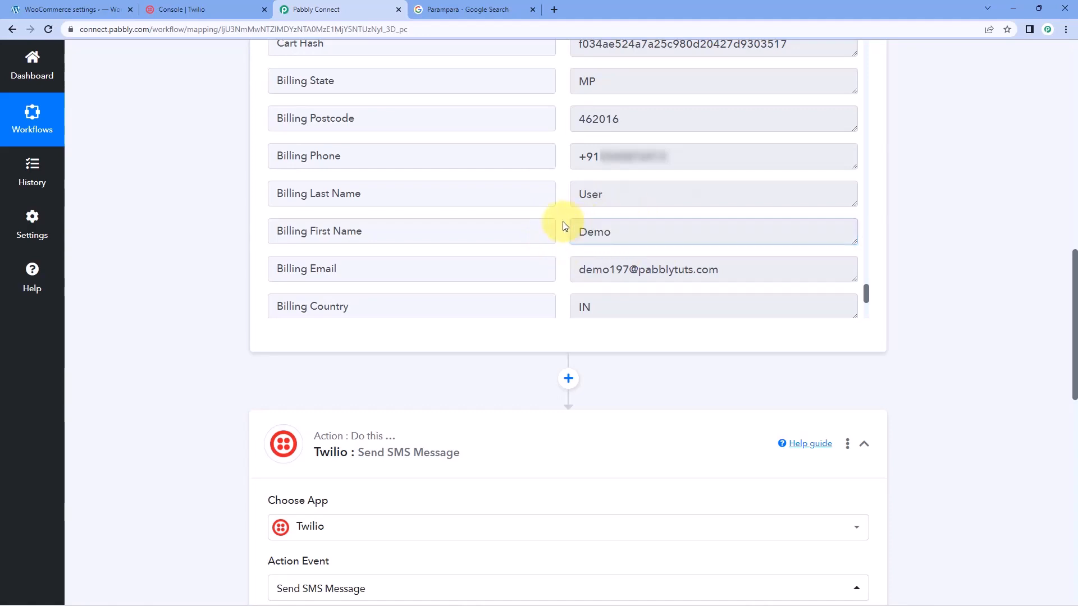
Insert the Shipping First Name field from the WooCommerce New Order Created data after "Hello" in the SMS body
scroll(197, 309, "down", 7)
left_click(322, 312)
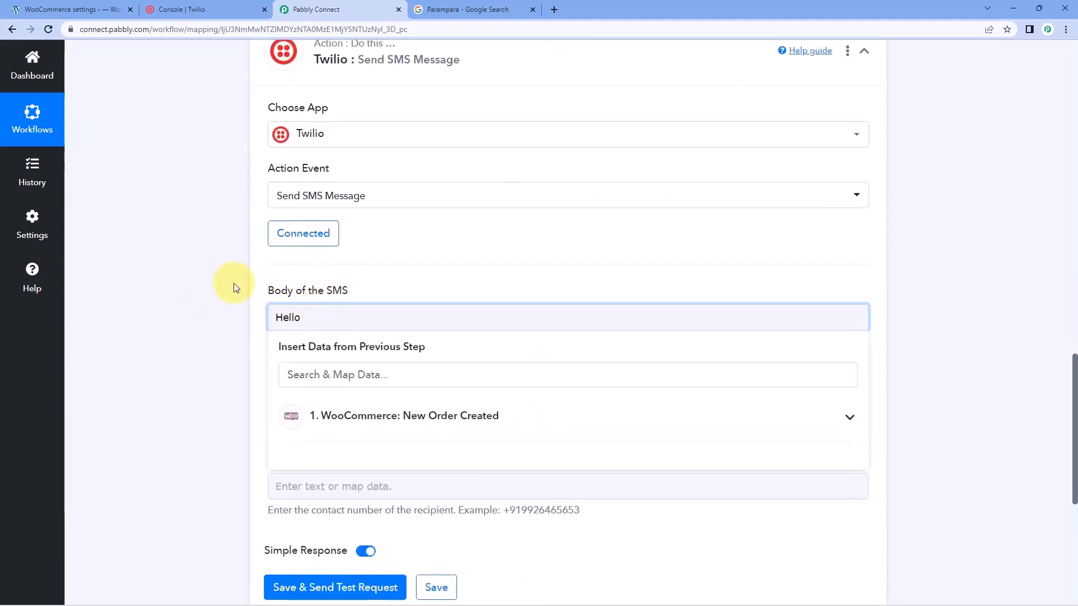
scroll(232, 281, "down", 1)
scroll(231, 286, "down", 1)
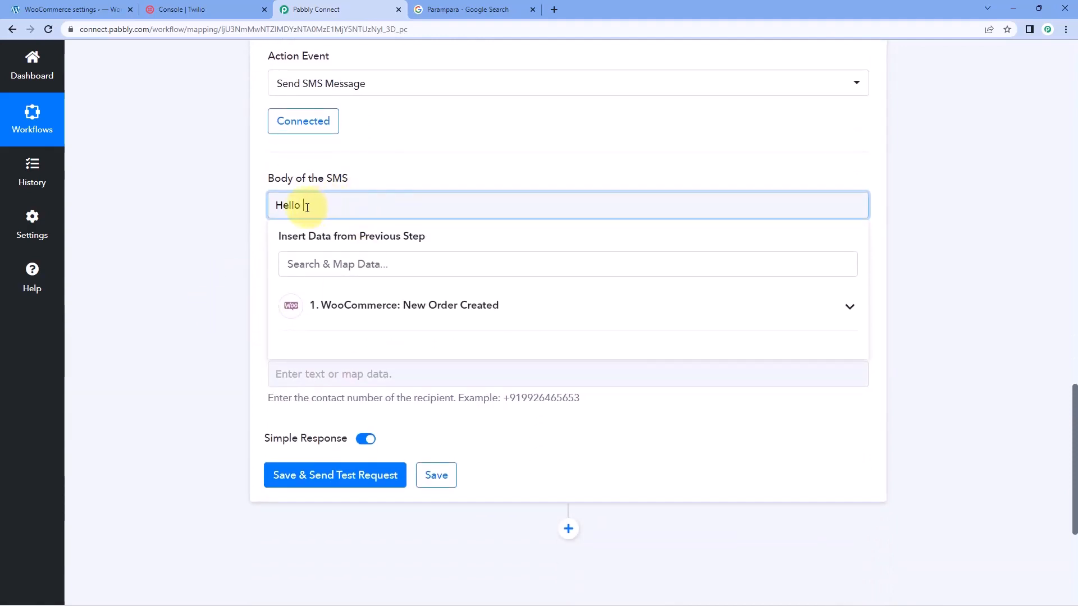
left_click(522, 306)
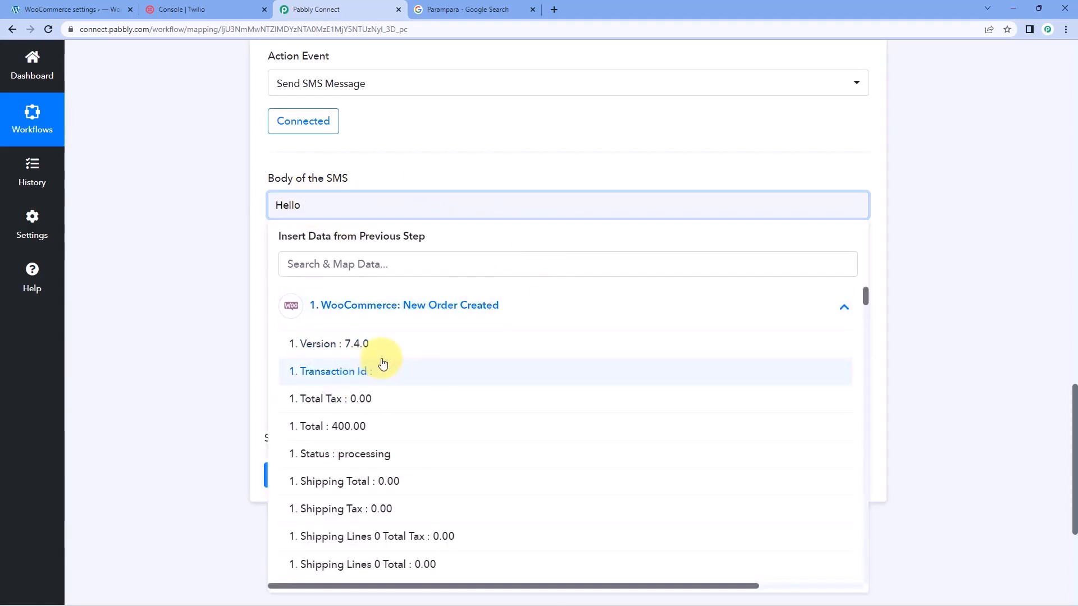
scroll(388, 362, "down", 5)
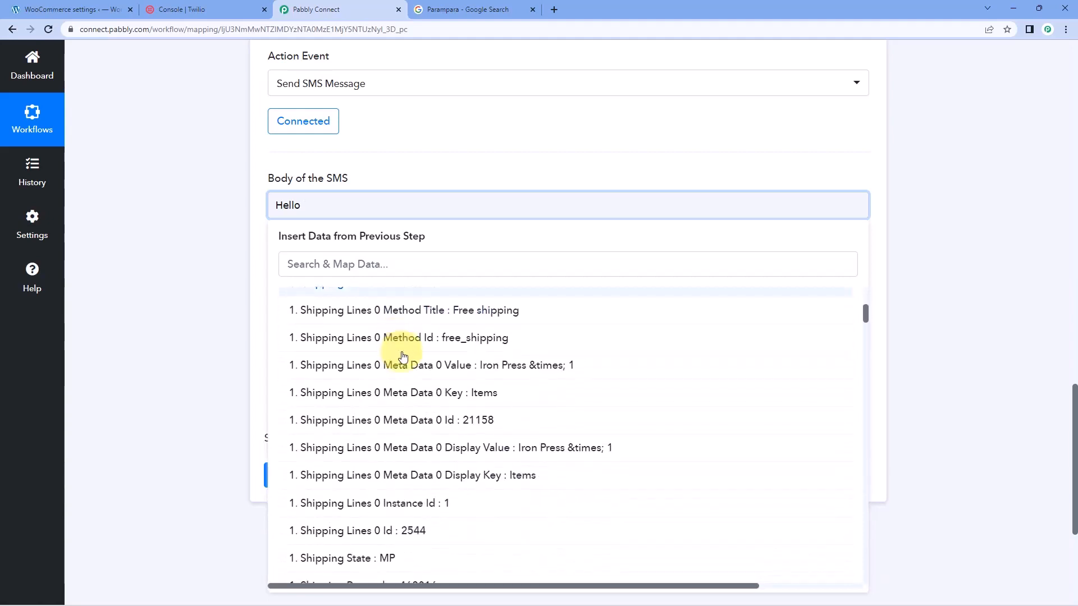
scroll(403, 356, "down", 4)
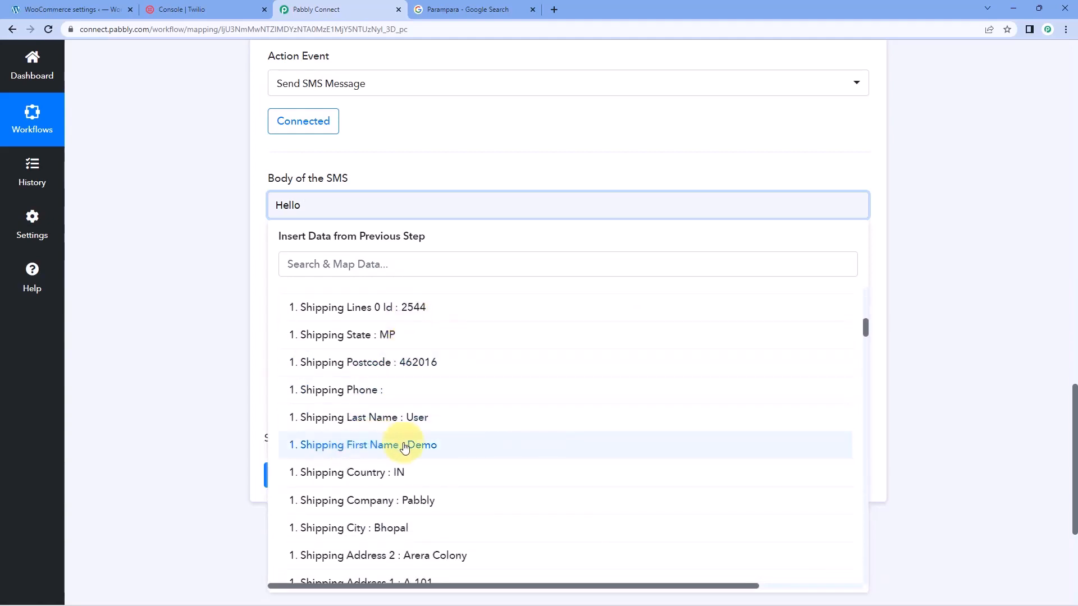
left_click(404, 448)
left_click(211, 315)
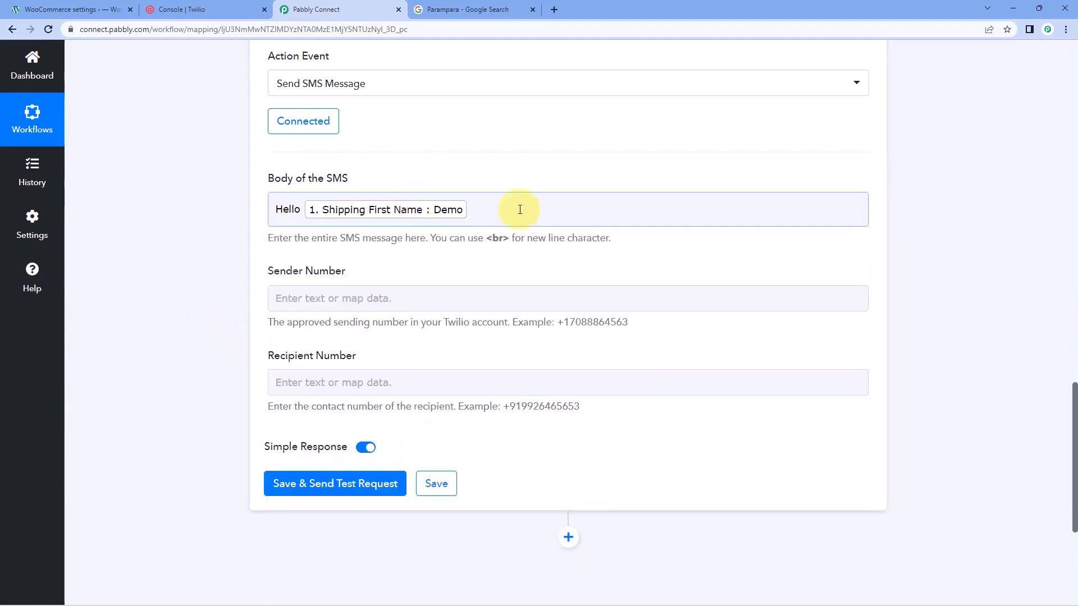
Continue the SMS body with a comma and a new line reading "Thank you for shopping with us. We have successfully received your order of"
left_click(502, 209)
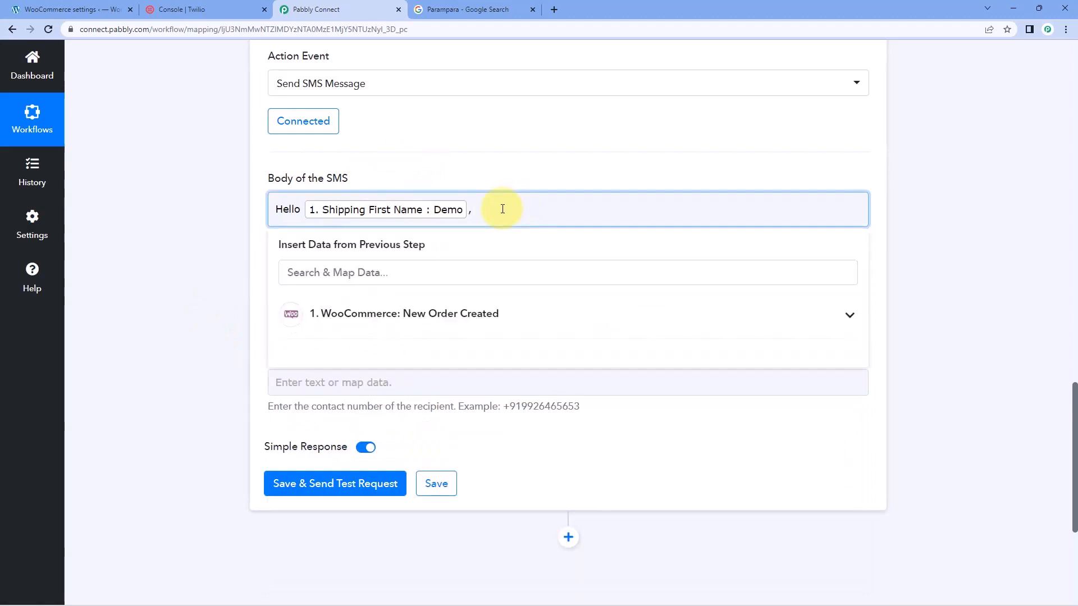
type(",")
key("Return")
type("Thank you")
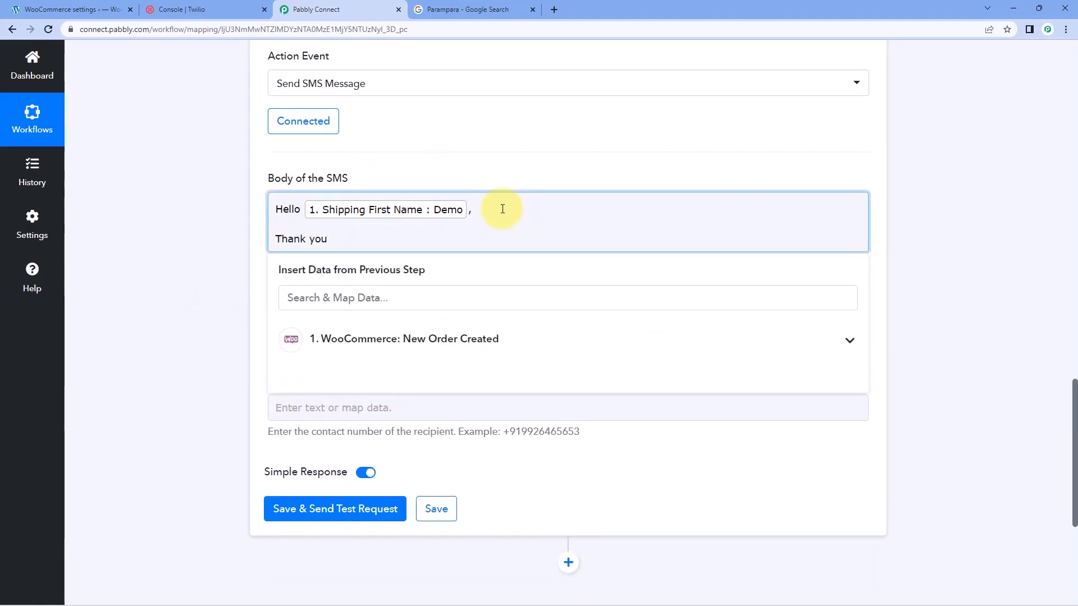
type(" for shopping with us. We have successfully received your order of")
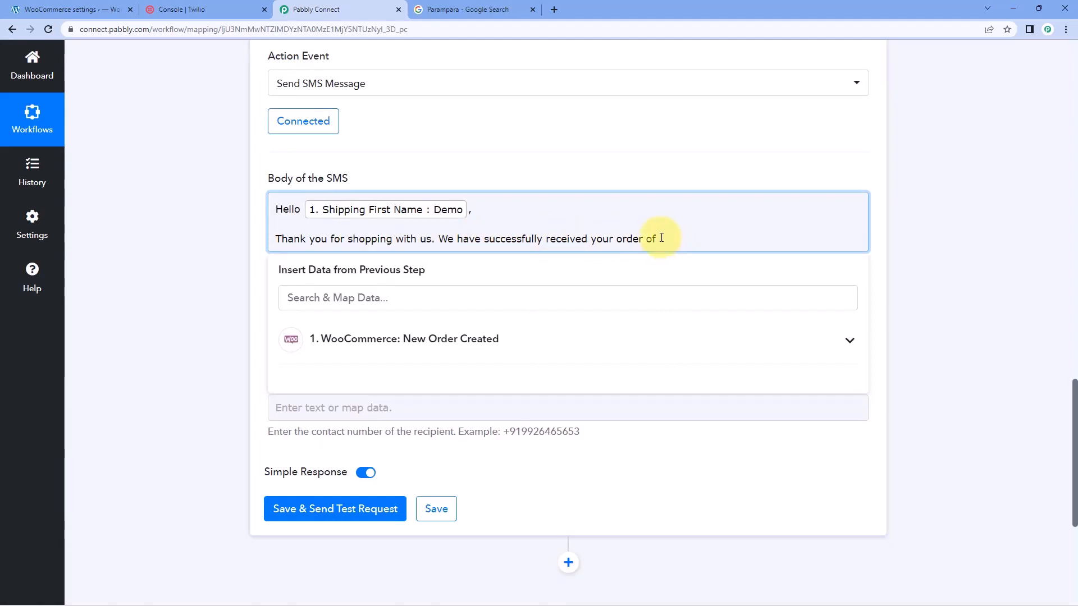
Complete the SMS sentence with the Line Items 0 Name field from the WooCommerce order data, followed by a period
left_click(529, 333)
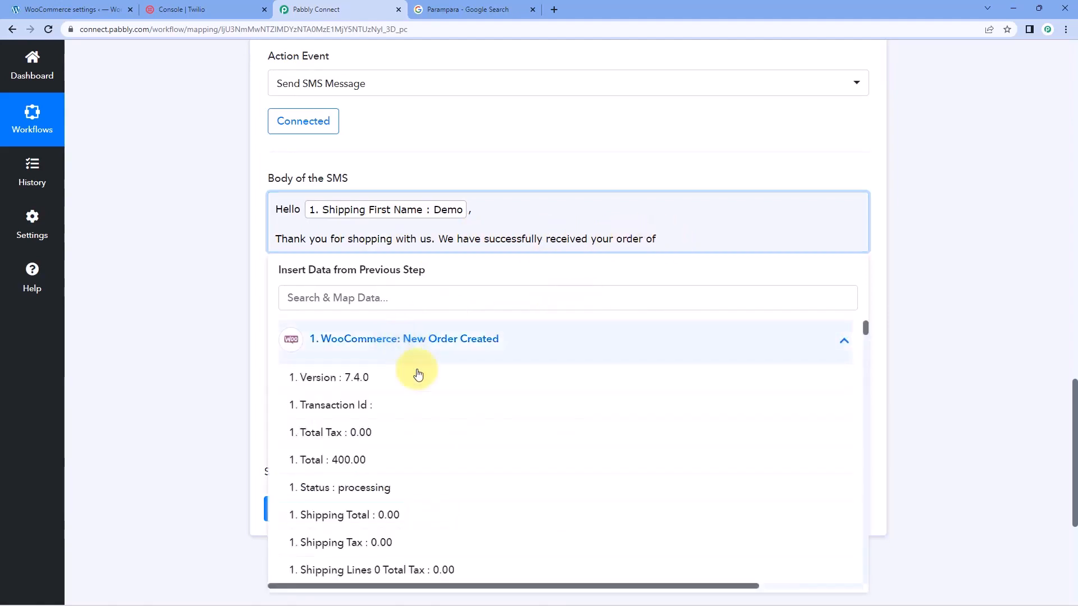
left_click(415, 297)
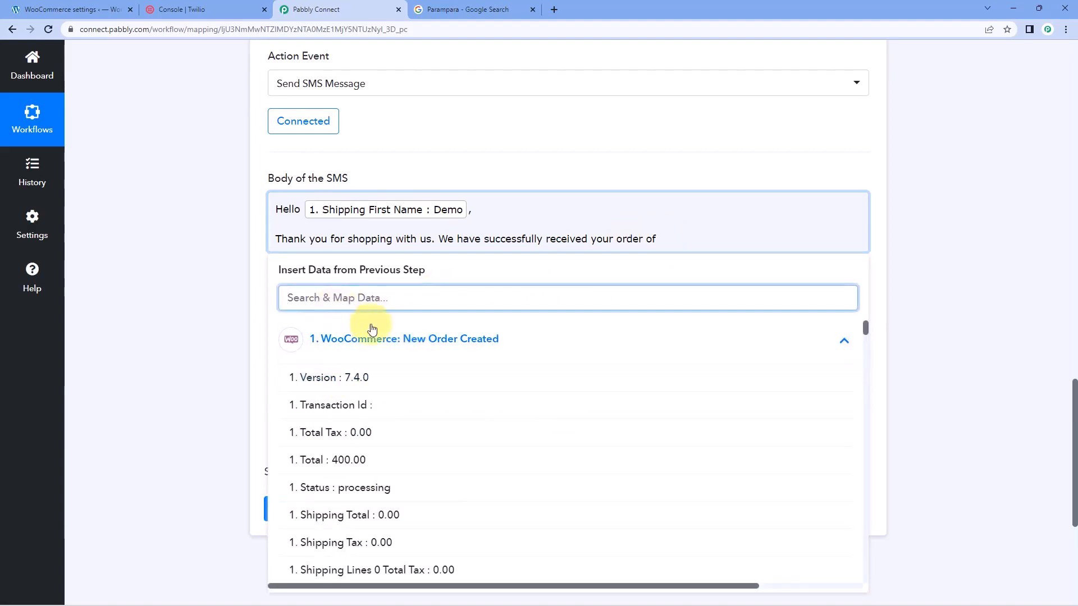
scroll(373, 328, "down", 6)
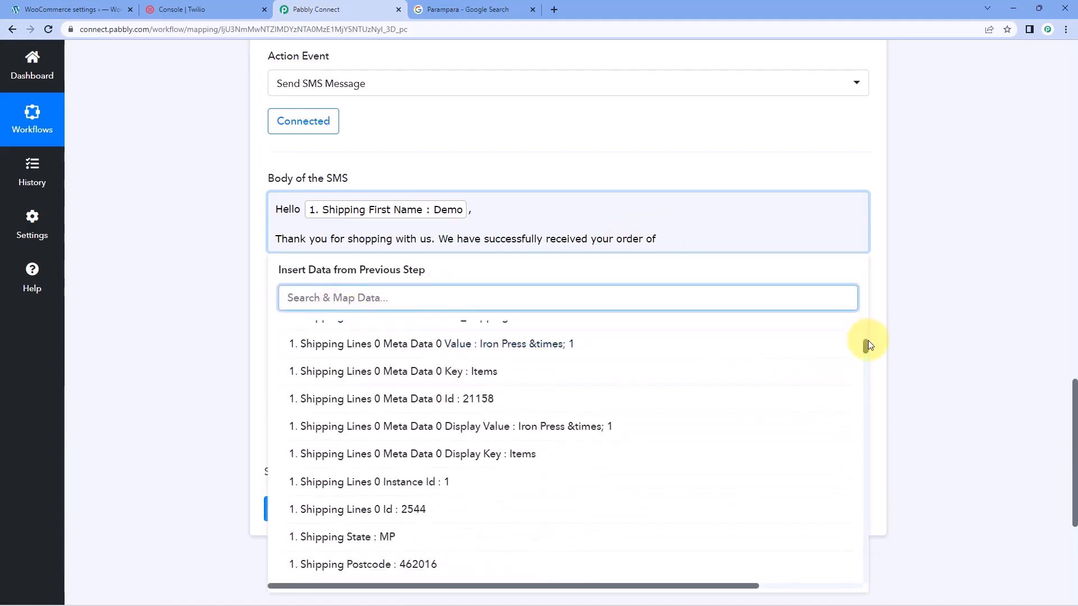
left_click_drag(868, 344, 861, 521)
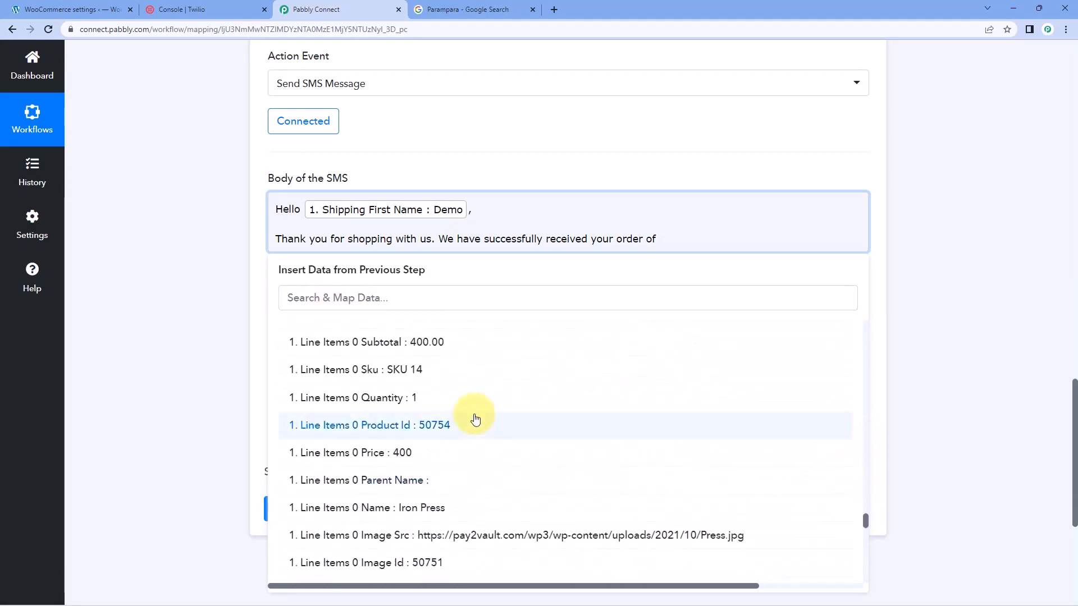
scroll(449, 420, "down", 2)
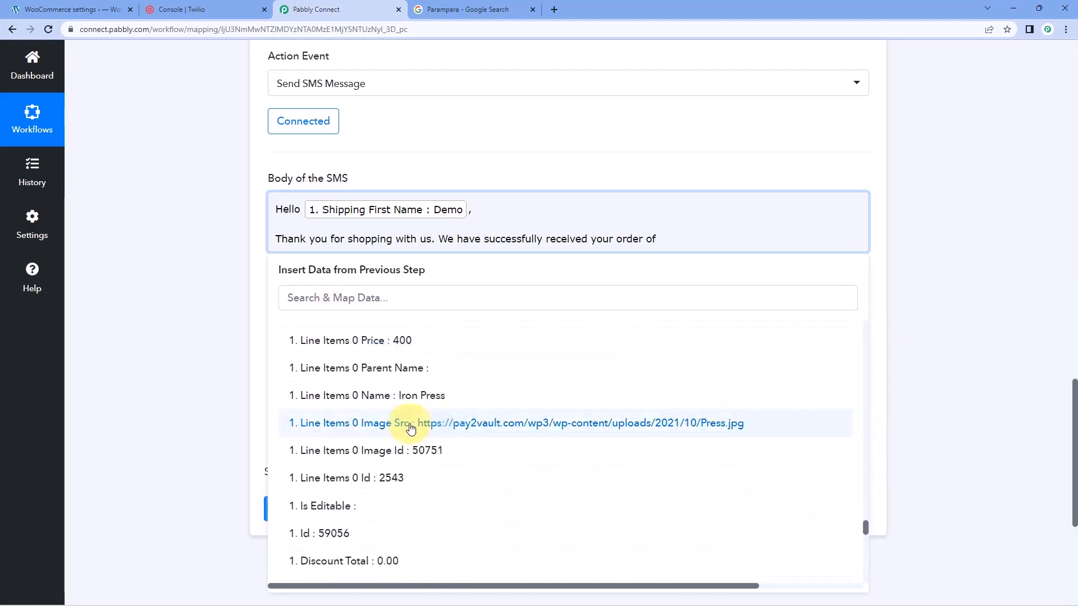
left_click(344, 396)
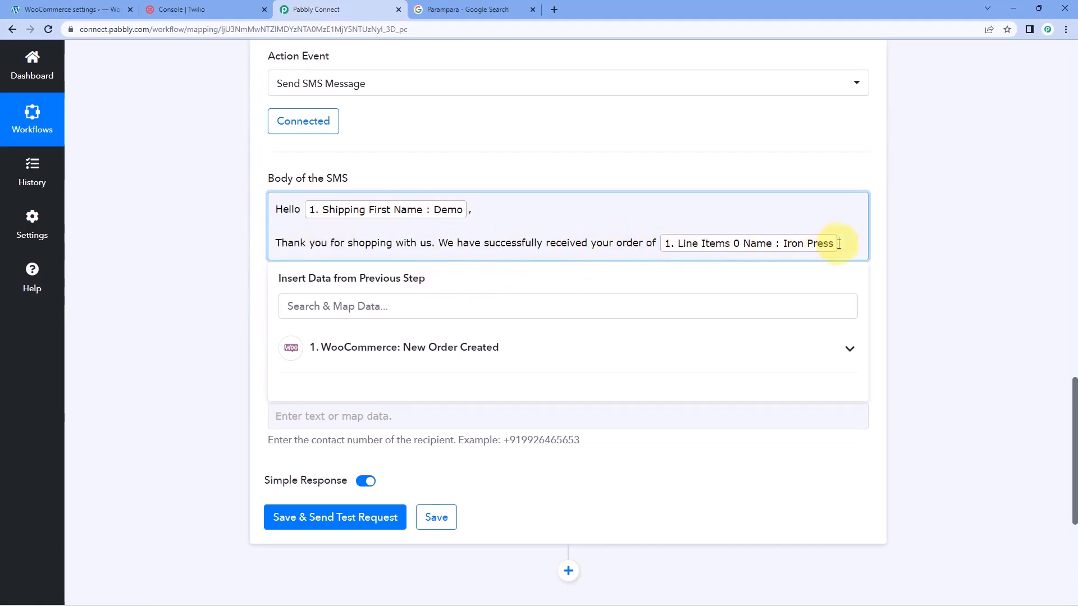
left_click(569, 160)
scroll(214, 218, "up", 1)
scroll(220, 217, "down", 2)
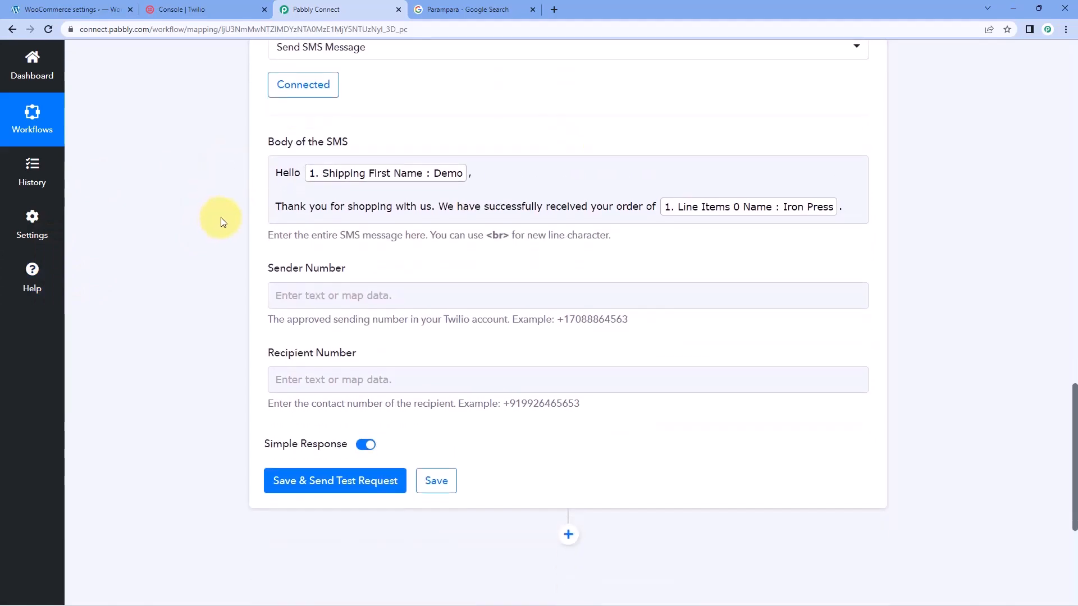
Copy the Twilio phone number from the Twilio console and paste it into the Sender Number field in Pabbly Connect
scroll(221, 217, "down", 2)
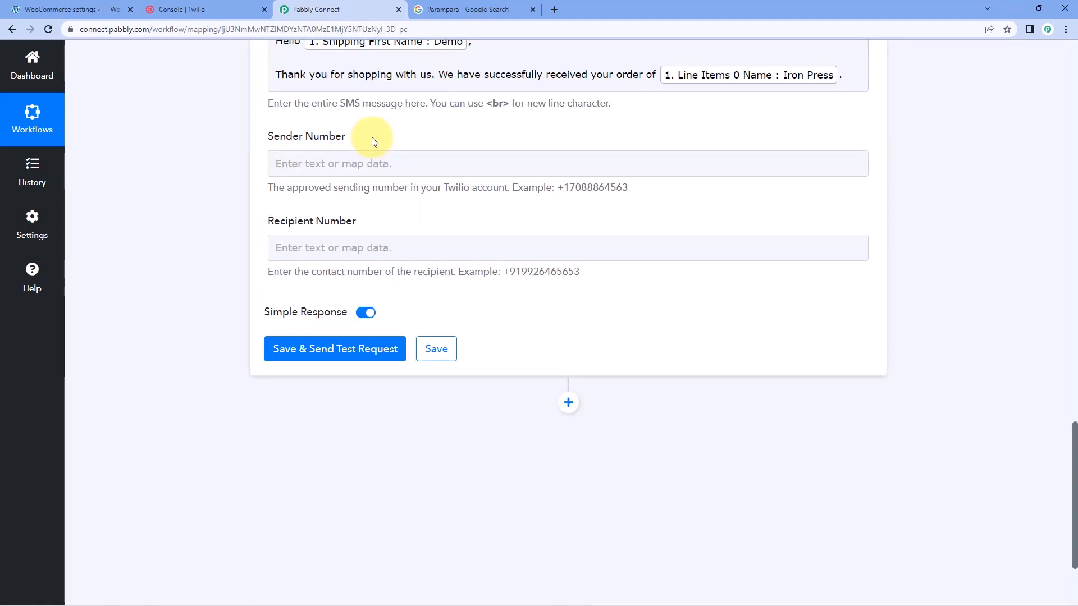
left_click(221, 10)
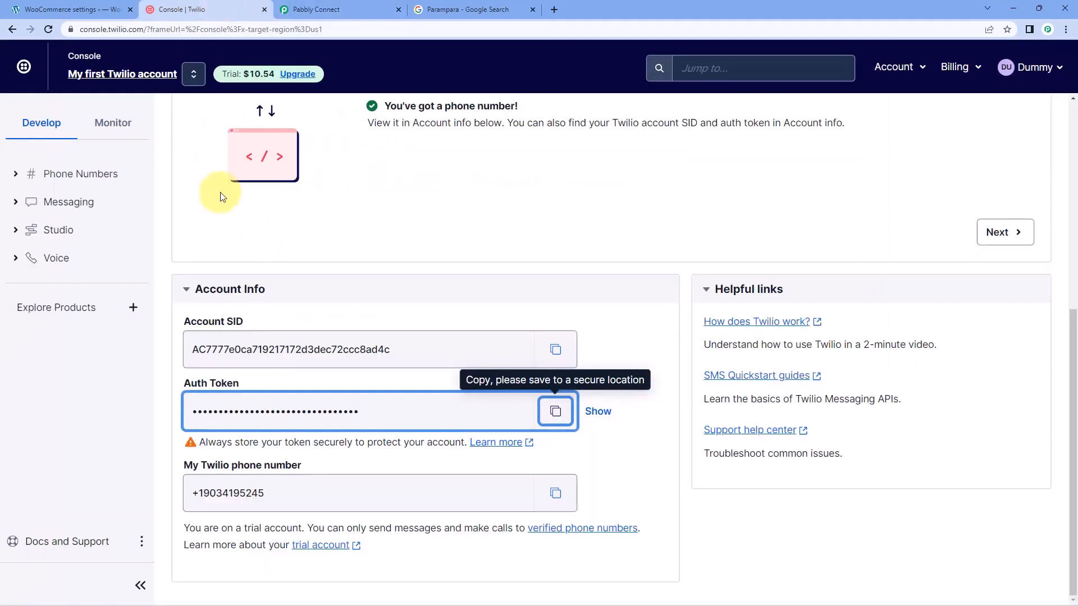
left_click(274, 466)
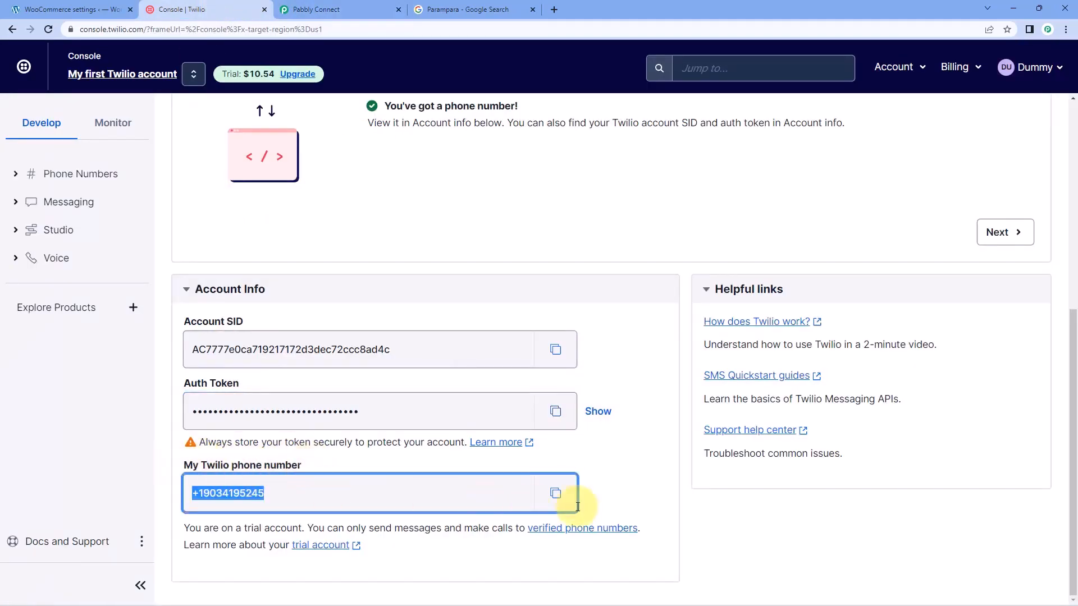
left_click(558, 495)
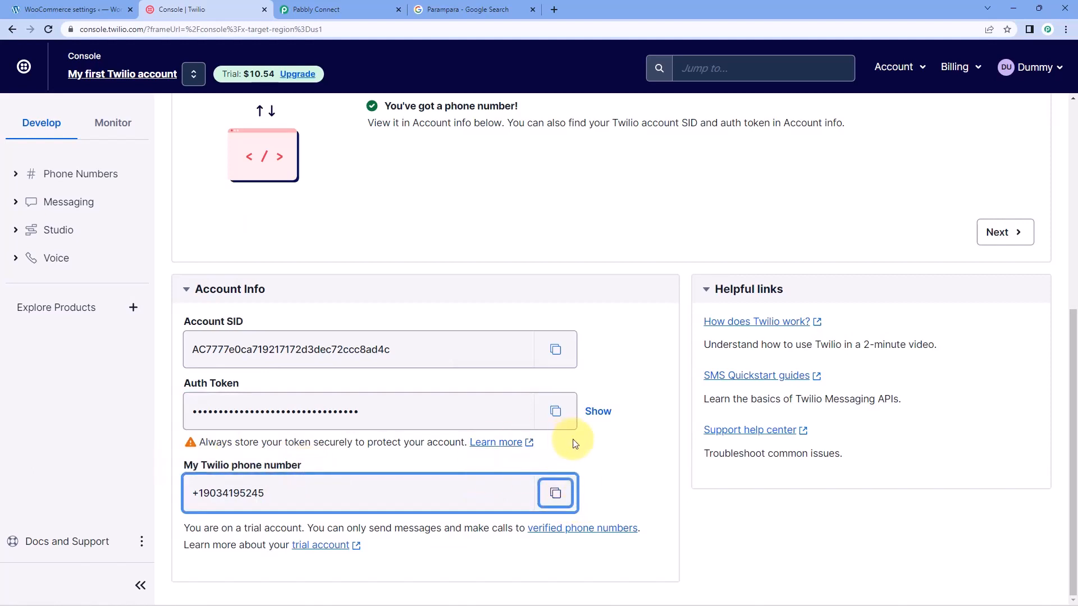
left_click(337, 10)
left_click(353, 163)
right_click(355, 163)
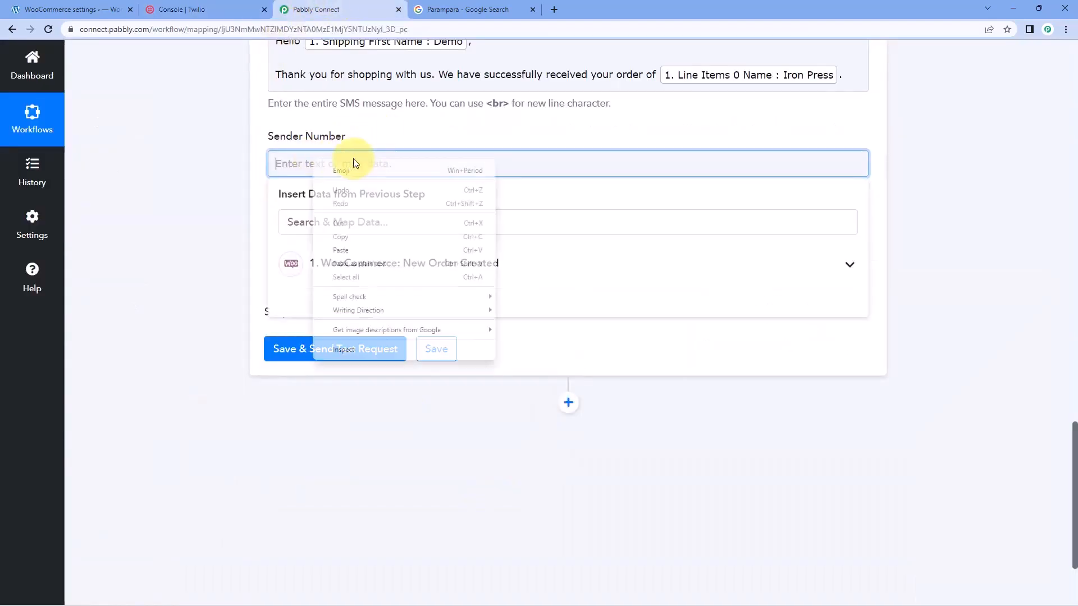
left_click(372, 250)
left_click(222, 222)
Check the Billing Phone value in the WooCommerce response and map the Billing Phone field to the Recipient Number
scroll(223, 219, "down", 1)
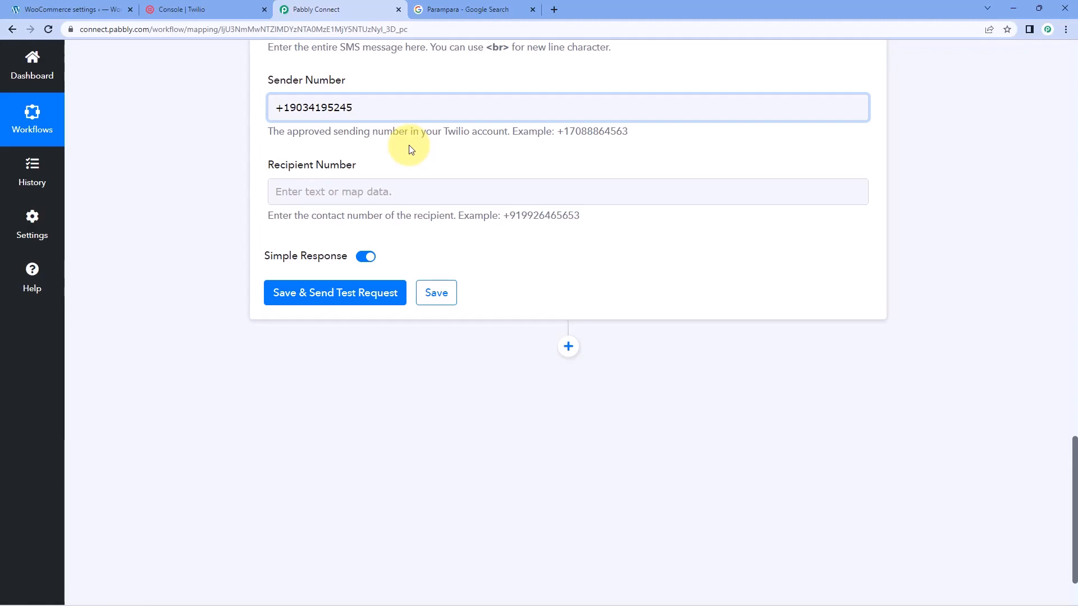
scroll(438, 152, "up", 12)
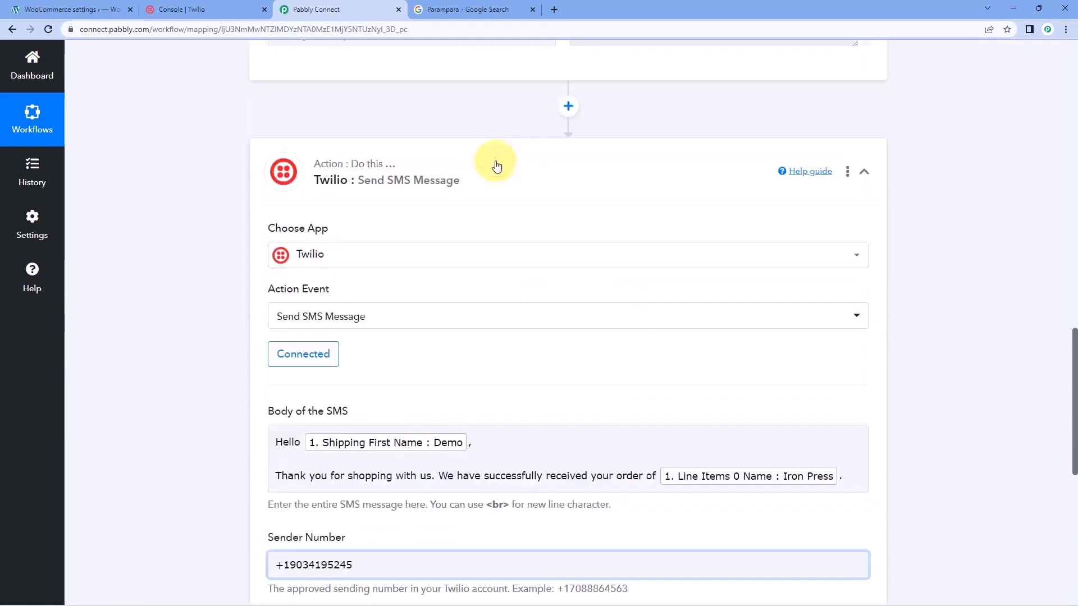
scroll(500, 181, "up", 1)
left_click_drag(685, 103, 565, 104)
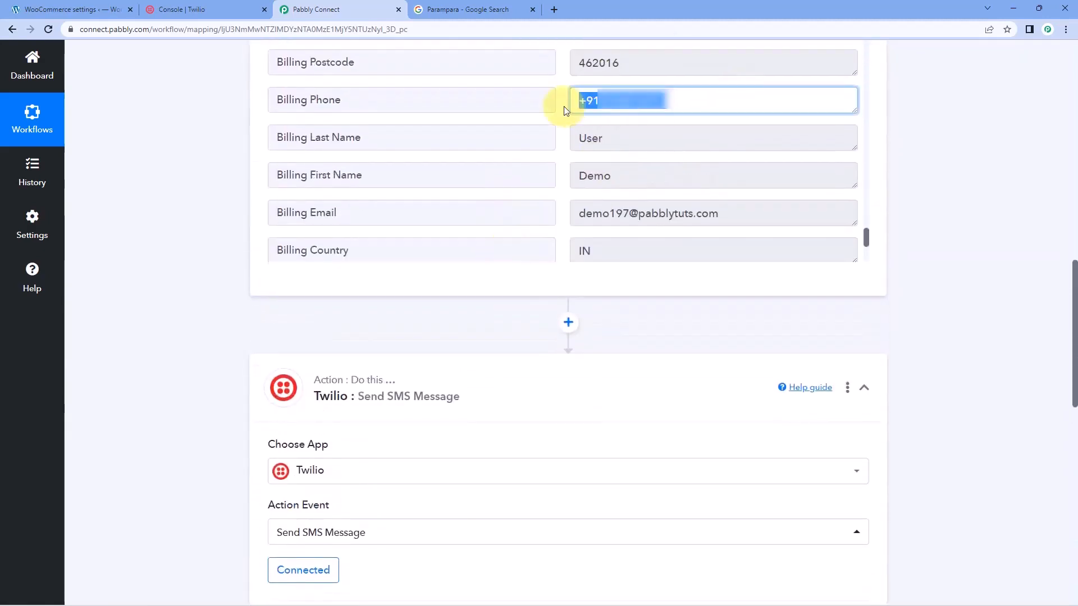
left_click(565, 104)
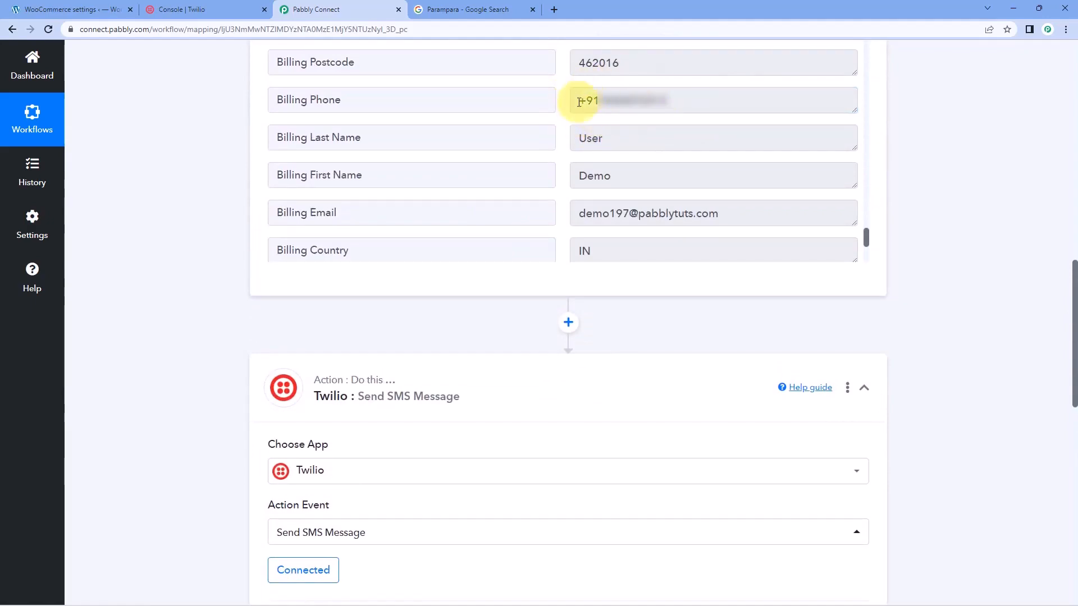
scroll(201, 164, "down", 12)
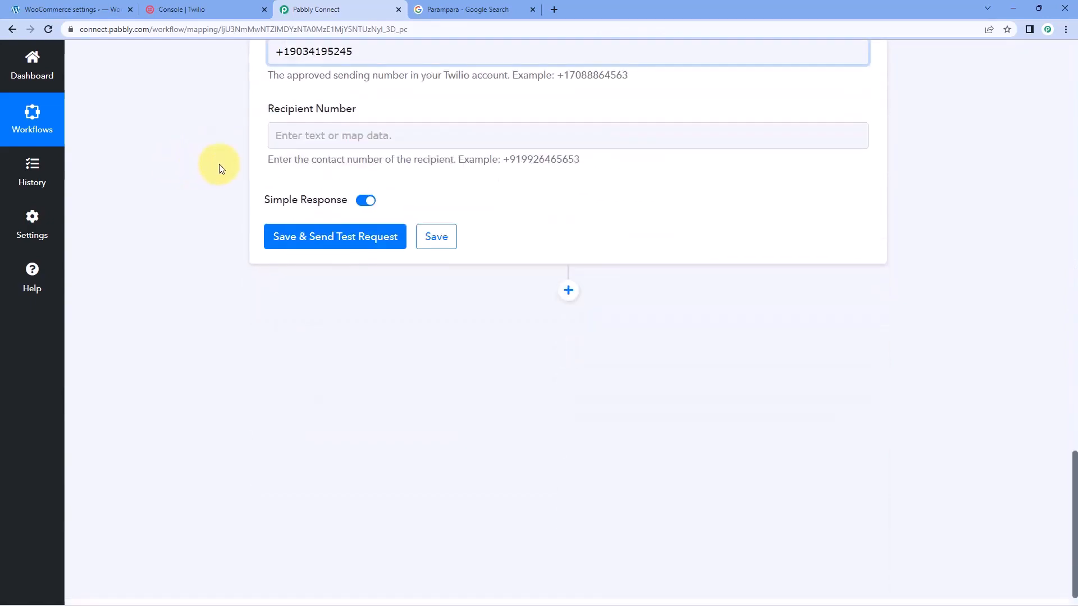
left_click(306, 136)
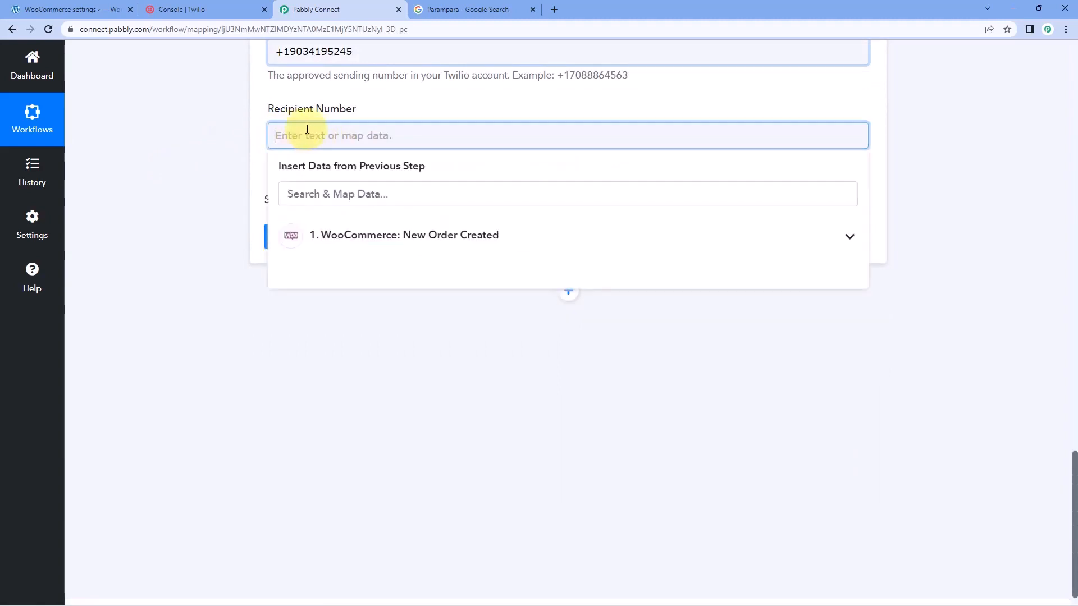
left_click(387, 241)
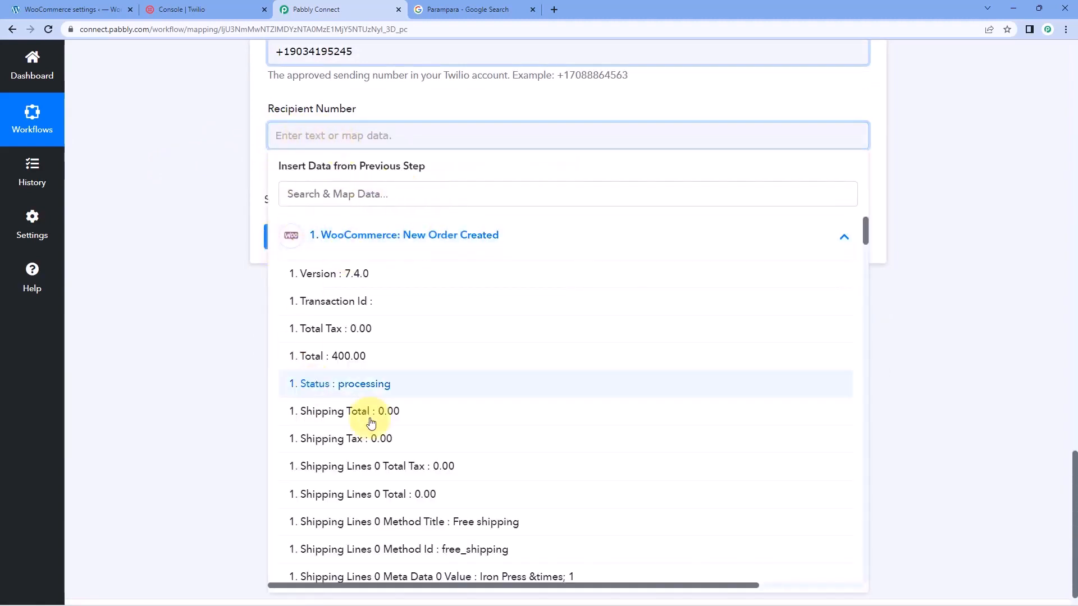
scroll(404, 326, "down", 10)
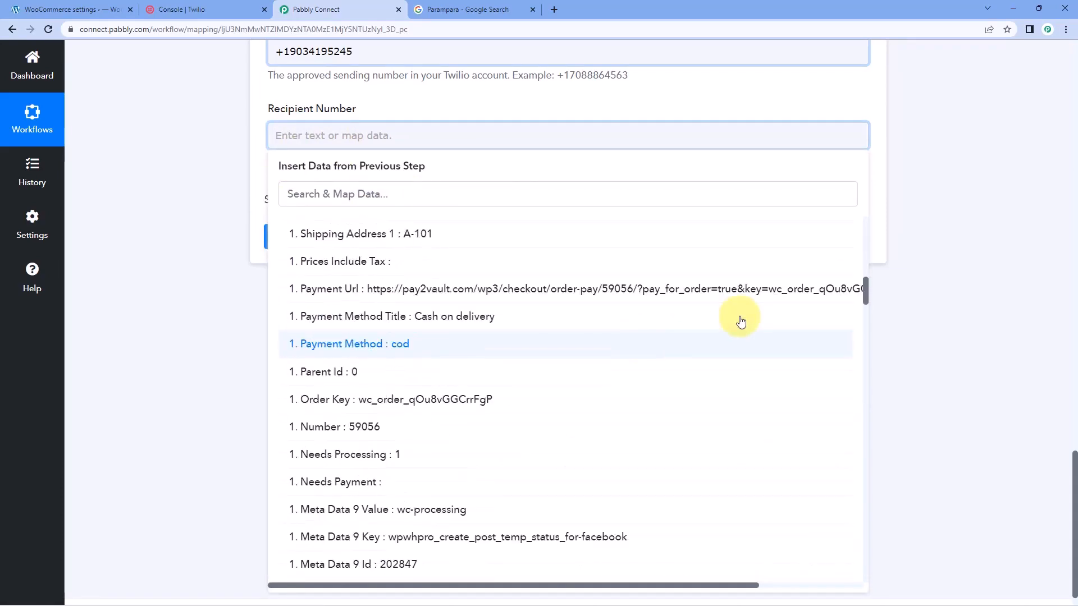
left_click_drag(866, 286, 885, 580)
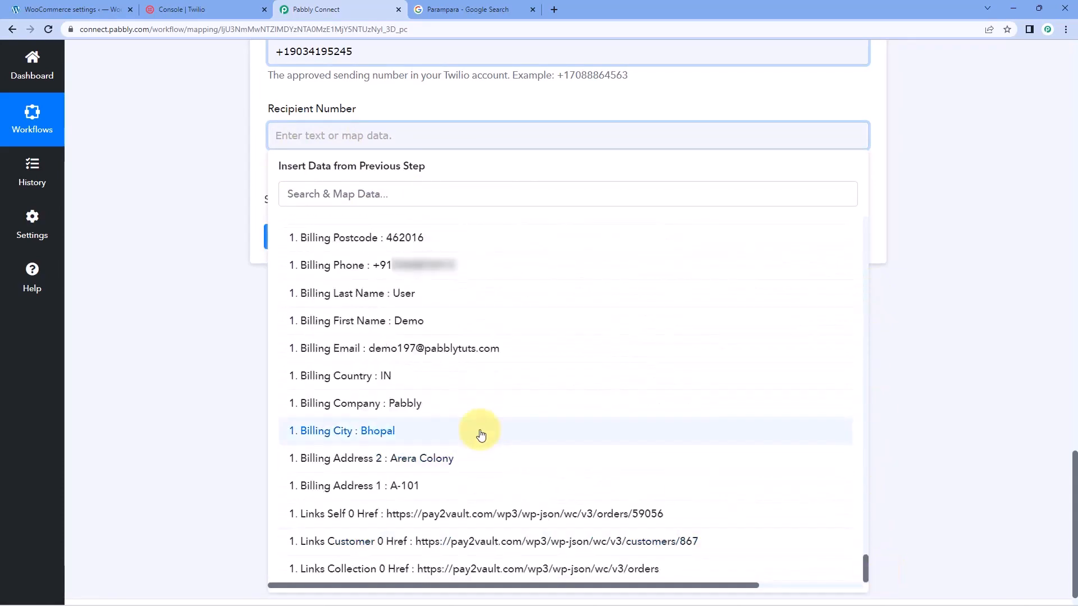
scroll(471, 404, "up", 2)
left_click(287, 320)
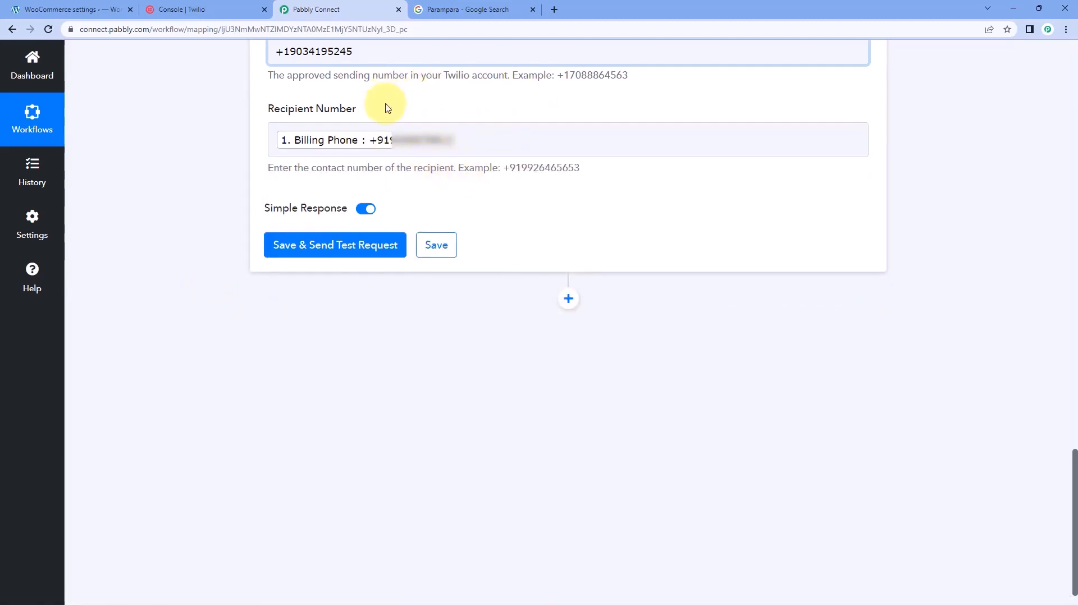
Save the Send SMS Message action with a test request and collapse the Twilio action step
left_click(357, 260)
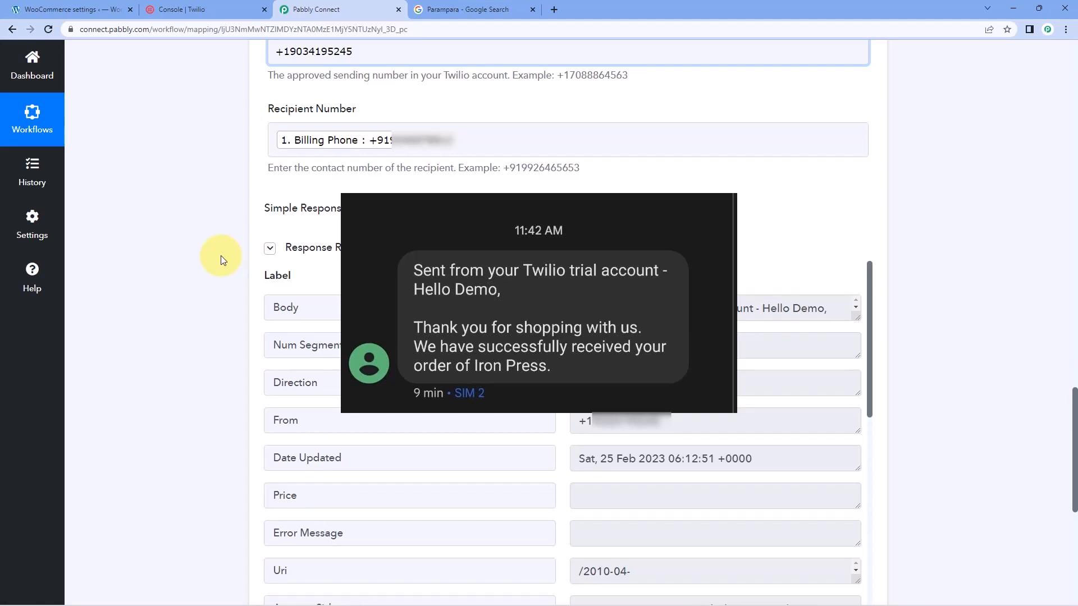
scroll(221, 259, "up", 4)
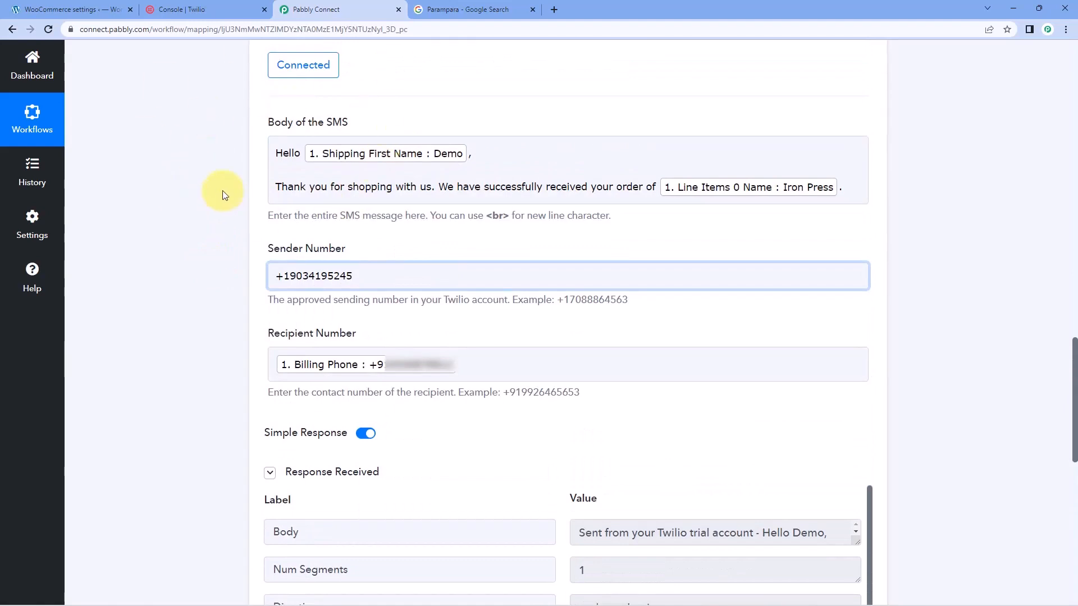
scroll(242, 186, "up", 3)
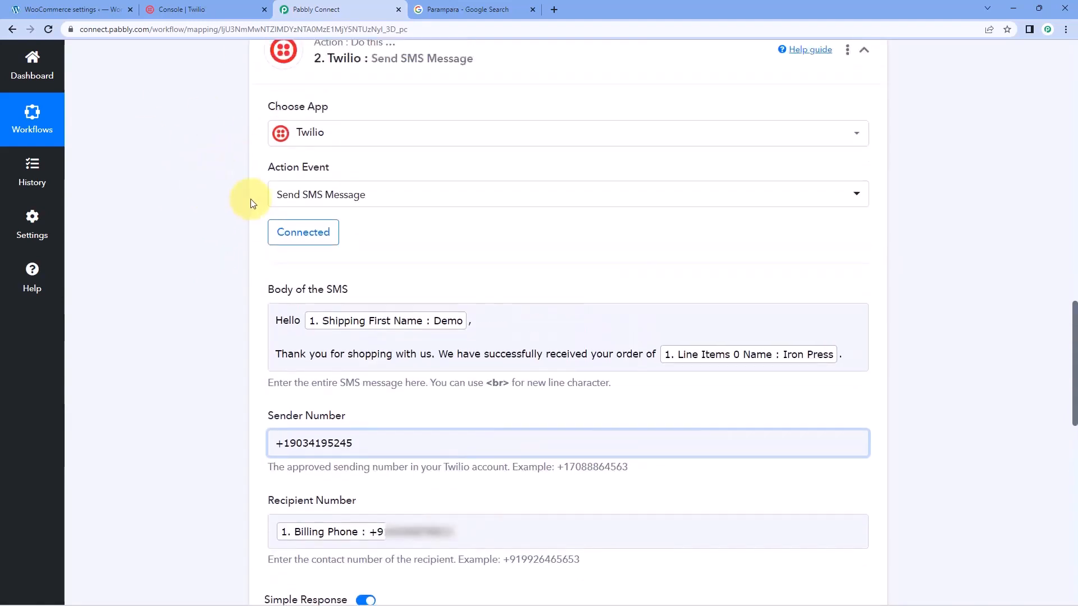
left_click(499, 67)
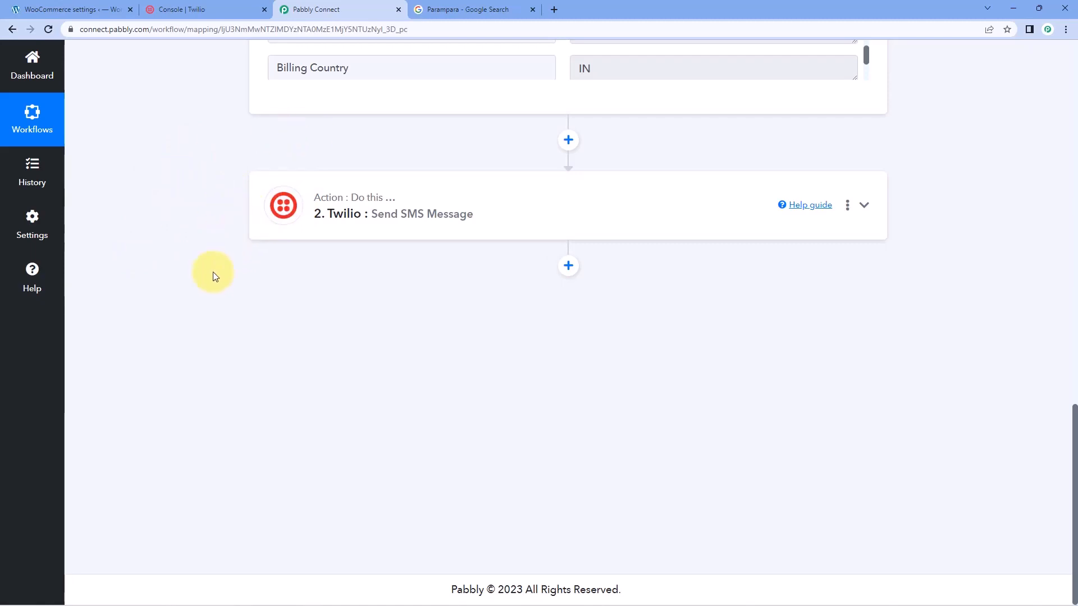
Check the Parampara business listing on Google, and add a Delay by Pabbly action after the Twilio step in Pabbly Connect
left_click(481, 15)
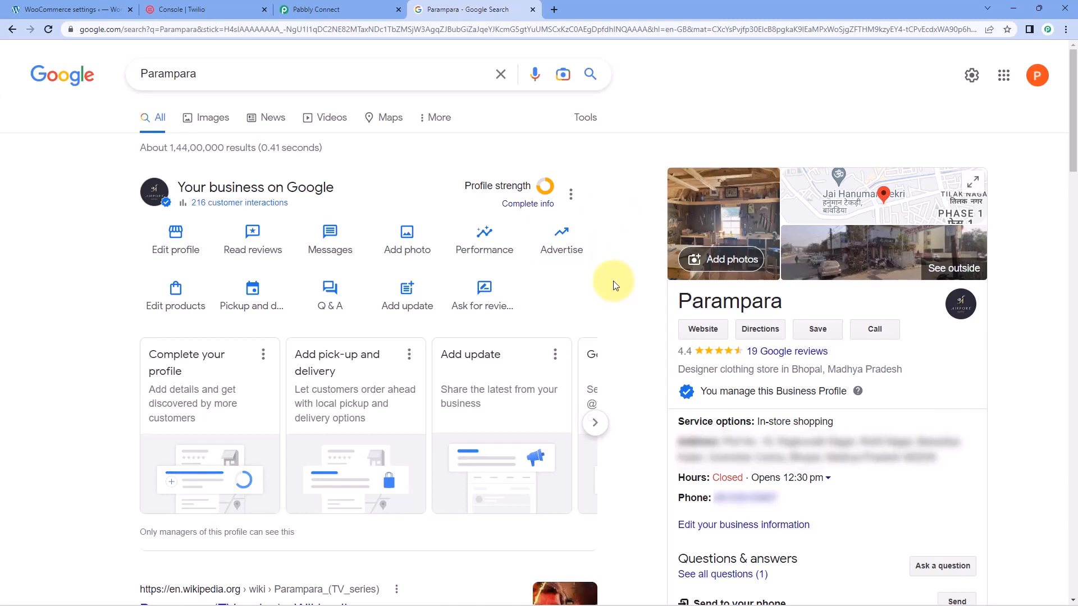
left_click(347, 9)
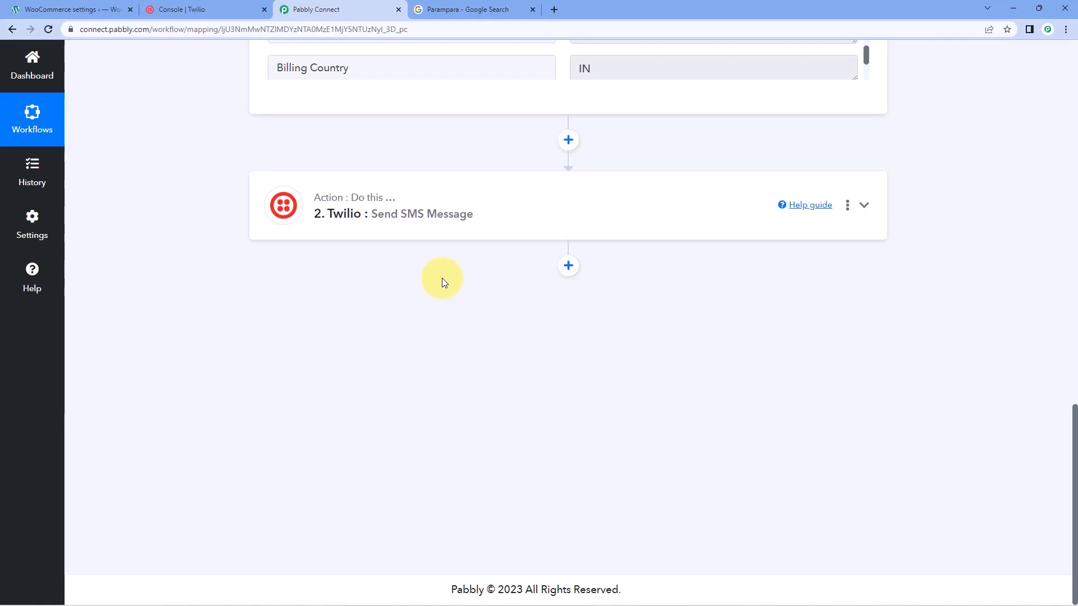
left_click(569, 266)
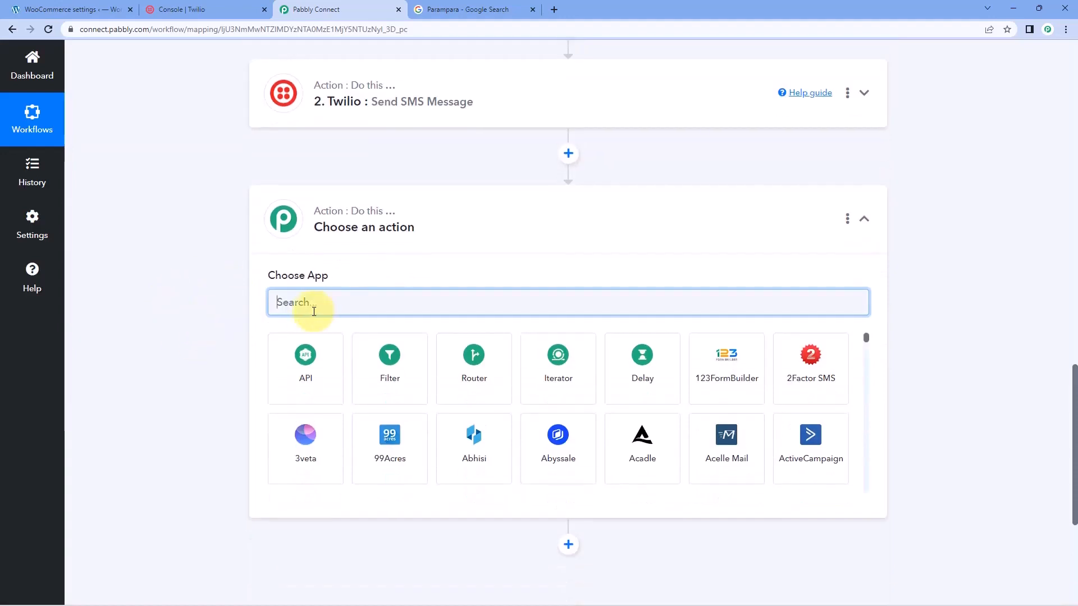
left_click(623, 368)
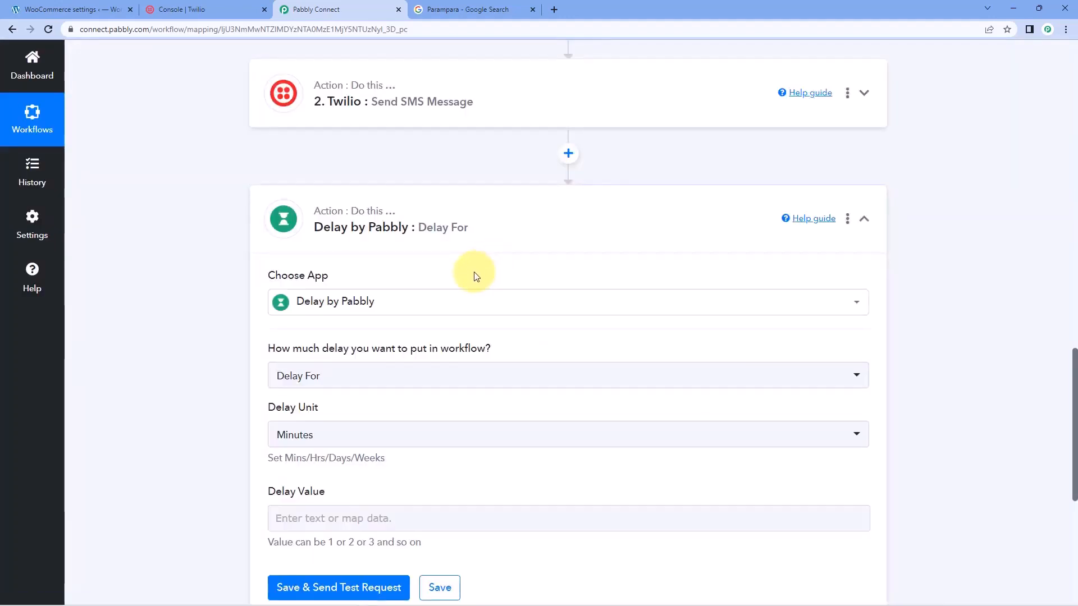
scroll(475, 272, "down", 2)
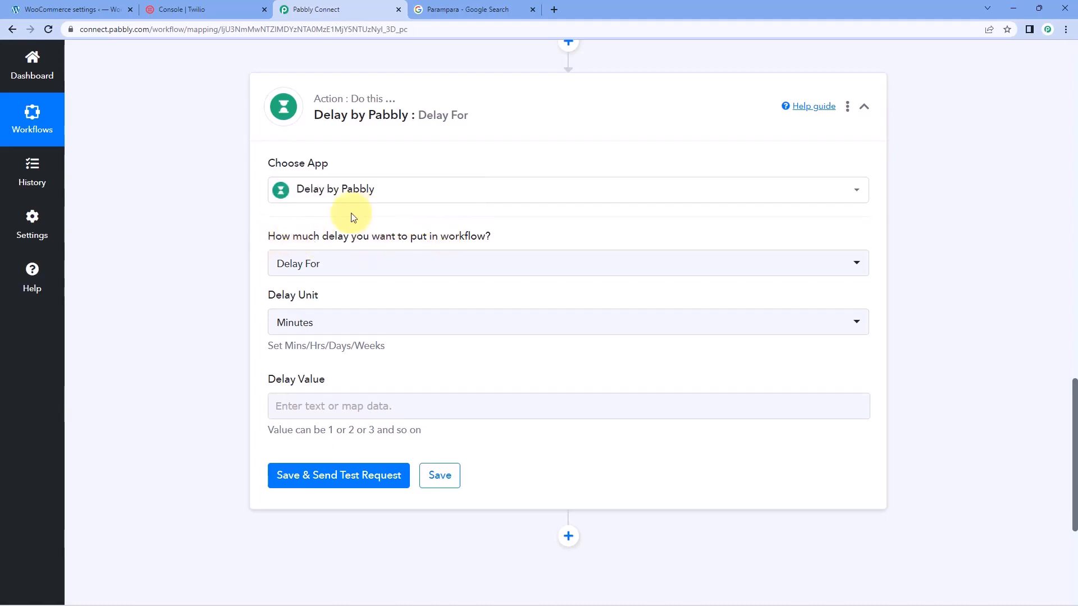
mouse_move(271, 235)
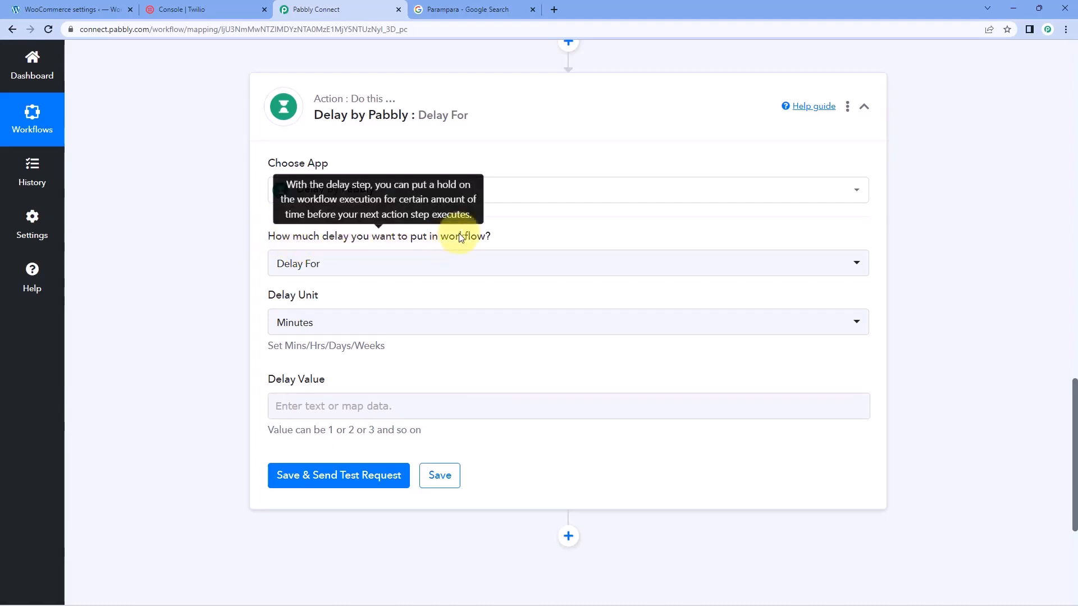
Configure the delay as Delay For with the unit Days and a value of 3, and save it with a test request
left_click(410, 267)
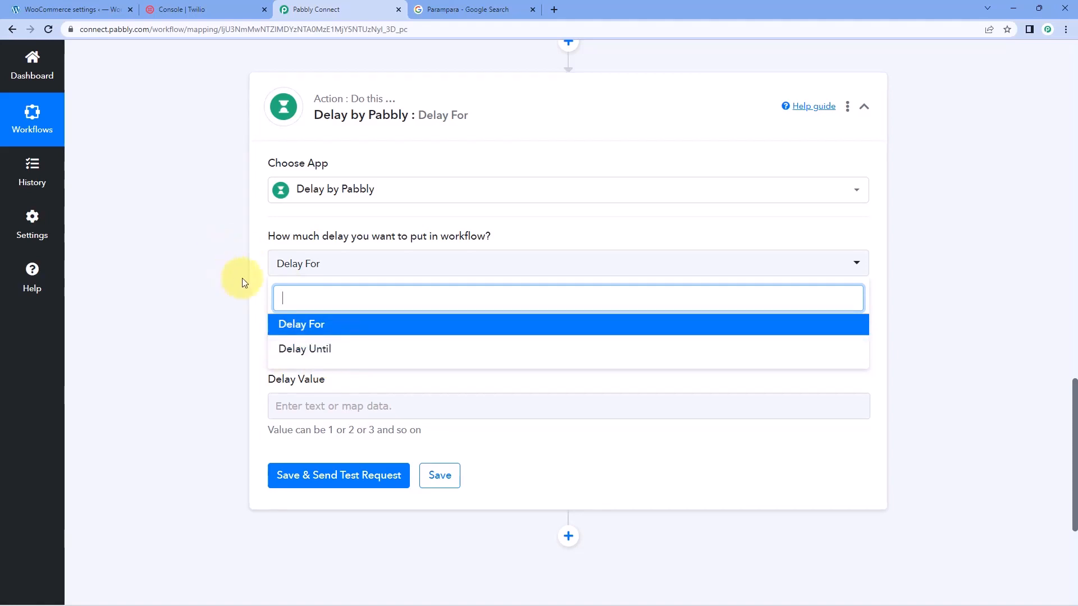
left_click(301, 324)
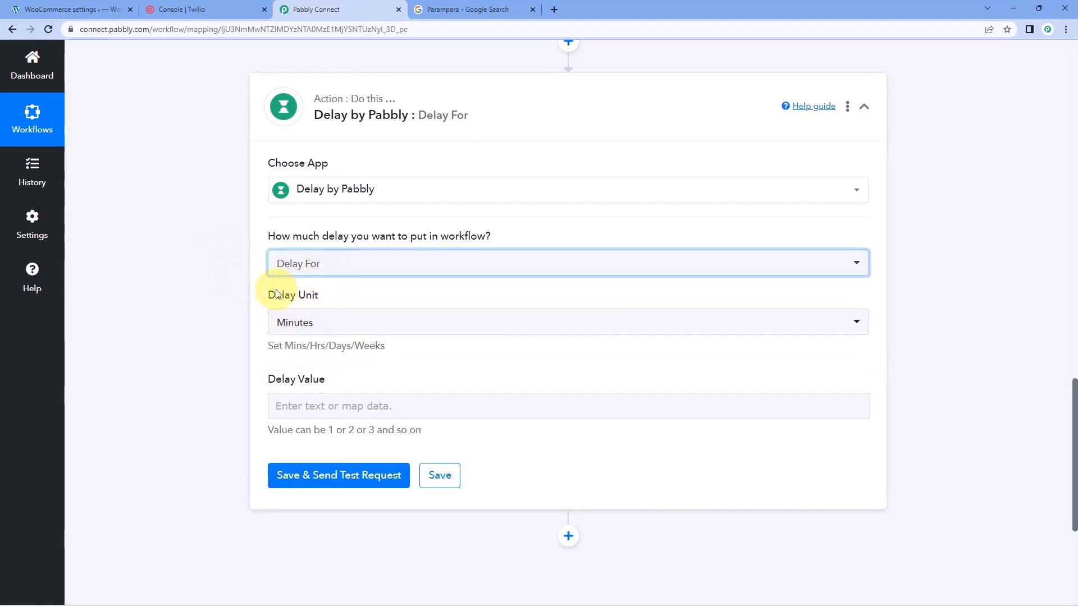
left_click(331, 325)
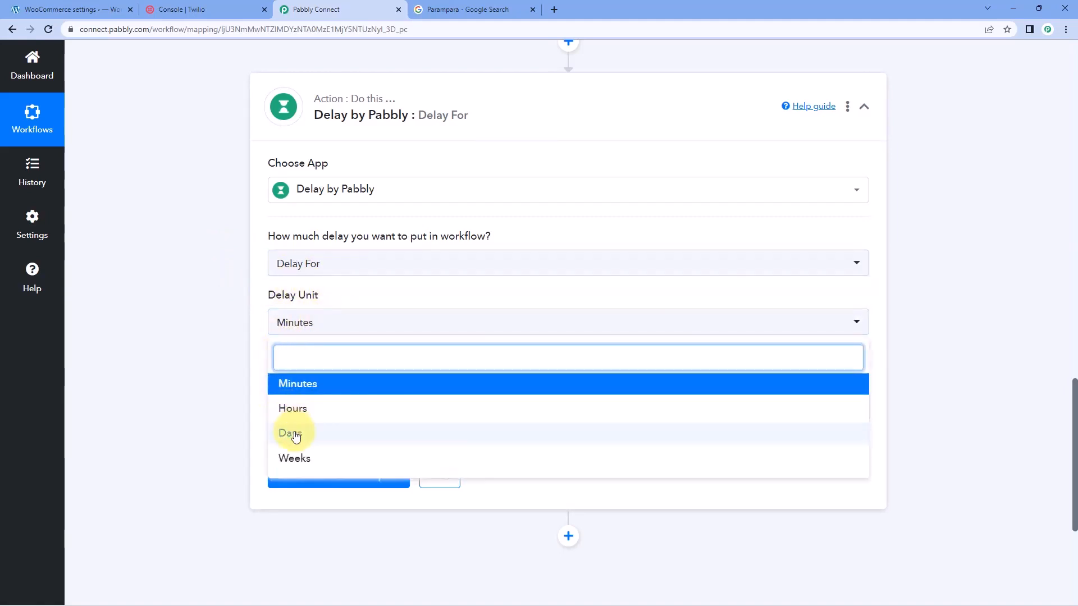
left_click(291, 433)
left_click(310, 406)
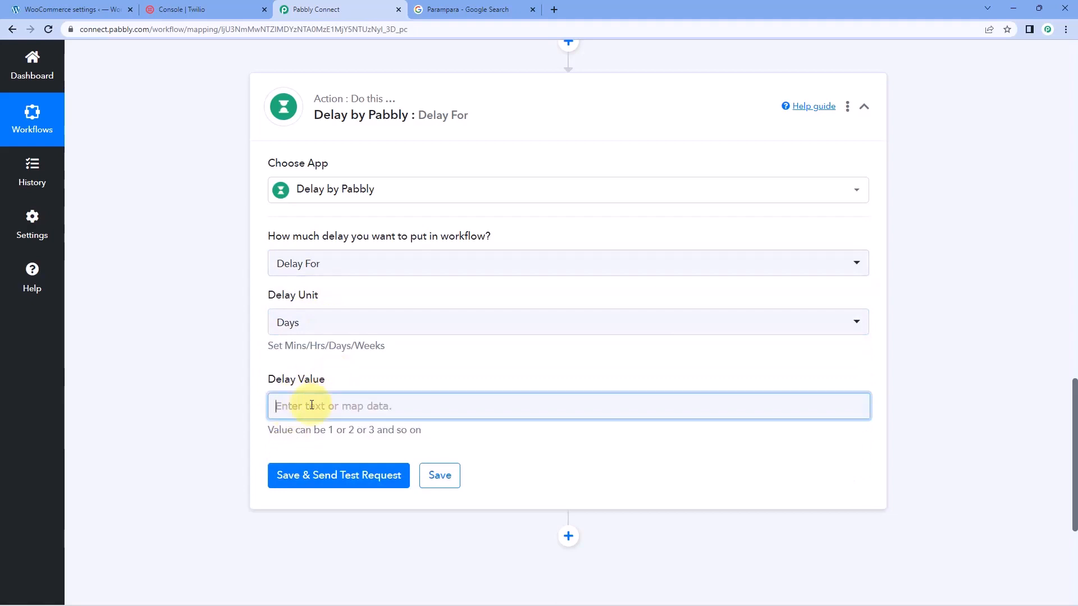
type("3")
left_click(338, 362)
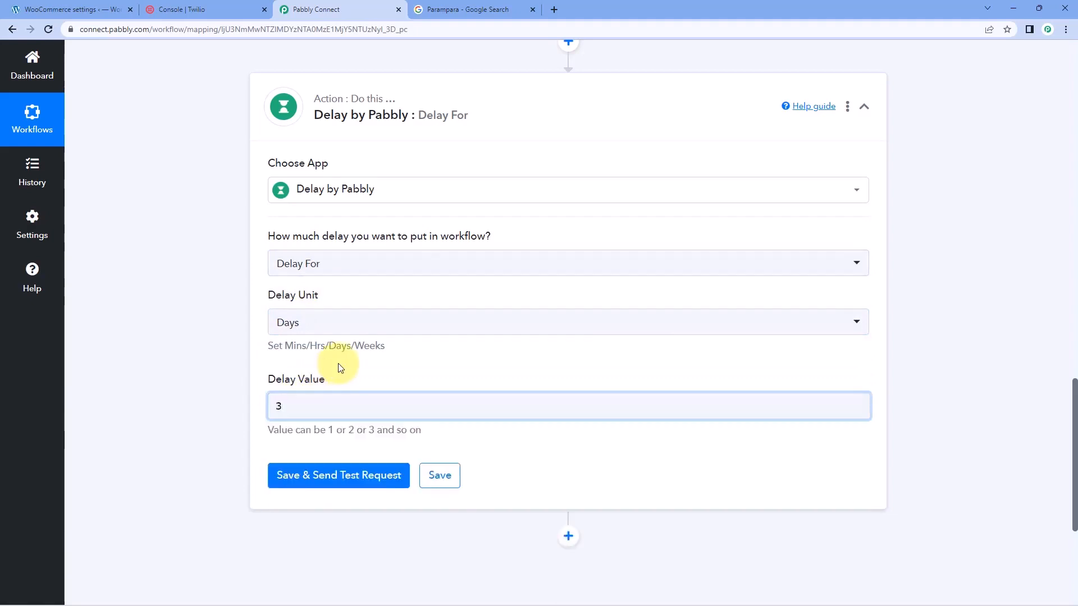
scroll(334, 337, "down", 1)
left_click(311, 431)
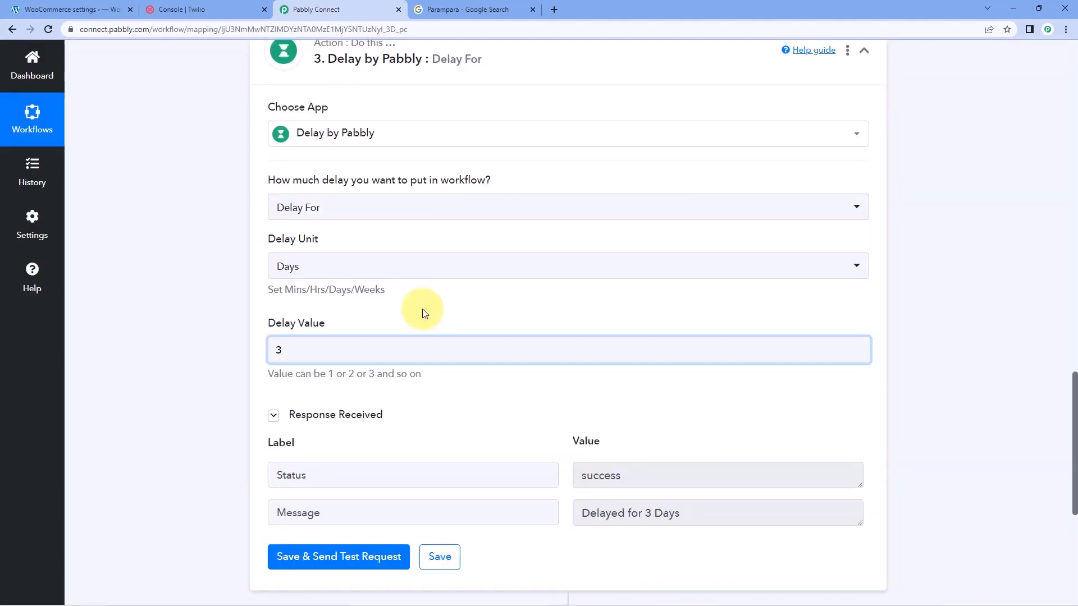
Collapse the Delay by Pabbly action and the WooCommerce trigger step
scroll(425, 313, "up", 2)
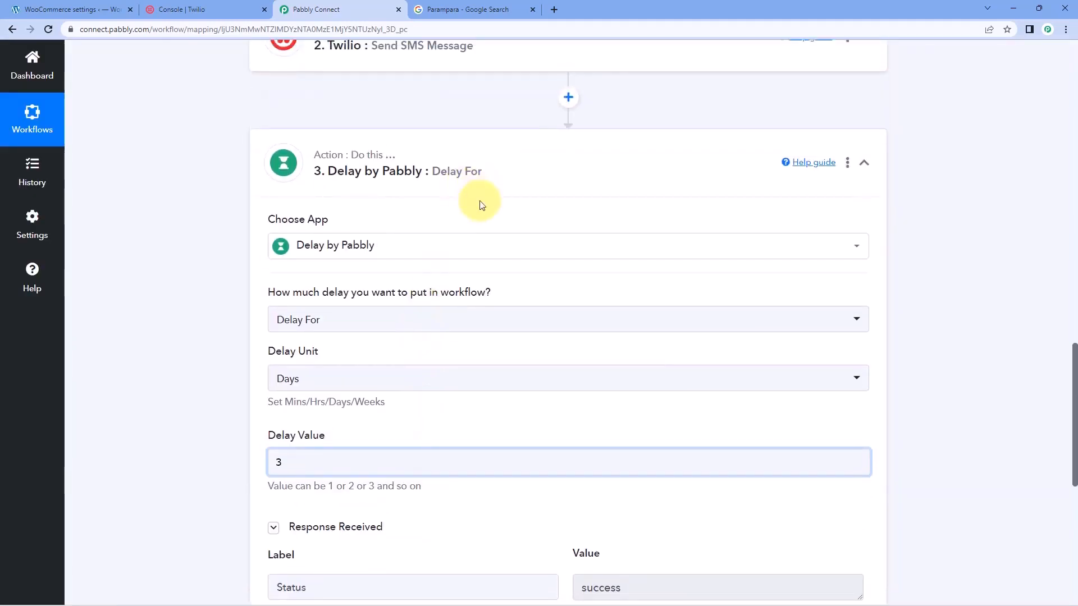
left_click(495, 179)
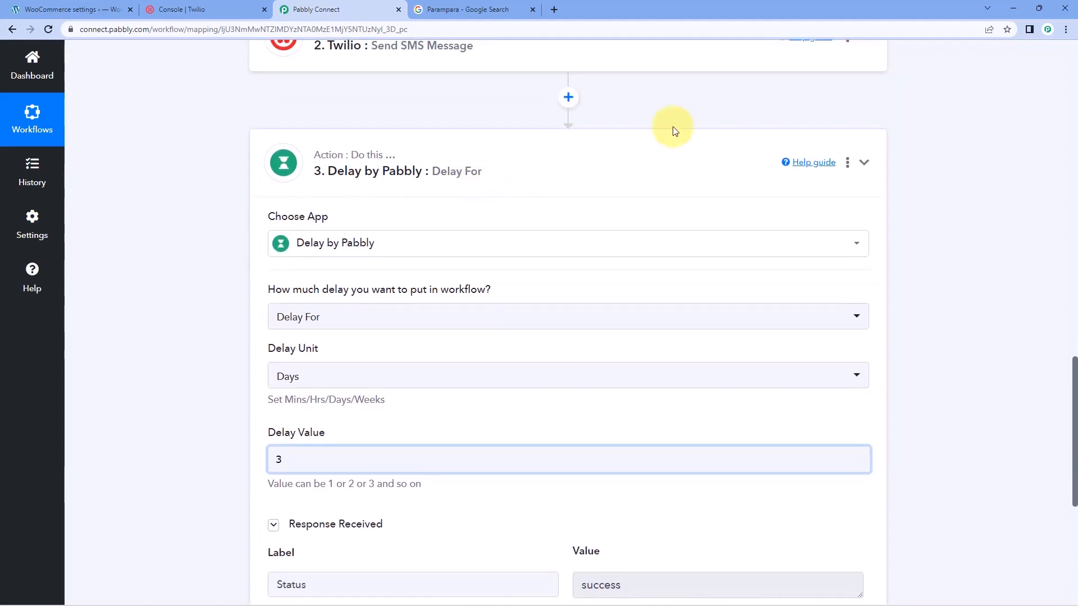
scroll(752, 175, "up", 2)
scroll(781, 190, "up", 20)
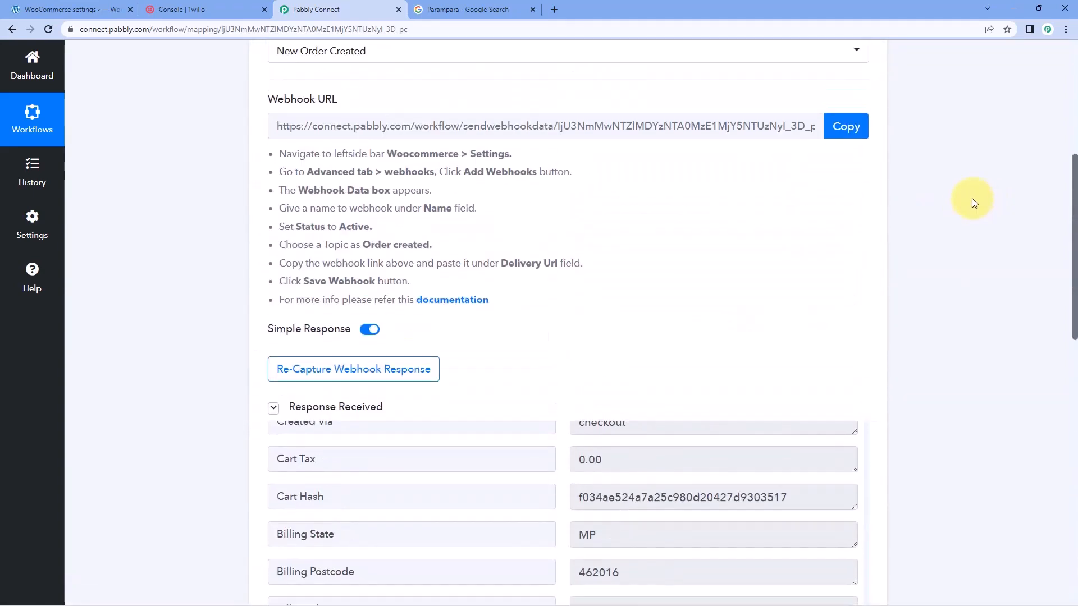
left_click(868, 215)
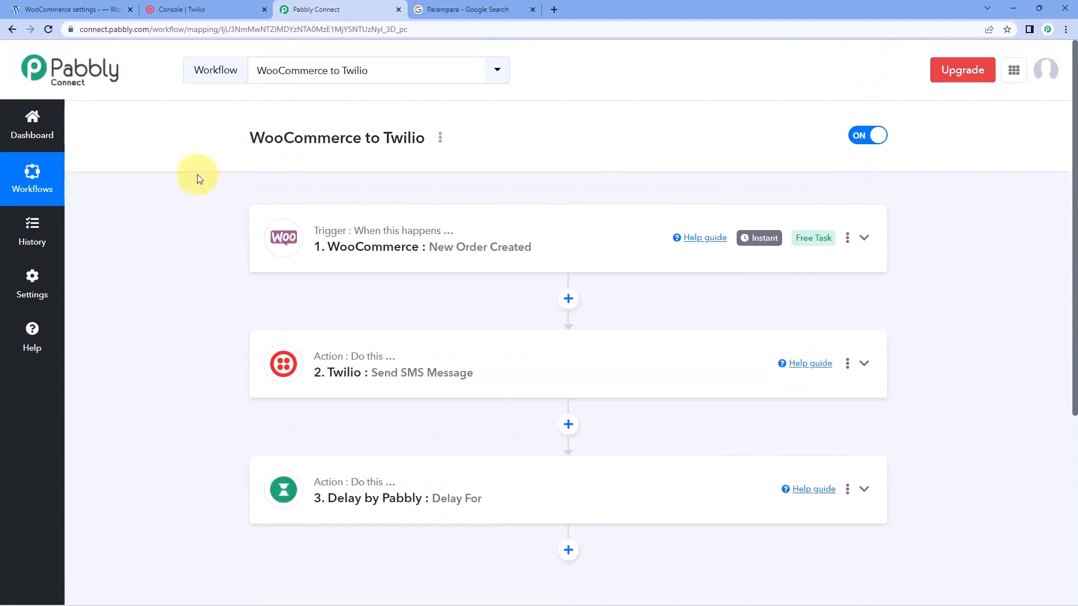
Review the sequence of workflow steps and the settings of the Delay by Pabbly action
scroll(204, 191, "down", 1)
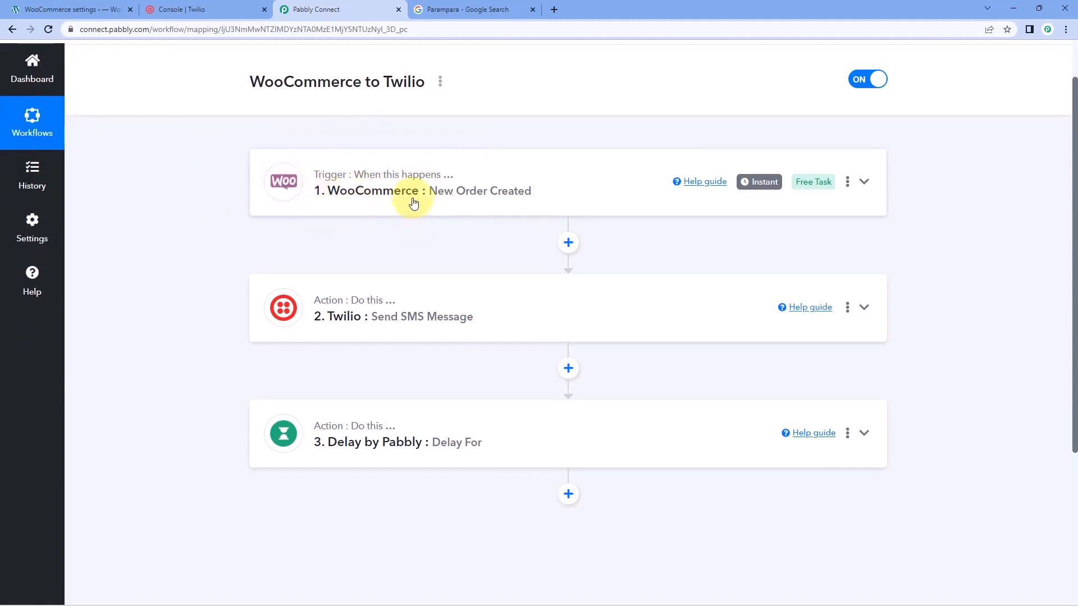
scroll(156, 240, "down", 1)
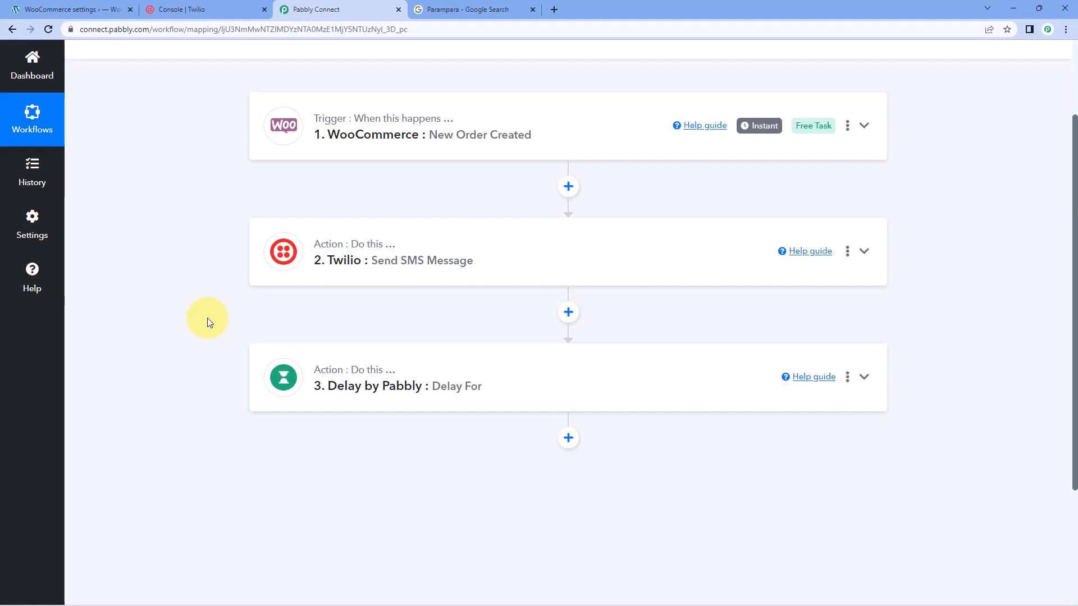
scroll(264, 270, "down", 1)
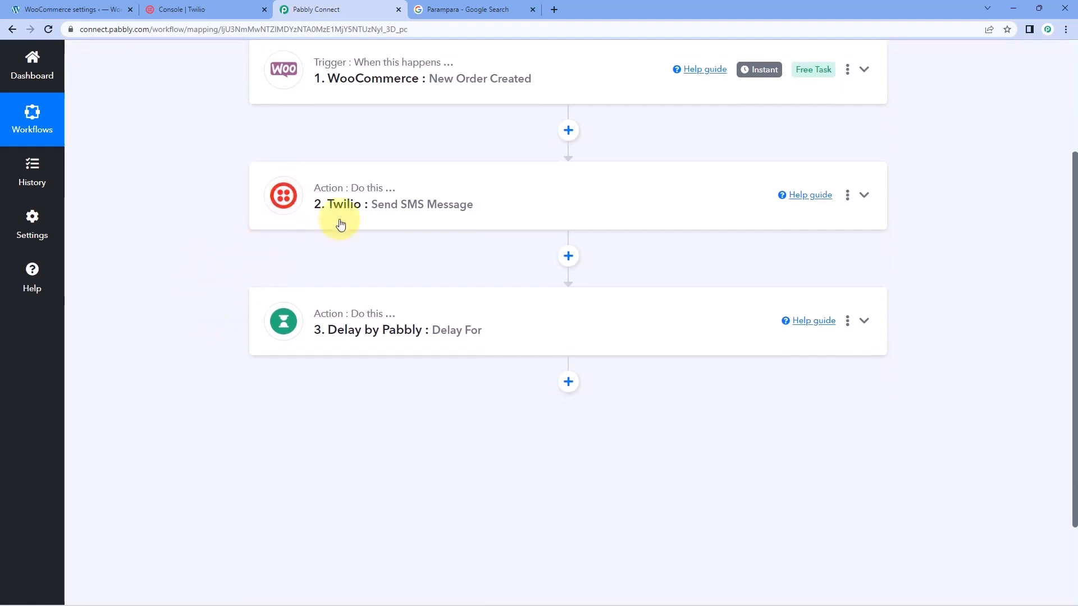
scroll(447, 251, "down", 1)
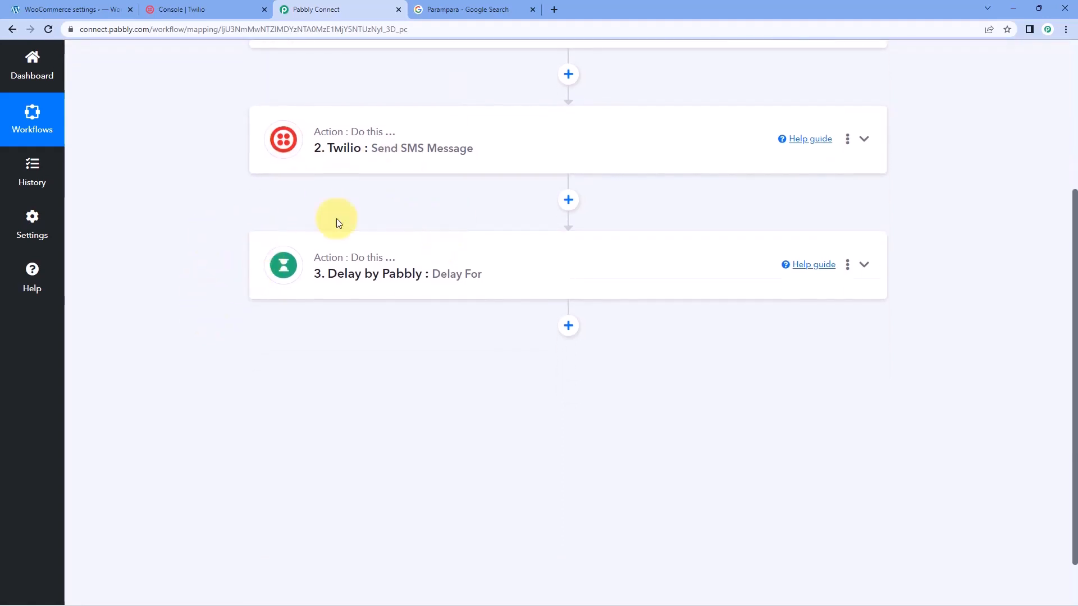
left_click(505, 263)
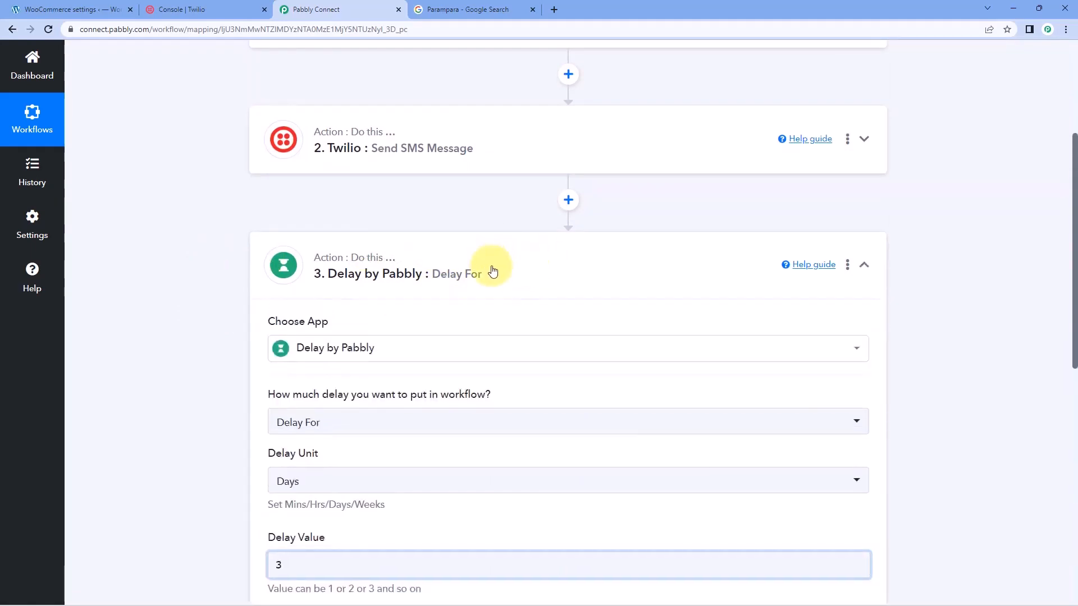
left_click(470, 243)
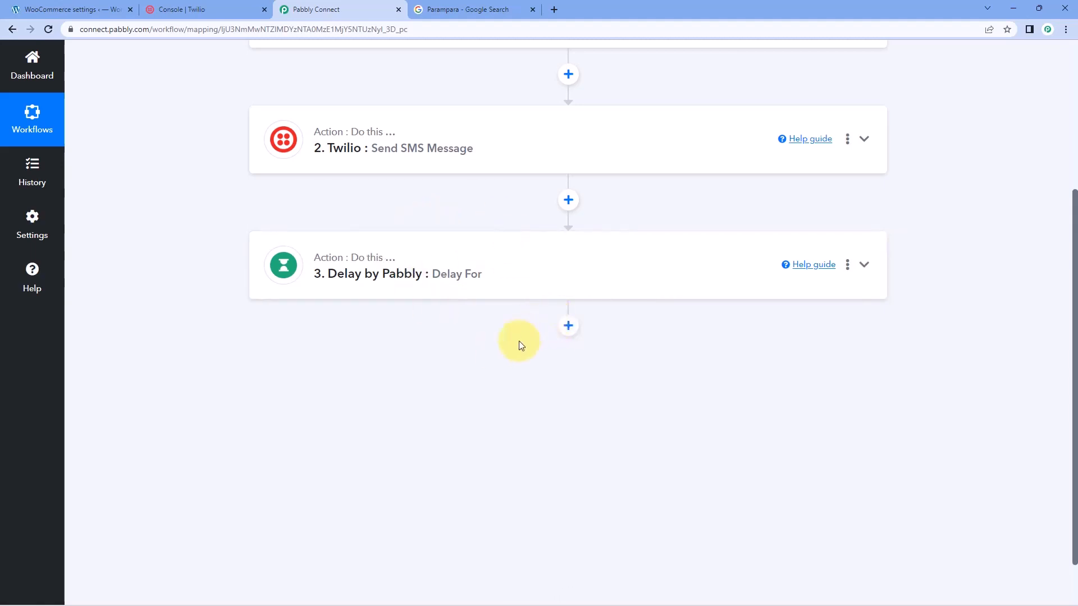
Add a Twilio action with the Send SMS Message event after the delay and connect it through the existing Twilio #8 connection
left_click(568, 326)
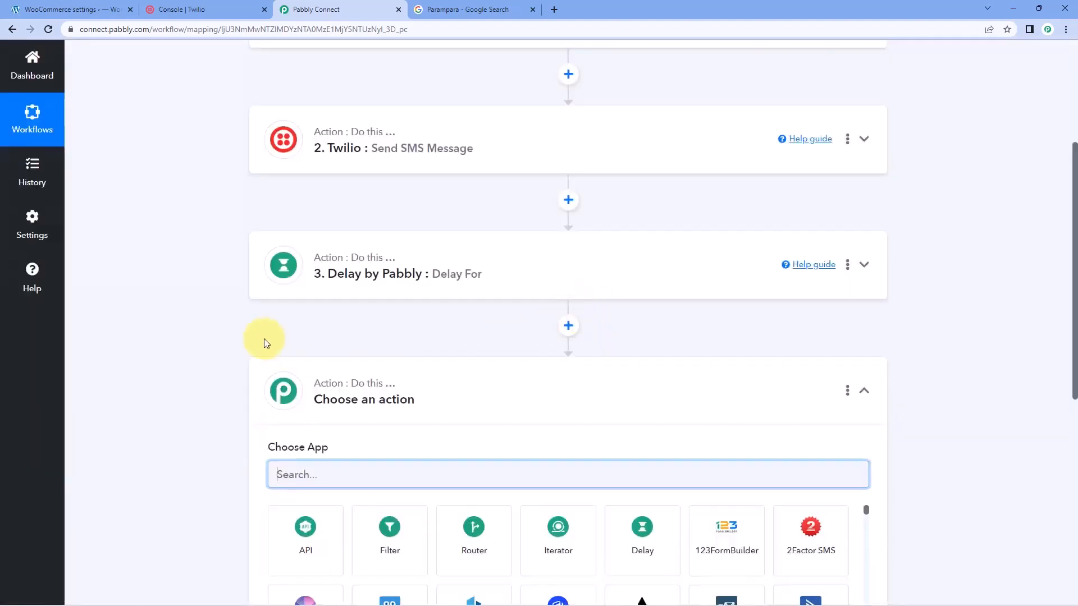
type("Twil")
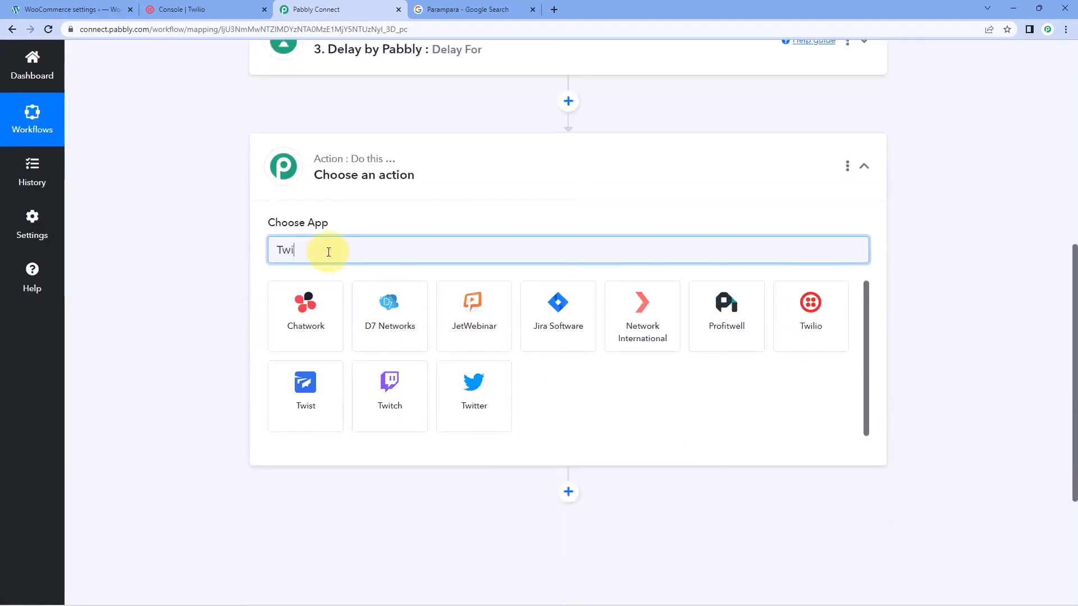
left_click(338, 300)
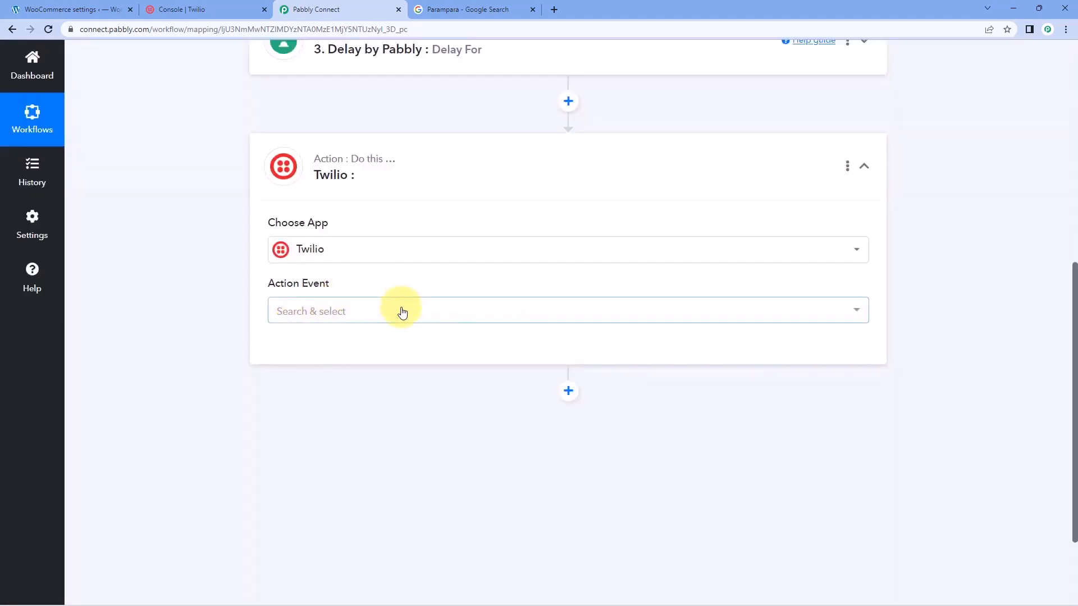
left_click(398, 310)
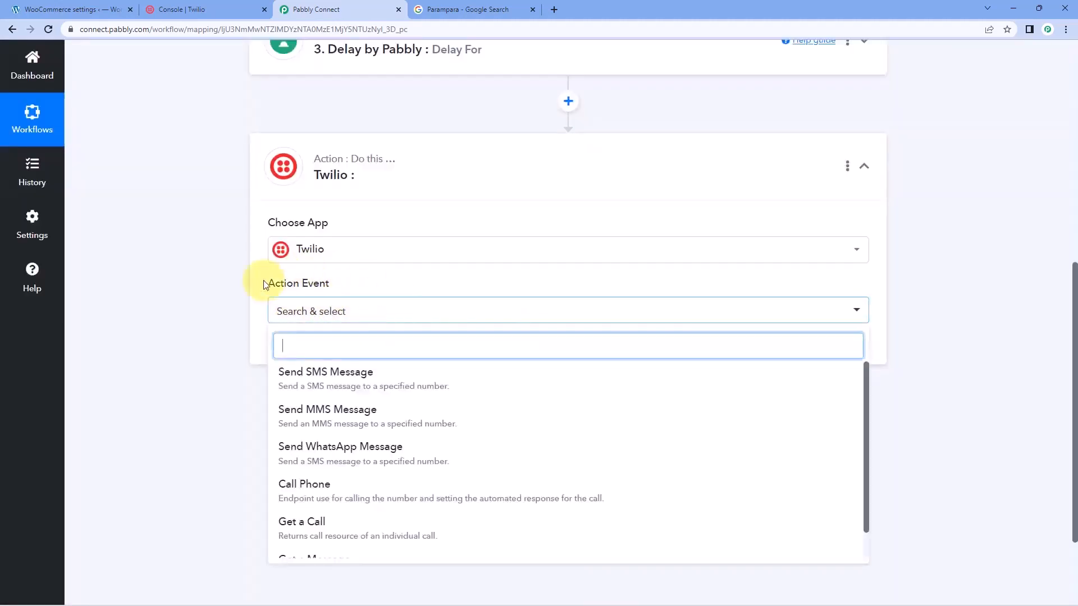
left_click(377, 373)
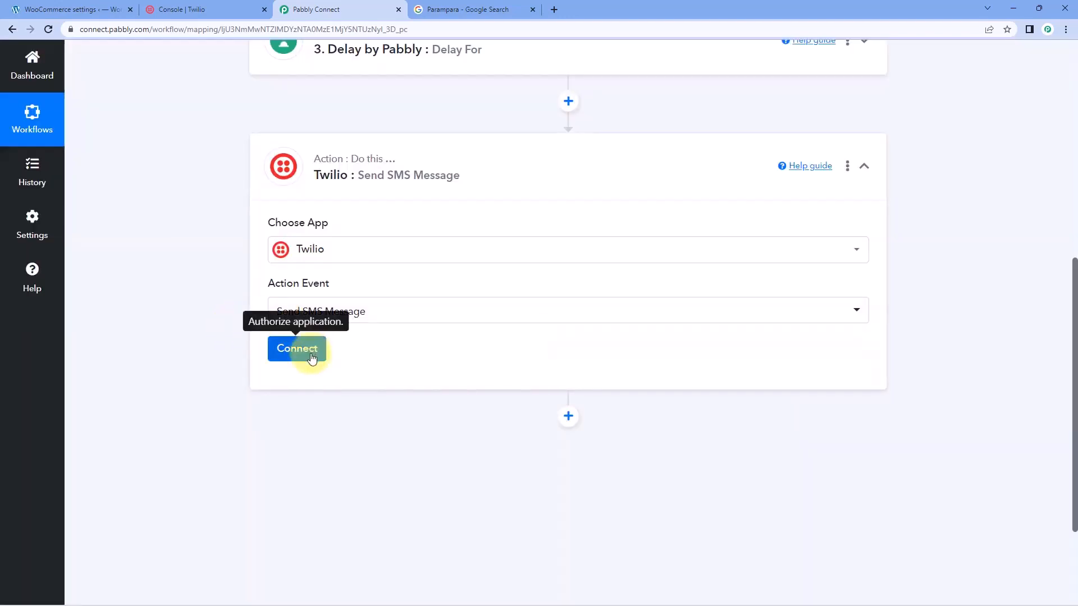
left_click(297, 352)
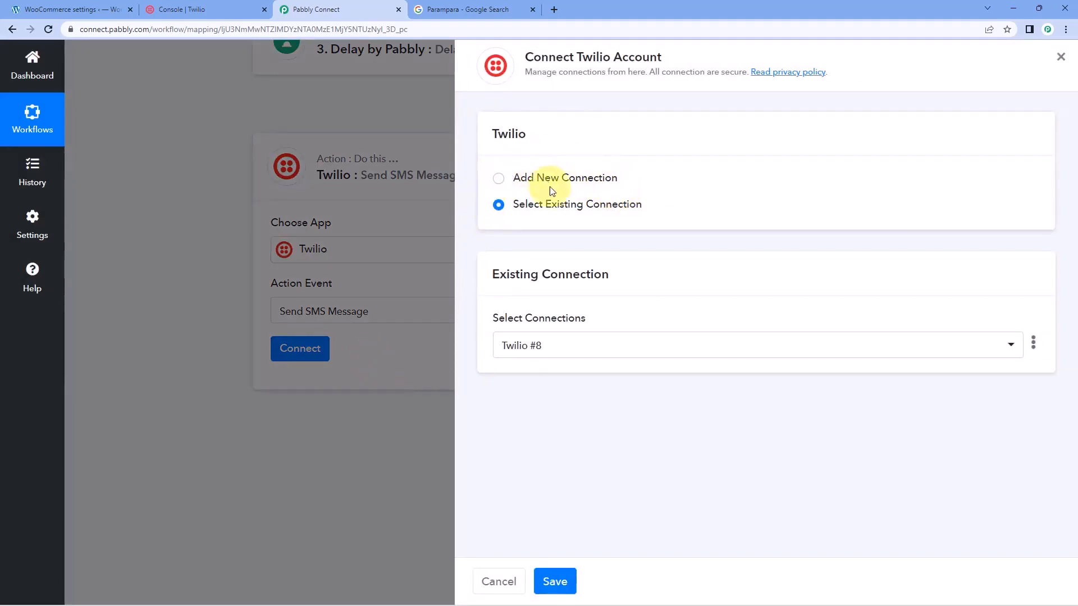
left_click(554, 581)
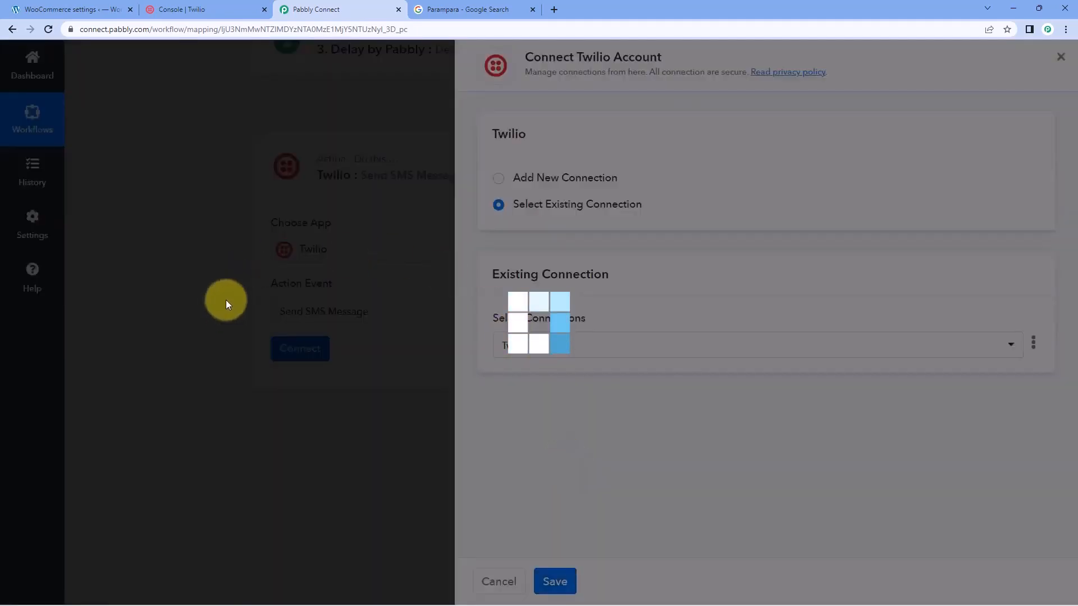
Paste the review request starting "Hi there! We hope you enjoyed your recent experience with us" into the new Twilio action's SMS body
scroll(226, 304, "down", 3)
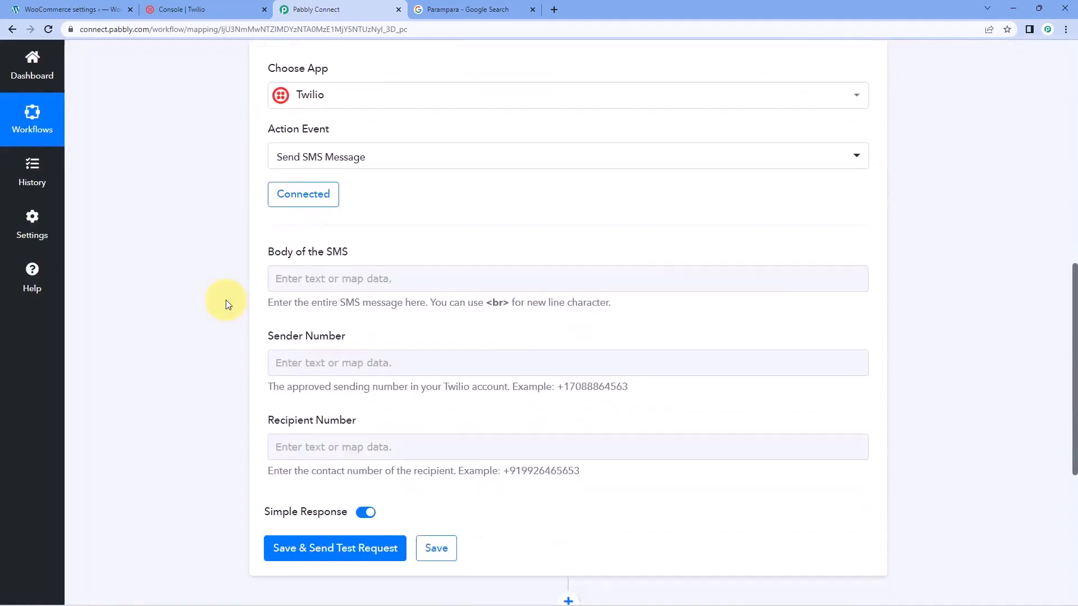
scroll(228, 296, "down", 1)
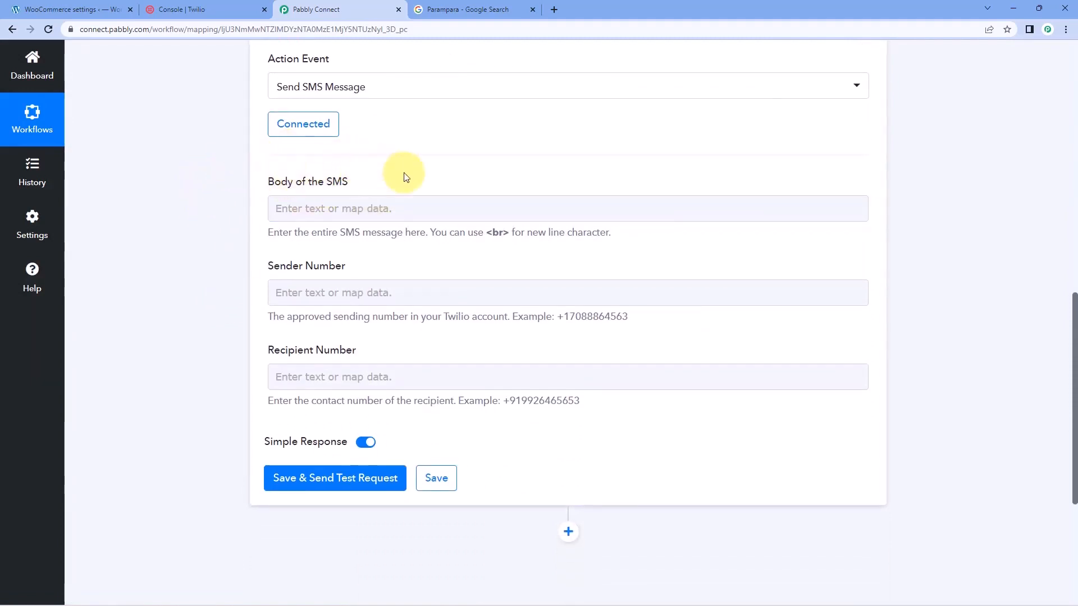
scroll(449, 213, "up", 5)
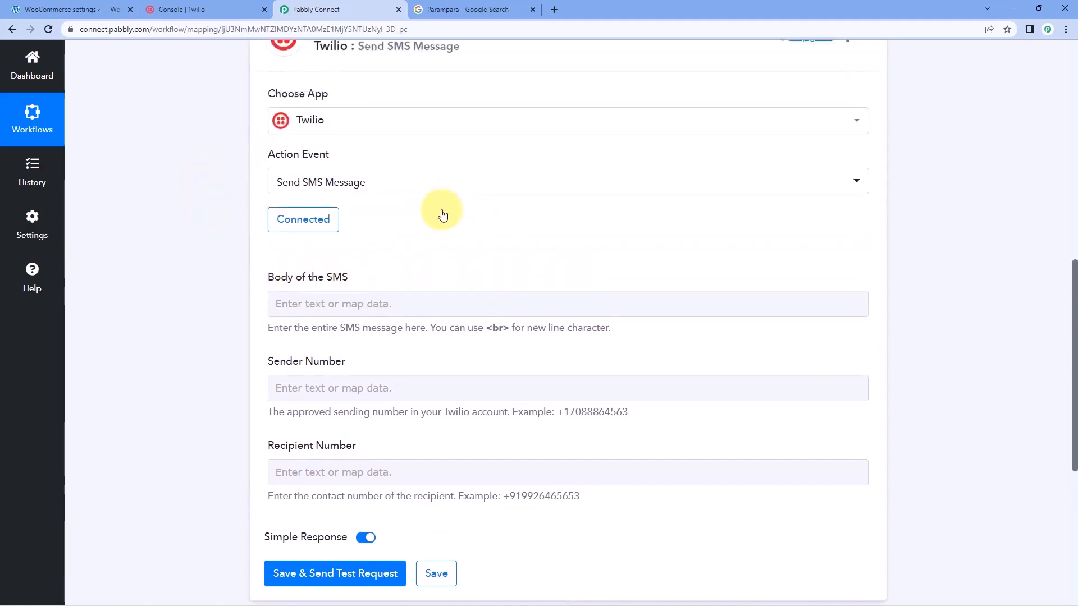
scroll(436, 255, "up", 2)
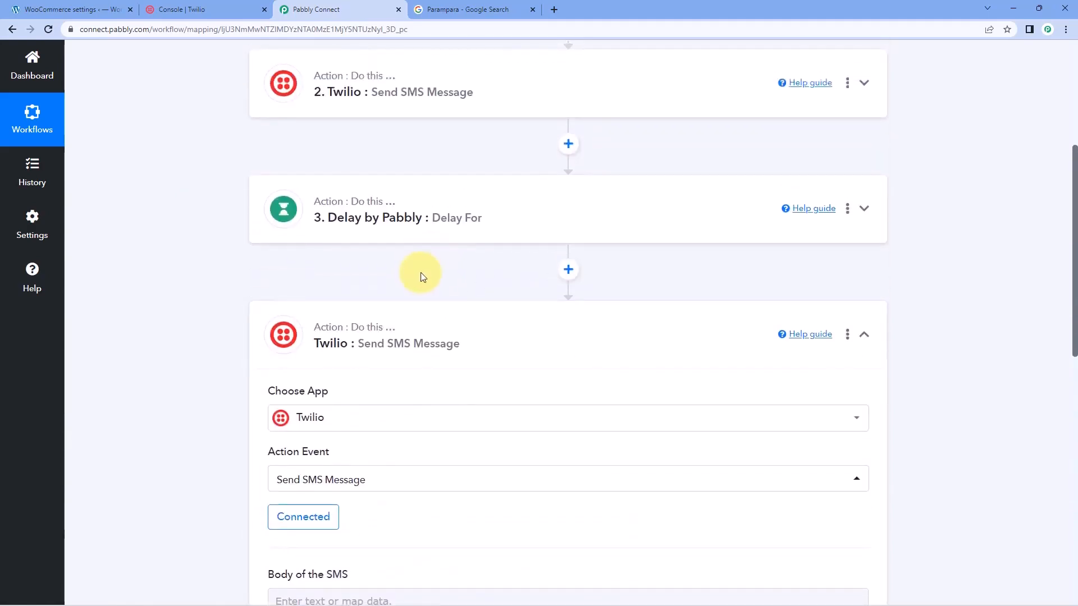
scroll(423, 271, "down", 7)
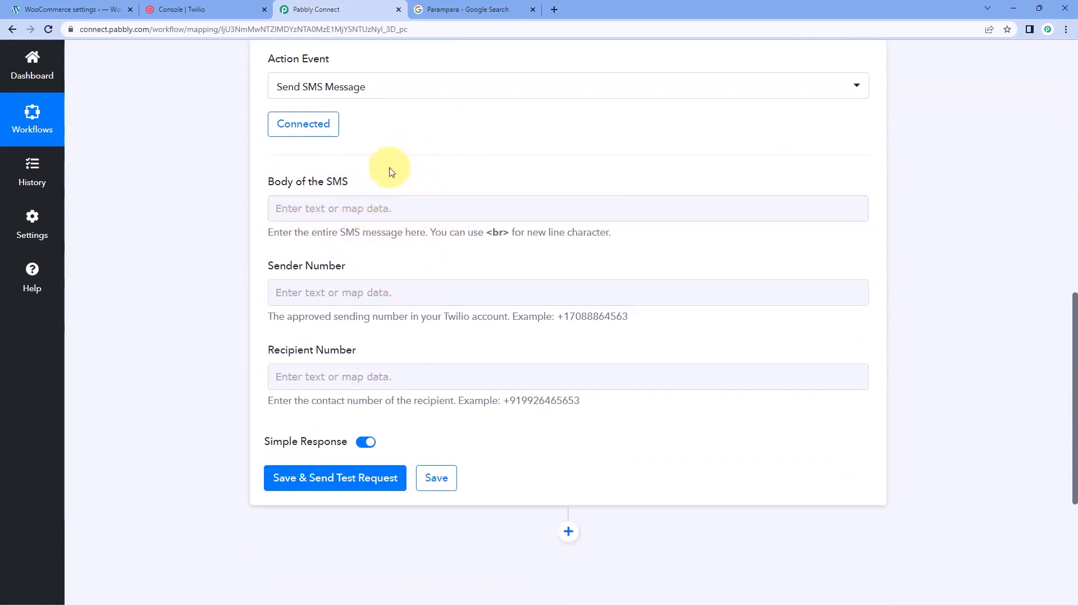
left_click(314, 208)
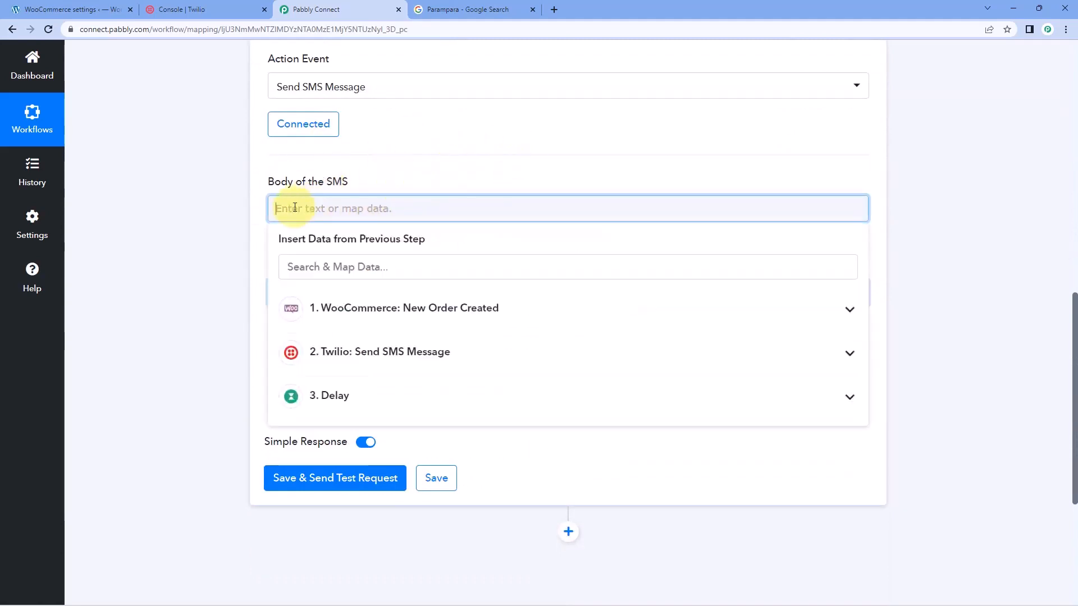
right_click(304, 206)
left_click(342, 298)
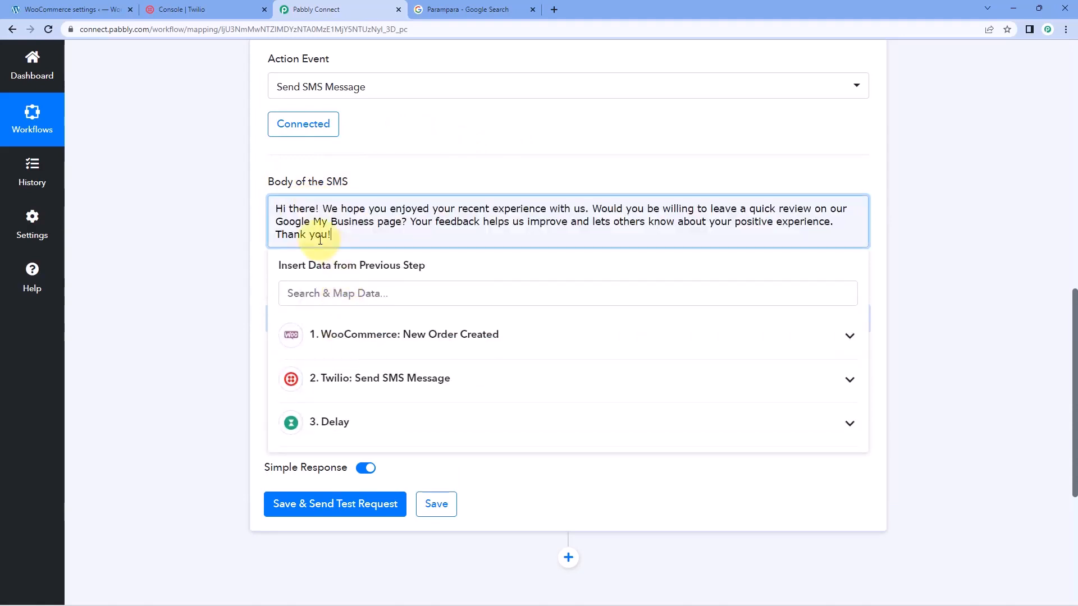
Separate the "Hi there!" greeting, the review request and the closing "Thank you!" into their own paragraphs in the SMS body
left_click(324, 208)
key("Return")
key("Return")
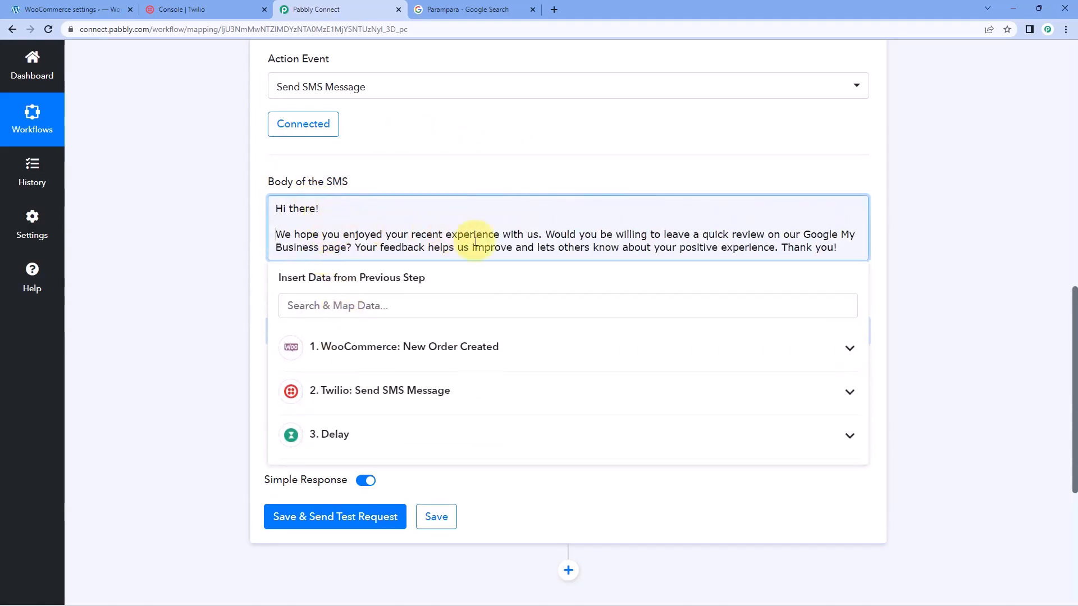
left_click(784, 248)
Add a separate line reading "Google My Business:" above "Thank you!" in the SMS body
key("Return")
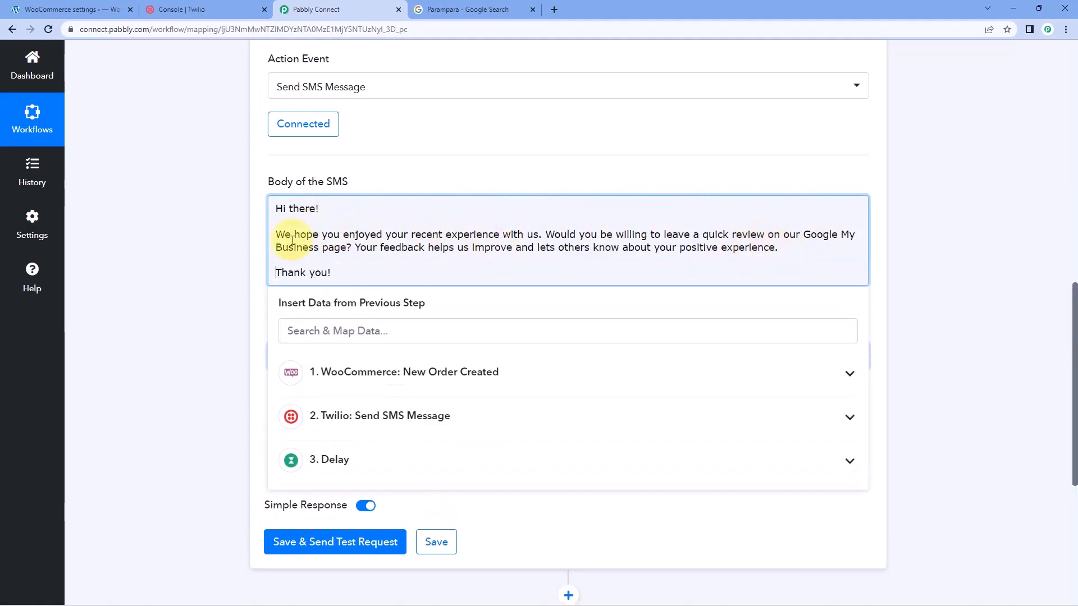
key("Return")
key("Return")
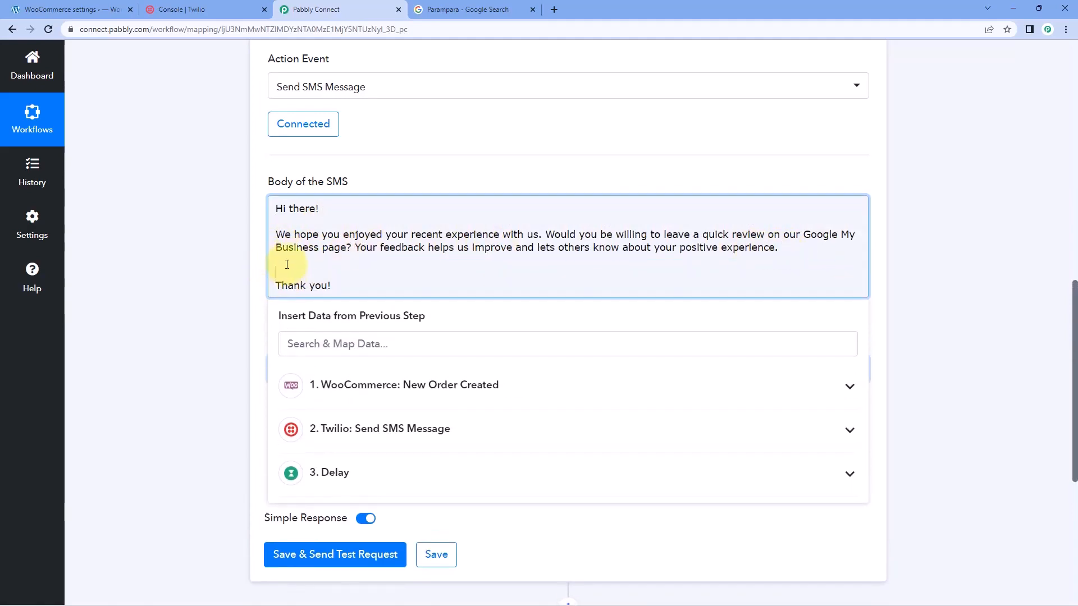
key("Return")
type("G")
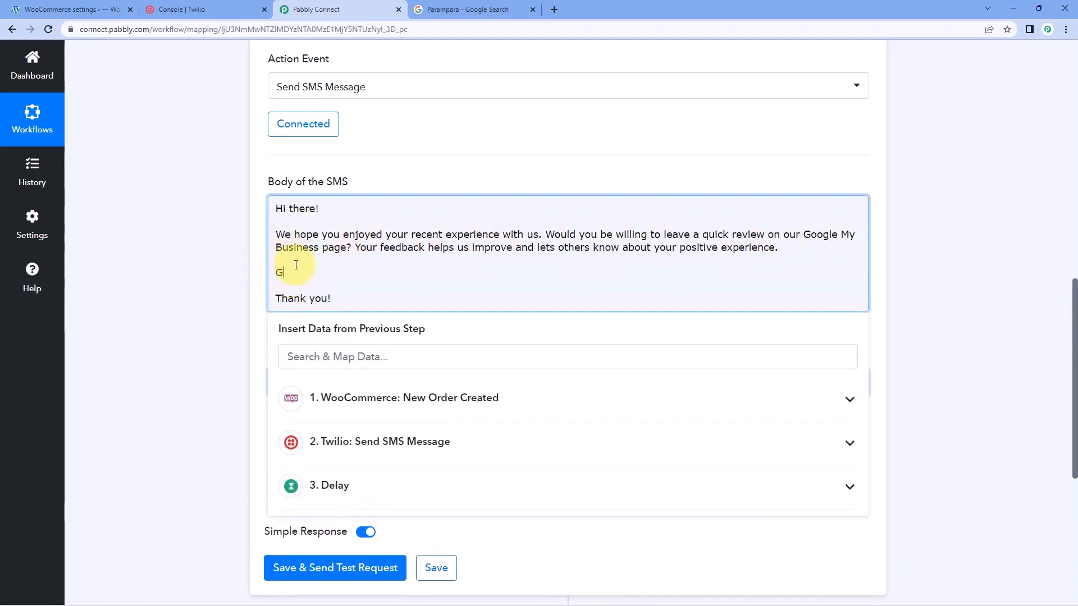
type("oogle My Business:")
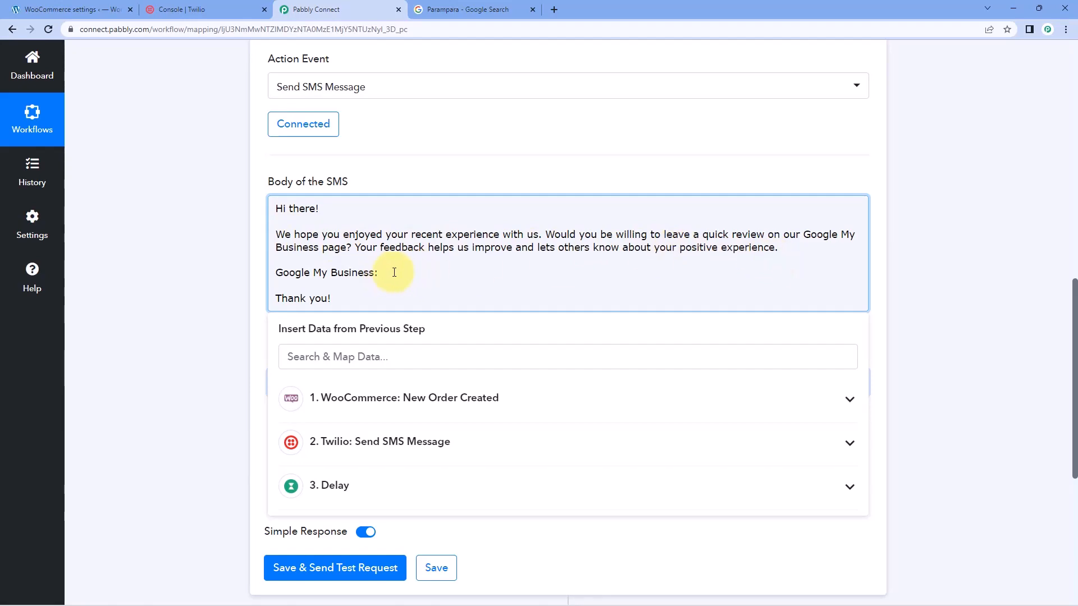
Copy the customer review link from the Parampara Google business profile and close the review dialog
left_click(494, 4)
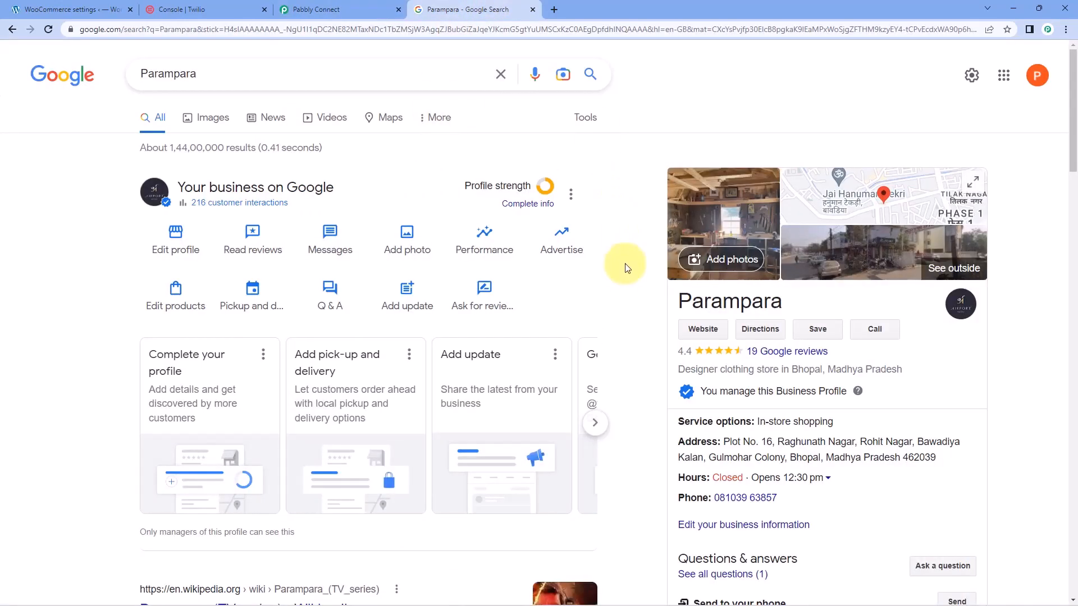
left_click(485, 292)
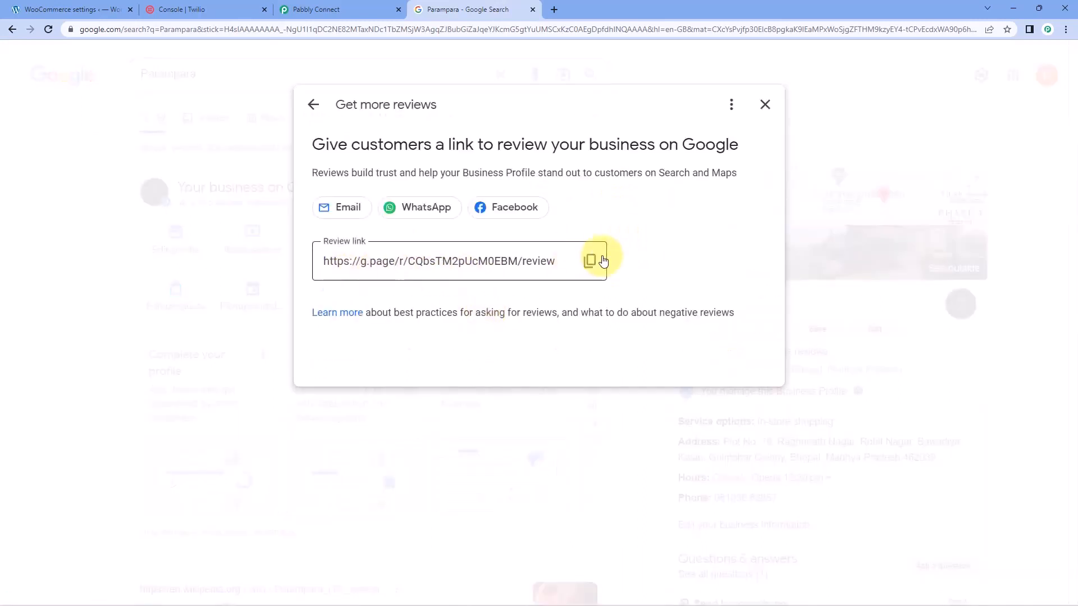
left_click(590, 261)
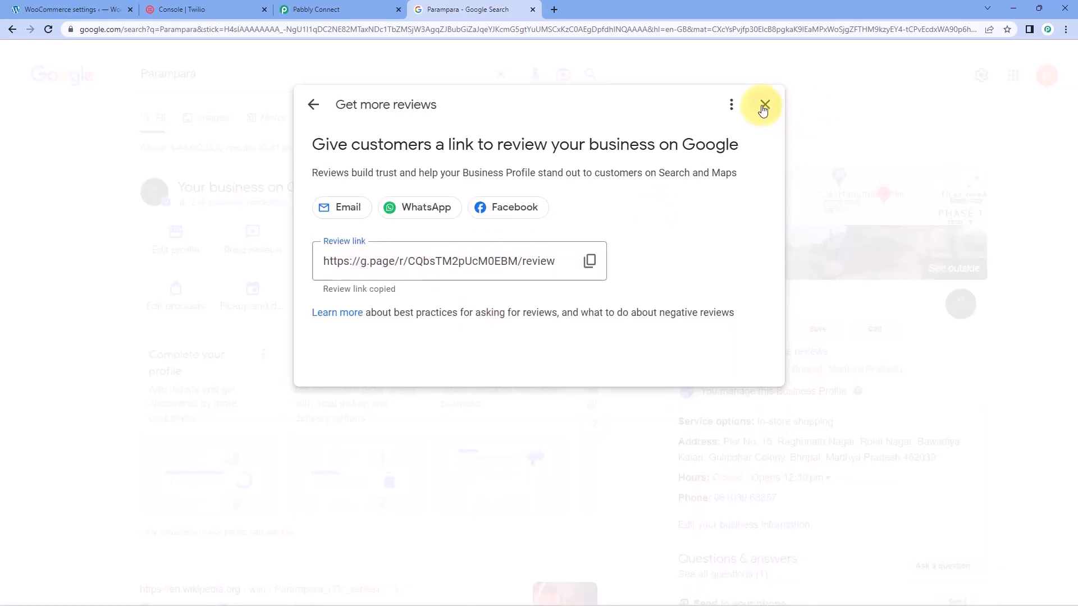
left_click(765, 105)
Back in Pabbly Connect, paste the review link below "Google My Business:" and leave a blank line before "Thank you!"
left_click(224, 9)
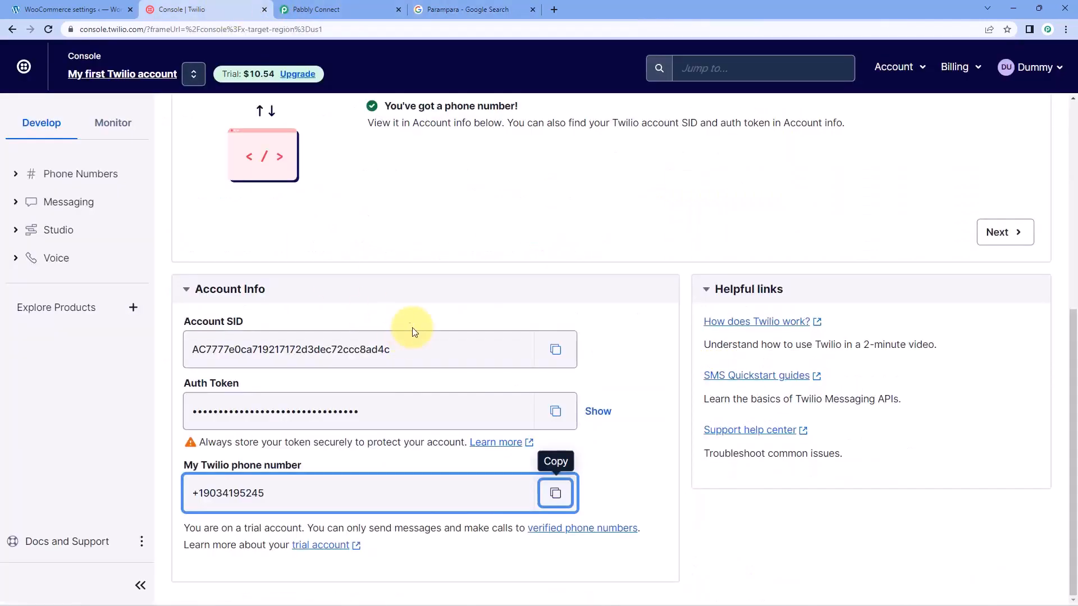
left_click(350, 8)
left_click(388, 272)
right_click(391, 273)
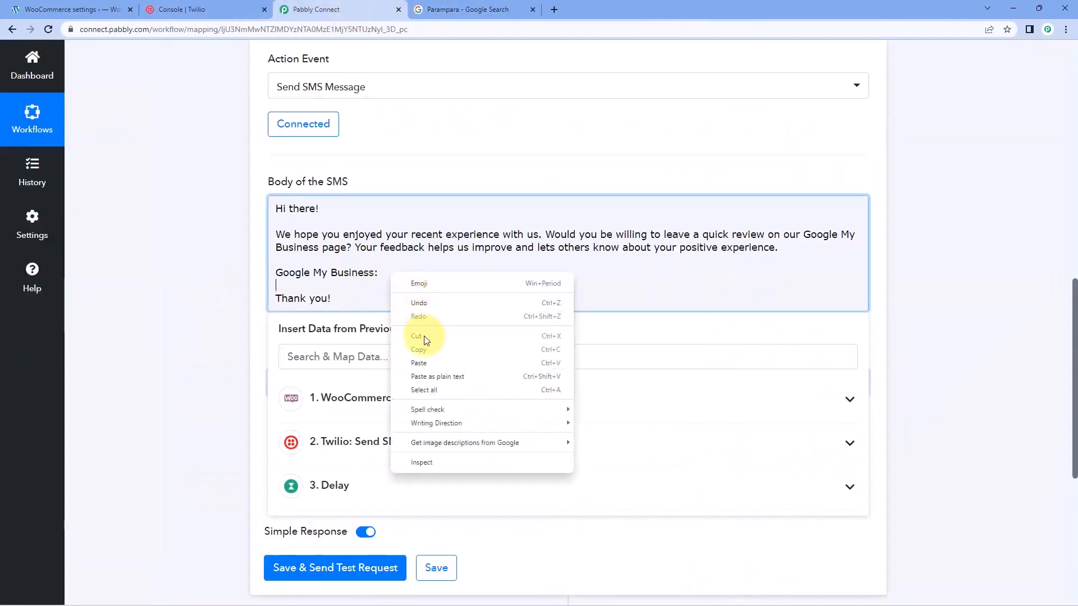
left_click(426, 365)
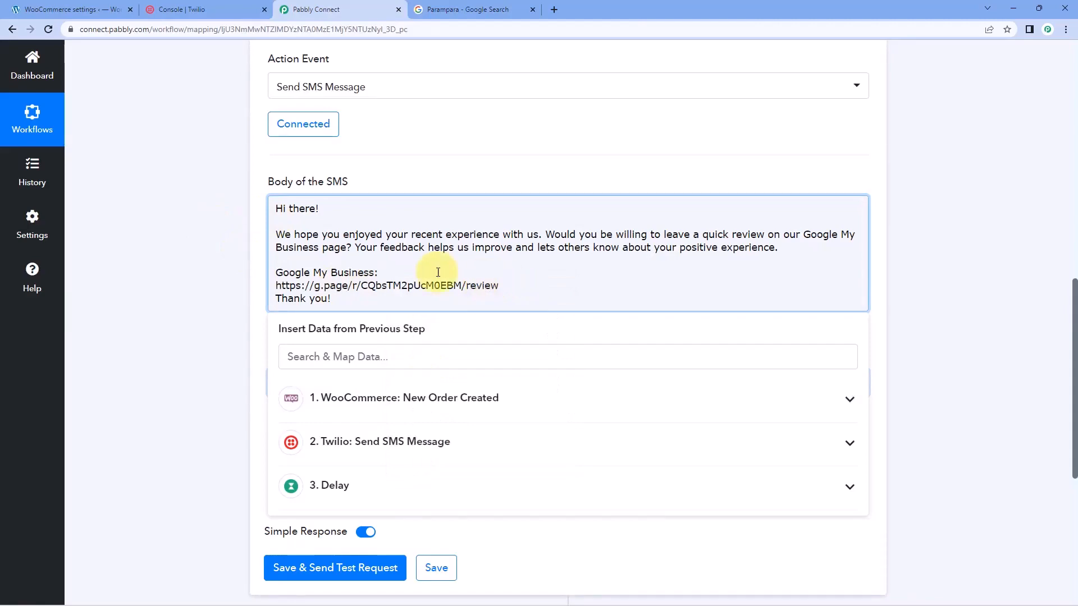
left_click(511, 285)
key("Return")
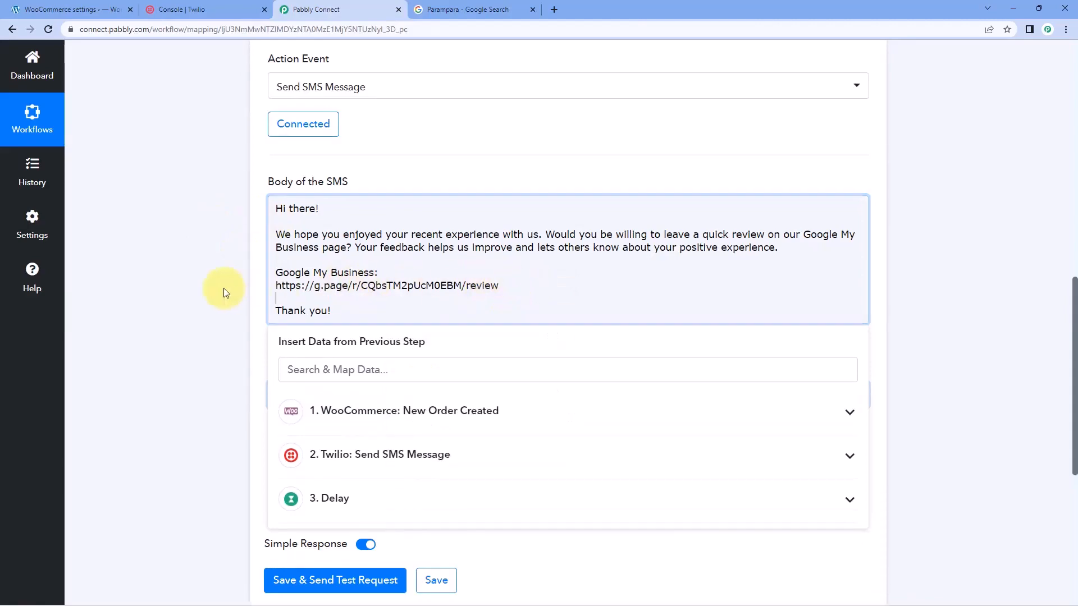
left_click(219, 288)
Delete "there!" from the greeting in the SMS body so that only "Hi" is left
scroll(214, 289, "up", 7)
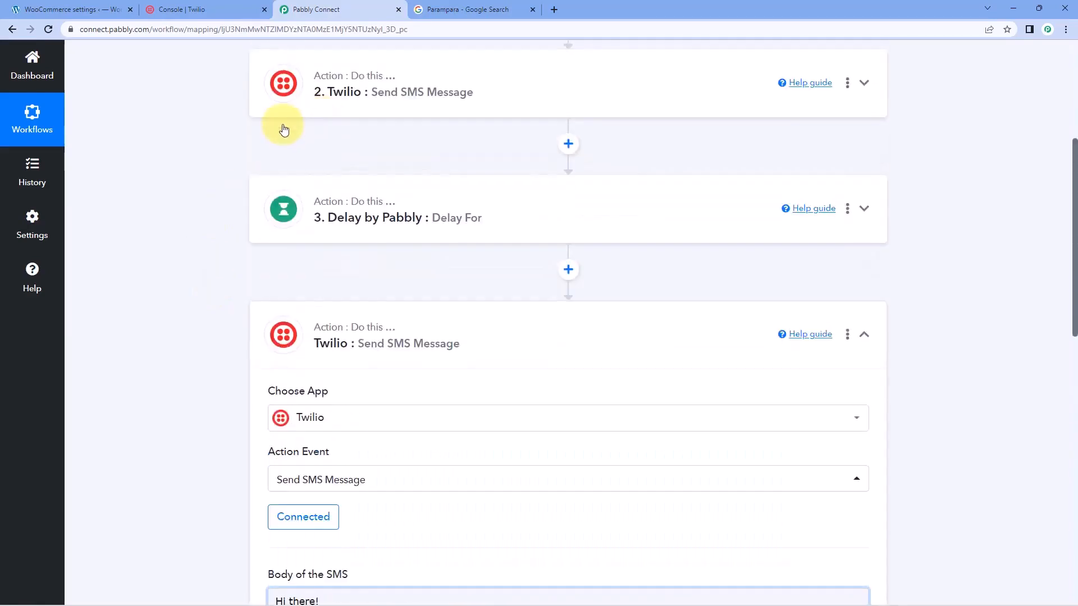
scroll(247, 250, "down", 2)
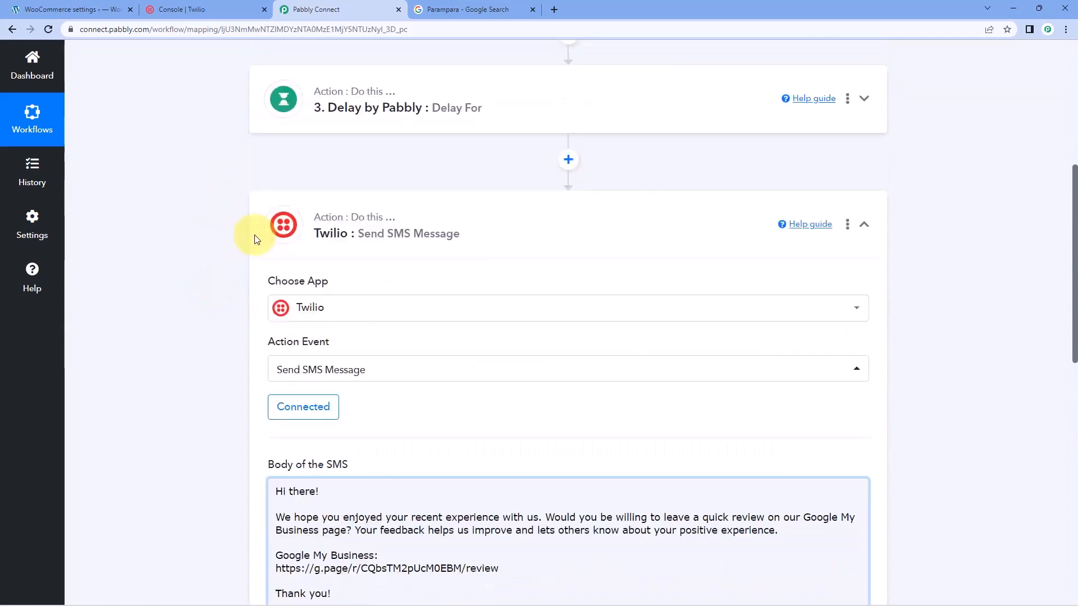
scroll(212, 258, "down", 5)
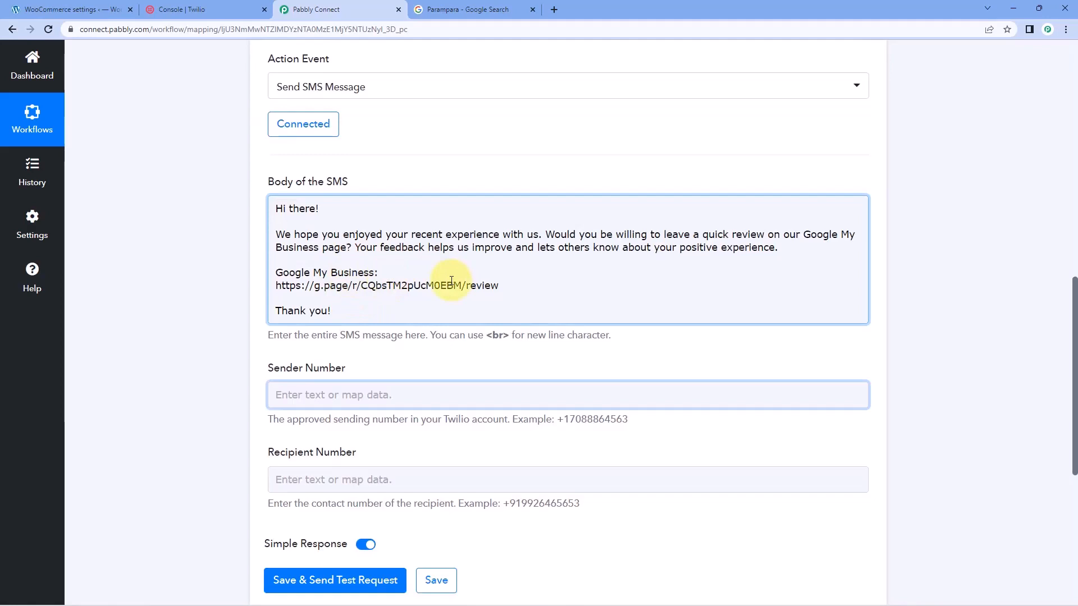
scroll(247, 282, "down", 1)
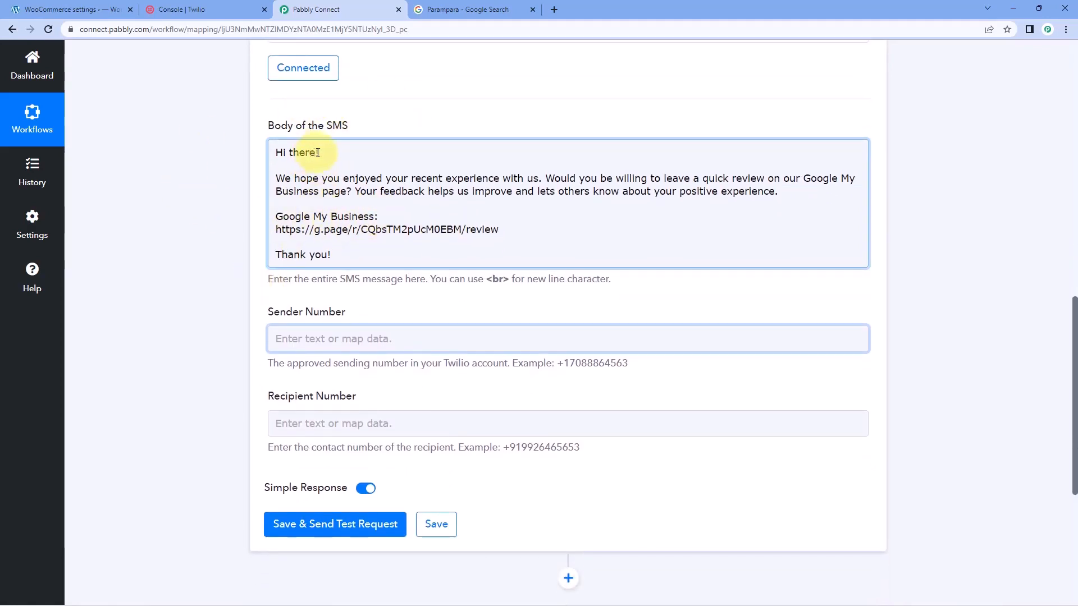
left_click_drag(318, 152, 289, 152)
key("BackSpace")
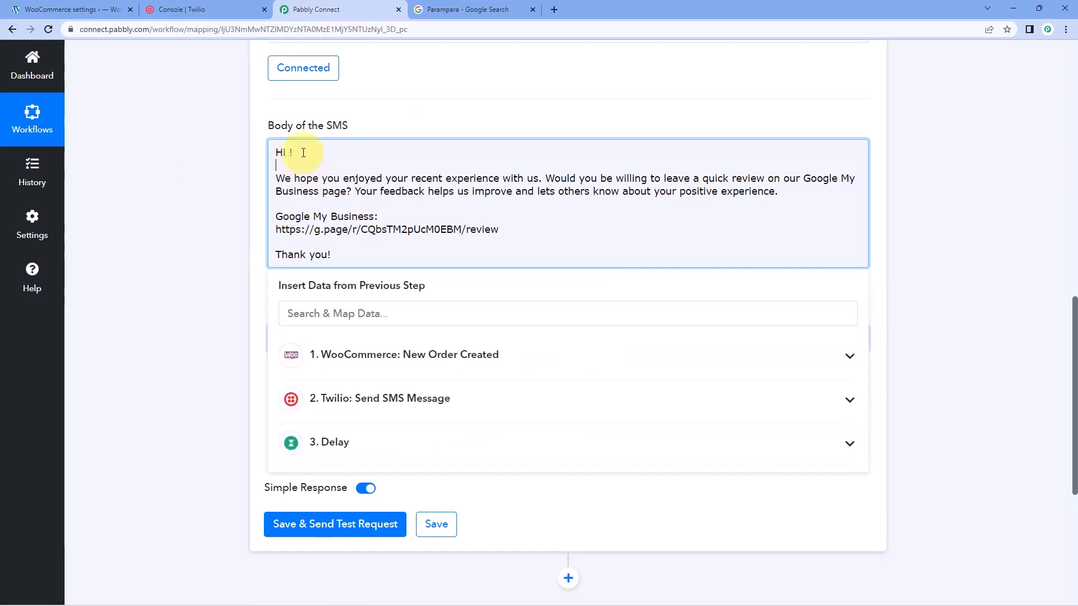
key("BackSpace")
key("BackSpace")
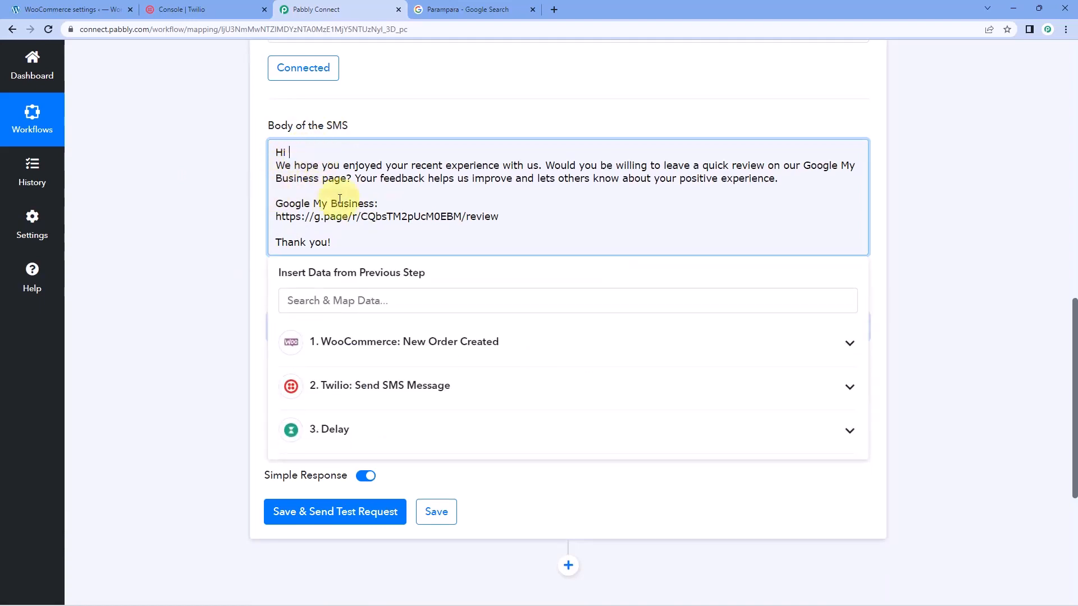
Map the WooCommerce Shipping First Name after "Hi" in the SMS body, followed by a comma and a blank line
left_click(363, 344)
scroll(410, 433, "down", 5)
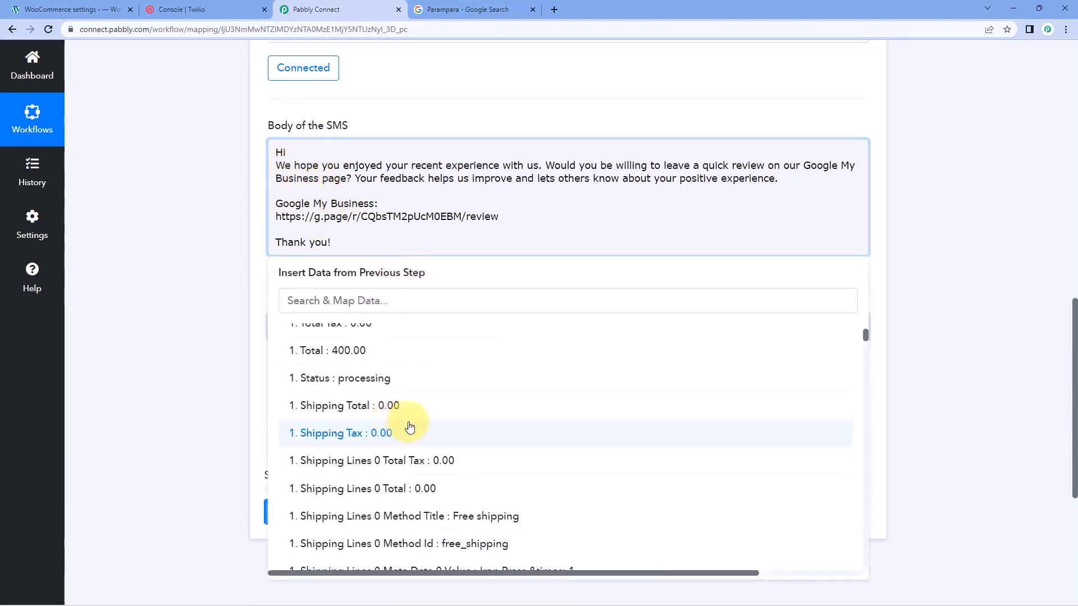
scroll(419, 435, "down", 5)
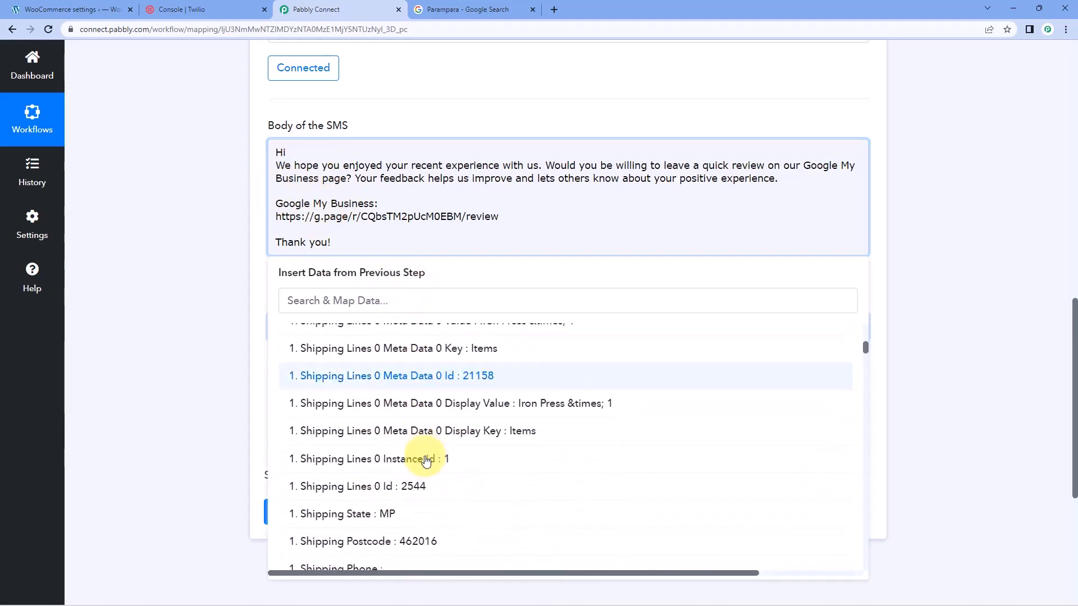
left_click(409, 422)
left_click(400, 133)
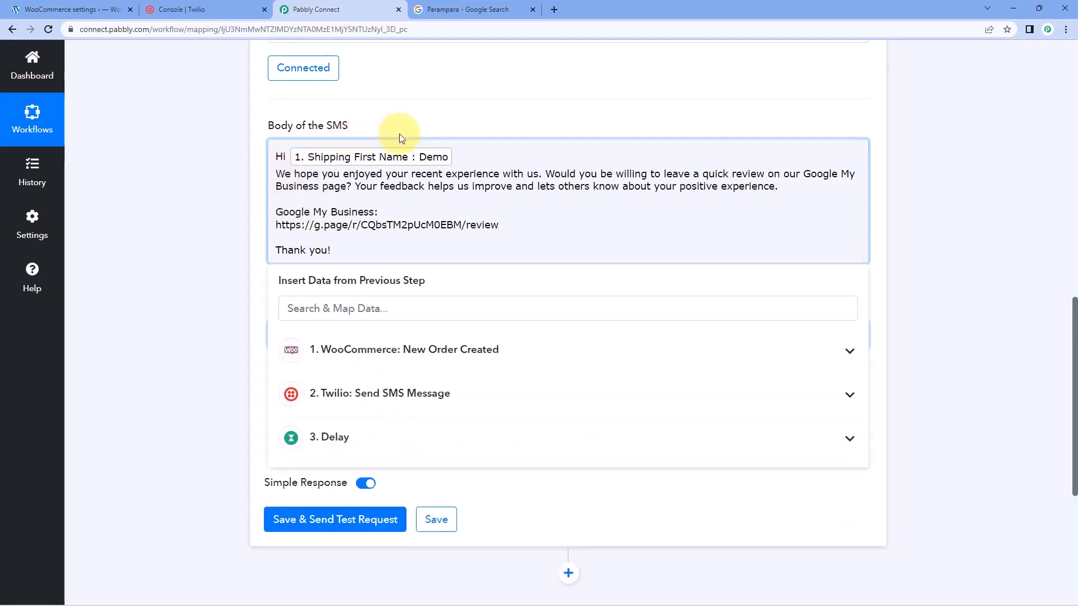
type(",")
key("Return")
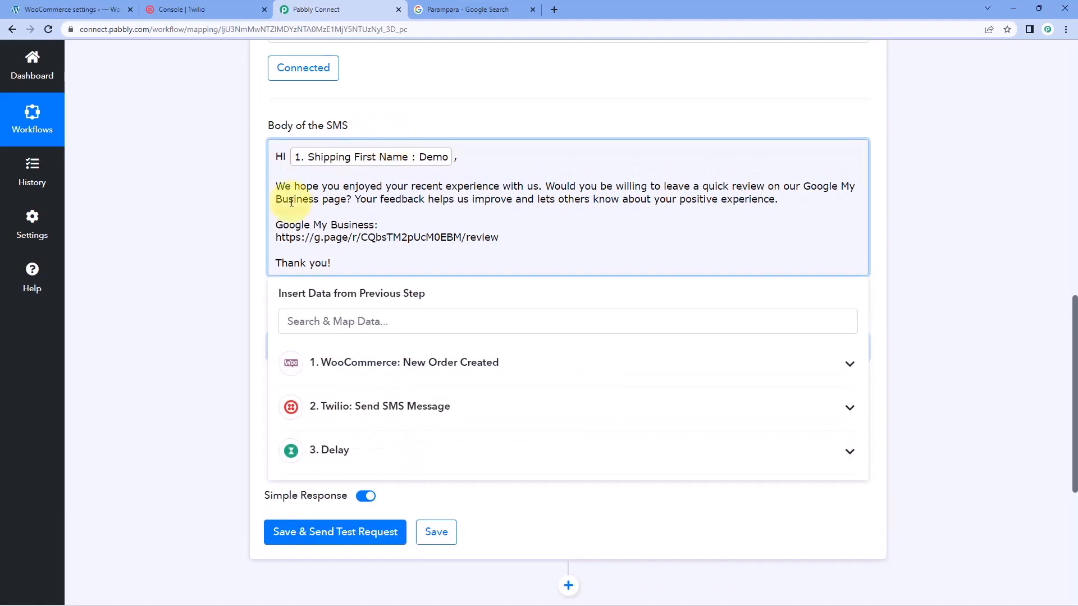
left_click(172, 233)
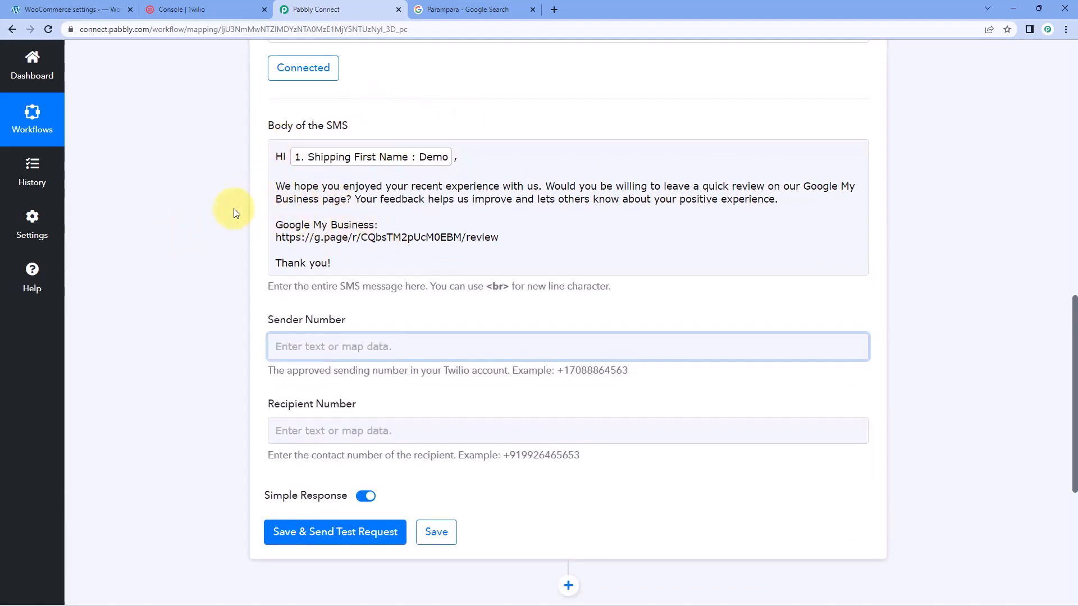
Copy the Twilio phone number from the Twilio console into the Sender Number of the second SMS action
scroll(209, 312, "down", 1)
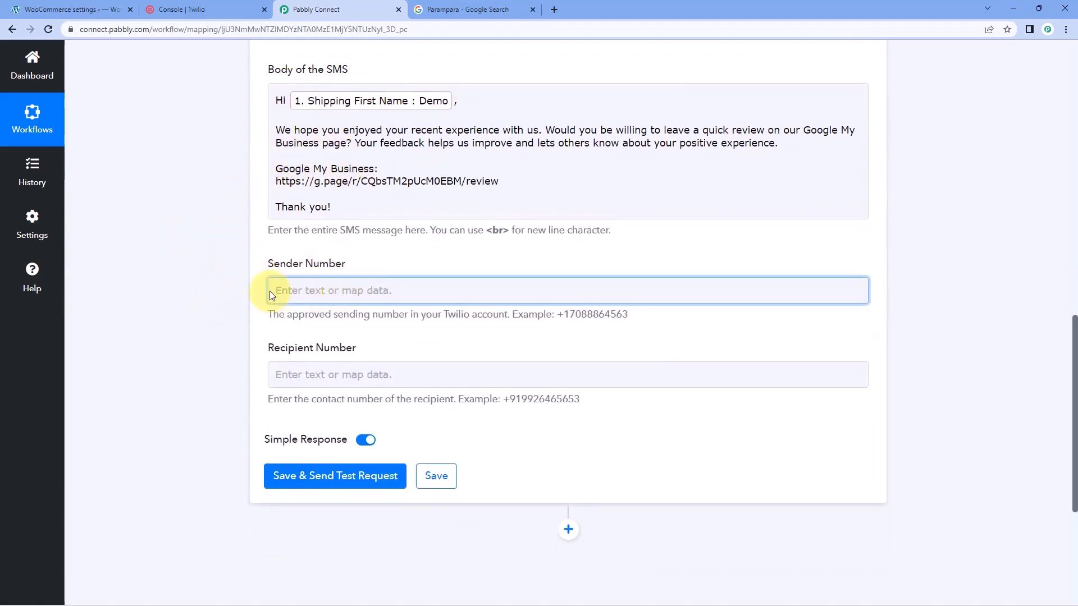
left_click(191, 8)
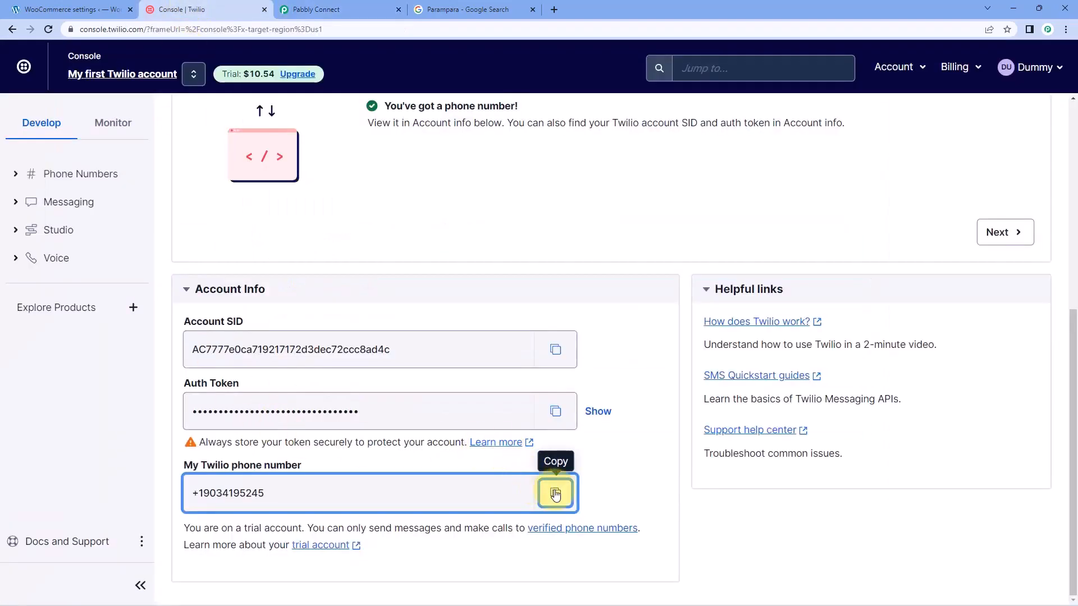
left_click(553, 491)
left_click(337, 8)
right_click(284, 290)
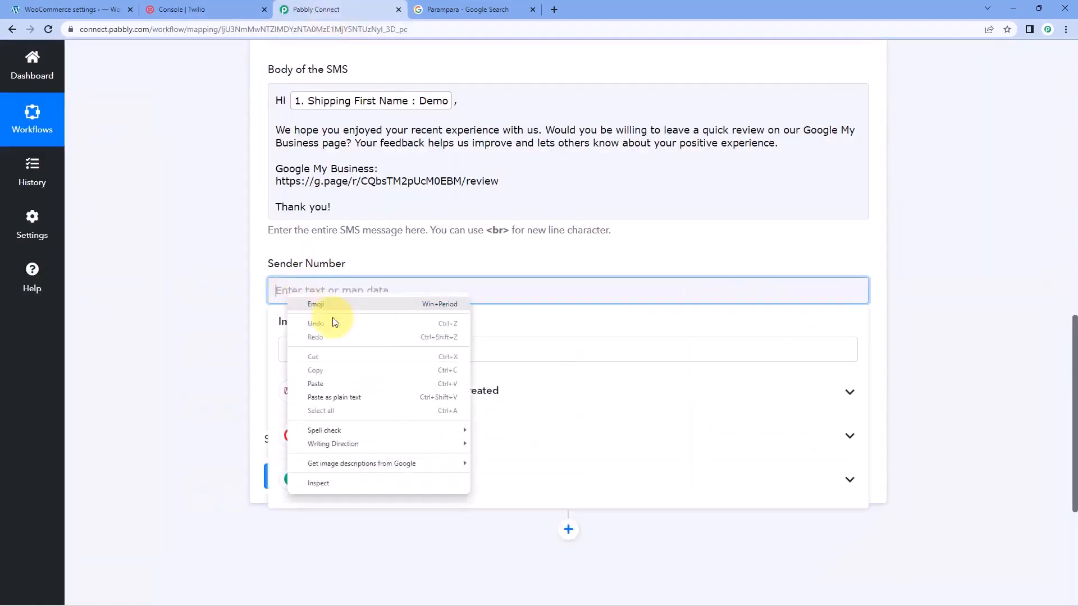
left_click(337, 380)
left_click(235, 344)
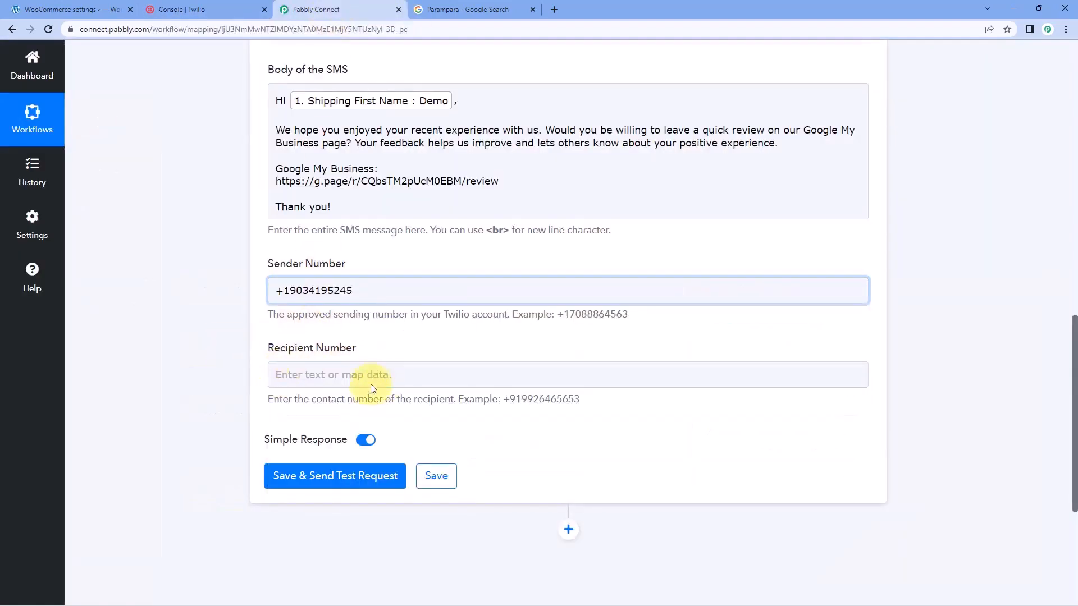
Map the WooCommerce Billing Phone from the new order into the Recipient Number of the second SMS action
left_click(303, 375)
scroll(191, 365, "down", 3)
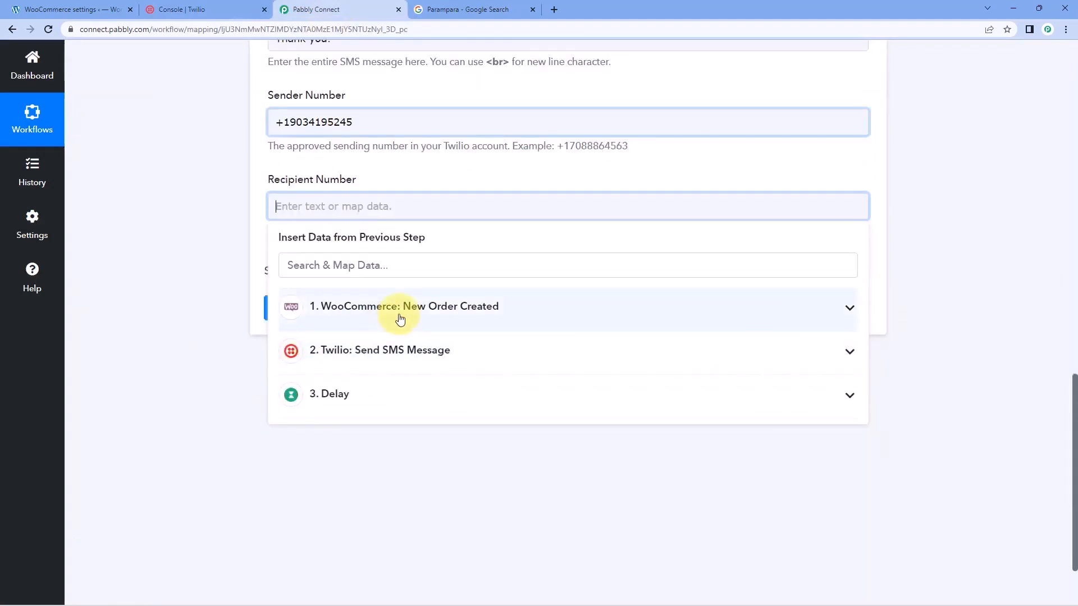
left_click(399, 318)
left_click(432, 265)
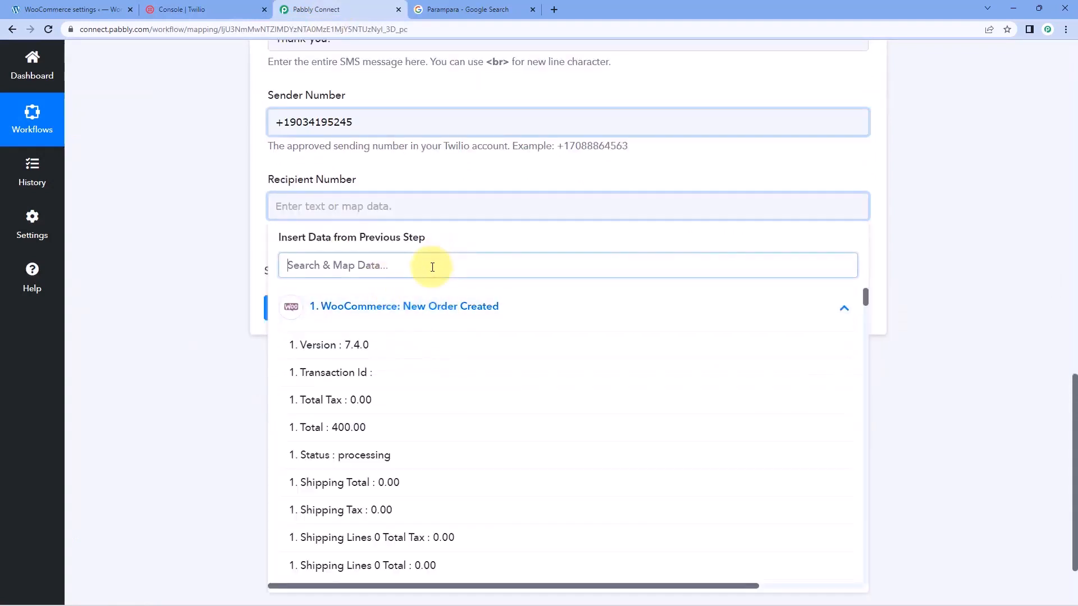
type("no")
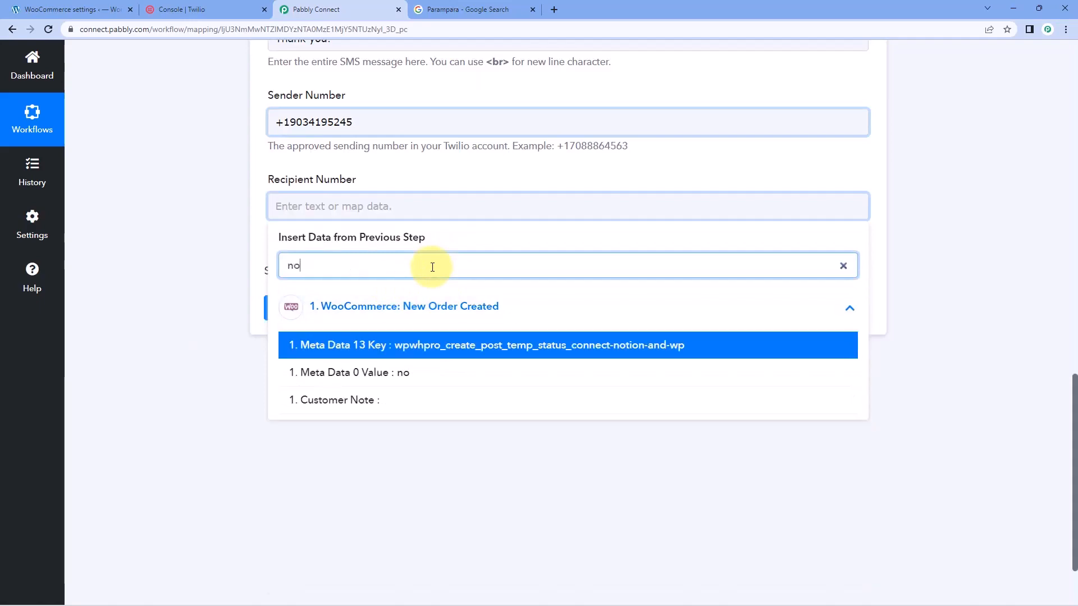
key("BackSpace")
key("BackSpace")
type("mo")
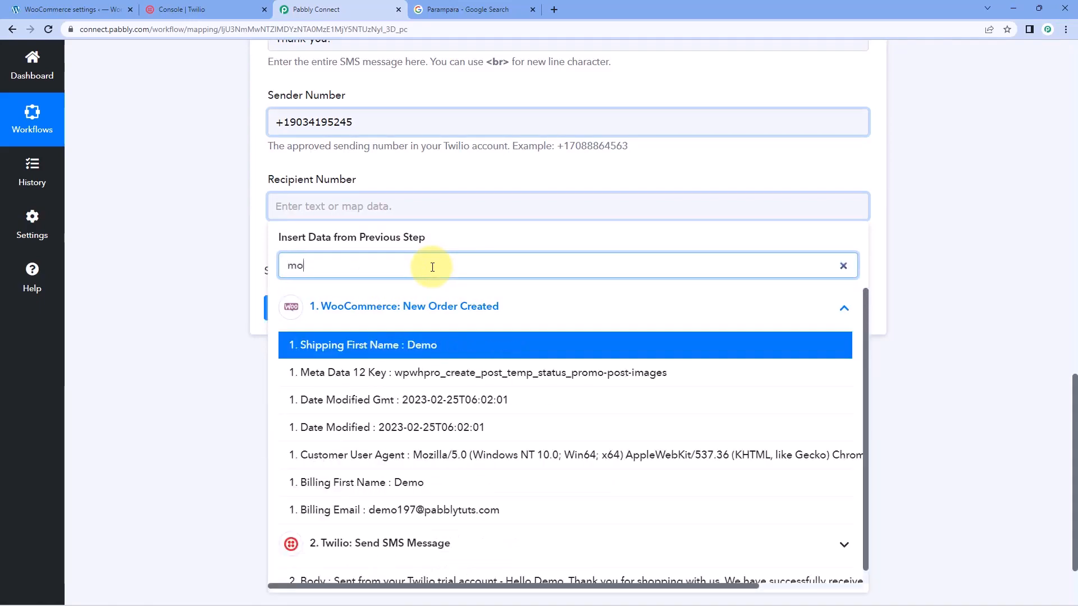
type("b")
key("BackSpace")
key("BackSpace")
key("BackSpace")
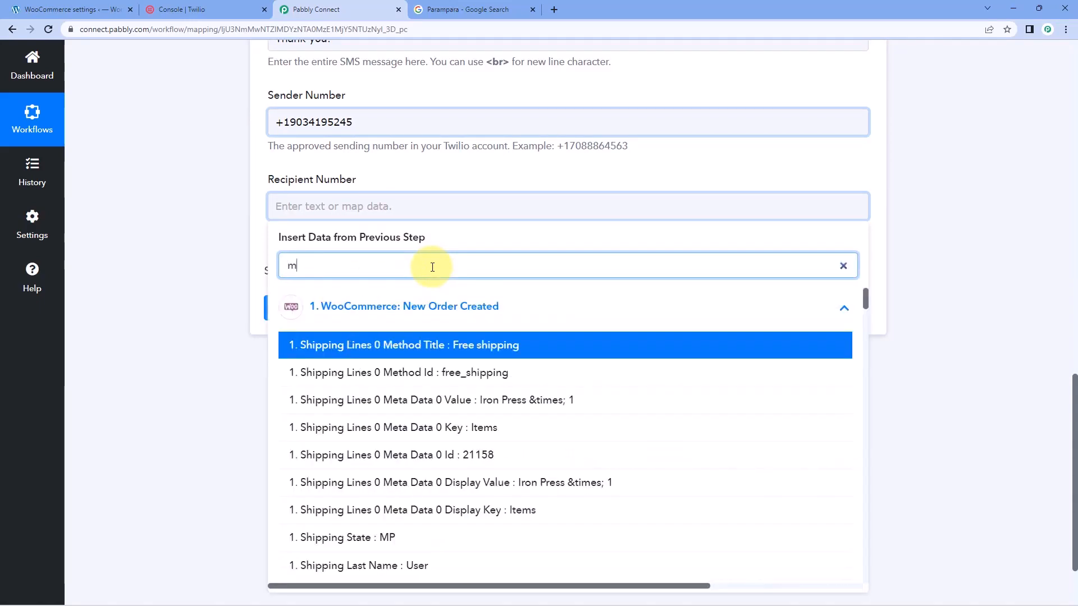
type("pho")
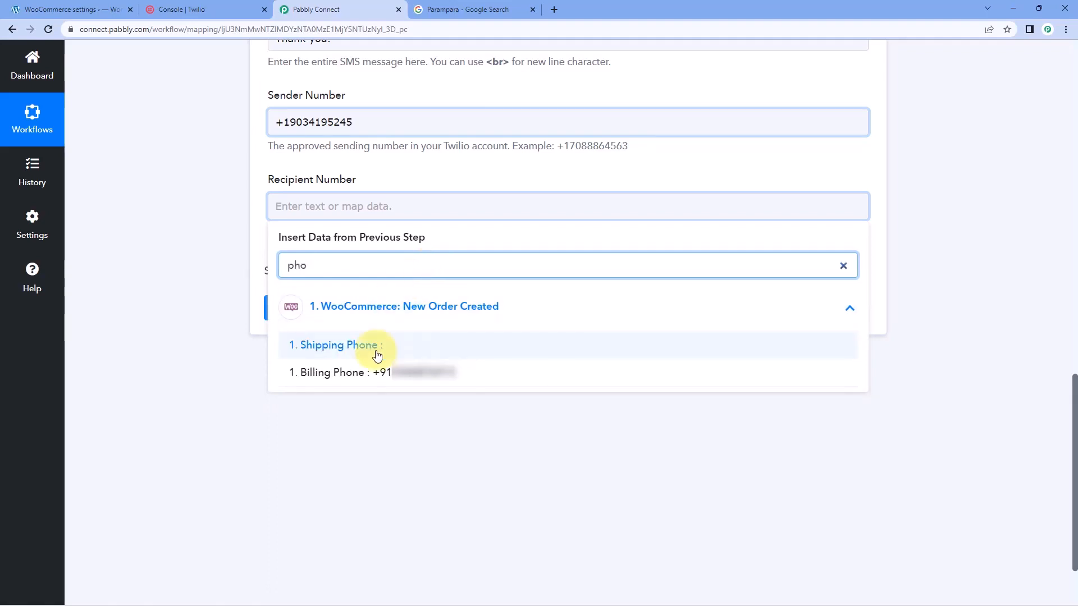
left_click(383, 373)
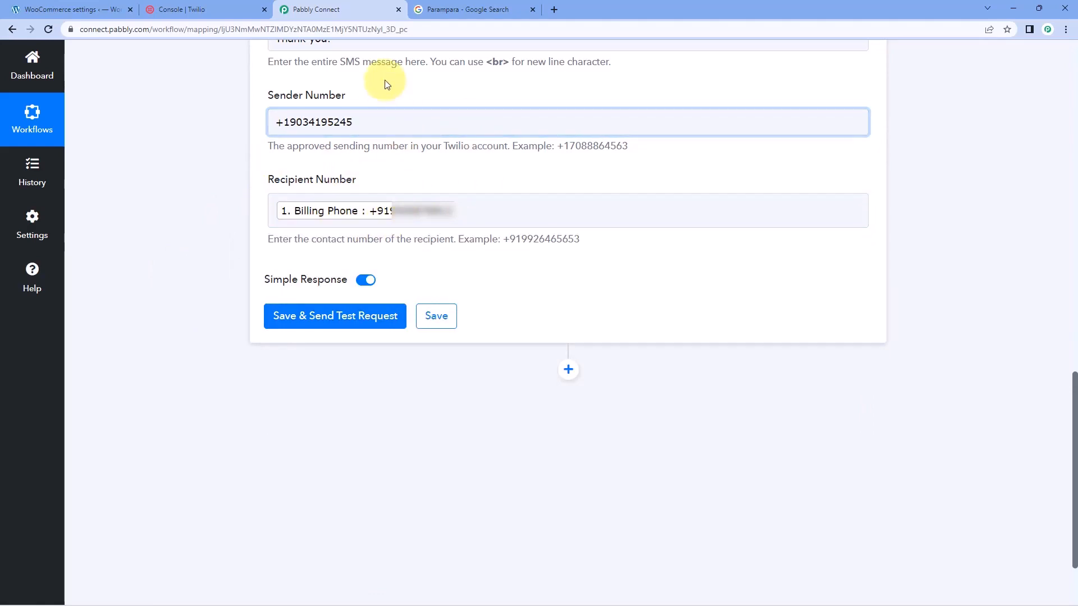
Save the second SMS action, send its test request and look over the response and message body
left_click(312, 321)
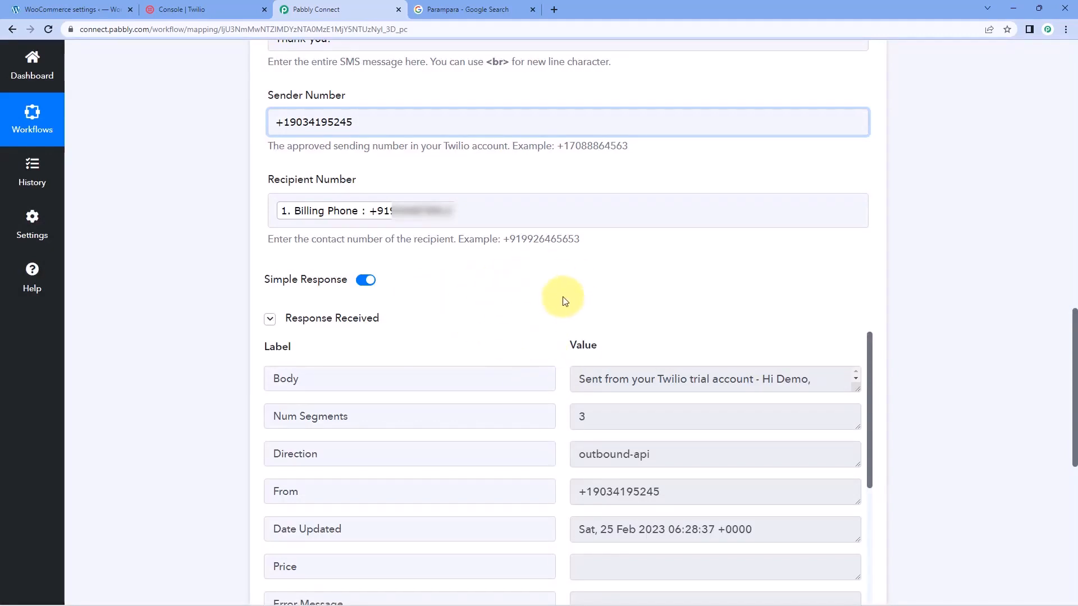
scroll(431, 167, "up", 2)
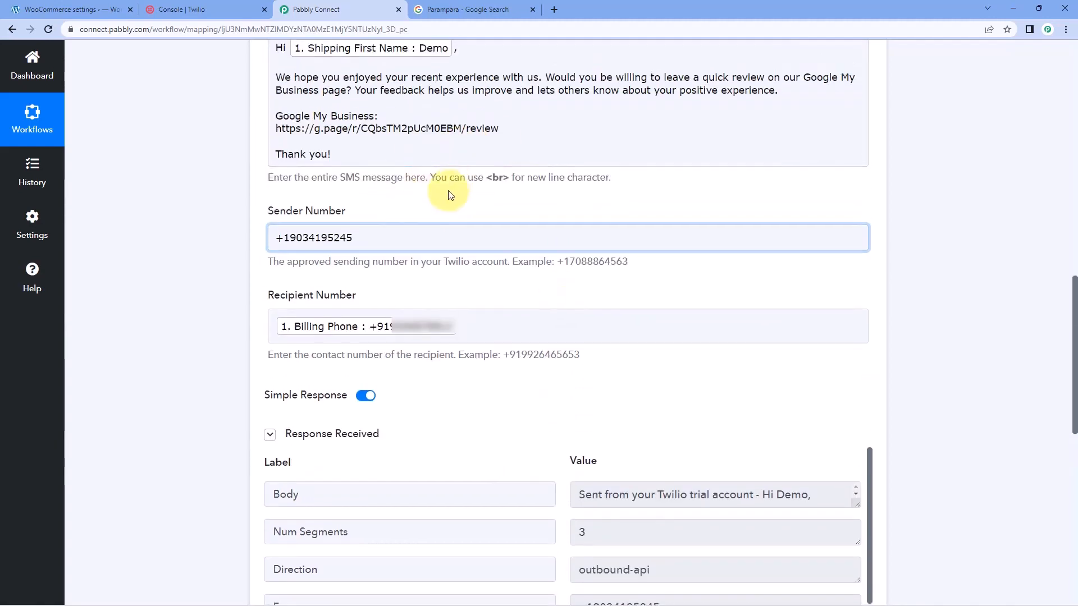
scroll(457, 169, "up", 2)
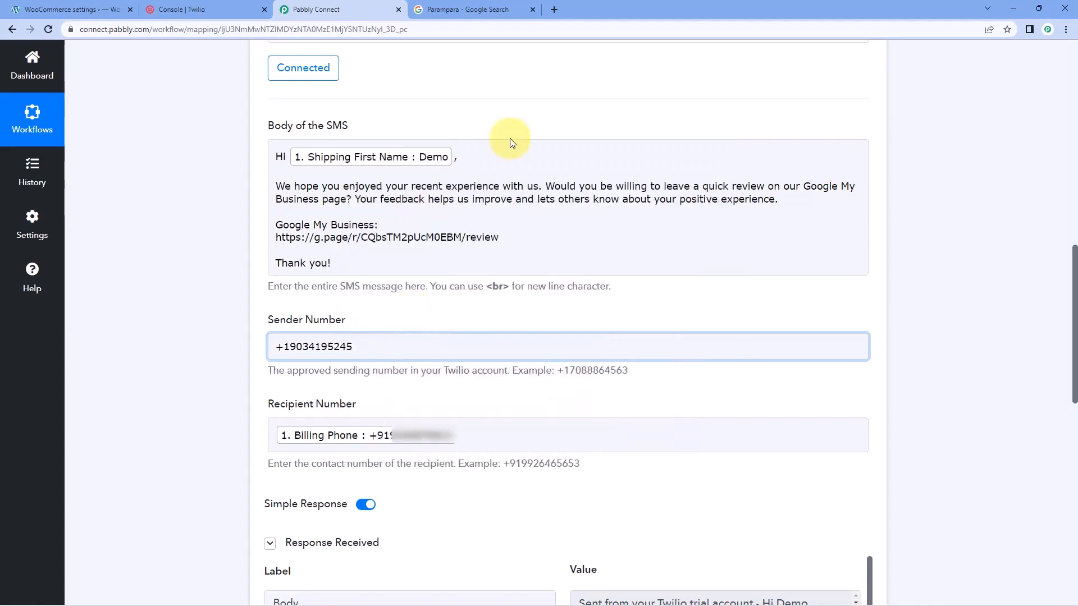
Open the copied Google review link in a new browser tab to check the Parampara business page
left_click(555, 10)
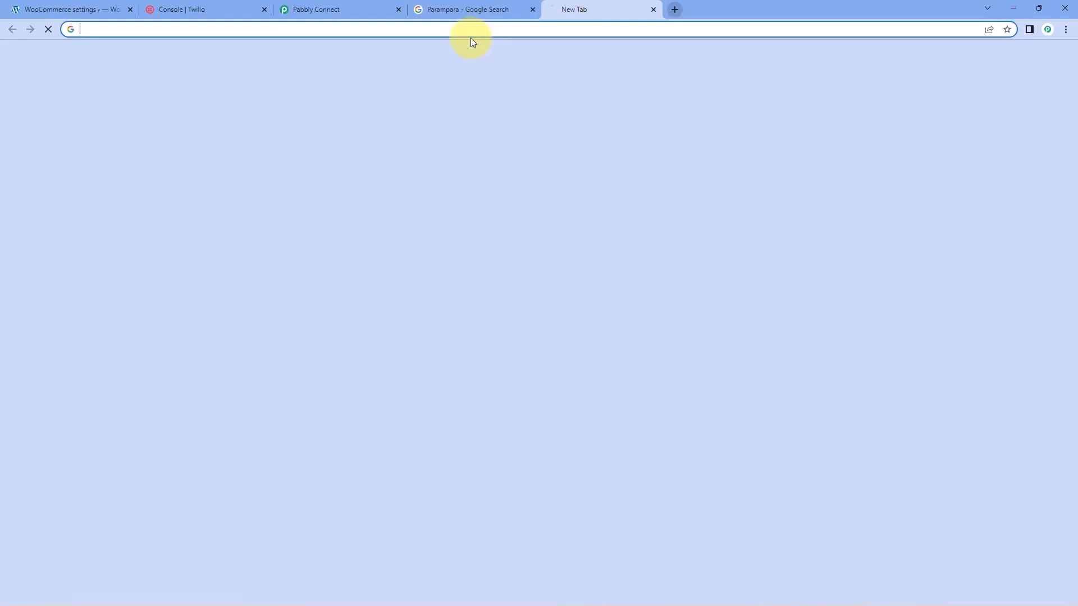
type("https://g.page/r/CQbsTM2pUcM0EBM/review")
key("Return")
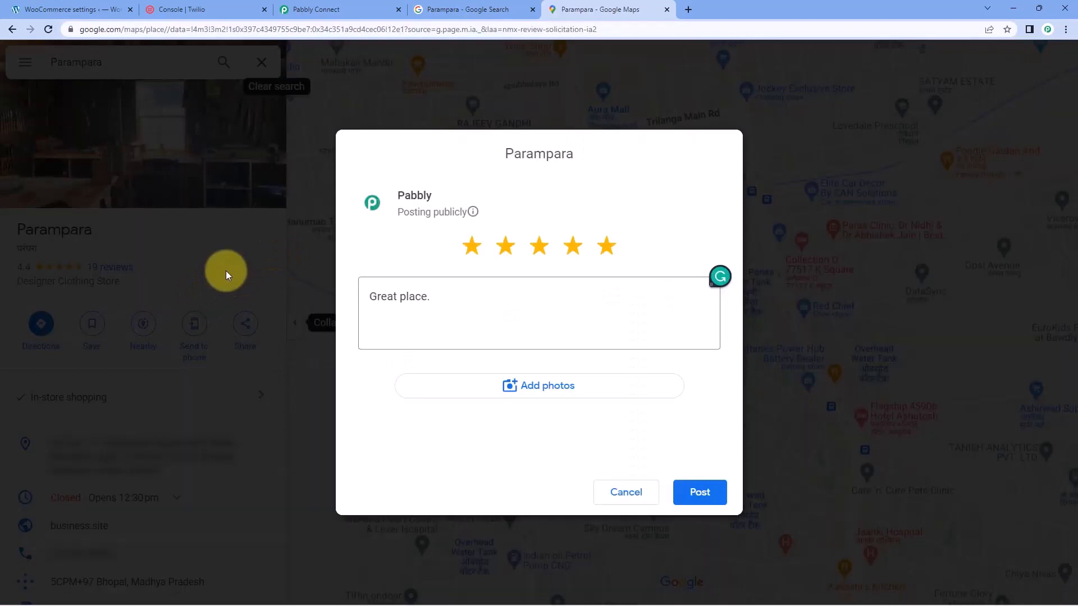
left_click(226, 270)
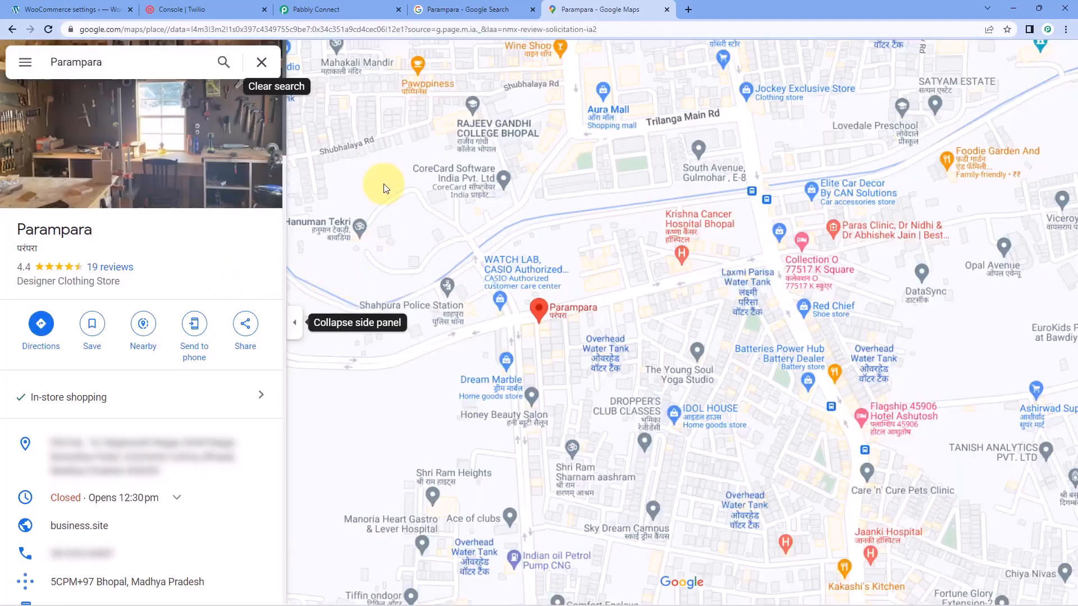
Back in Pabbly Connect, collapse the second Twilio action and review the whole sequence of the WooCommerce to Twilio workflow
left_click(337, 9)
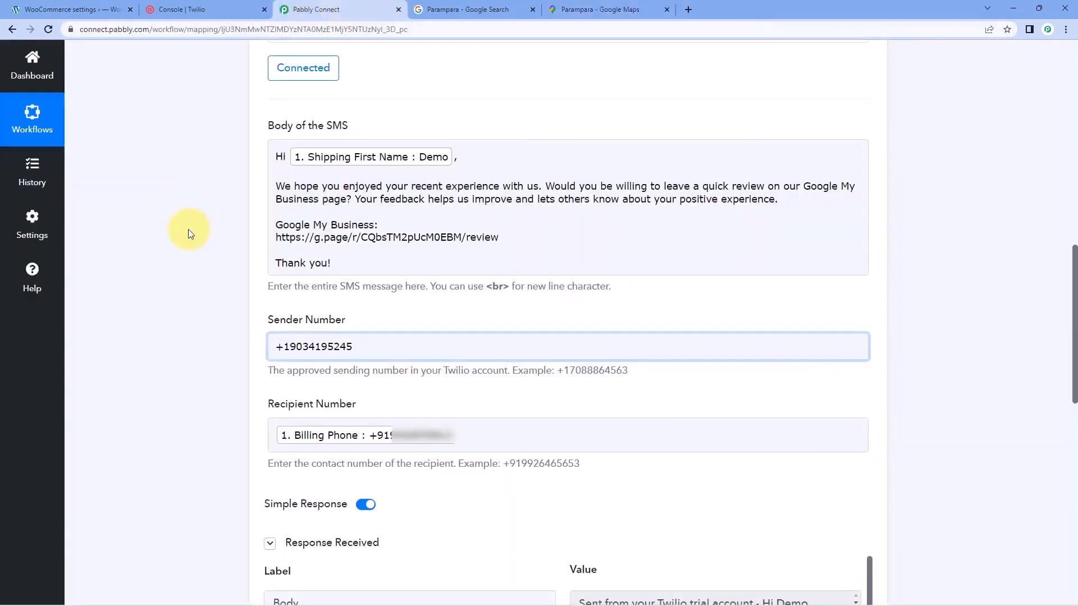
scroll(192, 240, "up", 5)
left_click(460, 225)
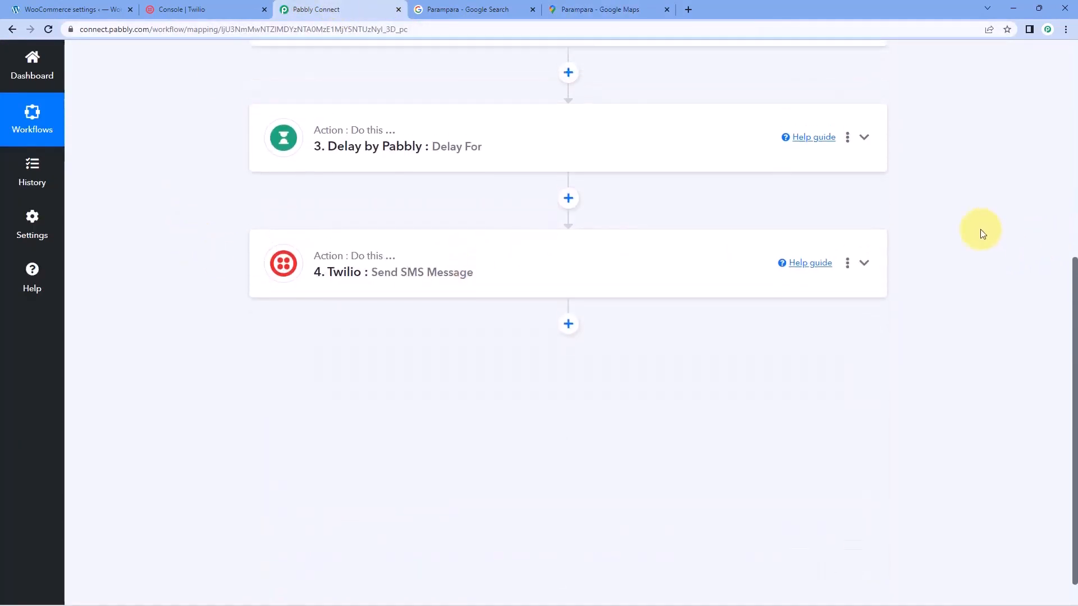
scroll(980, 233, "up", 6)
scroll(612, 167, "down", 1)
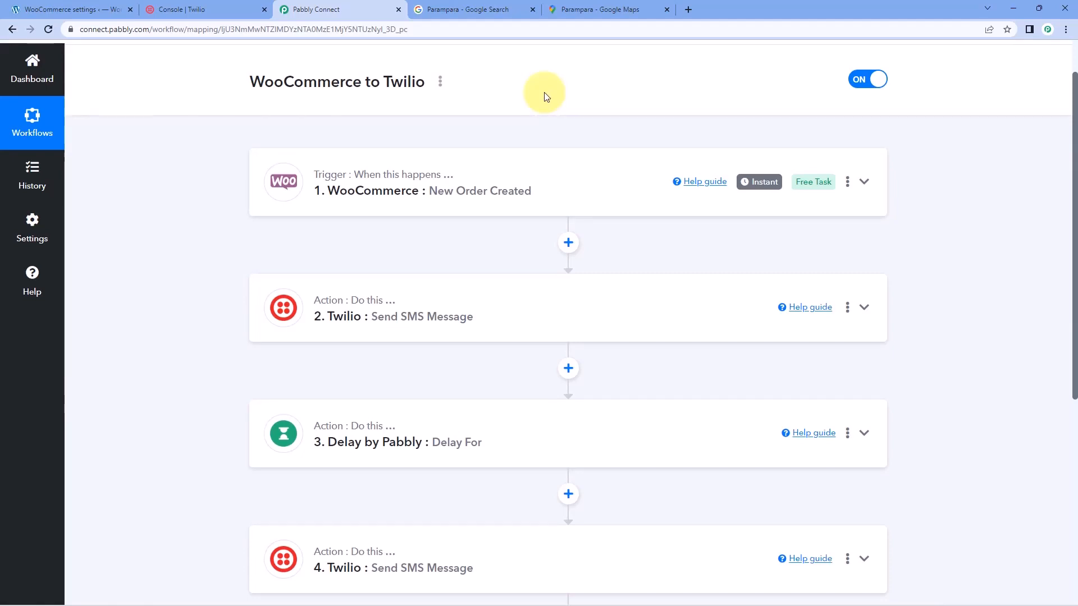
scroll(438, 252, "down", 2)
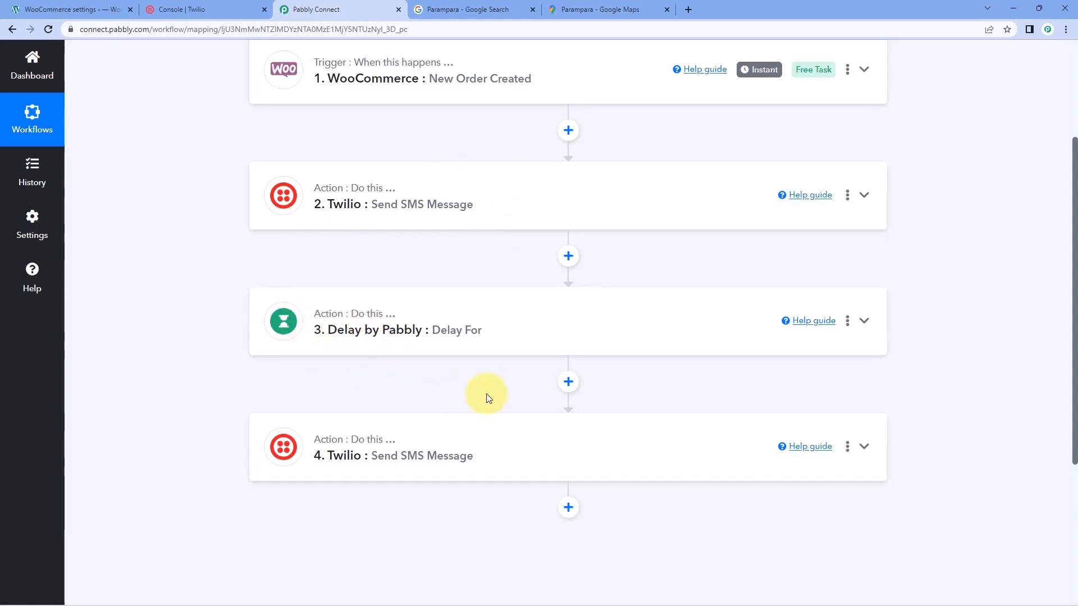
scroll(506, 281, "up", 3)
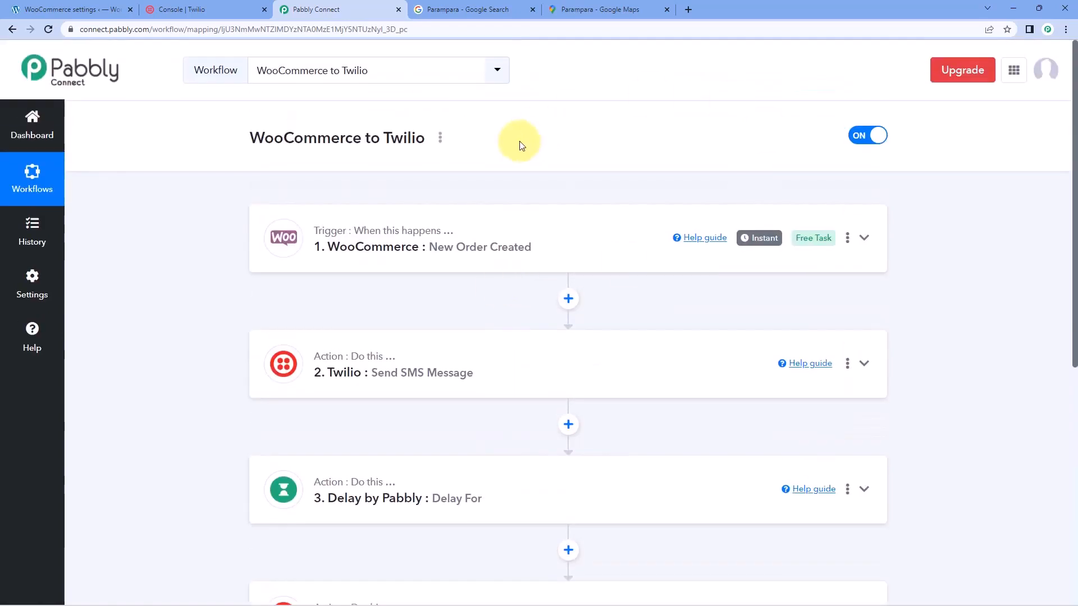
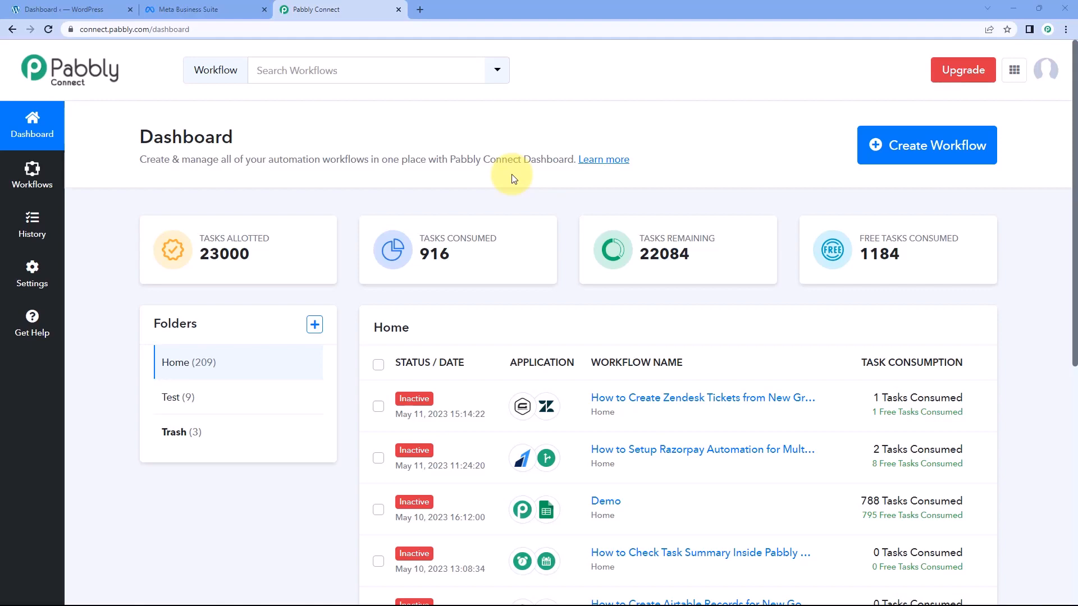
Create a new workflow named WooCommerce to Facebook
left_click(875, 130)
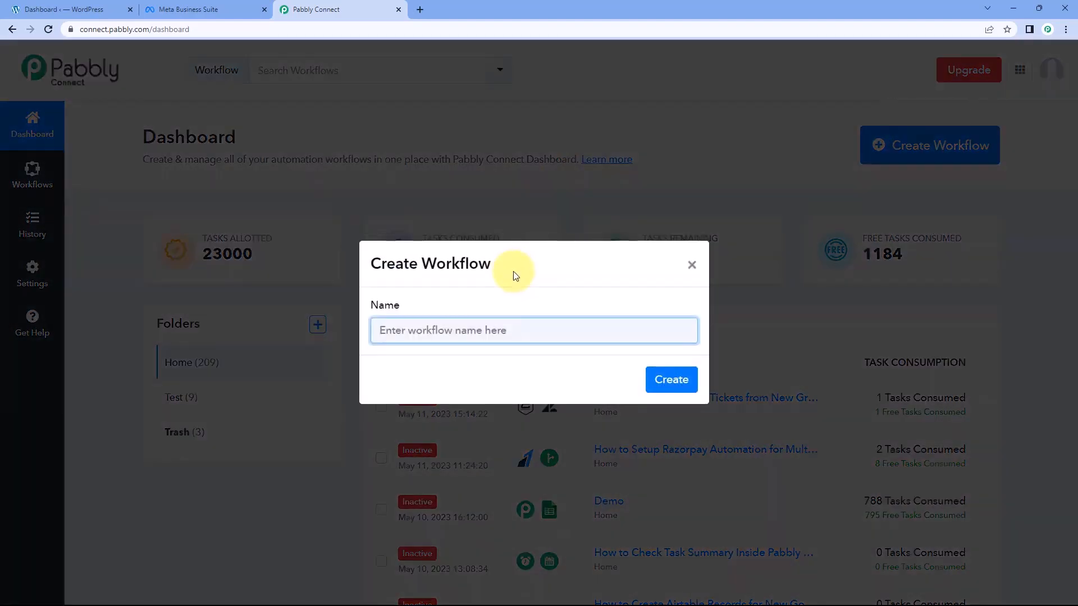
type("WooCommerce to")
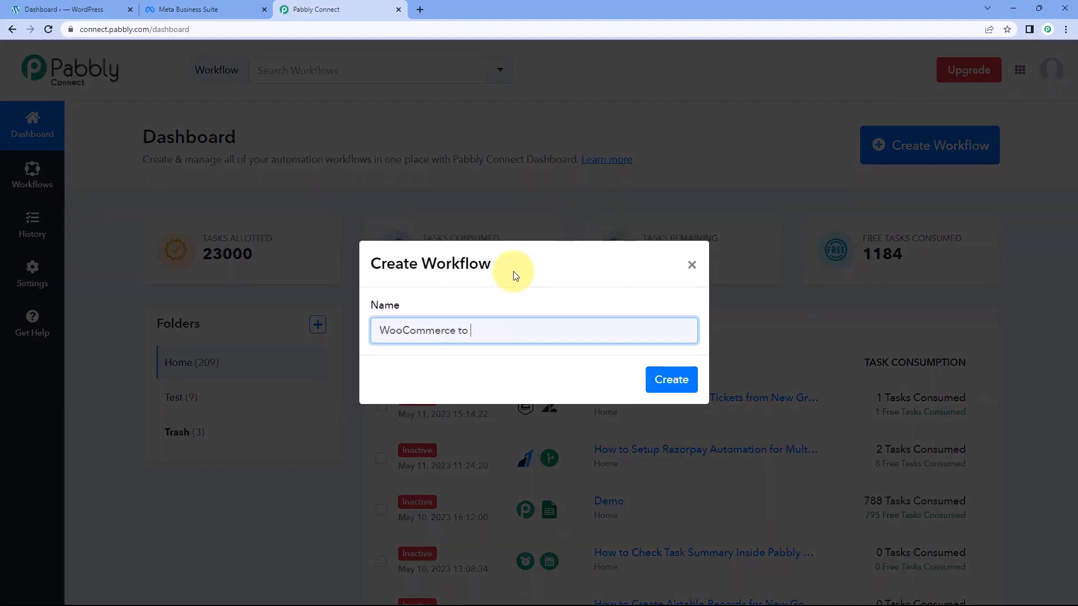
type(" Facebook")
left_click(668, 379)
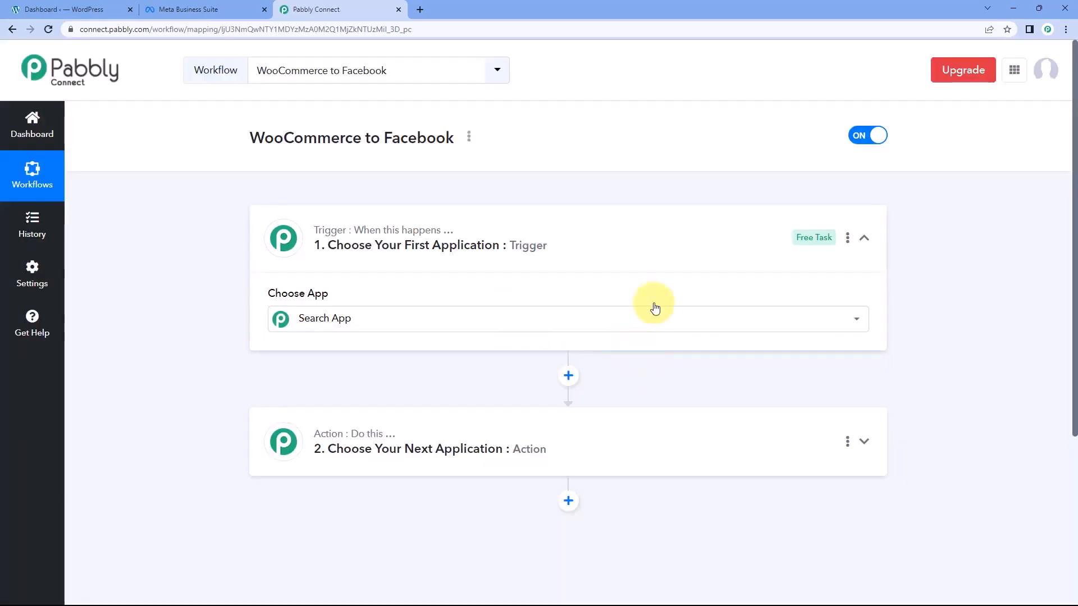
Look over the workflow's trigger and action sections, the available trigger apps and the WordPress dashboard
left_click(652, 315)
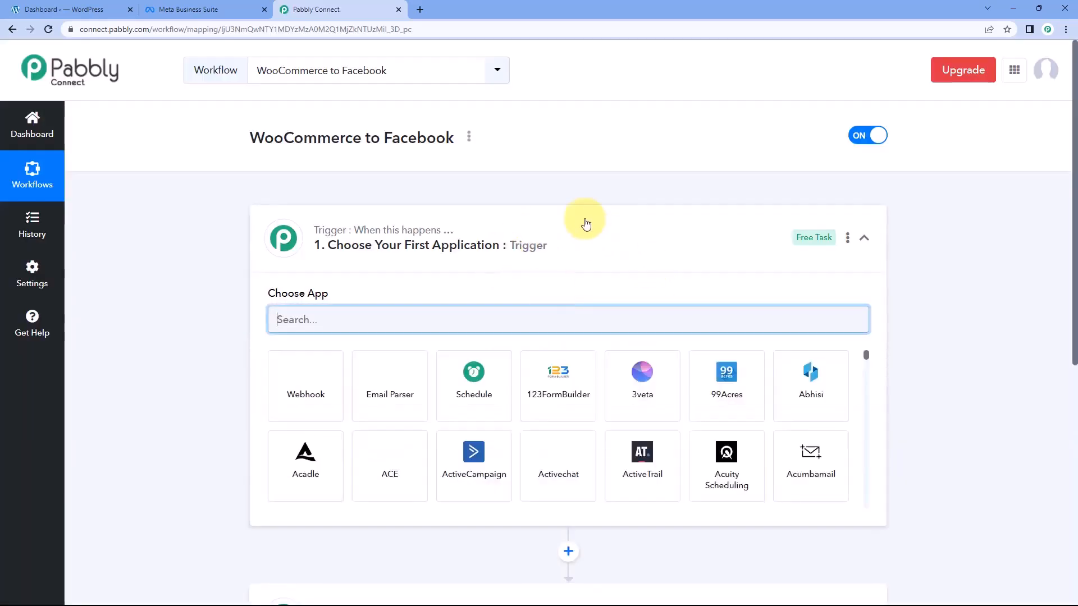
left_click(571, 241)
scroll(198, 247, "down", 1)
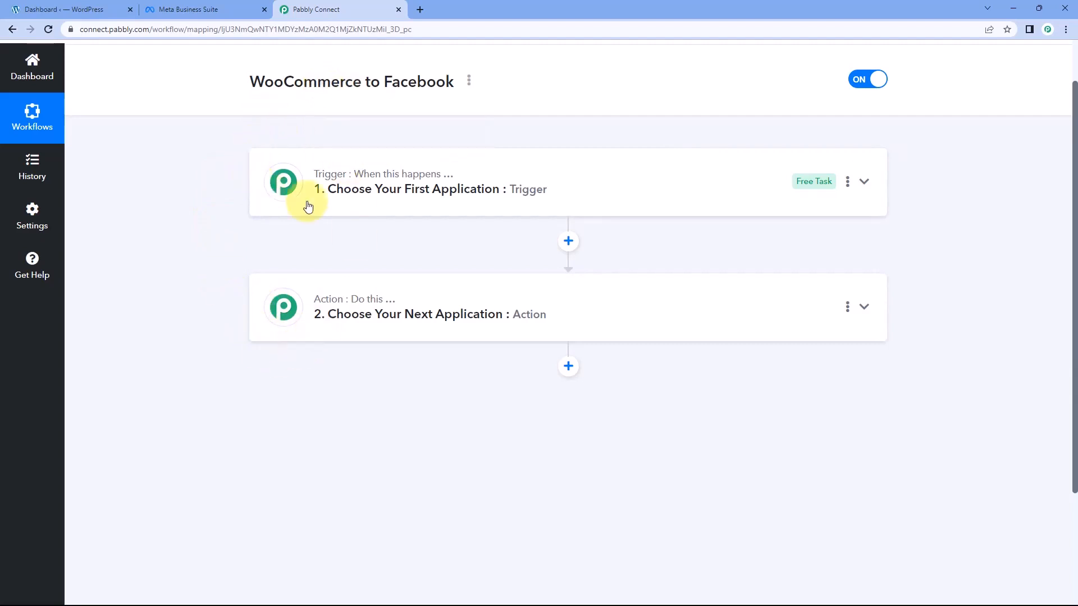
mouse_move(334, 184)
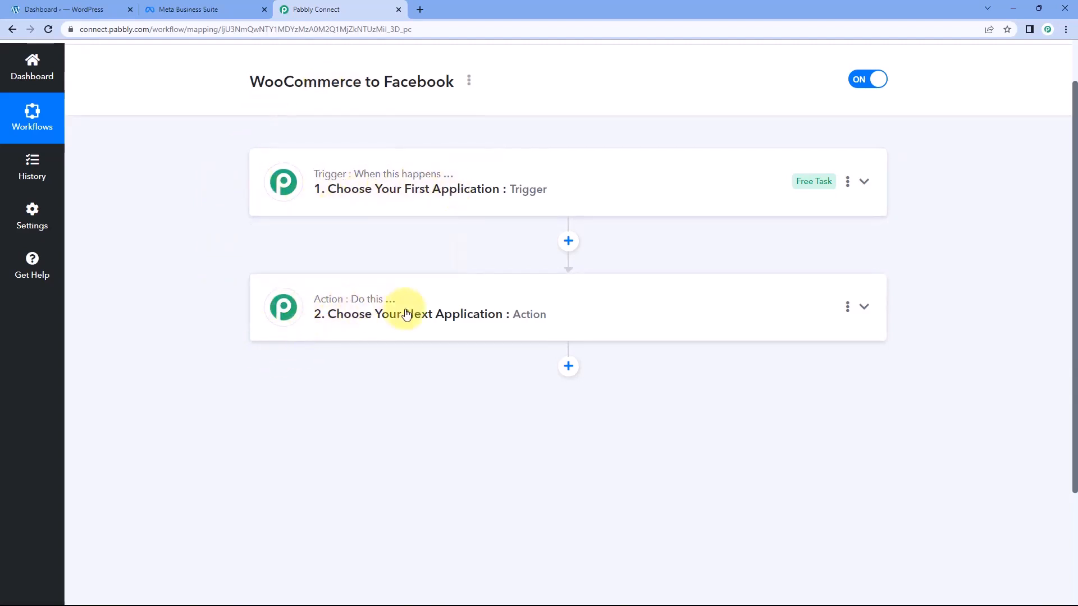
left_click(485, 179)
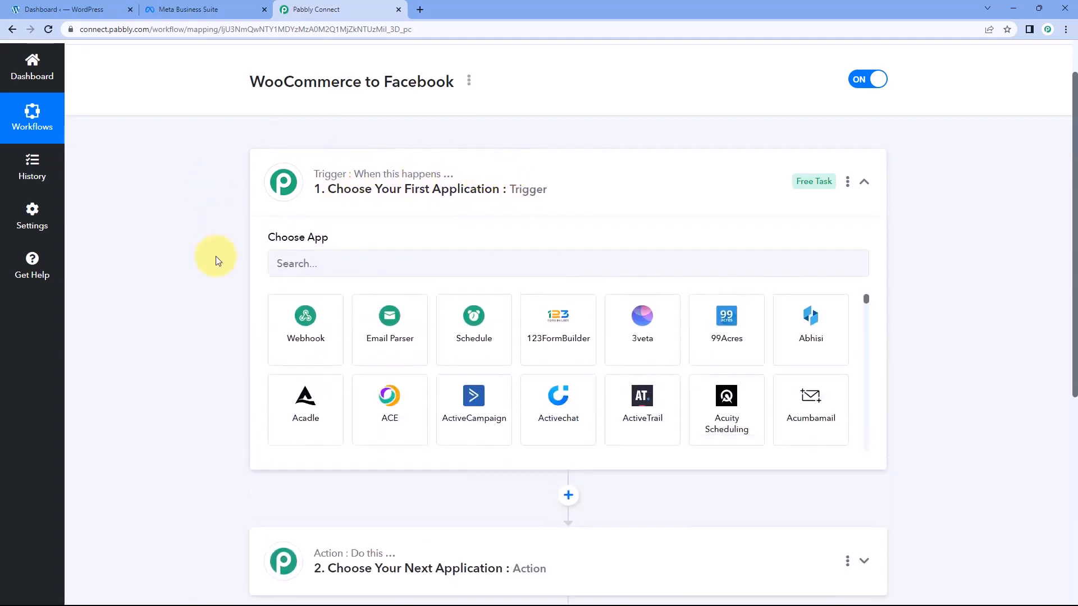
scroll(218, 261, "down", 1)
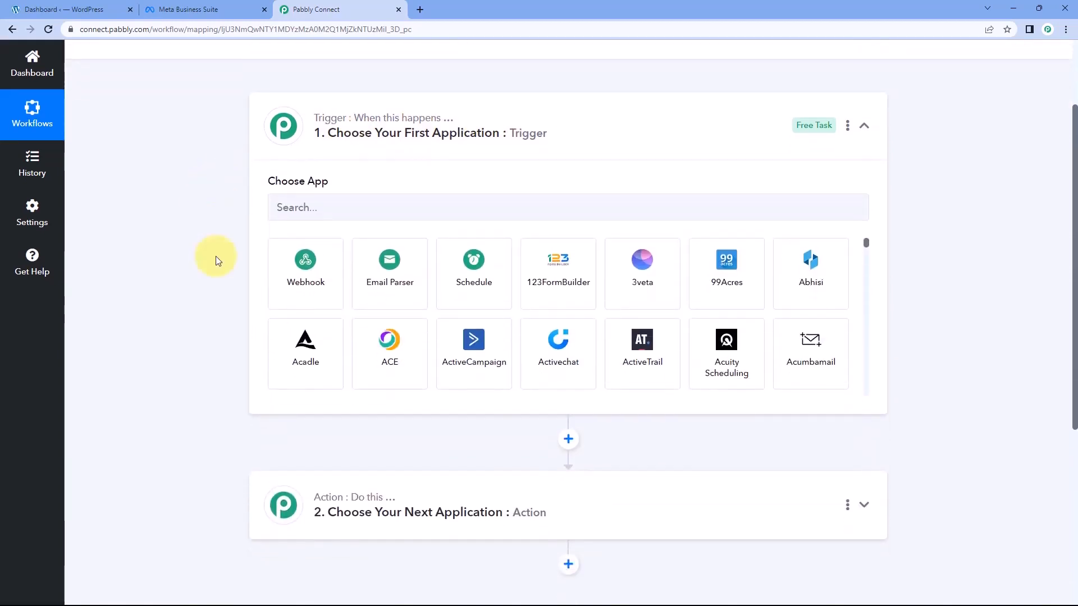
scroll(218, 261, "up", 1)
left_click(101, 10)
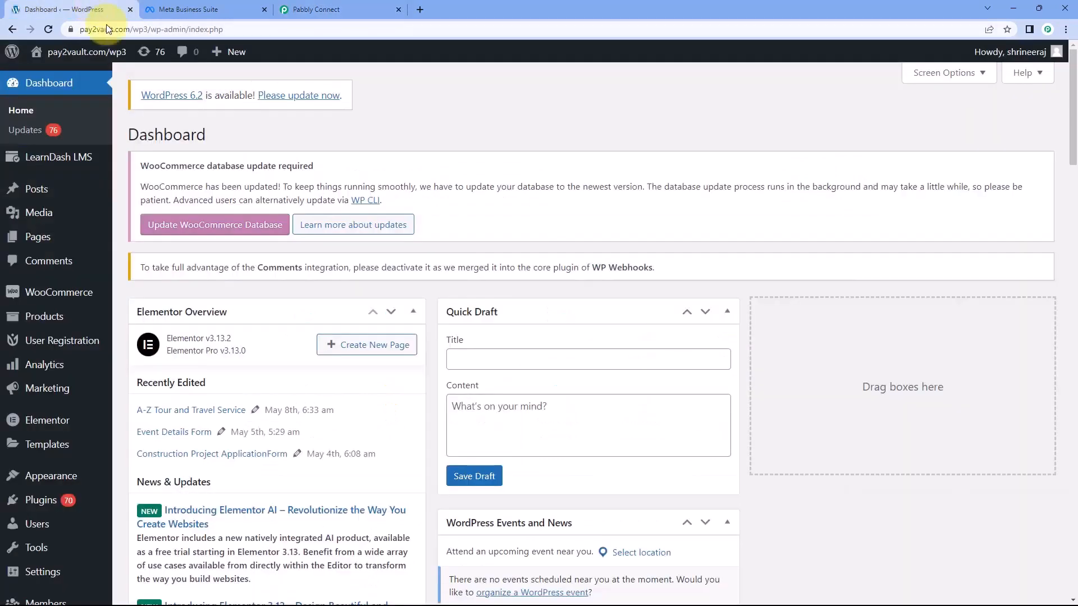
left_click(292, 9)
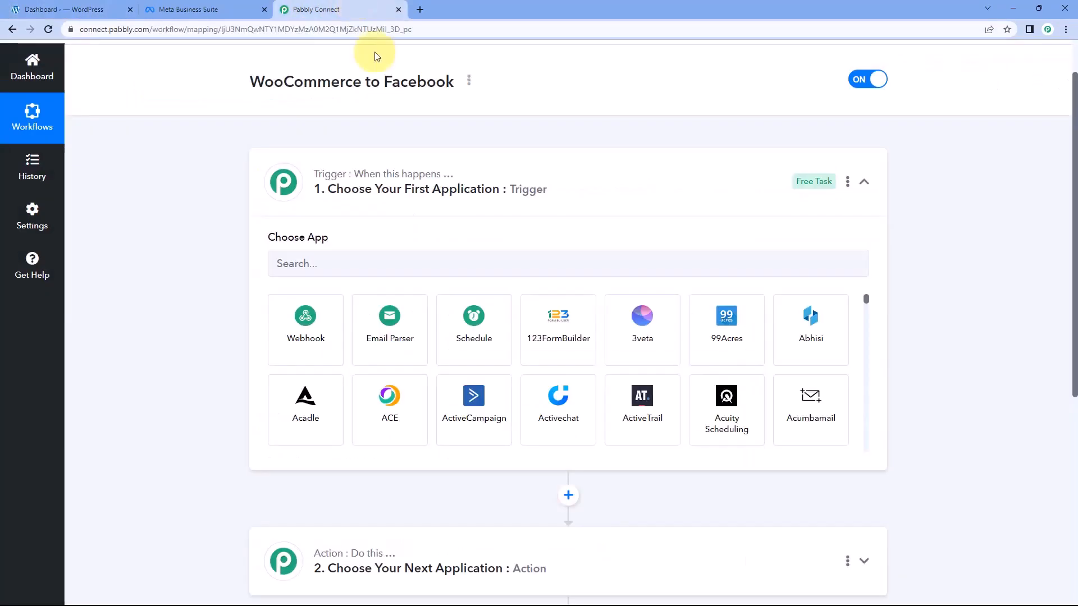
scroll(220, 210, "down", 1)
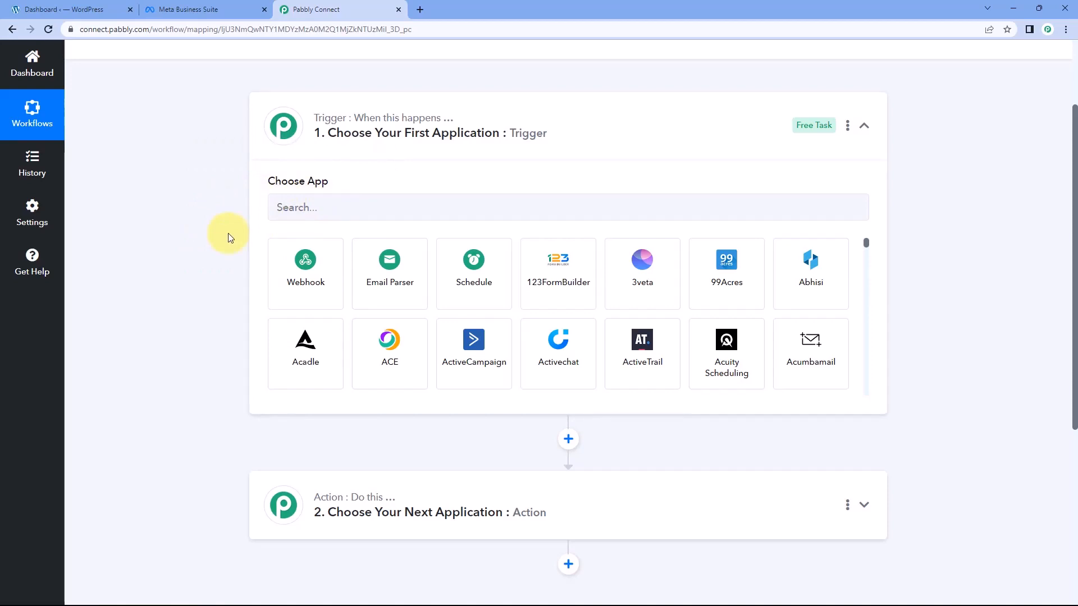
scroll(214, 244, "down", 1)
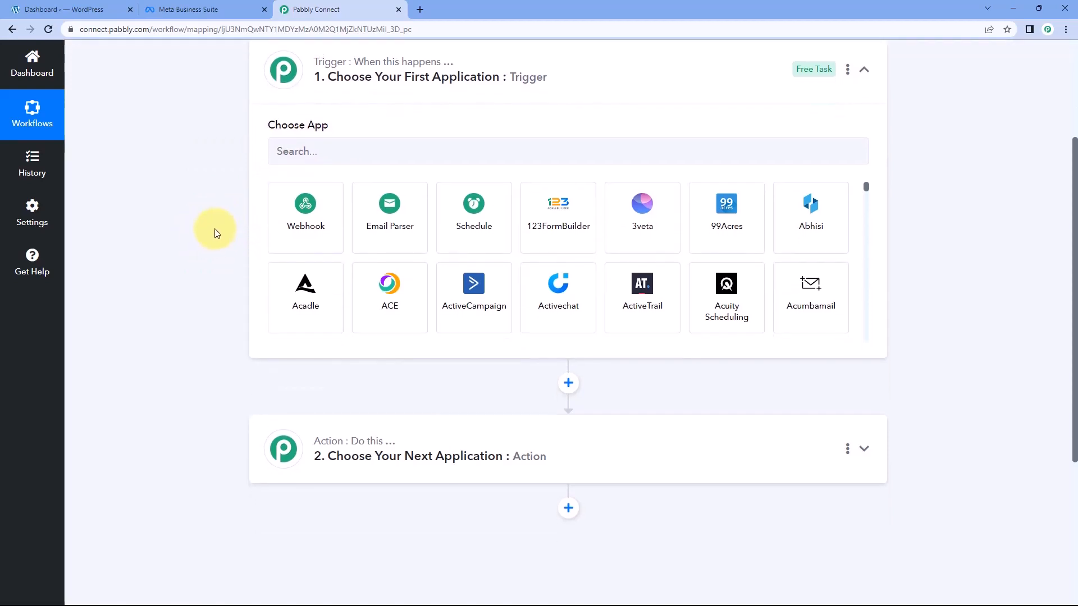
scroll(215, 233, "down", 3)
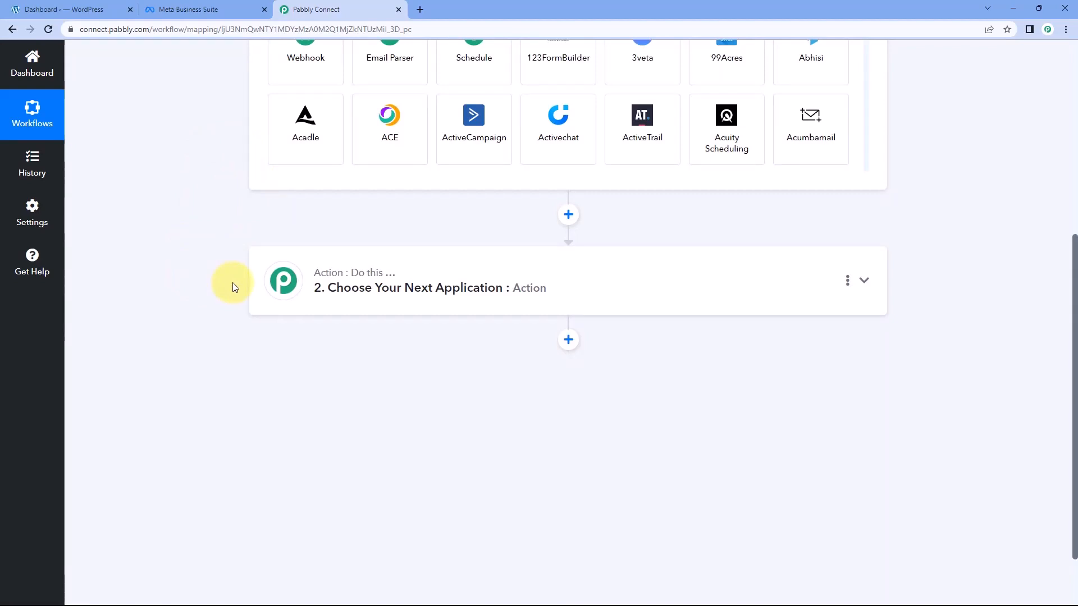
scroll(234, 281, "up", 4)
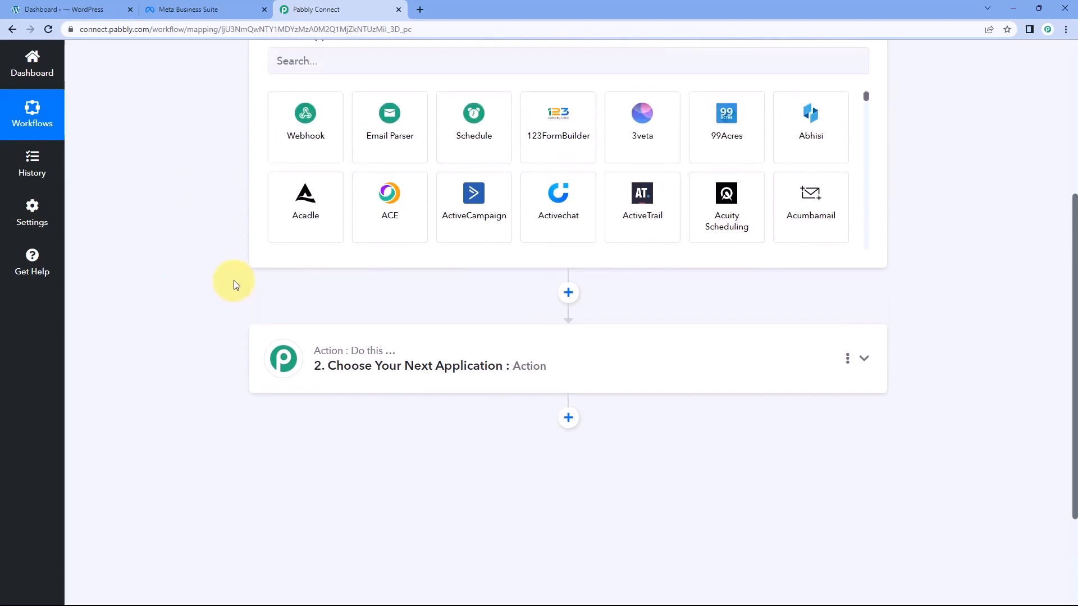
Choose WooCommerce as the trigger application and New Order Created as its trigger event
left_click(308, 207)
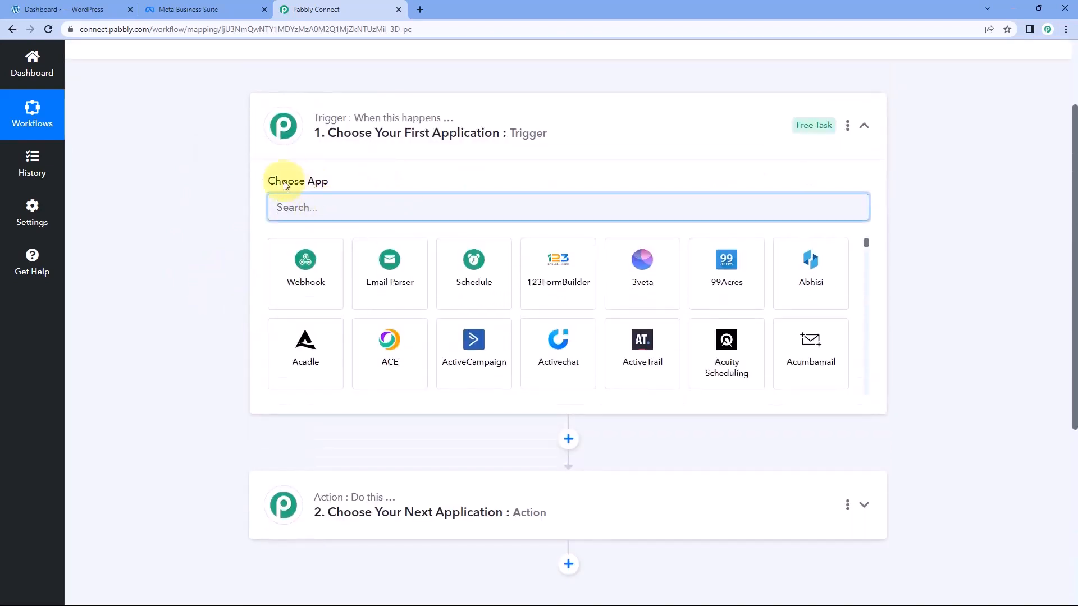
type("Wo")
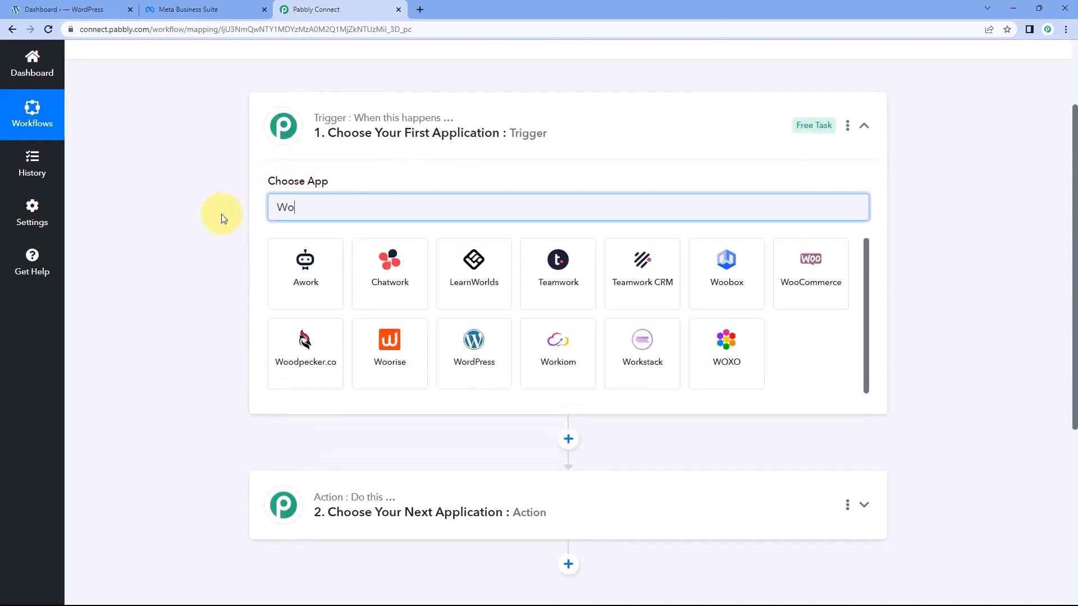
type("oCommerce")
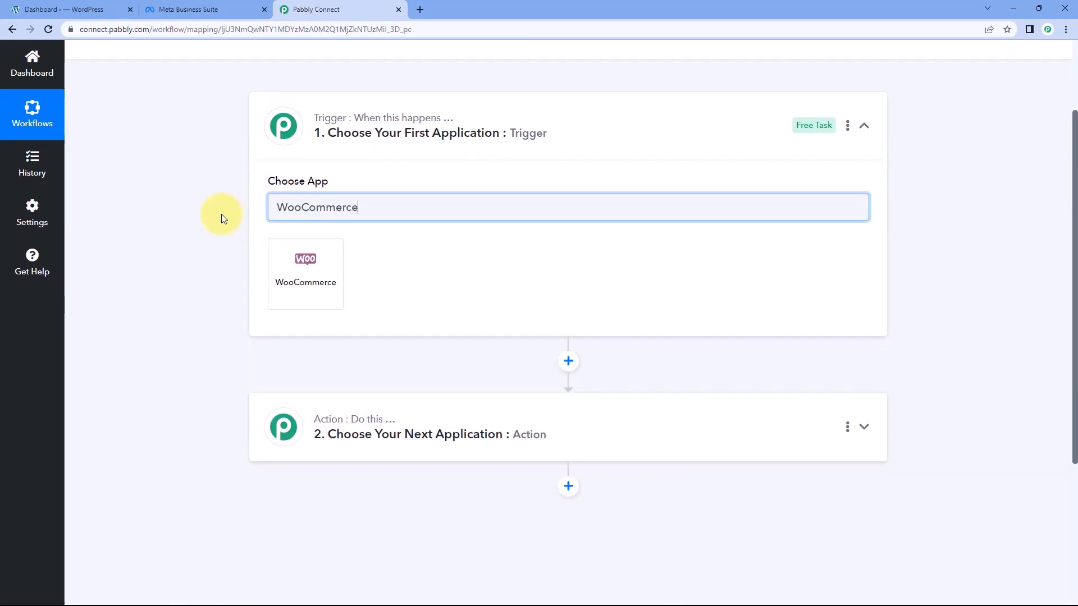
left_click(305, 272)
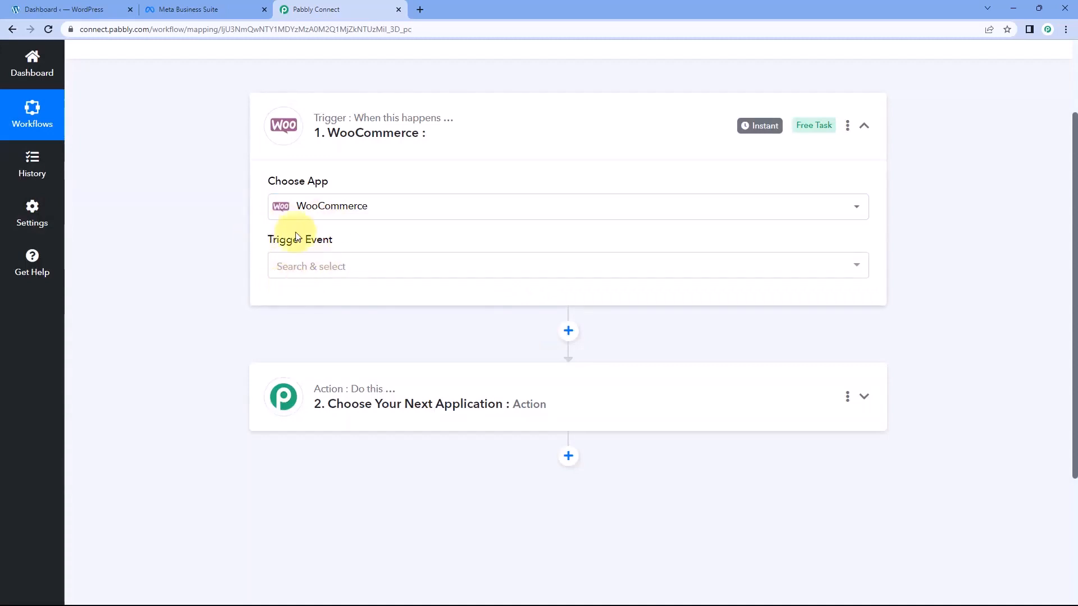
left_click(368, 268)
scroll(252, 263, "down", 1)
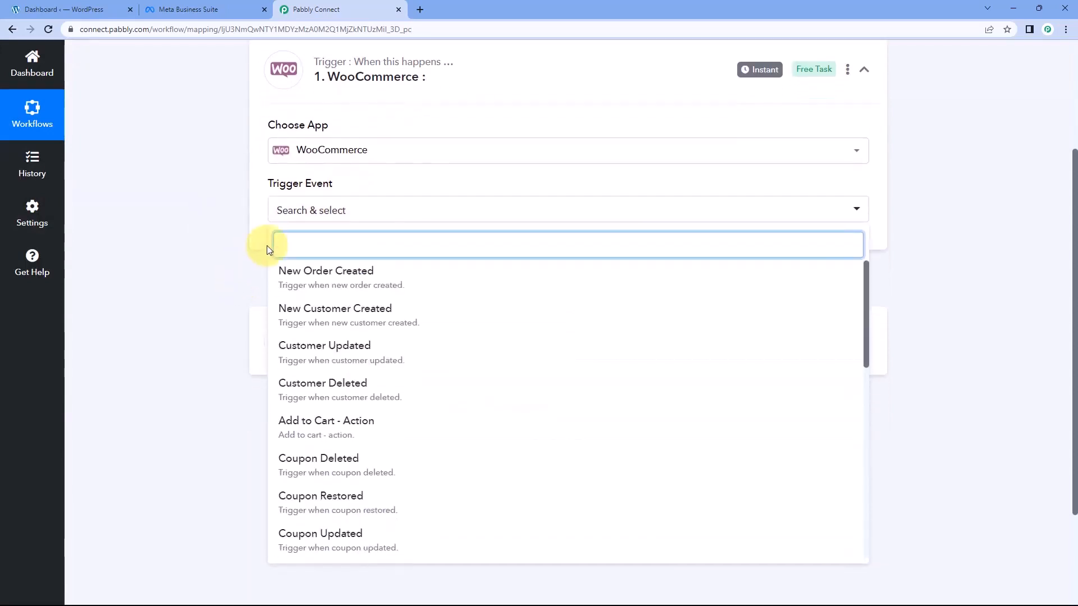
left_click(388, 272)
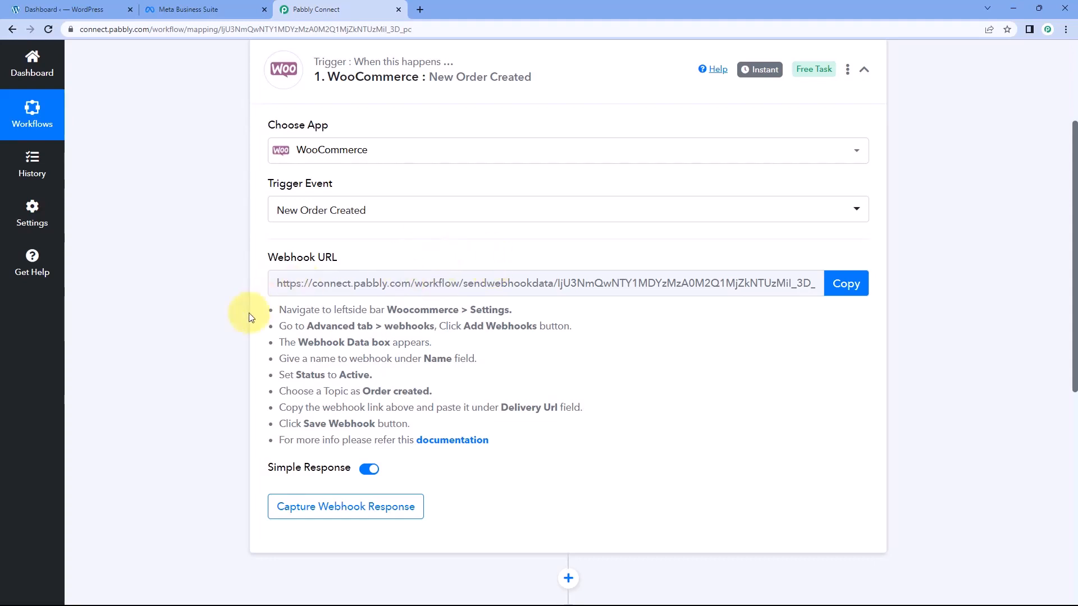
Review the webhook setup instructions and copy the trigger's webhook URL
left_click_drag(279, 313, 505, 447)
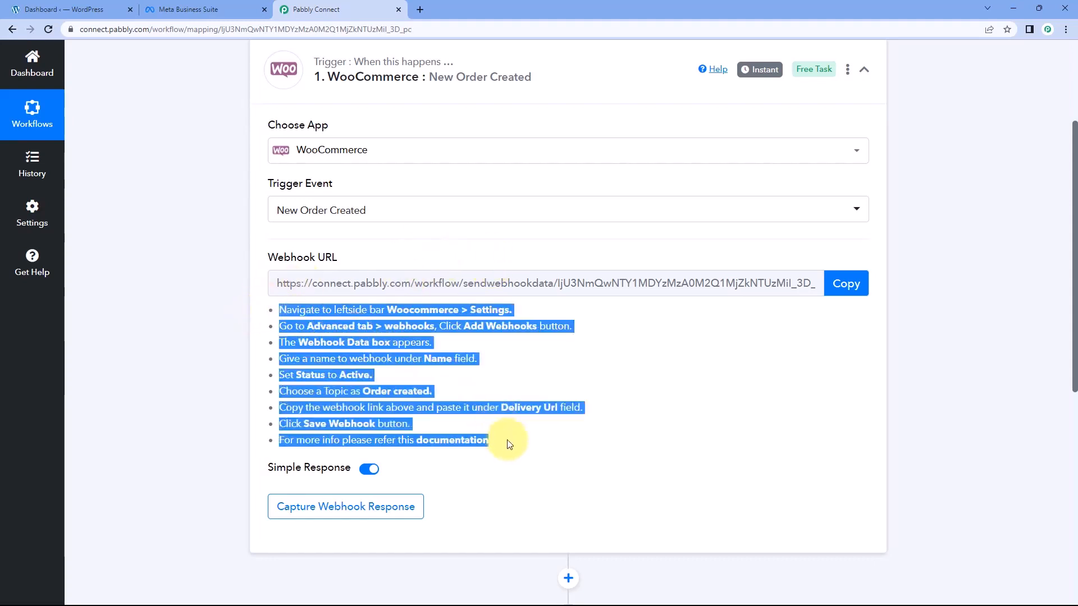
left_click(535, 361)
left_click(845, 284)
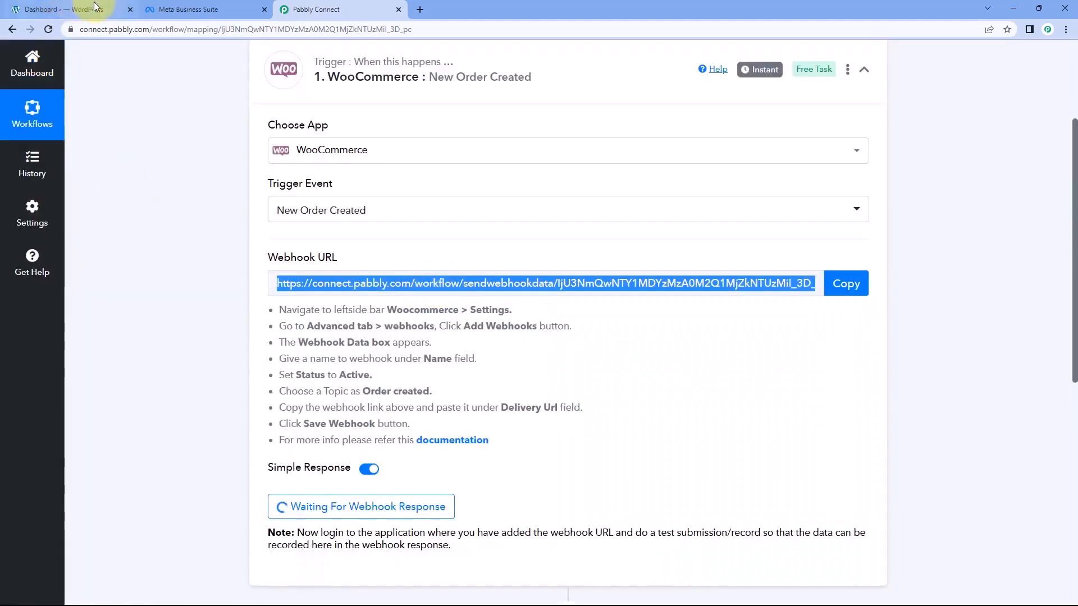
Switch to the WordPress admin and open the Webhooks section of WooCommerce's advanced settings
left_click(94, 8)
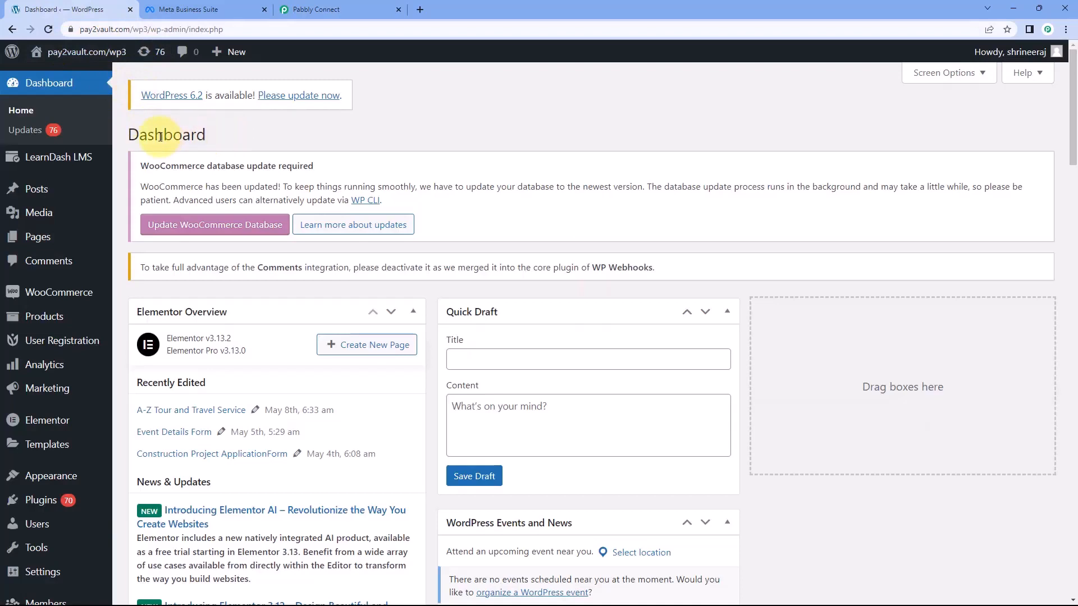
mouse_move(77, 291)
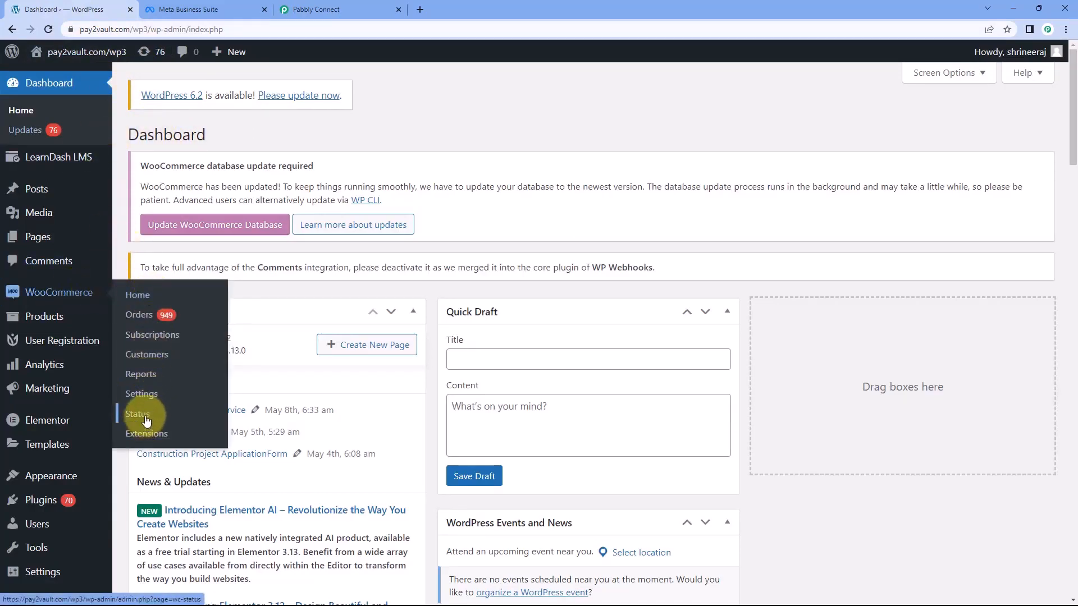
left_click(150, 396)
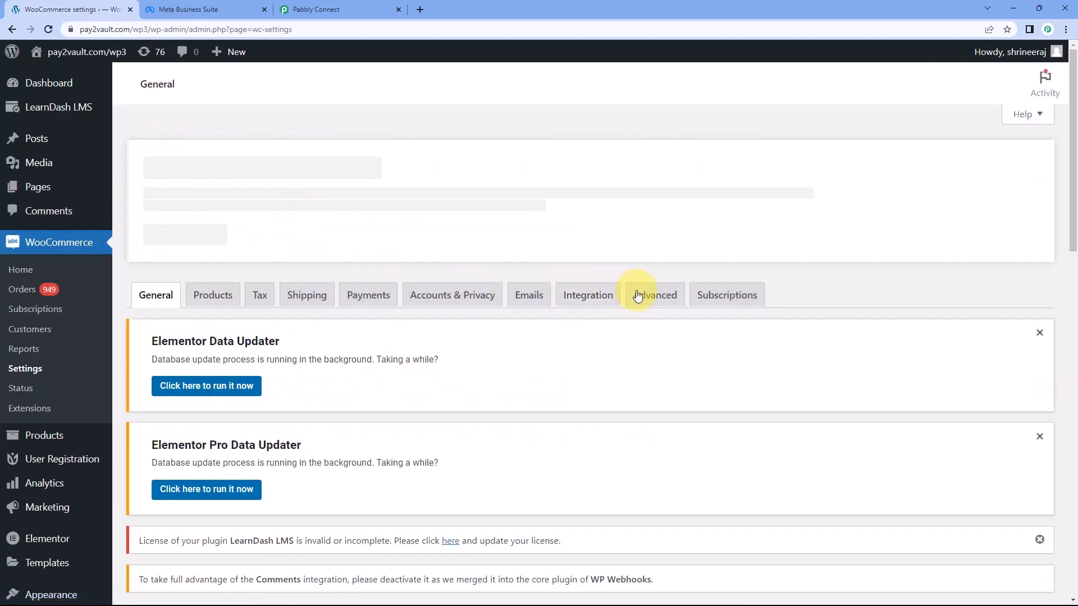
left_click(644, 301)
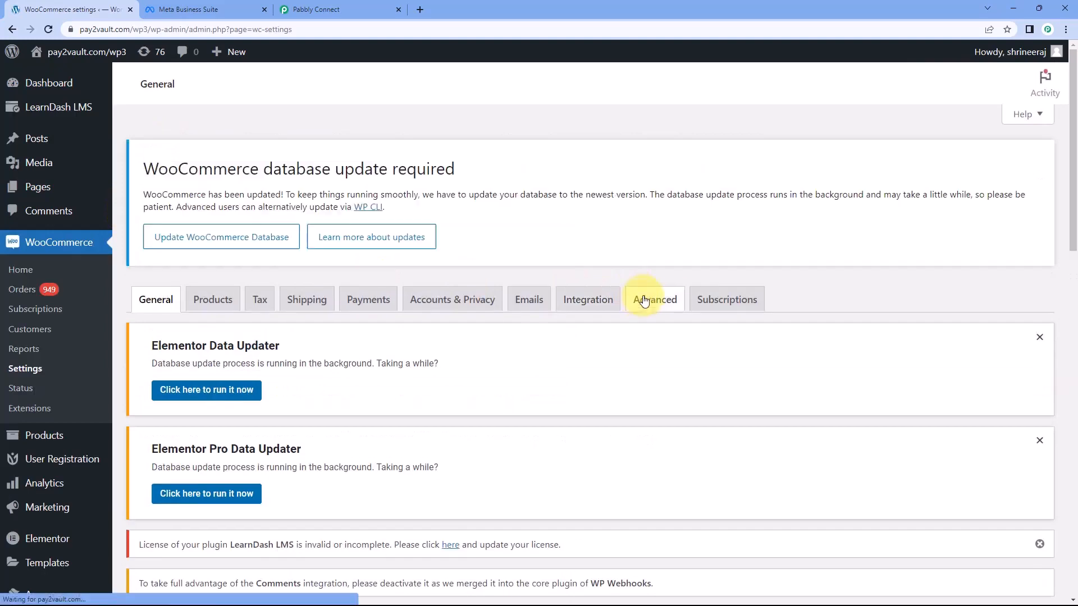
left_click(644, 301)
scroll(313, 313, "down", 3)
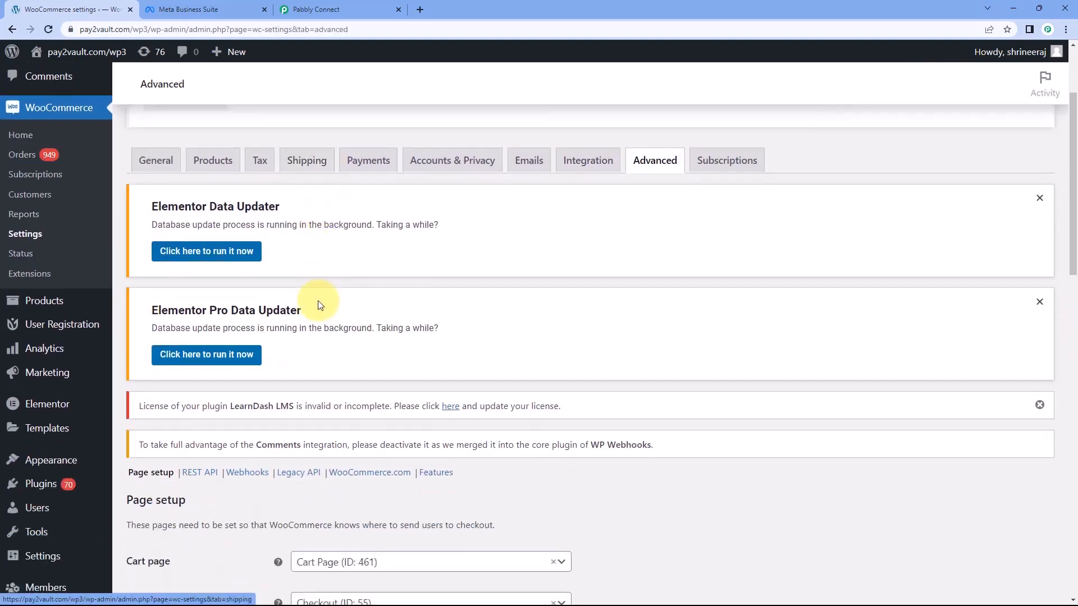
left_click(248, 278)
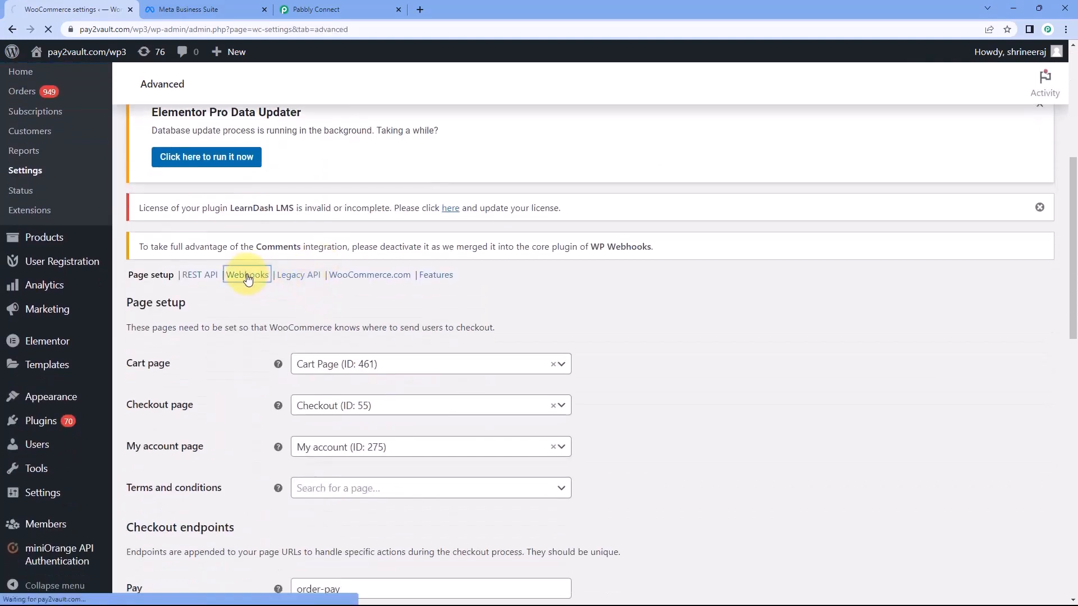
Add a new webhook named Facebook Conversions and set its status to Active
scroll(302, 299, "down", 5)
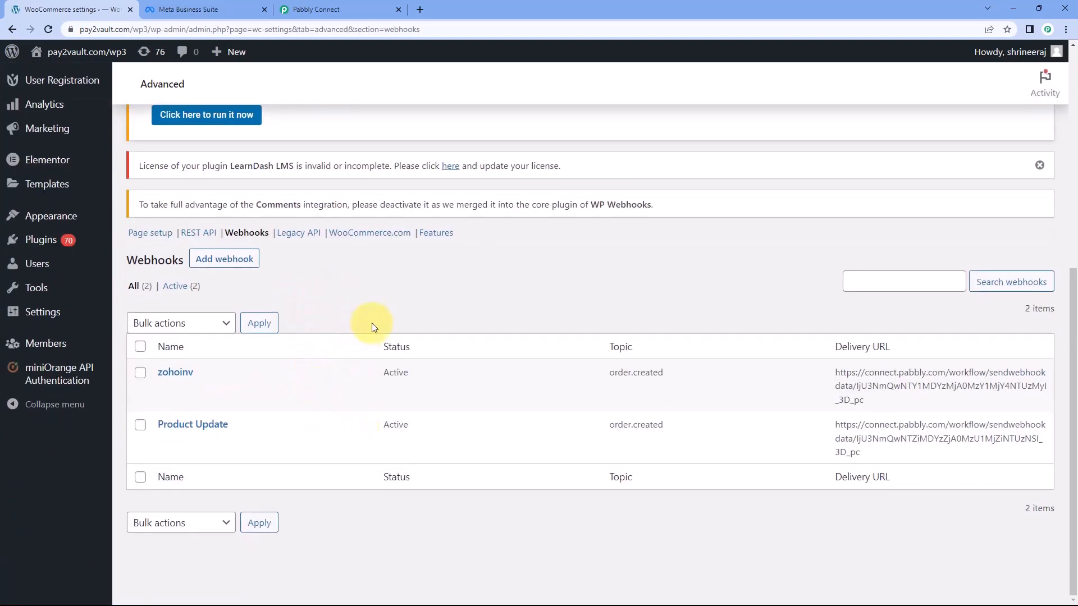
left_click(233, 258)
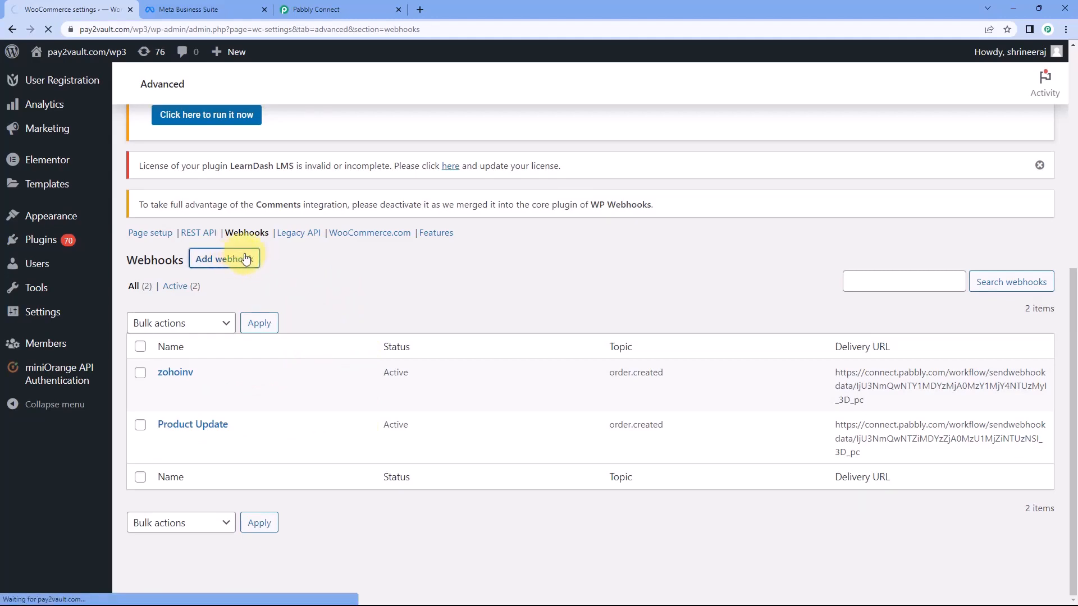
scroll(275, 287, "down", 4)
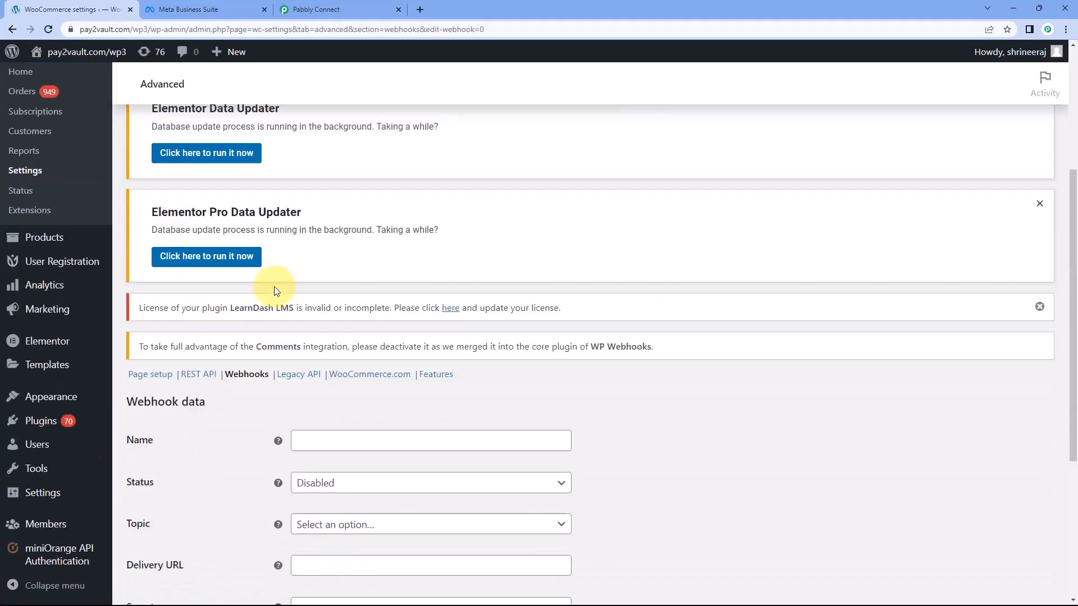
scroll(275, 290, "down", 4)
left_click(357, 227)
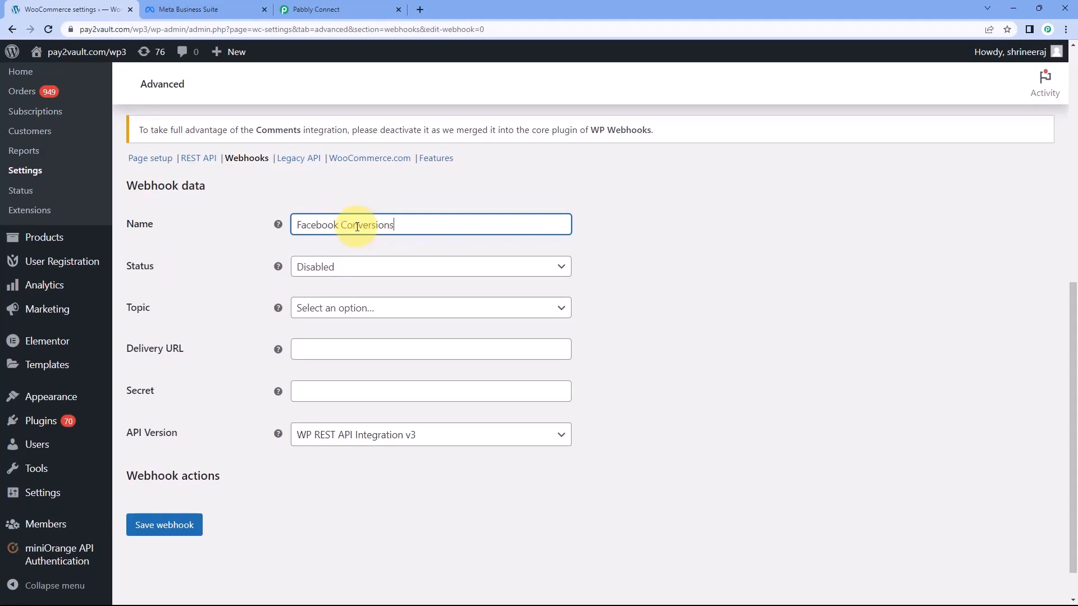
left_click(346, 275)
left_click(318, 287)
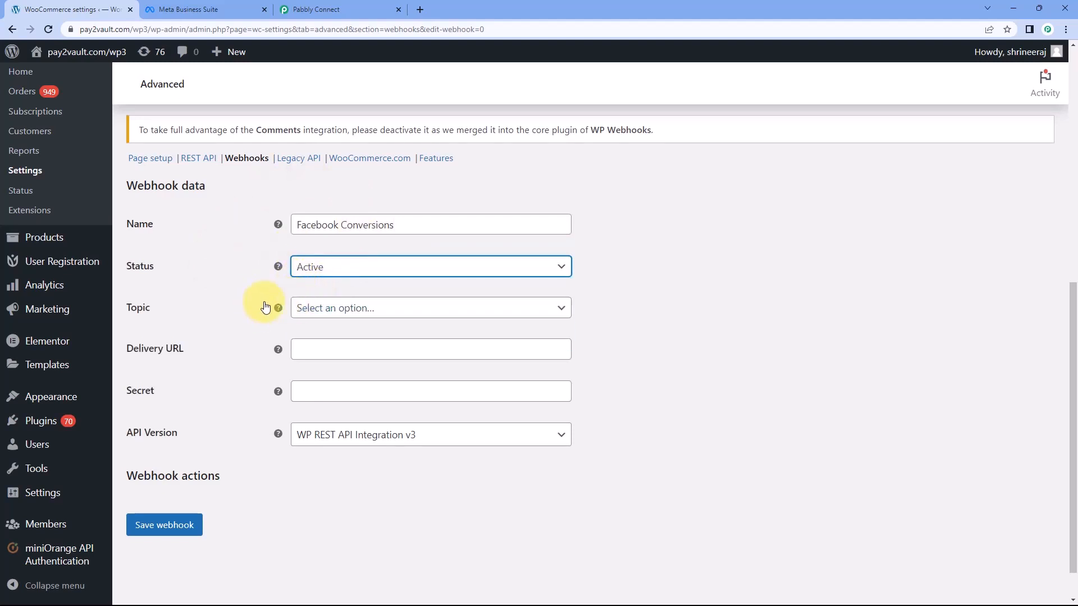
Set the topic of the Facebook Conversions webhook to Order created
left_click(316, 312)
scroll(275, 348, "down", 1)
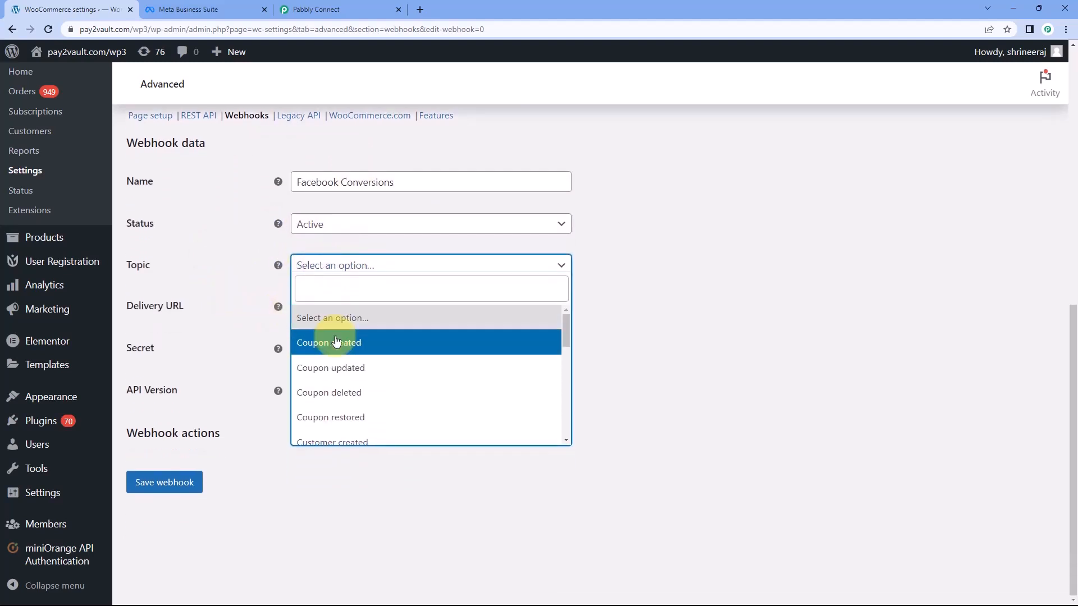
scroll(337, 371, "down", 2)
scroll(357, 343, "down", 1)
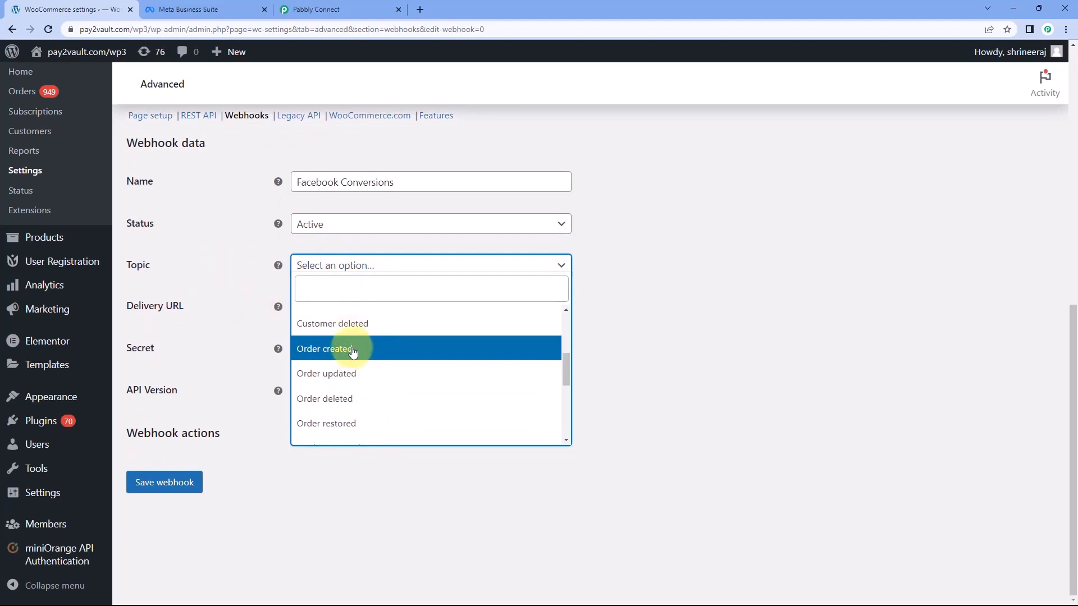
left_click(352, 350)
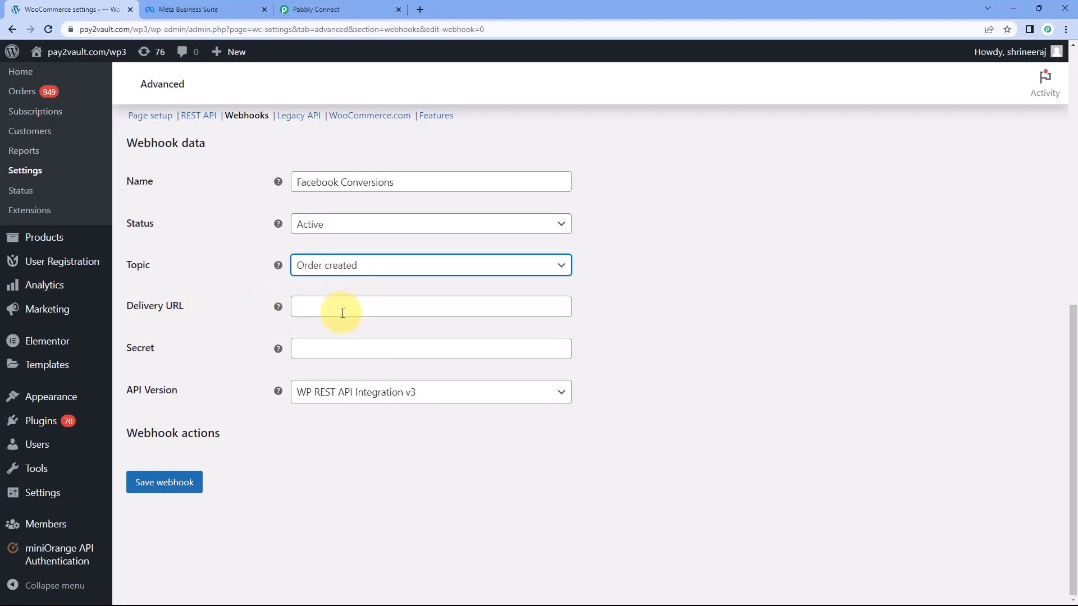
Copy the trigger's webhook URL from Pabbly Connect, enter it as the WooCommerce webhook's delivery URL and save the webhook
left_click(348, 8)
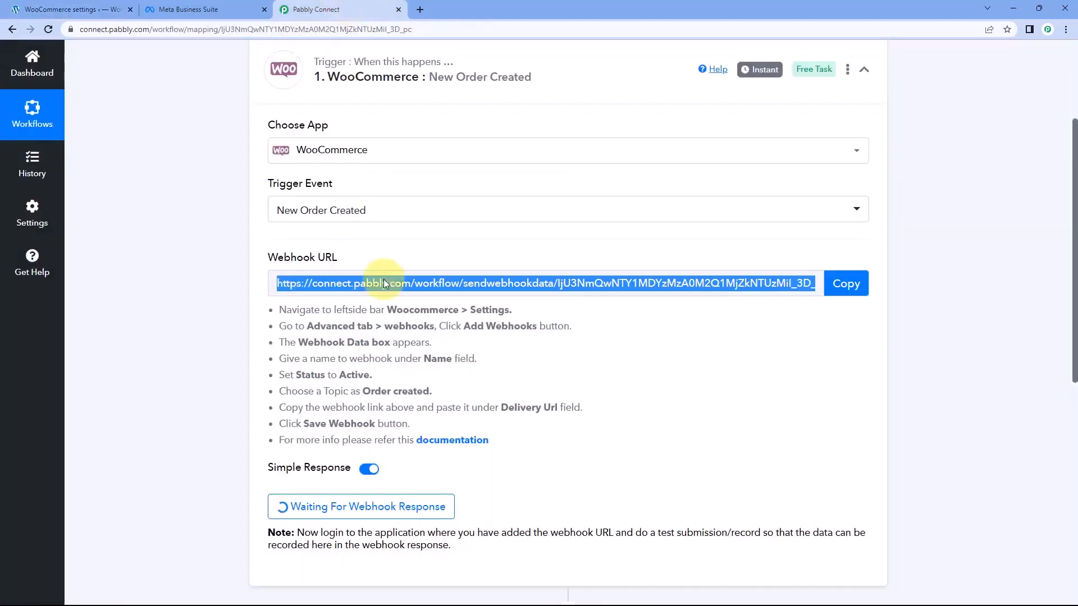
left_click(845, 284)
left_click(73, 6)
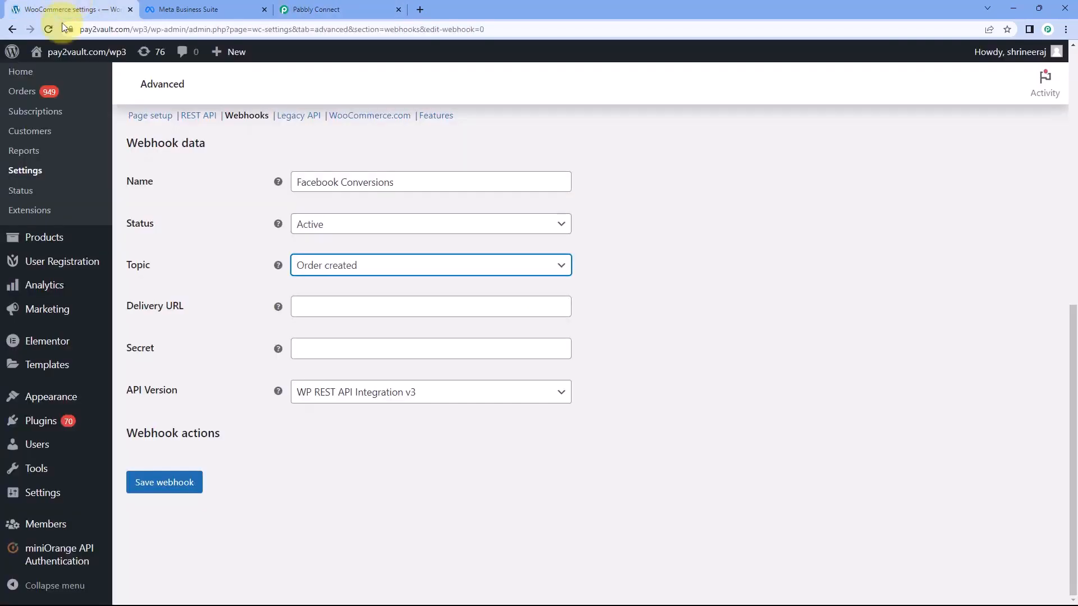
left_click(333, 301)
right_click(314, 302)
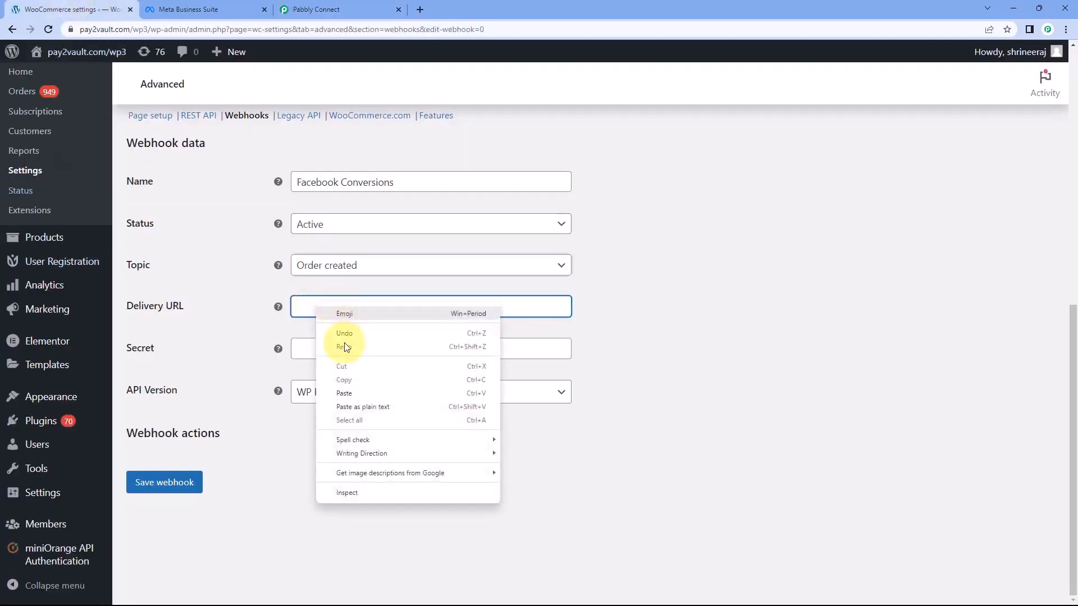
left_click(341, 394)
left_click(265, 336)
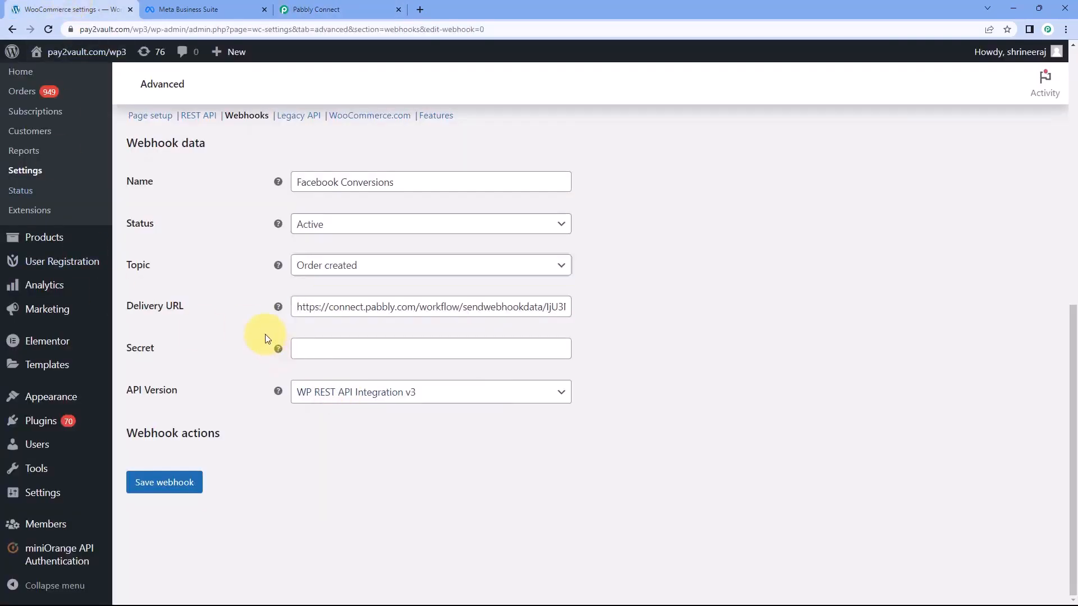
left_click(188, 487)
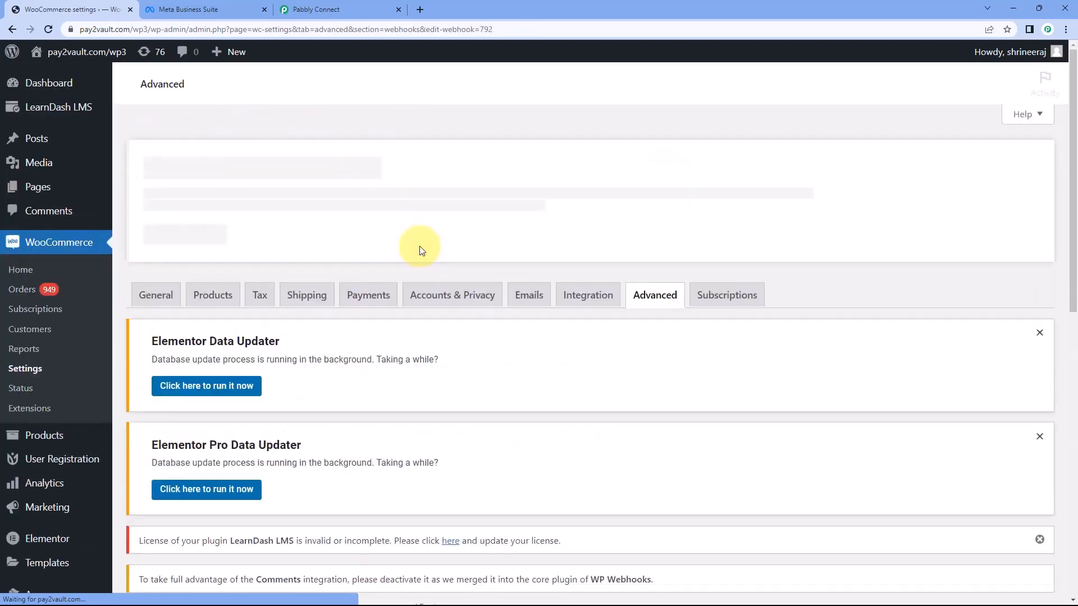
scroll(456, 306, "down", 4)
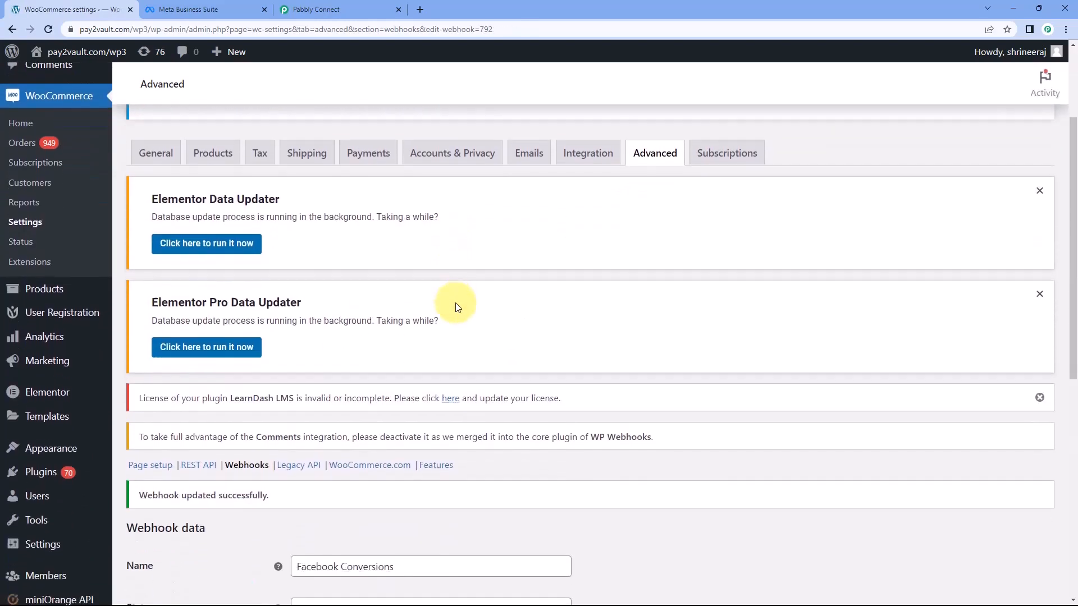
scroll(456, 306, "down", 4)
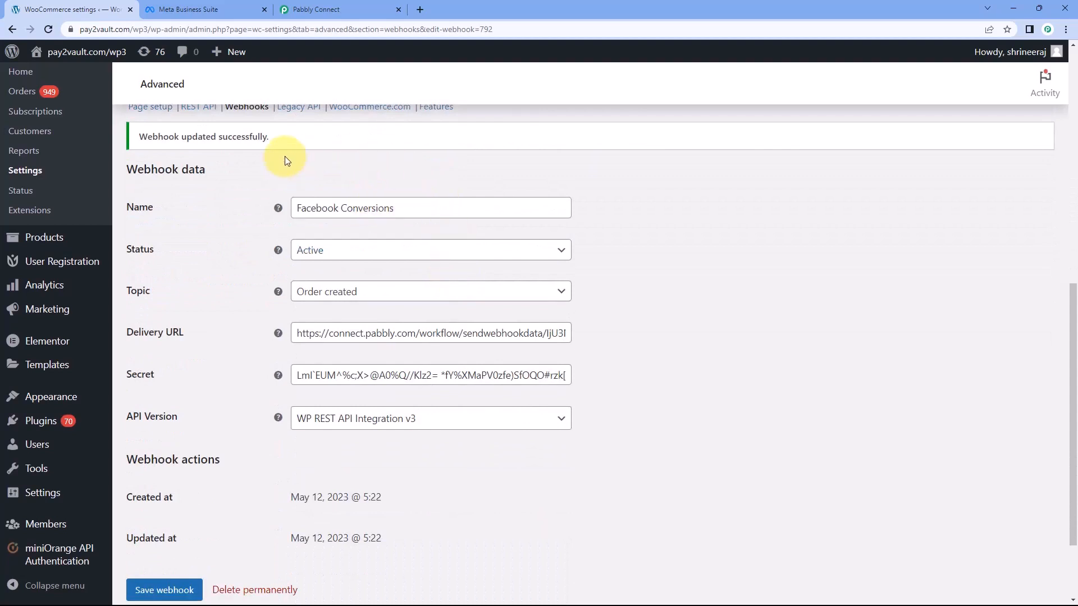
Switch to Pabbly Connect and examine the trigger's received response against the saved WooCommerce webhook
left_click(378, 7)
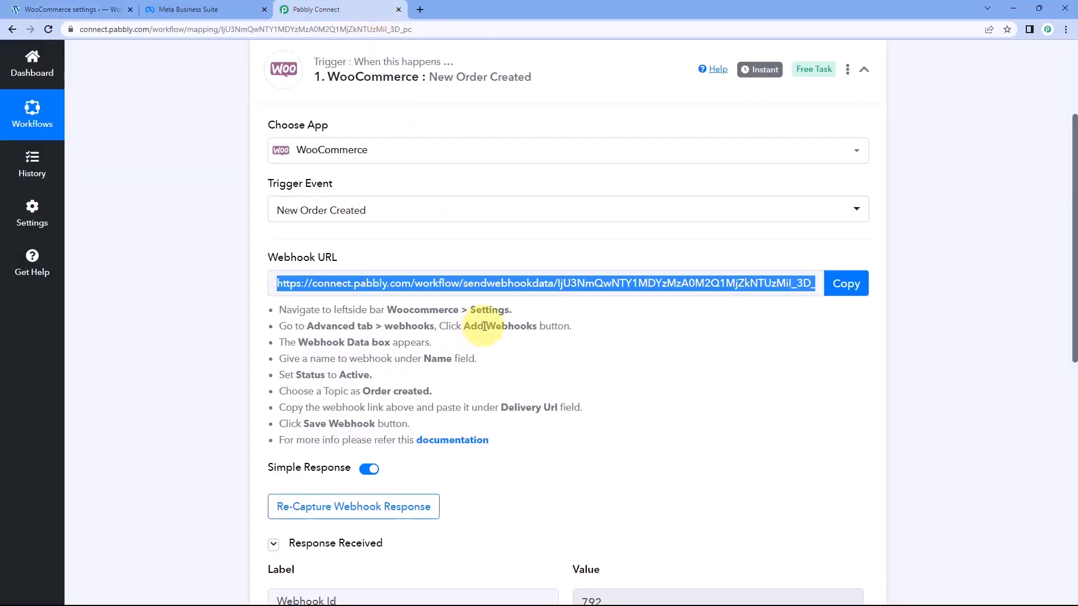
scroll(486, 327, "down", 1)
scroll(486, 327, "down", 2)
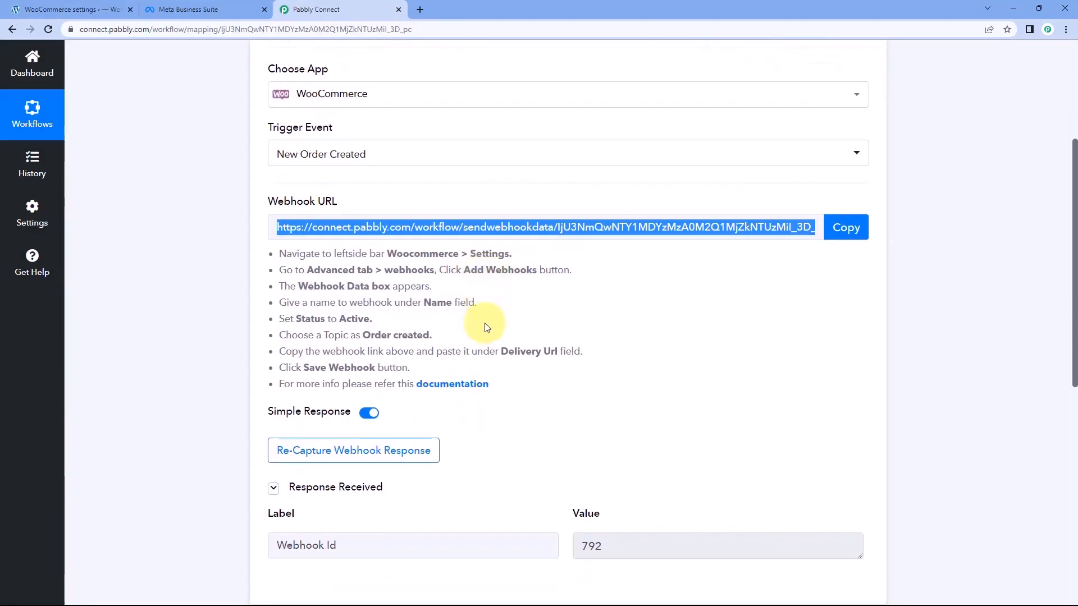
left_click(488, 323)
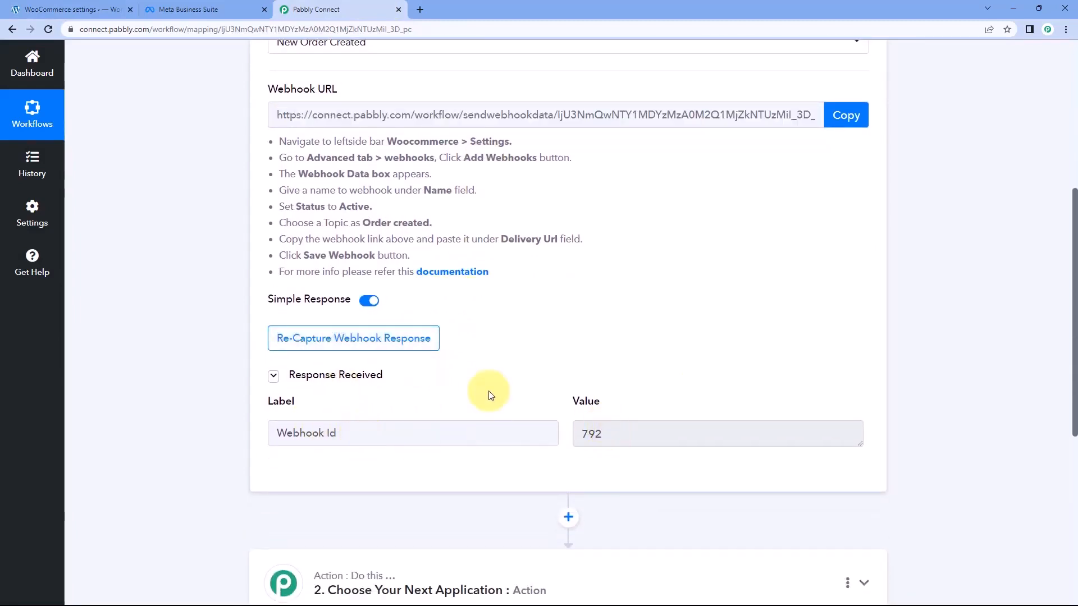
left_click(92, 8)
left_click(317, 9)
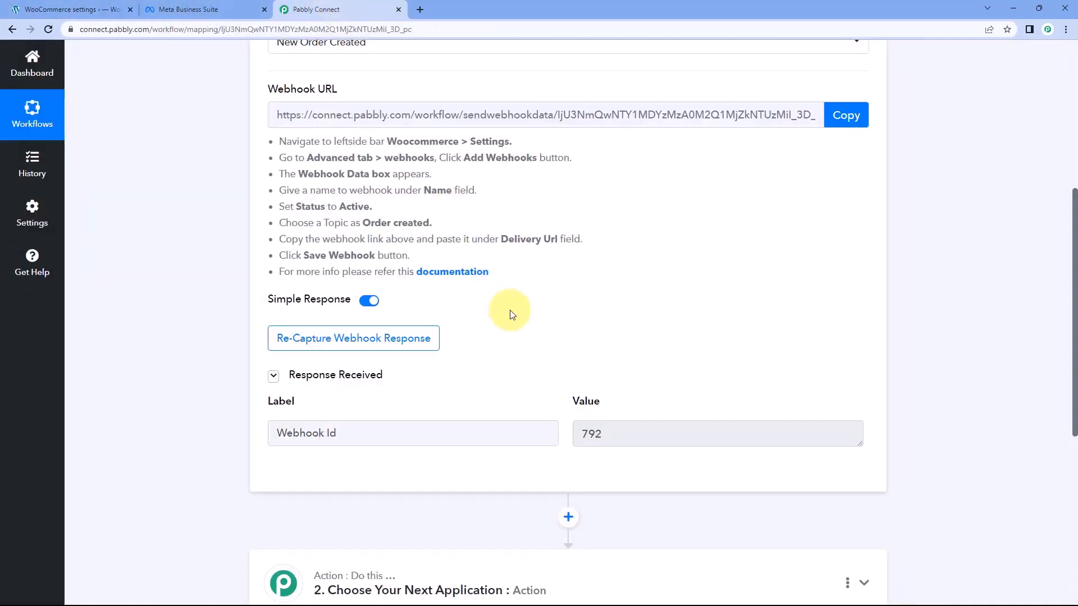
scroll(512, 314, "down", 1)
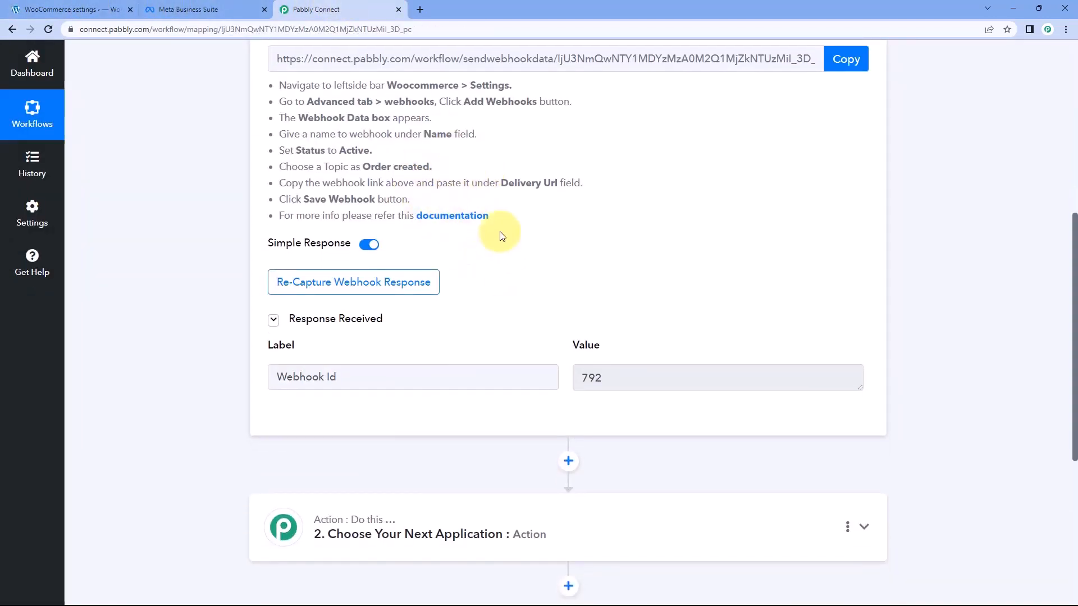
left_click(103, 7)
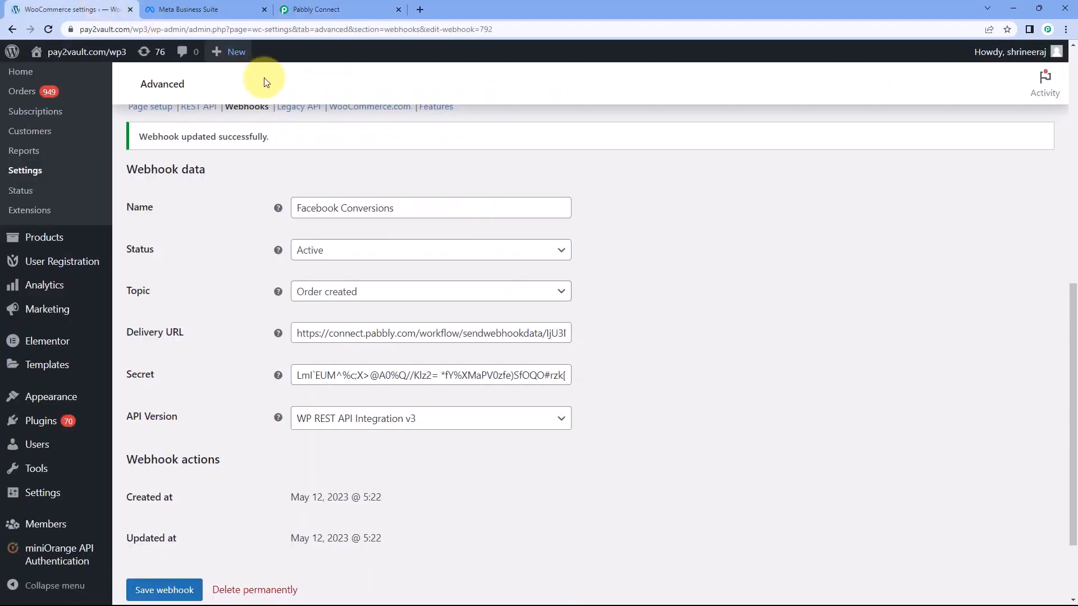
left_click(338, 7)
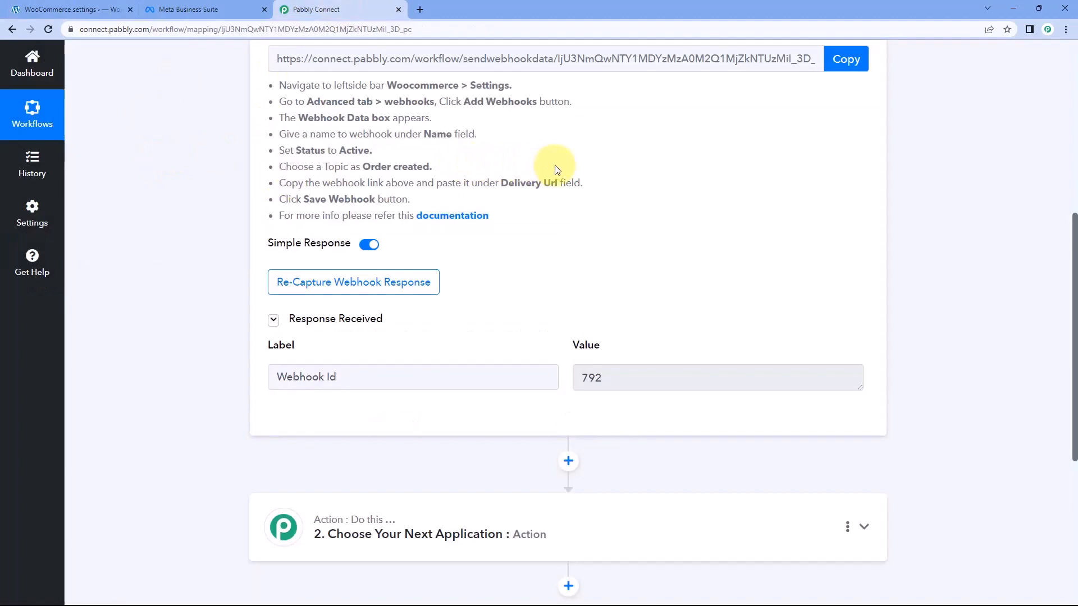
Start re-capturing the webhook response for the WooCommerce New Order Created trigger
left_click(359, 285)
left_click(506, 401)
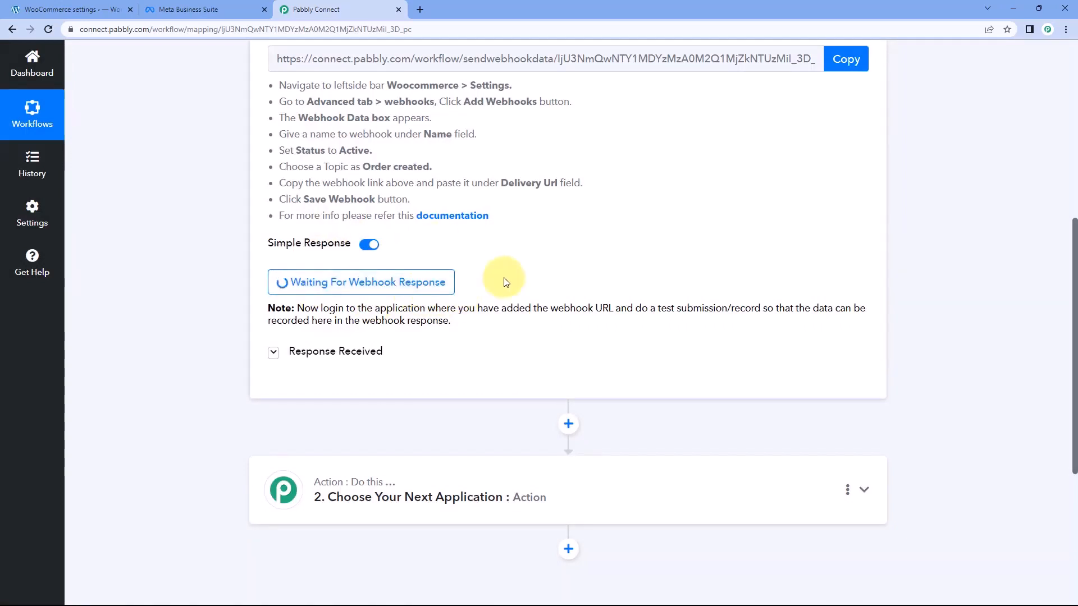
scroll(505, 283, "up", 2)
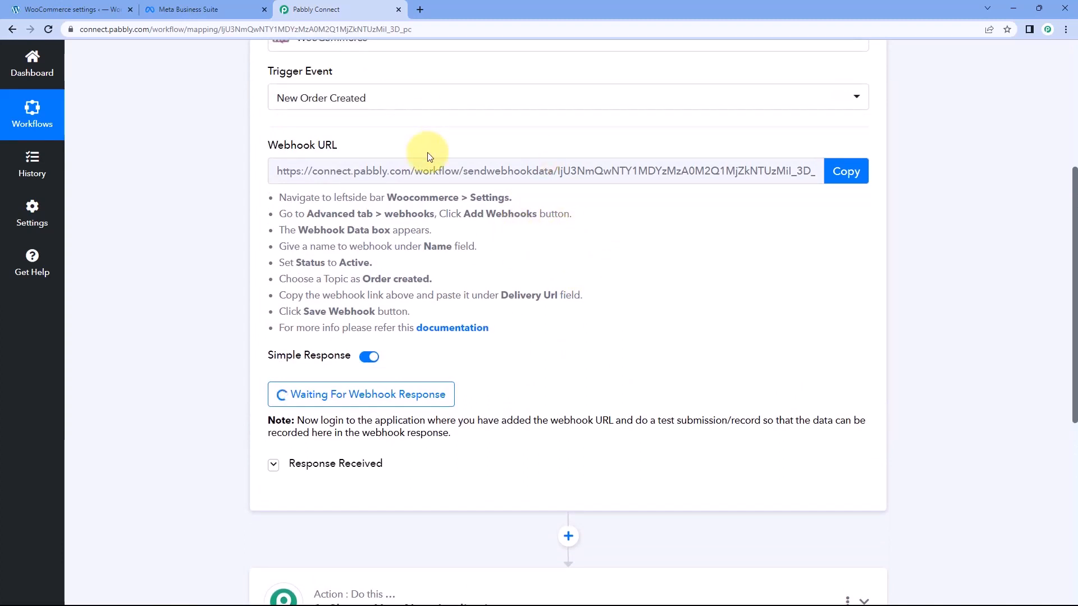
Switch to the WordPress admin and open the store's shop page in a new browser tab
left_click(62, 9)
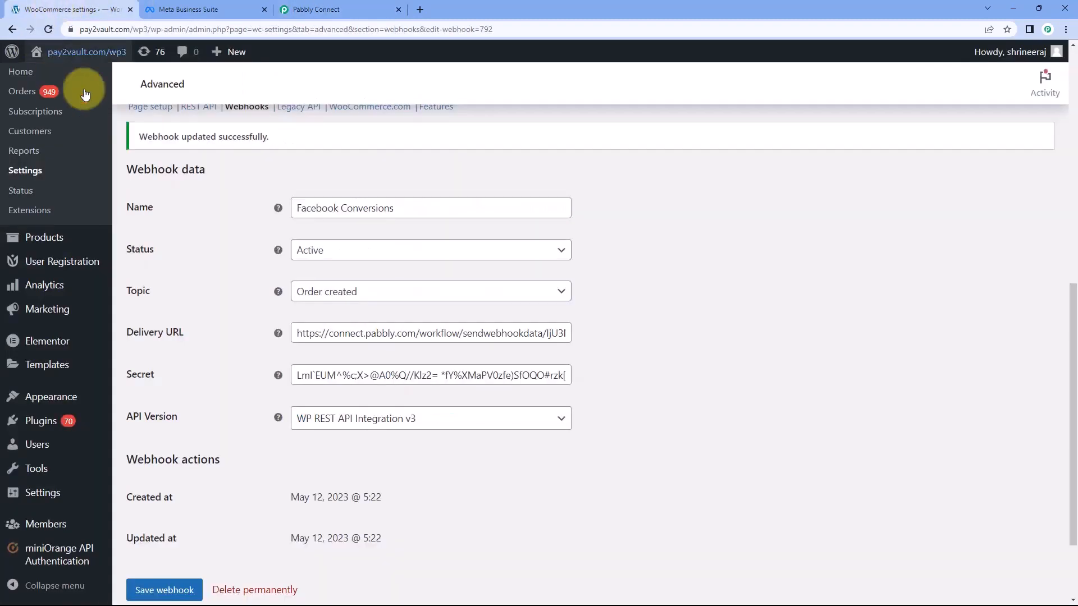
mouse_move(84, 52)
right_click(82, 93)
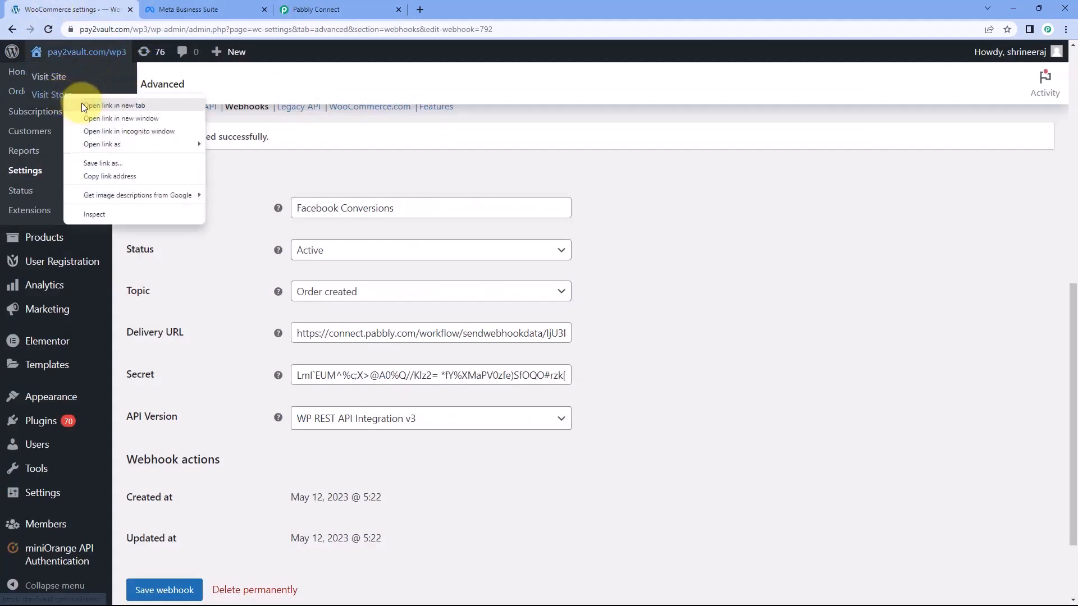
left_click(95, 104)
left_click(203, 9)
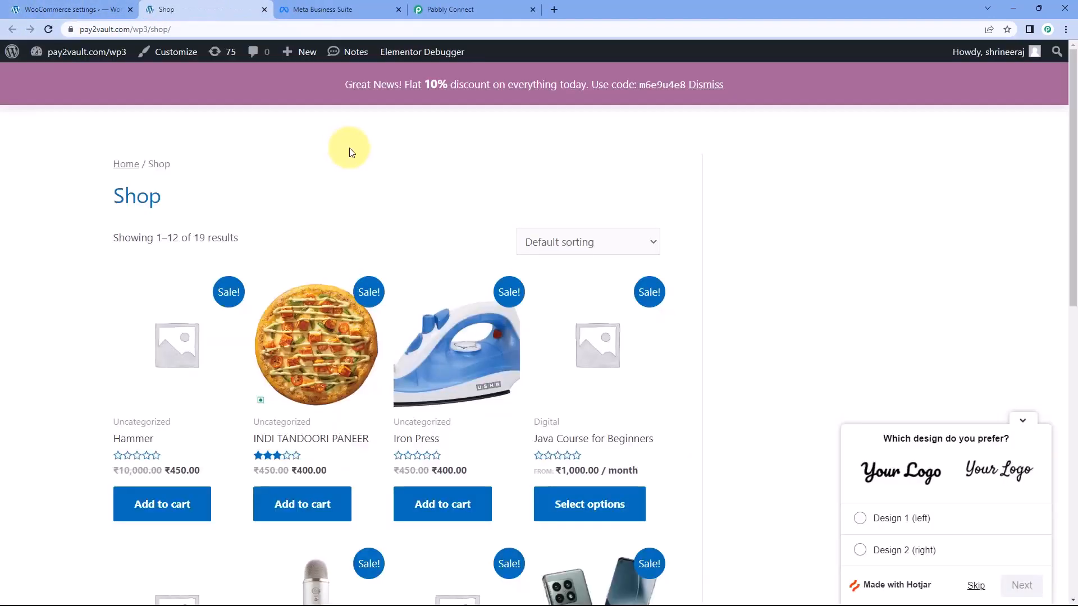
Add the Iron Press to the cart and proceed to checkout
scroll(337, 160, "down", 3)
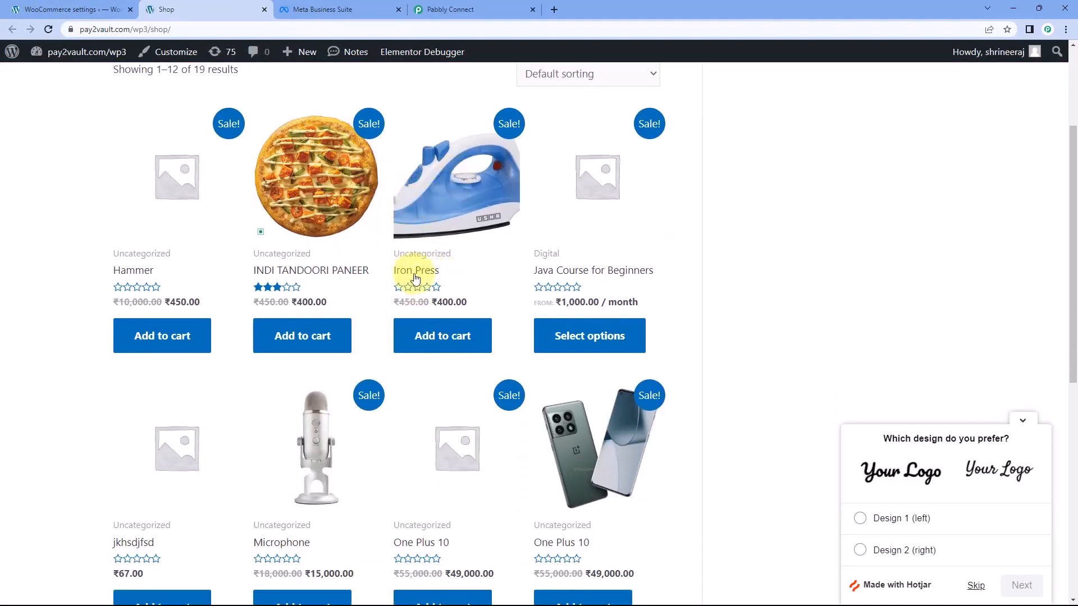
left_click(439, 341)
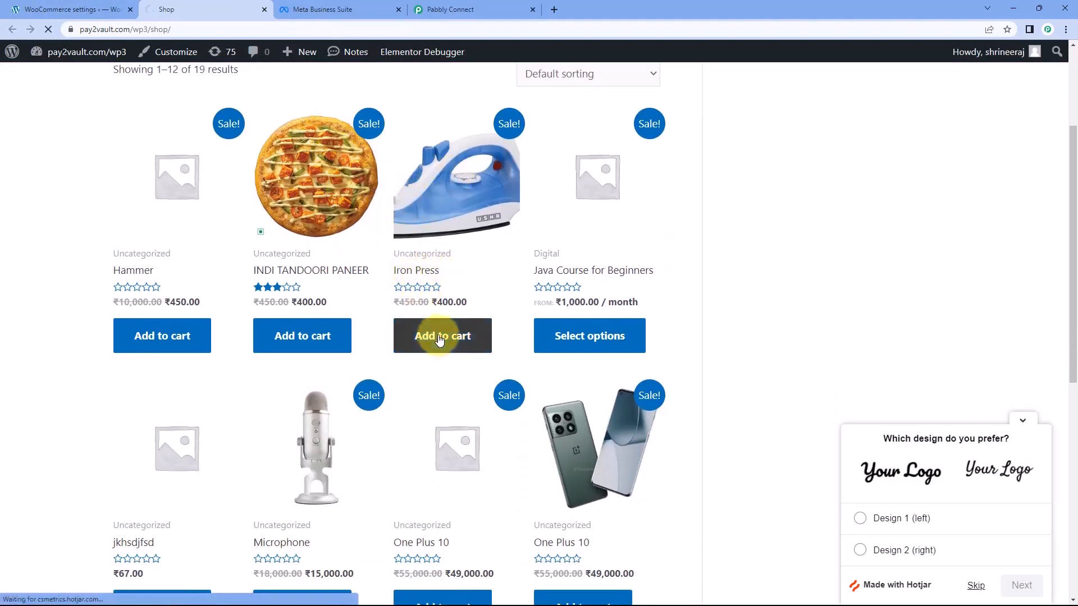
left_click(1023, 421)
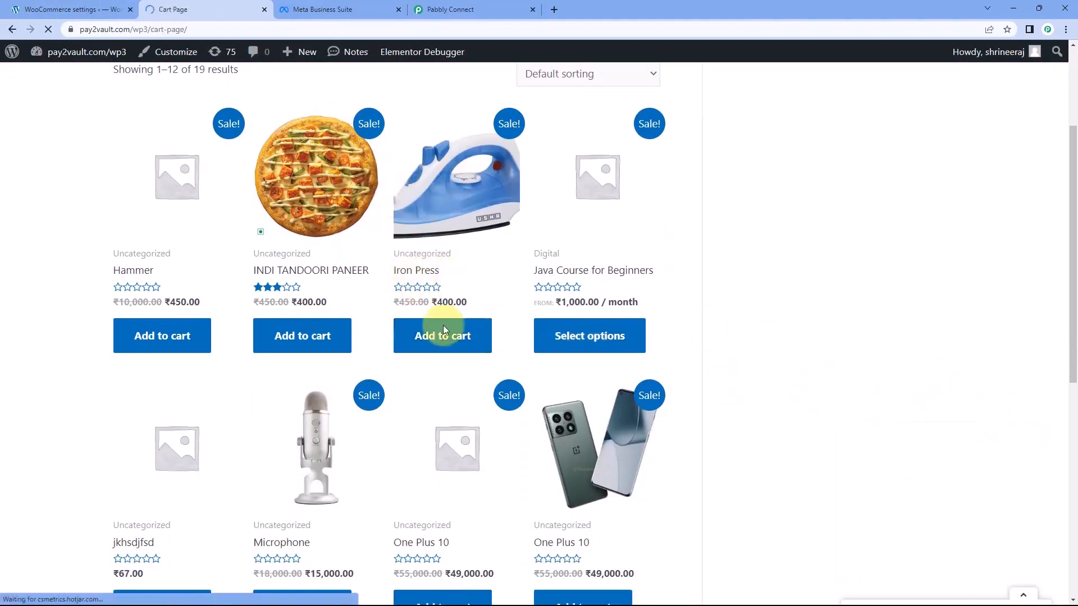
scroll(506, 318, "down", 3)
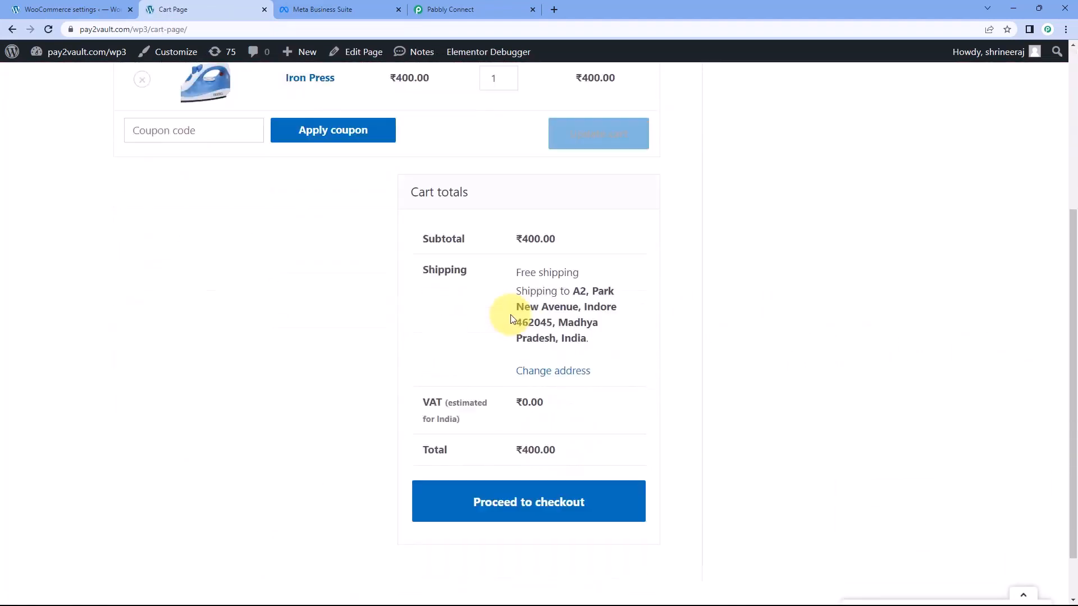
scroll(511, 319, "down", 1)
left_click(585, 449)
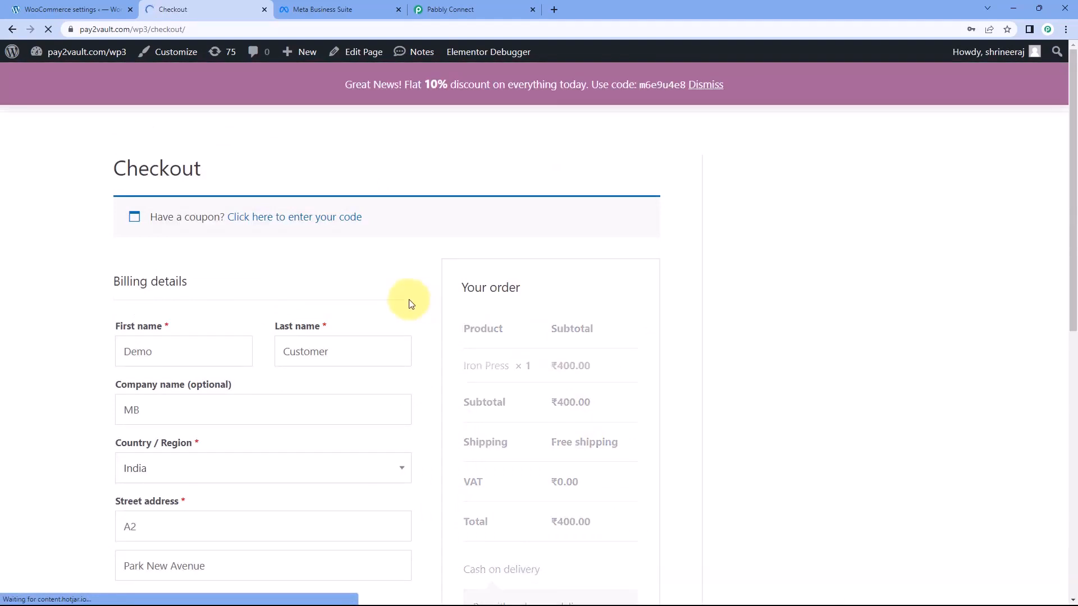
Review the prefilled billing details, place the cash on delivery test order and dismiss the store's discount banner
scroll(303, 264, "down", 2)
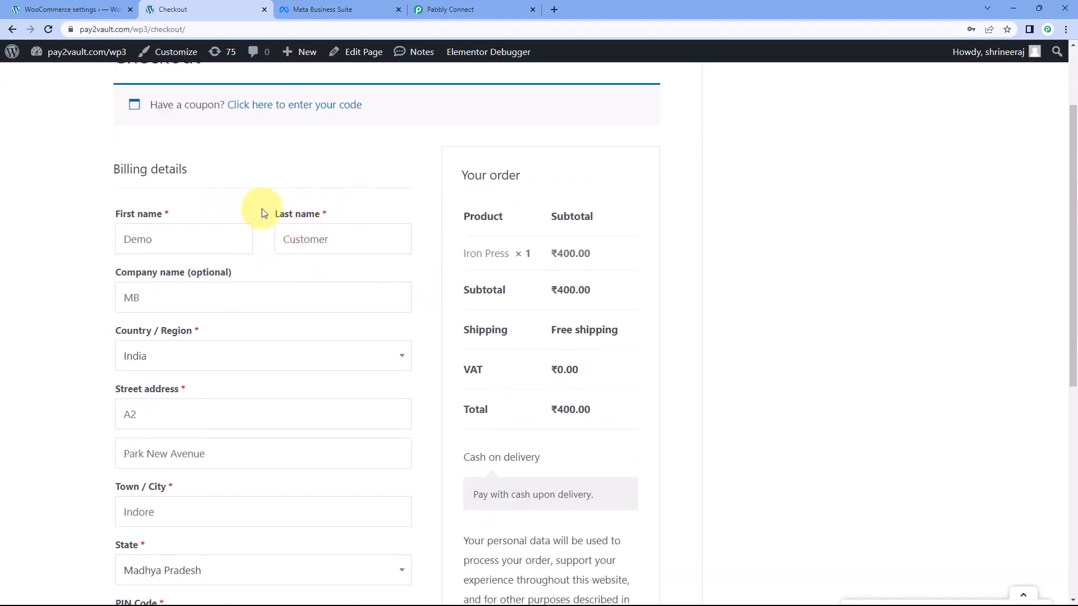
scroll(275, 222, "down", 1)
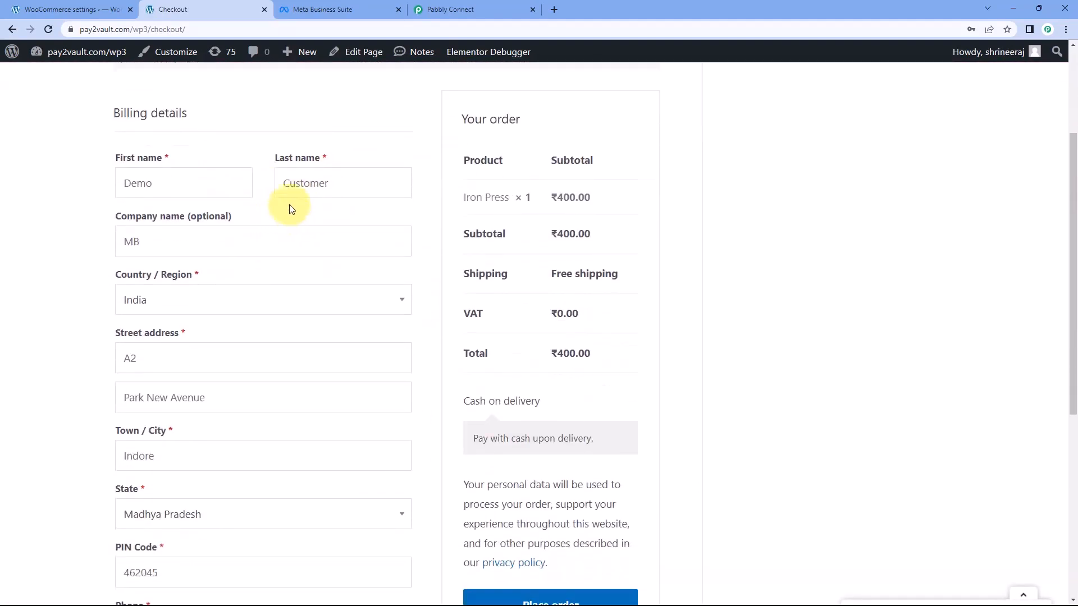
scroll(215, 249, "down", 1)
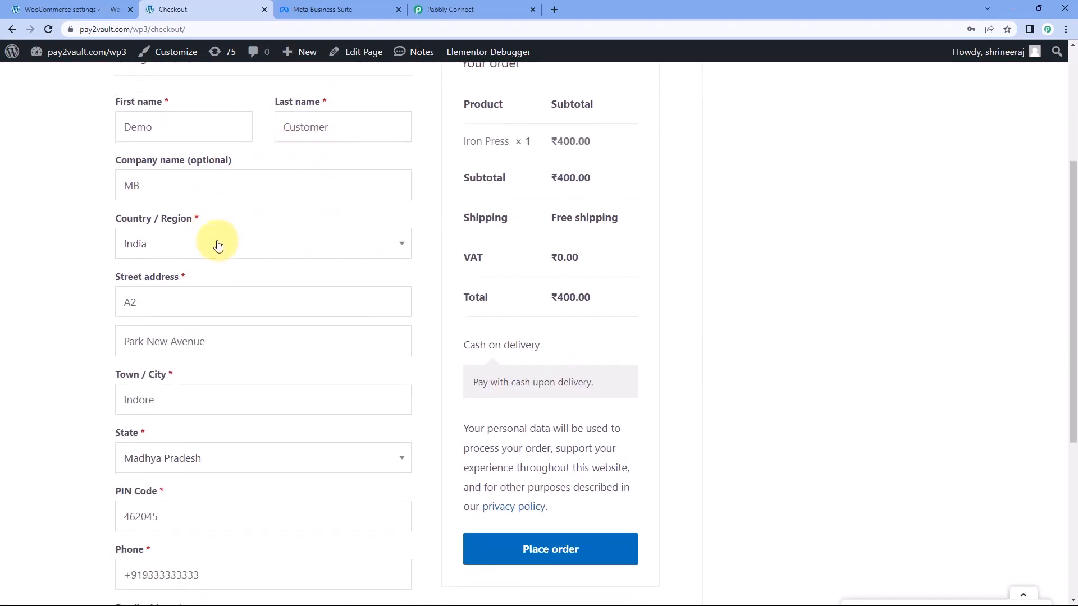
scroll(231, 252, "down", 3)
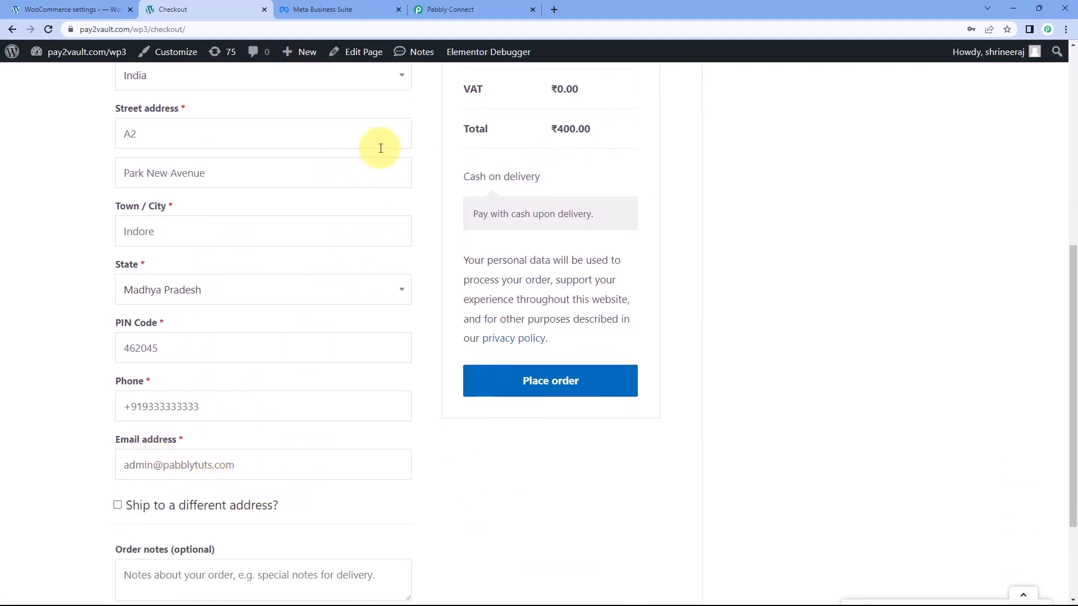
left_click(568, 393)
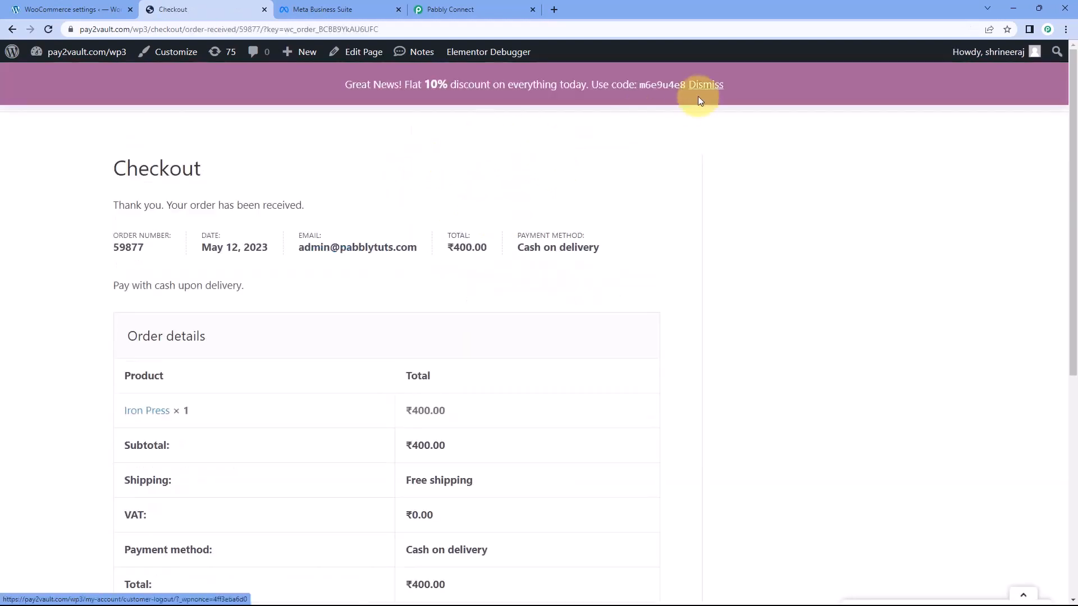
left_click(702, 87)
scroll(495, 168, "down", 1)
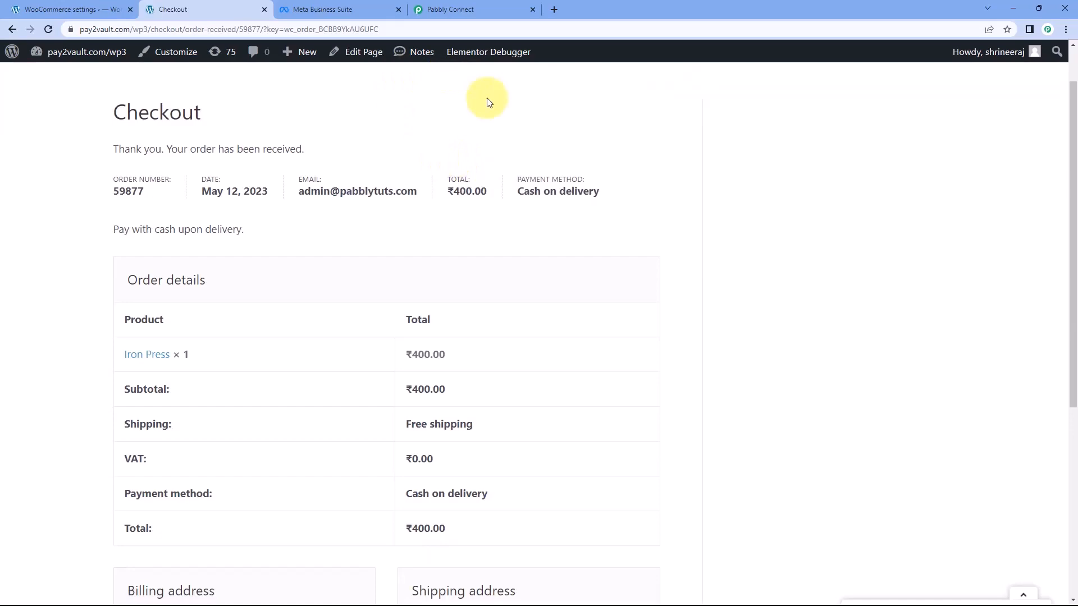
Switch to the Pabbly Connect workflow and look through the captured webhook response for the order total
left_click(491, 8)
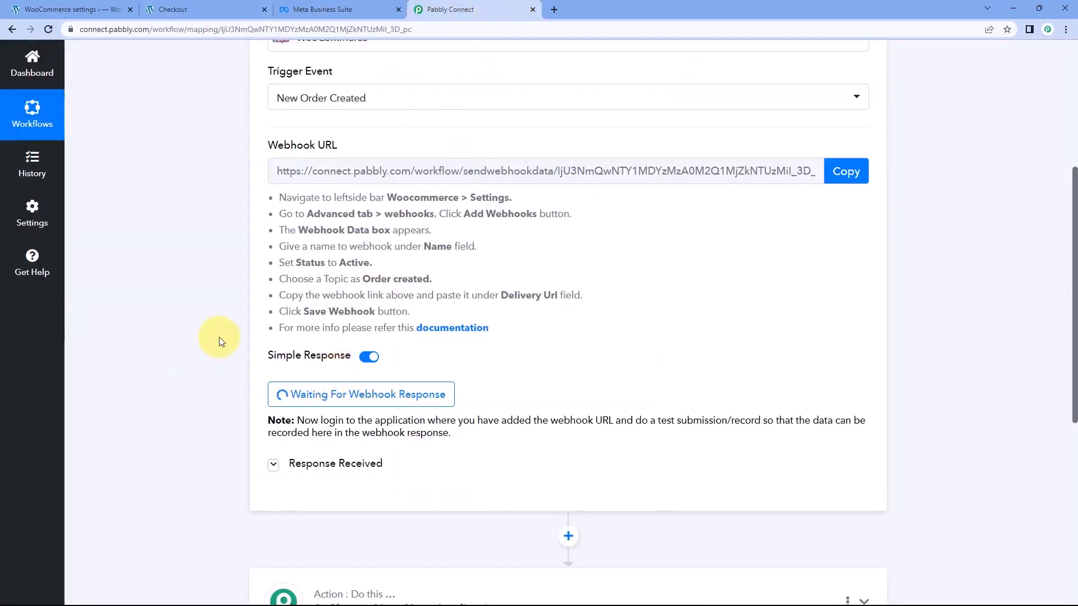
scroll(219, 341, "down", 2)
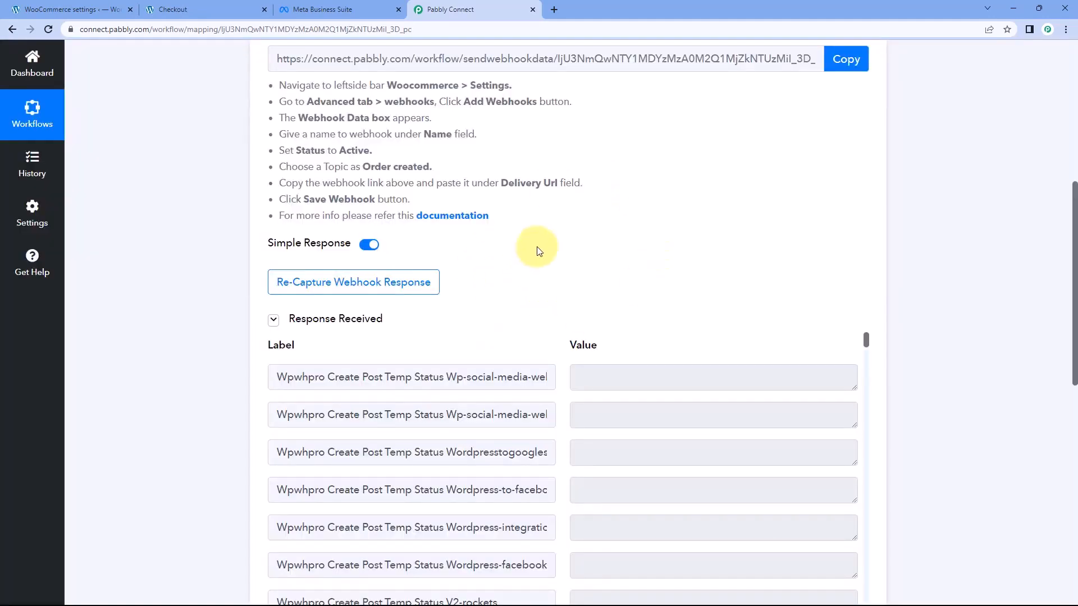
scroll(534, 248, "down", 2)
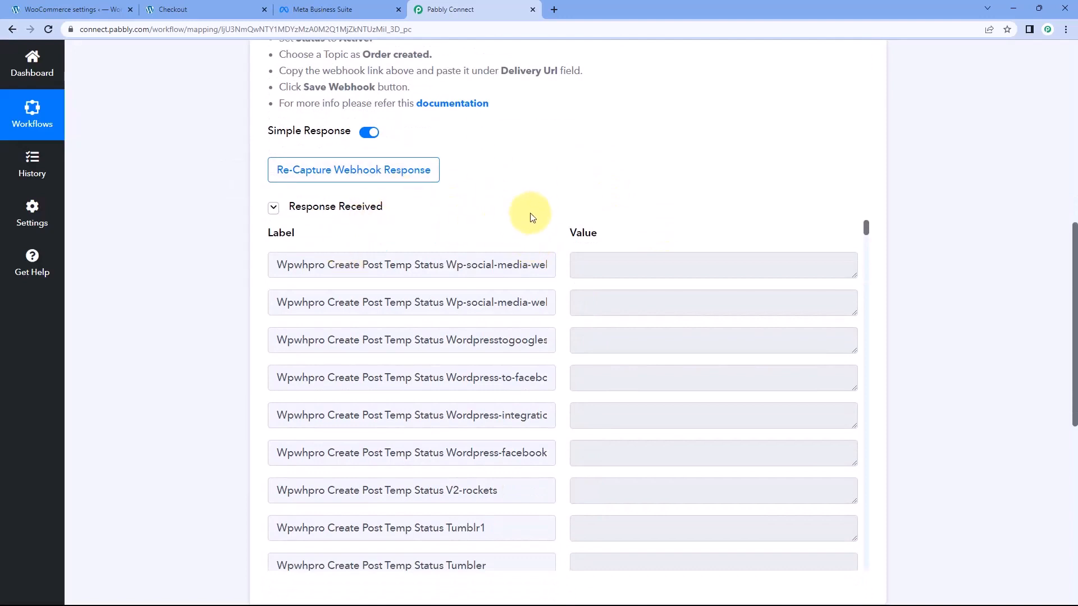
scroll(536, 212, "down", 2)
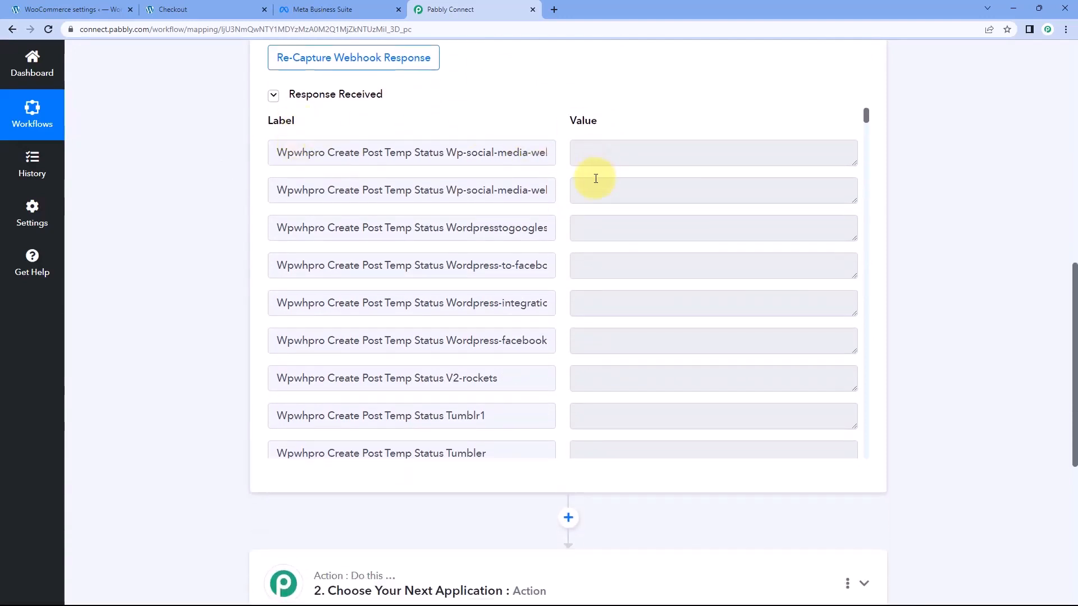
scroll(561, 189, "down", 3)
scroll(571, 299, "up", 3)
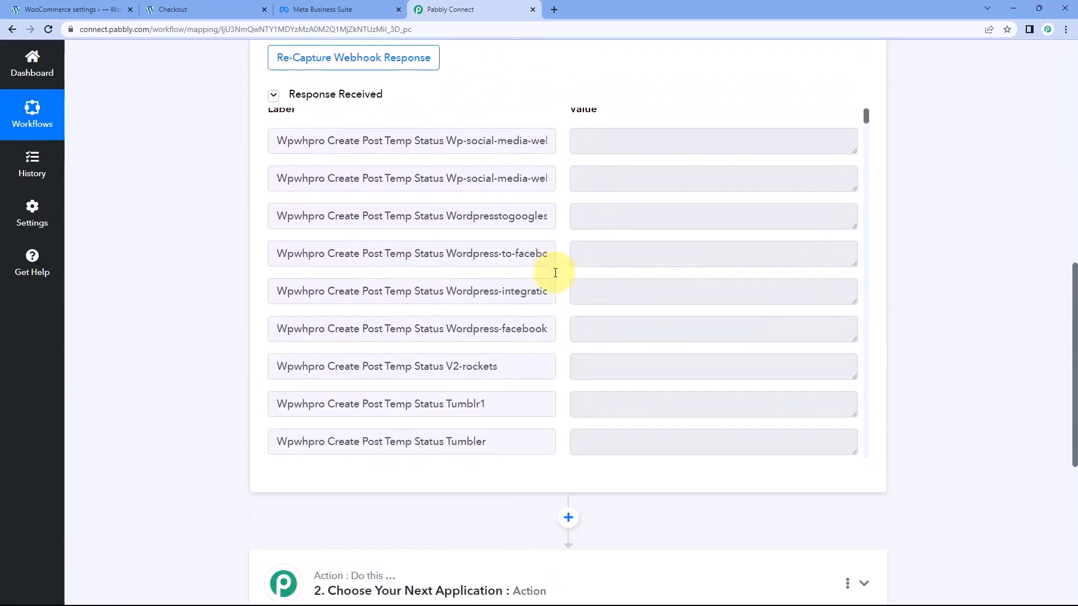
scroll(556, 271, "down", 4)
scroll(557, 271, "down", 15)
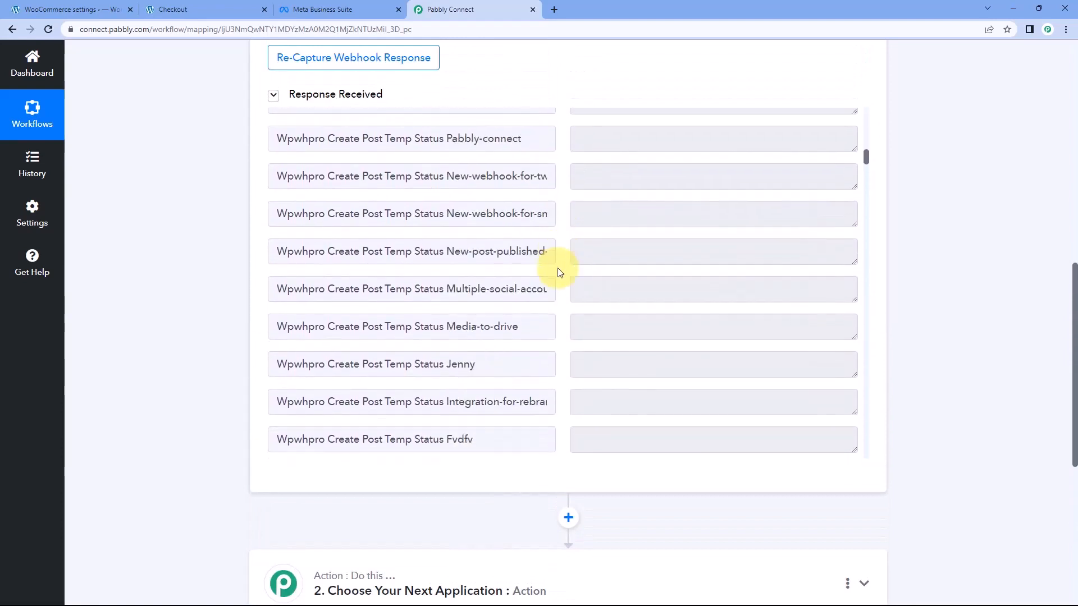
scroll(559, 272, "down", 15)
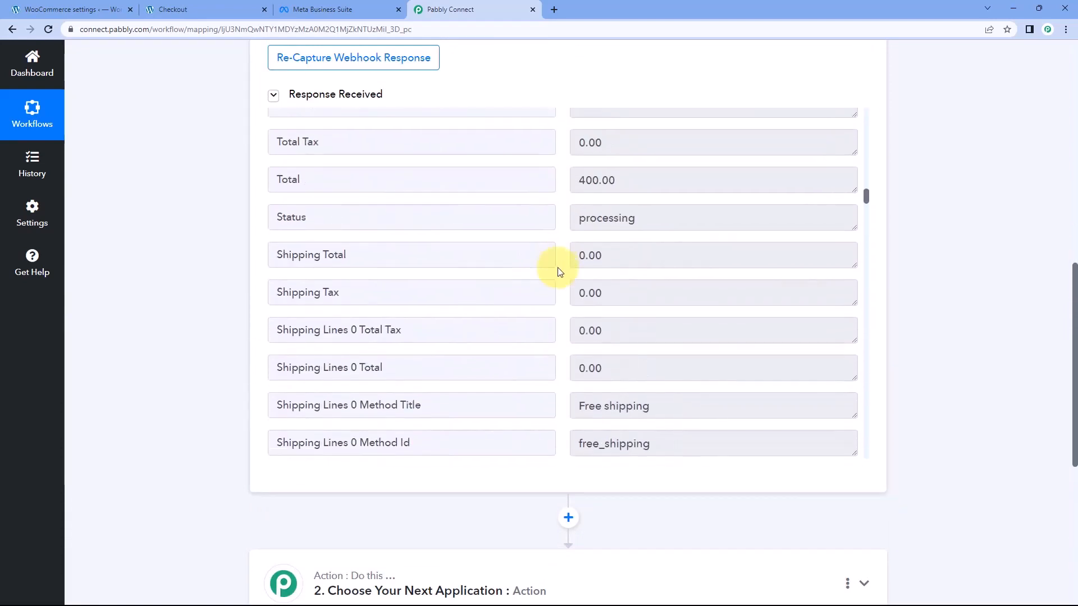
scroll(558, 272, "down", 2)
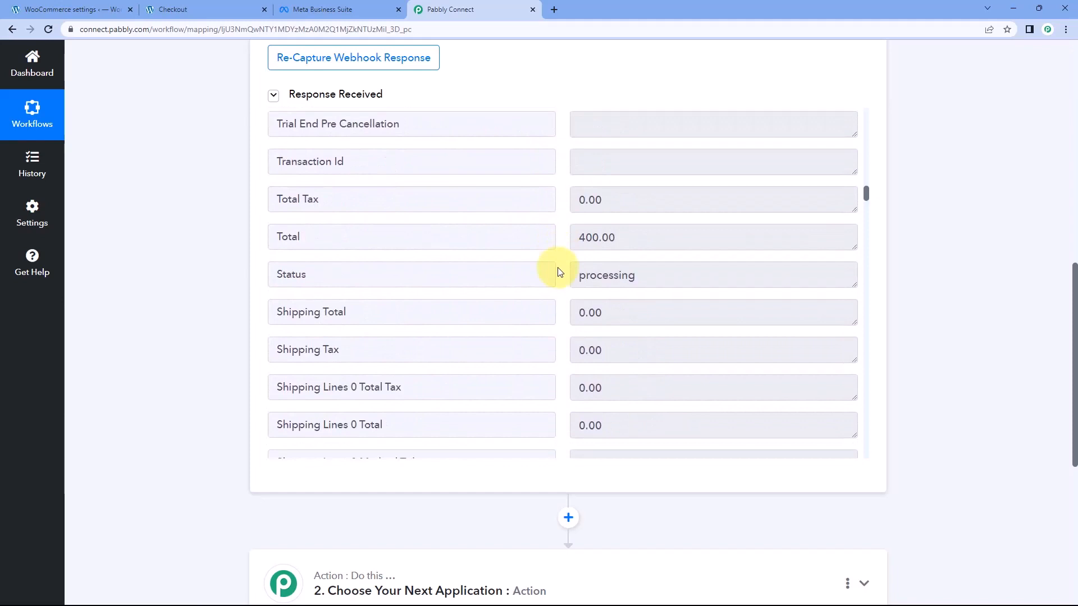
left_click(584, 238)
left_click(563, 235)
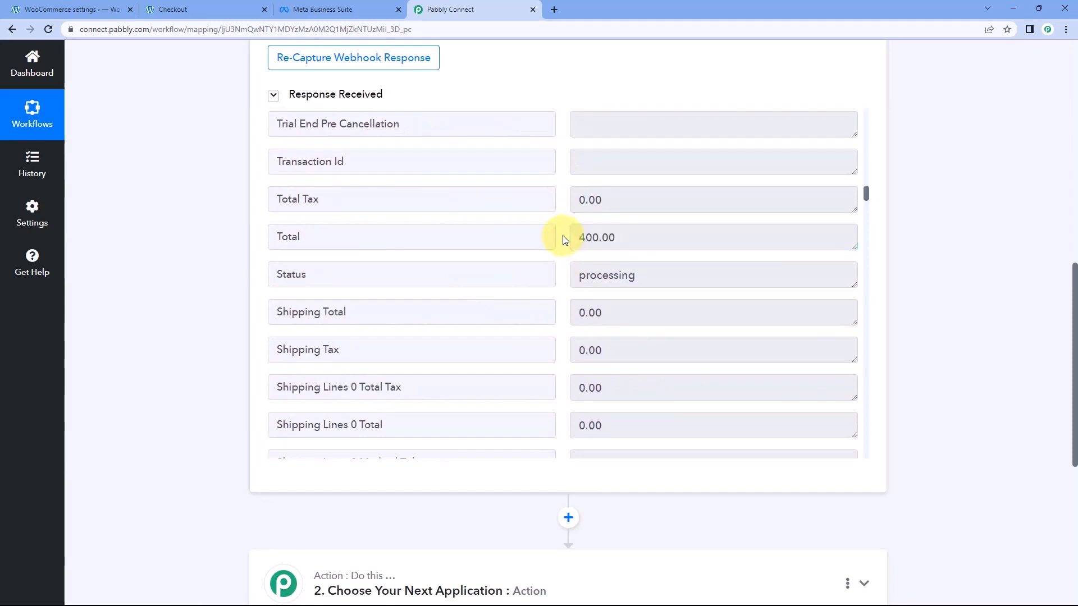
Check the order total on the store's order confirmation page against the captured response, returning to the Pabbly Connect workflow
left_click(224, 8)
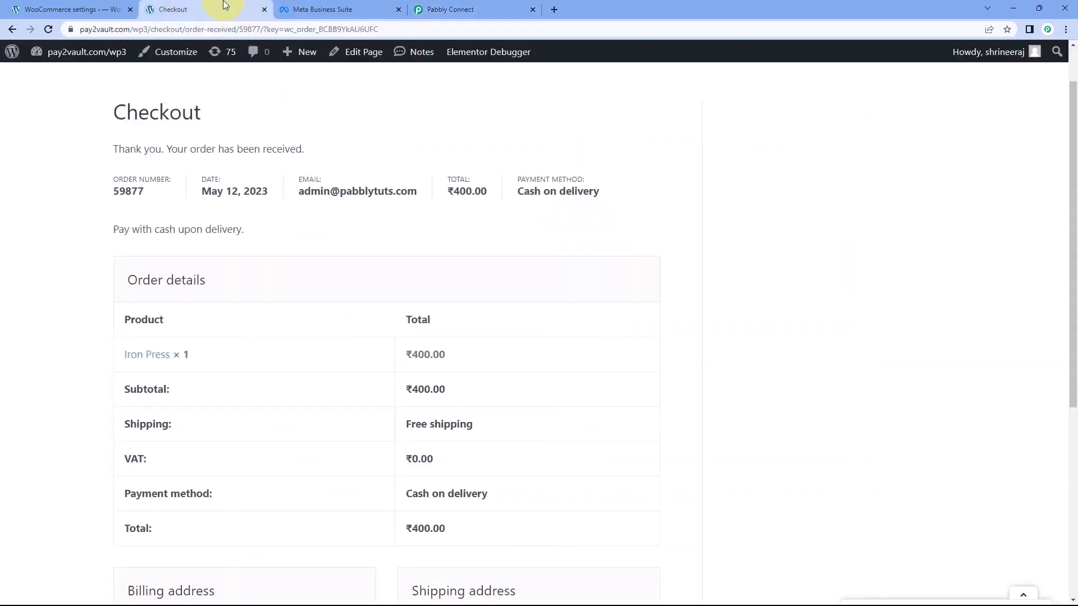
left_click_drag(449, 192, 500, 193)
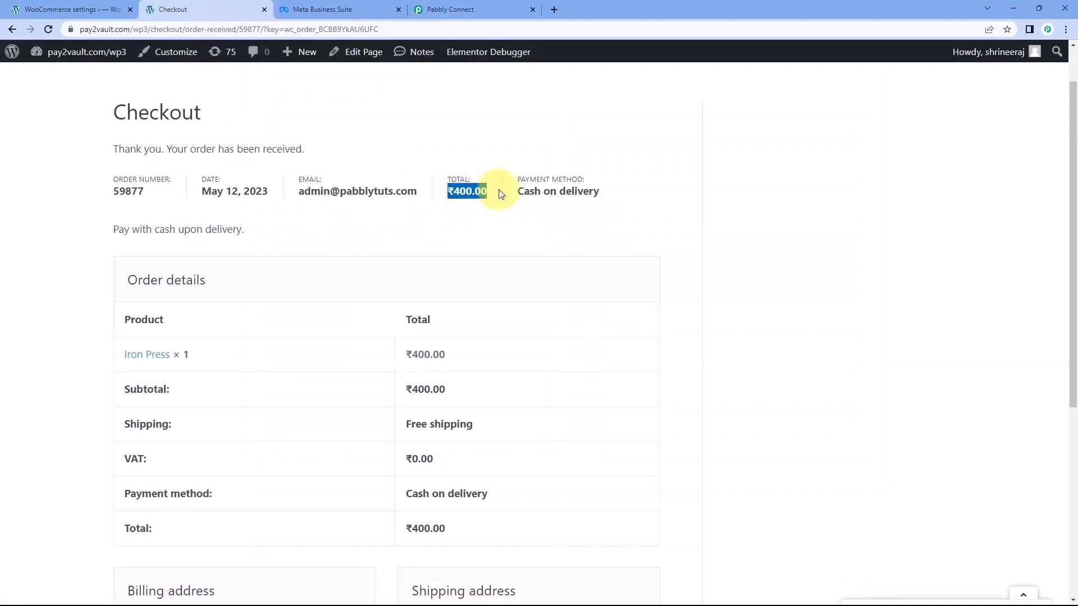
left_click(454, 9)
Examine the shipping name, shipping address and payment method fields in the captured WooCommerce response
scroll(538, 225, "down", 5)
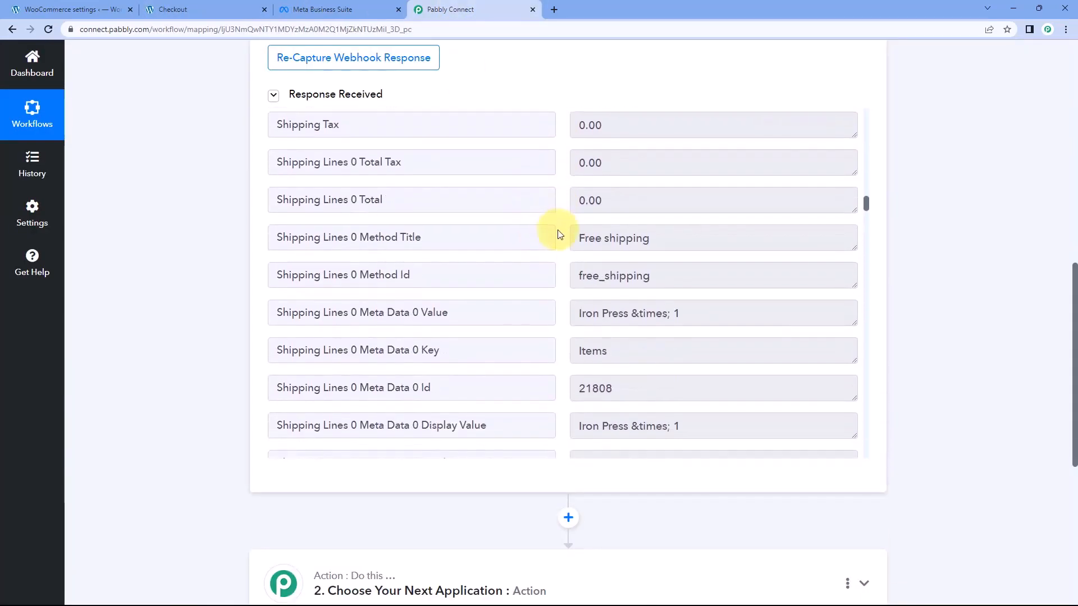
scroll(559, 234, "down", 5)
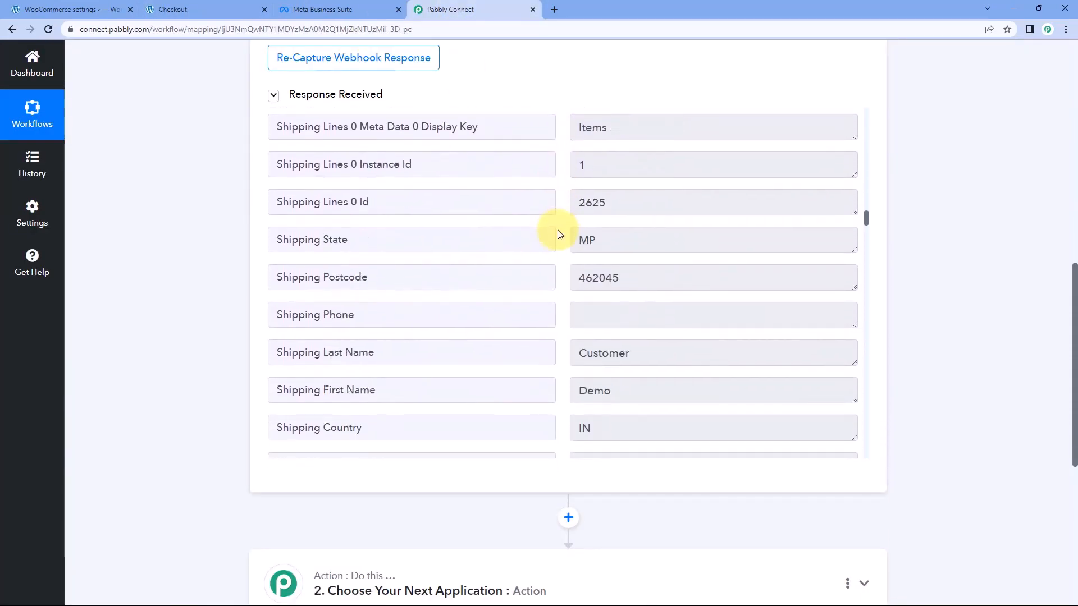
left_click_drag(627, 279, 592, 277)
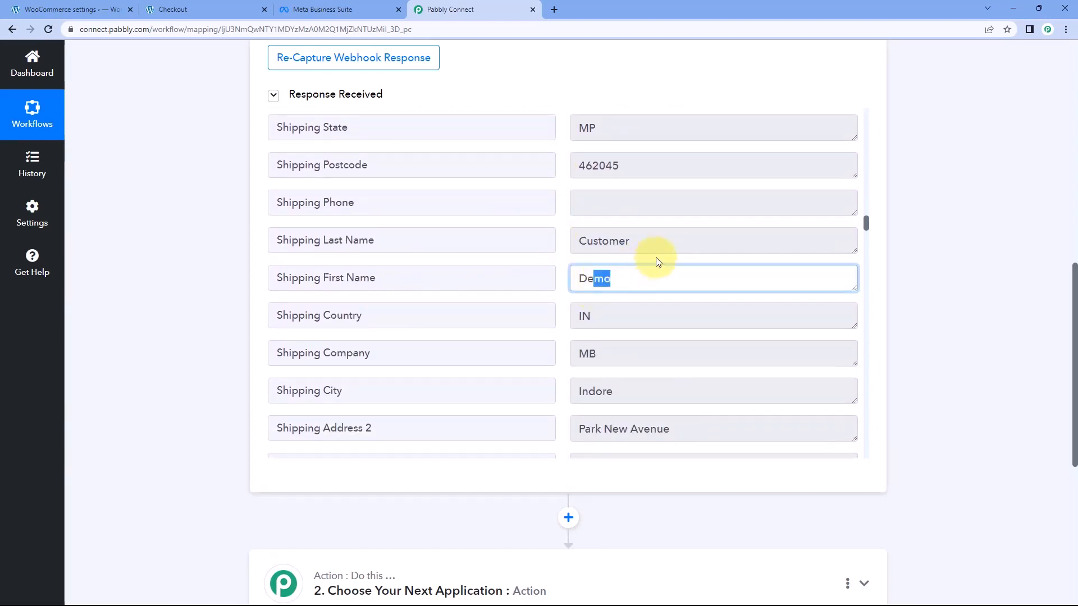
left_click_drag(634, 244, 567, 248)
scroll(561, 247, "down", 2)
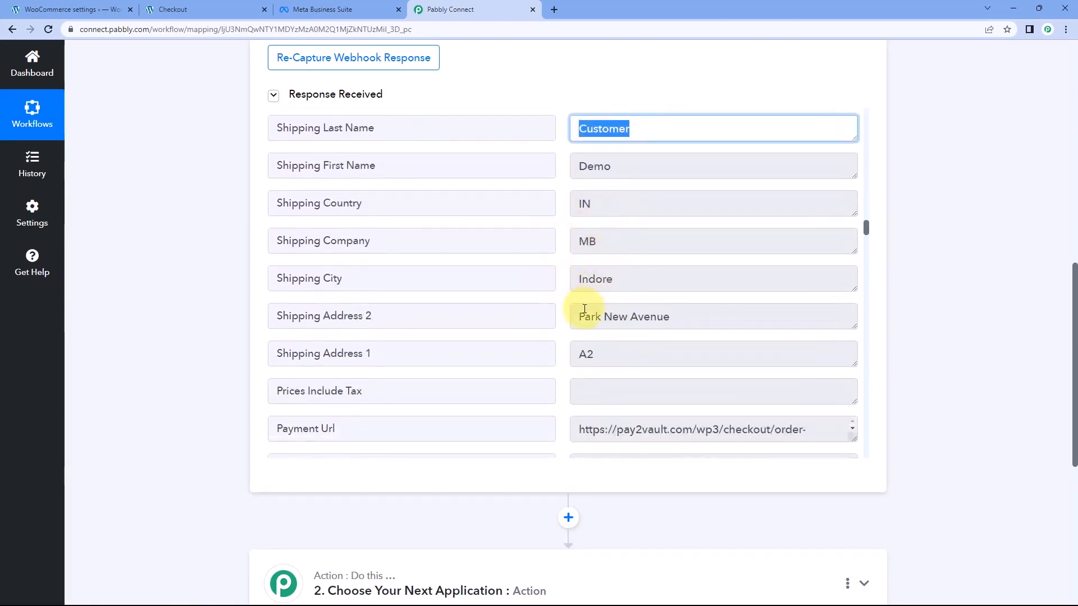
scroll(556, 292, "down", 3)
scroll(554, 288, "down", 6)
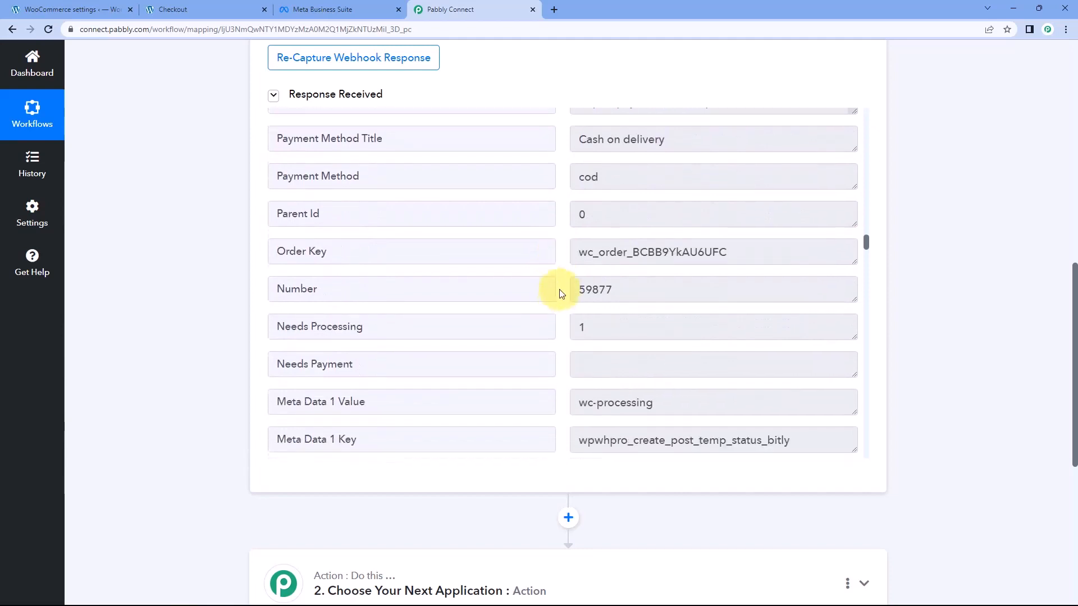
Examine the shipping line metadata, order number and line item fields in the captured response
scroll(556, 282, "up", 15)
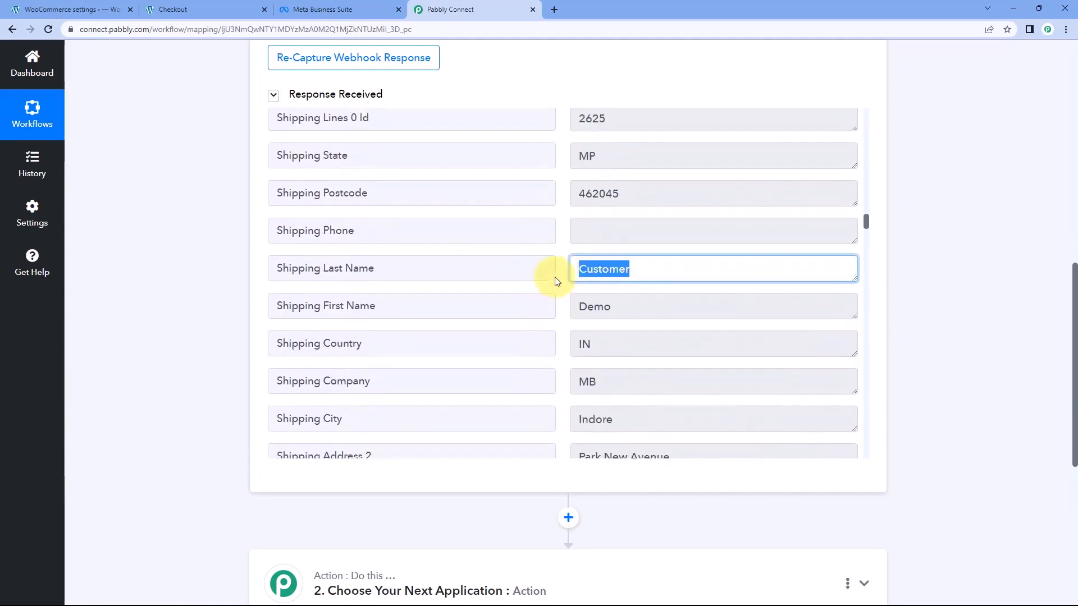
scroll(559, 292, "up", 11)
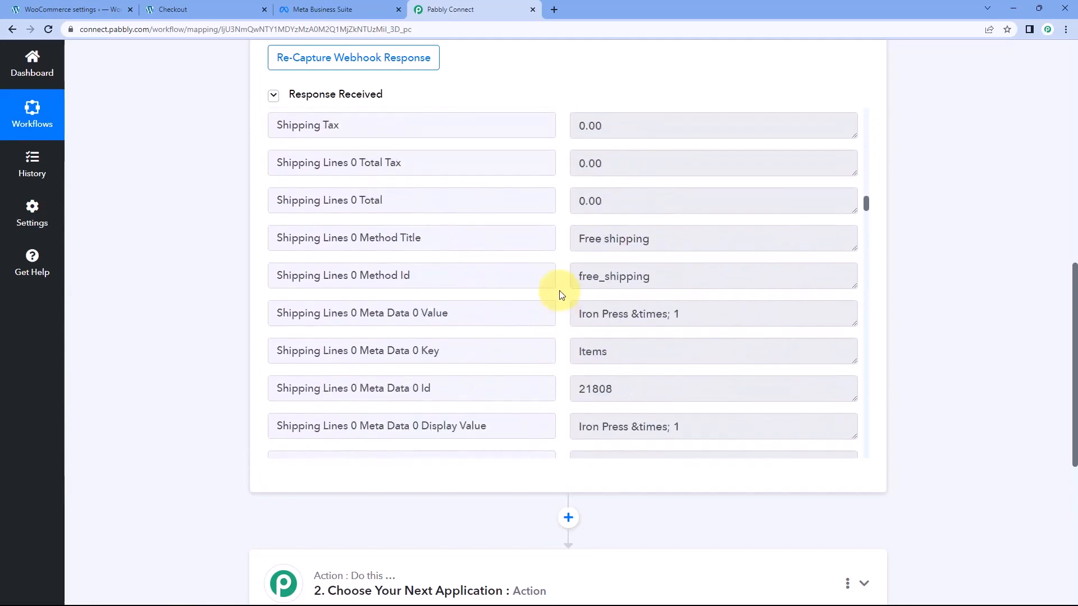
scroll(561, 293, "up", 4)
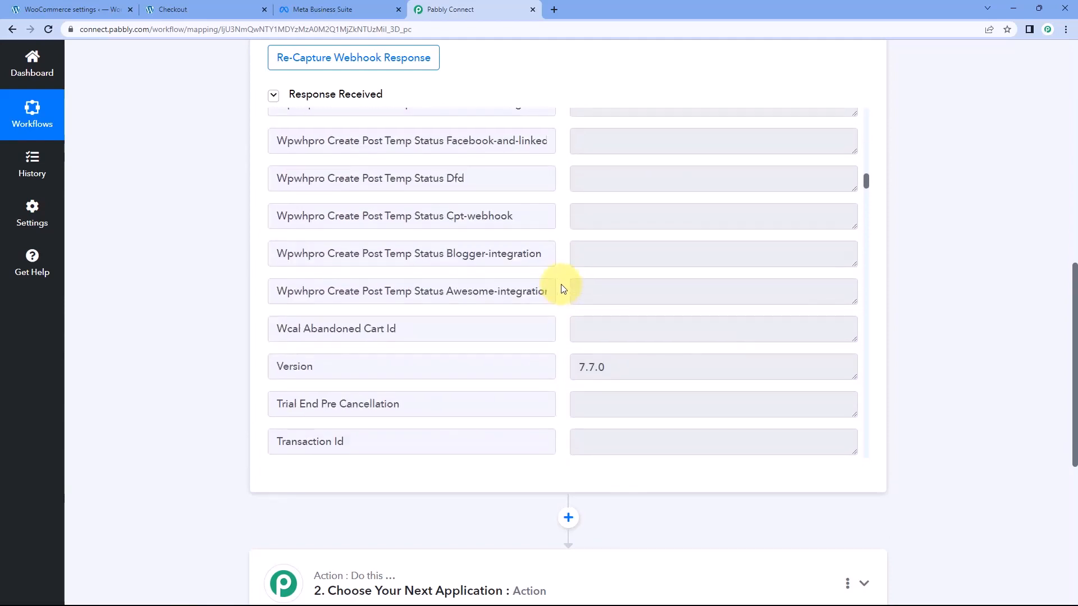
scroll(562, 291, "down", 7)
scroll(563, 289, "down", 6)
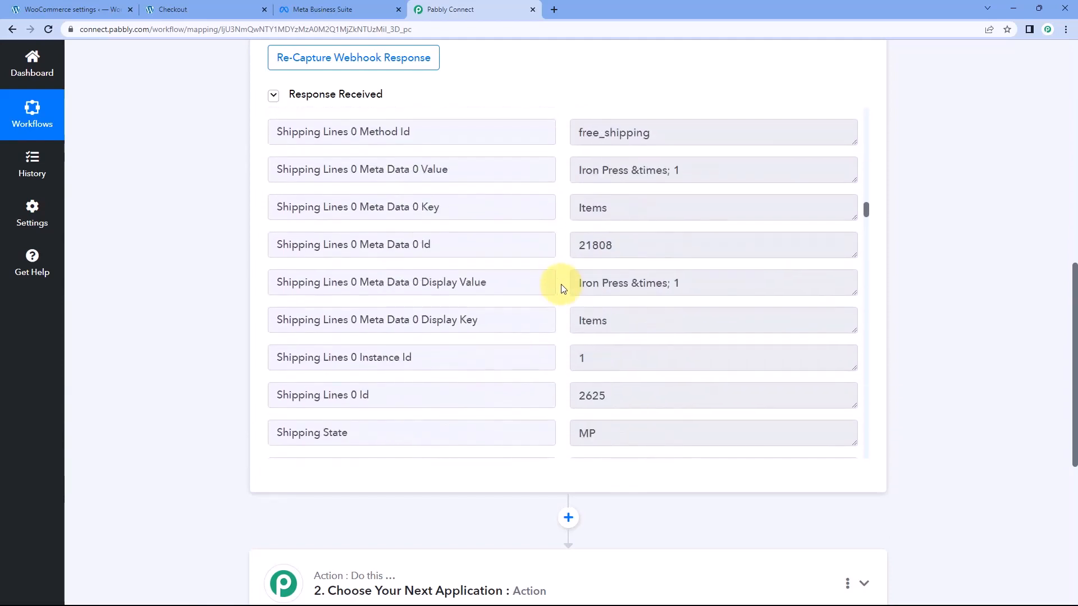
scroll(563, 288, "up", 1)
left_click_drag(639, 276, 564, 278)
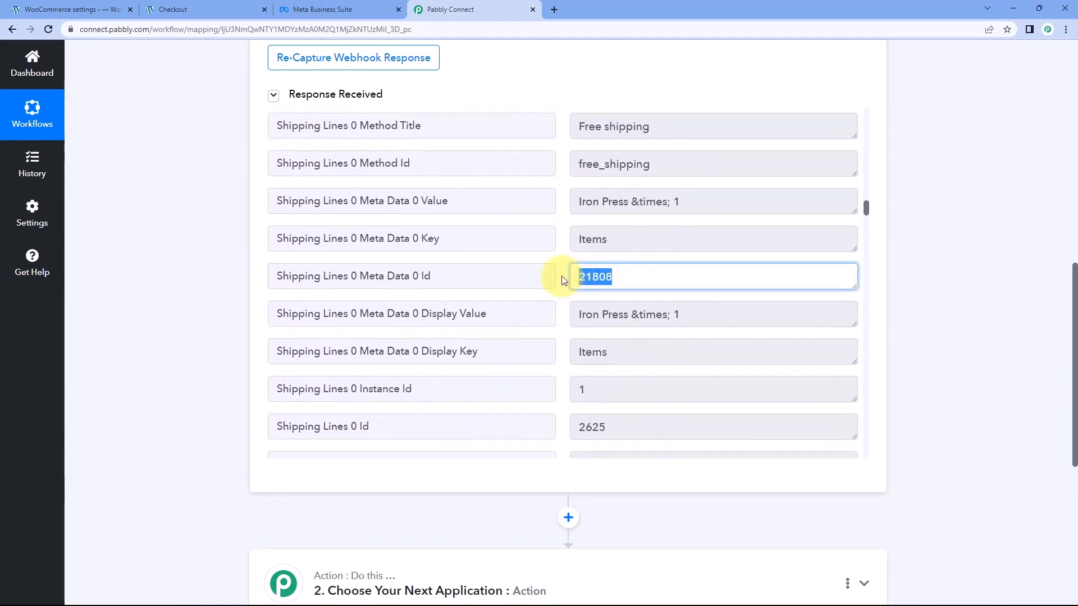
left_click(563, 278)
scroll(563, 277, "down", 5)
scroll(563, 279, "down", 15)
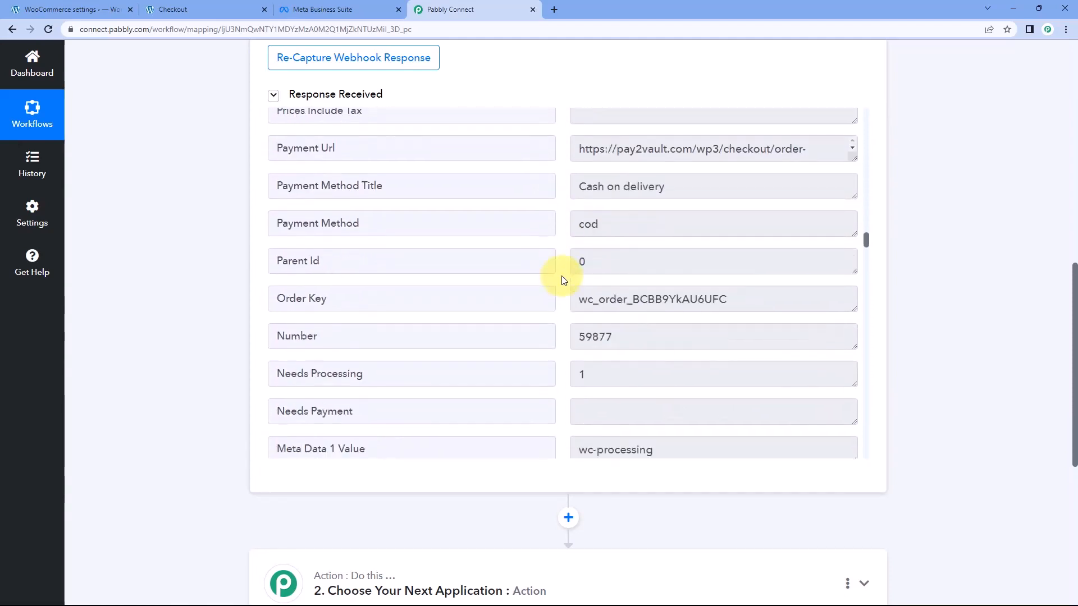
scroll(564, 280, "down", 14)
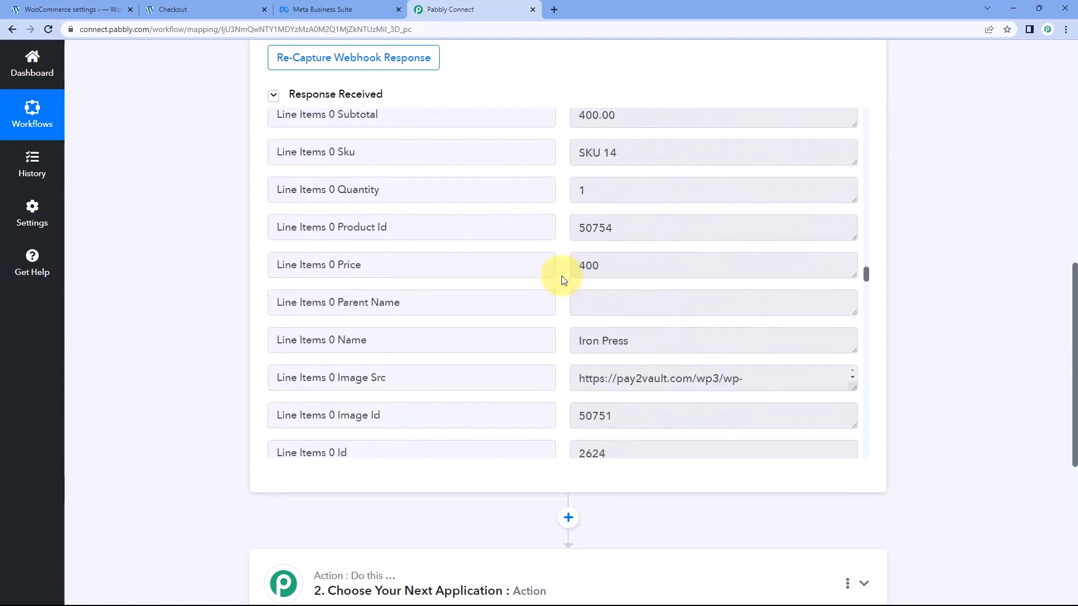
scroll(564, 279, "down", 9)
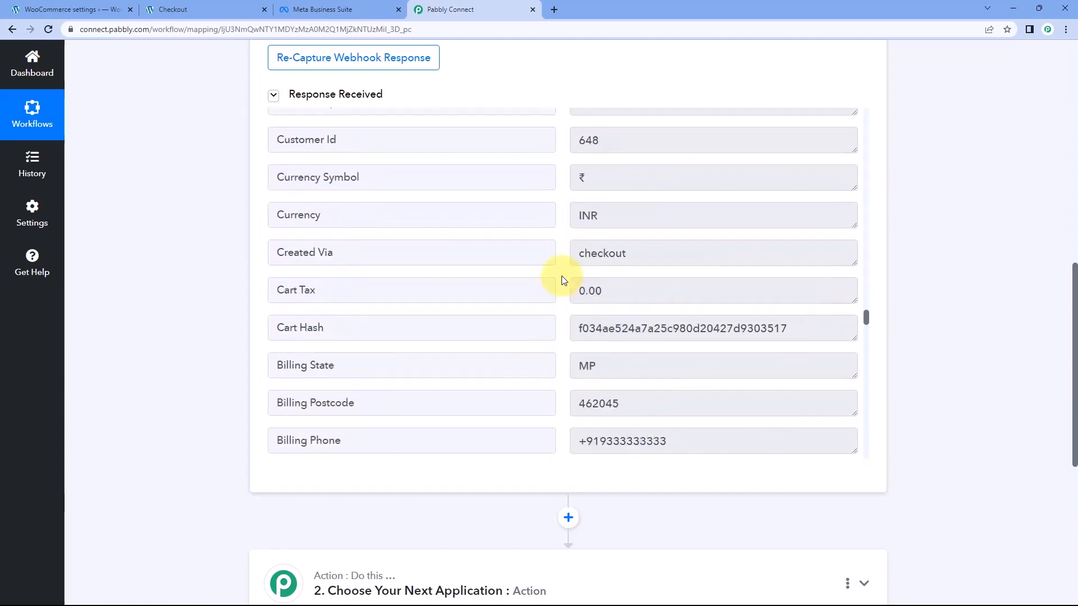
Examine the currency and the customer's billing name, phone, email and address fields in the captured response
left_click_drag(619, 254, 565, 272)
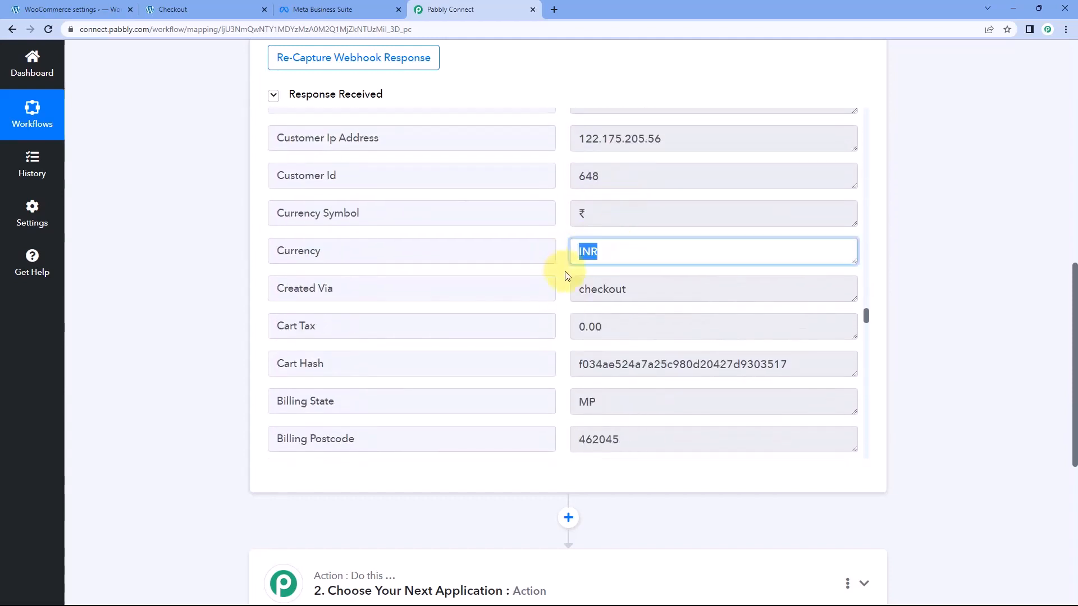
left_click(564, 272)
scroll(563, 288, "down", 5)
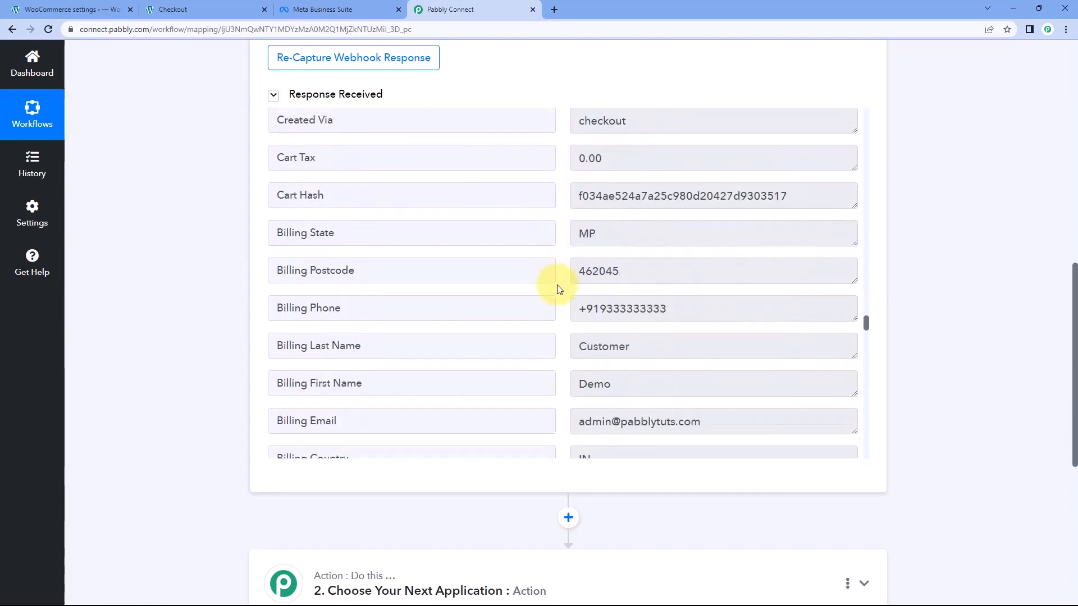
scroll(684, 257, "up", 1)
left_click(644, 293)
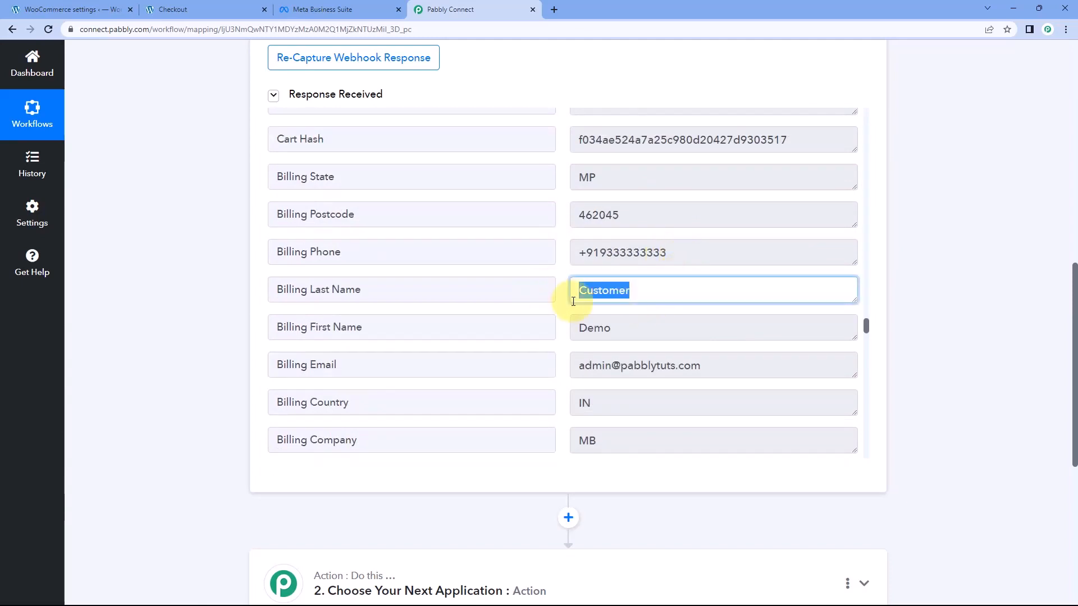
left_click(651, 334)
left_click(691, 250)
left_click(667, 376)
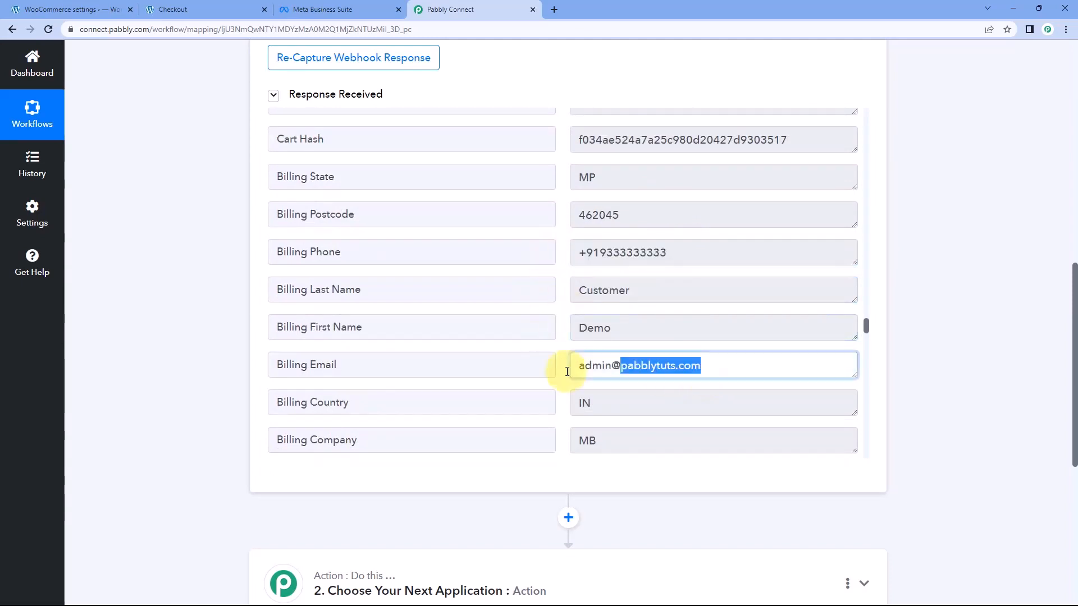
left_click(561, 351)
scroll(561, 349, "down", 1)
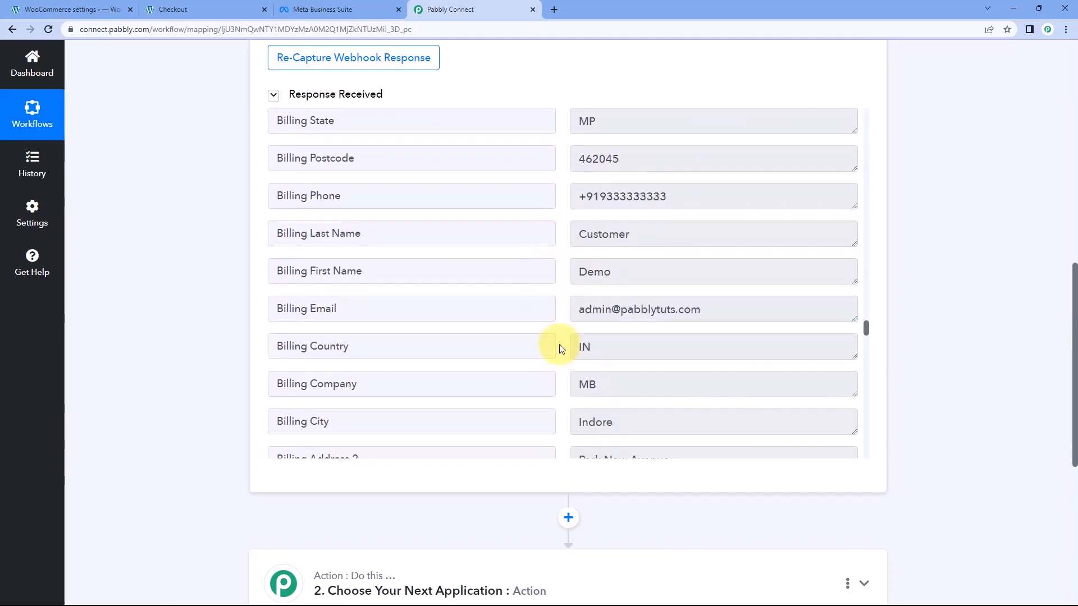
scroll(561, 350, "down", 1)
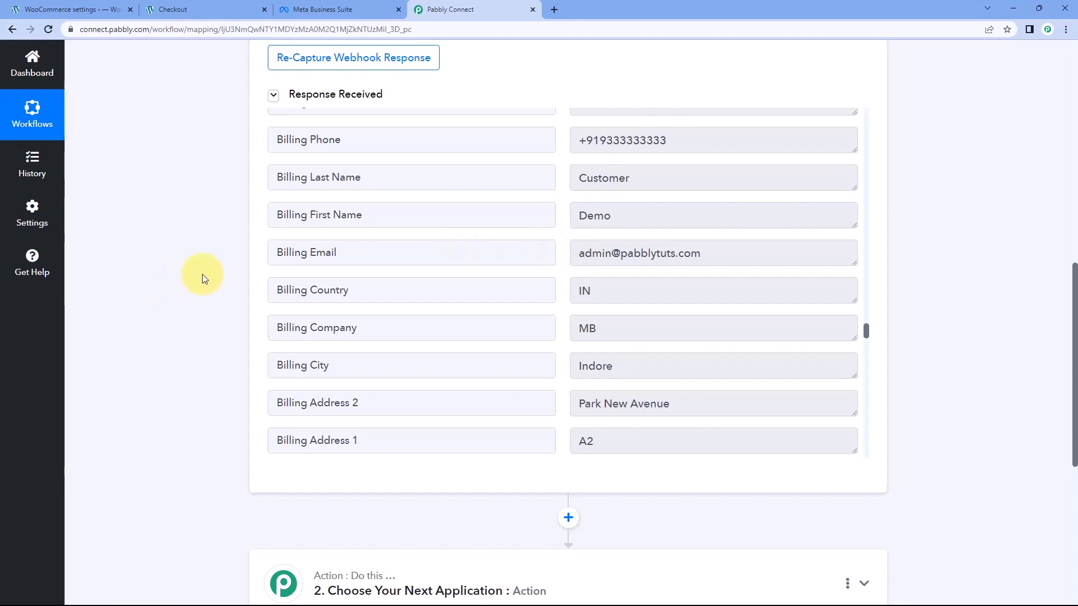
Expand the workflow's second step, search for "Facebook C" and choose Facebook Conversions as the action app
scroll(205, 277, "down", 5)
left_click(531, 186)
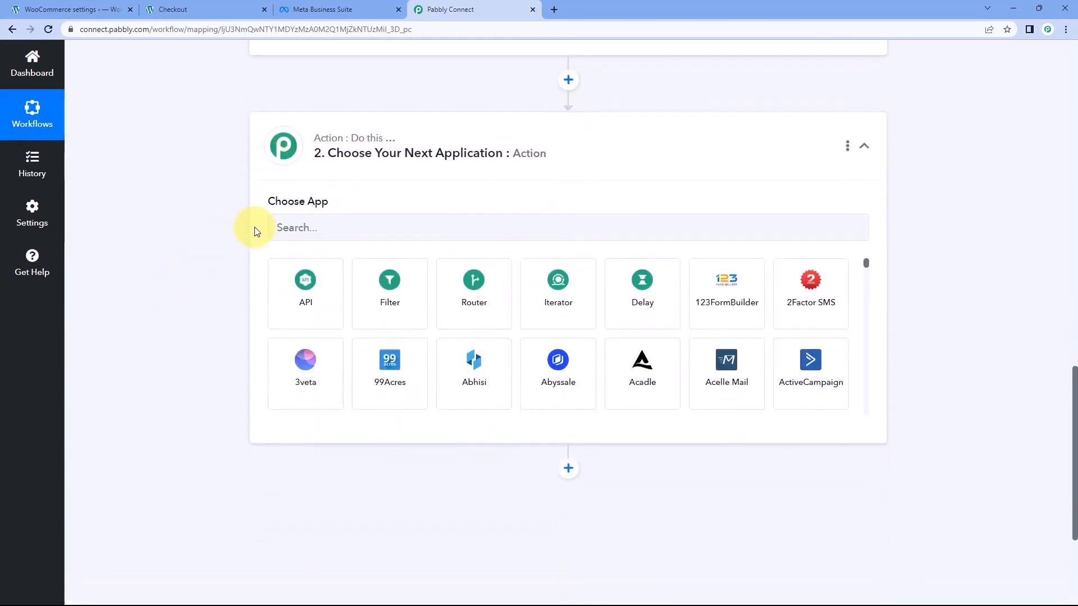
left_click(308, 227)
type("Face")
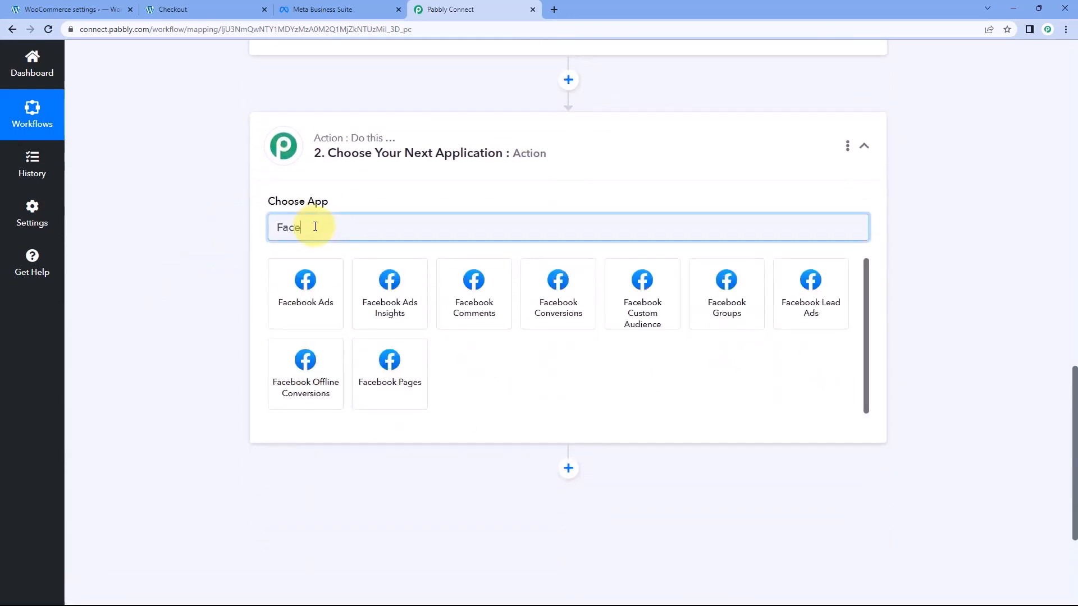
type("book C")
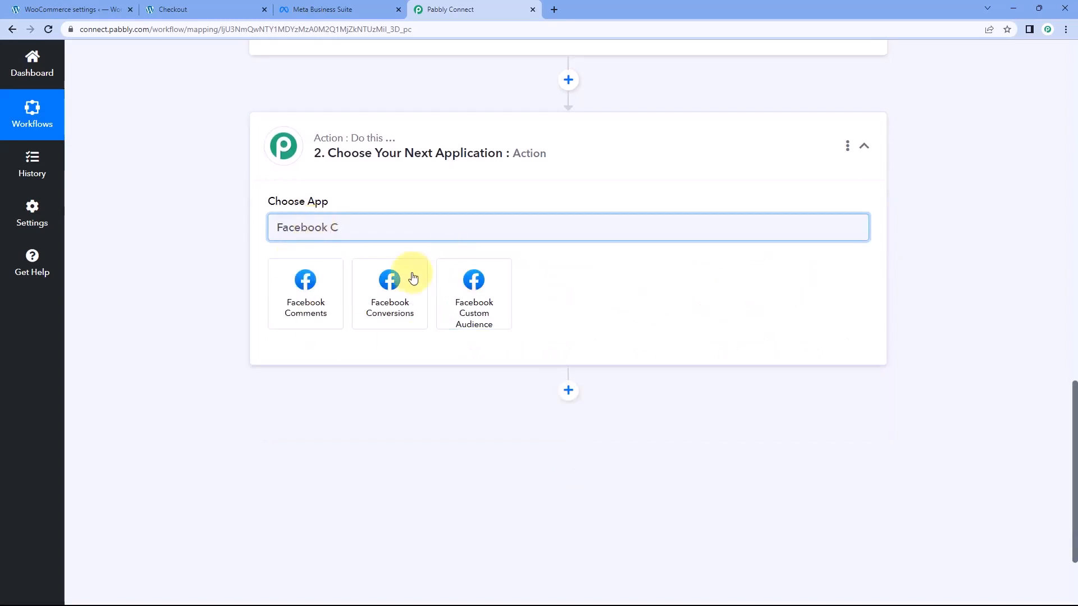
left_click(392, 293)
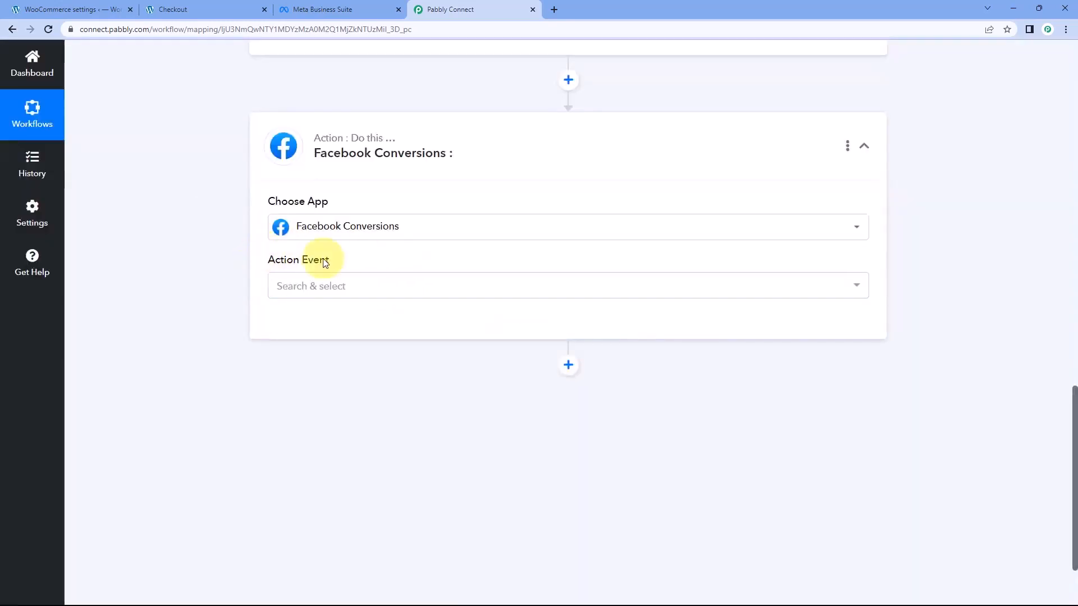
Choose Send Purchase Event as the action event for the Facebook Conversions step
left_click(391, 285)
scroll(247, 269, "down", 2)
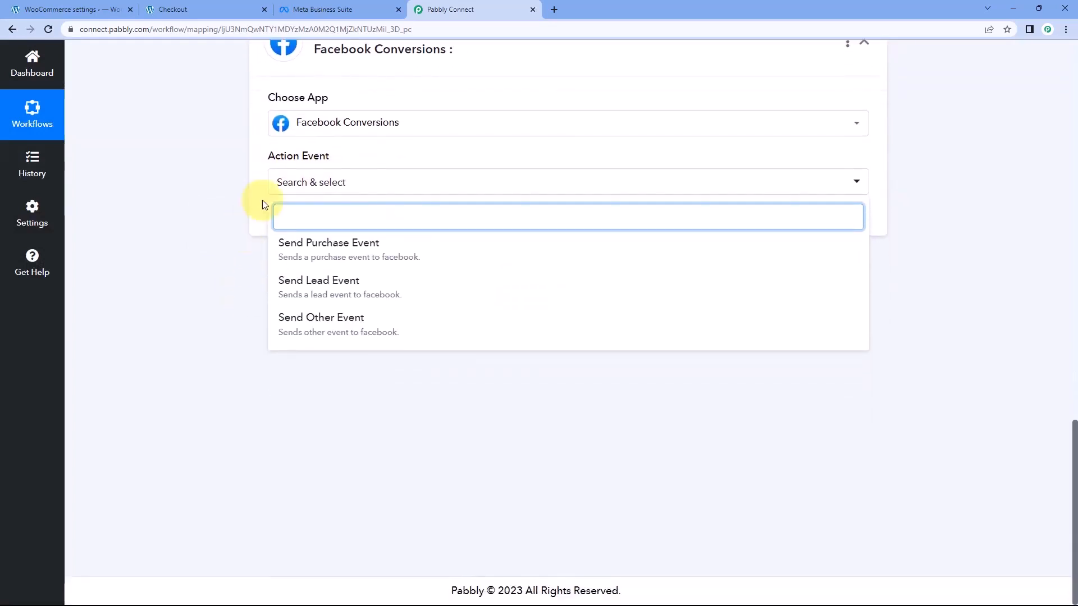
left_click(433, 248)
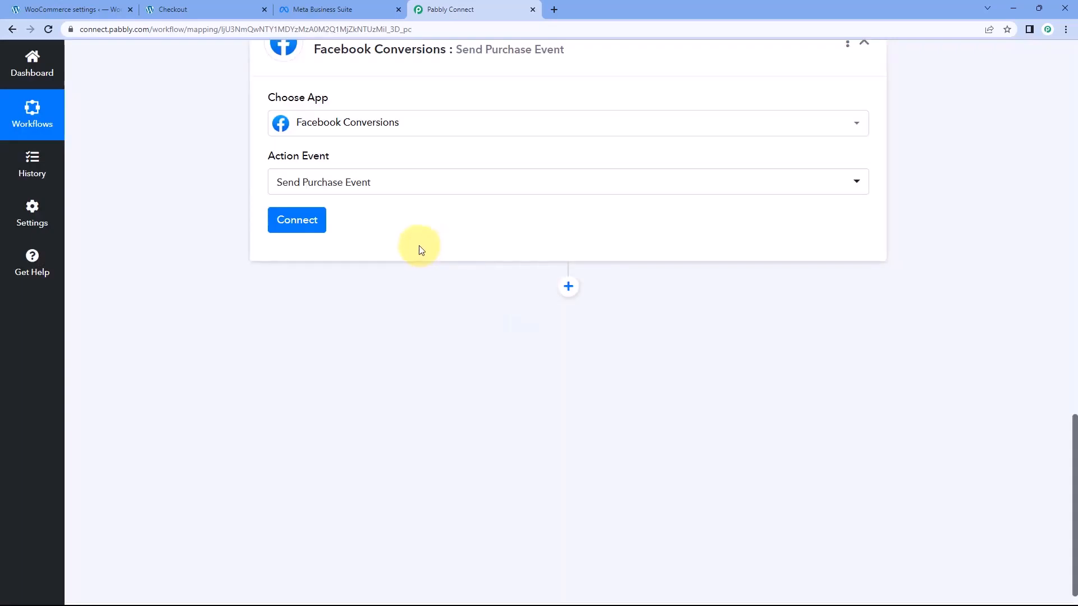
Add a new connection named Facebook Conversions #9 and authorise it with the Facebook account signed in to Meta Business Suite
scroll(419, 244, "up", 1)
left_click(293, 277)
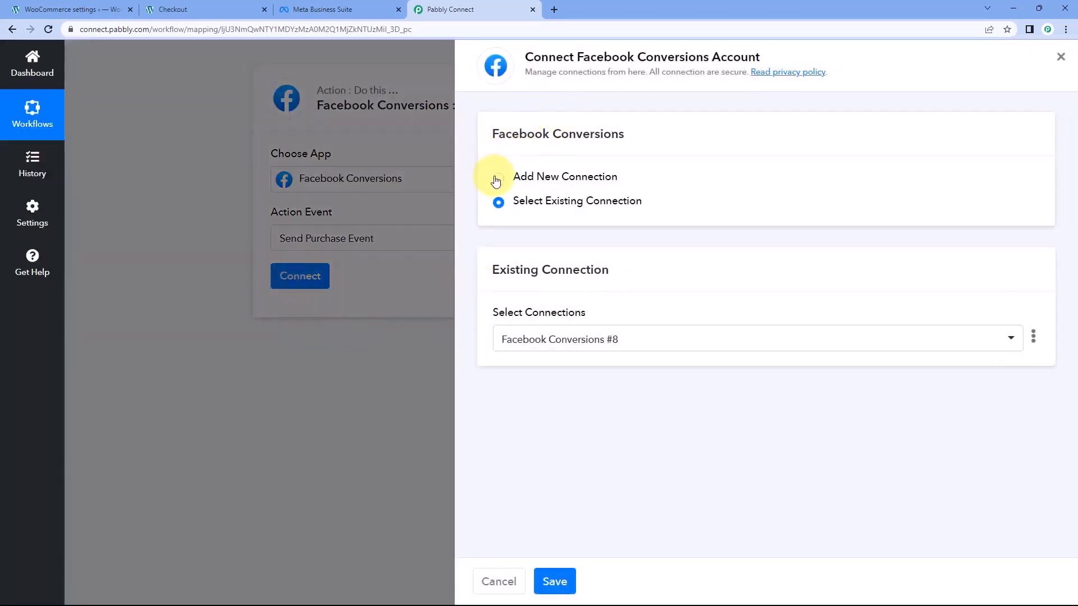
left_click(497, 178)
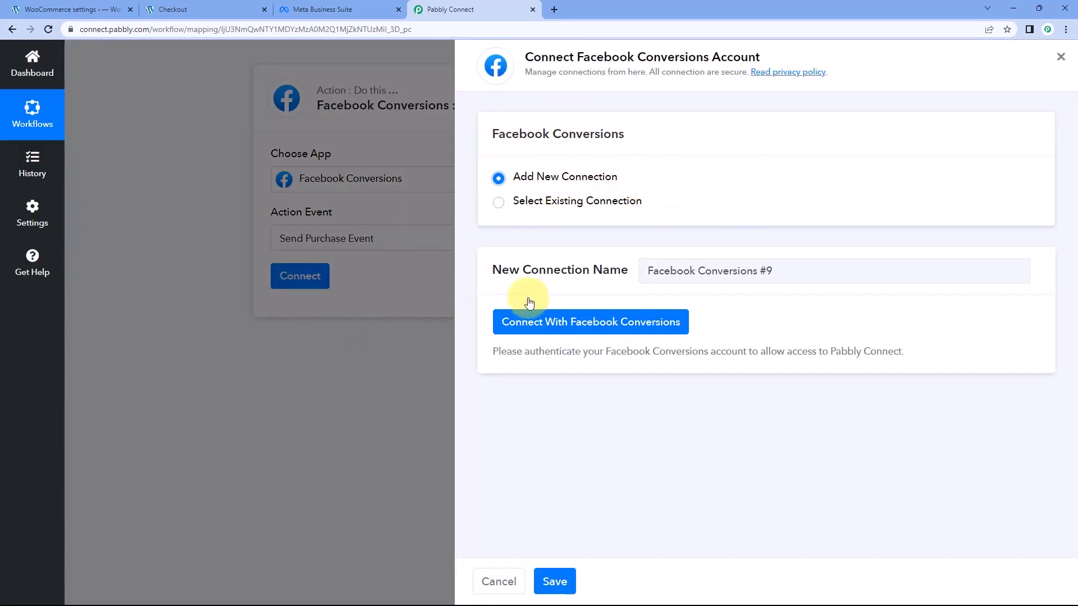
left_click(567, 330)
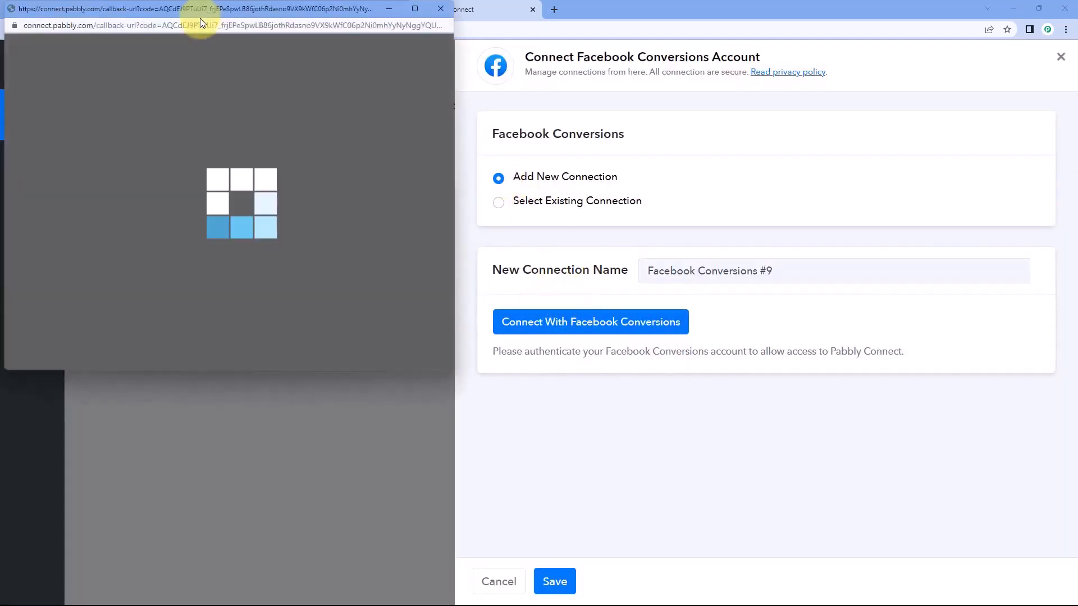
left_click(343, 12)
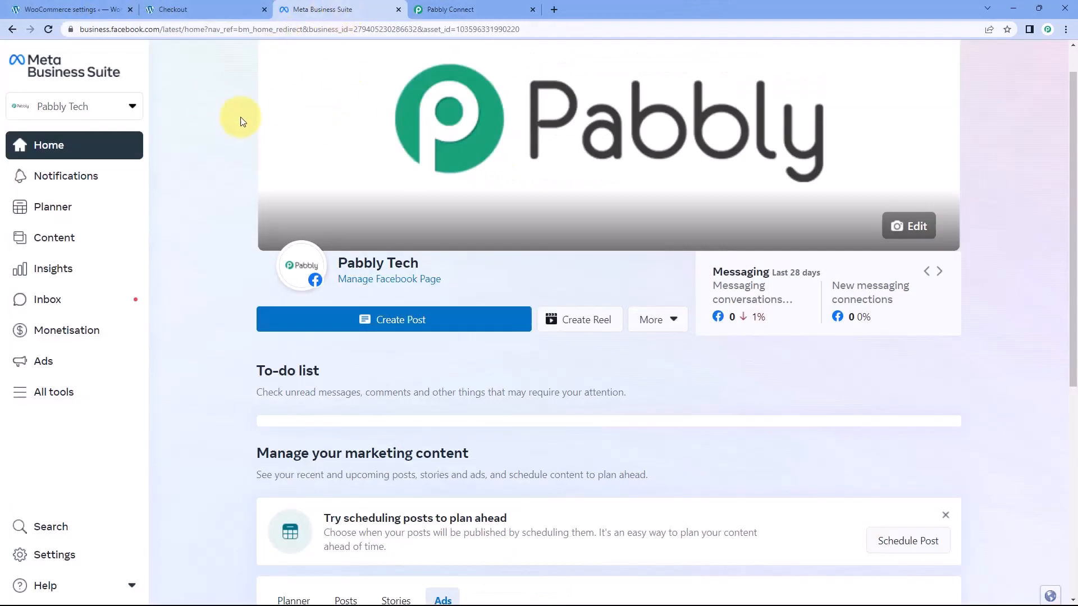
left_click(447, 9)
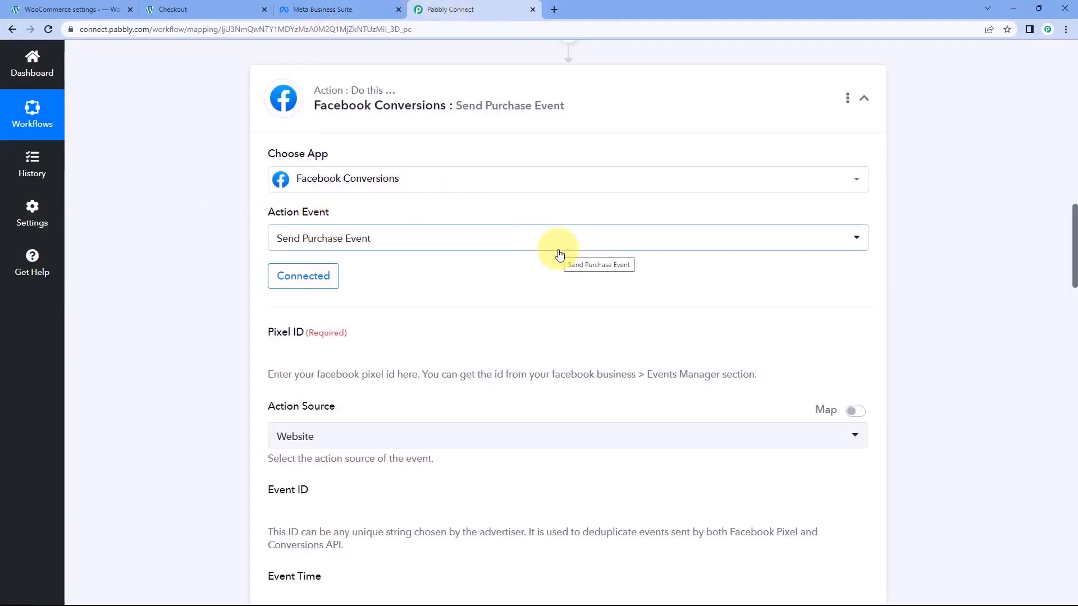
Switch to Meta Business Suite, open Events Manager from all tools and open the Ultimate Review – Facebook pixel data source
scroll(483, 276, "down", 4)
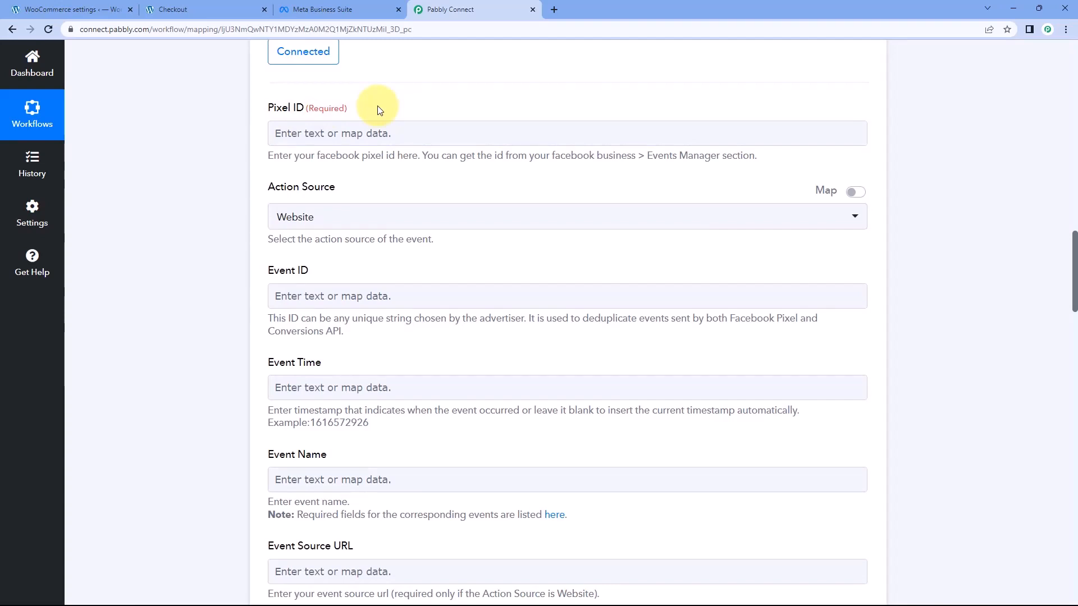
left_click(344, 9)
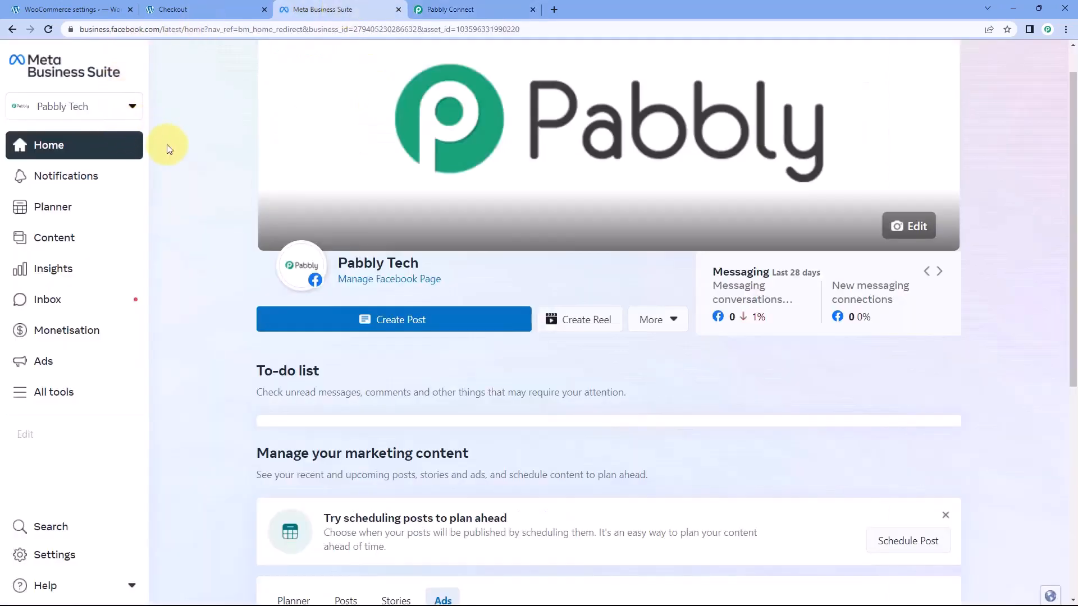
left_click(68, 399)
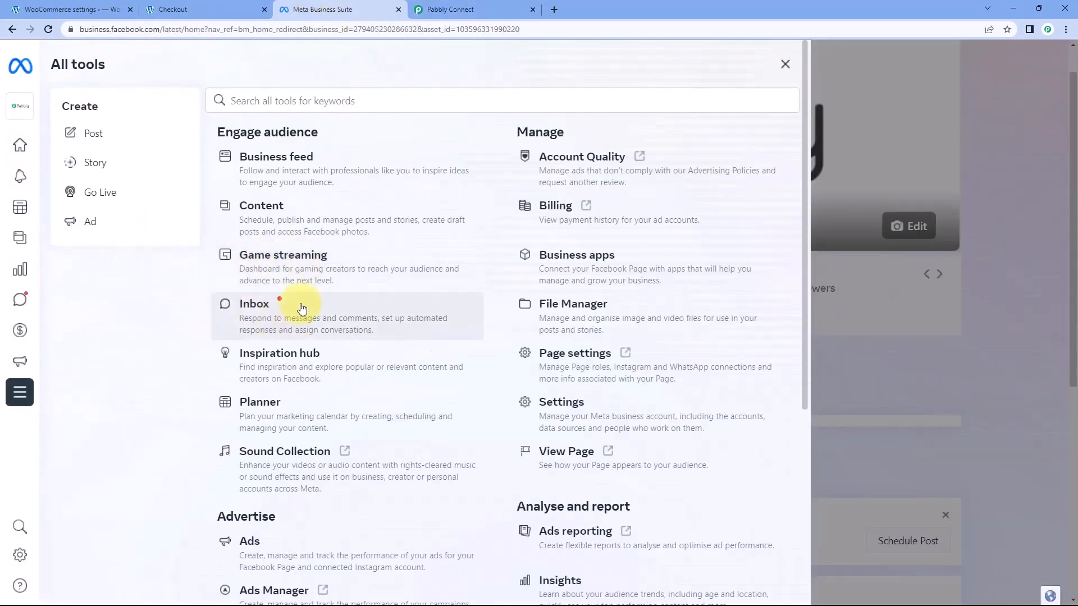
scroll(301, 309, "down", 1)
scroll(301, 308, "down", 5)
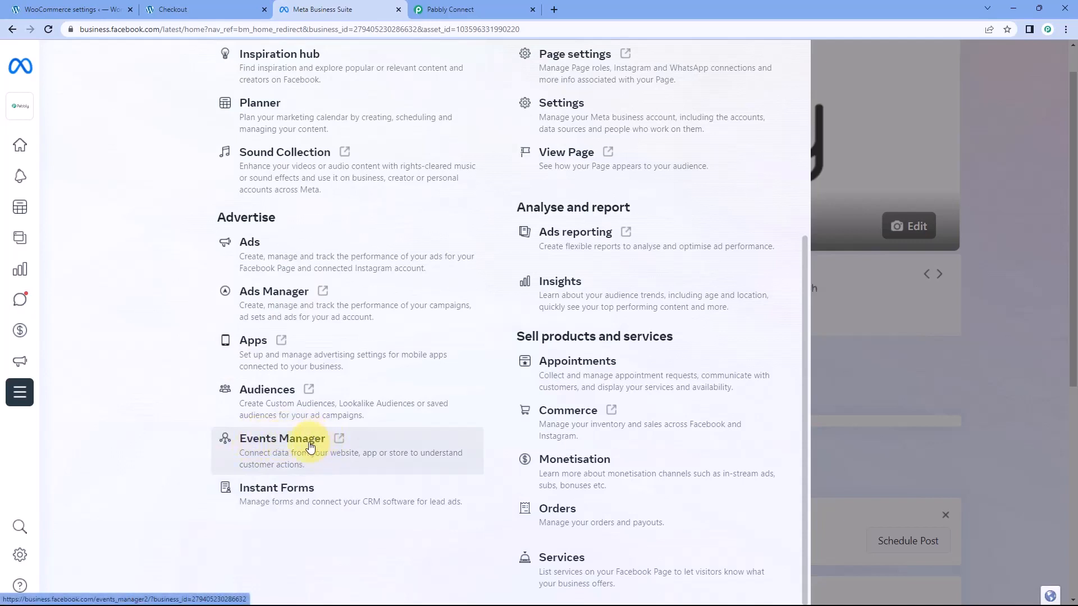
left_click(345, 443)
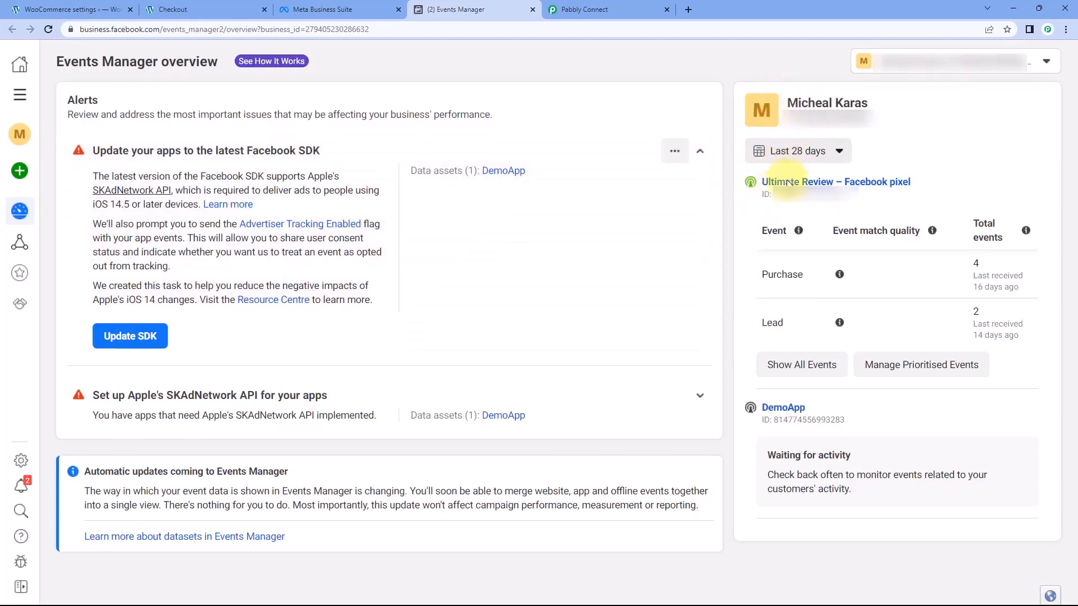
left_click(816, 182)
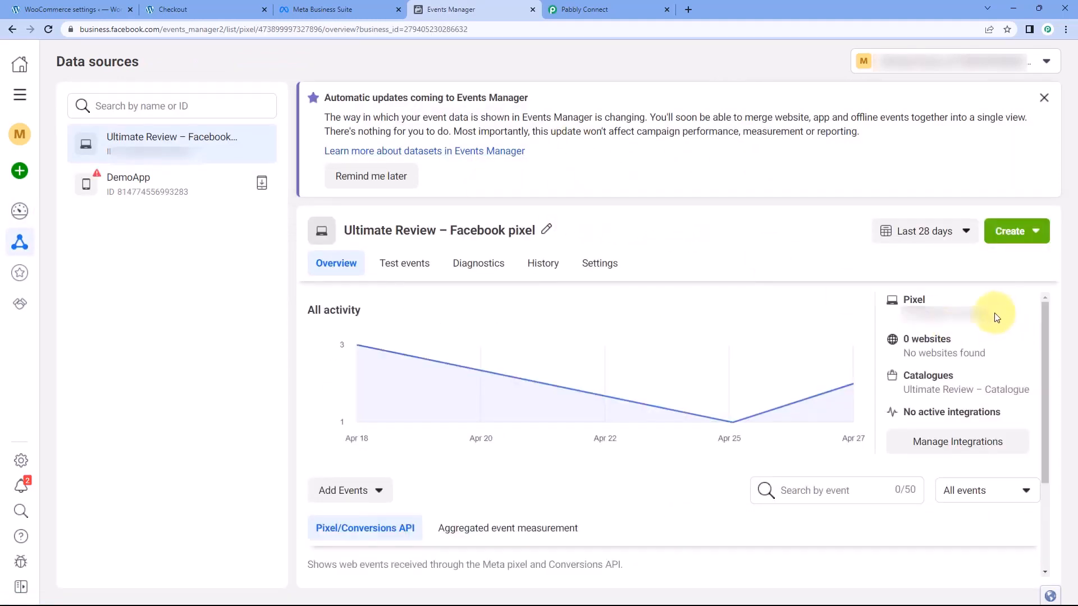
Copy the pixel's ID from Events Manager and paste it into the Pixel ID field of the Pabbly Connect action
left_click_drag(997, 317, 892, 313)
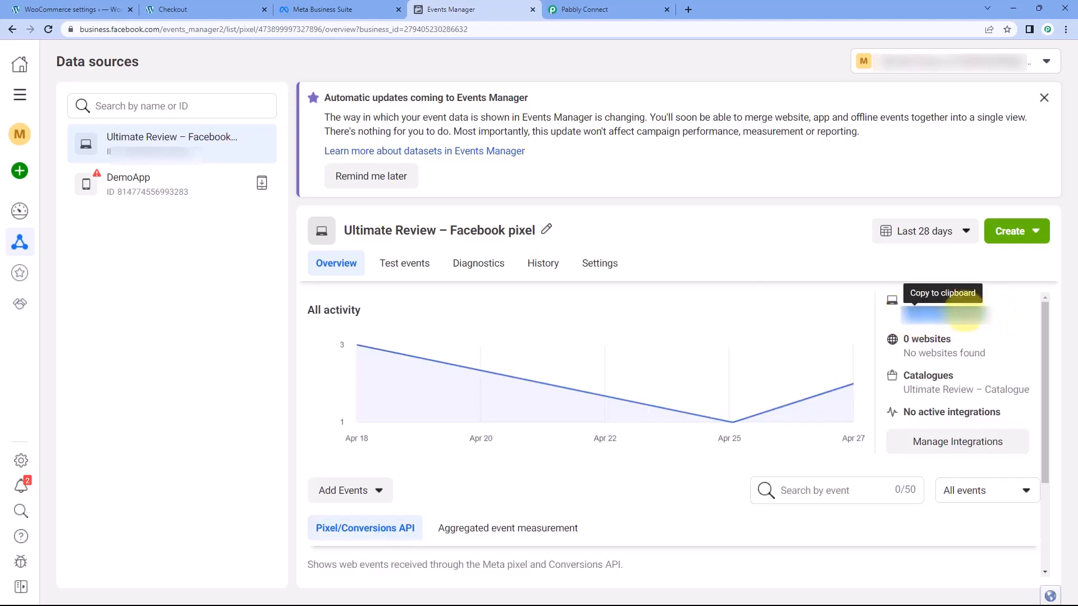
right_click(915, 319)
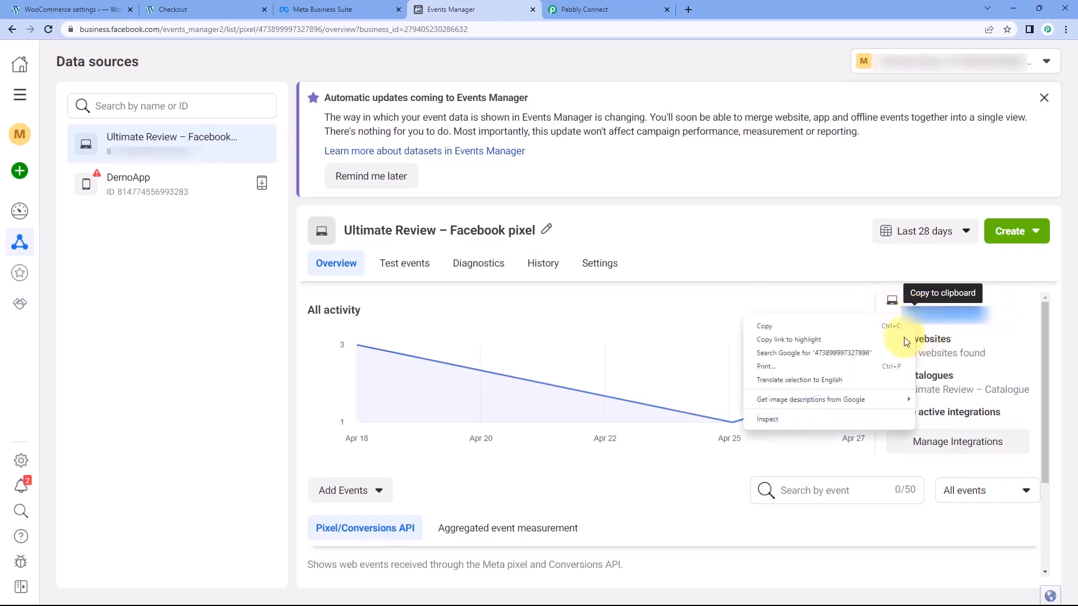
left_click(842, 326)
left_click(590, 10)
left_click(332, 134)
key("ctrl+v")
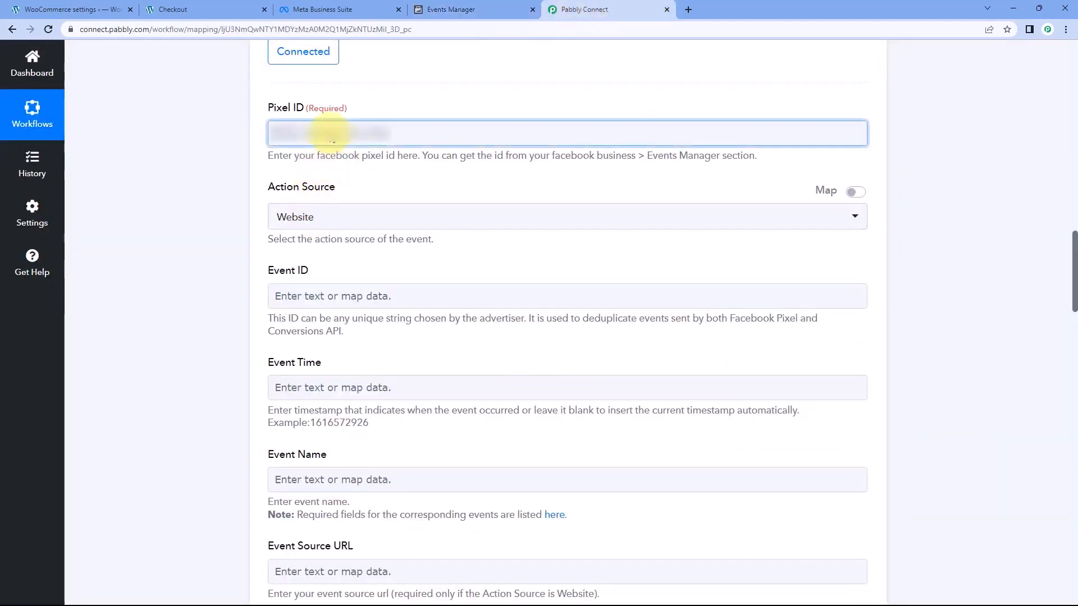
right_click(356, 135)
left_click(358, 227)
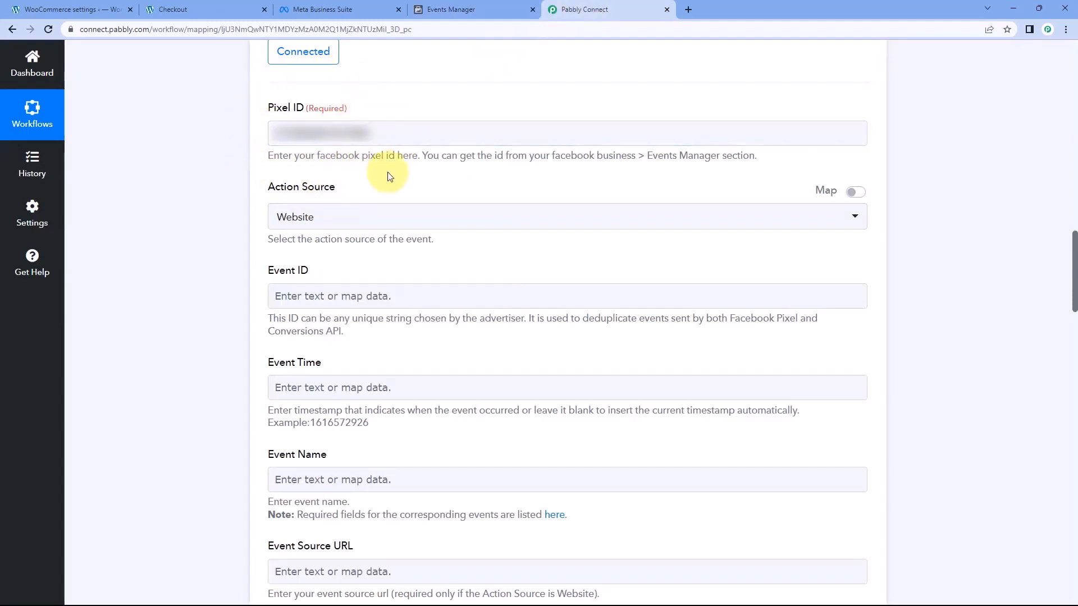
Select Website as the action source of the purchase event
scroll(388, 177, "down", 1)
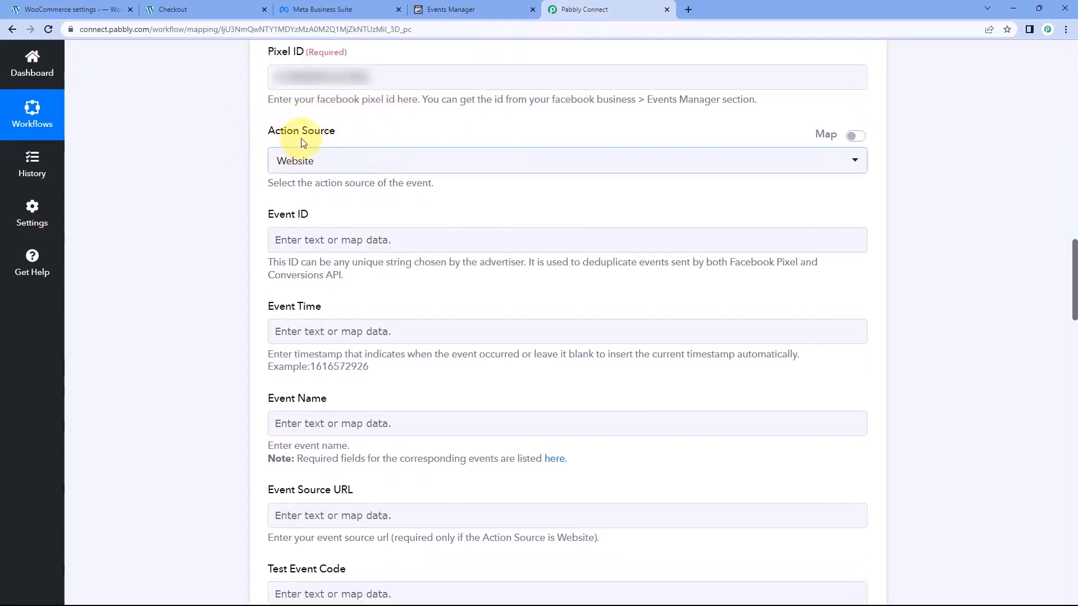
left_click(376, 164)
scroll(268, 193, "down", 1)
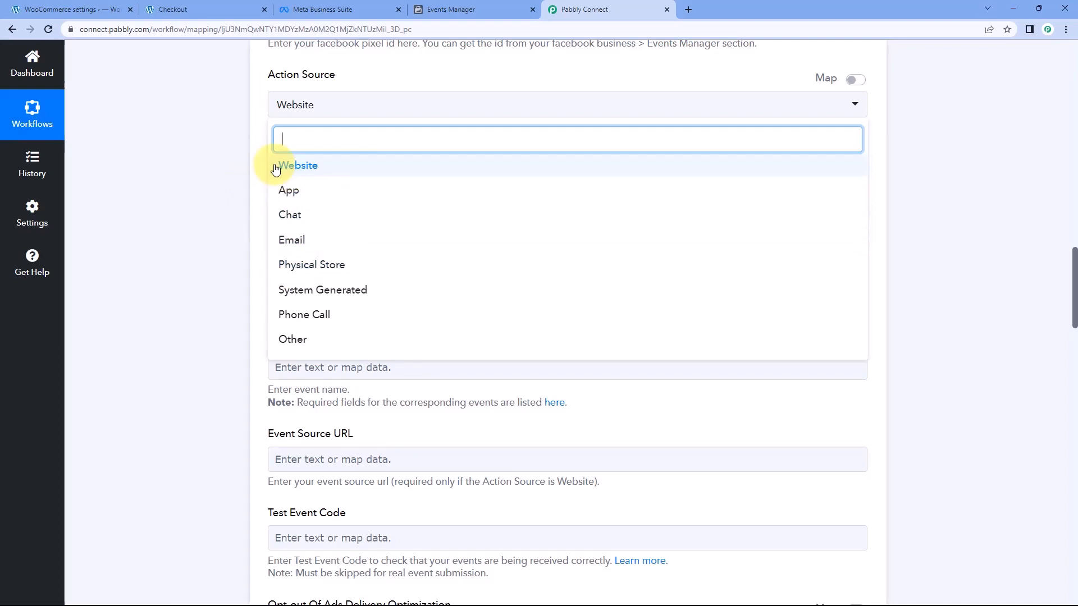
left_click(317, 163)
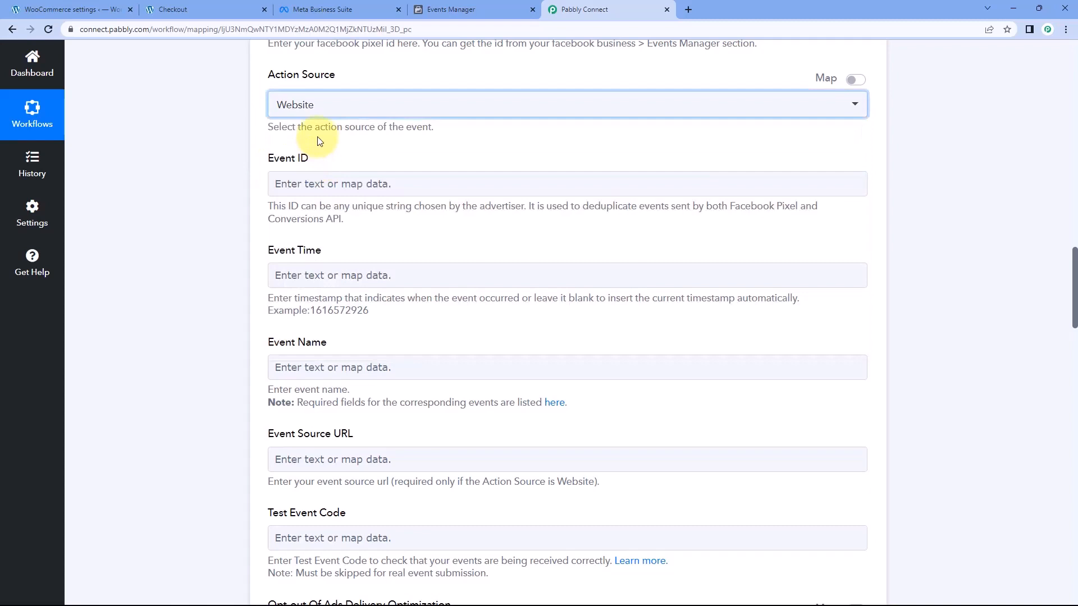
left_click(359, 154)
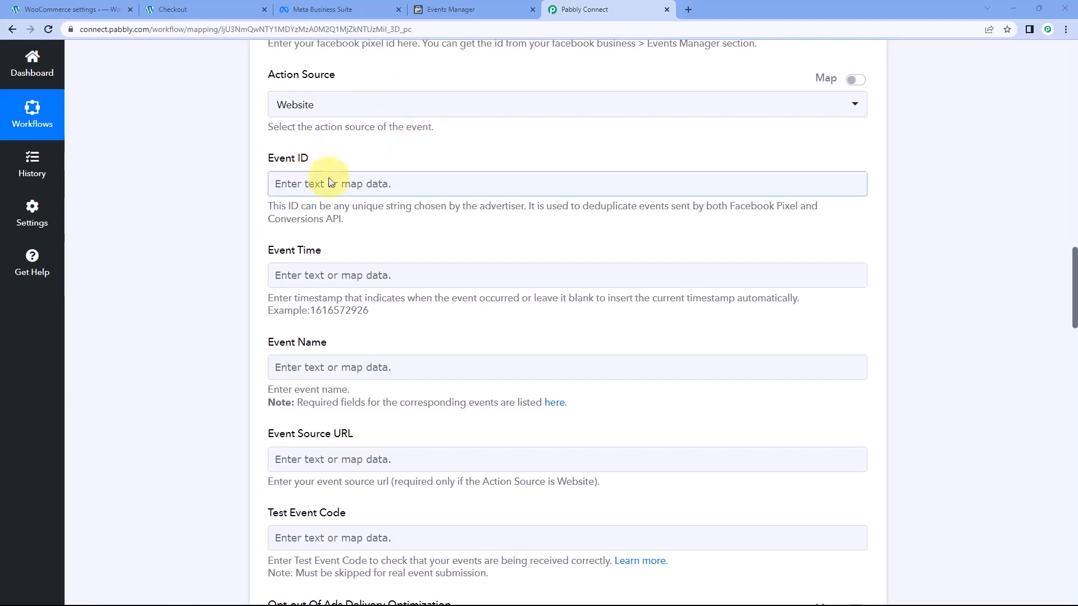
Examine the order's Id field in the captured WooCommerce response as the unique value for the event ID
scroll(449, 168, "up", 6)
scroll(497, 215, "up", 10)
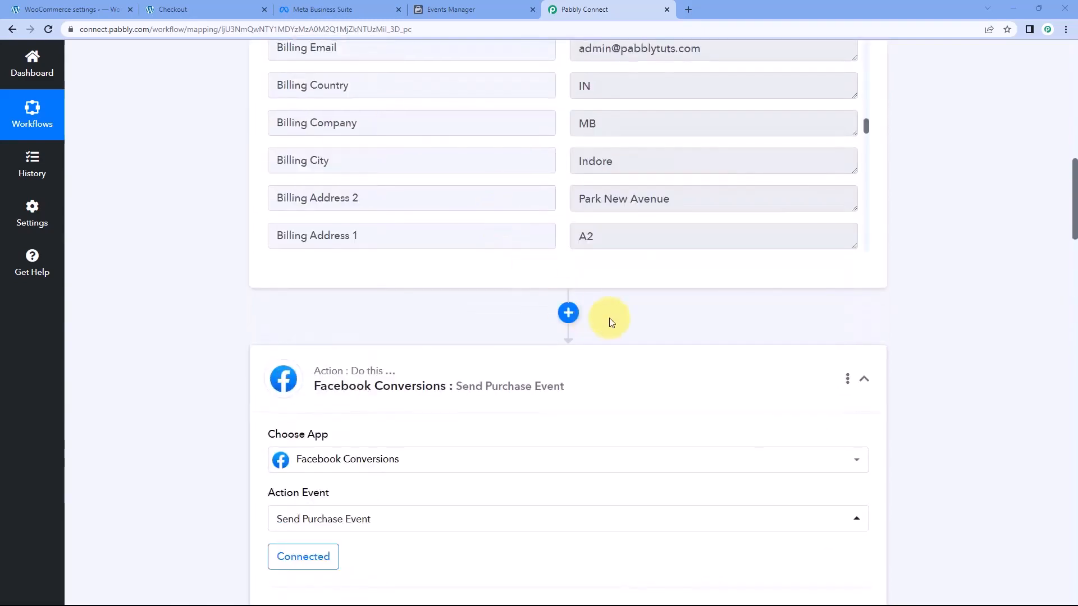
scroll(559, 301, "up", 8)
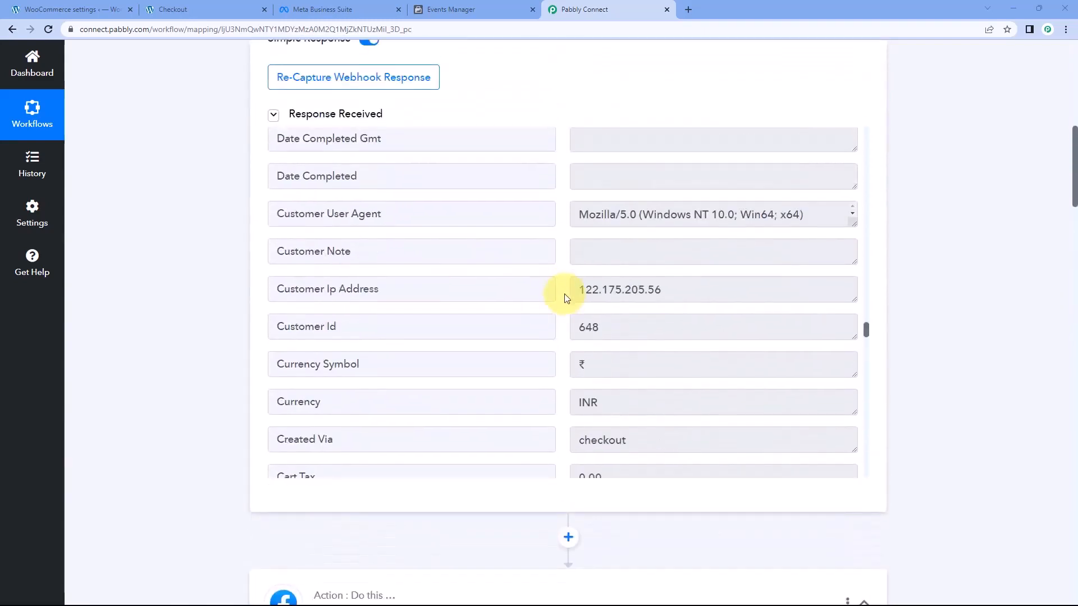
scroll(565, 297, "up", 4)
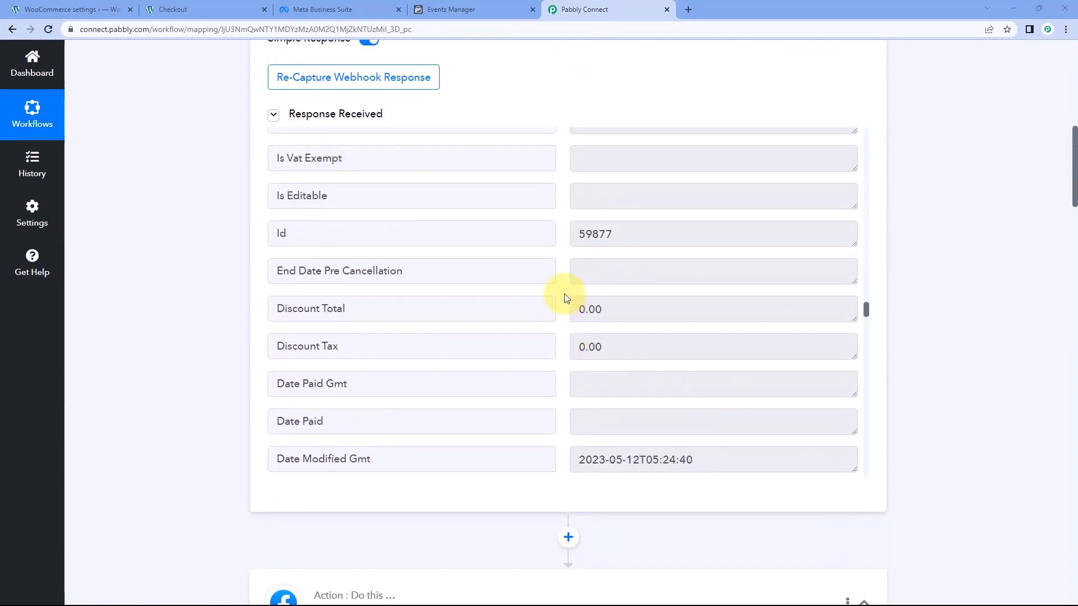
mouse_move(632, 306)
left_mouse_down()
mouse_move(567, 305)
mouse_move(612, 307)
left_mouse_up()
left_click(563, 302)
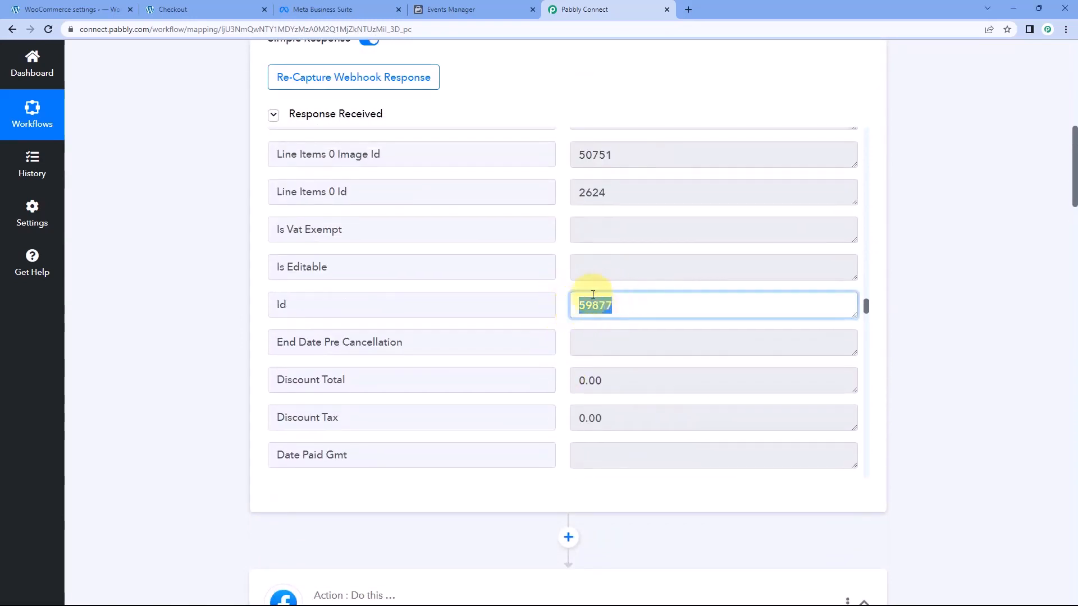
left_click(559, 292)
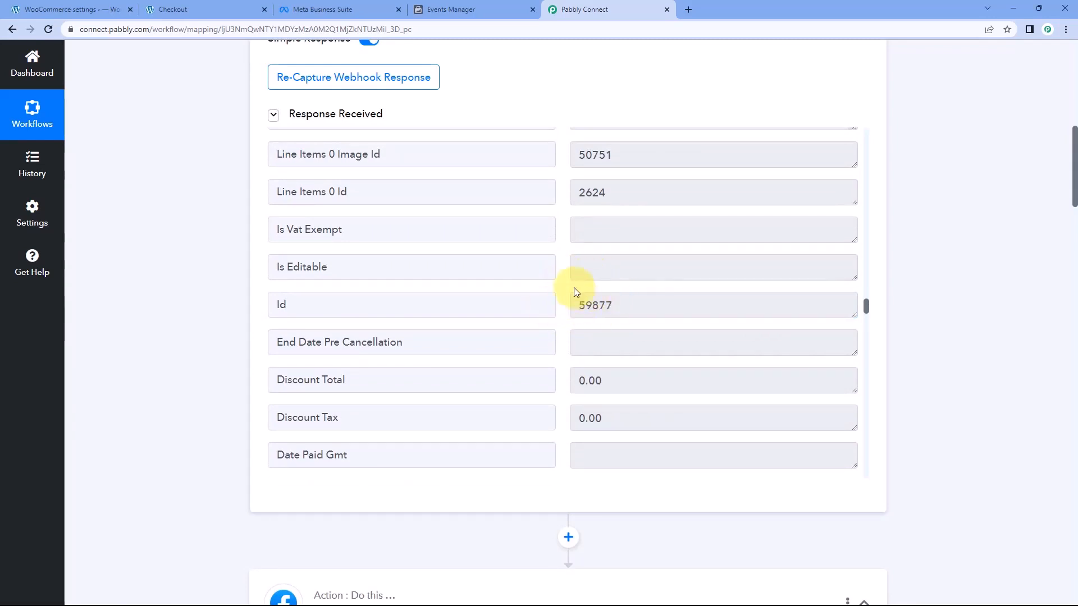
left_click_drag(619, 305, 566, 306)
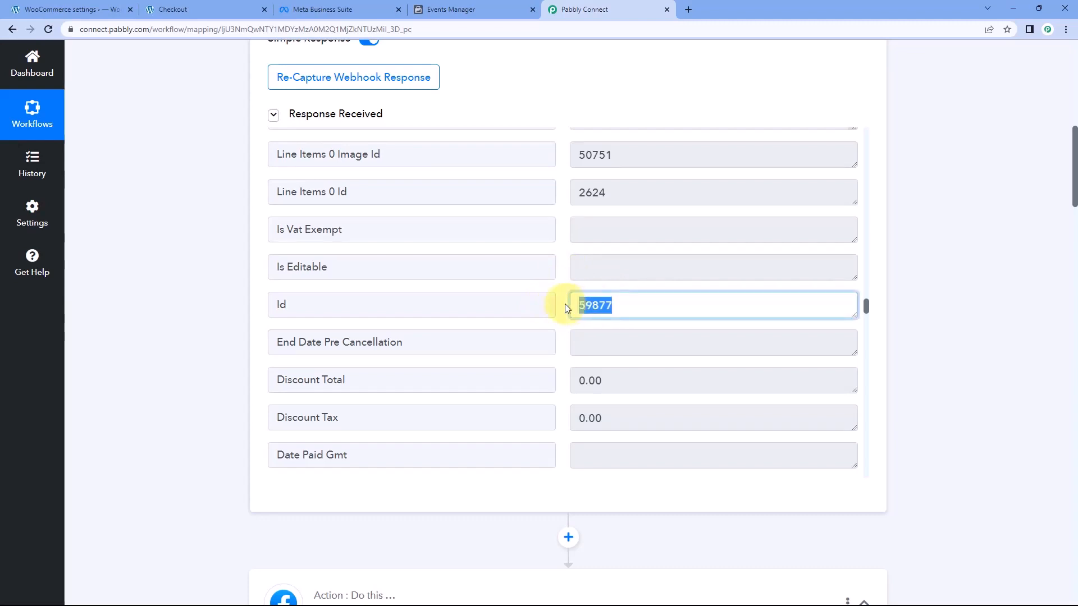
left_click(562, 303)
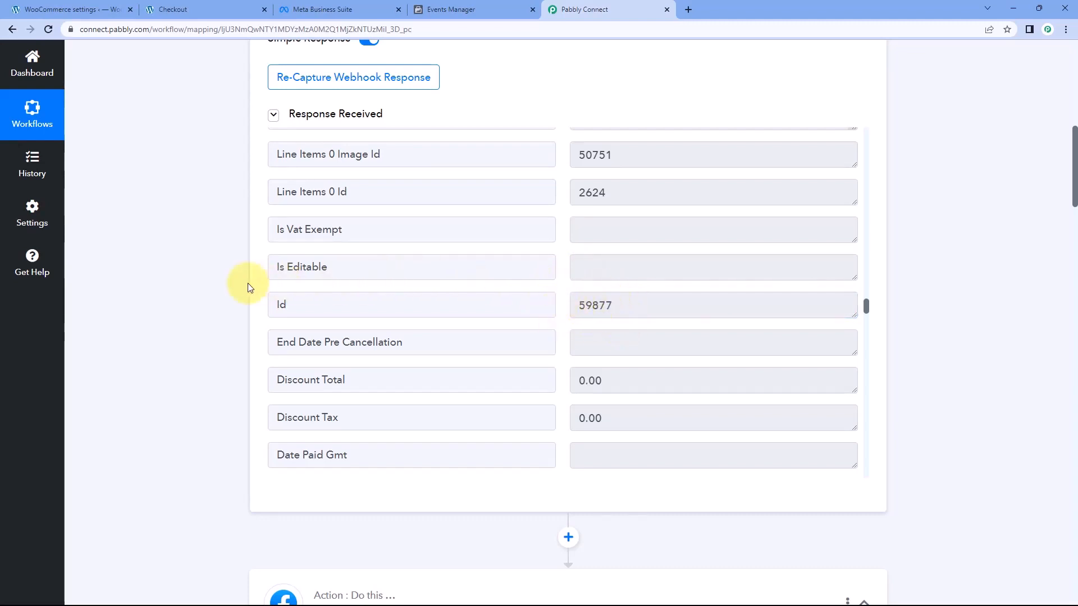
Map the order's own Id from the WooCommerce New Order Created response into the Event ID field, searching the data for "ID"
scroll(220, 285, "down", 2)
scroll(220, 285, "down", 12)
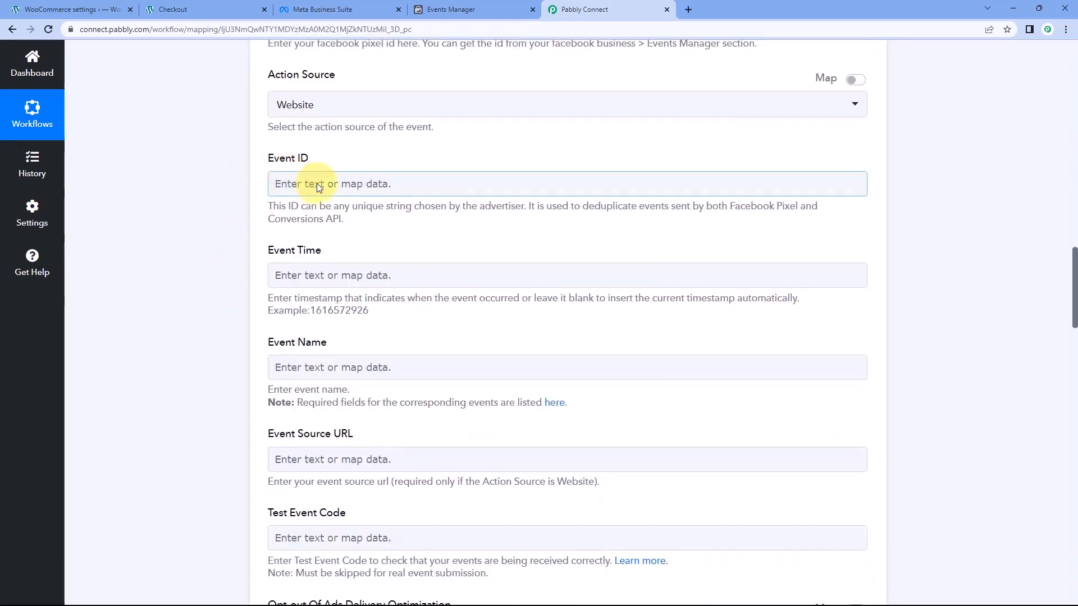
left_click(293, 183)
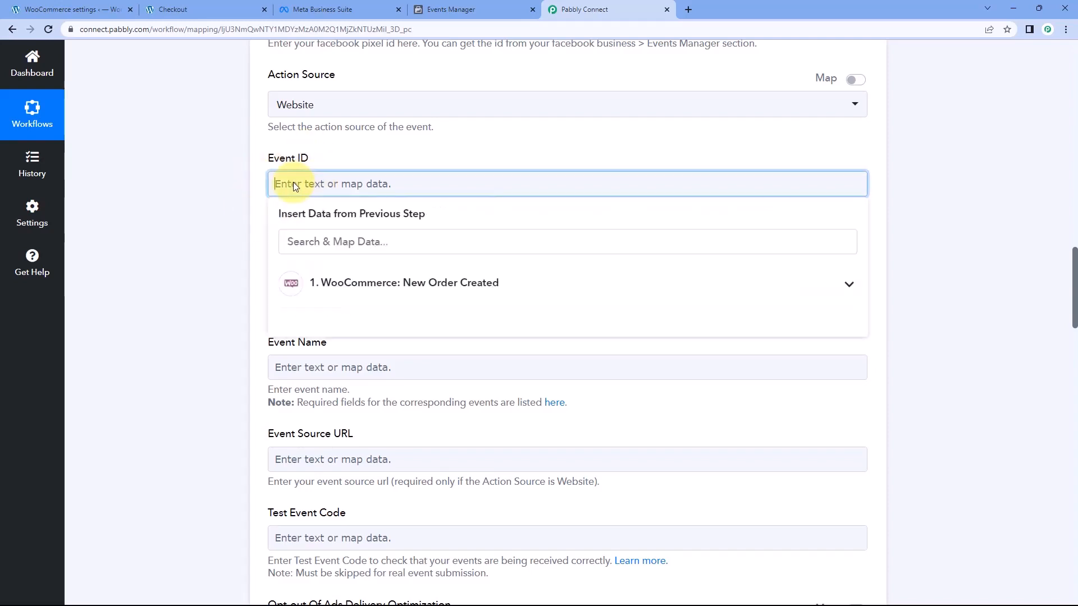
scroll(234, 191, "down", 1)
scroll(234, 192, "down", 1)
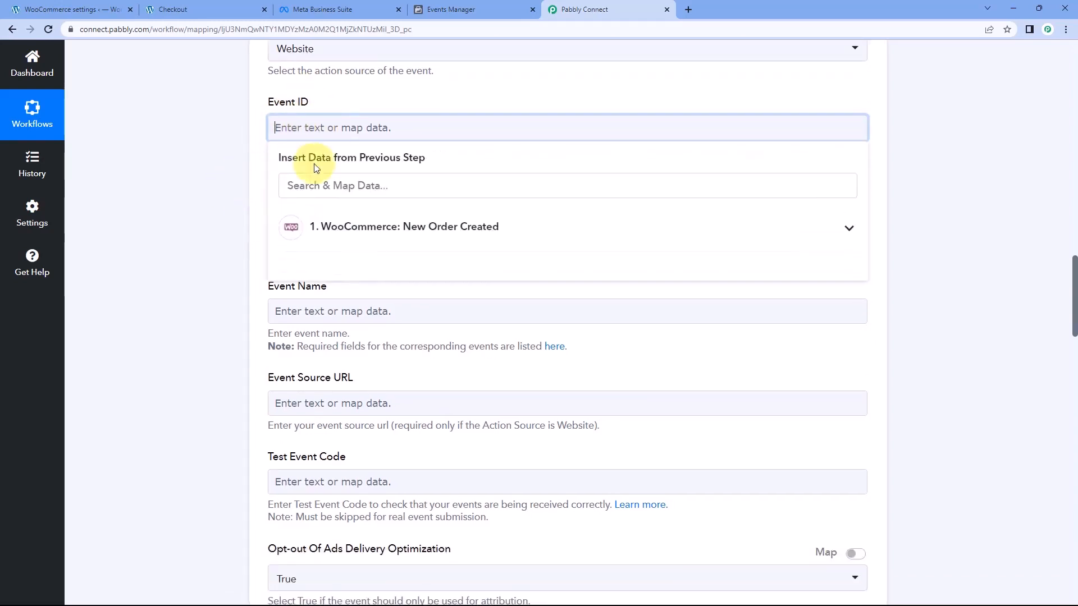
left_click(363, 232)
scroll(365, 280, "down", 5)
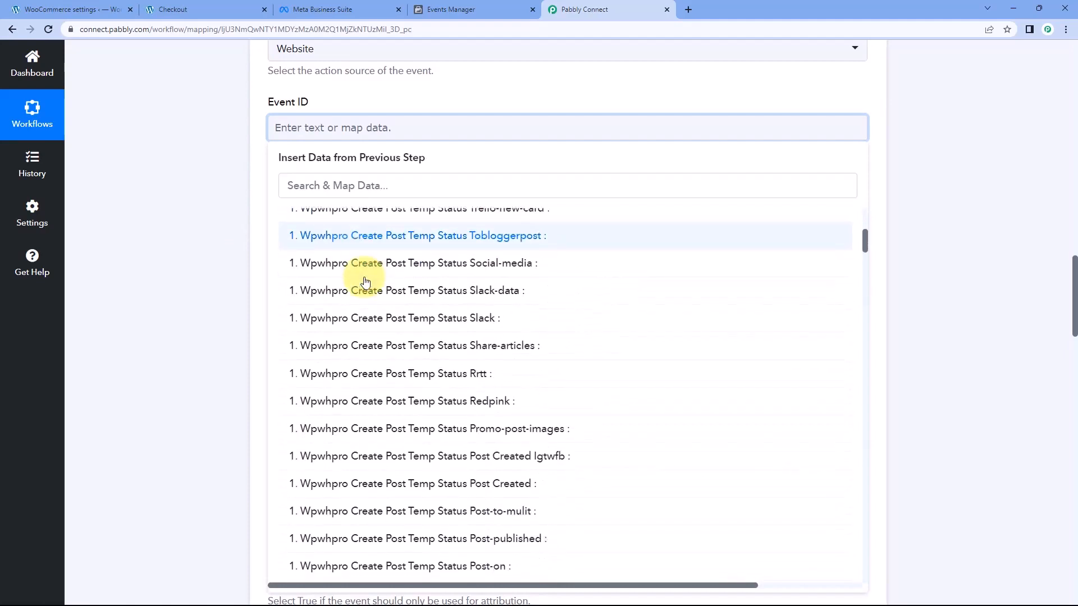
scroll(366, 281, "down", 15)
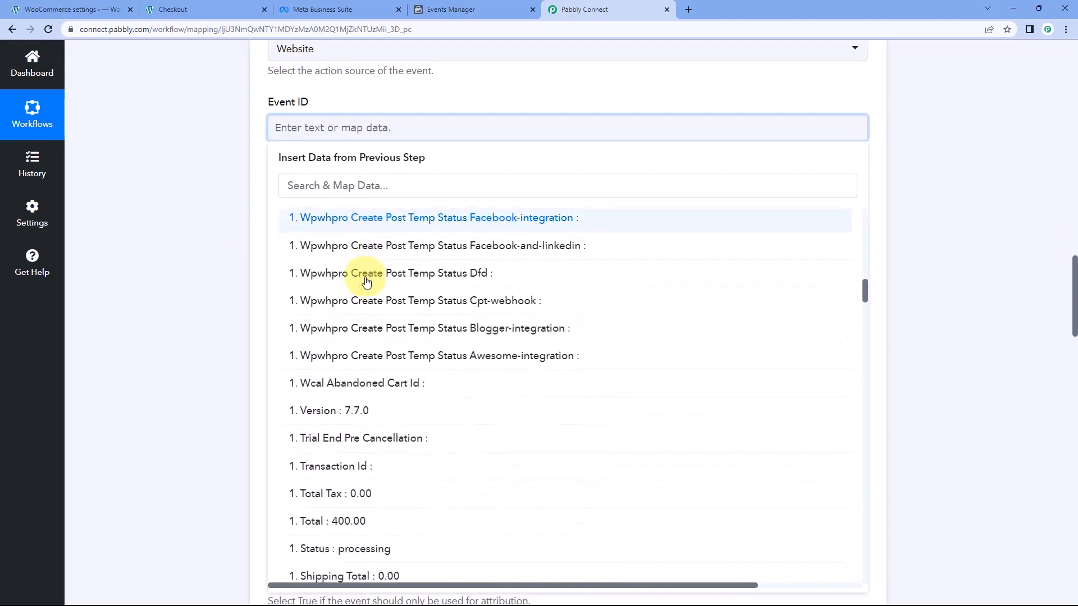
scroll(366, 281, "down", 5)
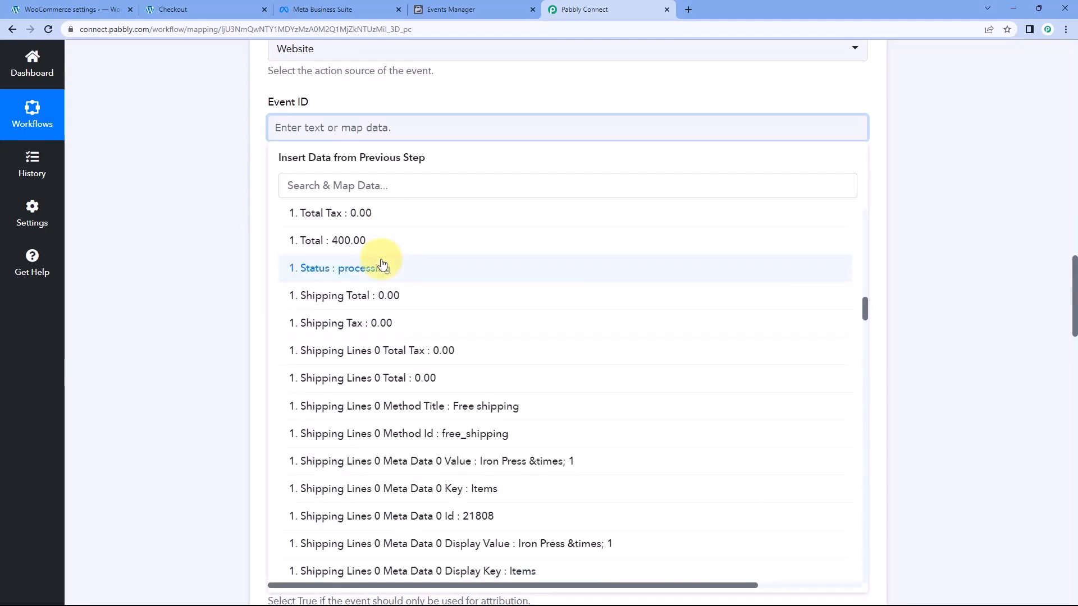
scroll(382, 264, "down", 7)
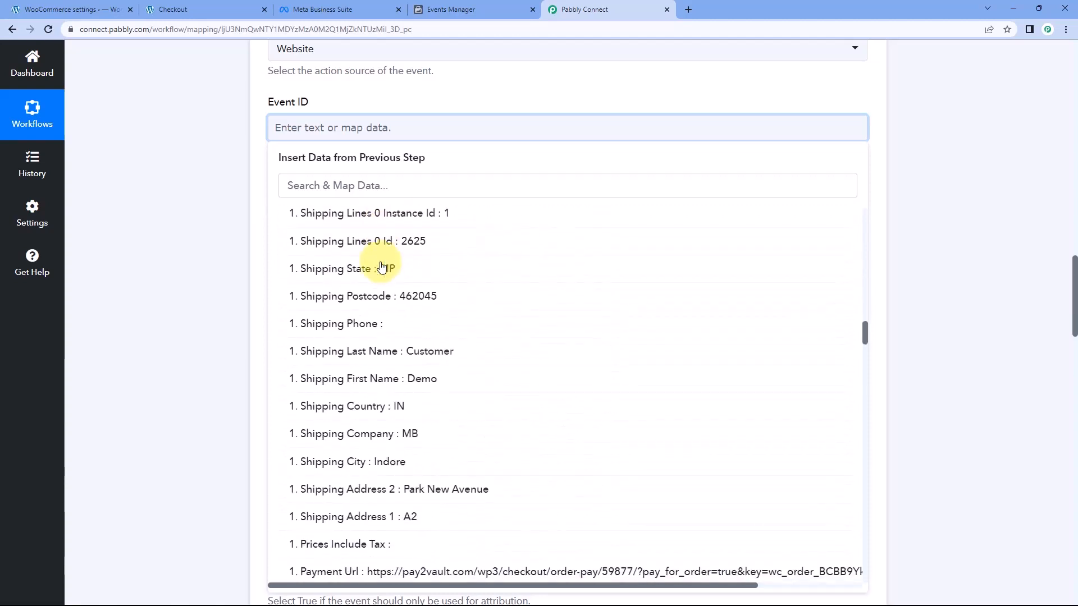
scroll(381, 266, "down", 10)
left_click(359, 185)
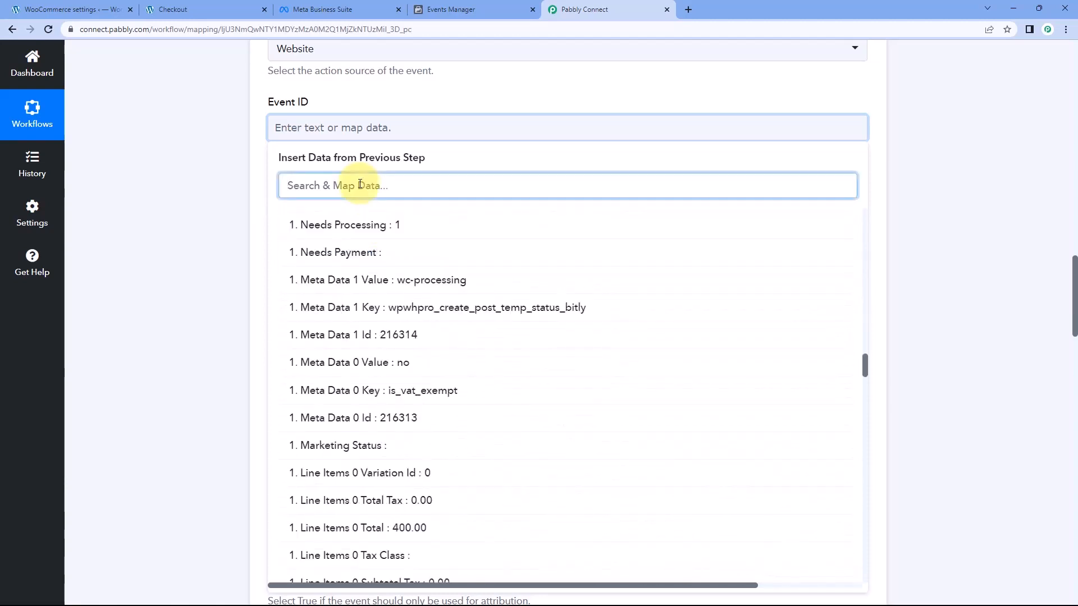
type("ID")
scroll(397, 325, "down", 4)
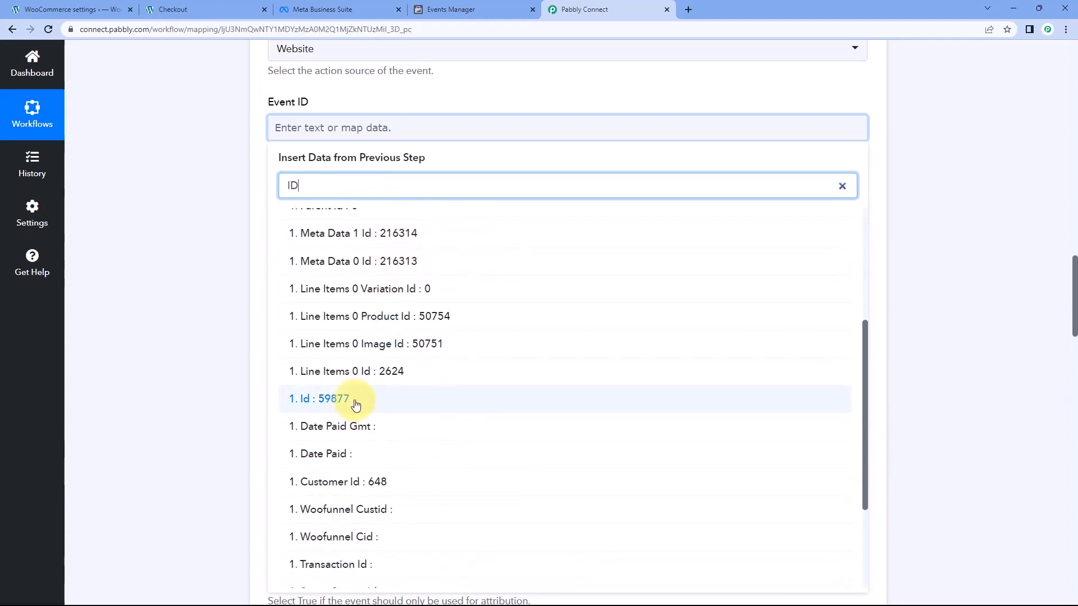
left_click(356, 404)
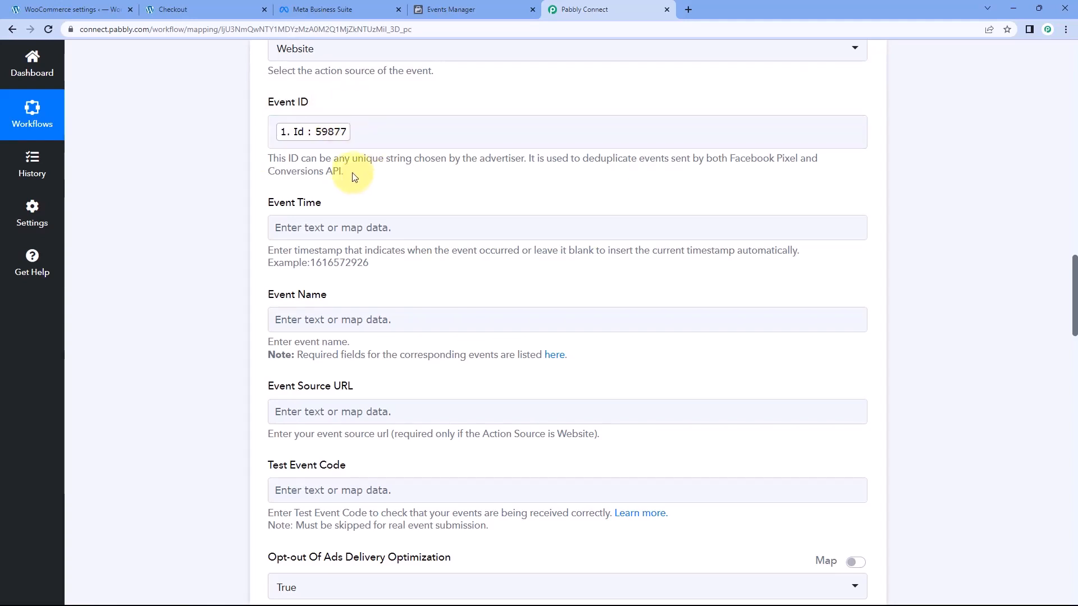
Compare the Date Created value in the captured WooCommerce response with the example timestamp format given for the Event Time field
scroll(356, 176, "down", 1)
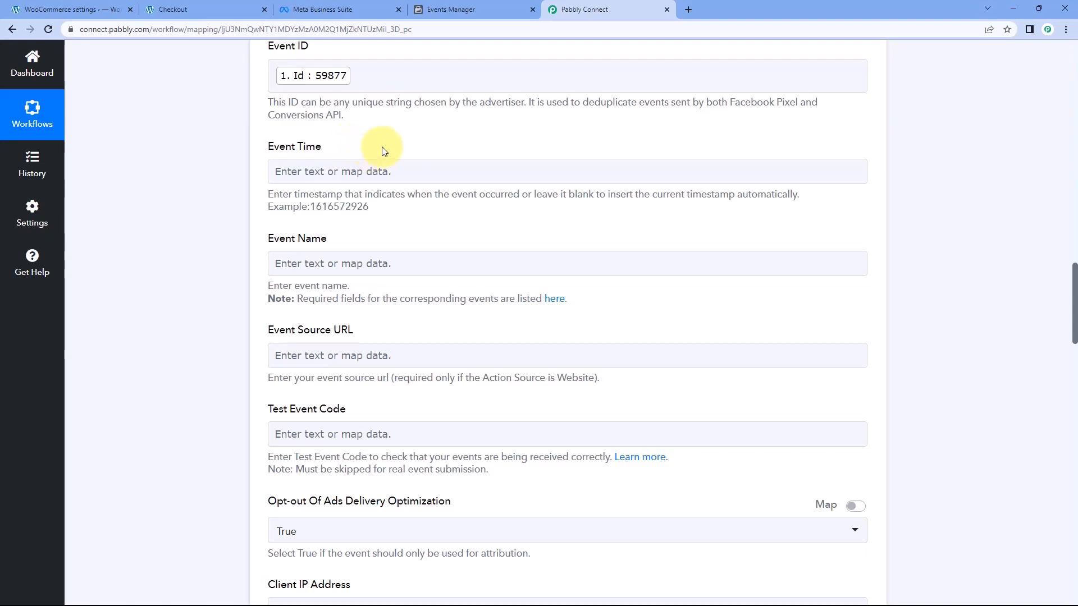
scroll(421, 153, "up", 10)
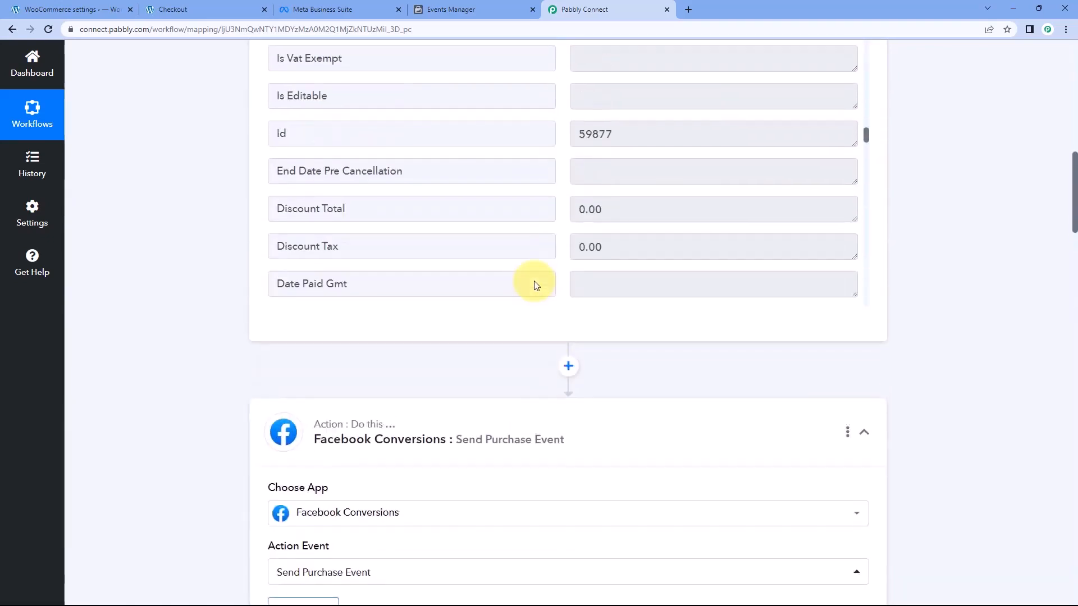
scroll(534, 286, "up", 10)
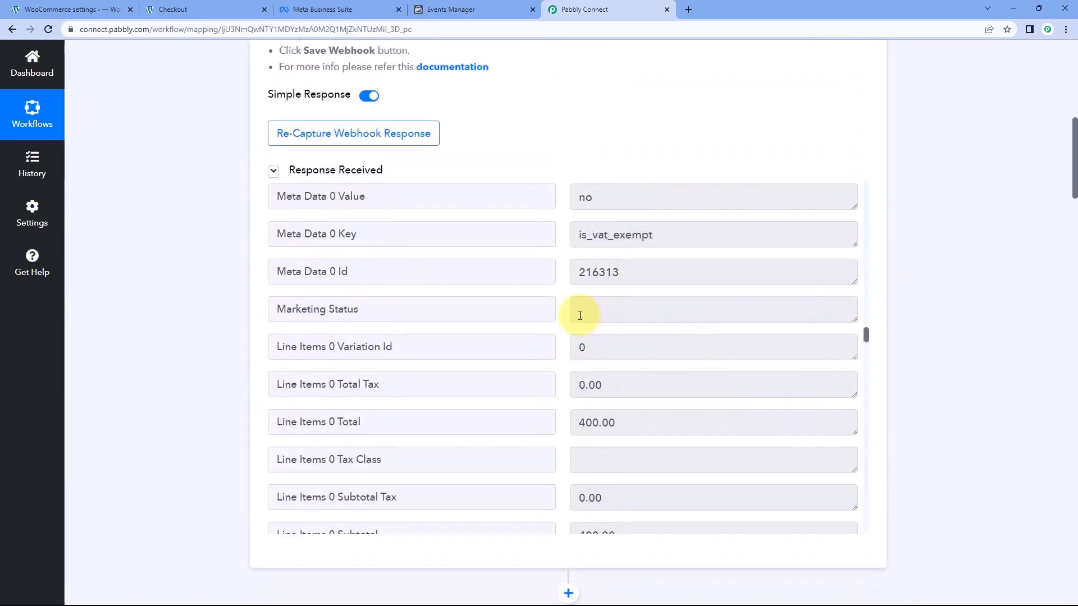
scroll(580, 315, "up", 15)
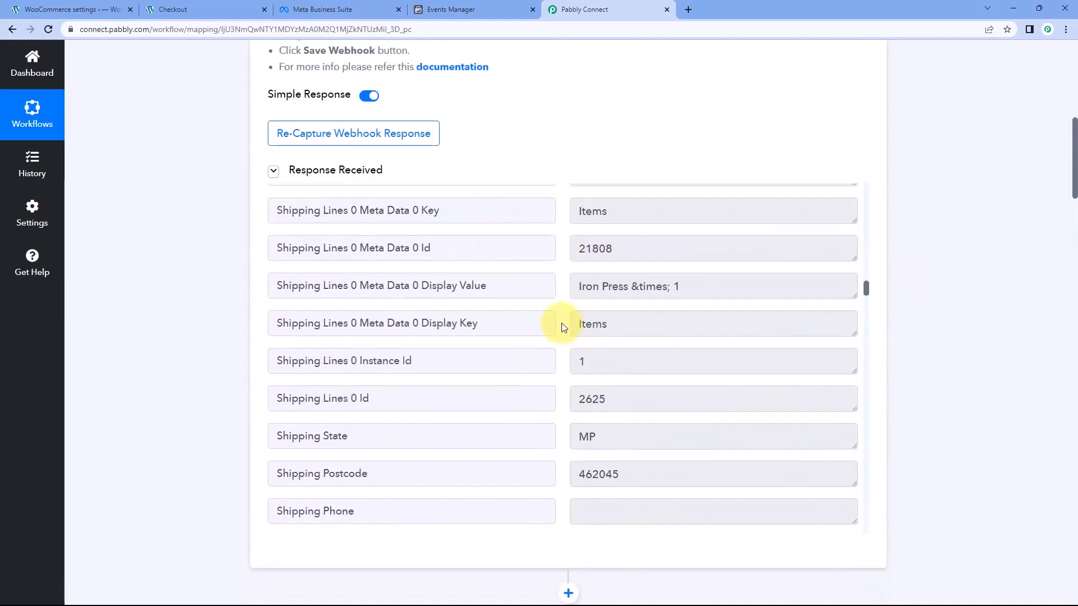
scroll(563, 328, "up", 15)
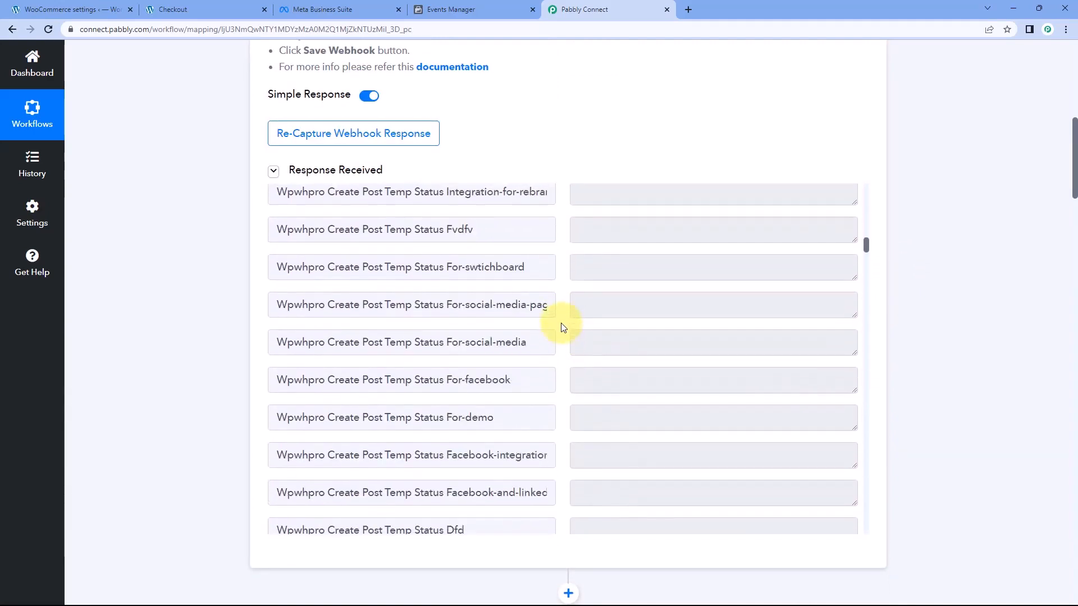
scroll(563, 328, "down", 20)
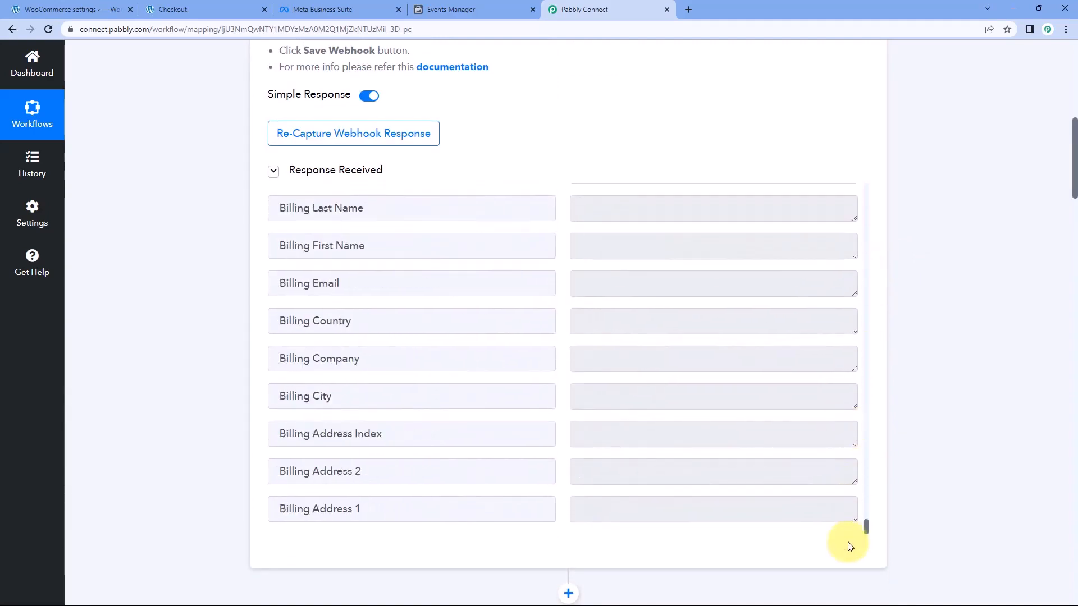
scroll(570, 423, "up", 15)
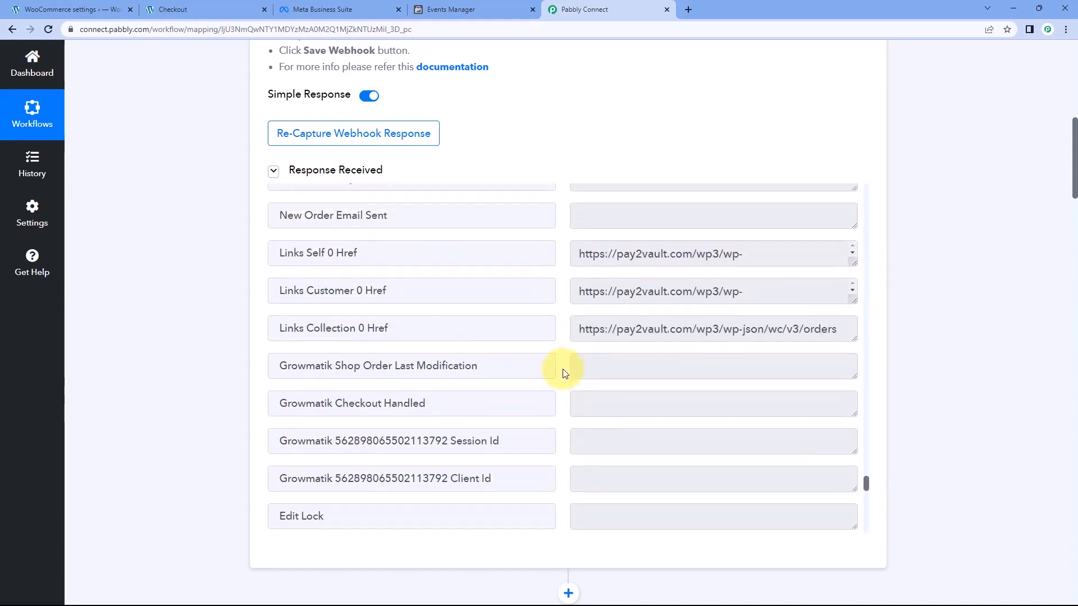
scroll(563, 373, "up", 15)
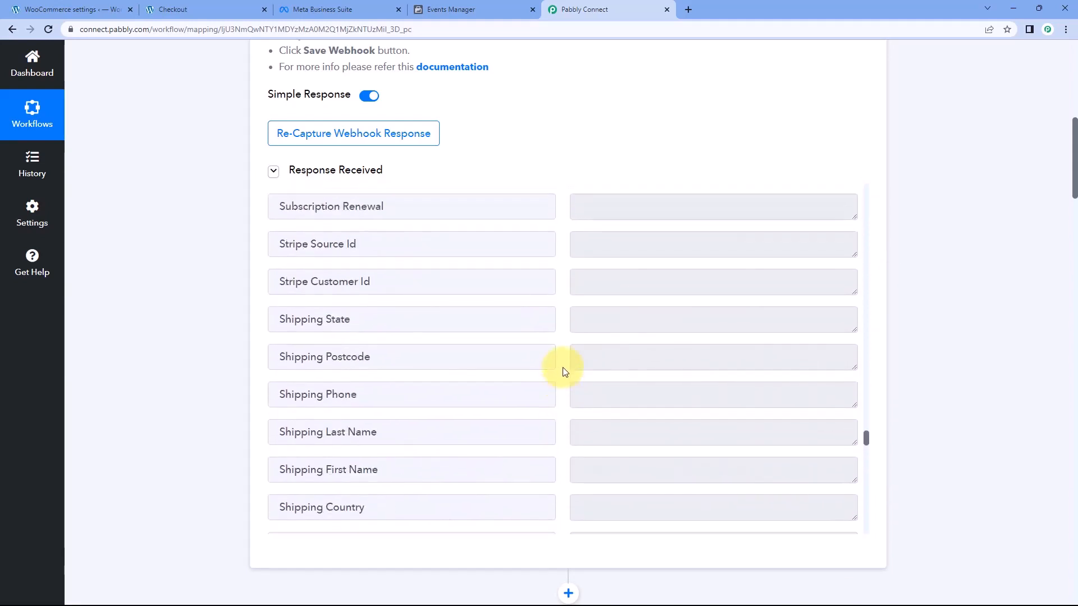
scroll(564, 371, "up", 10)
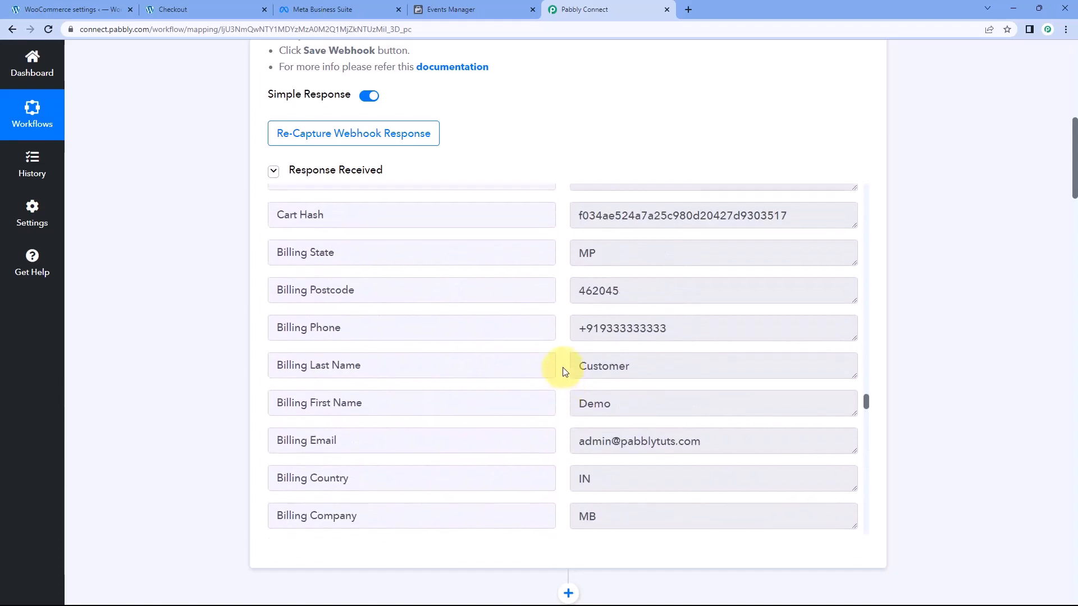
scroll(564, 372, "up", 10)
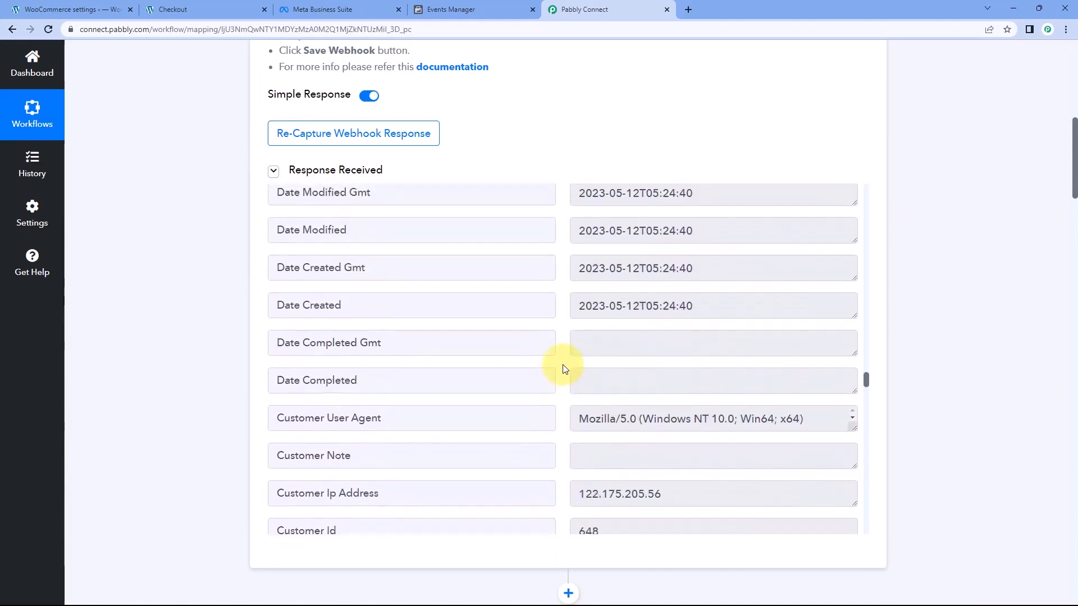
scroll(564, 369, "up", 1)
left_click_drag(696, 362, 558, 361)
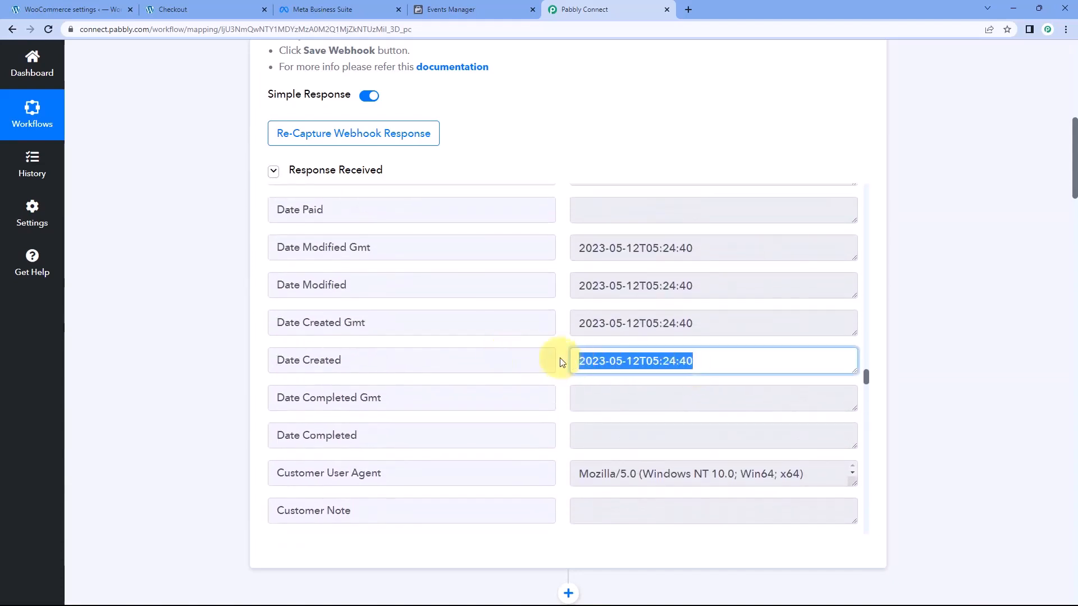
left_click(234, 331)
scroll(234, 331, "down", 13)
scroll(207, 335, "down", 4)
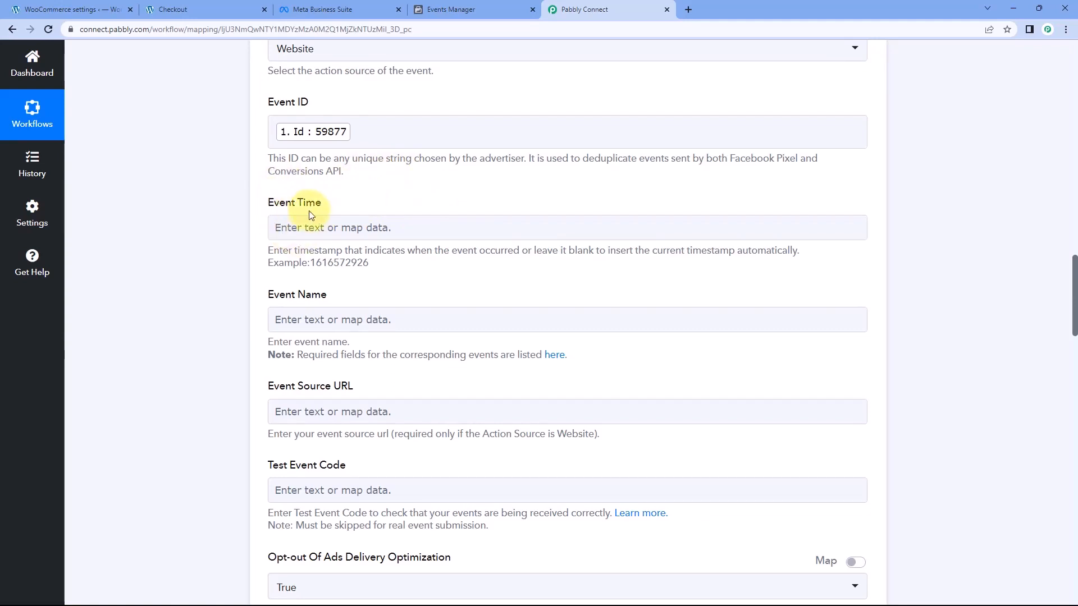
left_click_drag(375, 268, 318, 265)
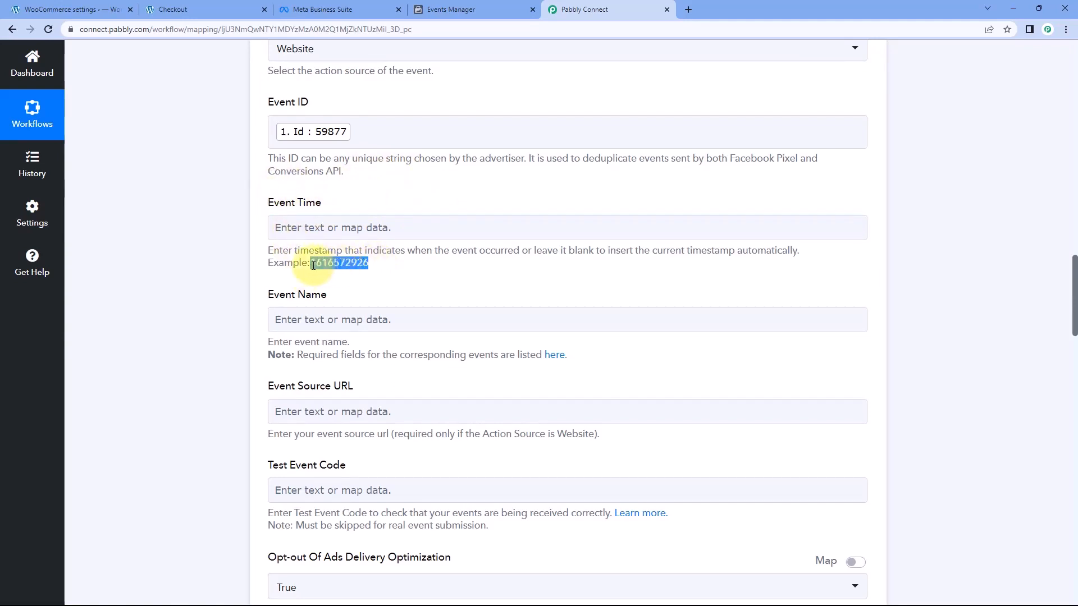
left_click(366, 204)
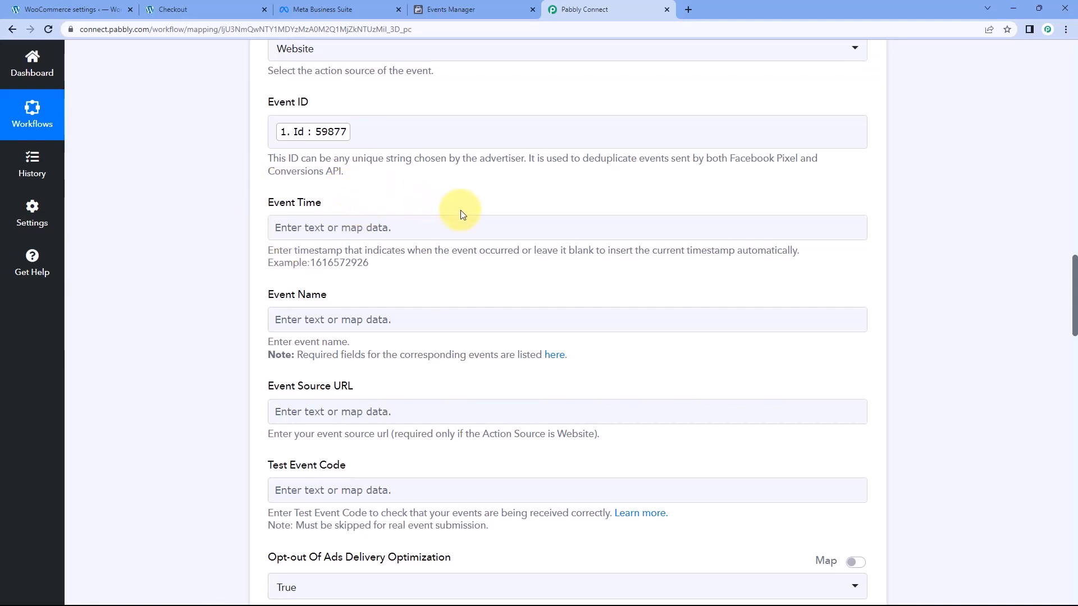
Open the standard events reference linked below the Event Name field and locate the Purchase event in its table
scroll(385, 199, "down", 2)
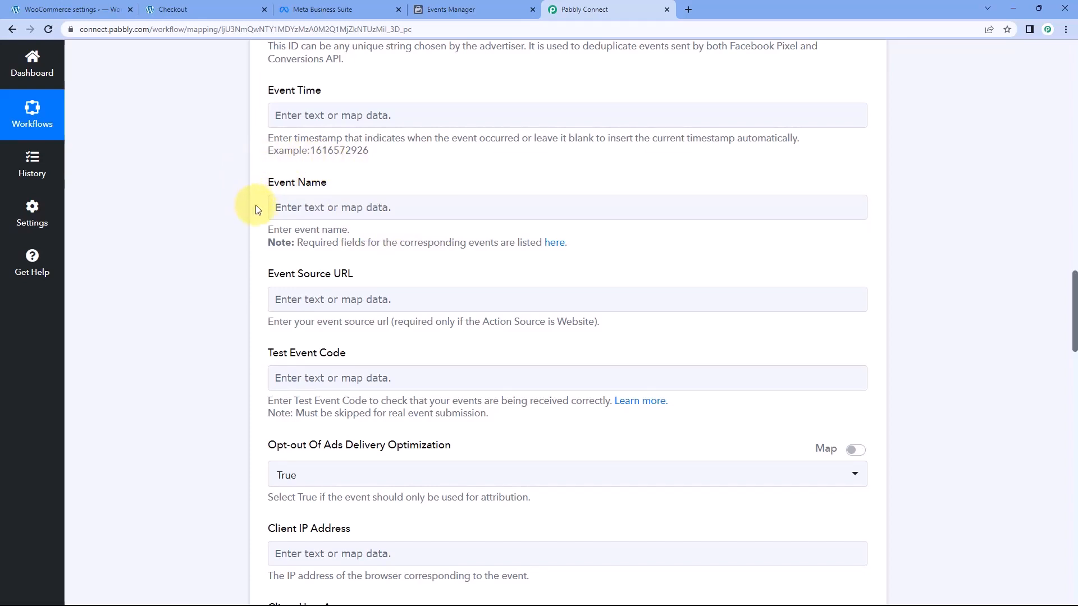
left_click(553, 245)
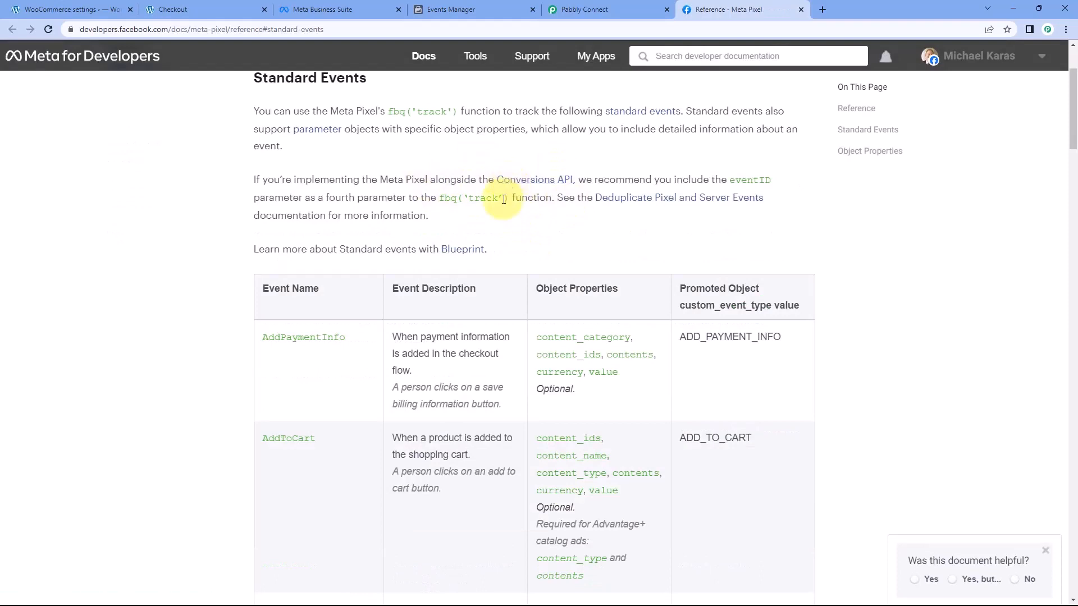
scroll(488, 220, "down", 1)
scroll(488, 219, "down", 2)
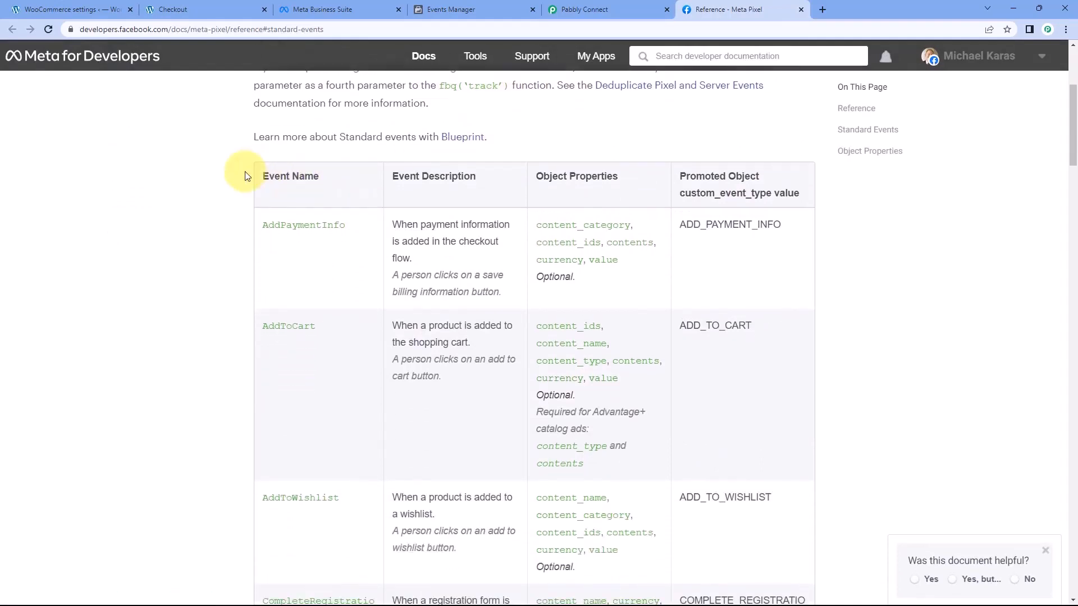
scroll(253, 171, "down", 6)
scroll(243, 177, "down", 6)
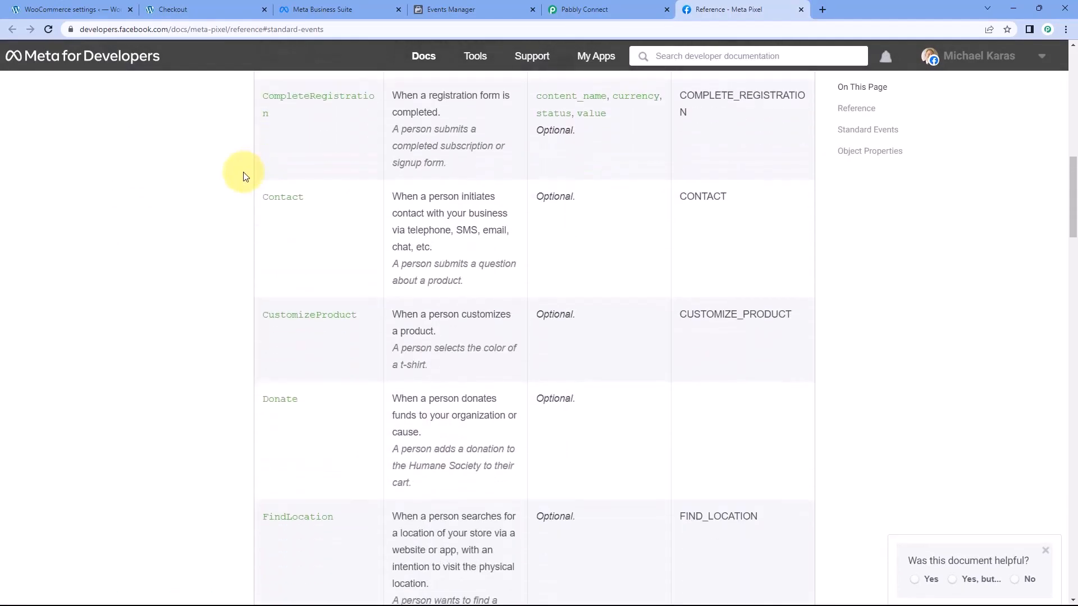
scroll(243, 177, "down", 7)
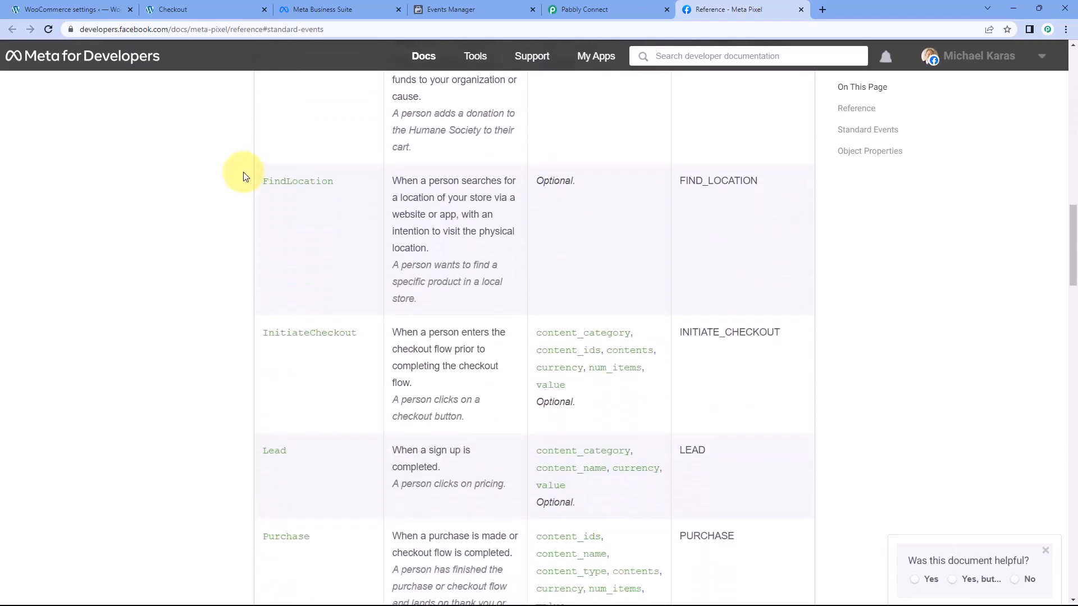
scroll(243, 176, "down", 3)
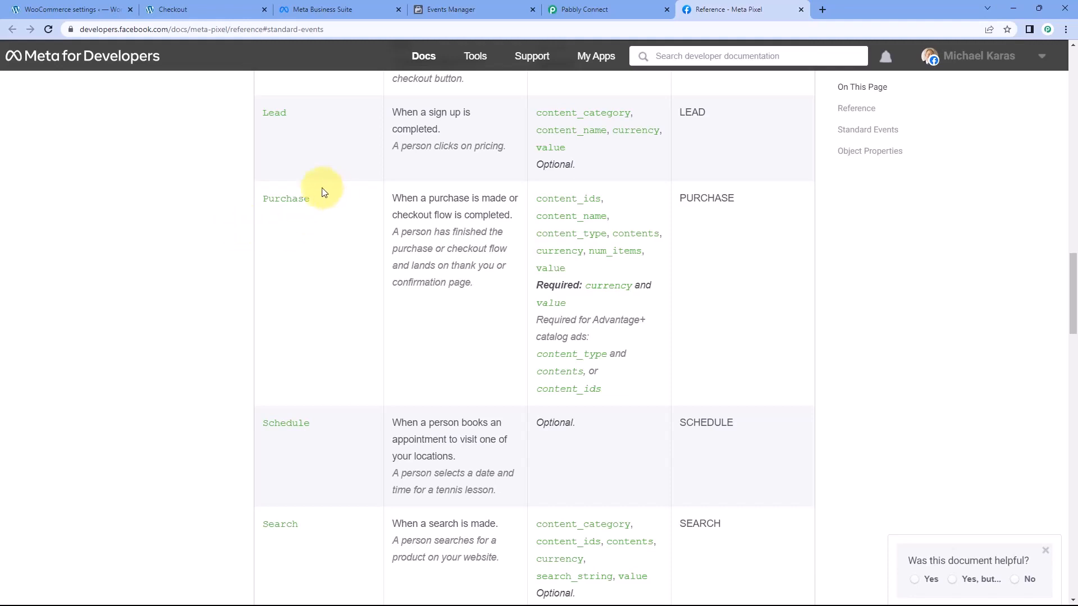
Copy the event name Purchase from the Meta Pixel reference and paste it into the Event Name field in Pabbly Connect
left_click_drag(308, 202, 264, 202)
key("ctrl+c")
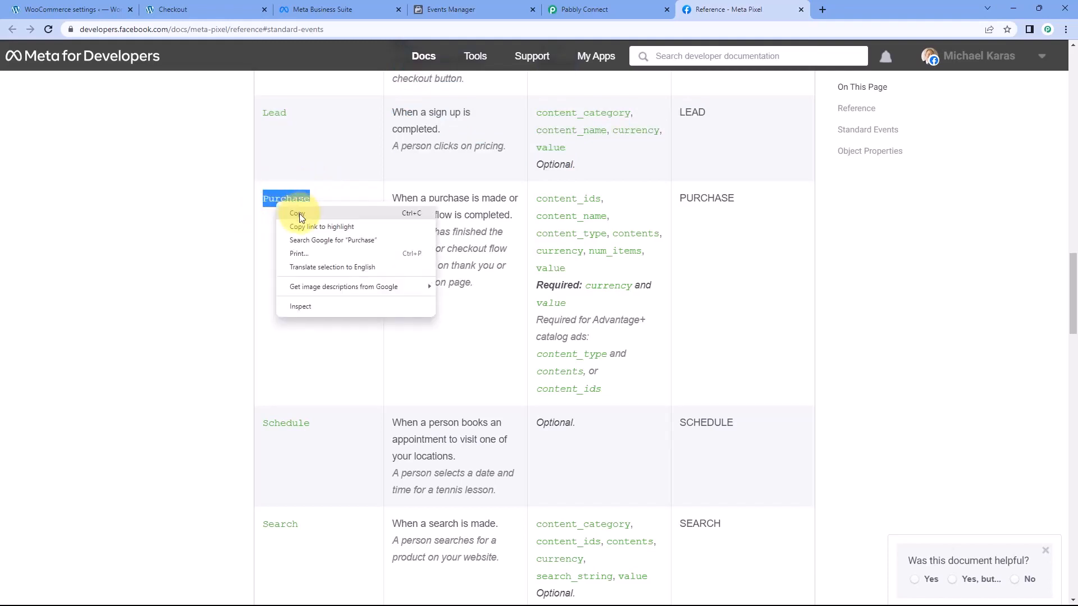
left_click(298, 213)
left_click(386, 130)
left_click(570, 11)
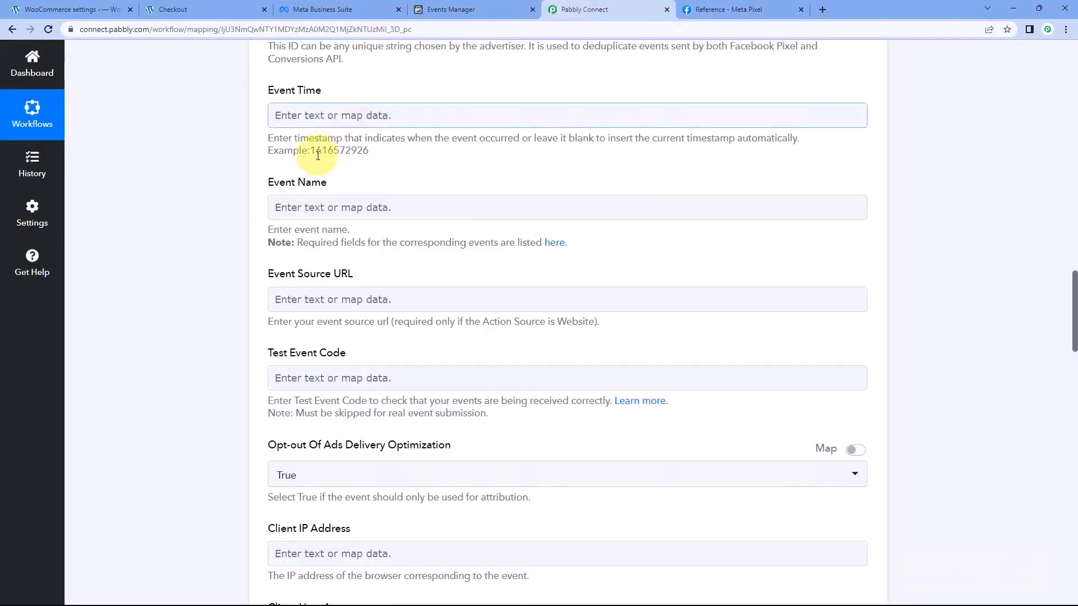
left_click(305, 207)
right_click(306, 206)
left_click(335, 293)
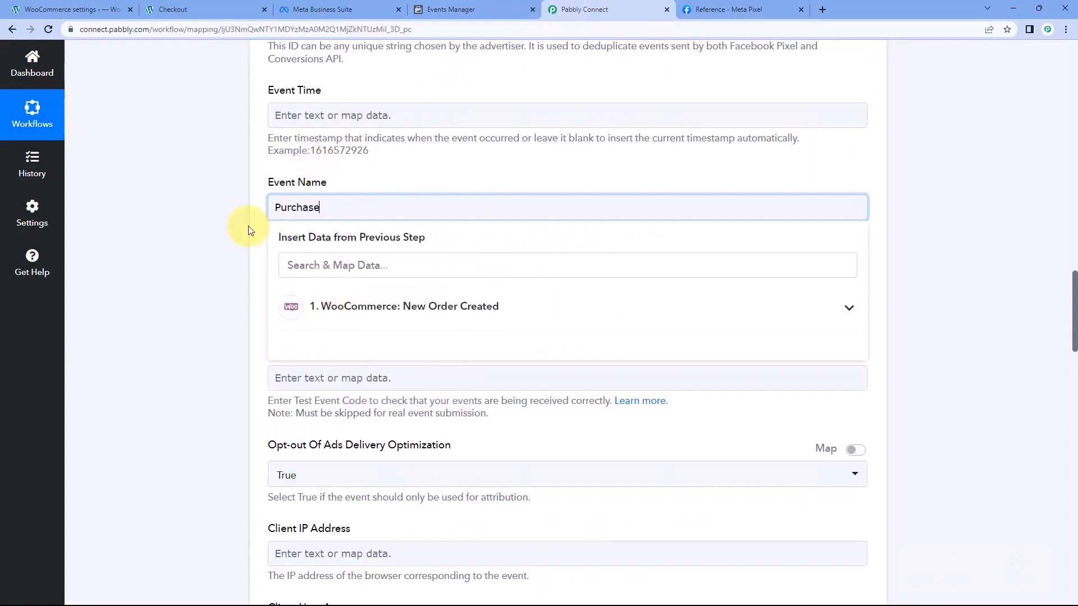
left_click(362, 169)
Review the other standard events in the Meta Pixel reference table, such as AddToCart and InitiateCheckout, and return to Pabbly Connect
left_click(695, 8)
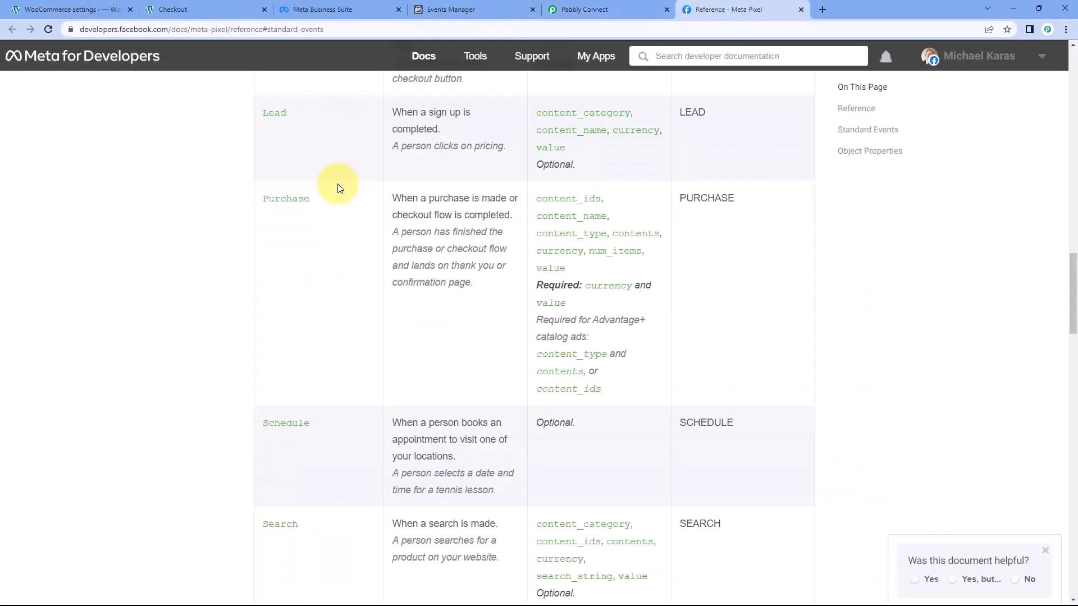
scroll(330, 217, "up", 10)
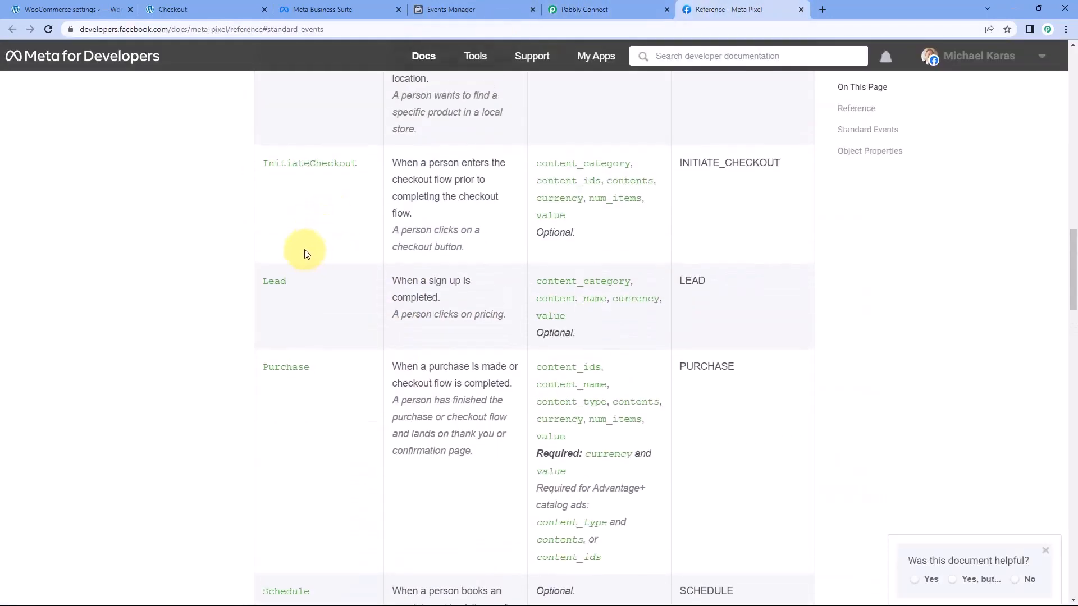
scroll(339, 236, "up", 8)
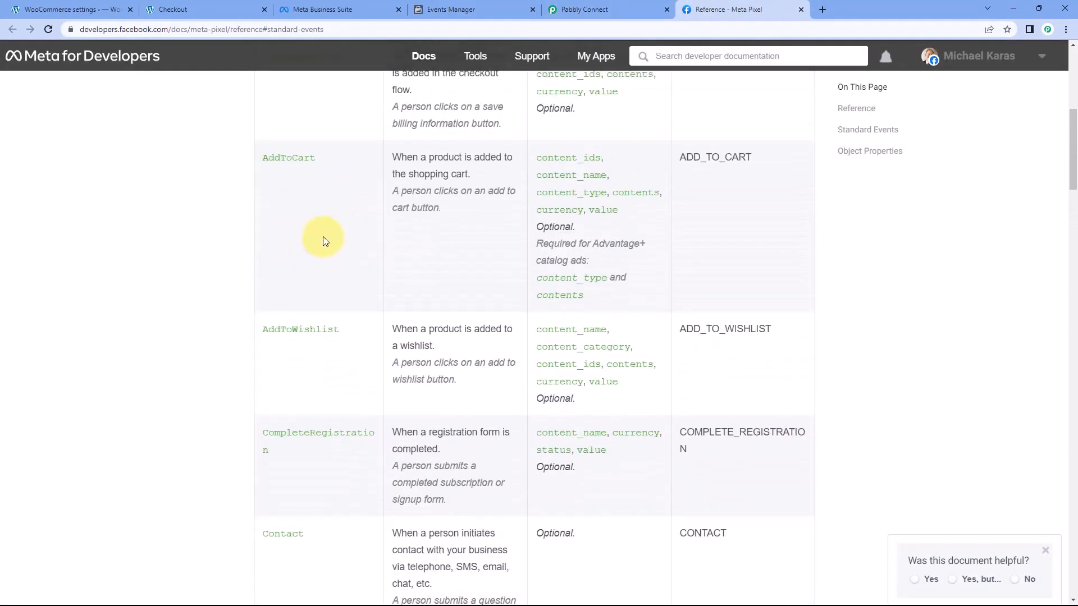
scroll(320, 239, "up", 1)
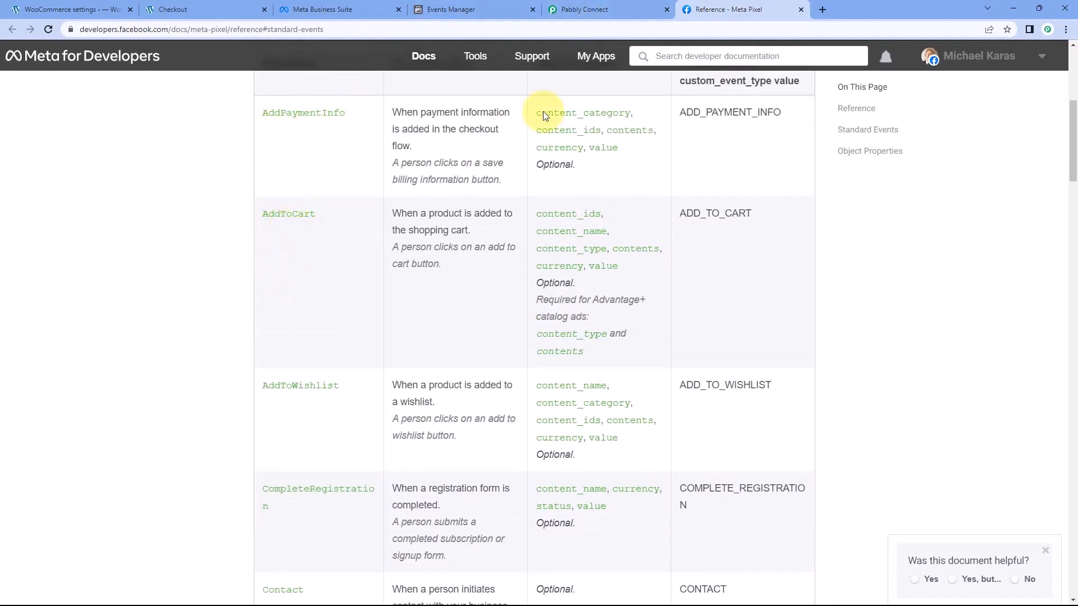
left_click(577, 9)
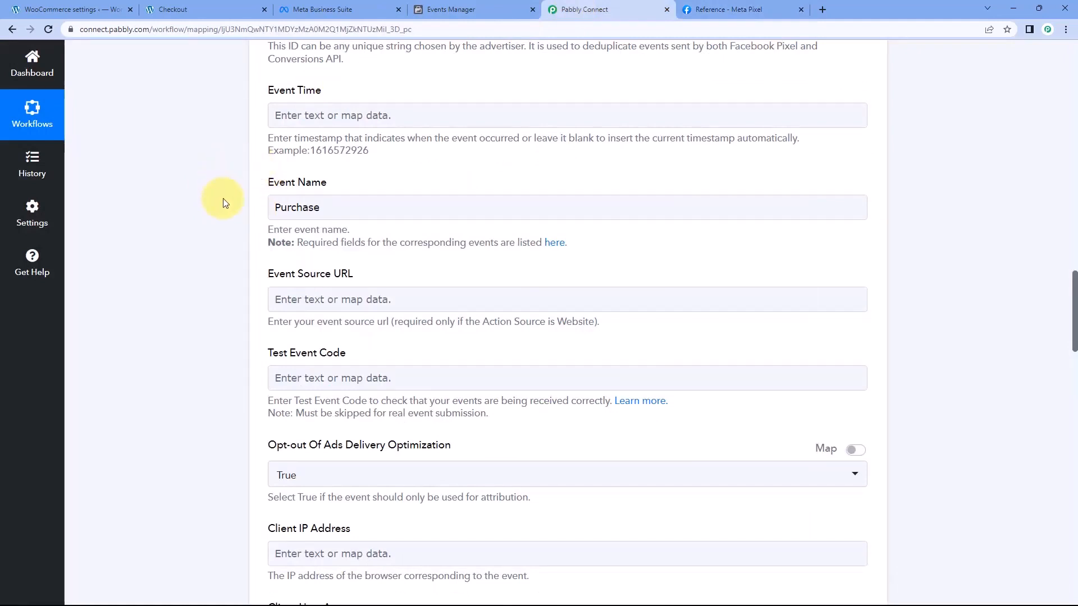
scroll(339, 185, "down", 2)
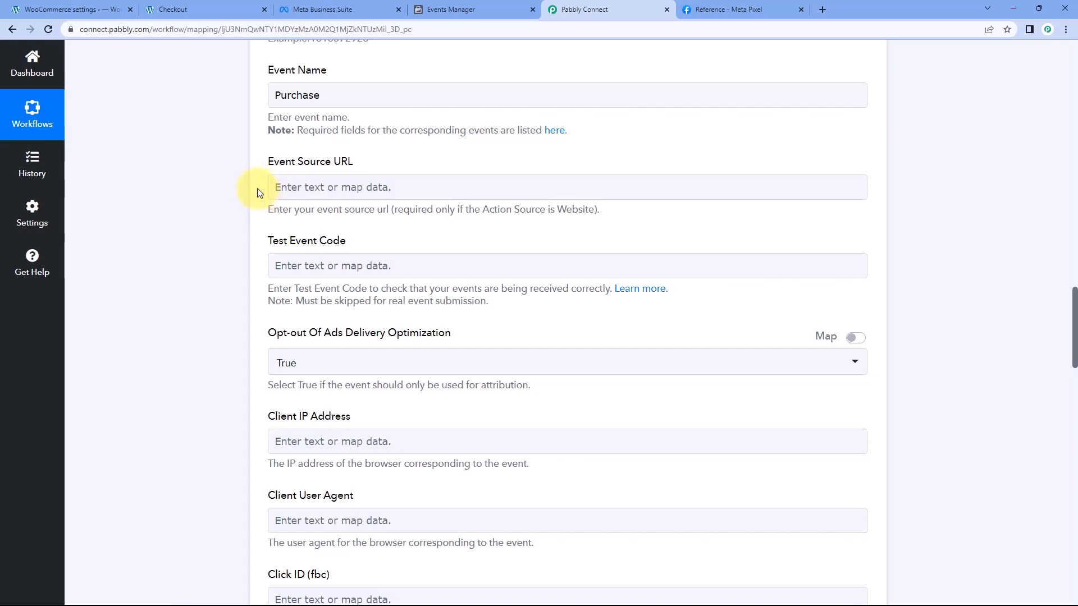
scroll(260, 193, "down", 1)
scroll(260, 193, "up", 6)
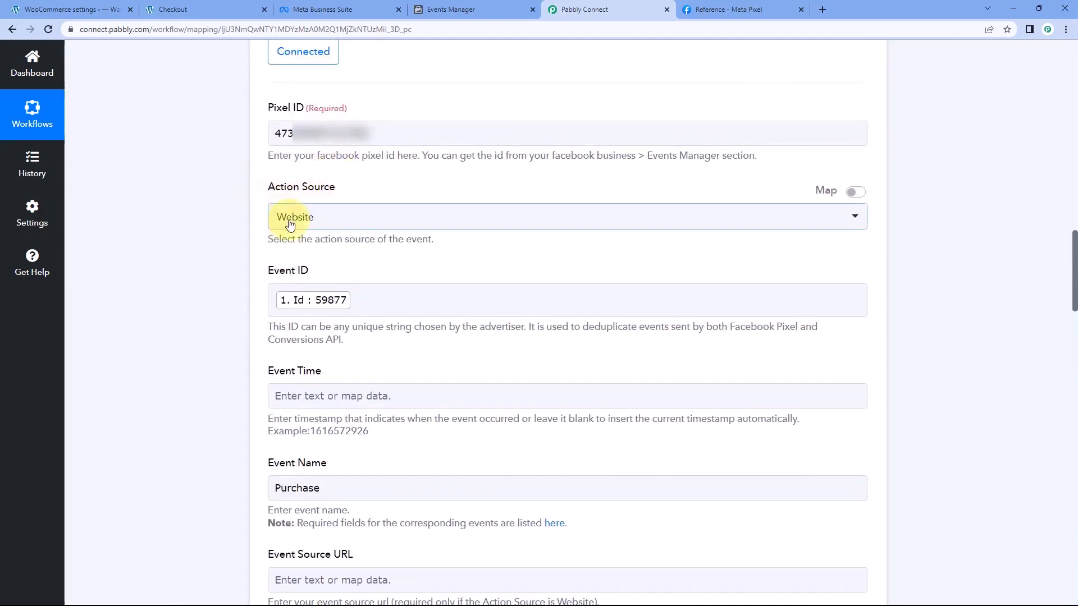
scroll(264, 236, "down", 8)
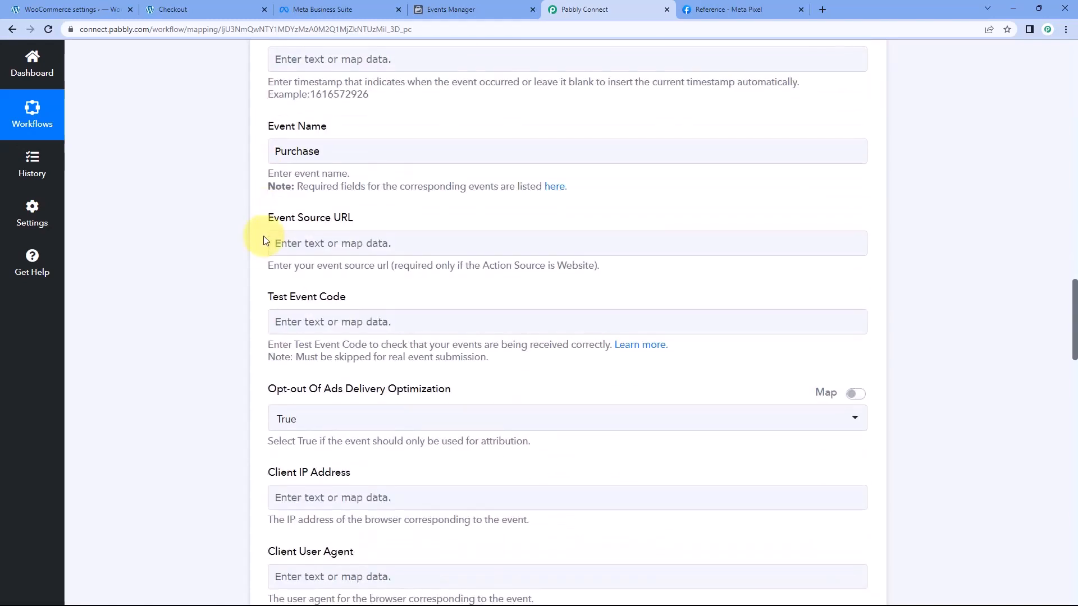
left_click(298, 137)
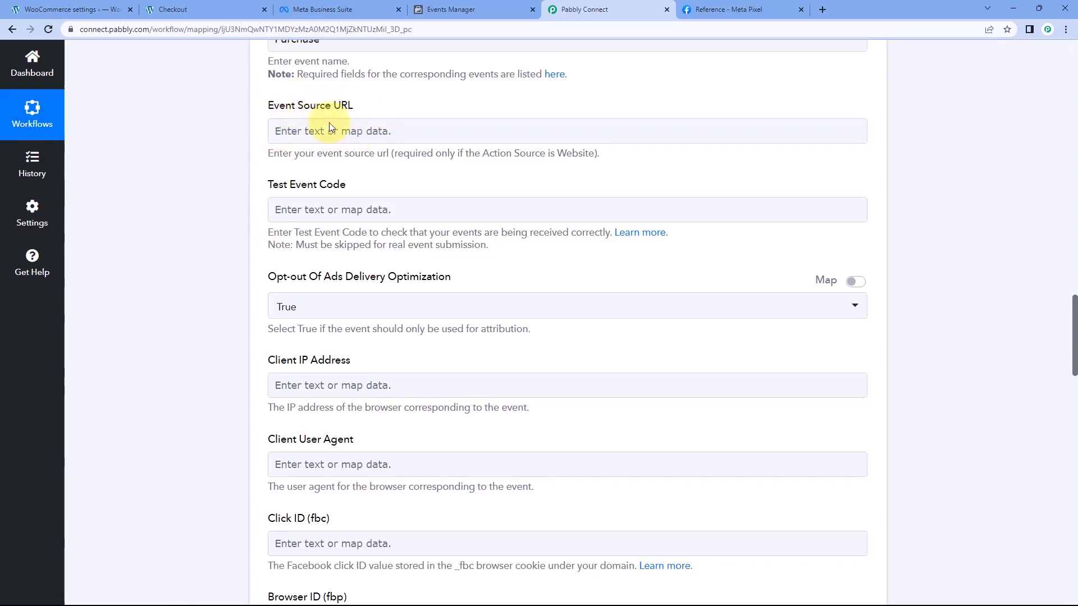
left_click(171, 9)
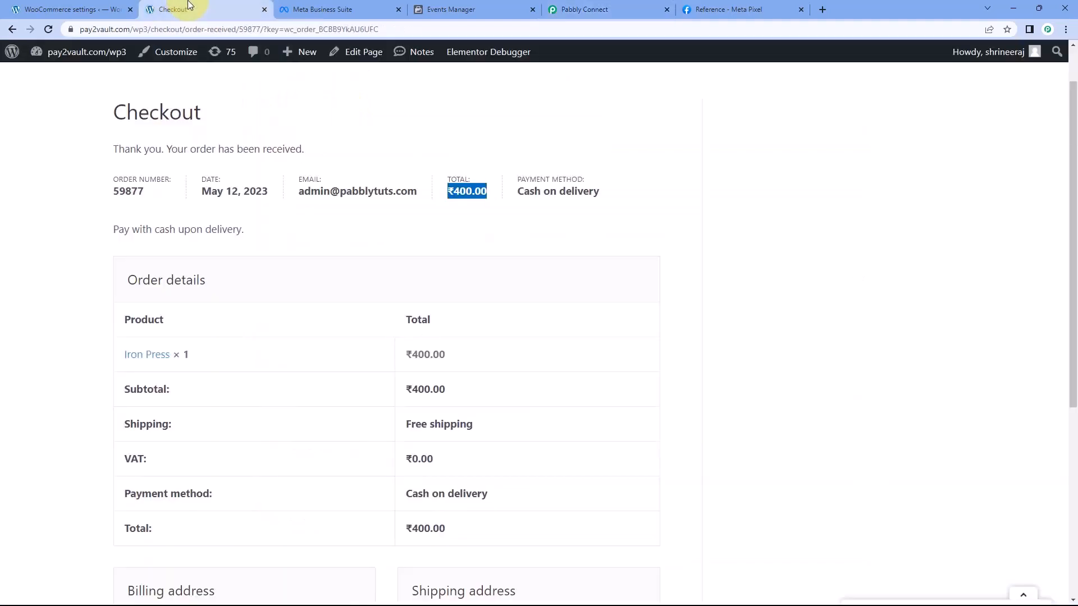
left_click_drag(149, 29, 80, 32)
key("ctrl+c")
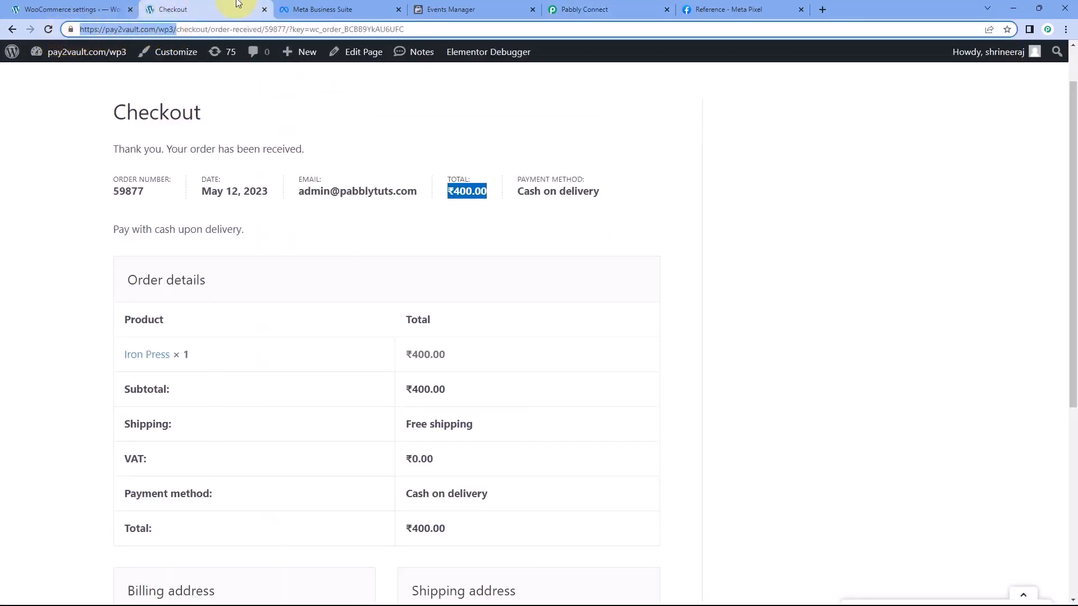
left_click(589, 9)
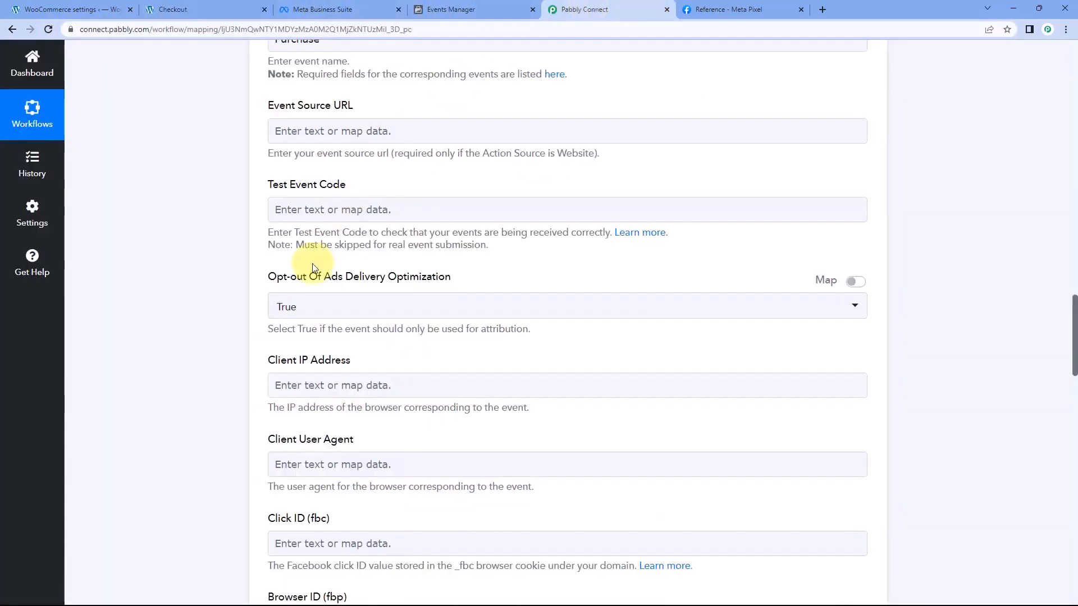
scroll(264, 280, "down", 6)
scroll(281, 191, "up", 2)
scroll(301, 145, "up", 3)
left_click(305, 135)
key("ctrl+v")
left_click(218, 136)
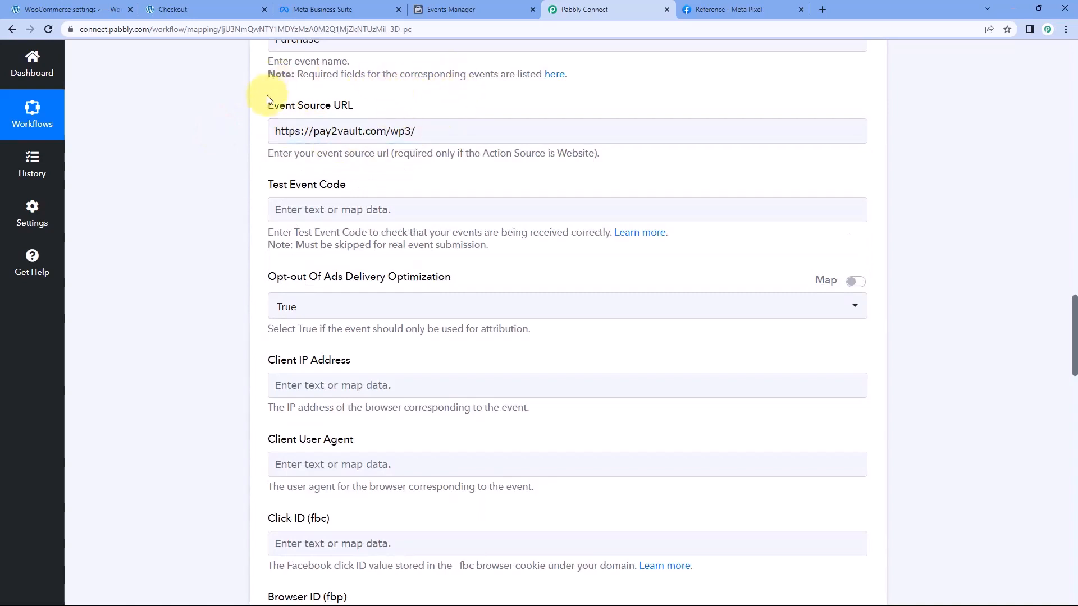
left_click(288, 137)
left_click(429, 133)
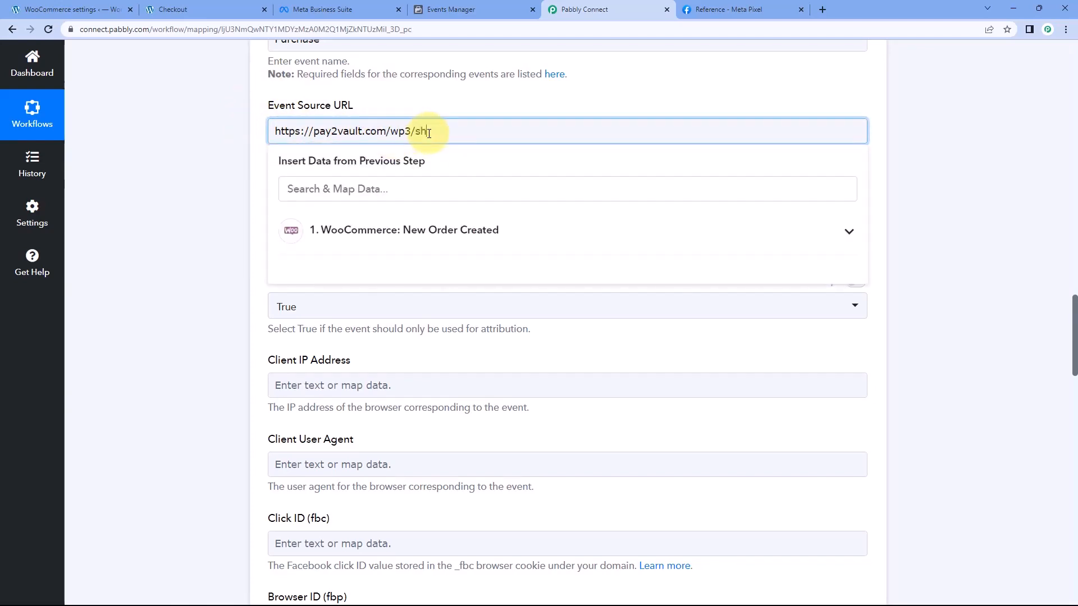
type("op")
left_click(413, 101)
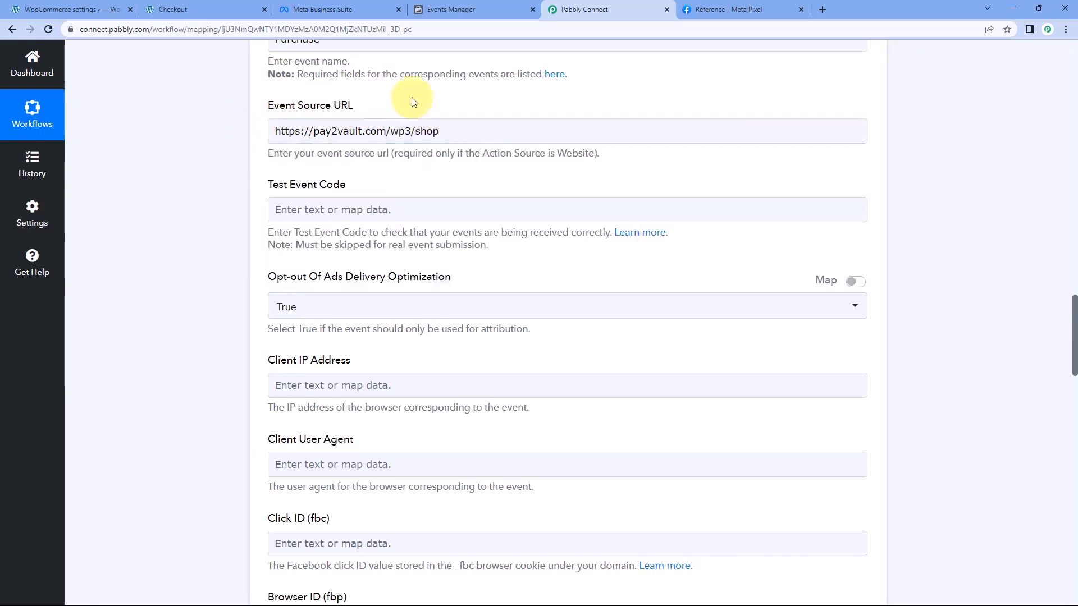
Open the pixel's Test events page in Facebook Events Manager and copy the test server event code for the Test Event Code field
scroll(411, 105, "down", 1)
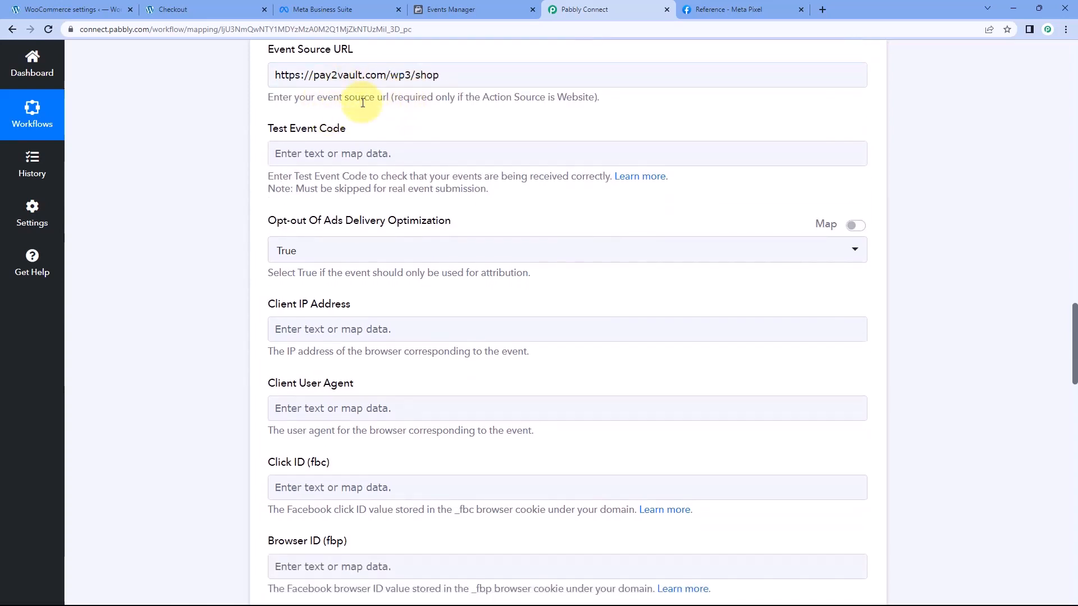
scroll(438, 116, "down", 1)
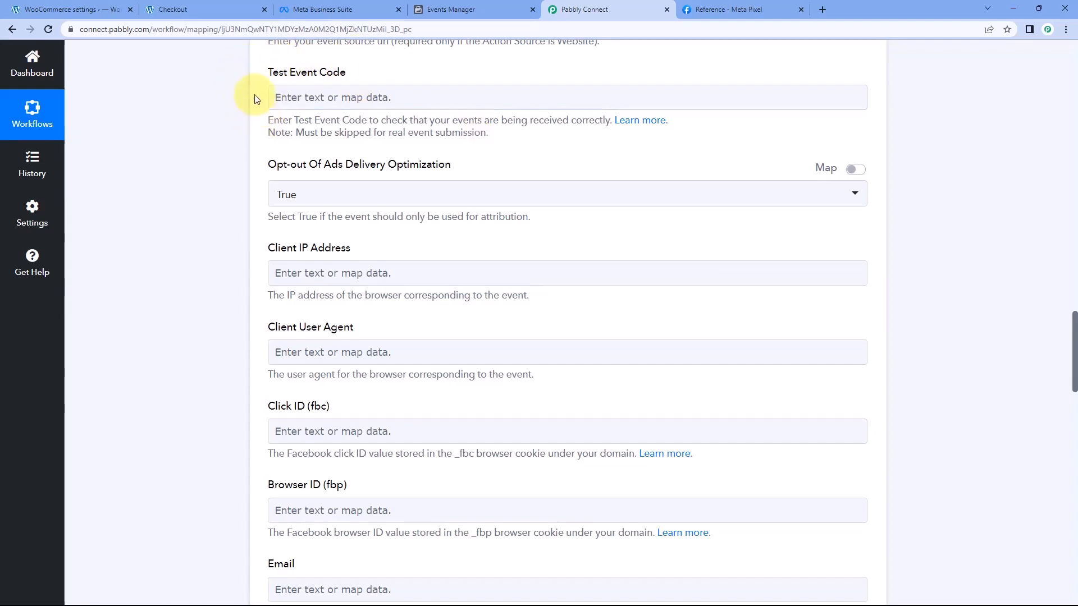
left_click(348, 98)
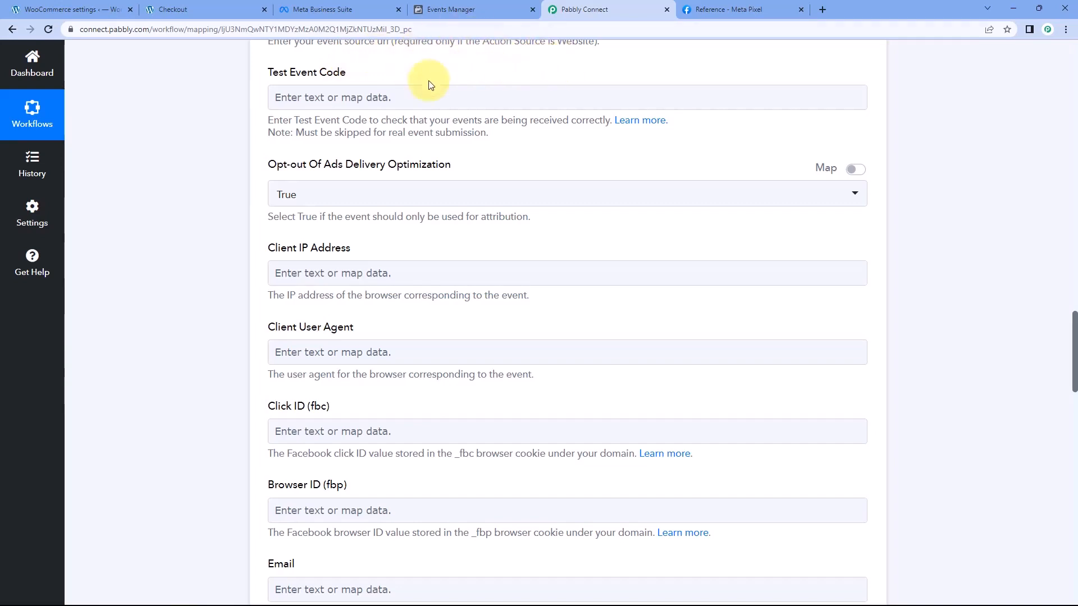
scroll(362, 117, "up", 1)
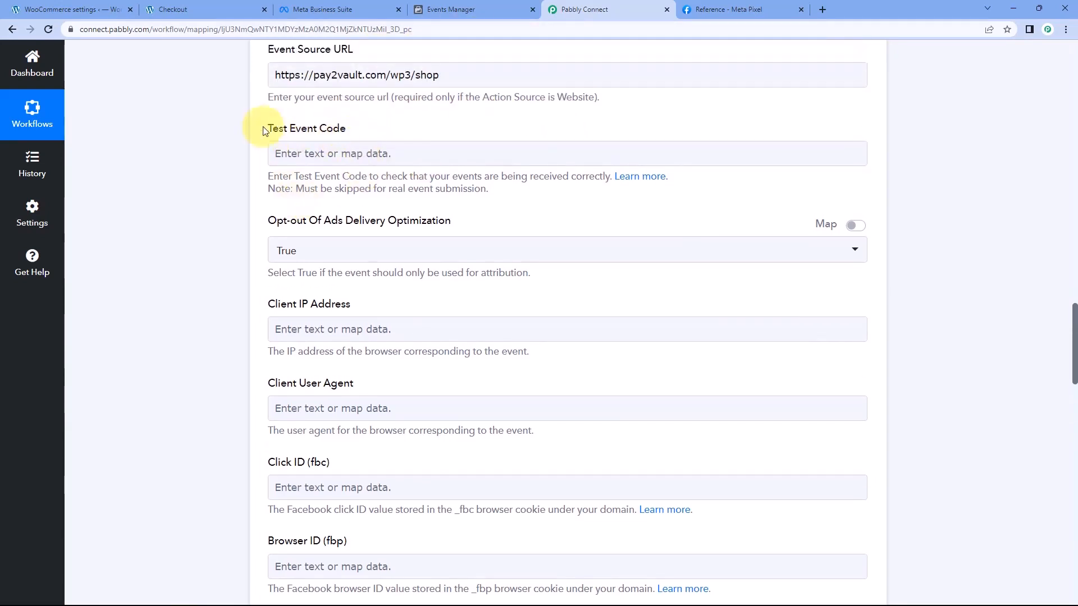
left_click(369, 161)
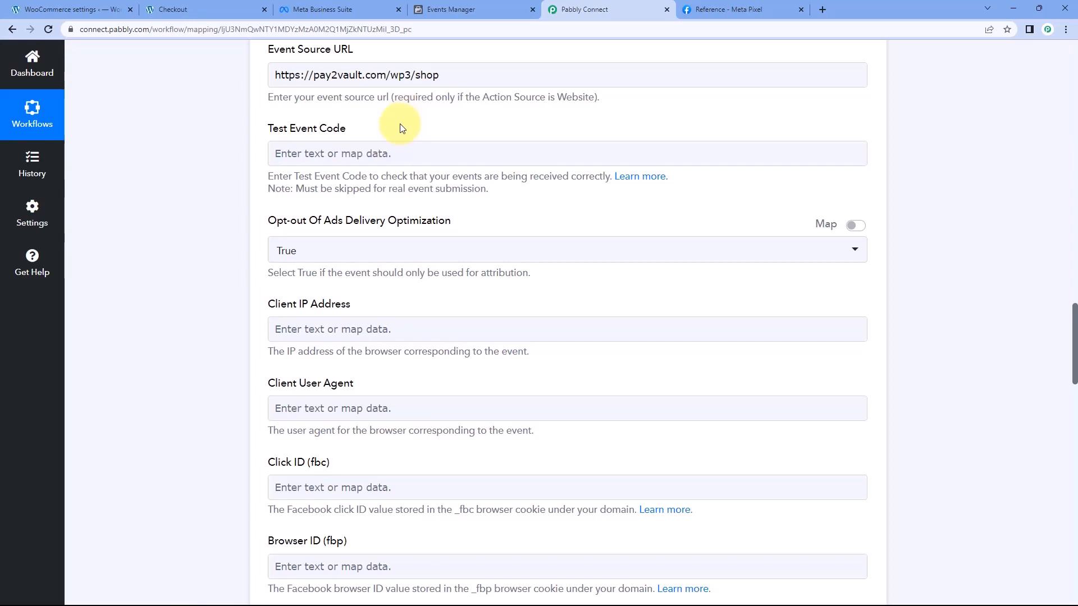
left_click(493, 8)
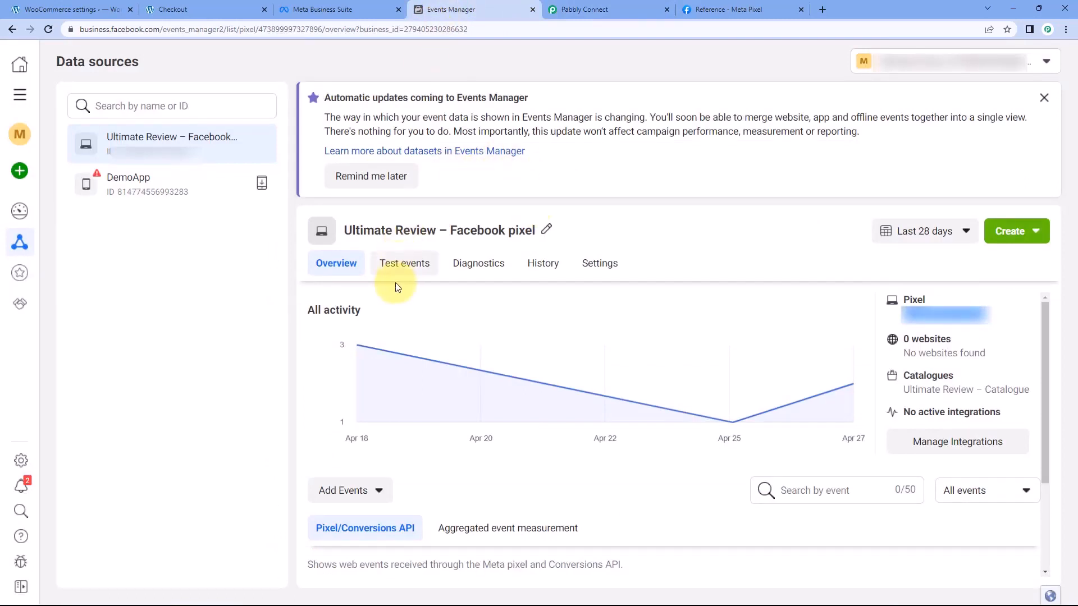
left_click(406, 268)
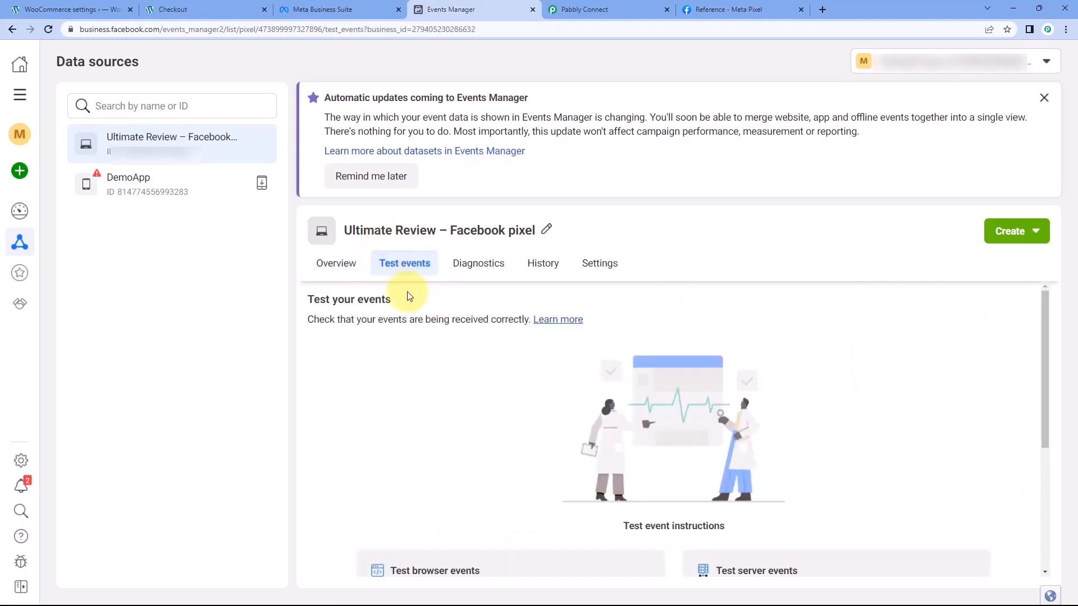
scroll(421, 294, "down", 4)
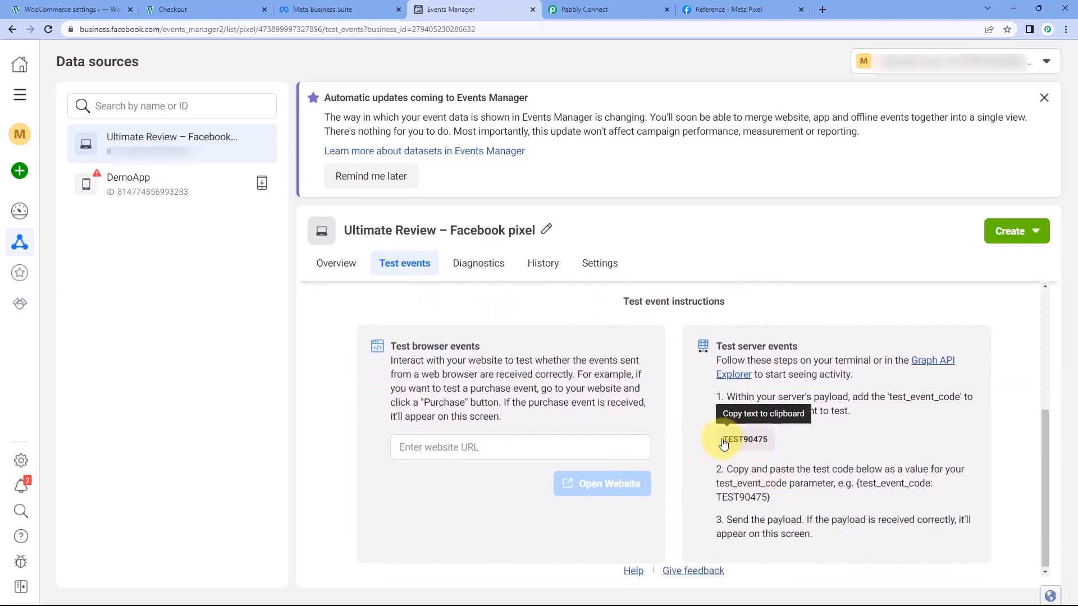
left_click(724, 444)
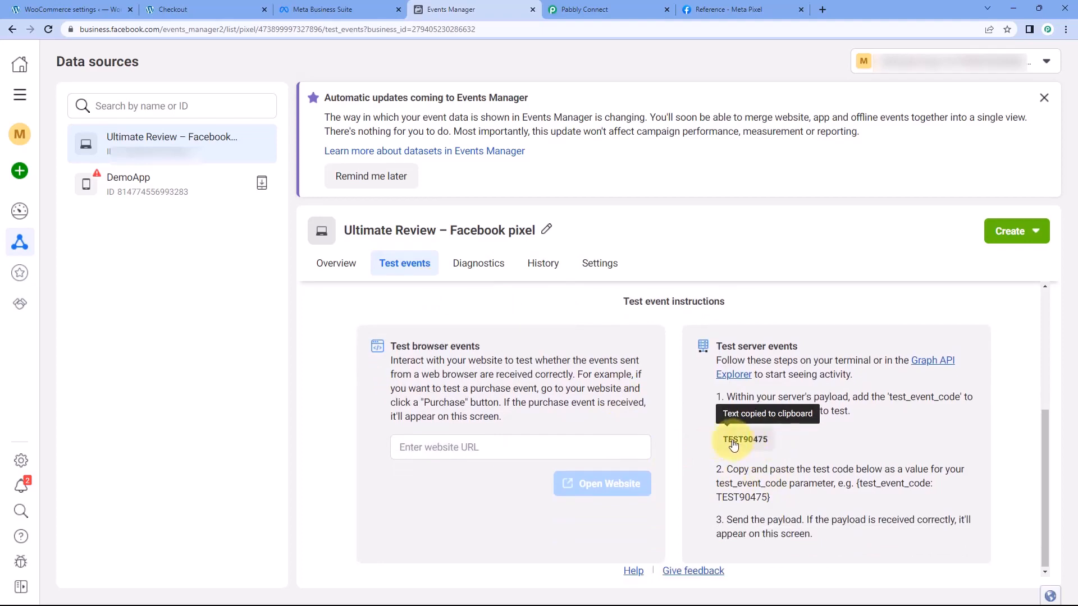
Return to Pabbly Connect and paste the copied code TEST90475 into the Test Event Code field
left_click(625, 10)
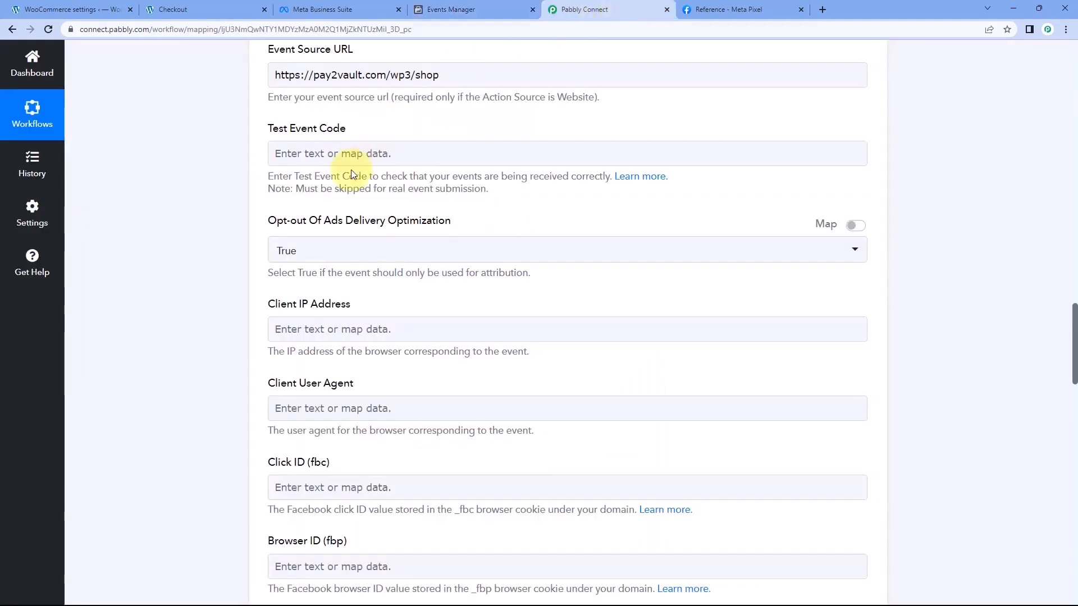
left_click(332, 152)
right_click(332, 151)
left_click(360, 242)
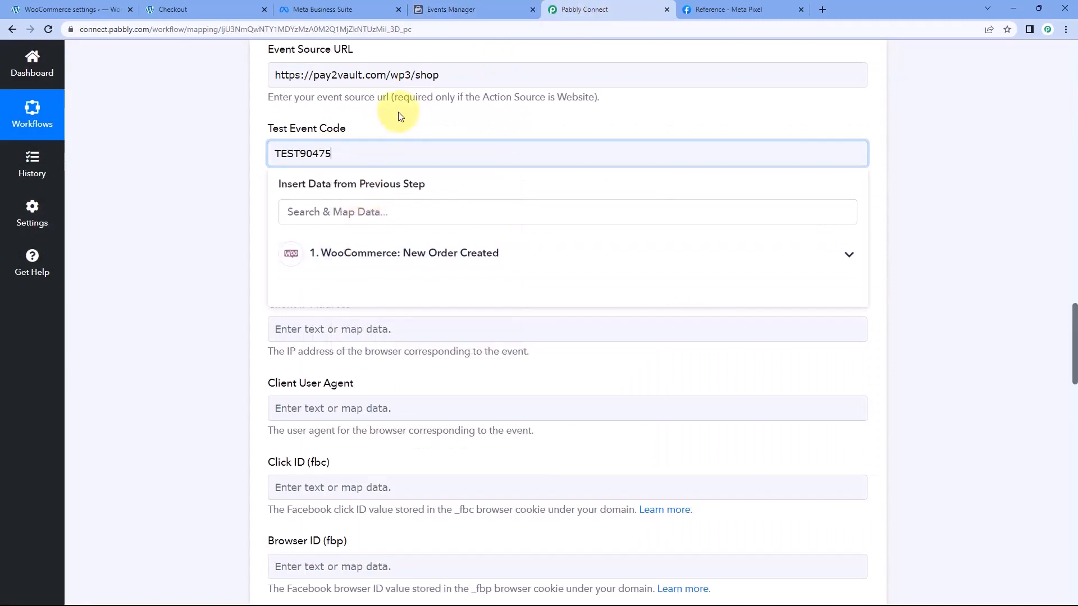
left_click(396, 121)
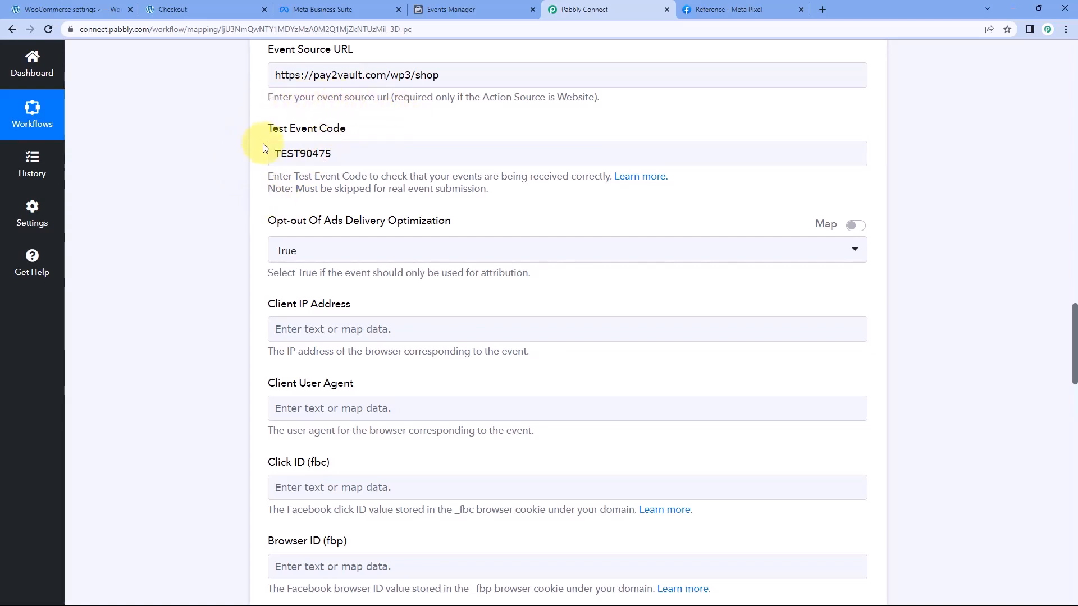
Set Opt-out Of Ads Delivery Optimization to False
scroll(292, 135, "down", 1)
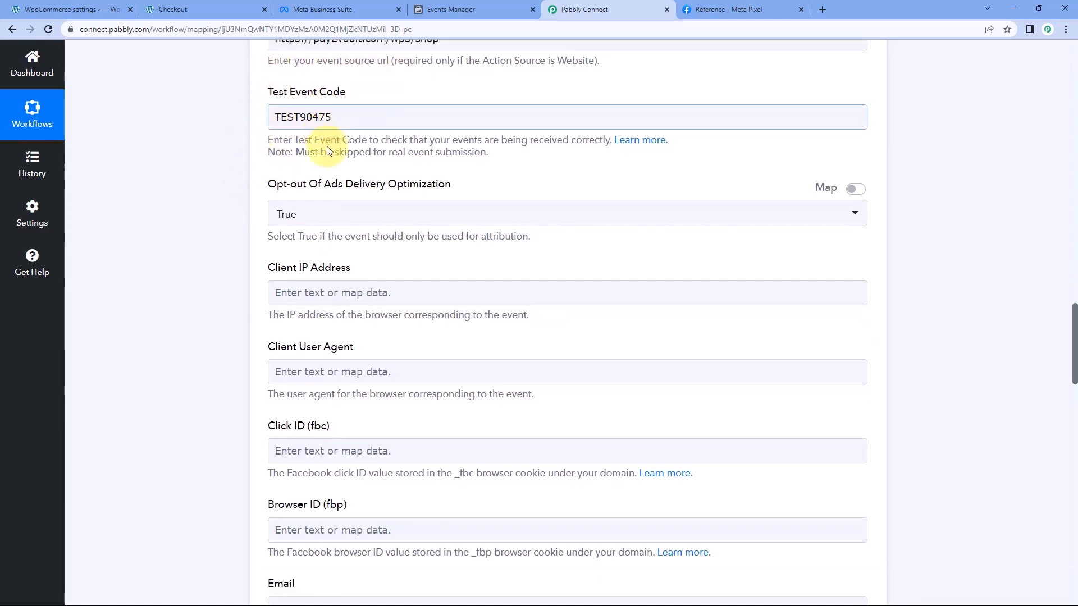
scroll(299, 143, "down", 1)
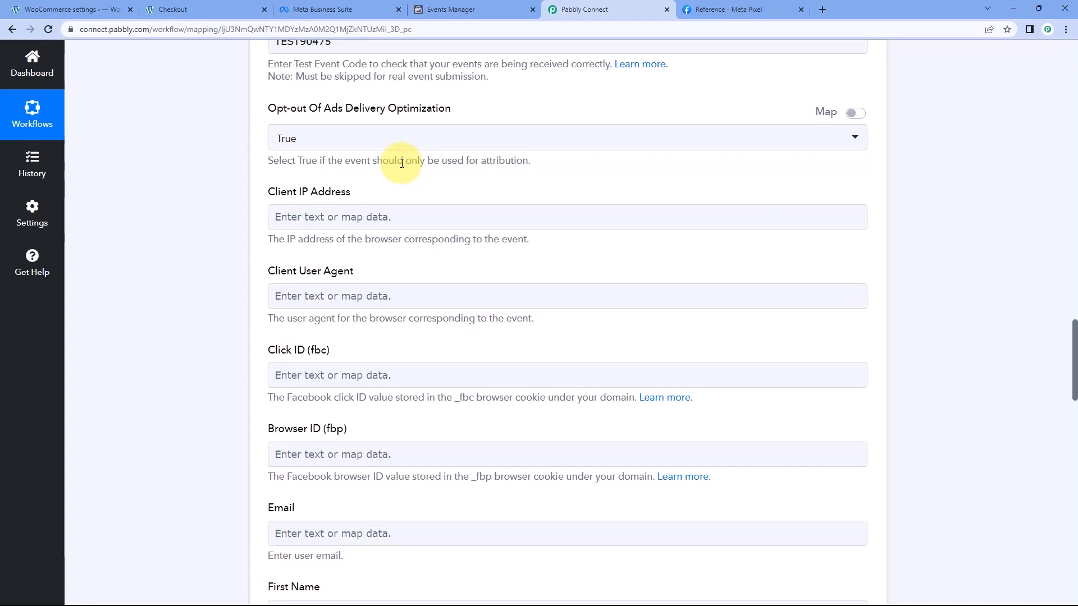
left_click(386, 144)
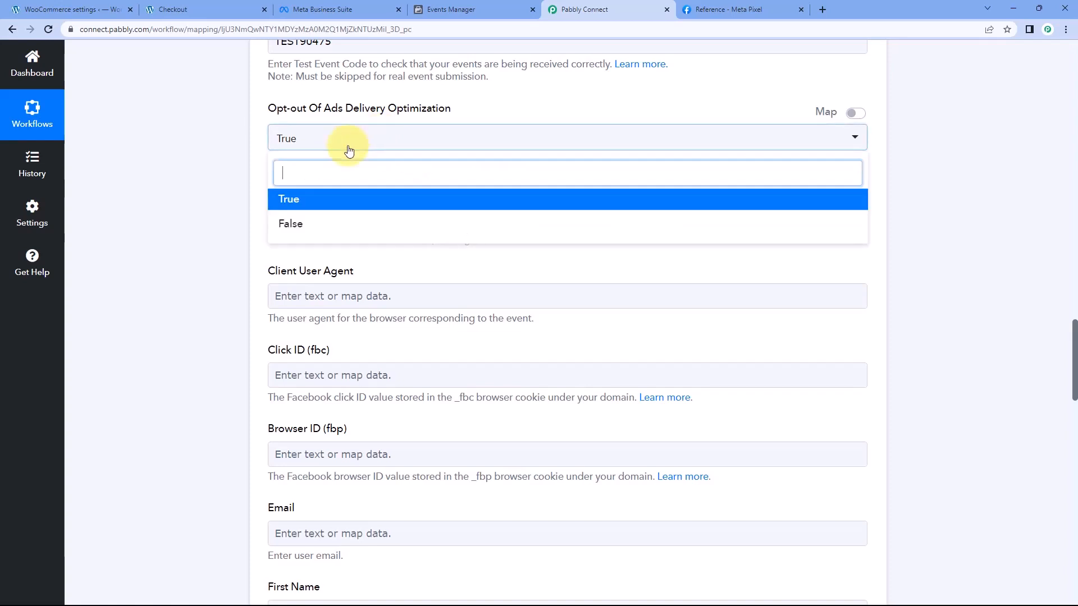
left_click(299, 224)
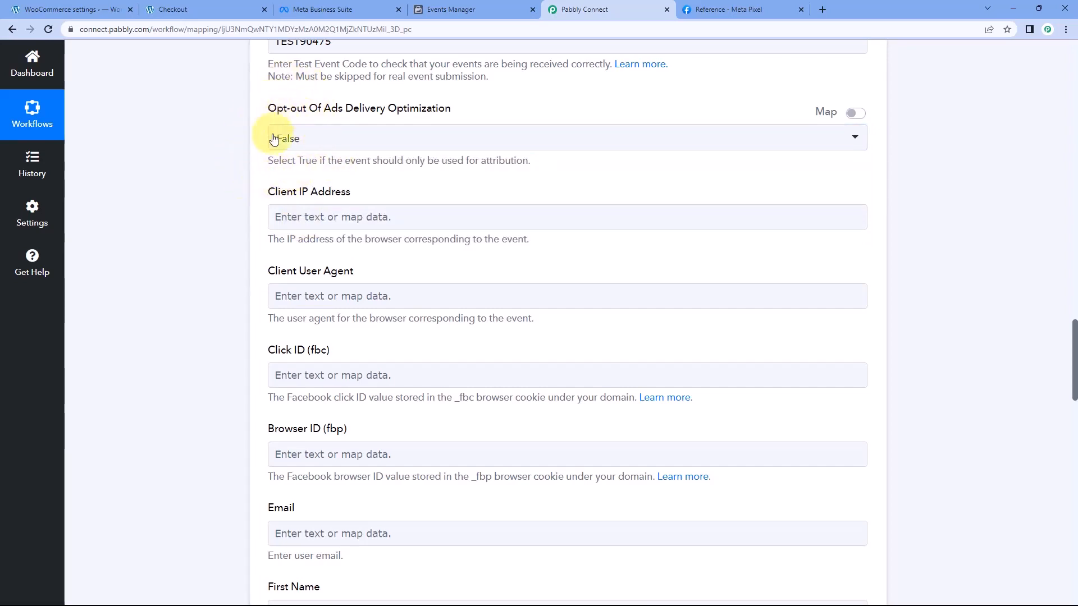
Review the Client IP Address, Client User Agent, Click ID, Browser ID and customer detail fields of the Facebook Conversions action
scroll(303, 160, "down", 1)
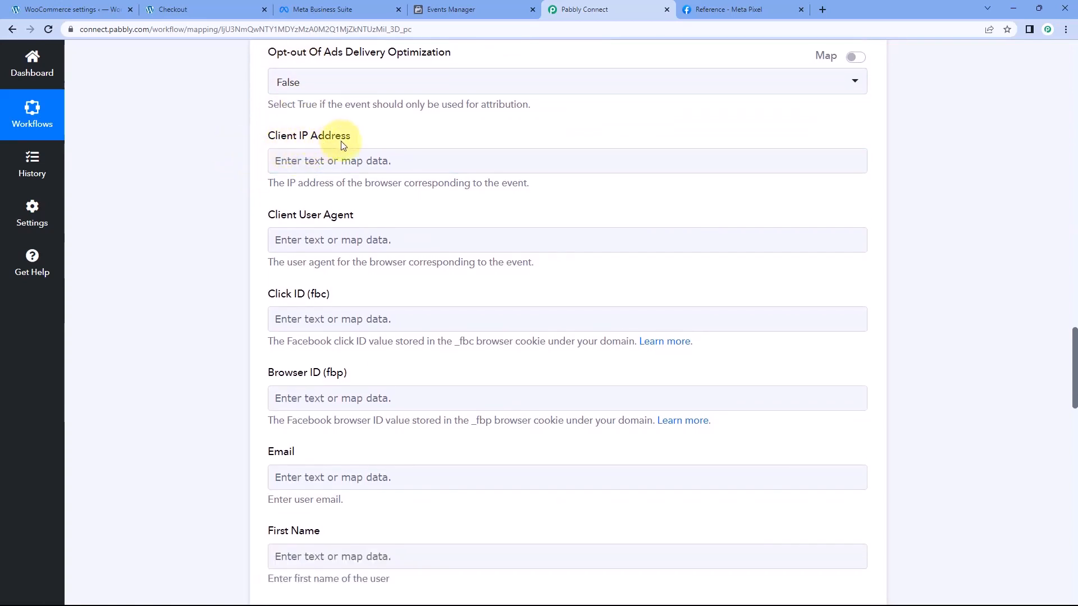
scroll(275, 144, "down", 1)
scroll(337, 159, "down", 1)
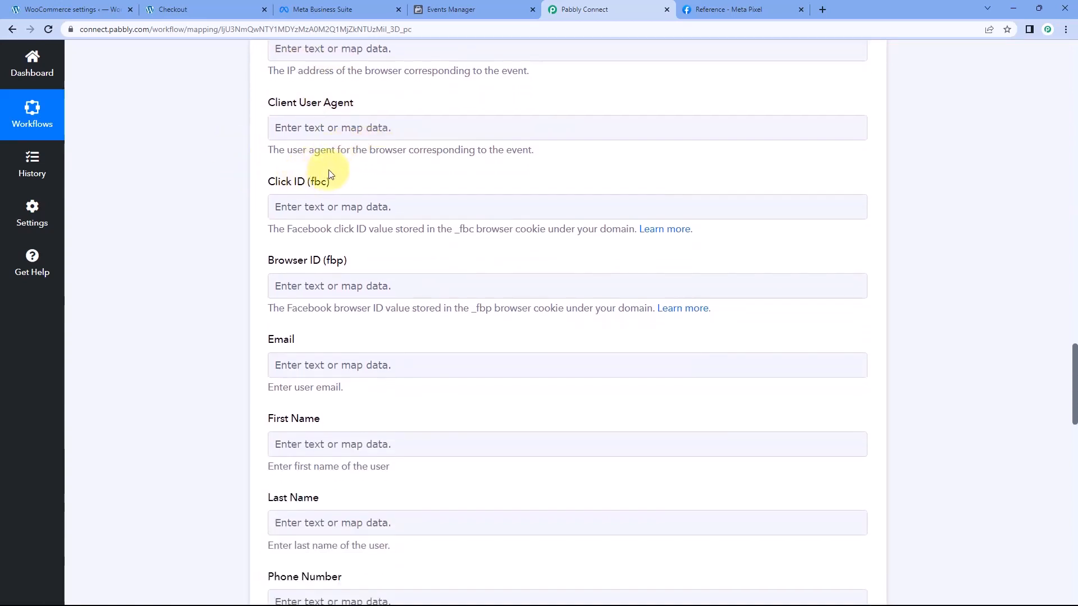
scroll(306, 172, "down", 1)
scroll(290, 193, "up", 2)
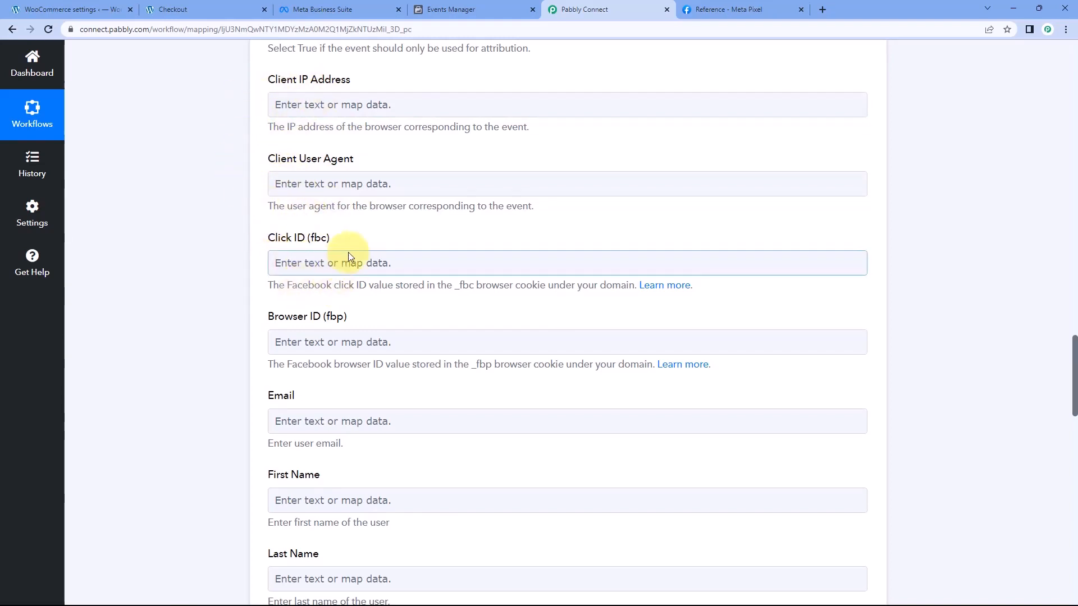
scroll(349, 255, "down", 3)
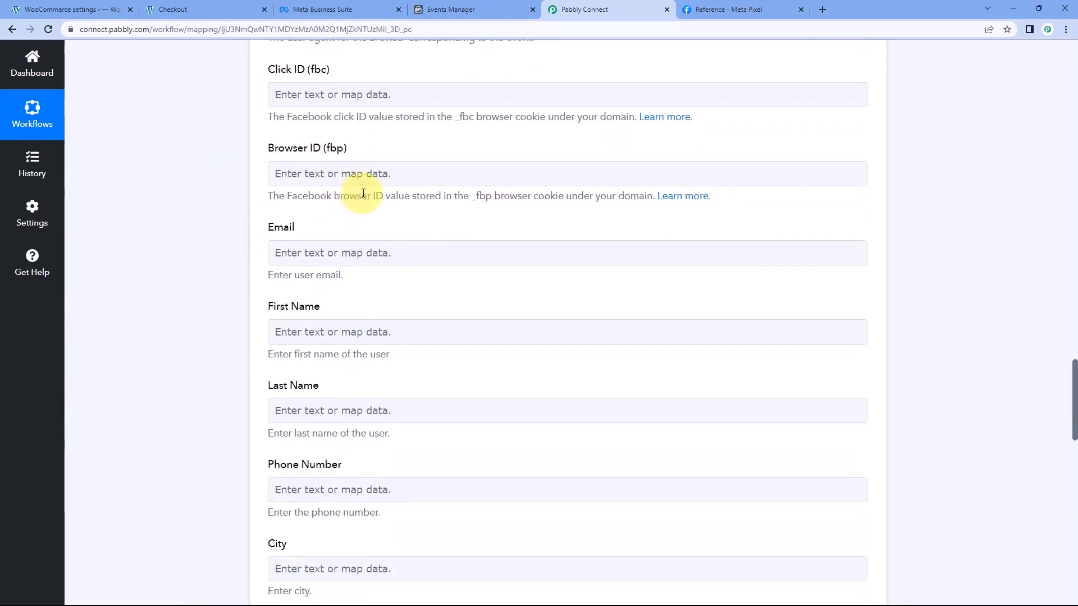
Review the action's empty customer fields and compare them with the billing details in the WooCommerce webhook response
scroll(292, 129, "down", 3)
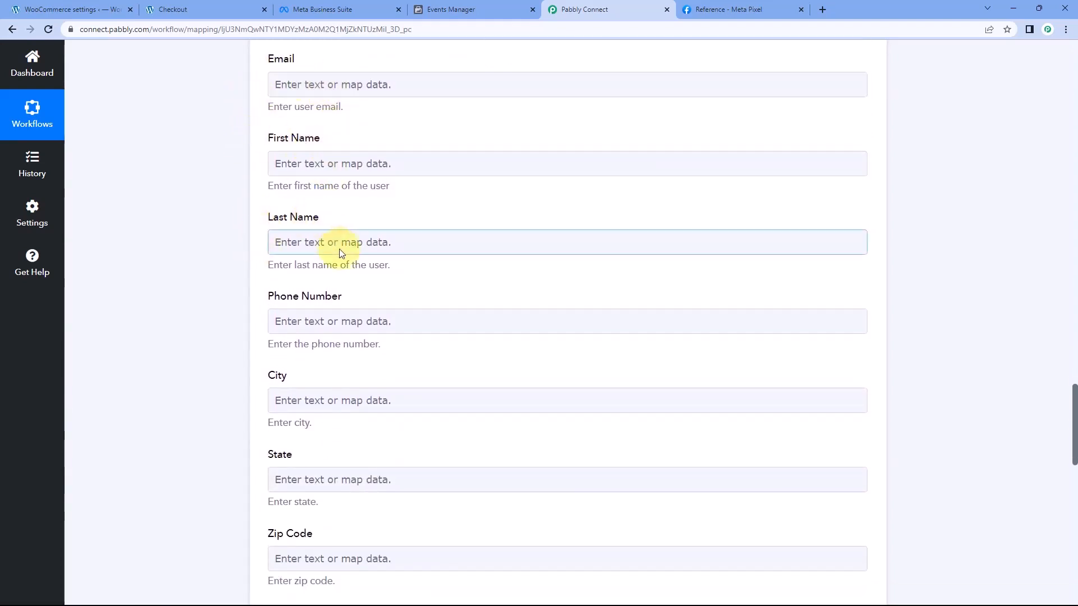
scroll(292, 294, "down", 1)
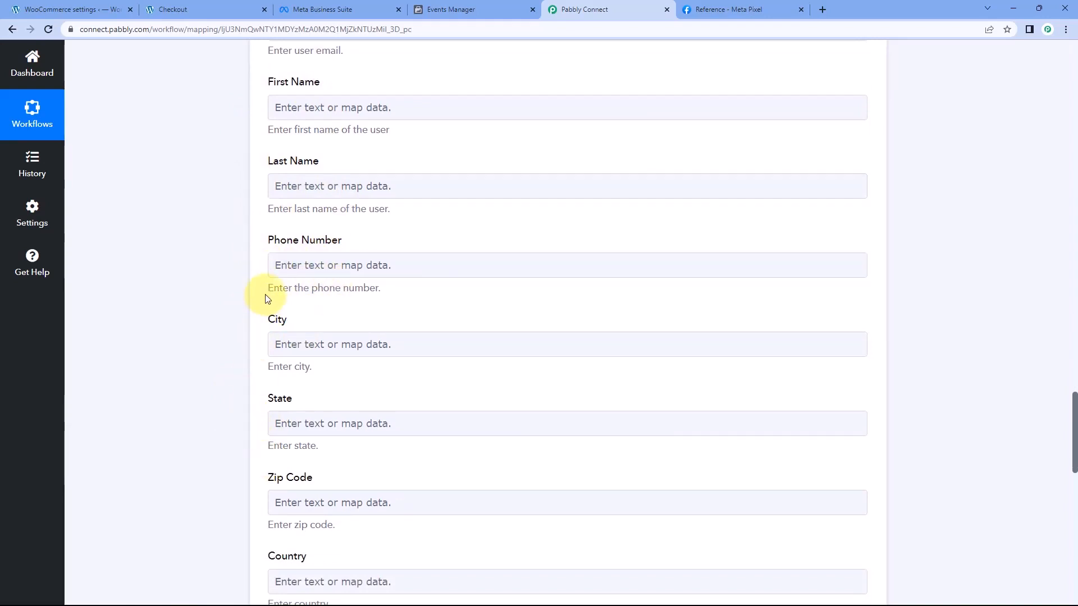
scroll(284, 121, "up", 2)
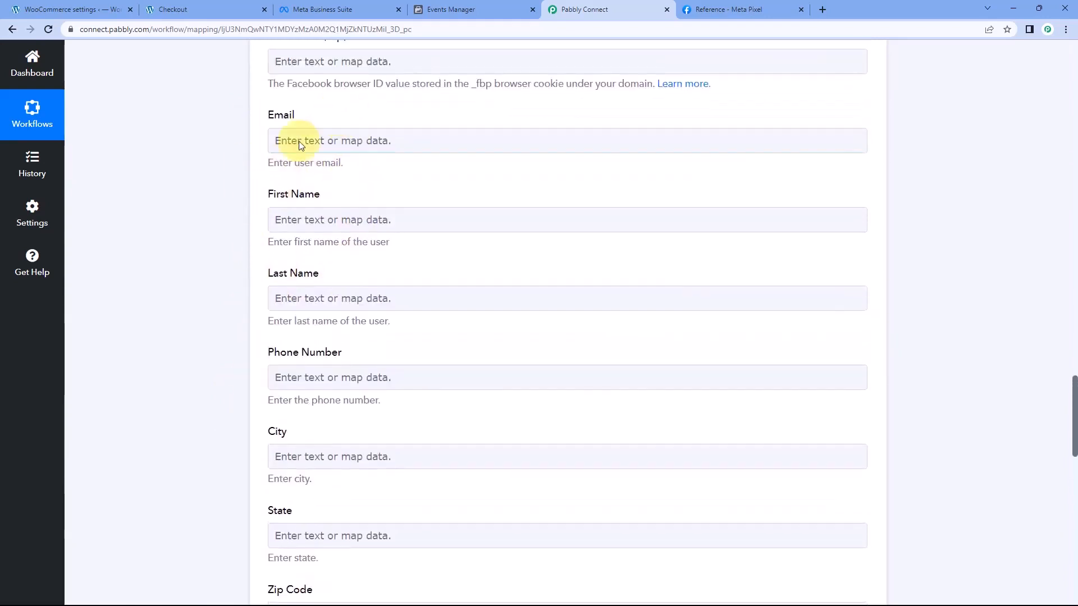
scroll(337, 102, "down", 1)
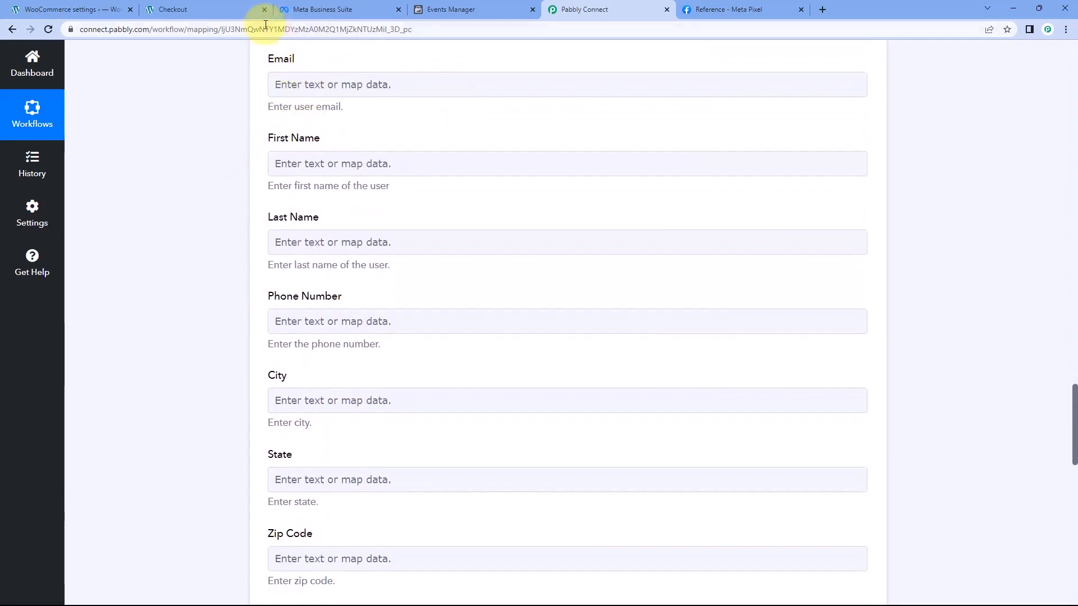
left_click(256, 9)
left_click(589, 7)
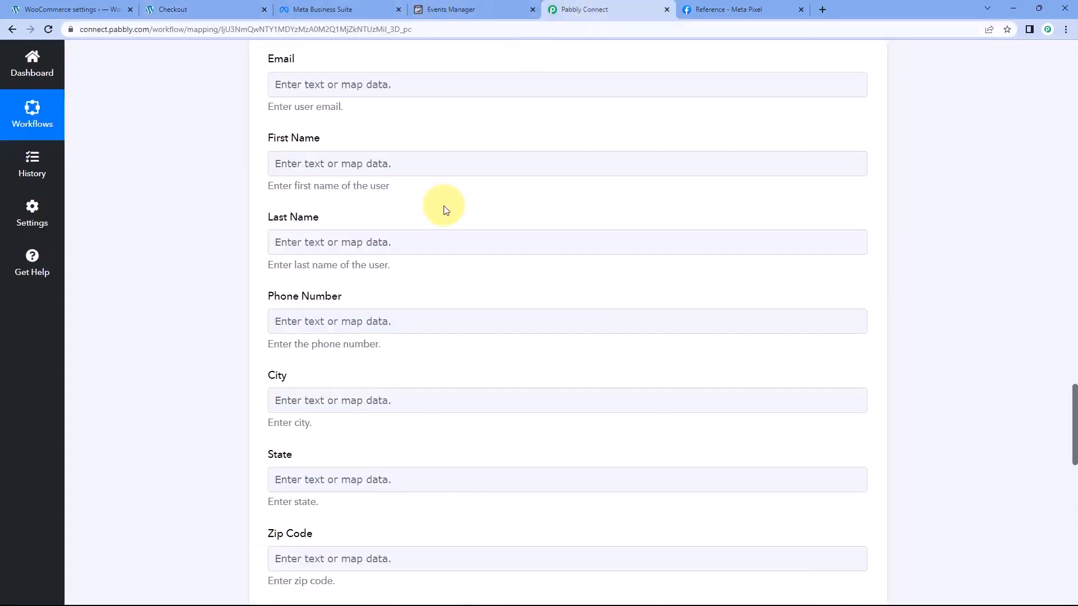
scroll(442, 242, "up", 20)
scroll(540, 295, "up", 10)
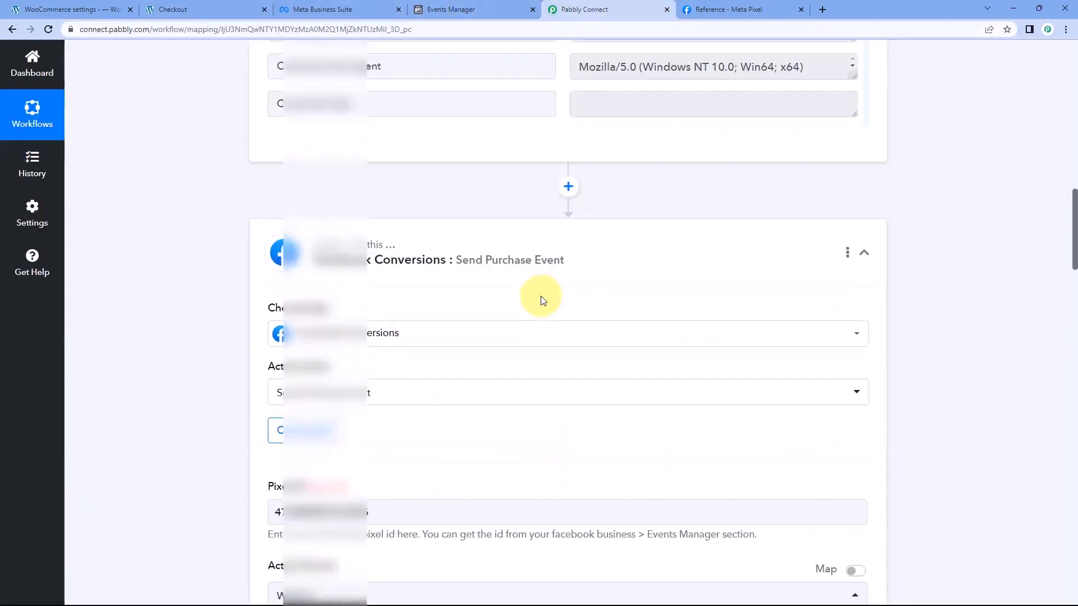
scroll(543, 314, "down", 10)
scroll(545, 318, "down", 6)
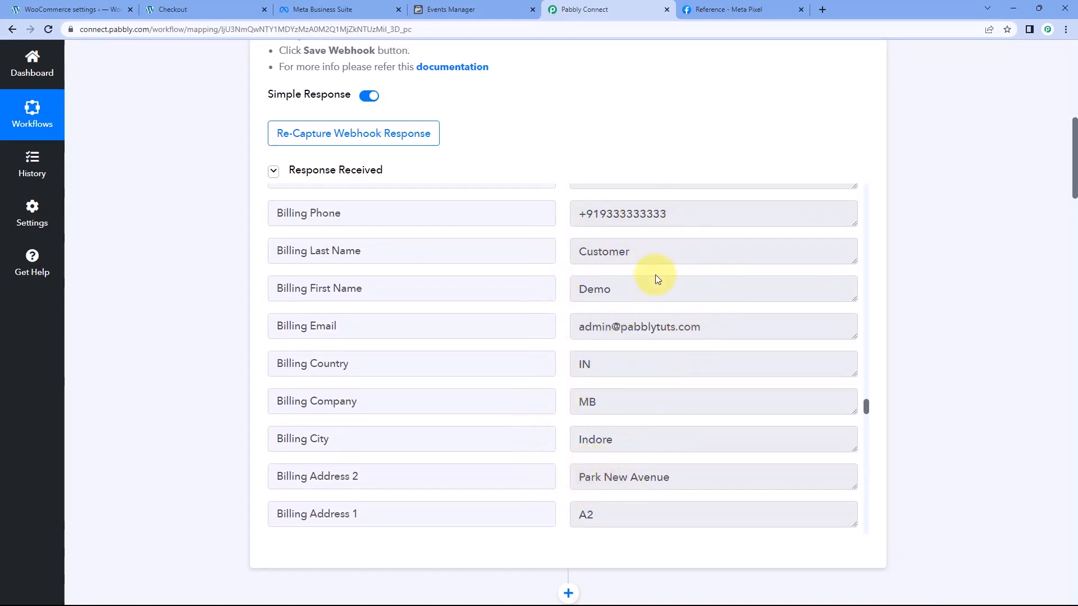
Map the Email field of the Facebook Conversions action to Billing Email from the WooCommerce order data
scroll(193, 332, "down", 20)
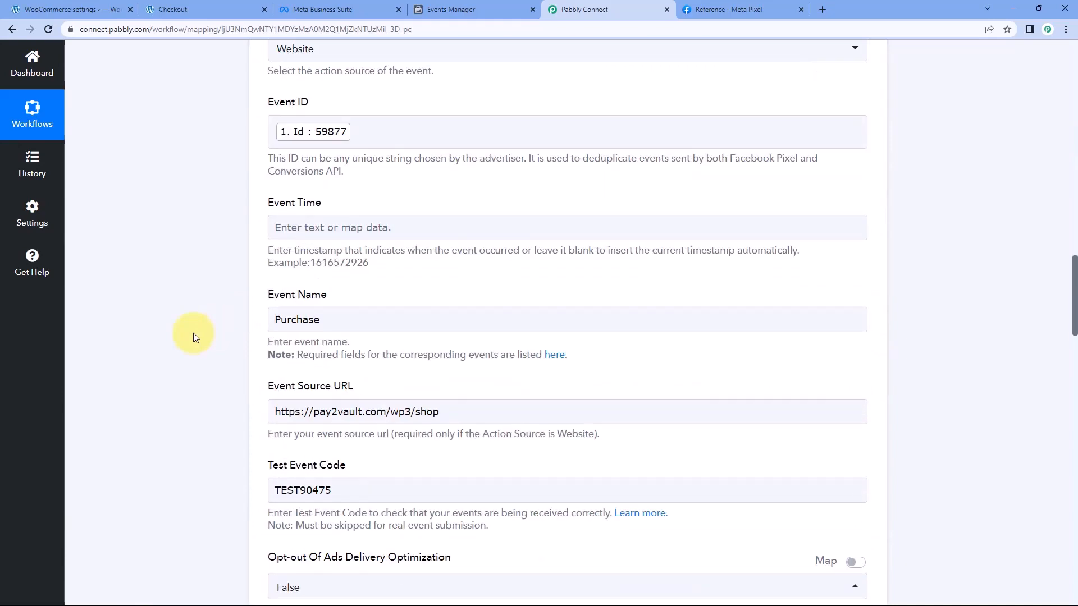
scroll(194, 332, "down", 8)
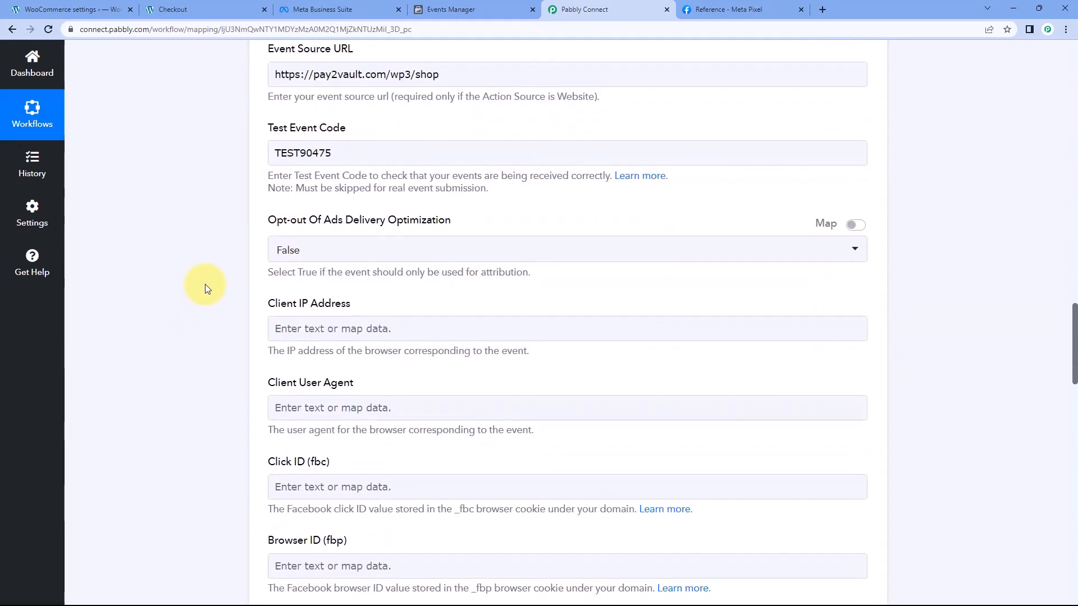
scroll(206, 287, "down", 7)
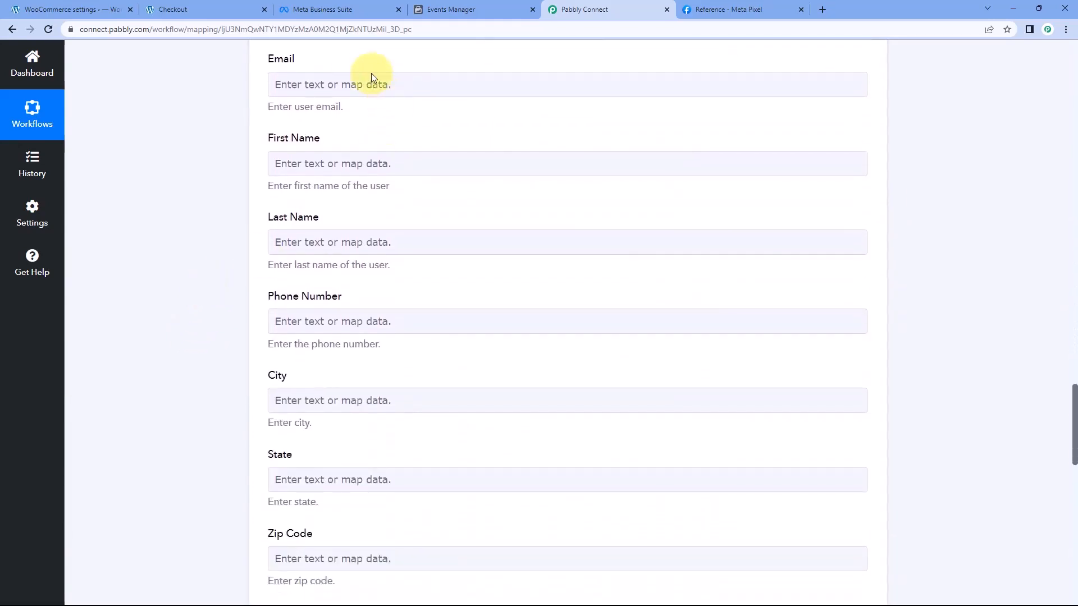
left_click(352, 82)
left_click(359, 188)
left_click(350, 143)
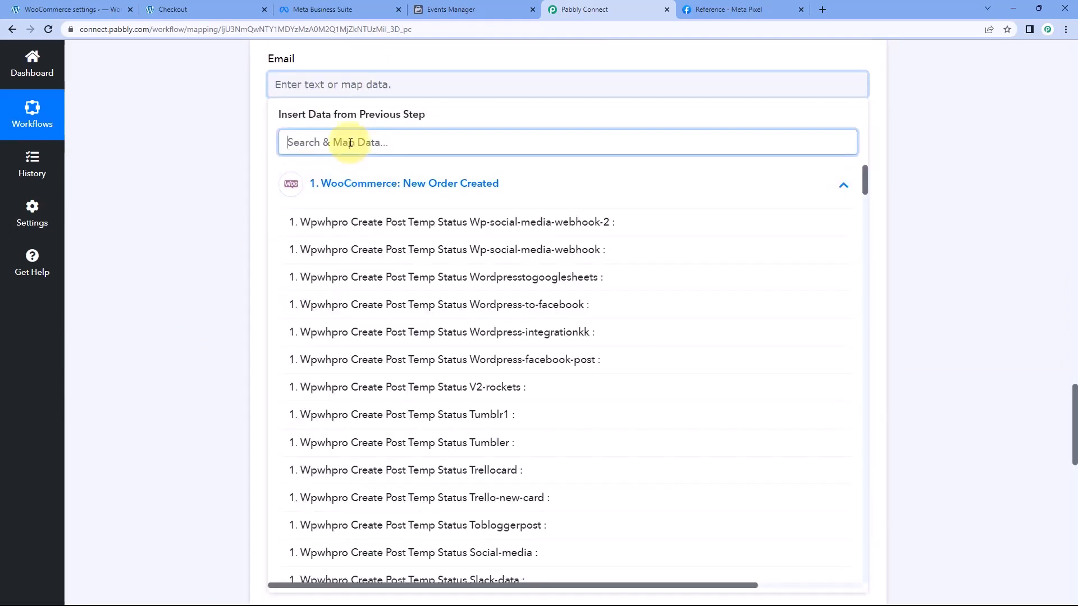
type("Email")
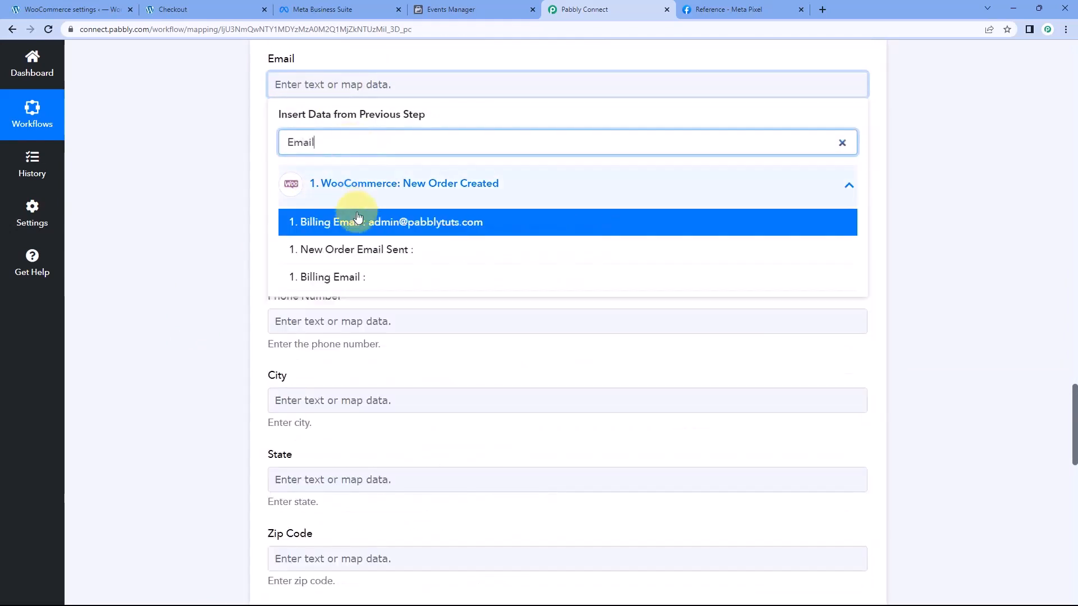
left_click(373, 223)
left_click(250, 145)
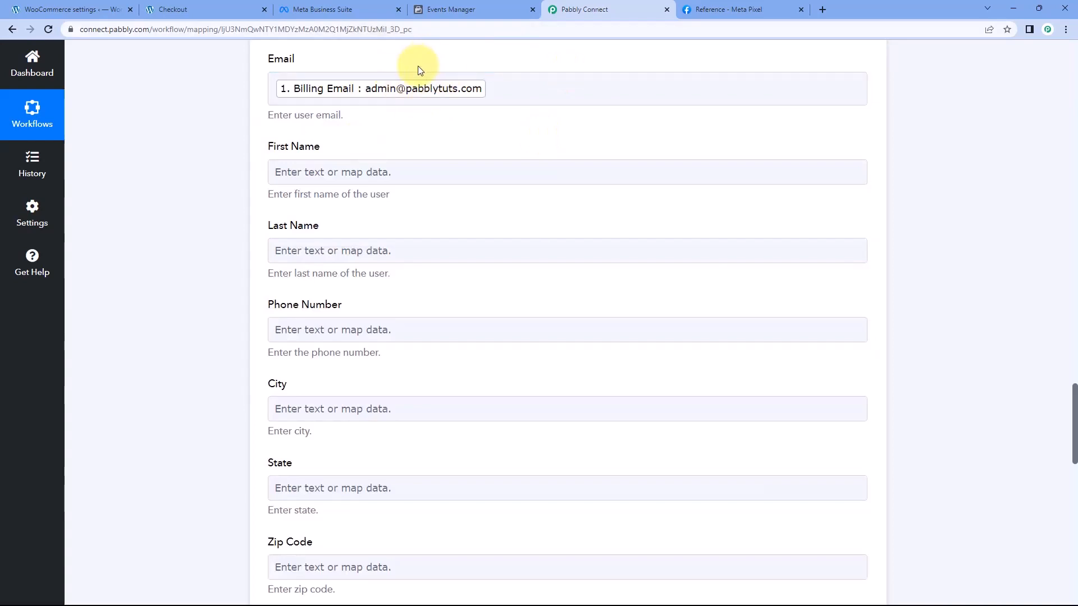
Map the First Name field to the populated Billing First Name from the WooCommerce order
left_click(334, 173)
left_click(325, 272)
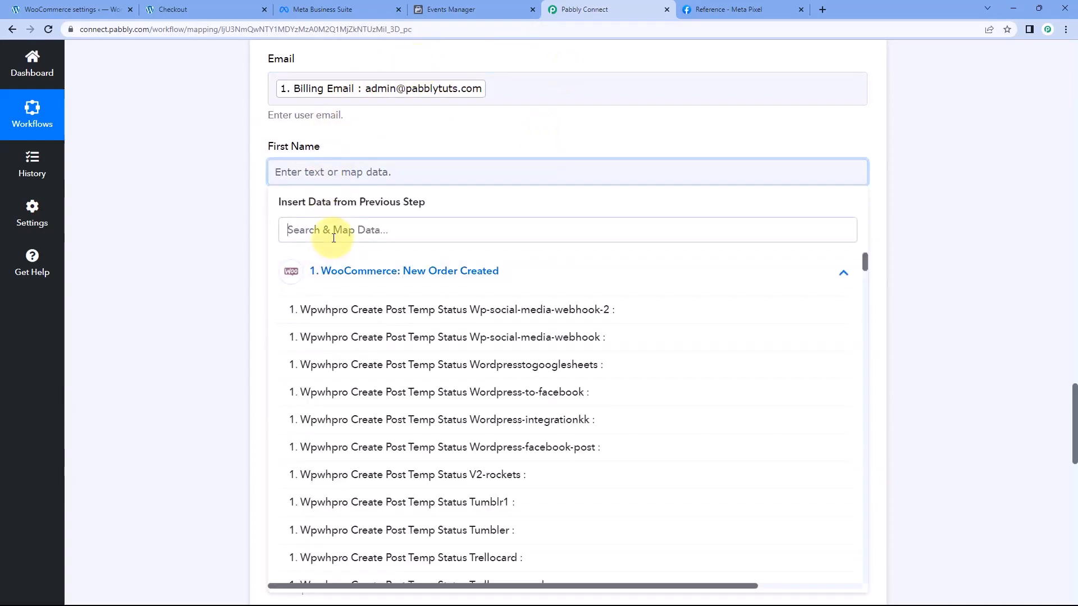
left_click(333, 236)
type("Nam")
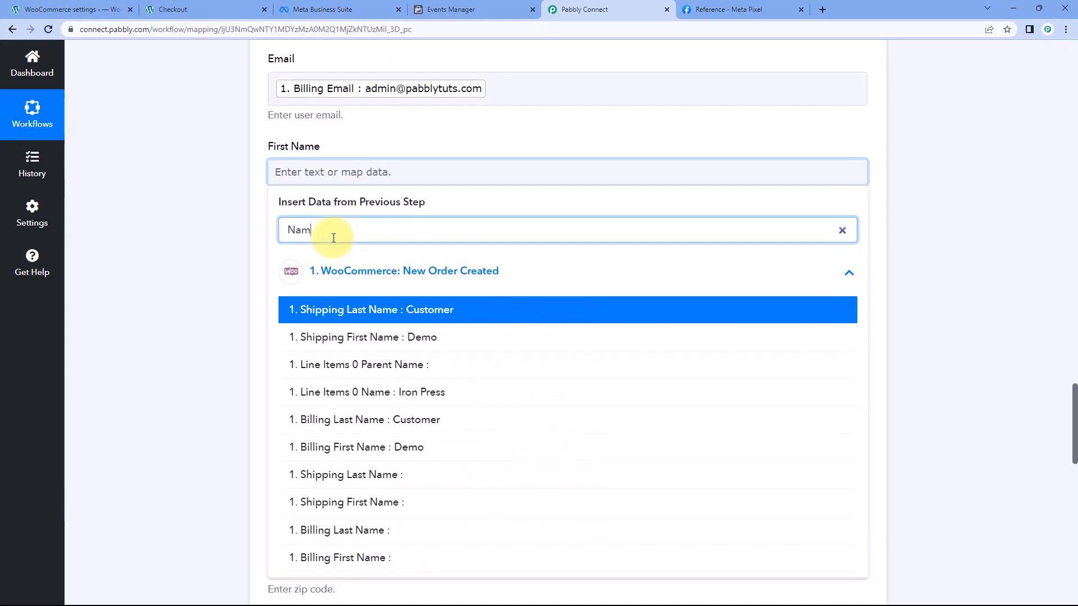
type("e")
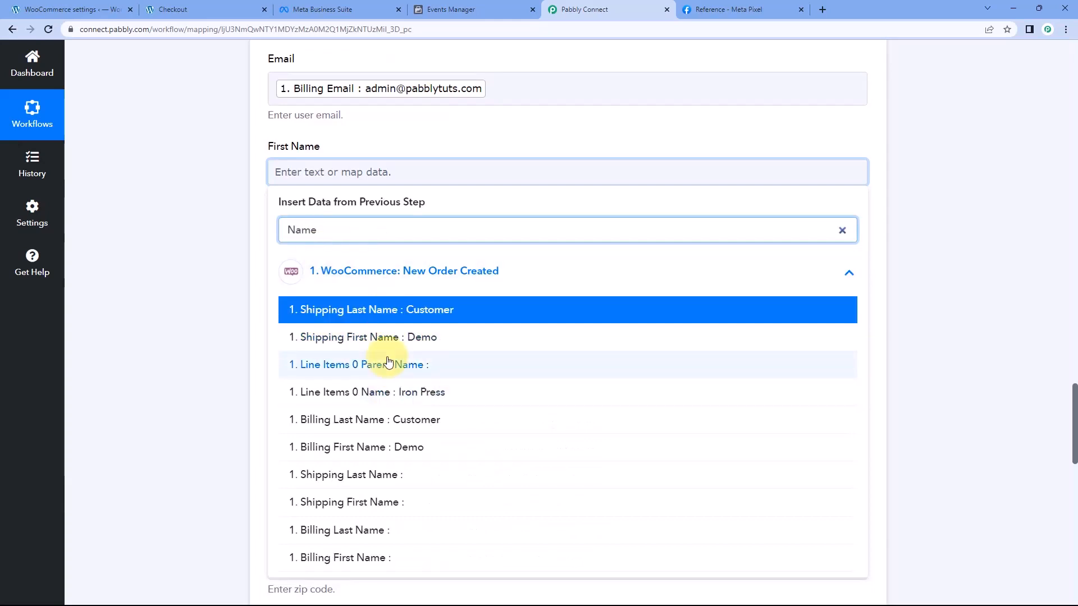
left_click(308, 448)
left_click(229, 272)
Map the Last Name field to the populated Billing Last Name from the WooCommerce order
scroll(247, 260, "down", 1)
left_click(323, 204)
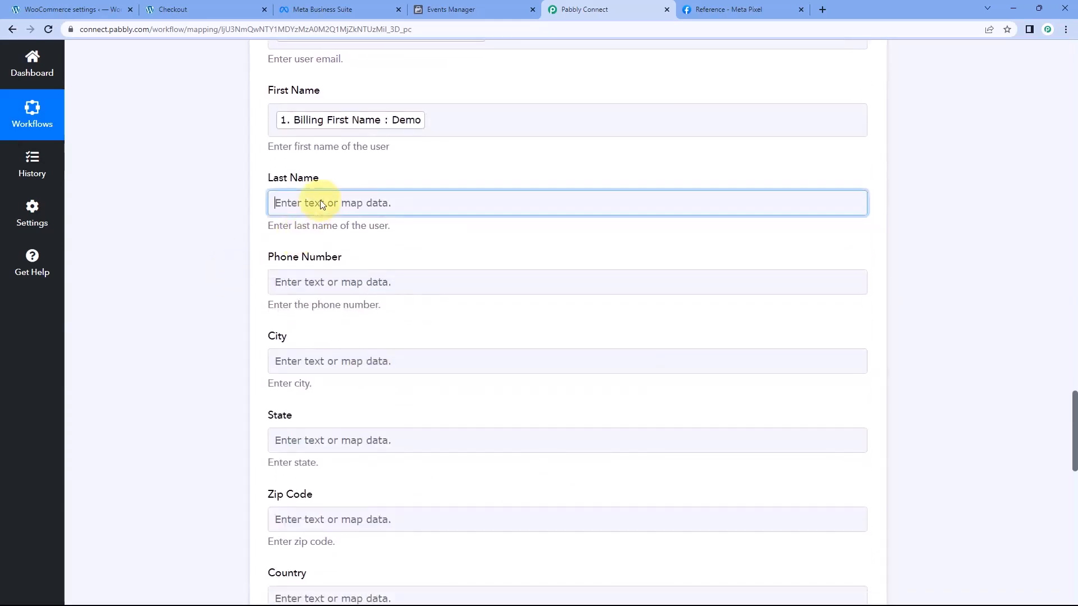
type("Last")
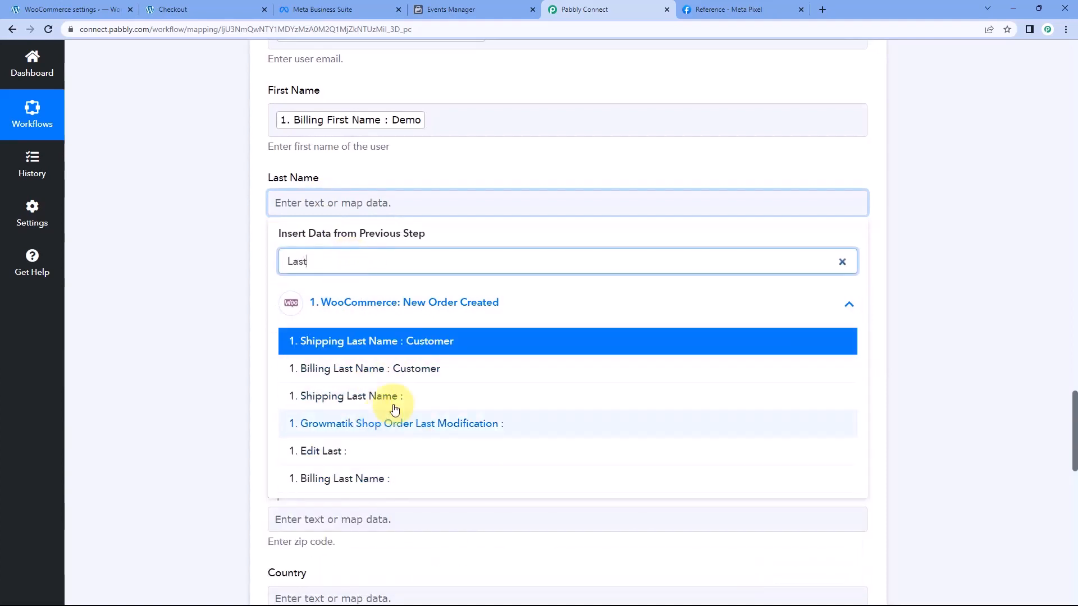
left_click(397, 370)
left_click(258, 309)
Map the Phone Number field to the populated Billing Phone from the WooCommerce order
scroll(281, 281, "down", 2)
left_click(329, 183)
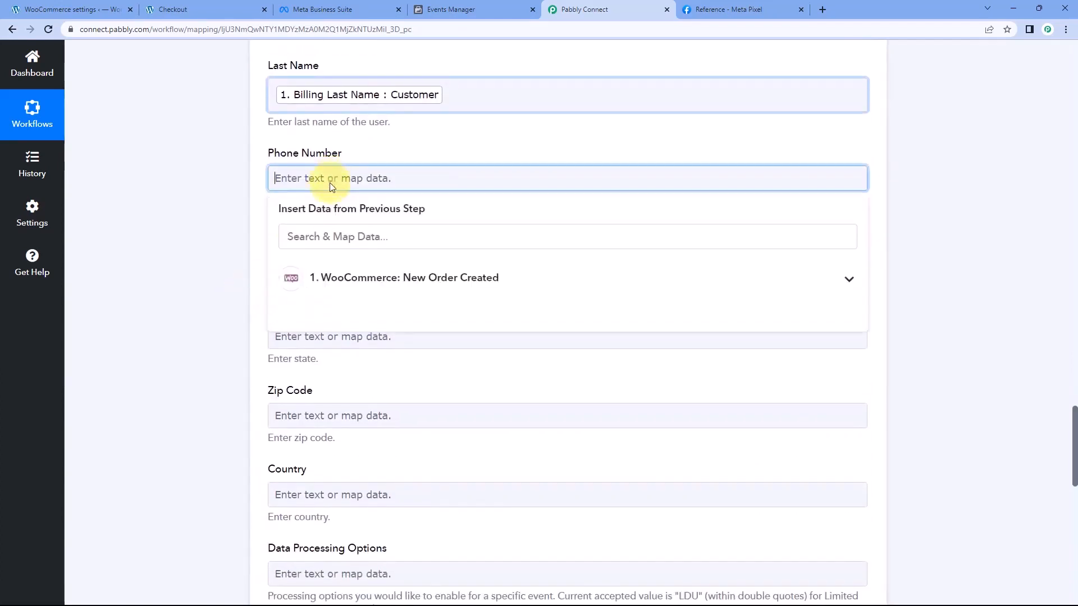
left_click(313, 278)
type("Phon")
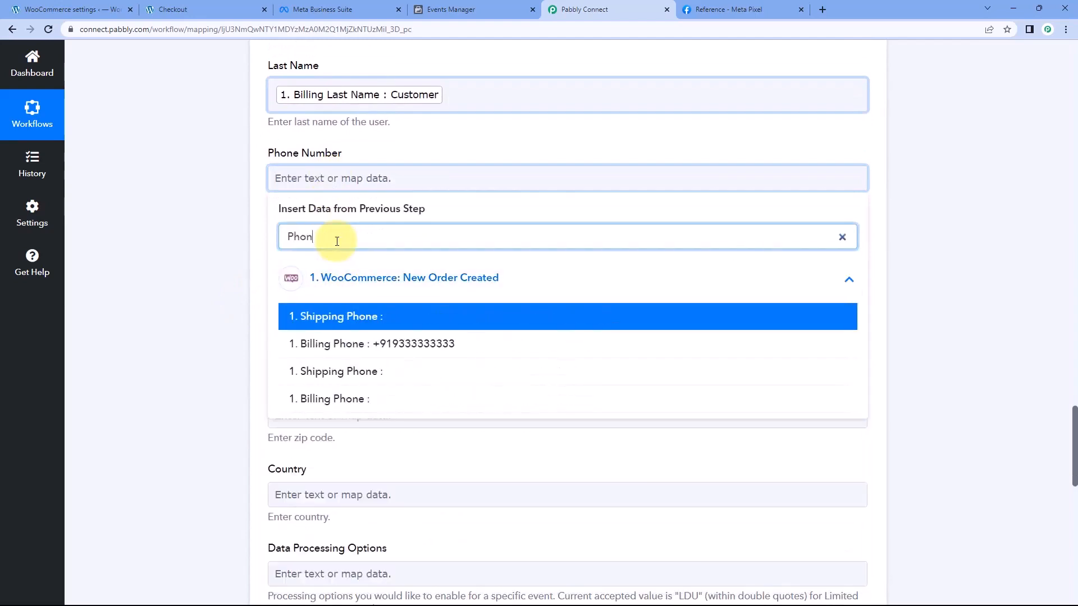
left_click(361, 344)
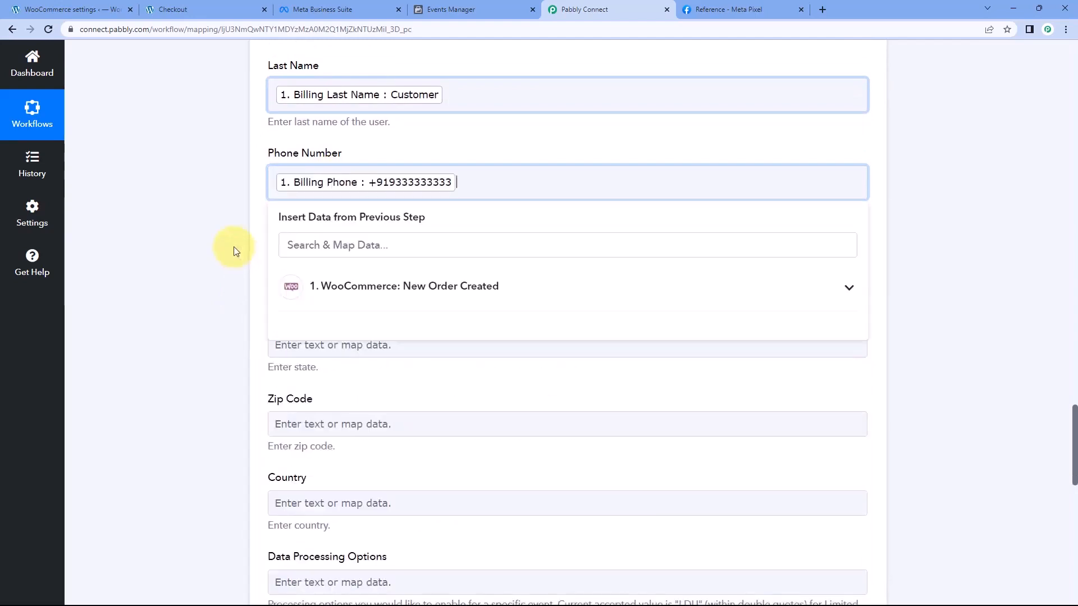
Map the City field to the populated Billing City from the WooCommerce order
scroll(235, 251, "down", 1)
left_click(306, 208)
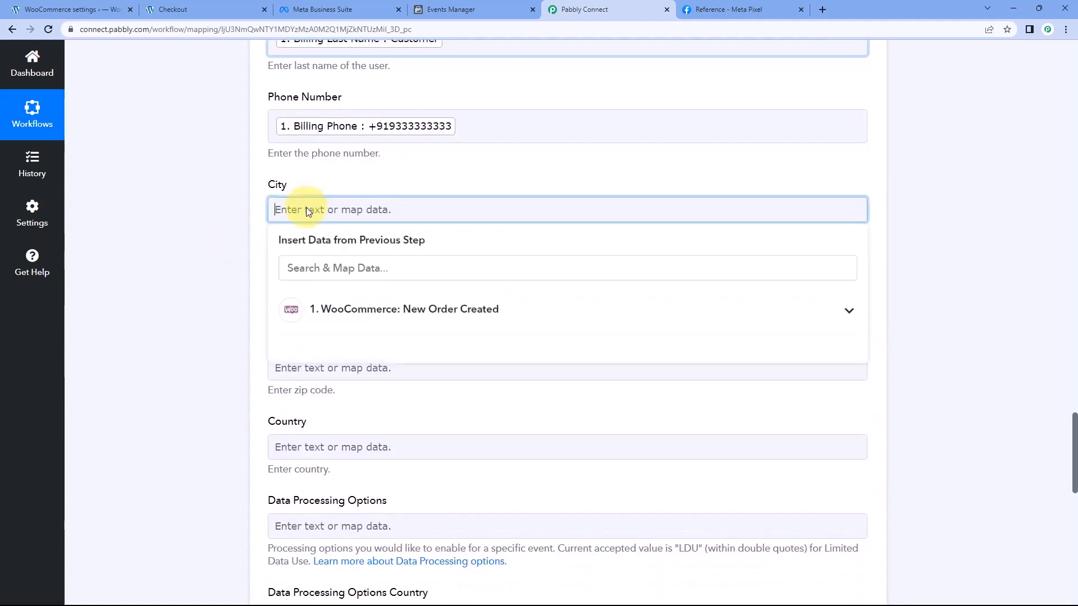
left_click(331, 268)
type("Cit")
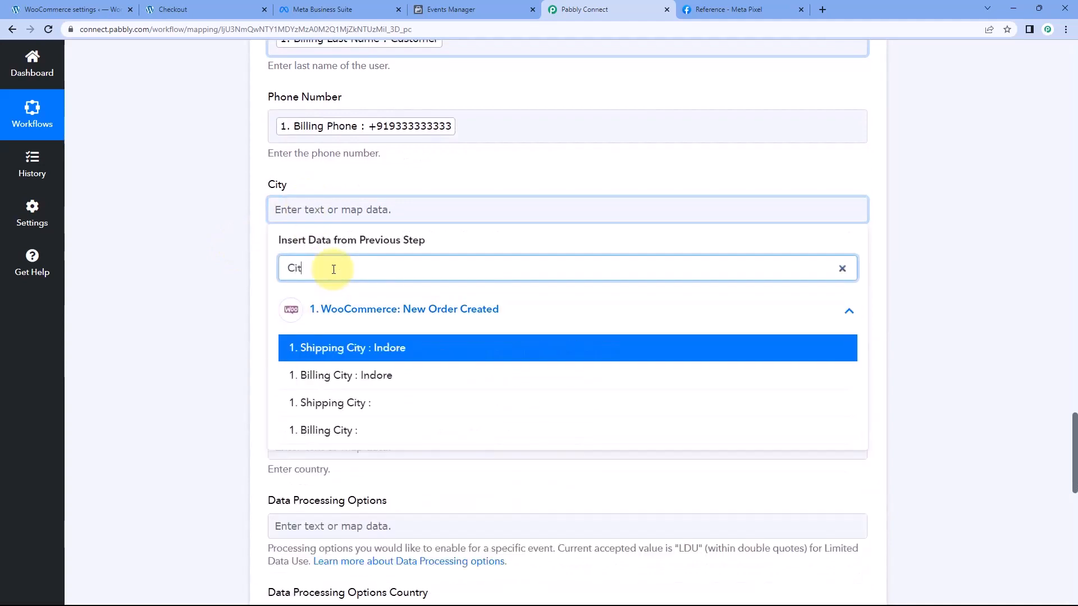
type("y")
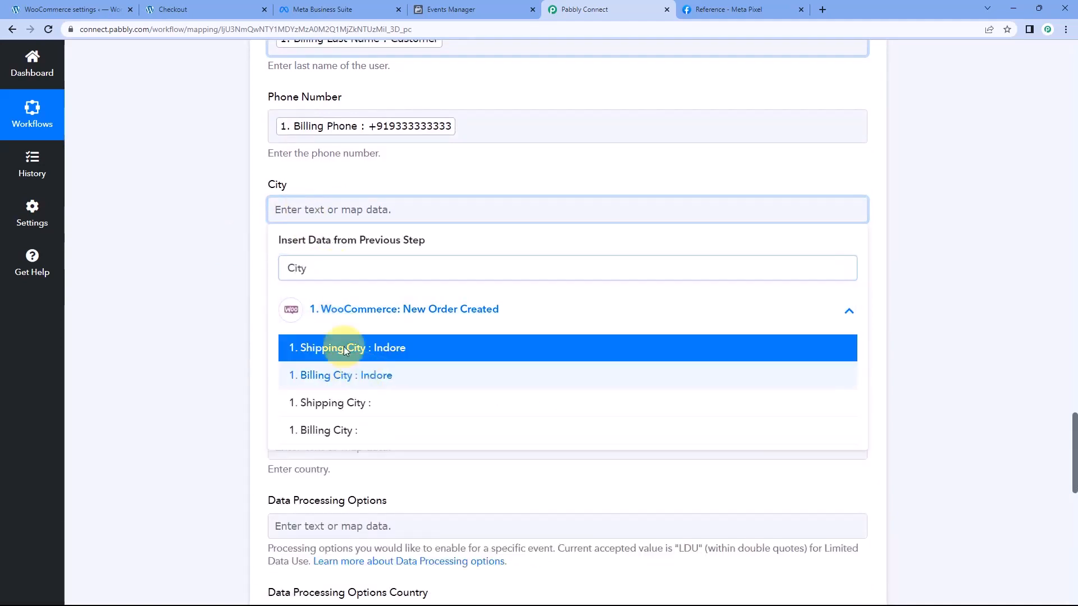
left_click(323, 373)
scroll(268, 221, "down", 4)
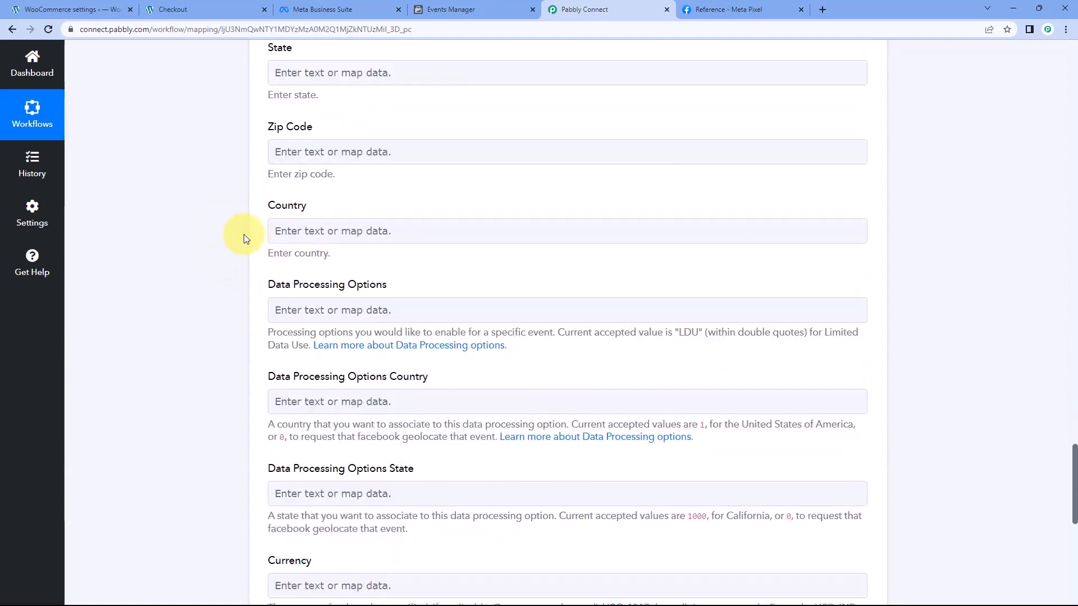
scroll(244, 206, "down", 1)
scroll(243, 207, "up", 2)
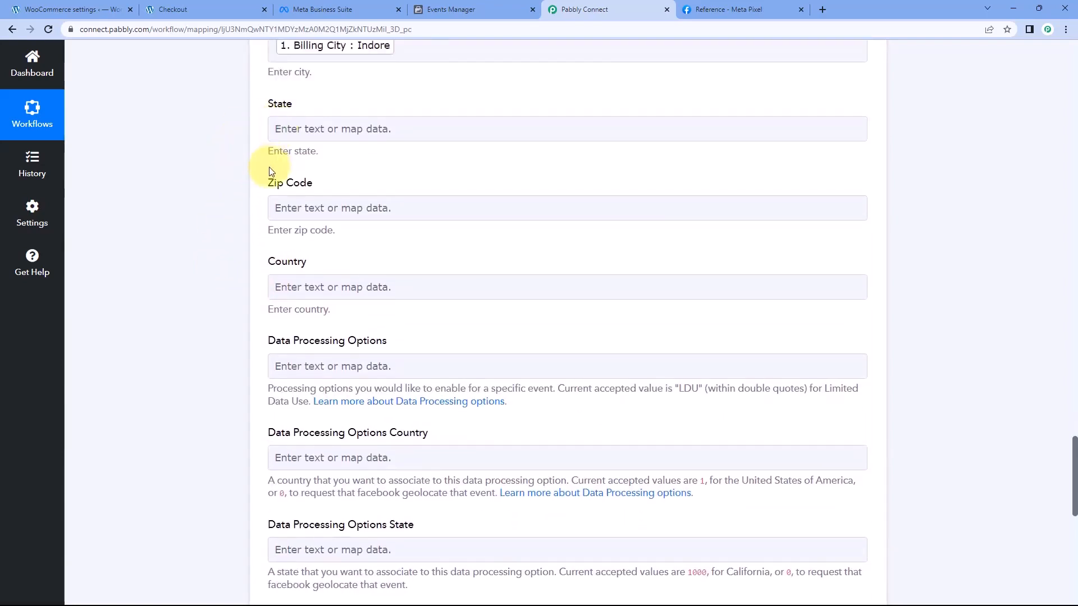
scroll(230, 242, "down", 4)
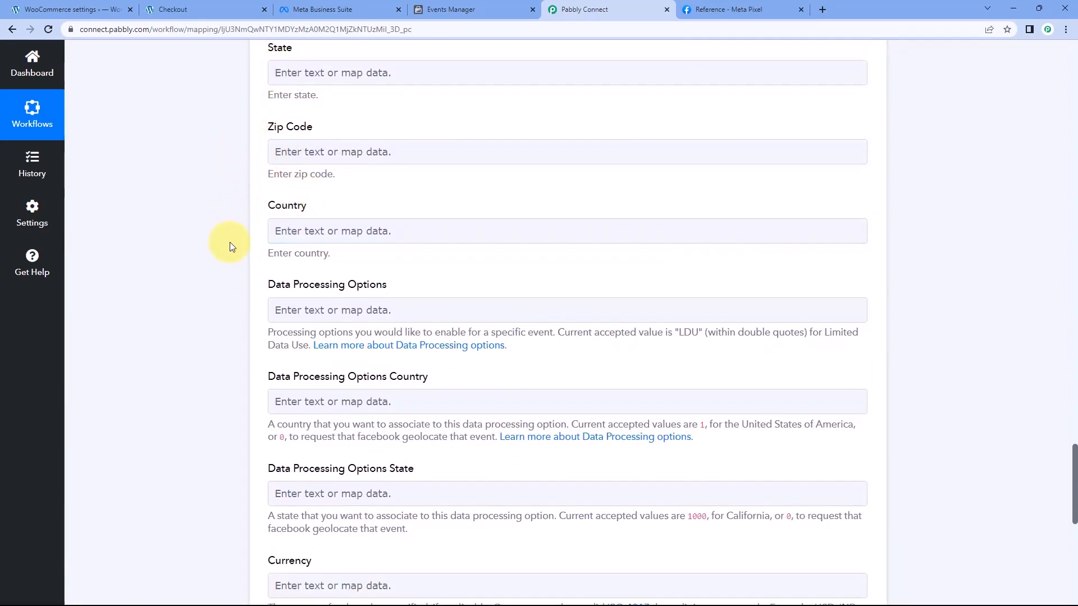
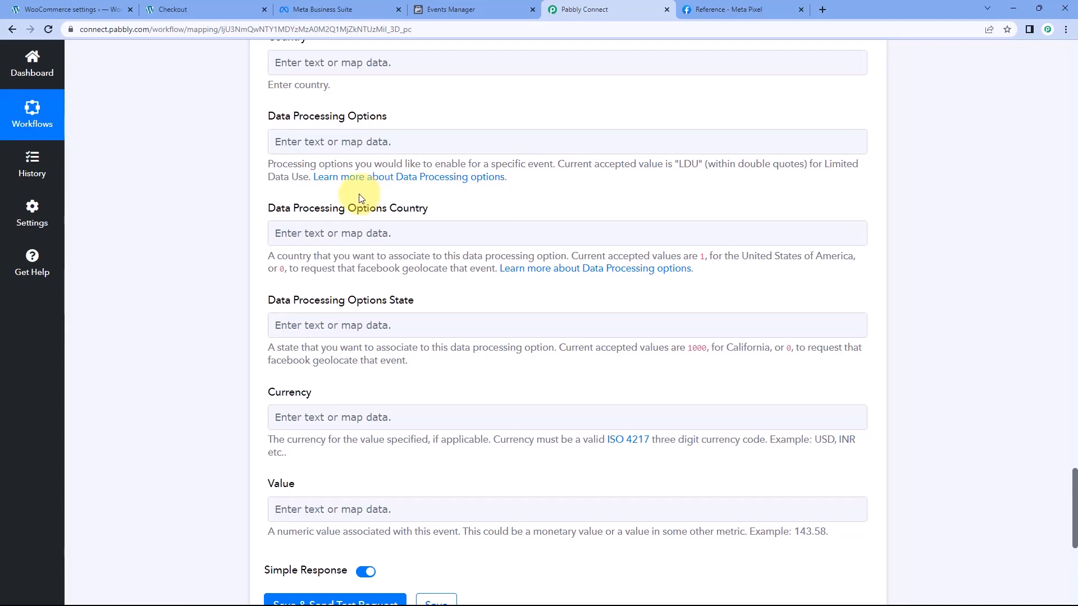
Open the Data Processing Options documentation, review the Limited Data Use availability and rules, and close it
left_click(439, 178)
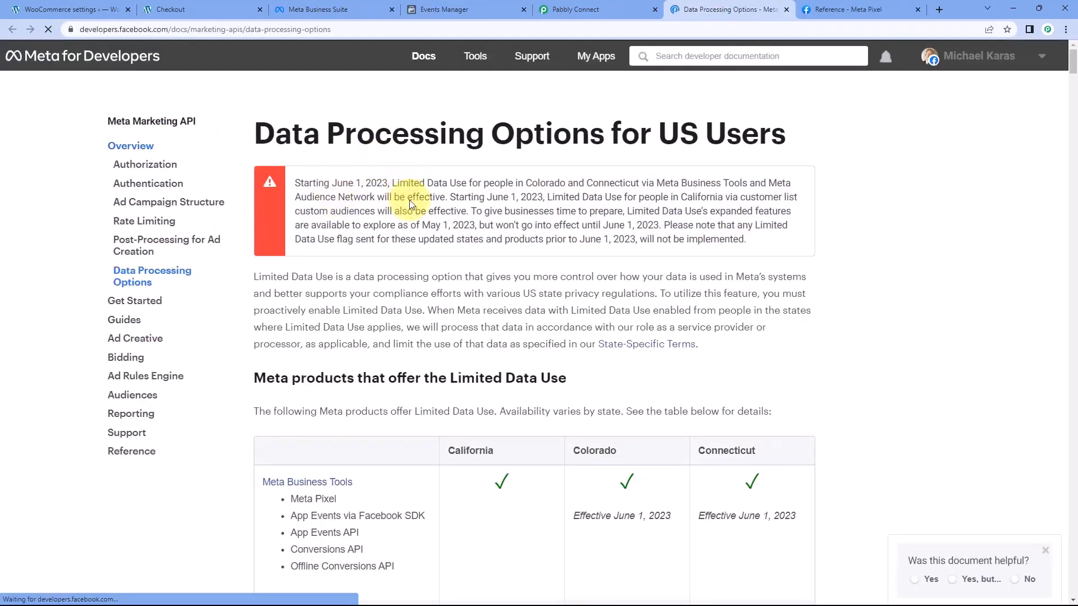
scroll(442, 236, "down", 3)
scroll(443, 237, "down", 7)
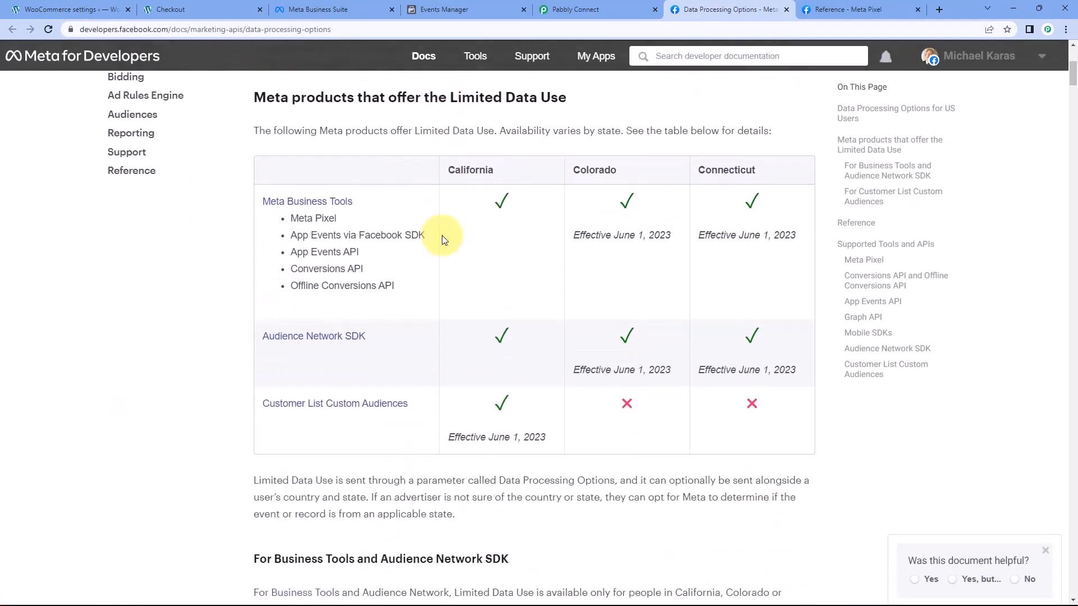
scroll(442, 237, "down", 1)
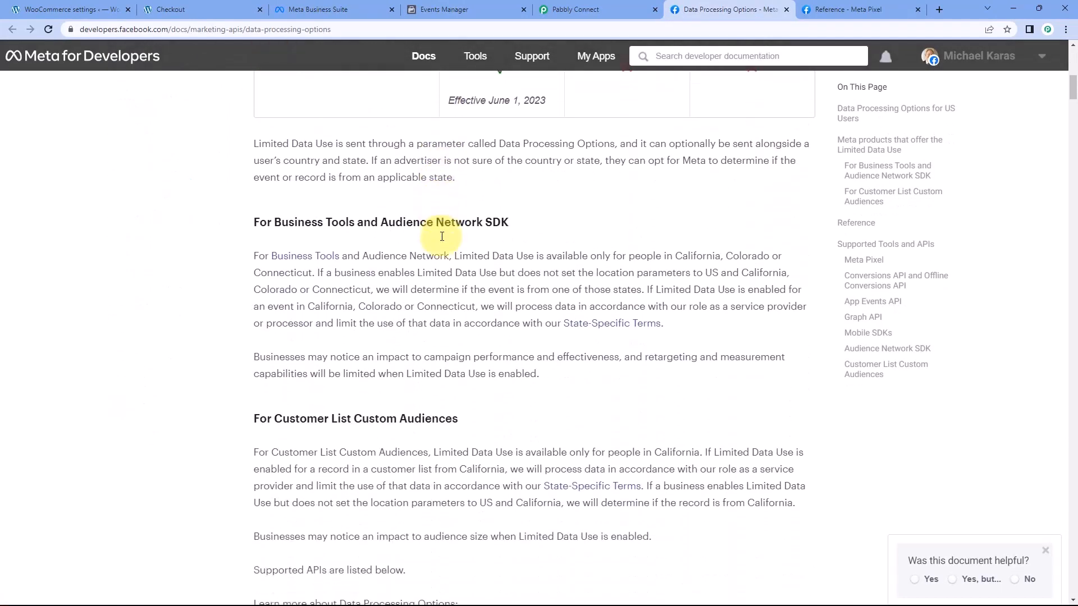
left_click(786, 10)
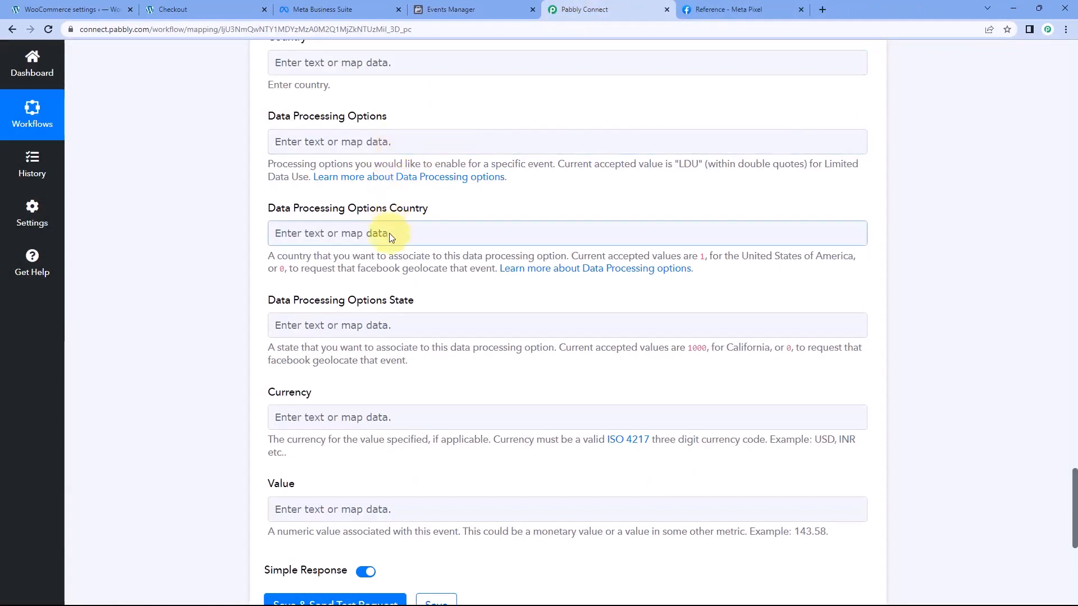
Map the Currency field to the populated Currency value from the WooCommerce order
scroll(384, 292, "down", 3)
scroll(281, 157, "down", 1)
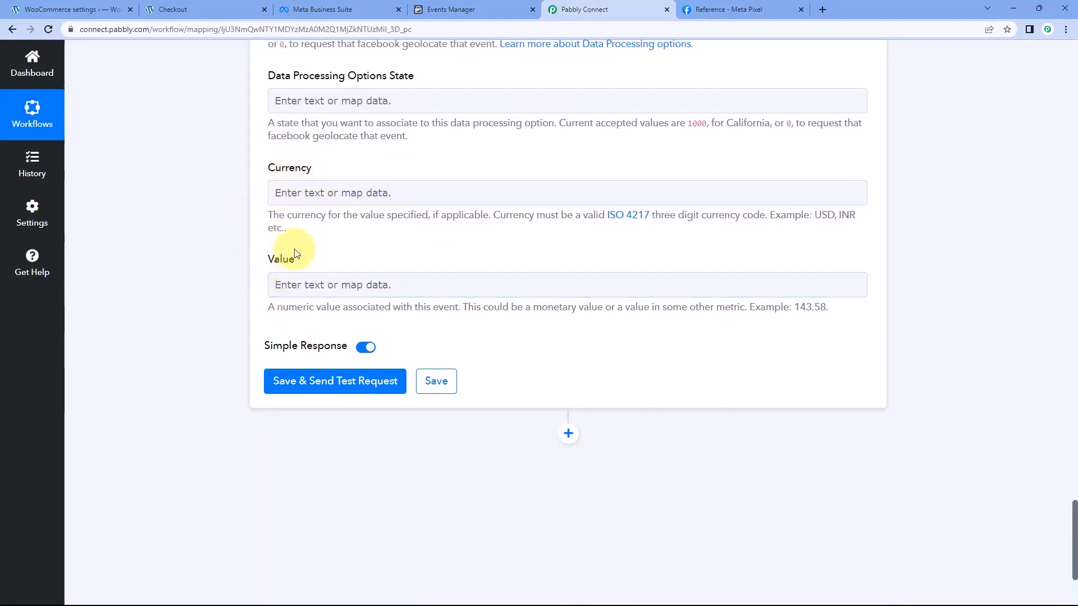
left_click(307, 192)
left_click(328, 288)
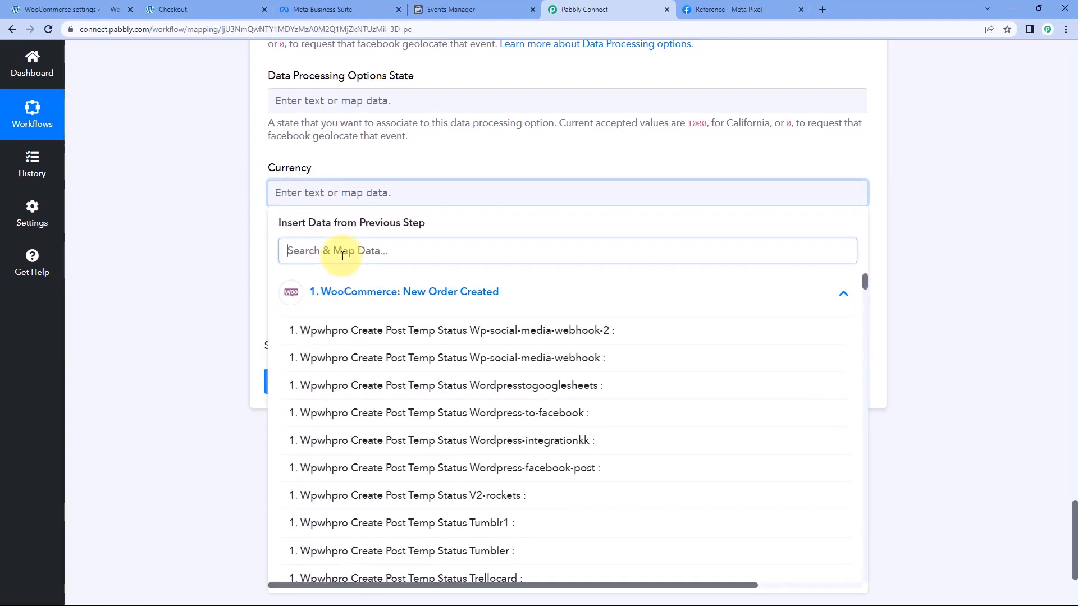
type("C")
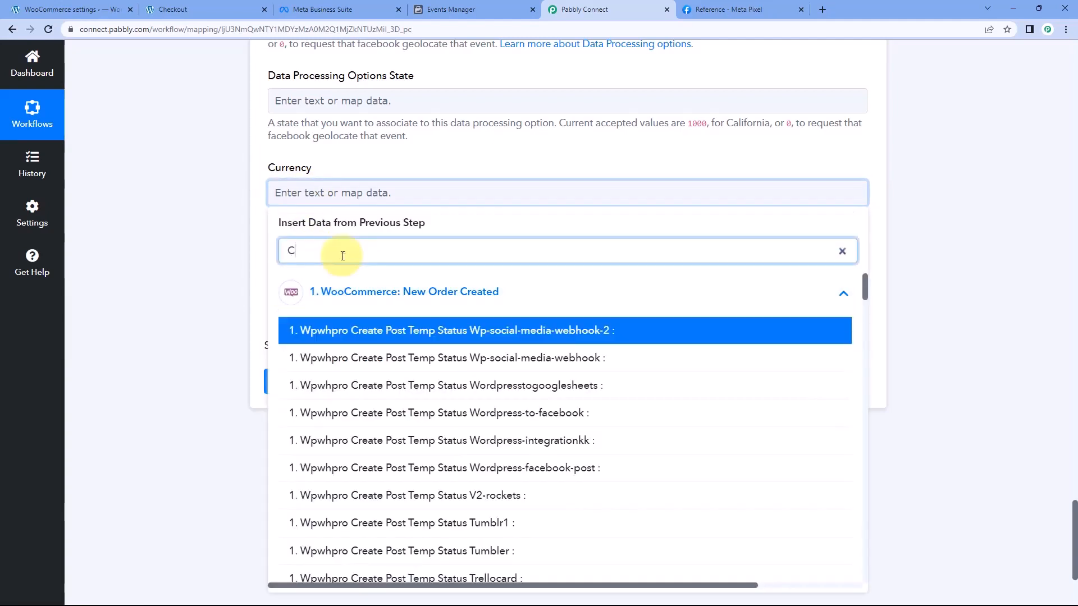
type("u")
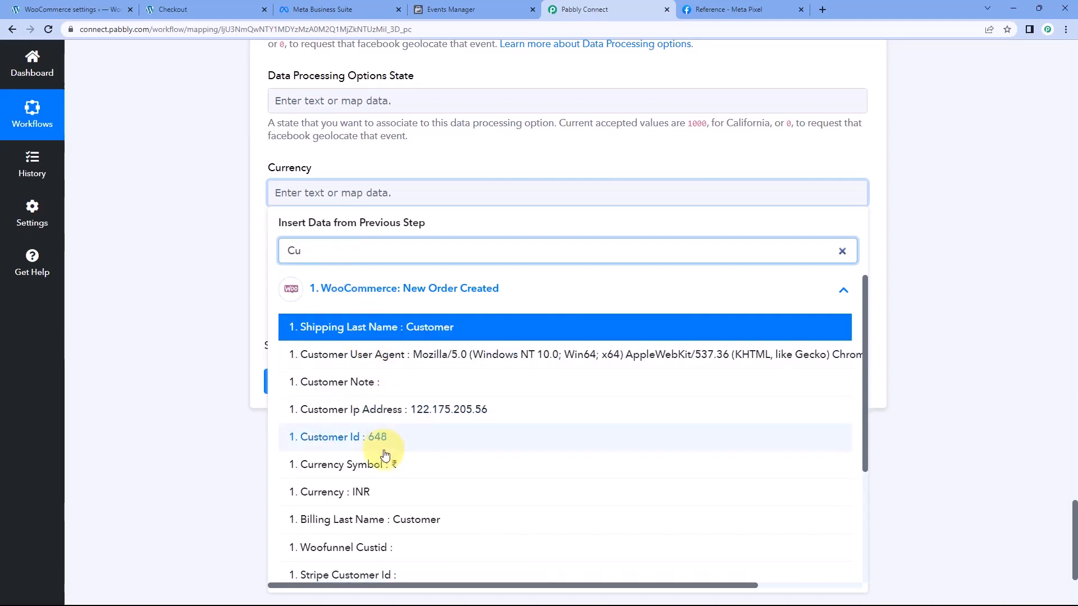
scroll(354, 442, "down", 1)
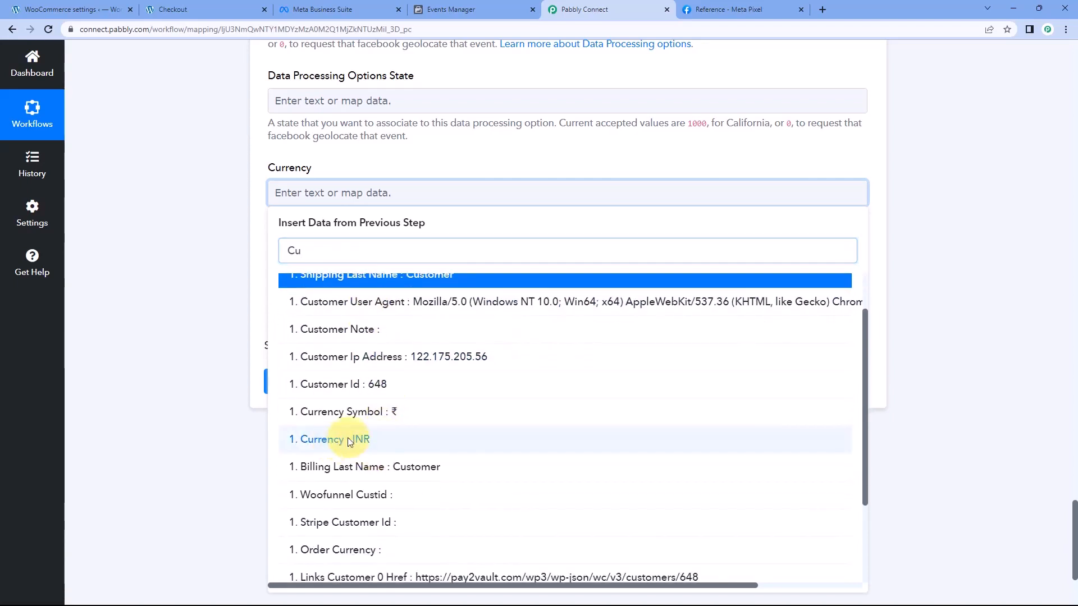
left_click(348, 439)
left_click(260, 251)
Map the Value field to the populated Total from the WooCommerce order
left_click(313, 293)
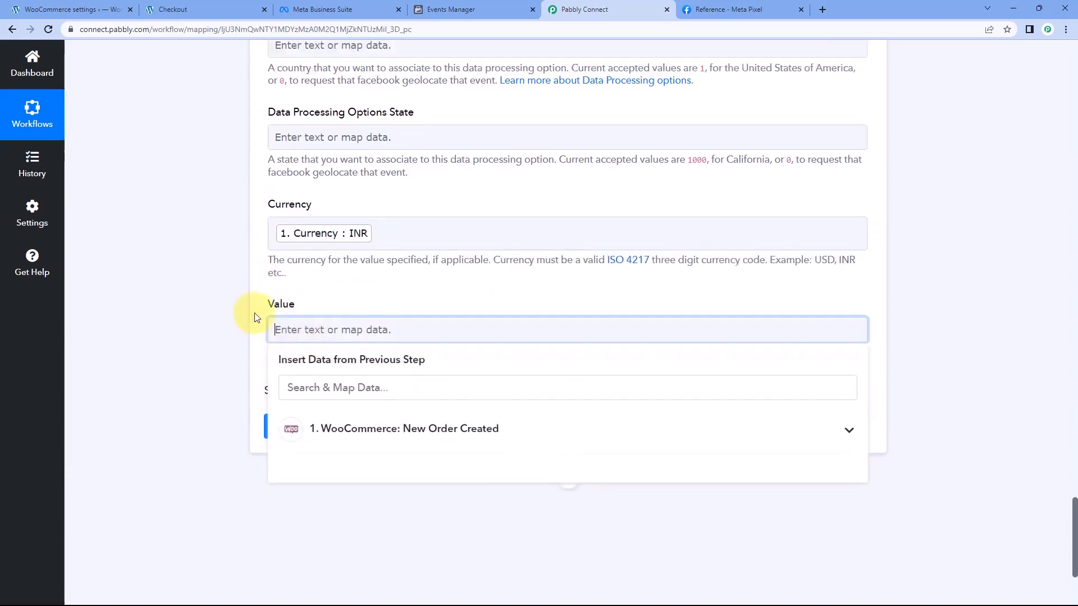
left_click(331, 391)
type("Am")
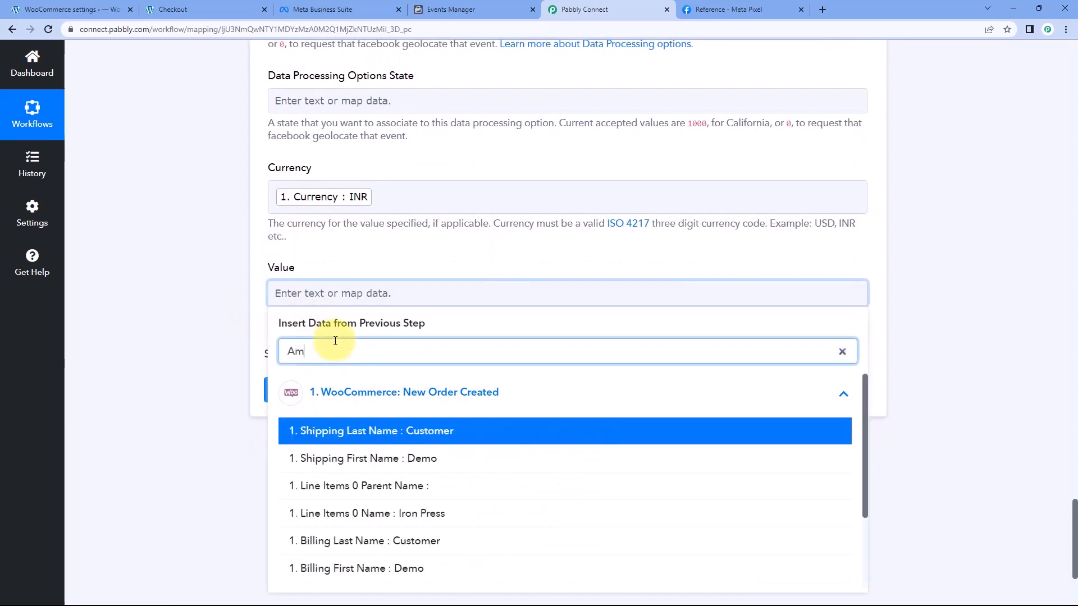
key("BackSpace")
key("BackSpace")
type("Tot")
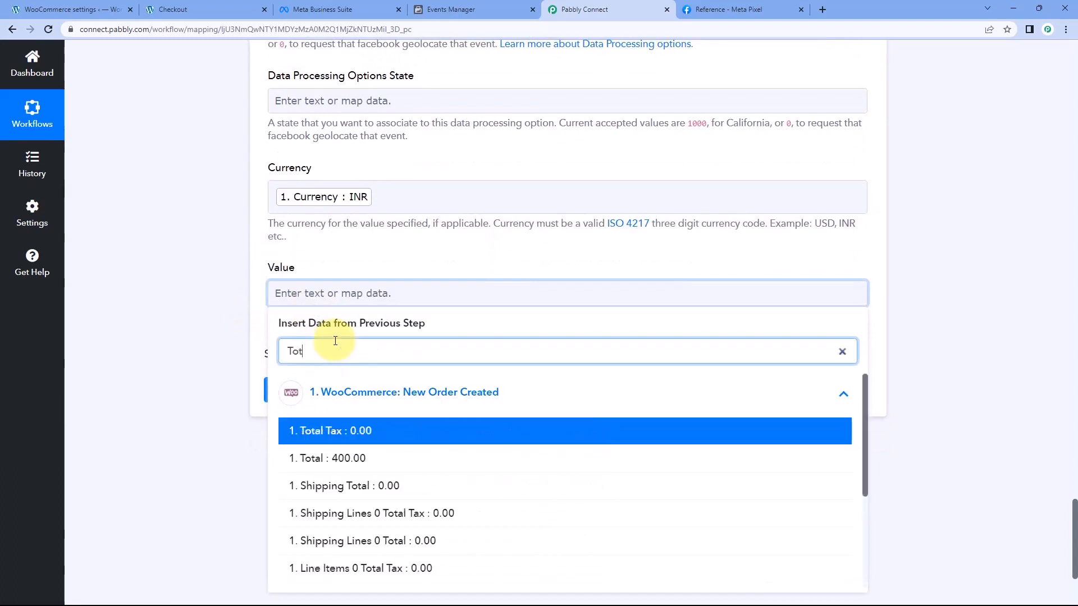
left_click(326, 459)
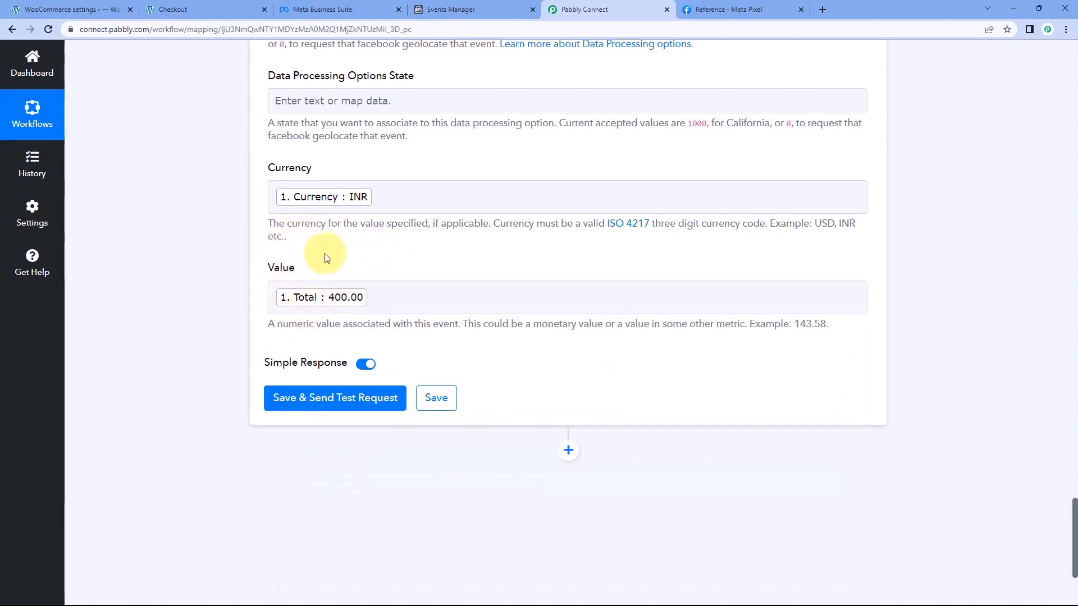
Check the mapped fields of the Facebook Conversions action, save it and send a test request
scroll(461, 216, "up", 15)
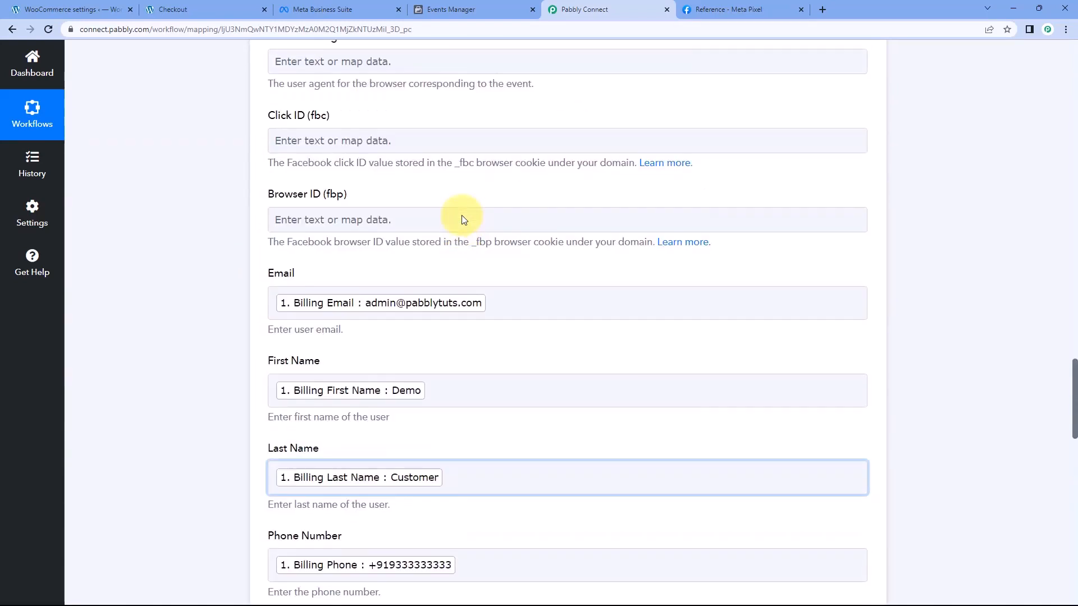
scroll(462, 219, "up", 10)
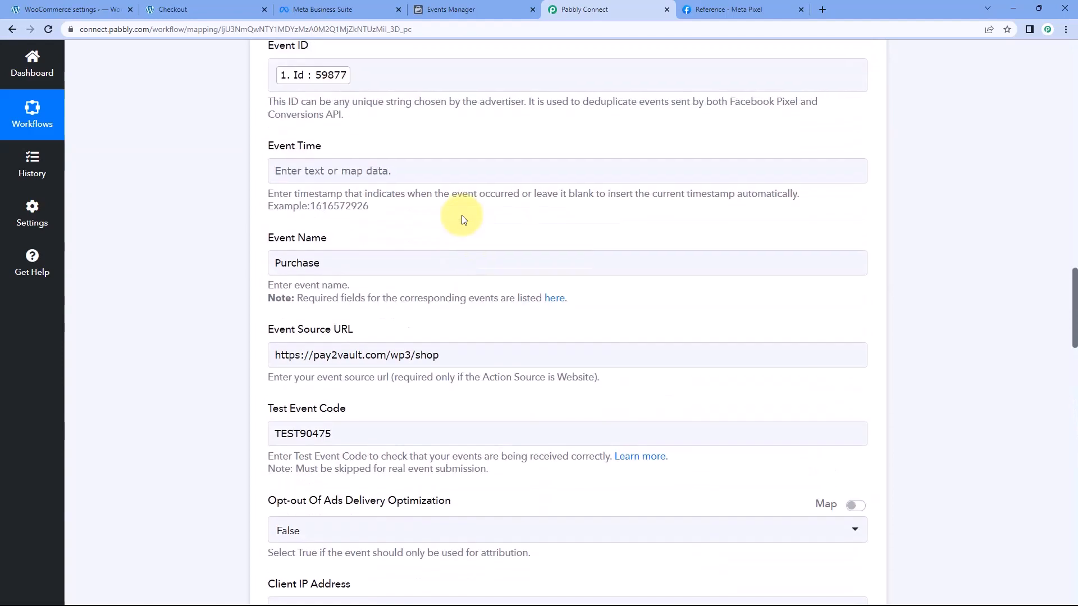
scroll(462, 219, "down", 15)
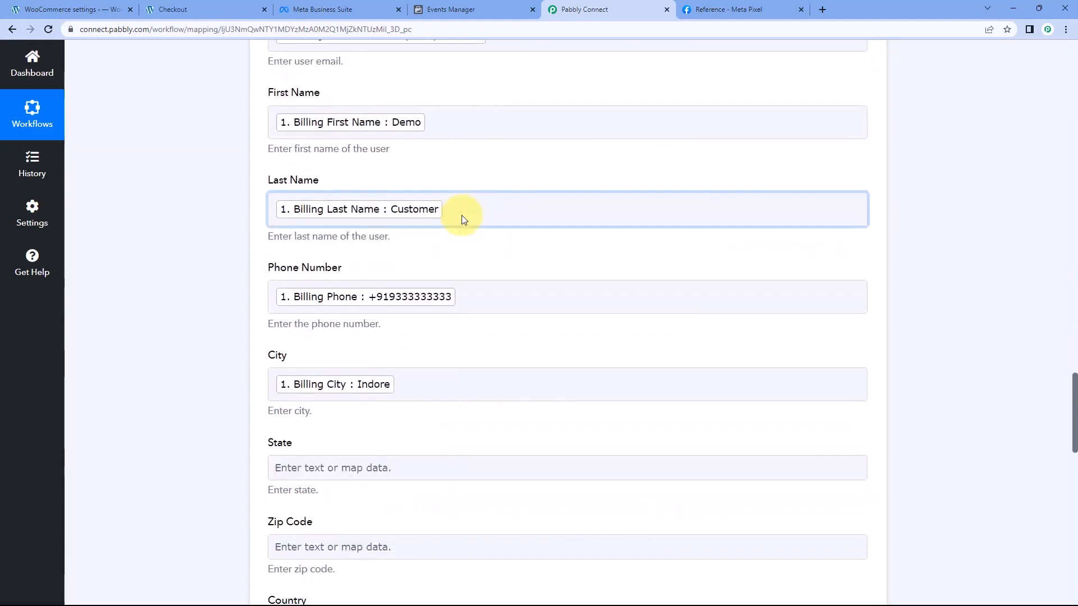
scroll(464, 219, "down", 15)
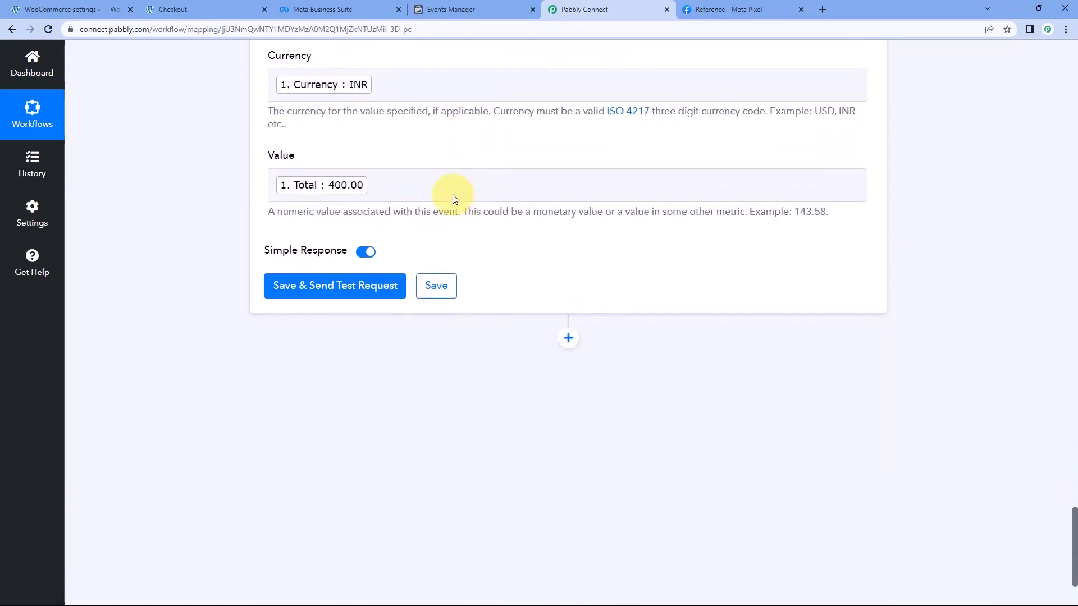
left_click(345, 291)
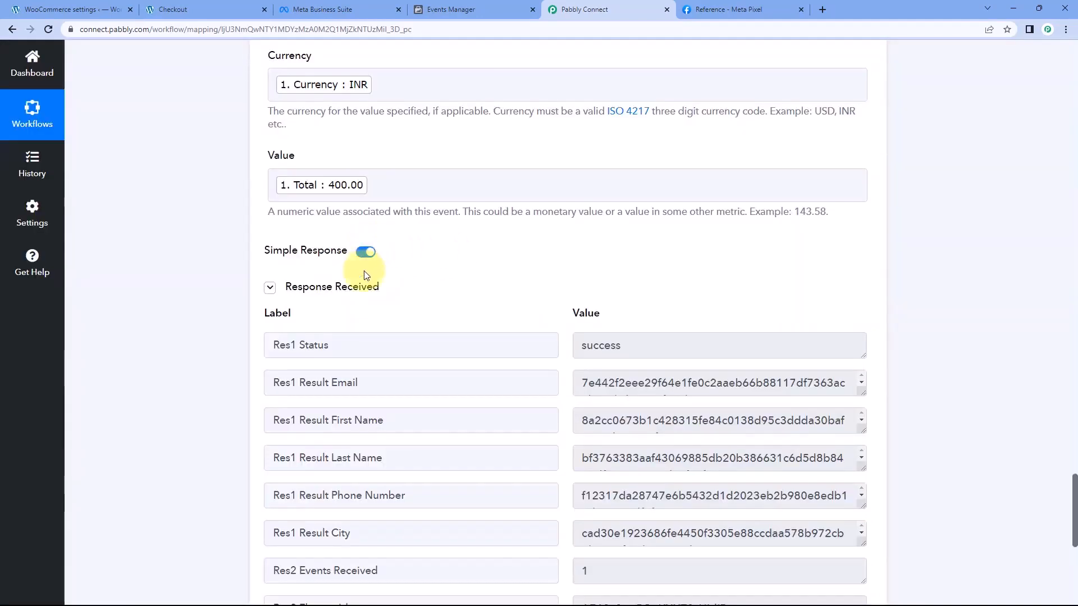
scroll(364, 275, "down", 1)
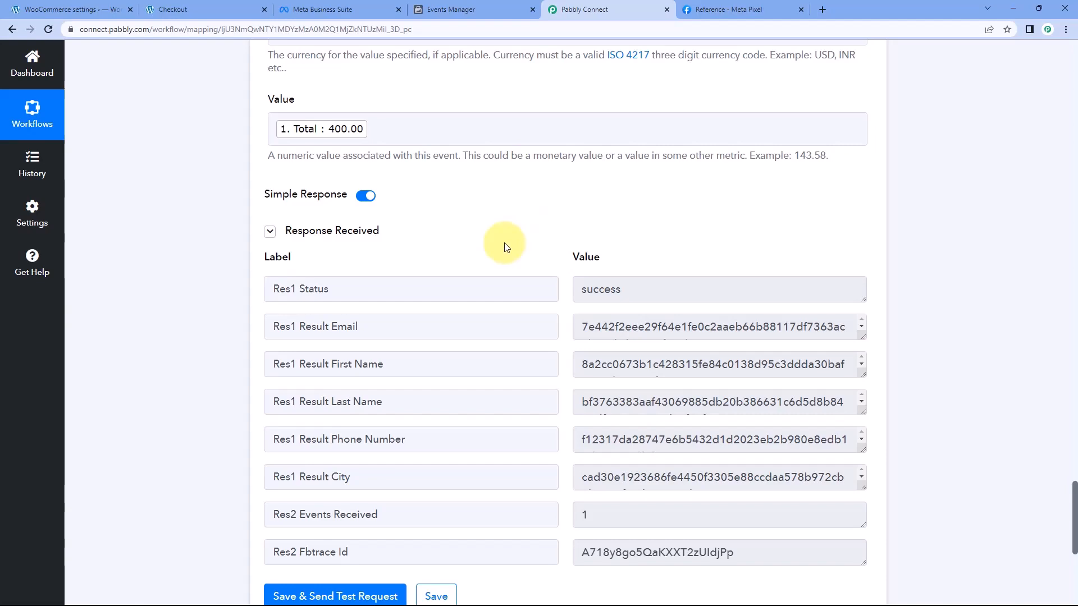
Compare the mapped customer, event and pixel fields with the order details on the WooCommerce checkout page
scroll(504, 247, "up", 15)
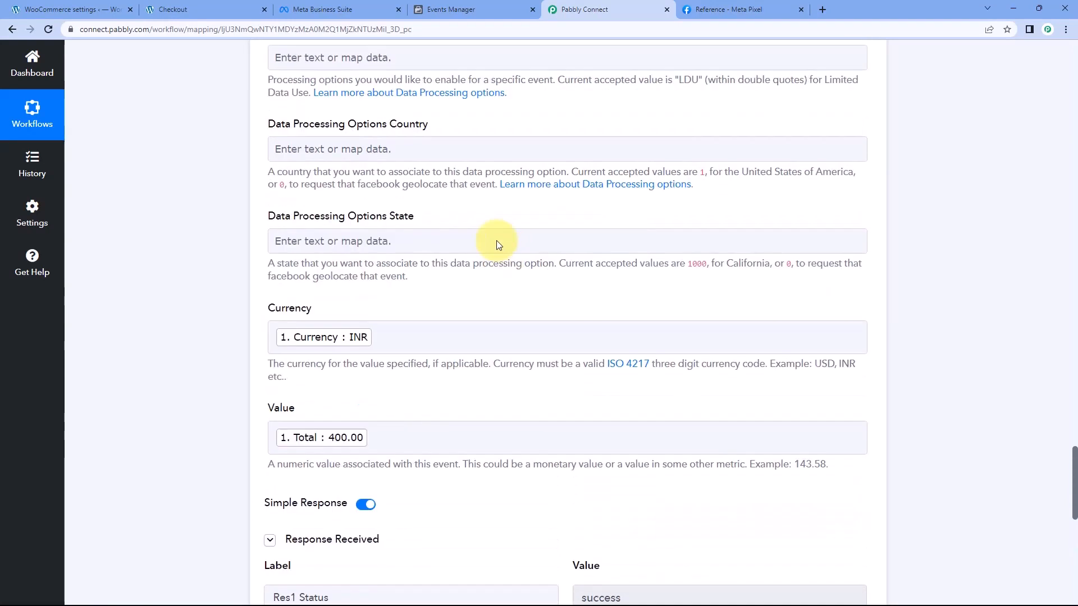
scroll(436, 212, "up", 3)
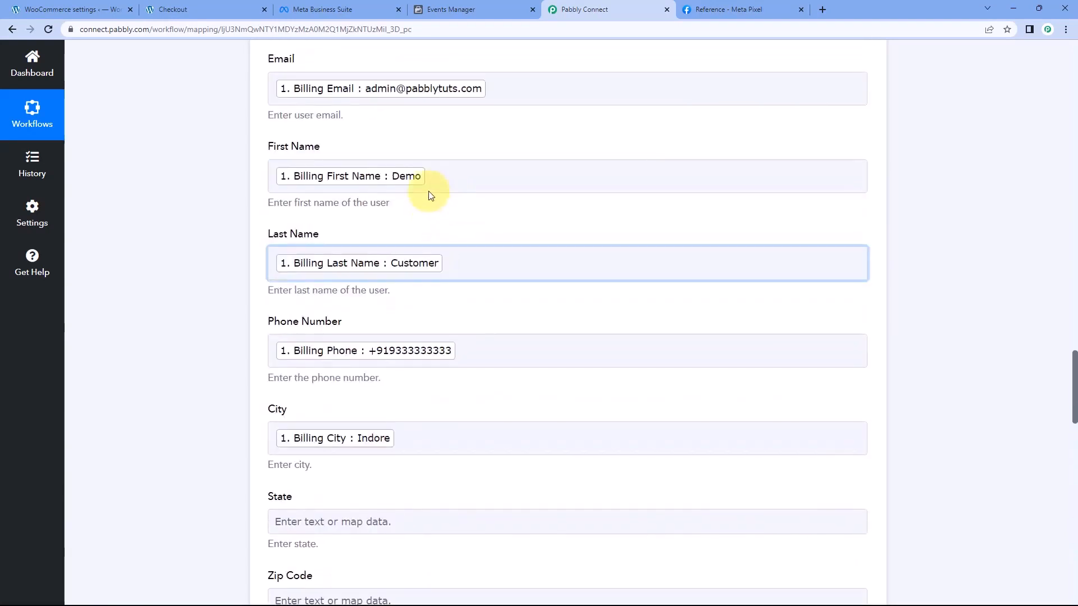
scroll(250, 213, "up", 5)
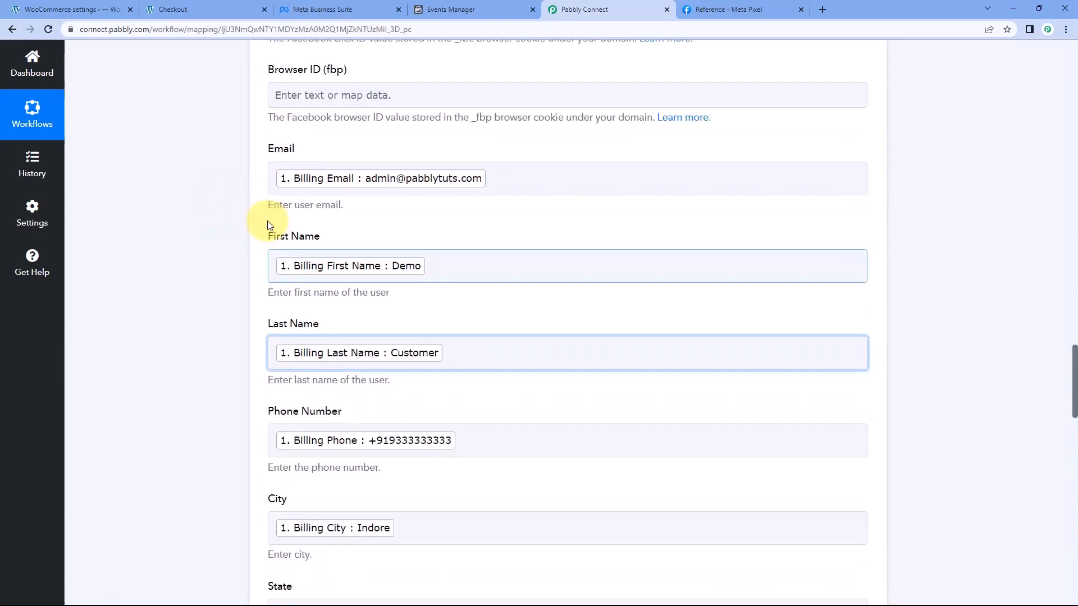
left_click(217, 3)
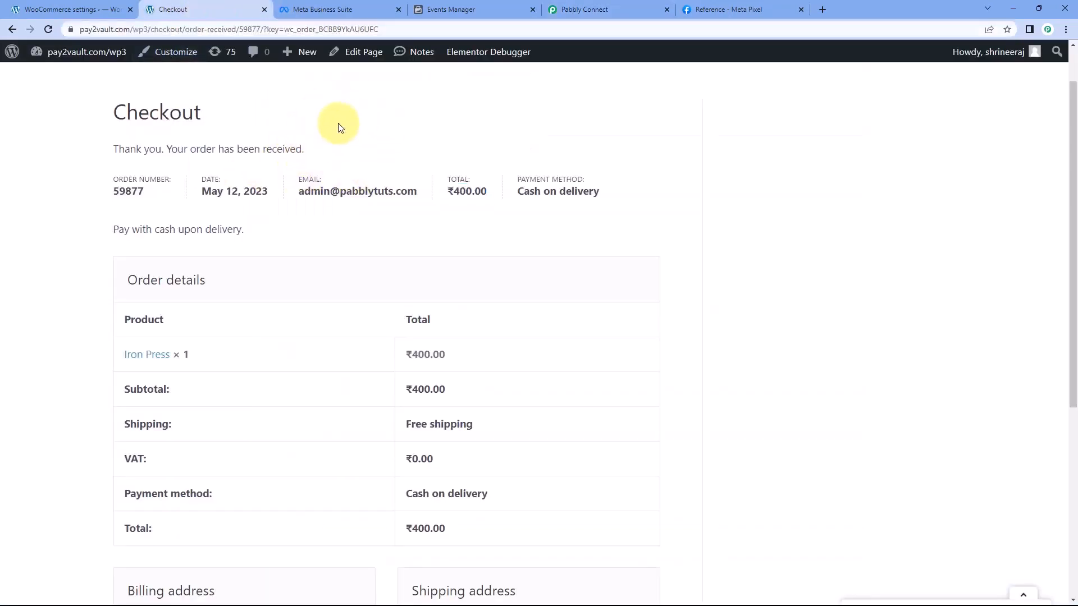
left_click(574, 12)
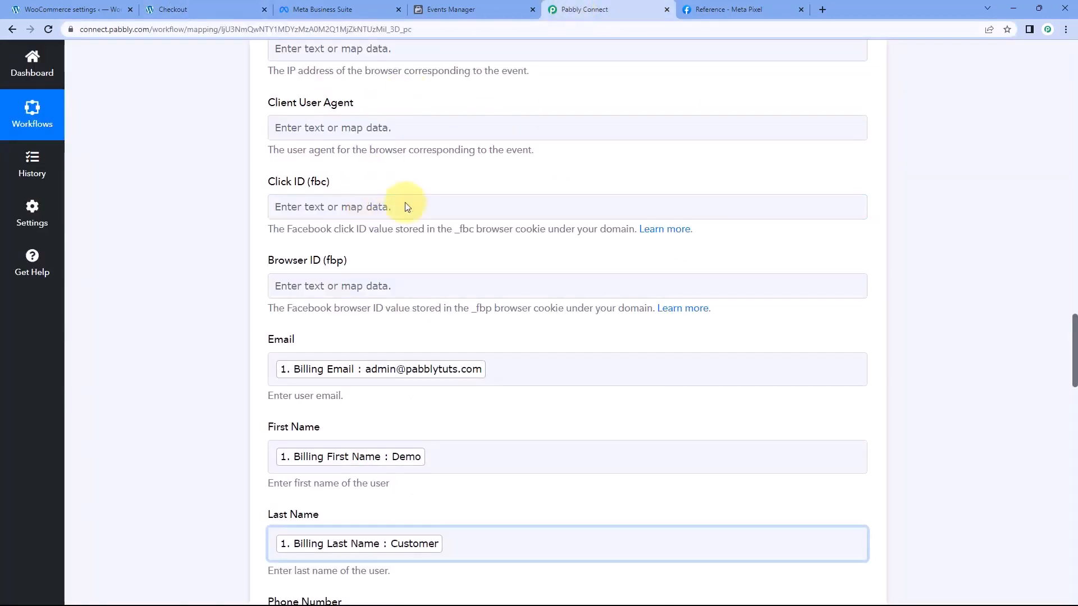
scroll(410, 205, "up", 8)
scroll(406, 204, "up", 8)
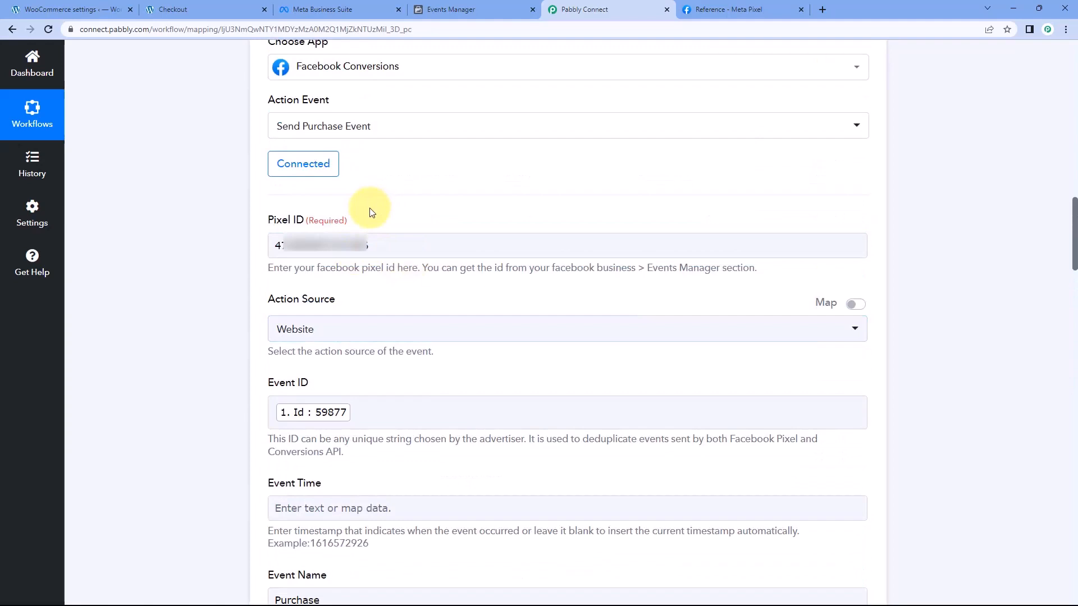
scroll(369, 213, "down", 8)
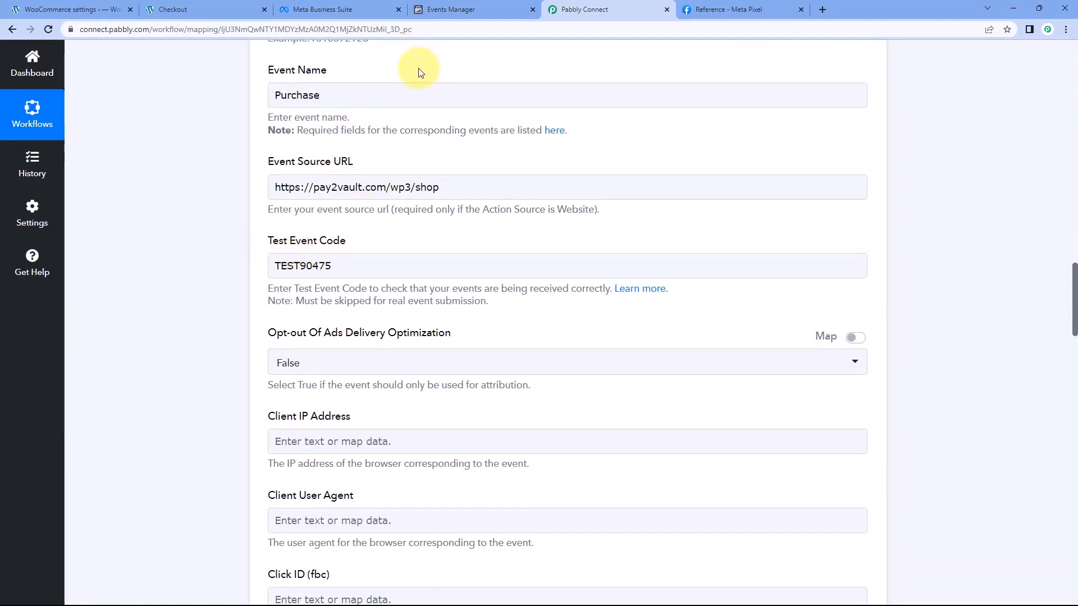
In Events Manager, expand the received Purchase test event and examine its URL, event ID, value, currency and user data keys
left_click(481, 9)
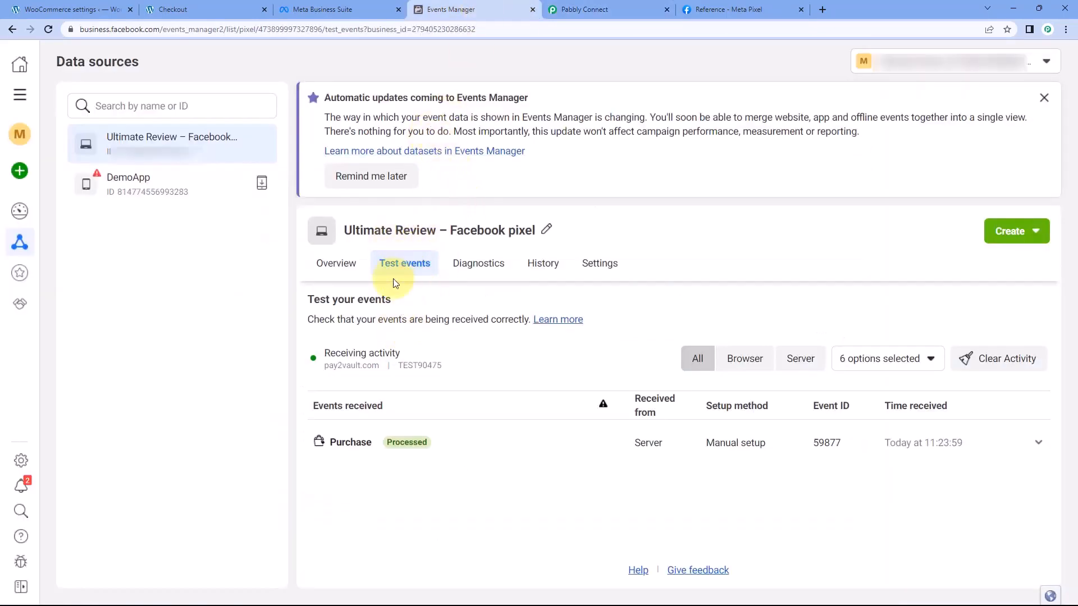
left_click(373, 447)
scroll(361, 423, "down", 1)
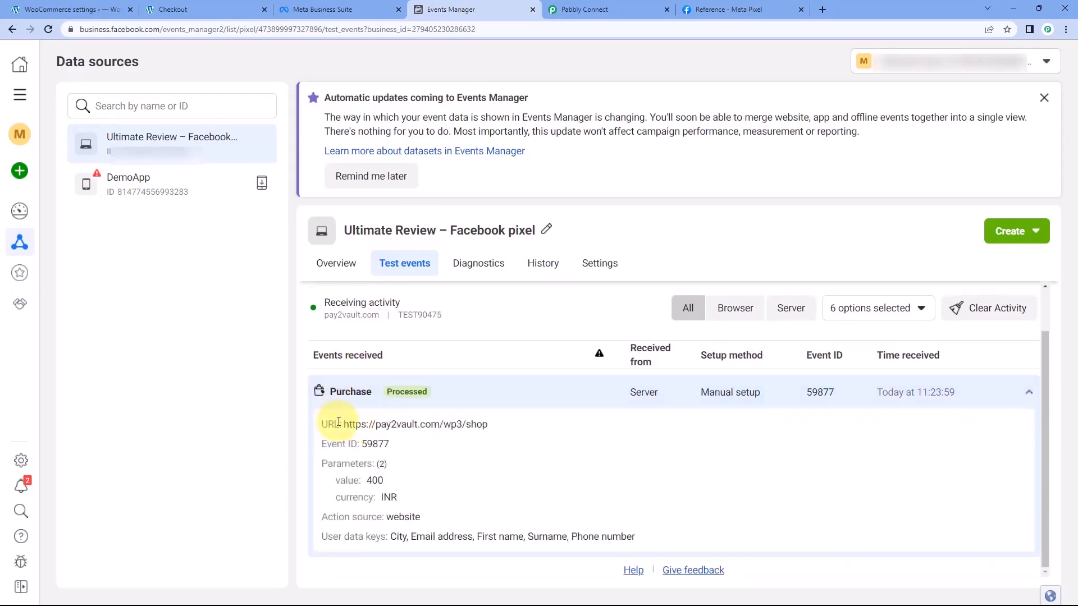
left_click_drag(501, 424, 361, 446)
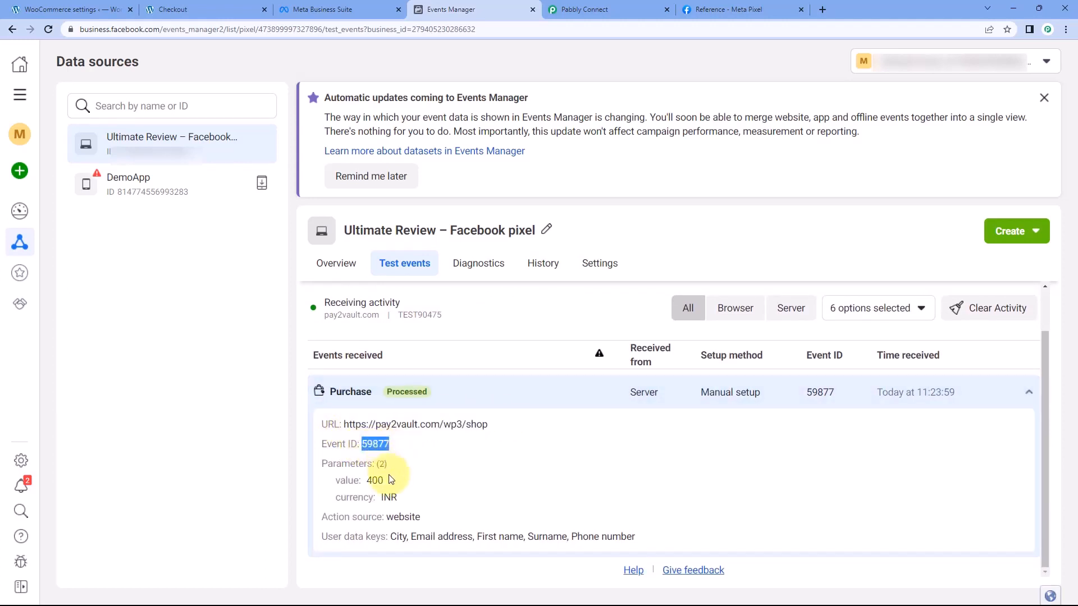
left_click_drag(392, 484, 365, 483)
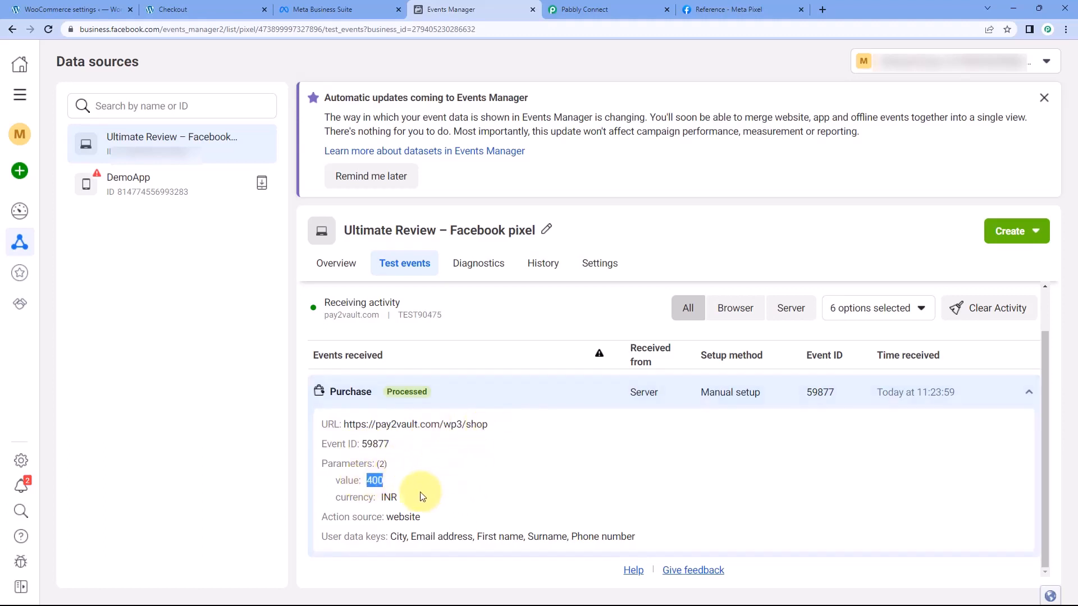
left_click_drag(397, 497, 389, 495)
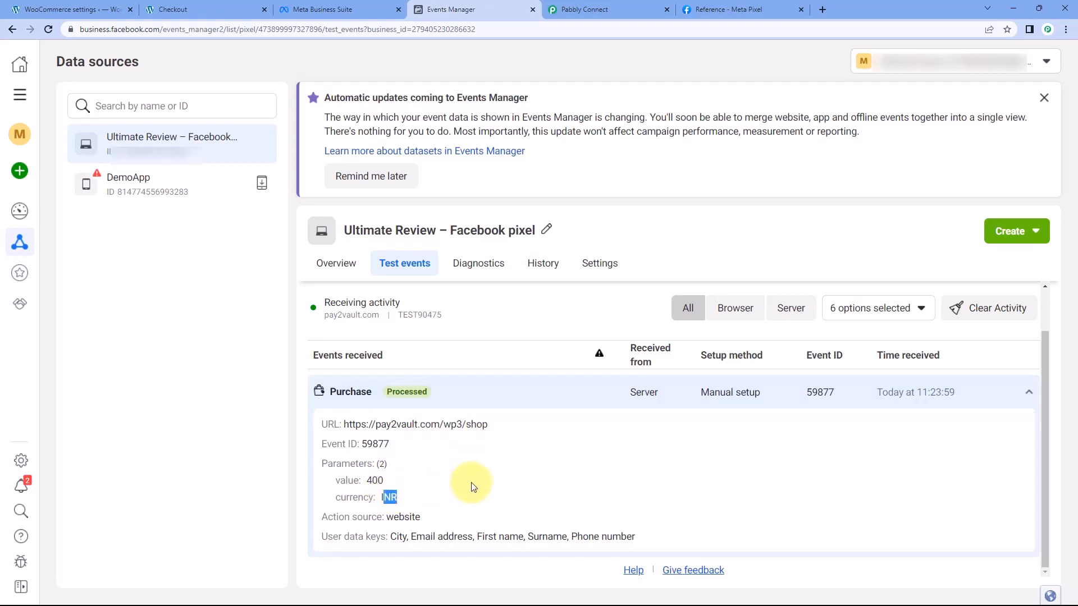
left_click(600, 7)
left_click(470, 9)
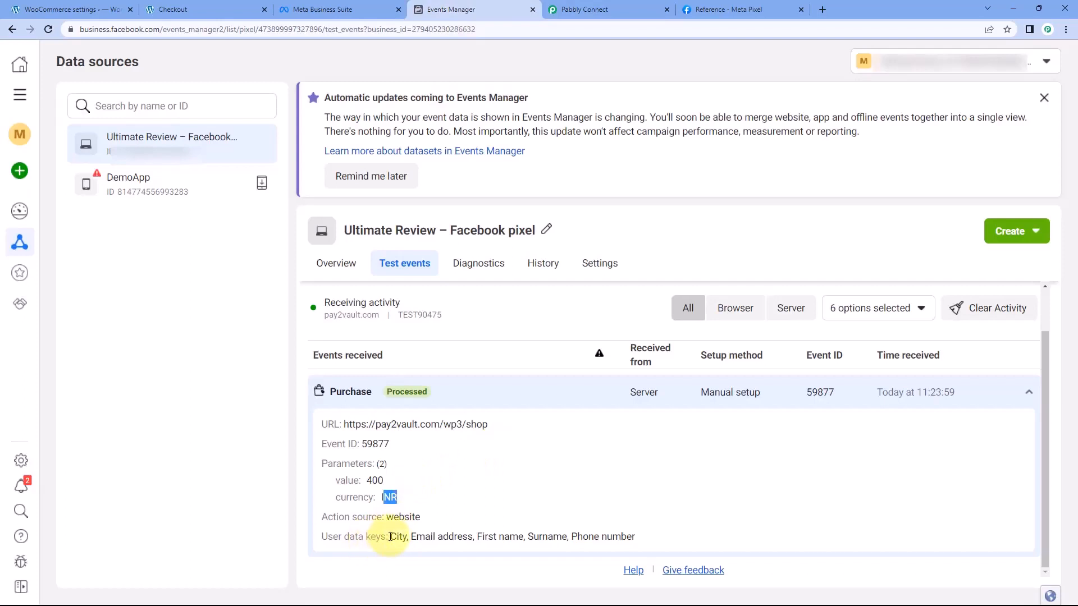
left_click_drag(390, 537, 638, 538)
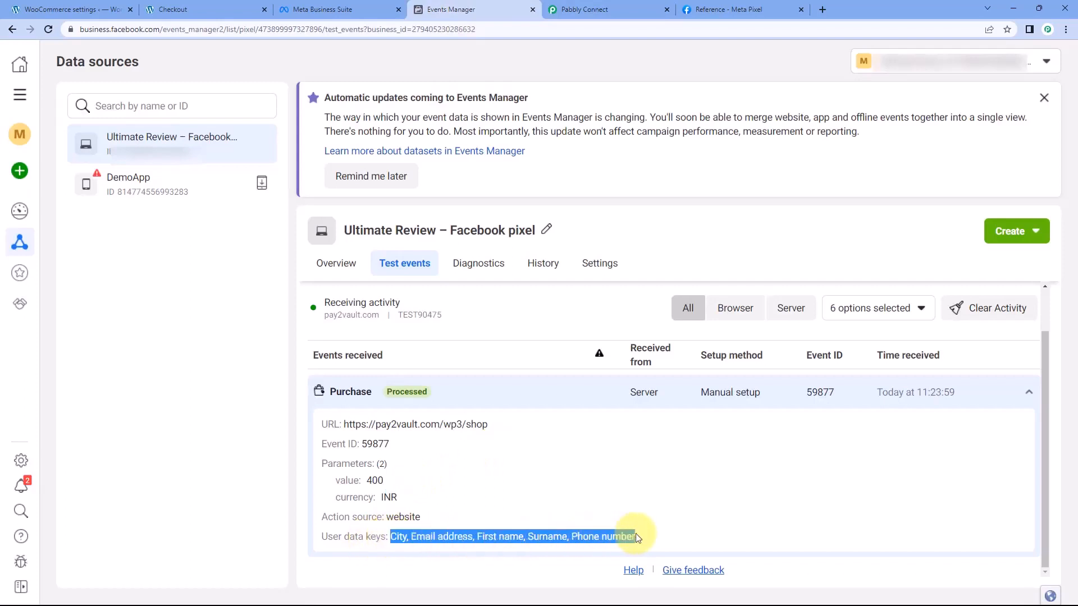
left_click(638, 538)
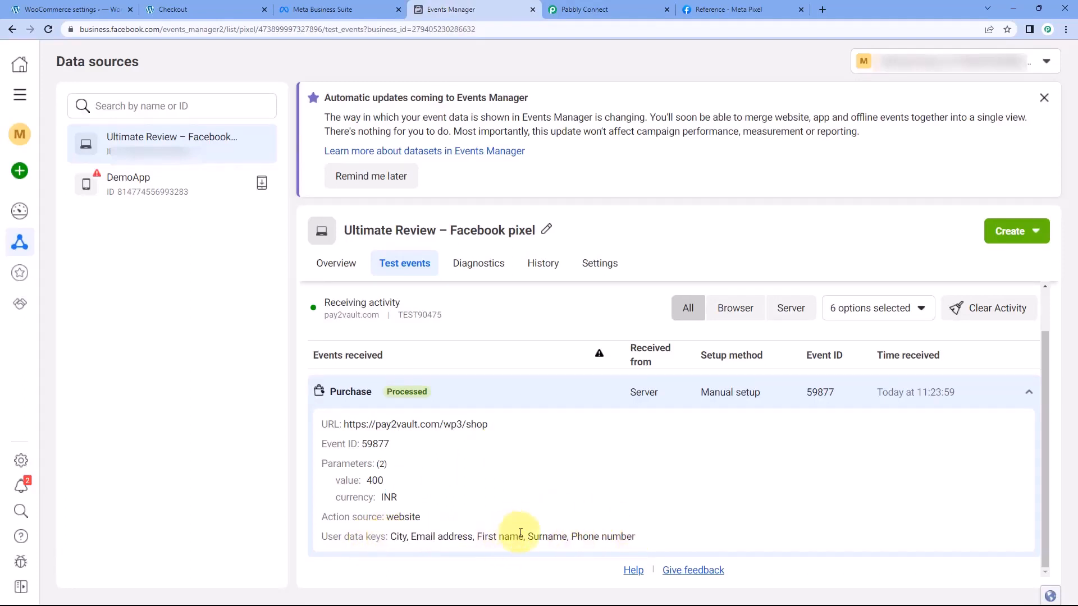
Switch to Pabbly Connect, collapse the workflow's trigger and action steps, and glance back at the received event in Events Manager
left_click(633, 8)
scroll(910, 196, "up", 12)
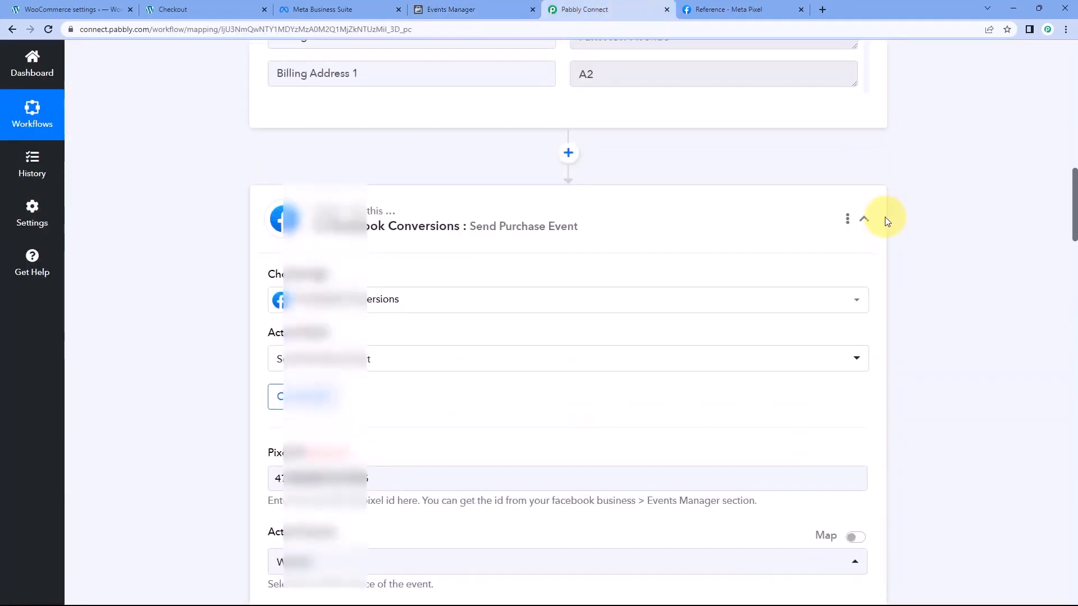
scroll(884, 225, "up", 12)
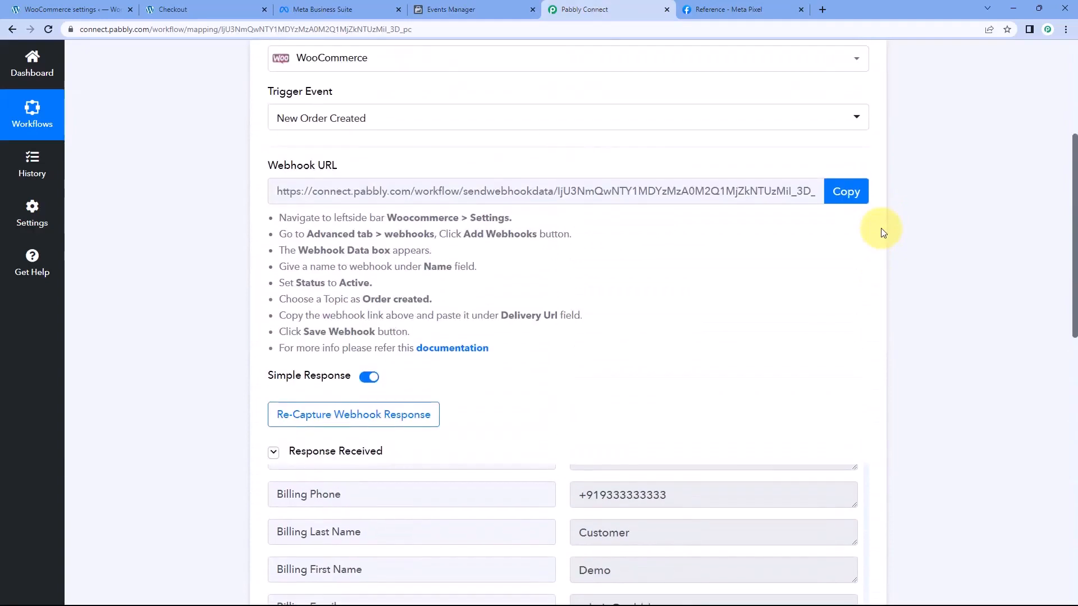
scroll(883, 233, "up", 4)
left_click(864, 238)
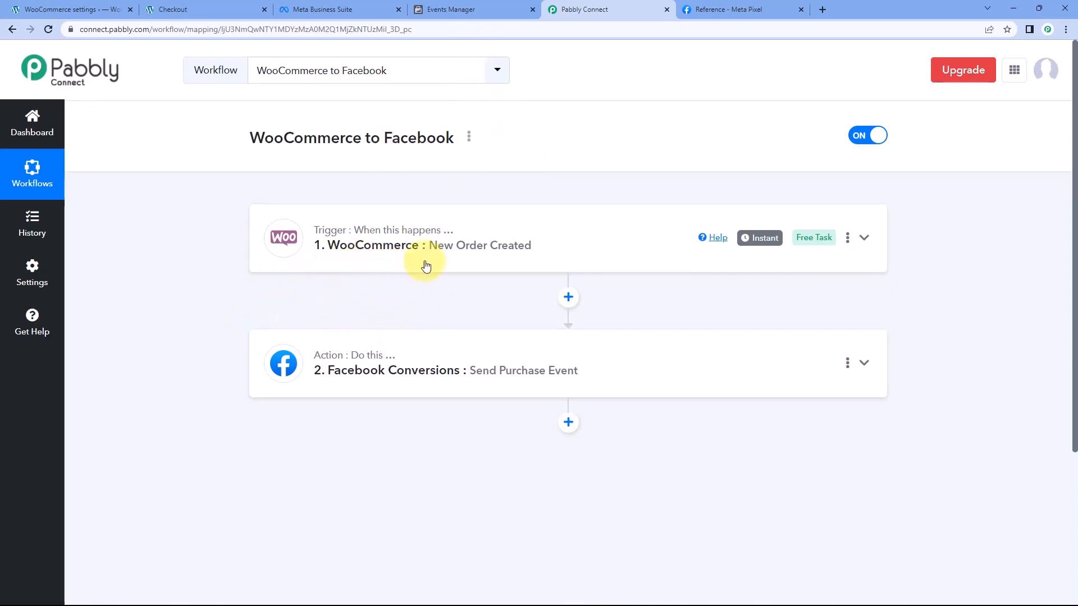
left_click(483, 4)
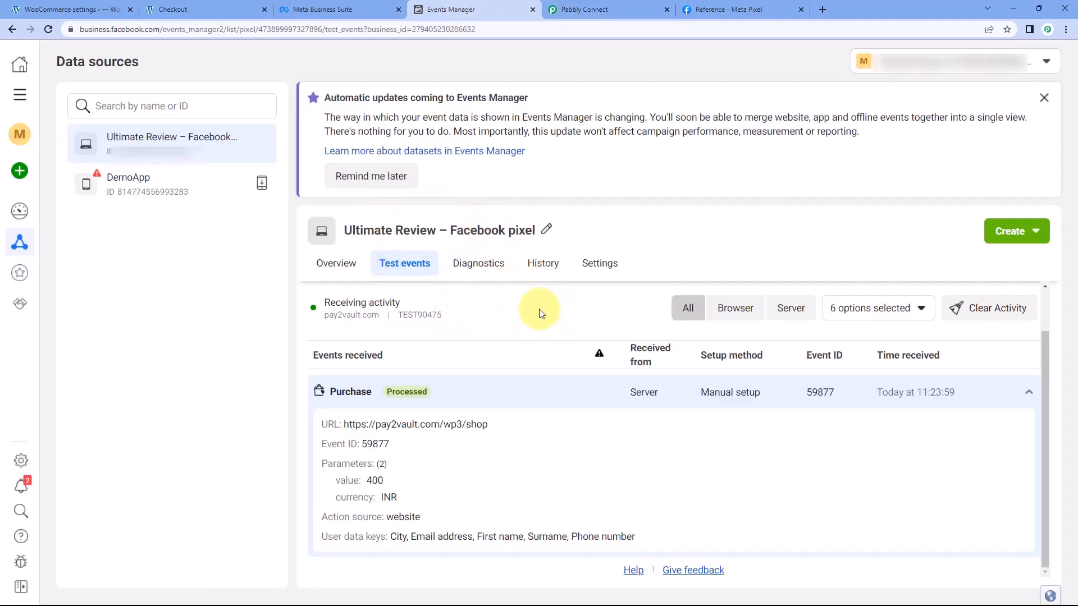
left_click(589, 10)
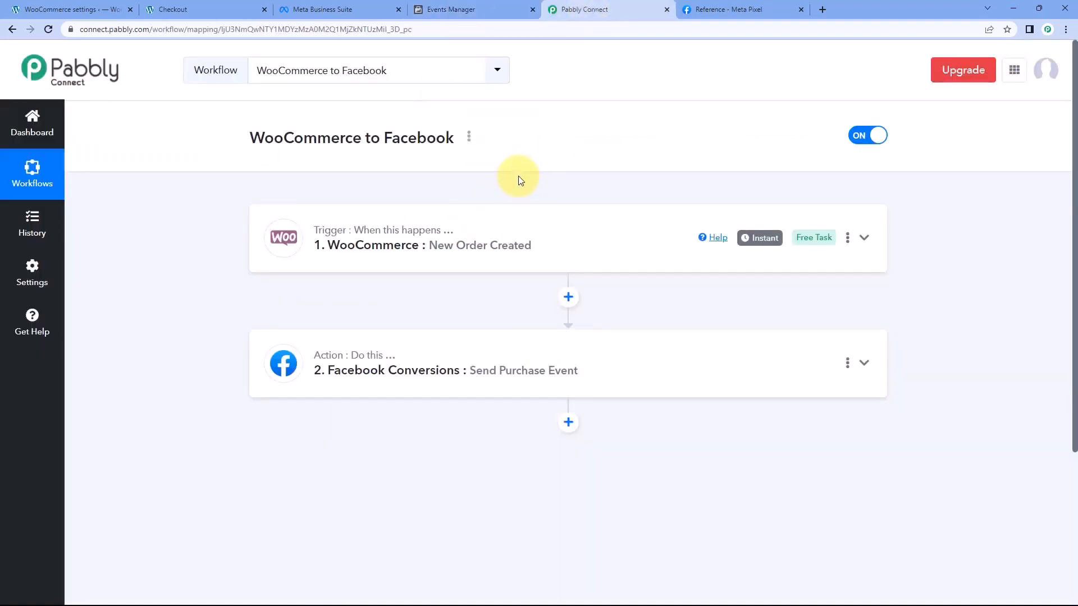
Go back to the WooCommerce shop page and add the Pixel Mobile to the cart
left_click(234, 8)
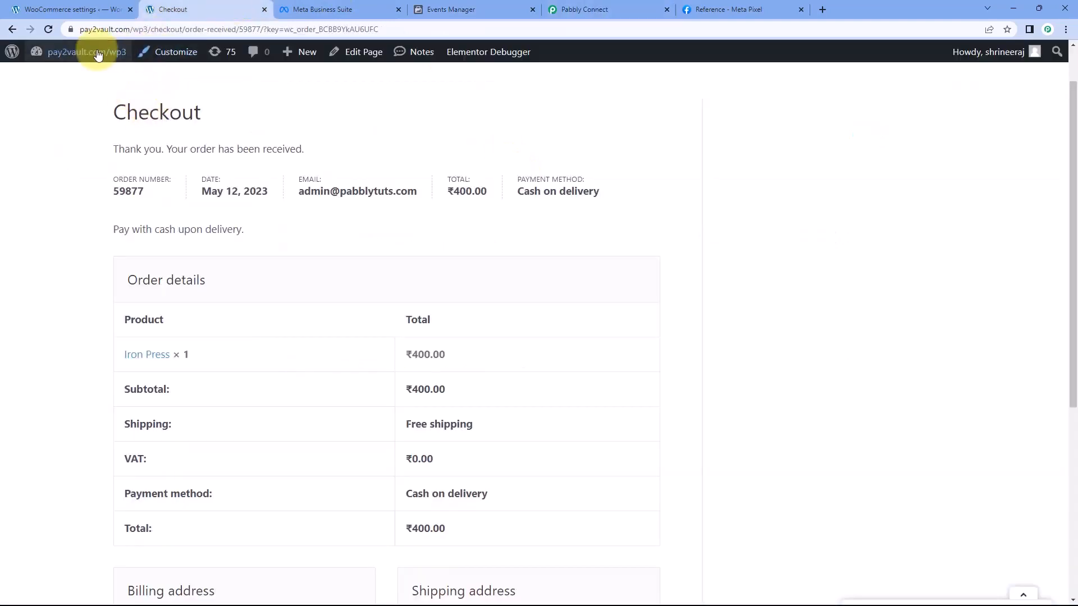
left_click(13, 29)
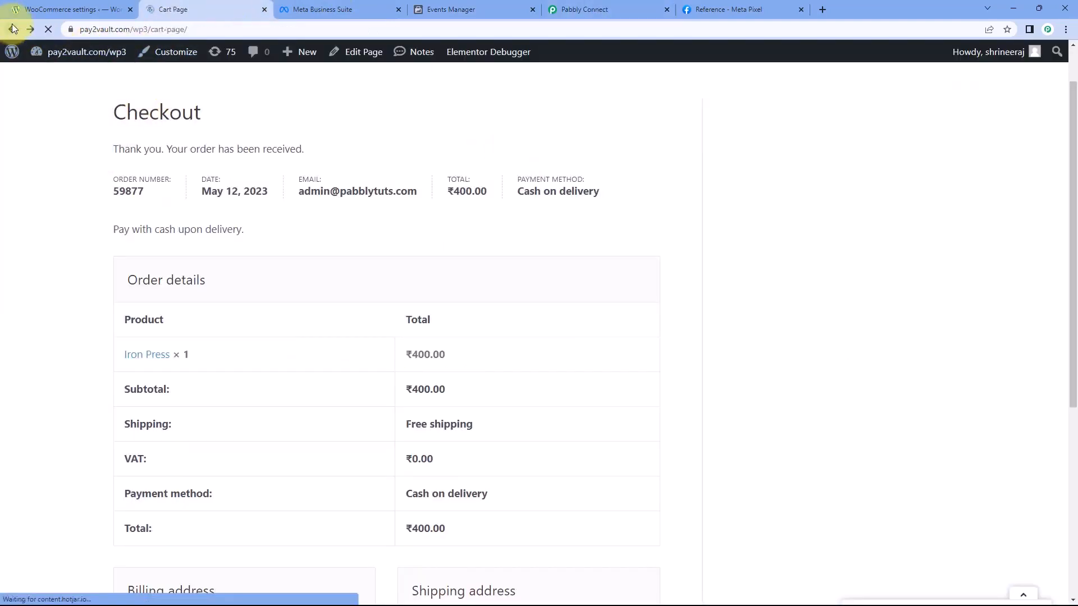
left_click(12, 29)
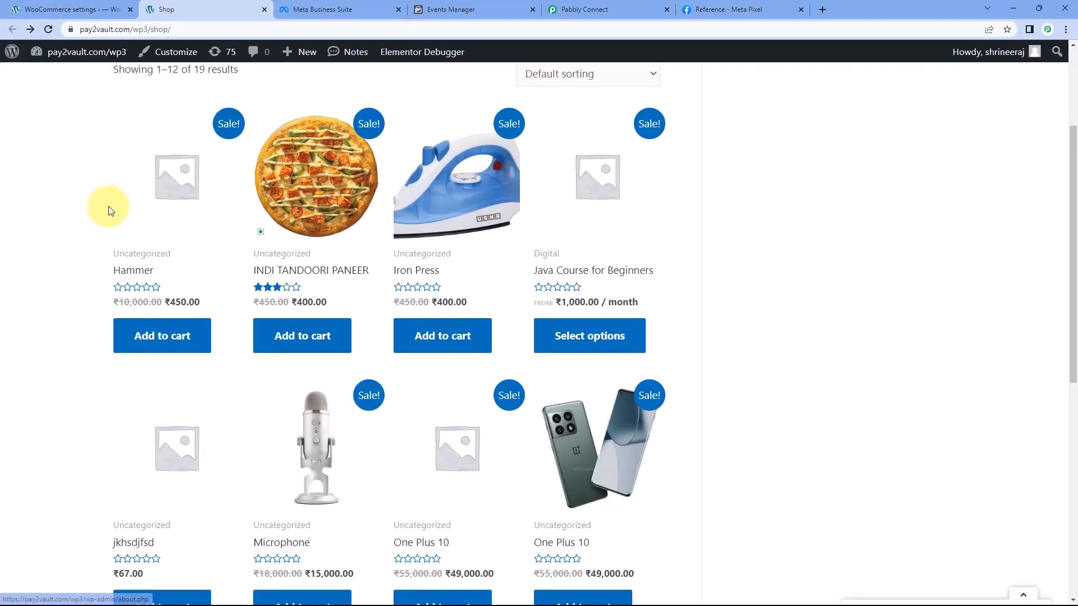
scroll(104, 212, "down", 2)
scroll(88, 221, "down", 2)
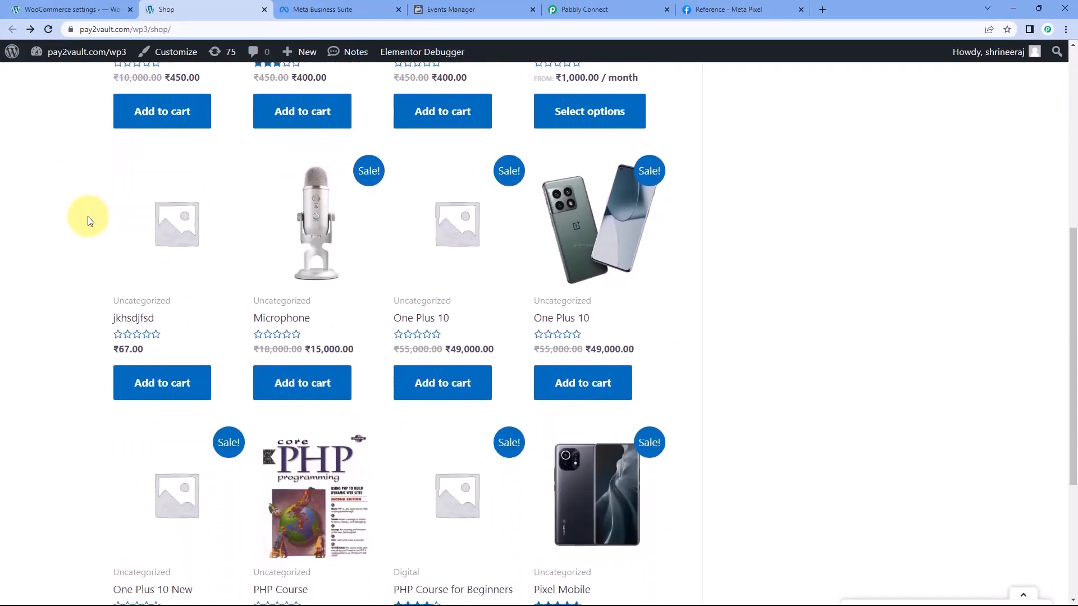
scroll(88, 220, "down", 4)
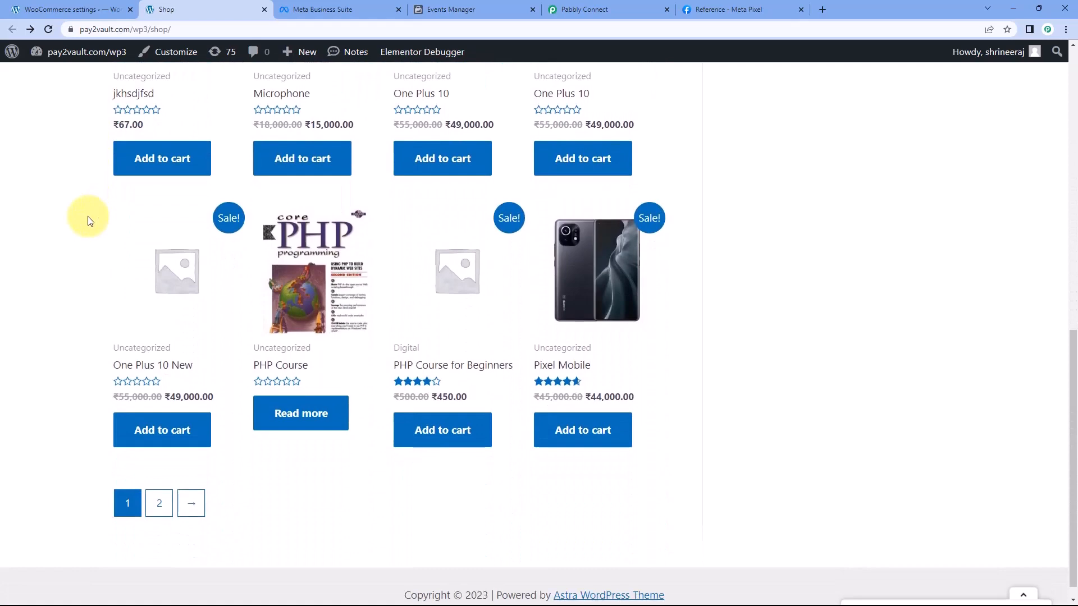
scroll(90, 226, "down", 1)
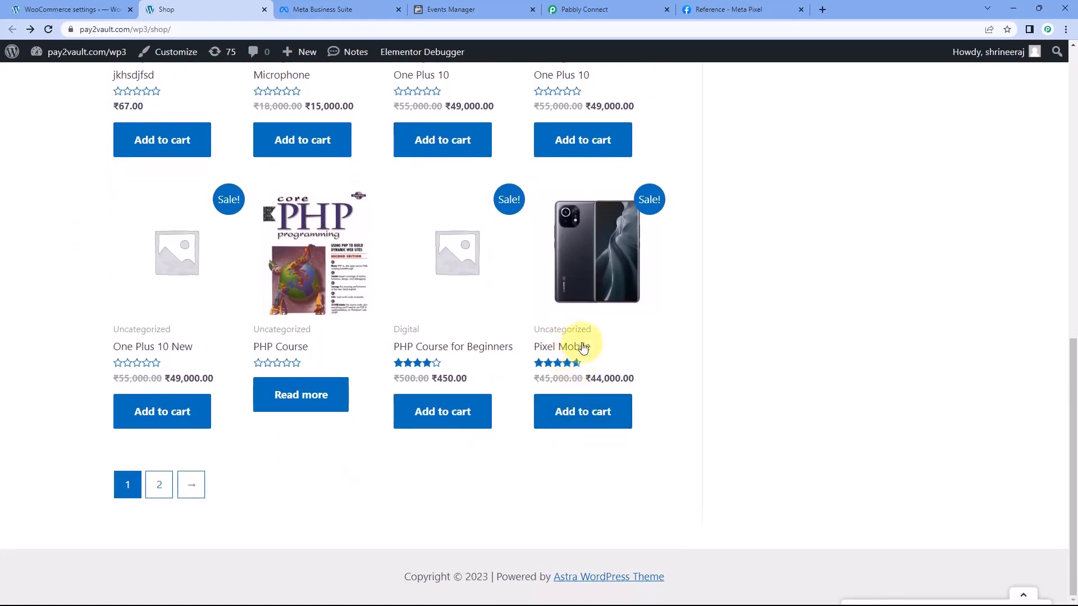
left_click(581, 421)
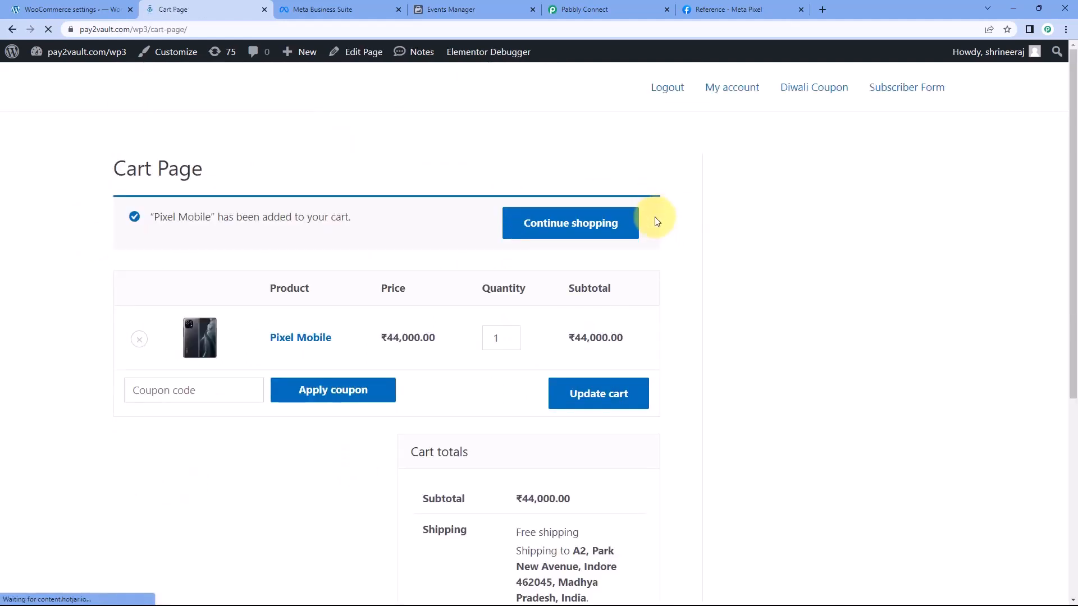
Proceed to checkout with the Pixel Mobile and check the order total
scroll(655, 221, "down", 5)
left_click(548, 481)
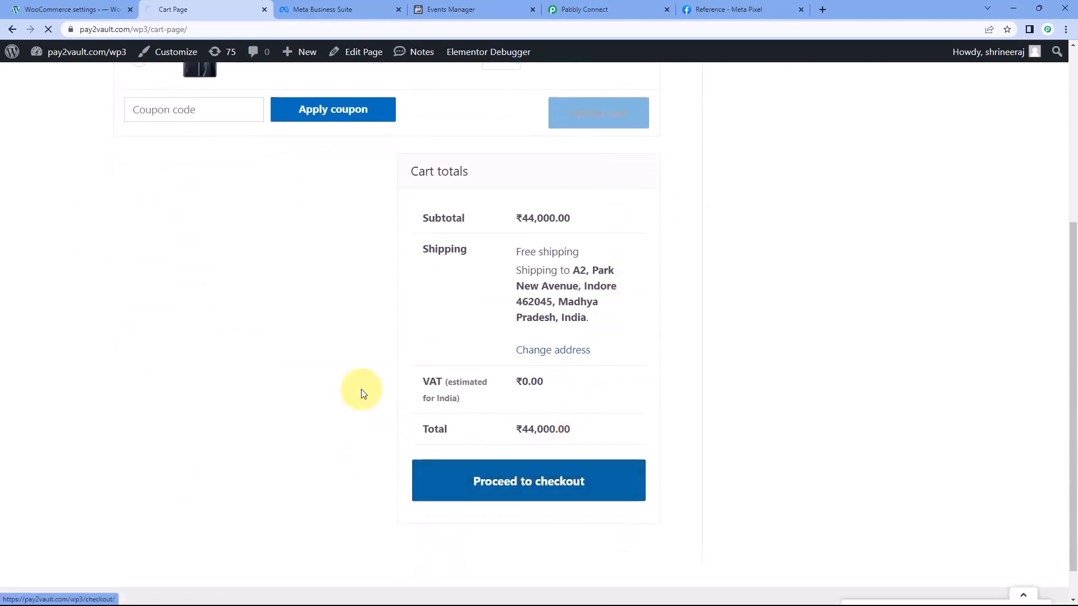
scroll(216, 295, "down", 2)
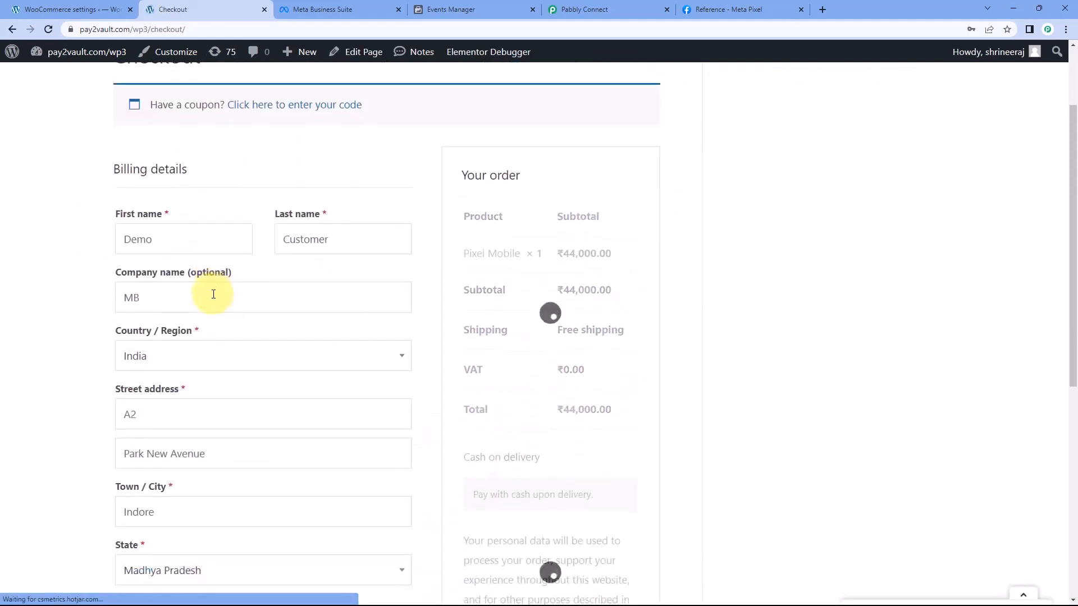
left_click_drag(562, 410, 617, 414)
left_click(618, 415)
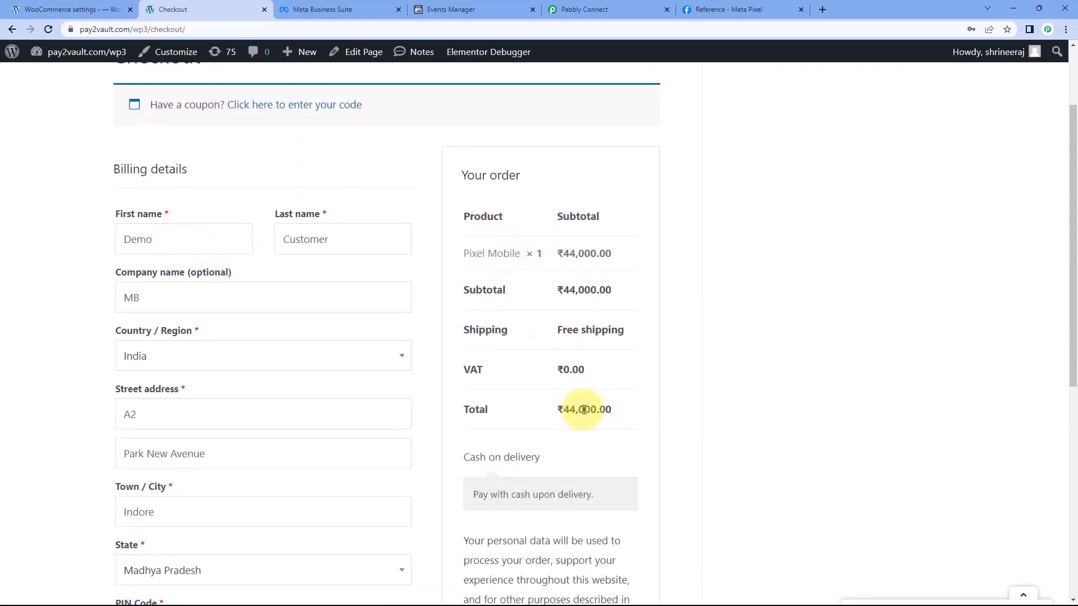
Replace the customer's first name and last name in the billing details
left_click(149, 251)
left_click_drag(149, 251, 16, 269)
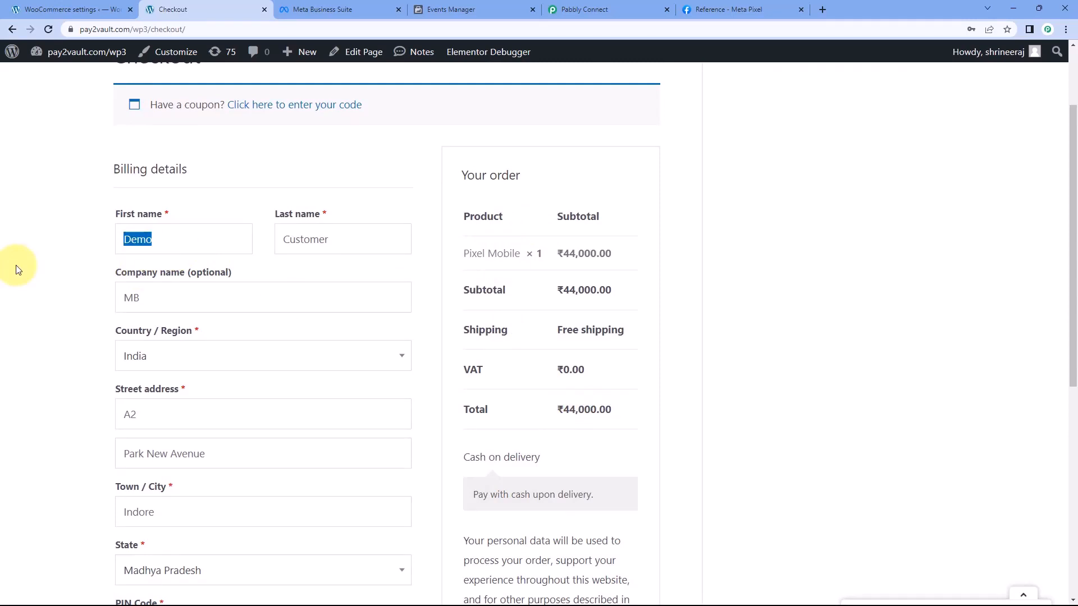
type("Test")
key("Tab")
type("Us")
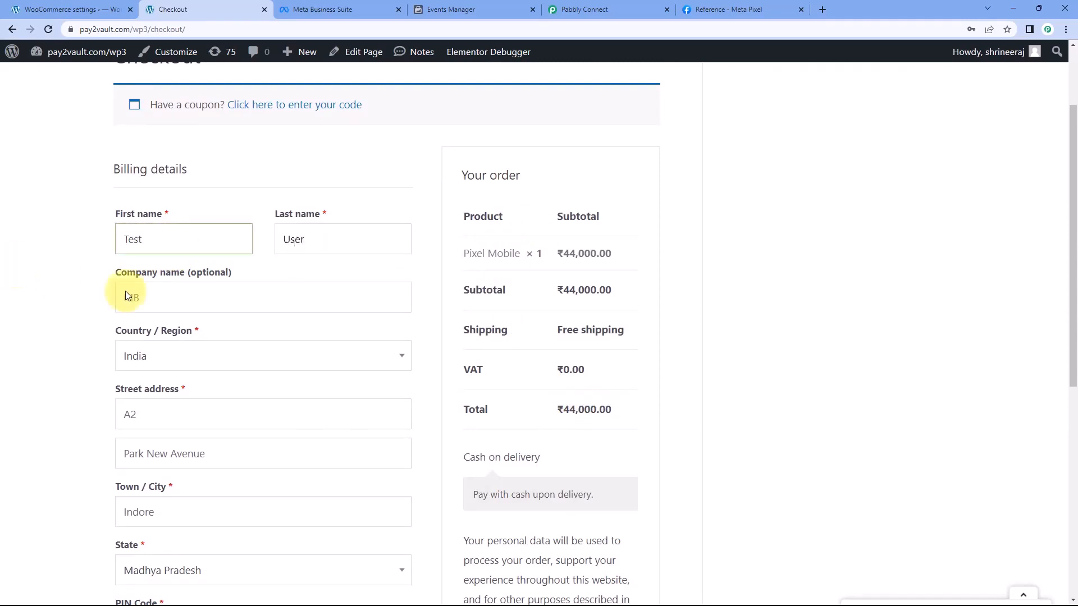
Replace the customer's phone number and e-mail address in the billing details
scroll(181, 284, "down", 3)
scroll(191, 306, "down", 2)
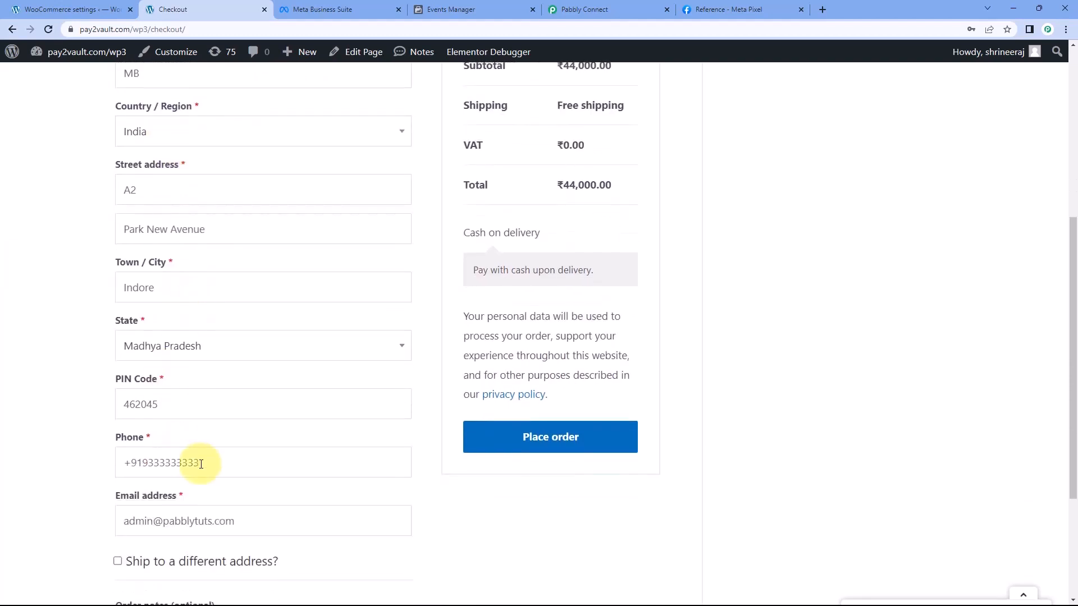
left_click_drag(200, 463, 139, 463)
type("1234")
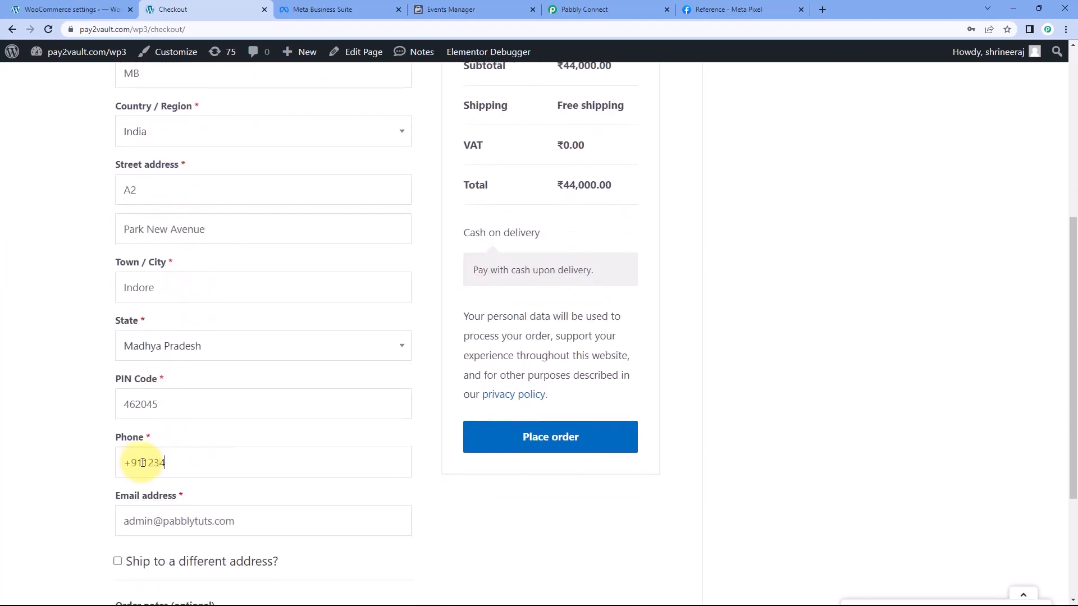
type("567890")
double_click(137, 523)
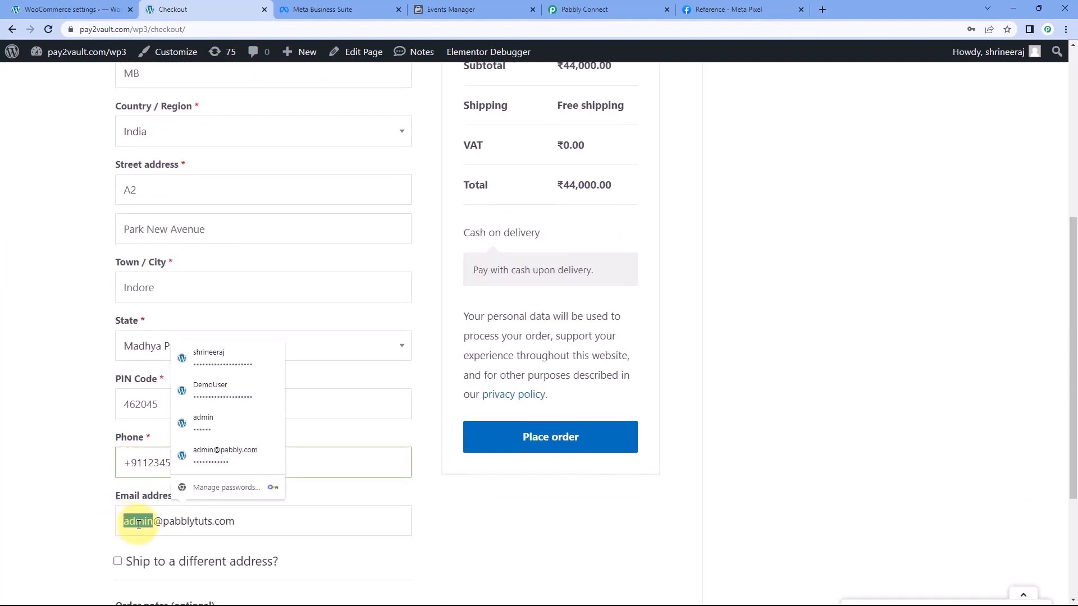
type("demo")
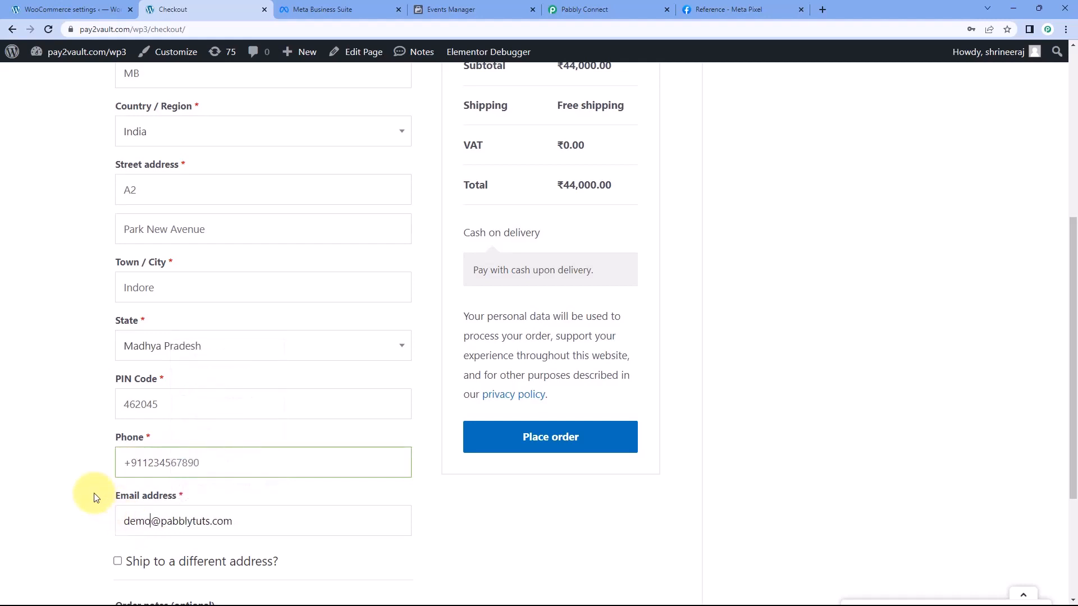
left_click(94, 498)
Review the billing details and place the cash on delivery order
scroll(293, 240, "up", 2)
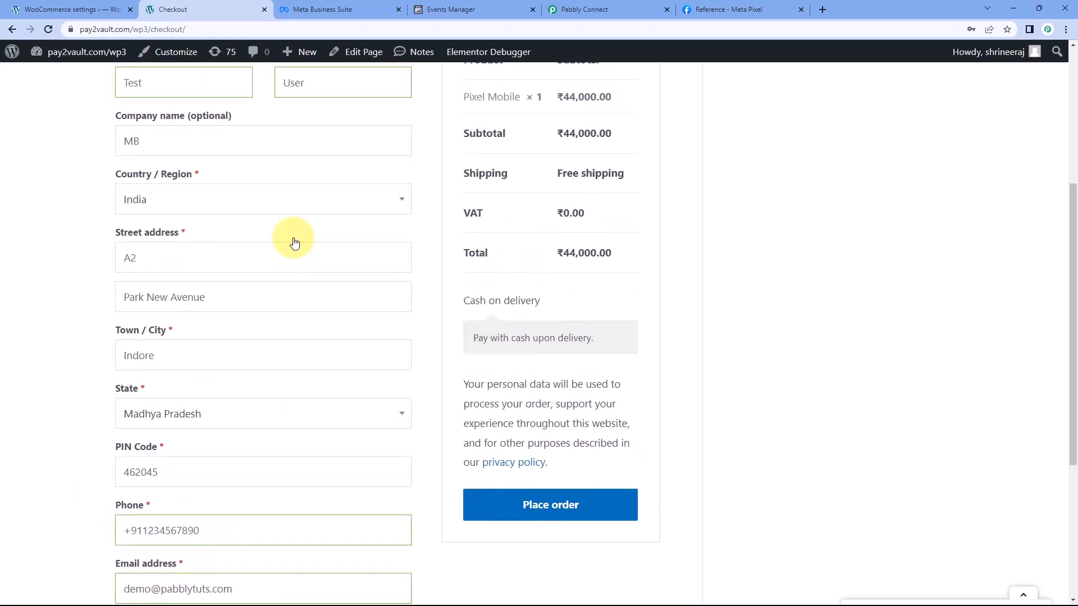
scroll(416, 202, "down", 2)
scroll(422, 223, "down", 1)
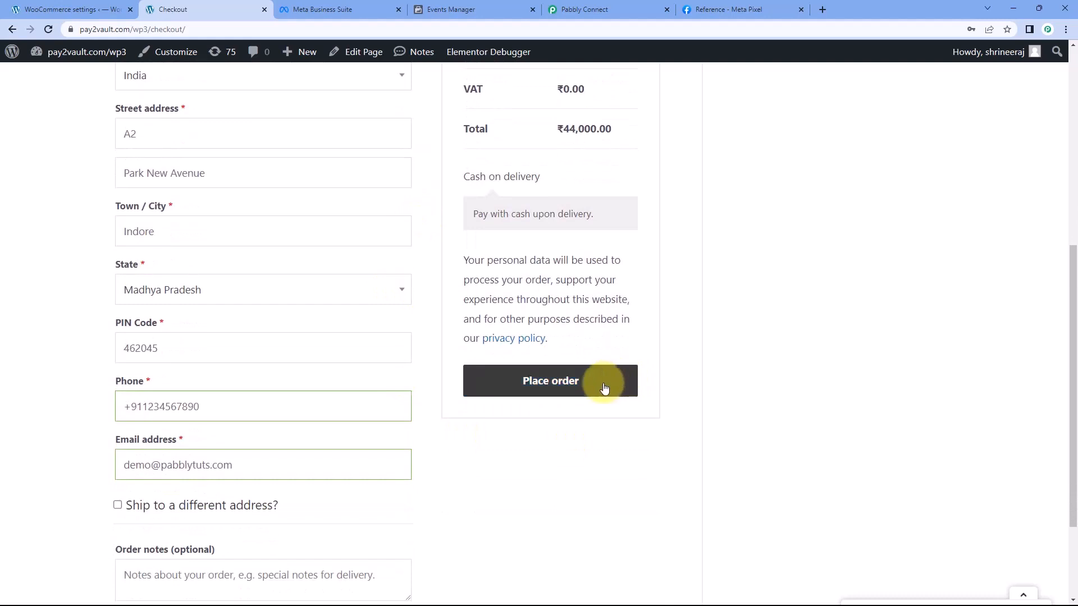
left_click(603, 388)
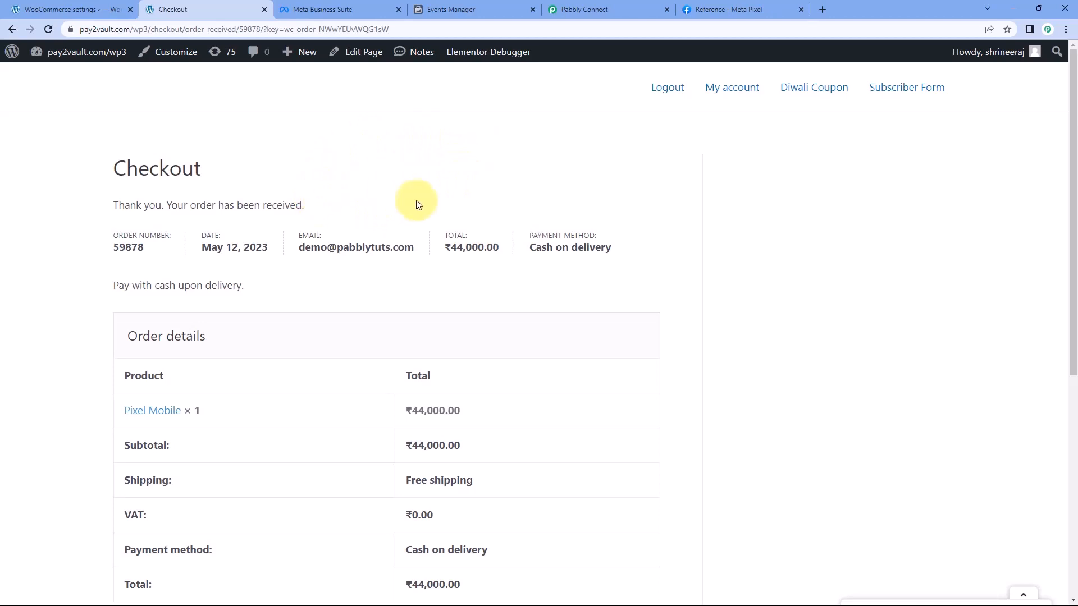
Switch to Events Manager, reload the test events and expand the newest Purchase event
left_click(593, 10)
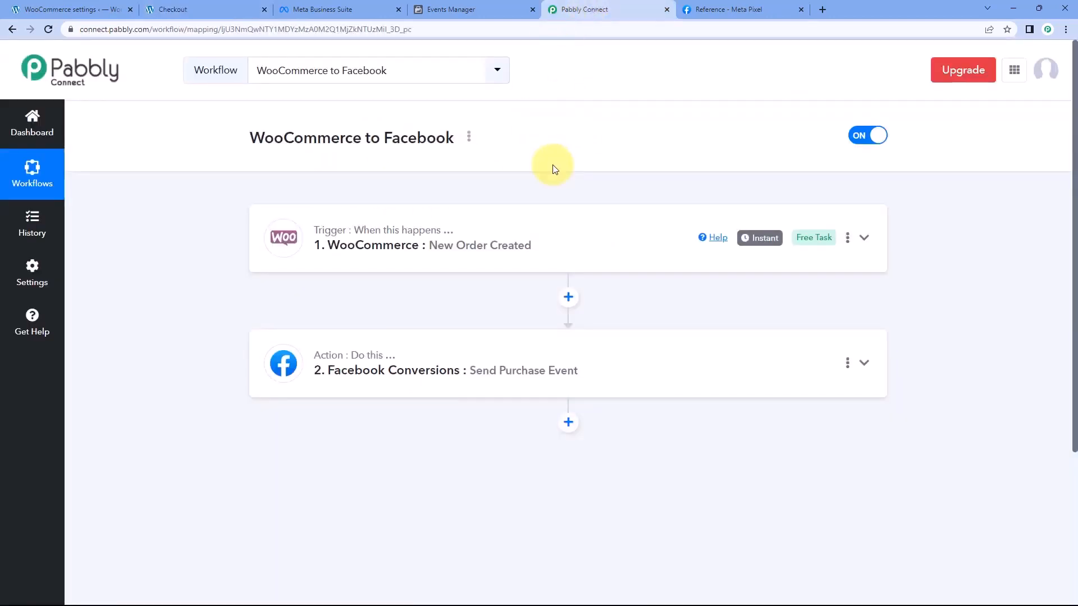
left_click(490, 9)
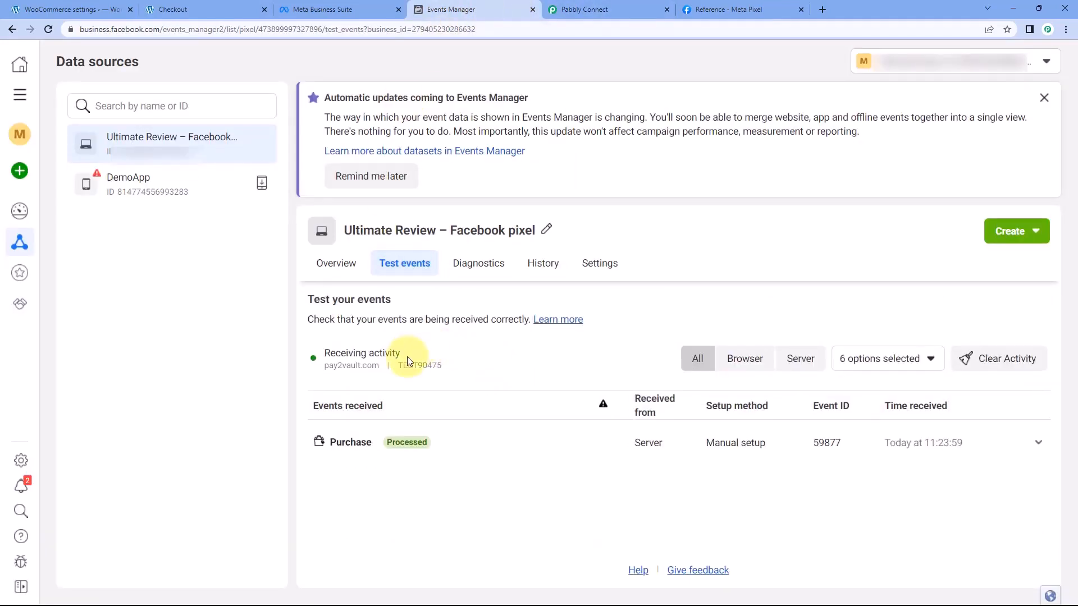
left_click(49, 29)
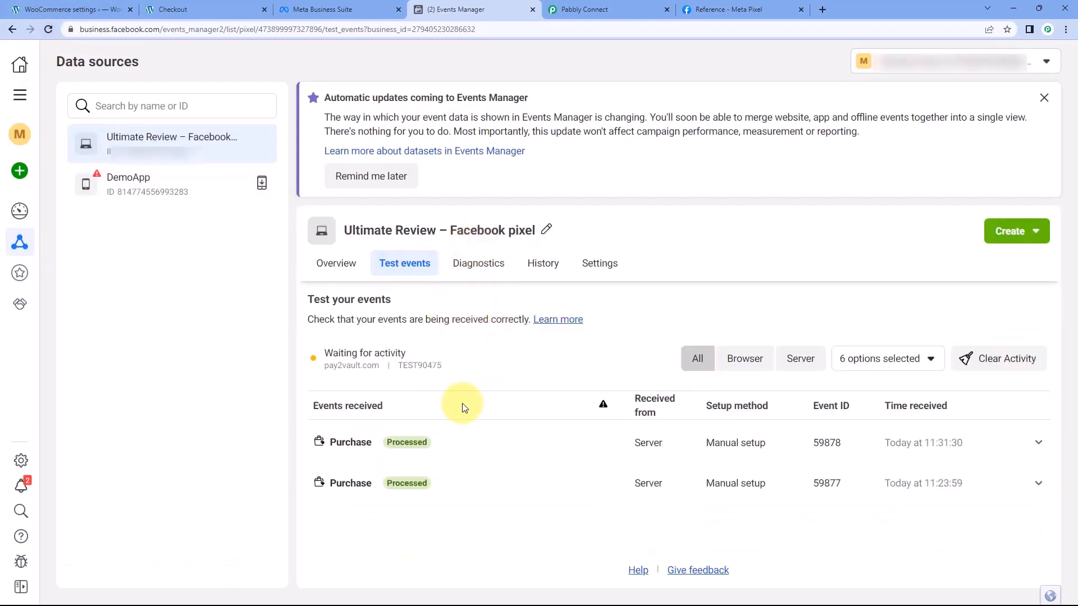
left_click(481, 447)
scroll(460, 382, "down", 2)
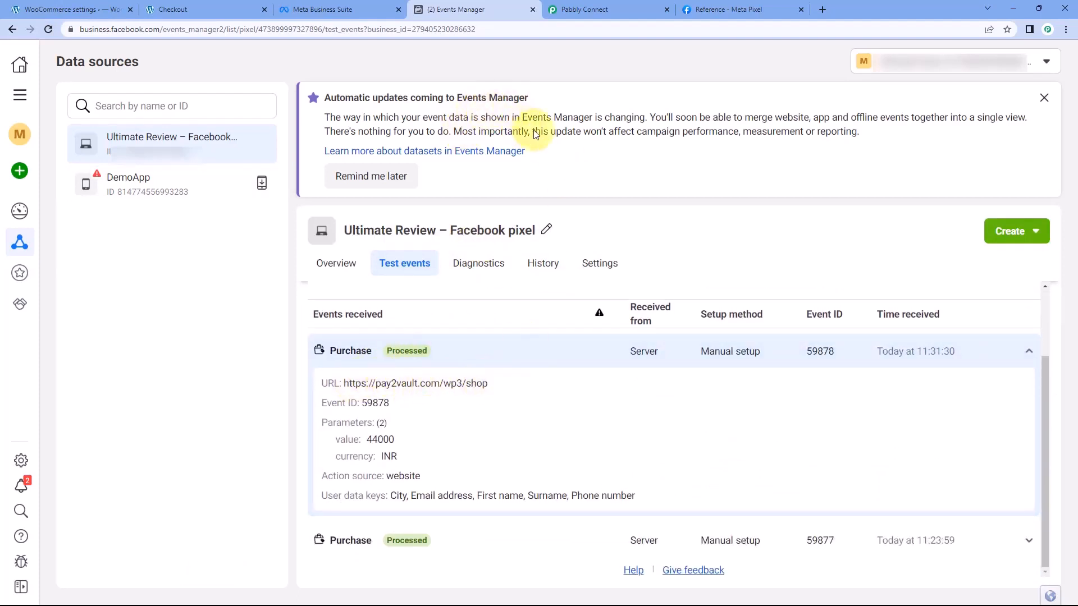
Compare the new event's ID with the checkout order number, check its value, action source and user data keys, and return to Pabbly Connect
left_click_drag(404, 406, 359, 404)
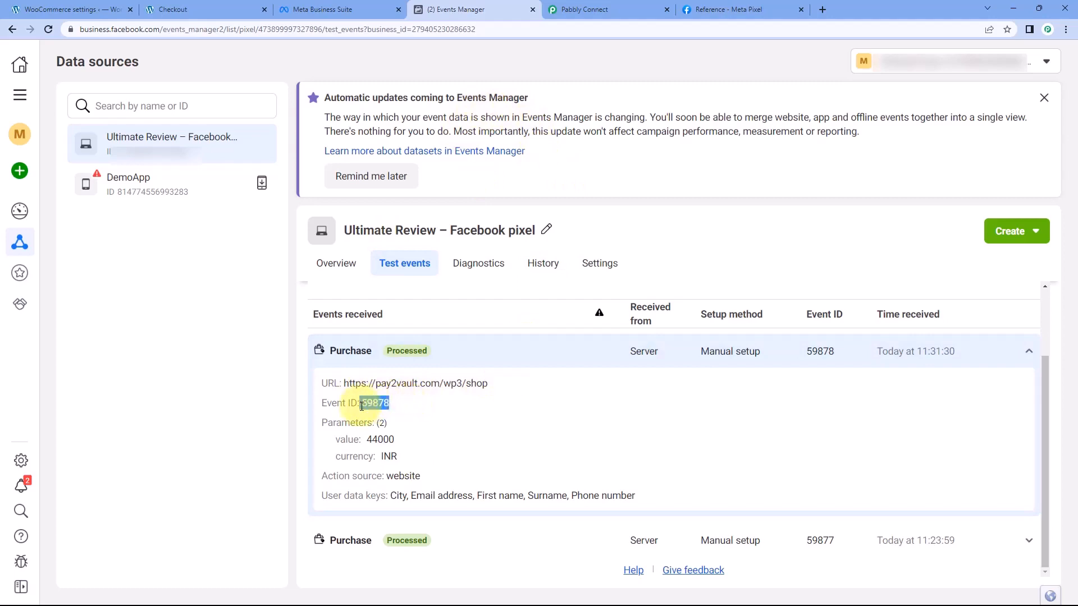
left_click(172, 9)
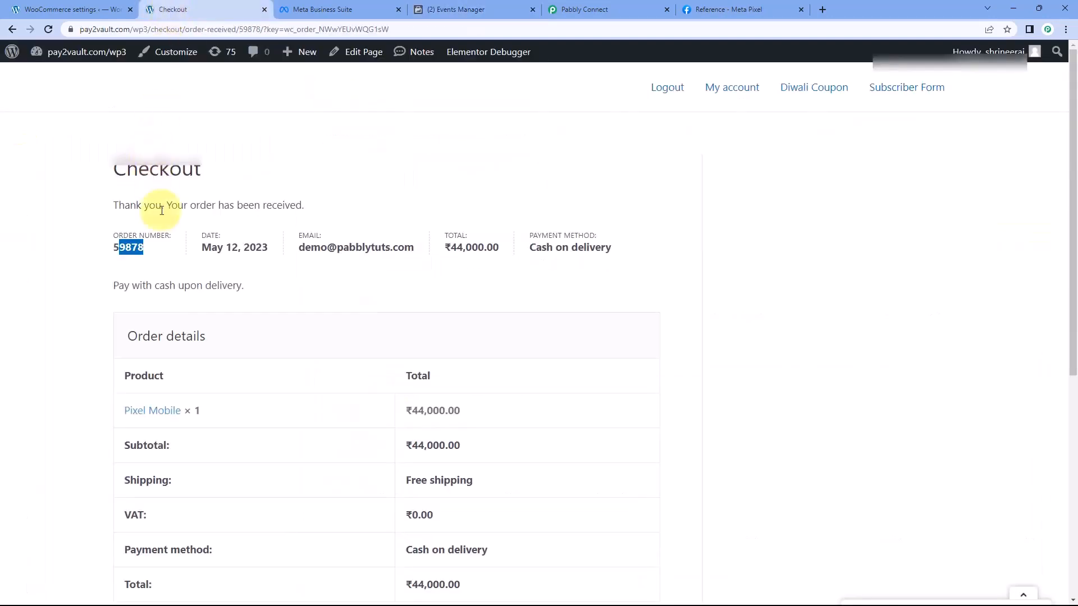
left_click(463, 9)
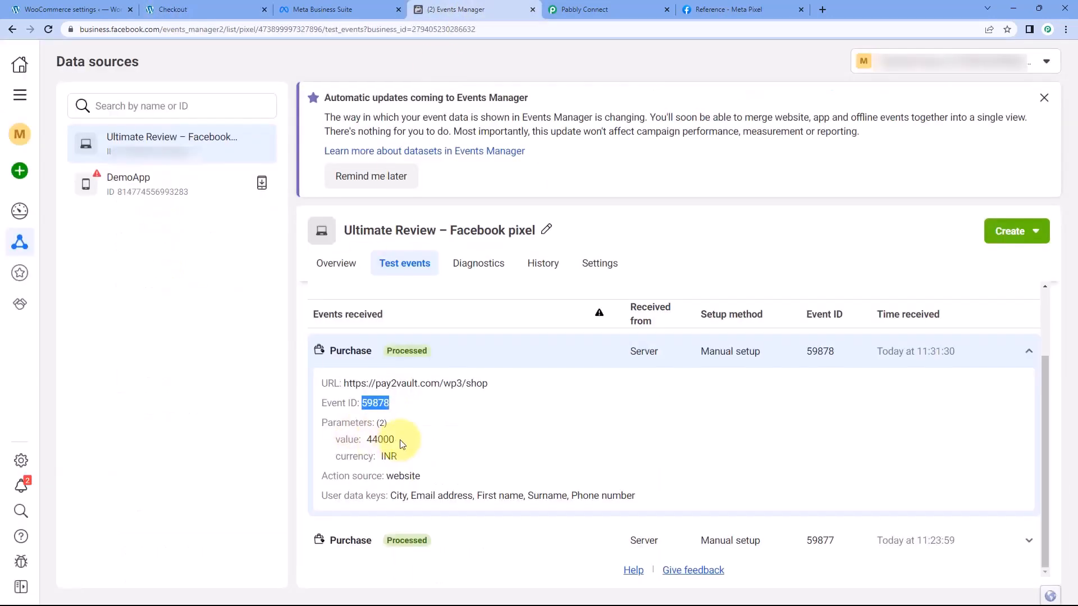
left_click_drag(394, 440, 386, 477)
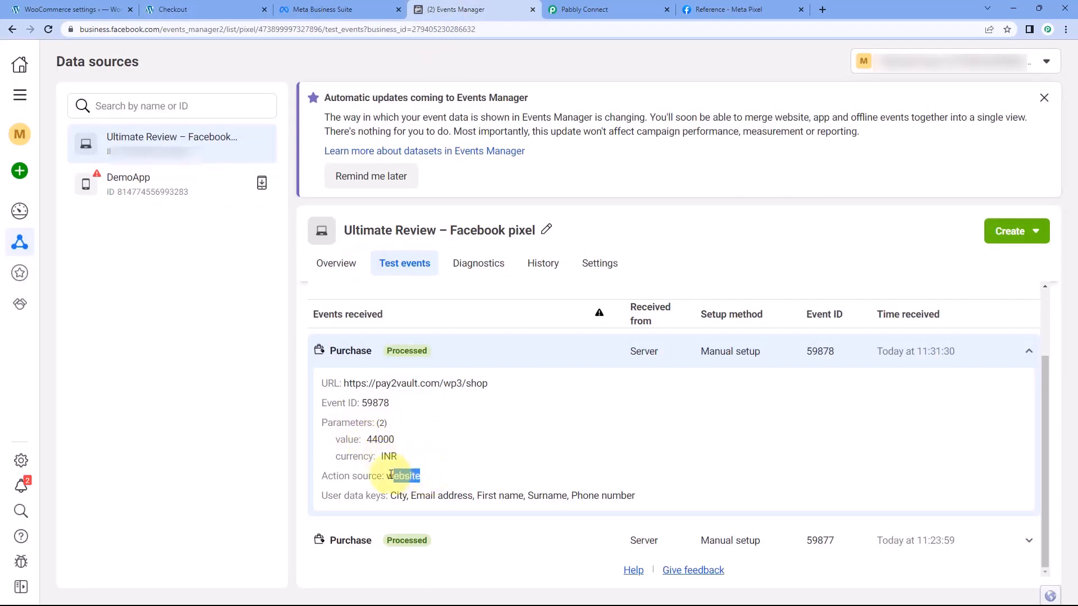
left_click_drag(640, 496, 607, 496)
left_click_drag(537, 496, 389, 496)
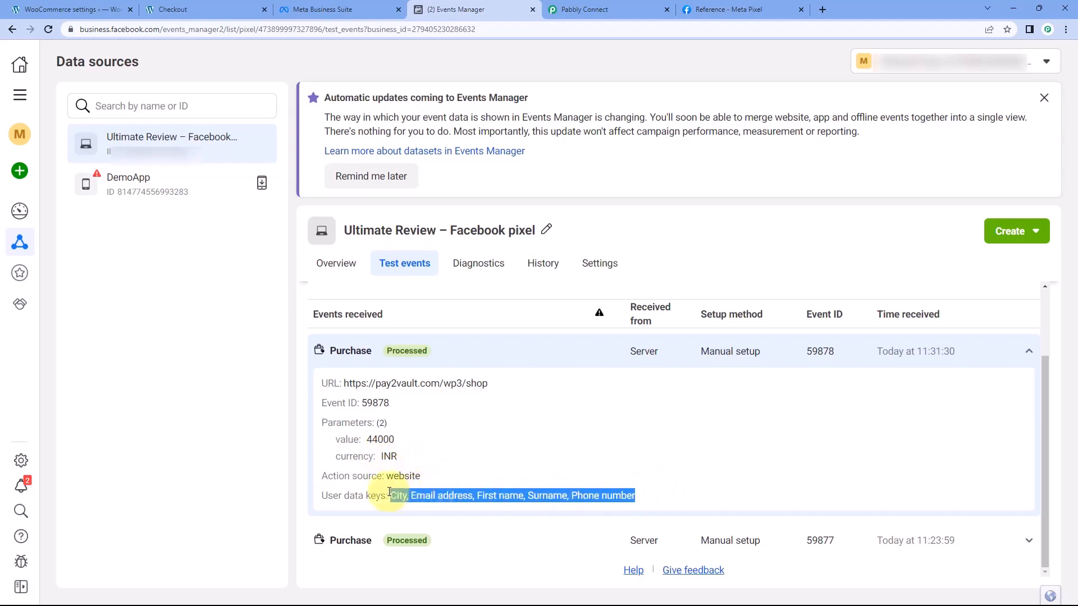
left_click(495, 452)
left_click(645, 7)
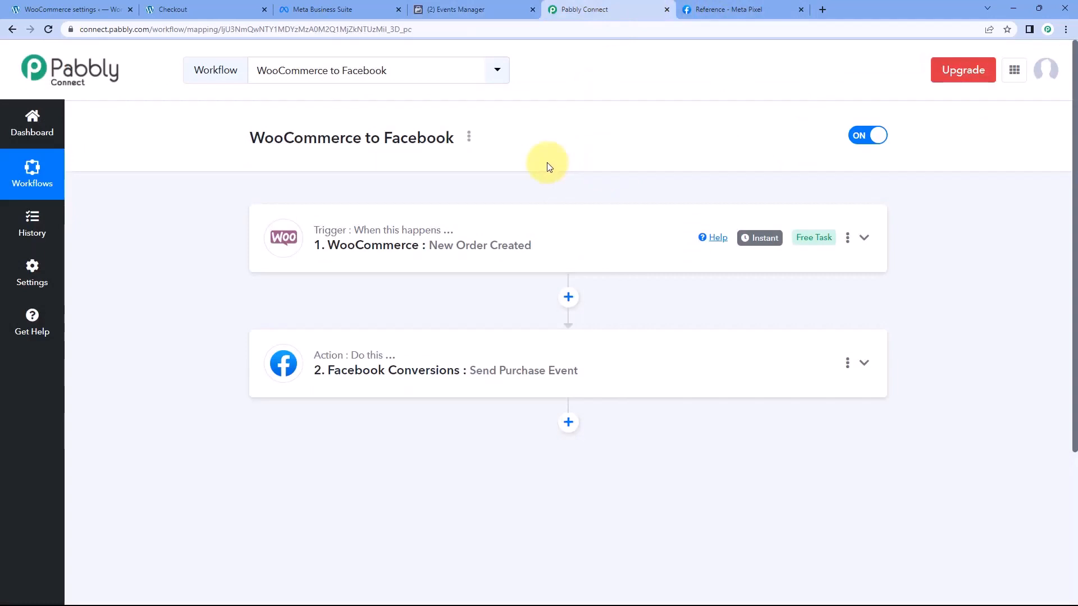
scroll(474, 161, "down", 1)
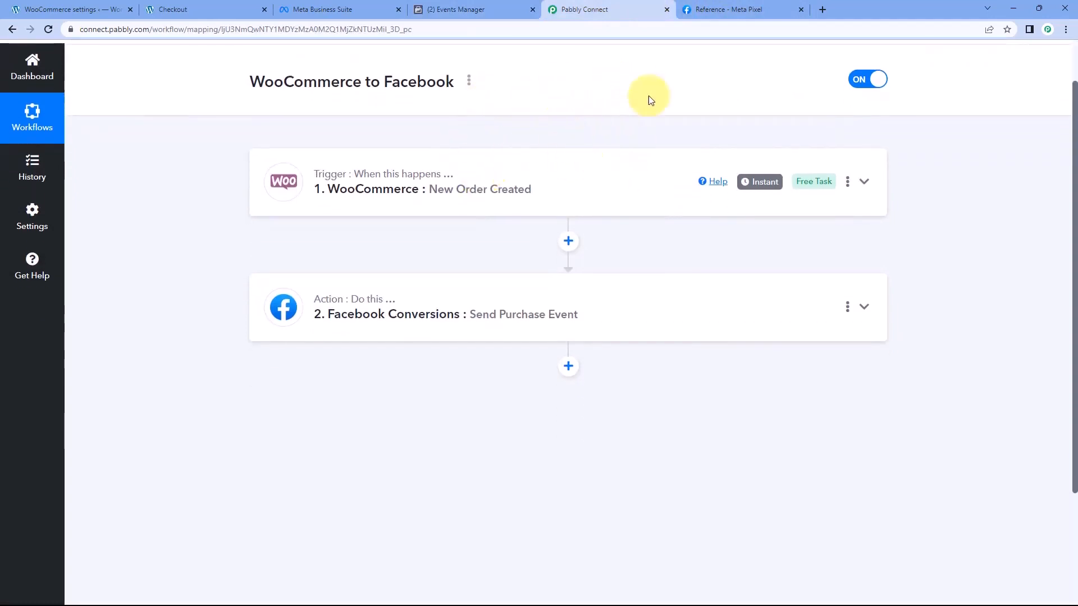
Open the Facebook Conversions Send Purchase Event action and clear its Test Event Code for real event submission
scroll(449, 202, "down", 1)
left_click(474, 243)
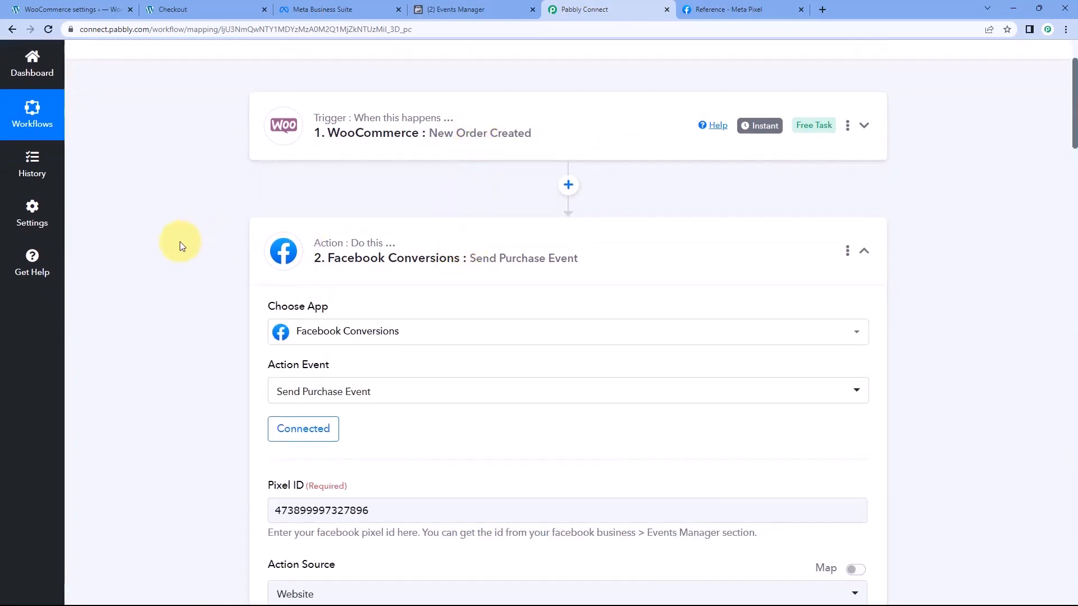
scroll(203, 248, "down", 13)
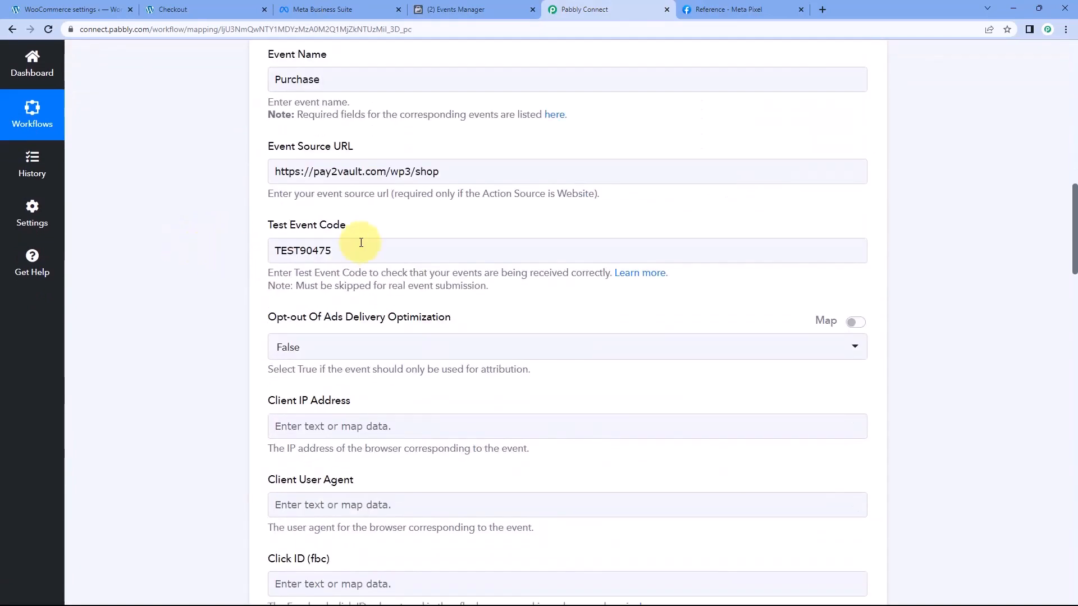
left_click(343, 247)
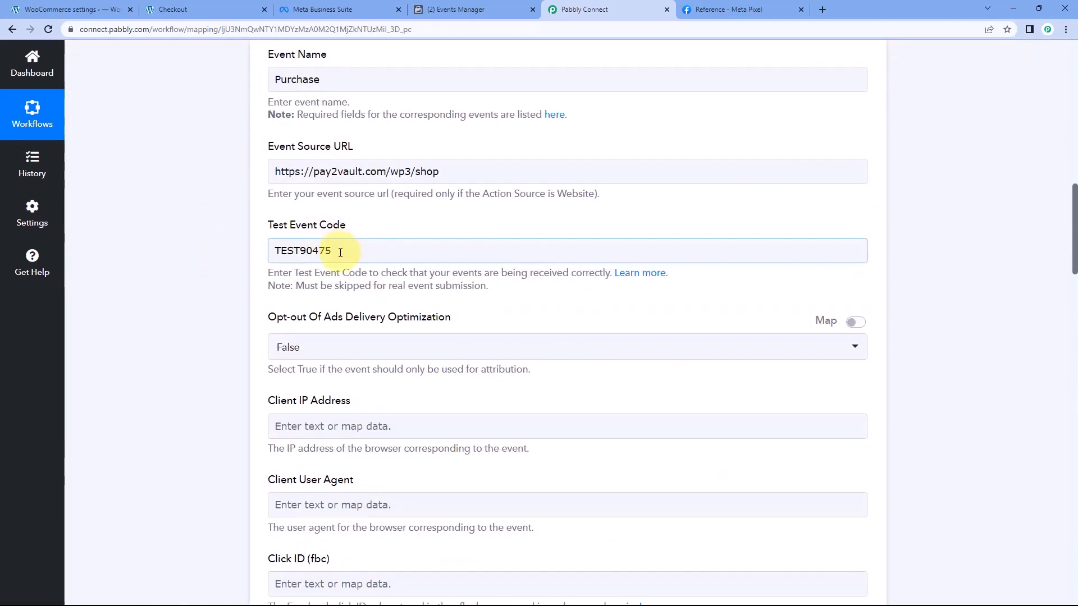
left_click_drag(340, 252, 257, 256)
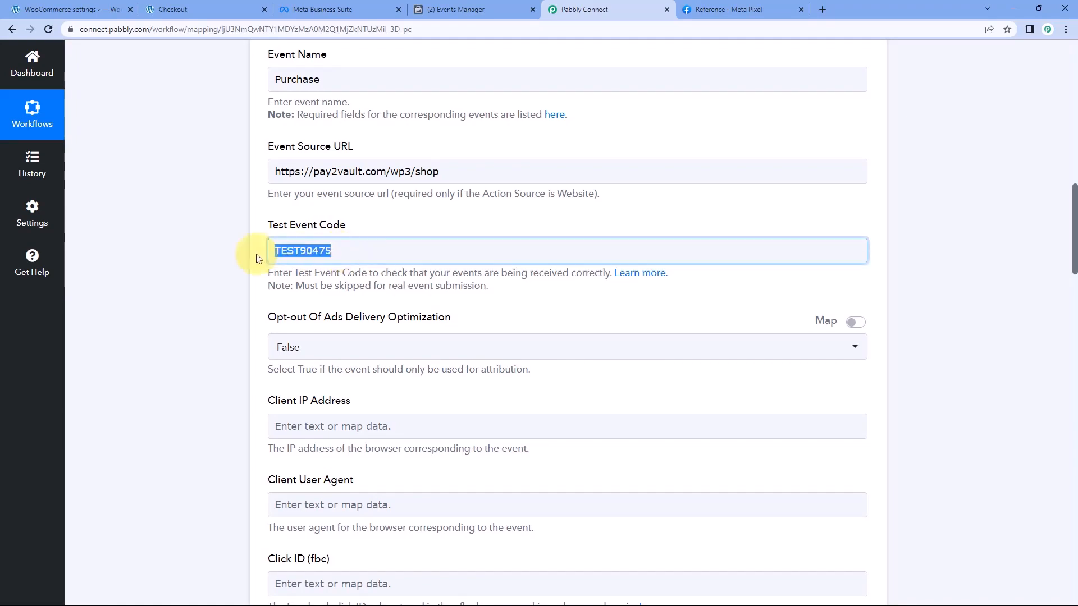
key("BackSpace")
left_click(373, 224)
left_click(257, 228)
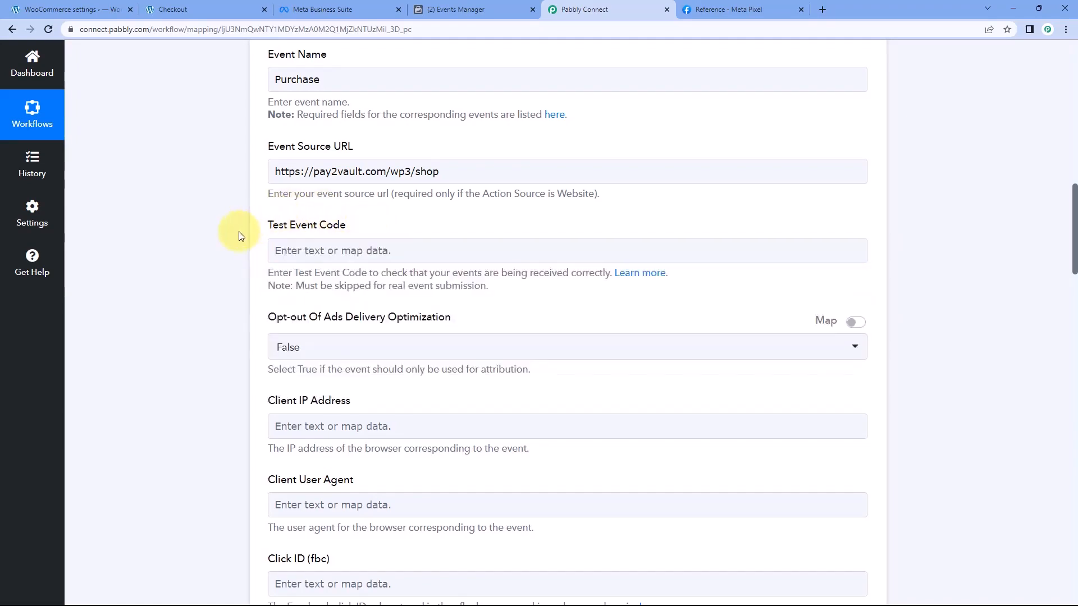
Save the Send Purchase Event action without sending another test request, and collapse it
scroll(240, 236, "down", 20)
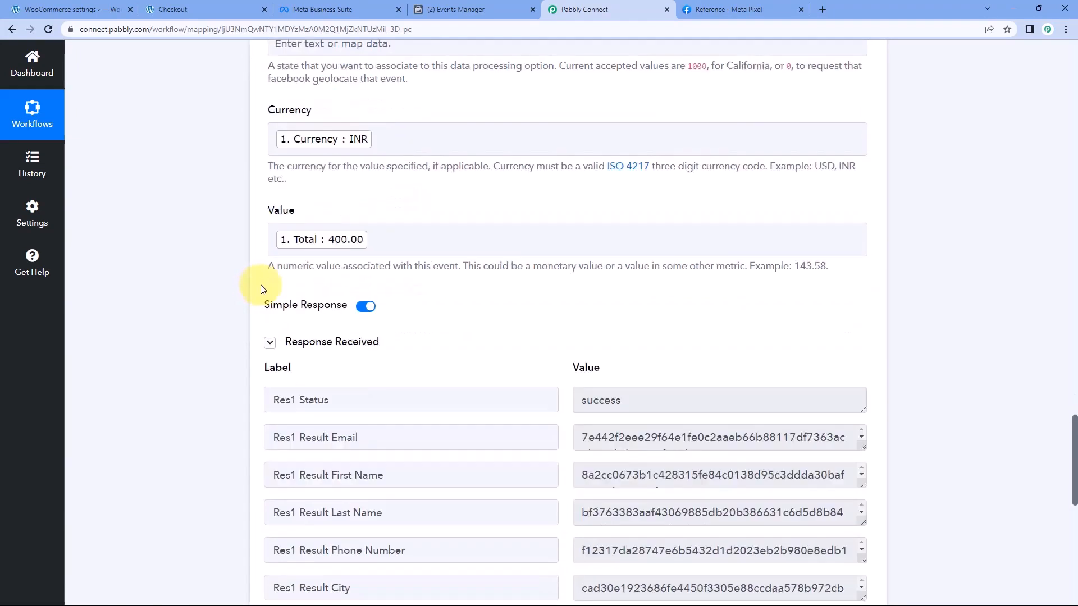
scroll(261, 289, "down", 8)
left_click(433, 213)
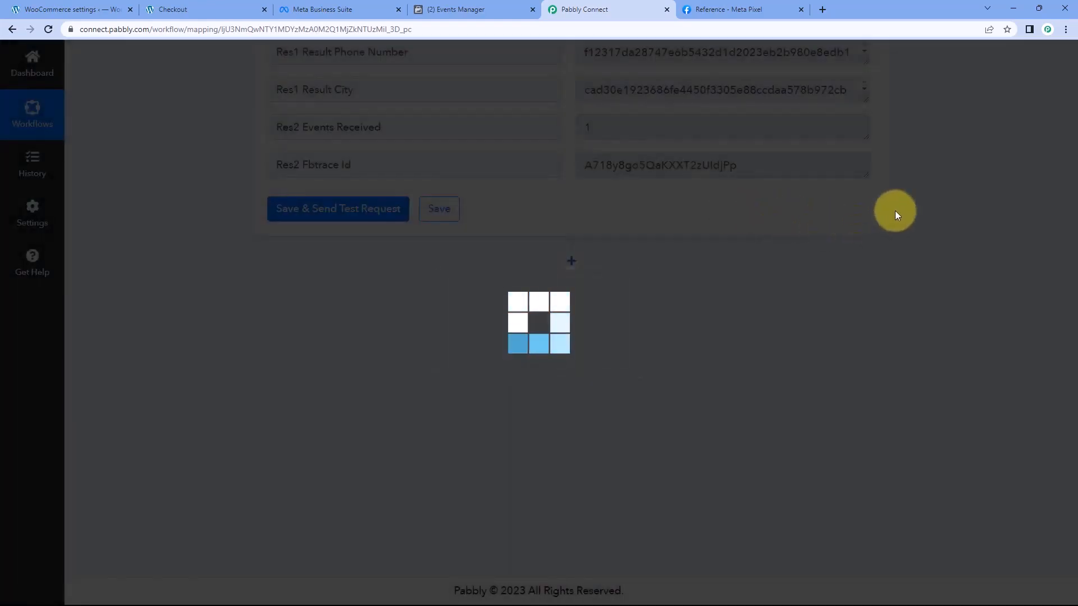
scroll(892, 214, "up", 14)
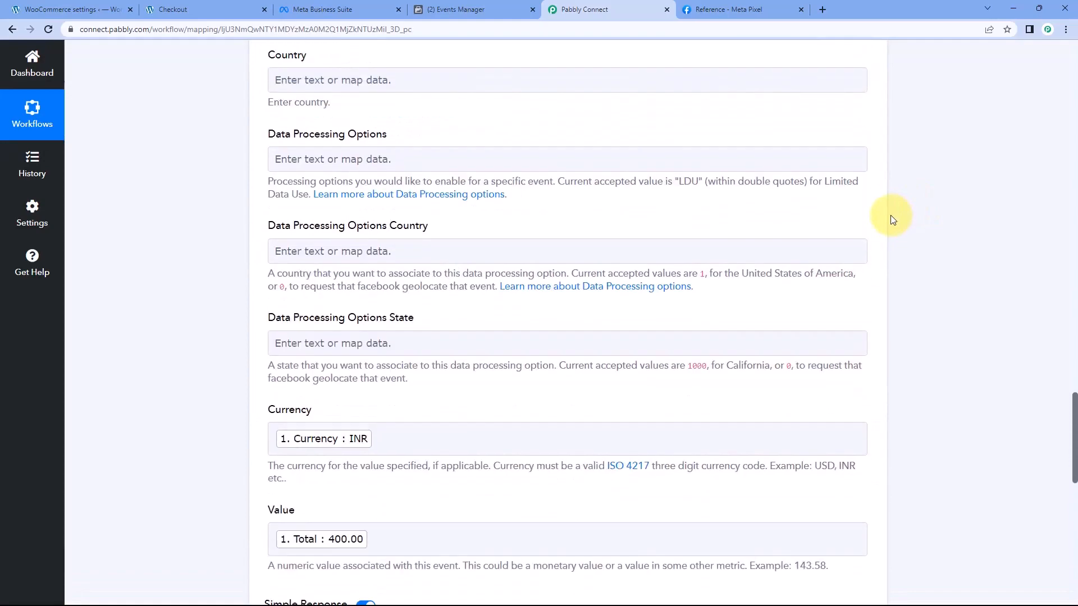
scroll(891, 215, "up", 20)
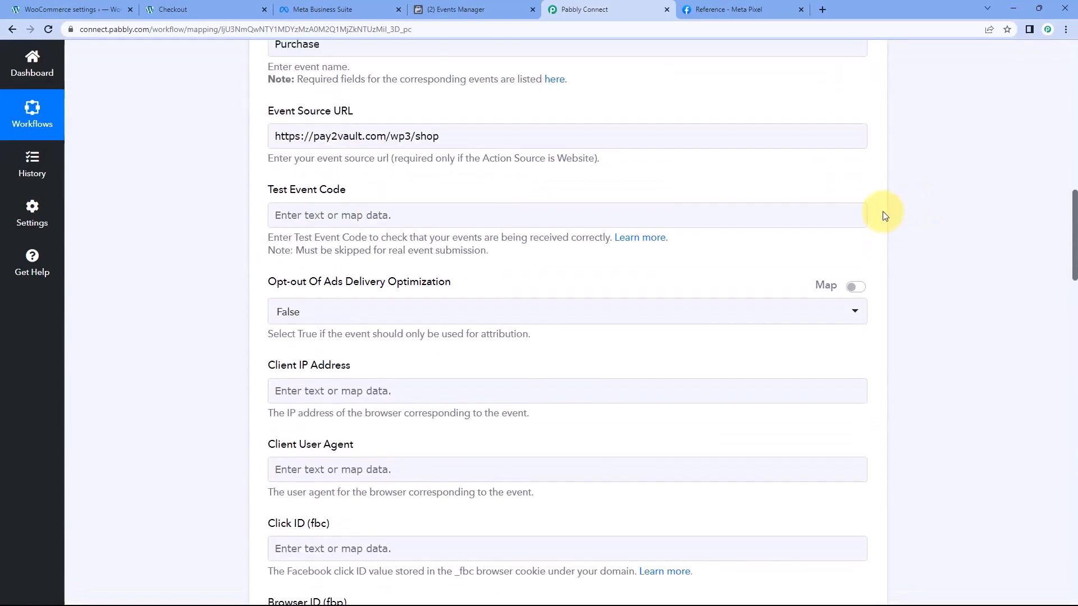
scroll(886, 216, "up", 15)
left_click(869, 215)
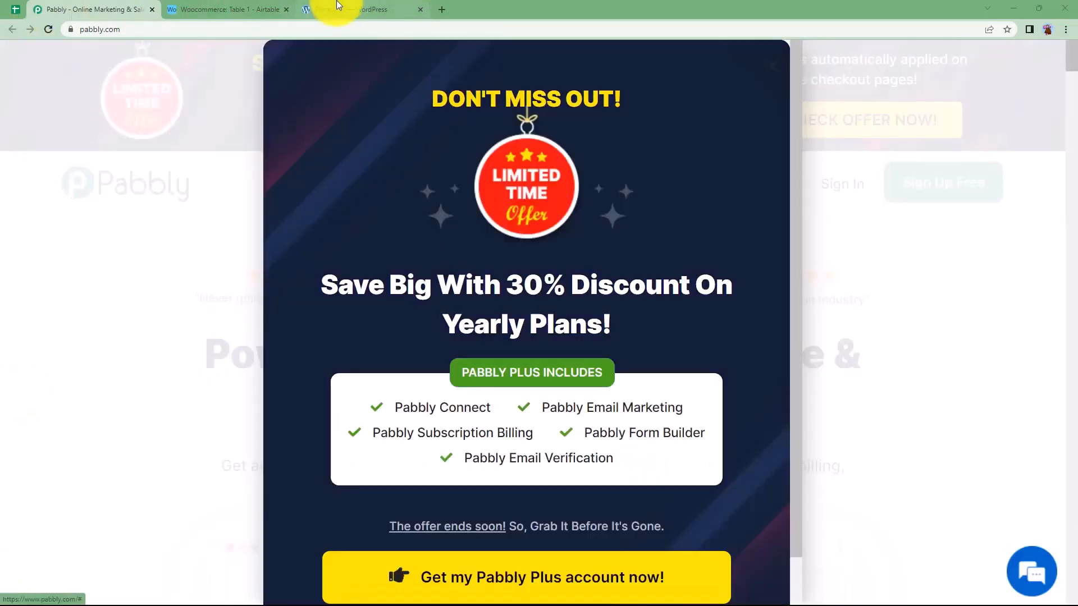
Compare the product records in the Airtable Woocommerce base with the product list in the WordPress store
left_click(339, 6)
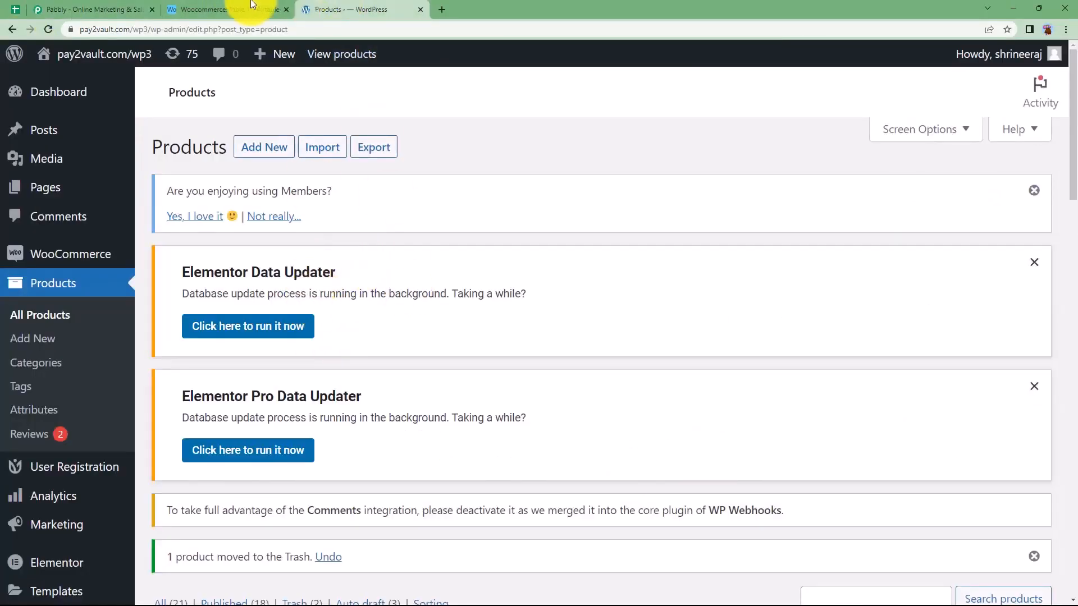
left_click(212, 5)
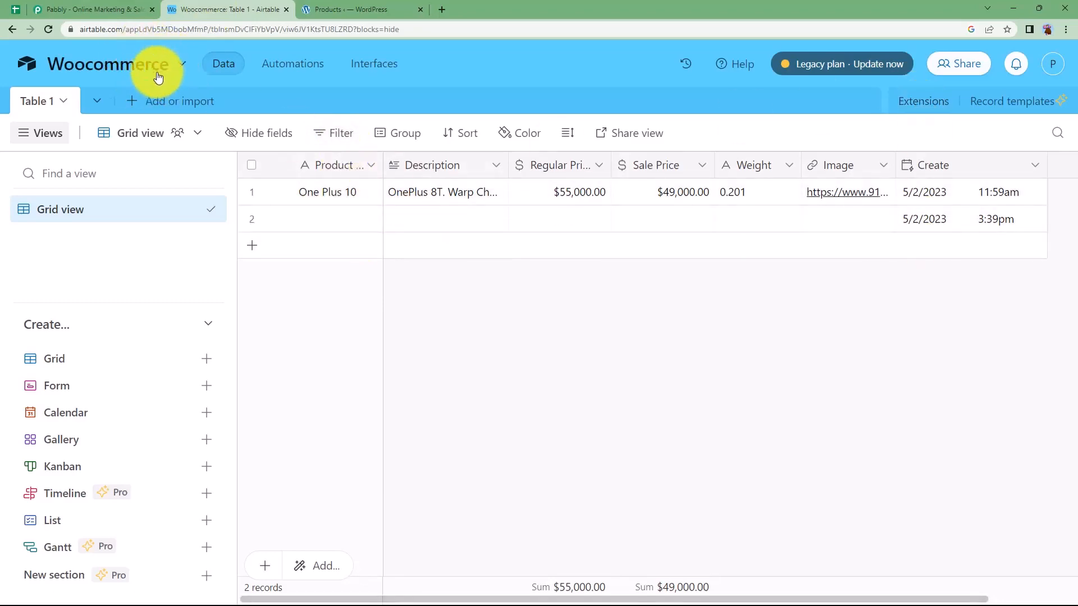
left_click(316, 5)
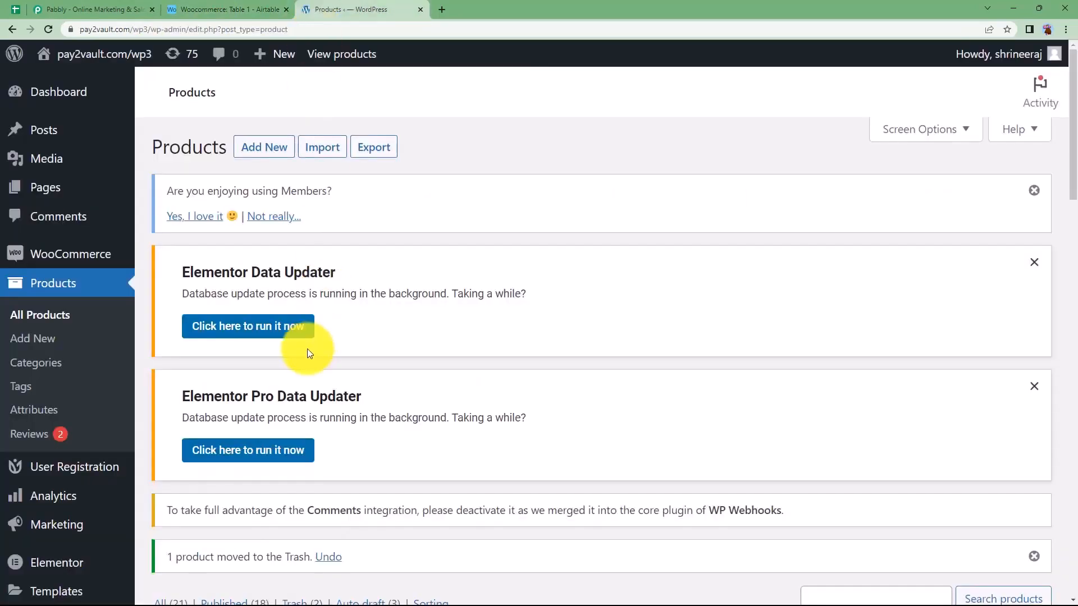
scroll(308, 350, "down", 8)
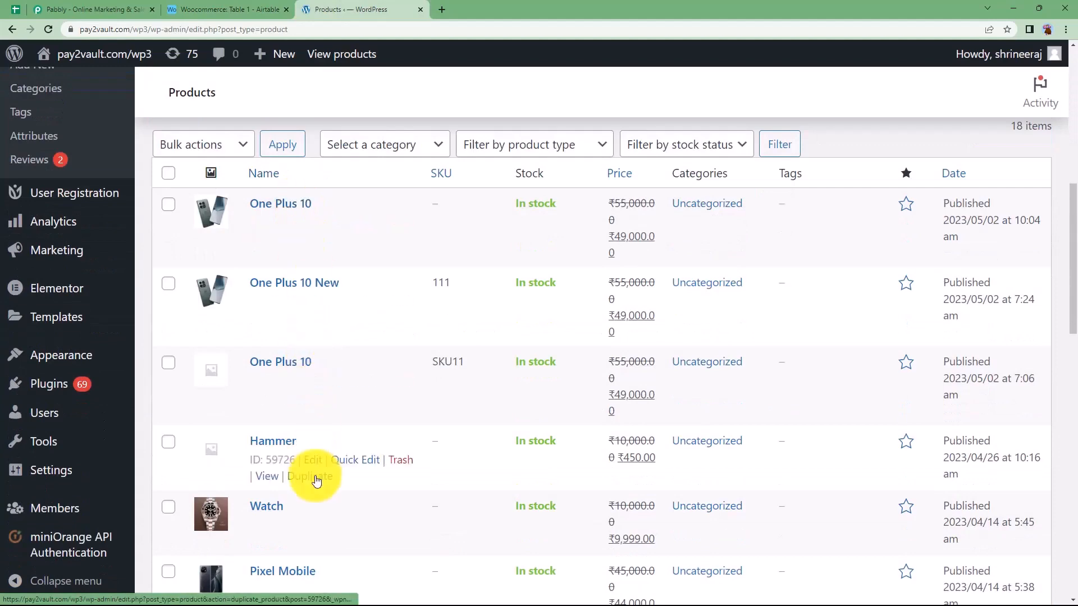
left_click(218, 9)
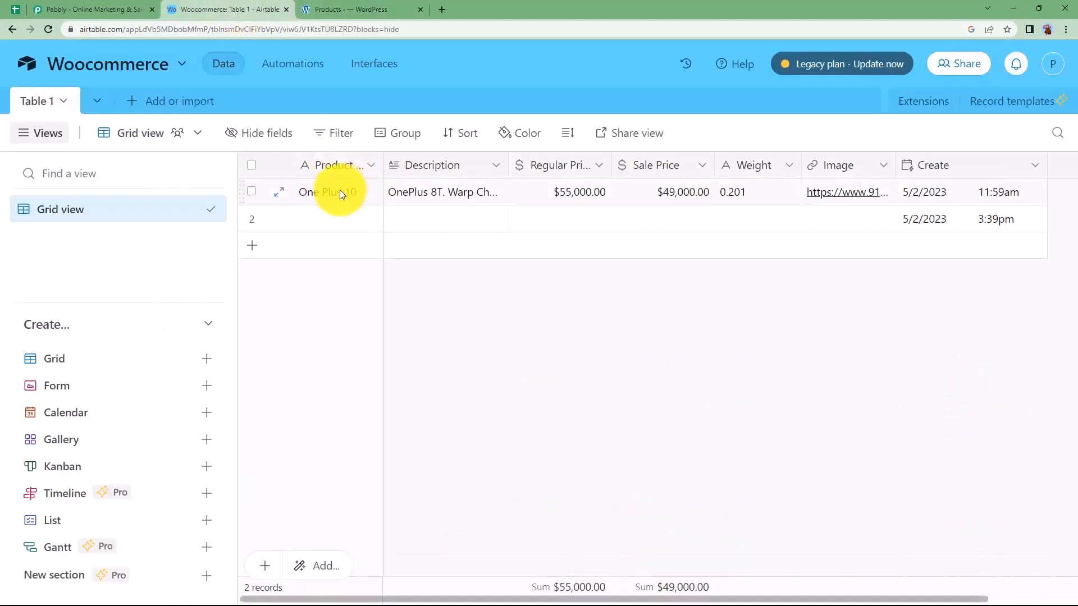
left_click(379, 6)
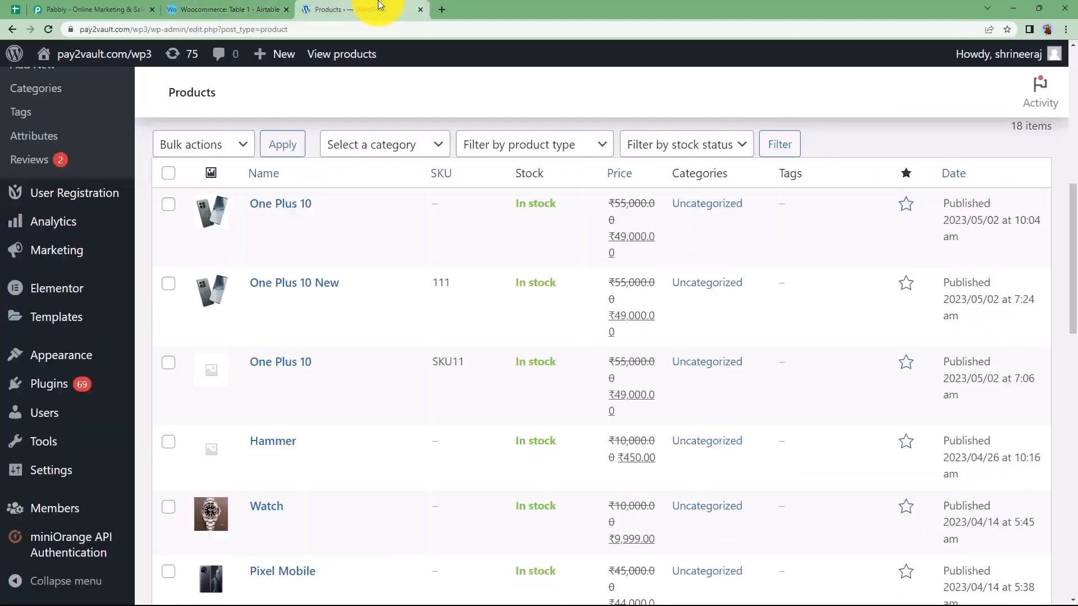
left_click(213, 8)
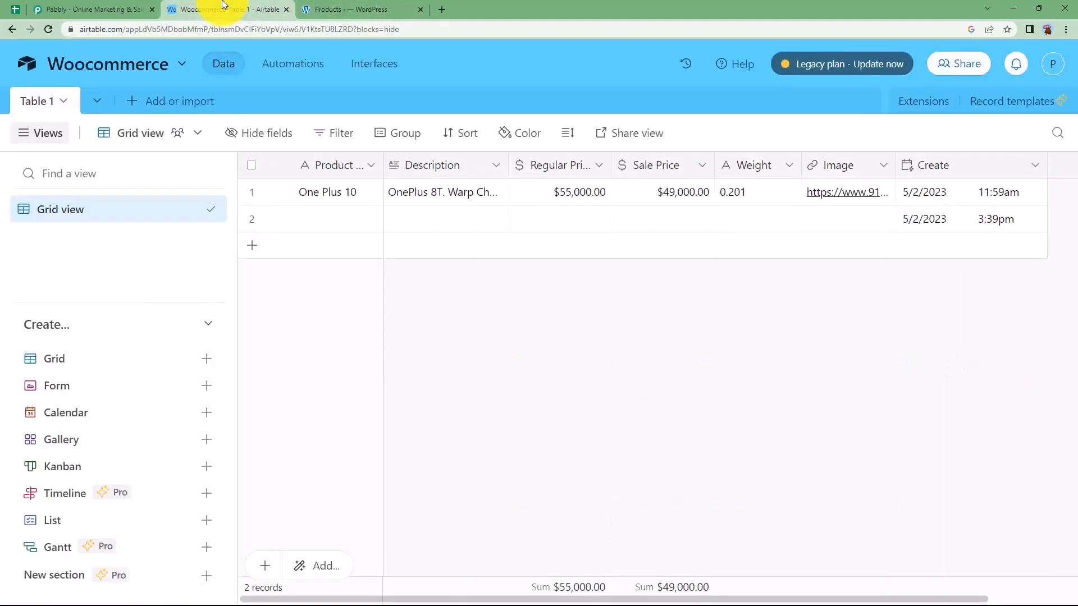
Switch to the Pabbly site, dismiss the offer pop-up, sign in and access Pabbly Connect
left_click(89, 8)
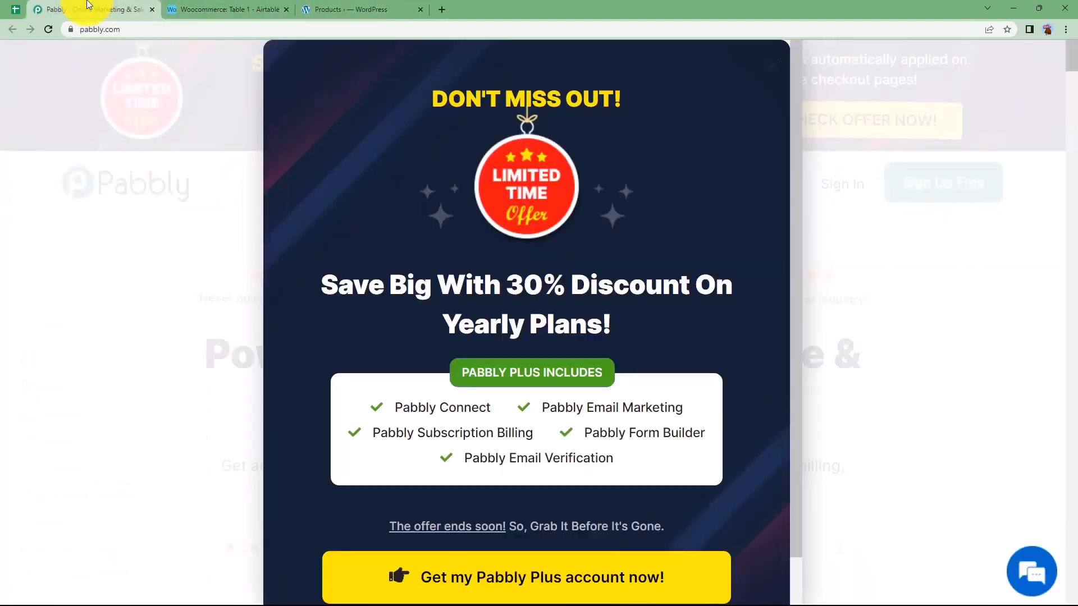
left_click(776, 68)
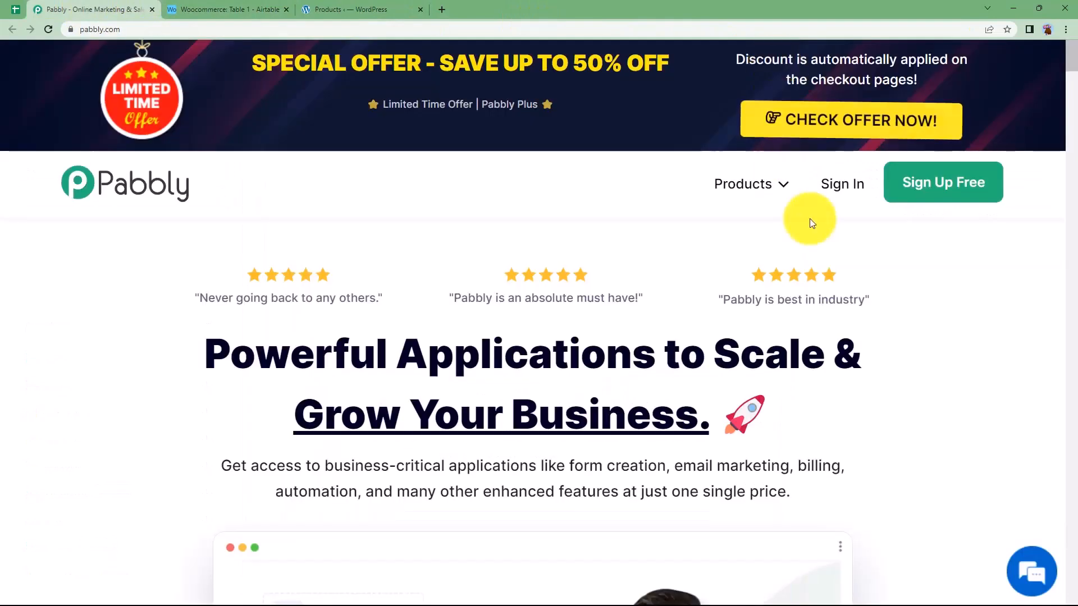
left_click(834, 190)
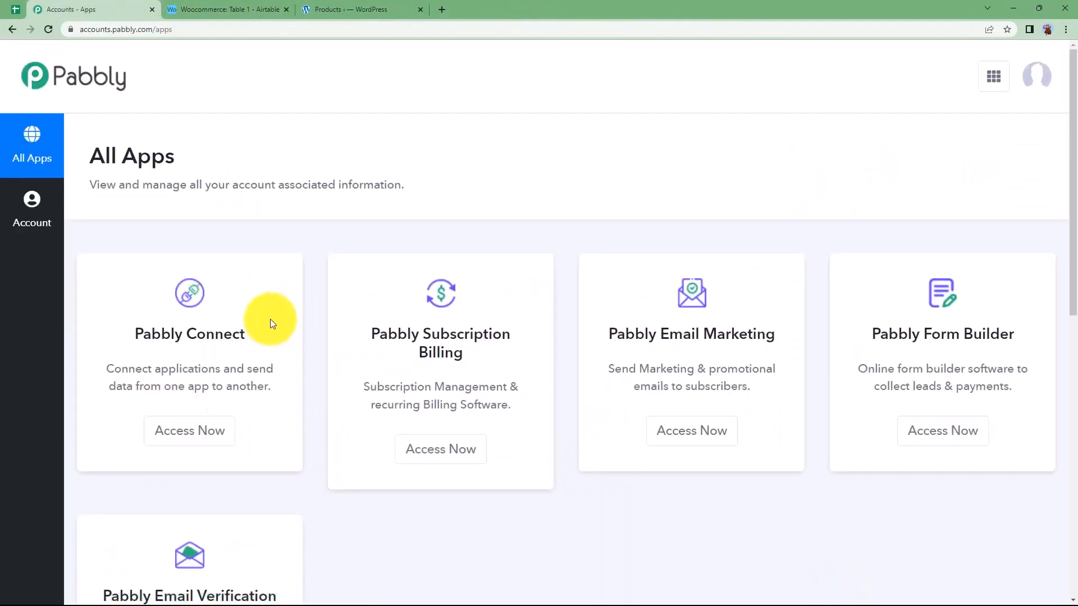
scroll(272, 320, "down", 3)
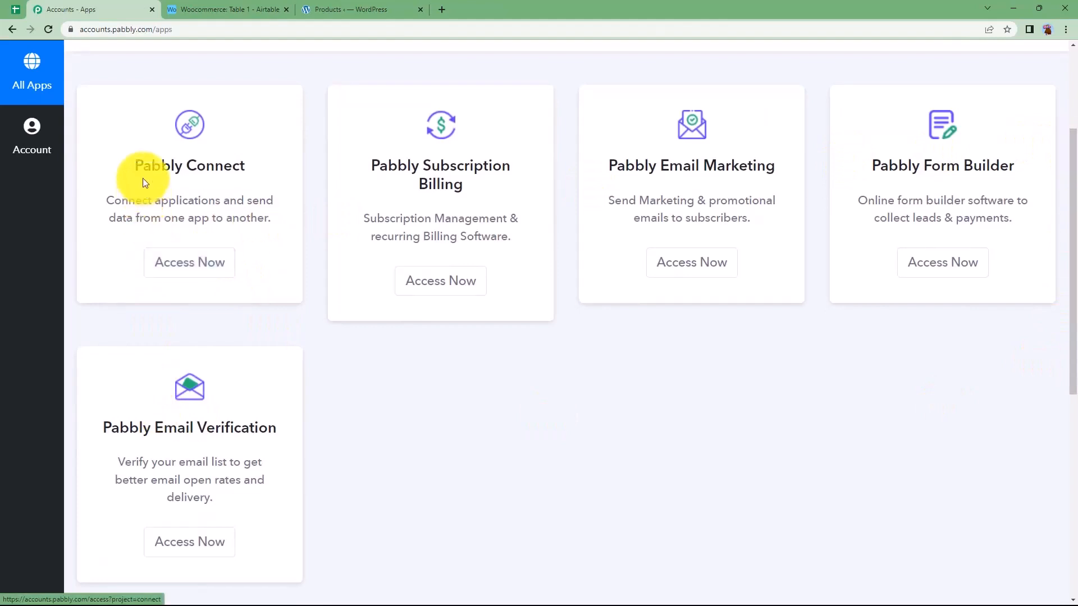
left_click_drag(137, 167, 275, 167)
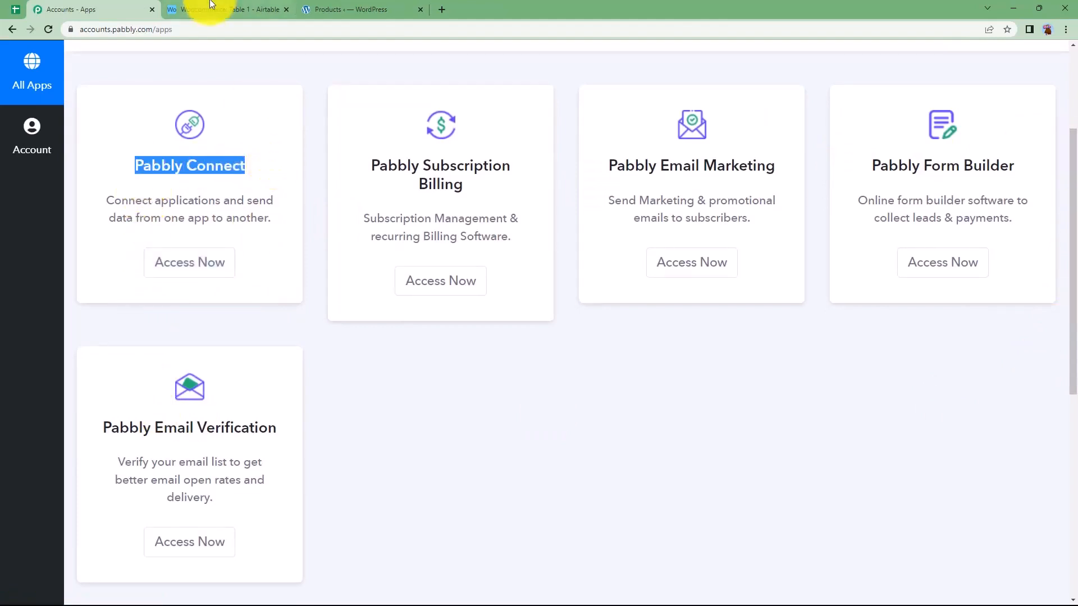
left_click(194, 262)
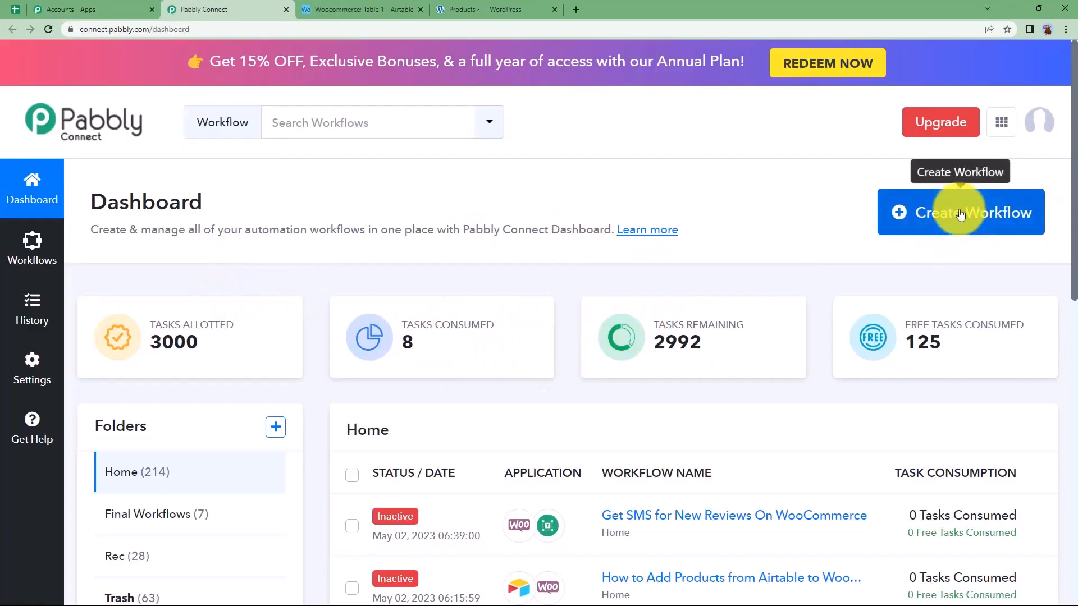
Create a workflow named "Add products from Airtable to WooCommerce" and collapse its trigger step
left_click(928, 223)
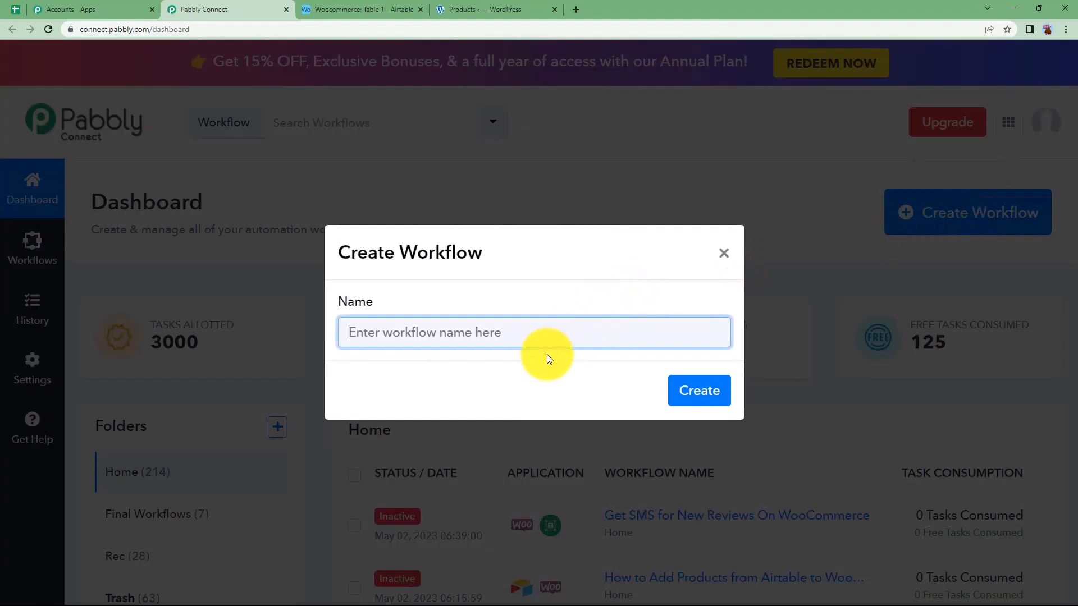
type("Add products from Airt")
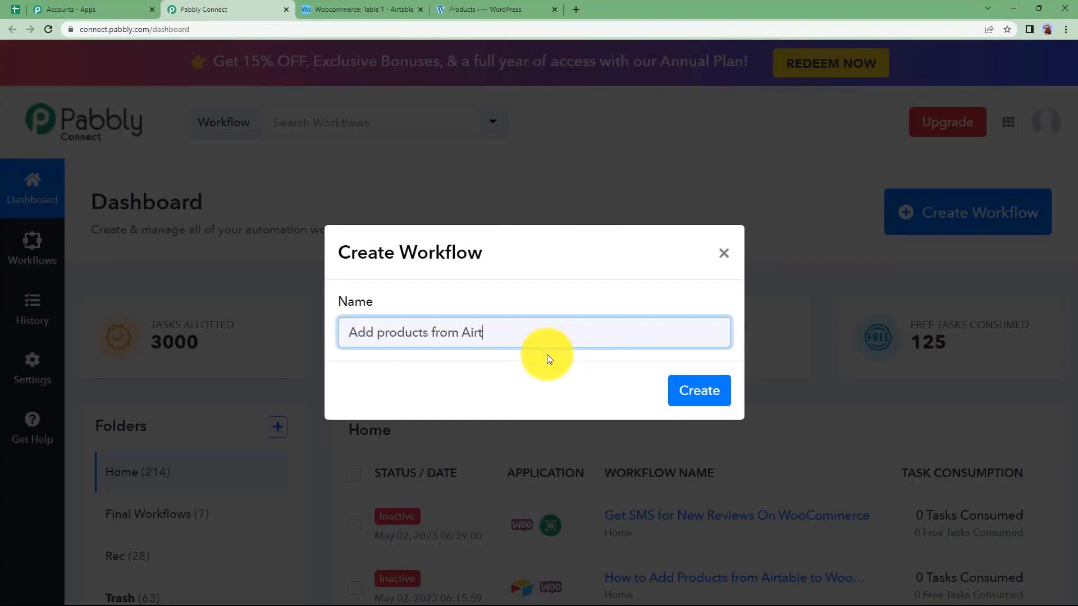
type("able to WooCommerce")
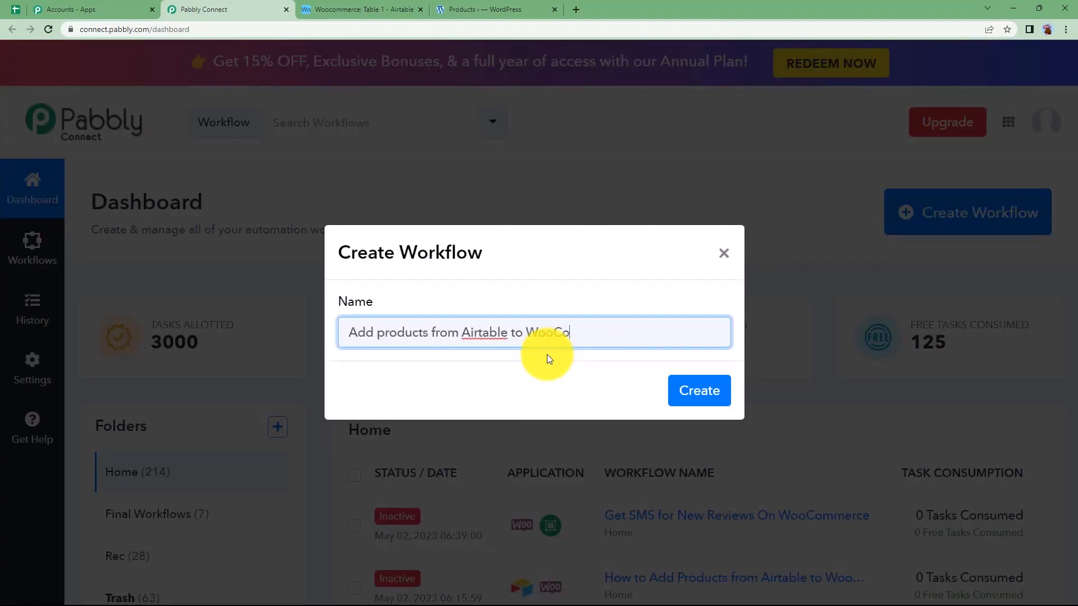
left_click(686, 391)
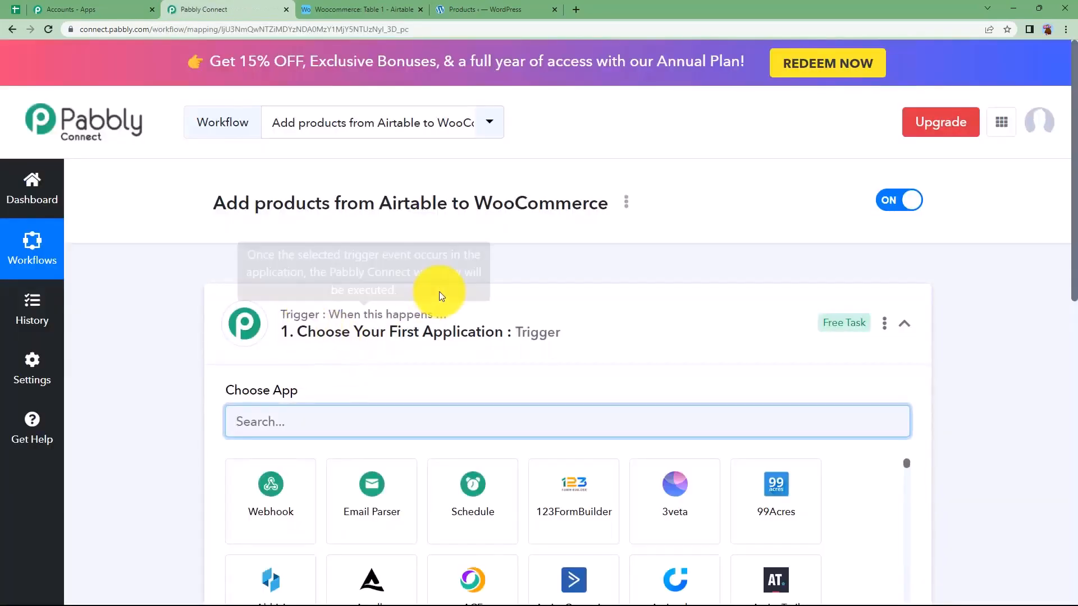
left_click(440, 291)
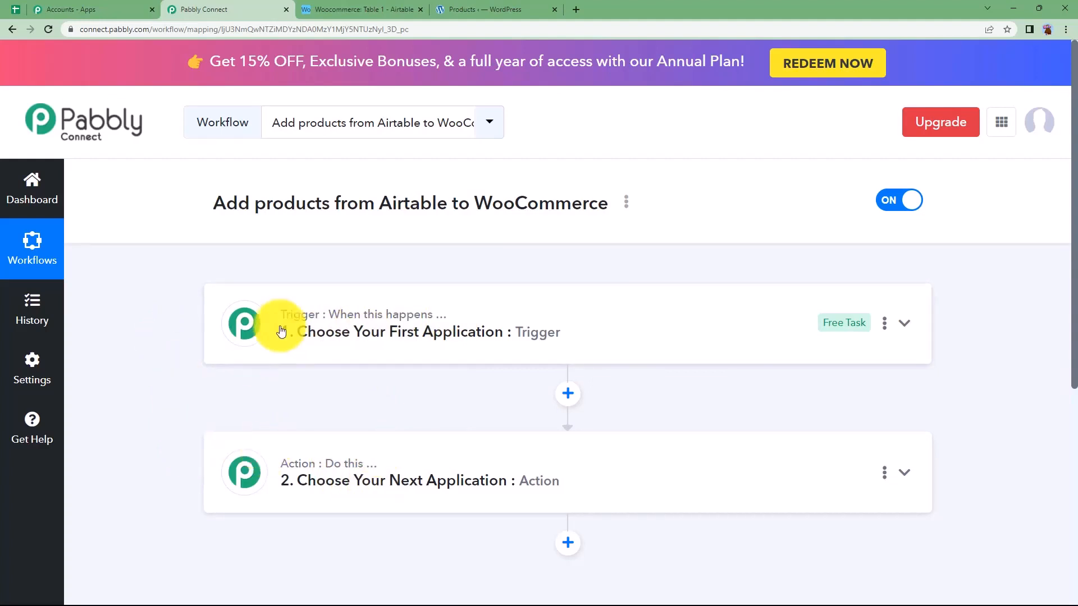
Check the Airtable table and store product list, choose Airtable as the workflow's trigger application, and switch to the Airtable base
left_click(365, 9)
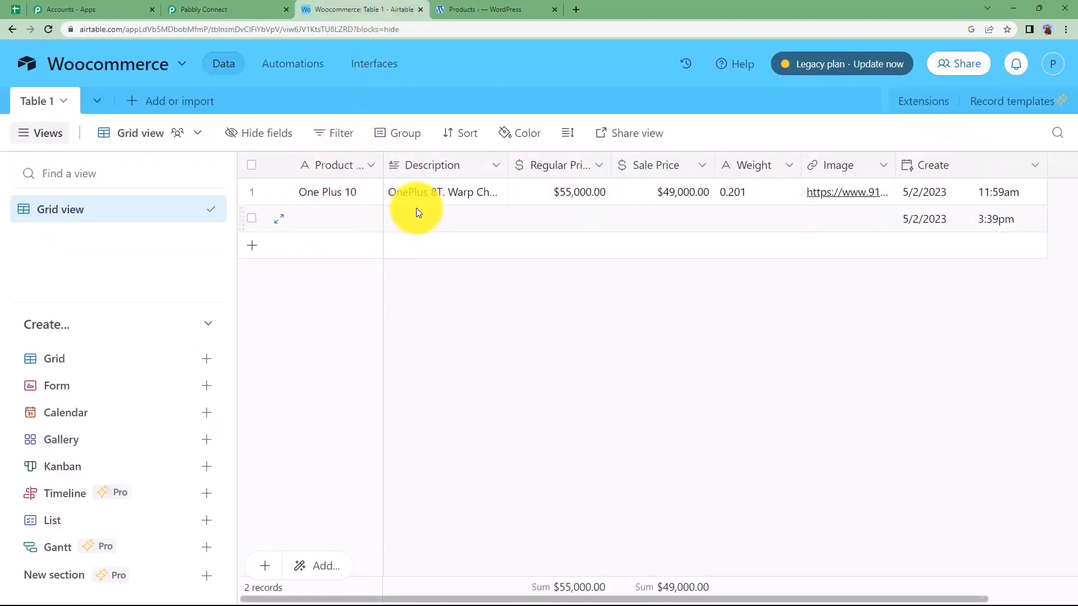
left_click(487, 6)
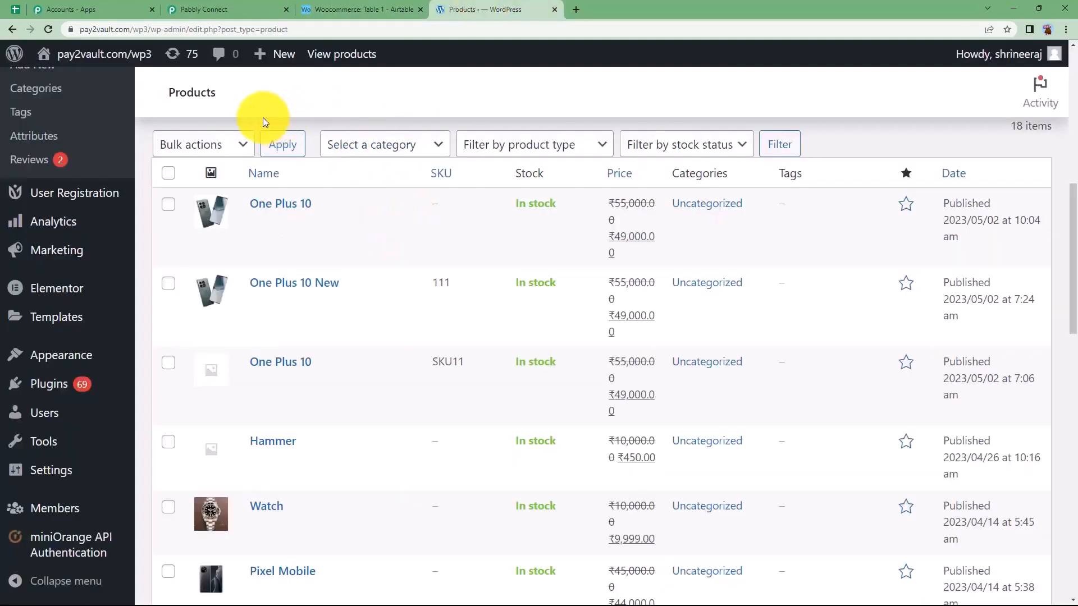
left_click(219, 7)
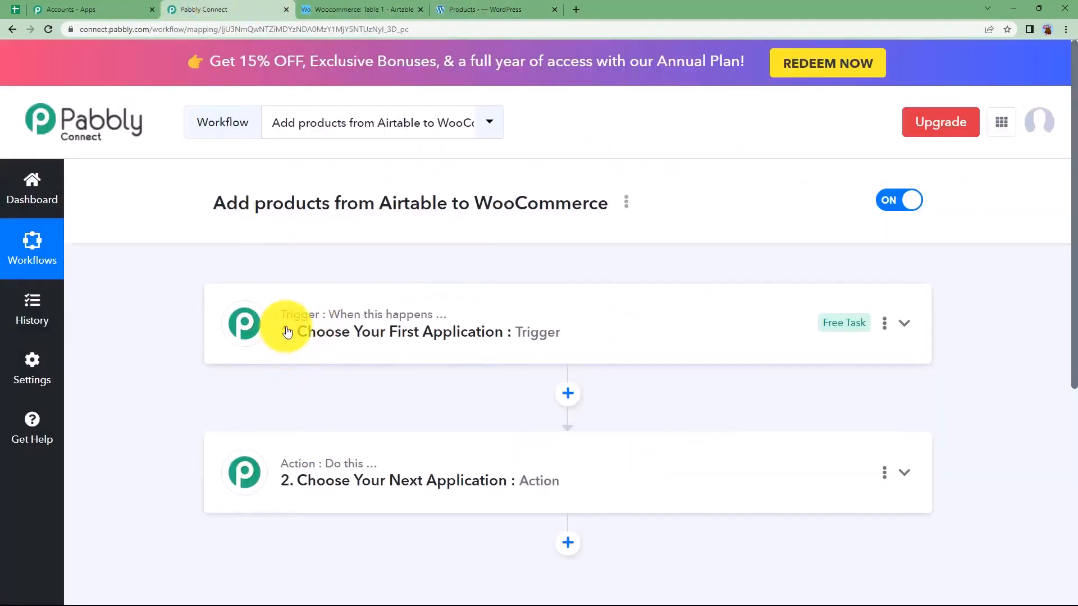
left_click(320, 324)
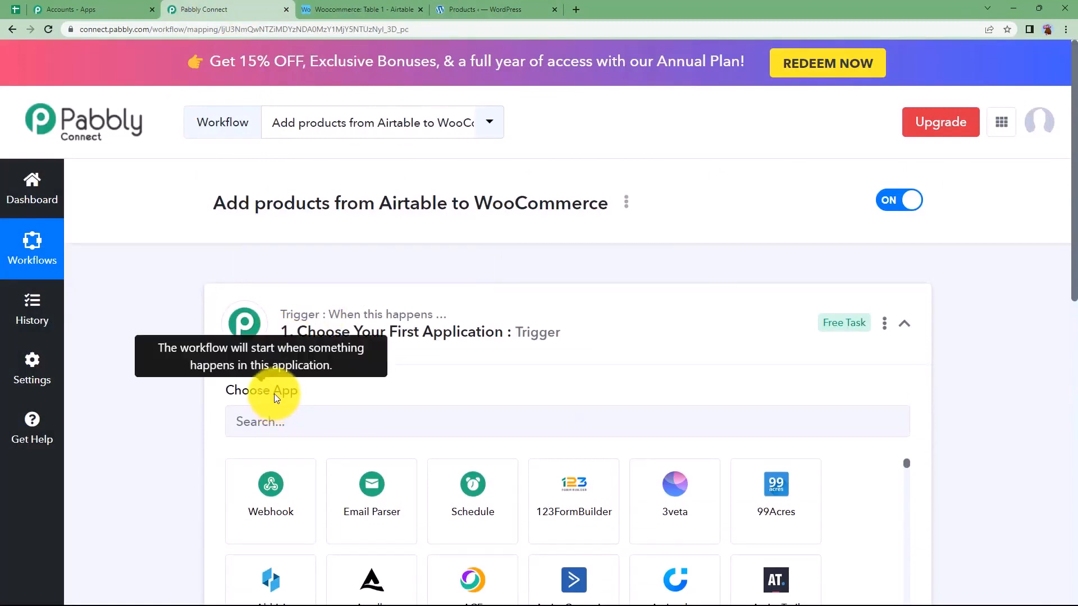
left_click(295, 421)
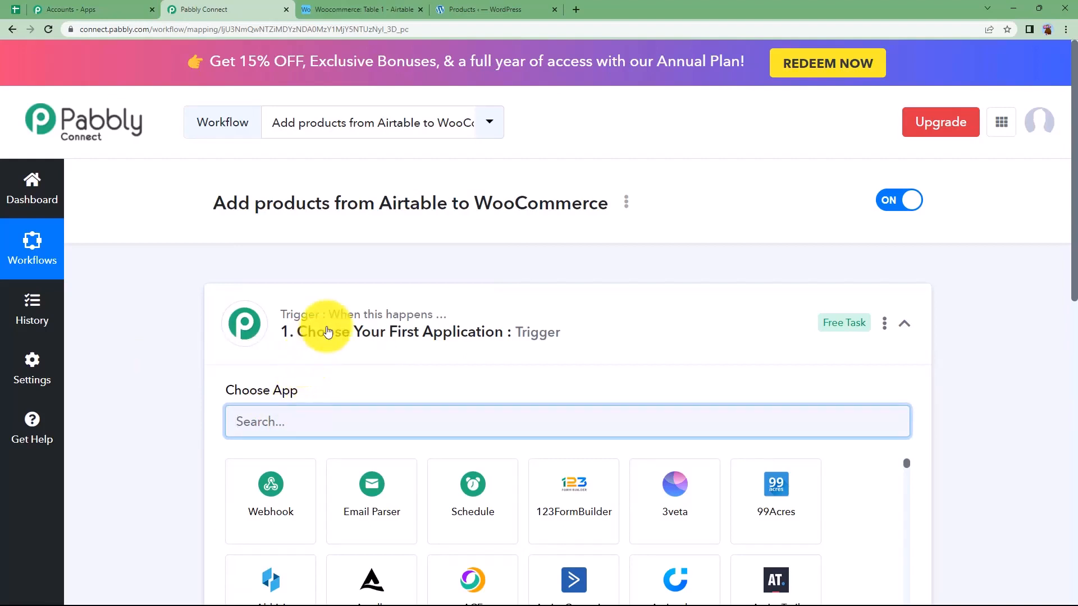
type("airta")
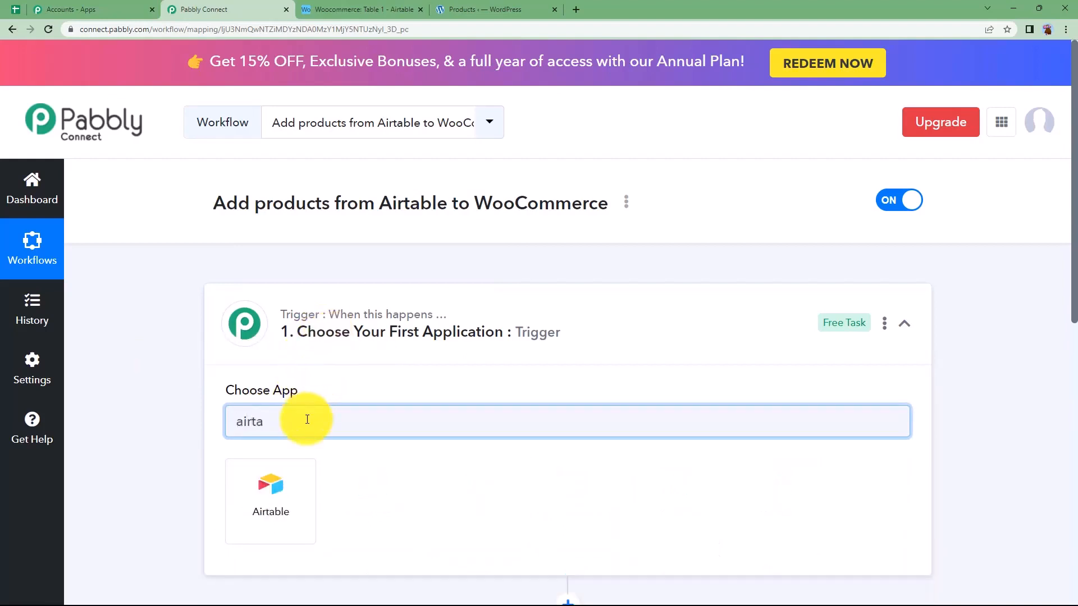
left_click(279, 486)
left_click(393, 9)
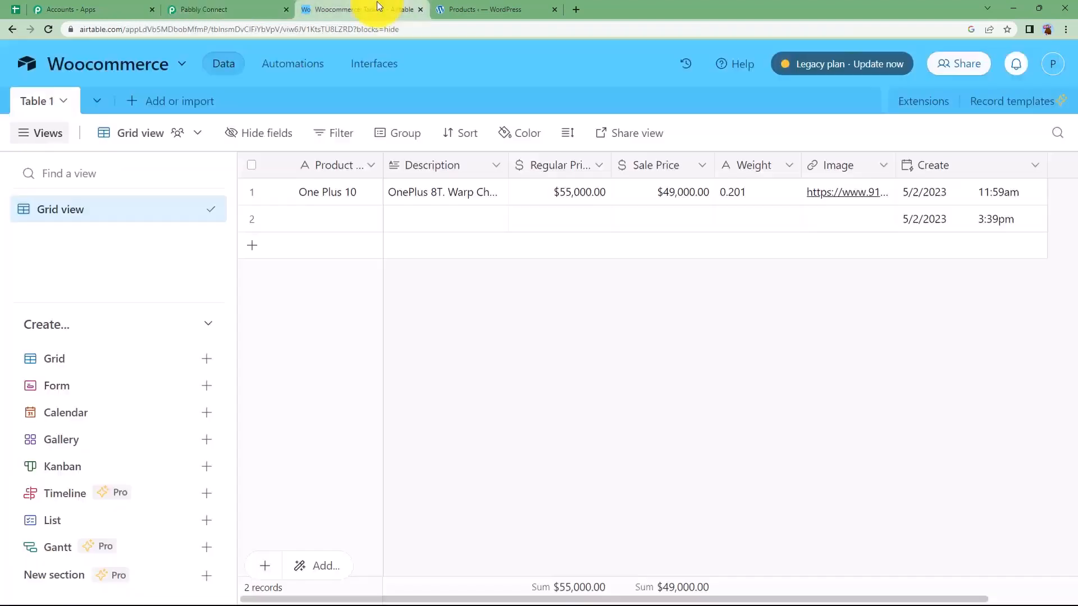
Return to the Pabbly Connect workflow and set the Airtable trigger event to New Record
left_click(205, 9)
scroll(264, 478, "down", 3)
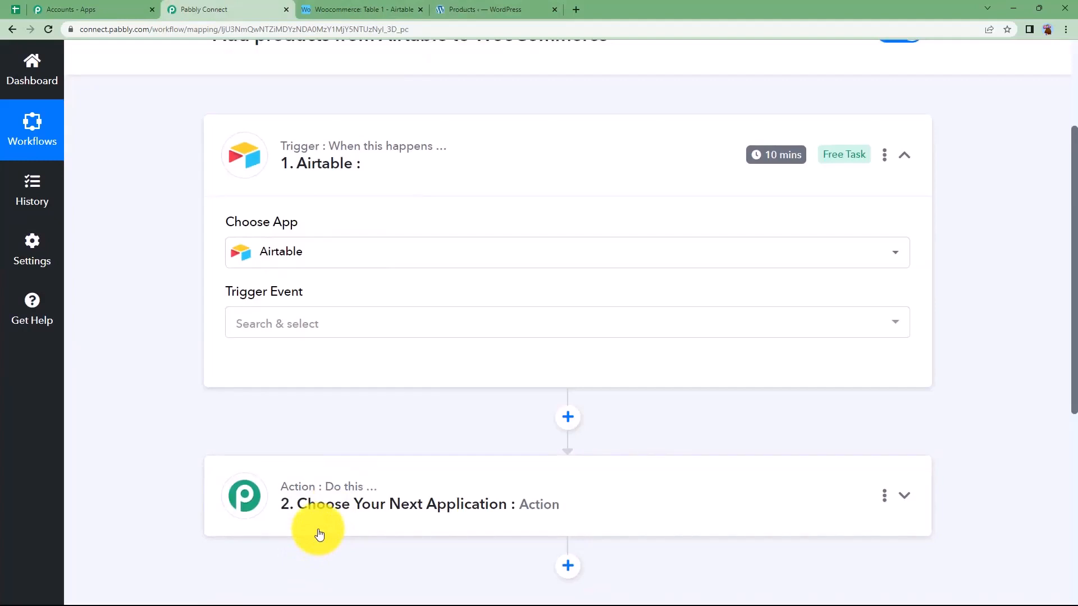
left_click(301, 326)
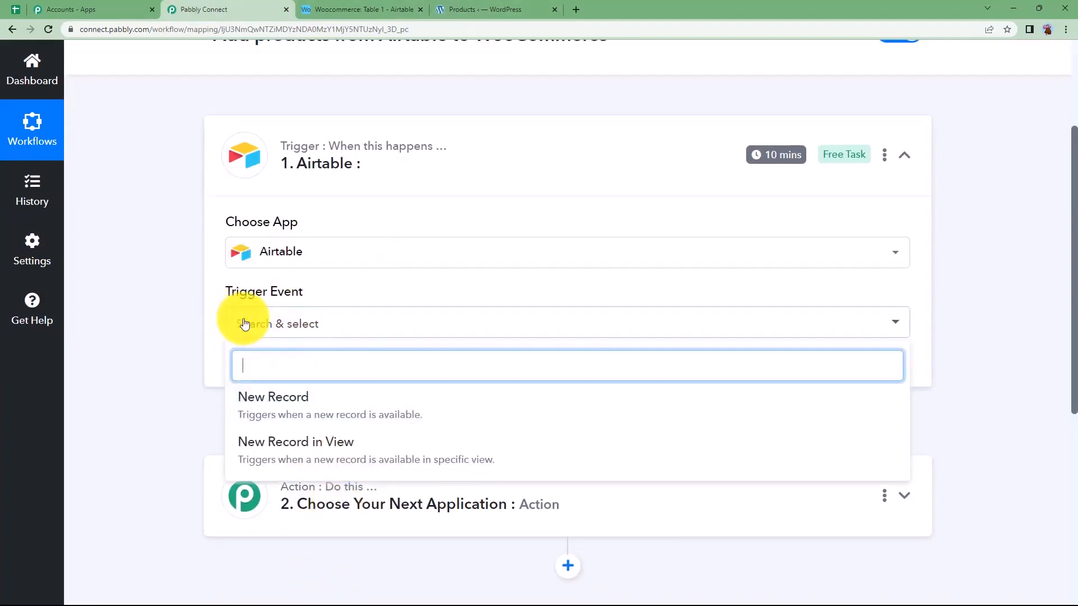
left_click(292, 416)
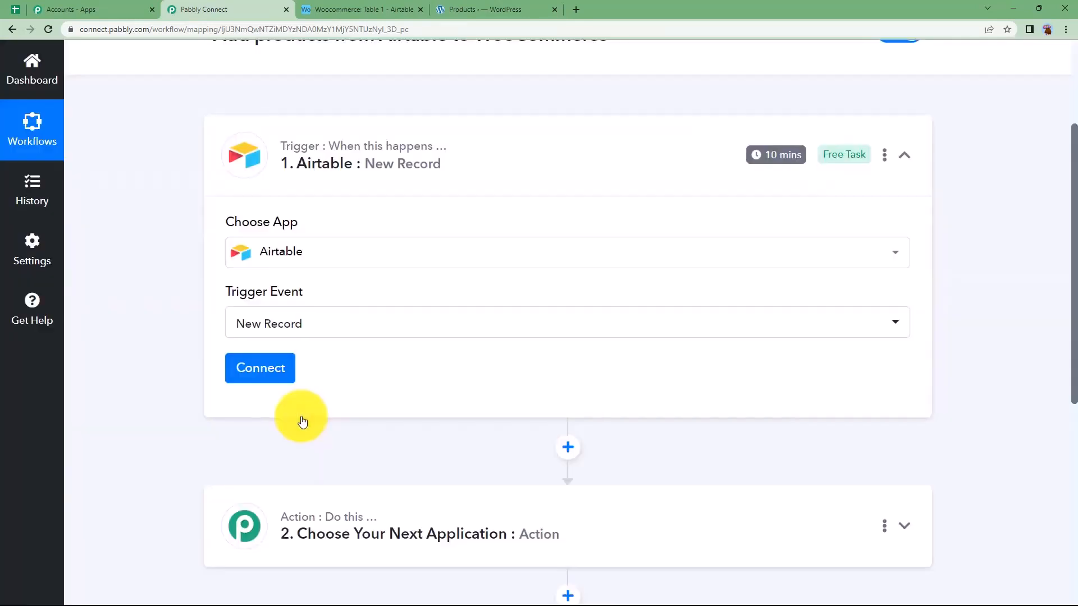
Start adding a new Airtable connection for the trigger and access the Developer Hub linked in its token instructions
left_click(264, 365)
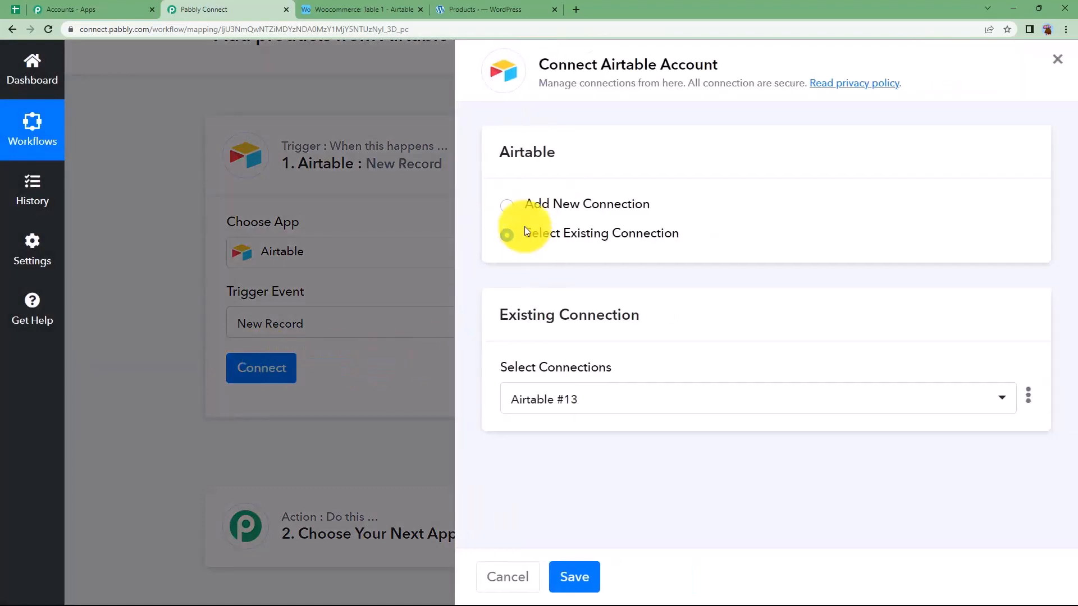
left_click(525, 204)
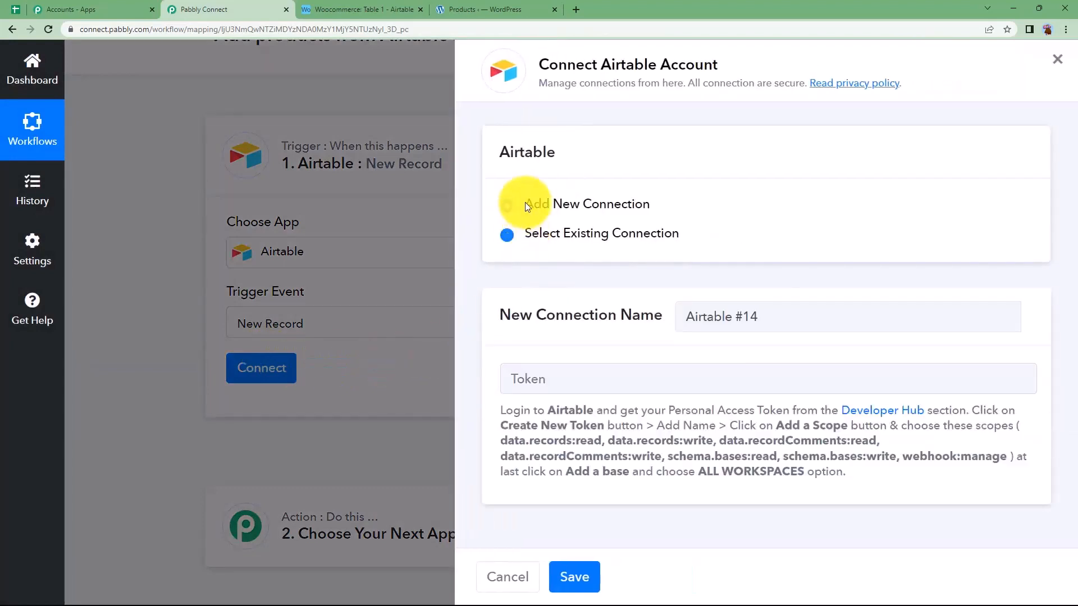
left_click(532, 375)
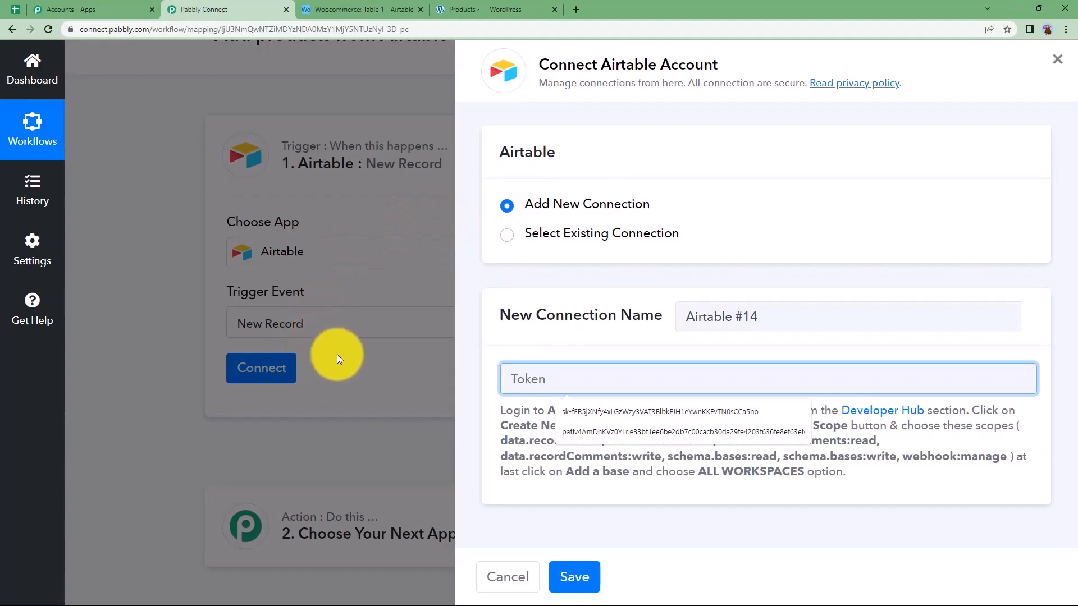
left_click(923, 491)
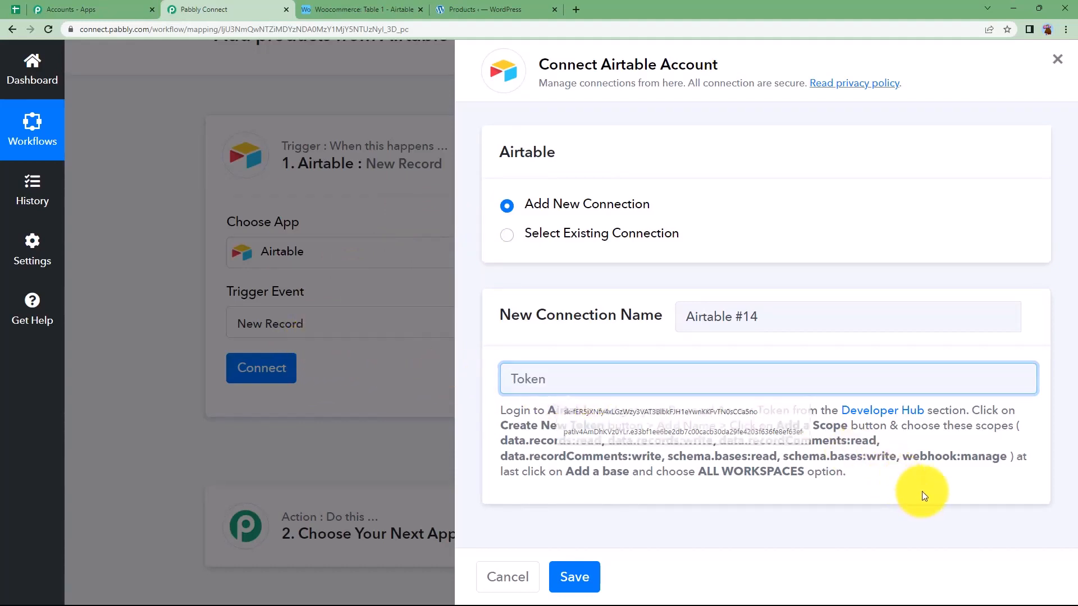
left_click(864, 416)
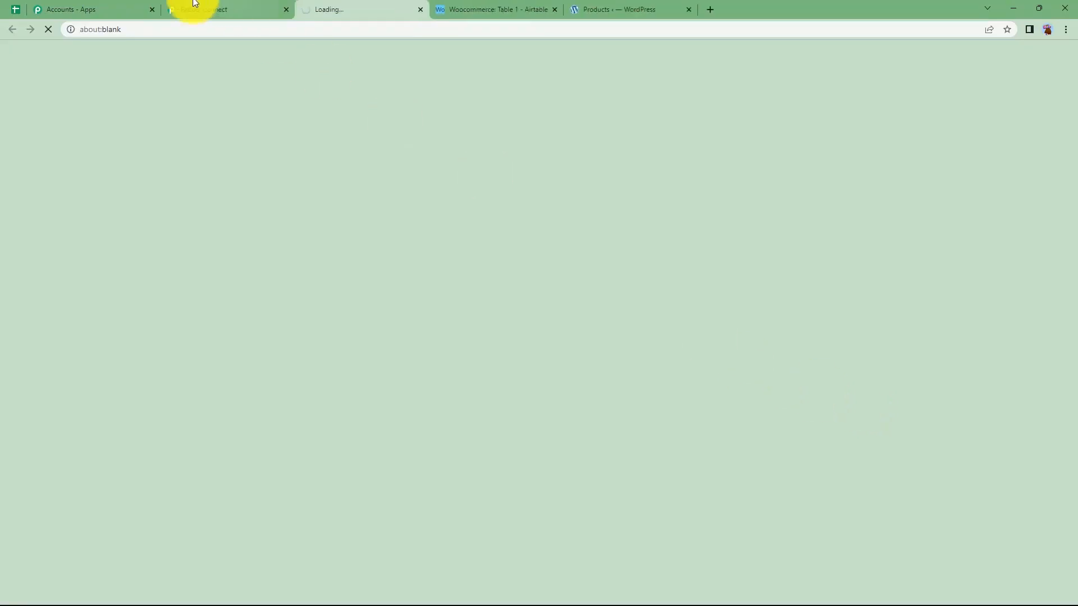
Check the required scopes in Pabbly's connection instructions and start a new Airtable personal access token named "Woocommerce product"
left_click(195, 8)
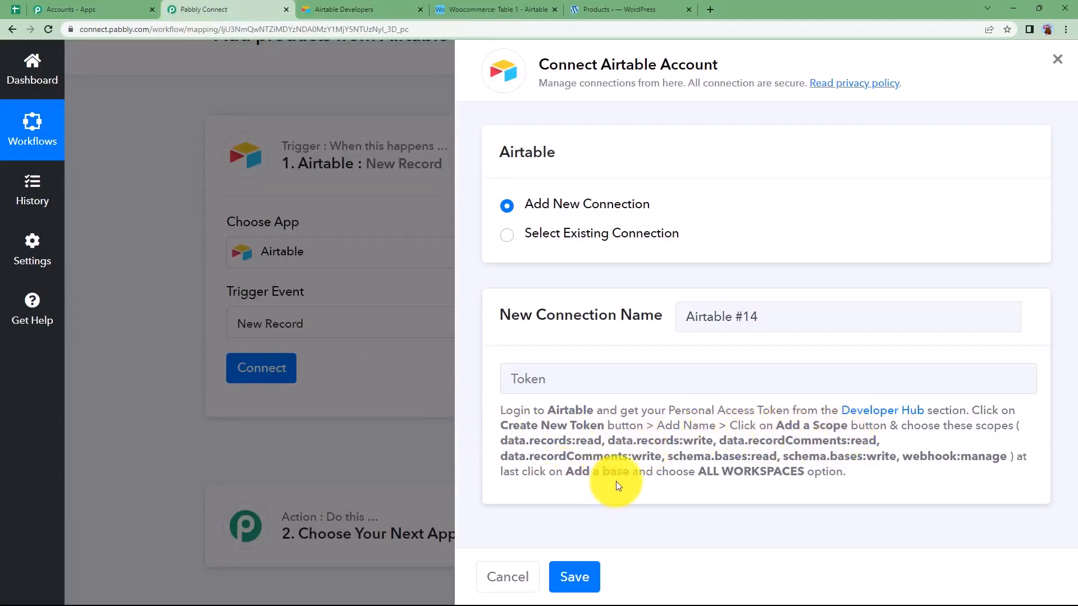
left_click_drag(484, 446, 1014, 458)
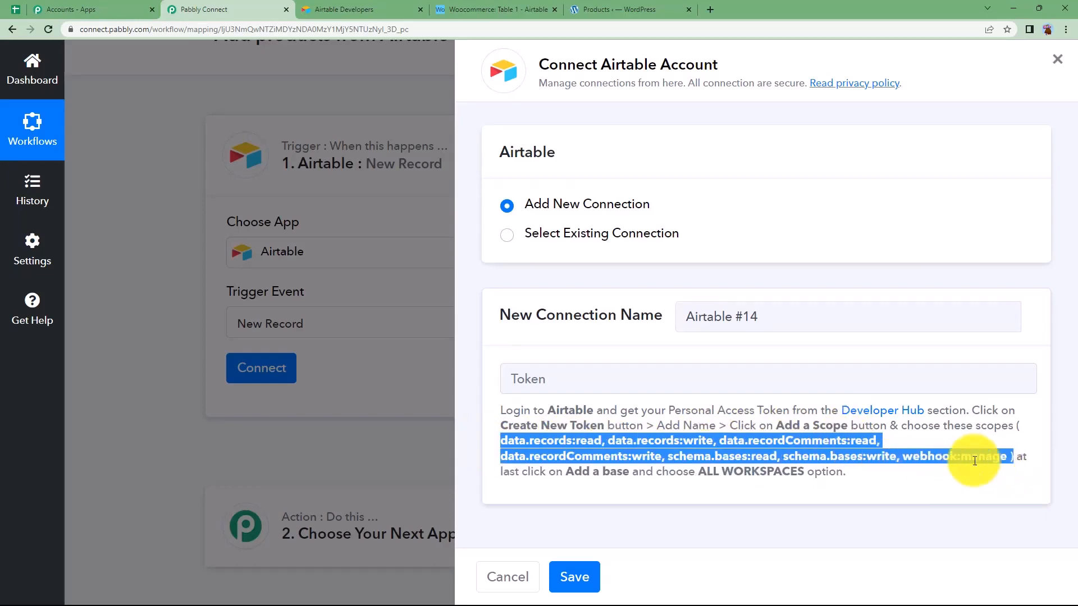
left_click(320, 5)
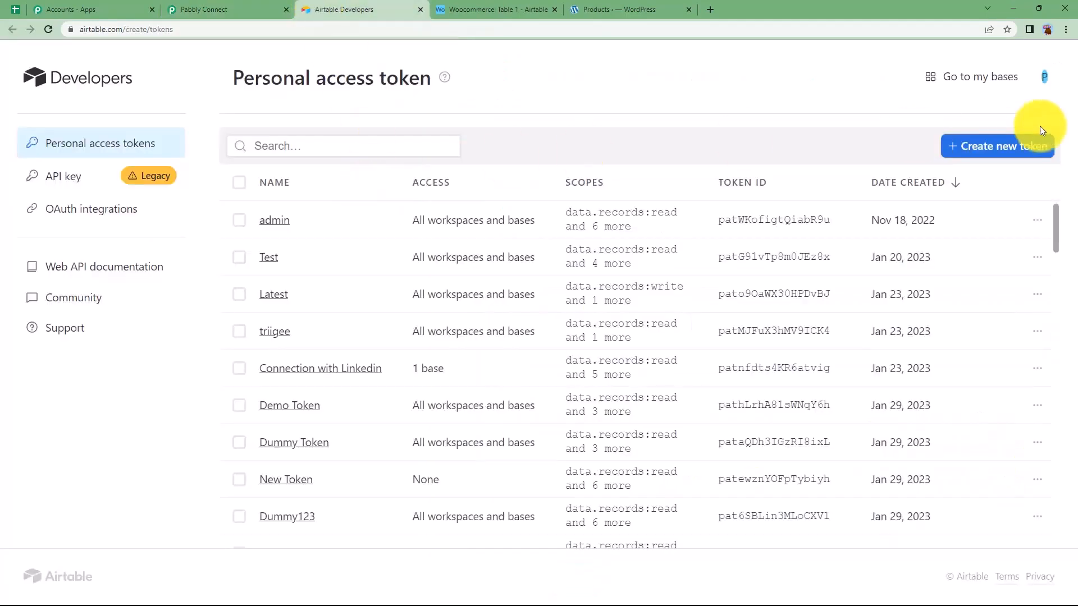
left_click(1038, 145)
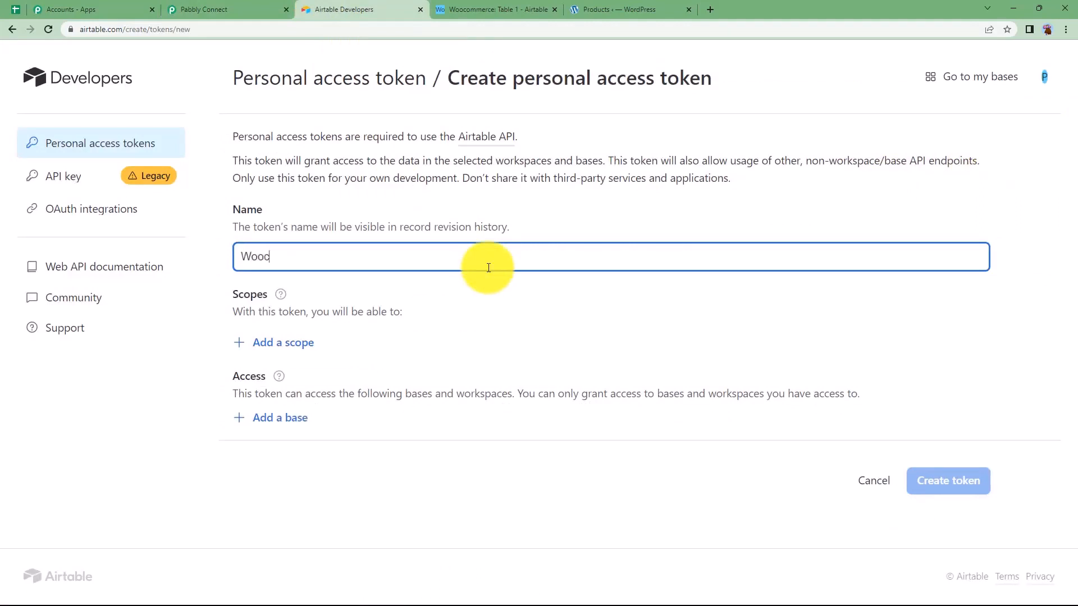
type("uct")
Add the scopes data.records:read, data.records:write, data.recordComments:read, data.recordComments:write, schema.bases:read, schema.bases:write and webhook:manage to the token
left_click(284, 342)
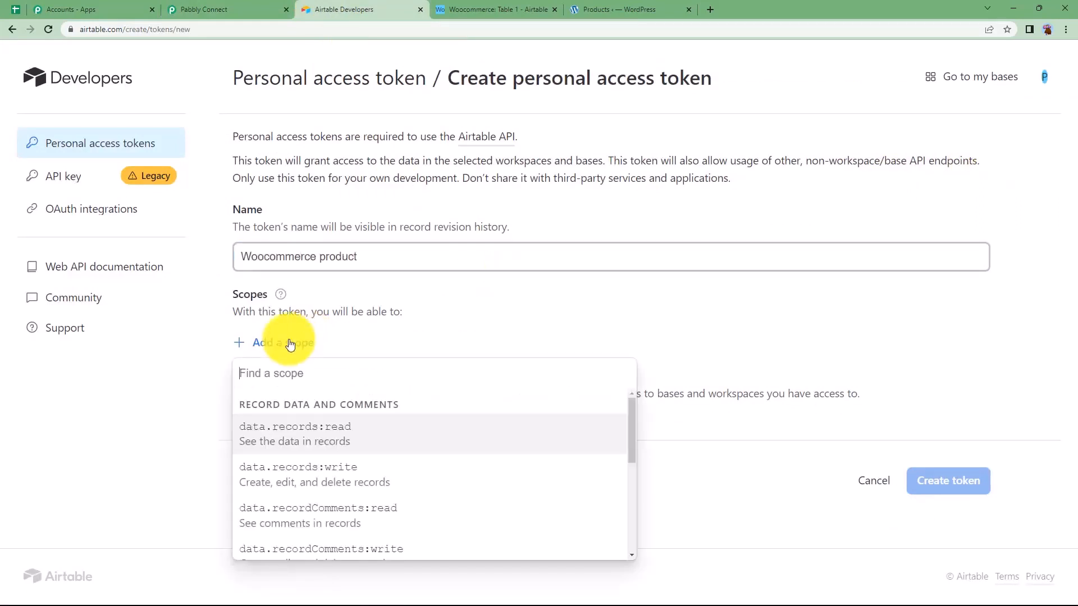
left_click(291, 429)
left_click(289, 384)
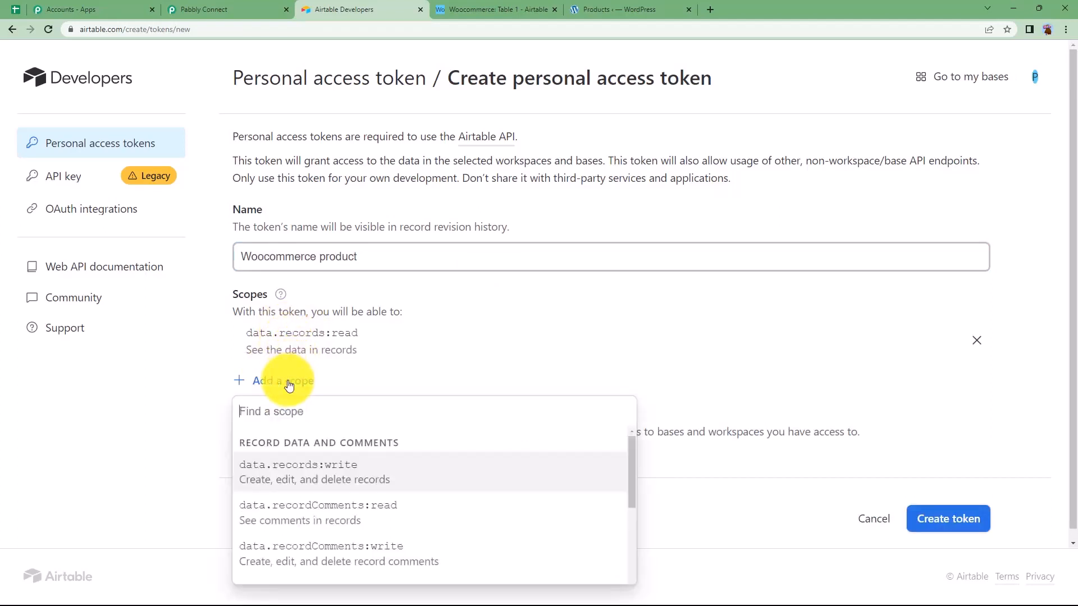
left_click(287, 444)
left_click(282, 409)
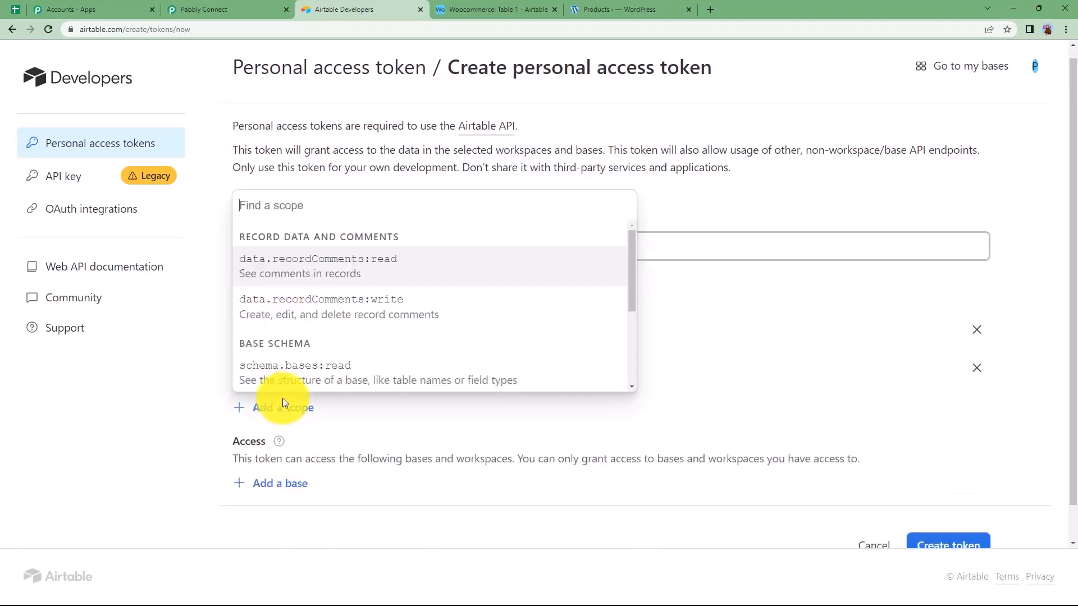
left_click(320, 451)
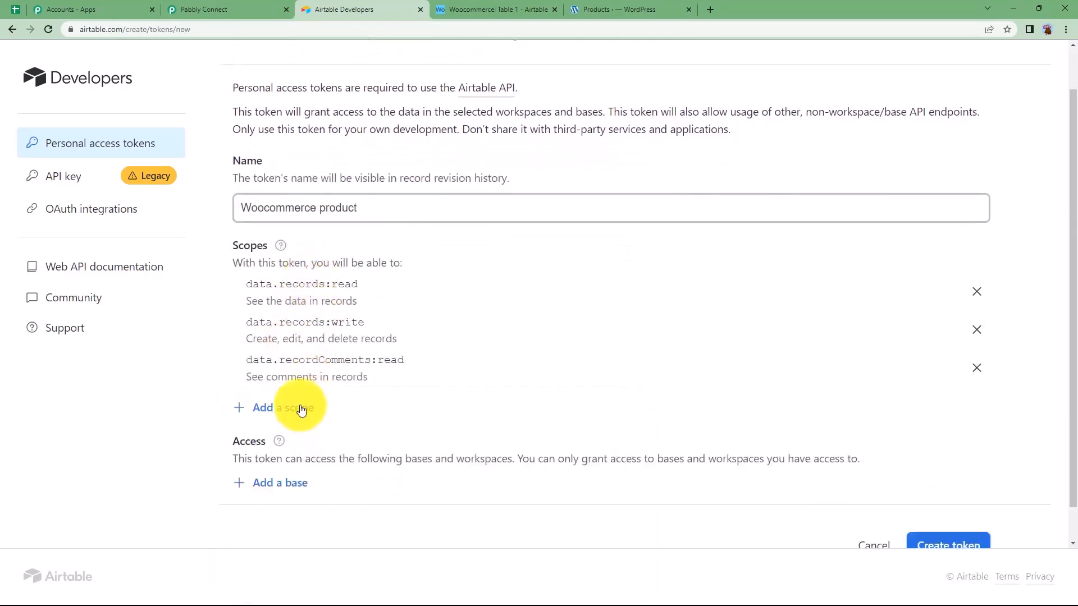
left_click(301, 410)
left_click(343, 265)
left_click(300, 483)
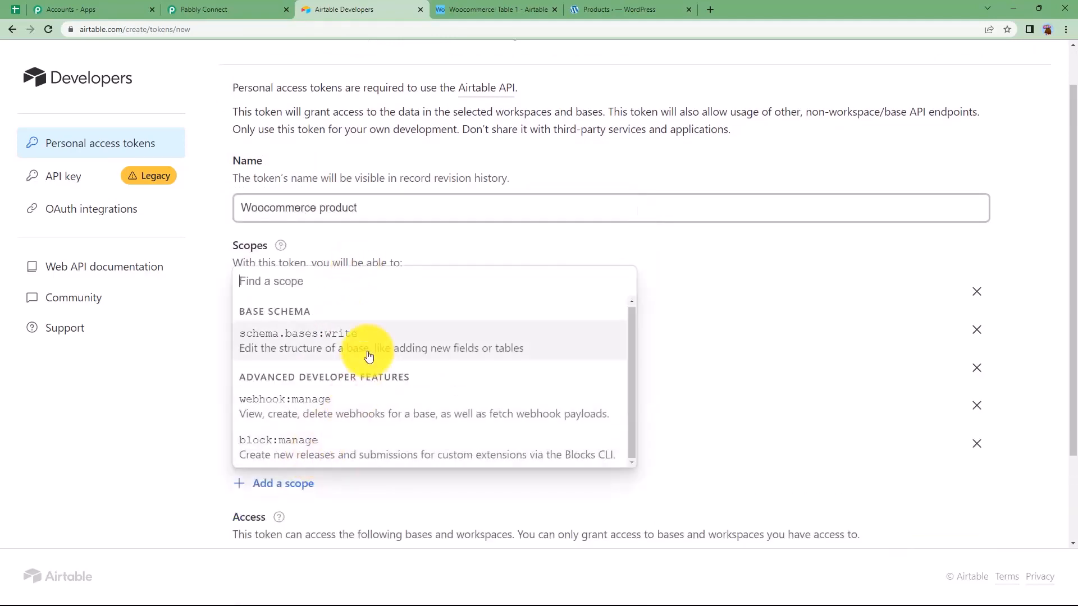
left_click(369, 354)
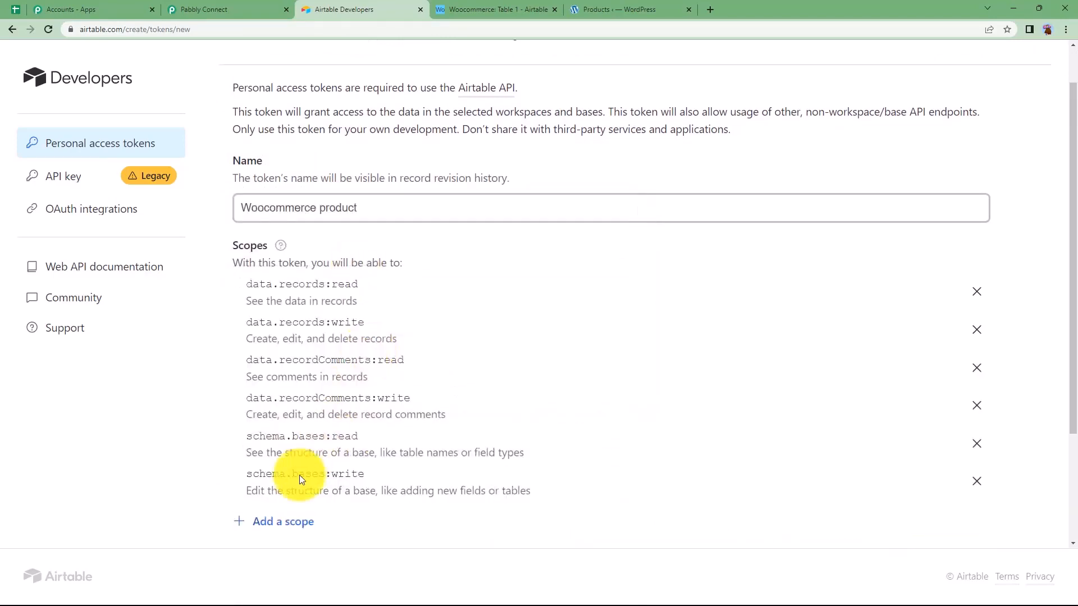
left_click(284, 522)
left_click(306, 445)
Recheck Pabbly's token instructions, grant the token access to all current and future bases in all workspaces, and create it
left_click(213, 10)
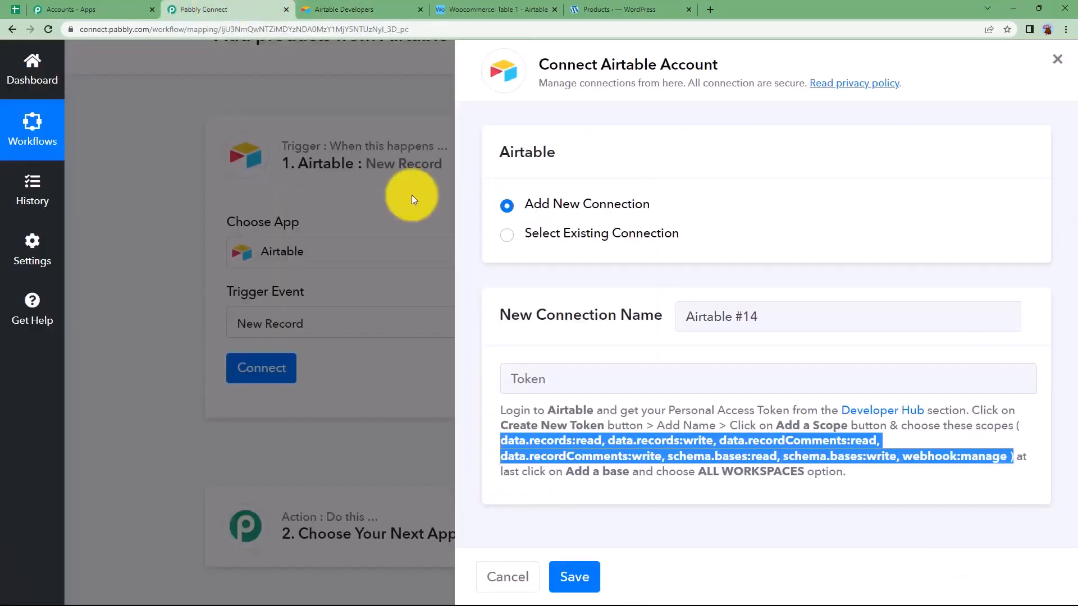
left_click(348, 9)
scroll(258, 368, "down", 3)
left_click(273, 457)
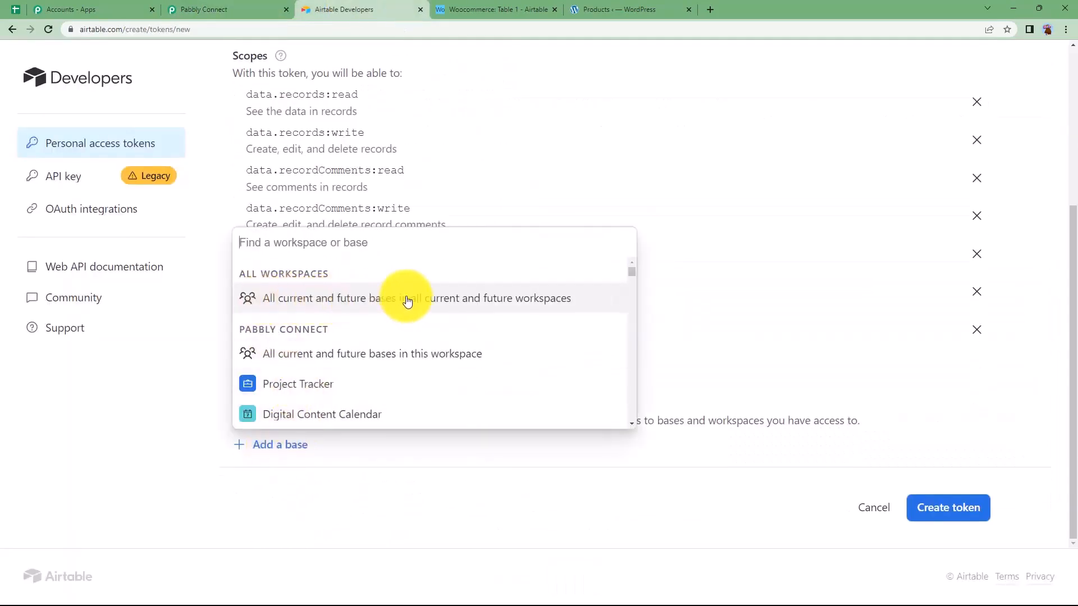
left_click(569, 297)
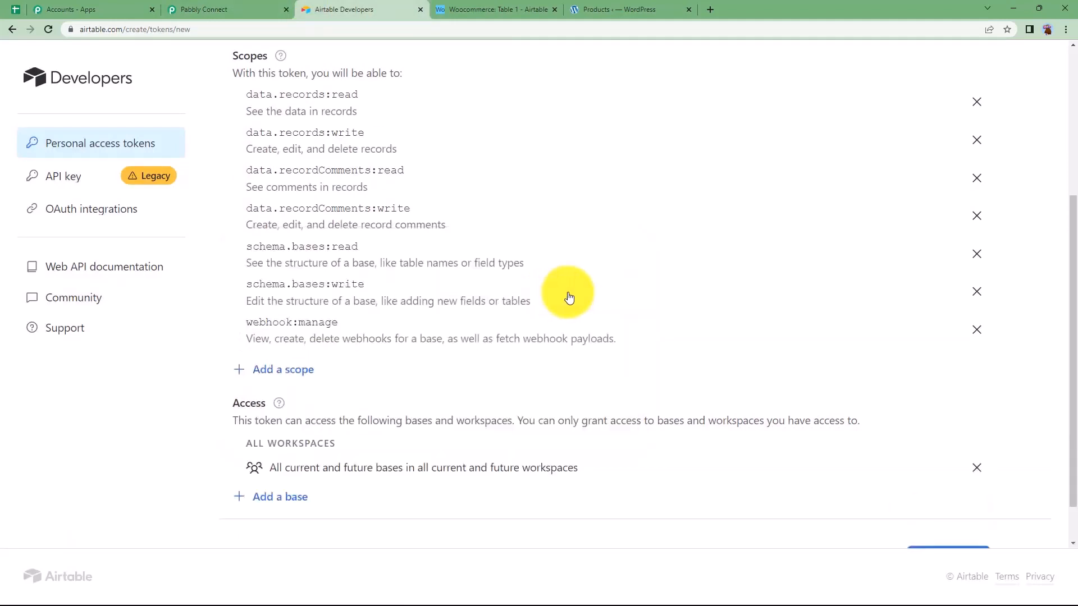
scroll(288, 390, "down", 1)
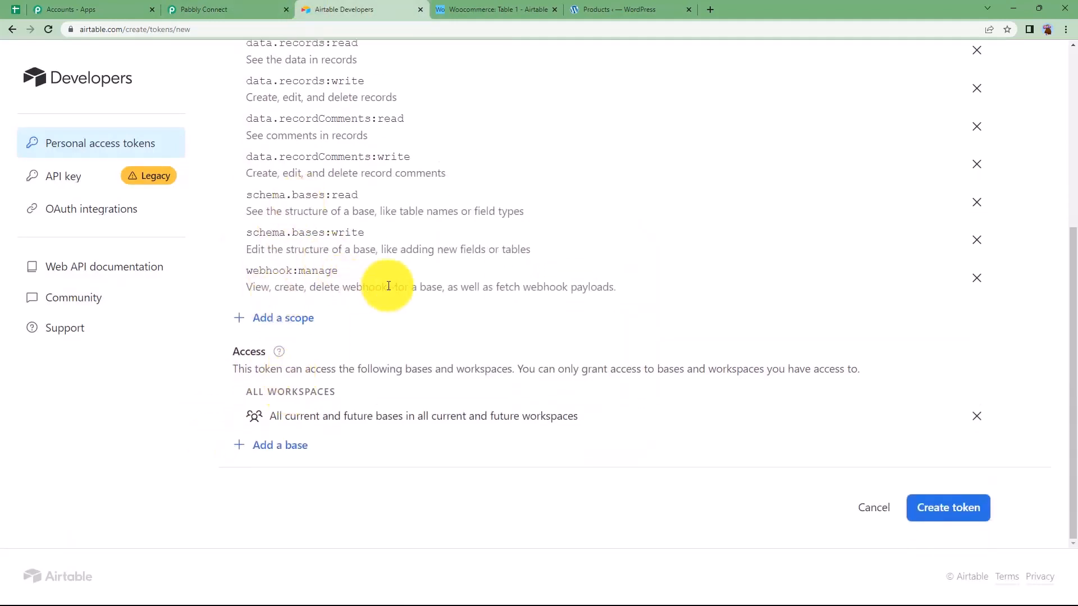
left_click(961, 508)
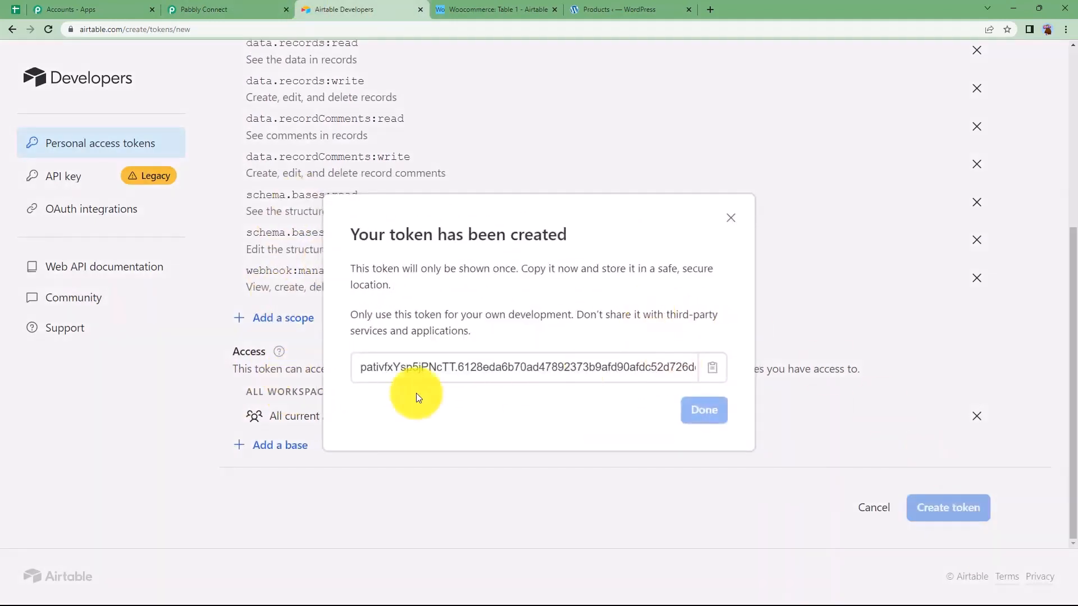
Copy the new Airtable access token, paste it into the Token field of the Pabbly connection and save the connection
left_click(721, 373)
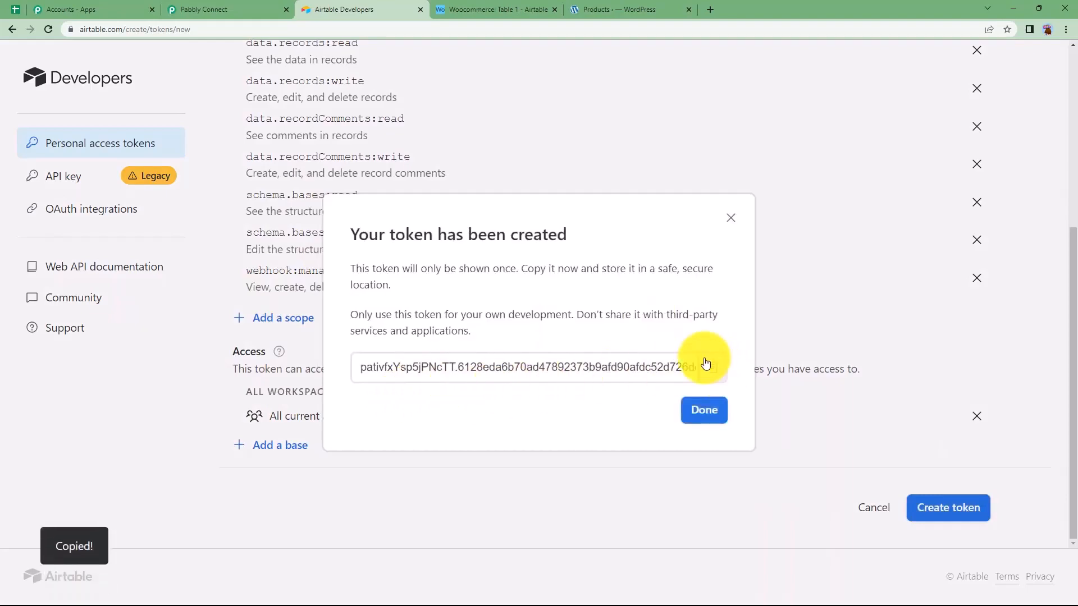
left_click(225, 9)
left_click(549, 395)
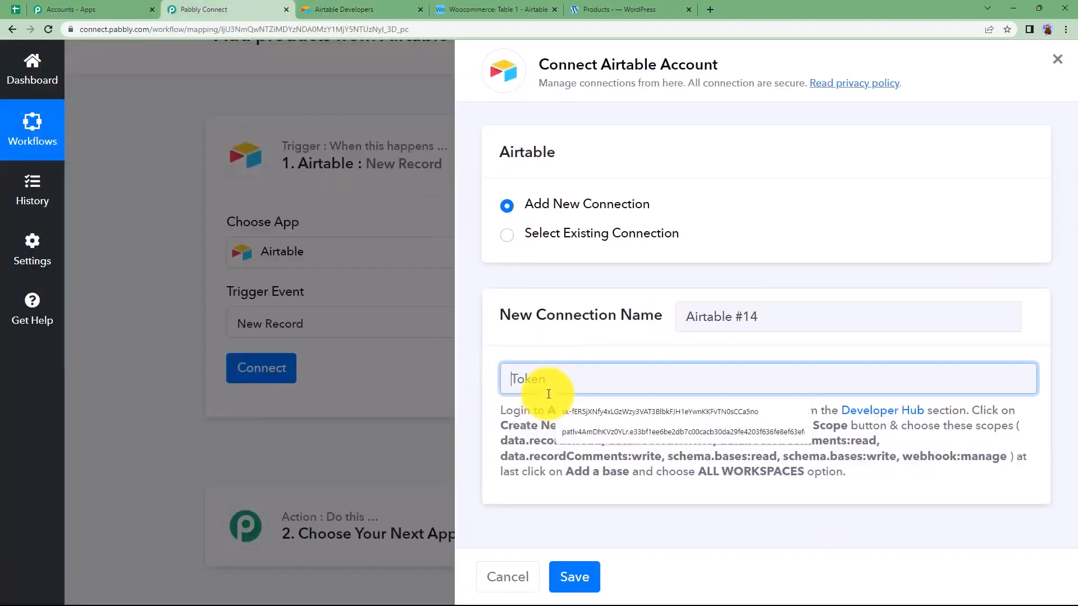
key("ctrl+v")
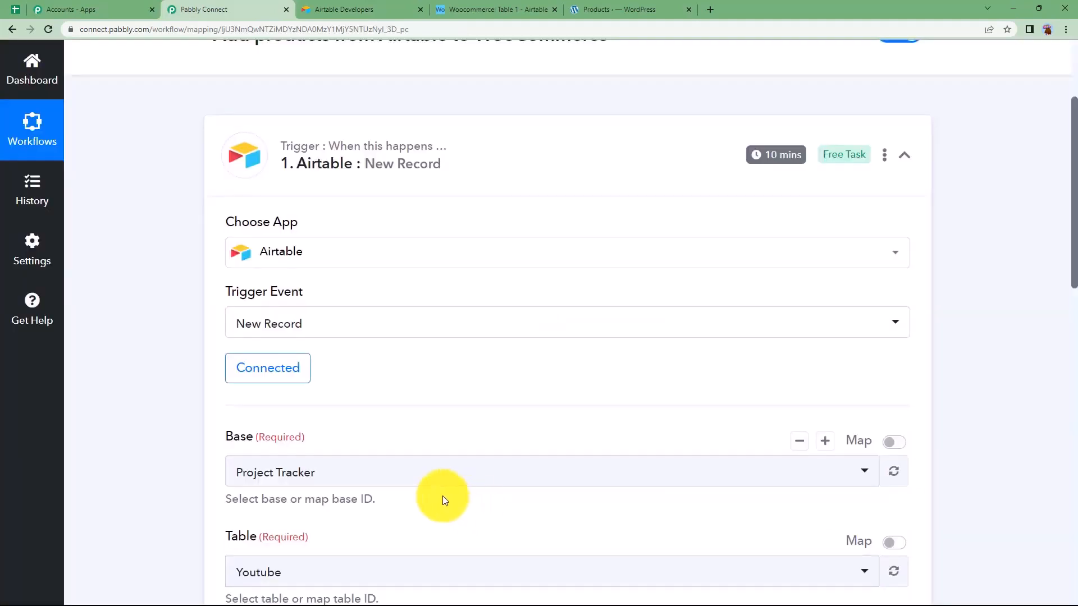
Close the Airtable Developers page and compare the Woocommerce table's Create field with Pabbly's trigger field requirements
scroll(341, 374, "down", 3)
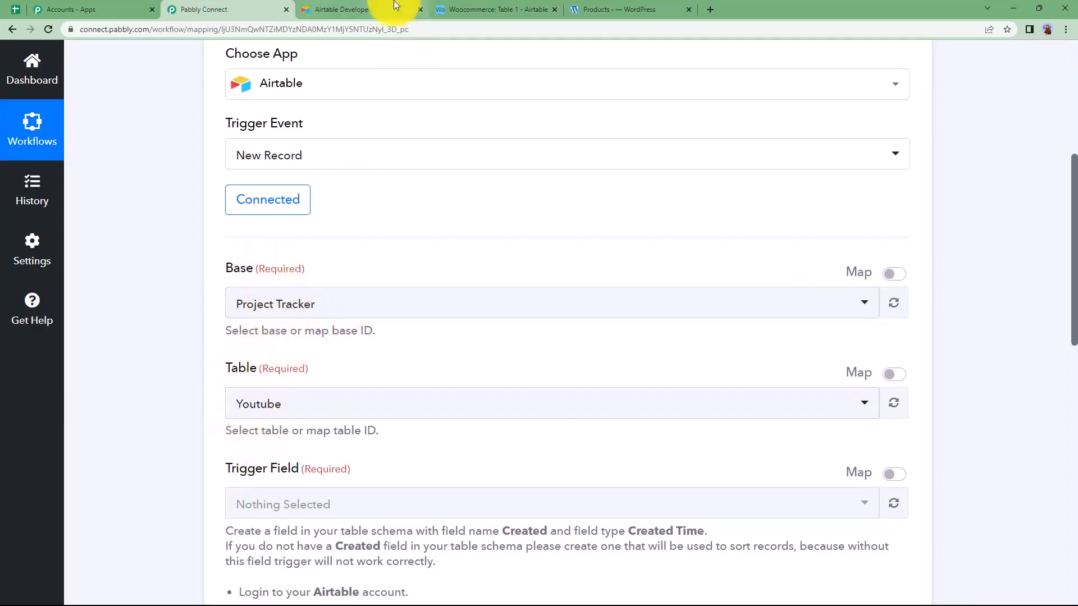
left_click(480, 7)
left_click(421, 6)
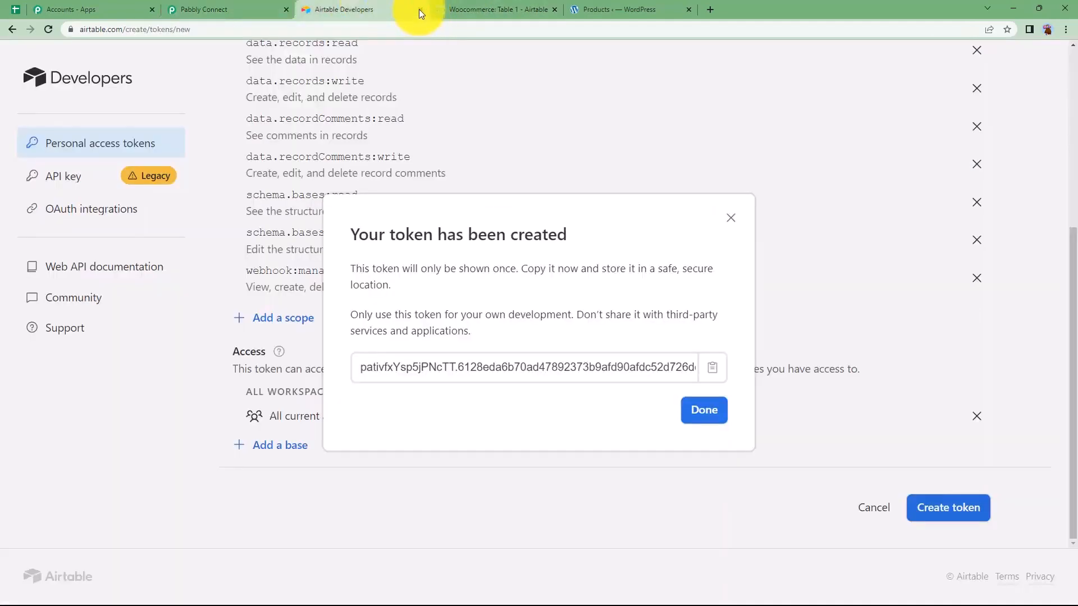
left_click(420, 9)
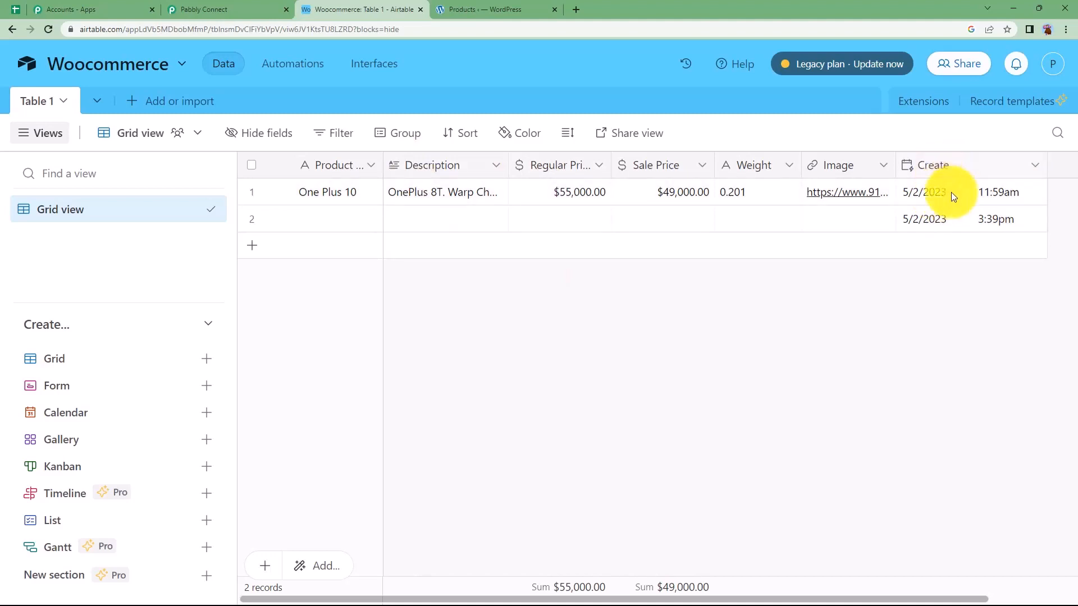
left_click(210, 9)
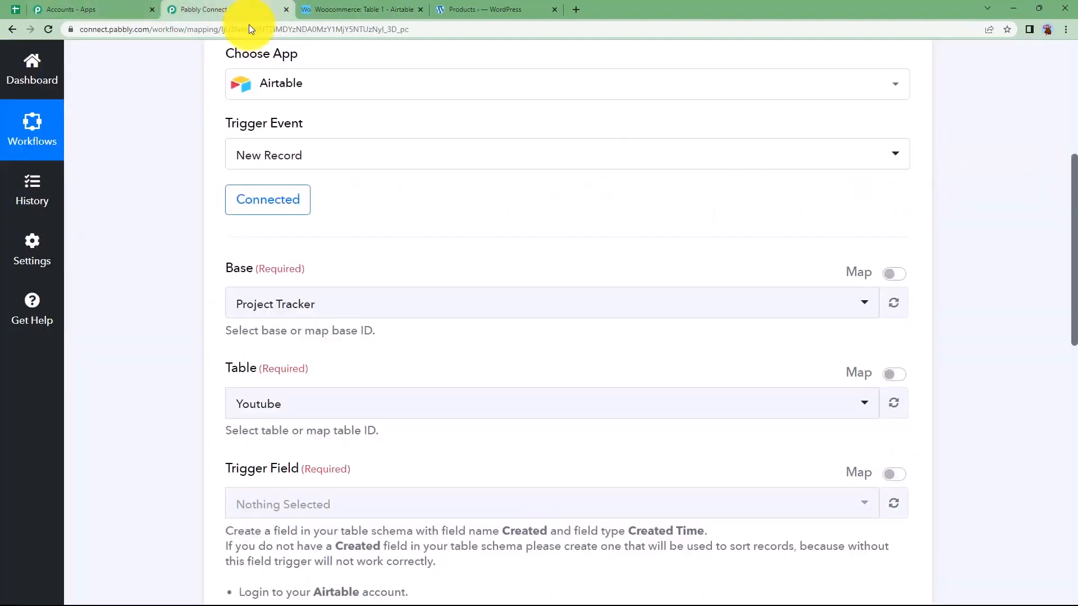
left_click(362, 9)
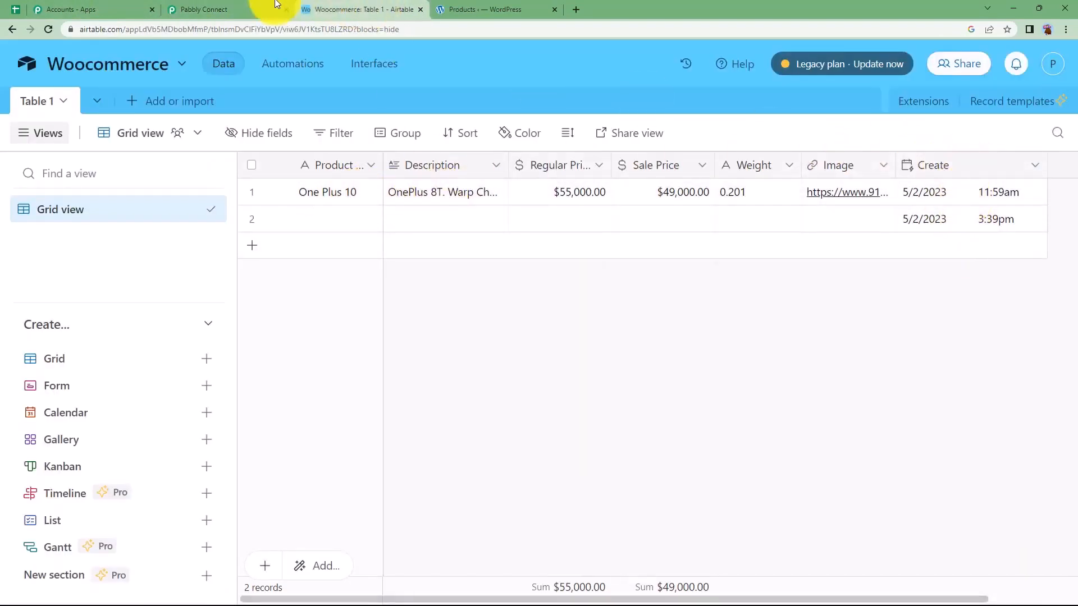
Set the trigger's base to Woocommerce with Table 1 and trigger field Create, and switch to the Airtable table
left_click(242, 9)
scroll(110, 423, "down", 3)
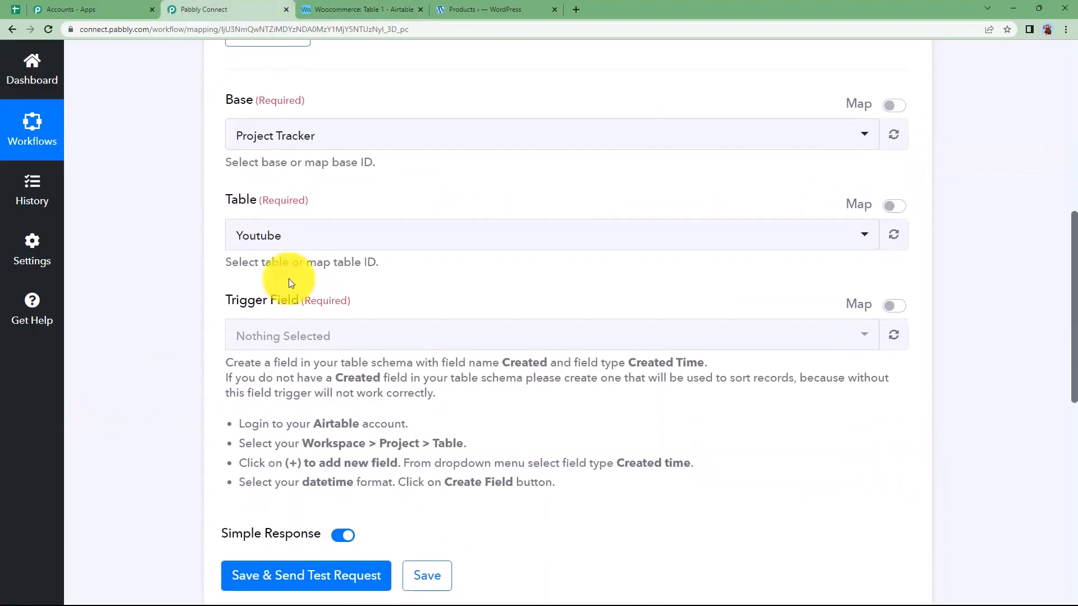
left_click(323, 137)
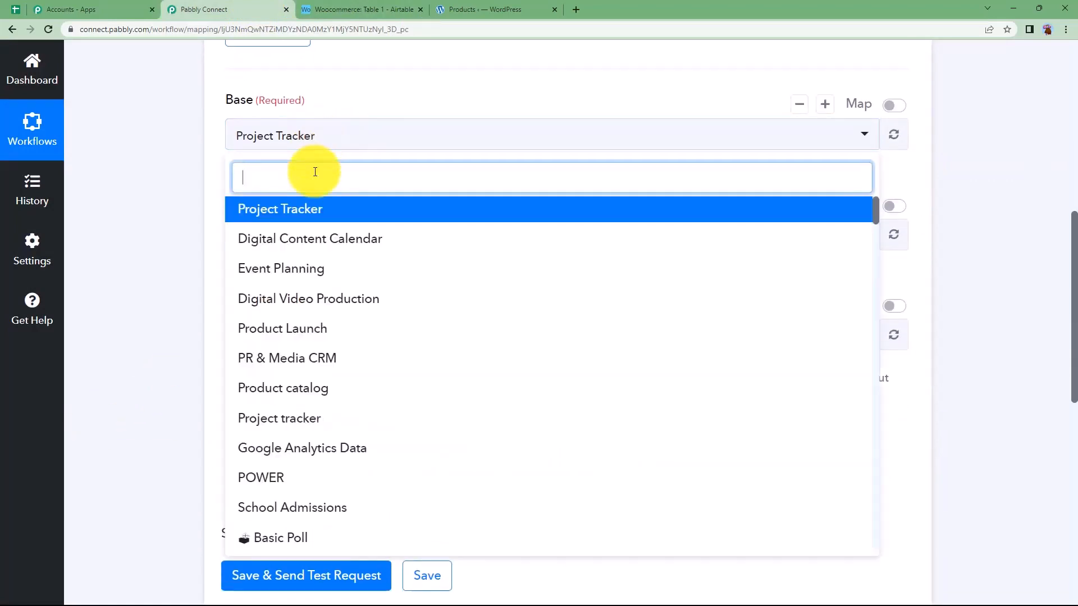
type("wooco")
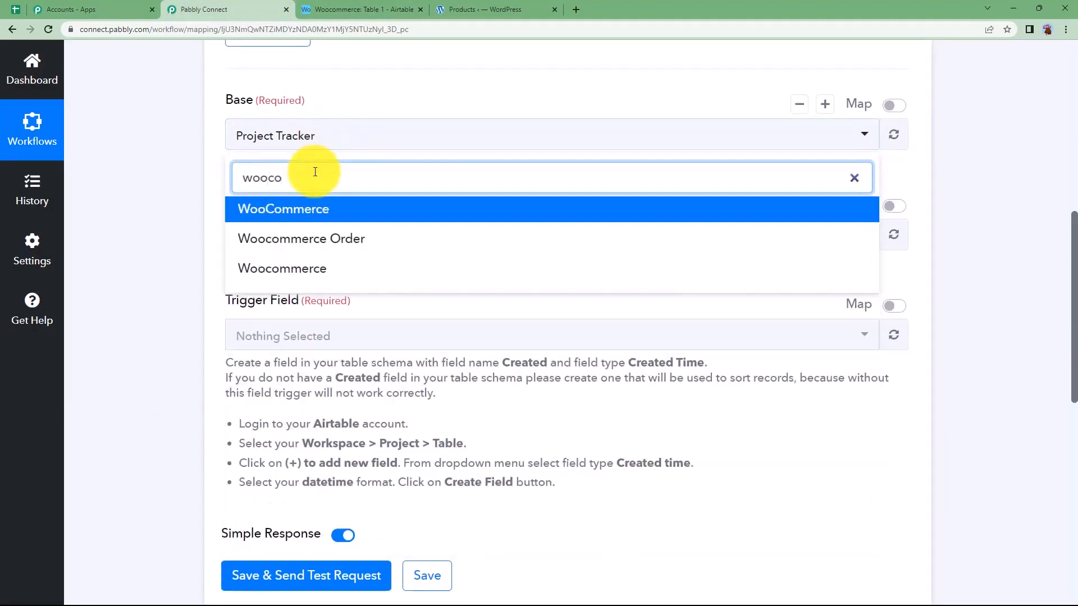
left_click(320, 212)
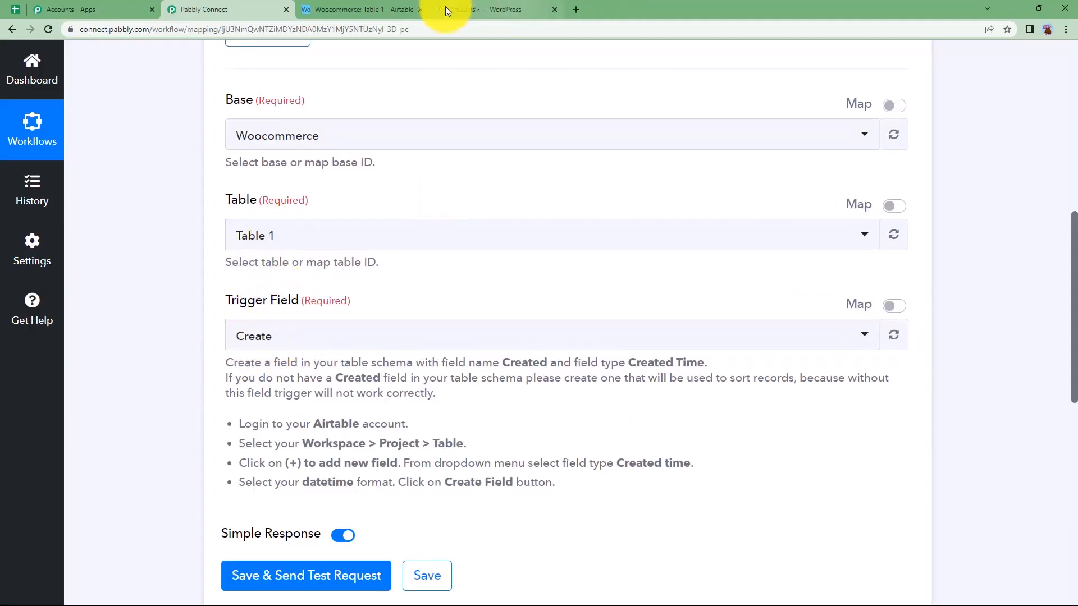
left_click(371, 9)
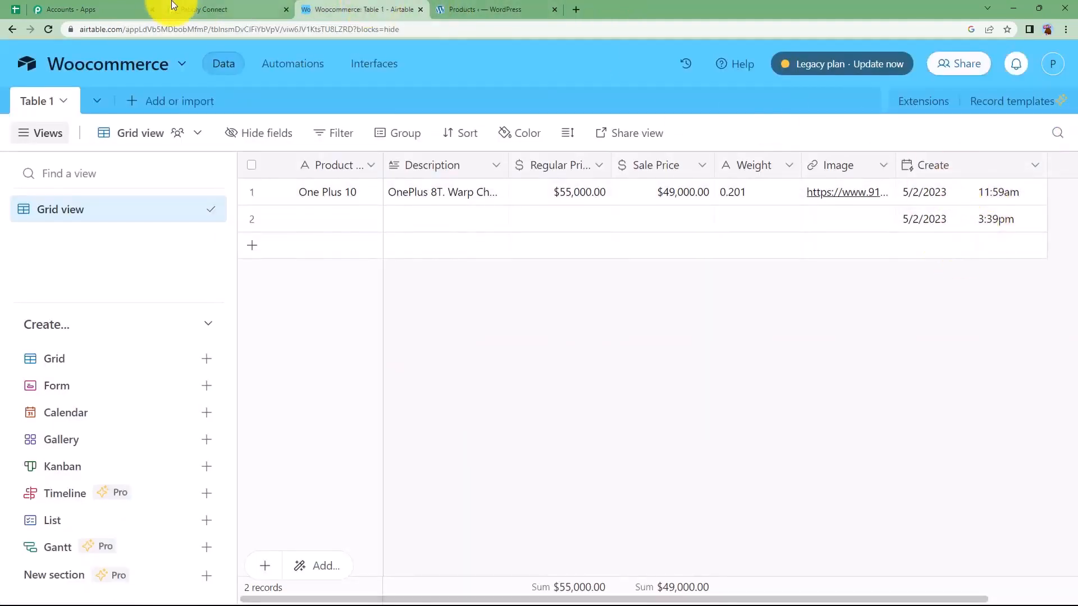
Return to the Airtable Woocommerce table and enter "Washing Machine LG" as the second record's product name
left_click(191, 9)
scroll(280, 337, "down", 3)
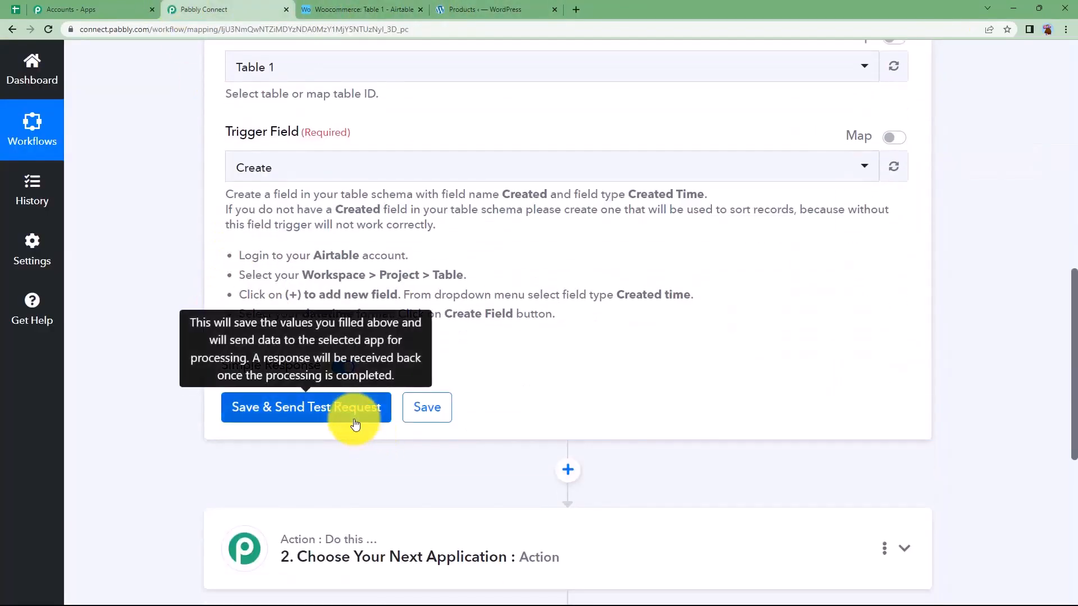
left_click(370, 9)
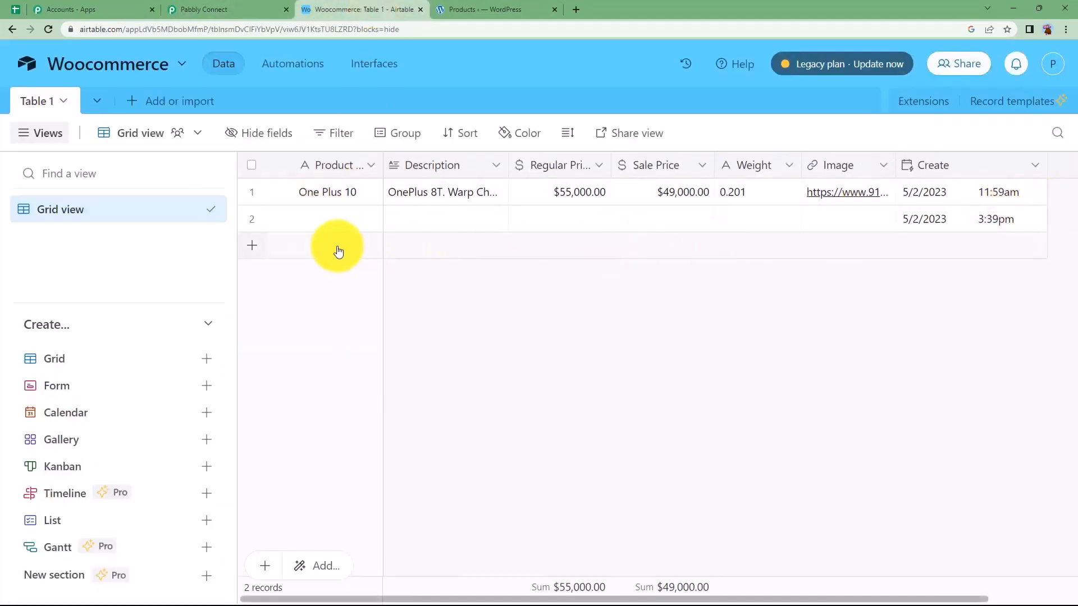
left_click(340, 229)
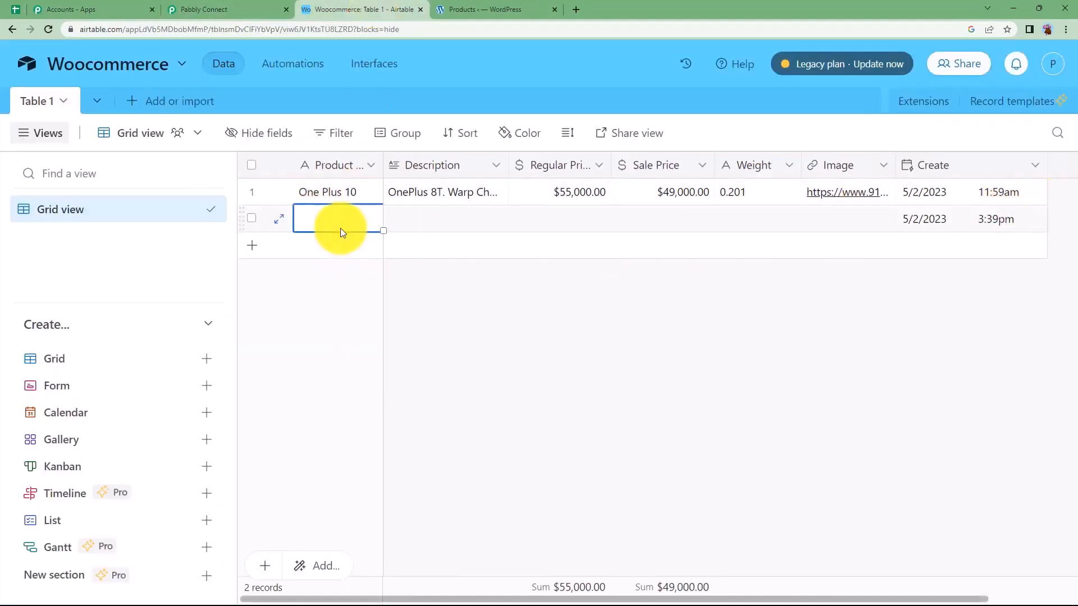
double_click(342, 221)
type("W")
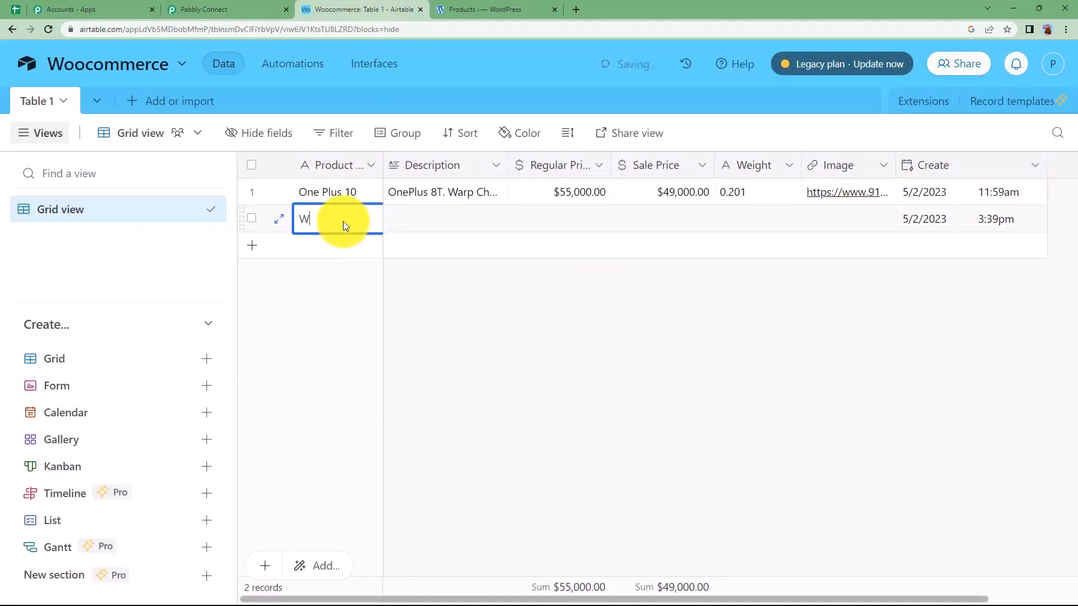
type("ashing Machine LG")
Copy the LG 15/8 kg washer-dryer description from the text notes into the second record's Description field
left_click(464, 222)
key("alt+Tab")
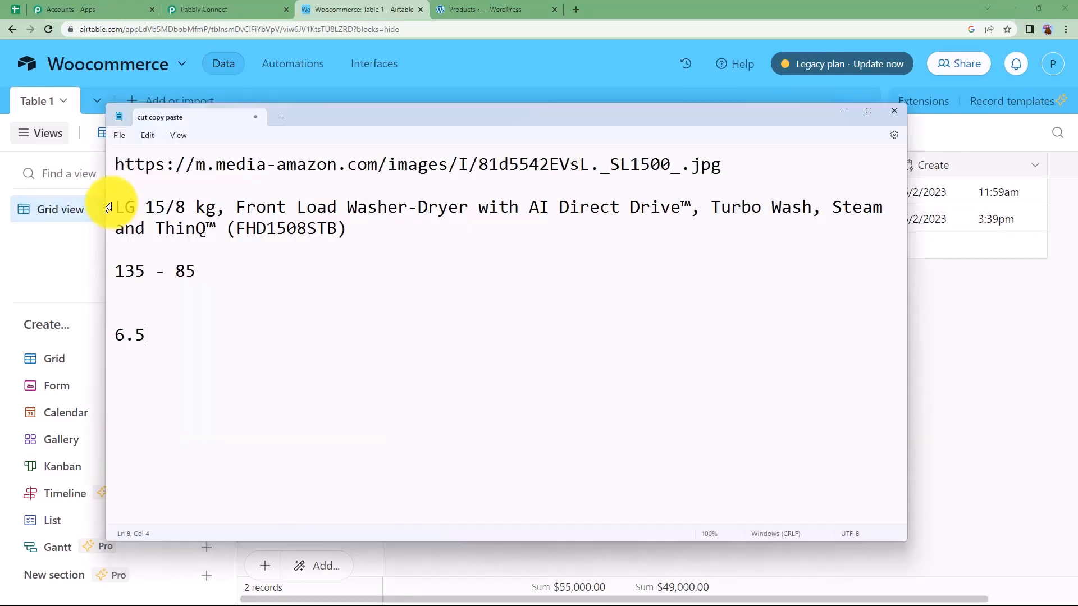
left_click_drag(108, 209, 368, 233)
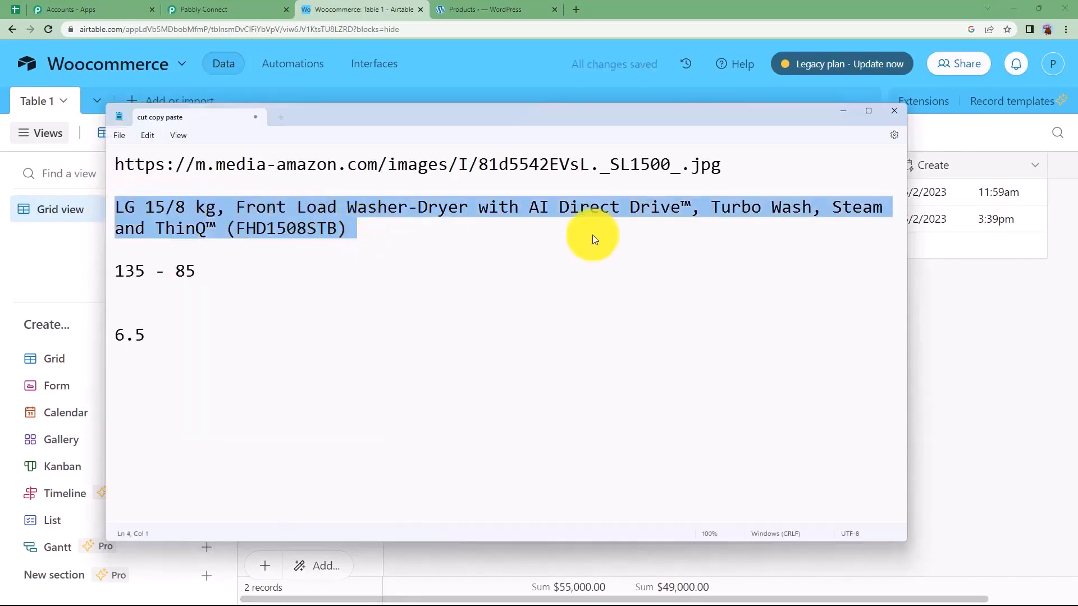
key("ctrl+c")
key("alt+Tab")
left_click(426, 219)
key("Return")
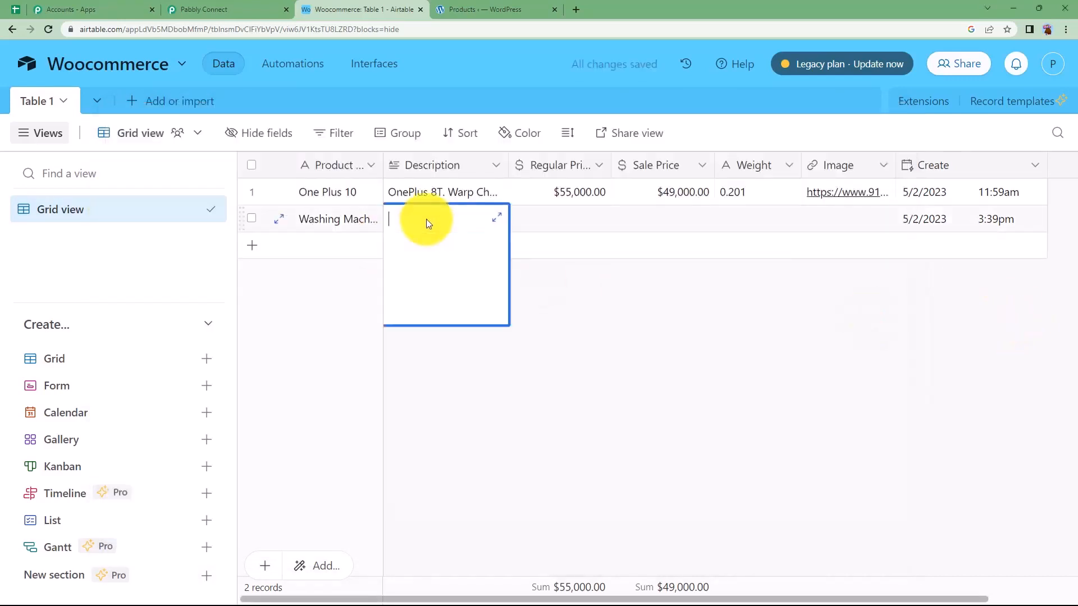
key("ctrl+v")
left_click(597, 289)
Set the washing machine record's regular price to 135 and its sale price to 85
left_click(540, 213)
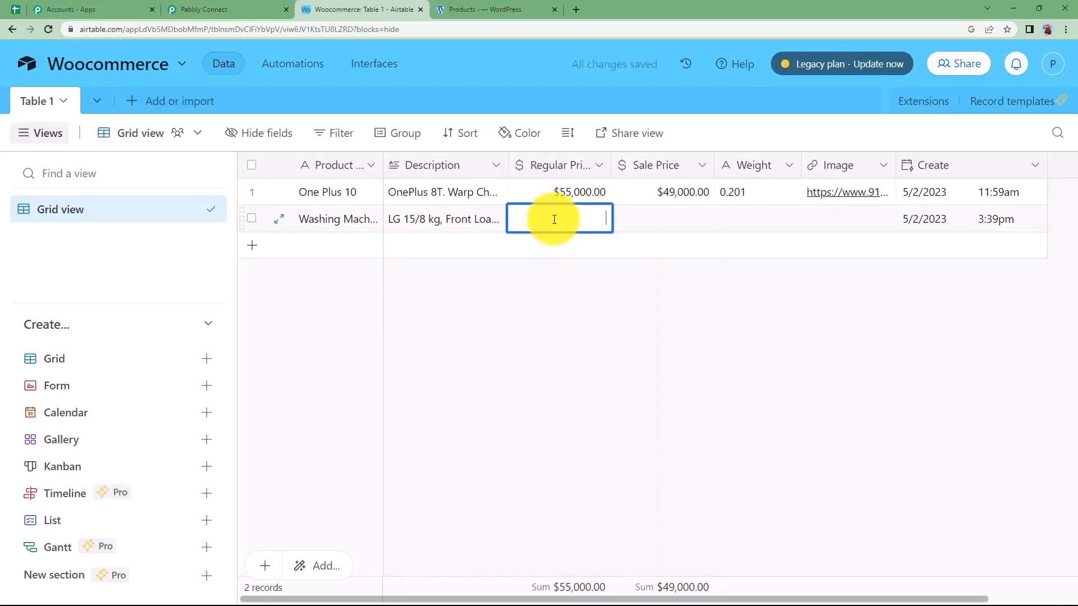
left_click(660, 220)
type("85")
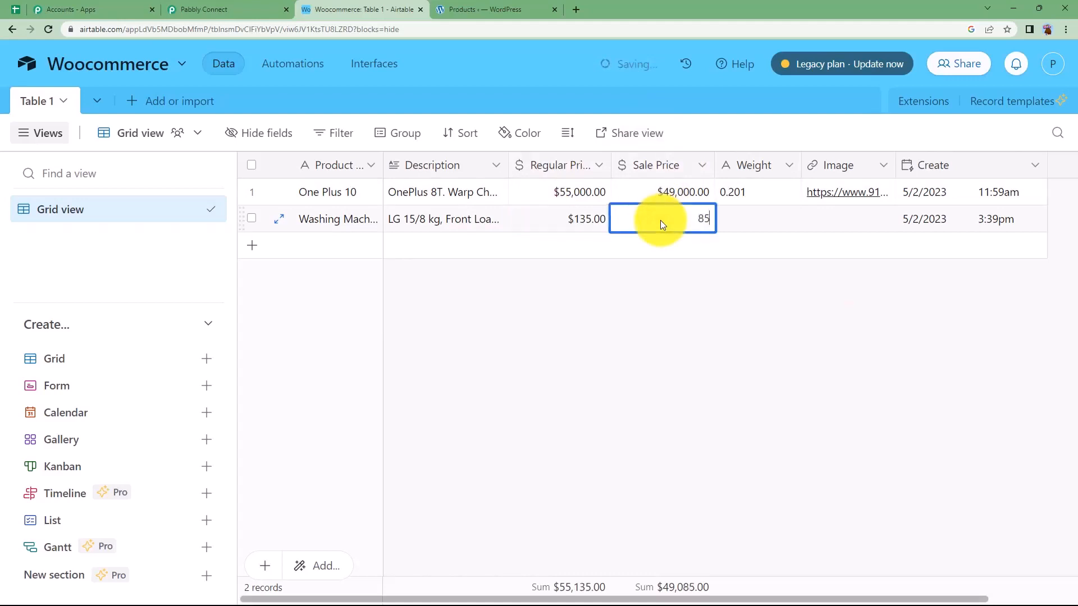
left_click(708, 254)
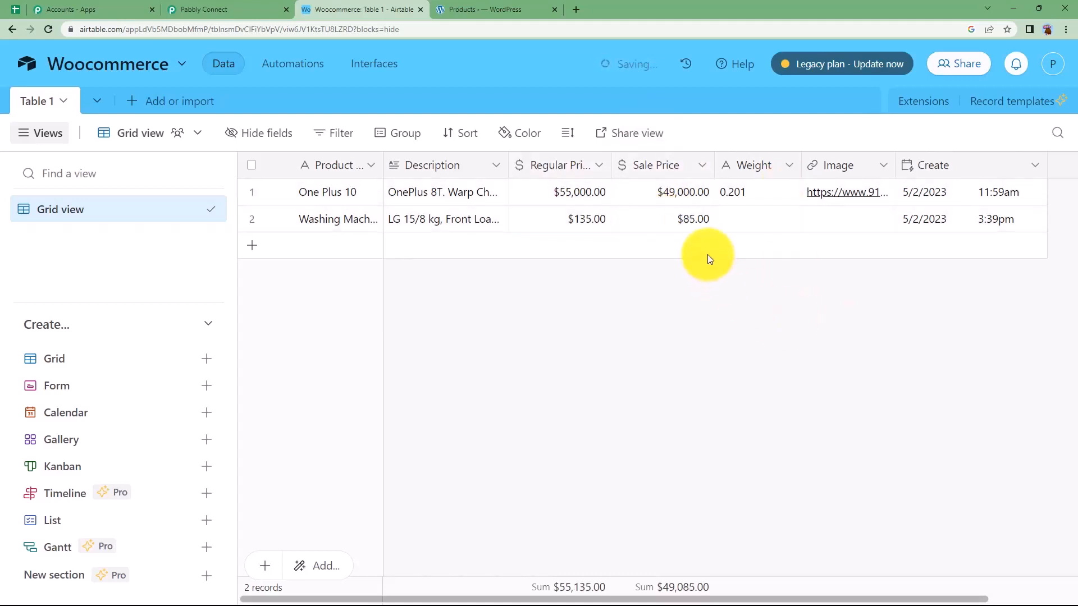
Set the washing machine record's weight to 6.5
double_click(751, 216)
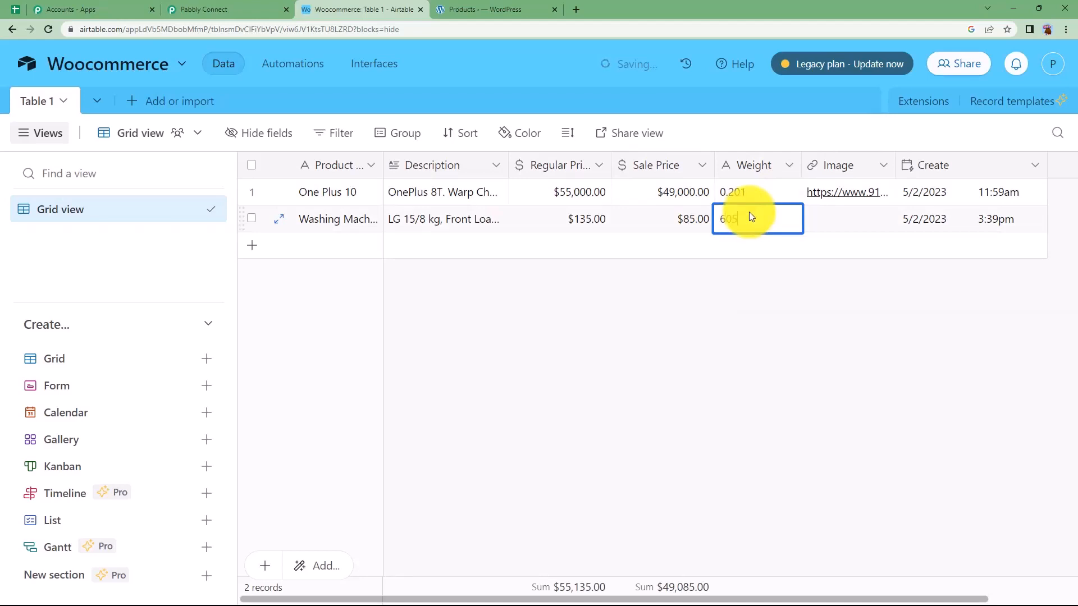
left_click(757, 299)
left_click(755, 212)
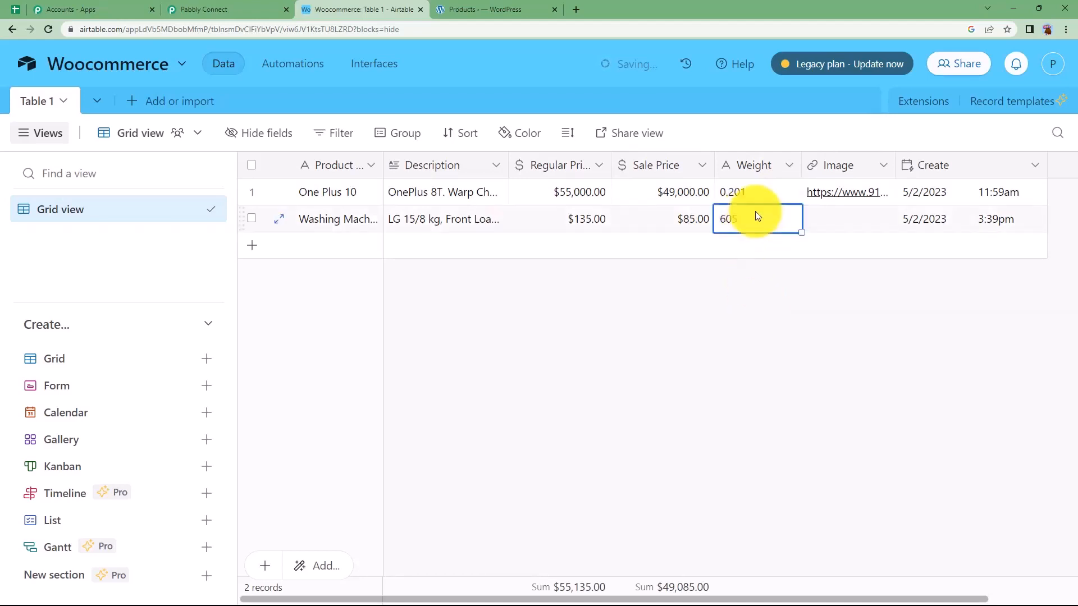
type("6.5")
left_click(779, 303)
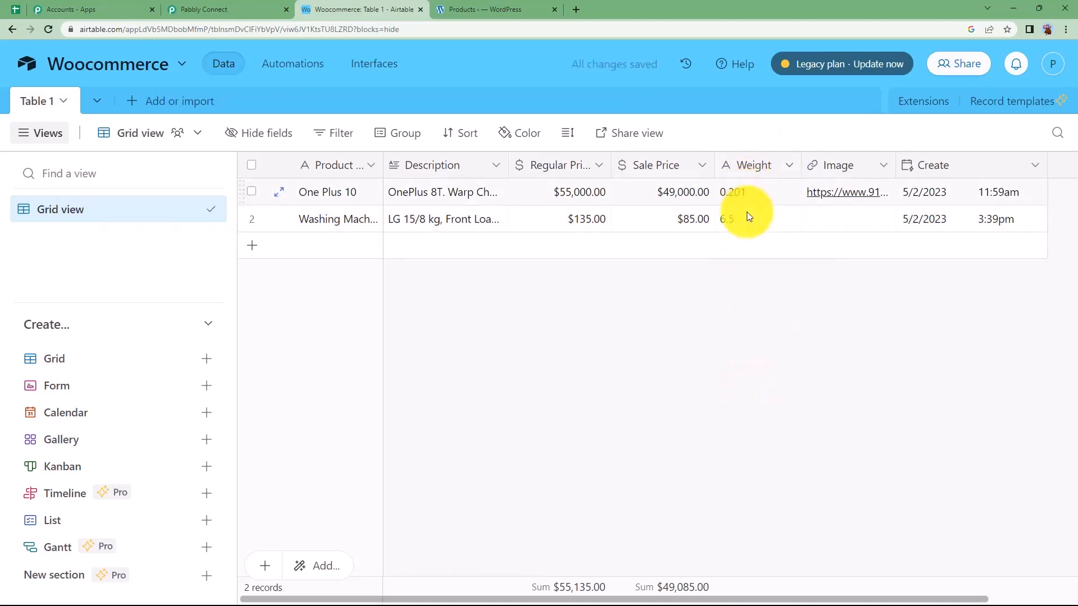
left_click(863, 211)
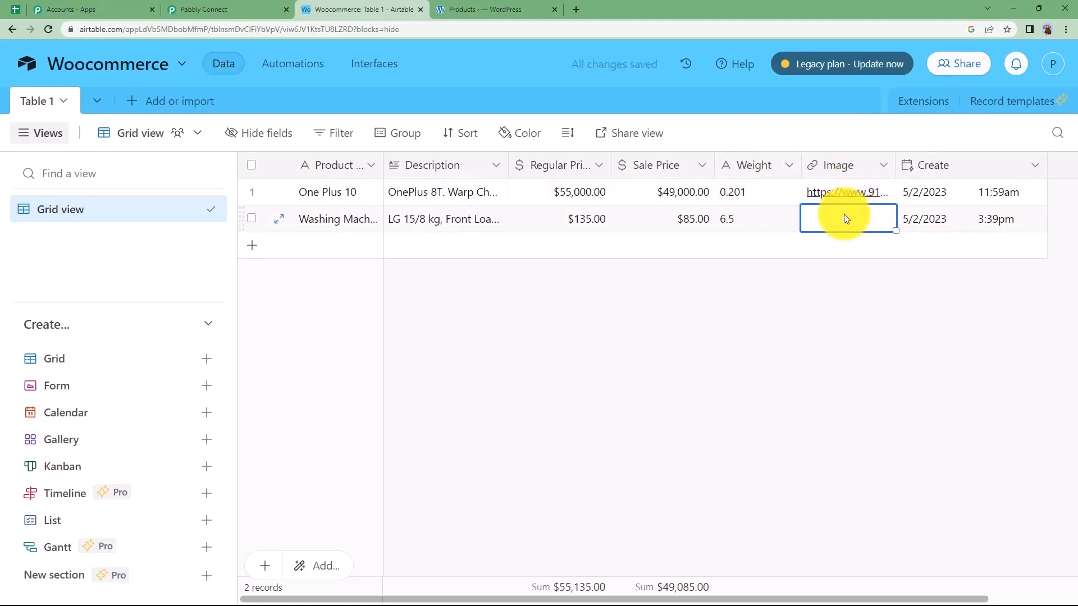
left_click(540, 10)
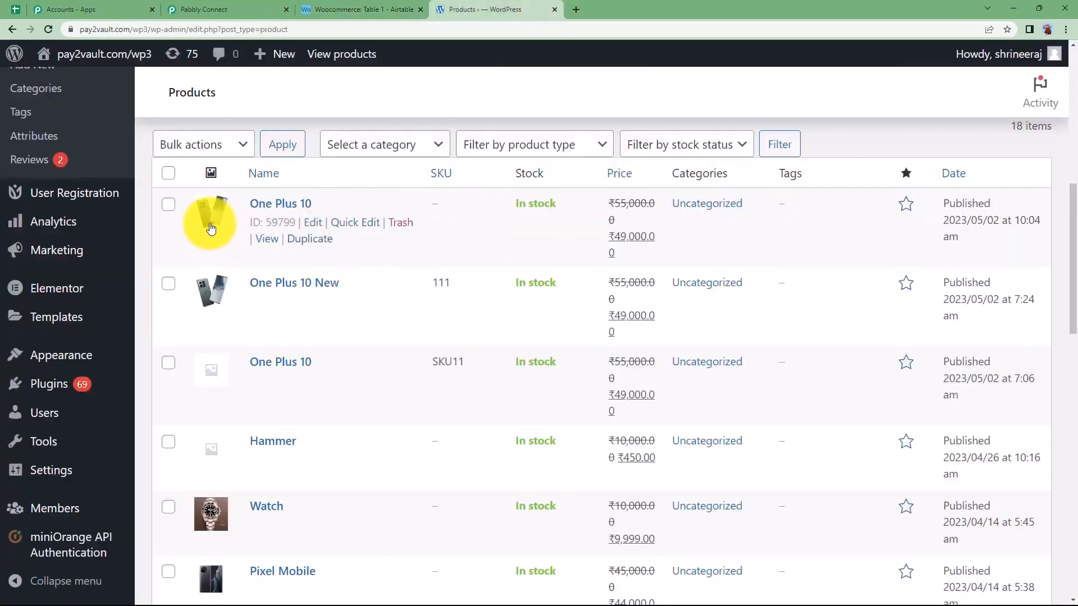
left_click(242, 5)
left_click(471, 6)
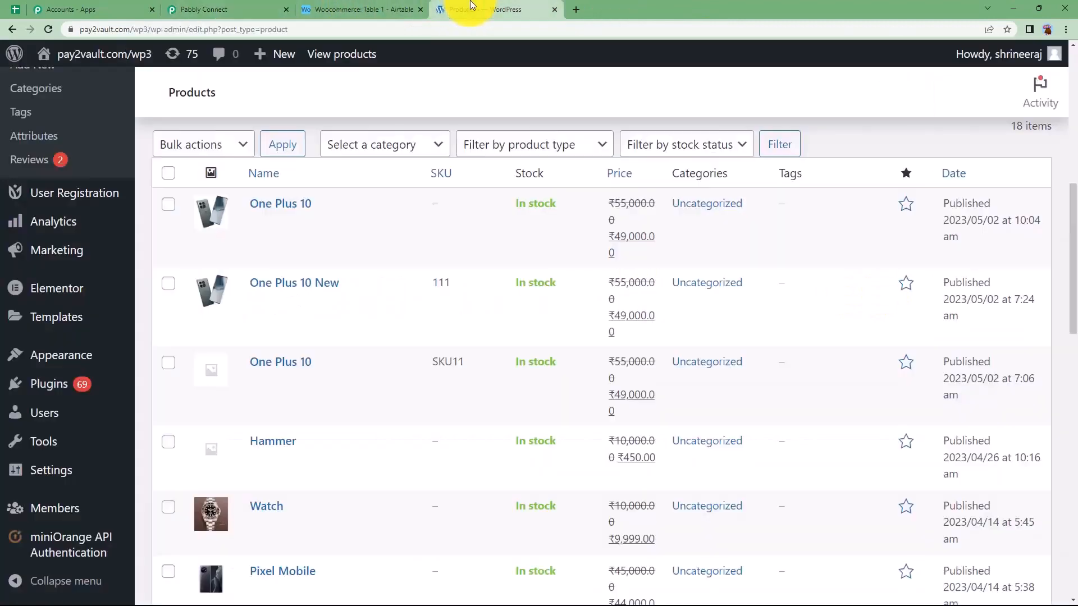
left_click(424, 4)
left_click(919, 309)
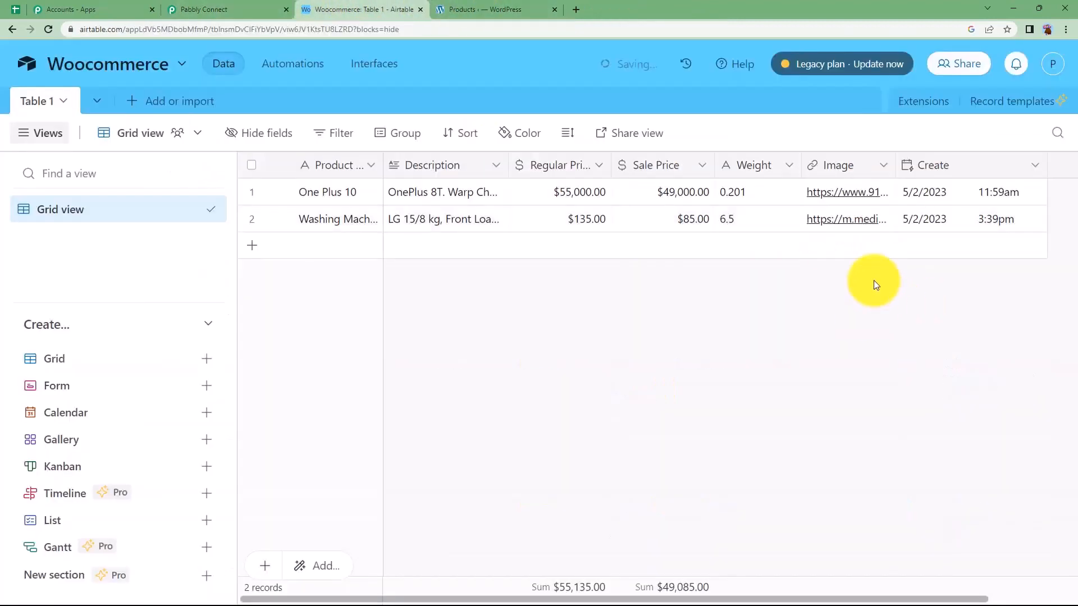
Open the washing machine record's image link to check the picture, and close the image page
left_click(874, 224)
left_click(863, 221)
left_click(571, 270)
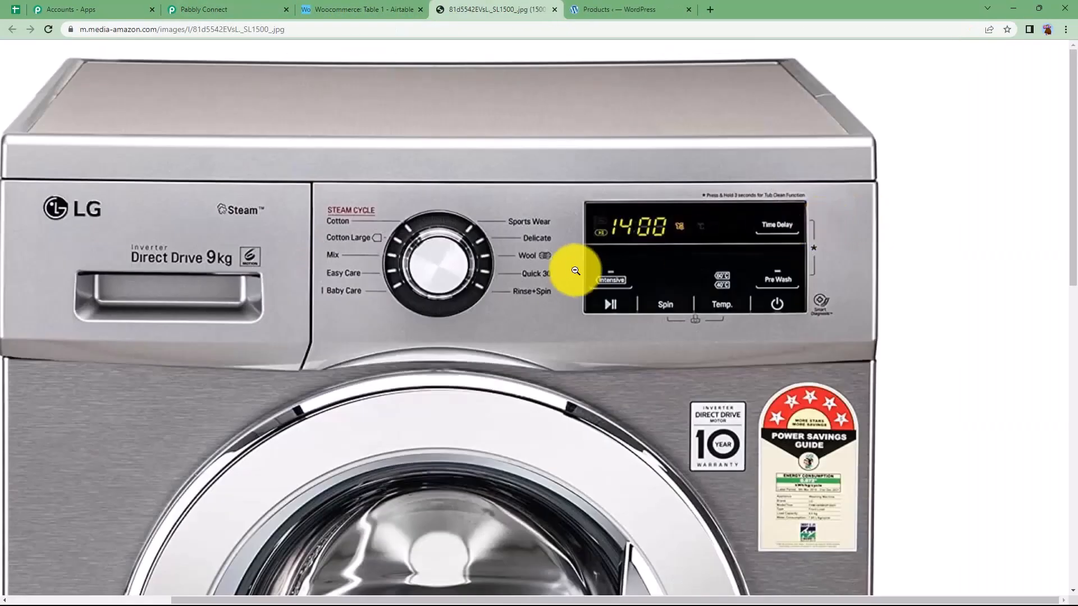
left_click(573, 275)
left_click(359, 10)
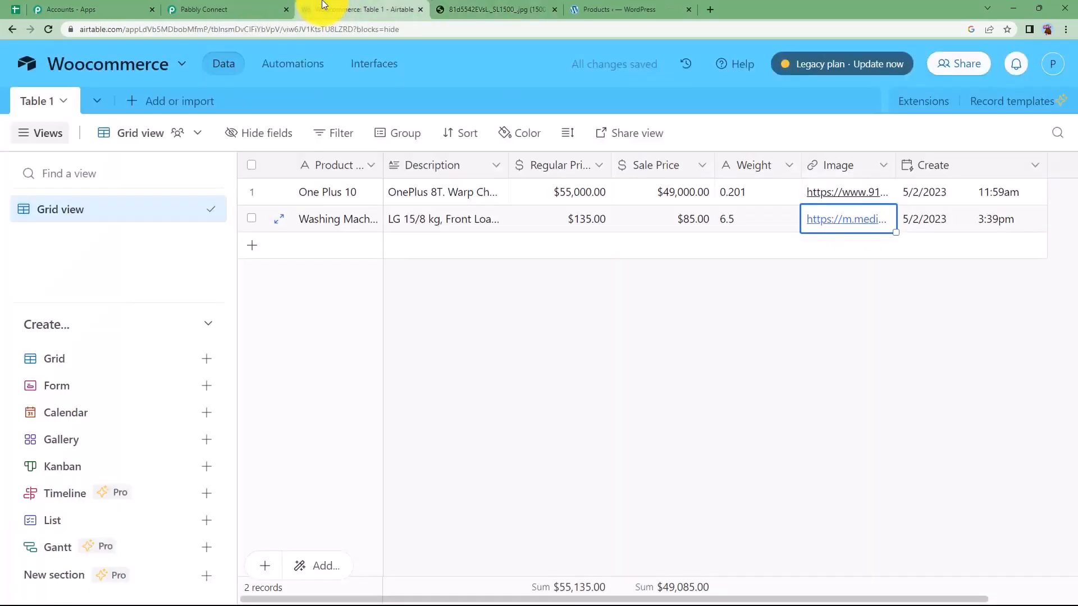
left_click(554, 10)
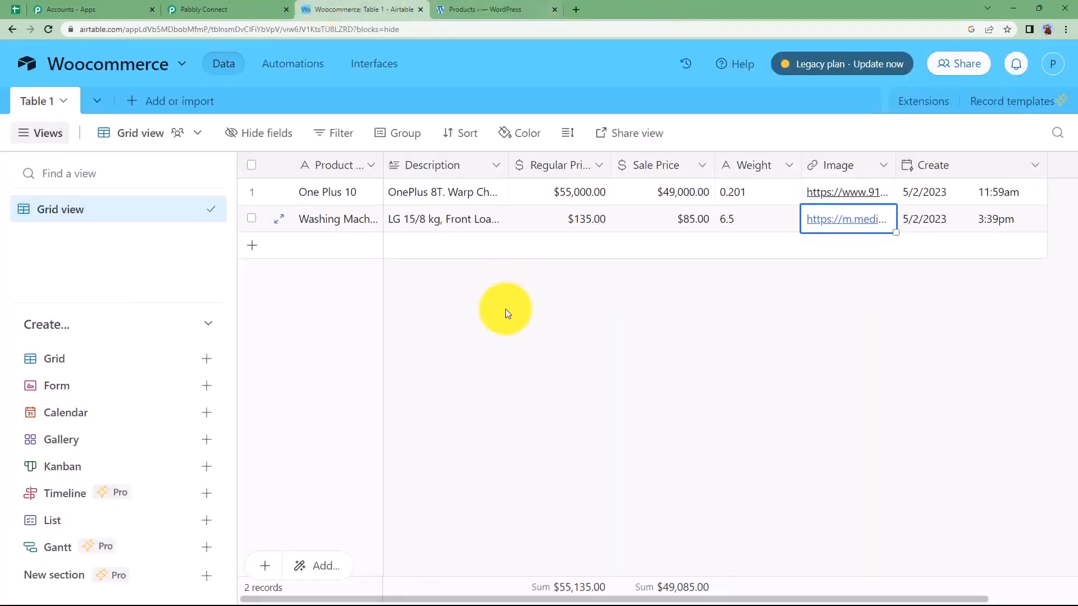
Switch to the Pabbly Connect workflow, save the Airtable trigger and send a test request
left_click(433, 301)
left_click(218, 9)
left_click(363, 418)
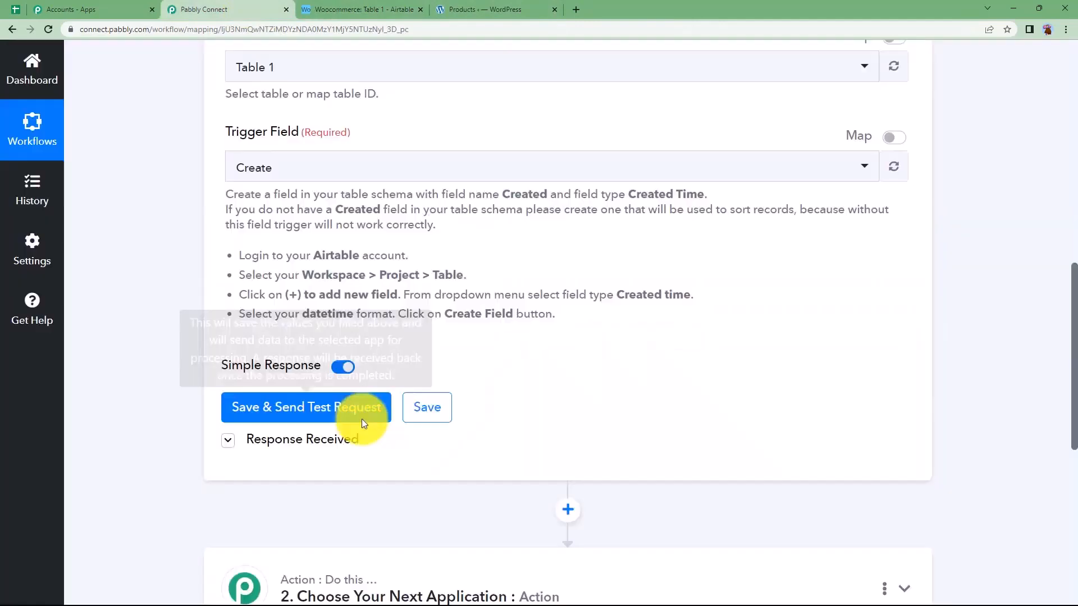
scroll(217, 492, "down", 4)
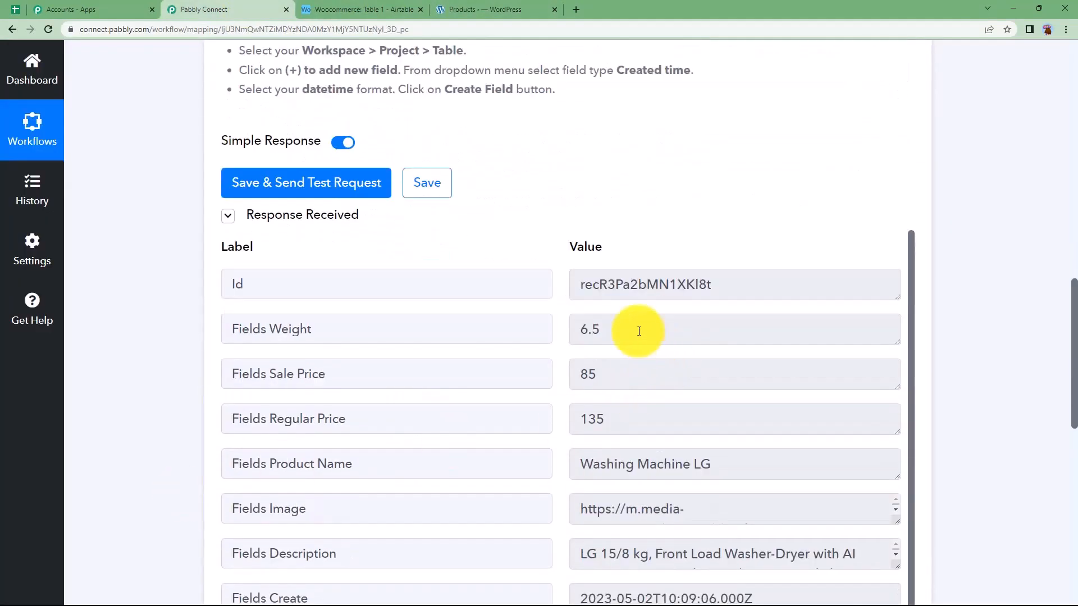
Check the weight, prices, product name, image and description in the trigger's received response
double_click(618, 329)
left_click_drag(610, 373, 583, 368)
left_click_drag(615, 419, 551, 423)
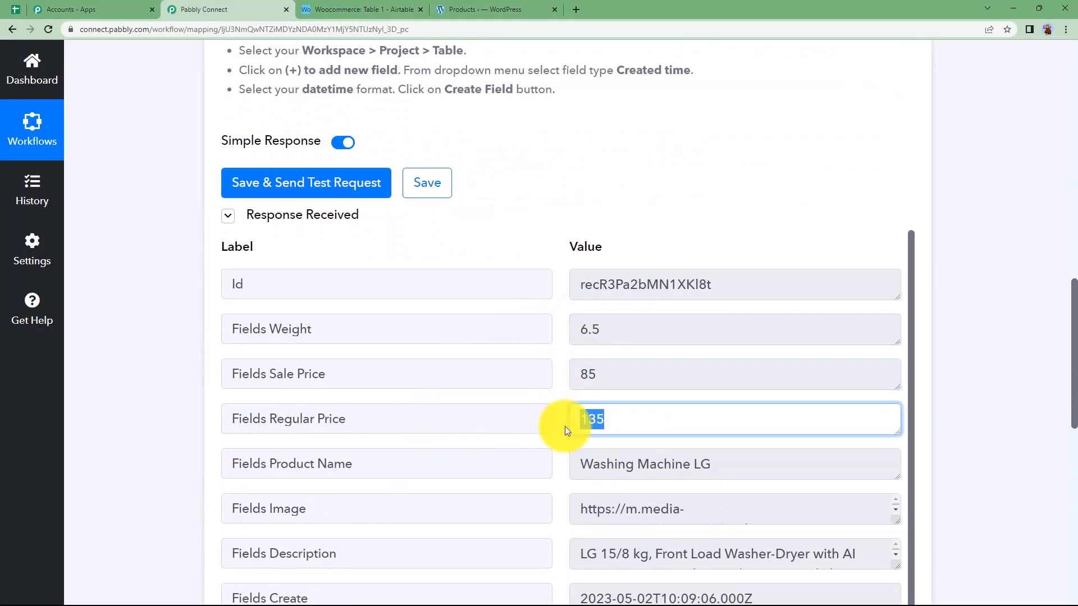
scroll(751, 440, "down", 1)
left_click_drag(751, 441, 547, 457)
left_click_drag(640, 498, 578, 505)
scroll(578, 487, "down", 3)
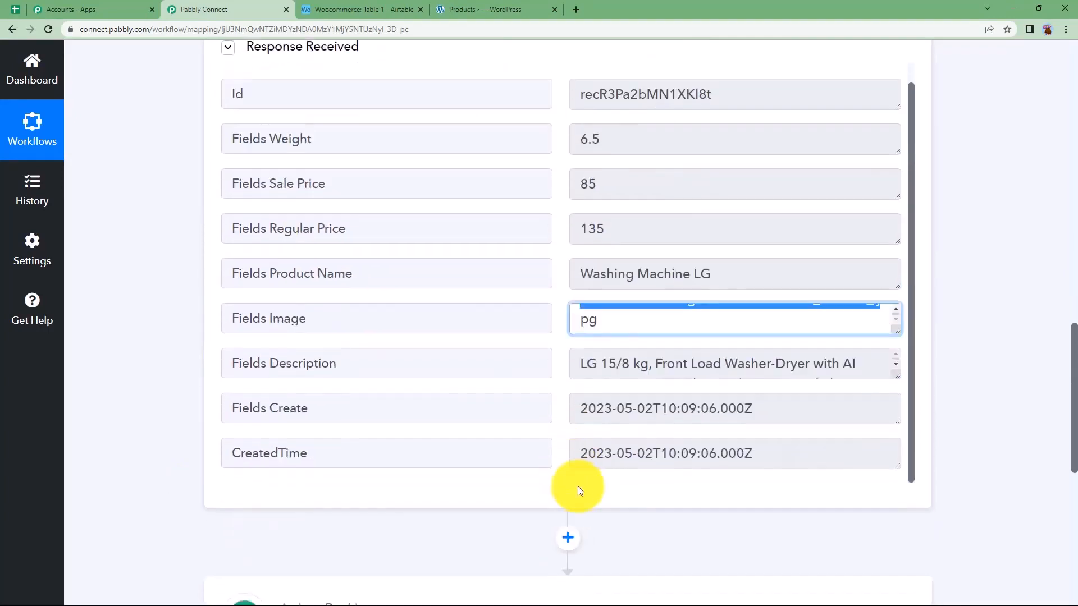
left_click_drag(871, 368, 534, 365)
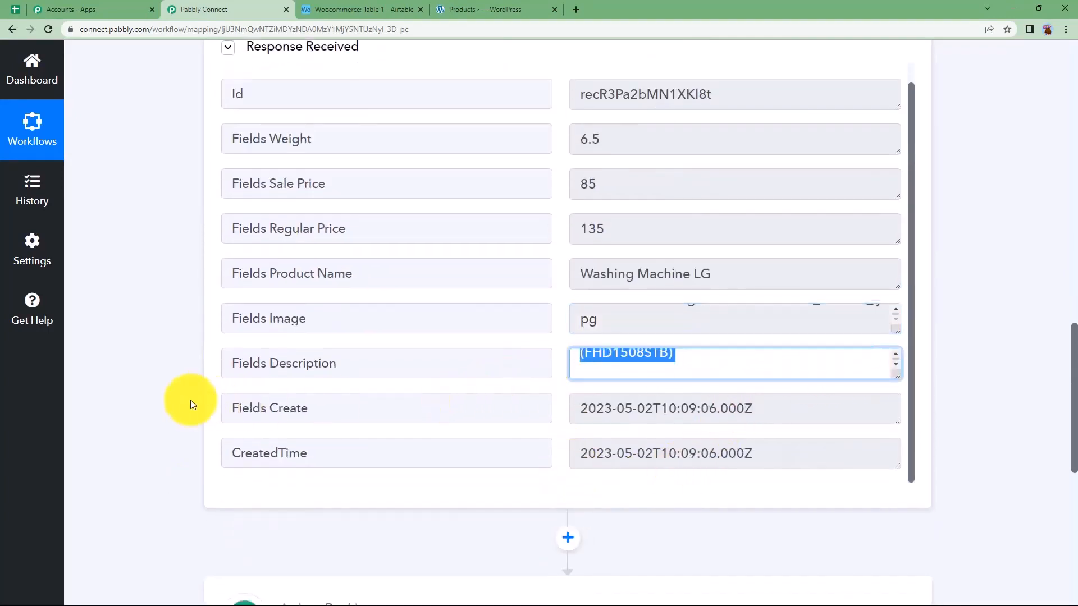
left_click(154, 406)
Collapse the Airtable trigger and set the second step's app to WooCommerce with the Create a Product action event
scroll(154, 405, "up", 15)
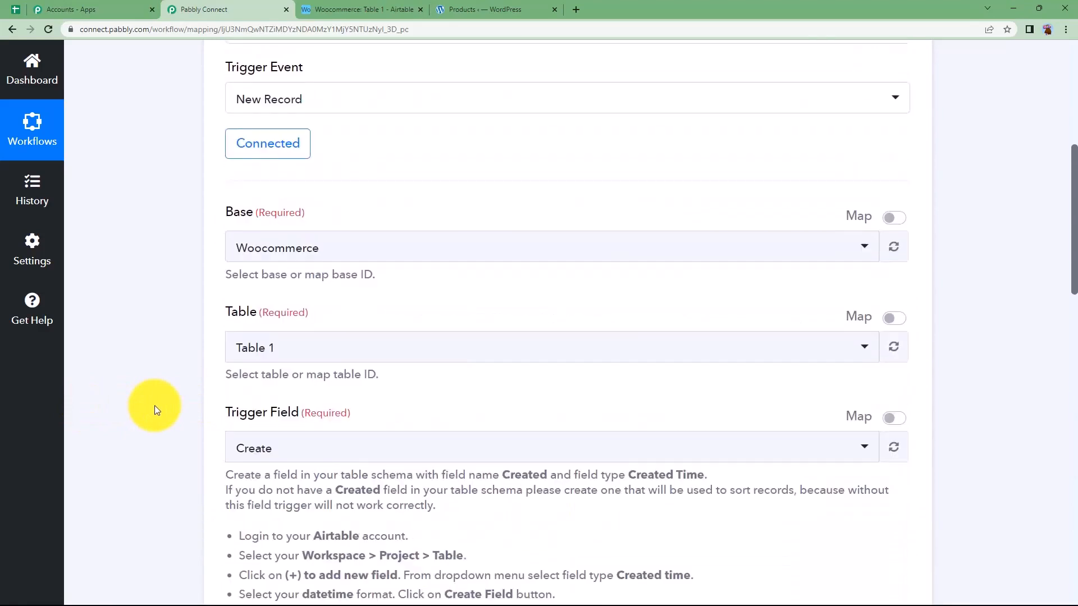
scroll(154, 406, "up", 2)
left_click(481, 293)
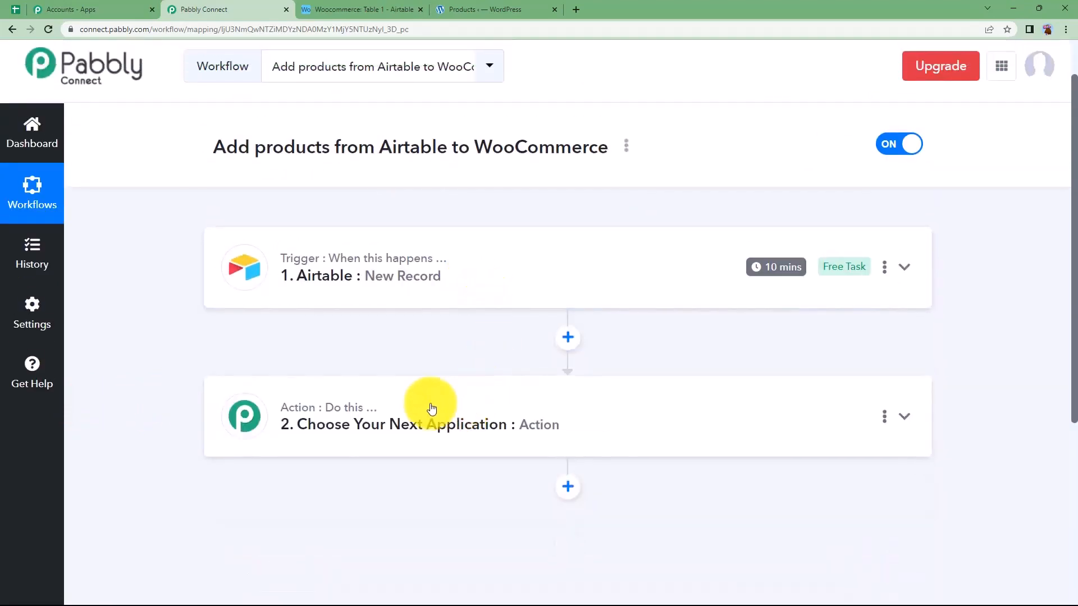
left_click(430, 404)
left_click(373, 347)
type("WOOC")
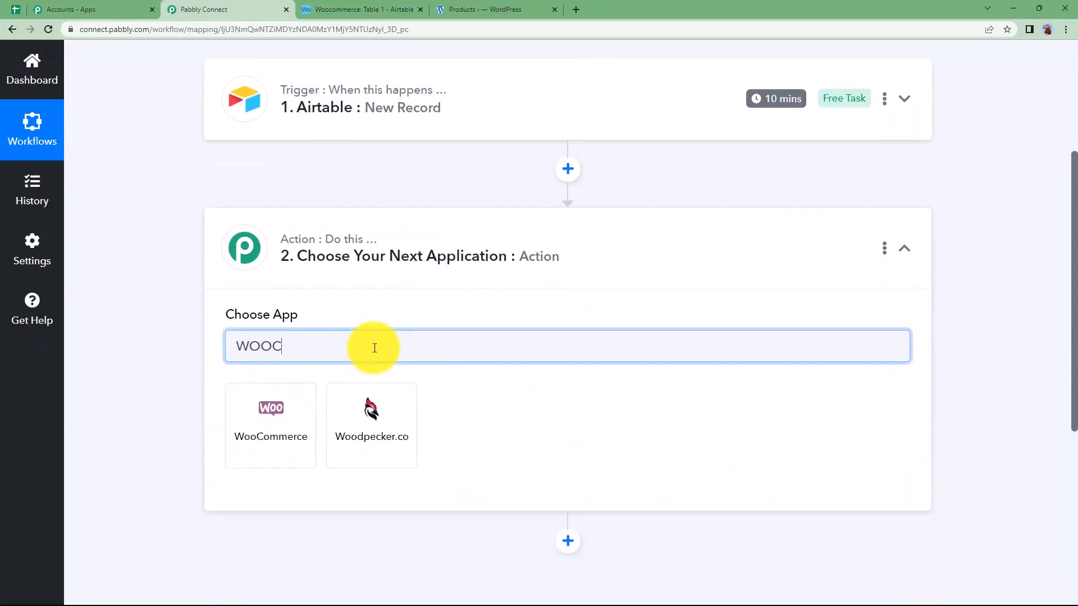
left_click(308, 425)
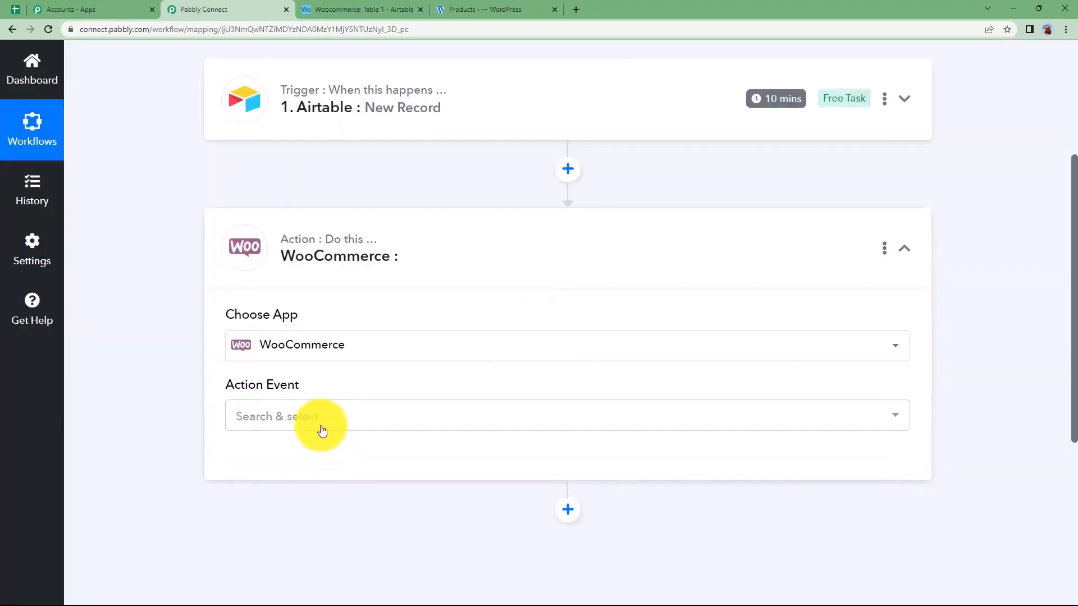
left_click(322, 422)
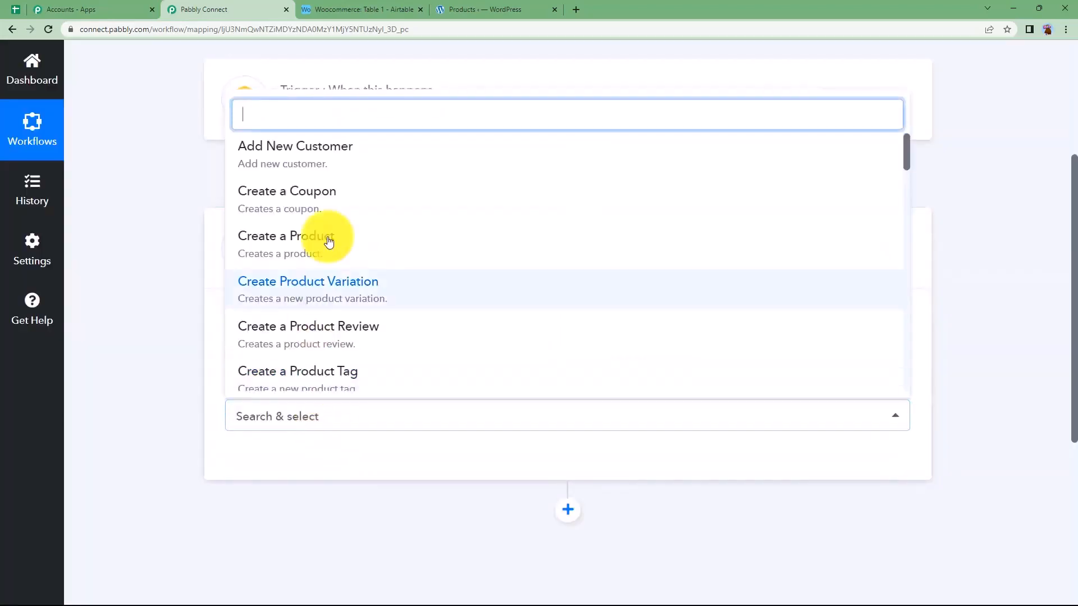
left_click(356, 243)
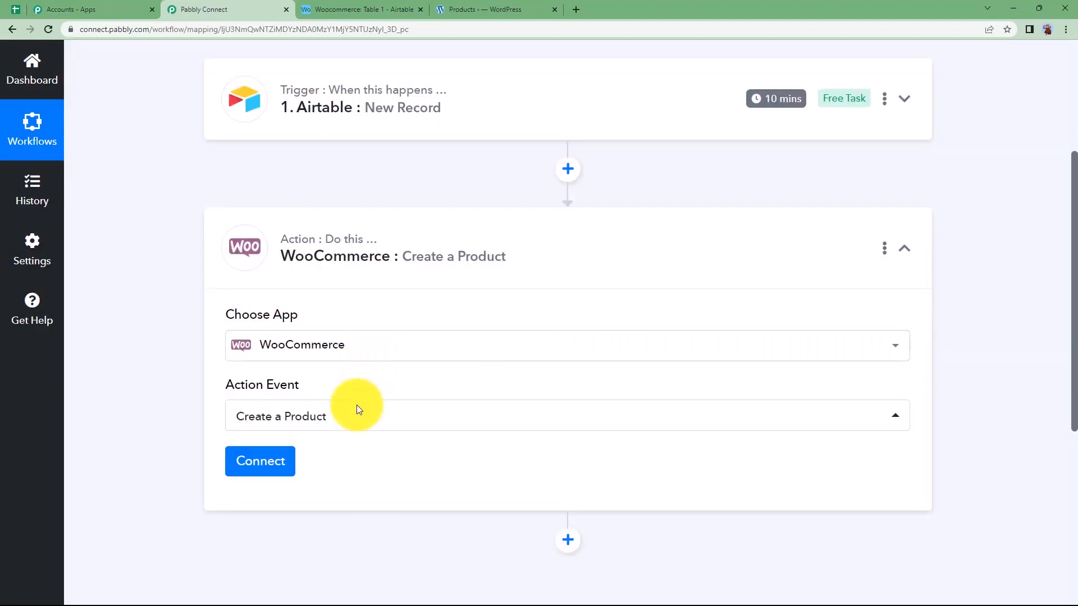
Start adding a new WooCommerce connection and read the instructions for generating its consumer key and secret
left_click(274, 462)
left_click(578, 203)
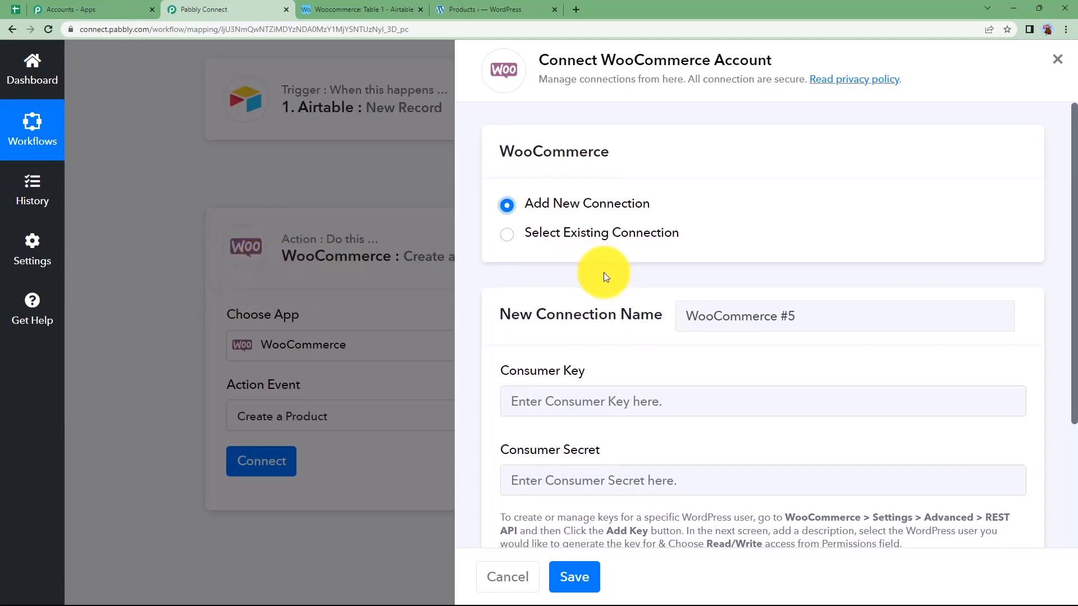
scroll(604, 272, "down", 3)
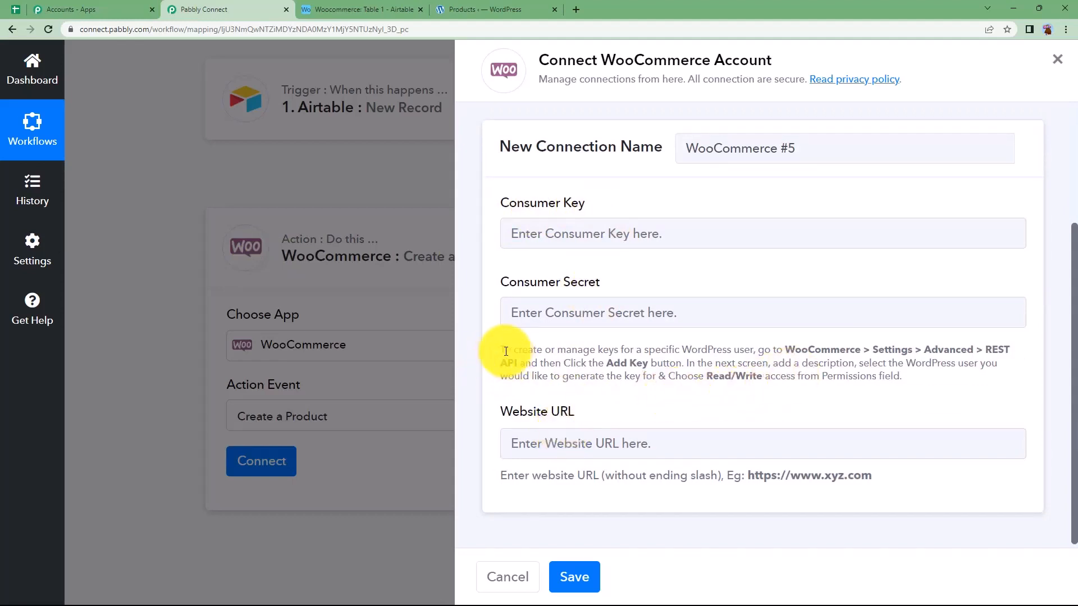
left_click_drag(498, 348, 914, 389)
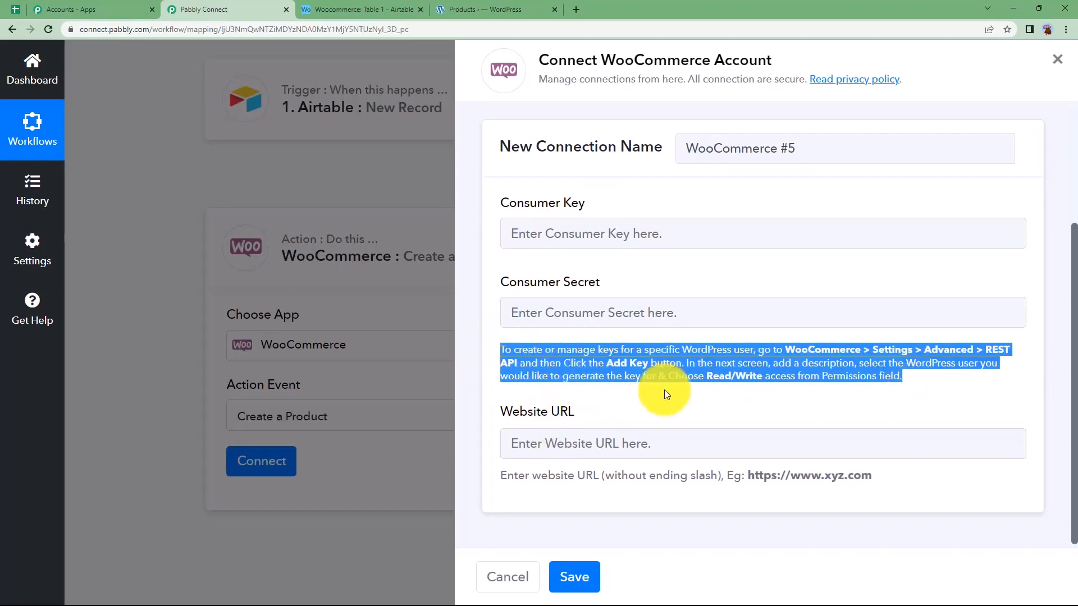
left_click(954, 385)
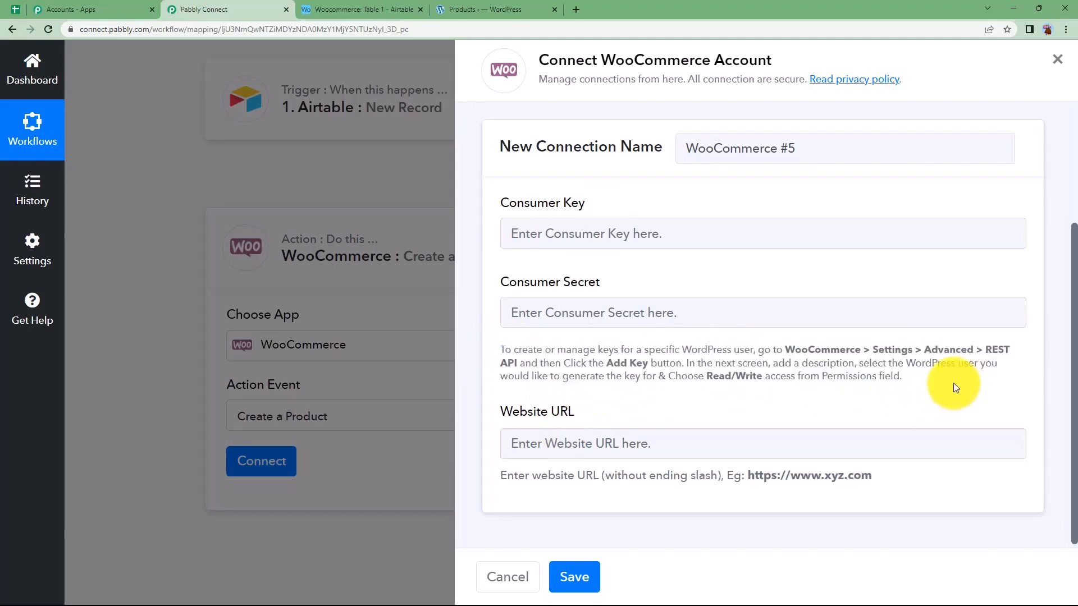
Switch to the WordPress admin site and open the REST API section of WooCommerce's advanced settings
left_click(477, 10)
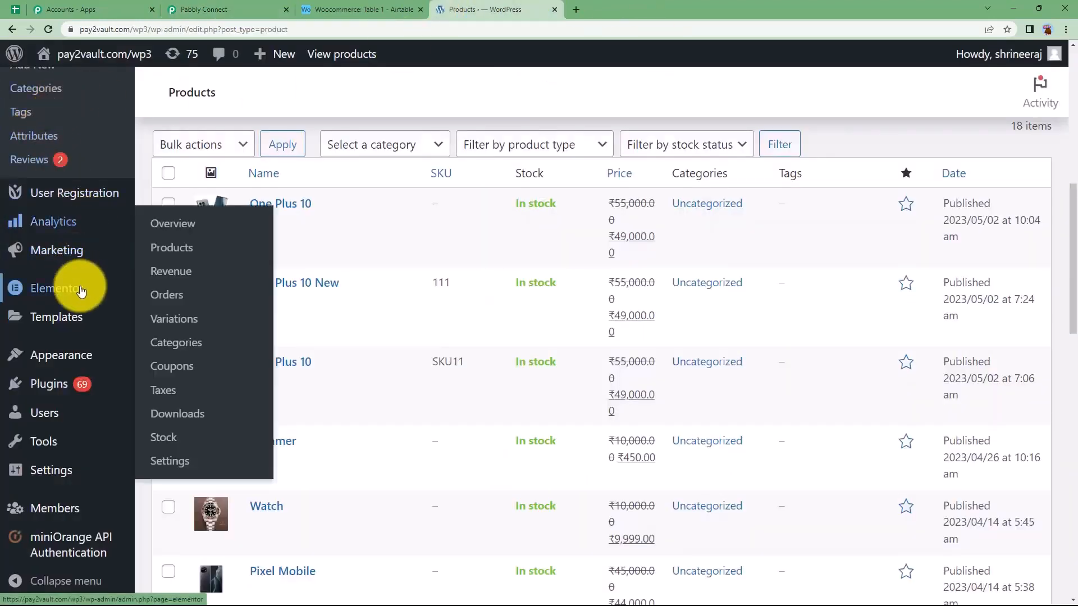
scroll(96, 253, "up", 3)
left_click(185, 280)
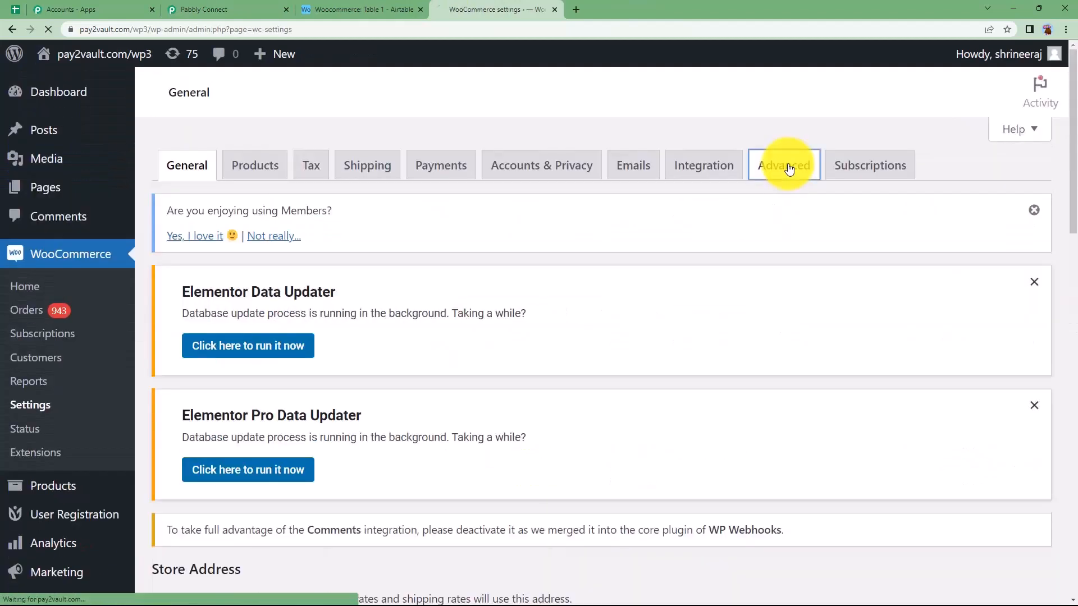
scroll(368, 287, "down", 2)
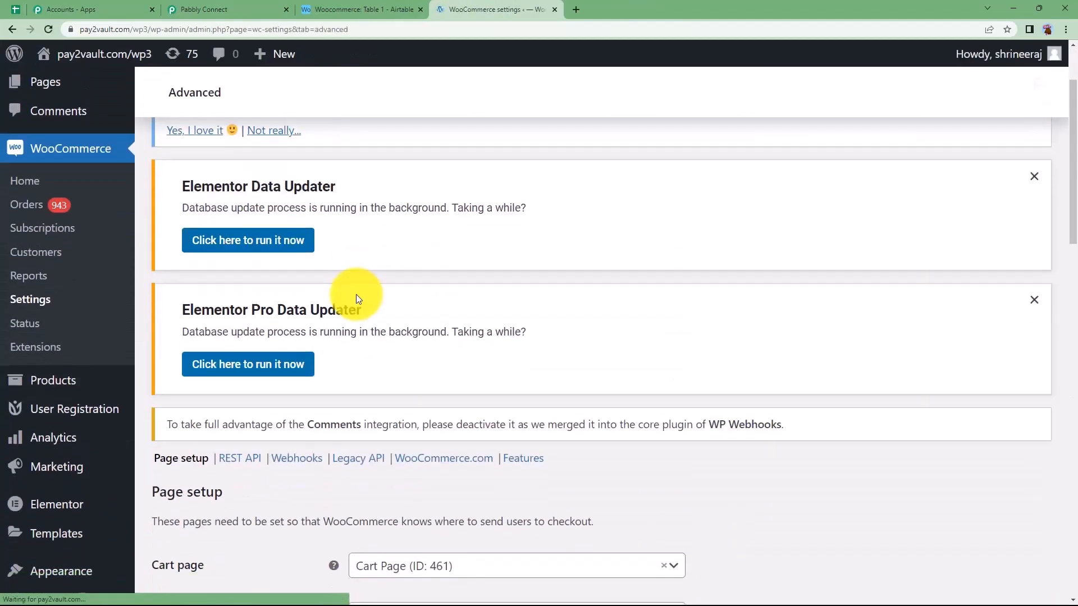
left_click(238, 455)
Generate a new REST API key described as "Create new product" with Read/Write permissions
scroll(332, 414, "down", 5)
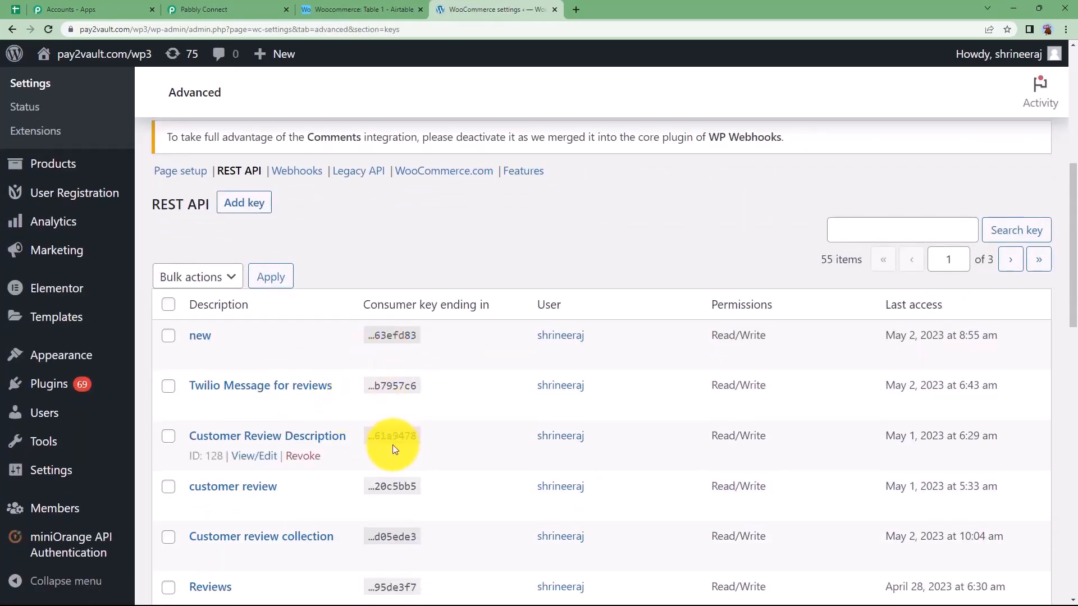
left_click(250, 207)
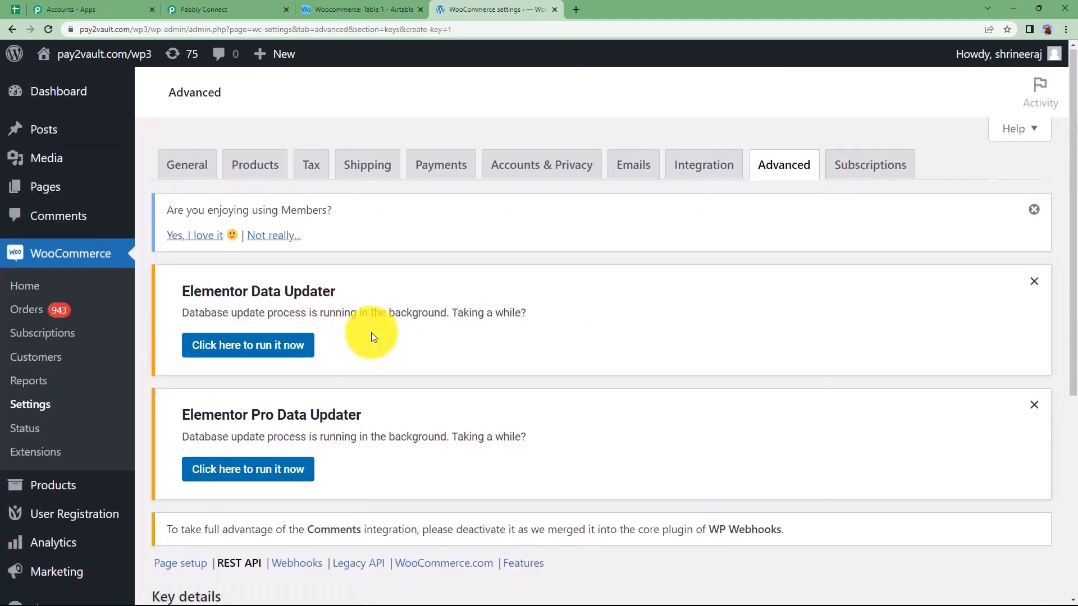
scroll(372, 332, "down", 5)
left_click(382, 316)
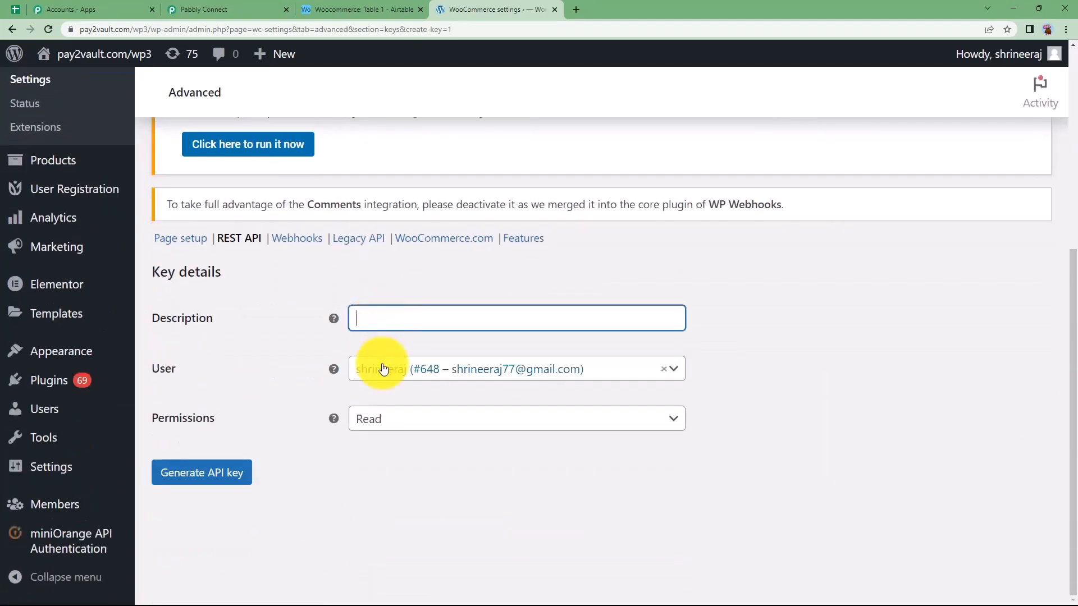
type("Create new product")
left_click(370, 418)
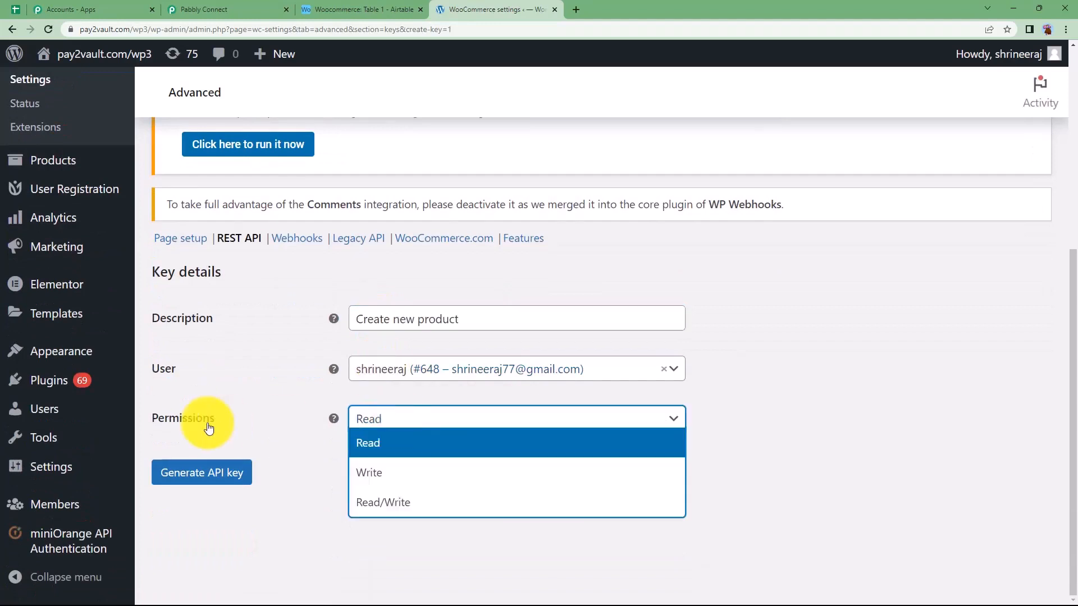
left_click(365, 505)
left_click(215, 471)
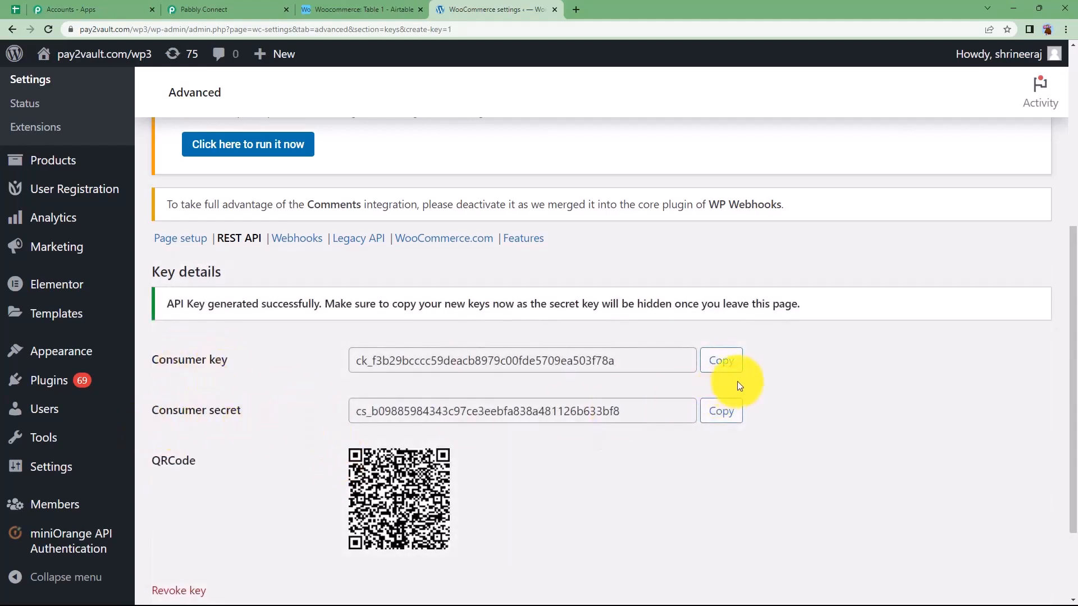
Copy the generated consumer key and consumer secret from WordPress into the matching fields of the new WooCommerce connection in Pabbly Connect
left_click(729, 367)
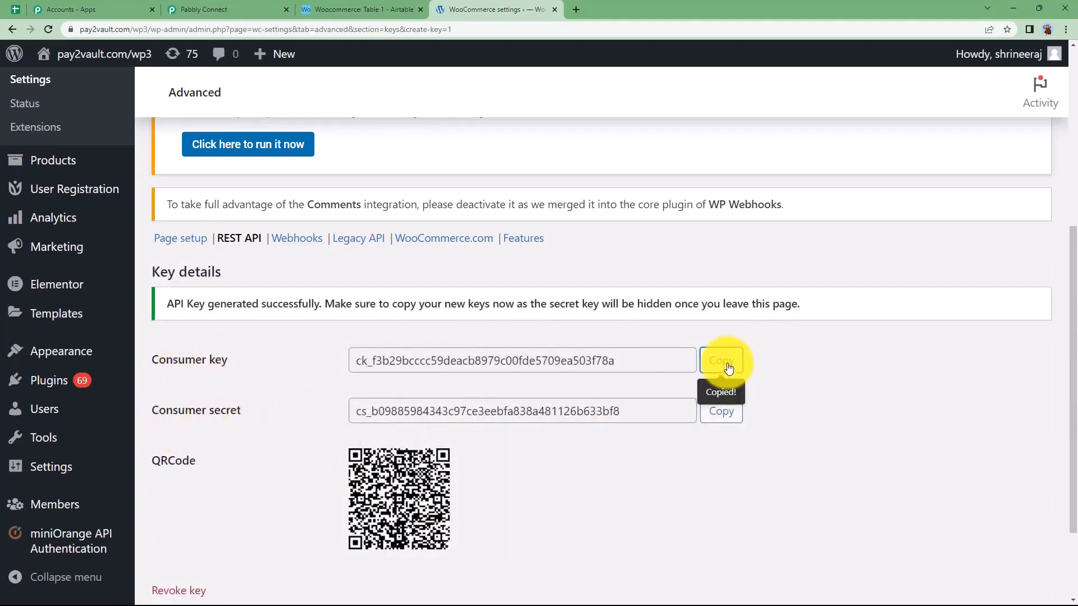
left_click(247, 9)
left_click(729, 223)
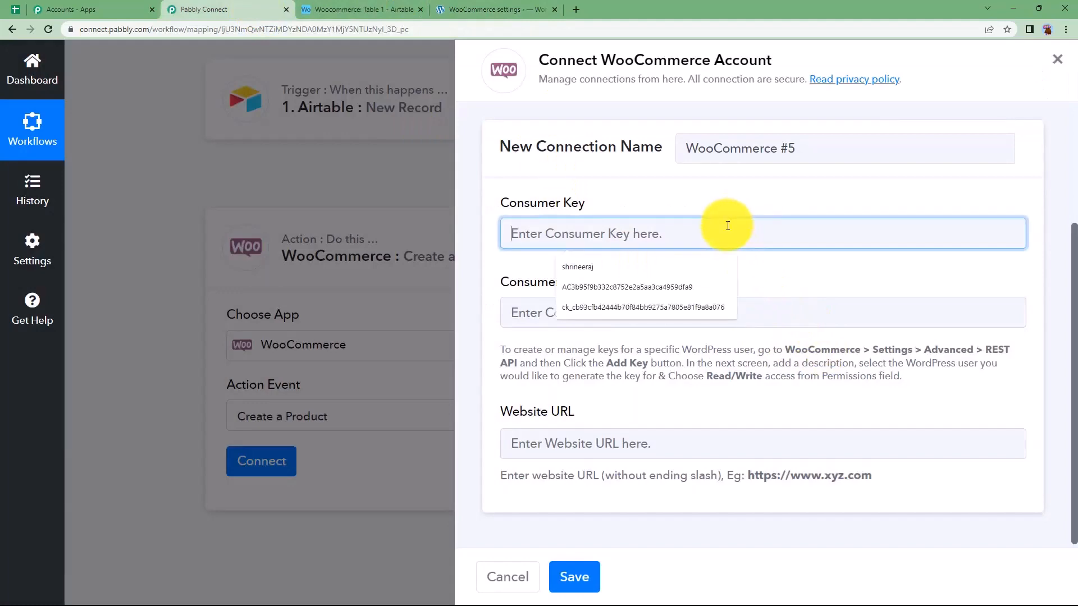
key("ctrl+v")
left_click(490, 9)
left_click(710, 421)
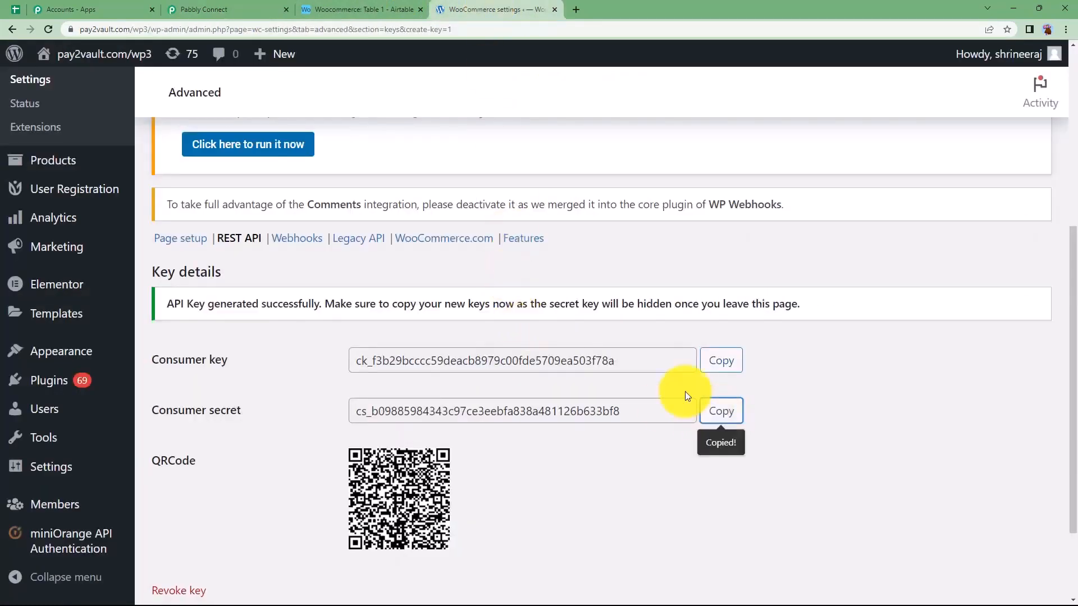
left_click(204, 9)
left_click(547, 312)
key("ctrl+v")
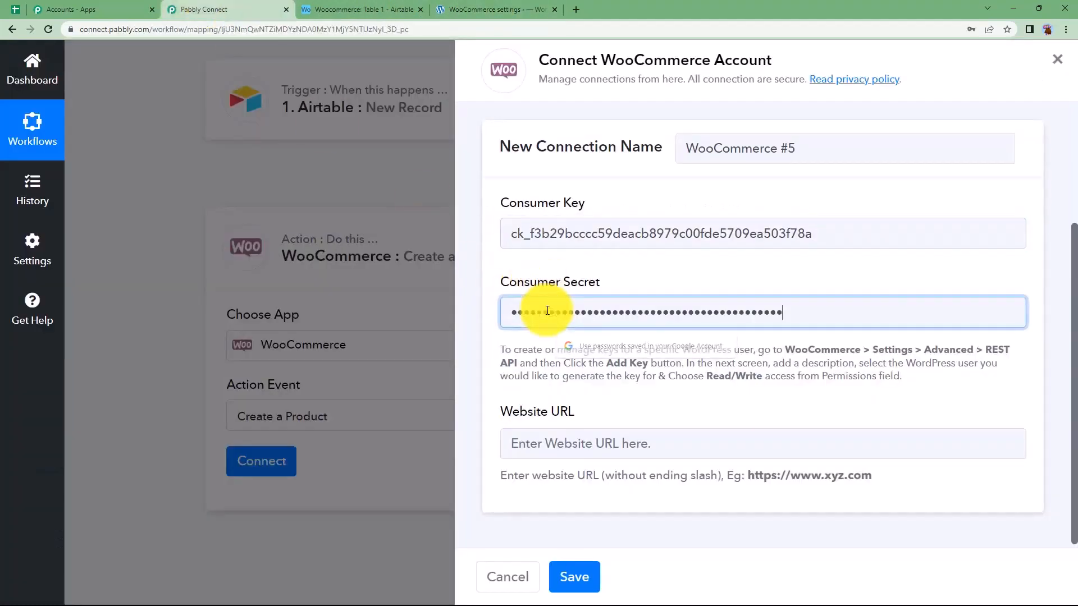
left_click(585, 413)
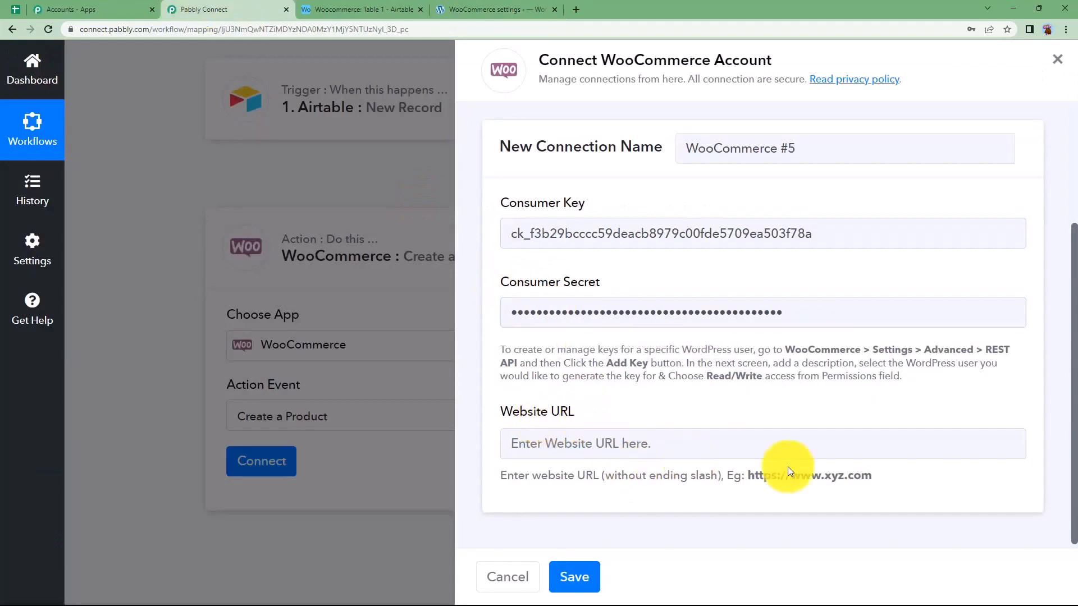
left_click_drag(882, 475, 752, 478)
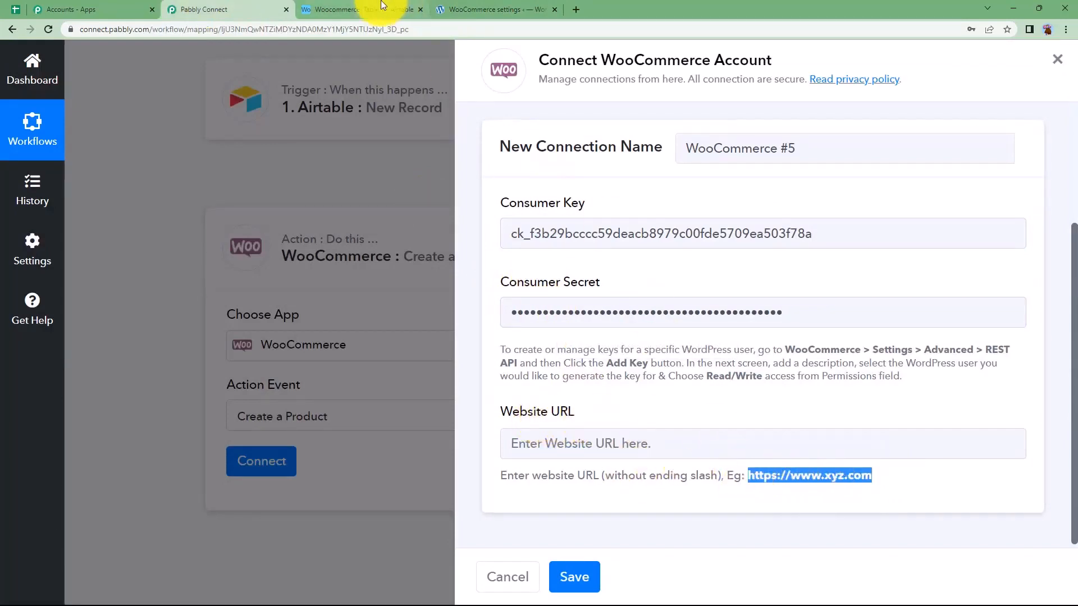
left_click(458, 8)
left_click(126, 29)
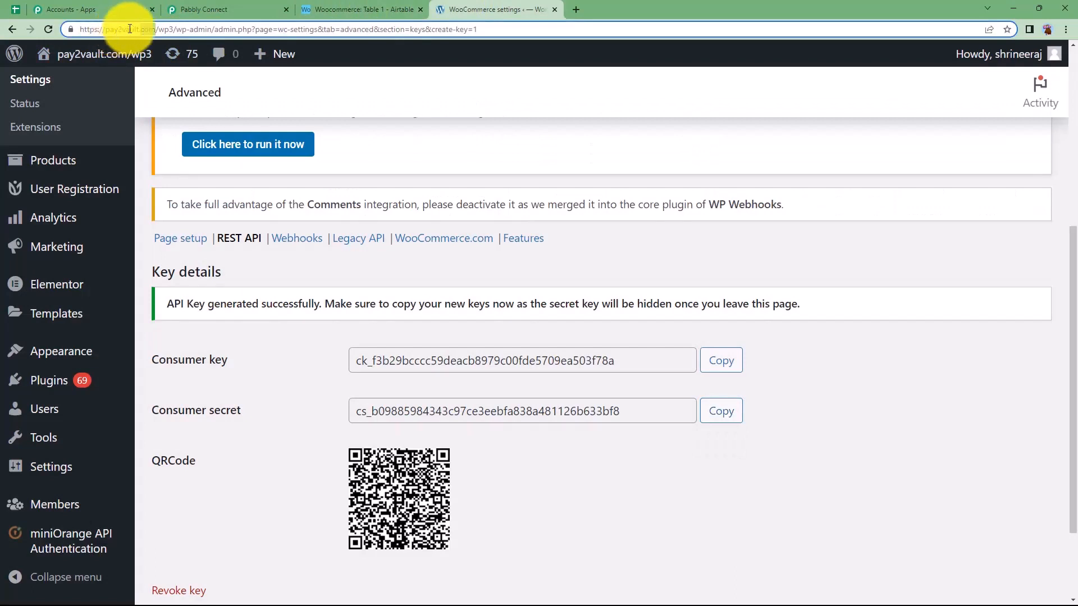
mouse_move(255, 46)
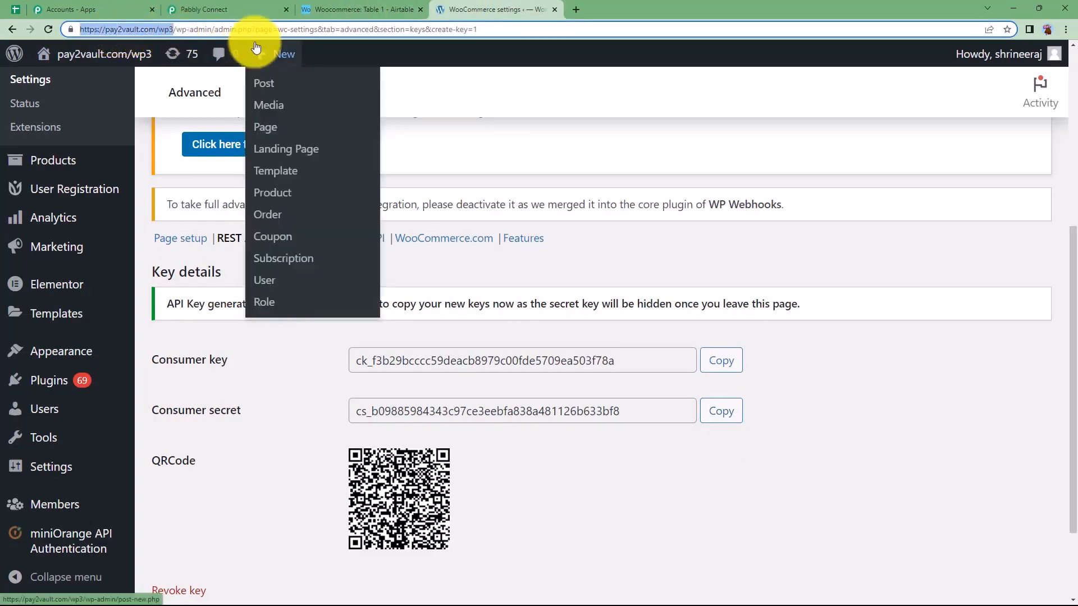
left_click(256, 6)
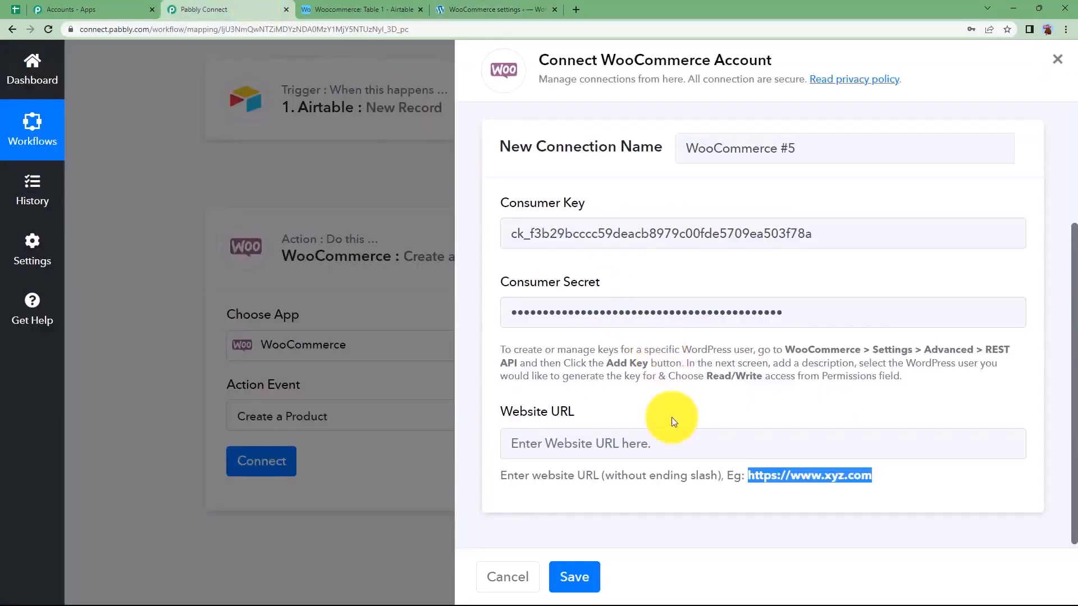
left_click(670, 446)
left_click(691, 521)
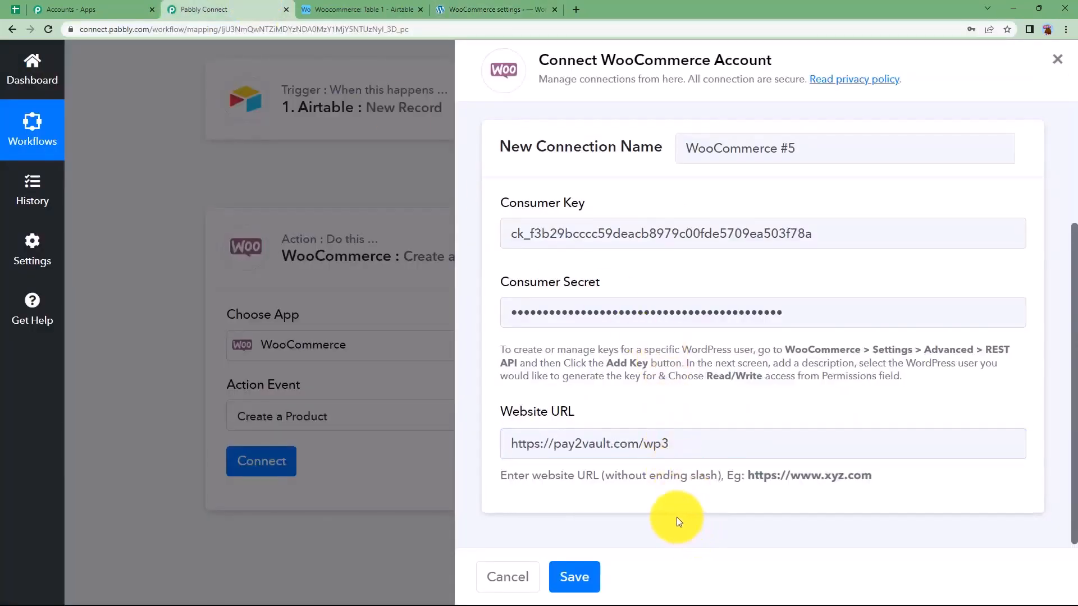
left_click(577, 577)
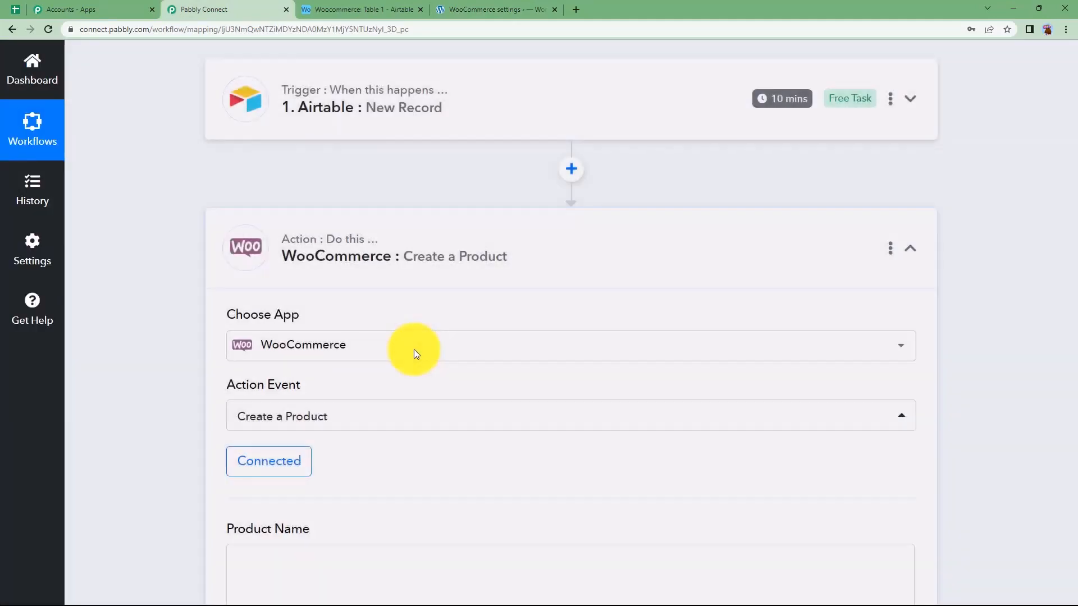
Review the Create a Product fields from product name to short description and compare them with the Airtable table's columns
scroll(187, 419, "down", 4)
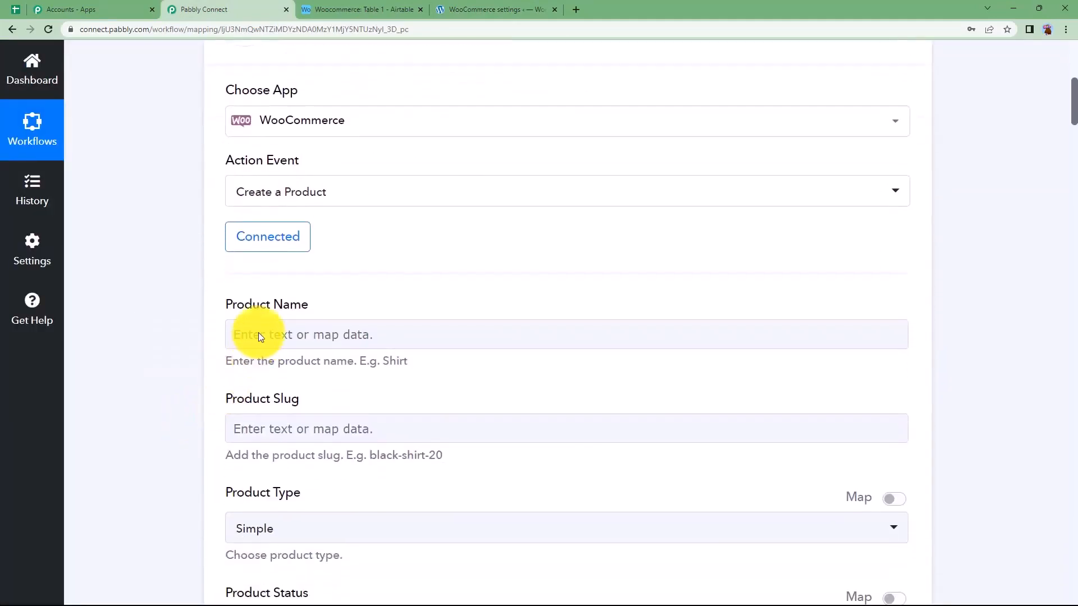
scroll(218, 411, "down", 3)
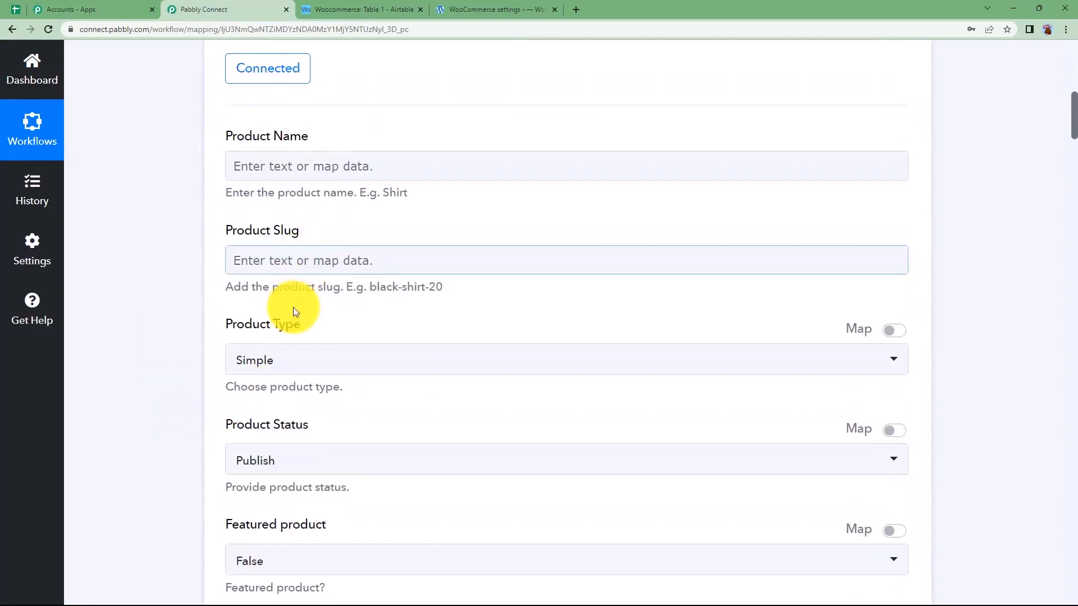
scroll(207, 473, "down", 4)
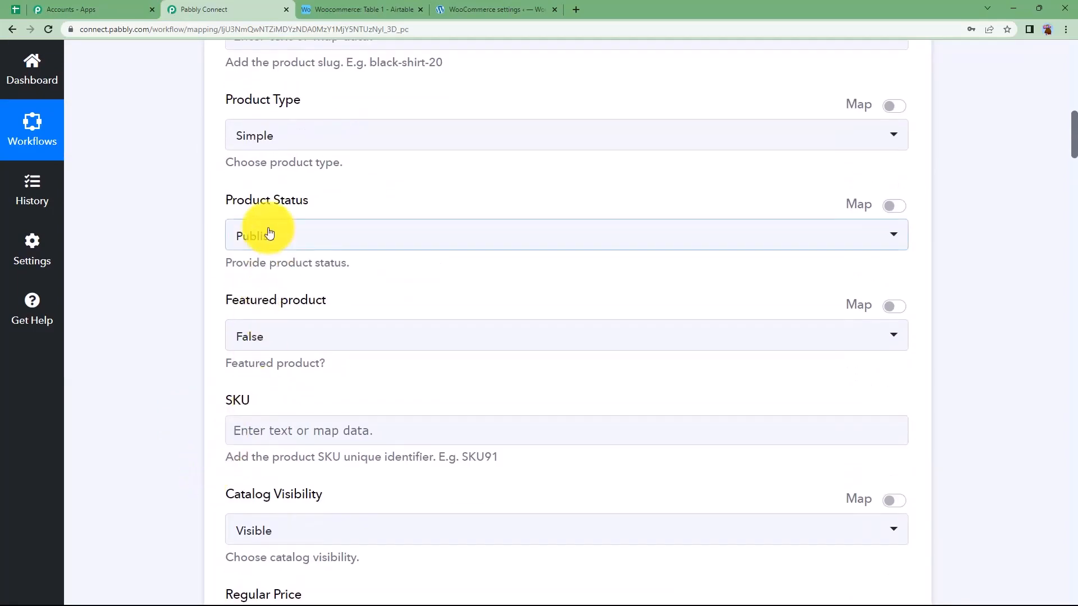
scroll(156, 456, "down", 7)
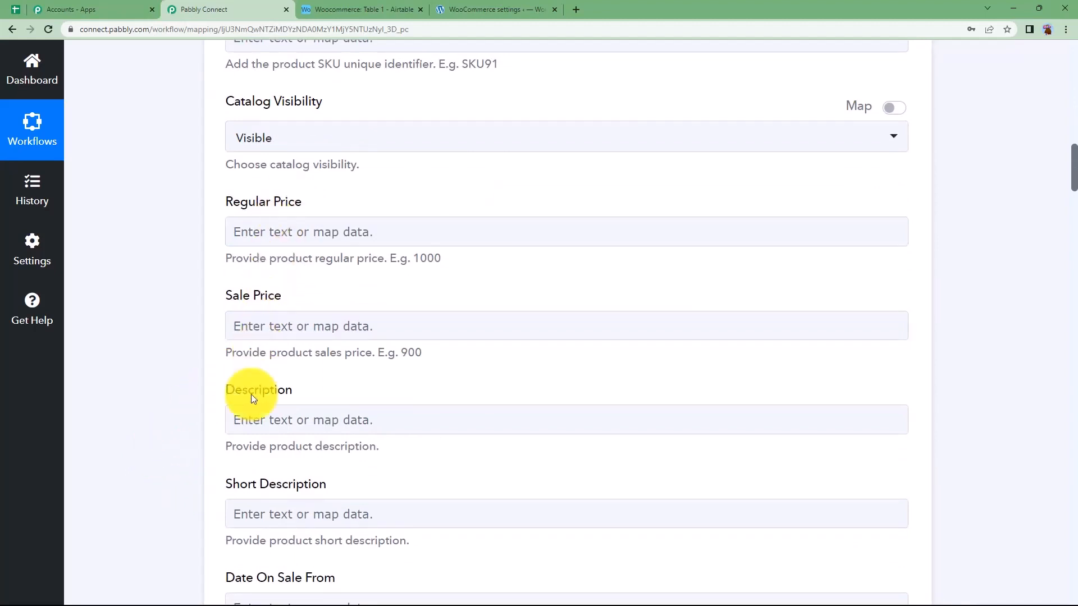
left_click(262, 521)
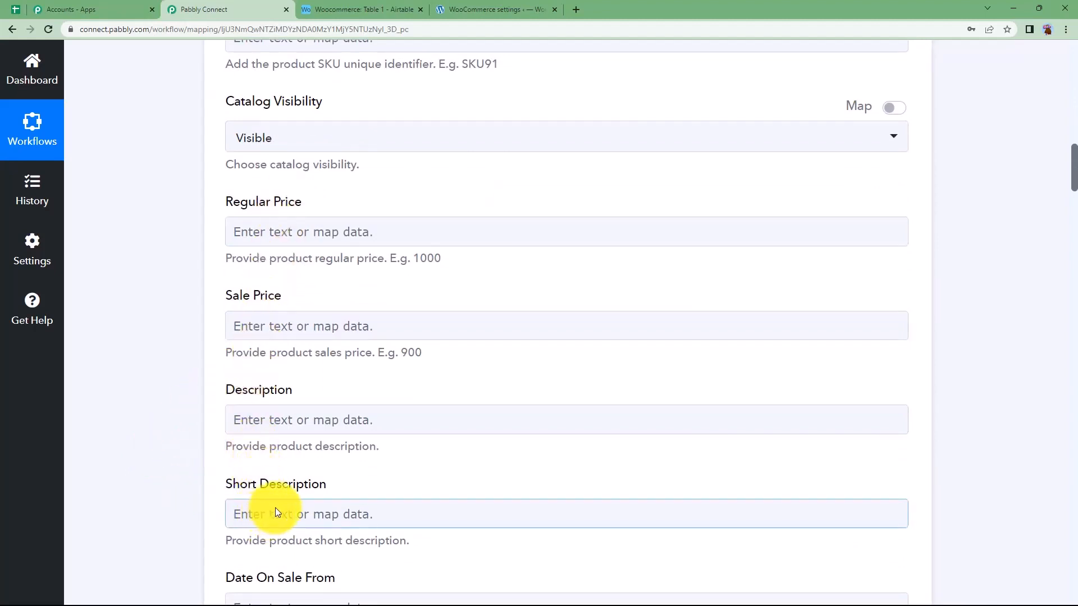
left_click(218, 254)
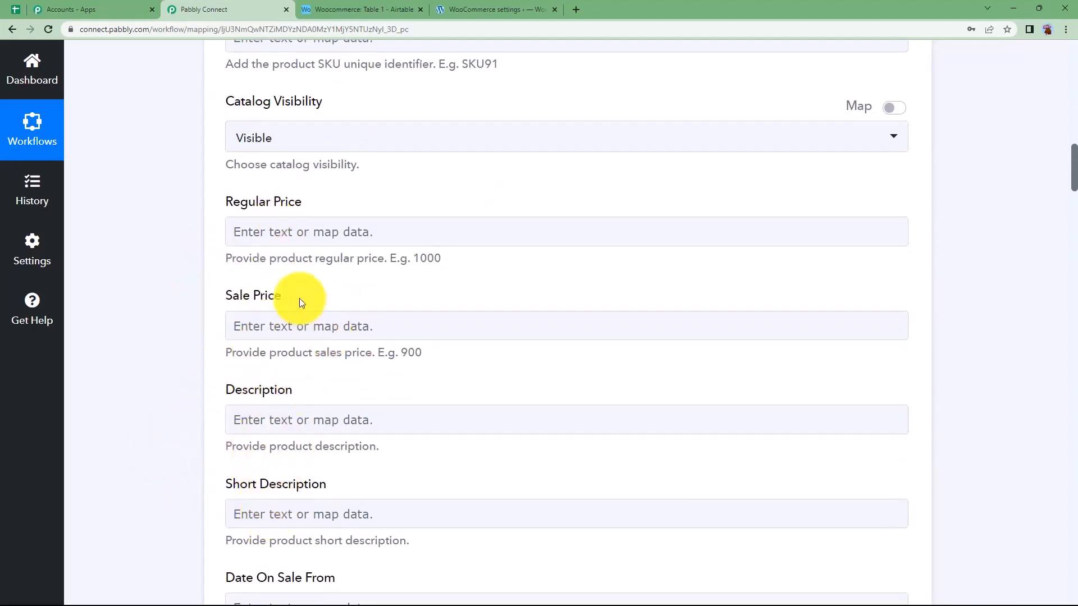
left_click(387, 9)
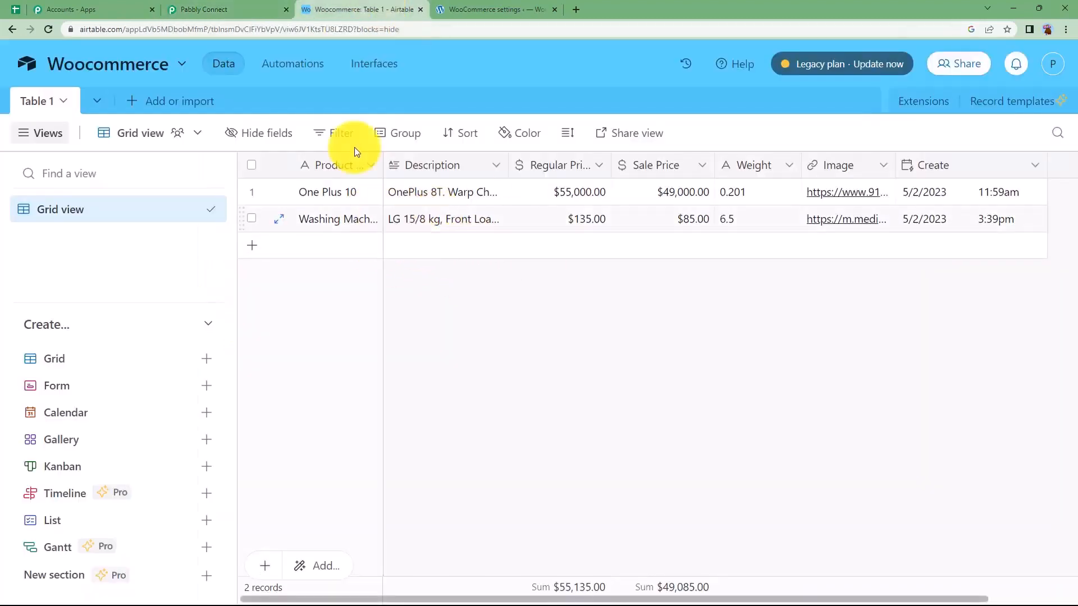
left_click(219, 9)
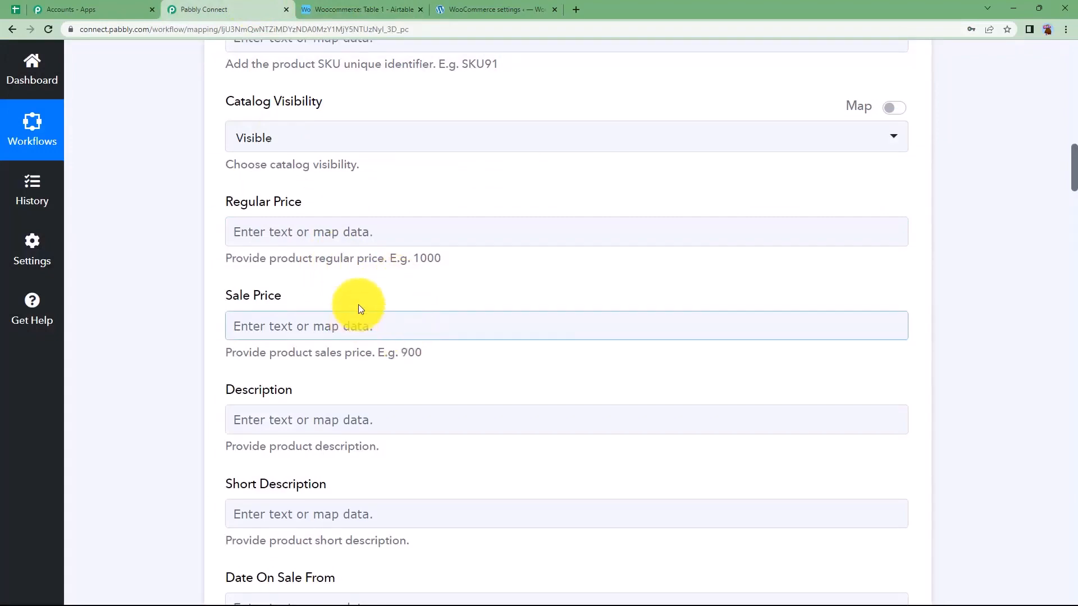
Map the WooCommerce product name to the Product Name field from the Airtable New Record trigger
scroll(345, 338, "up", 12)
left_click(342, 336)
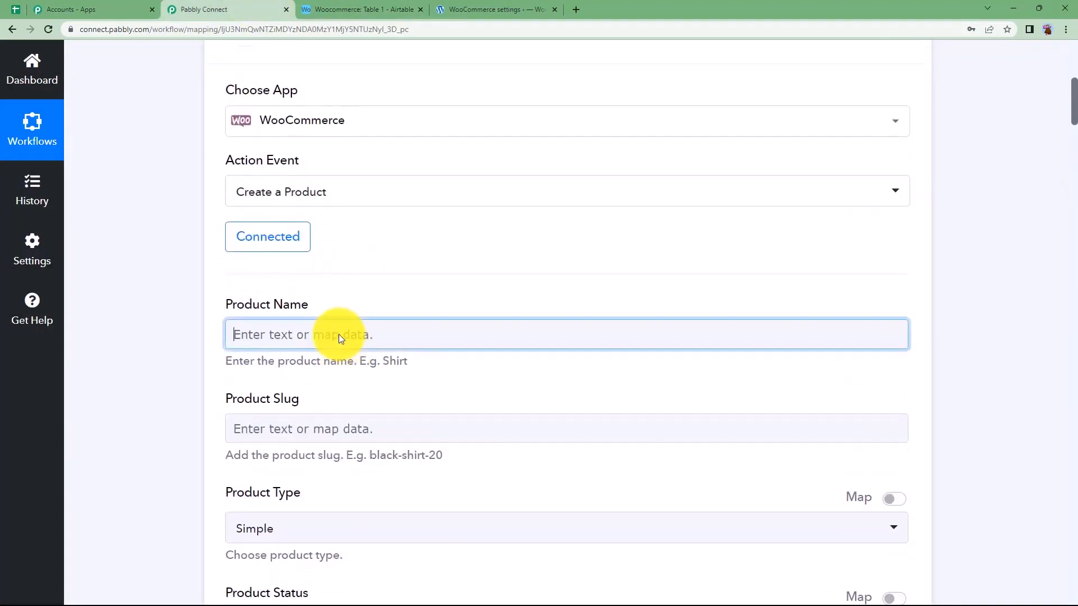
left_click(225, 335)
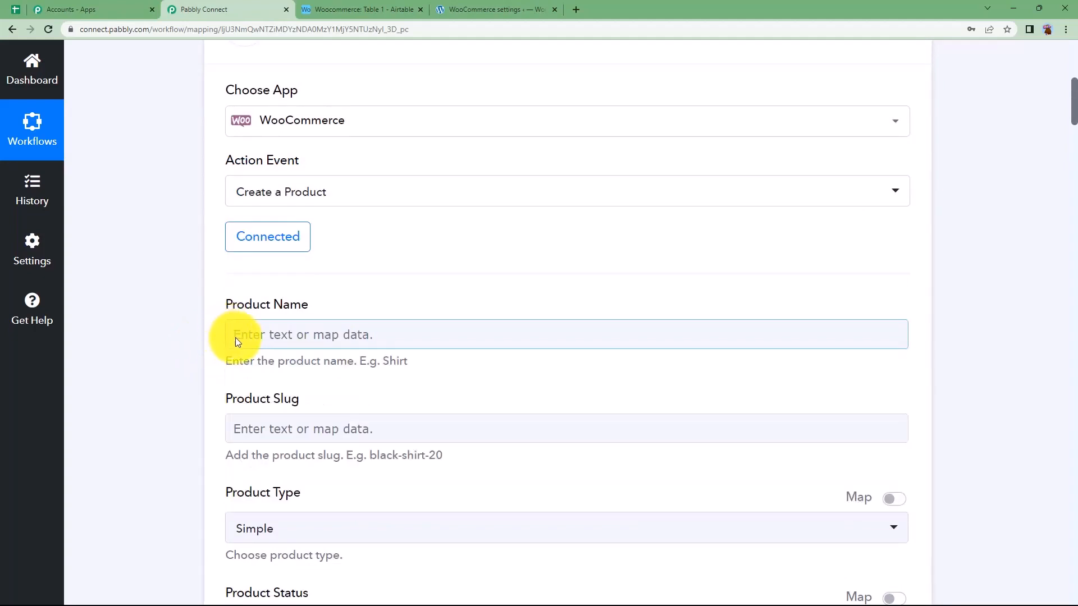
left_click(250, 338)
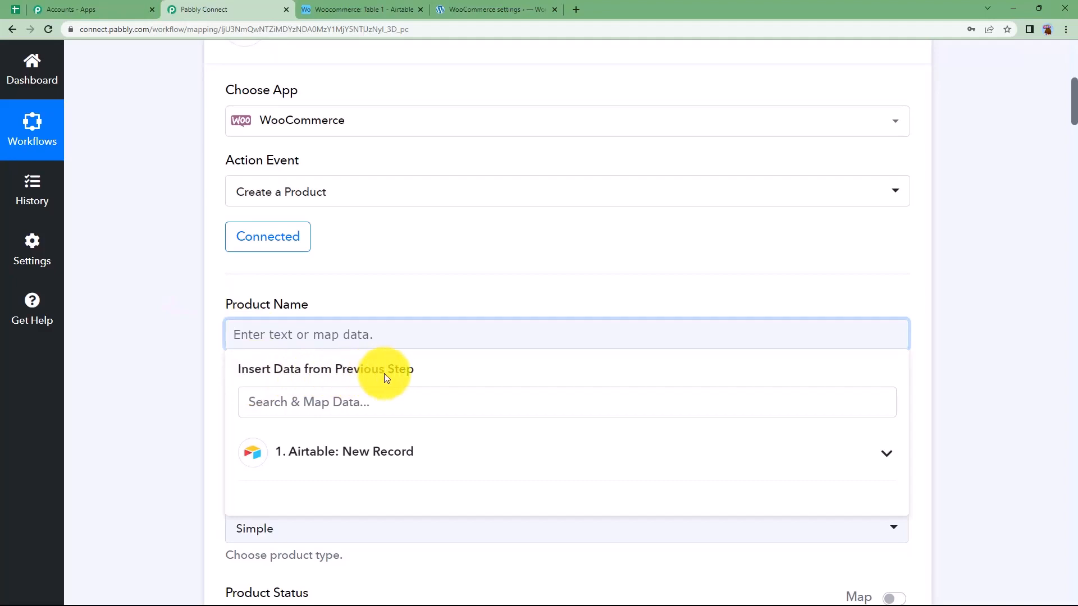
left_click(354, 452)
scroll(261, 405, "down", 3)
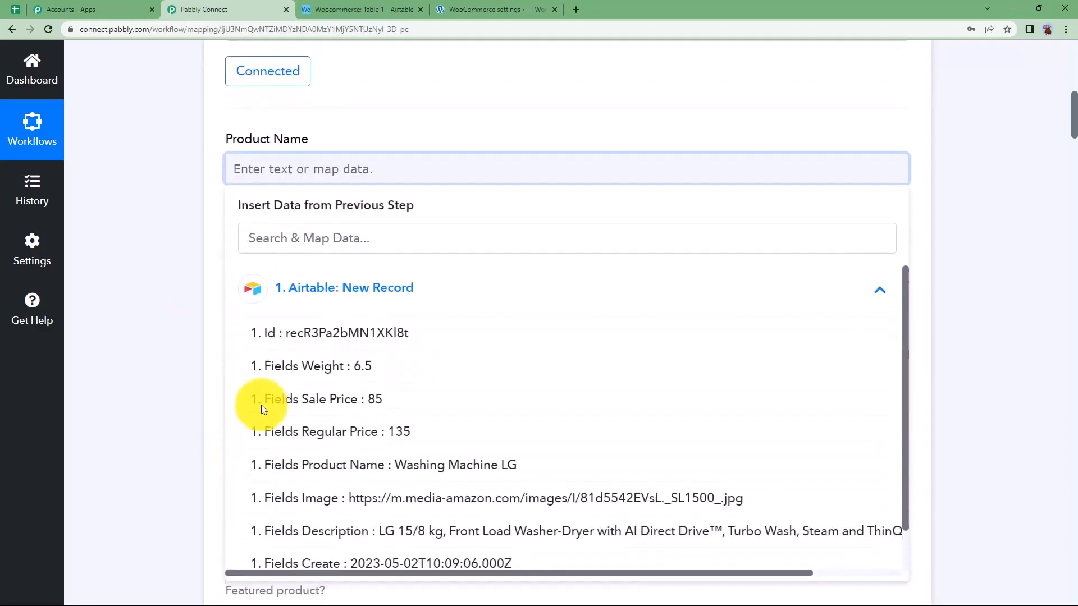
left_click(336, 285)
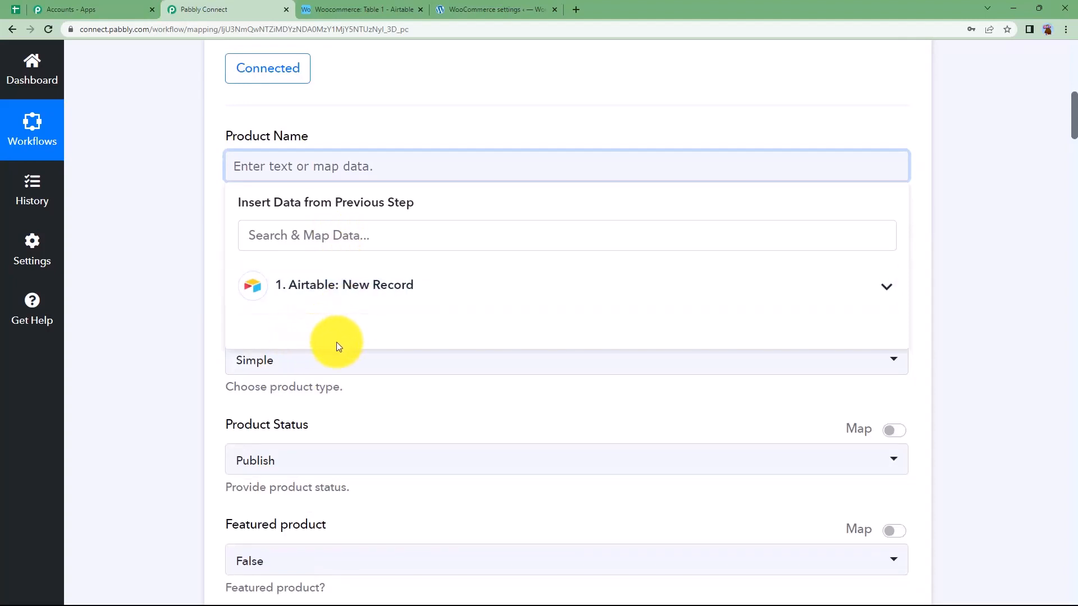
left_click(344, 298)
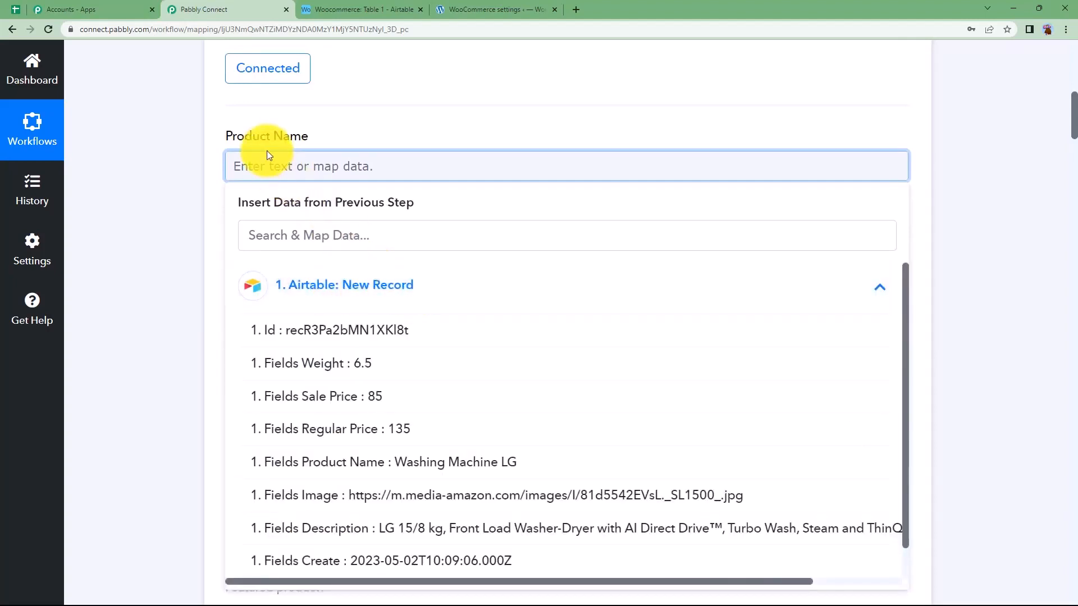
left_click(428, 463)
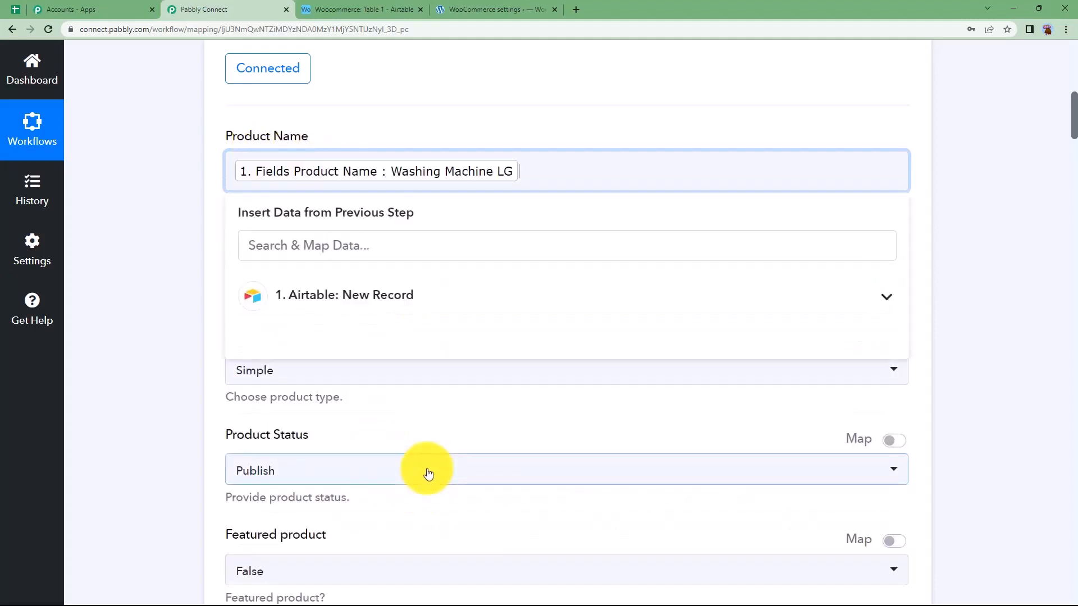
left_click(167, 336)
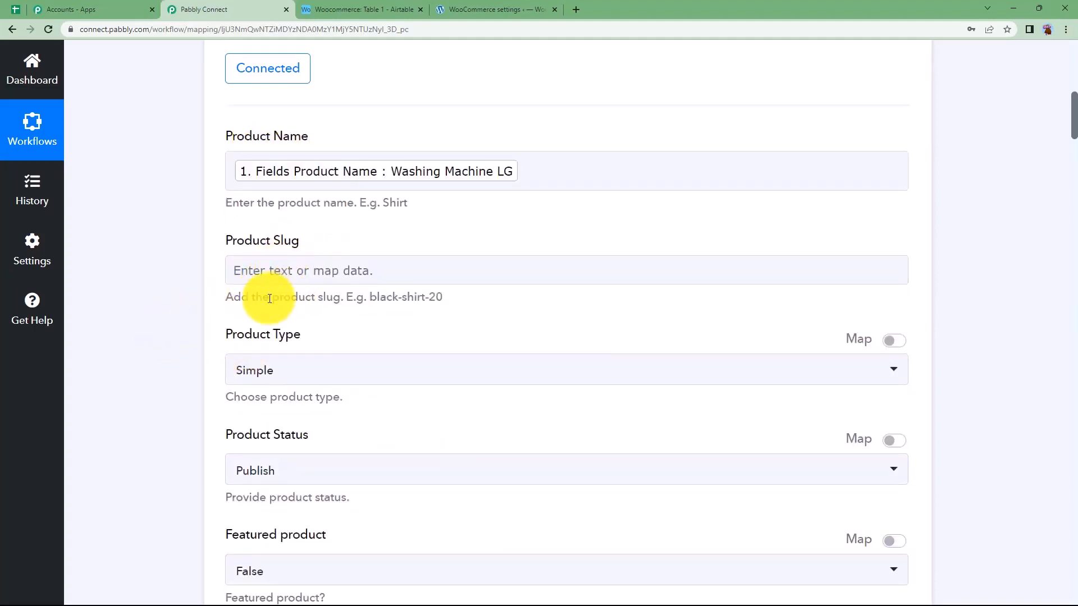
Review the Create a Product fields from Product Slug to SKU and check the Airtable table for matching columns
left_click_drag(448, 296, 210, 304)
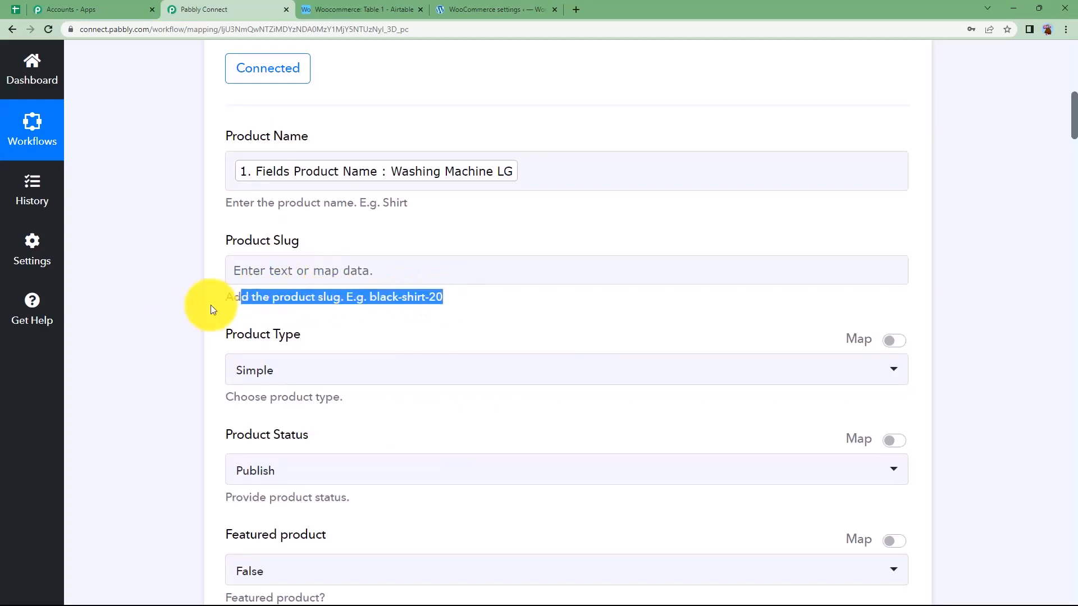
scroll(178, 404, "down", 2)
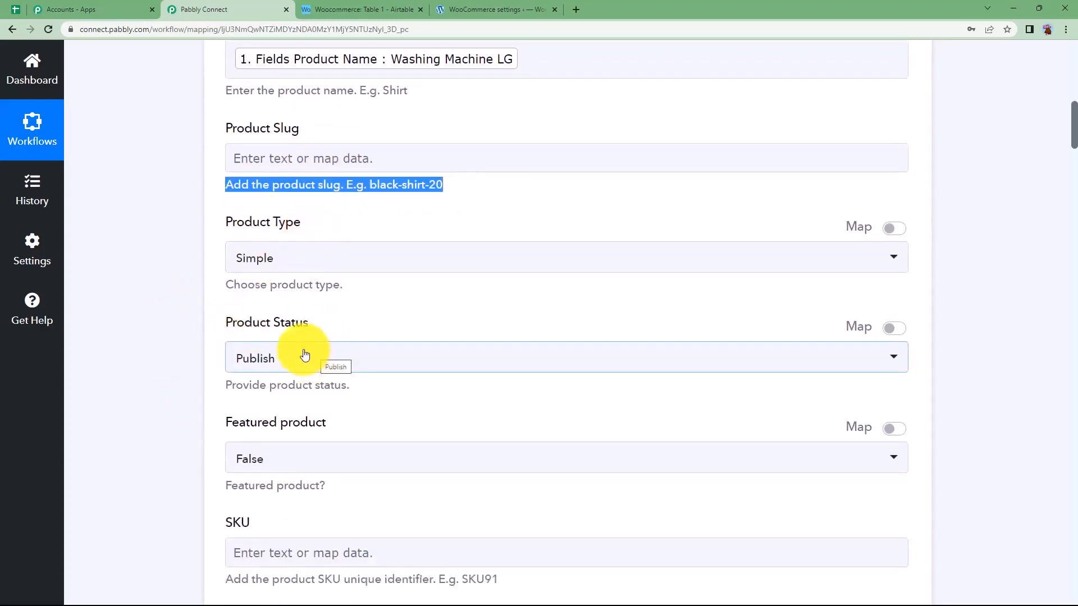
scroll(253, 275, "down", 5)
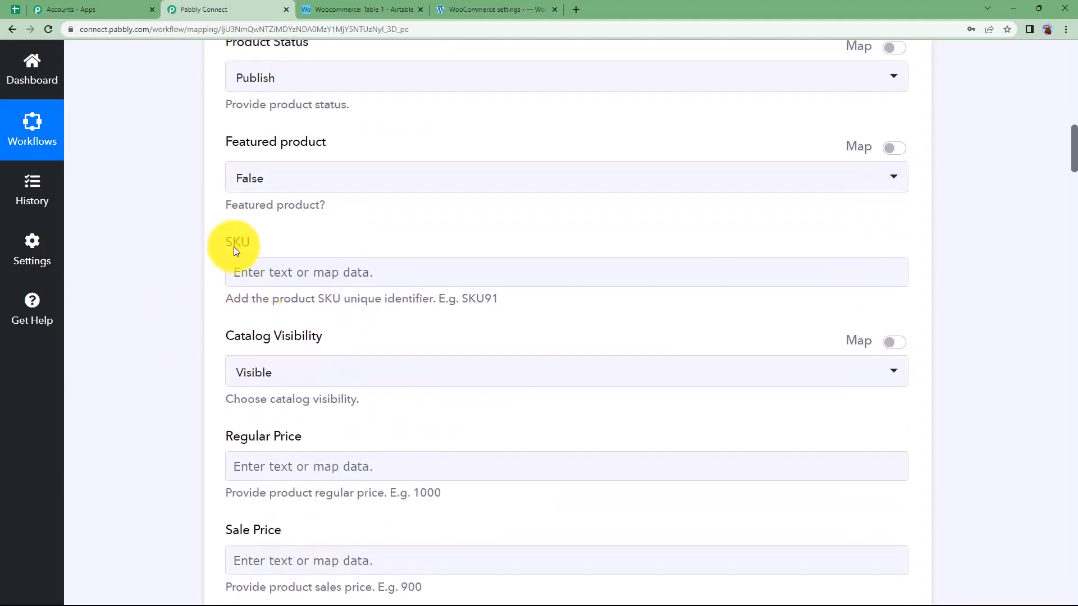
left_click(349, 283)
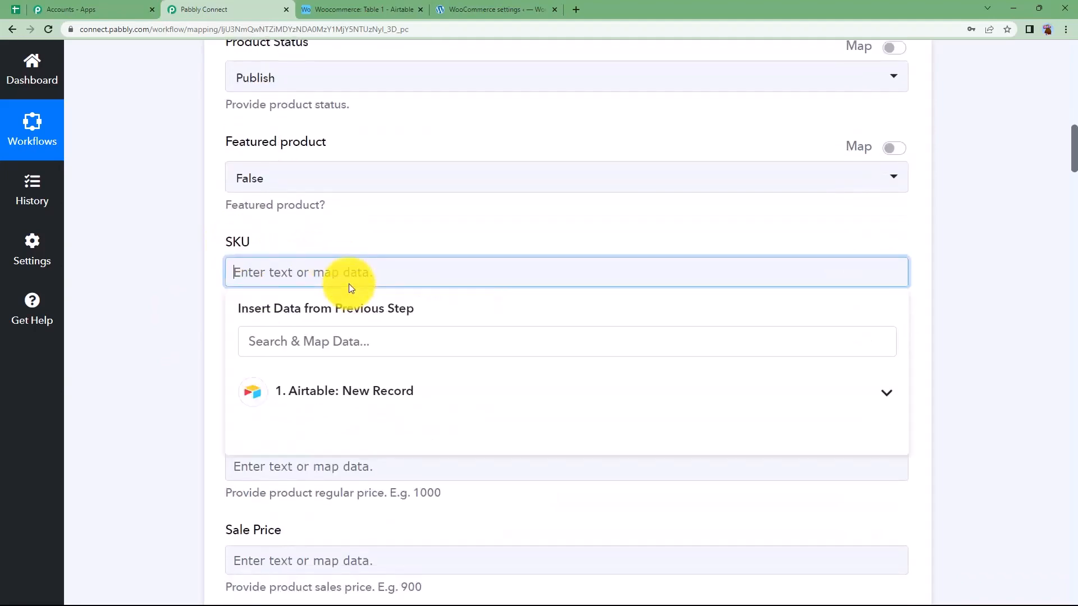
left_click(368, 252)
left_click(375, 6)
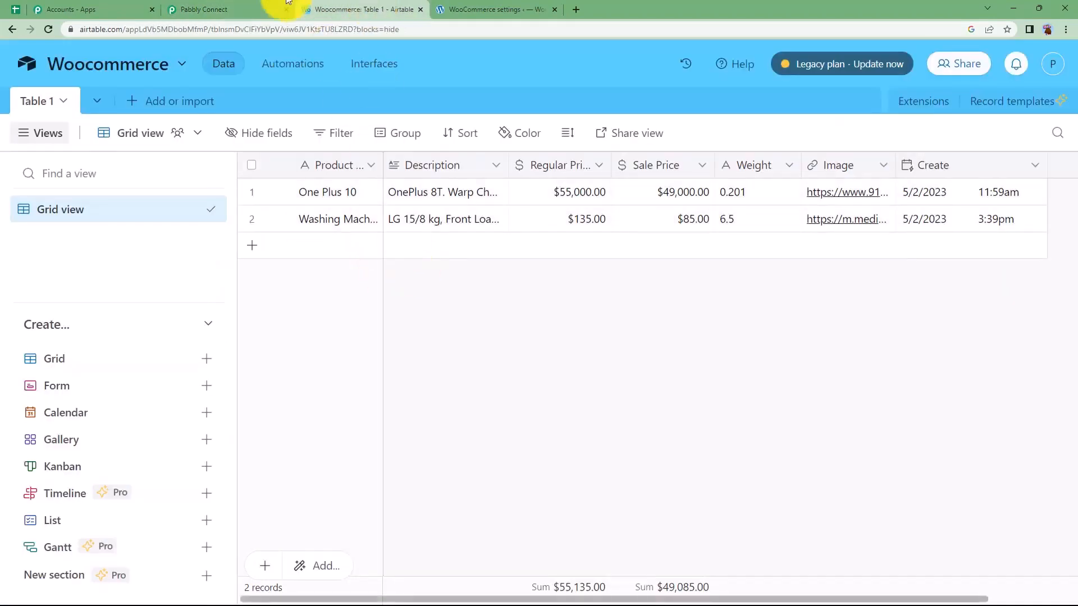
left_click(224, 9)
Map the WooCommerce Regular Price to the Regular Price field from the Airtable New Record trigger
scroll(285, 350, "down", 4)
left_click(319, 248)
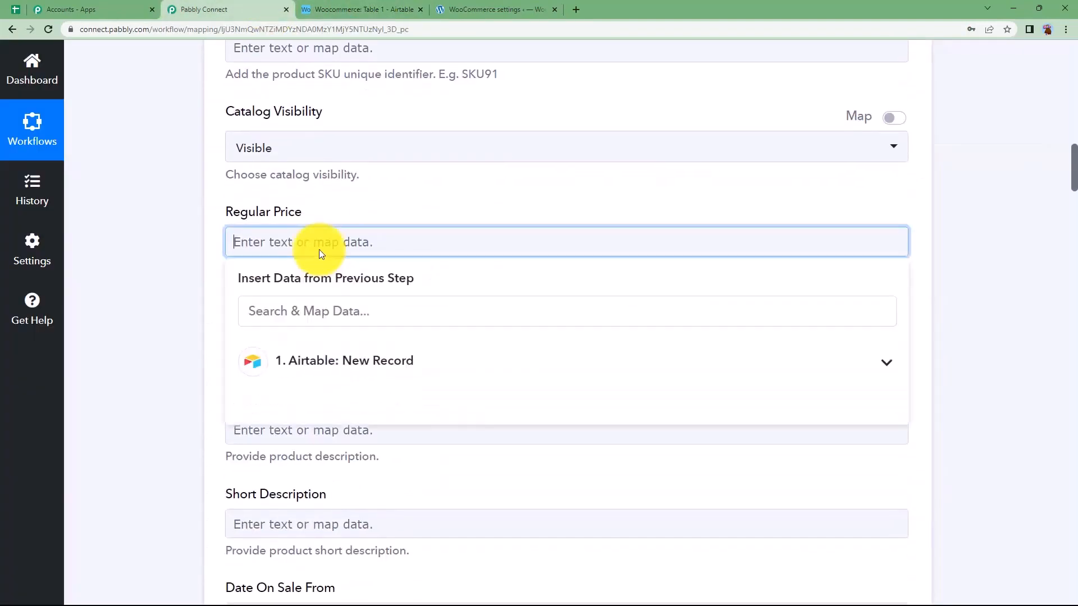
left_click(348, 358)
scroll(216, 449, "down", 2)
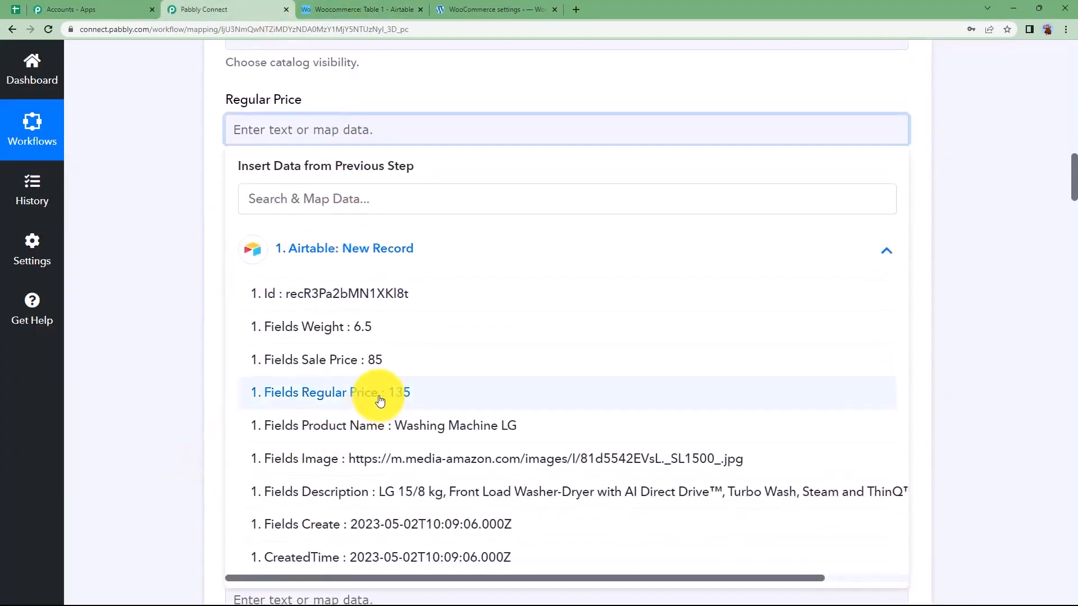
left_click(441, 393)
left_click(205, 233)
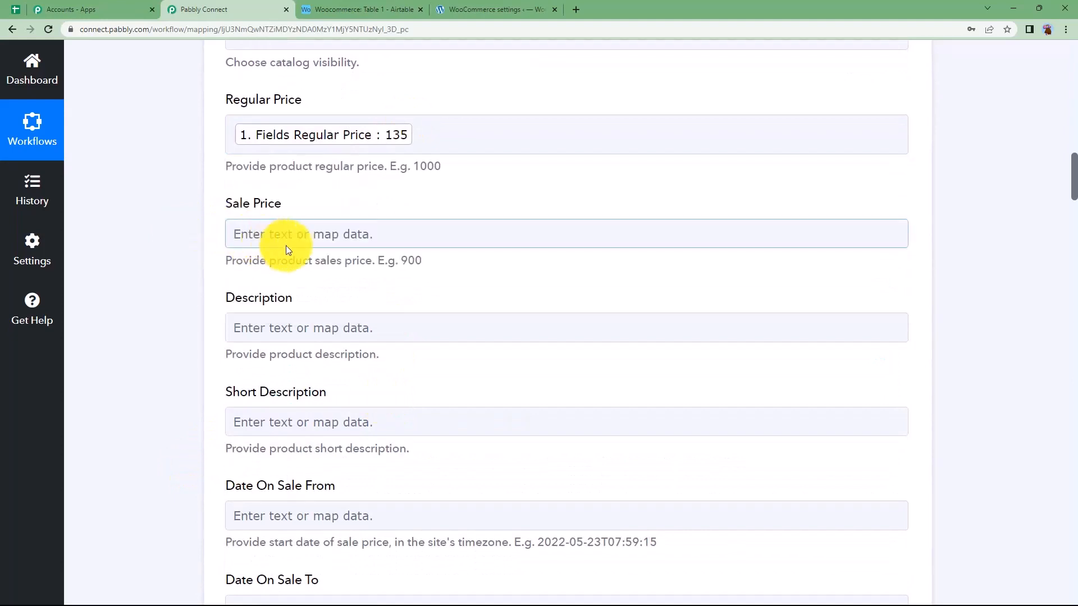
Map the WooCommerce Sale Price to the Sale Price field from the Airtable New Record trigger
left_click(287, 234)
left_click(341, 351)
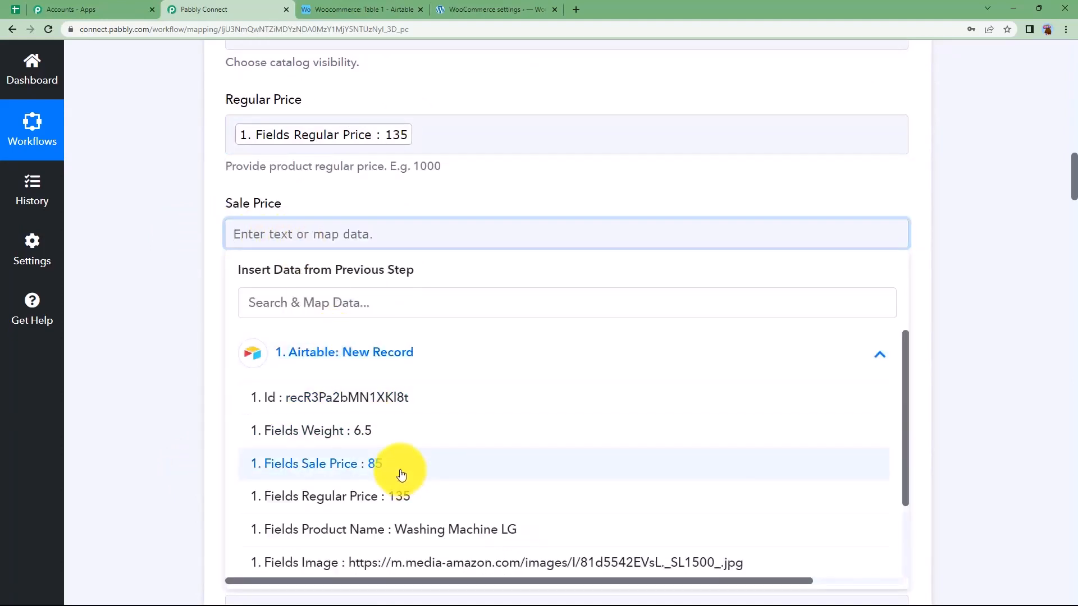
left_click(399, 469)
left_click(181, 340)
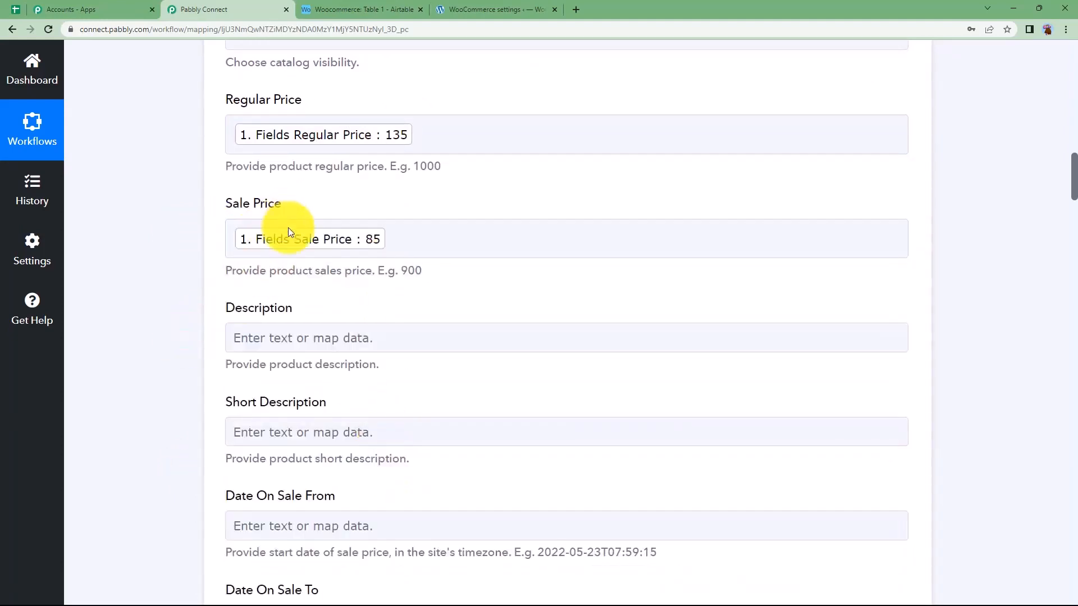
Map the product Description to the Description field from the Airtable New Record trigger
left_click(312, 336)
scroll(156, 378, "down", 2)
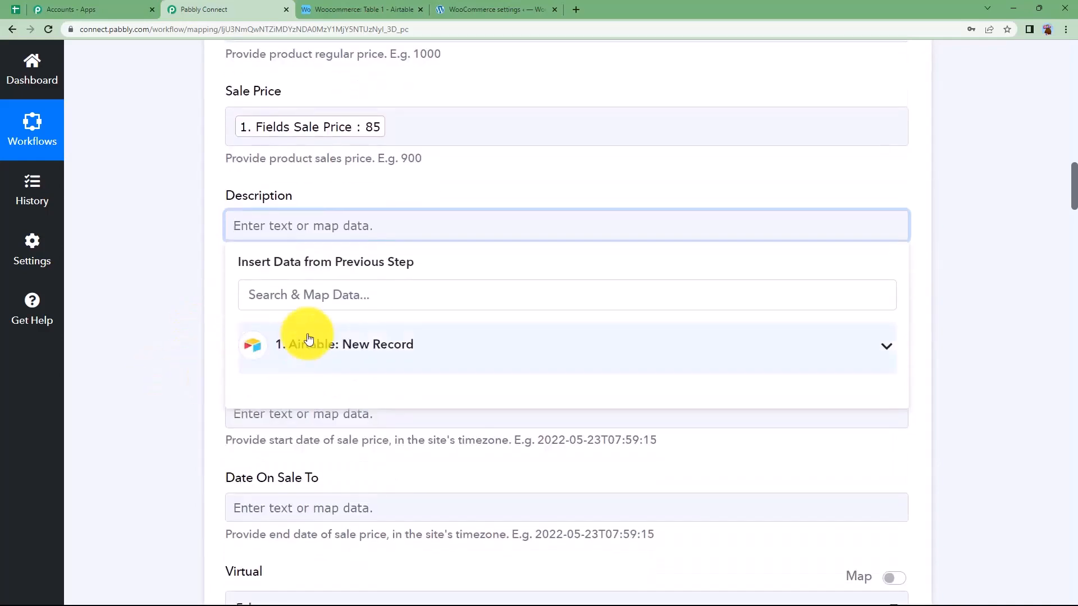
left_click(302, 342)
scroll(336, 405, "down", 3)
left_click(350, 426)
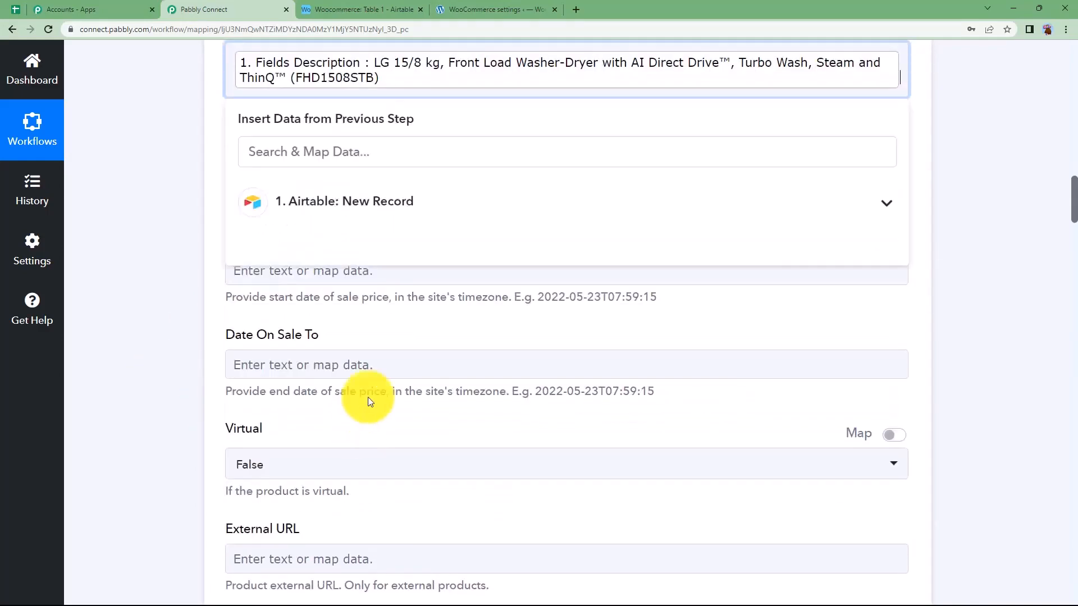
left_click(385, 313)
scroll(362, 160, "up", 2)
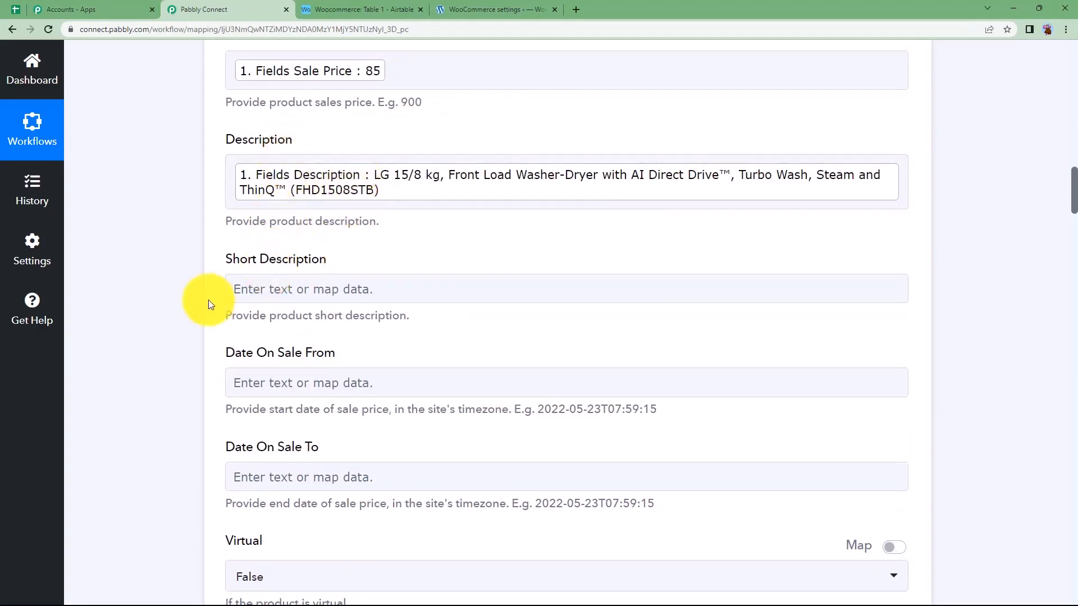
Review the fields from Short Description to Stock Quantity and compare them with the Airtable table's columns
scroll(210, 304, "down", 2)
scroll(211, 348, "down", 2)
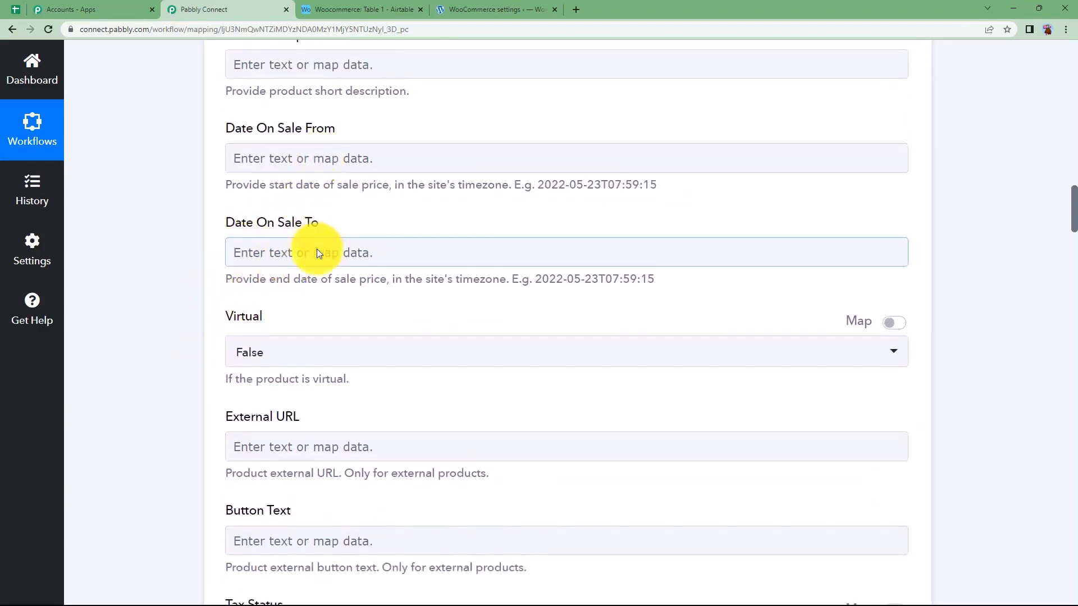
left_click(365, 9)
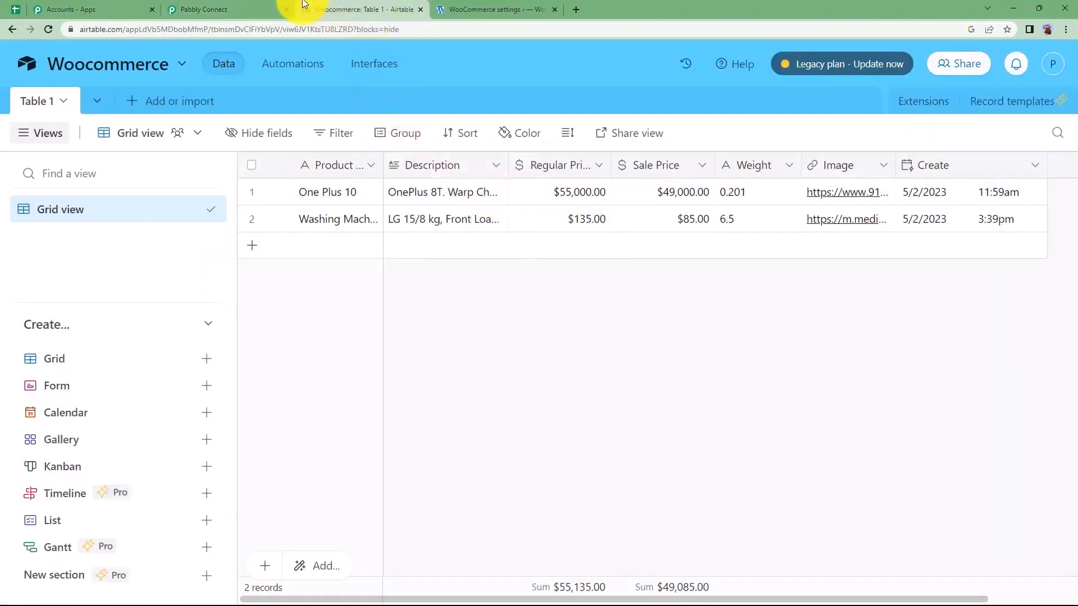
left_click(275, 9)
scroll(337, 404, "down", 4)
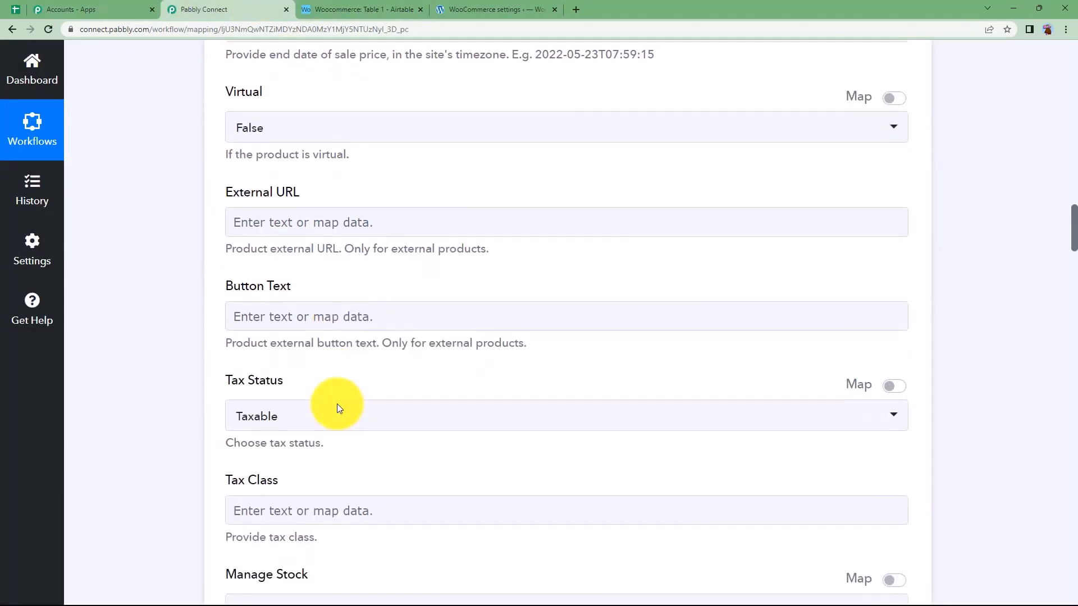
scroll(337, 403, "down", 3)
left_click(348, 9)
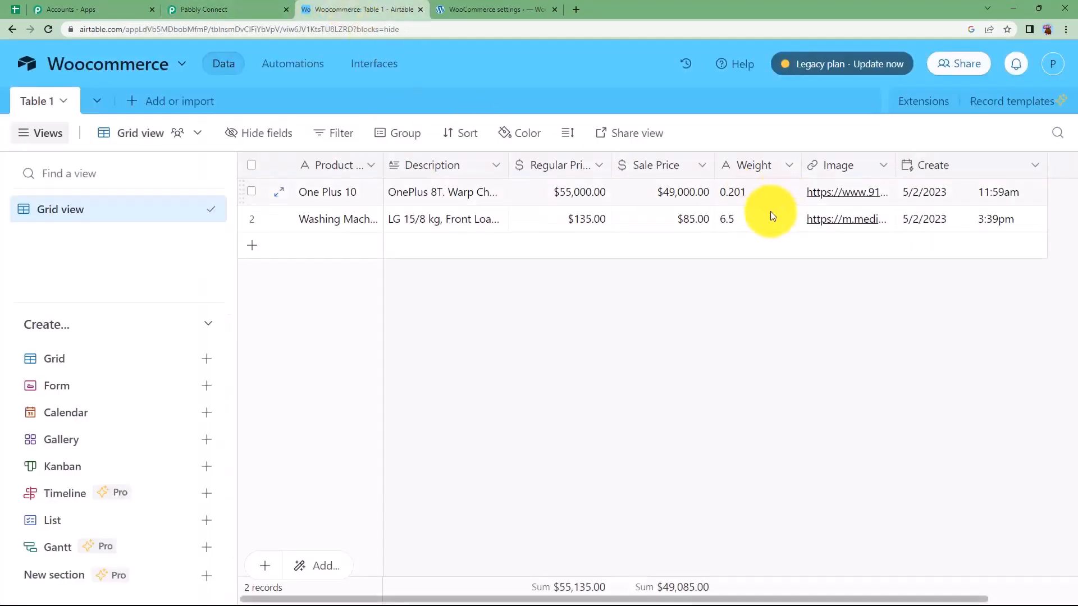
left_click(253, 9)
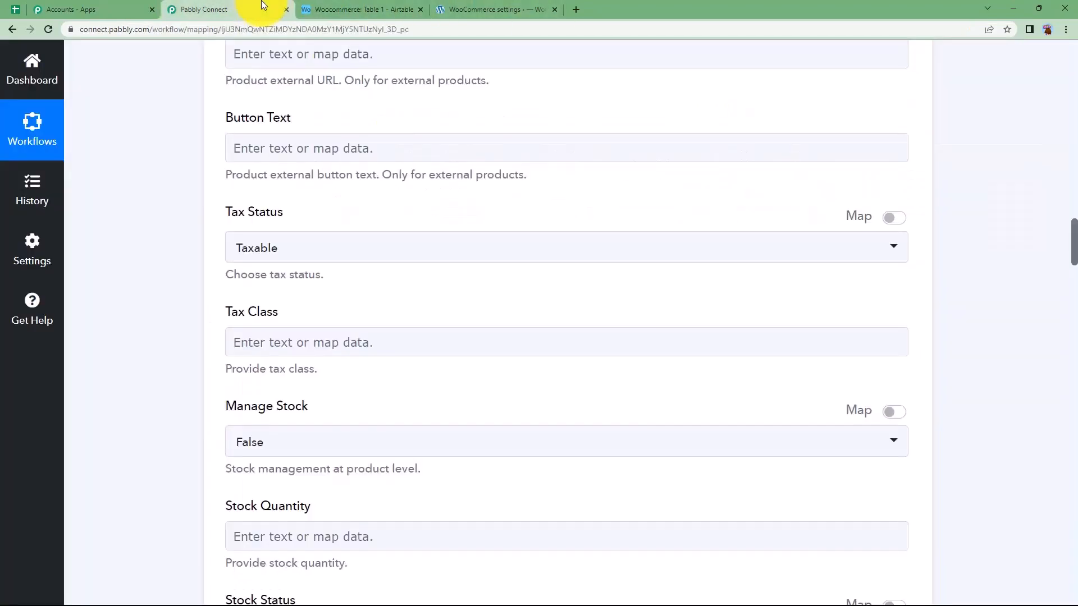
Map the product Weight in kilograms to the Weight field from the Airtable New Record trigger
scroll(314, 393, "down", 3)
scroll(313, 394, "down", 7)
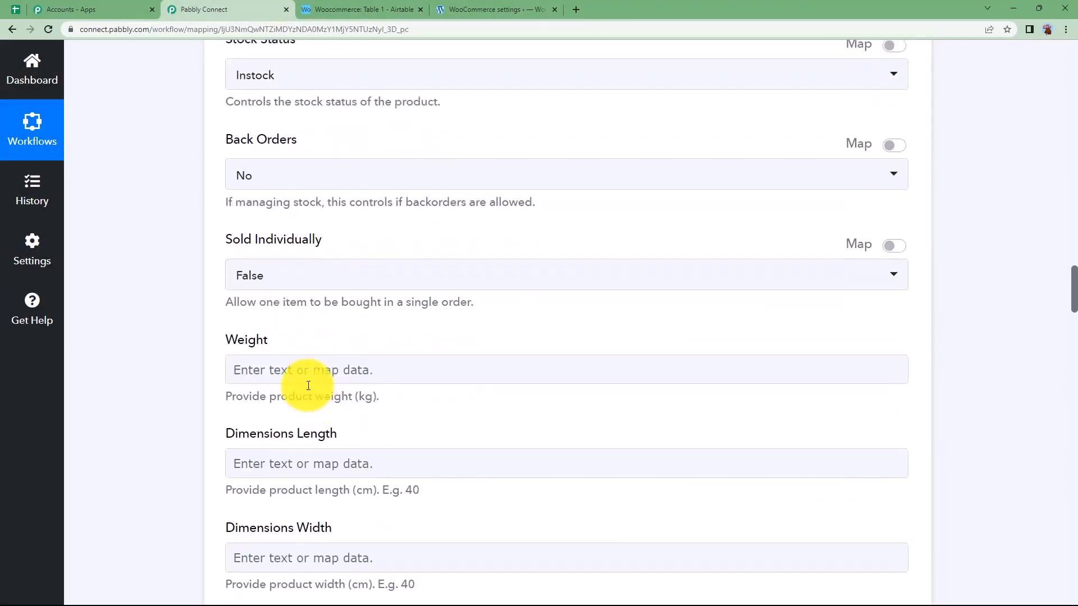
left_click(308, 379)
left_click(223, 394)
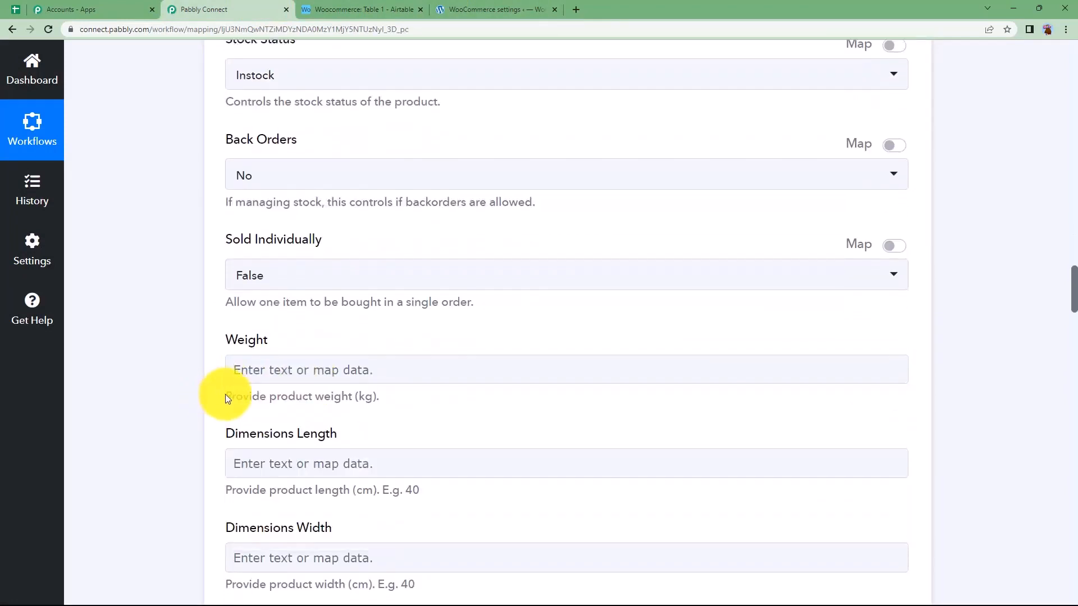
left_click_drag(228, 399, 376, 385)
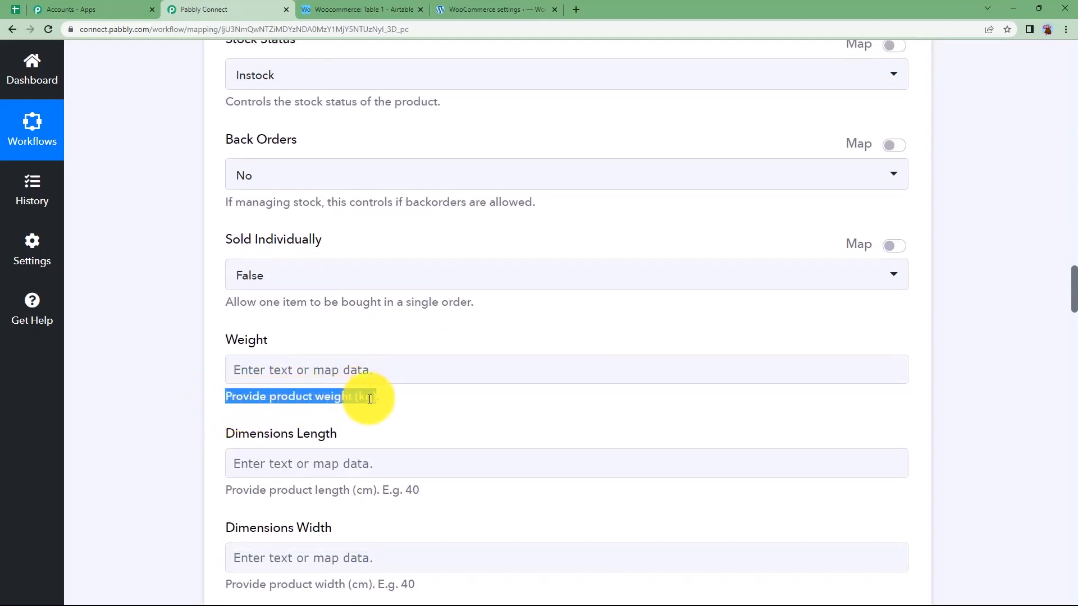
left_click(356, 370)
left_click(386, 486)
scroll(383, 475, "down", 2)
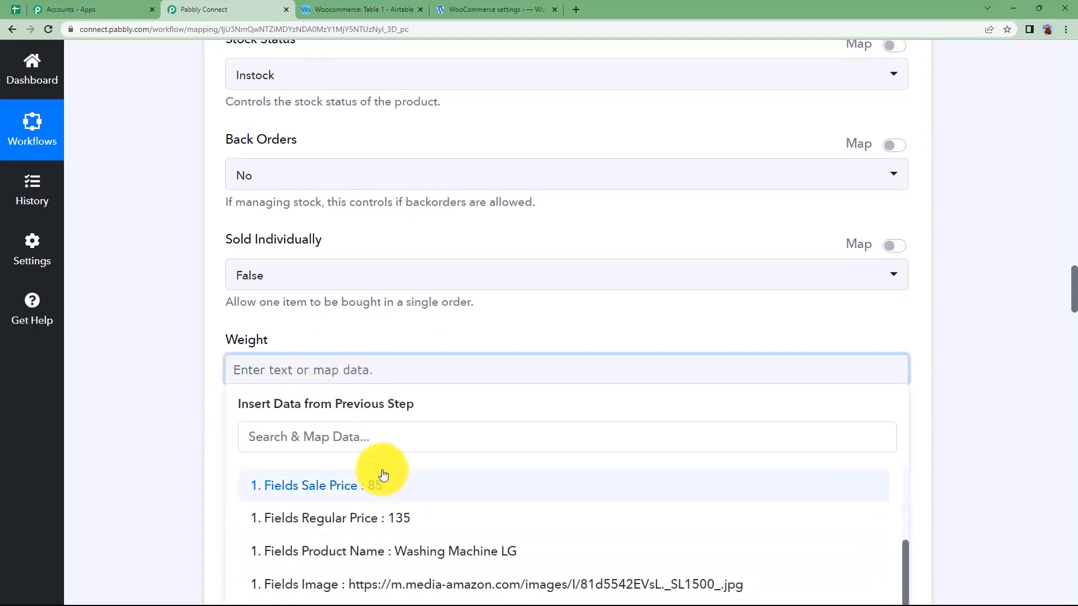
scroll(375, 532, "up", 1)
left_click(380, 511)
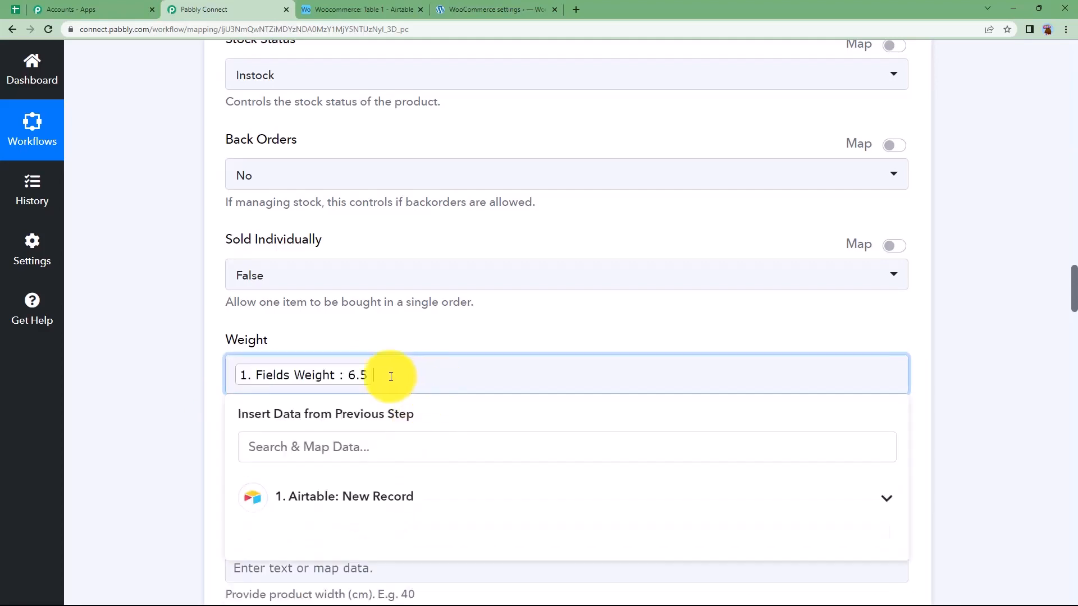
left_click(212, 393)
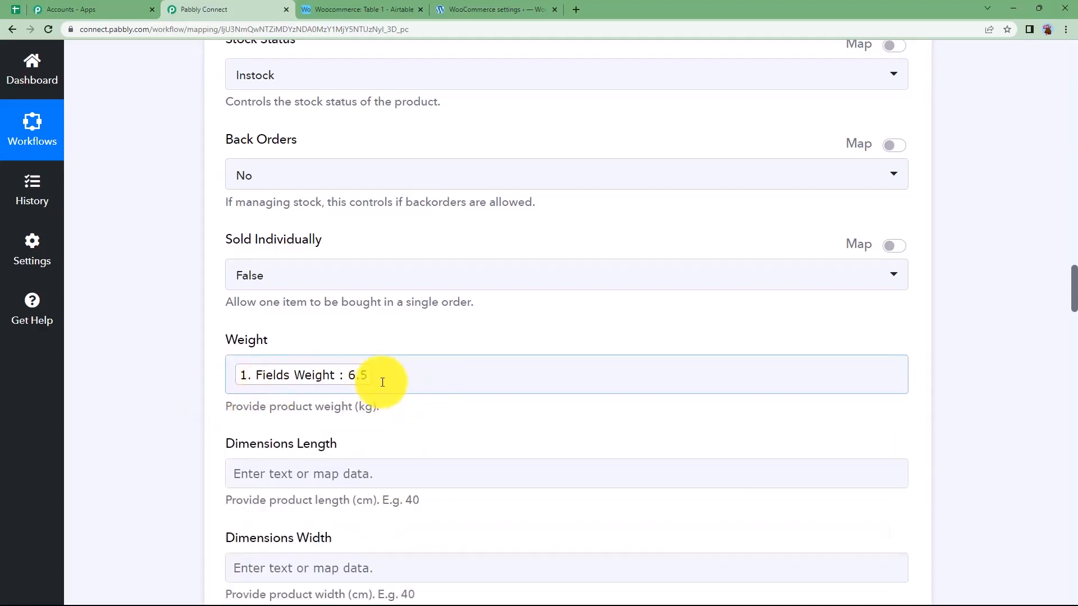
left_click(379, 409)
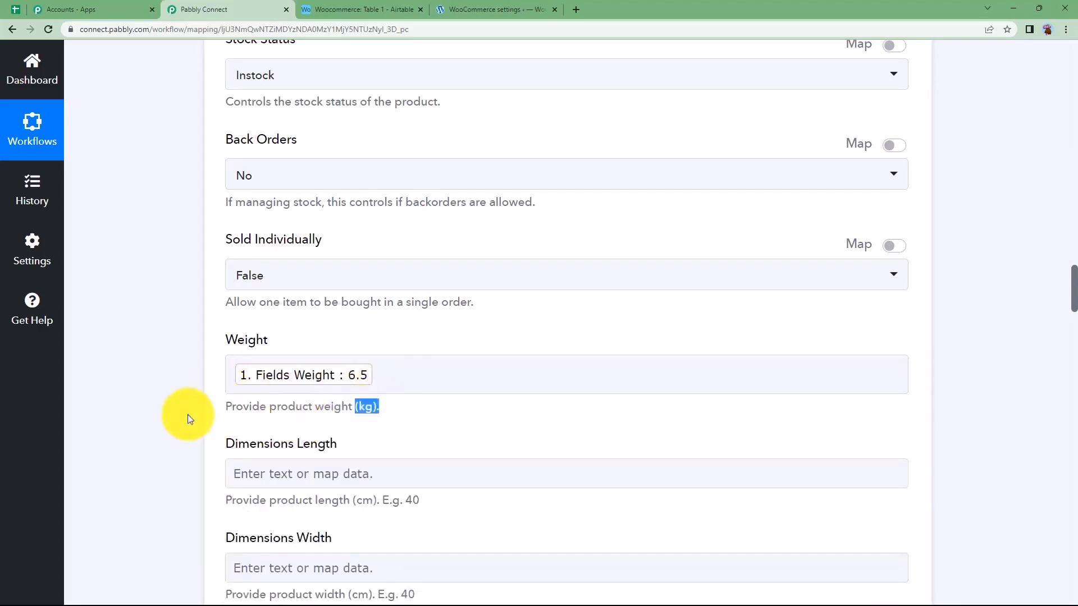
Map Line Item - Image URL to the Image field from the Airtable New Record trigger
scroll(315, 426, "down", 2)
left_click(318, 461)
scroll(318, 460, "down", 5)
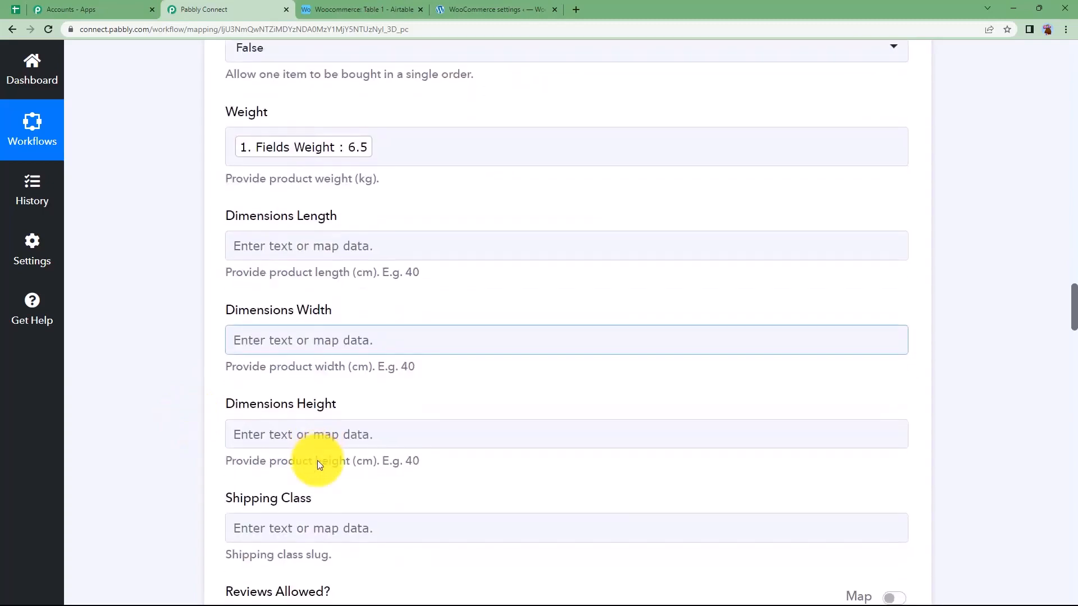
scroll(318, 461, "down", 12)
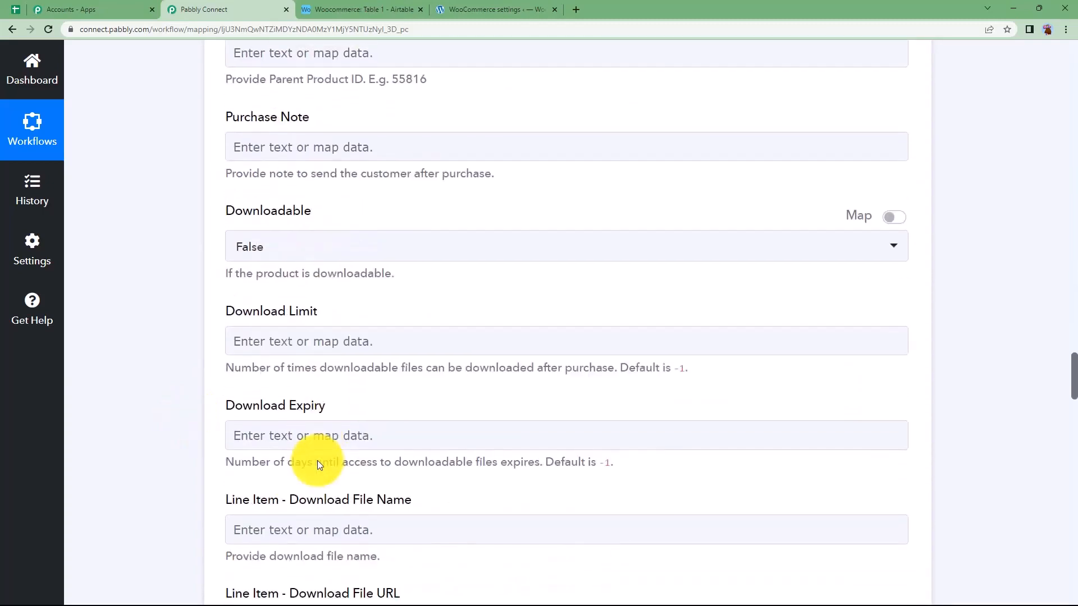
scroll(318, 463, "down", 13)
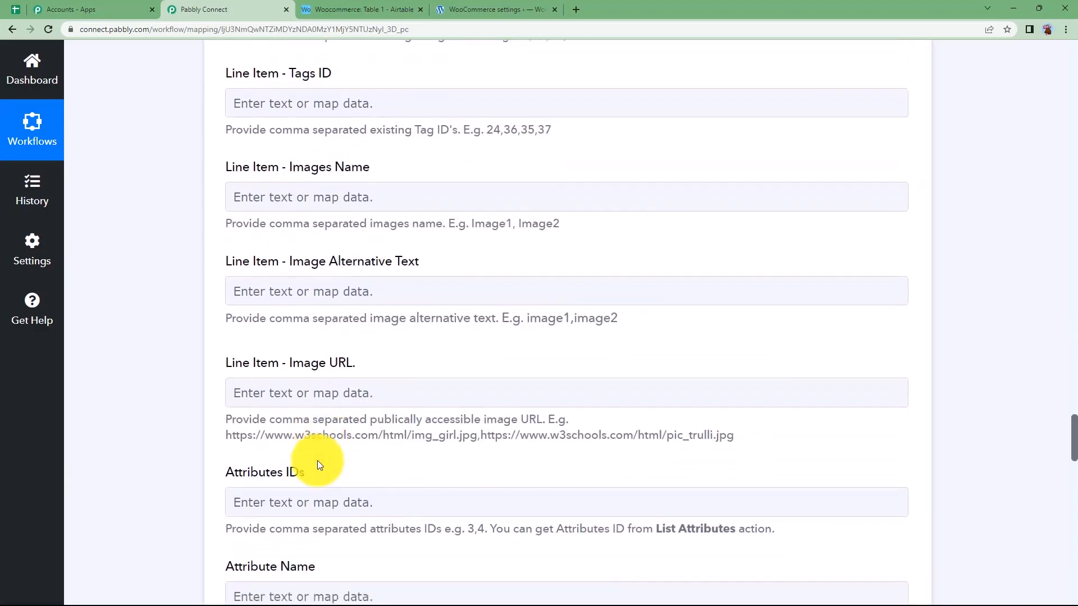
scroll(262, 254, "up", 2)
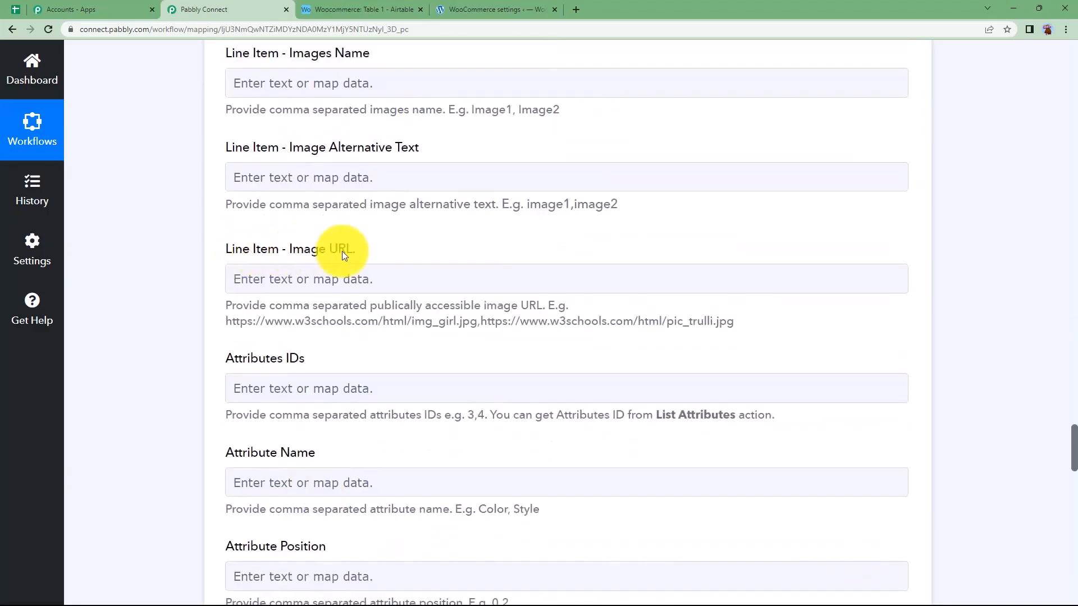
left_click_drag(247, 249, 215, 249)
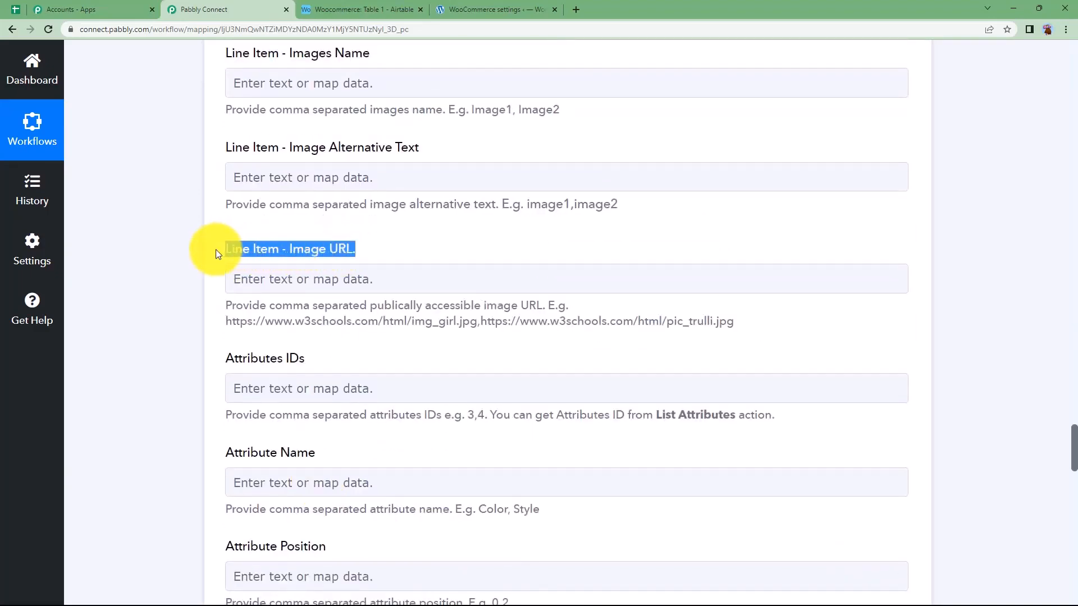
left_click(386, 245)
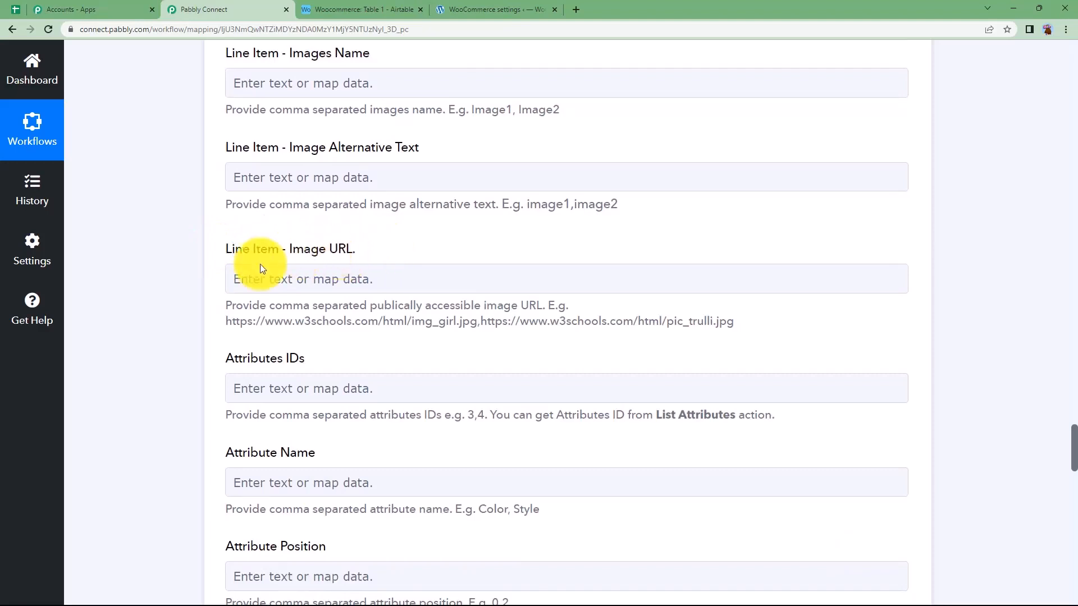
left_click(353, 274)
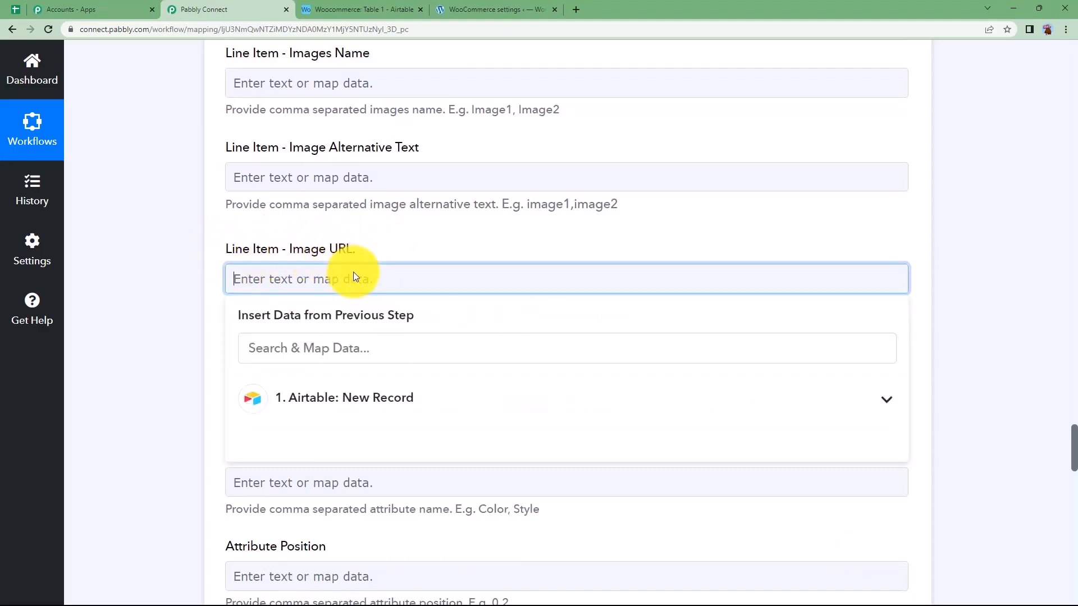
left_click(315, 397)
scroll(304, 483, "down", 3)
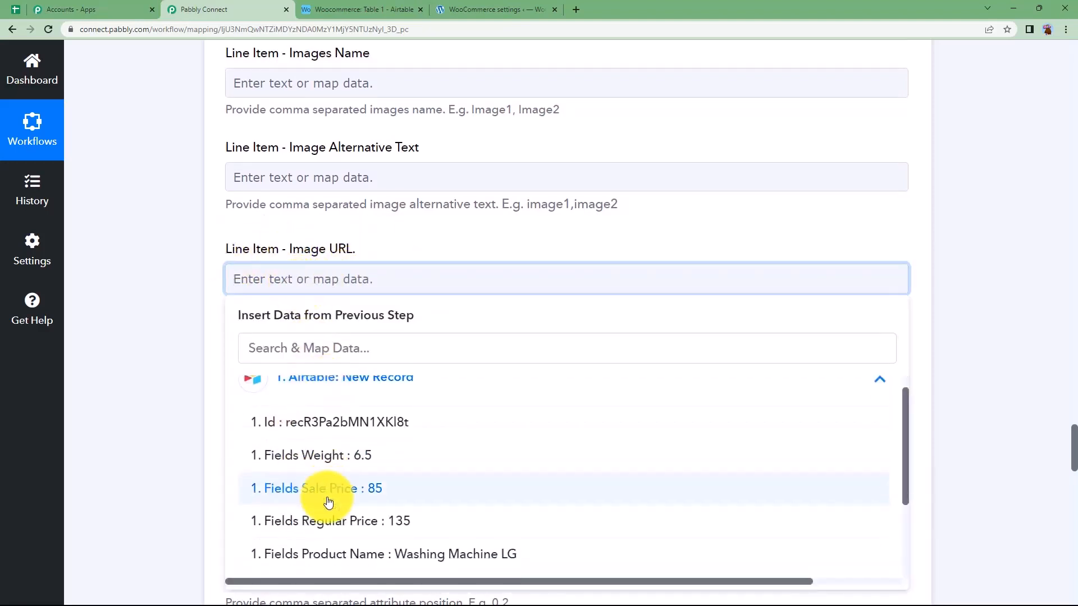
left_click(337, 422)
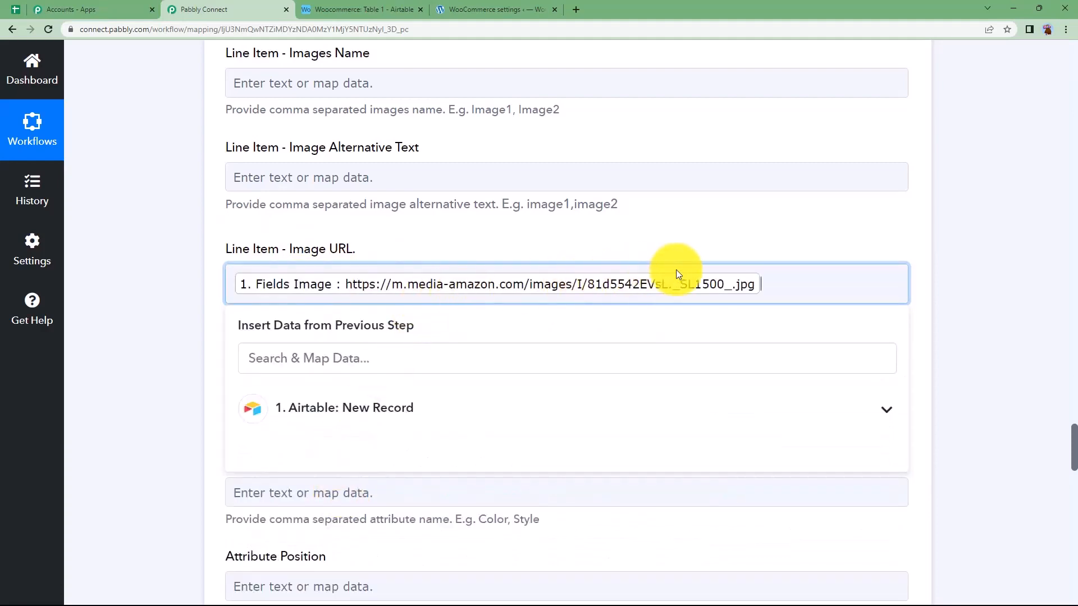
left_click(184, 348)
scroll(171, 363, "down", 5)
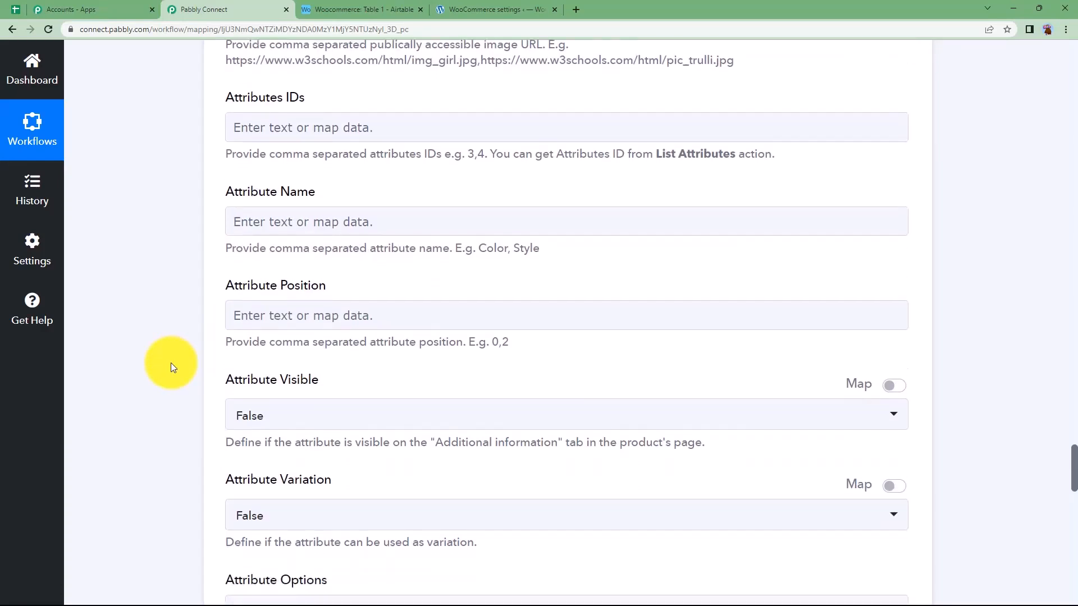
Save the Create a Product action's field mapping and send a test request to WooCommerce
scroll(171, 362, "down", 10)
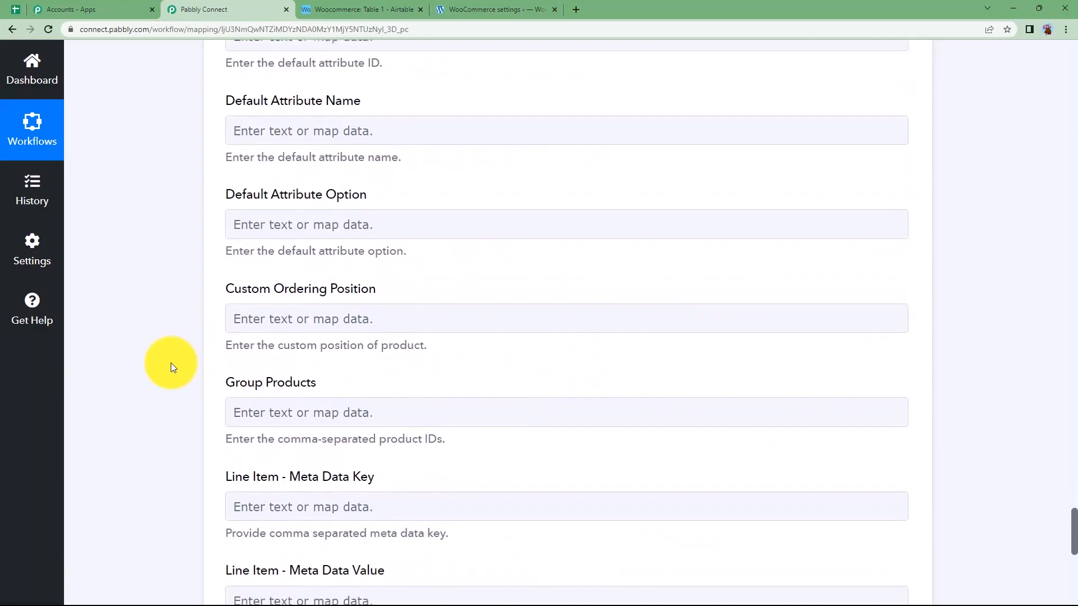
scroll(170, 363, "down", 7)
left_click(275, 339)
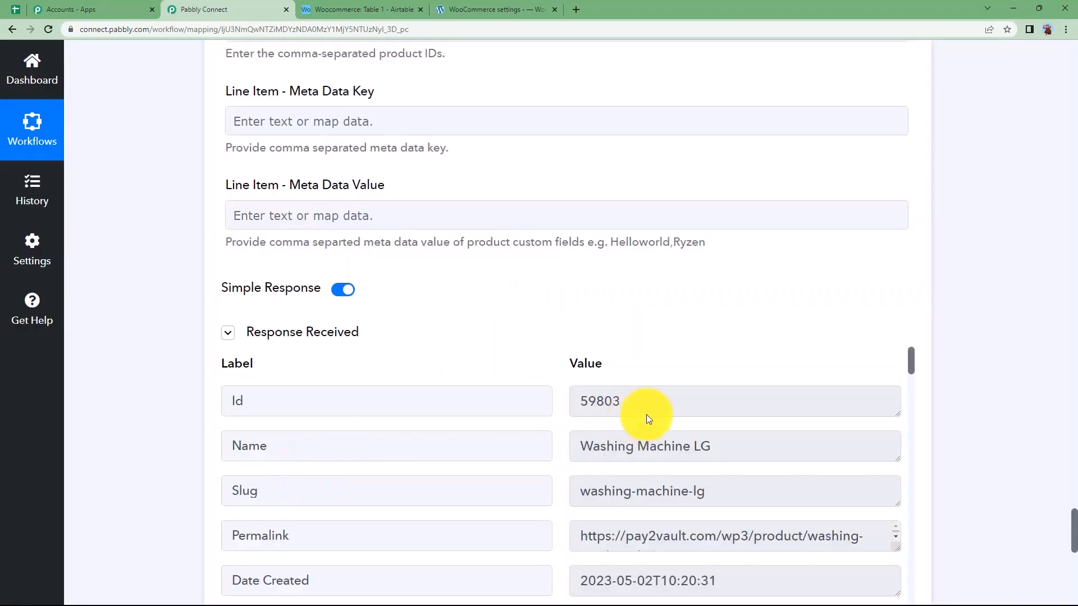
Examine the response received from WooCommerce, from the product's Id and Name through its price and sale fields
left_click_drag(646, 410, 528, 402)
left_click(565, 421)
scroll(565, 421, "down", 4)
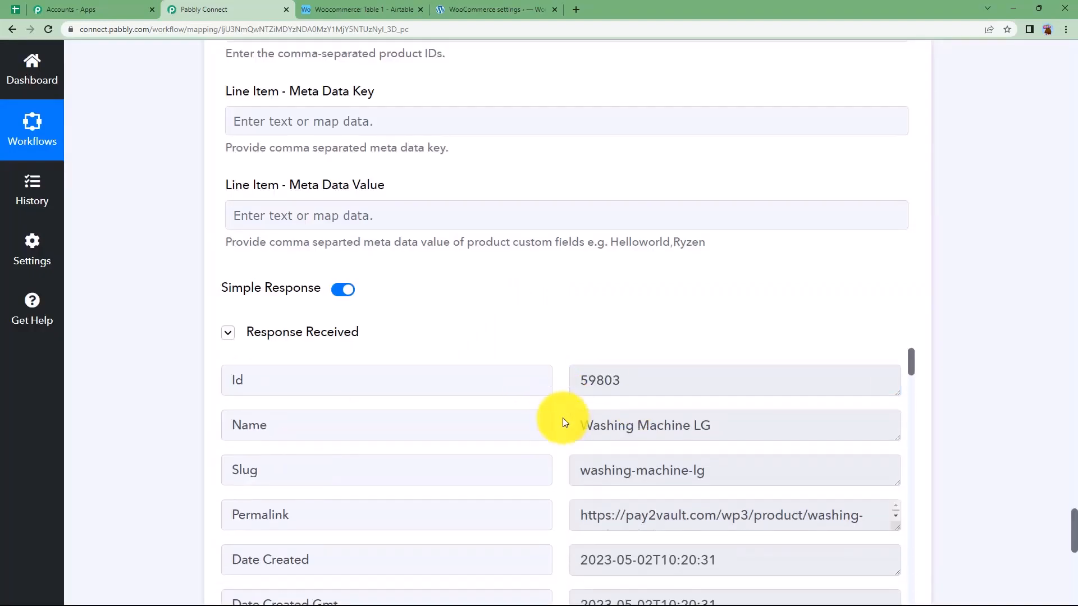
scroll(561, 421, "up", 3)
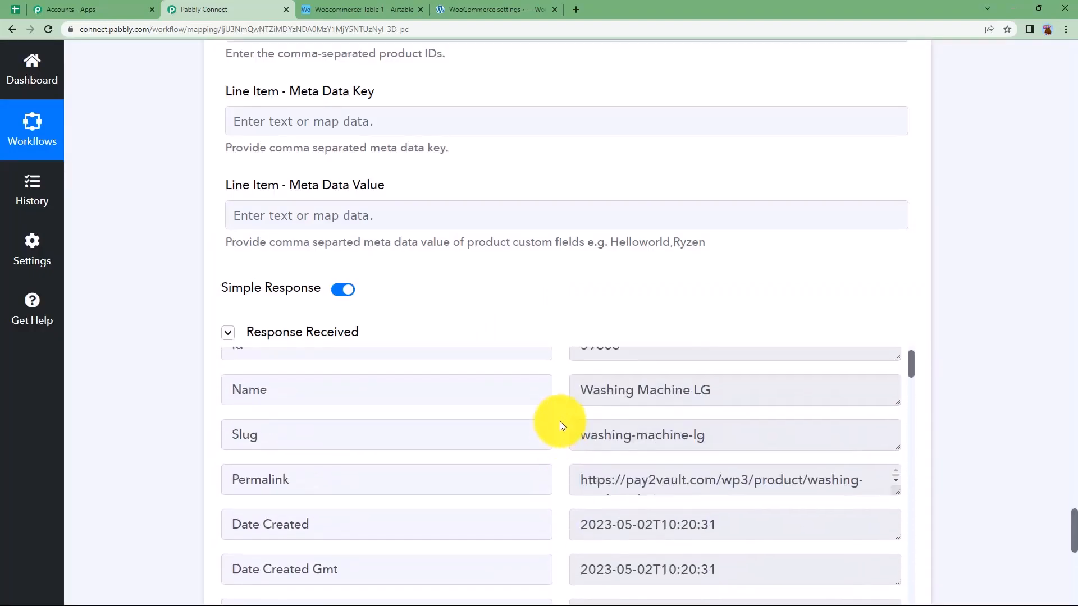
scroll(560, 422, "down", 8)
scroll(560, 421, "down", 12)
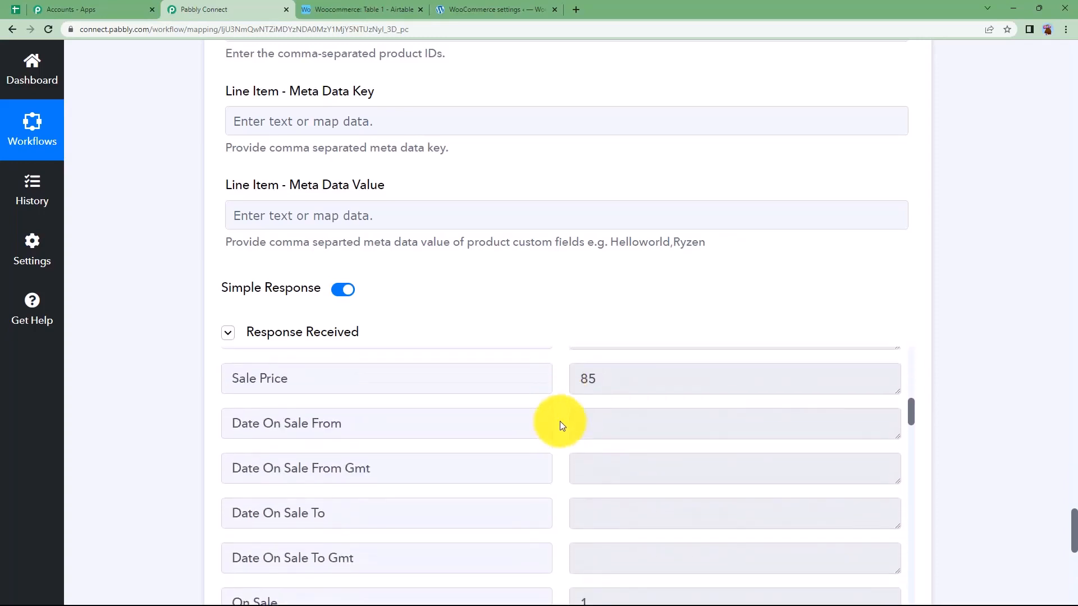
scroll(560, 421, "up", 12)
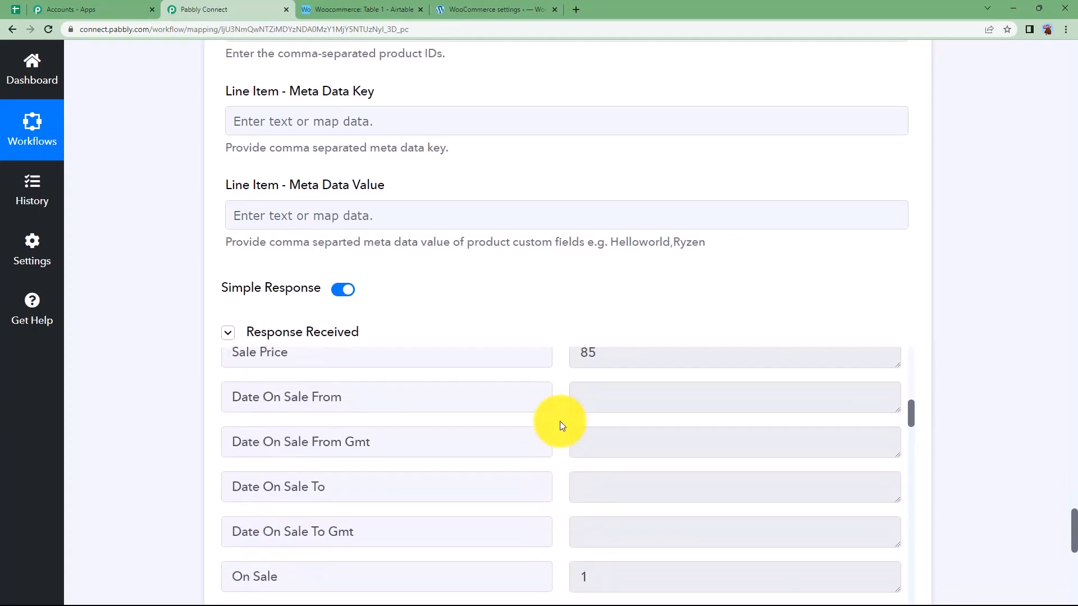
scroll(561, 422, "up", 8)
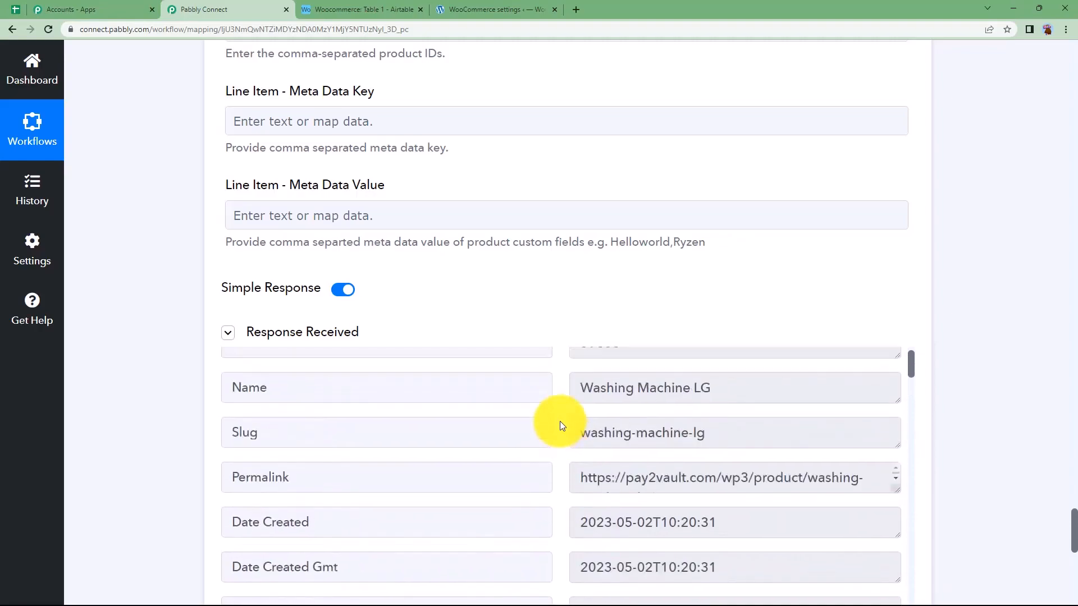
Collapse the WooCommerce Create a Product action so the workflow shows only its two step headers
scroll(396, 380, "up", 20)
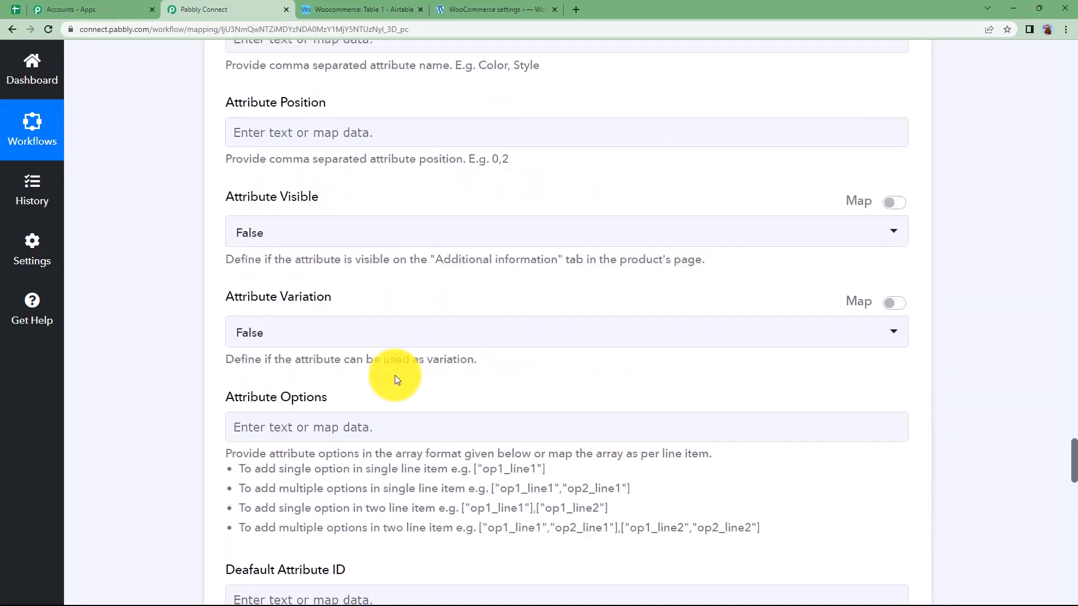
scroll(395, 375, "up", 20)
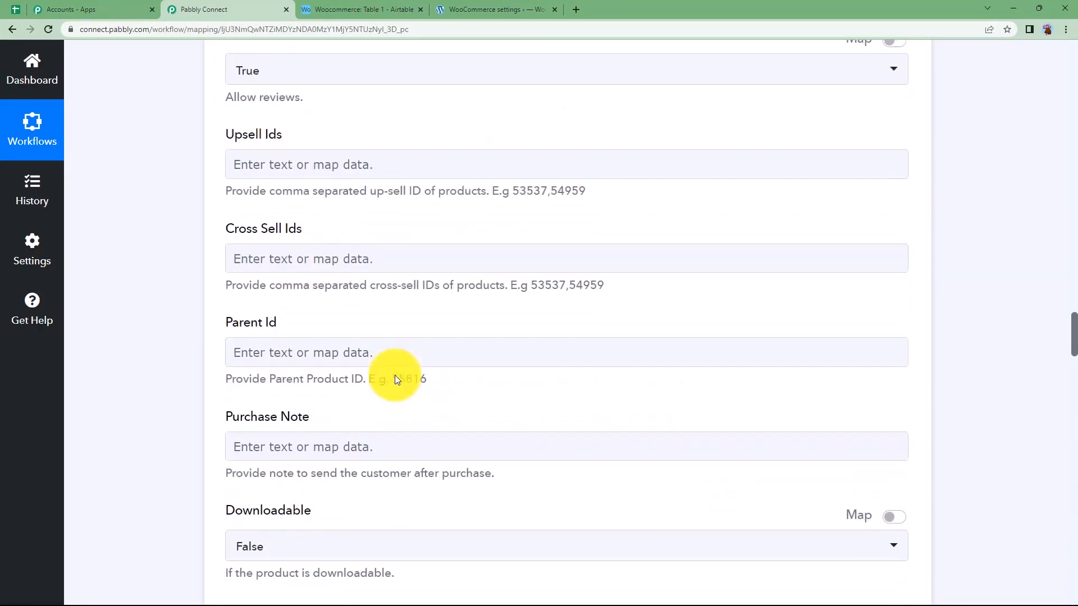
scroll(395, 375, "up", 20)
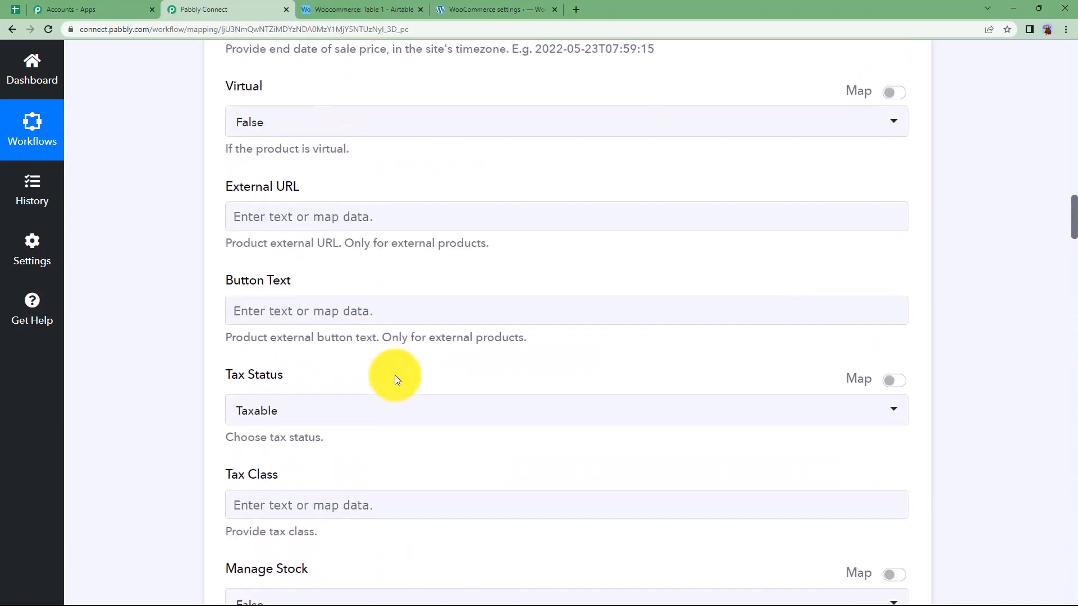
scroll(395, 375, "up", 20)
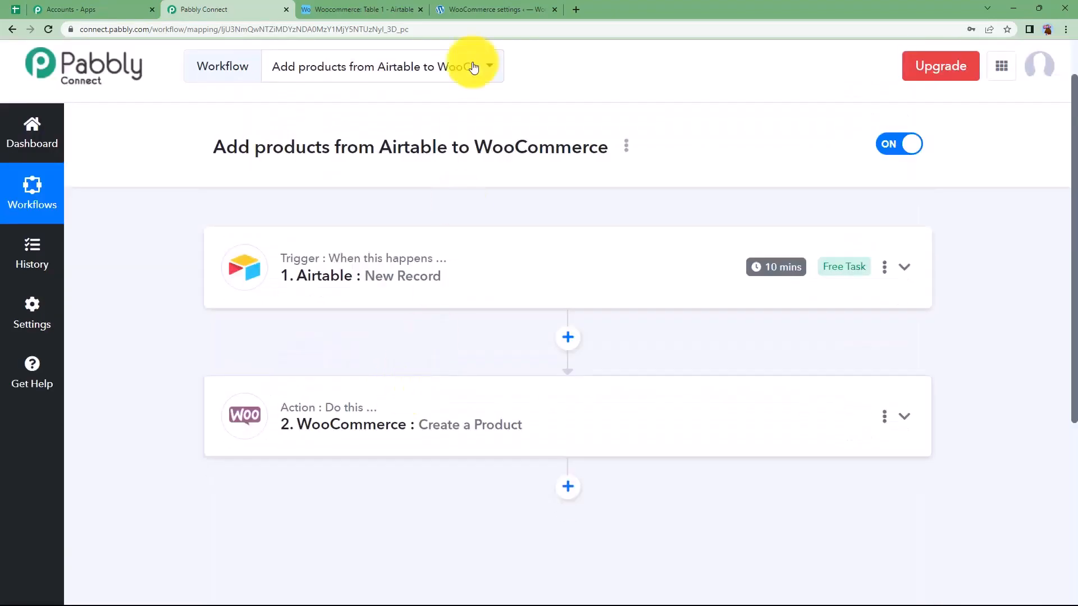
Check the Washing Machine LG product's page from the product list in WordPress, and return to the Pabbly Connect workflow
left_click(459, 7)
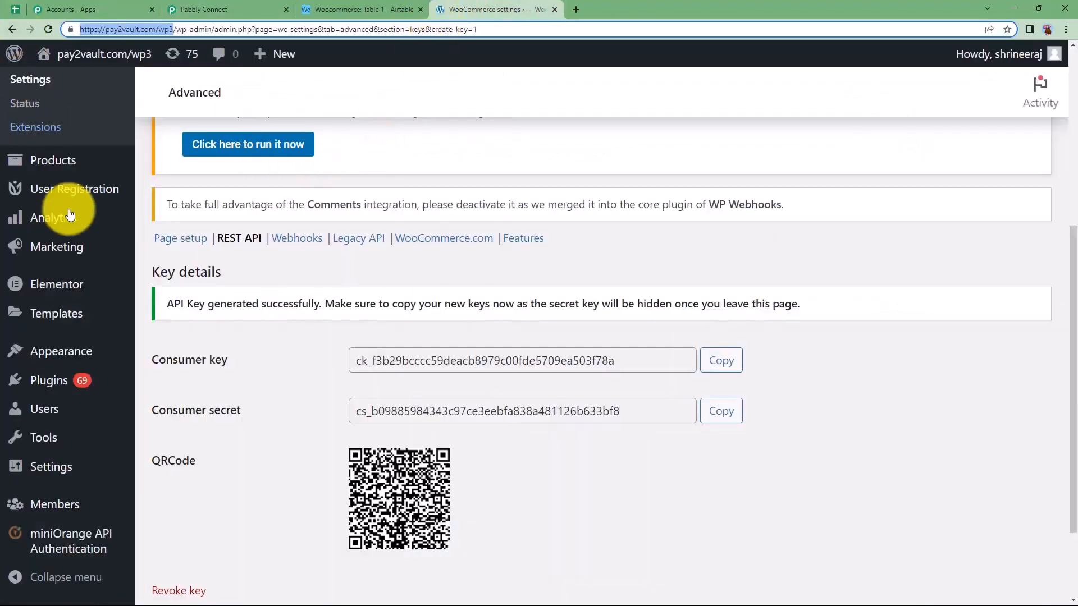
scroll(84, 292, "up", 3)
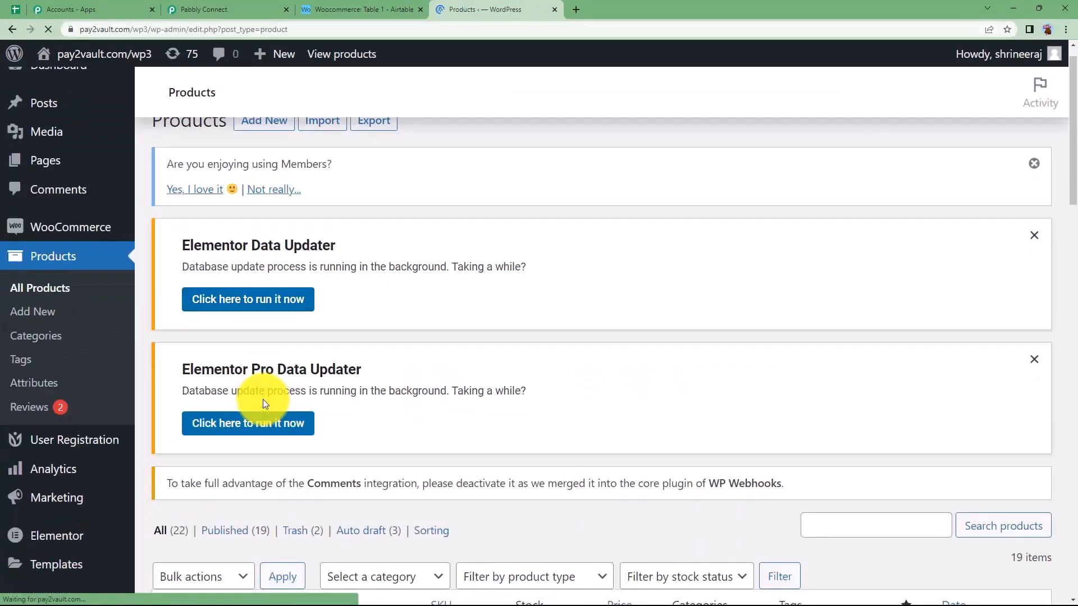
scroll(264, 404, "down", 5)
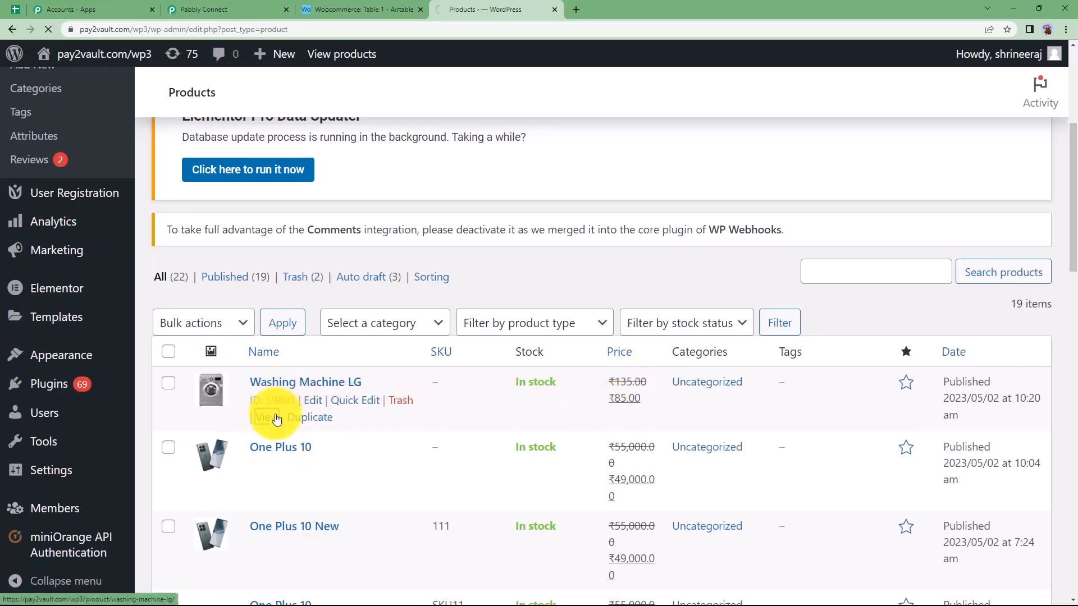
scroll(315, 335, "down", 5)
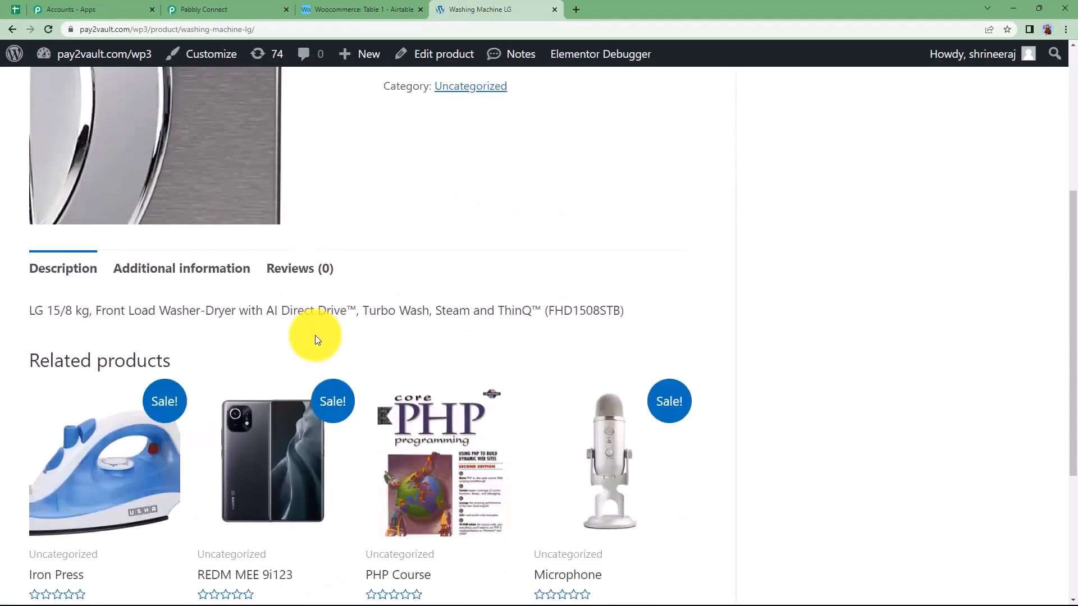
scroll(315, 335, "up", 5)
left_click(85, 10)
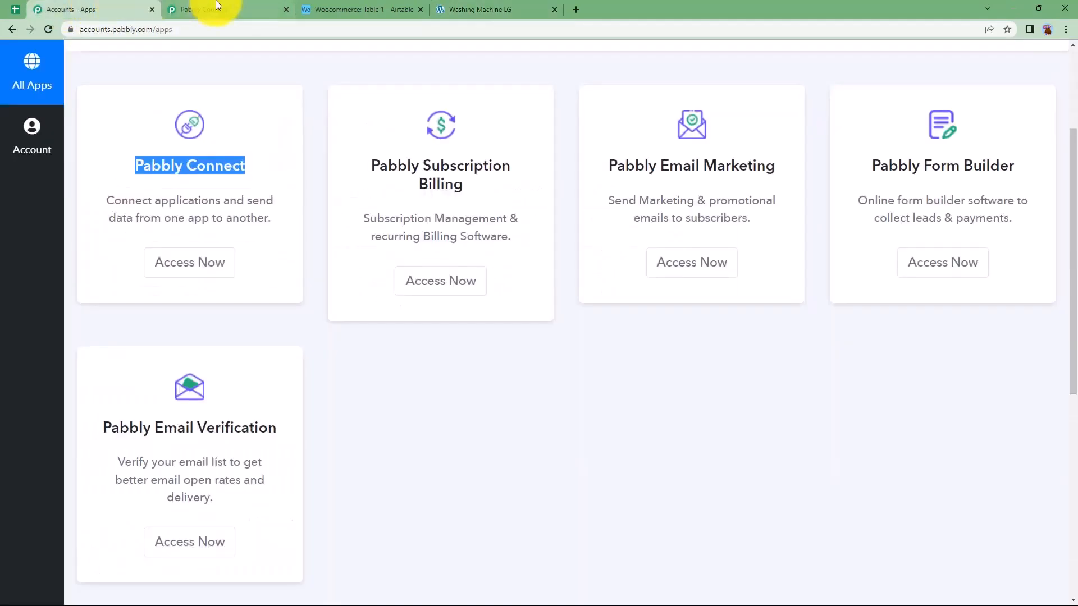
left_click(217, 6)
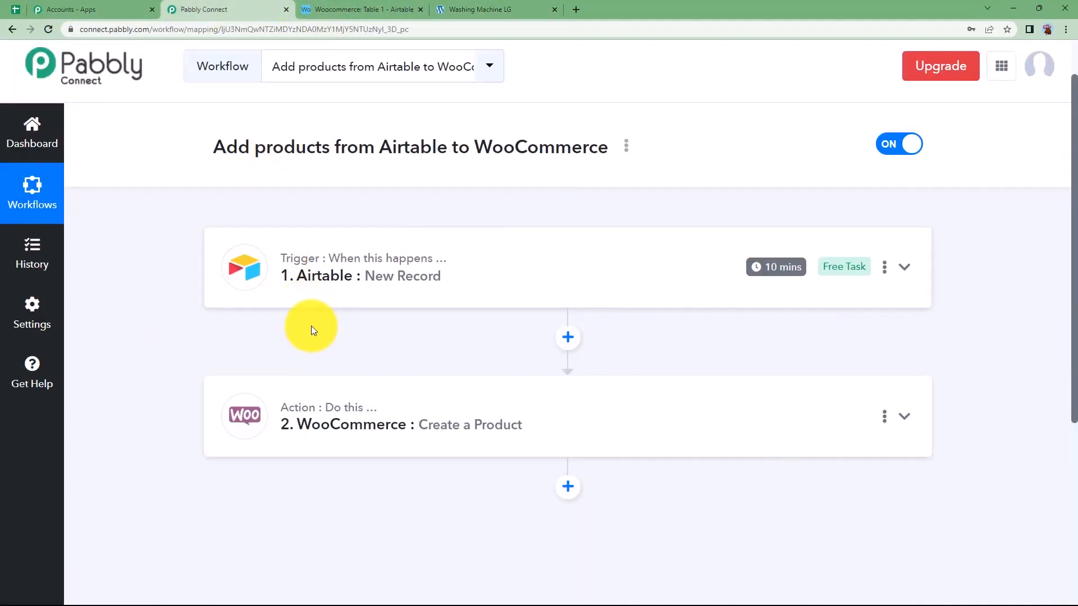